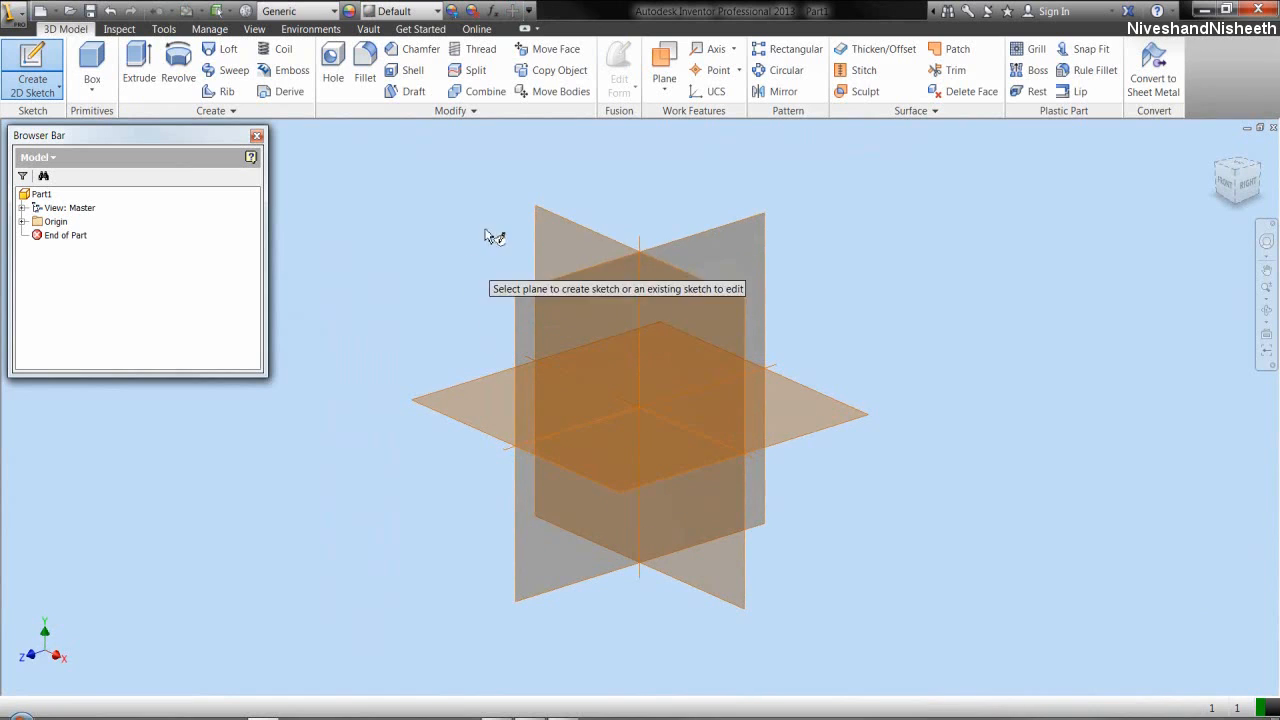
- Start a 2D sketch on the front origin plane and draw a 5/8 in diameter circle centred on the origin
left_click(538, 210)
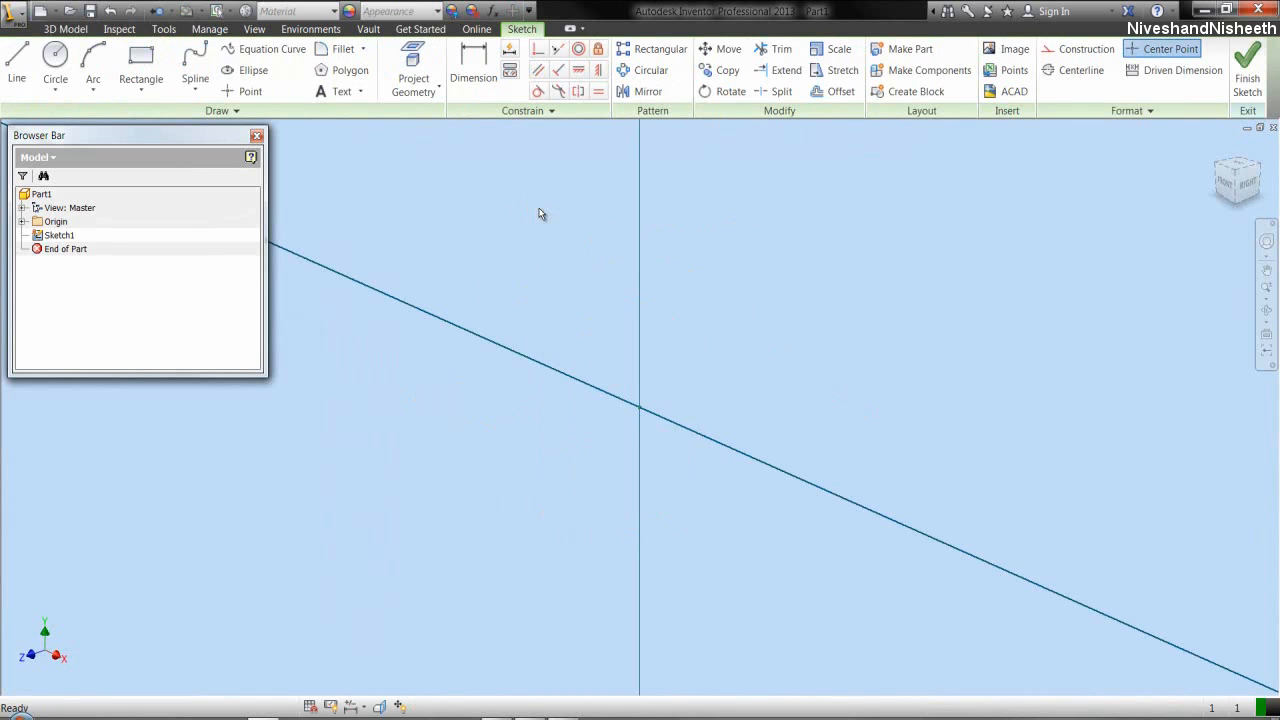
left_click(1229, 189)
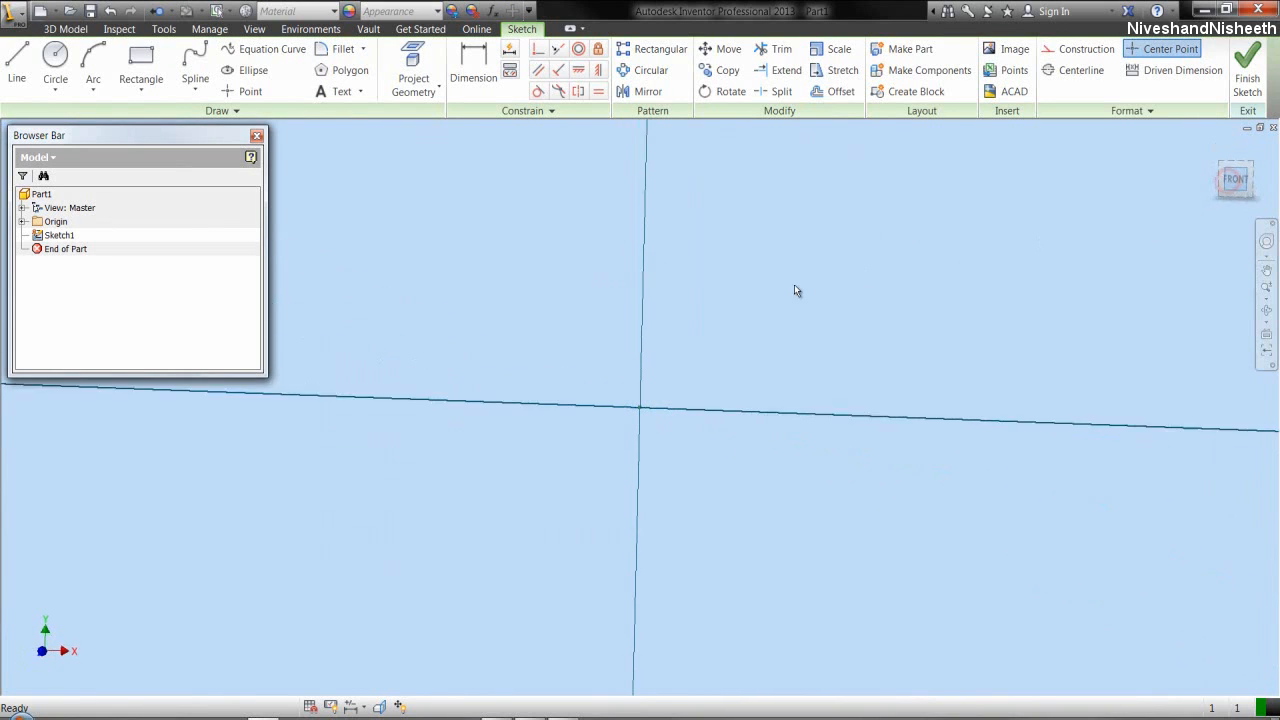
right_click(689, 346)
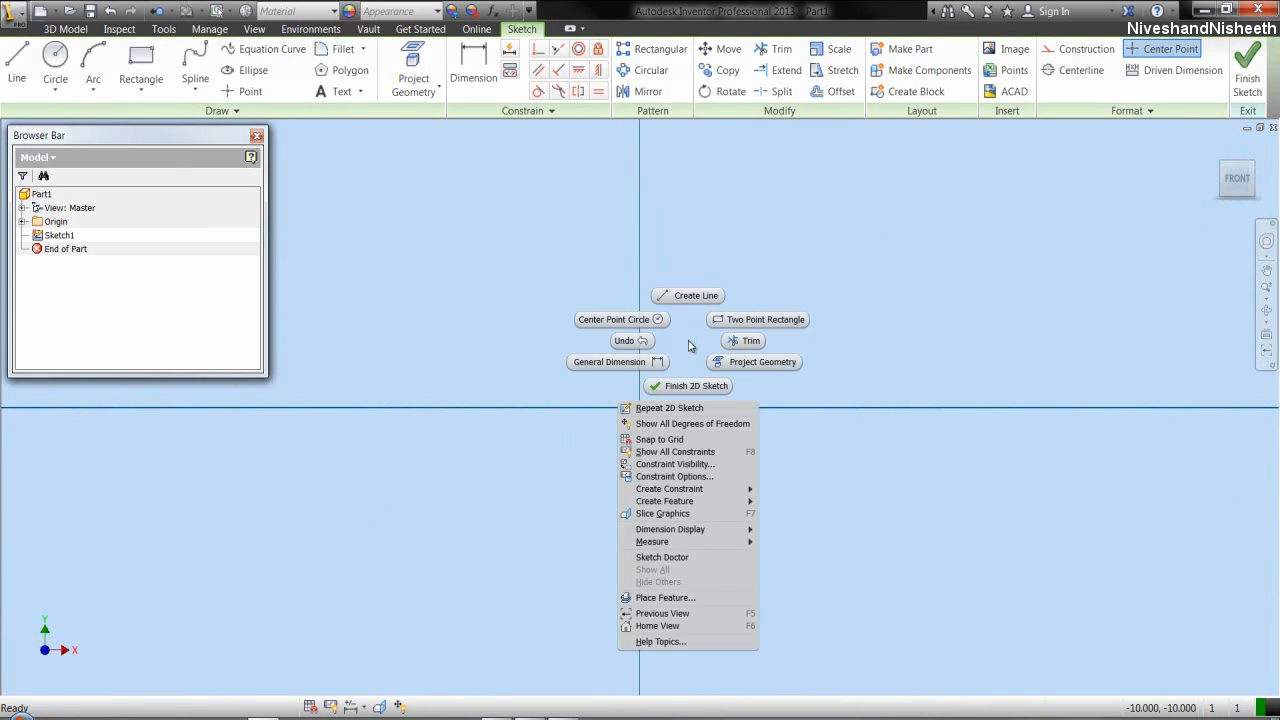
left_click(661, 322)
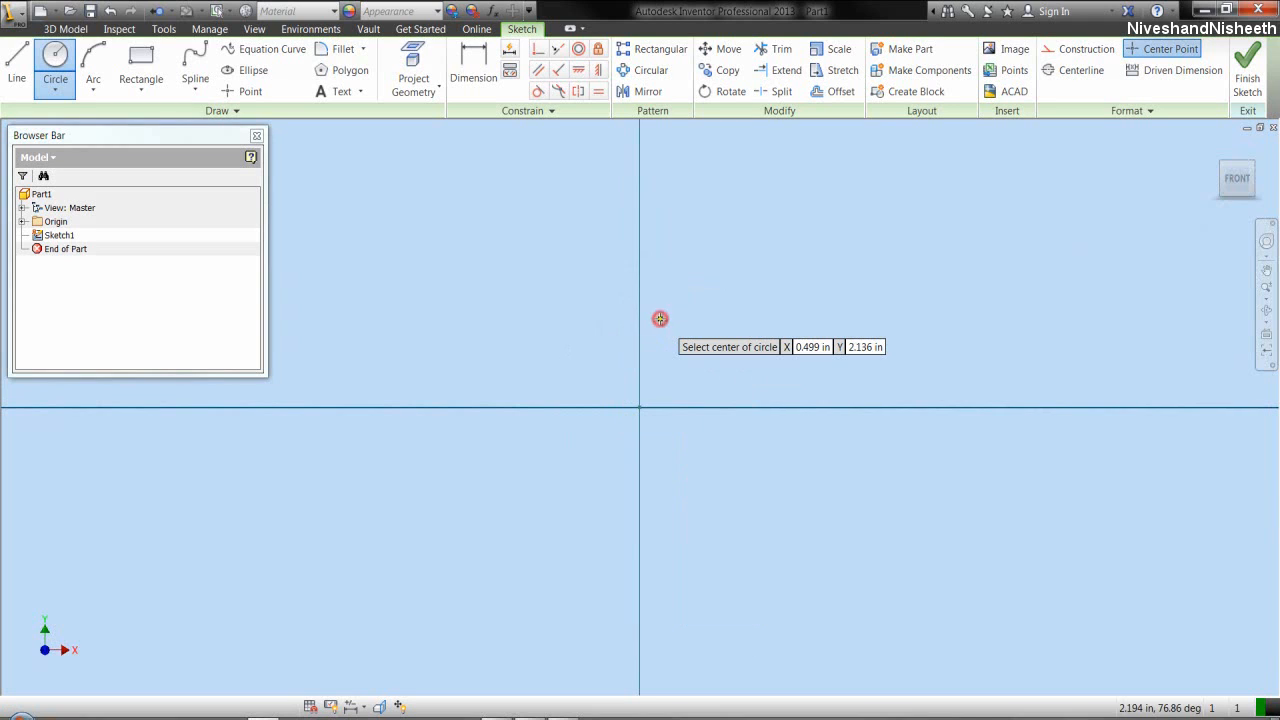
left_click(639, 407)
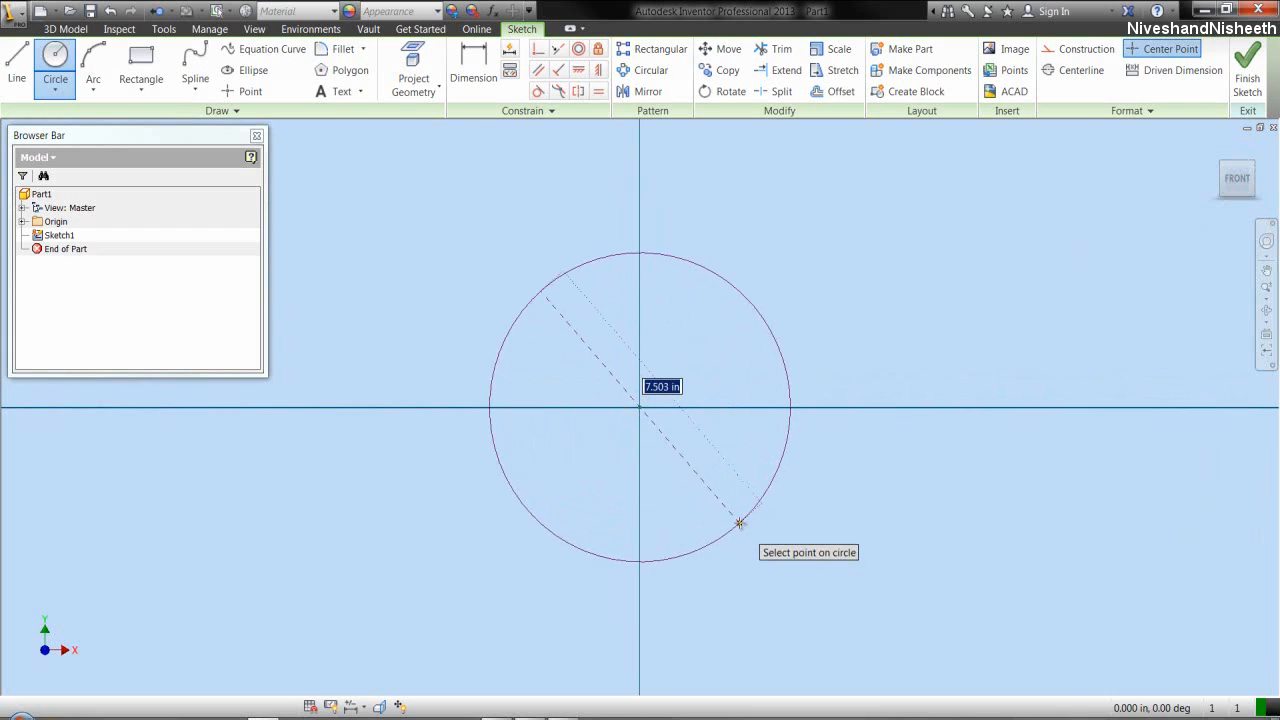
type("5/8")
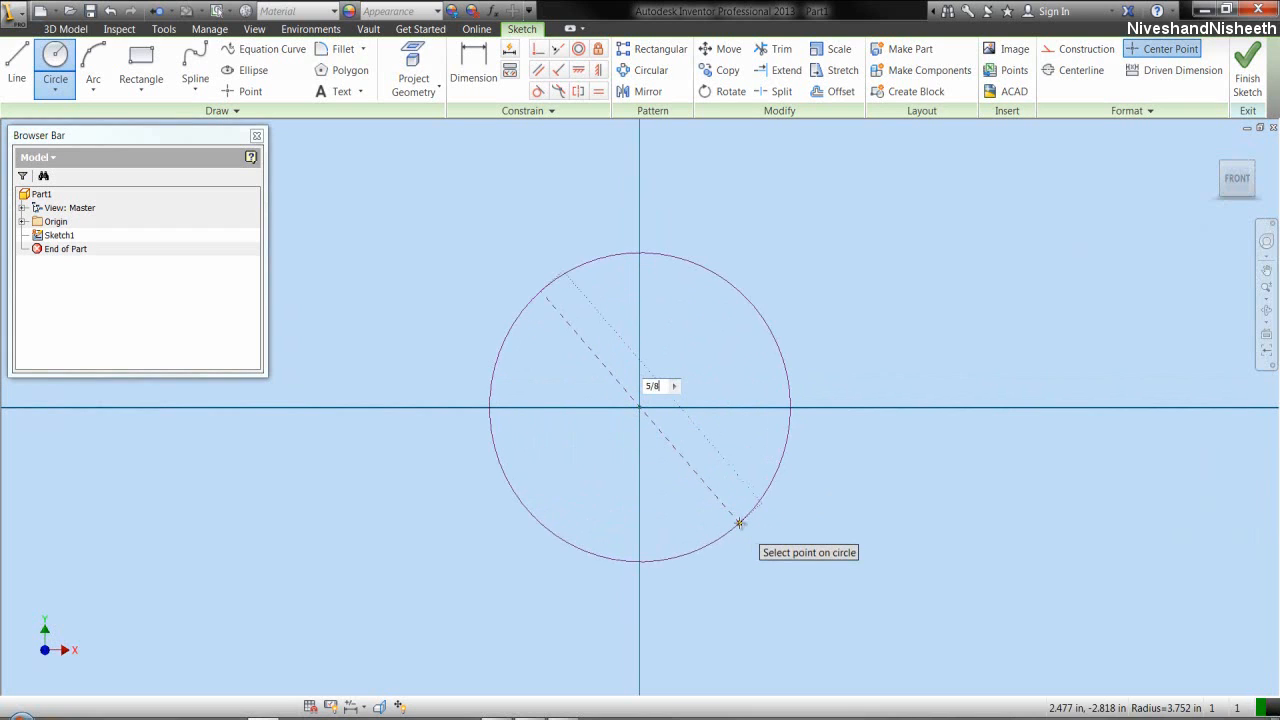
key("Return")
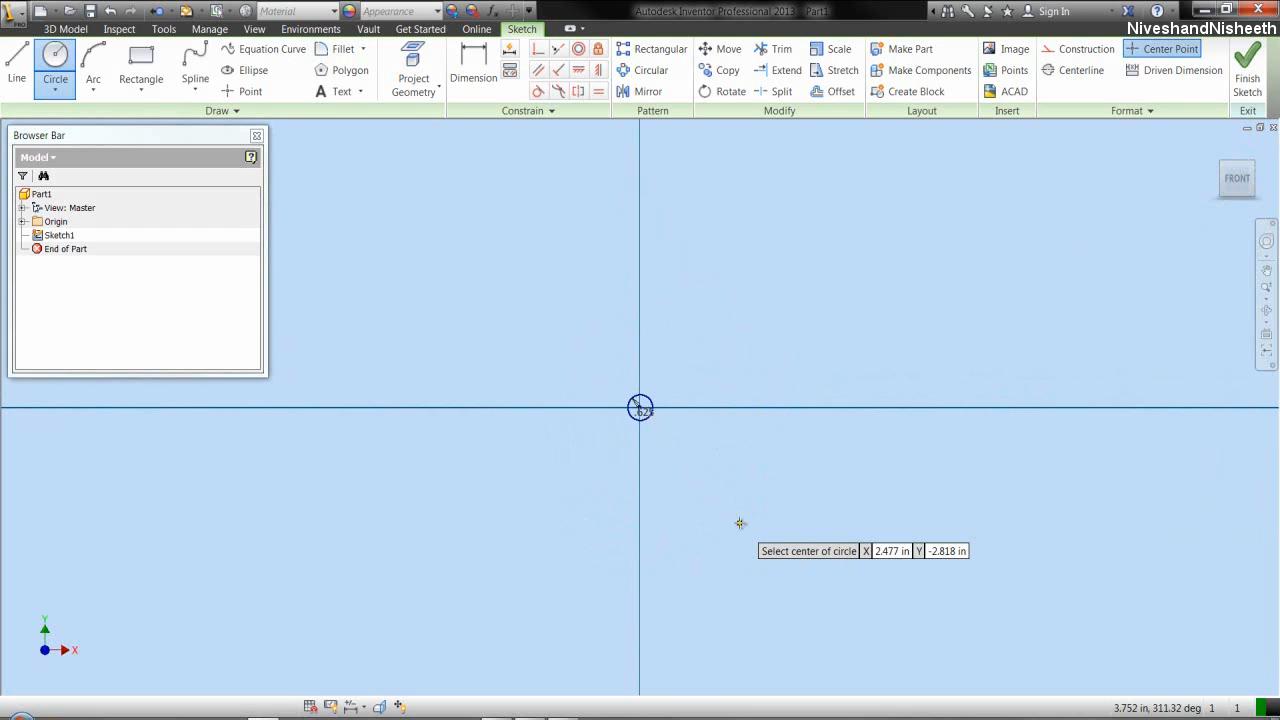
right_click(720, 304)
left_click(764, 302)
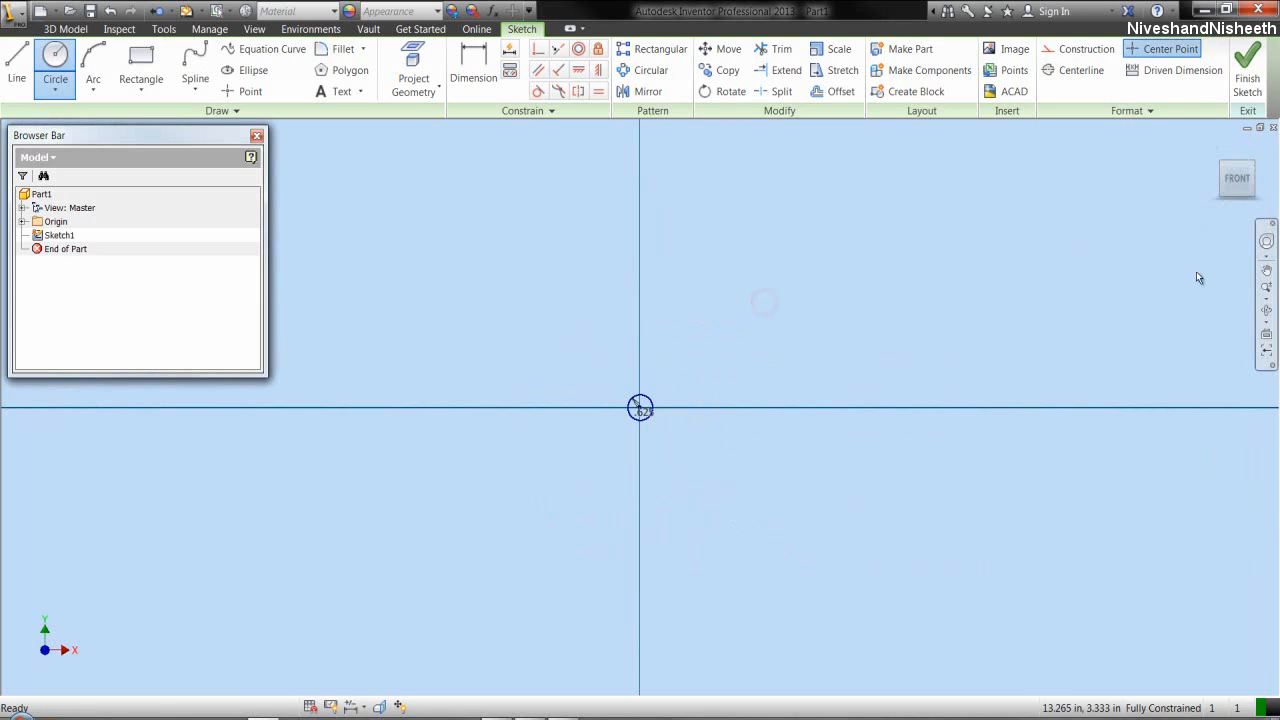
- Set the sketch dimension display to Expression and finish the sketch
left_click(1266, 297)
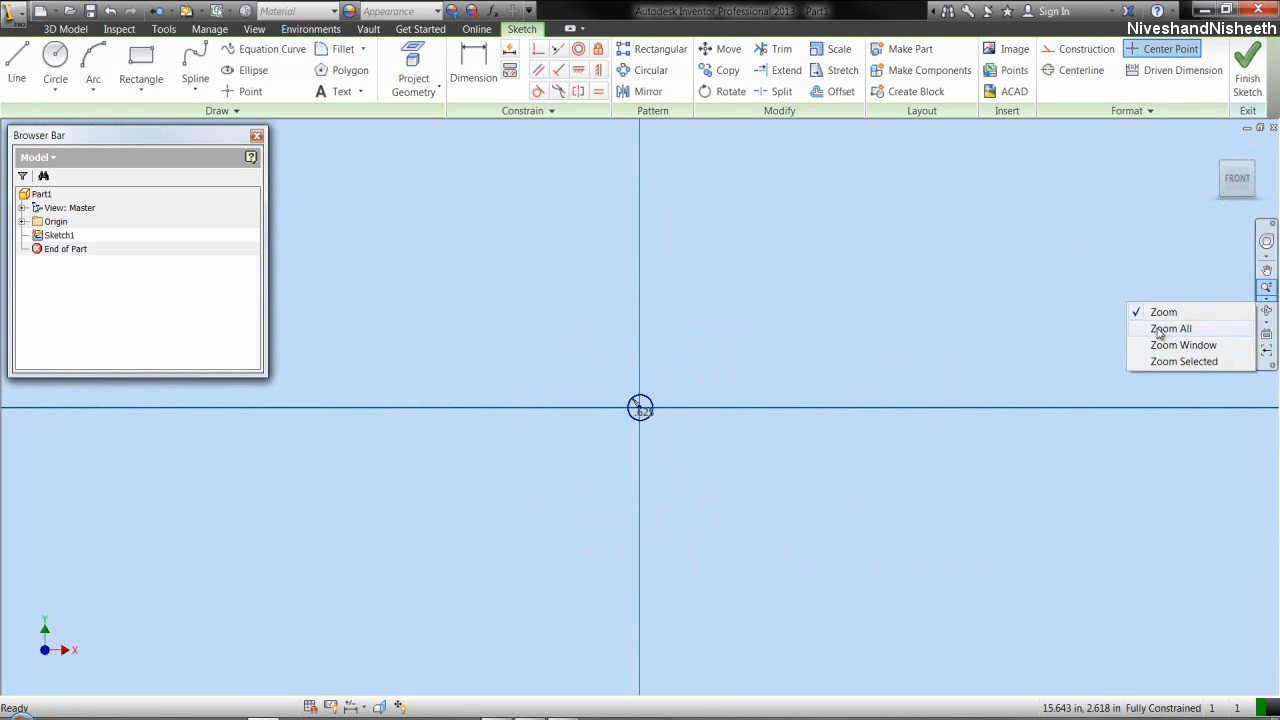
left_click(1163, 329)
left_click(811, 458)
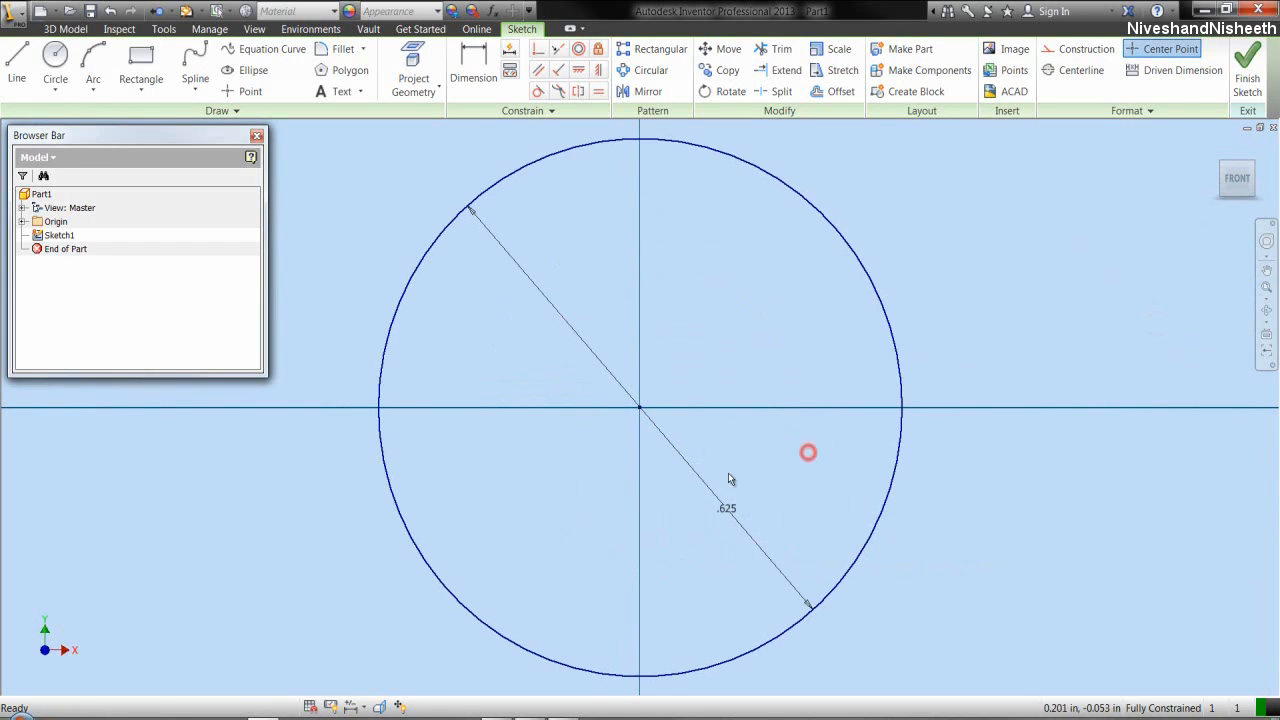
left_click(358, 707)
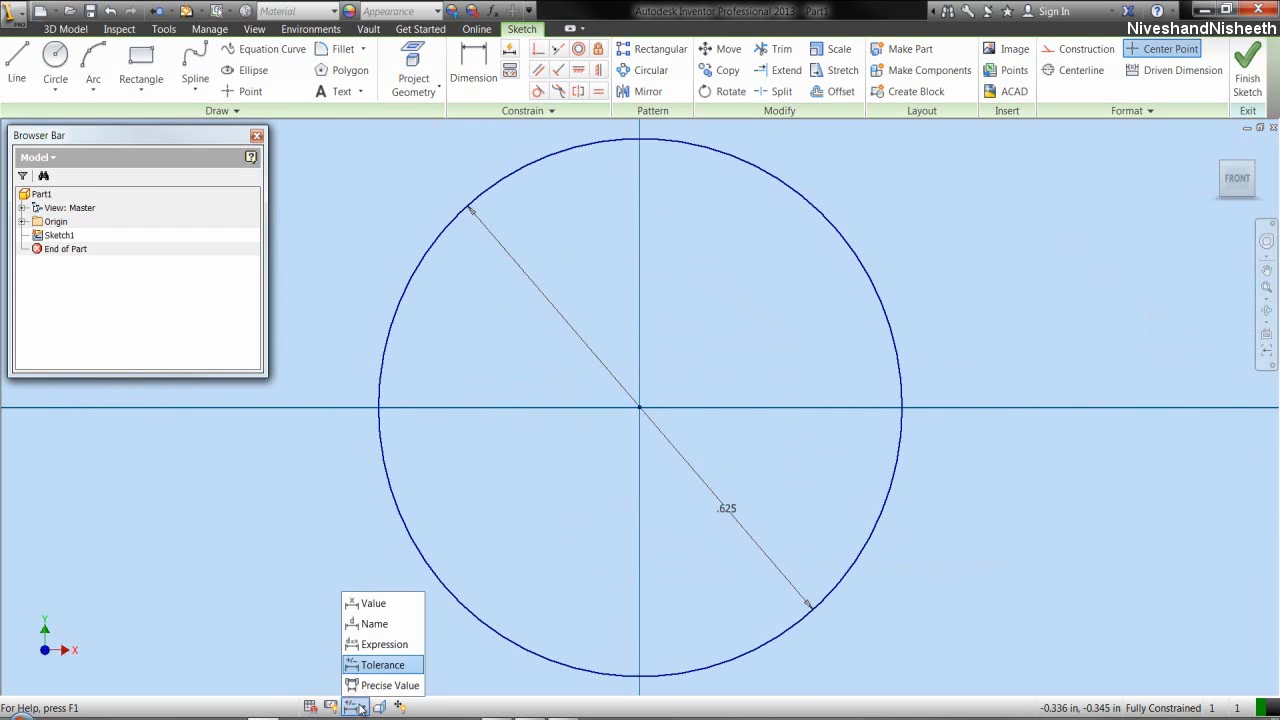
left_click(380, 645)
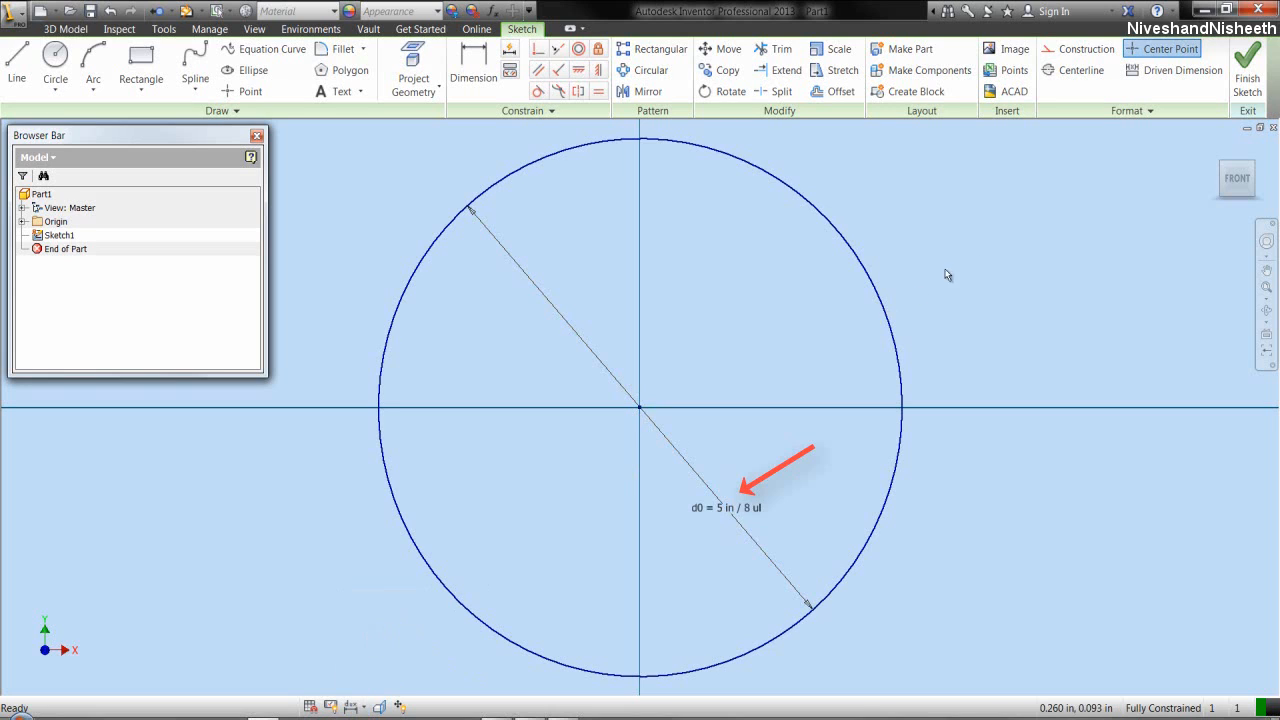
left_click(1247, 80)
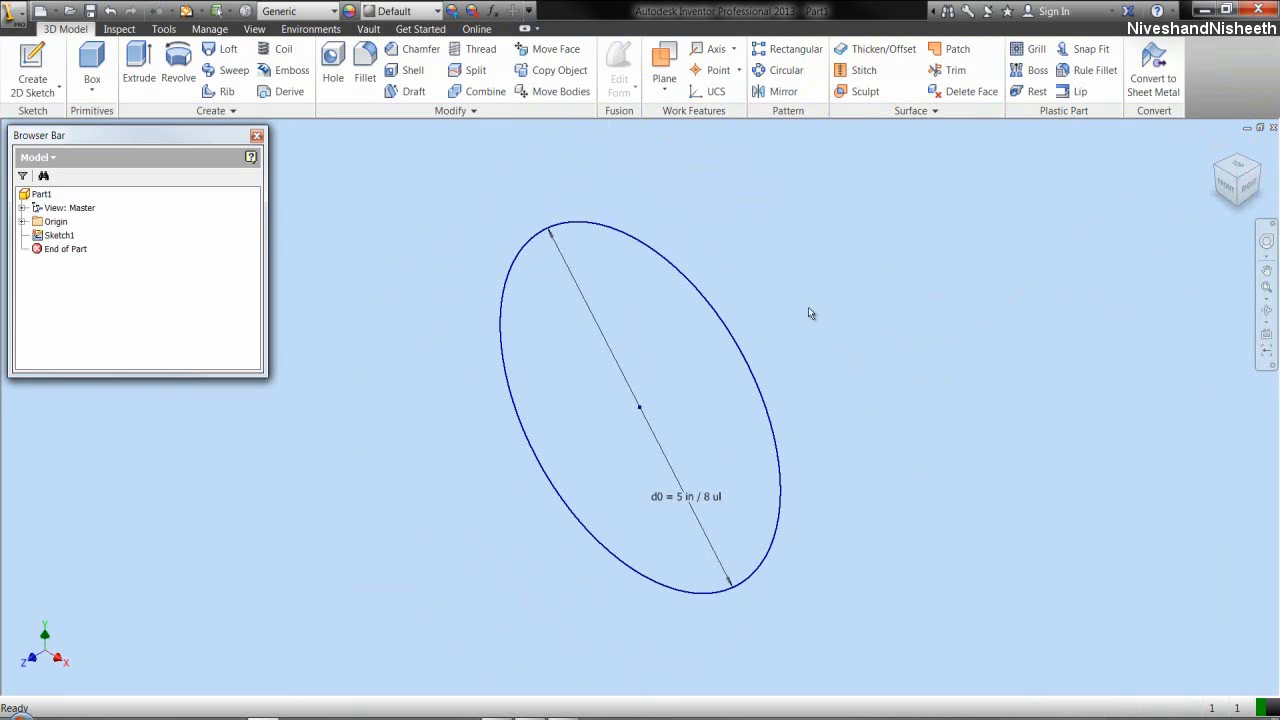
- Extrude the circle symmetrically about the sketch plane to a total distance of 3 in as a new solid
left_click(402, 230)
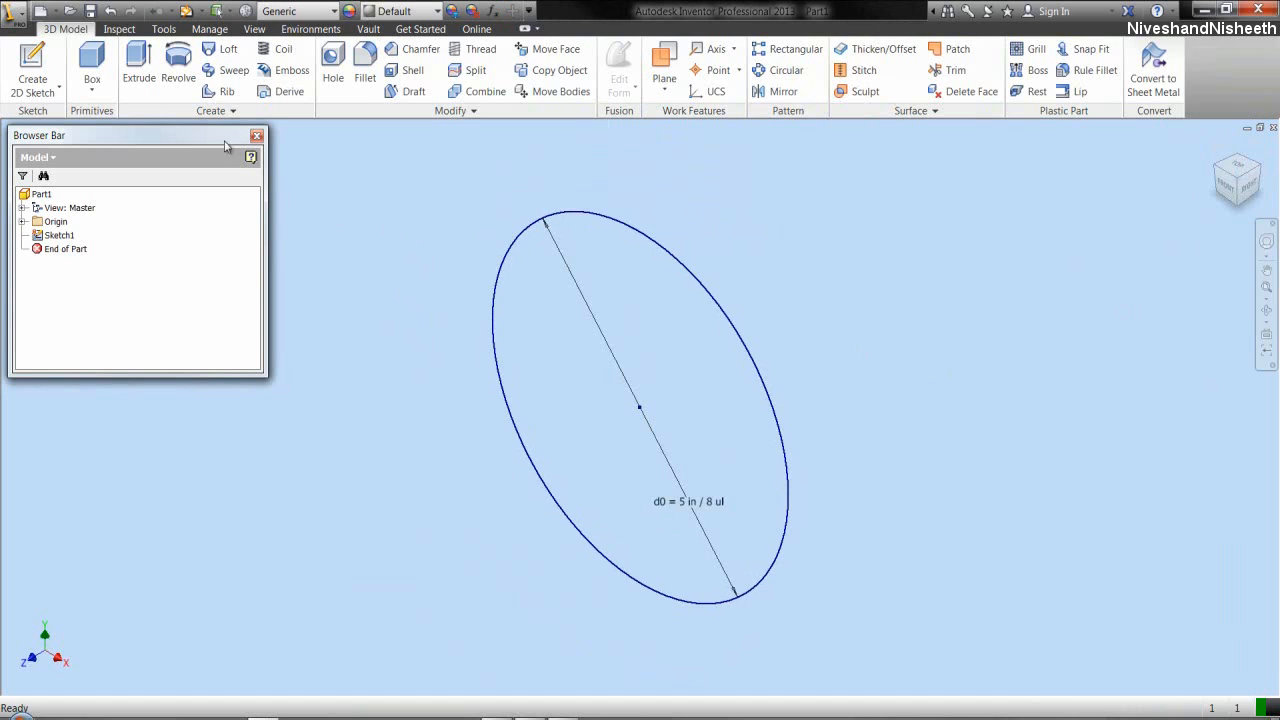
left_click(137, 68)
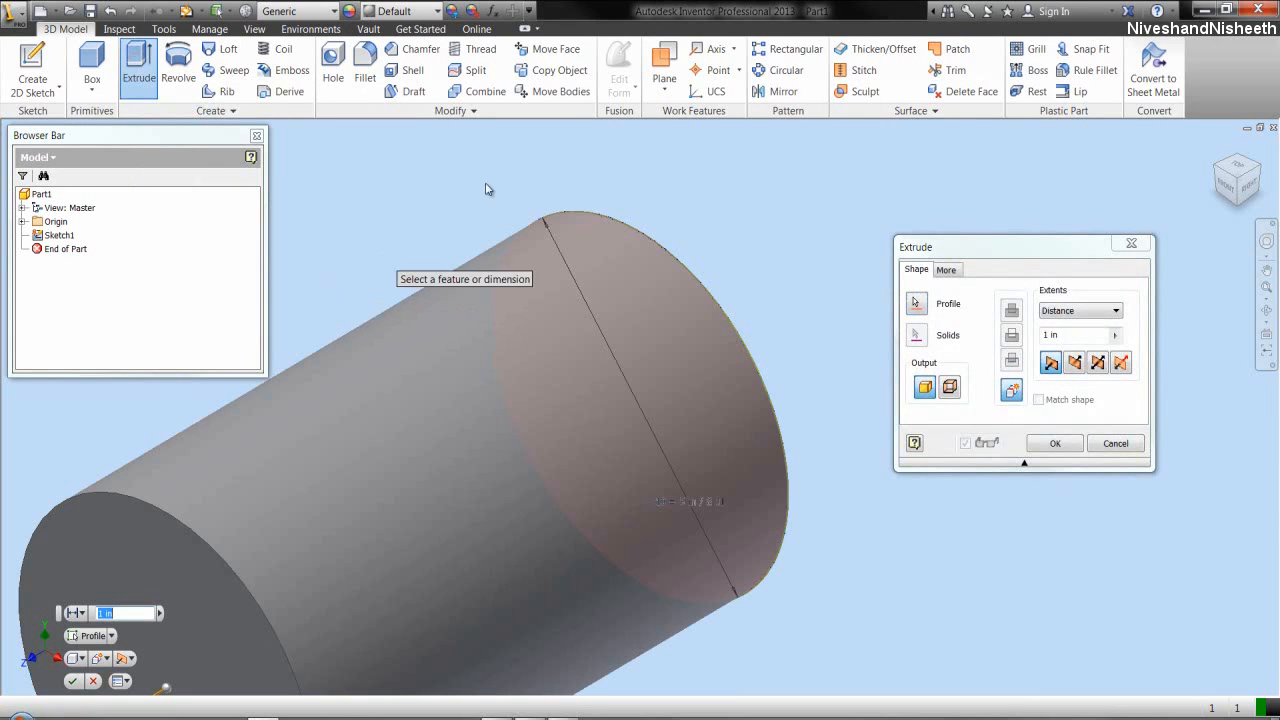
left_click(1265, 288)
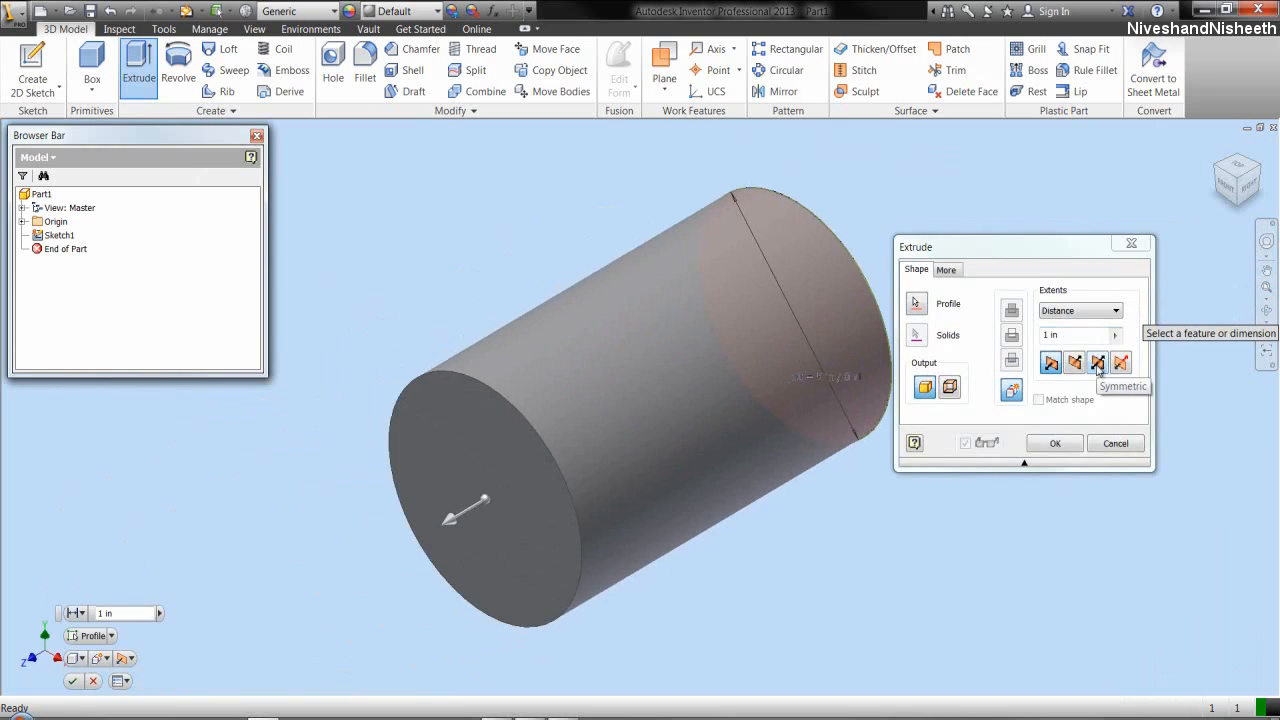
left_click(1098, 364)
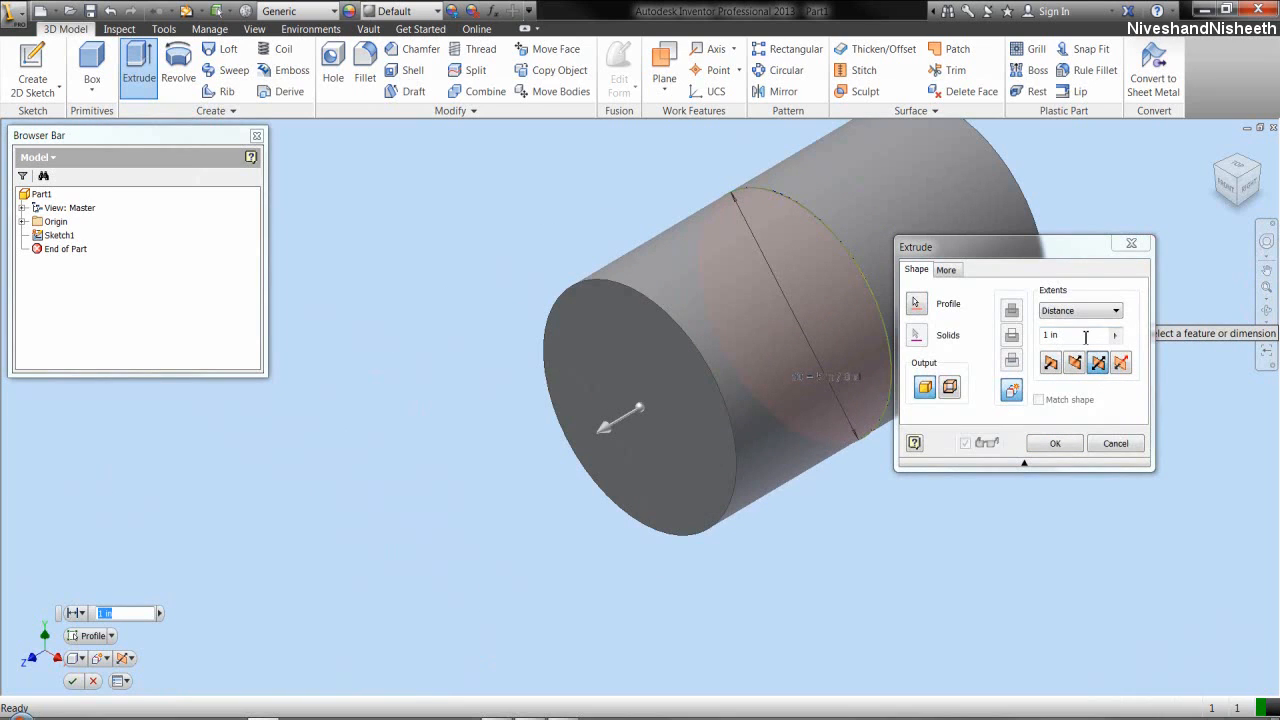
left_click(1084, 334)
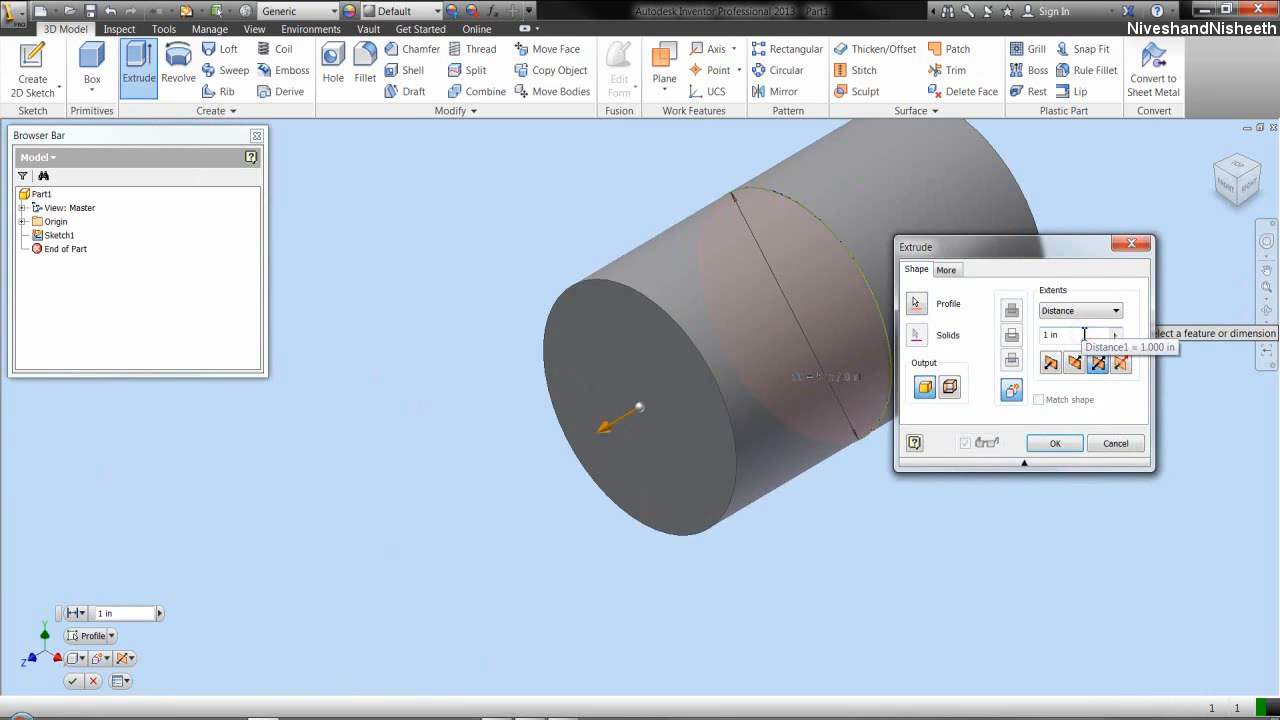
left_click_drag(1084, 334, 1036, 331)
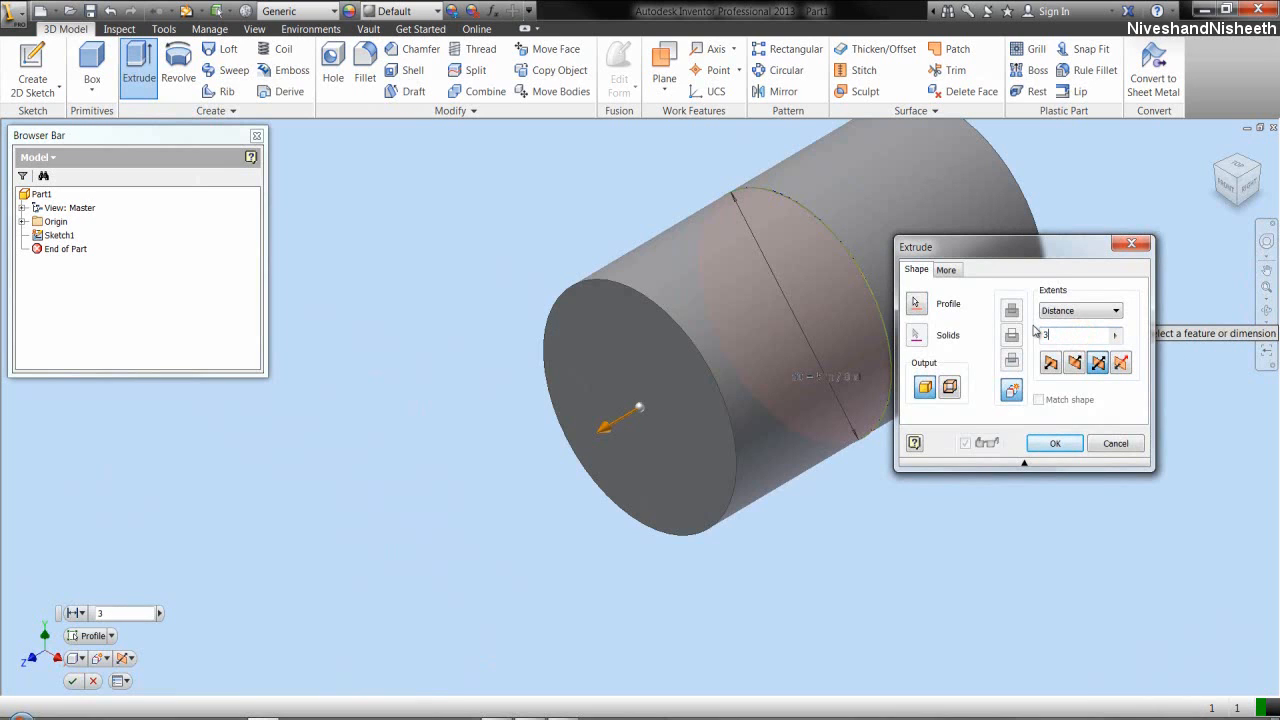
key("Return")
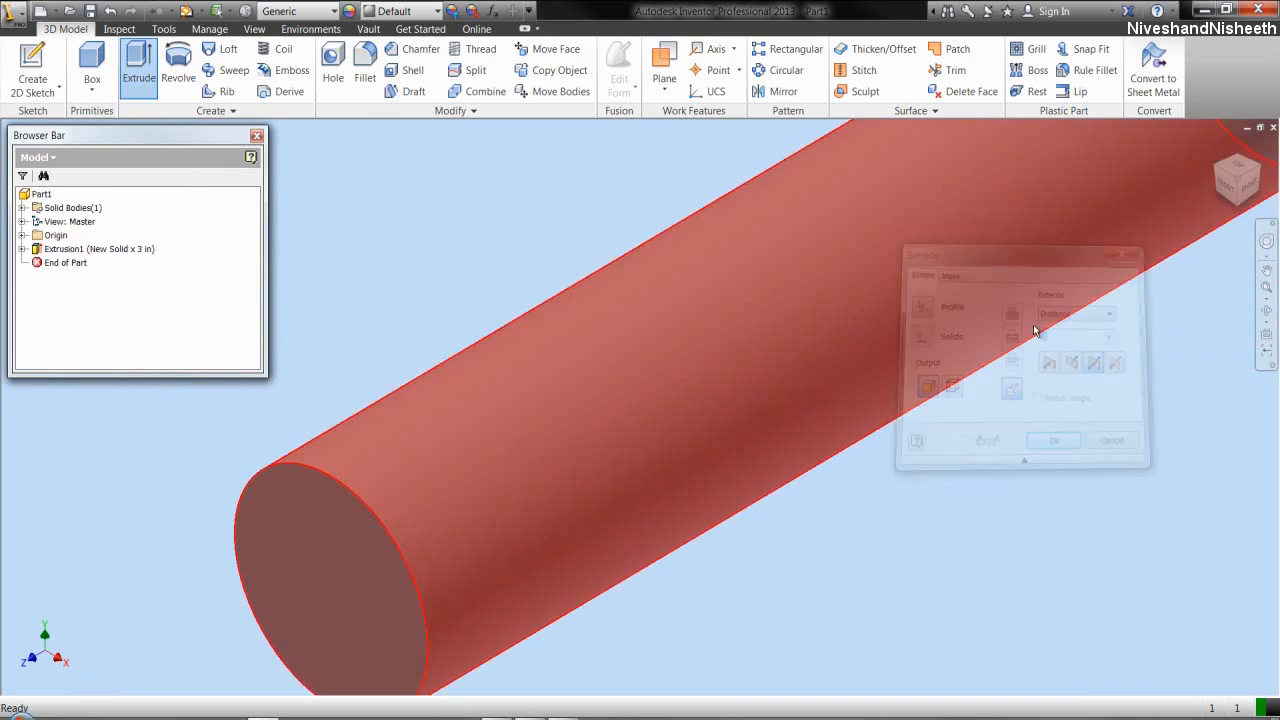
left_click(1265, 289)
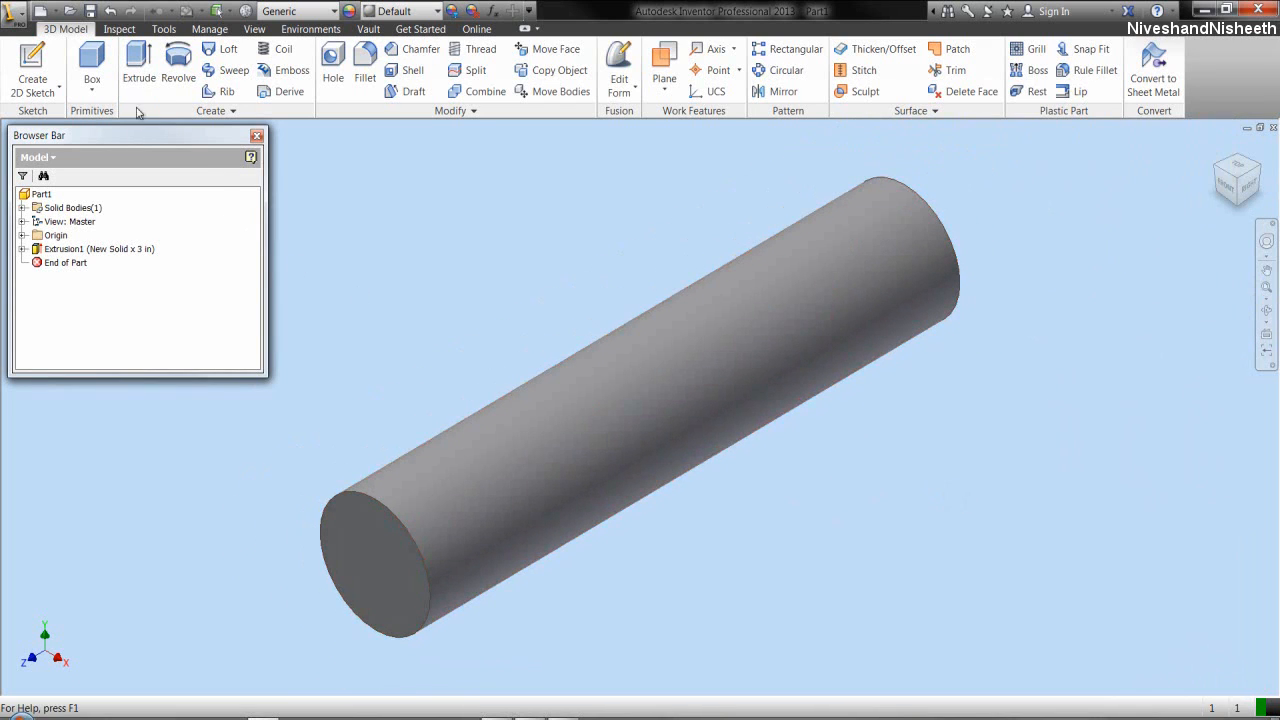
- Save the part as Nipple in a new folder named Pipe Fittings inside the workspace
left_click(89, 10)
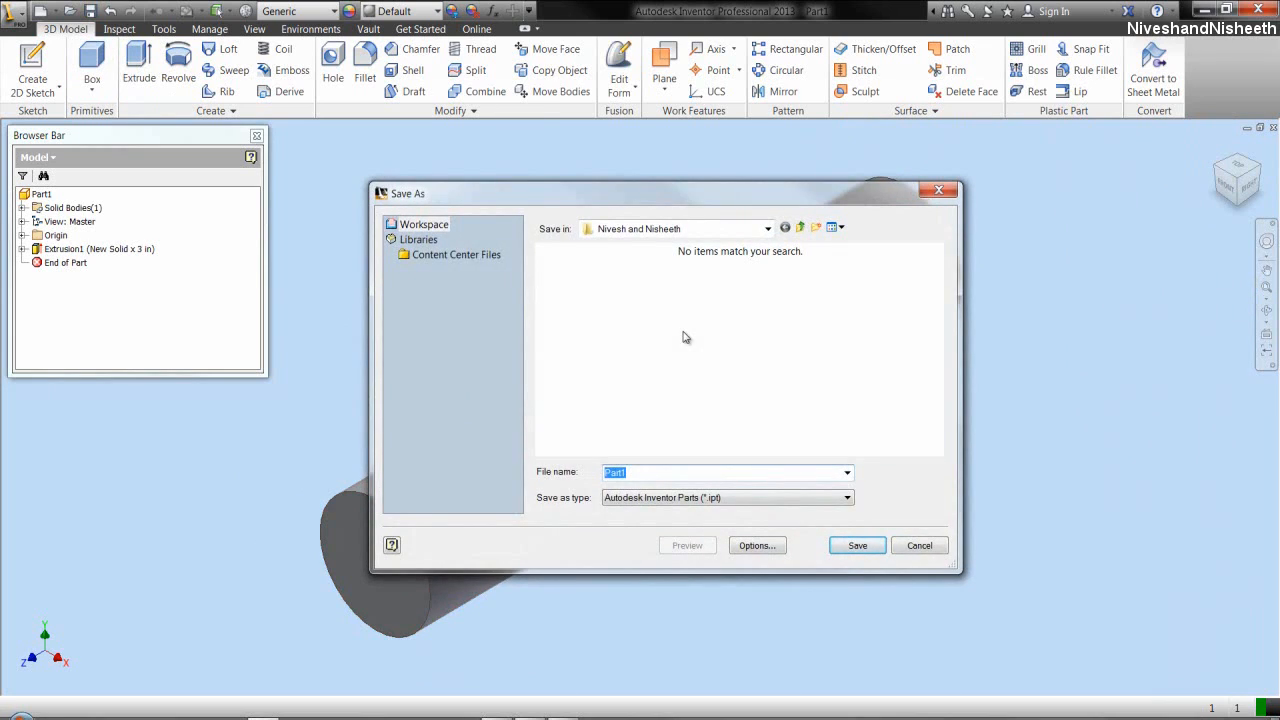
left_click(817, 228)
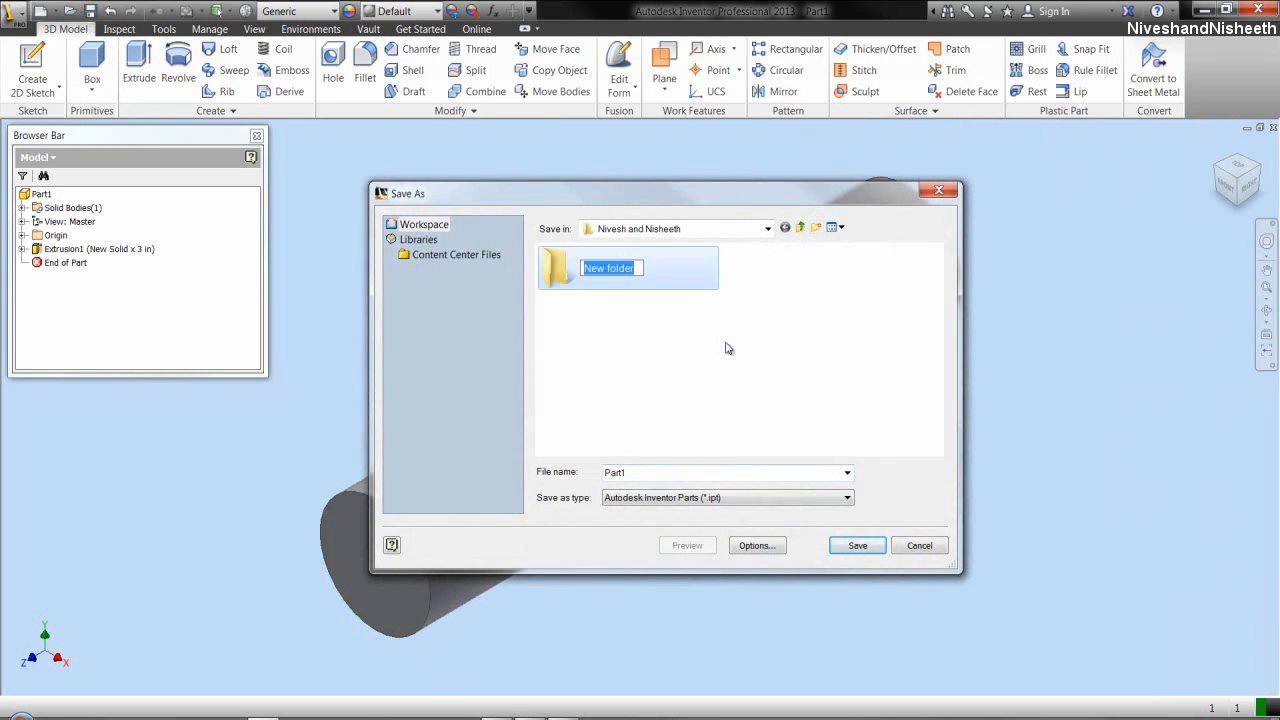
type("Pipe Fittings")
key("Return")
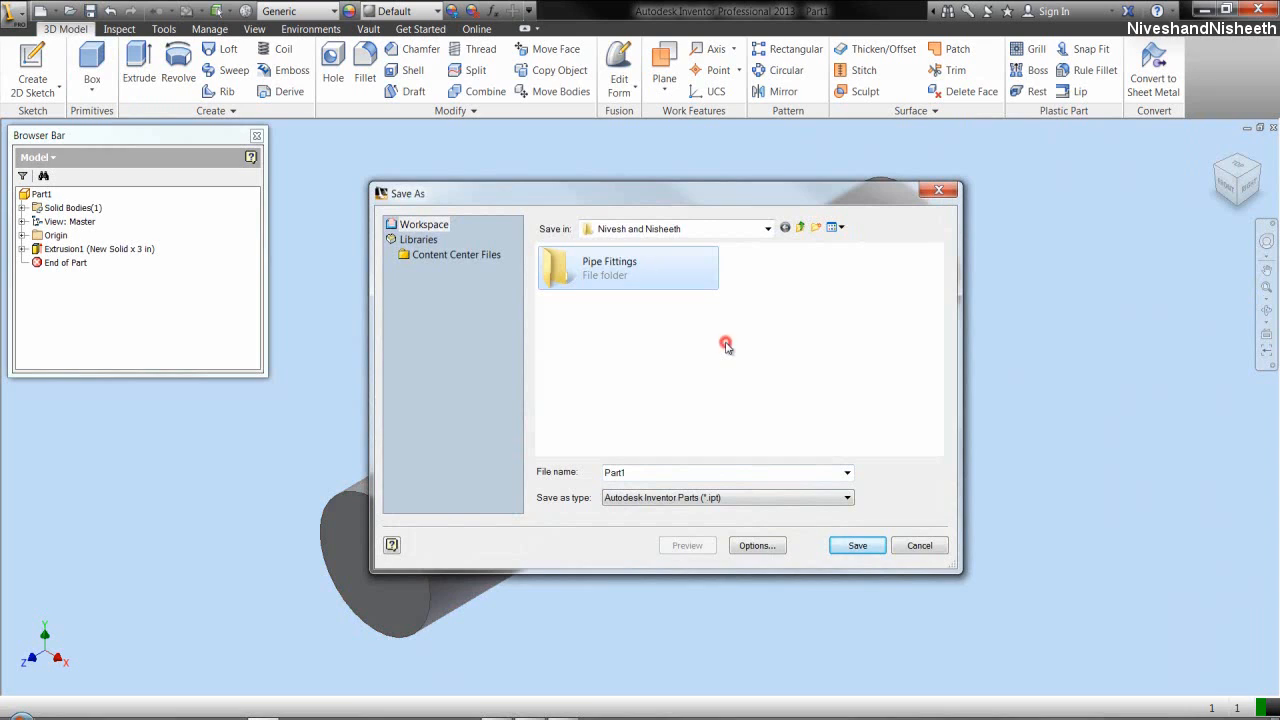
double_click(632, 272)
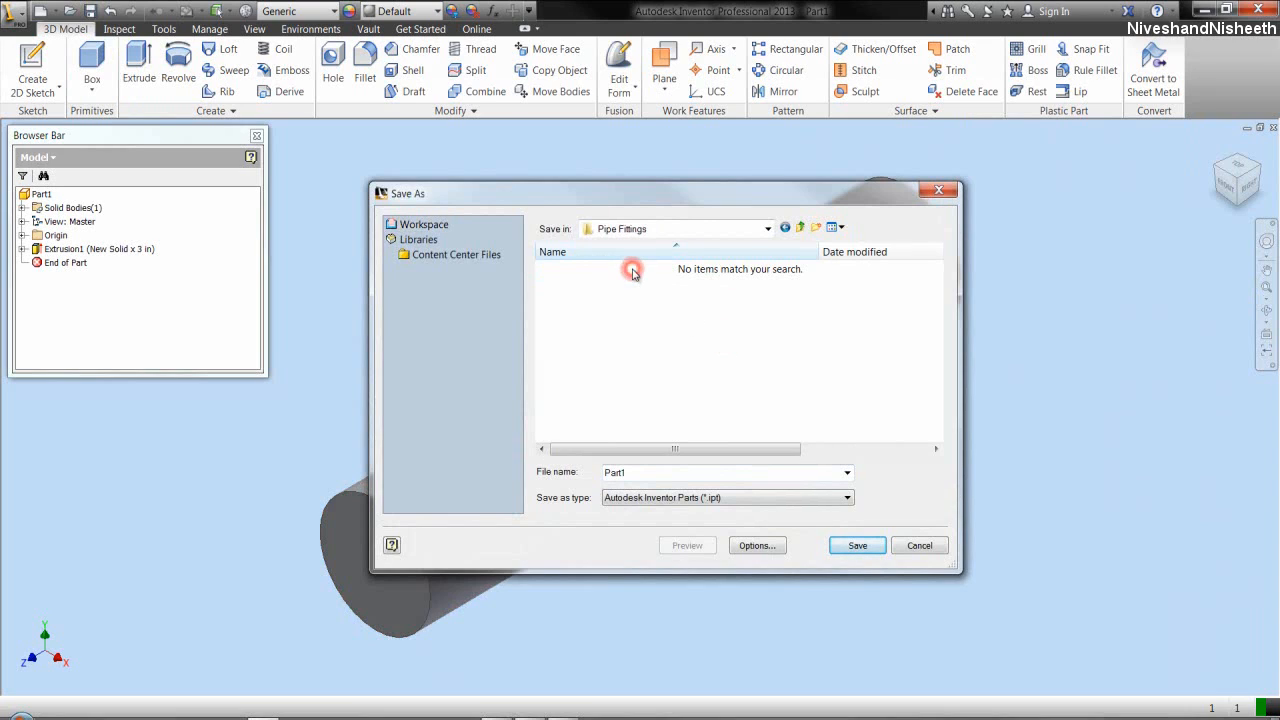
double_click(634, 472)
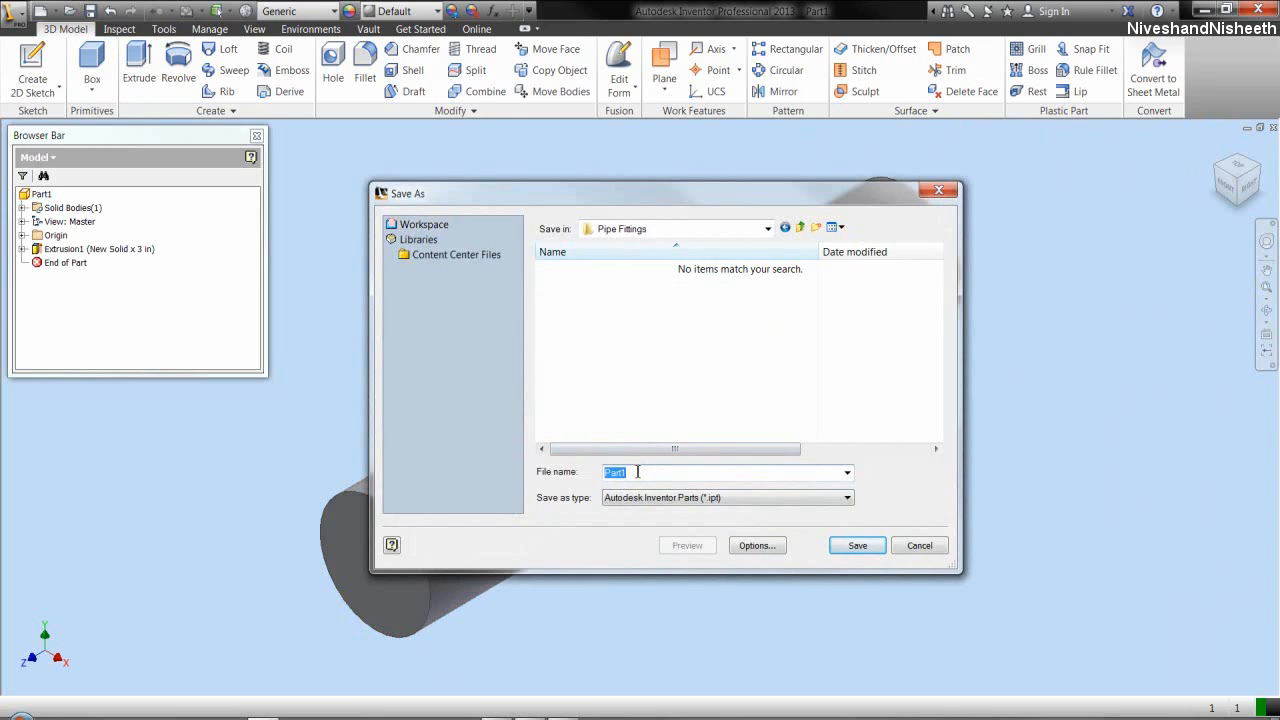
type("Nipple")
left_click(855, 545)
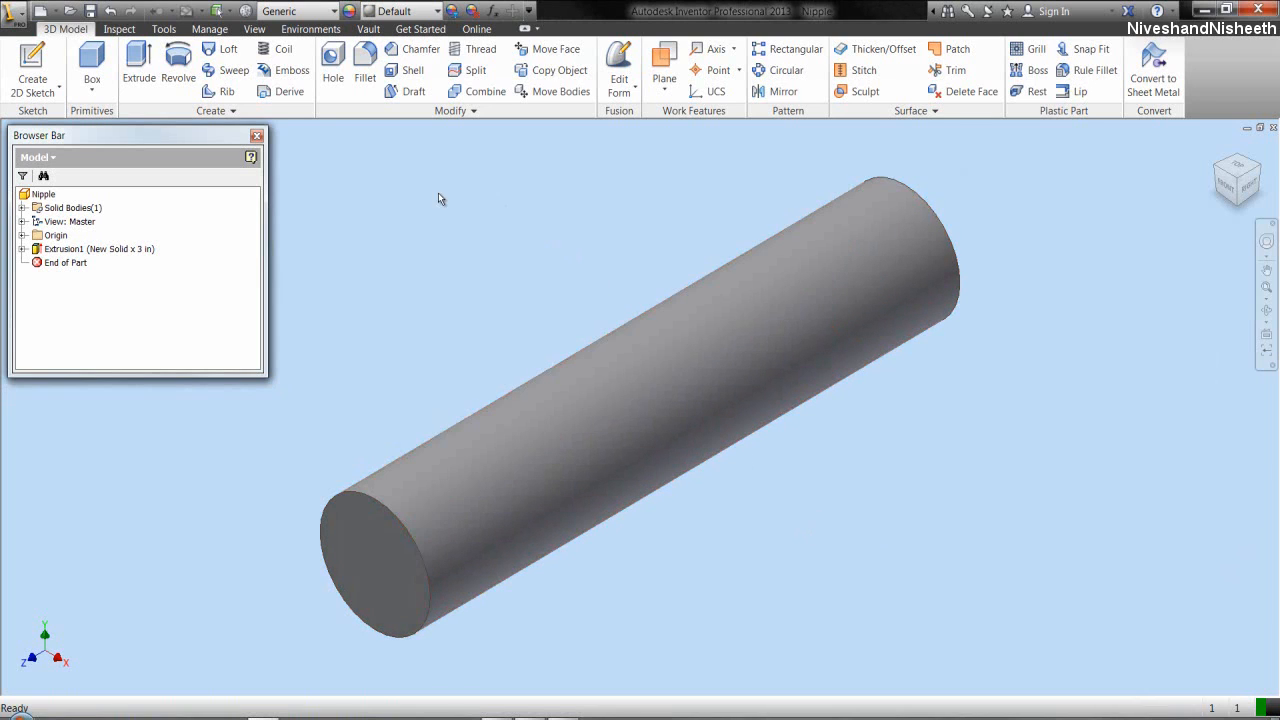
- Apply the Light Beige appearance from the Inventor Material Library to the whole part
left_click(326, 180)
left_click(42, 195)
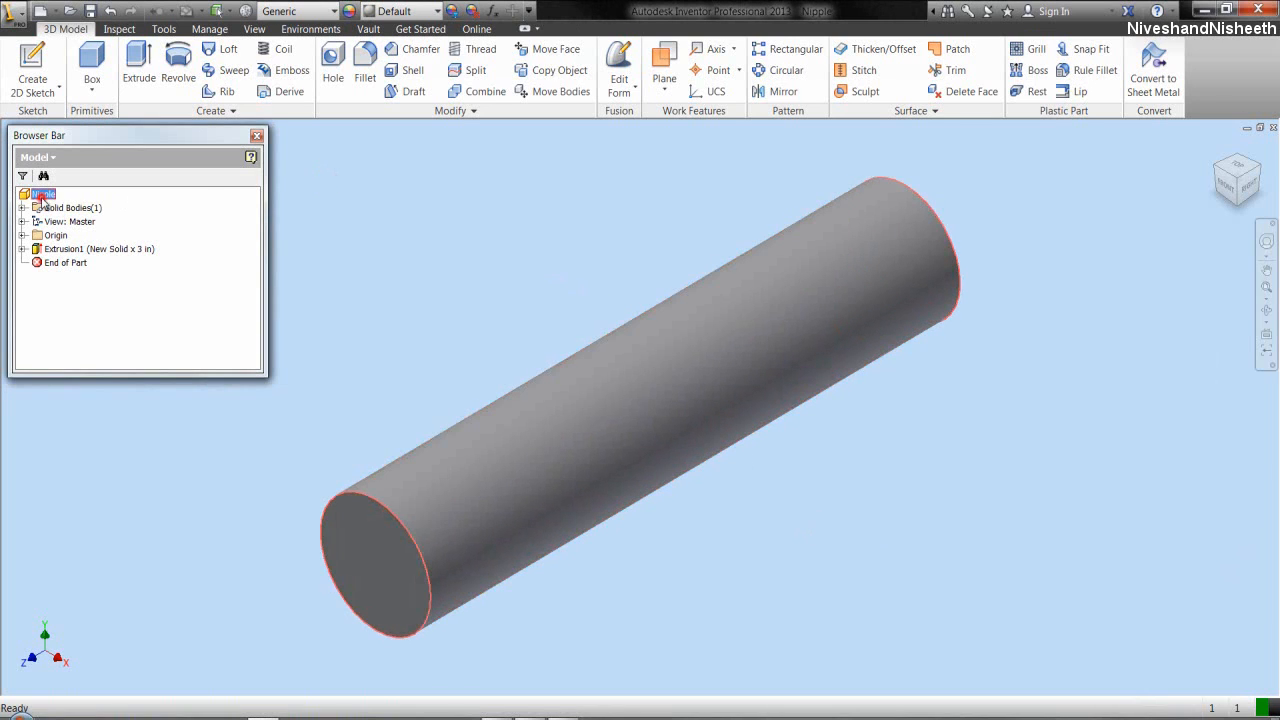
left_click(433, 11)
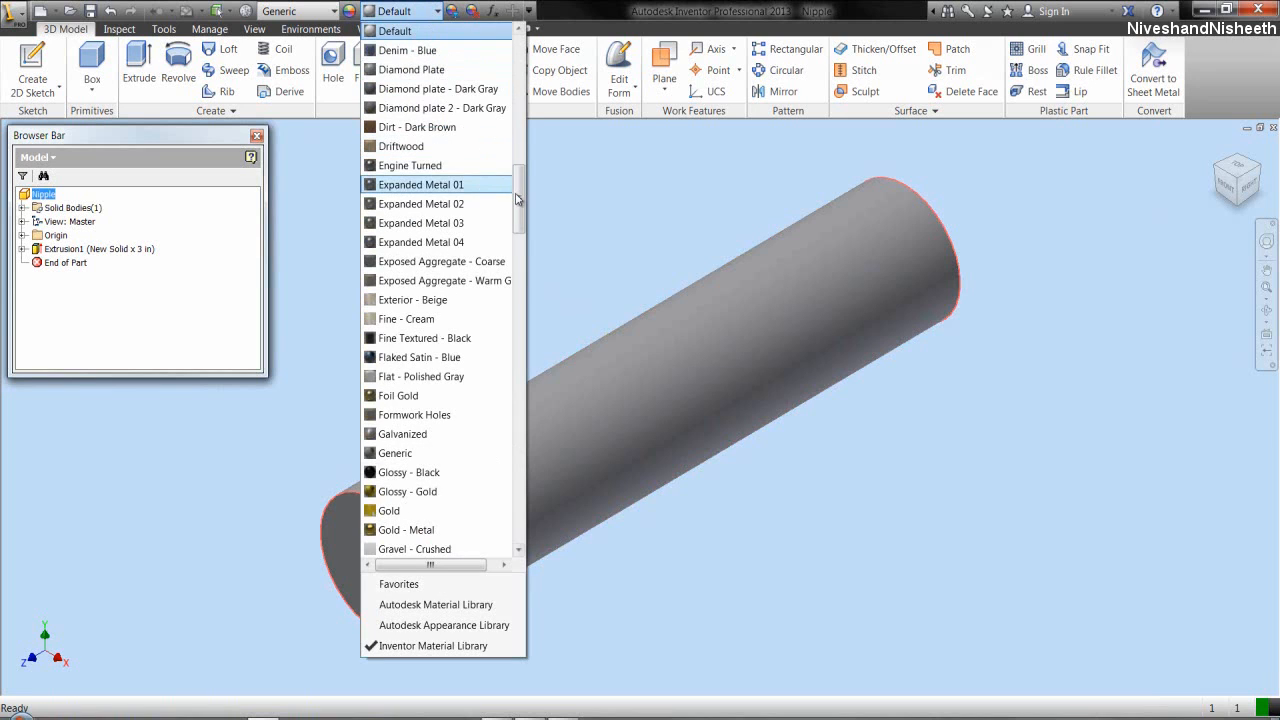
left_click_drag(517, 192, 531, 249)
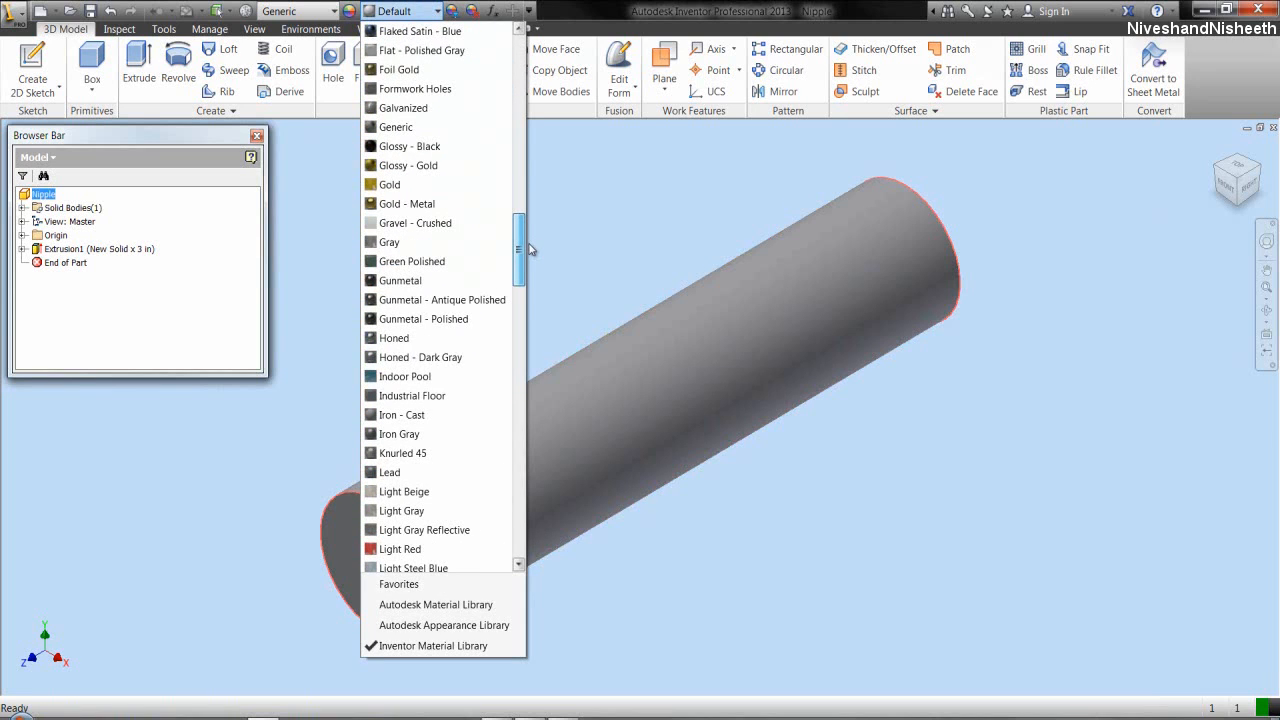
left_click(412, 491)
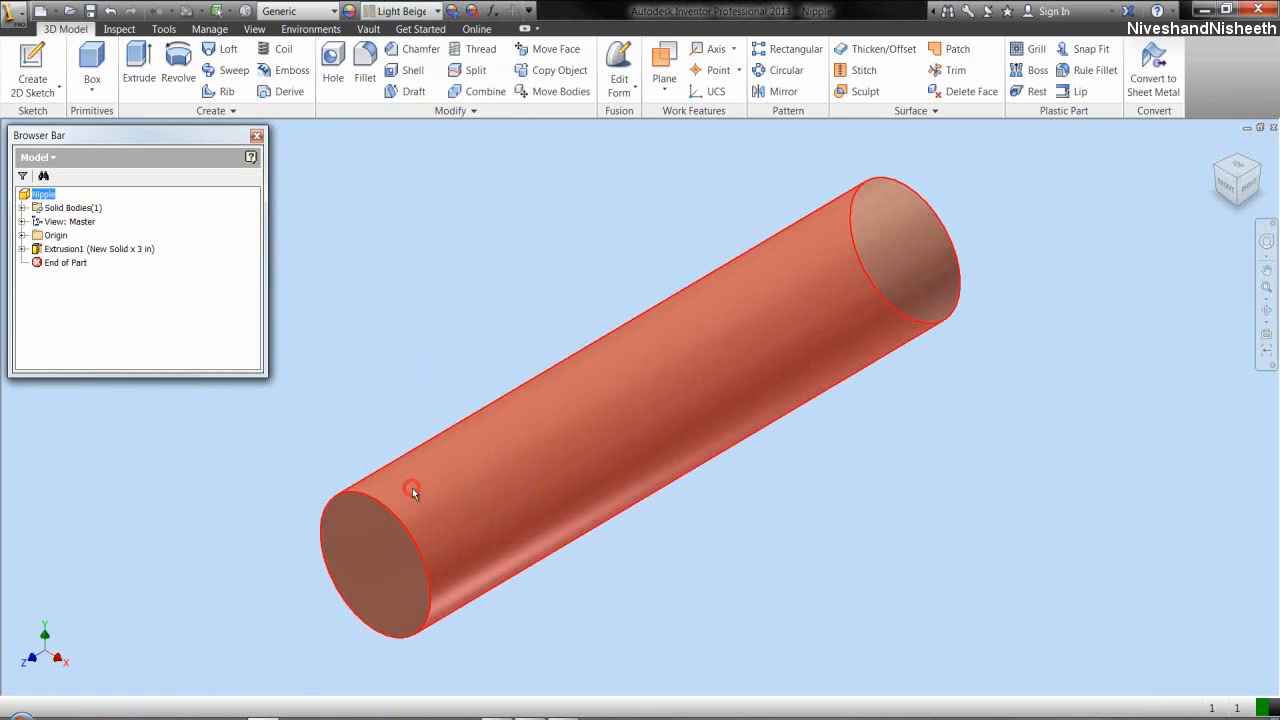
left_click(306, 252)
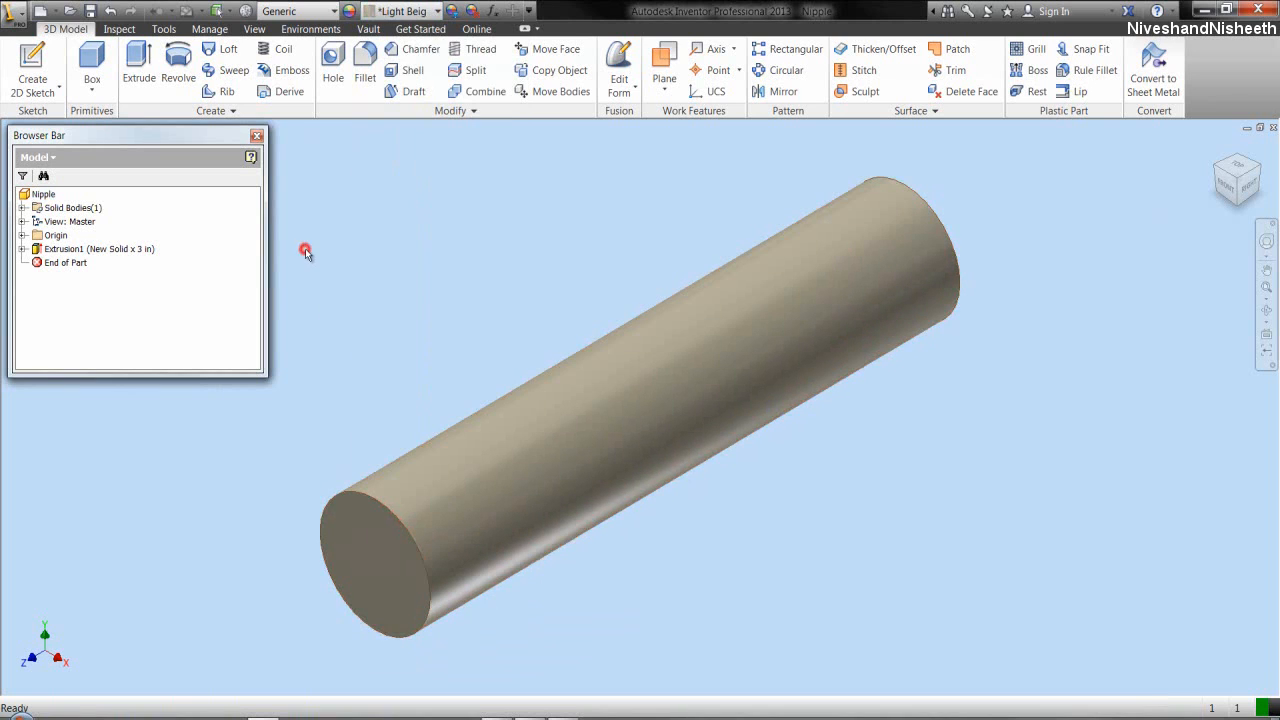
- Change the lighting style to Copy of Two Lights-1 and return to the 3D modelling tools
left_click(254, 29)
left_click(271, 93)
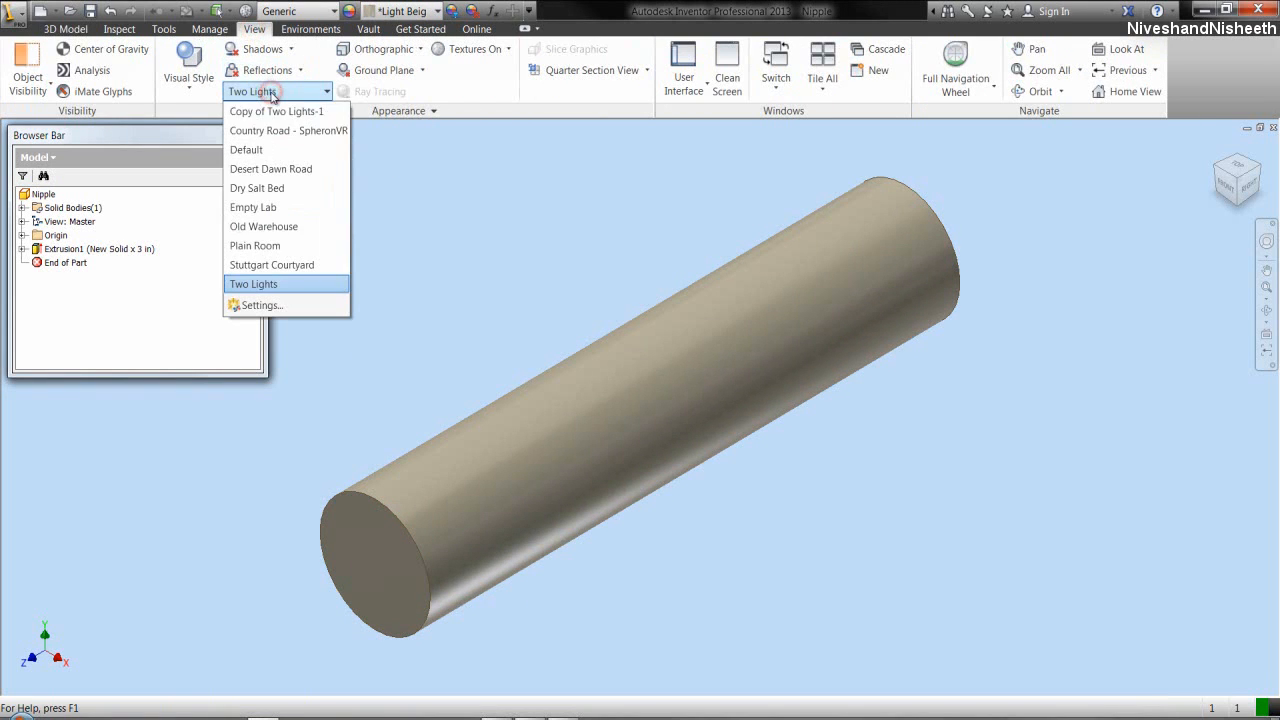
left_click(279, 108)
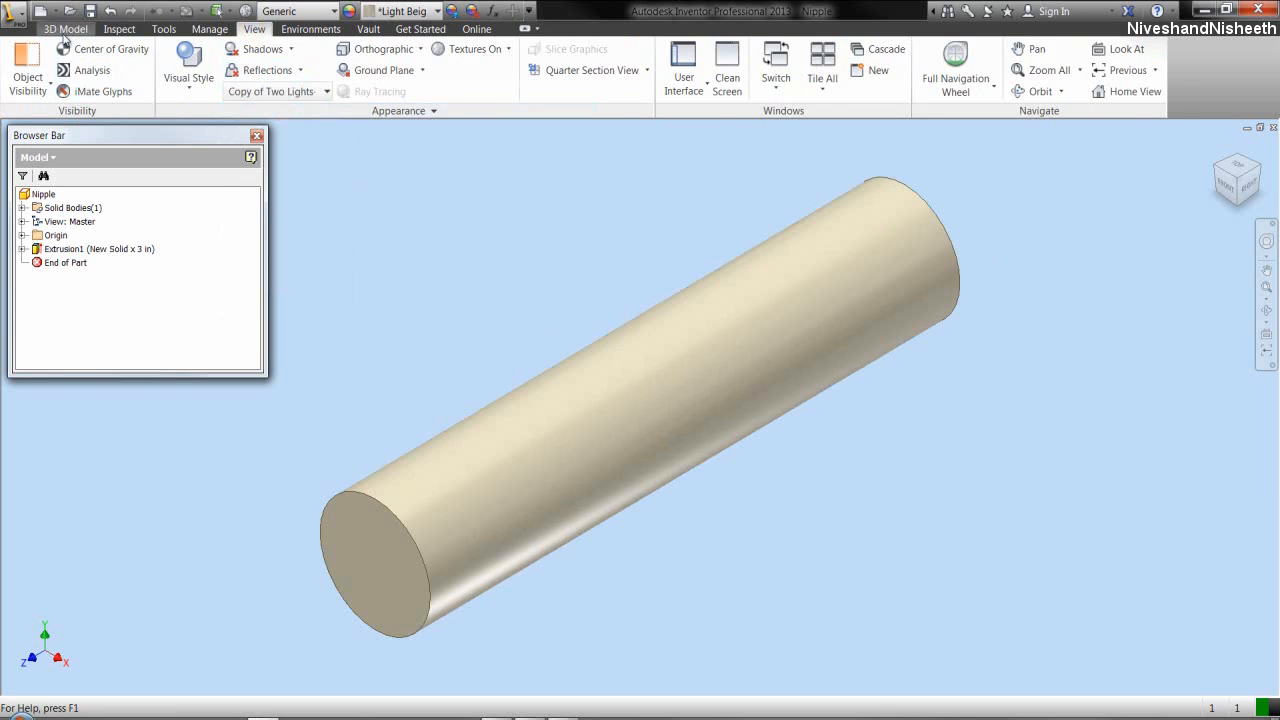
left_click(65, 29)
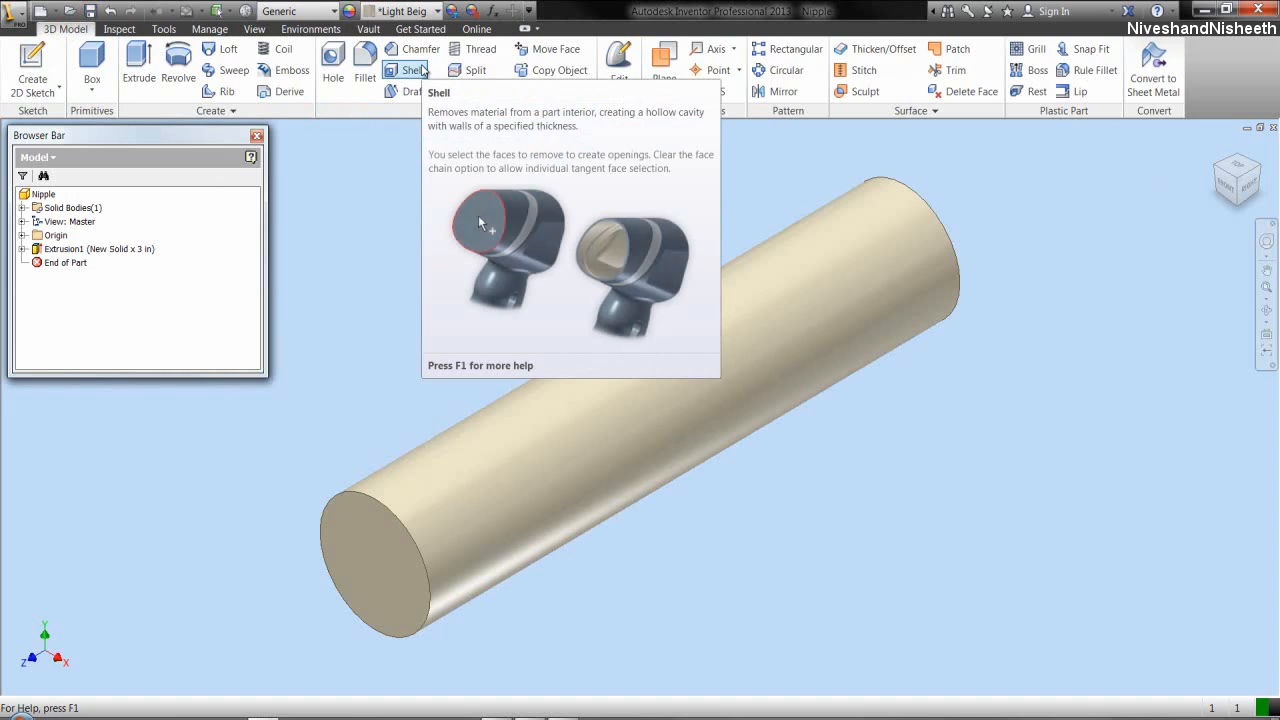
- Start a Shell on the cylinder and pick both circular end faces as the faces to remove
left_click(422, 70)
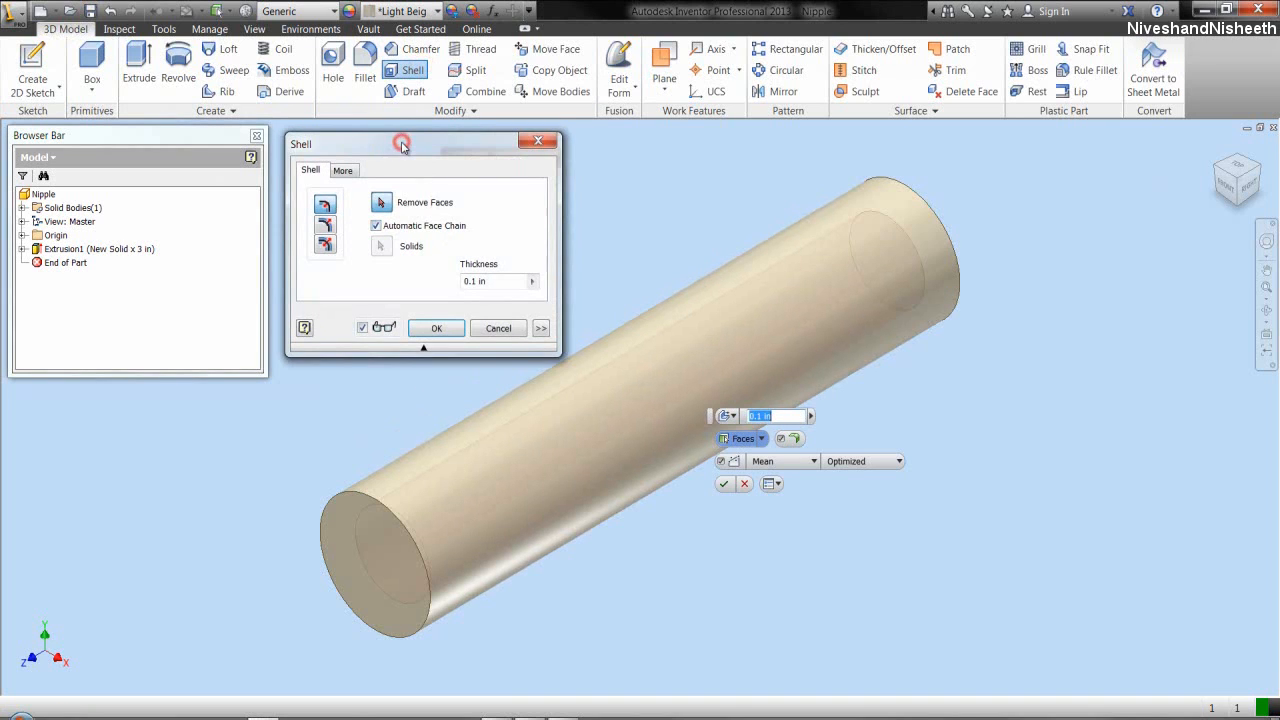
left_click(343, 529)
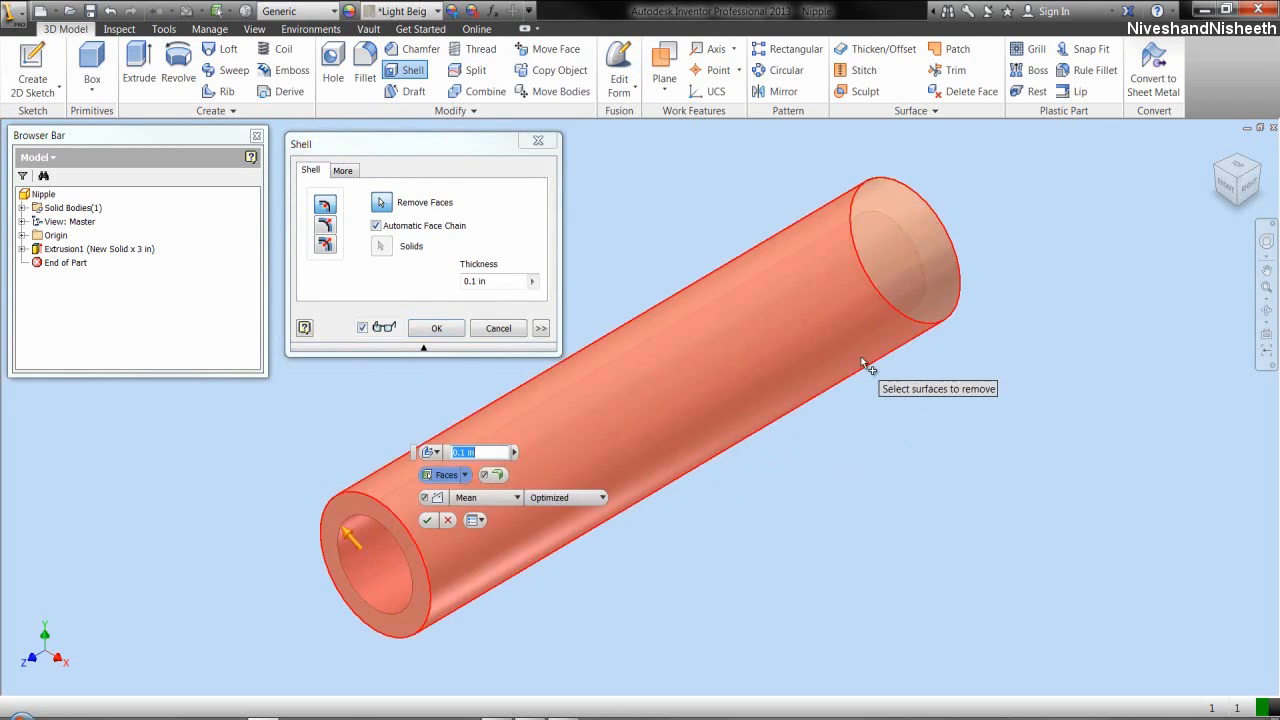
mouse_move(871, 366)
middle_mouse_down()
mouse_move(792, 465)
mouse_move(873, 363)
middle_mouse_up()
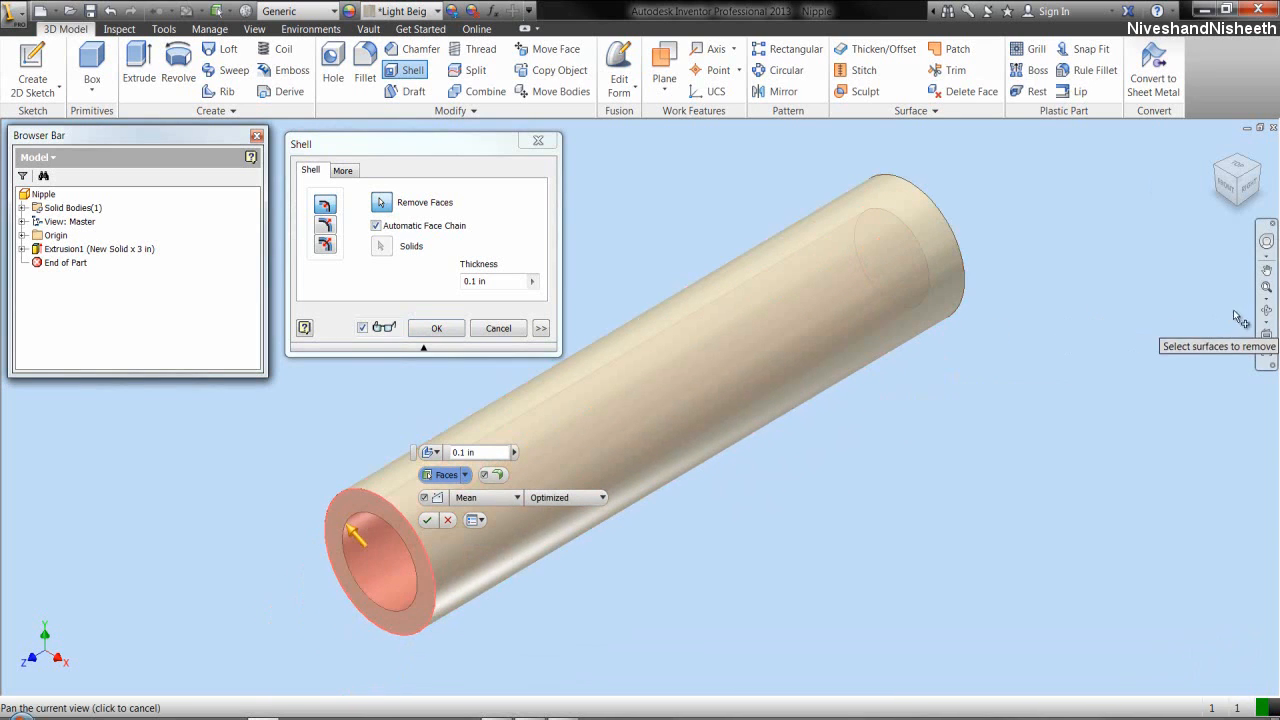
left_click(1266, 310)
left_click_drag(788, 383, 779, 430)
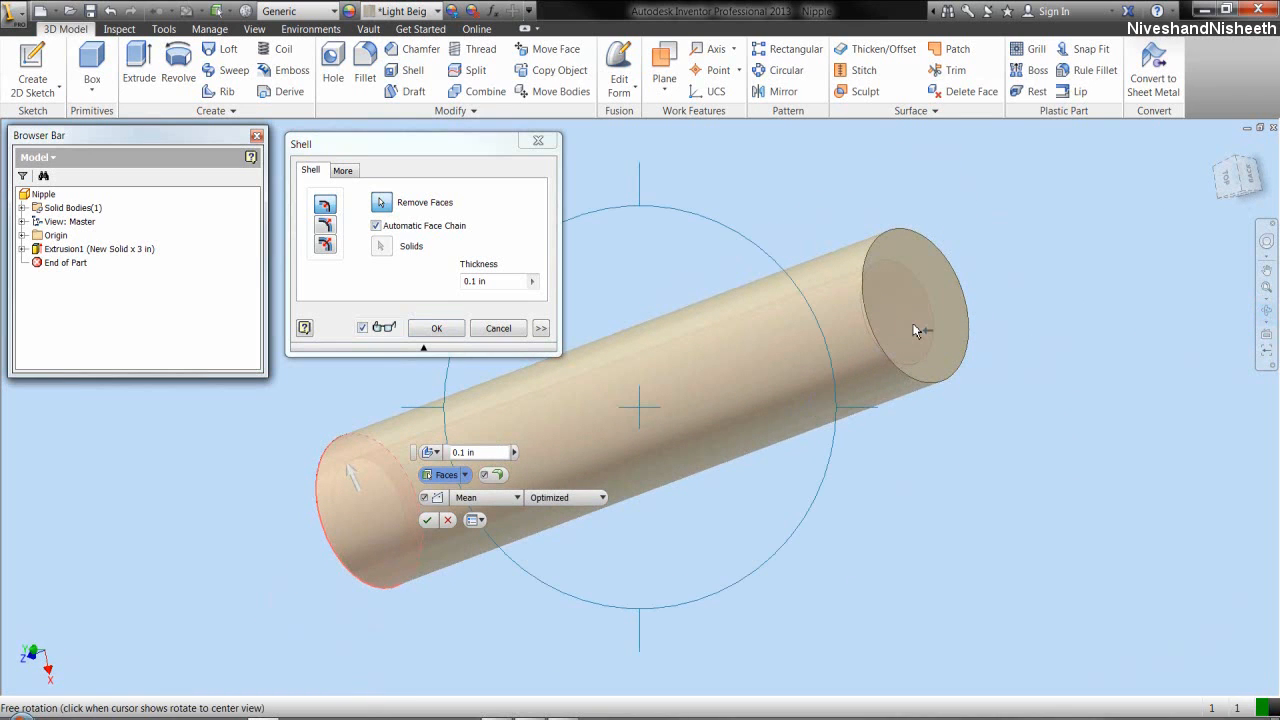
right_click(720, 393)
left_click(770, 392)
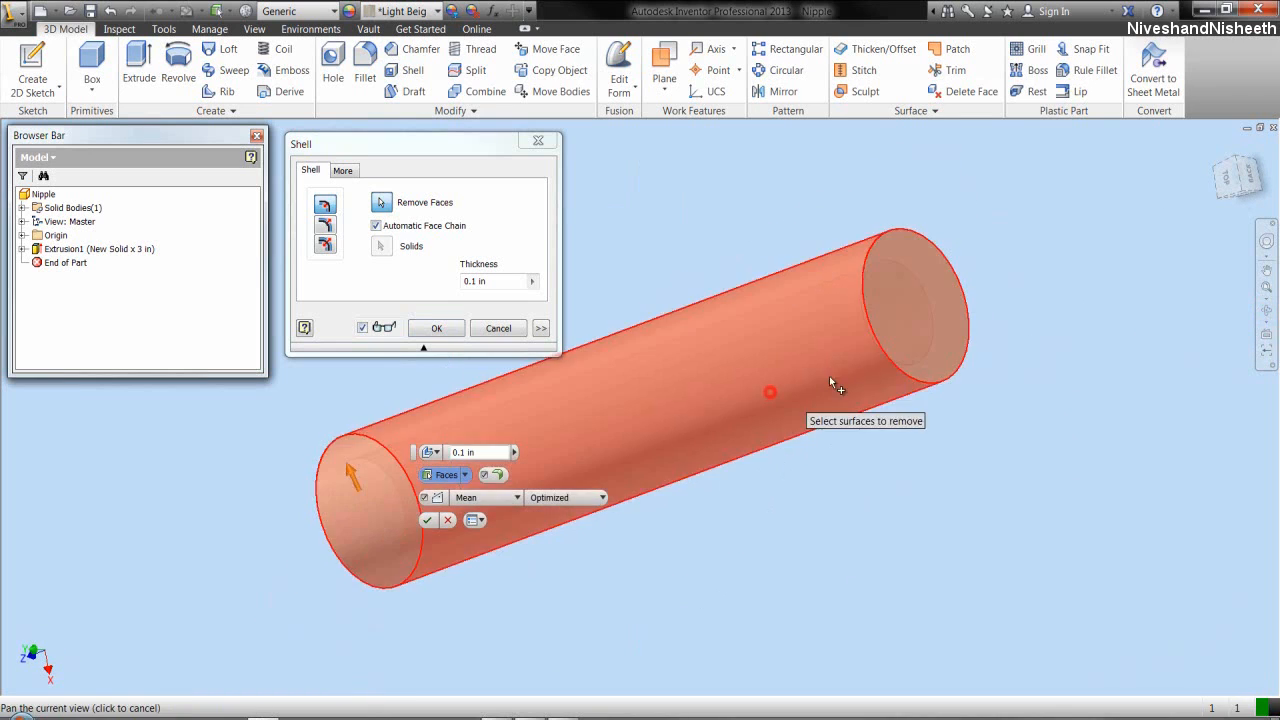
left_click(919, 333)
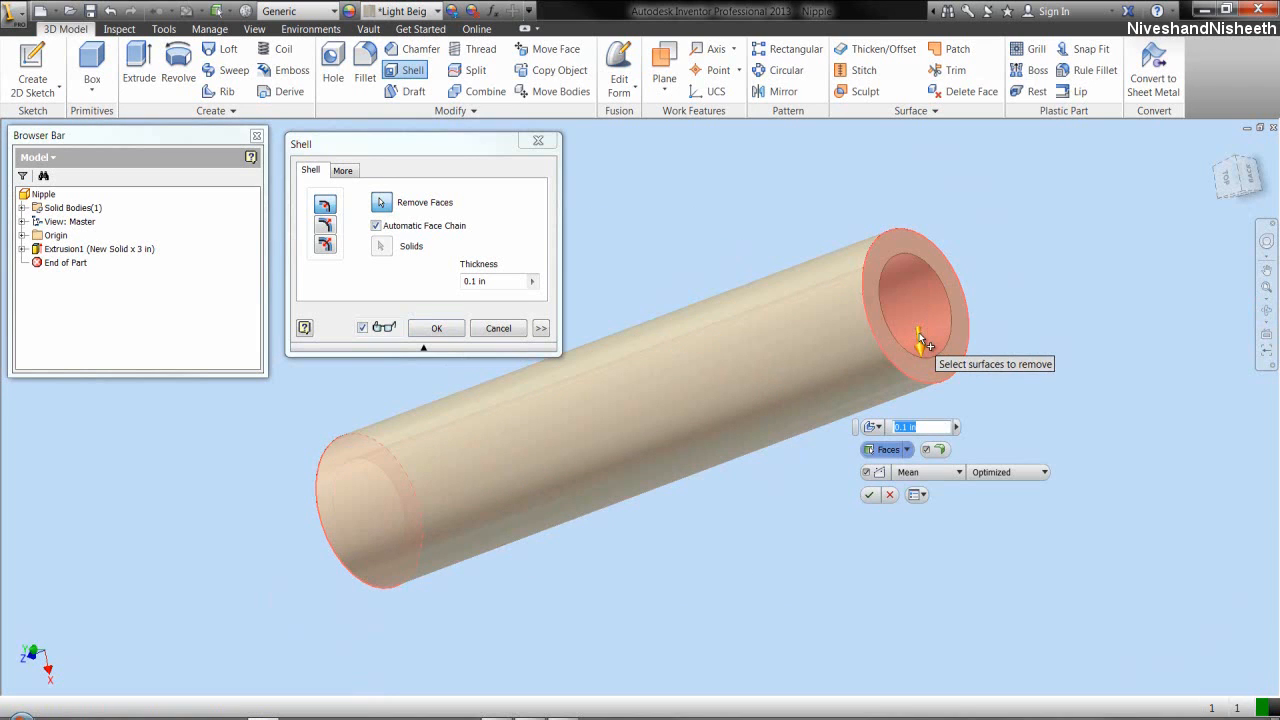
- Set the shell thickness to 1/16 in and create the hollow tube
left_click(1264, 241)
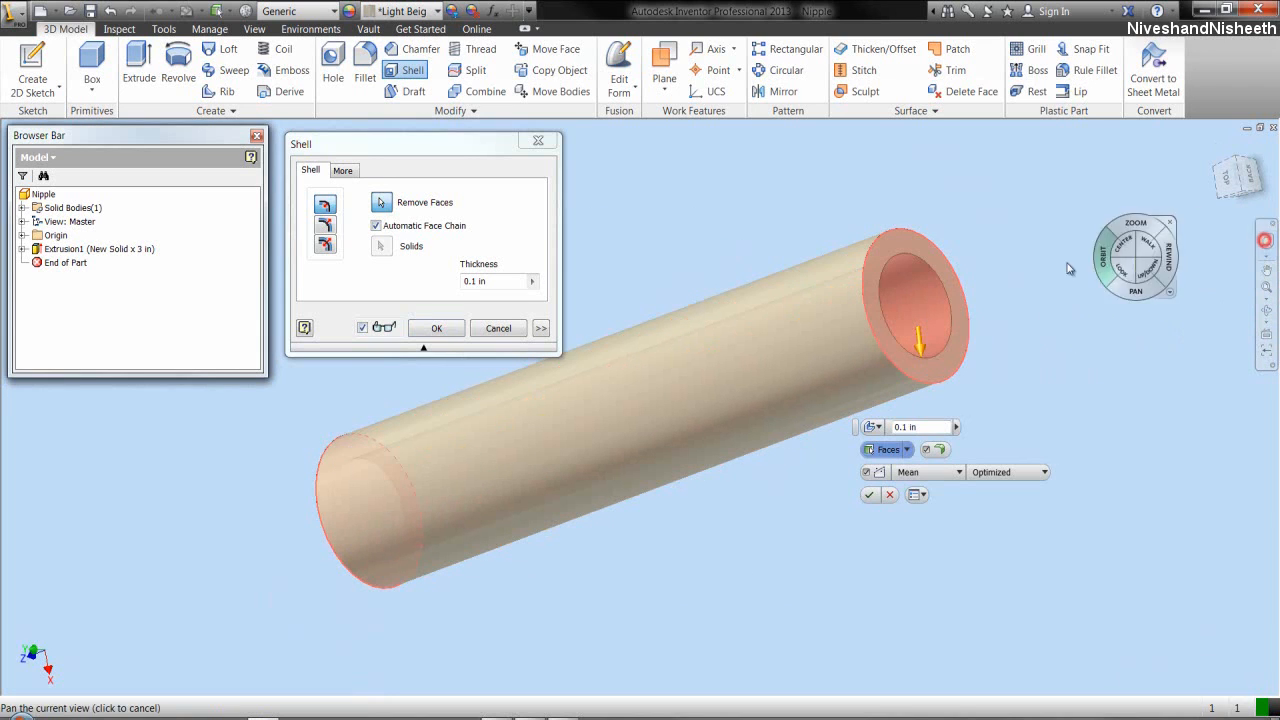
left_click_drag(1110, 260, 1082, 278)
left_click(1085, 224)
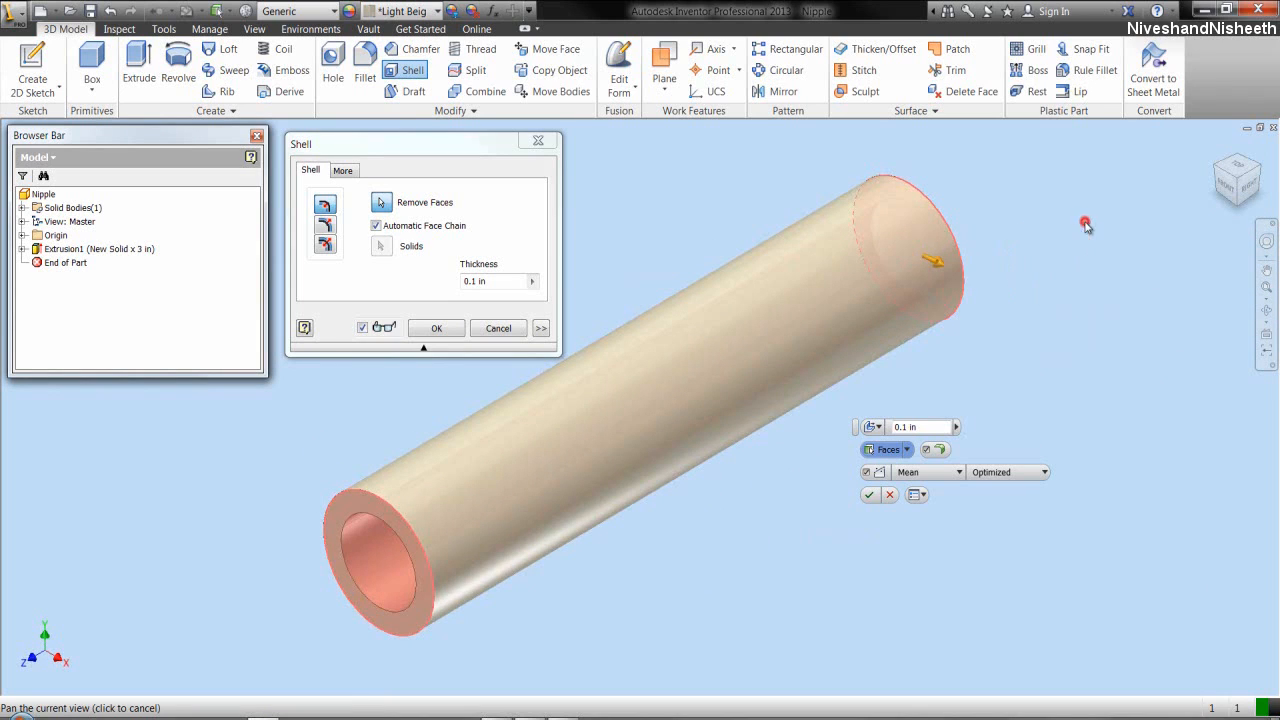
left_click(444, 150)
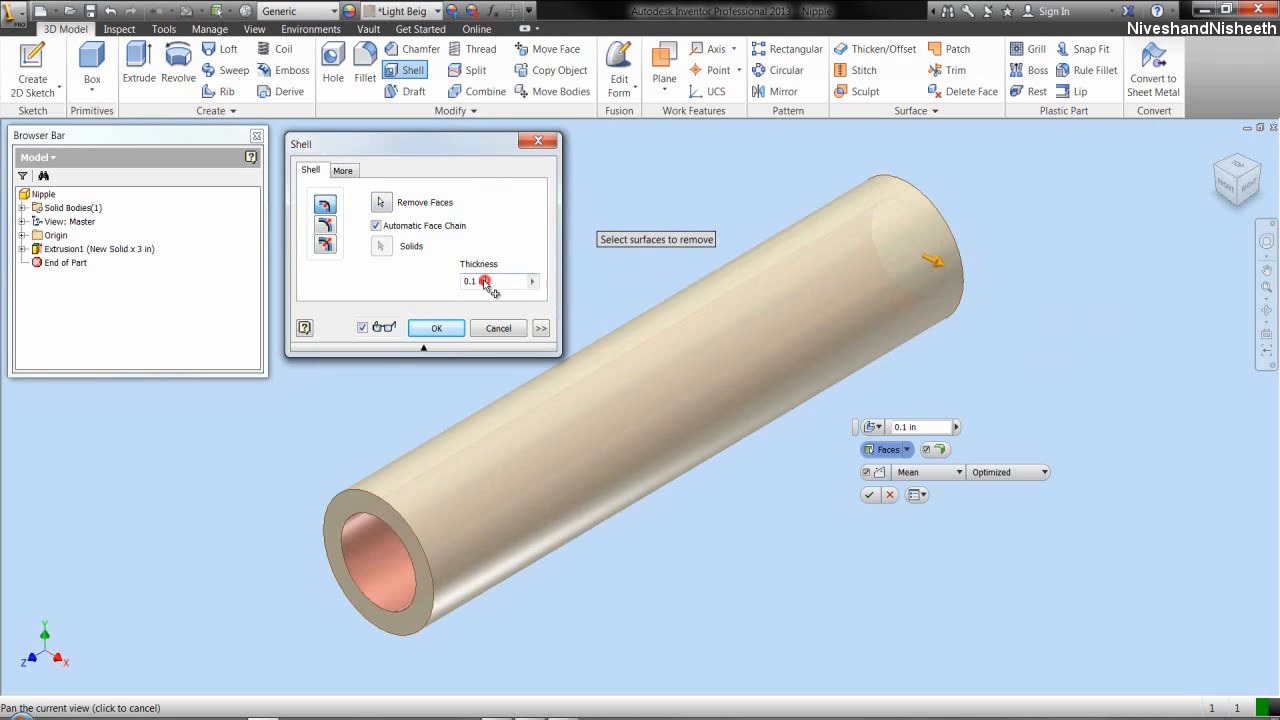
left_click_drag(487, 281, 446, 287)
type("1/16")
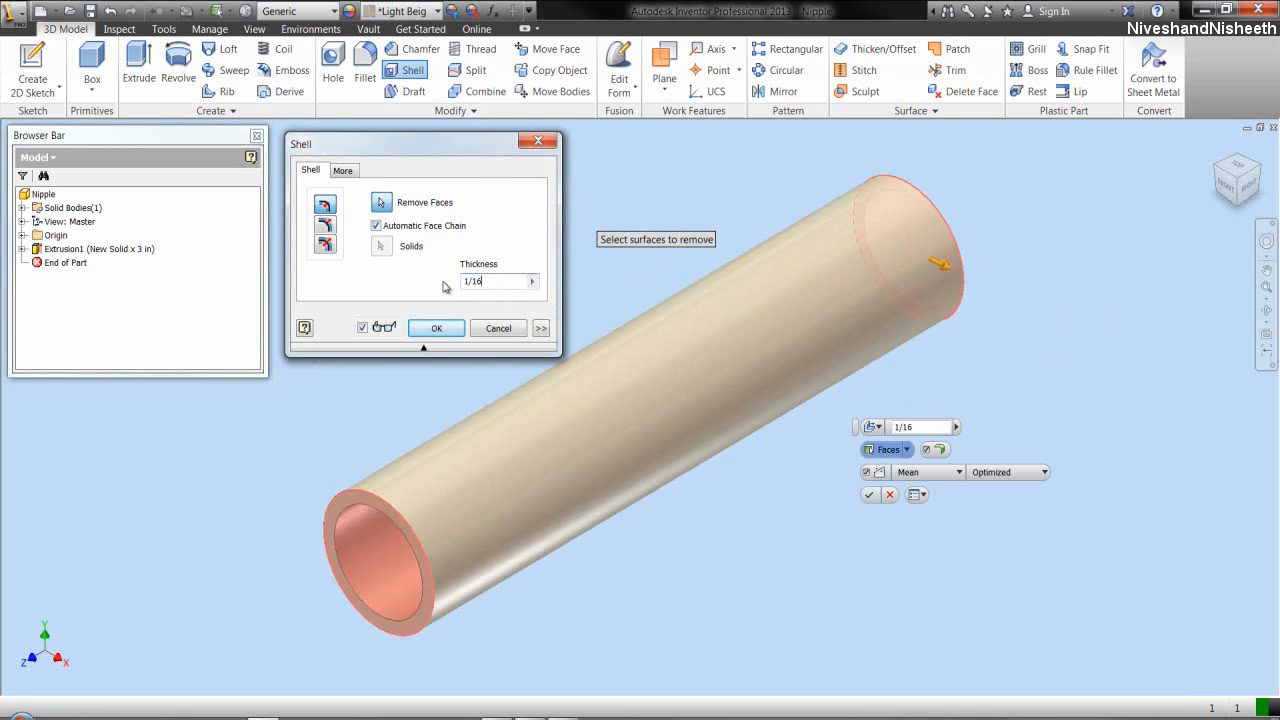
left_click(438, 329)
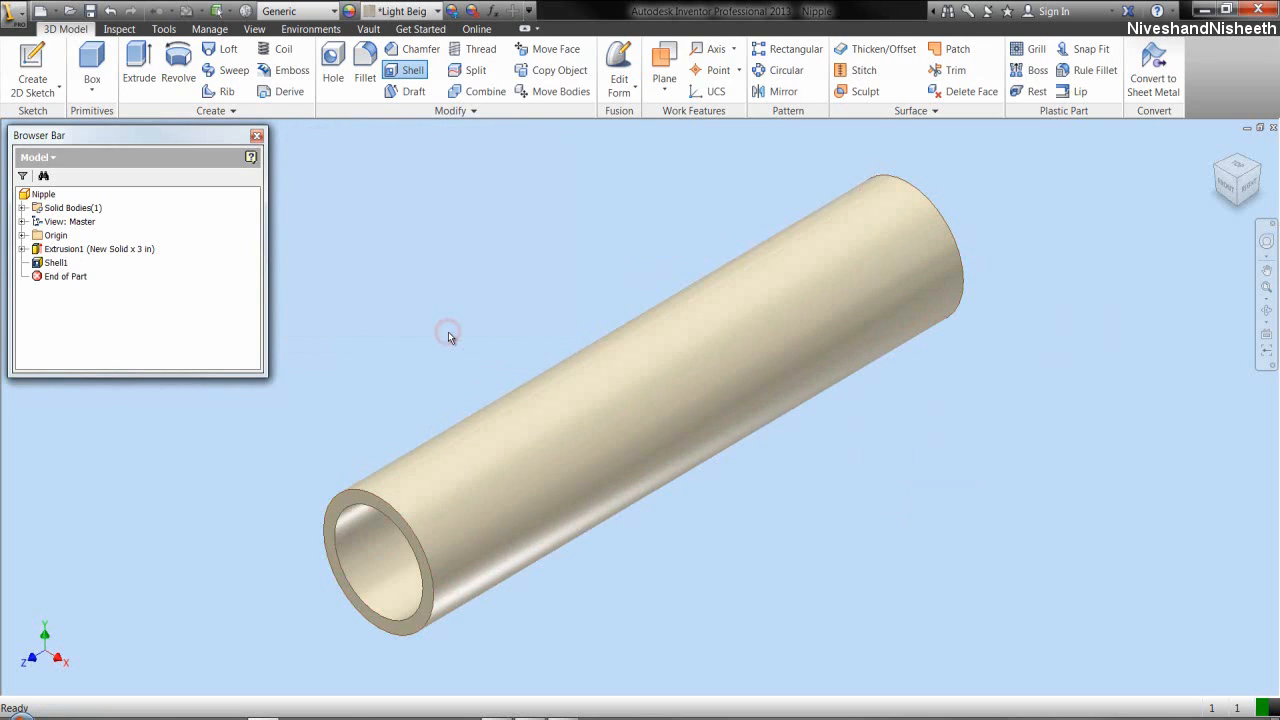
left_click(448, 335)
left_click(473, 363)
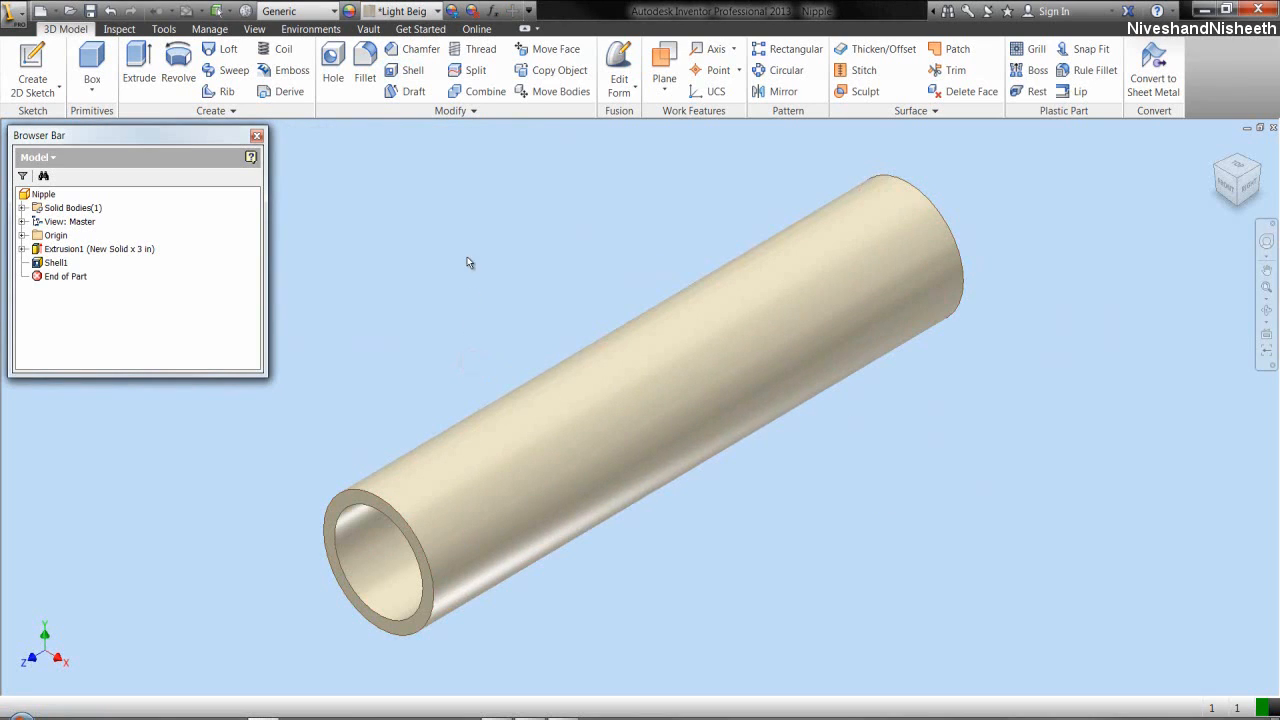
- Chamfer the outer edge of the tube's front end by distance and angle, using 1/16 in and 45 deg
left_click(416, 50)
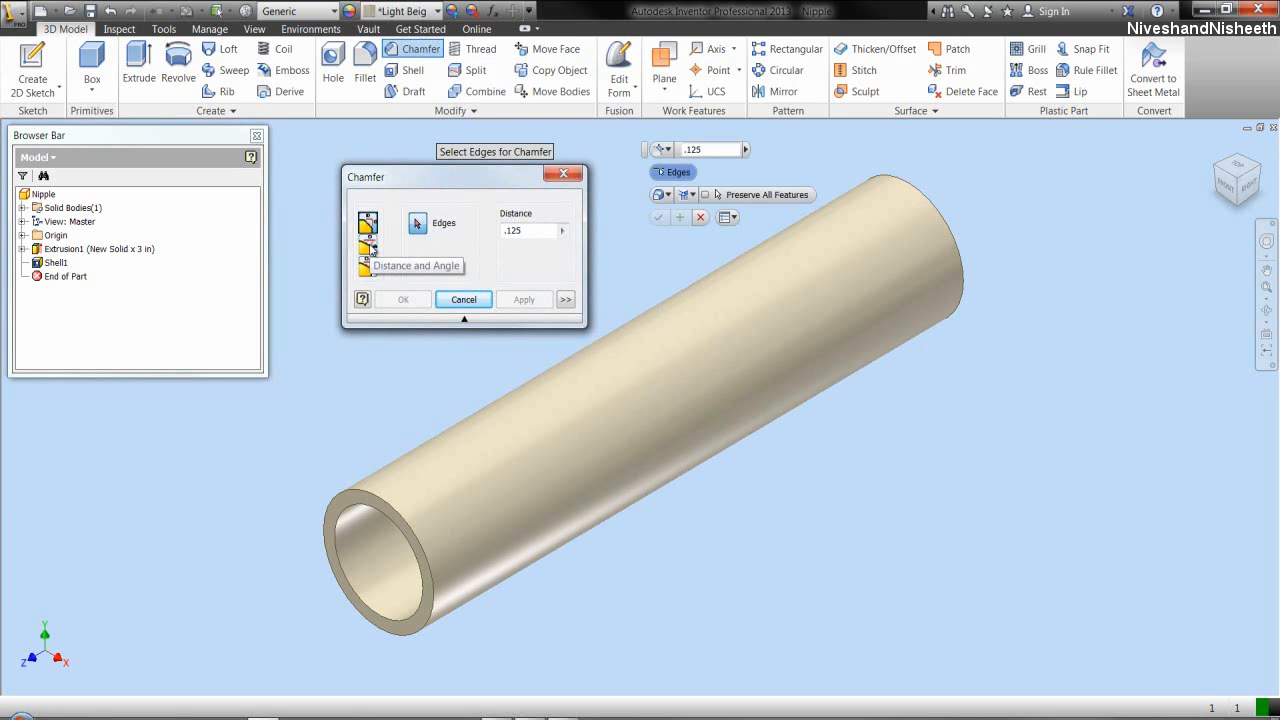
left_click(368, 247)
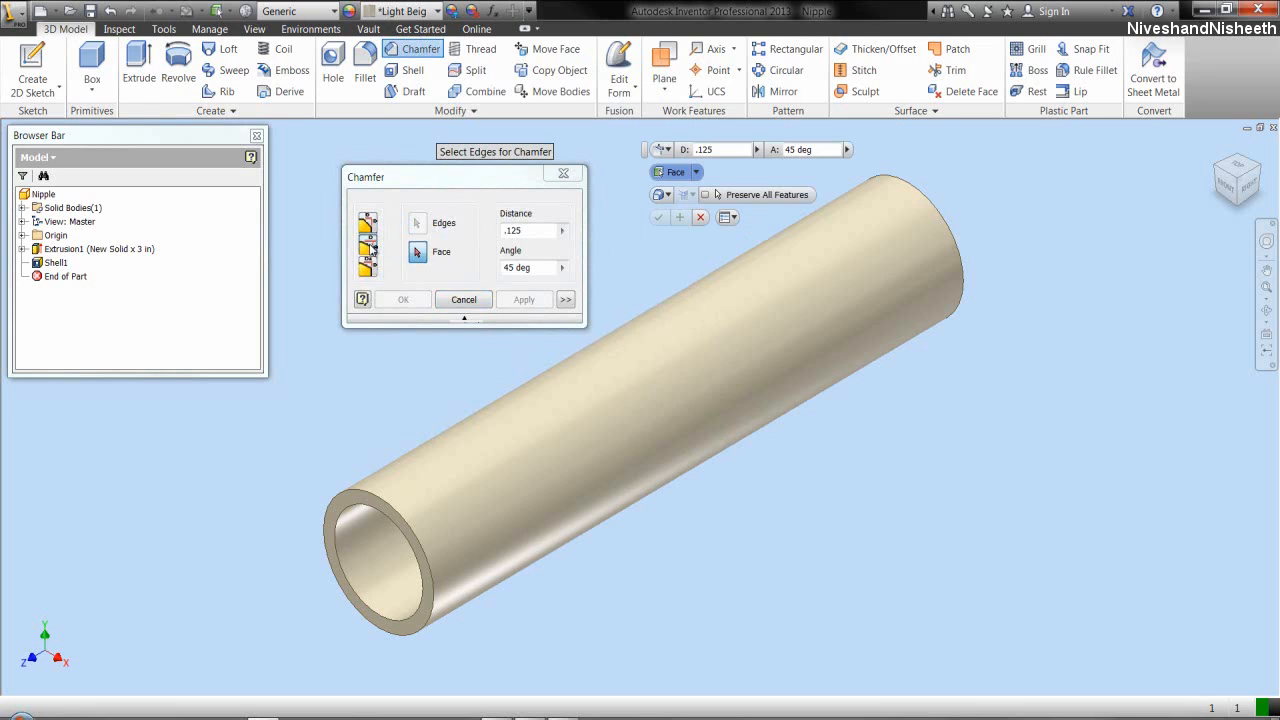
left_click(511, 183)
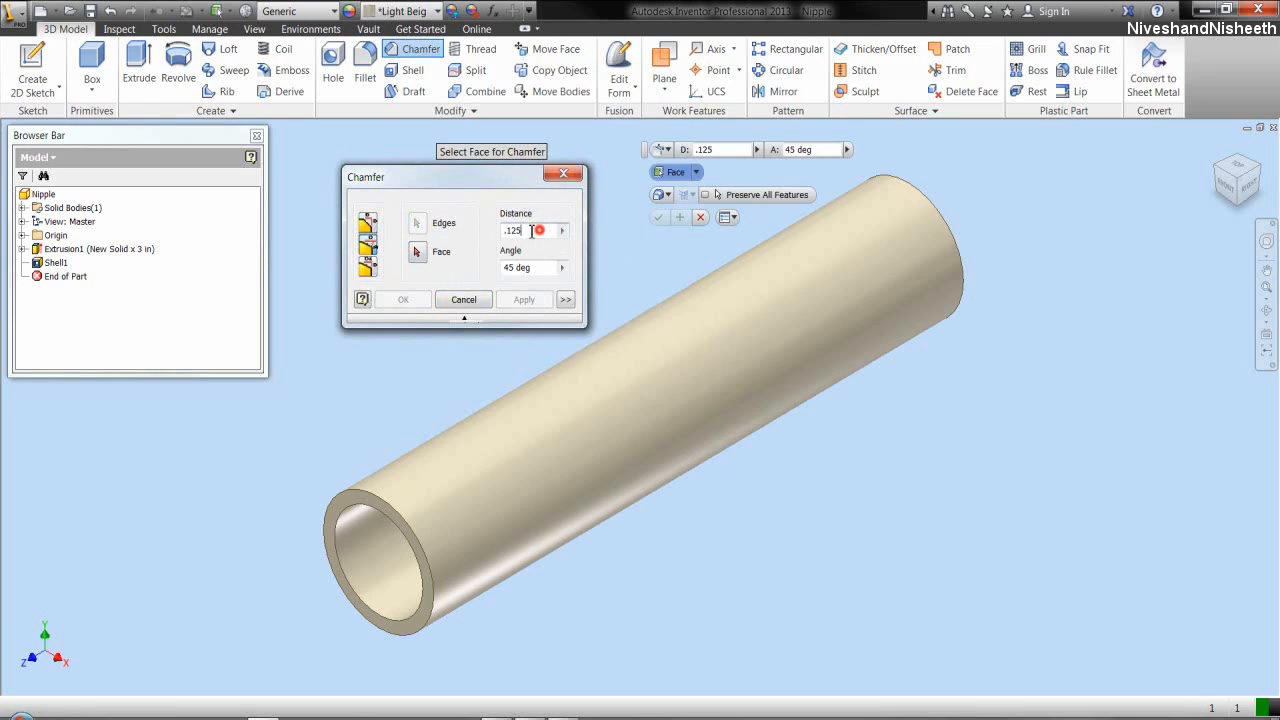
left_click_drag(540, 231, 498, 234)
type("1/16")
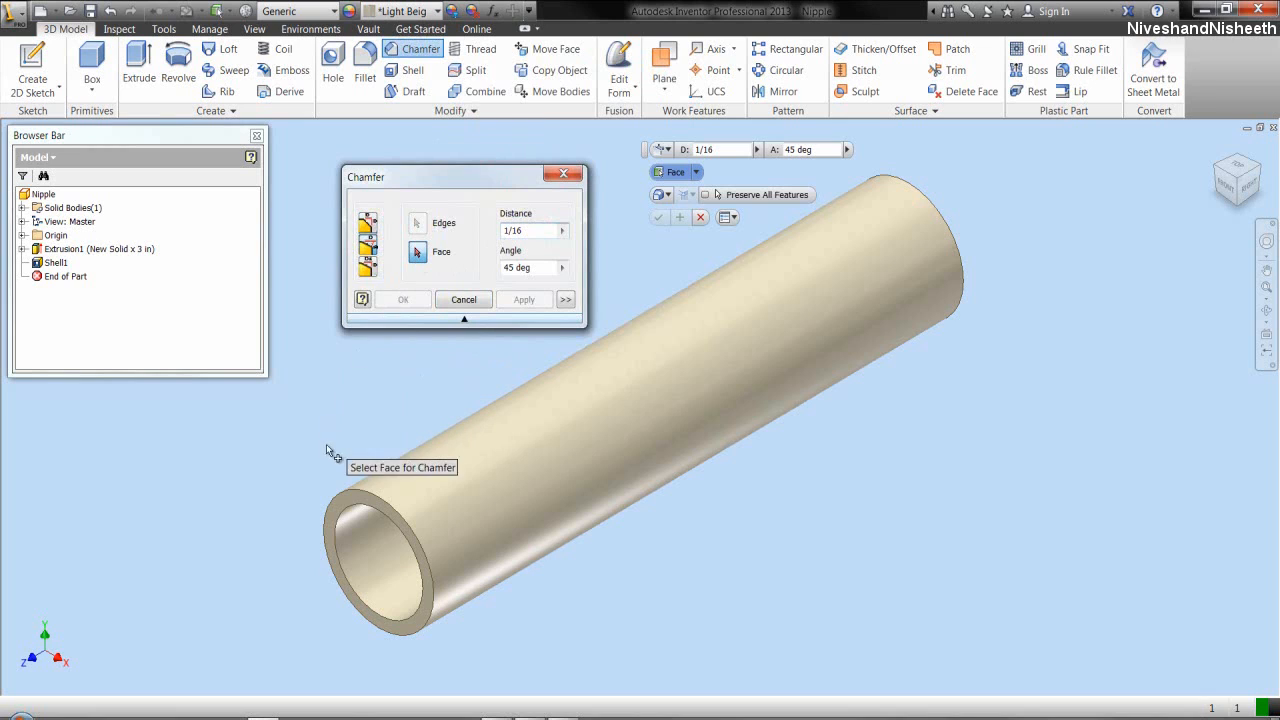
left_click(351, 497)
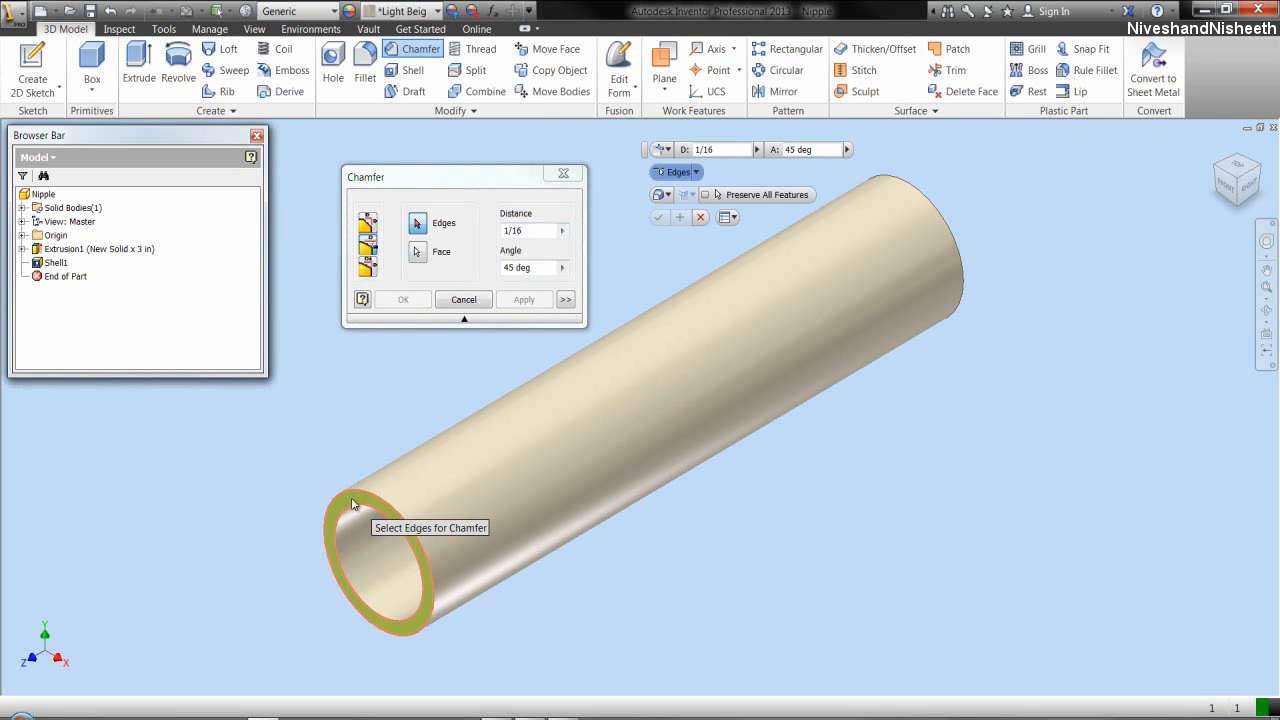
left_click(359, 489)
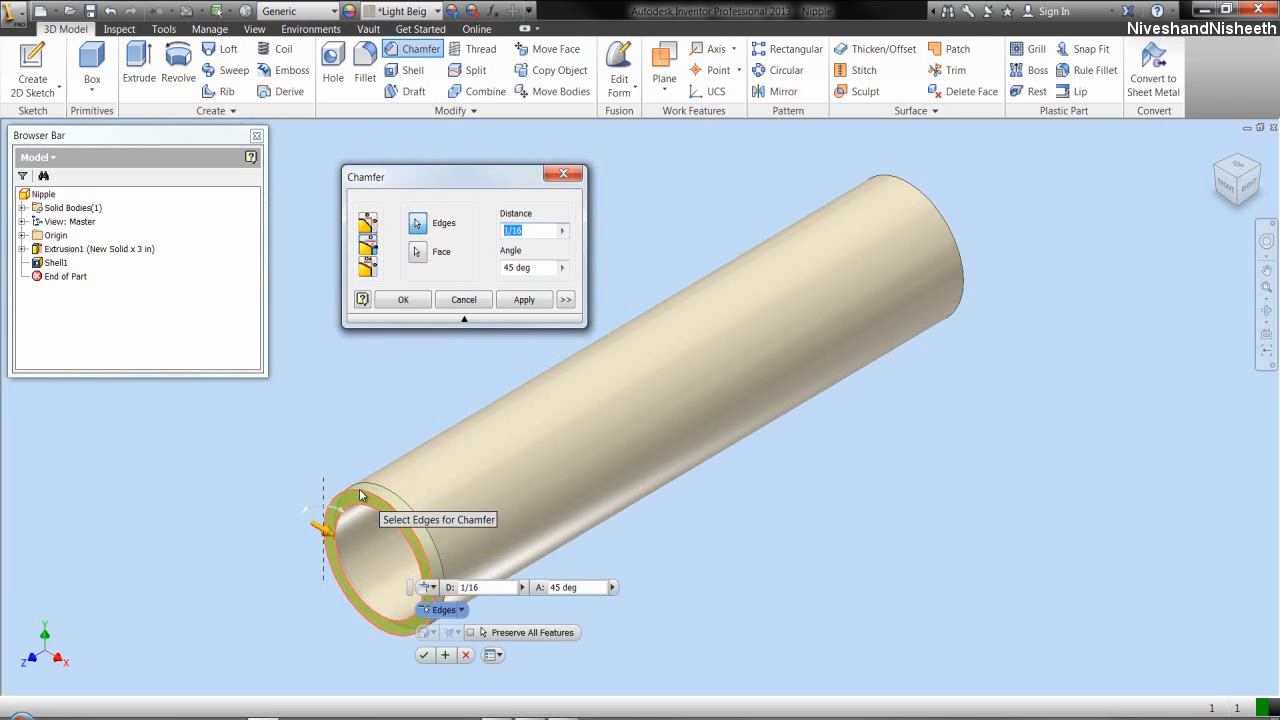
left_click(424, 655)
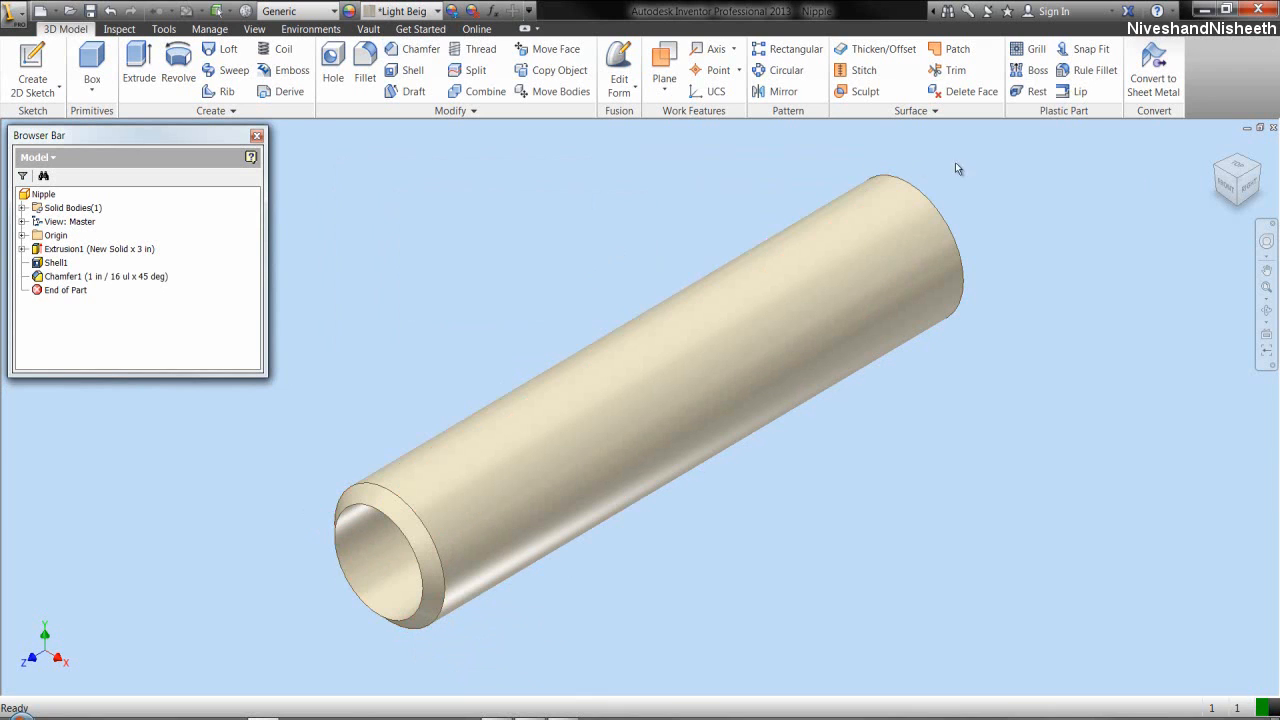
- Chamfer the outer edge at the tube's opposite end with the same 1/16 in distance and 45 deg angle
left_click(1262, 169)
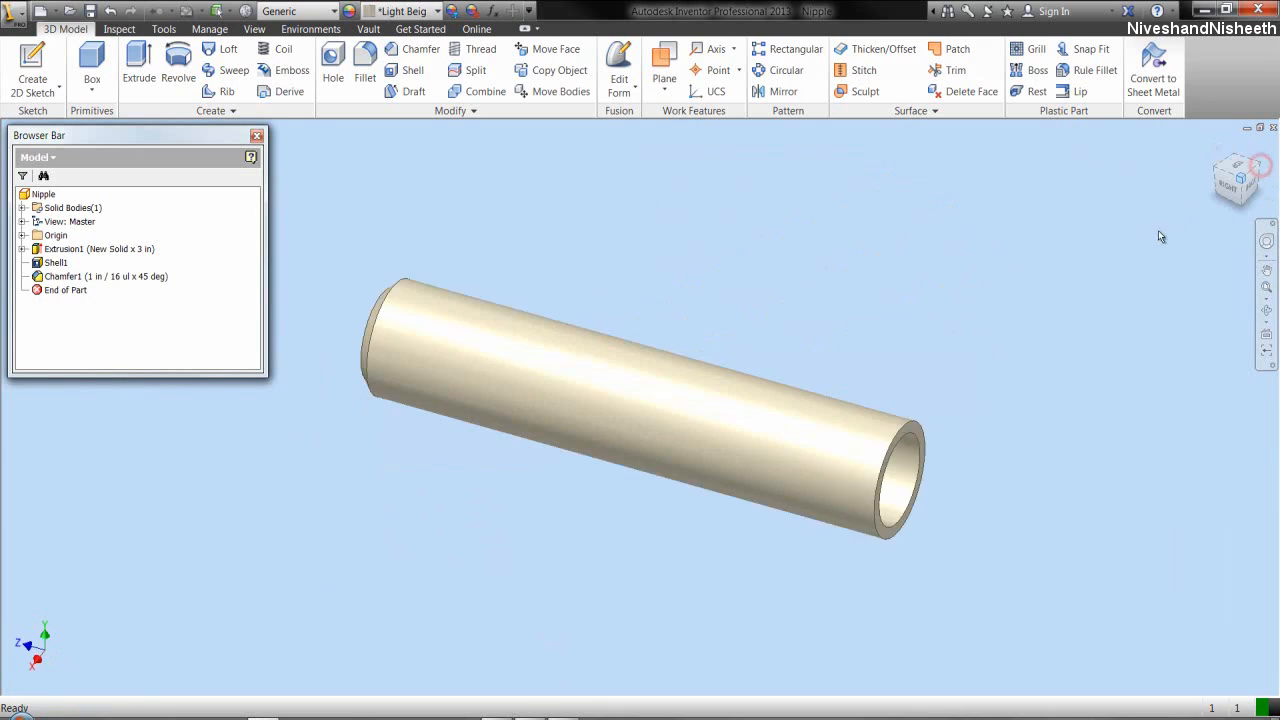
right_click(791, 295)
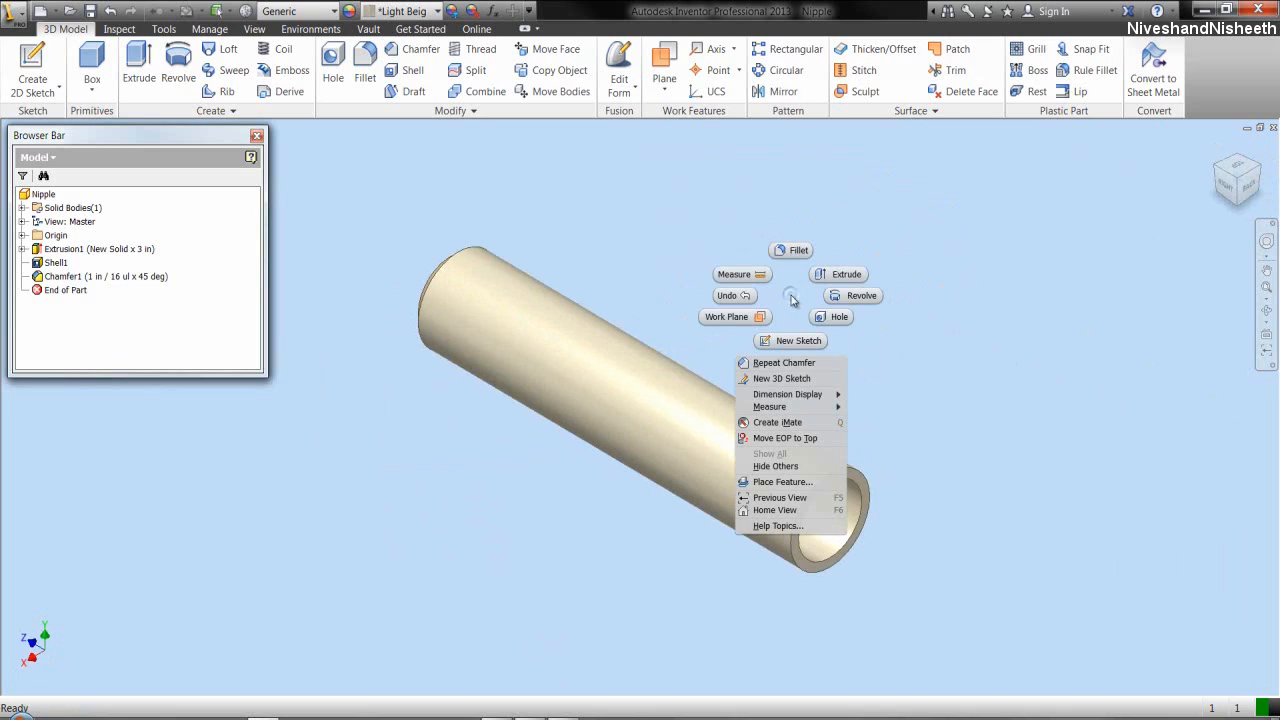
left_click(798, 363)
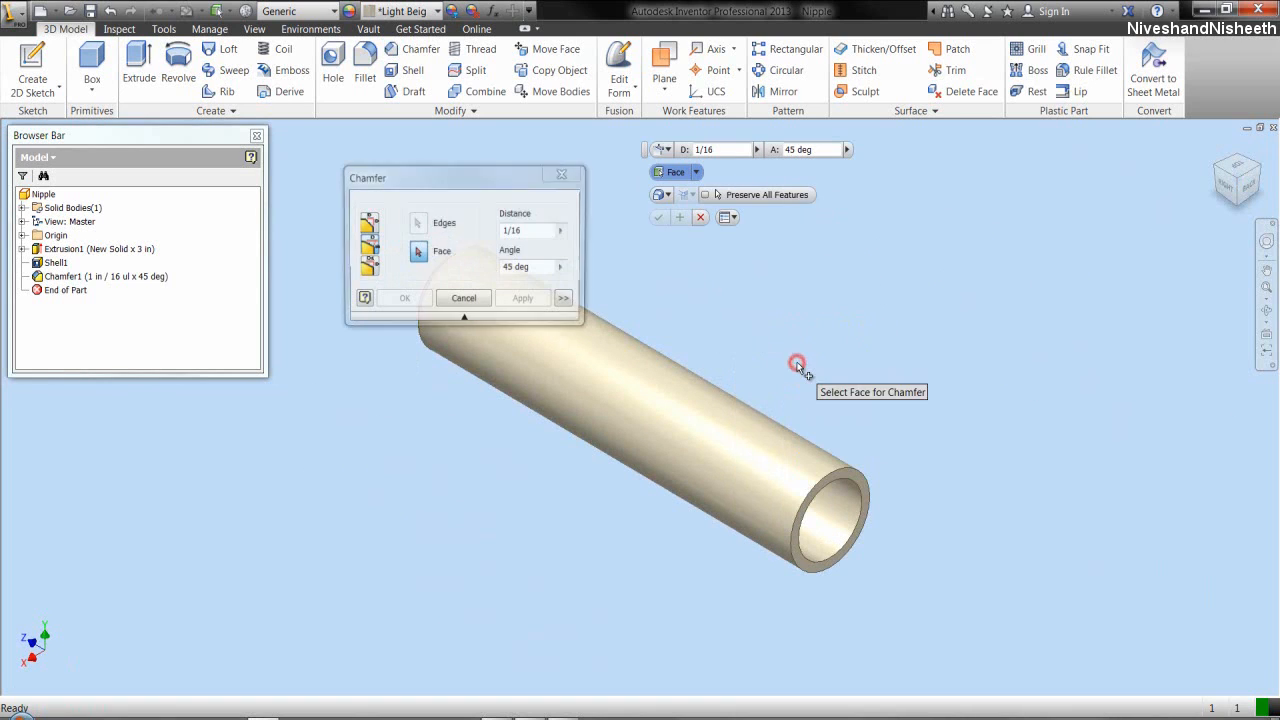
left_click(846, 472)
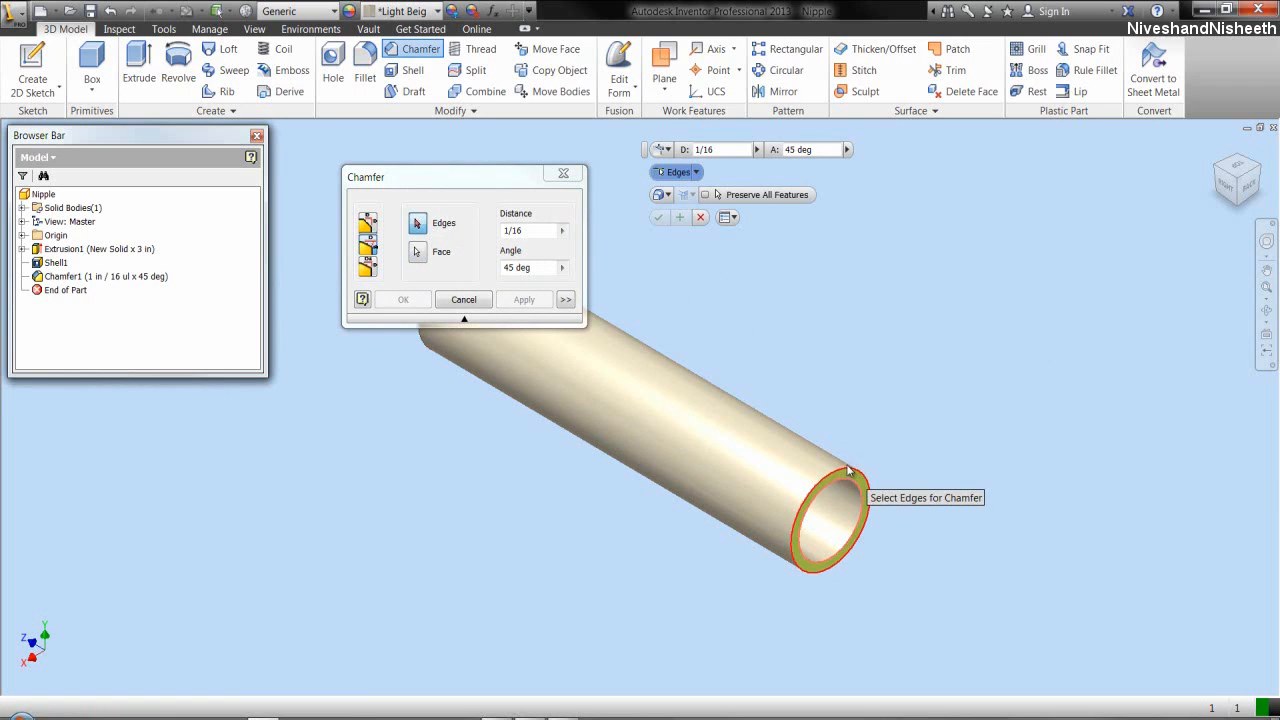
left_click(848, 470)
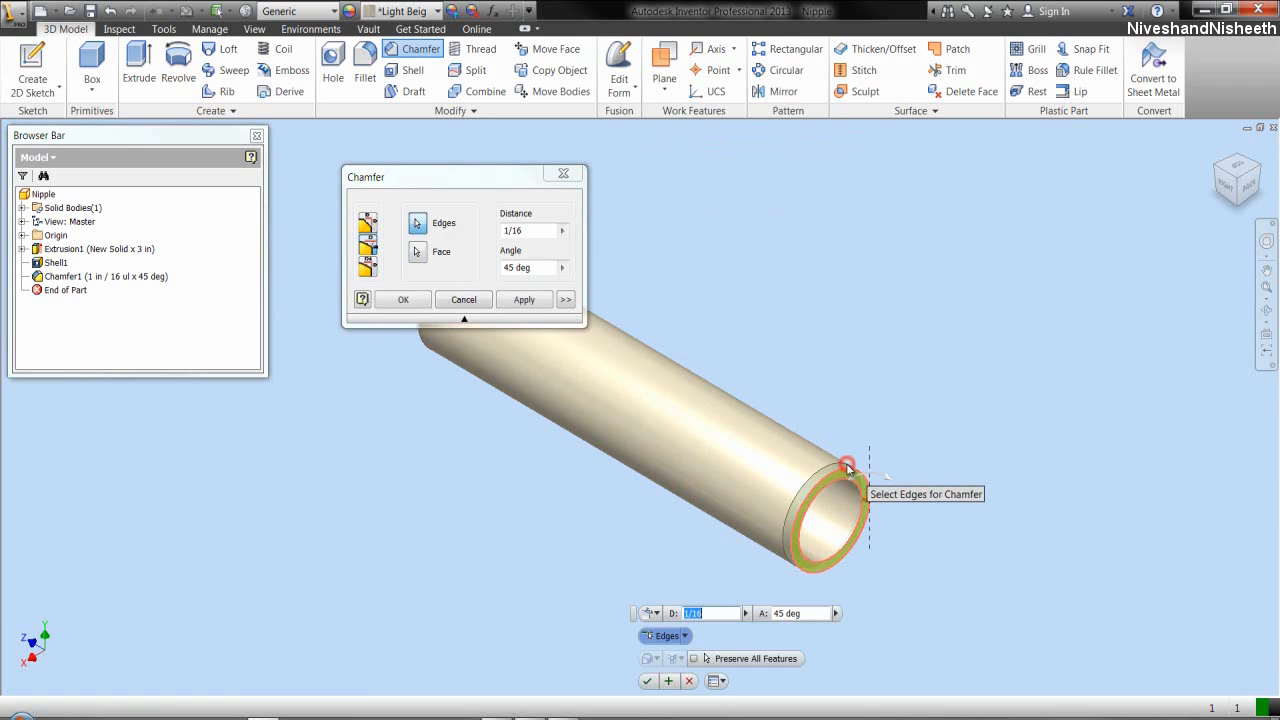
left_click(418, 299)
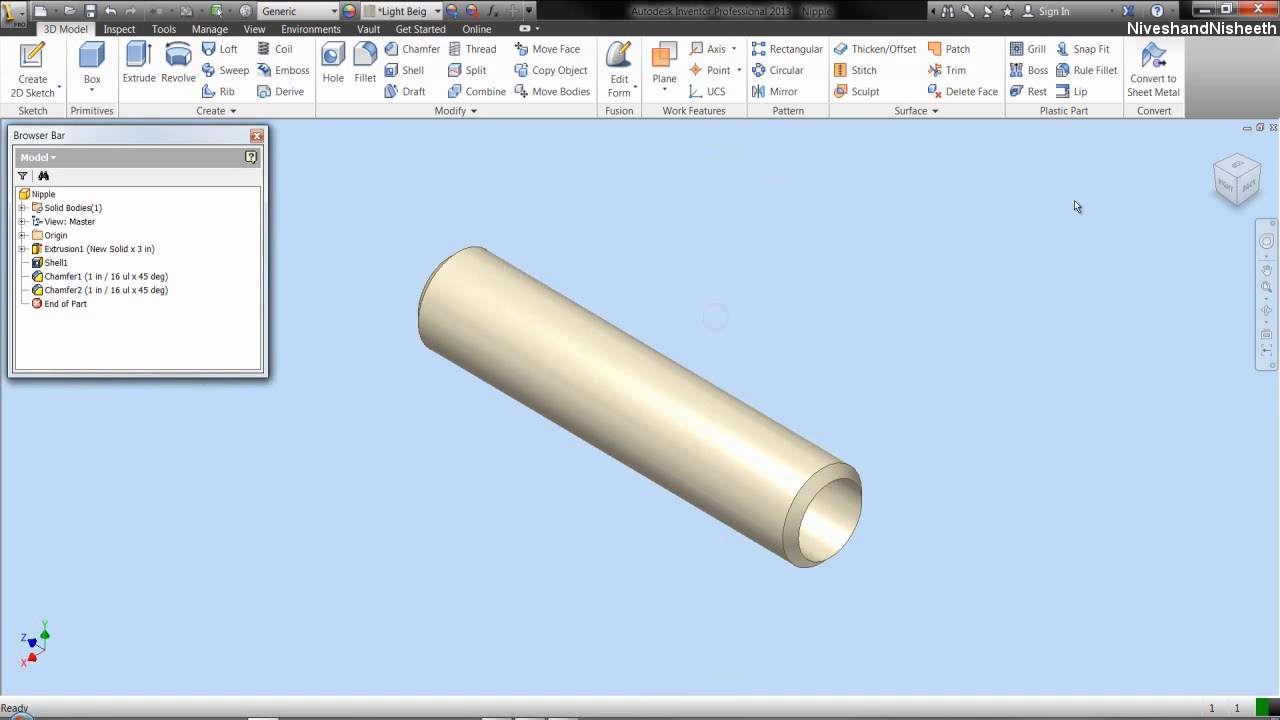
- Save the chamfered nipple part
left_click(1215, 165)
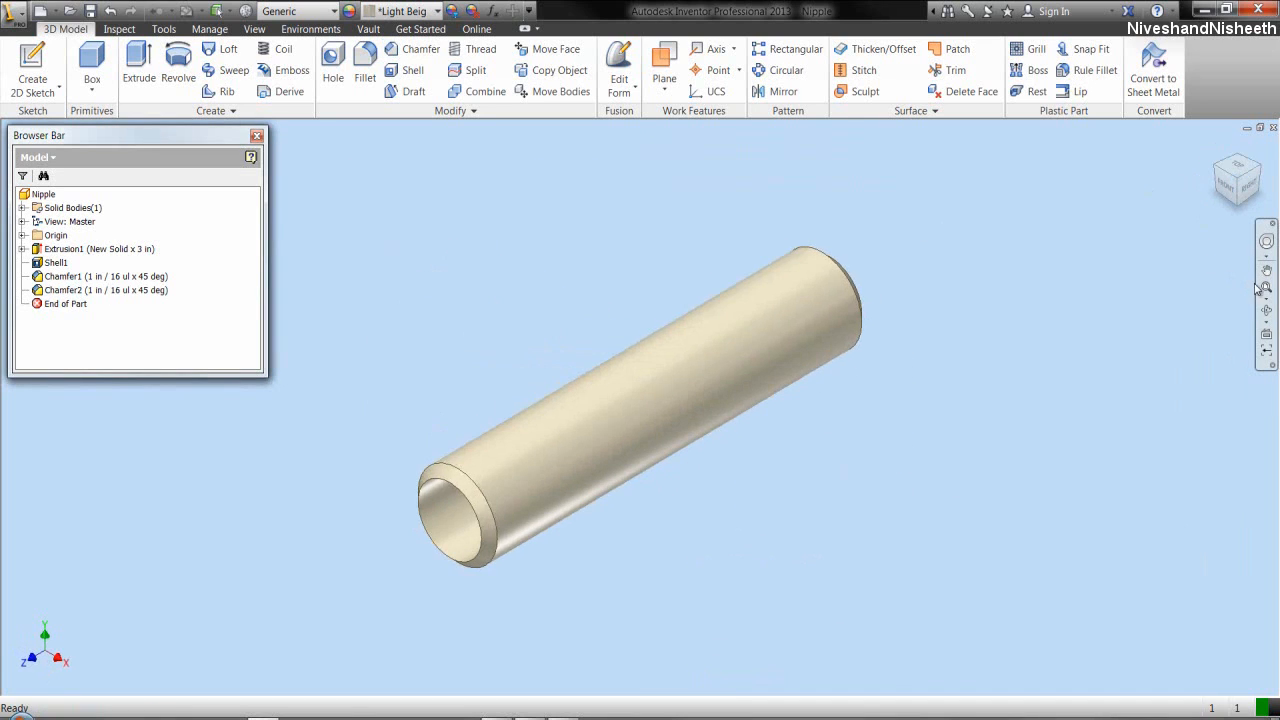
left_click(1262, 288)
left_click(481, 242)
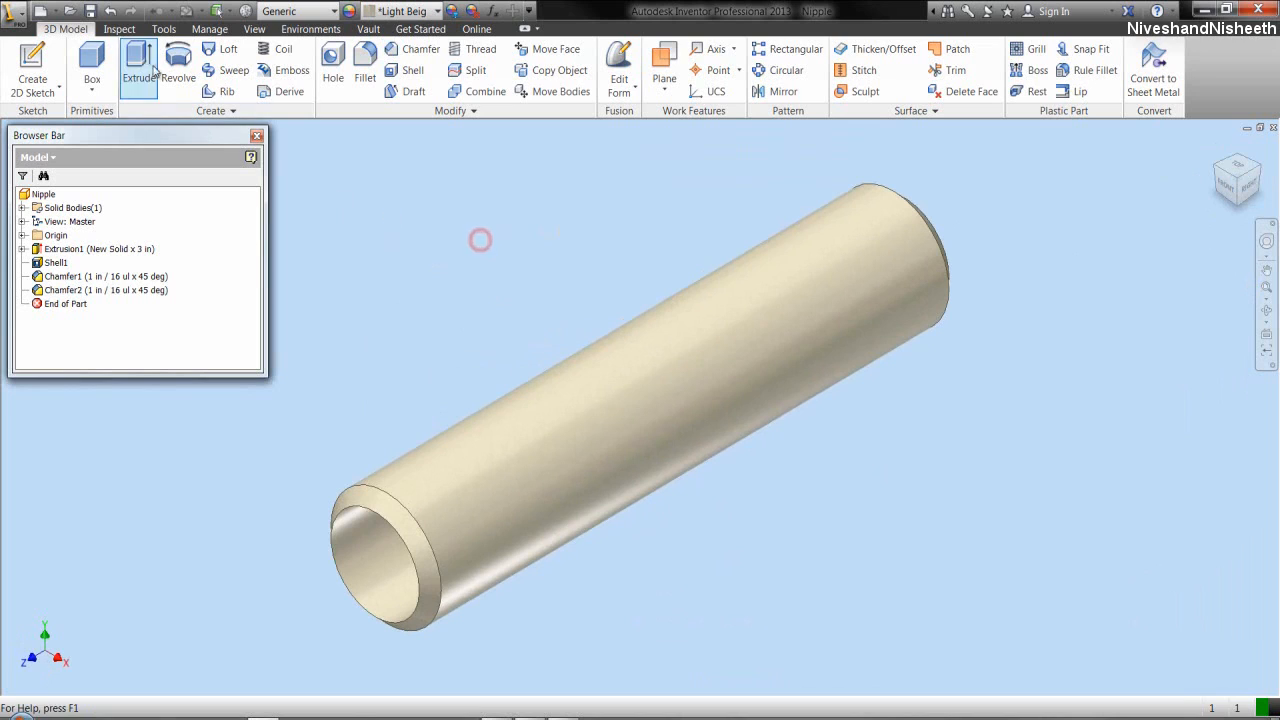
left_click(90, 11)
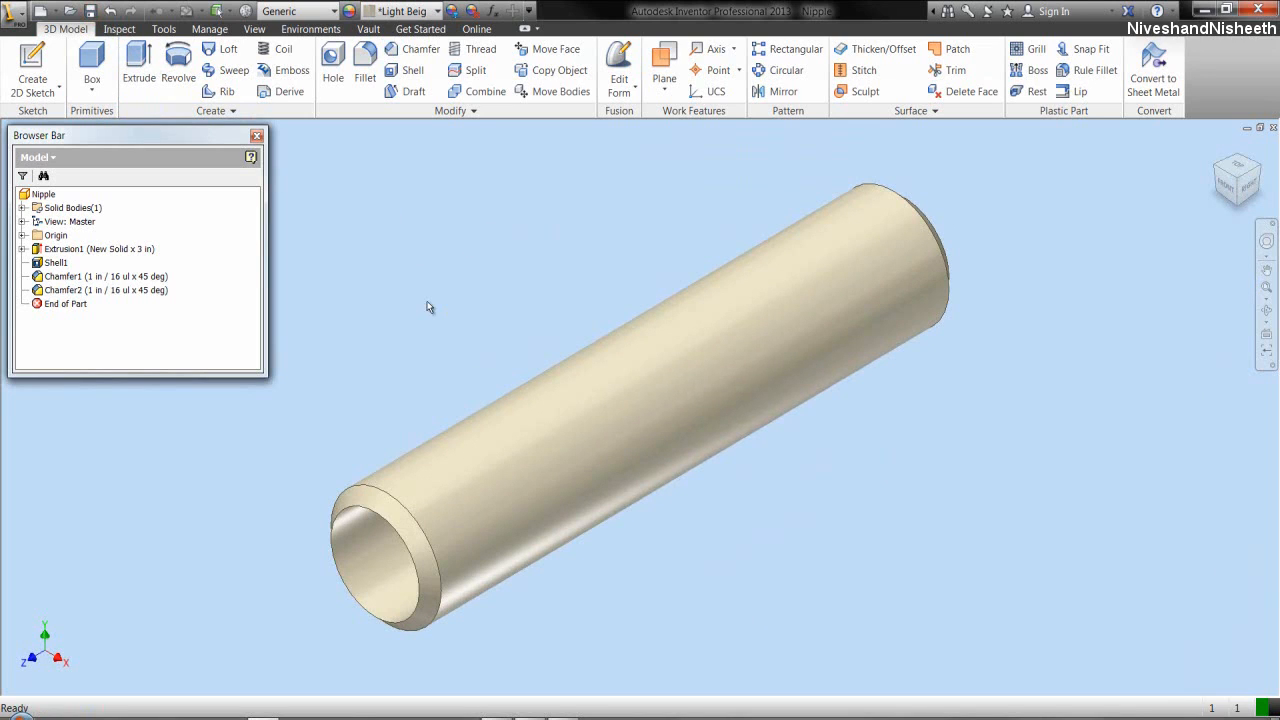
left_click(465, 352)
- Create a new sketch on the YZ origin plane and slice the graphics at the sketch plane
left_click(22, 235)
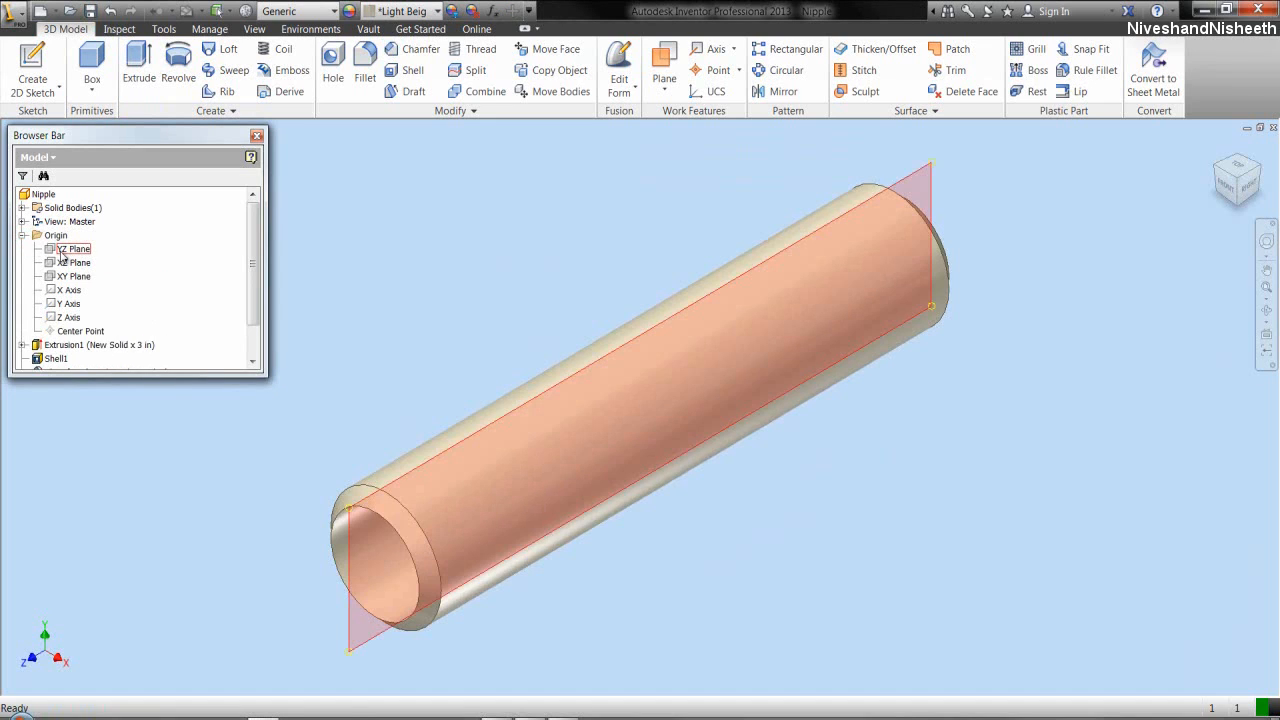
left_click(61, 253)
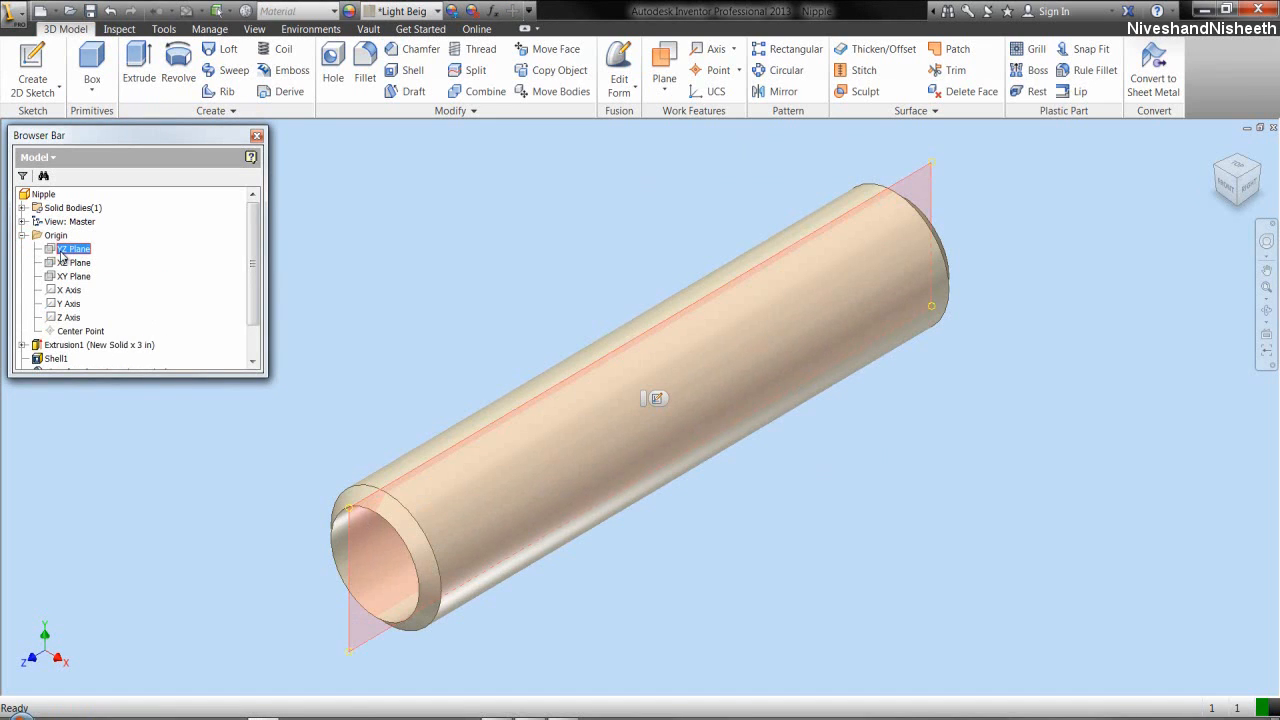
right_click(61, 256)
left_click(88, 289)
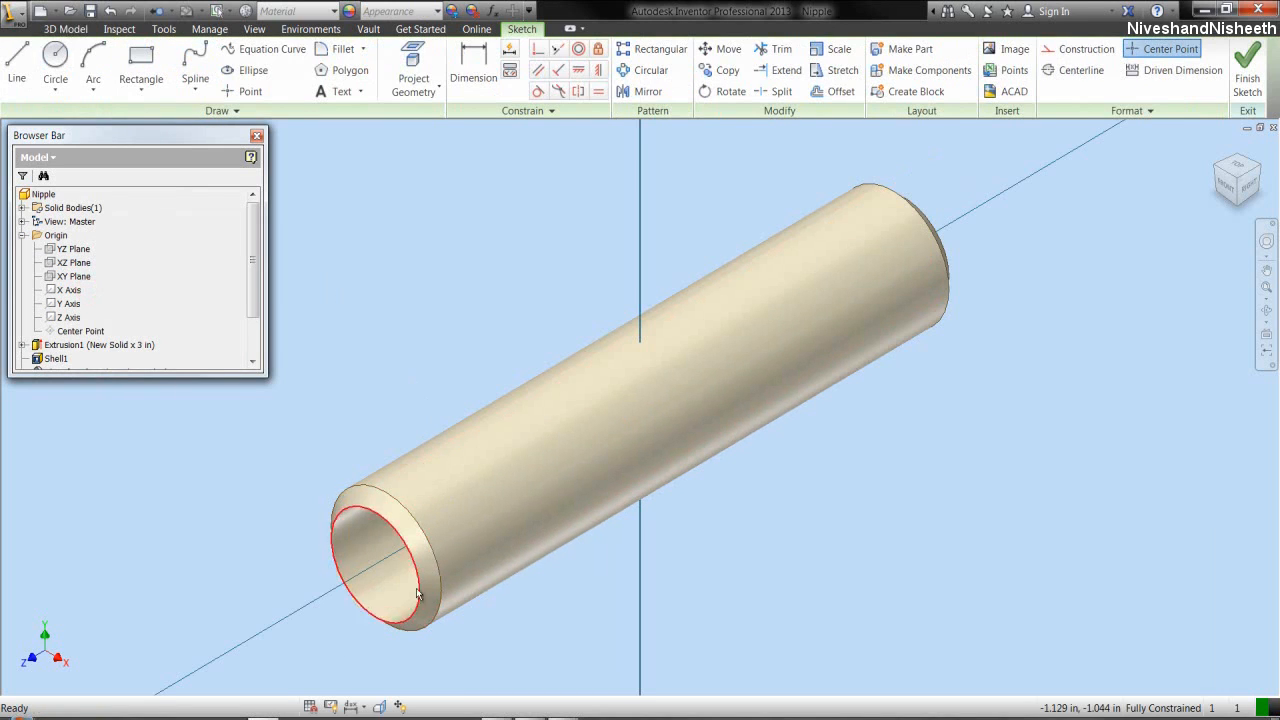
left_click(380, 707)
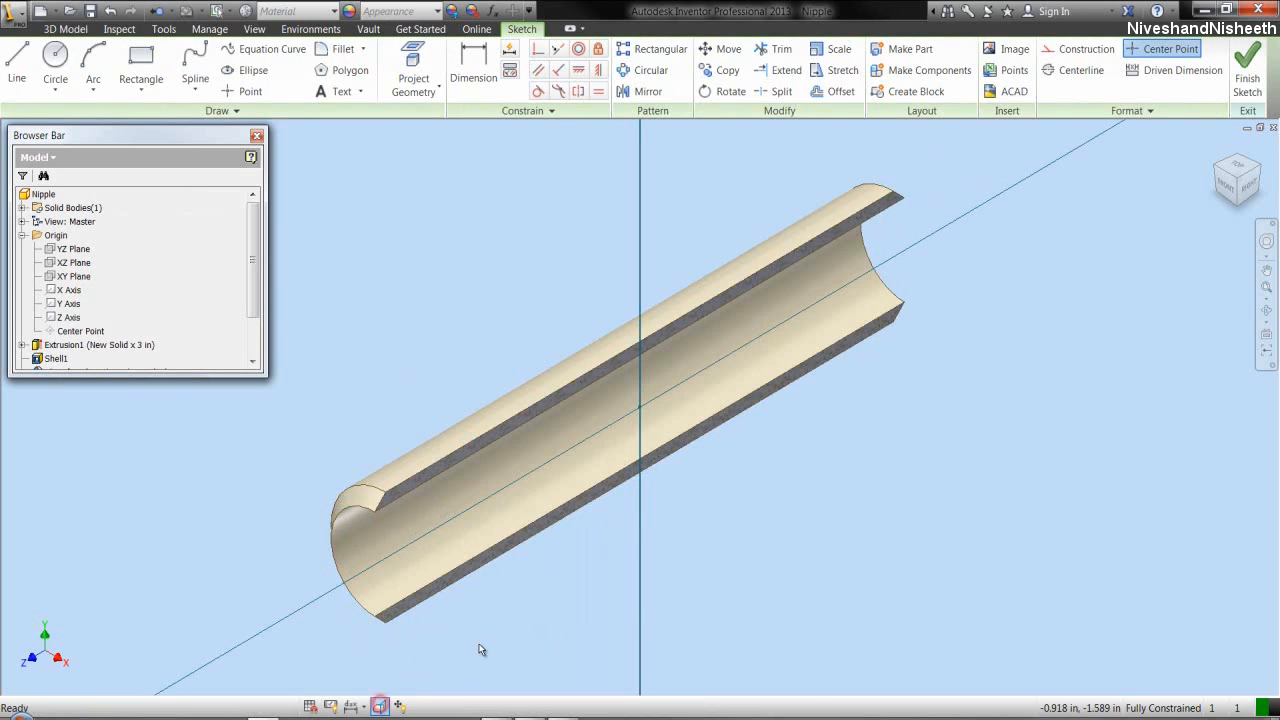
- Project the tube's cut edges into the YZ sketch, viewing the part from the right side
left_click(1250, 187)
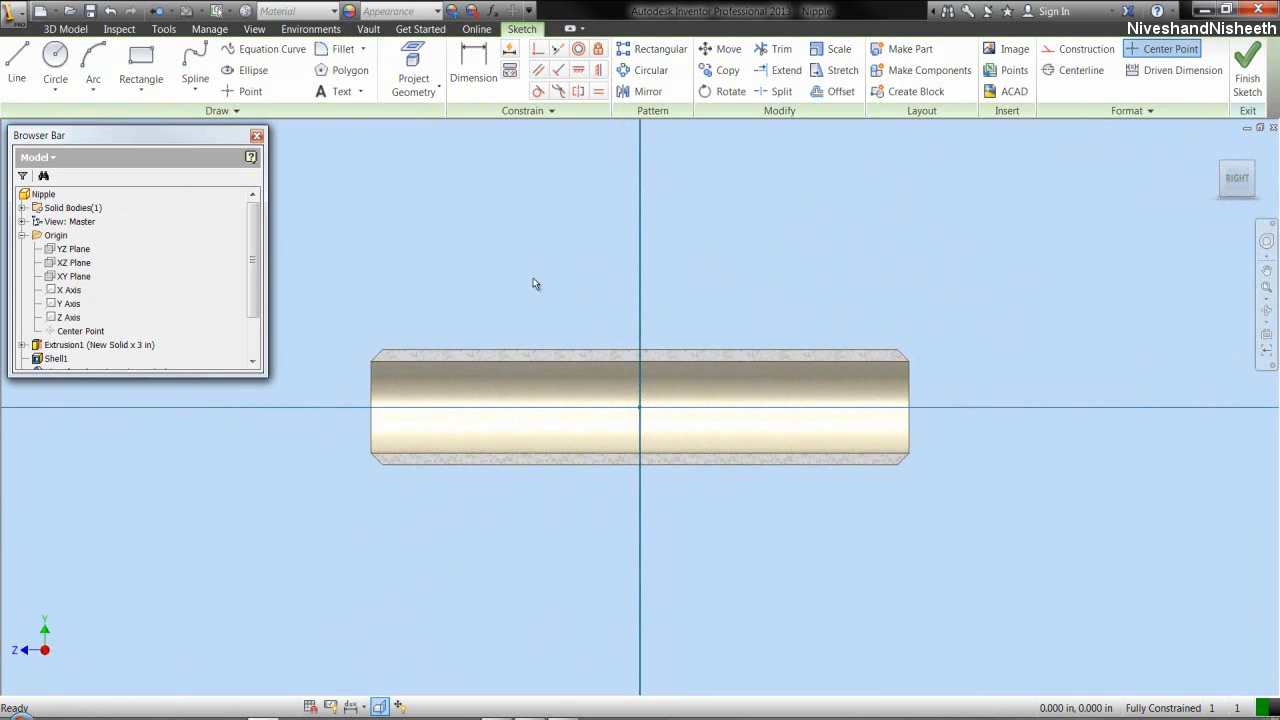
left_click(432, 92)
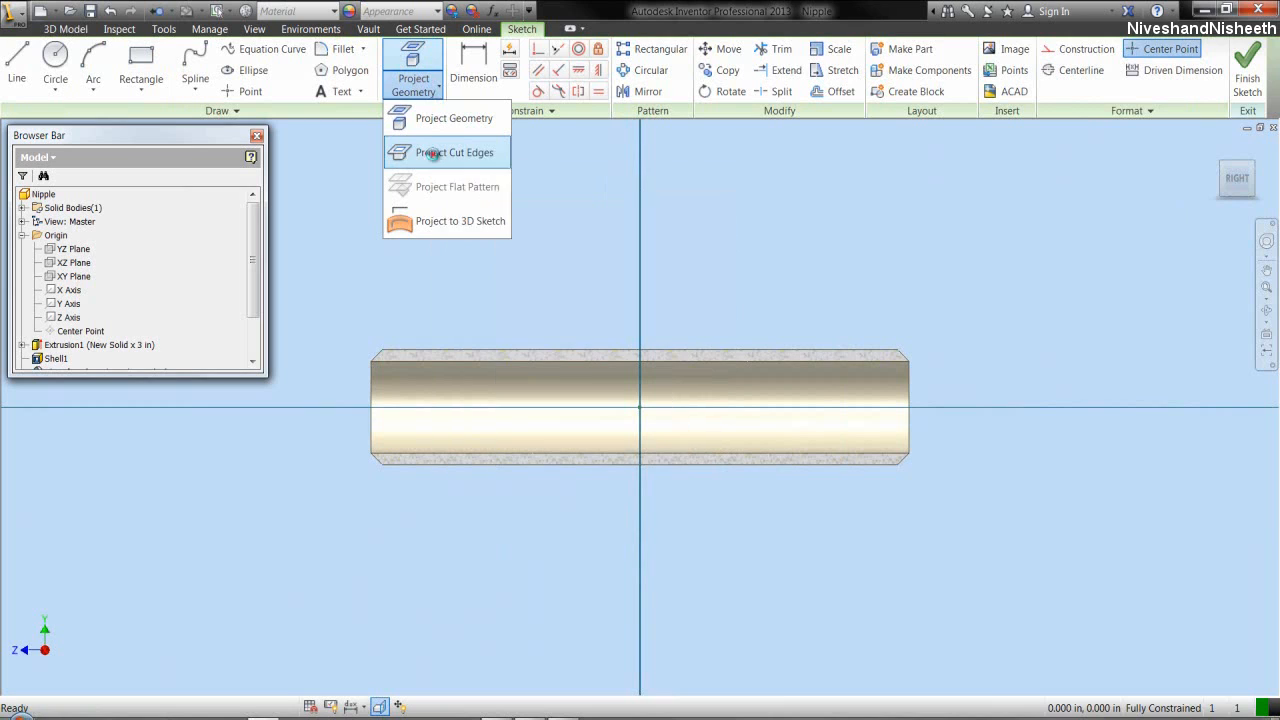
left_click(434, 155)
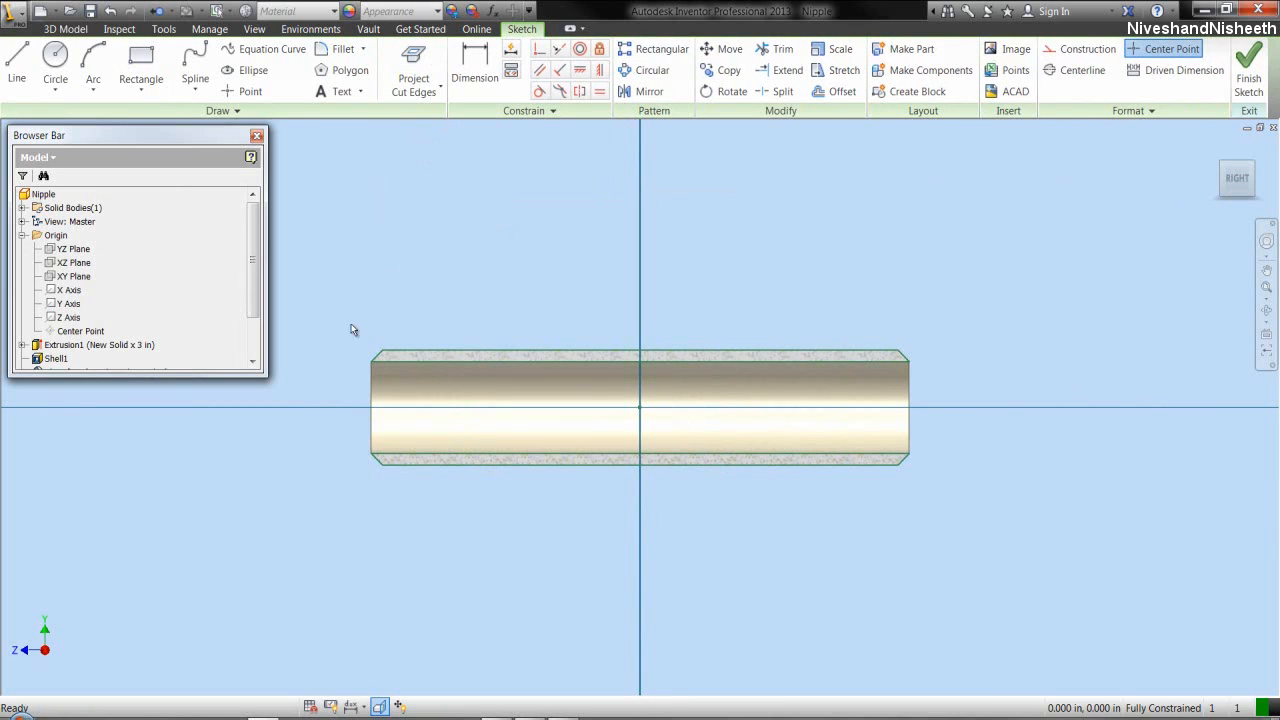
- Convert all of the tube's projected section edges to construction geometry
mouse_move(351, 329)
left_mouse_down()
mouse_move(651, 457)
mouse_move(921, 490)
left_mouse_up()
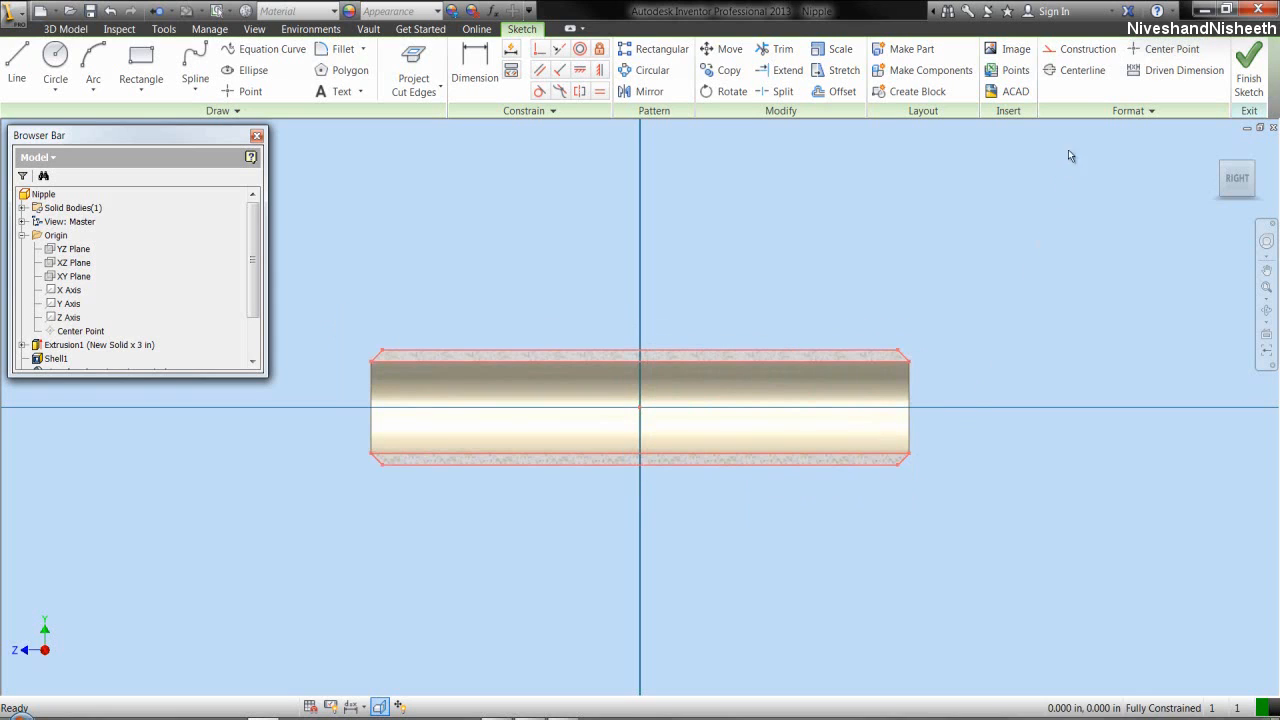
left_click(1095, 53)
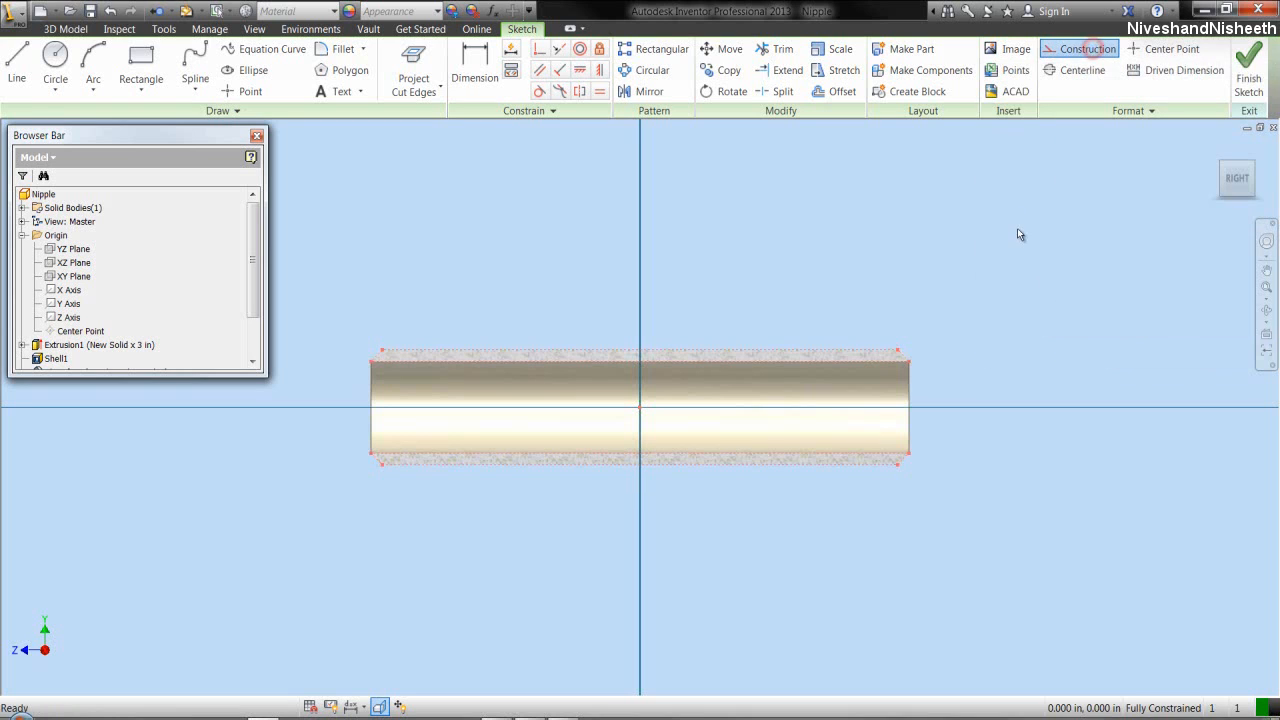
scroll(353, 387, "down", 3)
scroll(366, 404, "down", 3)
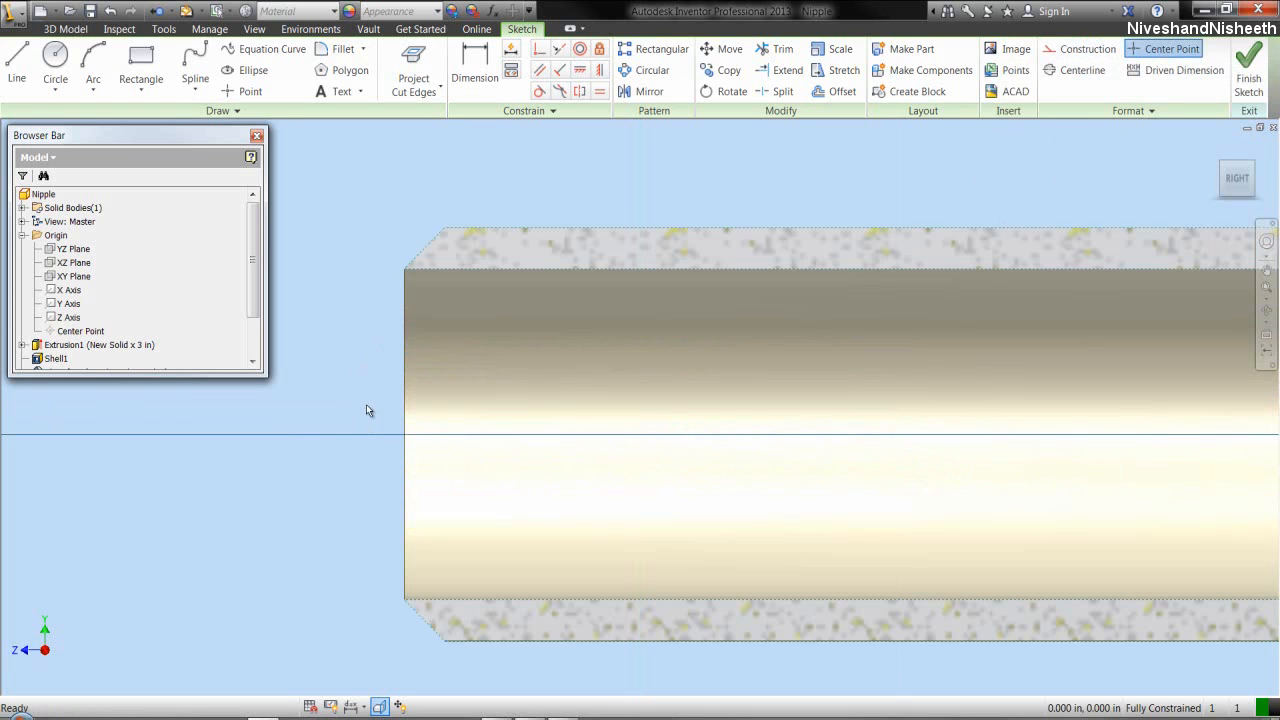
left_click(329, 222)
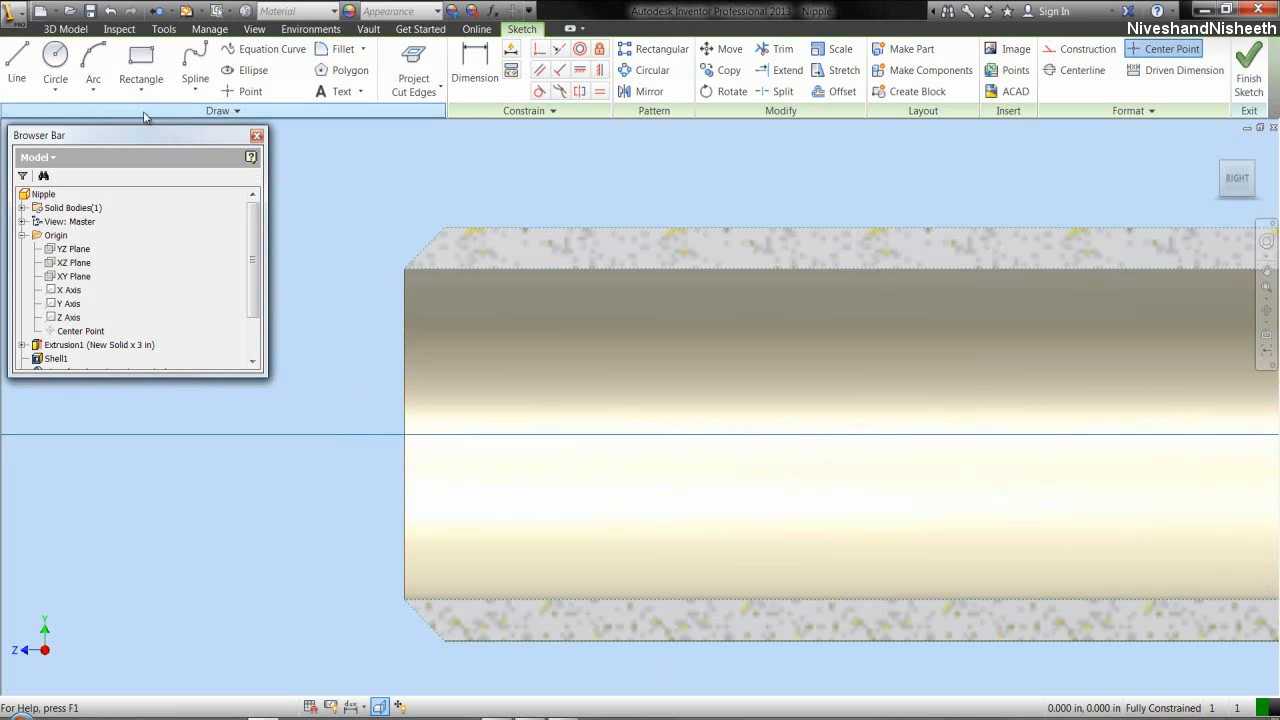
- Open the National Pipe Thread part from the Pipe Fittings folder
left_click(68, 12)
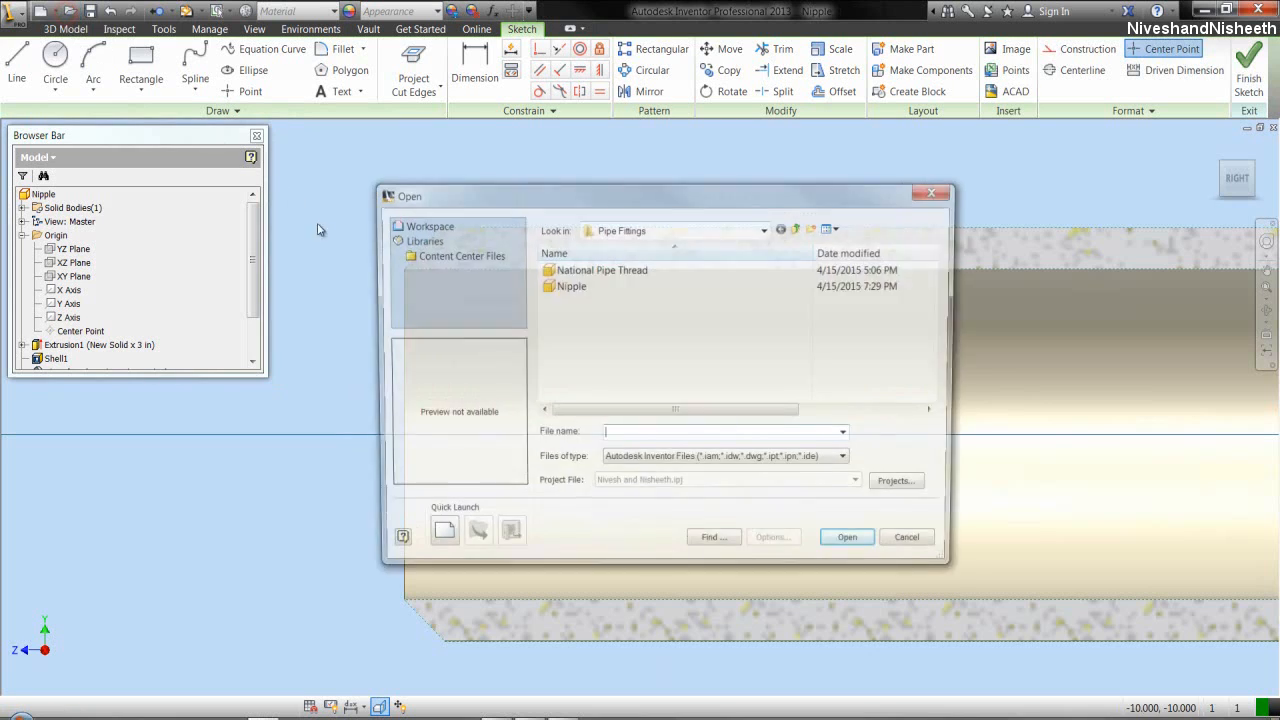
left_click(606, 270)
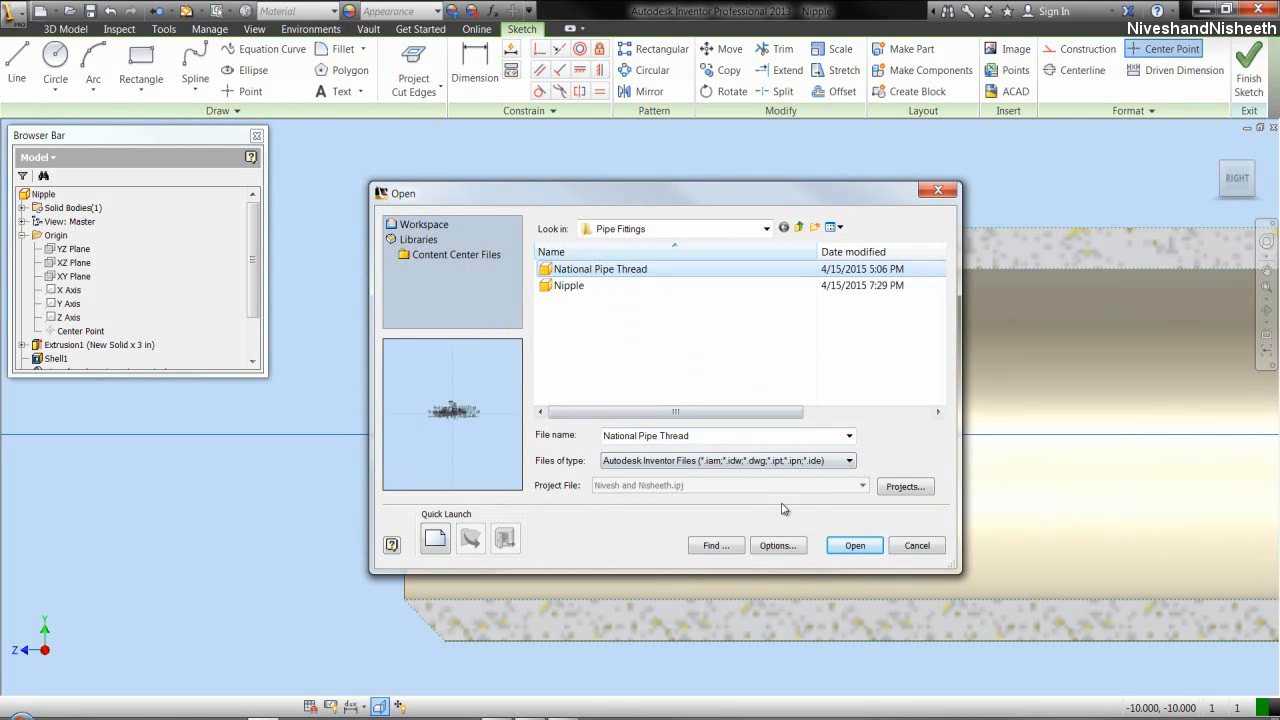
left_click(846, 547)
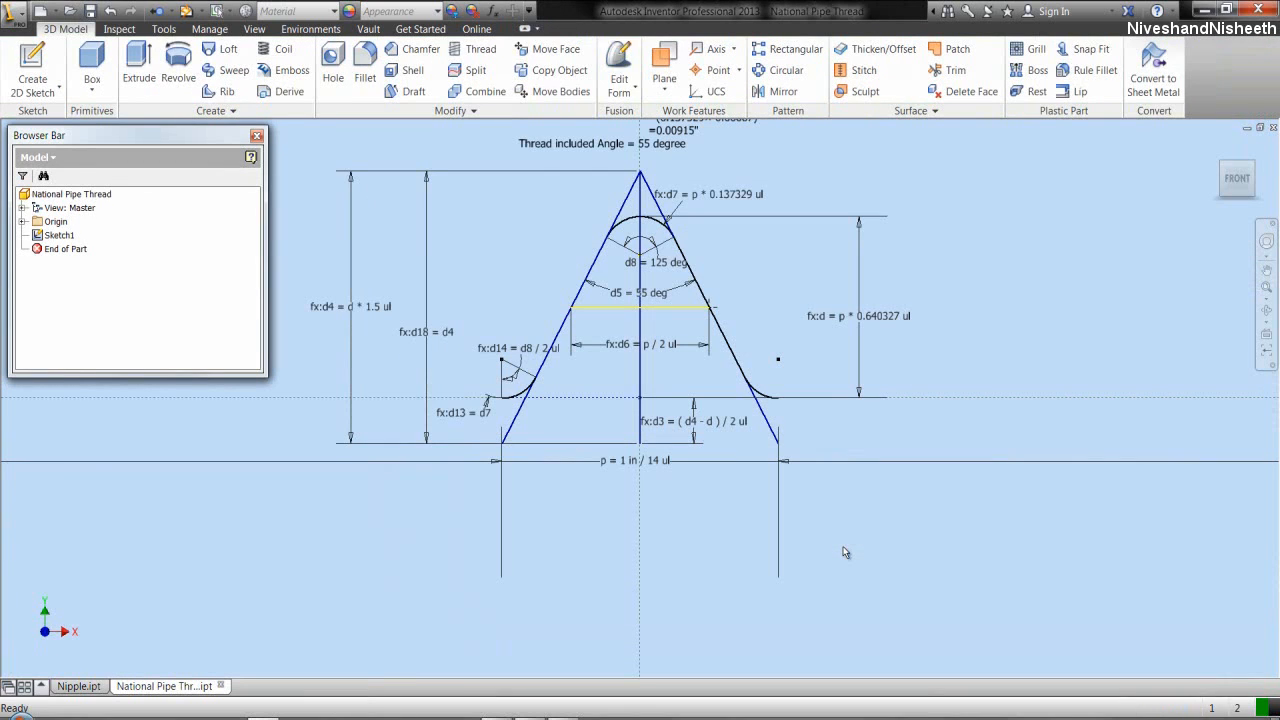
- Examine the NPT pitch, depth, height and radius formulas and the dimensioned thread profile in a clean-screen view
scroll(727, 489, "up", 1)
middle_click_drag(727, 489, 749, 580)
left_click(749, 577)
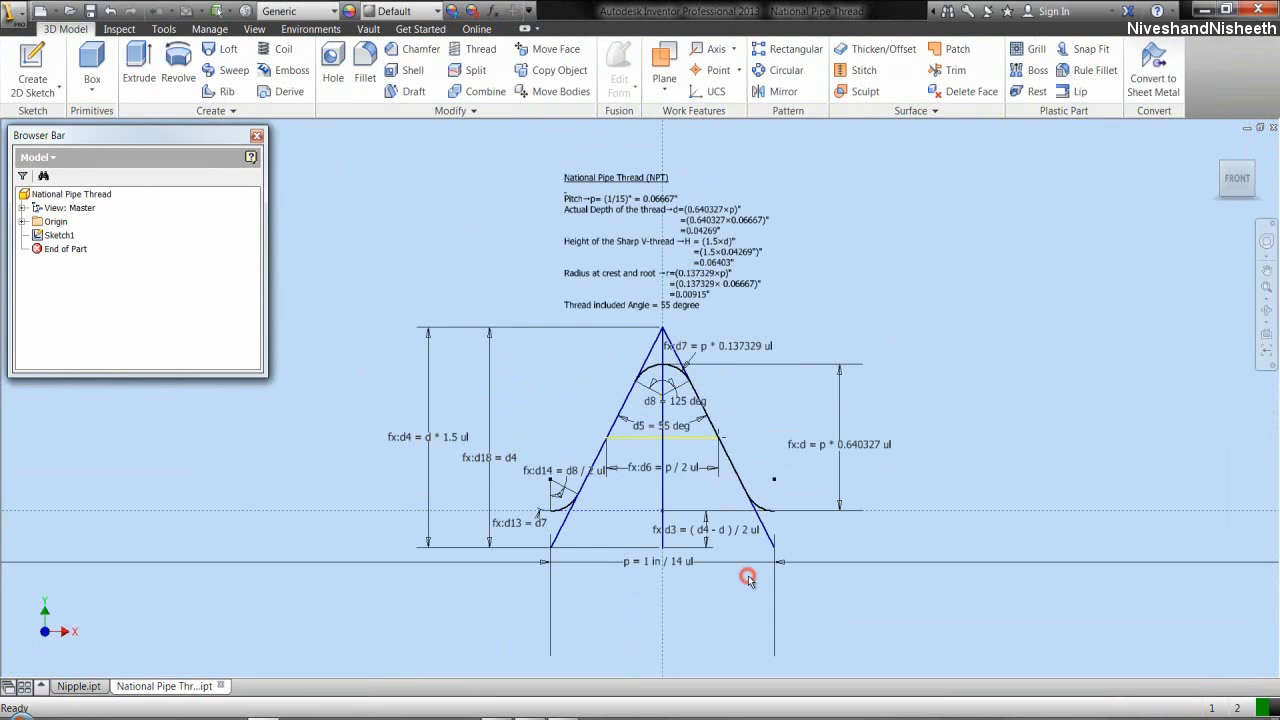
scroll(806, 466, "down", 3)
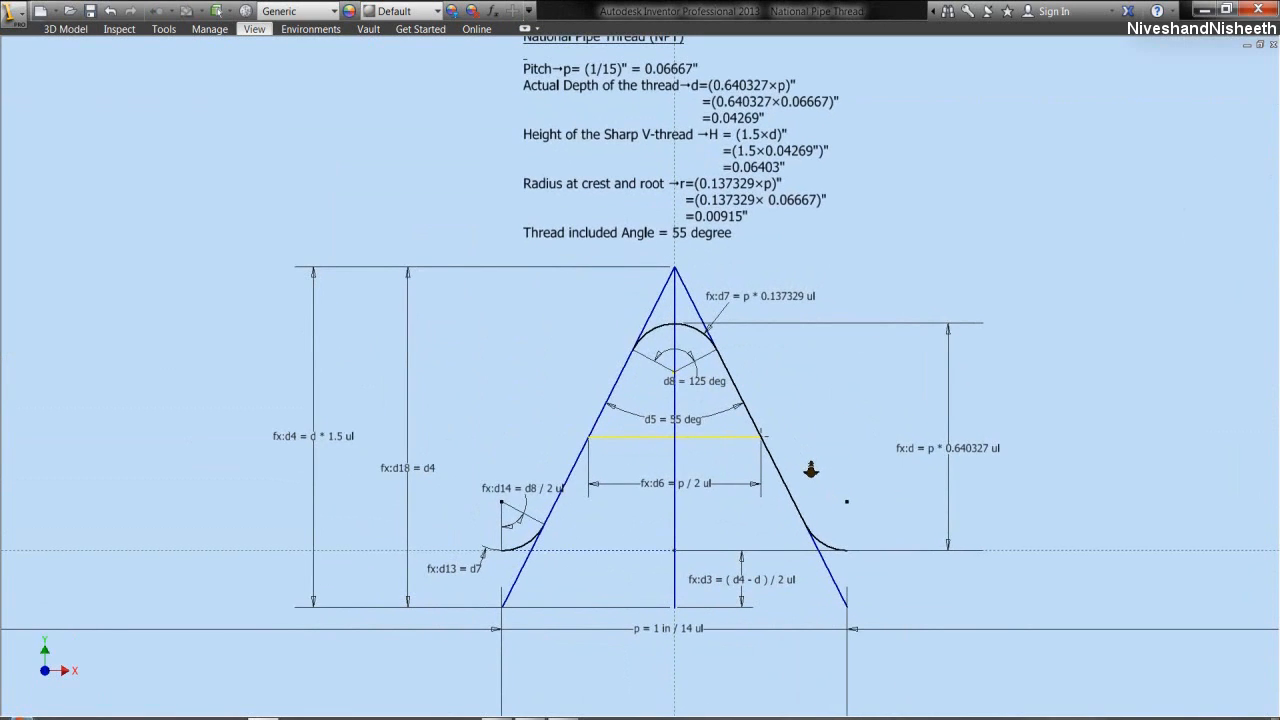
right_click(809, 433)
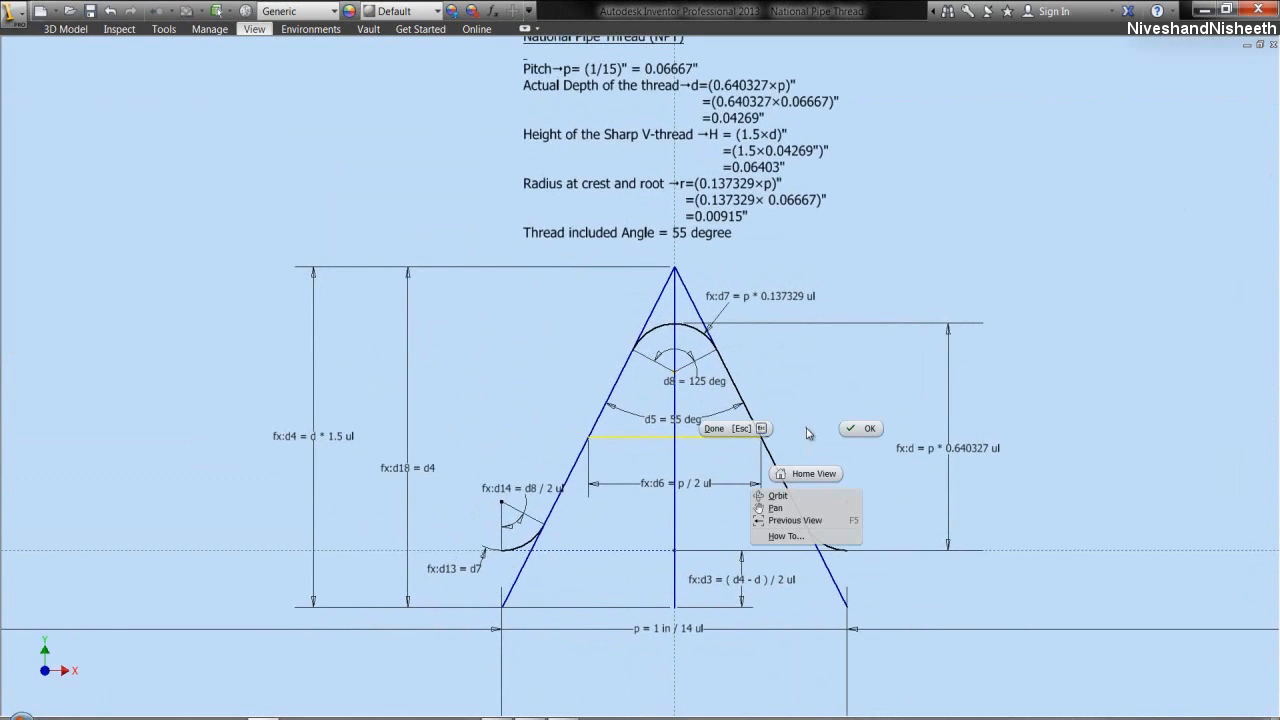
left_click(806, 505)
left_click_drag(806, 503, 790, 548)
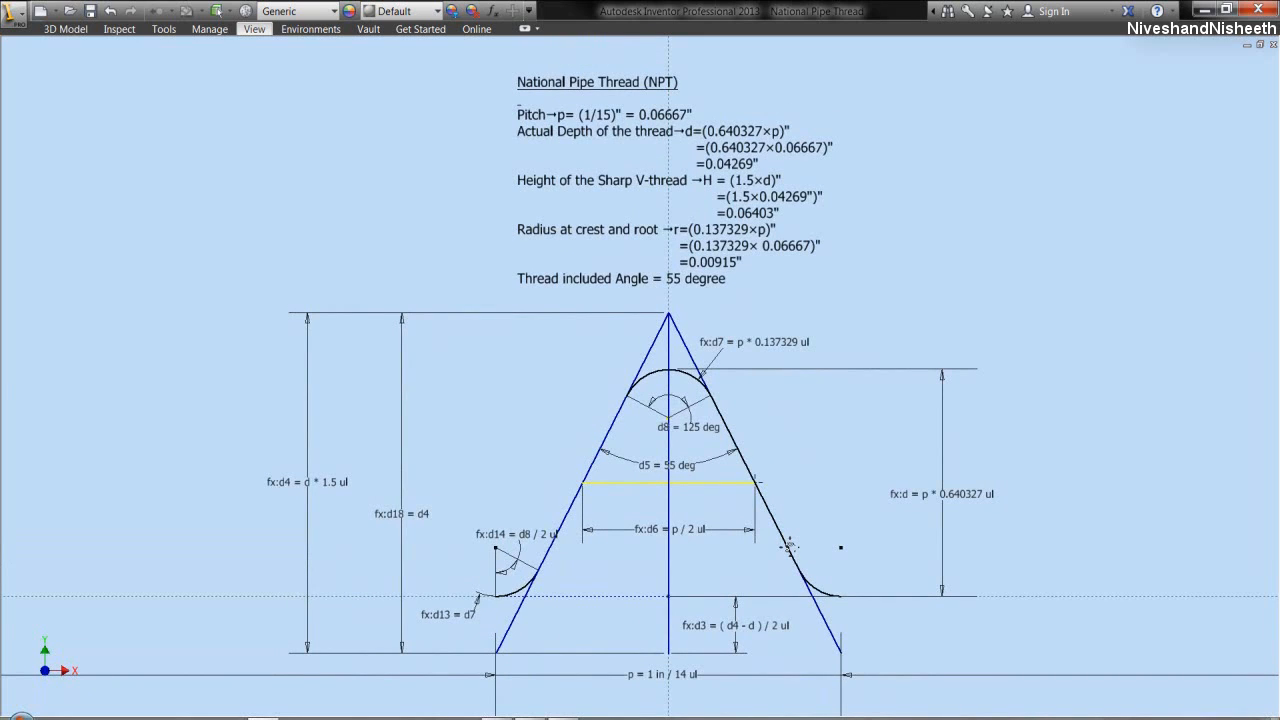
key("ctrl+0")
left_click(66, 28)
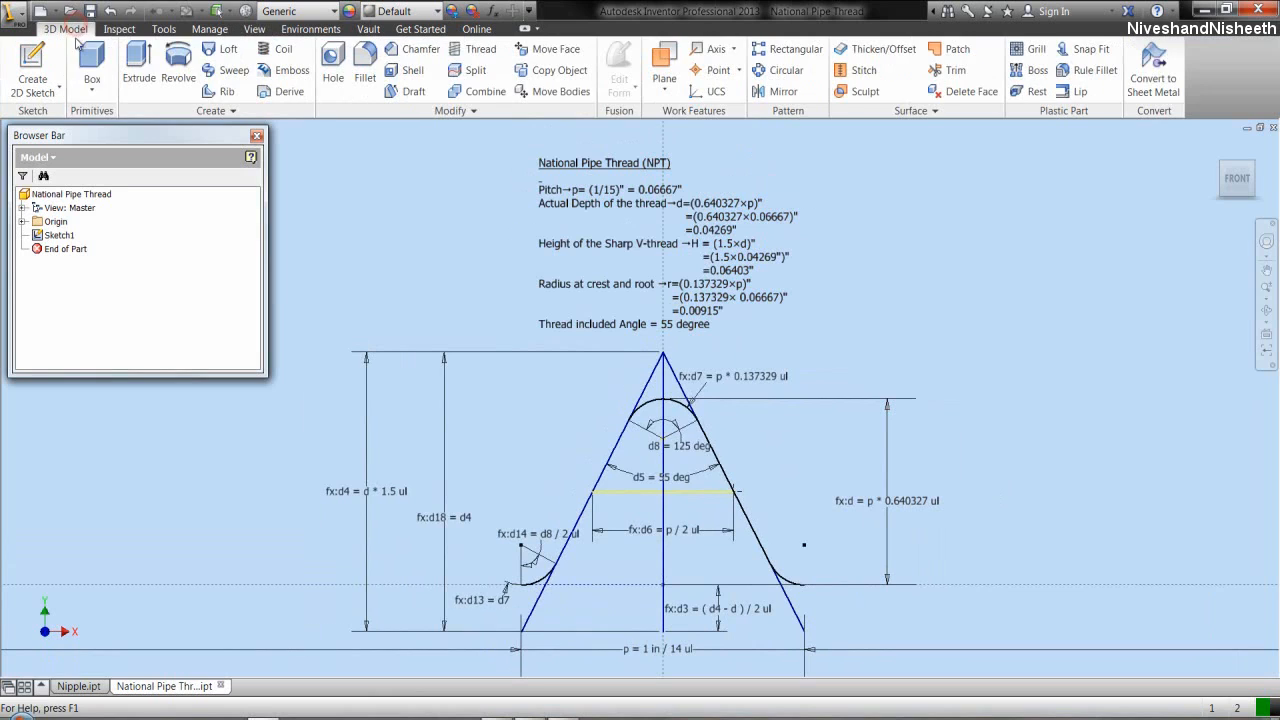
- Edit the thread profile sketch and copy its crest arc and both root arcs
left_click(58, 235)
right_click(54, 238)
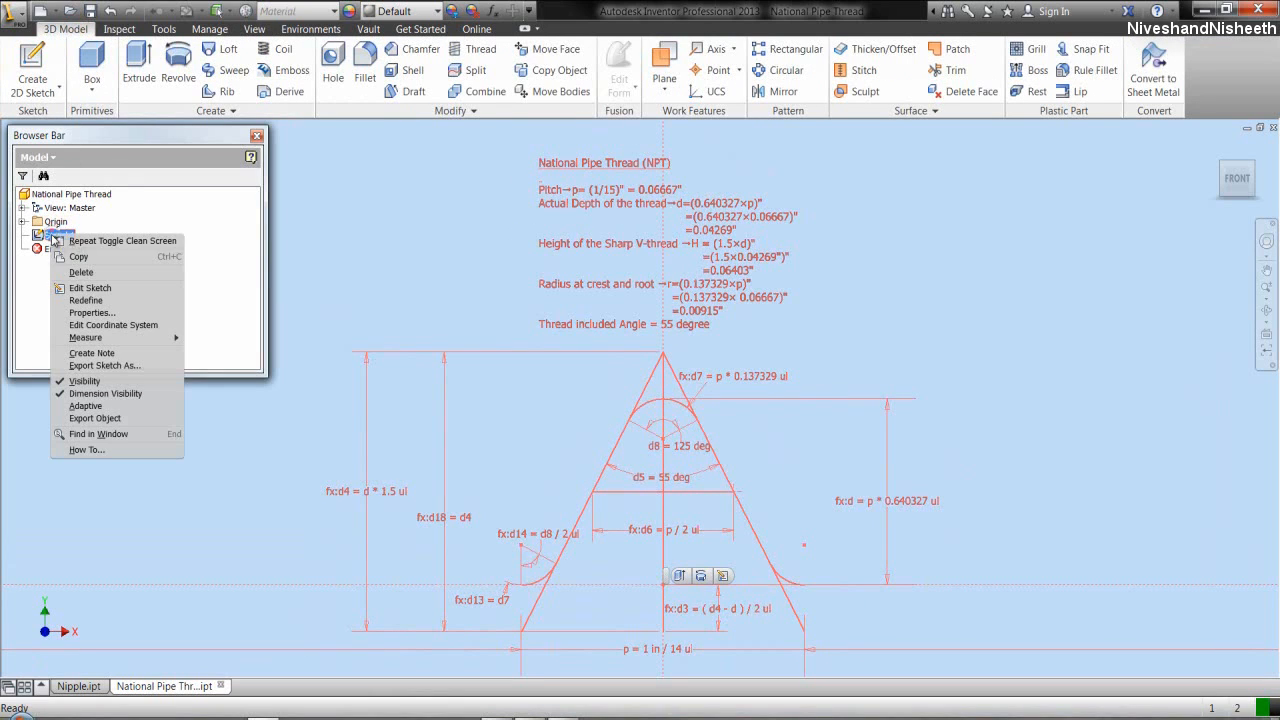
left_click(90, 288)
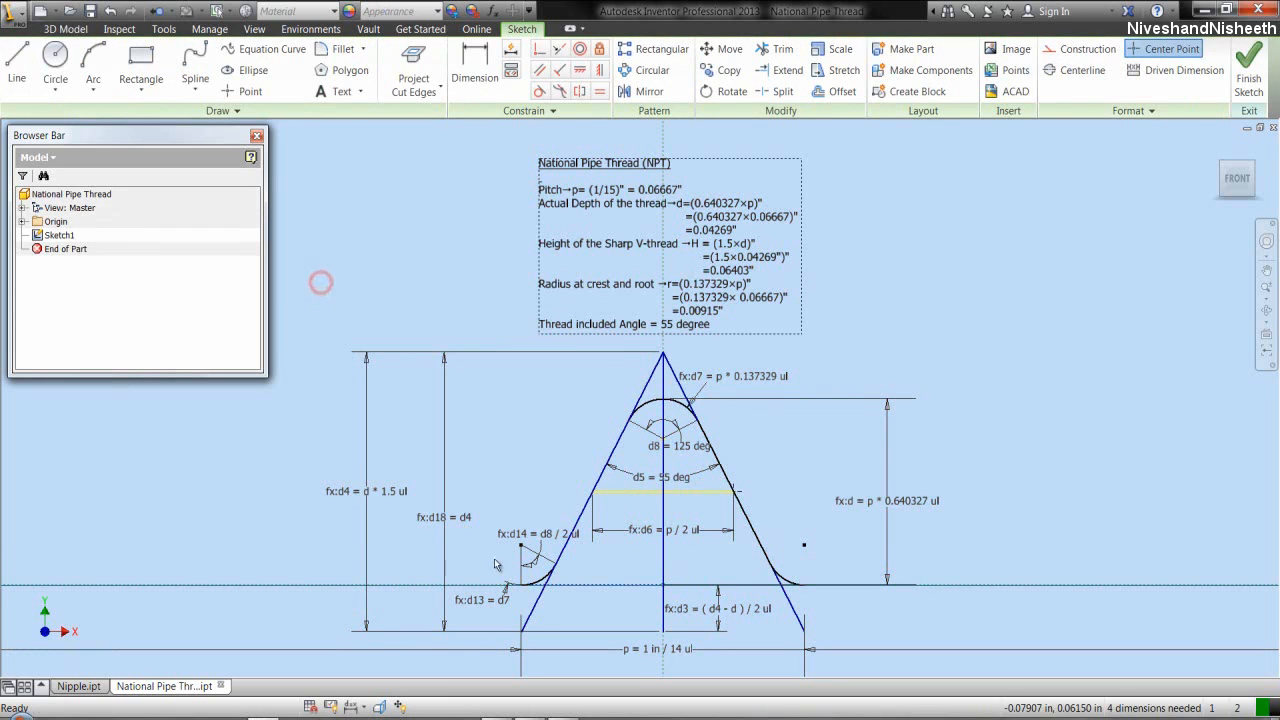
scroll(630, 605, "up", 3)
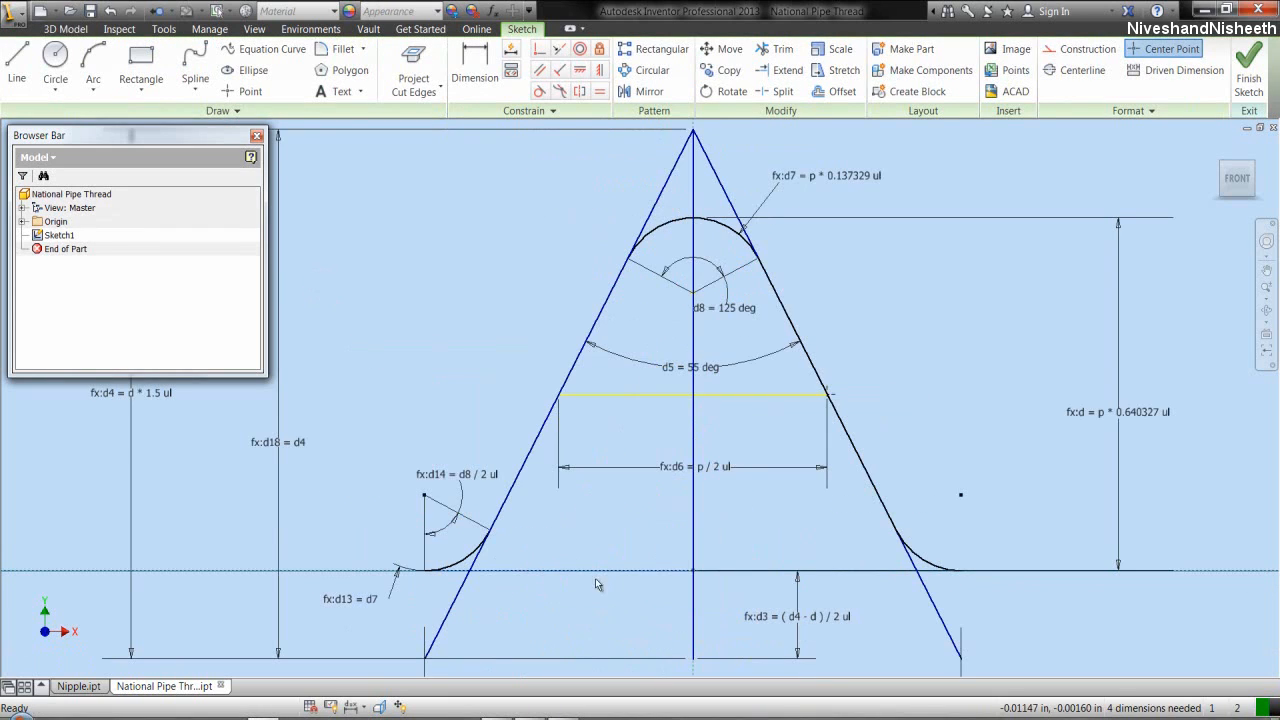
left_click(462, 556)
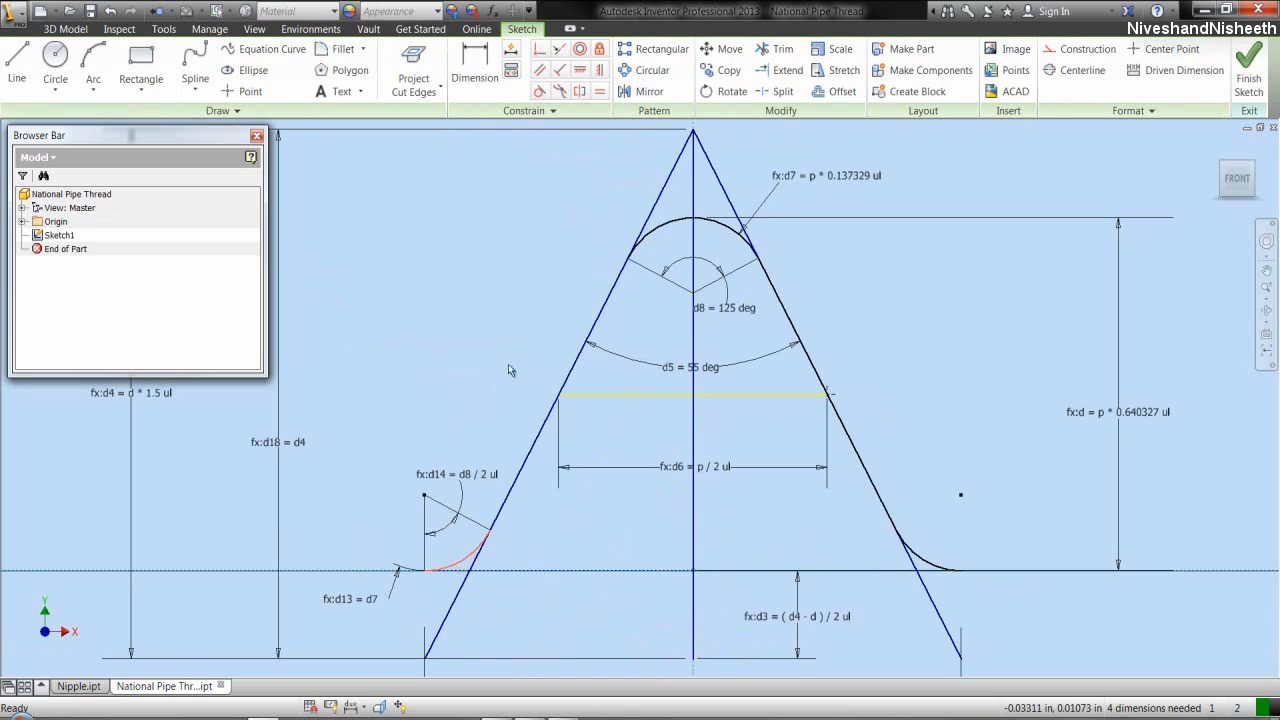
left_click(658, 228, "ctrl")
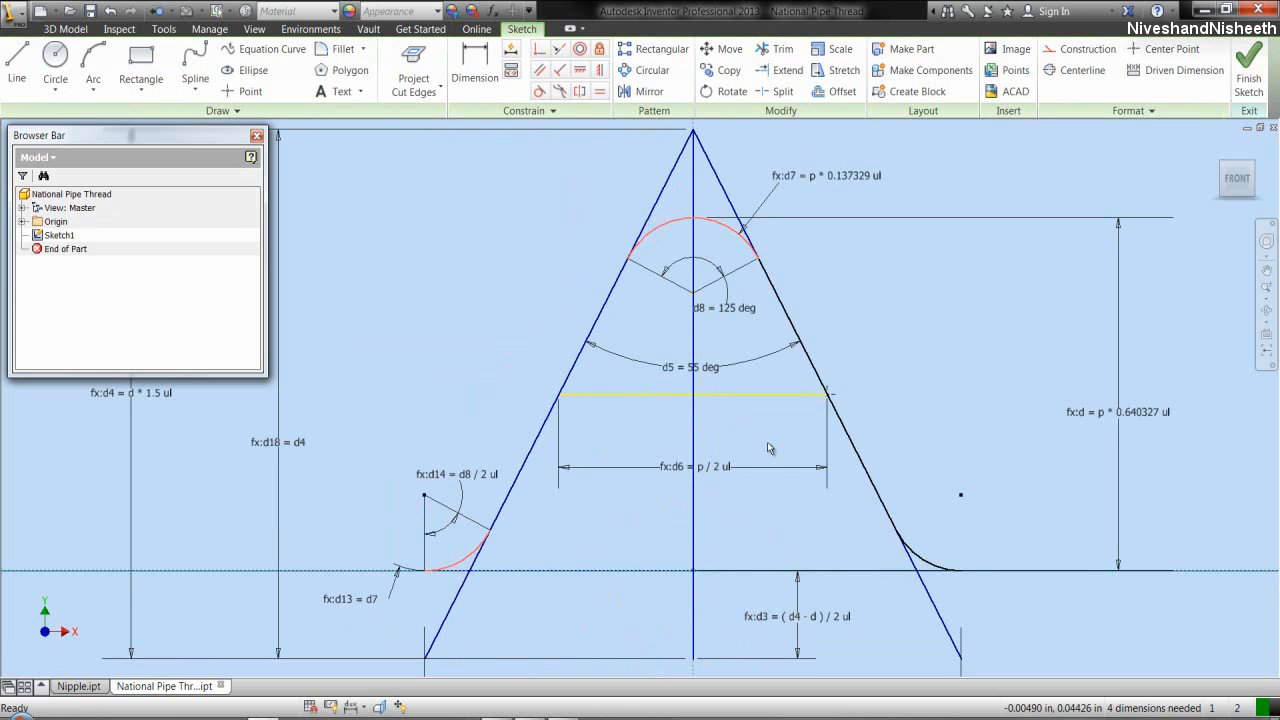
left_click(925, 564, "ctrl")
right_click(926, 566)
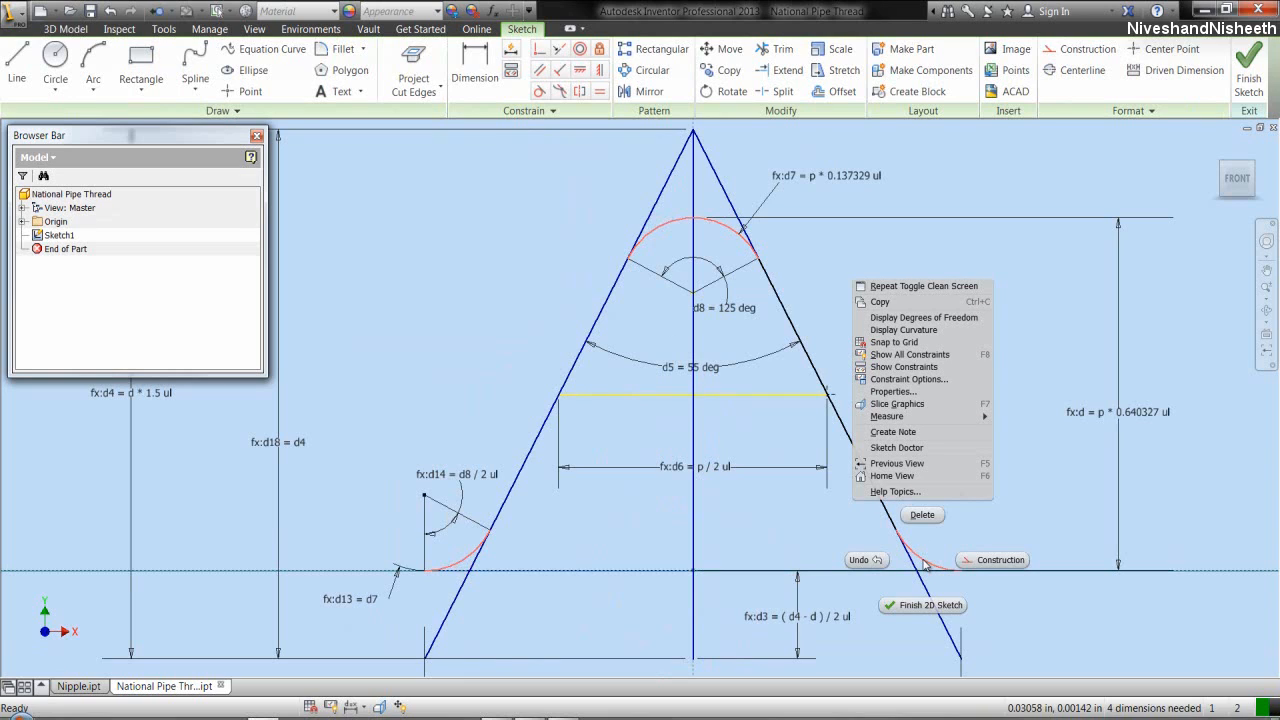
left_click(901, 303)
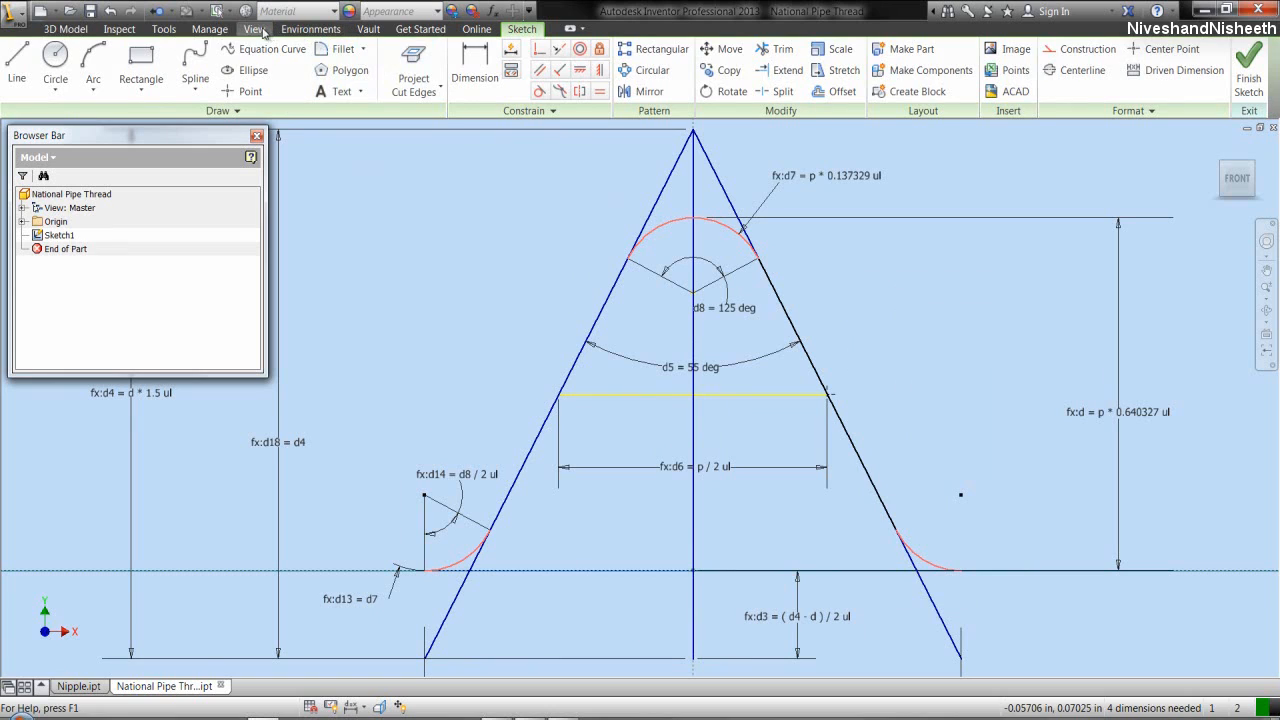
- Switch to Nipple.ipt and paste the copied thread arcs into its YZ sketch
left_click(255, 29)
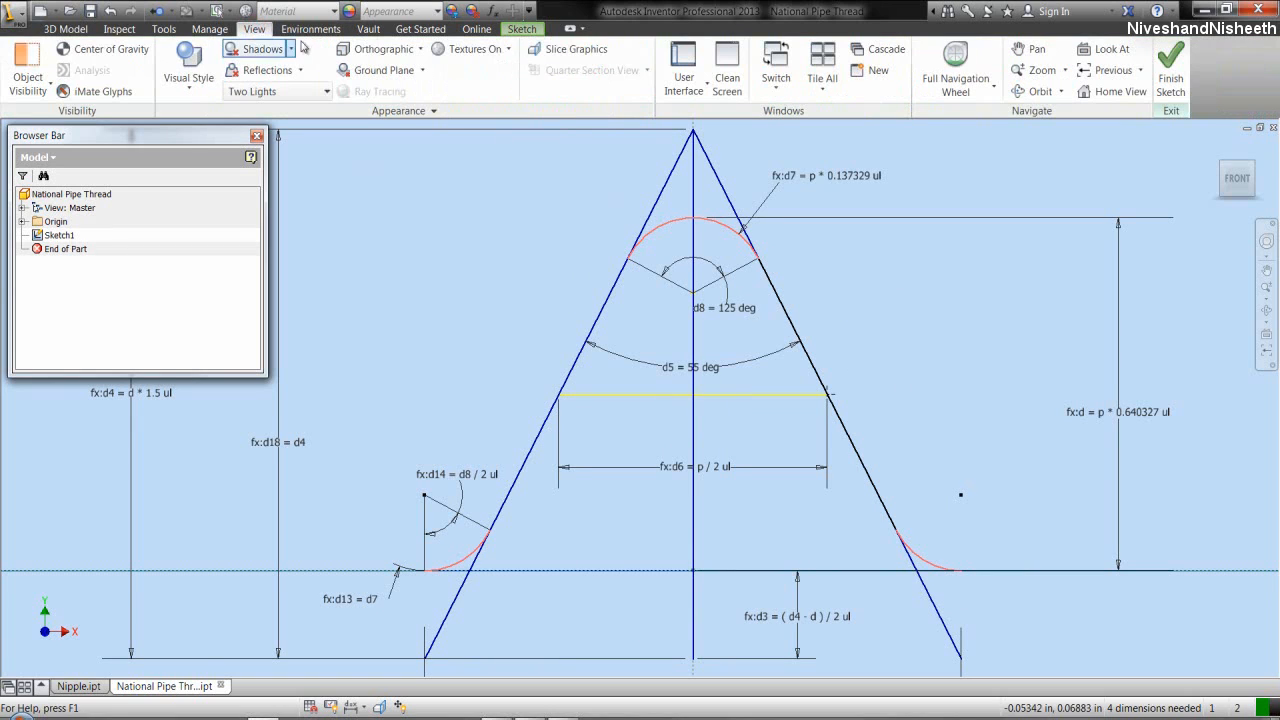
left_click(789, 95)
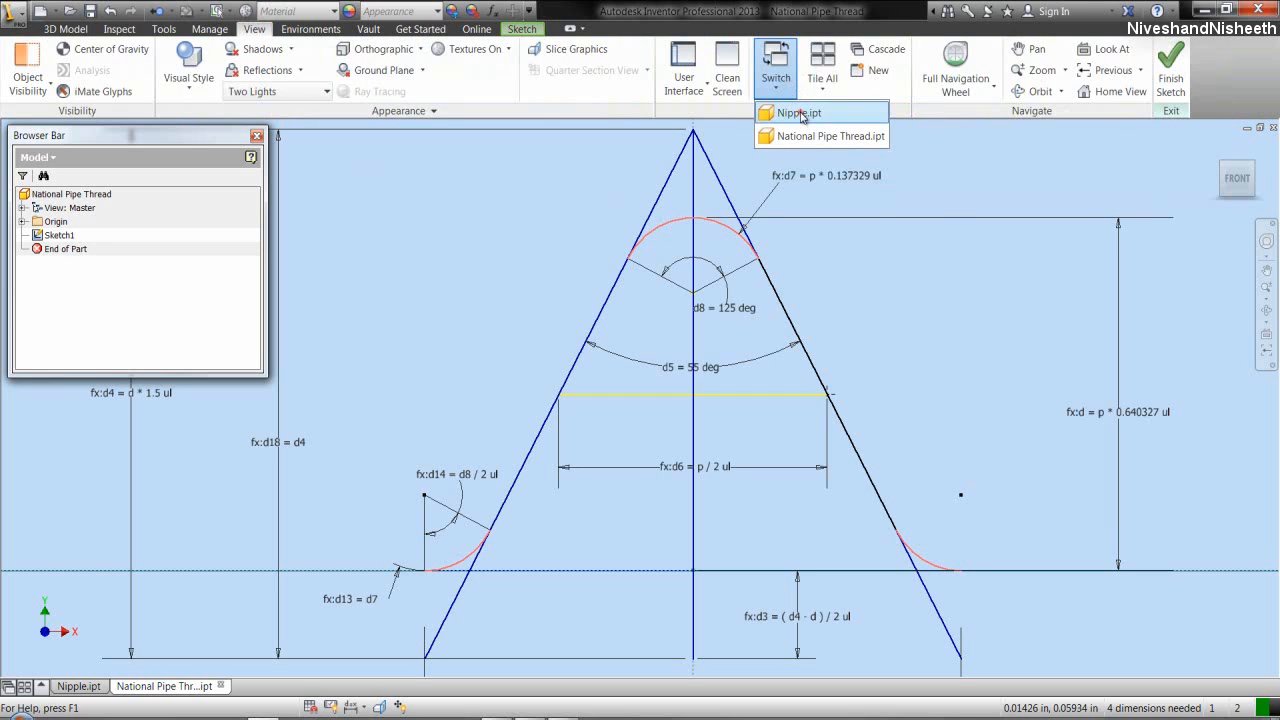
left_click(800, 113)
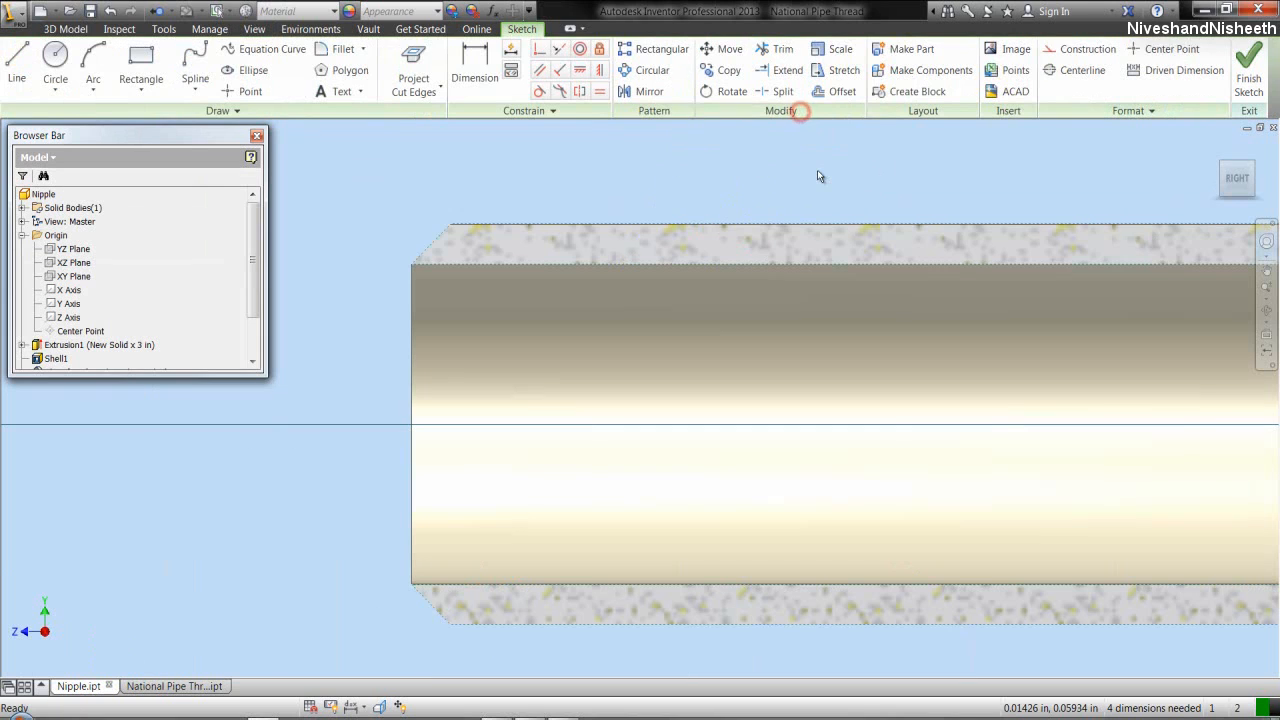
right_click(356, 211)
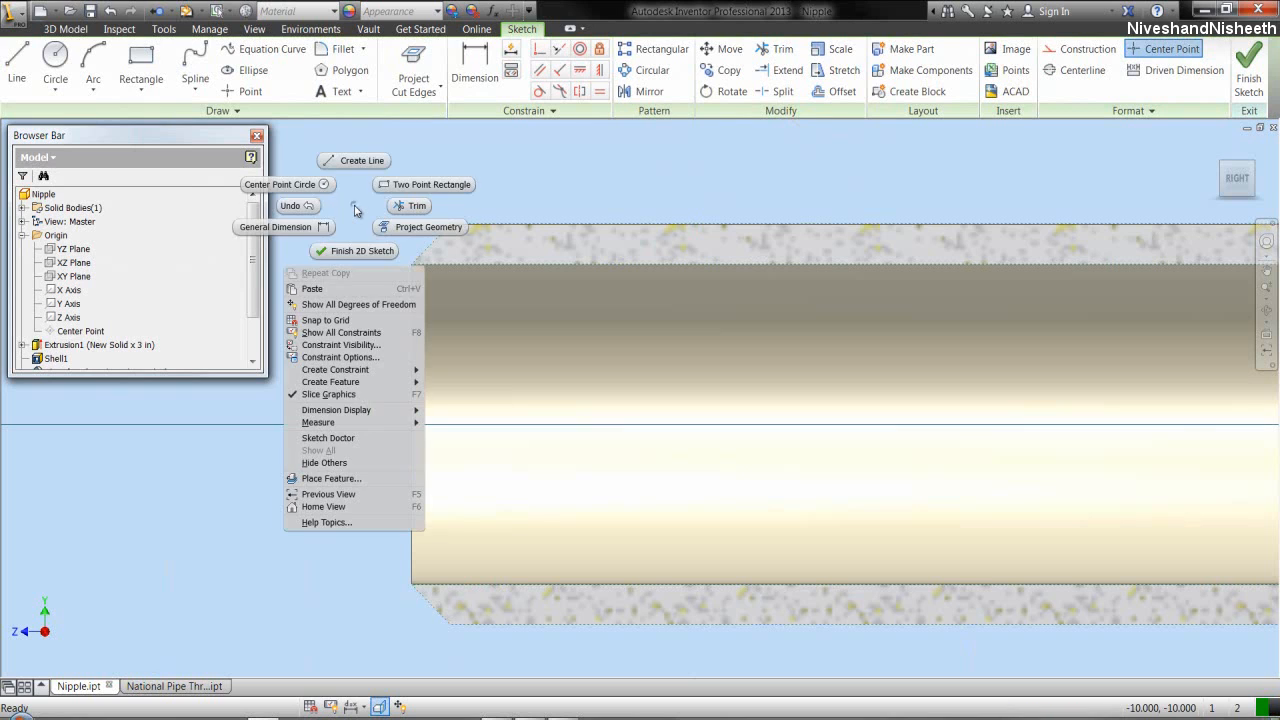
left_click(314, 288)
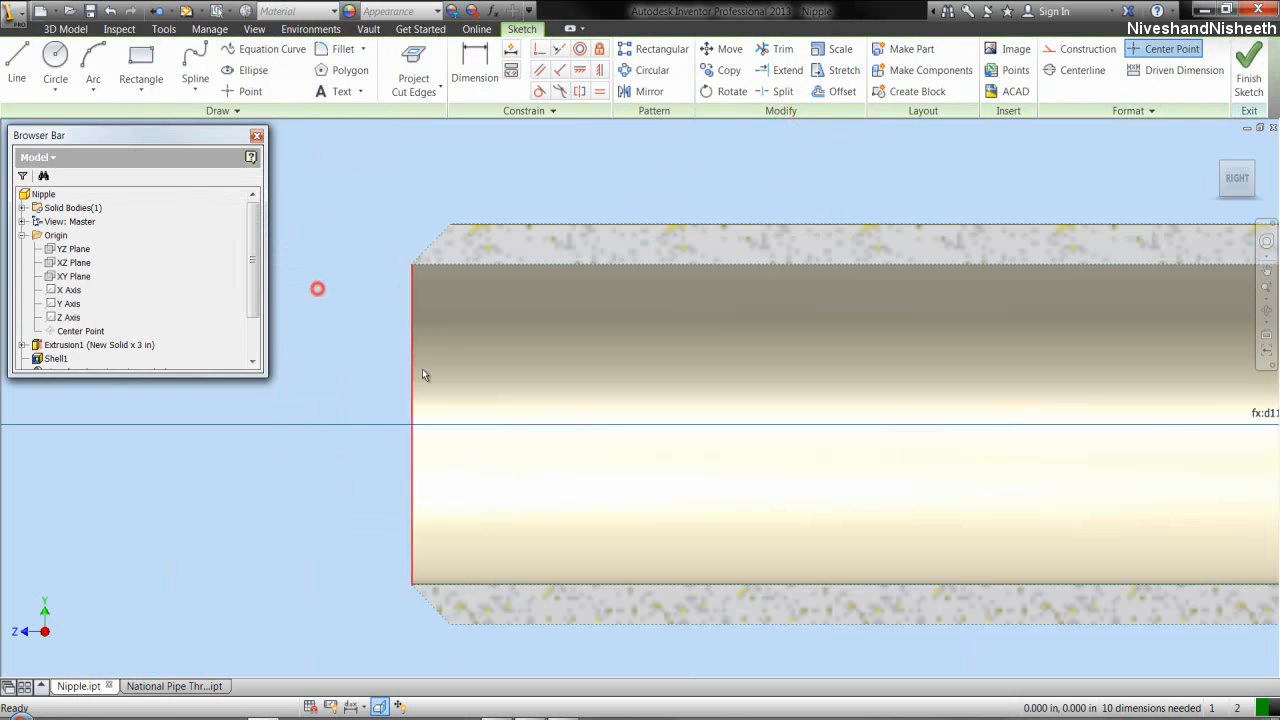
scroll(422, 370, "down", 5)
scroll(729, 384, "up", 8)
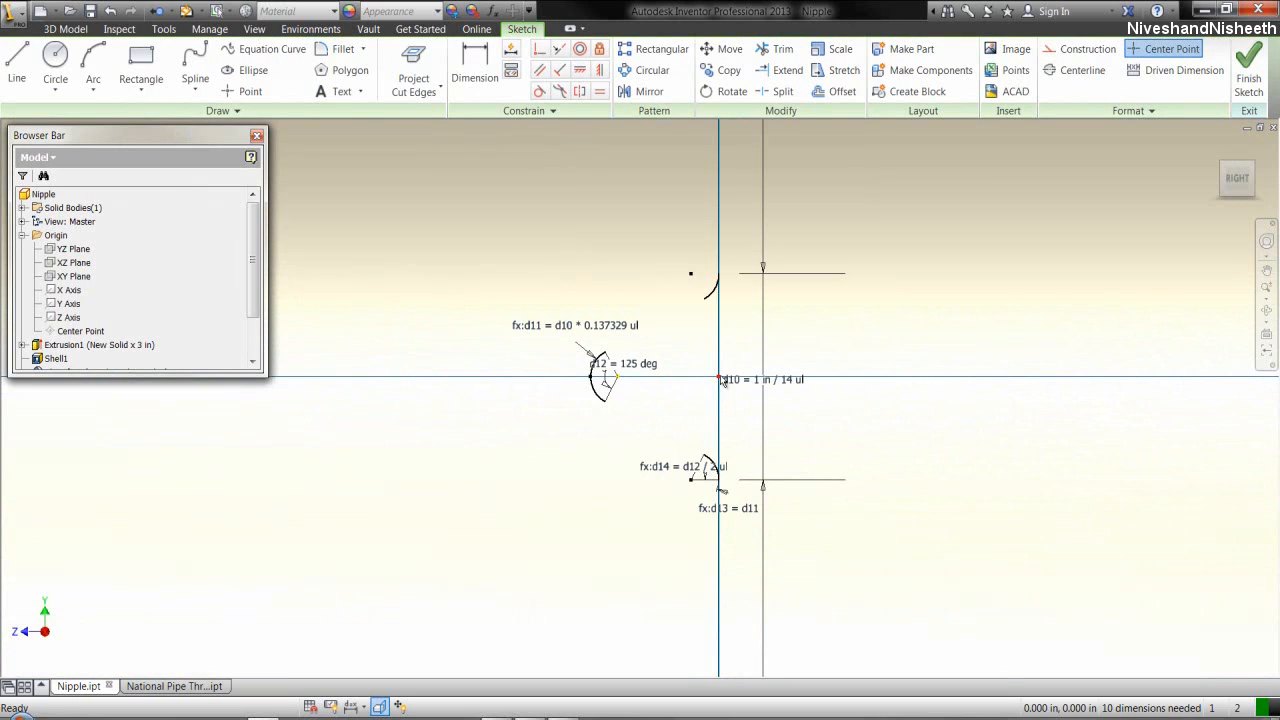
- Draw the two sloping flank lines joining the pasted crest arc's ends to the inner ends of the root arcs
right_click(665, 250)
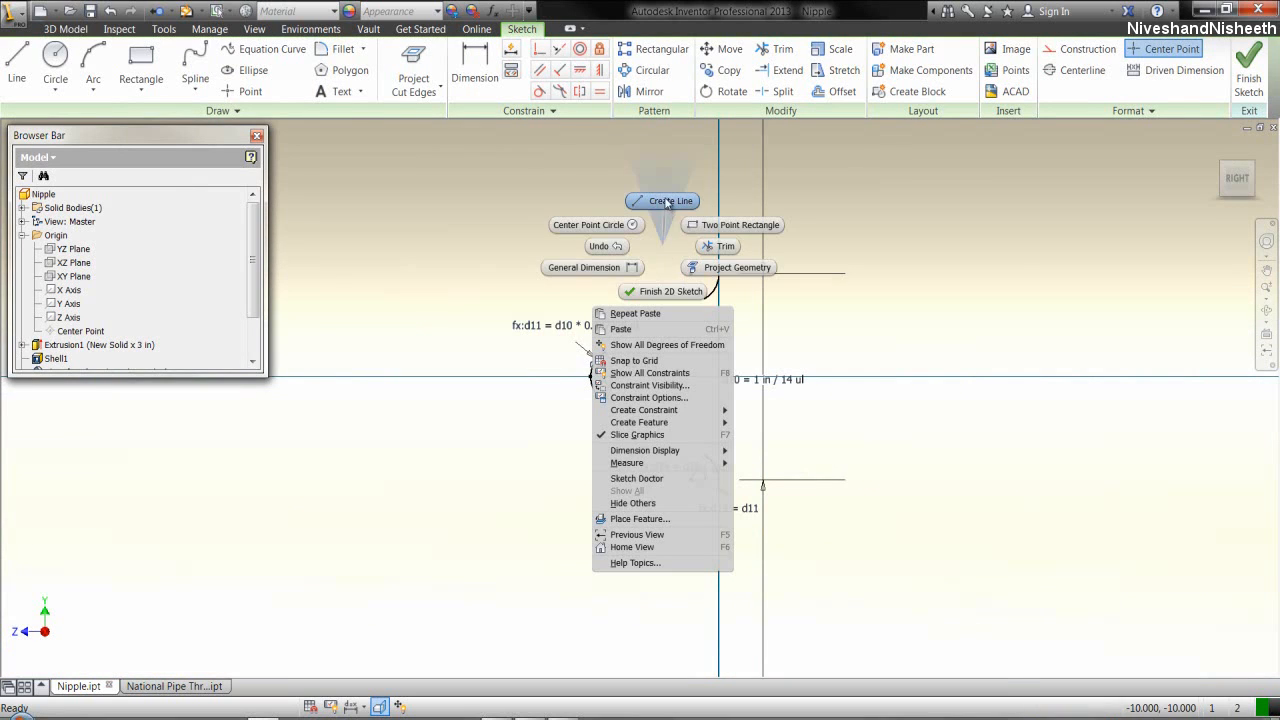
left_click(665, 197)
left_click(608, 343)
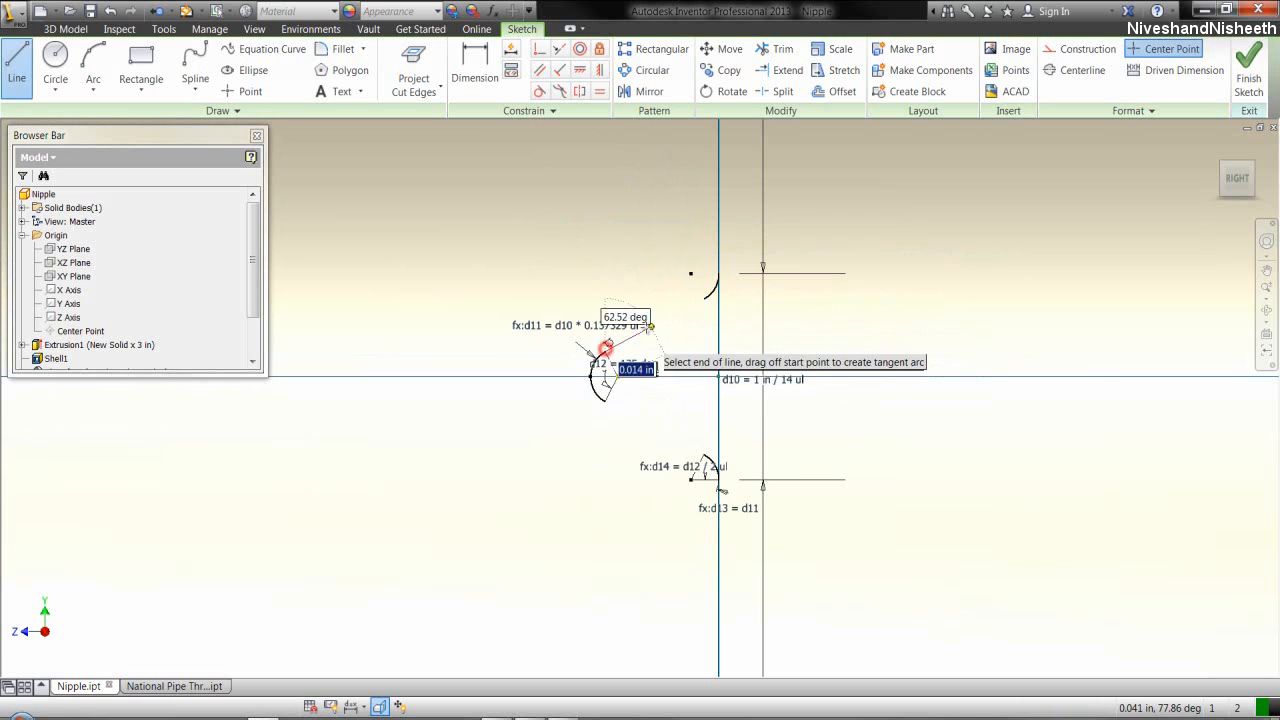
left_click(710, 294)
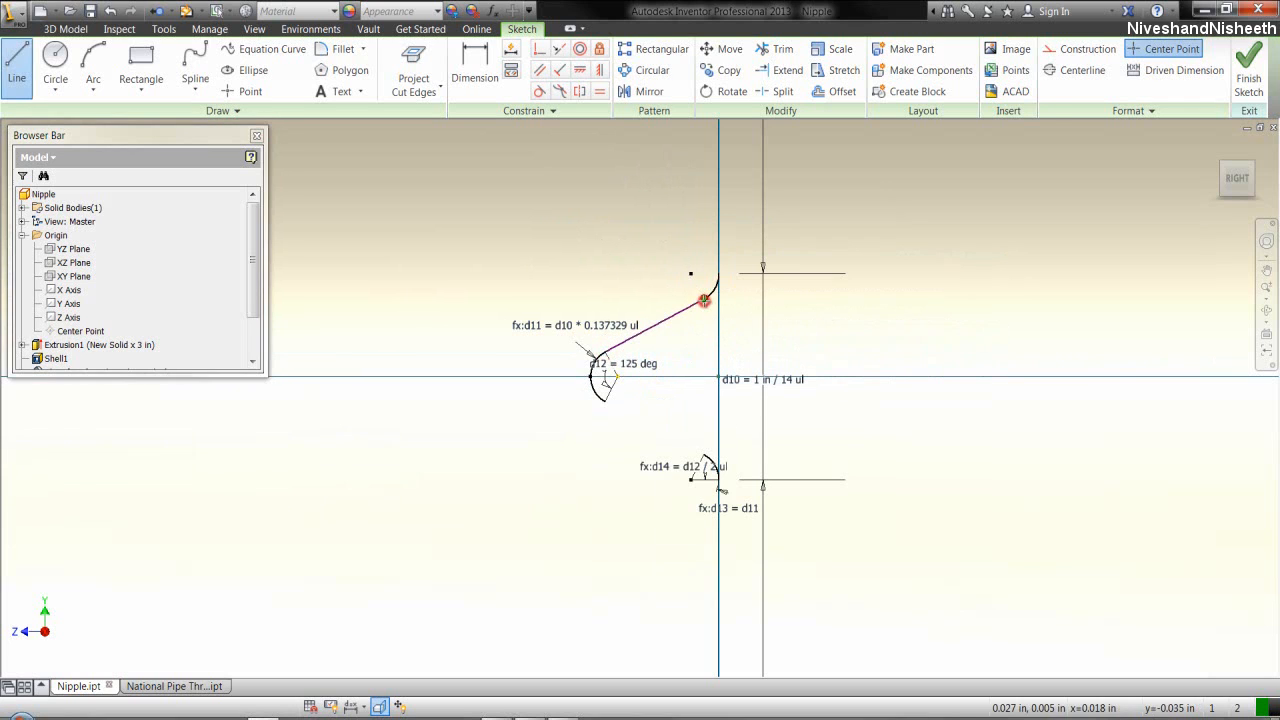
left_click(606, 391)
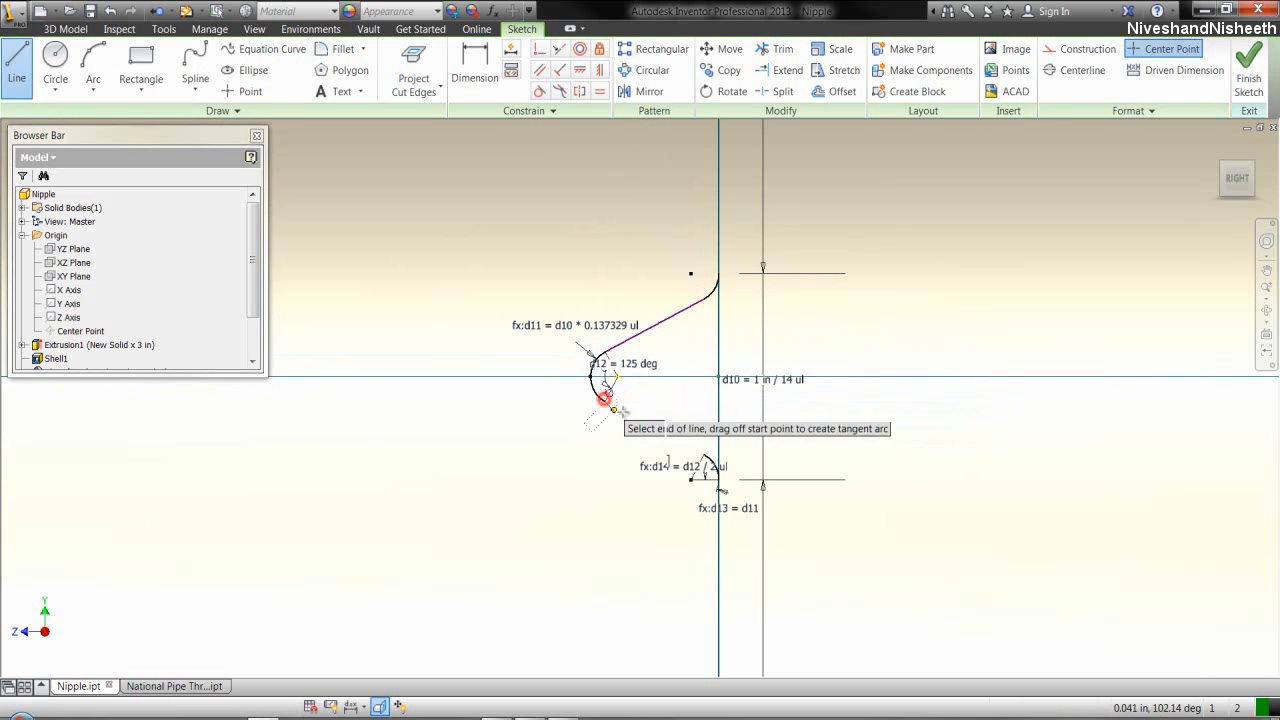
left_click(700, 452)
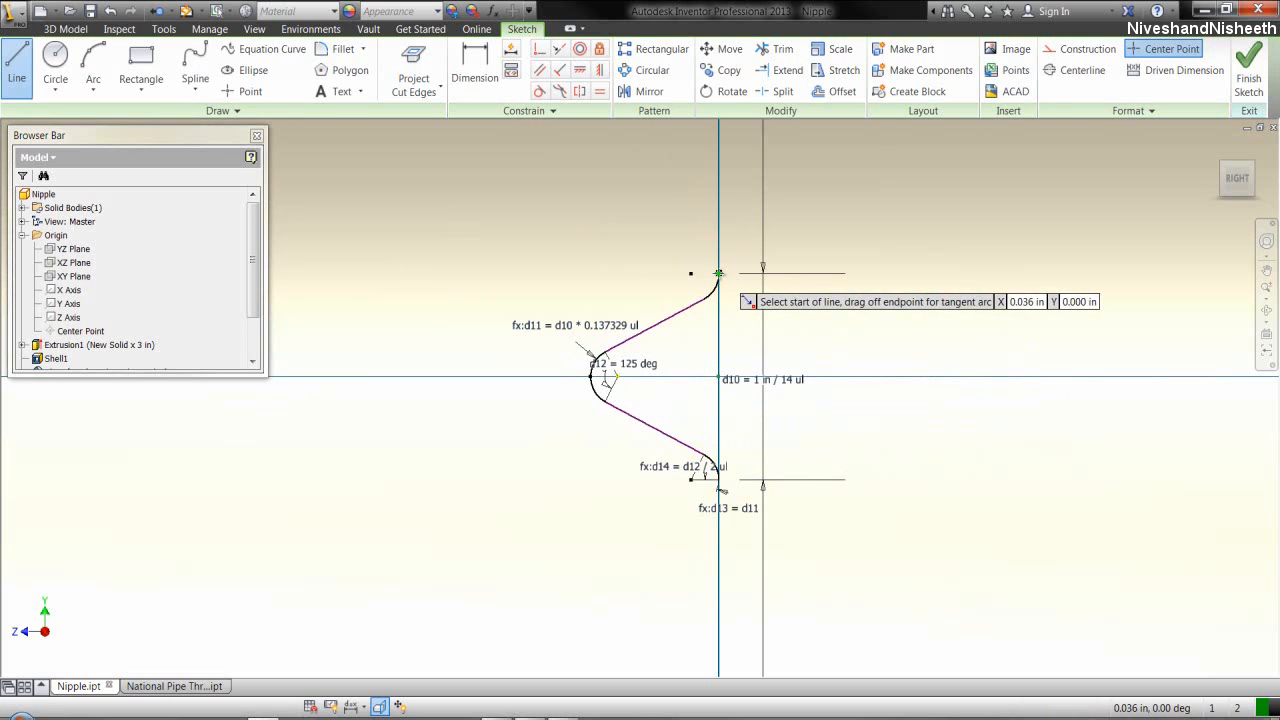
- Close the thread profile with a vertical line between the outer ends of the two root arcs
left_click(718, 273)
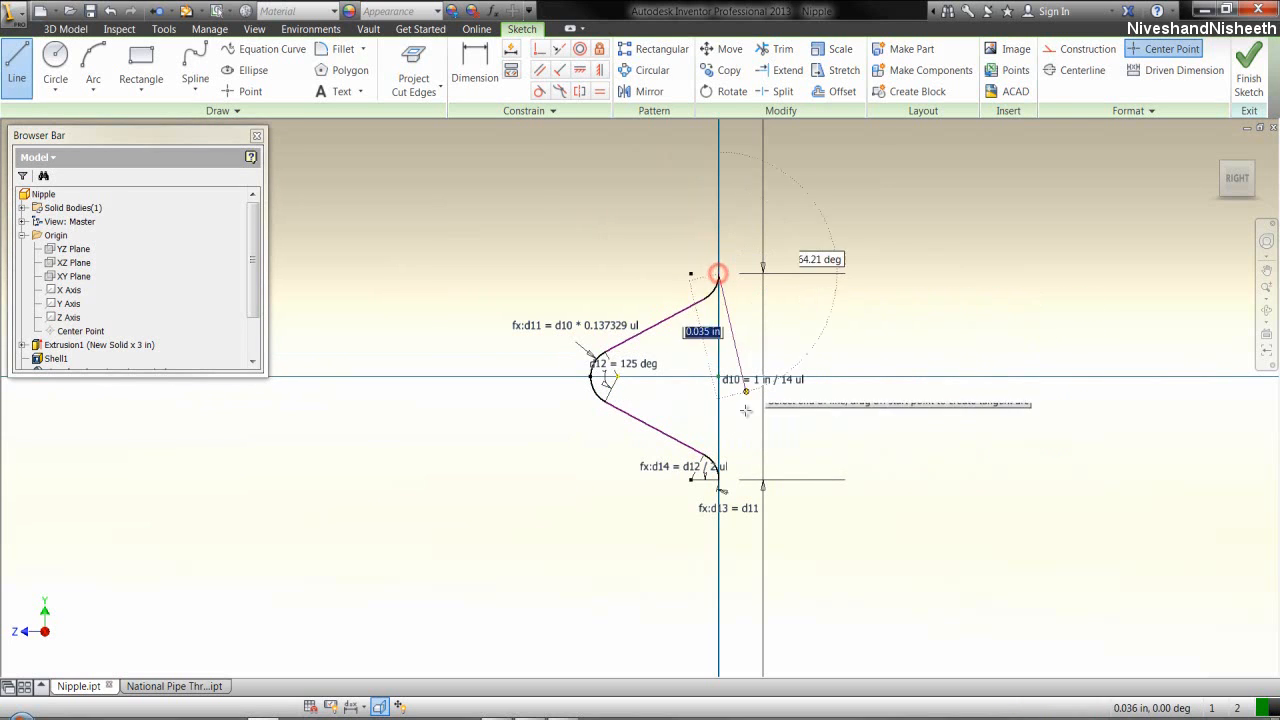
left_click(718, 483)
right_click(812, 336)
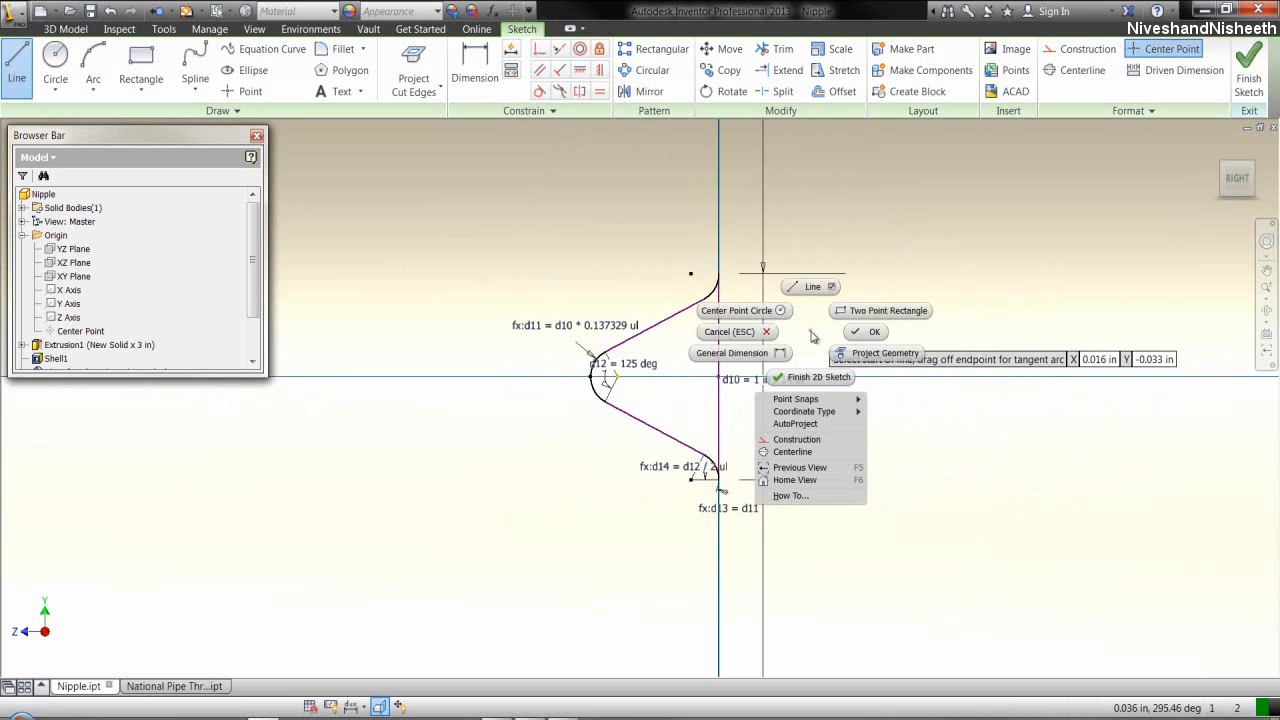
left_click(866, 332)
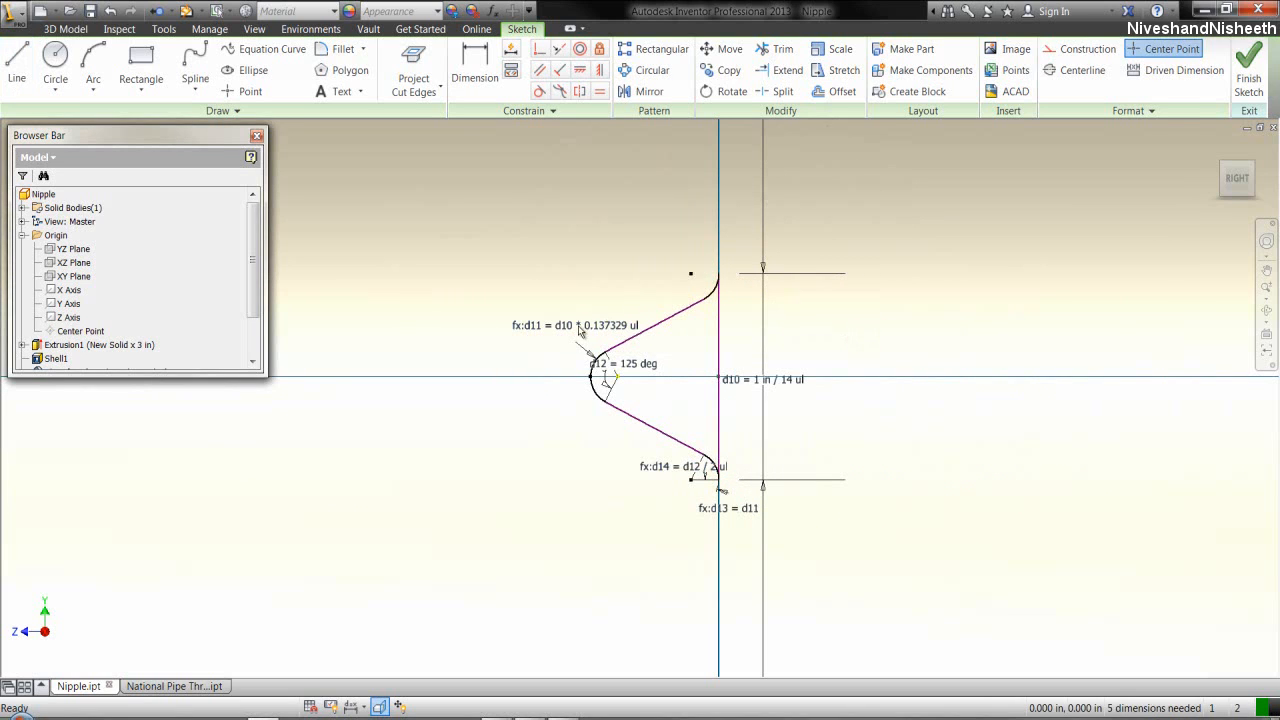
- Rotate the whole thread profile 90 degrees about the origin so its crest points down, allowing its constraints to other geometry to be removed
left_click(740, 92)
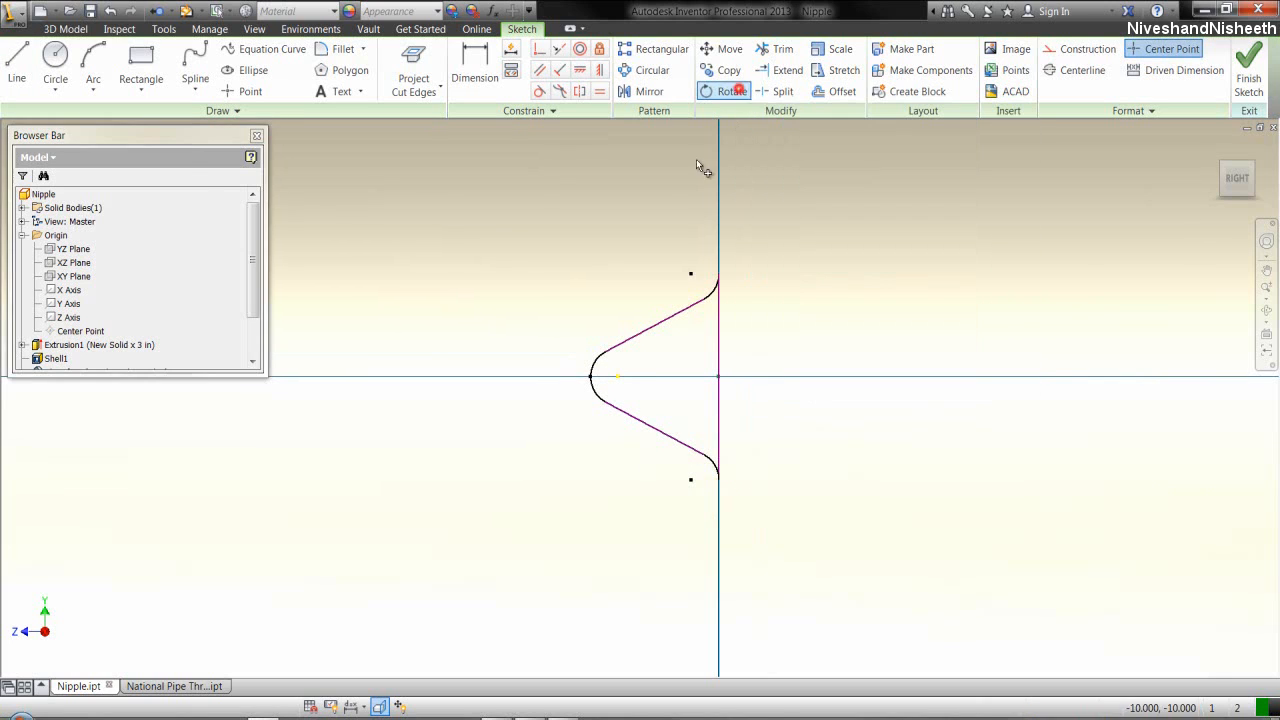
left_click(533, 208)
mouse_move(619, 264)
left_mouse_down()
mouse_move(752, 346)
mouse_move(779, 508)
left_mouse_up()
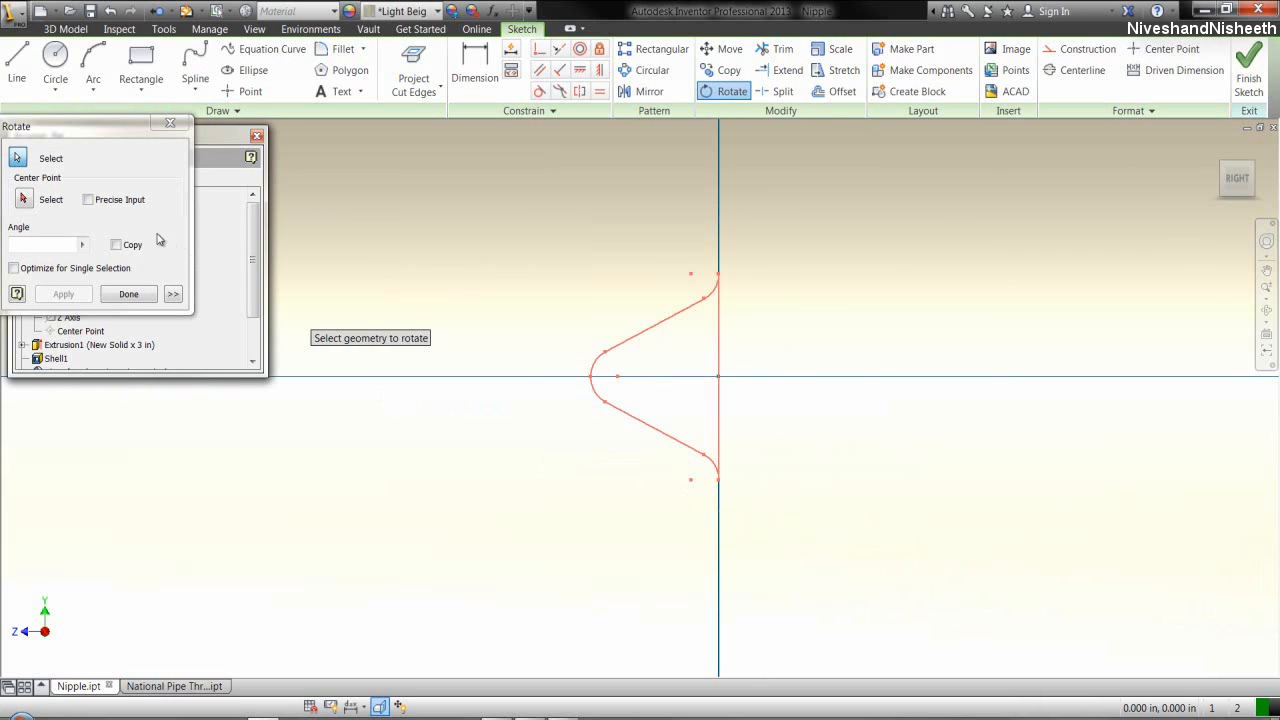
left_click(70, 131)
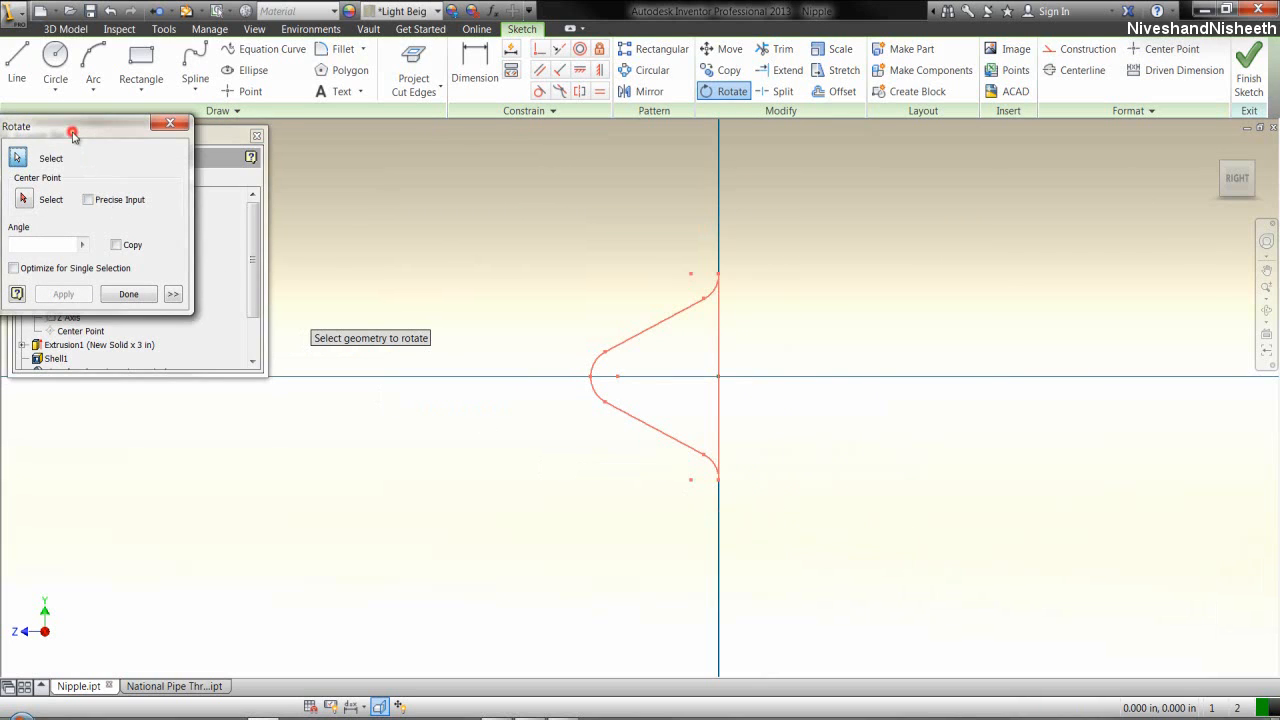
left_click(25, 200)
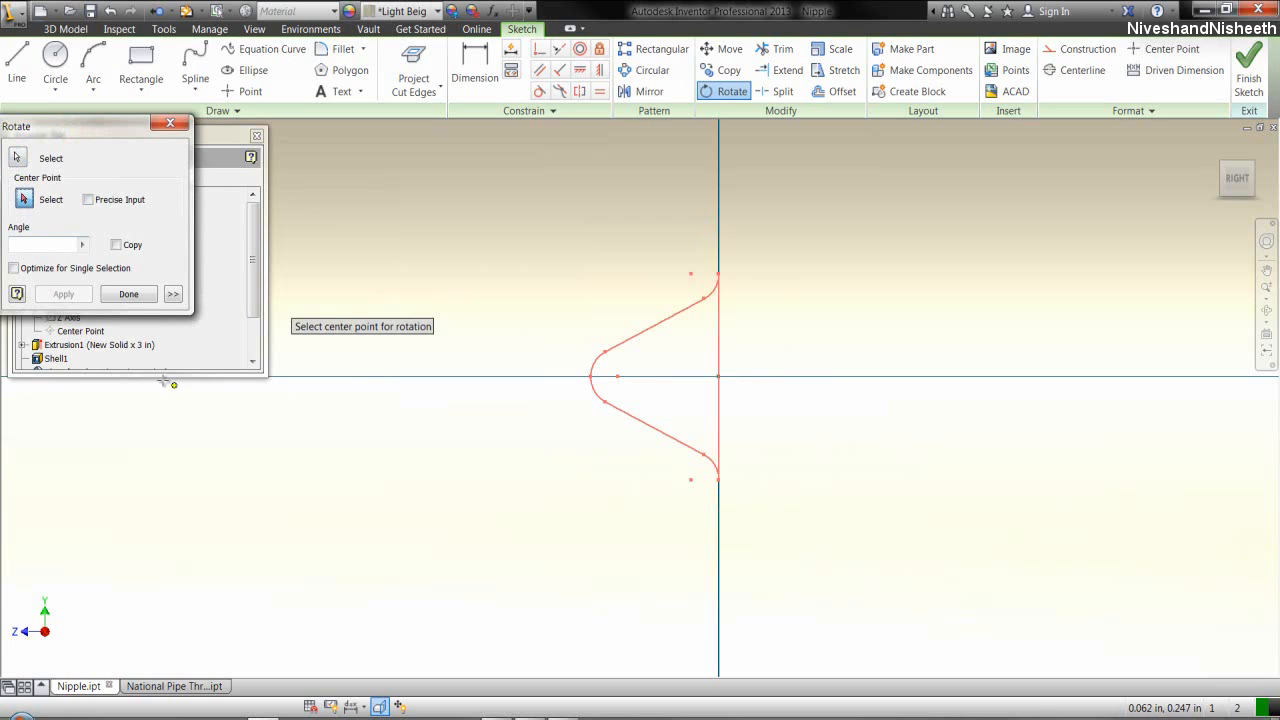
left_click(719, 376)
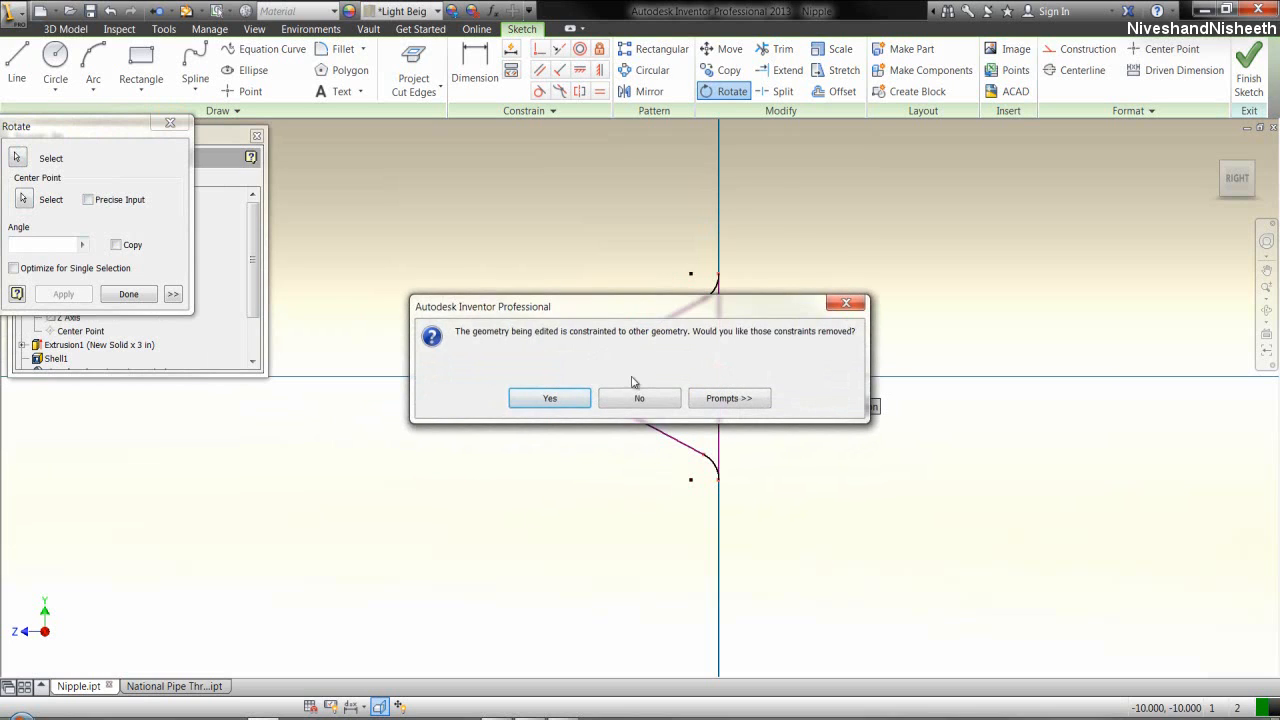
left_click(549, 398)
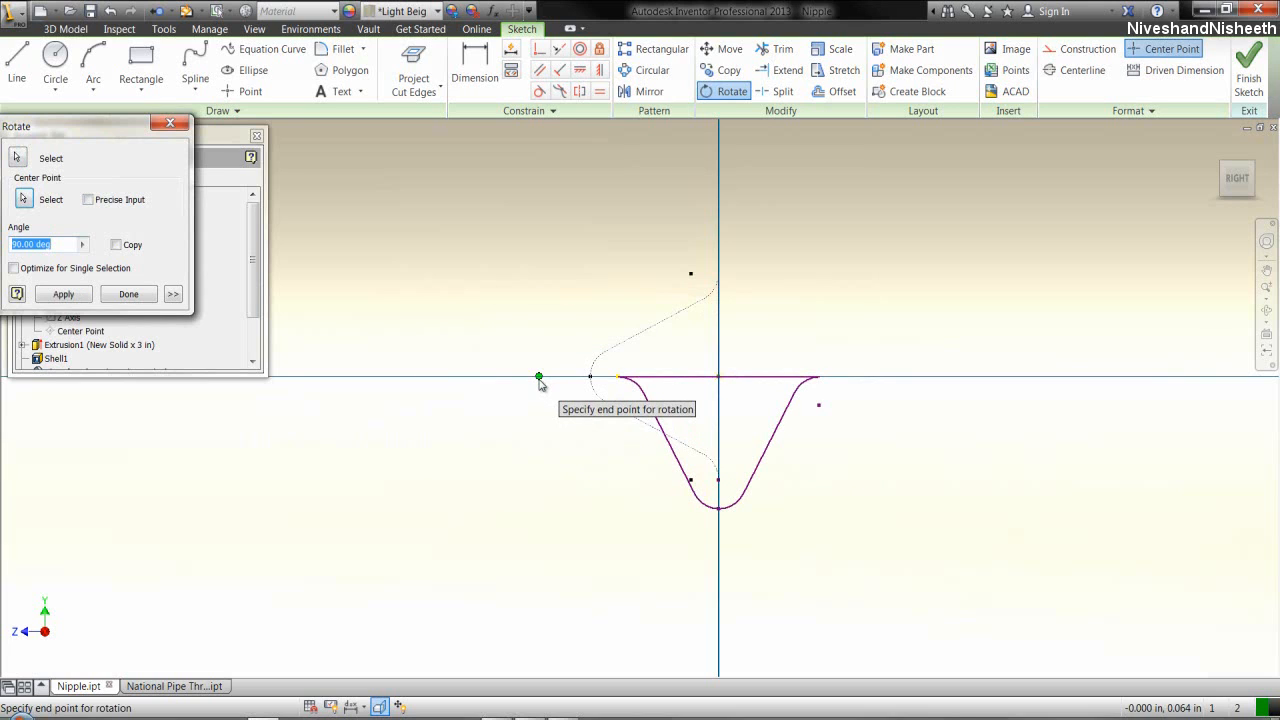
left_click(539, 381)
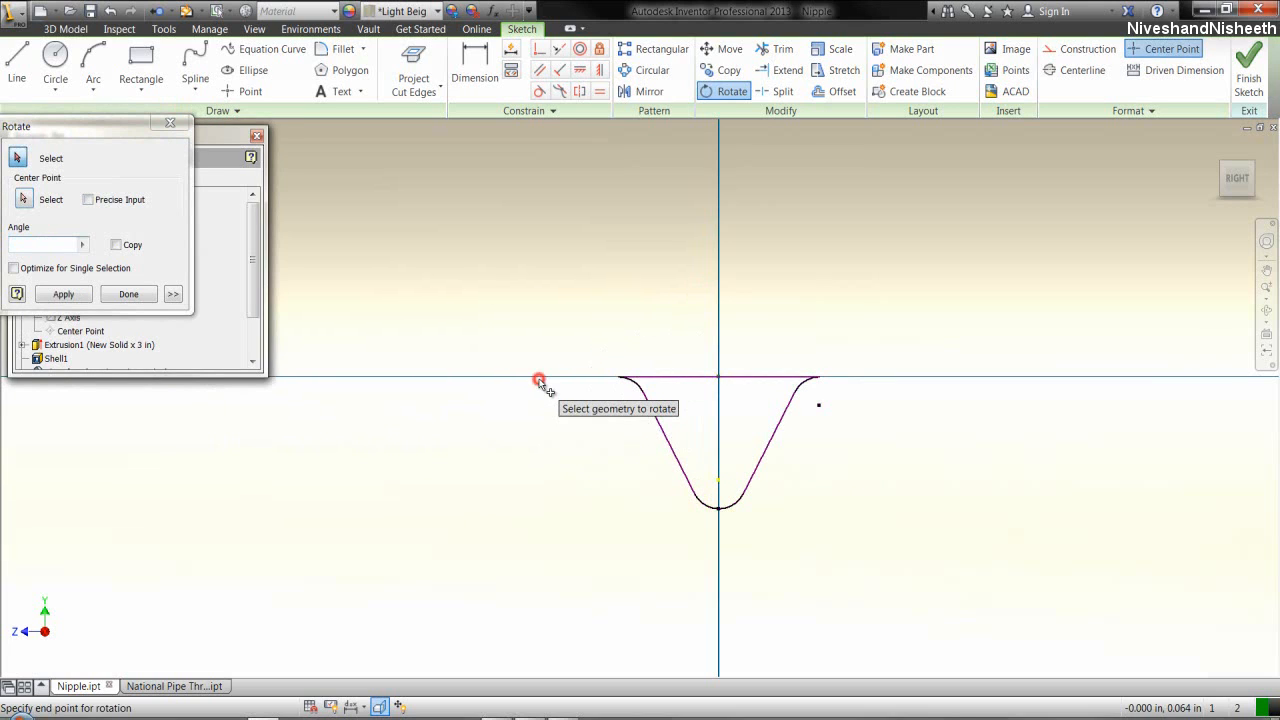
left_click(148, 294)
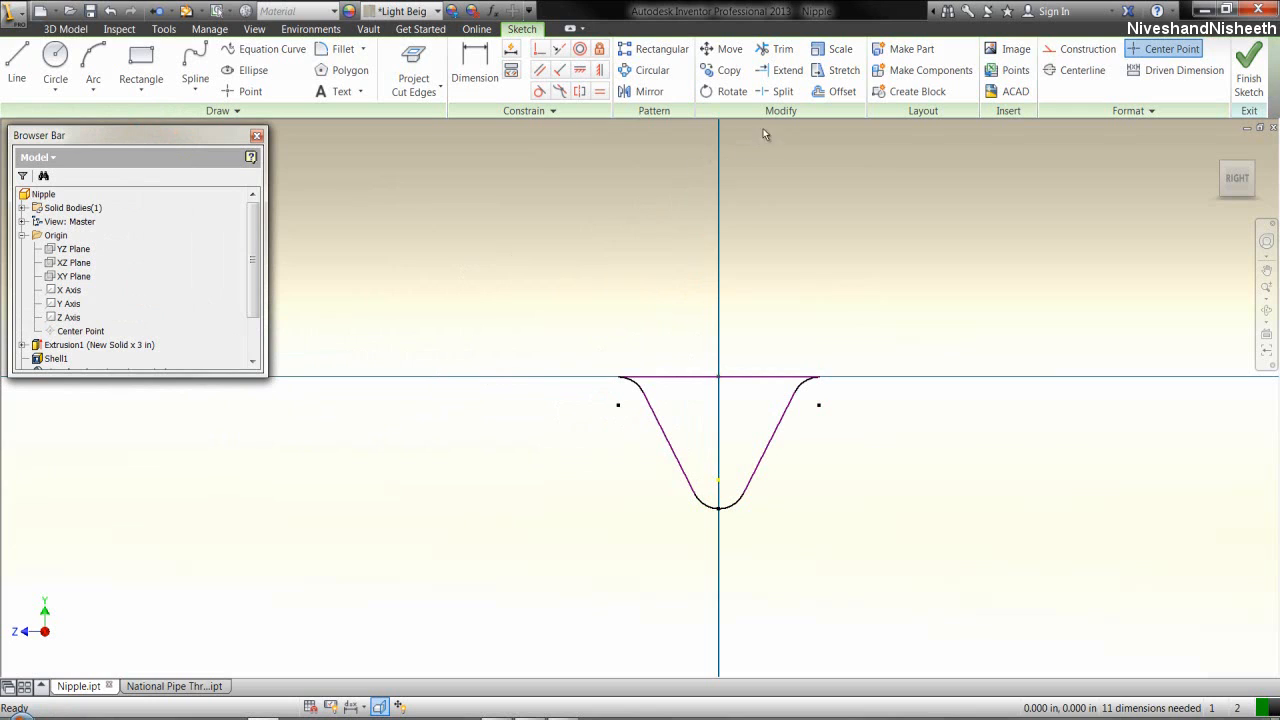
- Move the thread profile by its right-hand root arc's outer end onto the outer chamfer corner at the pipe's upper left end
left_click(727, 48)
mouse_move(580, 330)
left_mouse_down()
mouse_move(741, 425)
mouse_move(844, 508)
left_mouse_up()
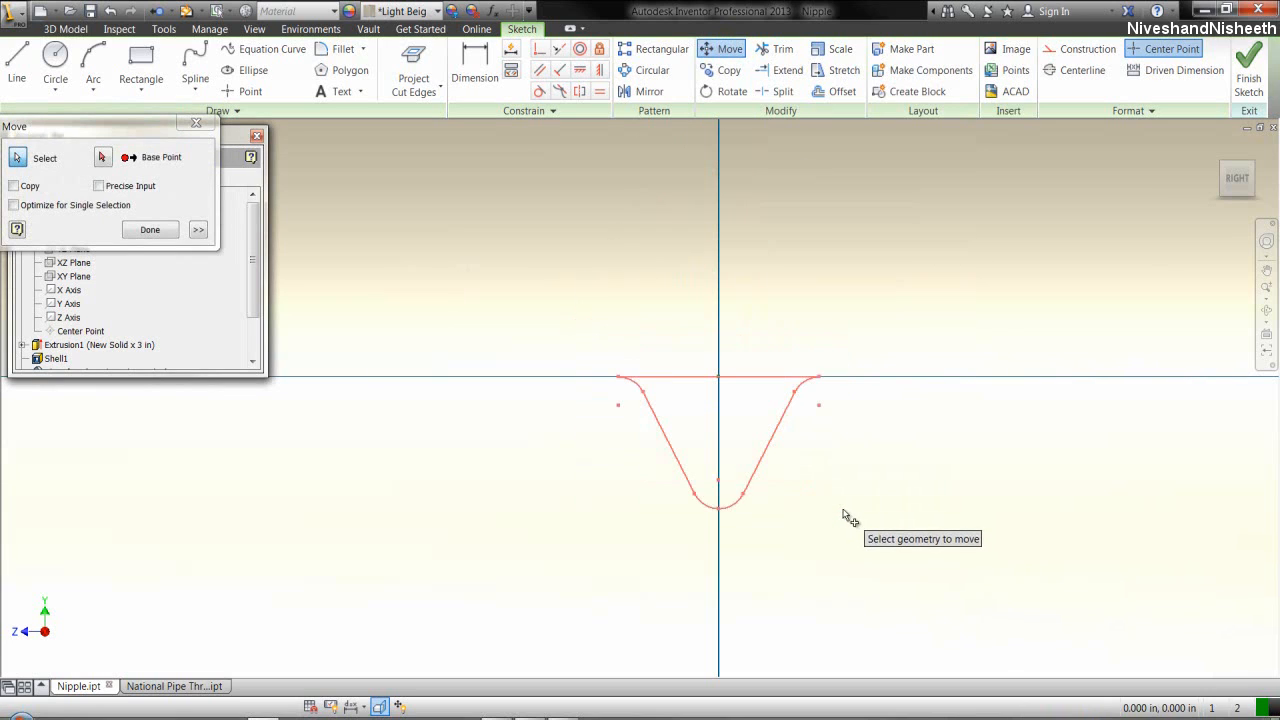
left_click(117, 127)
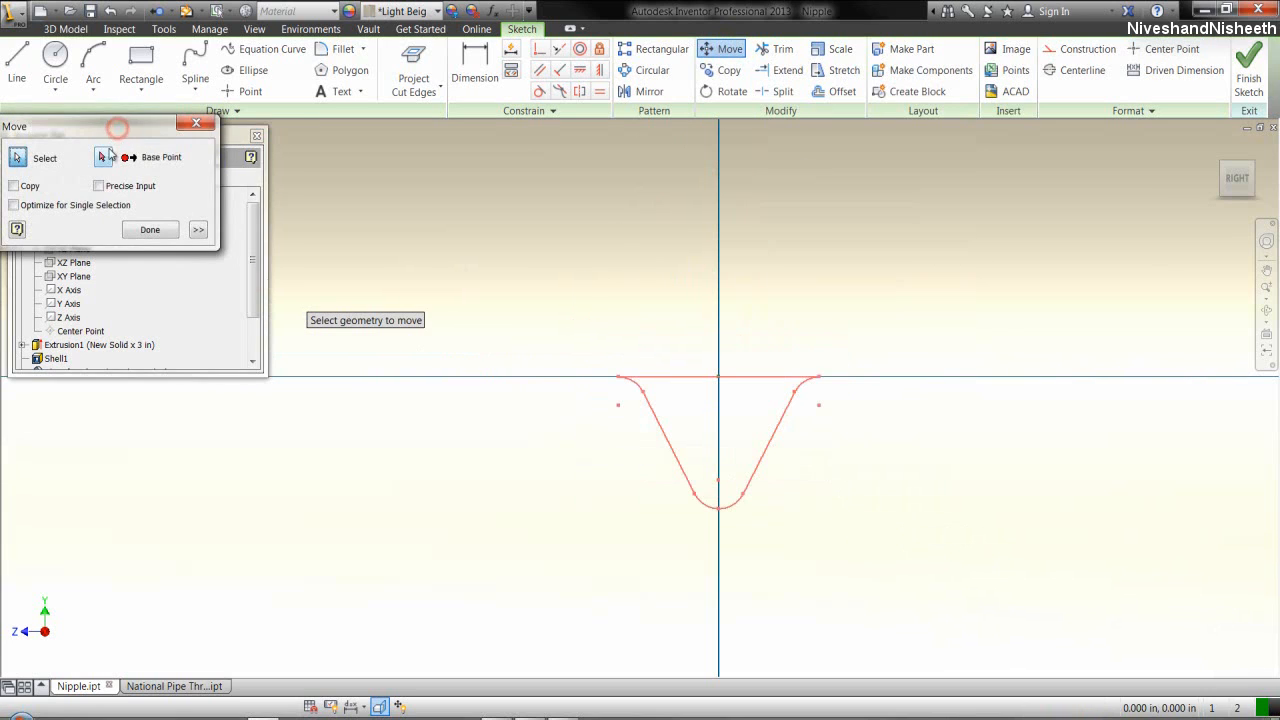
left_click(104, 158)
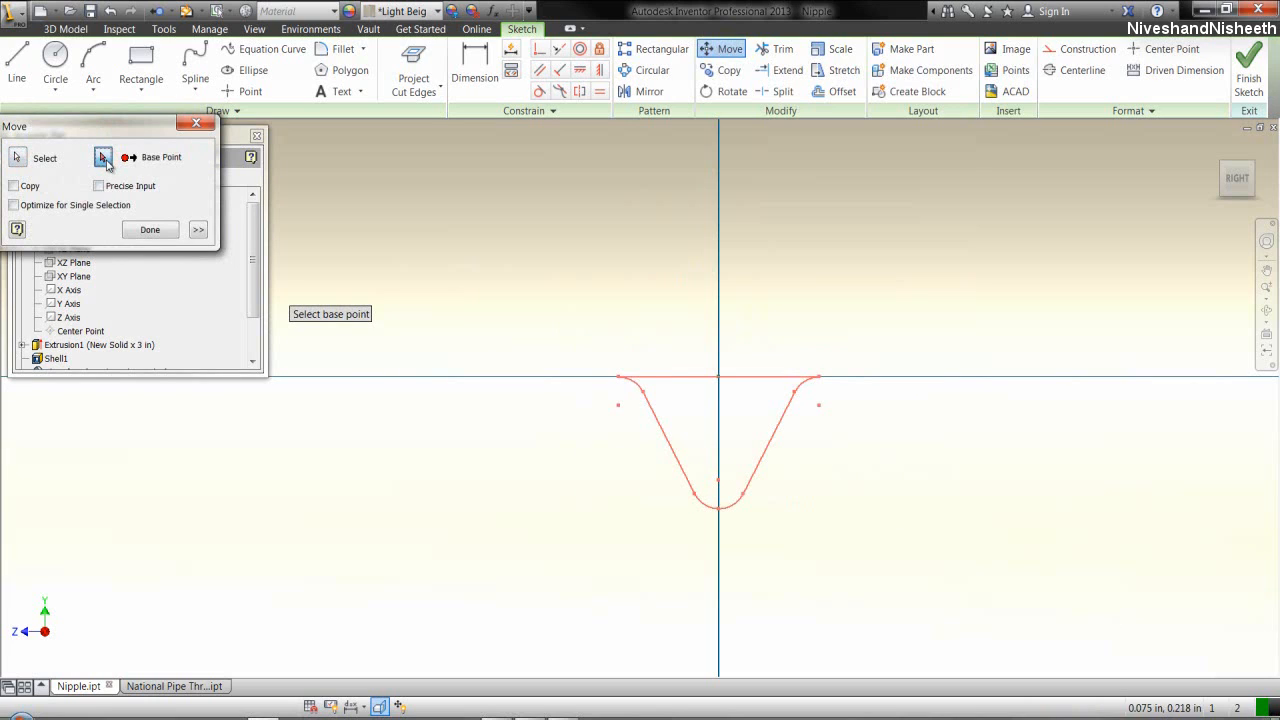
left_click(819, 376)
left_click(818, 377)
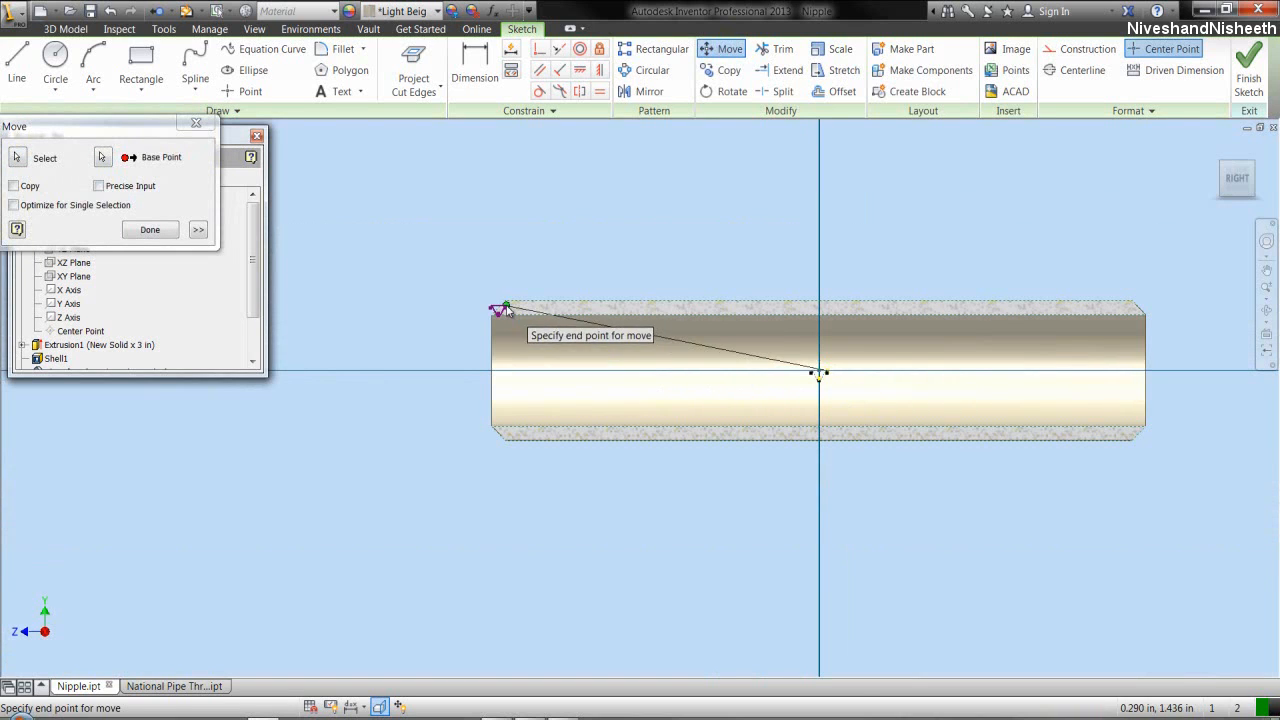
scroll(515, 318, "up", 3)
scroll(490, 296, "up", 4)
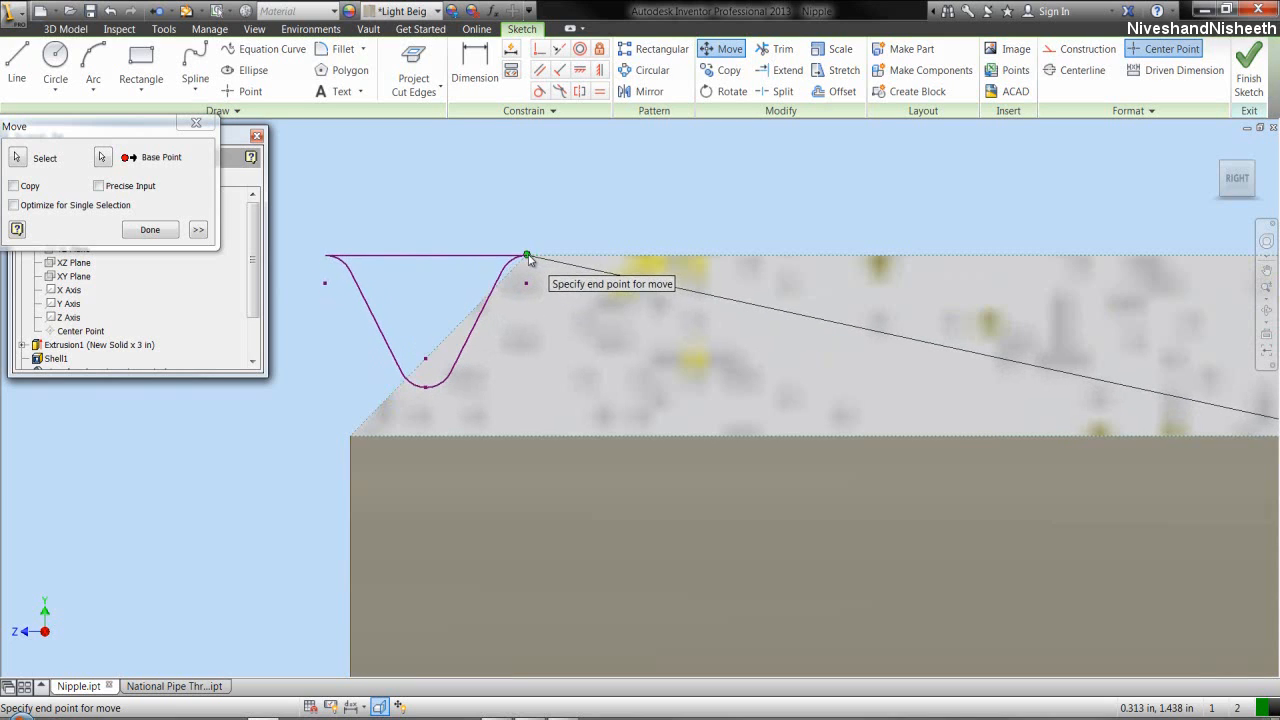
left_click(527, 255)
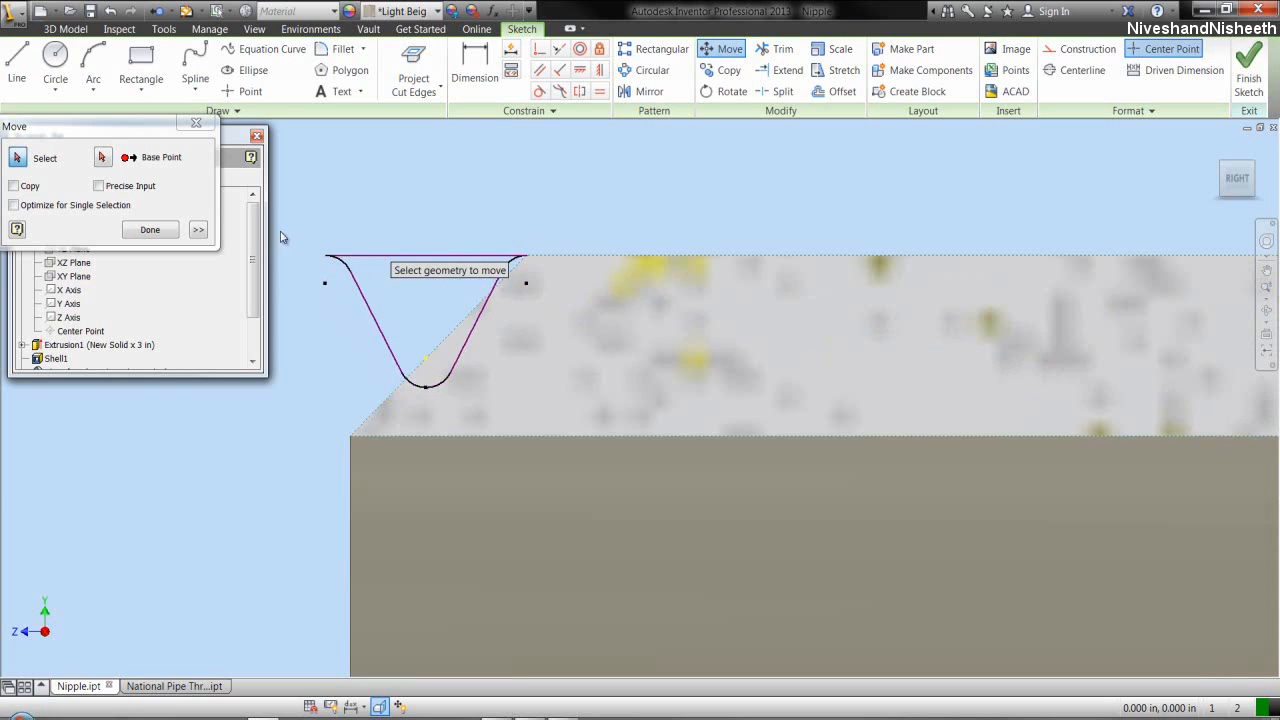
left_click(170, 229)
- Apply a Fix constraint to the entire thread profile at the pipe's chamfered end
left_click(521, 216)
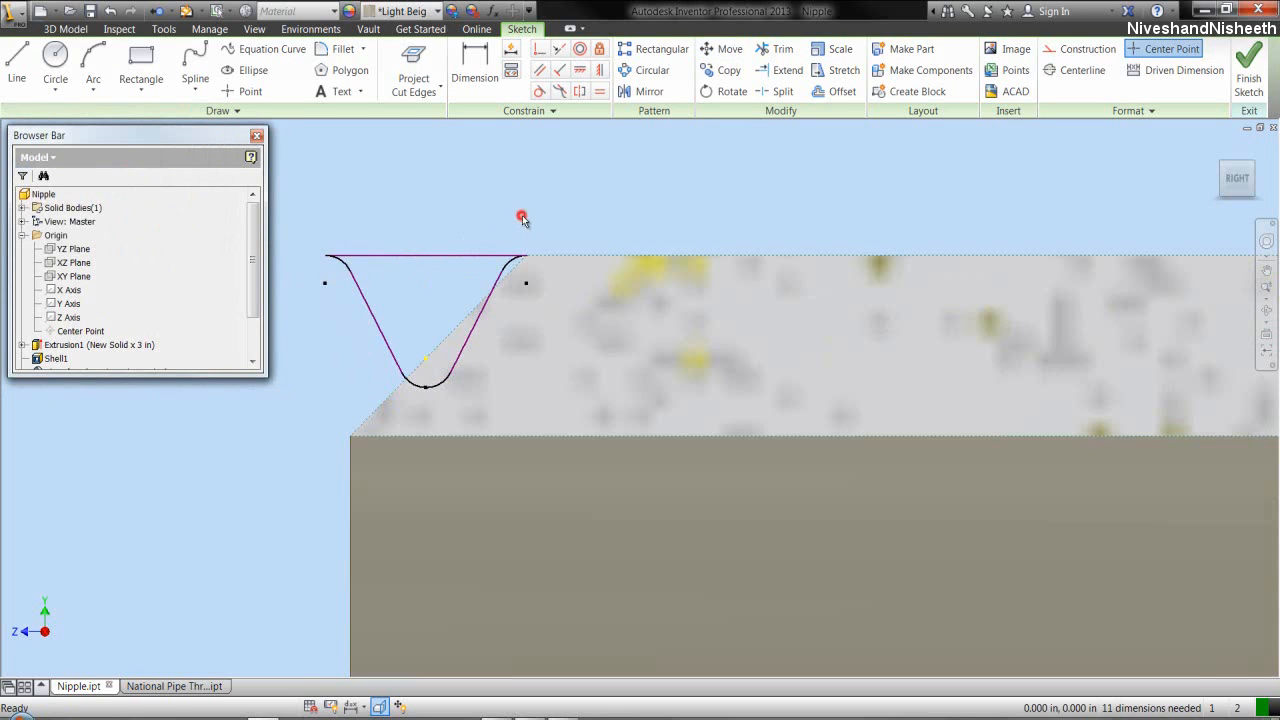
left_click(543, 236)
left_click_drag(300, 204, 572, 400)
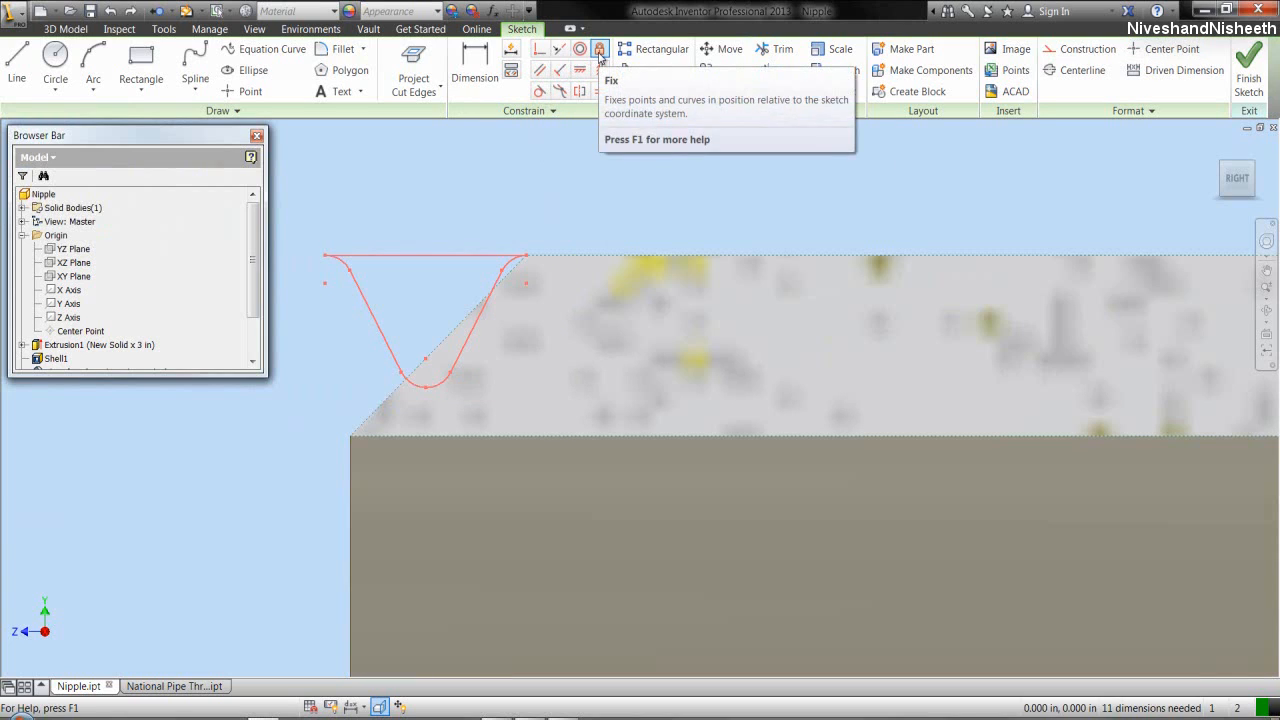
left_click(599, 50)
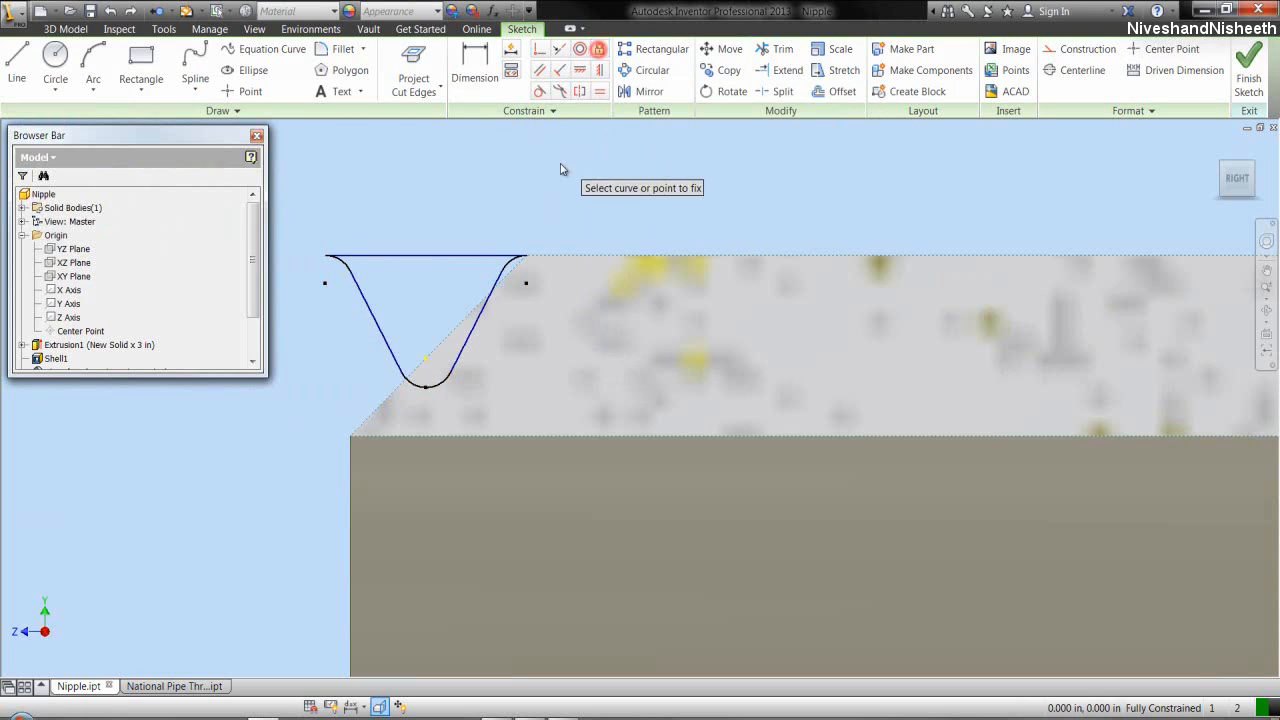
- Project the origin's Z Axis into the sketch with Project Geometry and finish the sketch
scroll(505, 192, "down", 5)
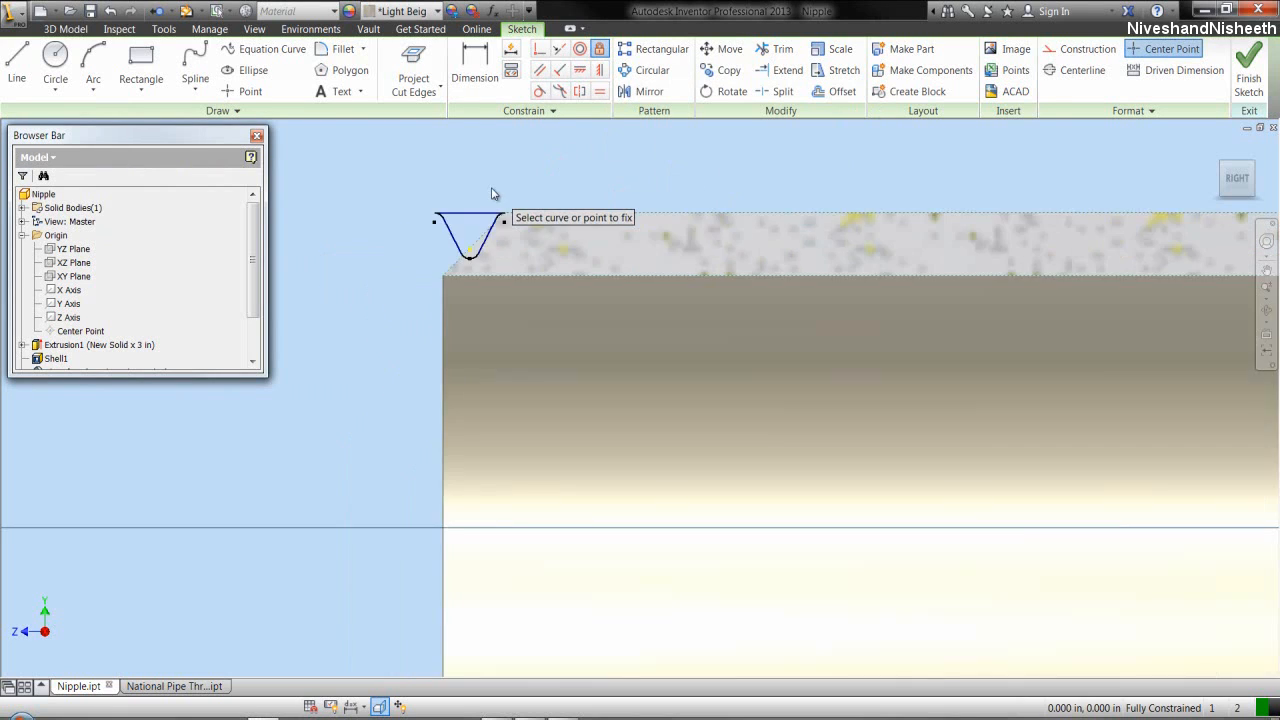
left_click(414, 87)
left_click(425, 120)
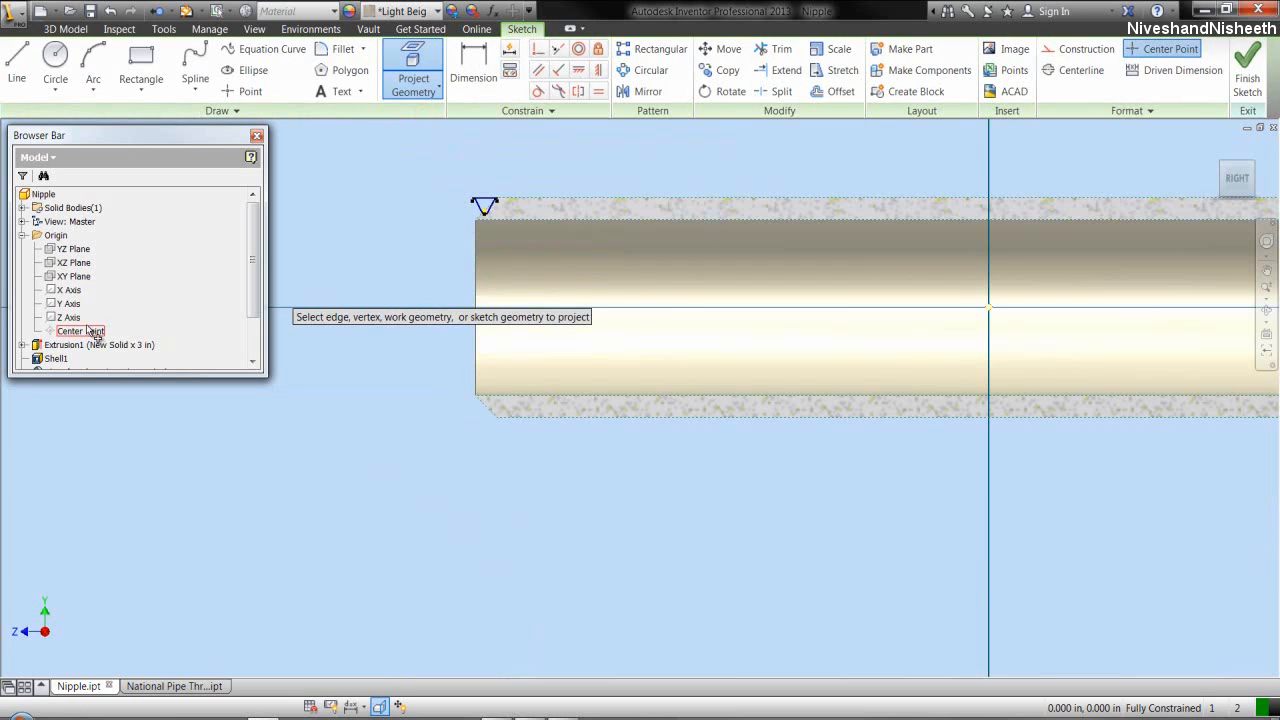
left_click(140, 318)
right_click(349, 242)
left_click(389, 248)
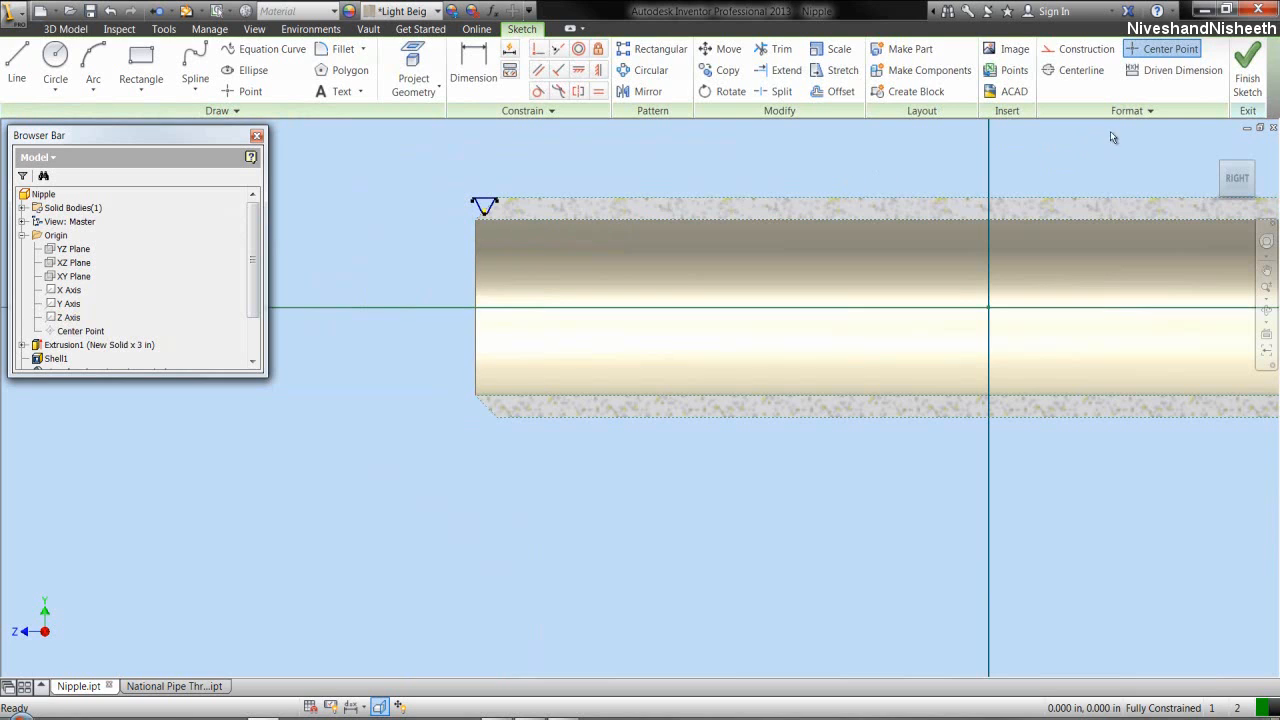
left_click(1247, 72)
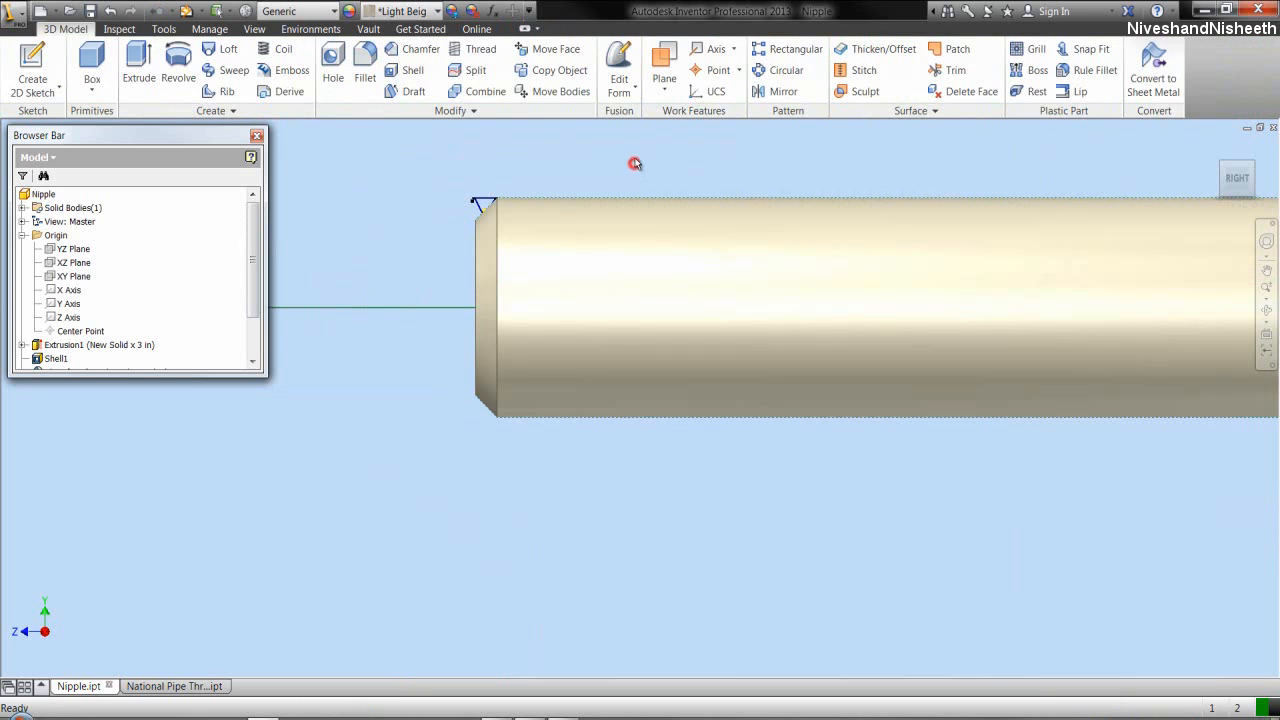
- Start a Coil cut of the thread profile around the projected Z axis line, with the axis direction flipped to run along the pipe
left_click(1221, 165)
scroll(508, 454, "up", 5)
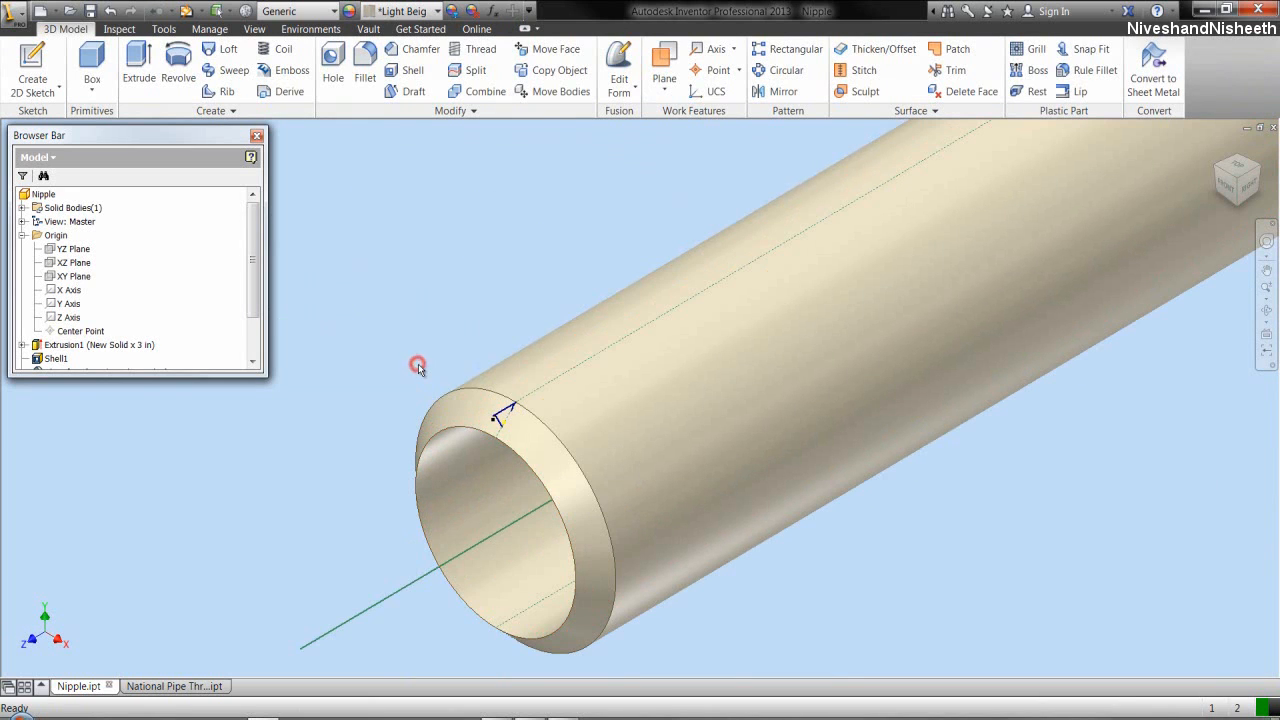
right_click(203, 276)
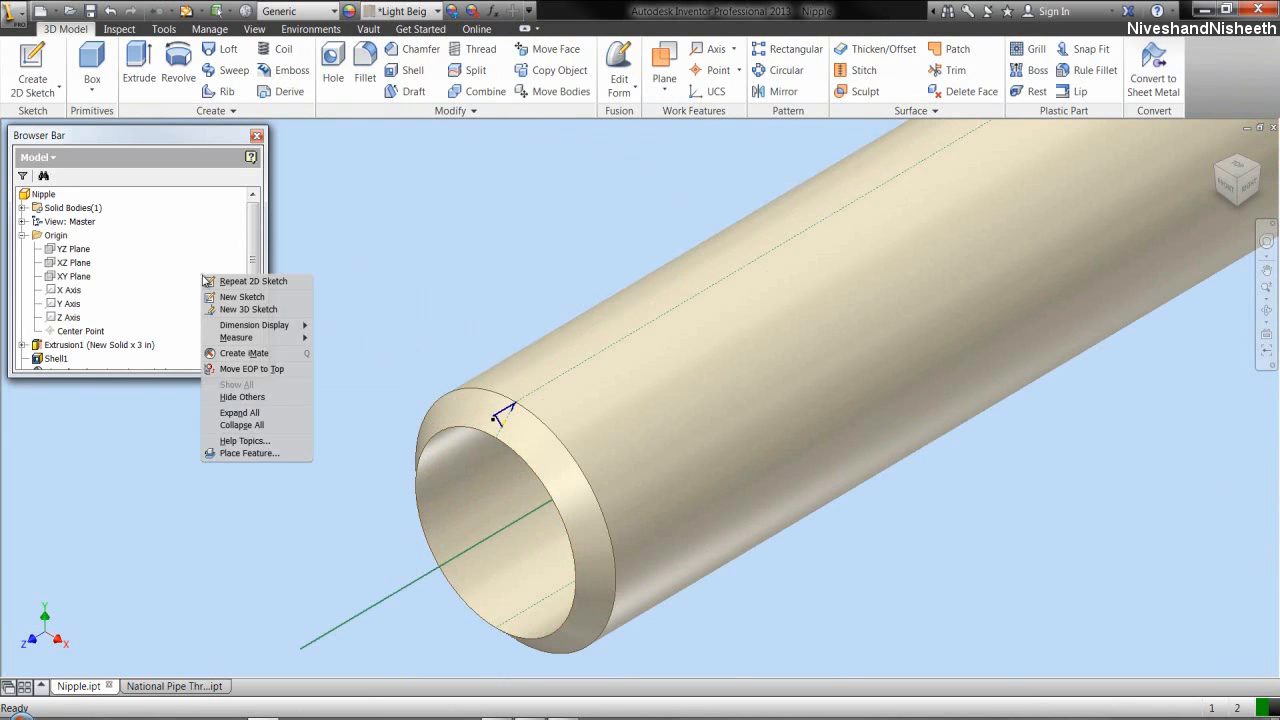
left_click(241, 424)
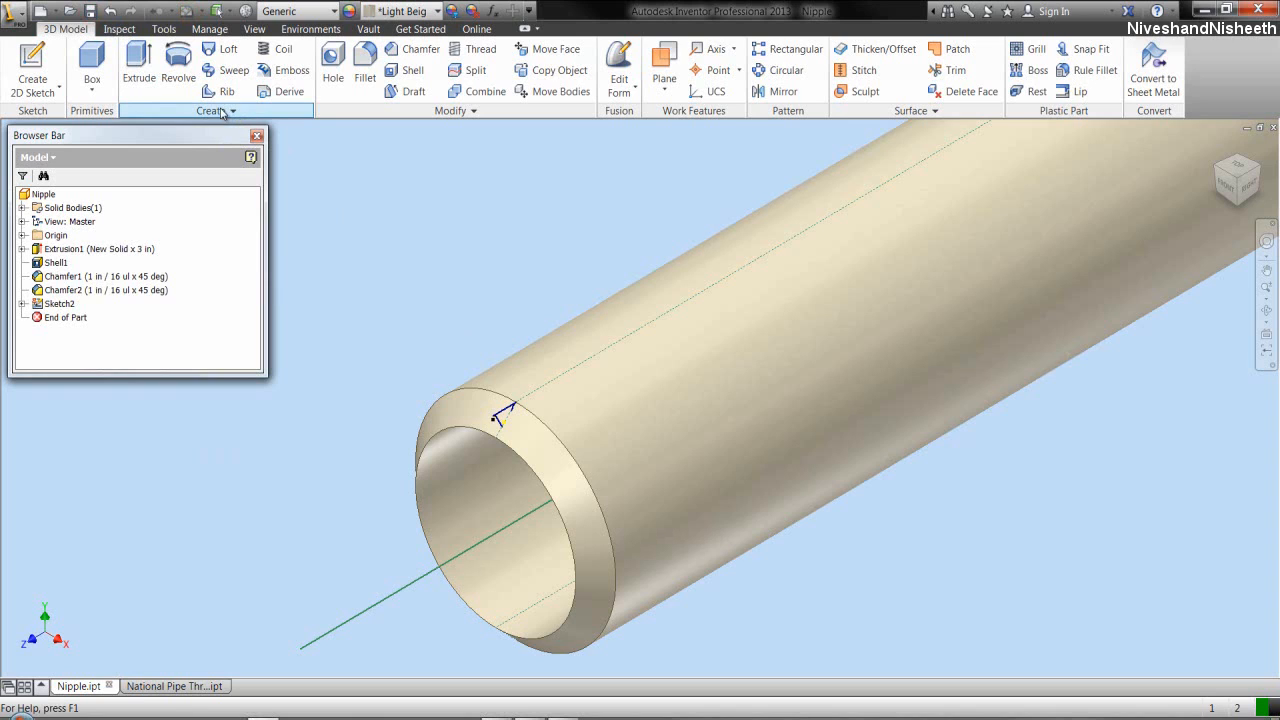
left_click(284, 50)
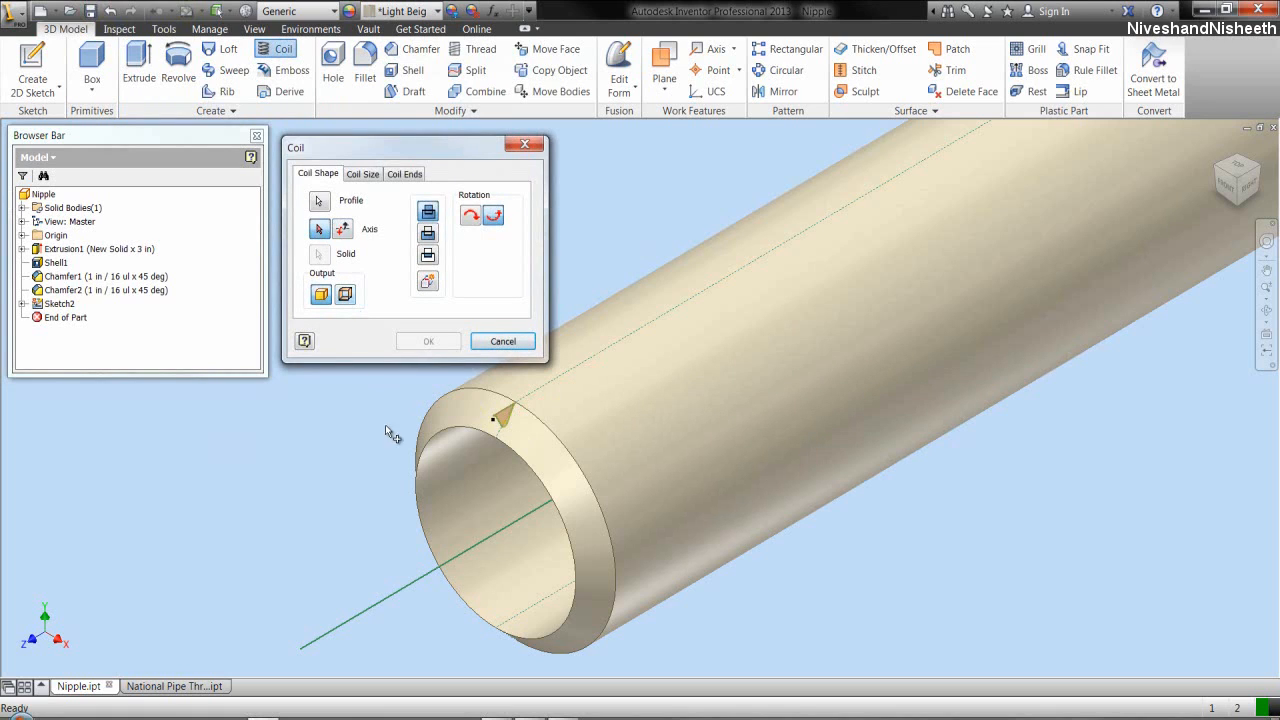
left_click(416, 580)
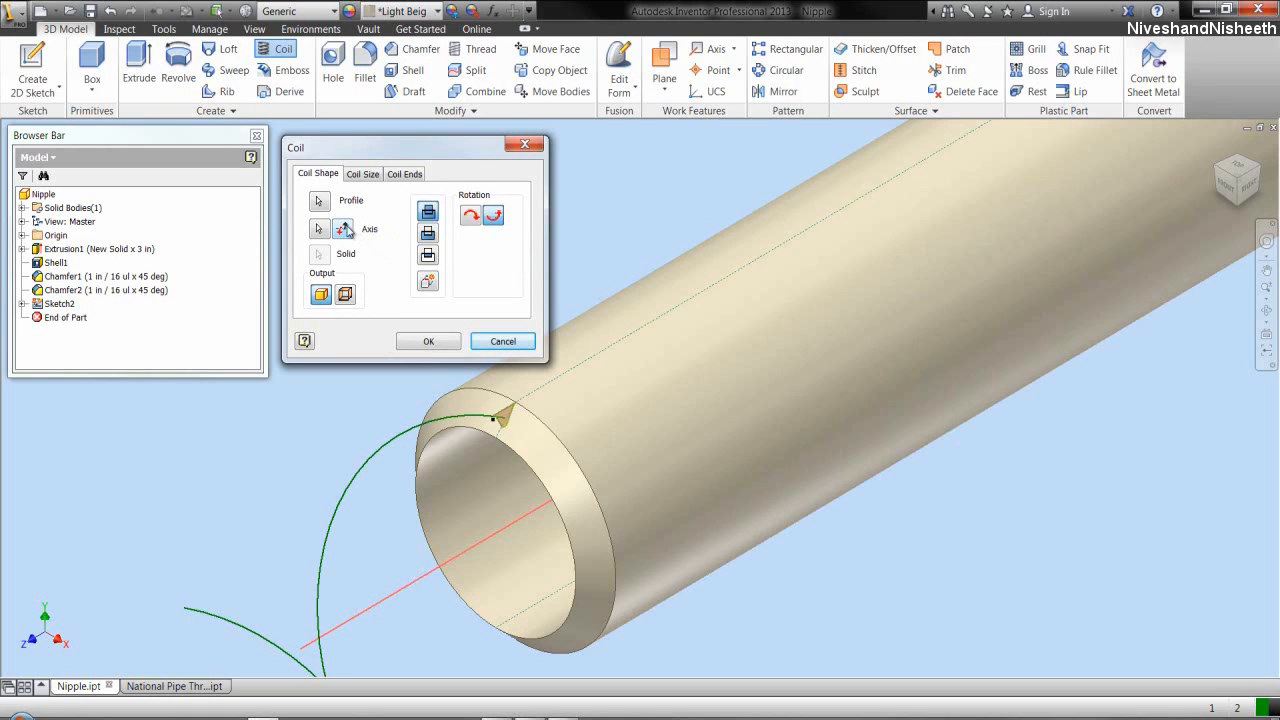
left_click(343, 229)
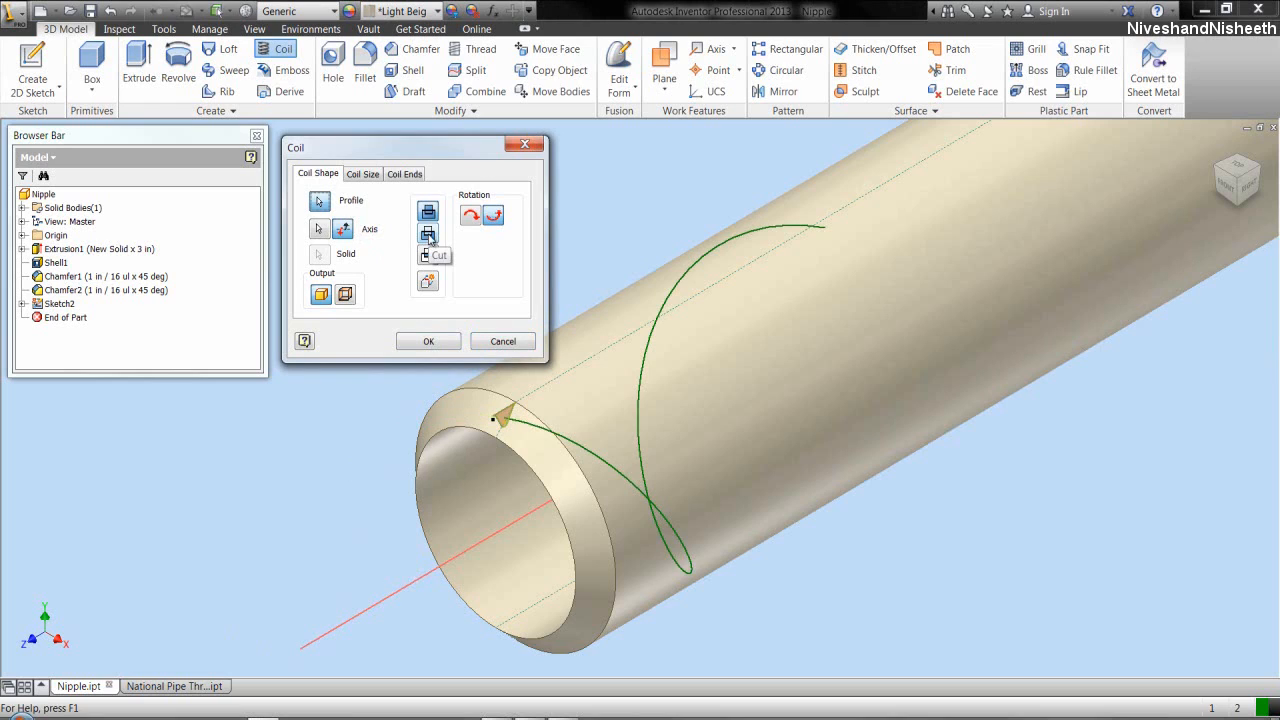
left_click(429, 236)
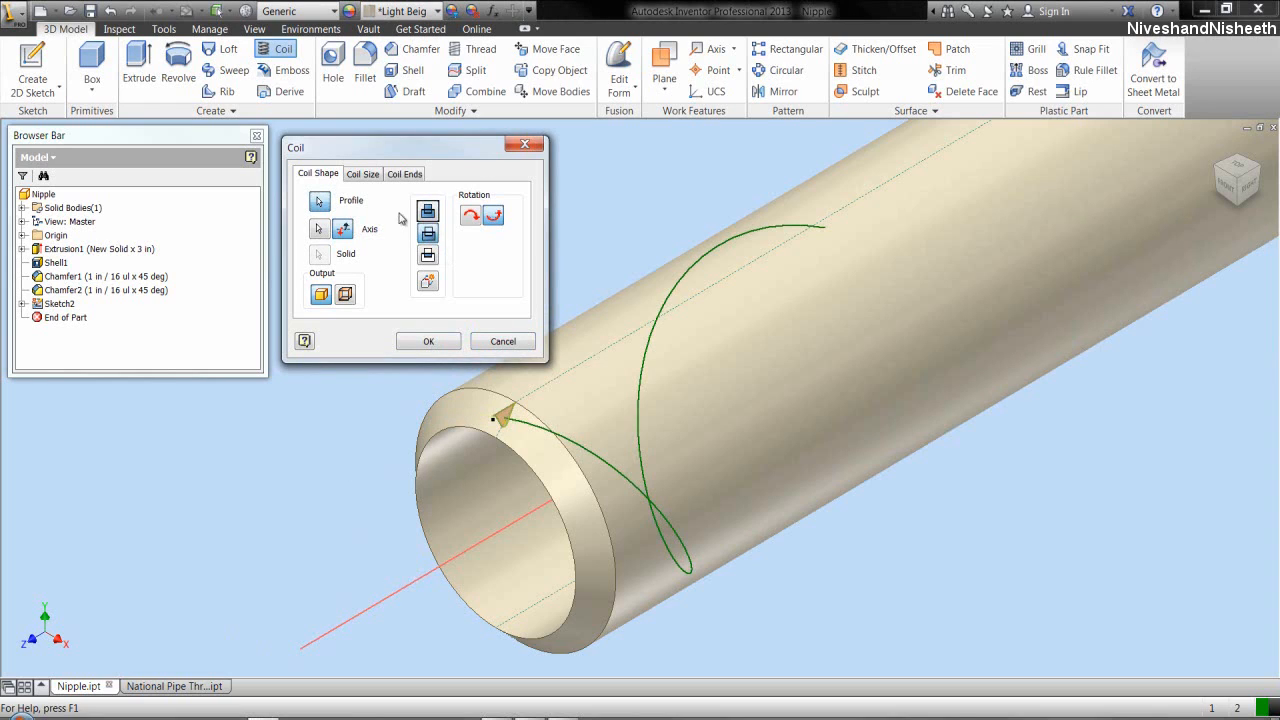
- Size the coil by Pitch and Height with a pitch of 1/14+.001 in and a height of 9/16 in, and create the thread cut
left_click(366, 176)
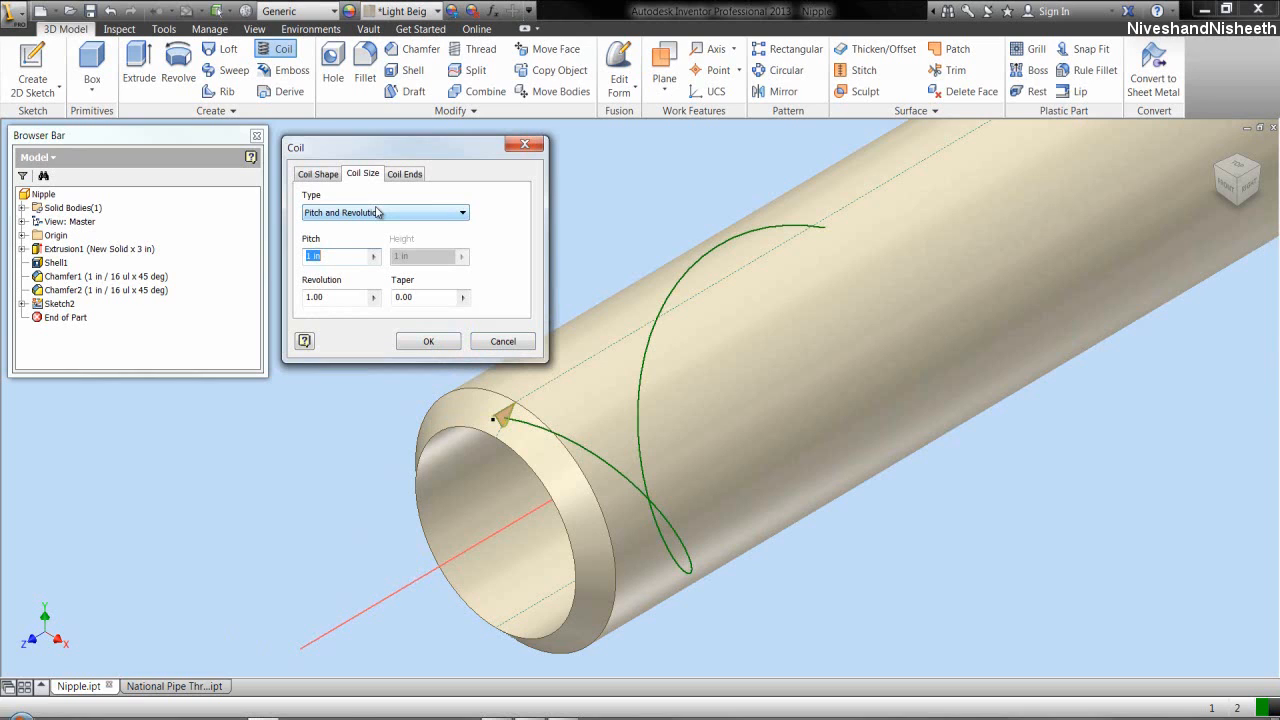
left_click(378, 212)
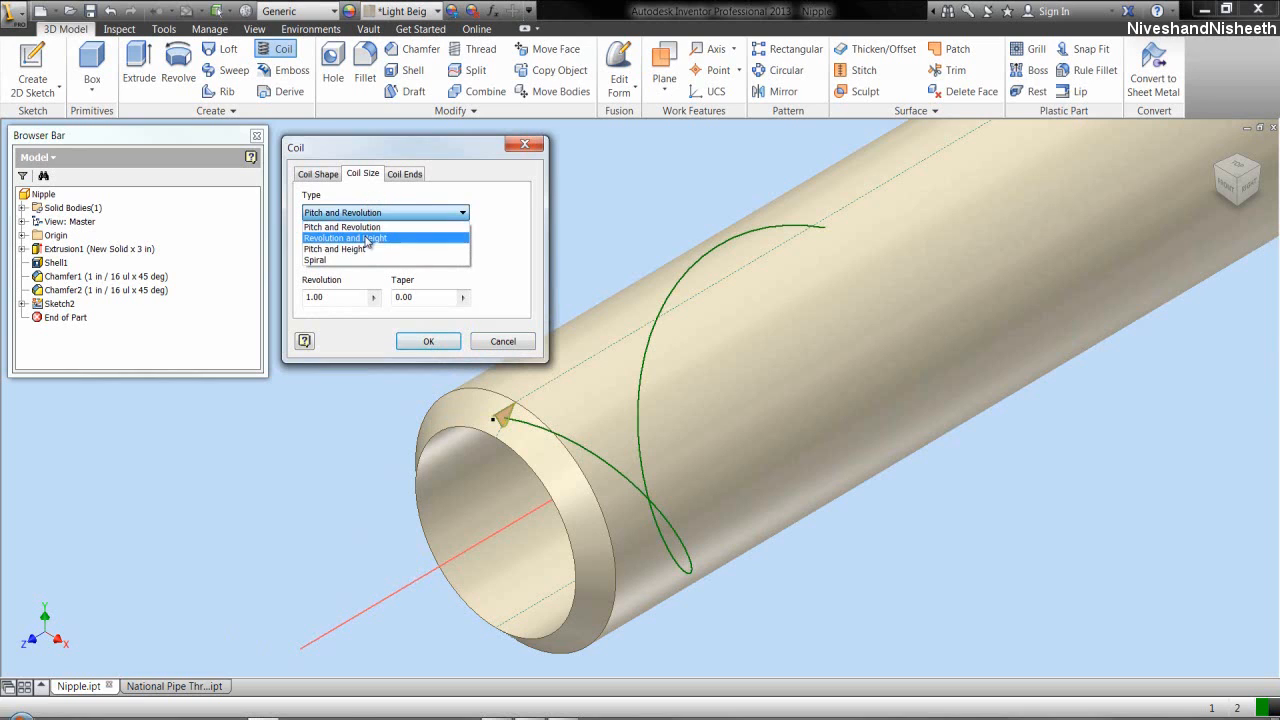
left_click(366, 250)
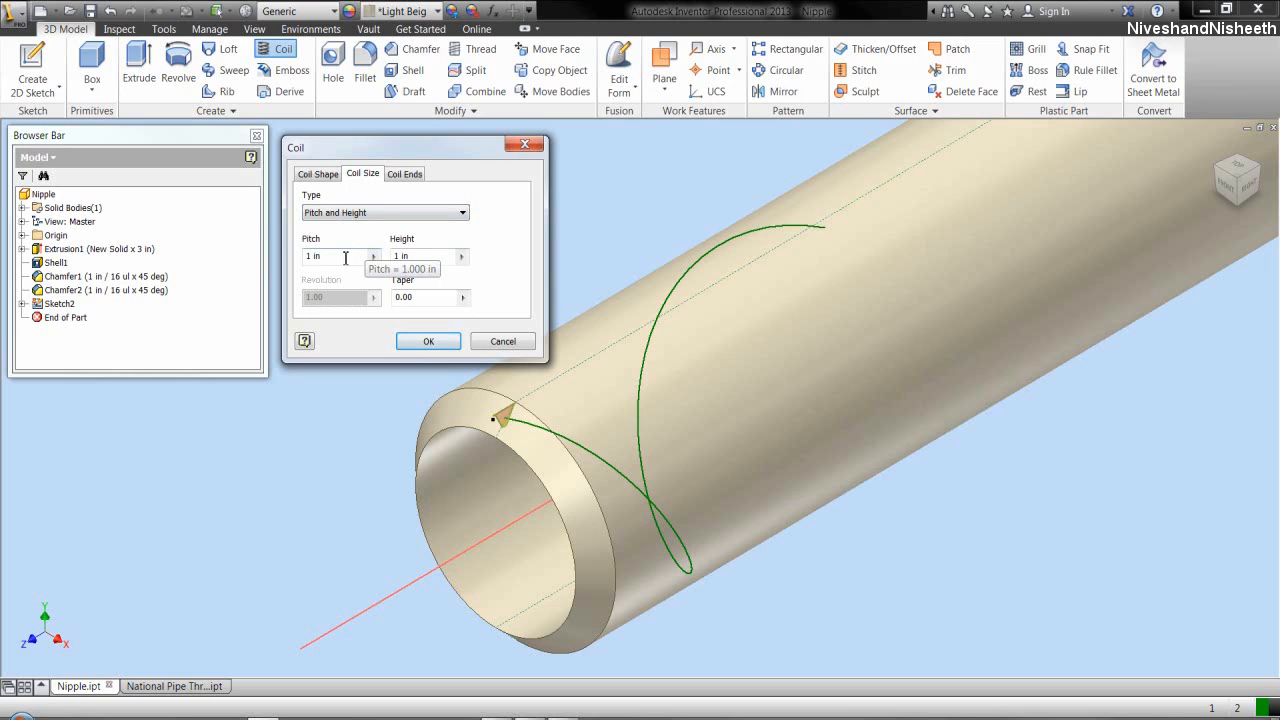
left_click_drag(345, 257, 304, 260)
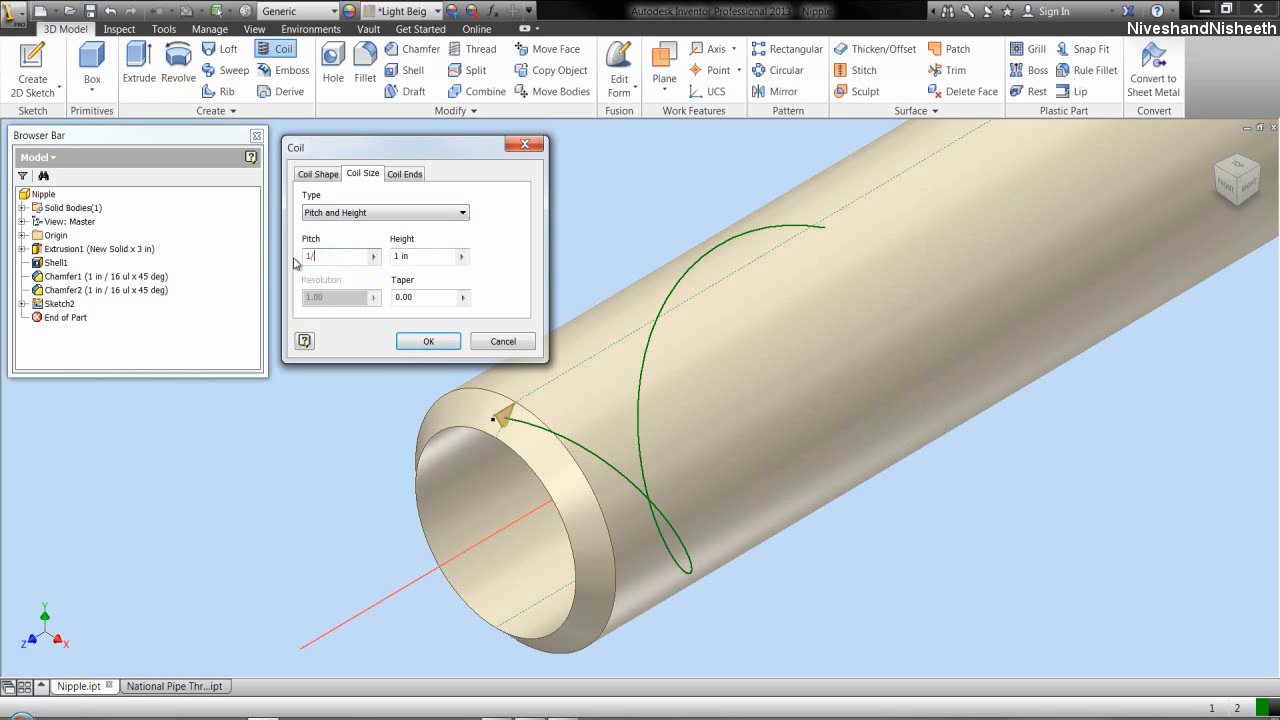
type("1/14")
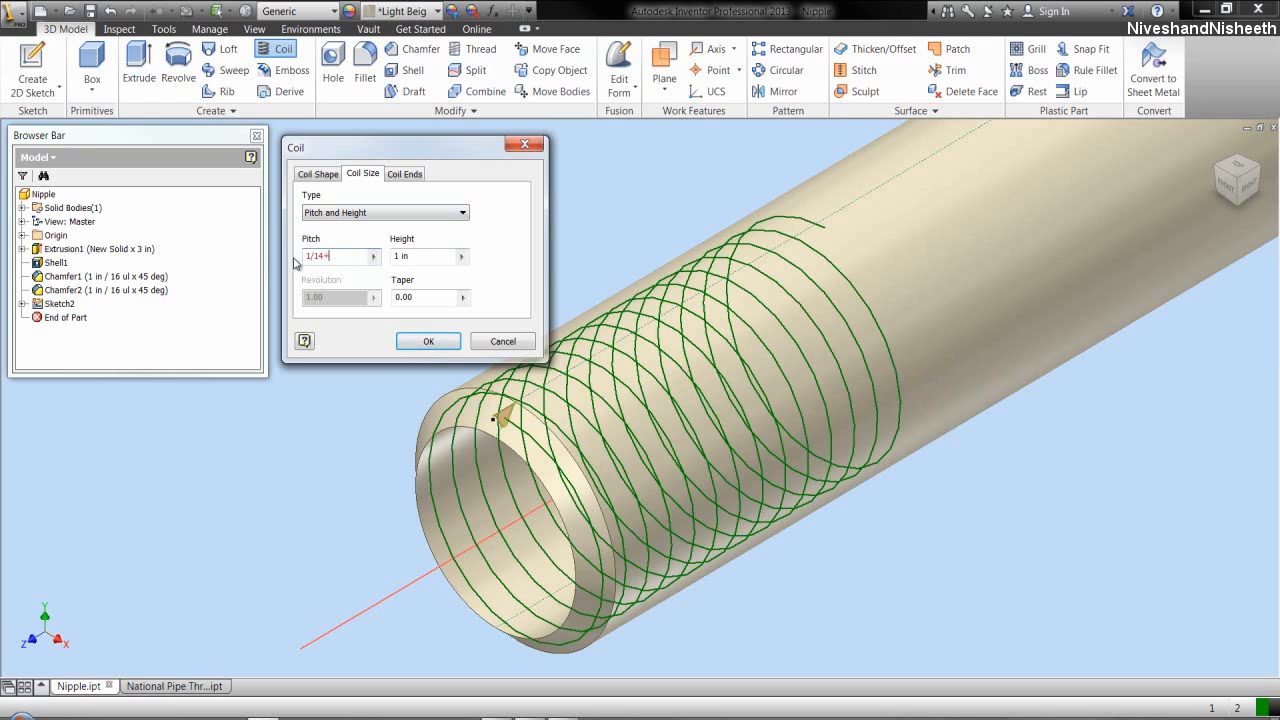
type("+.001")
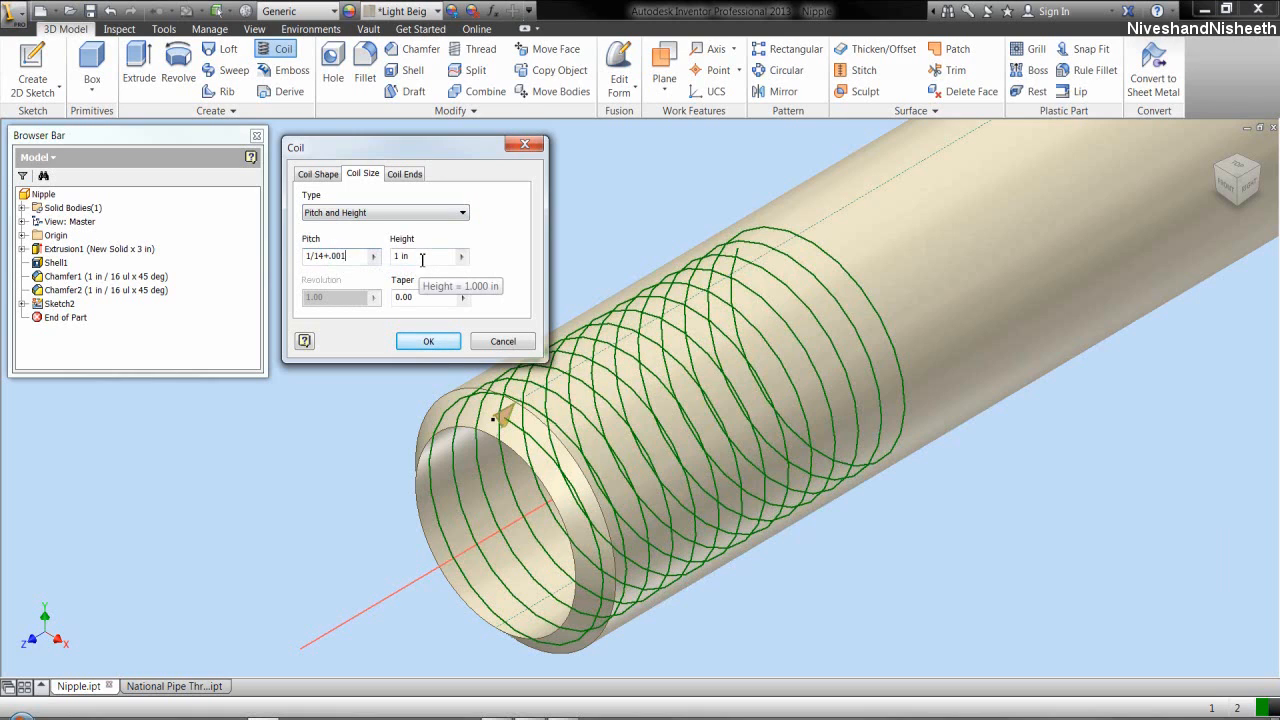
left_click_drag(422, 259, 398, 263)
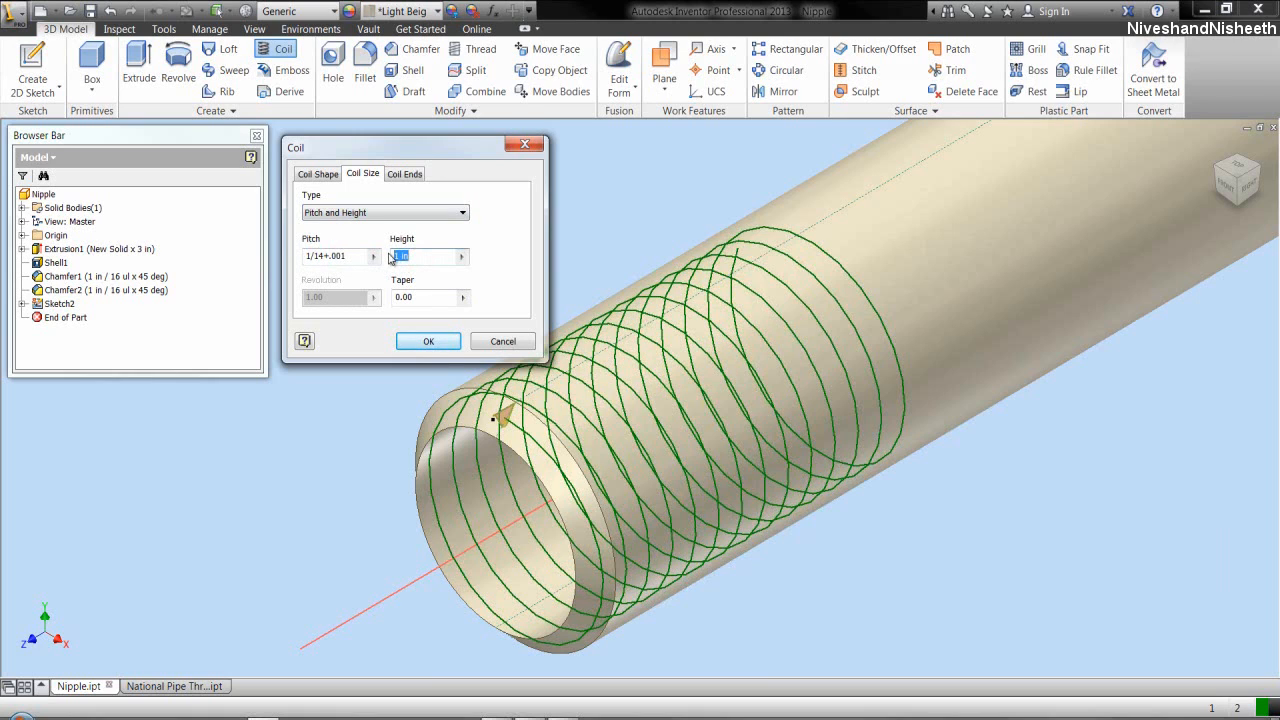
type("3/16")
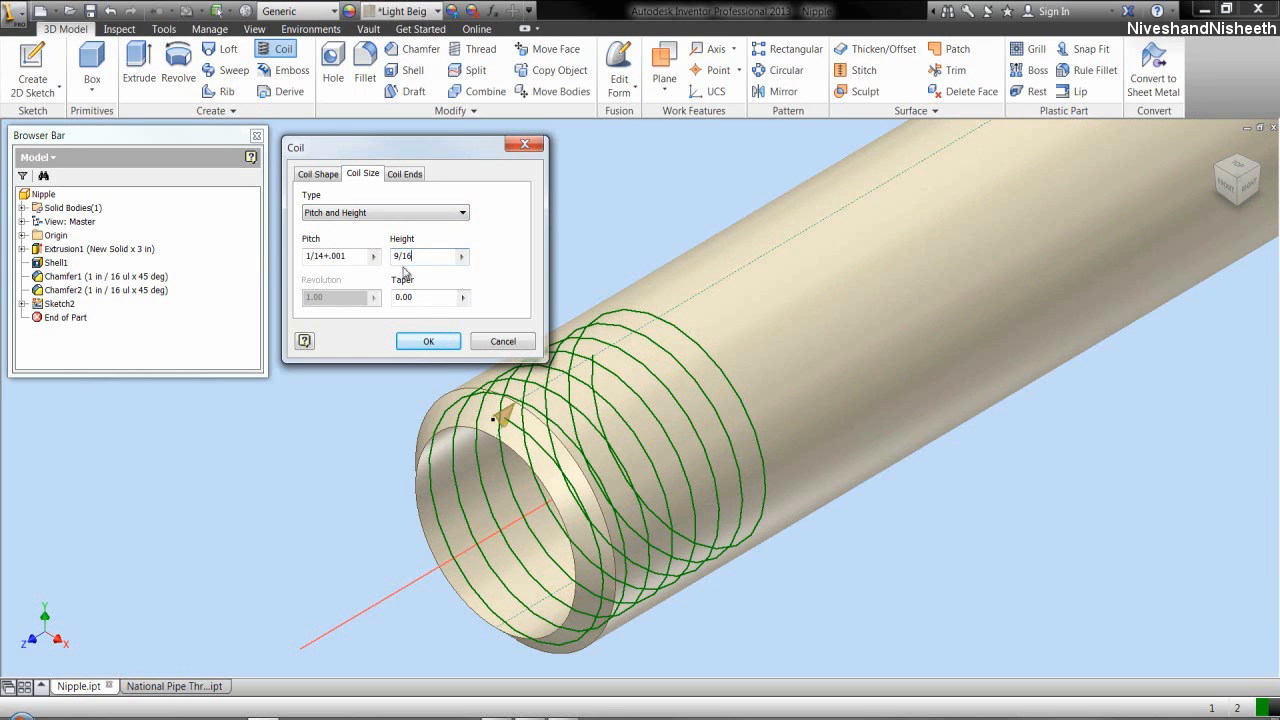
left_click(428, 341)
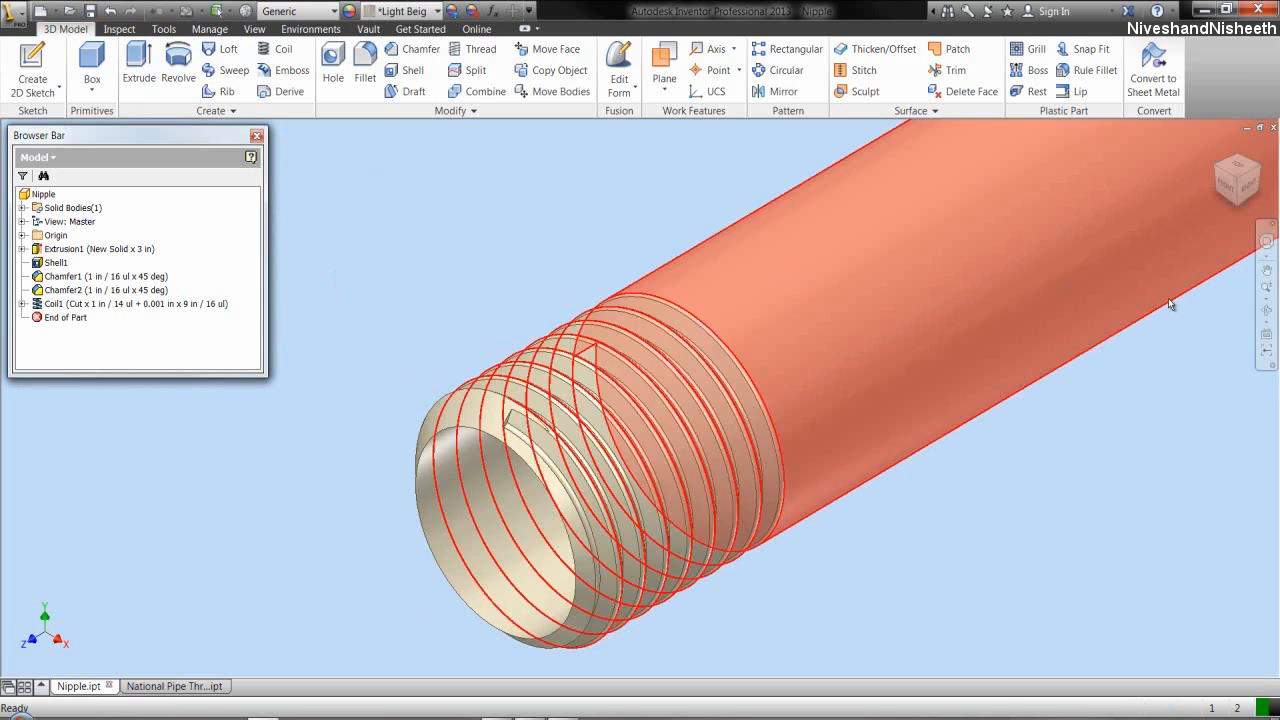
- Mirror the coil thread cut about the origin's XY Plane onto the pipe's other end
left_click(1266, 296)
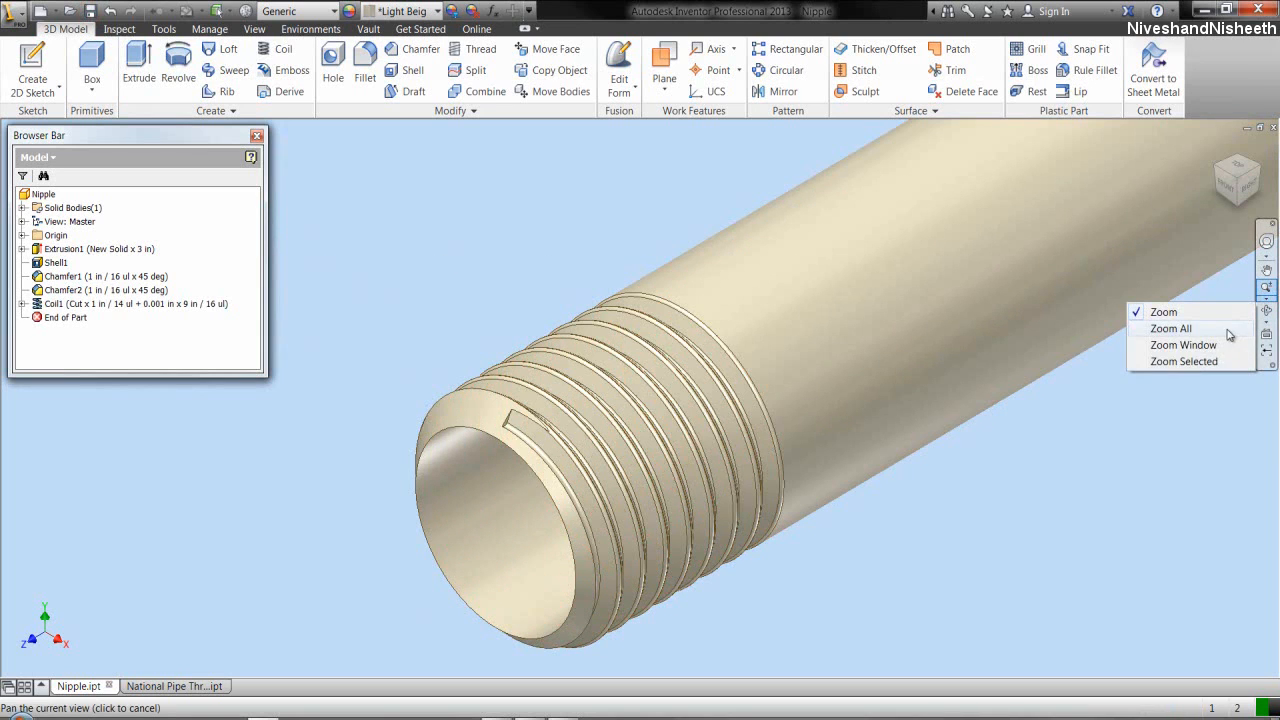
left_click(1171, 328)
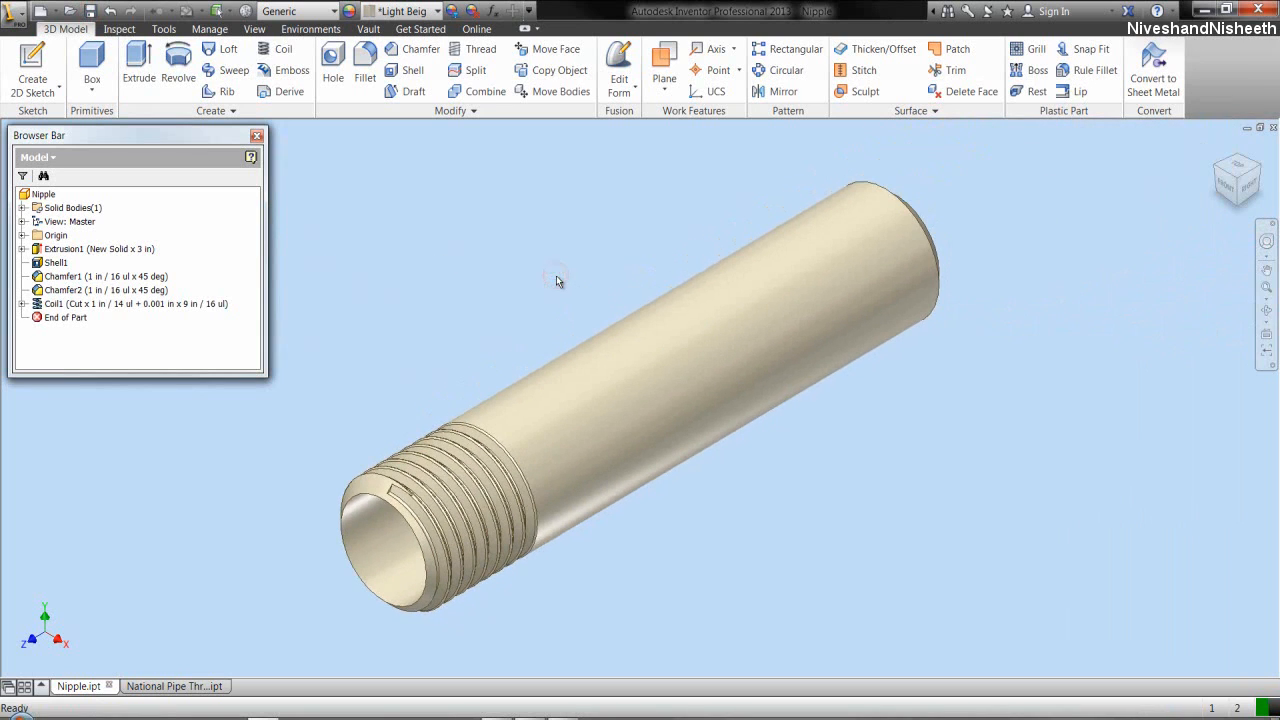
left_click(781, 92)
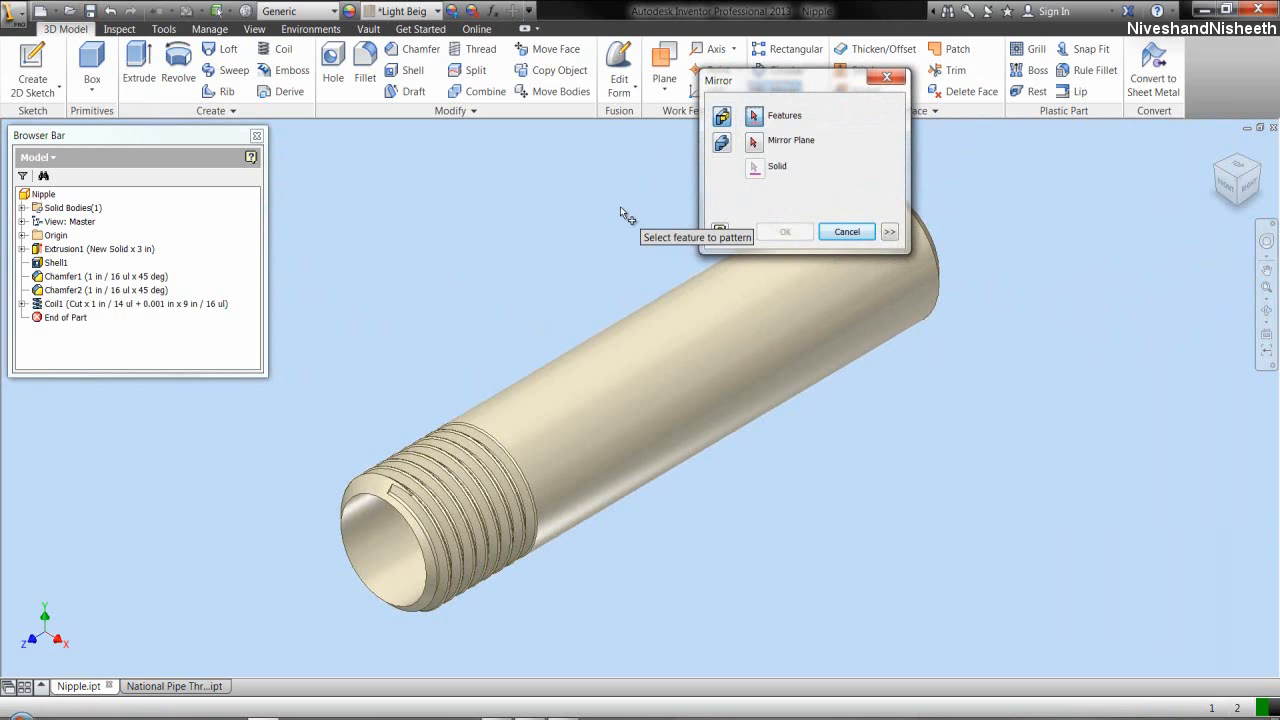
left_click_drag(747, 83, 435, 163)
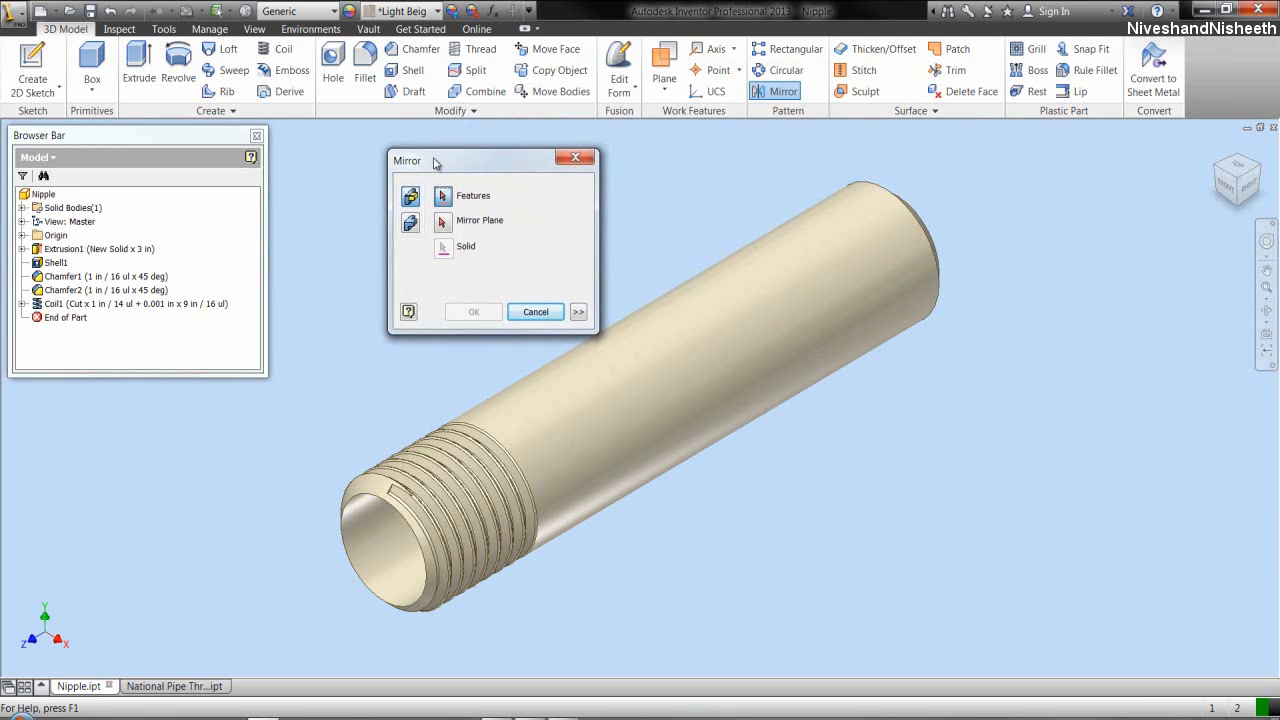
left_click(148, 305)
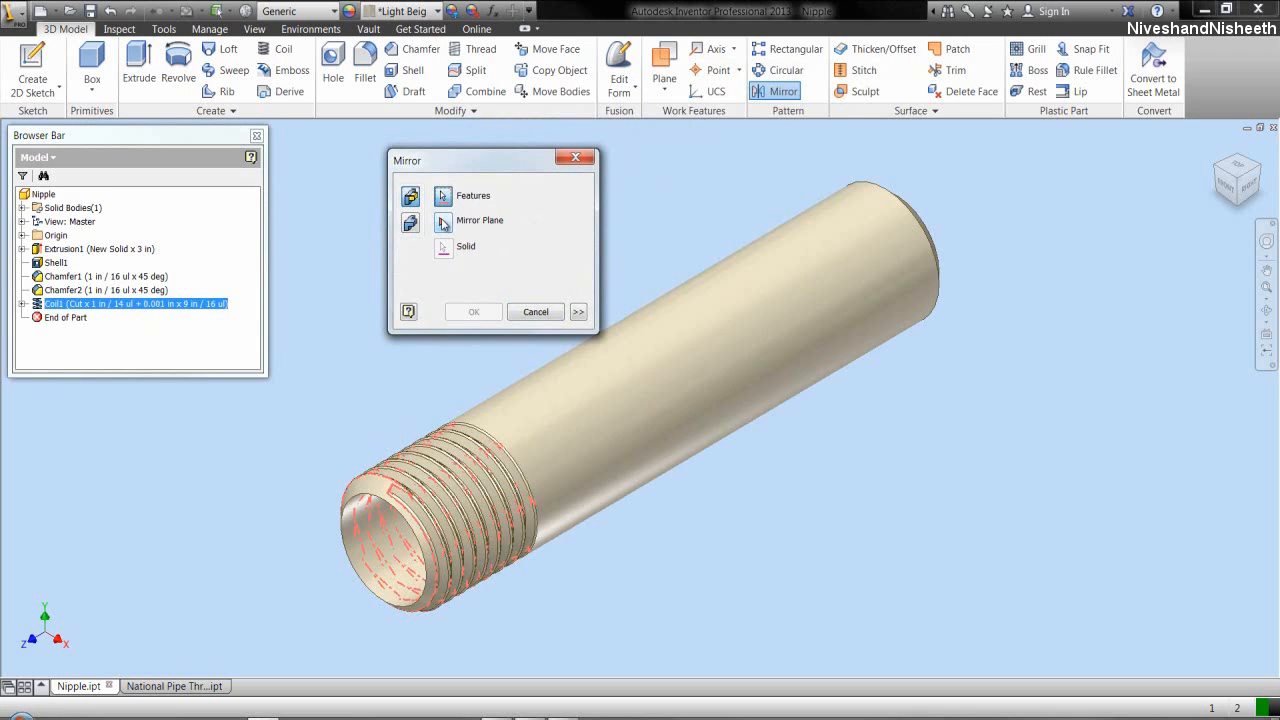
left_click(443, 222)
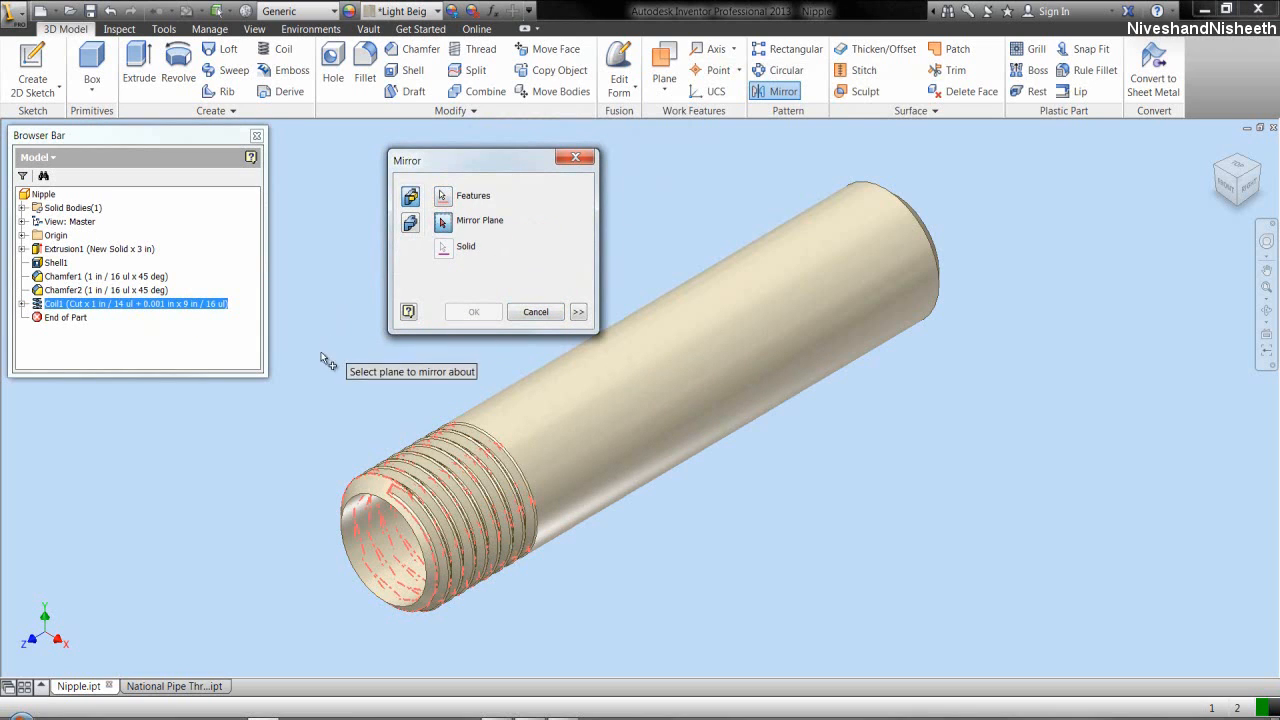
left_click(22, 235)
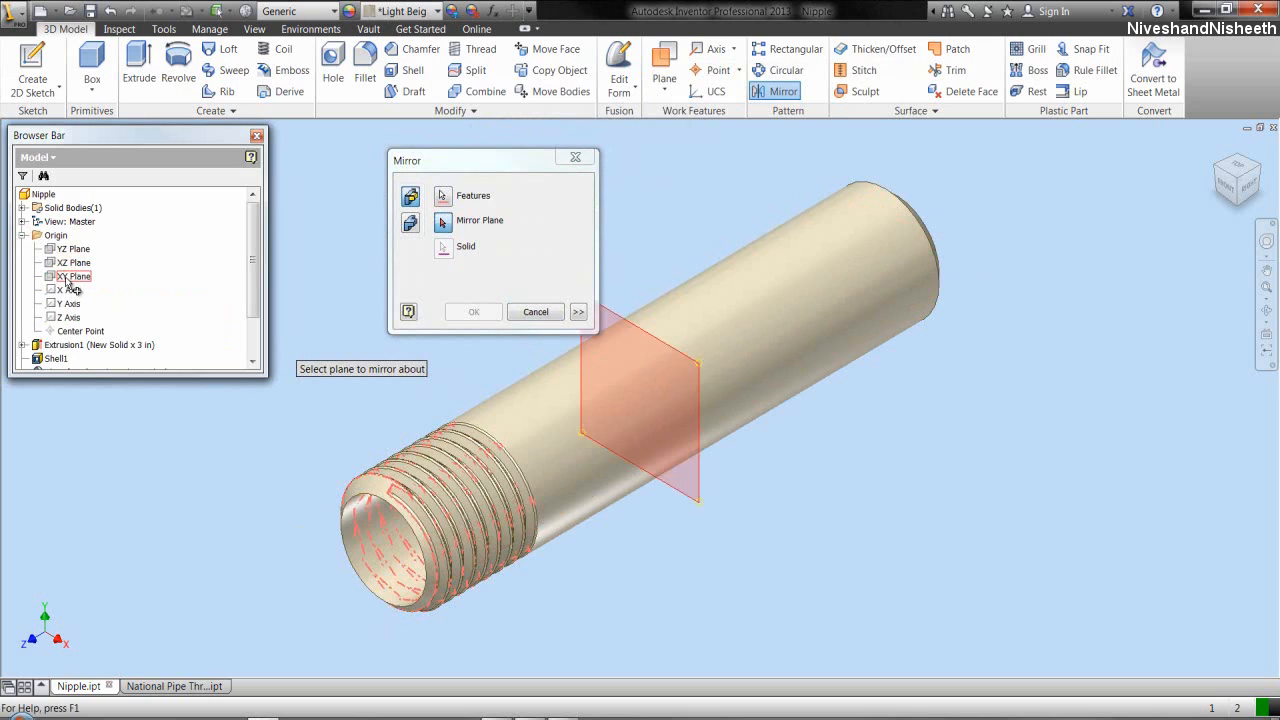
left_click(67, 279)
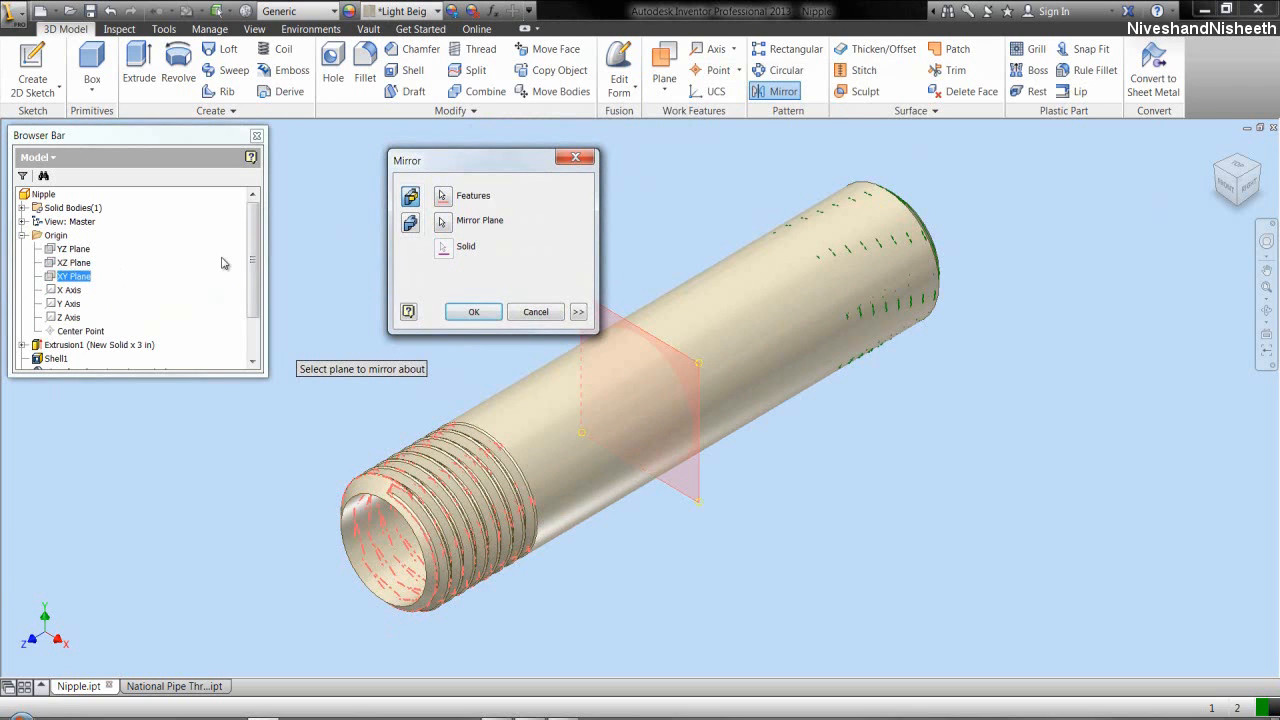
left_click(466, 312)
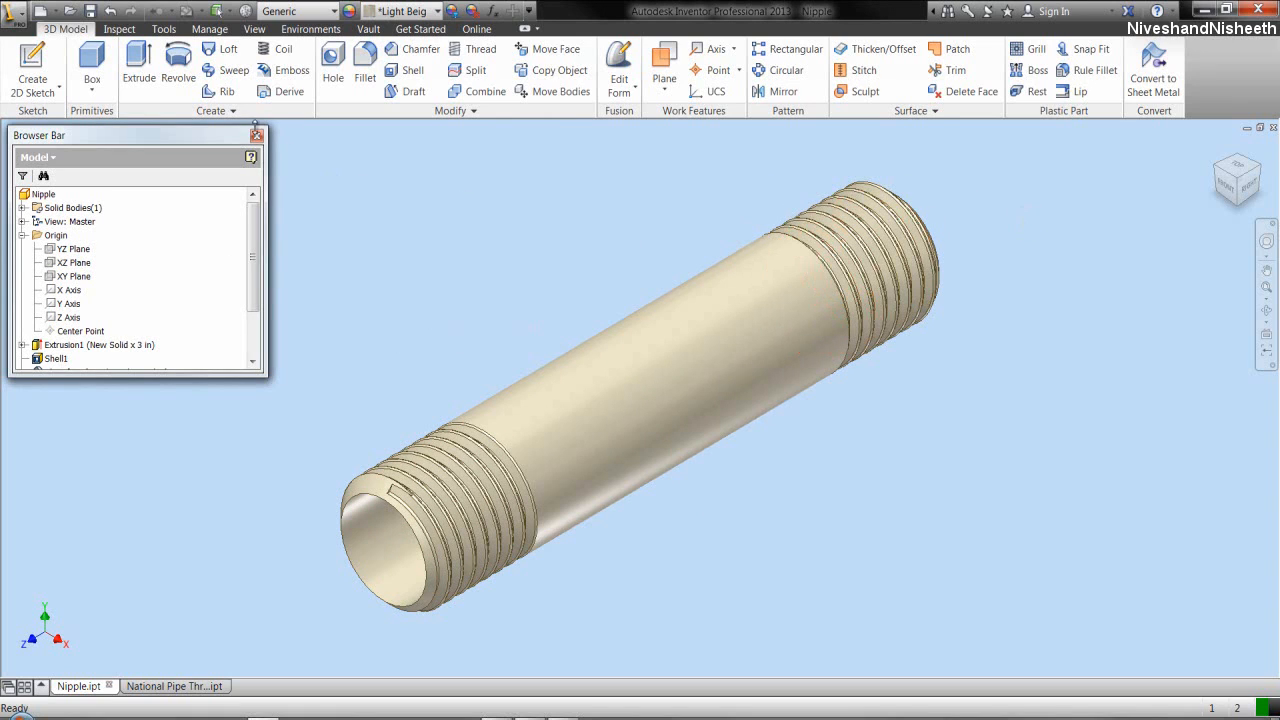
- Create a half-section Cross Section Analysis through the origin's YZ Plane and examine the cut threads from the right side
left_click(119, 29)
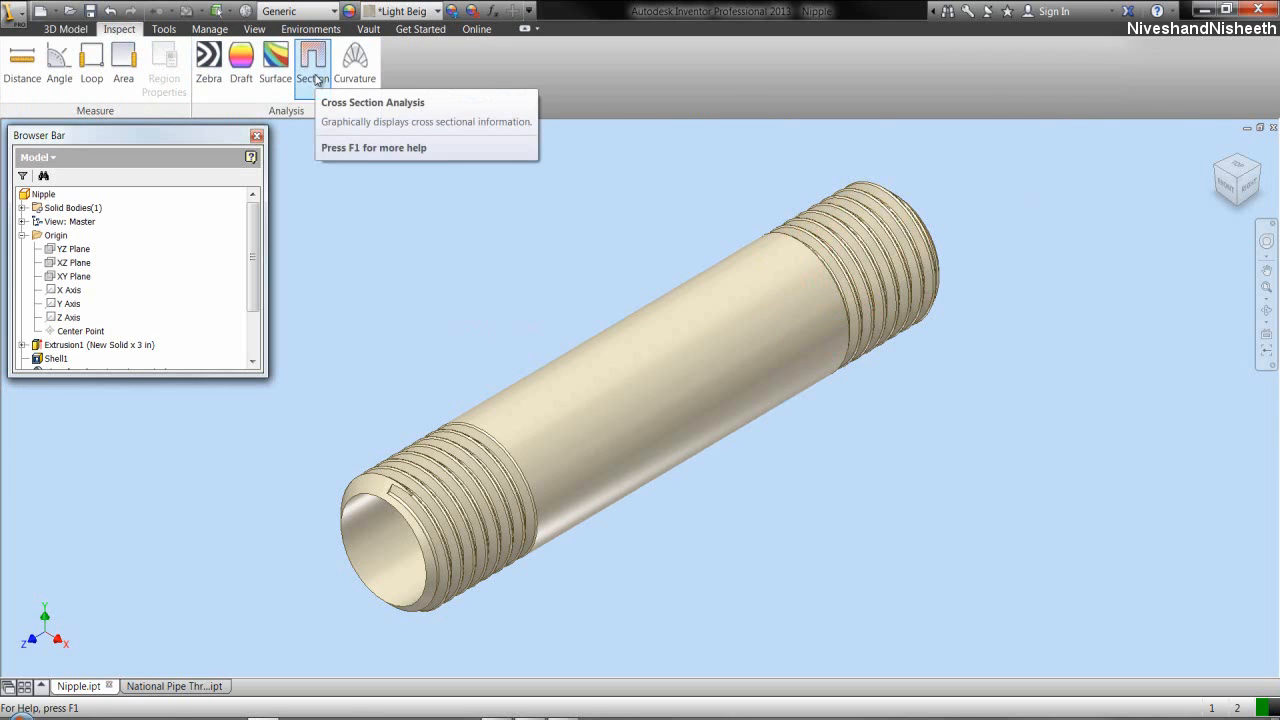
left_click(314, 70)
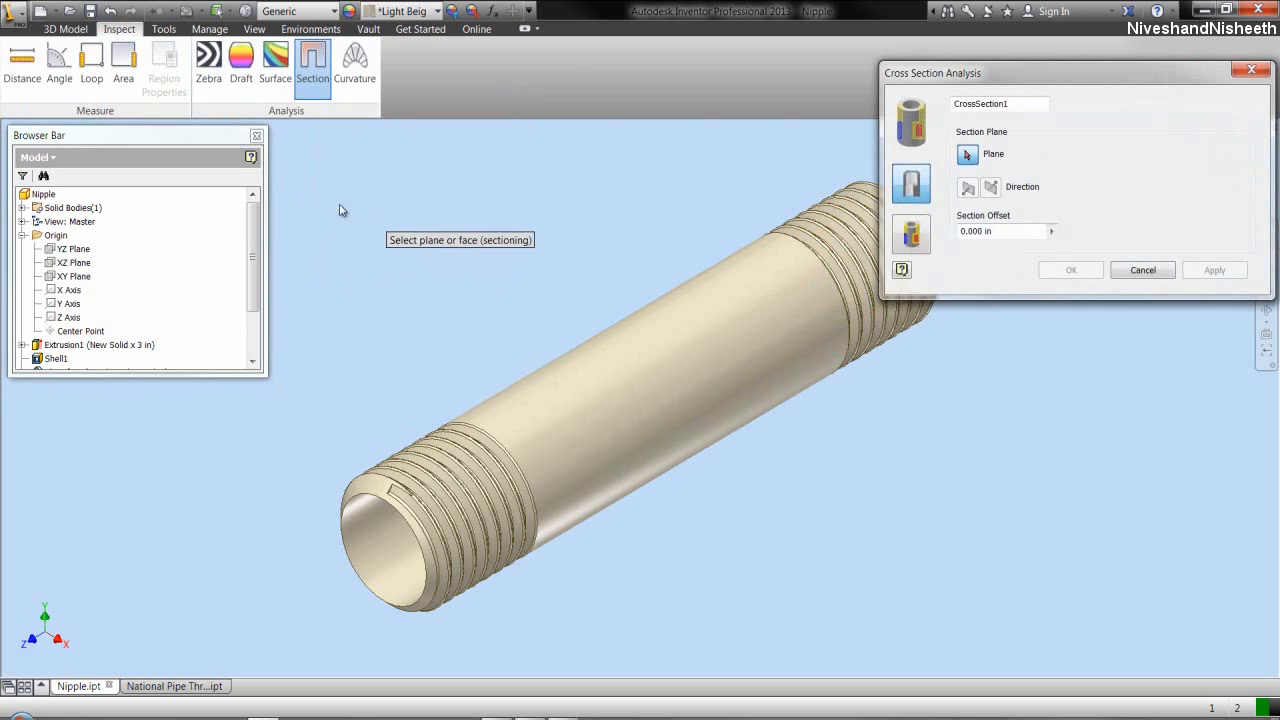
left_click(81, 250)
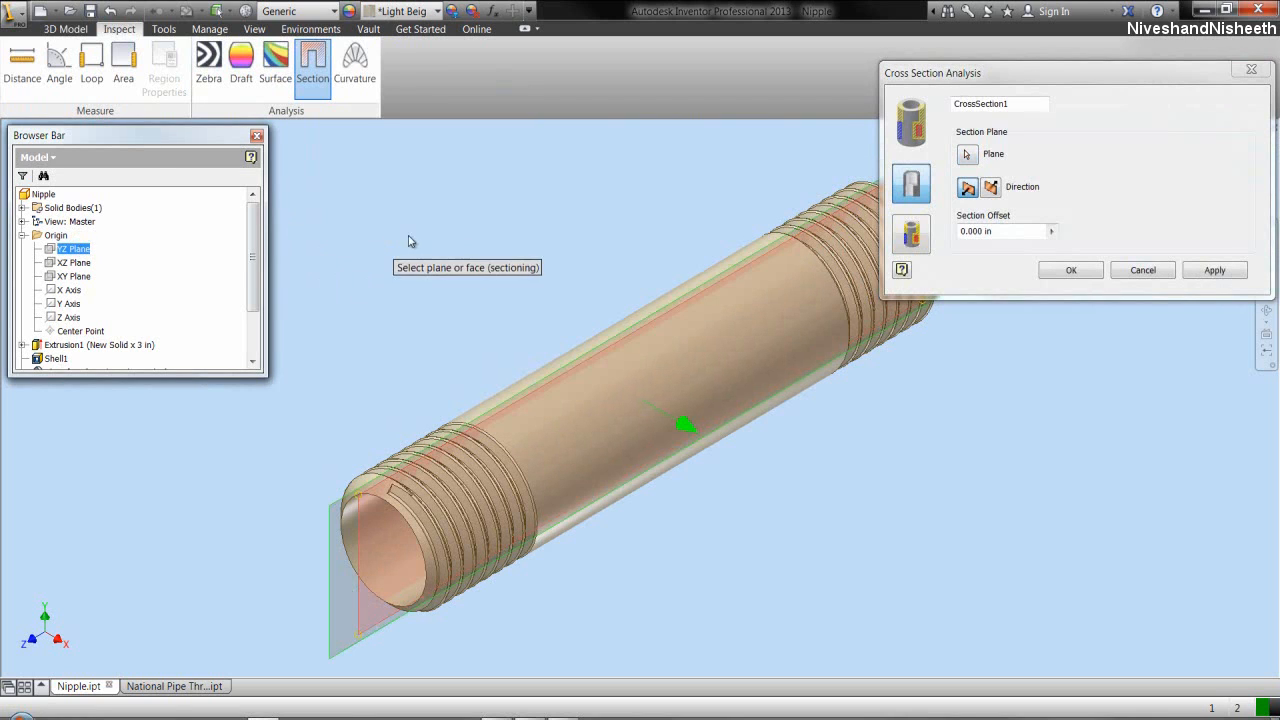
left_click(1066, 269)
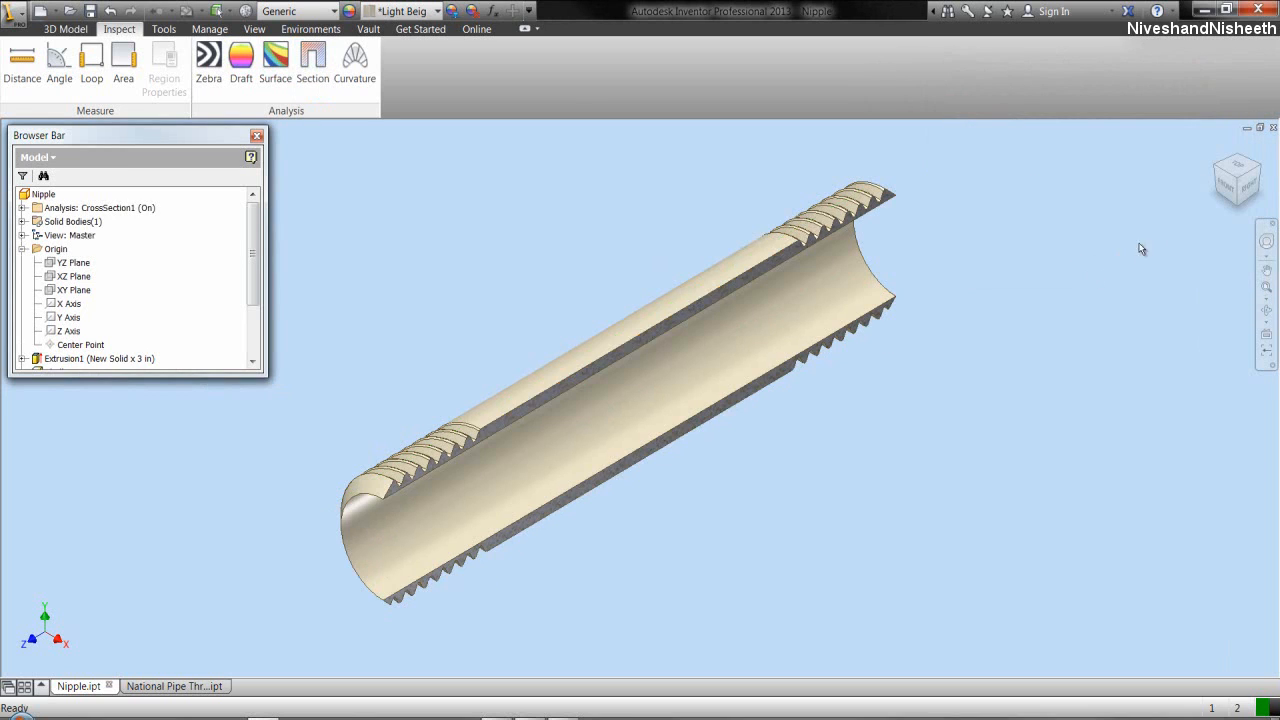
left_click(1250, 193)
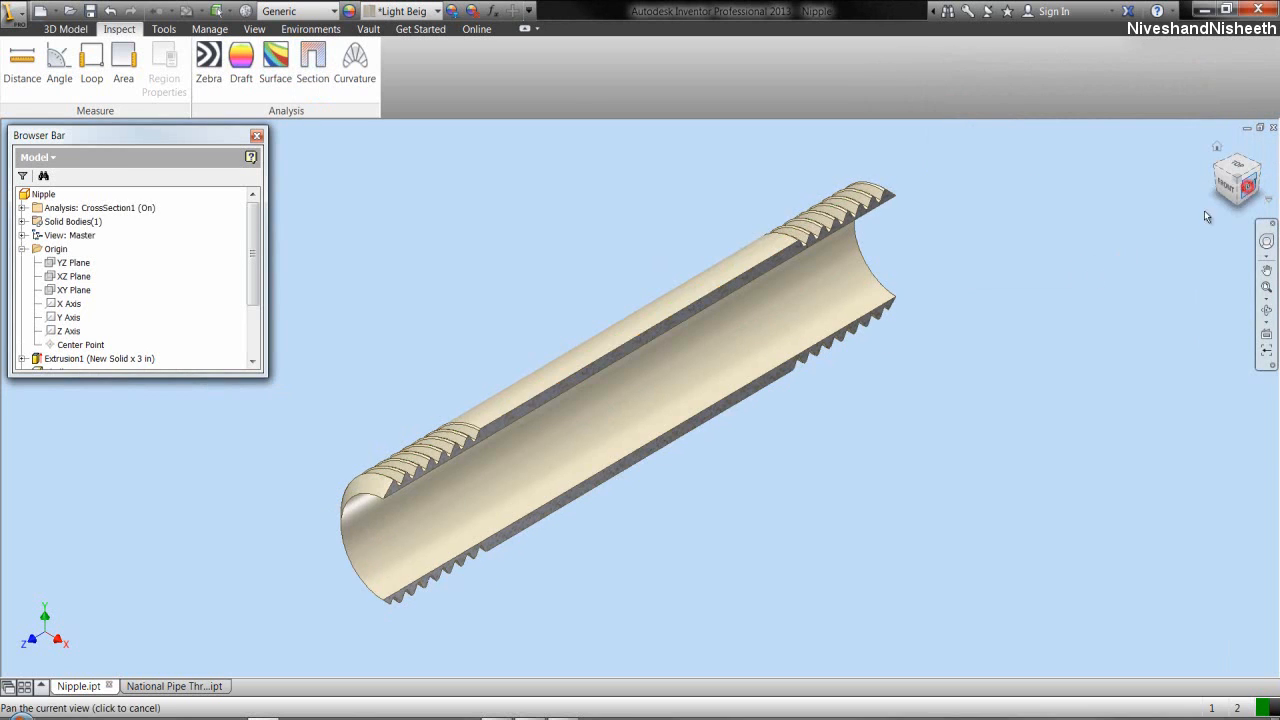
scroll(372, 383, "up", 3)
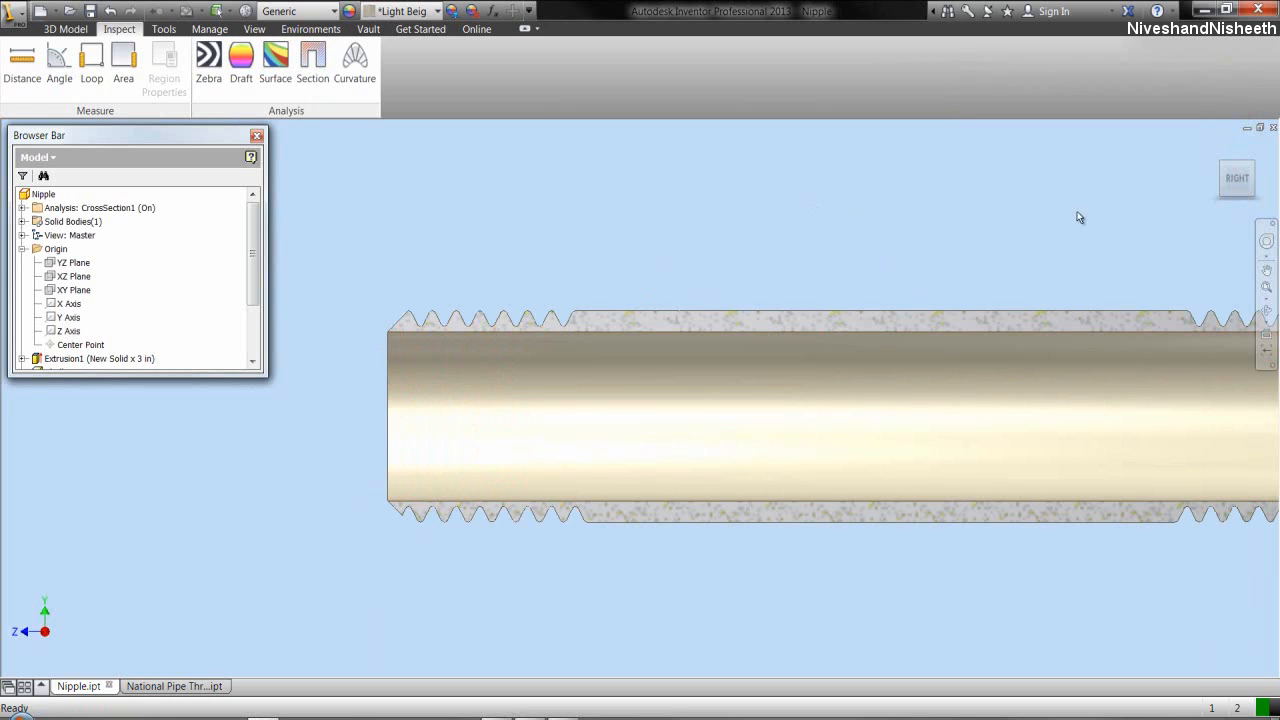
left_click(1217, 148)
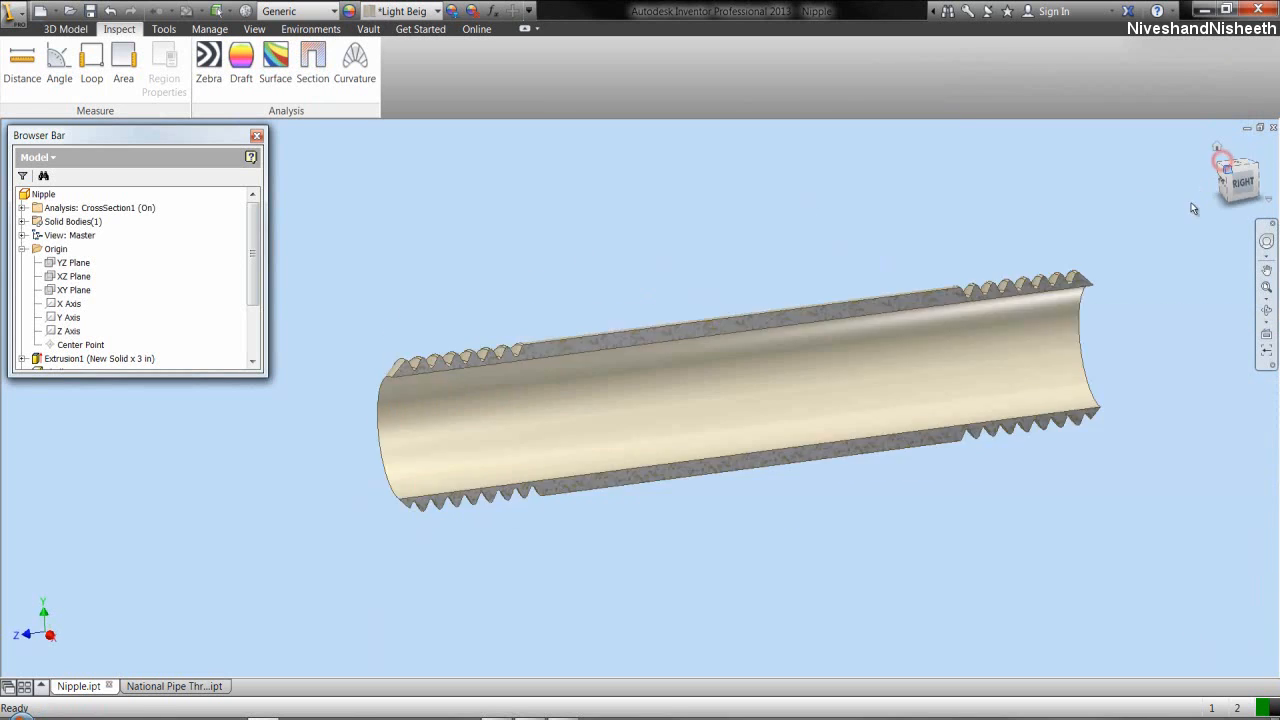
left_click(1265, 288)
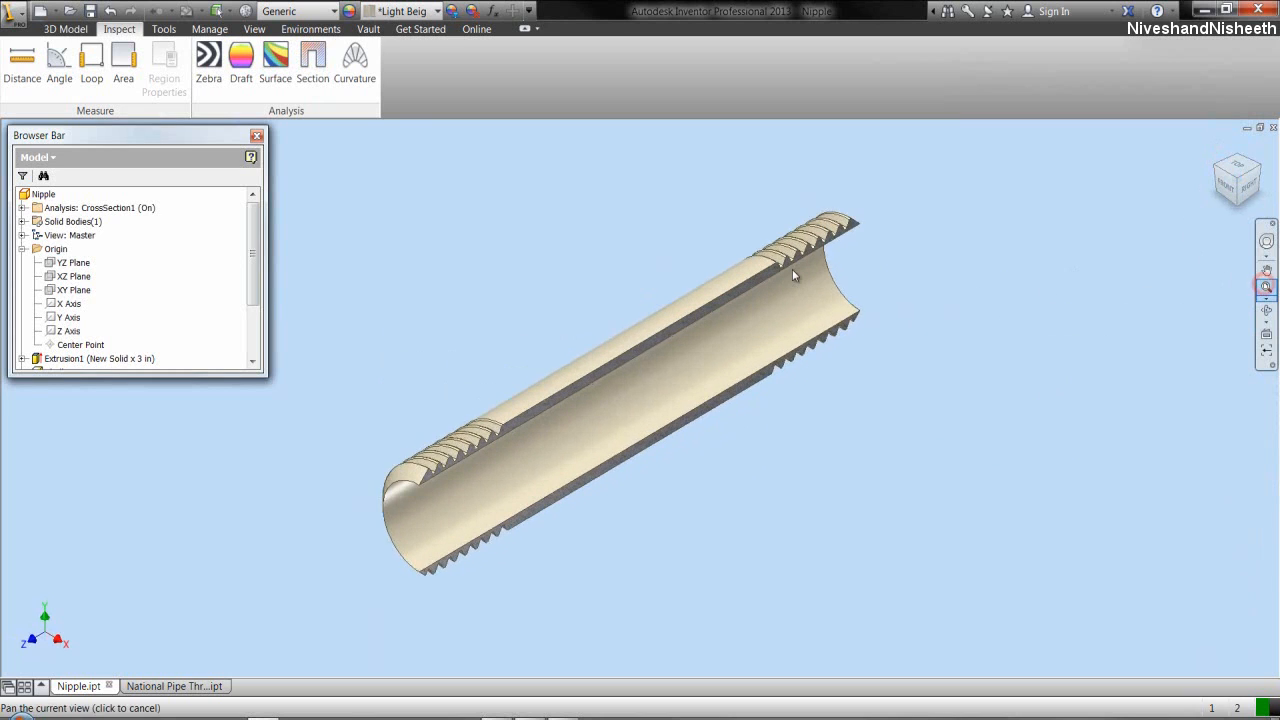
- Collapse the whole model tree and turn off the visibility of the cross section analysis
left_click(65, 28)
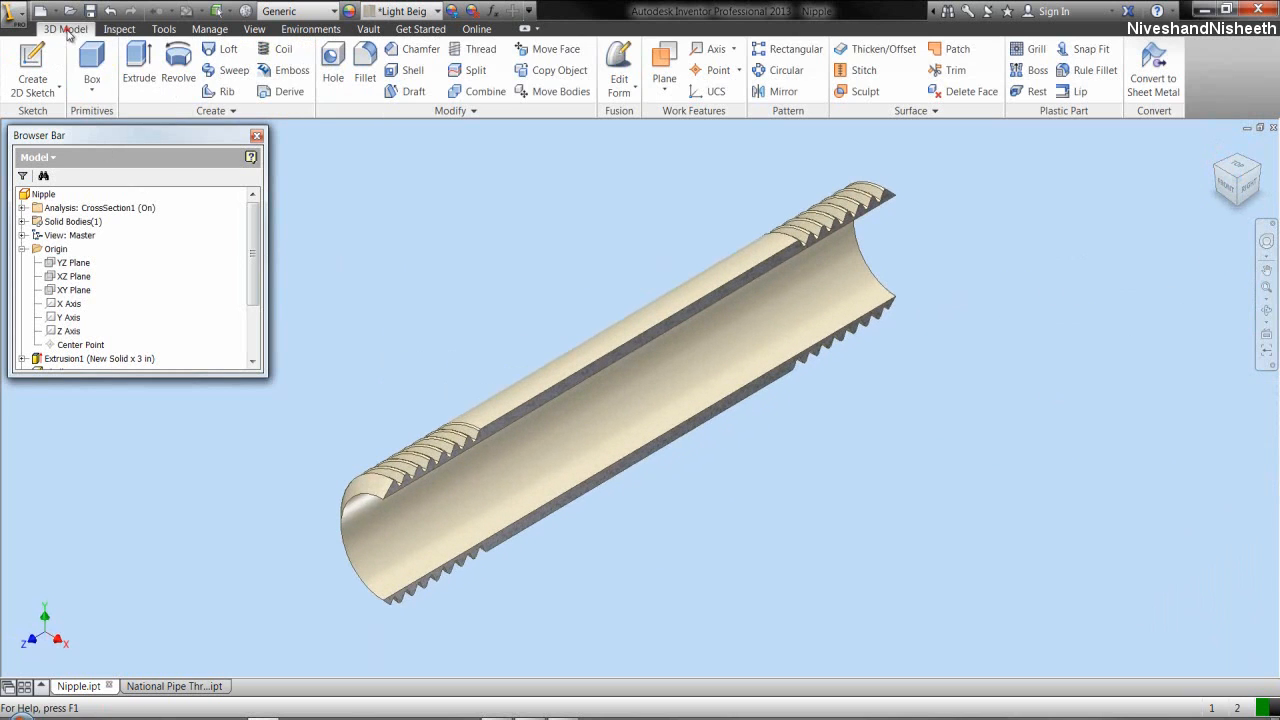
right_click(184, 268)
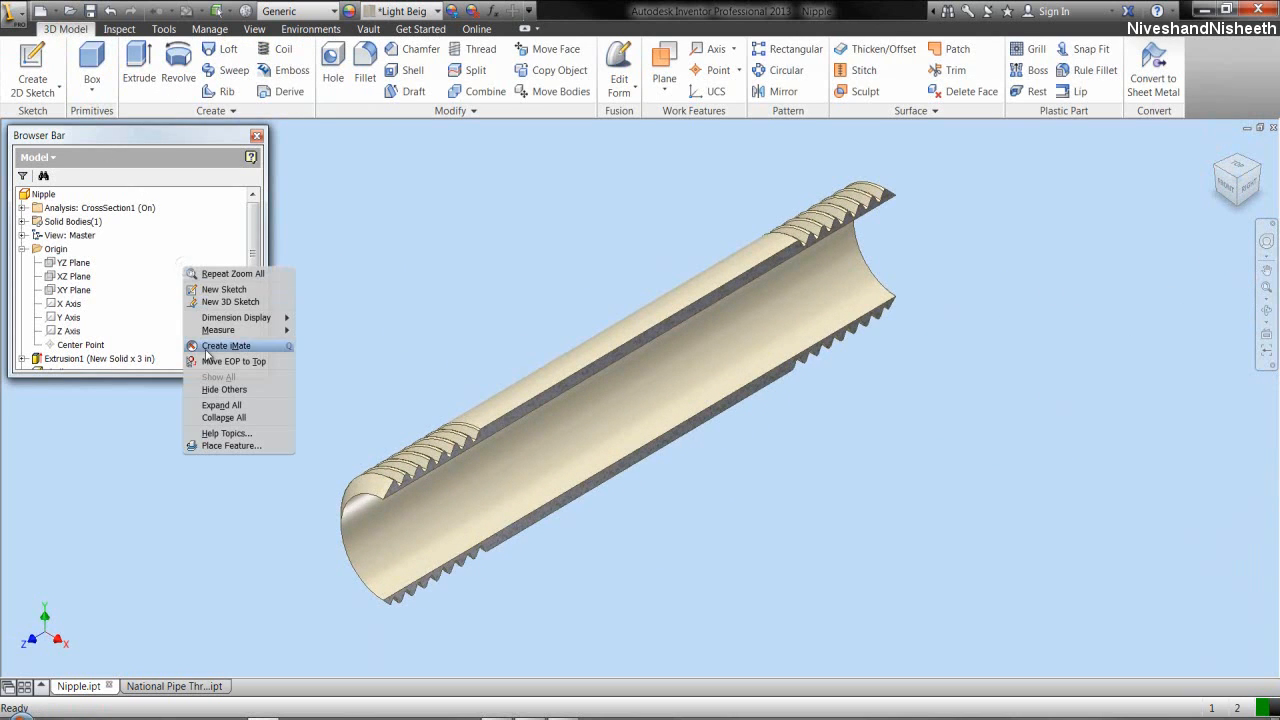
left_click(225, 417)
right_click(97, 210)
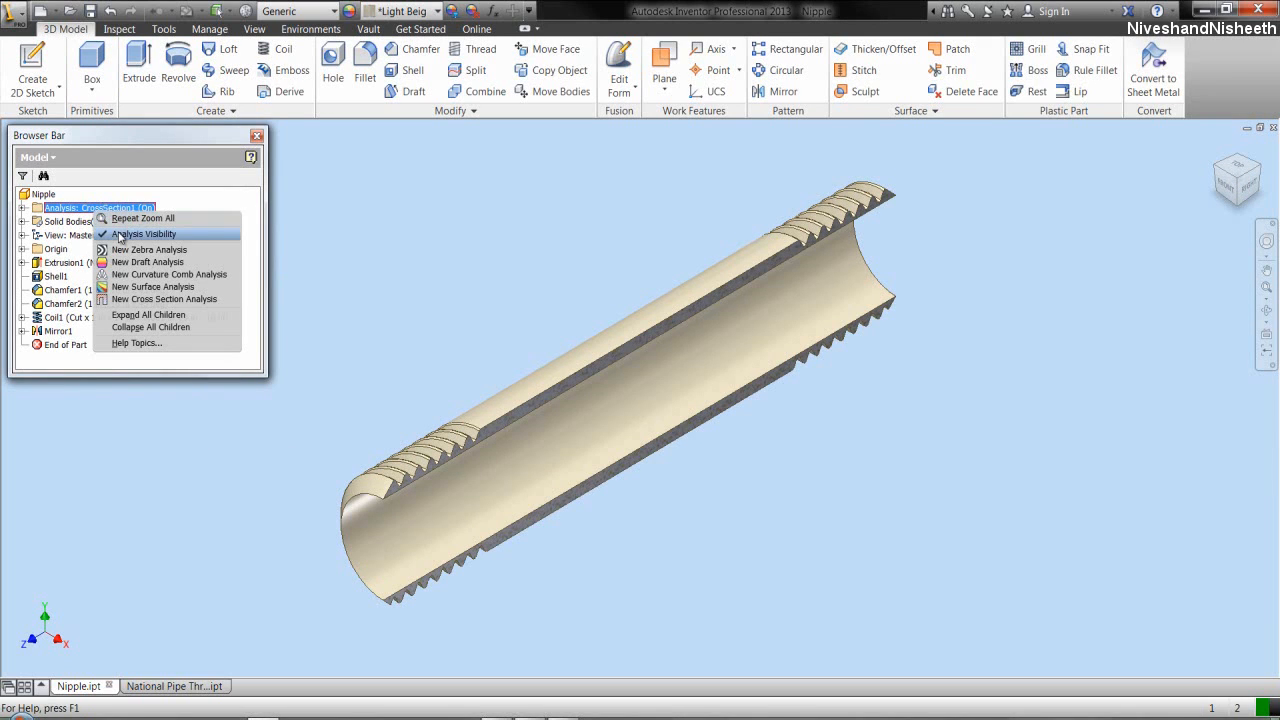
left_click(120, 235)
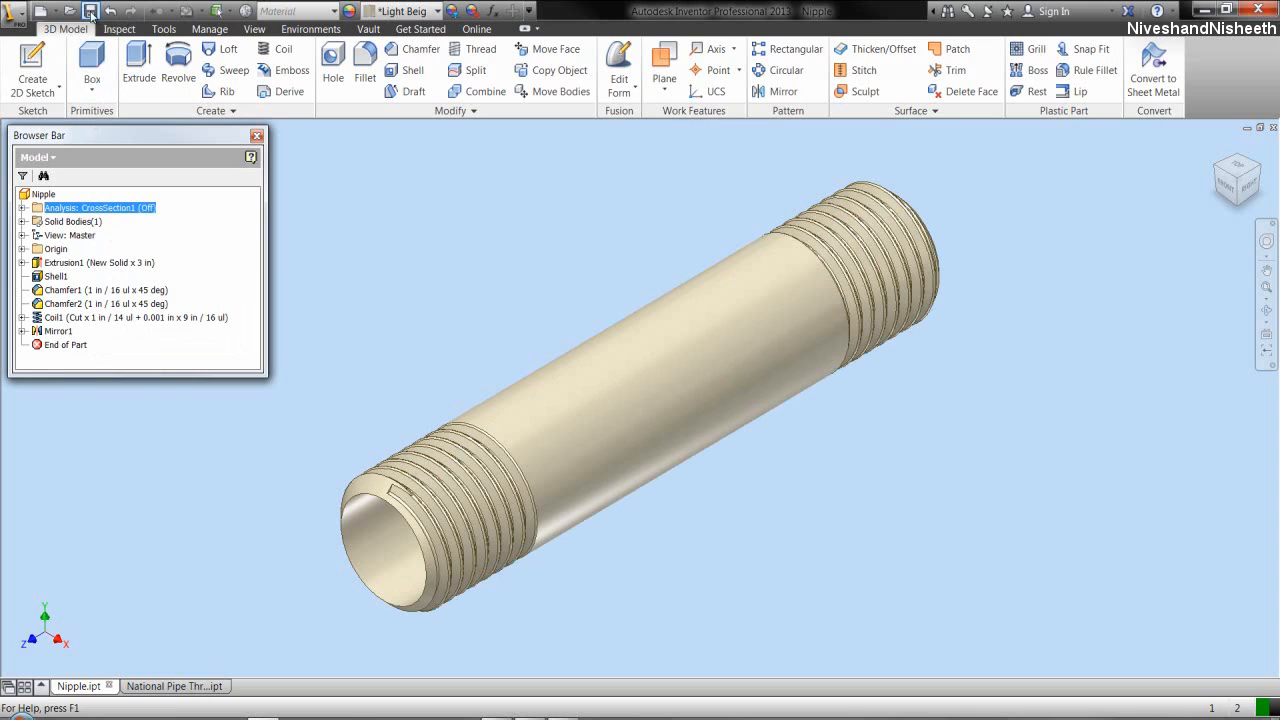
left_click(454, 264)
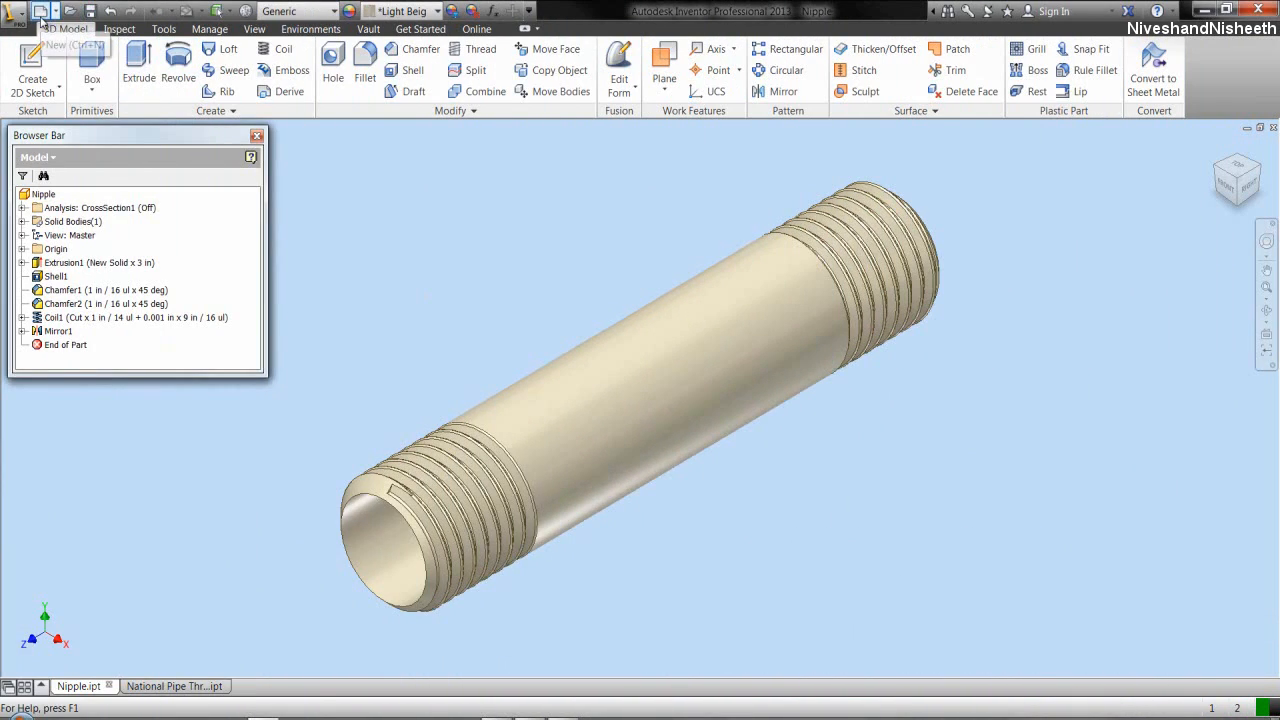
- Create a new part from the English Standard (in).ipt template and start a 2D sketch on its XY Plane
left_click(40, 12)
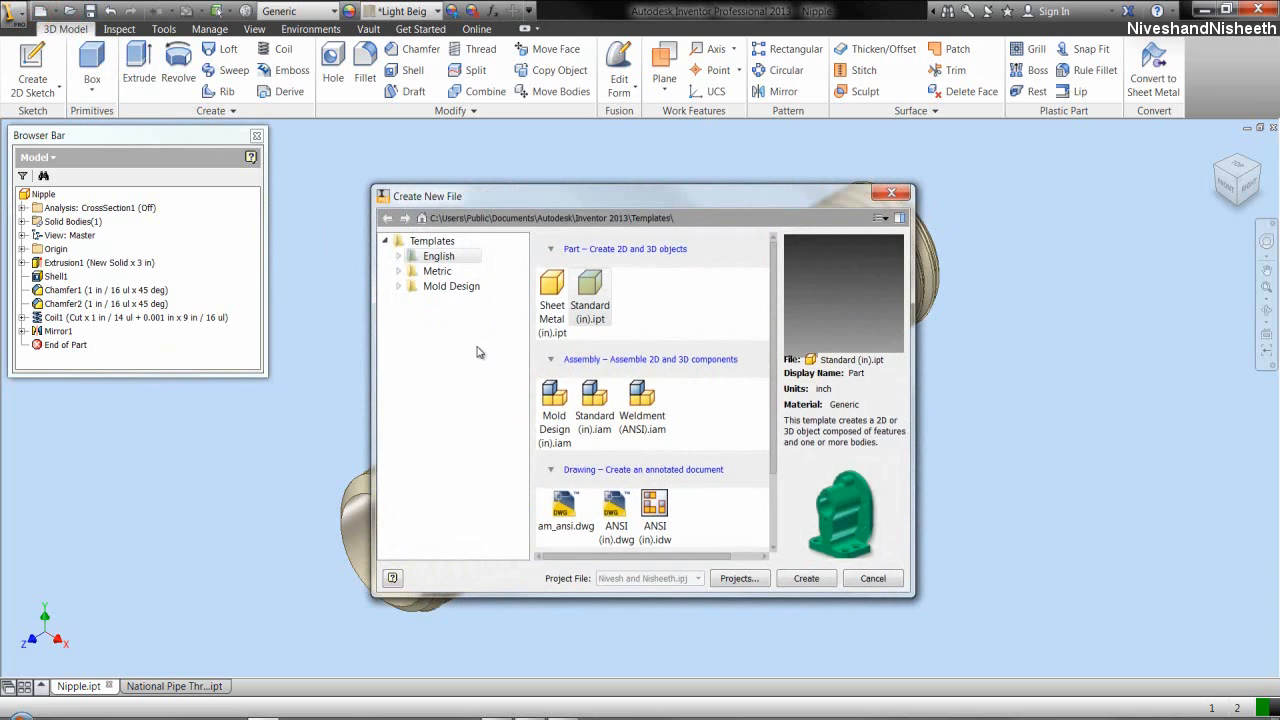
double_click(595, 295)
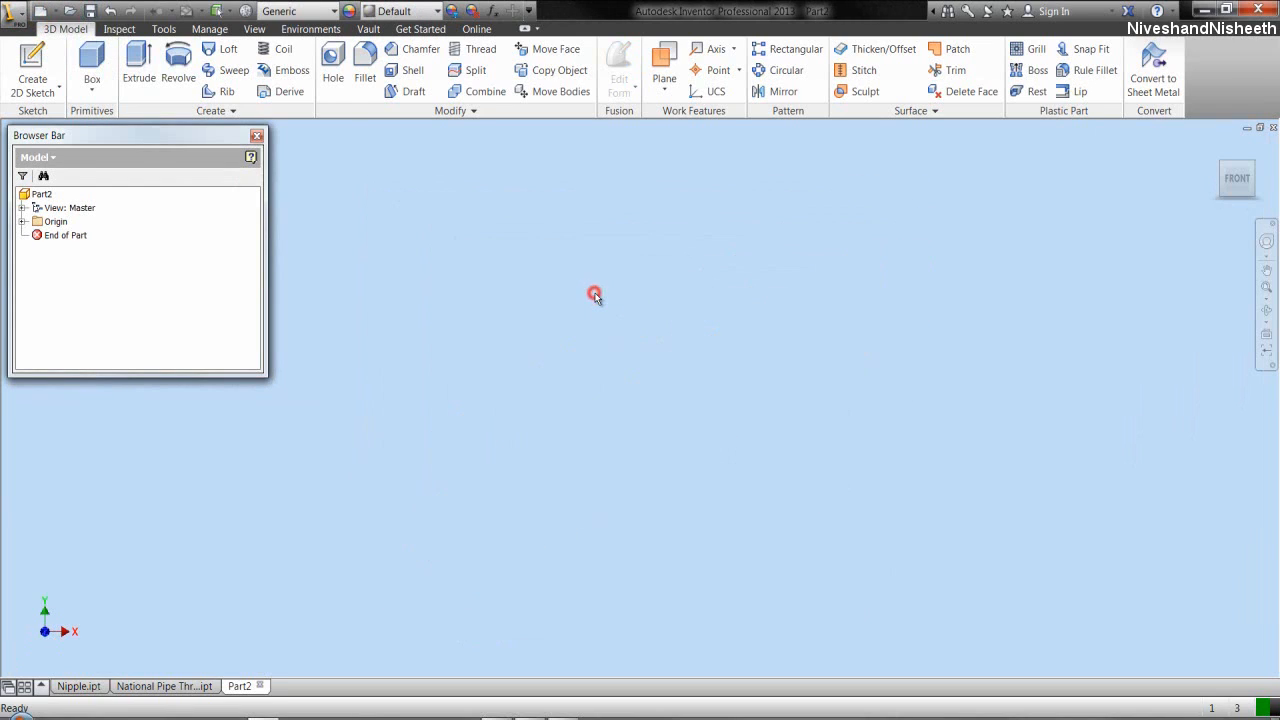
left_click(30, 57)
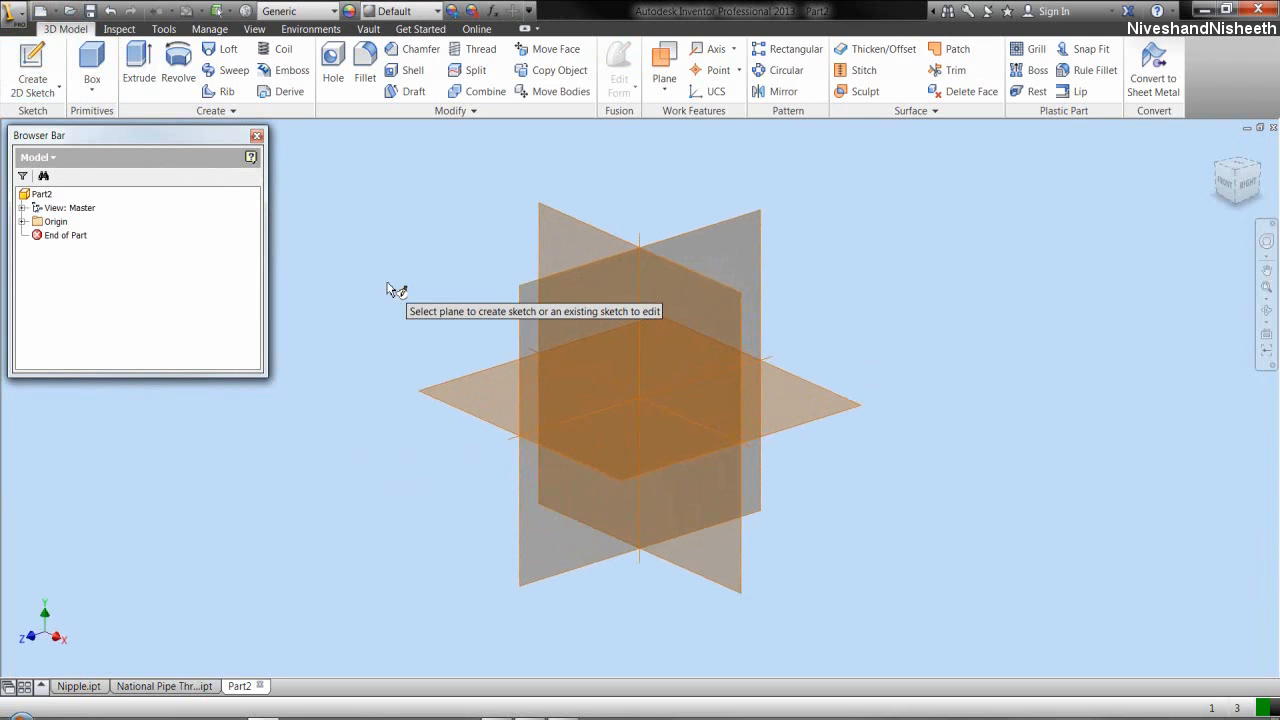
left_click(540, 228)
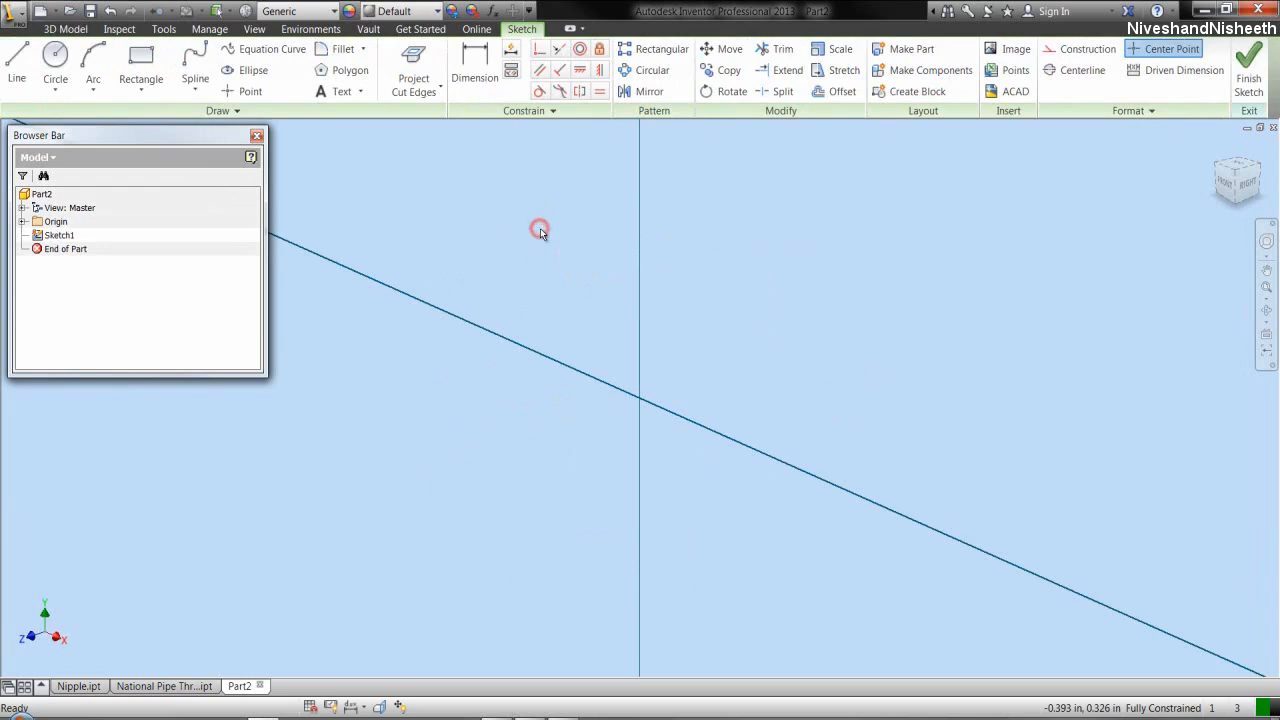
- Switch to Nipple.ipt and start a new 2D sketch on the origin's YZ Plane
left_click(1224, 185)
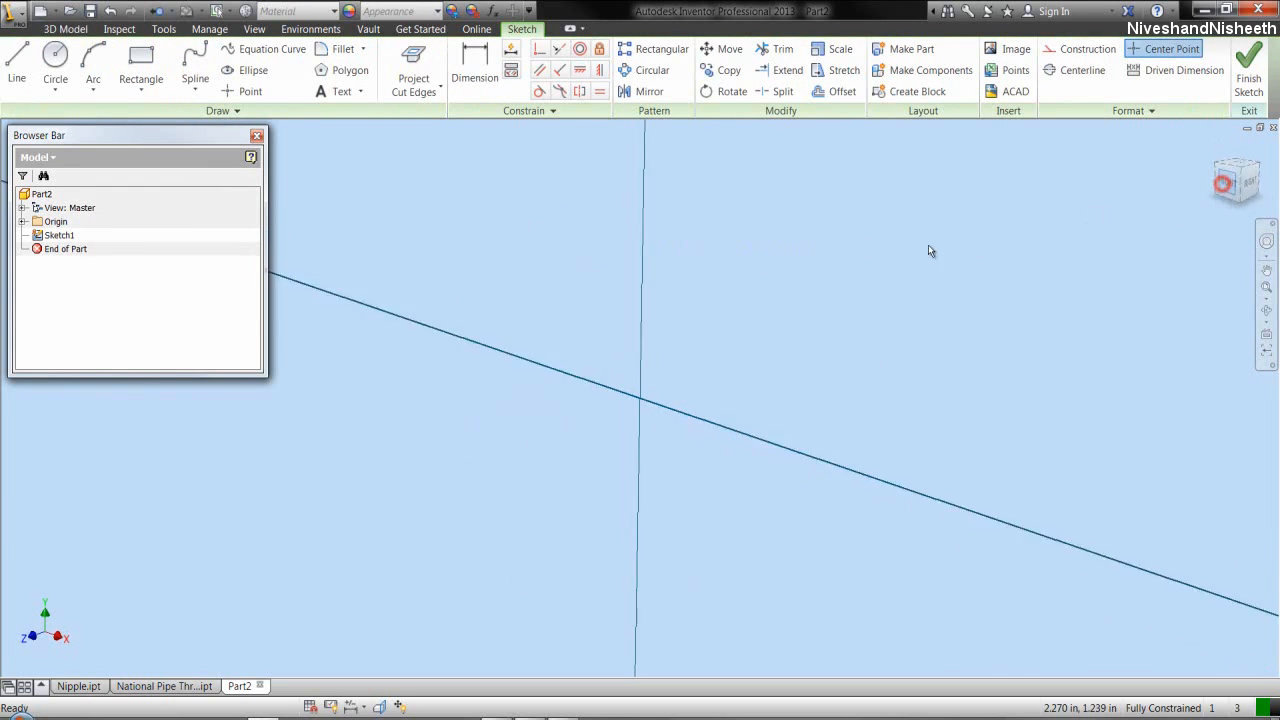
left_click(716, 344)
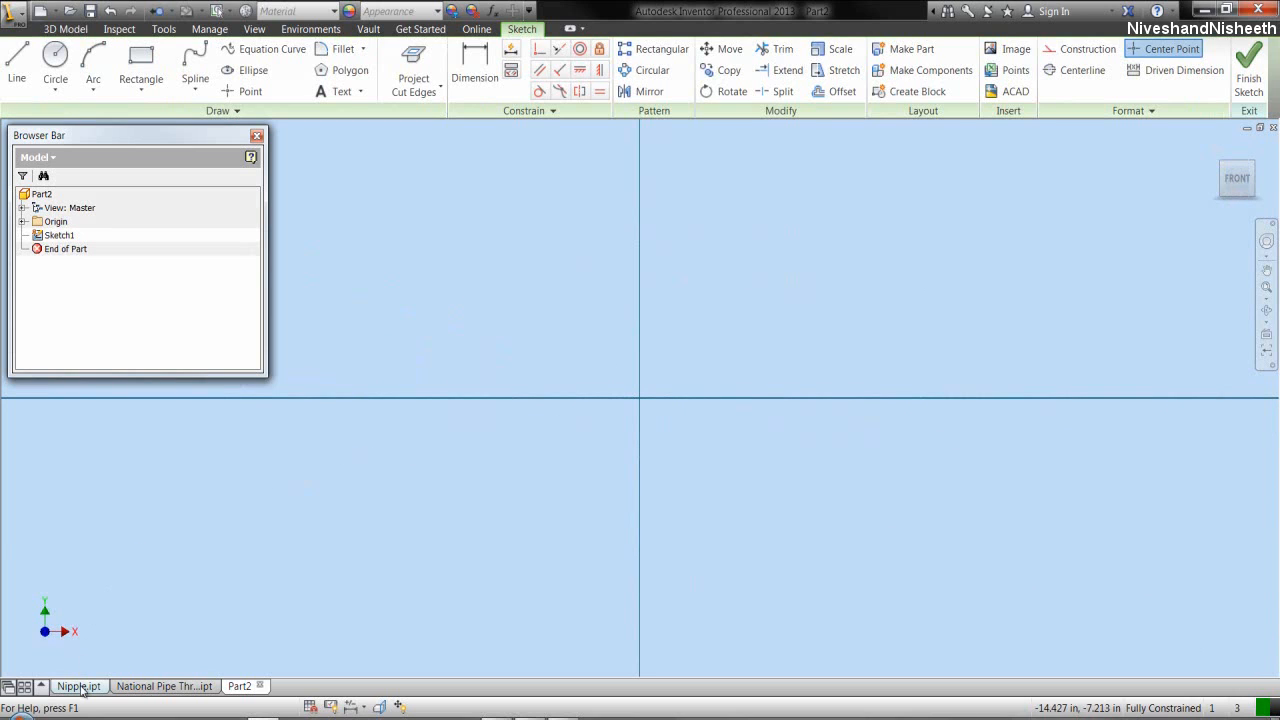
mouse_move(83, 688)
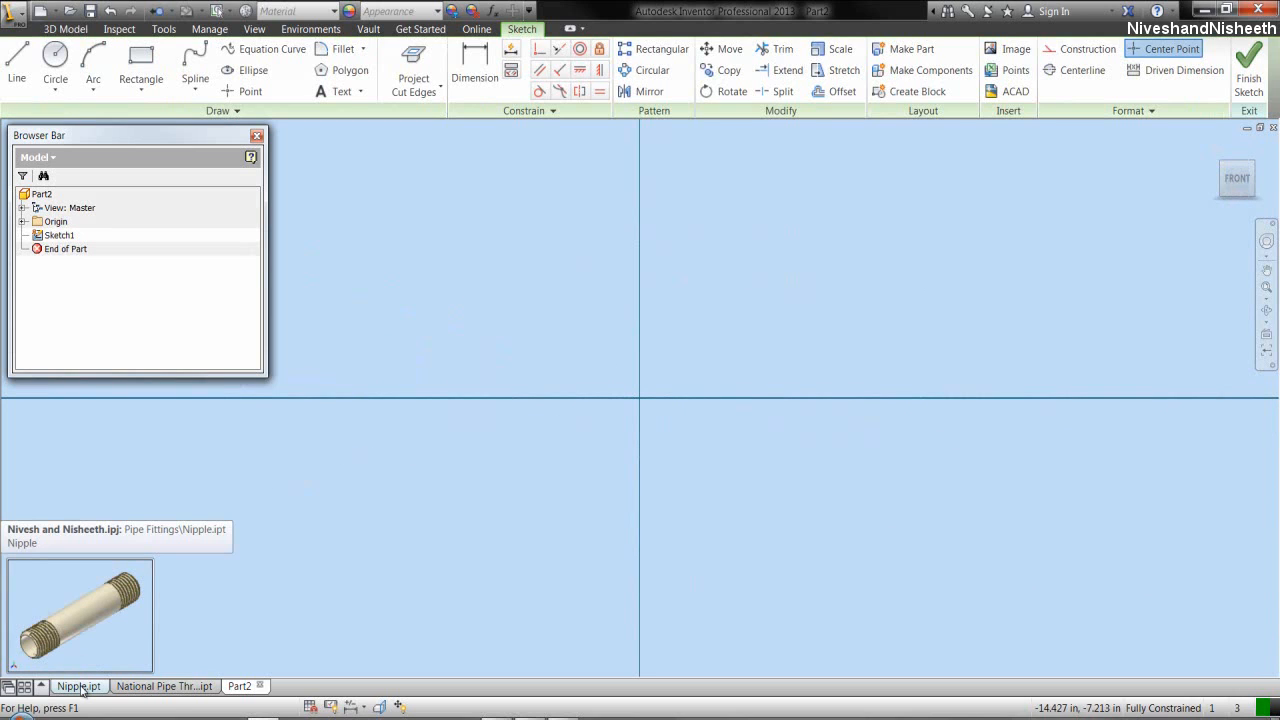
left_click(80, 687)
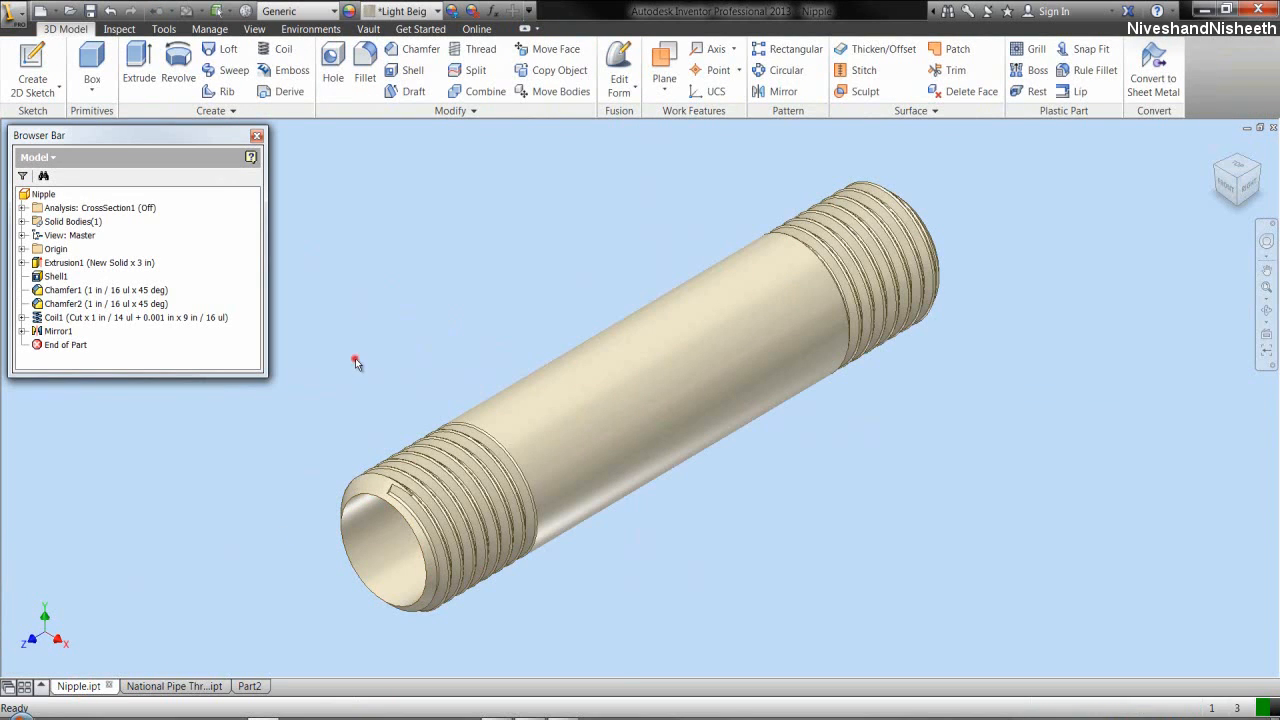
left_click(22, 249)
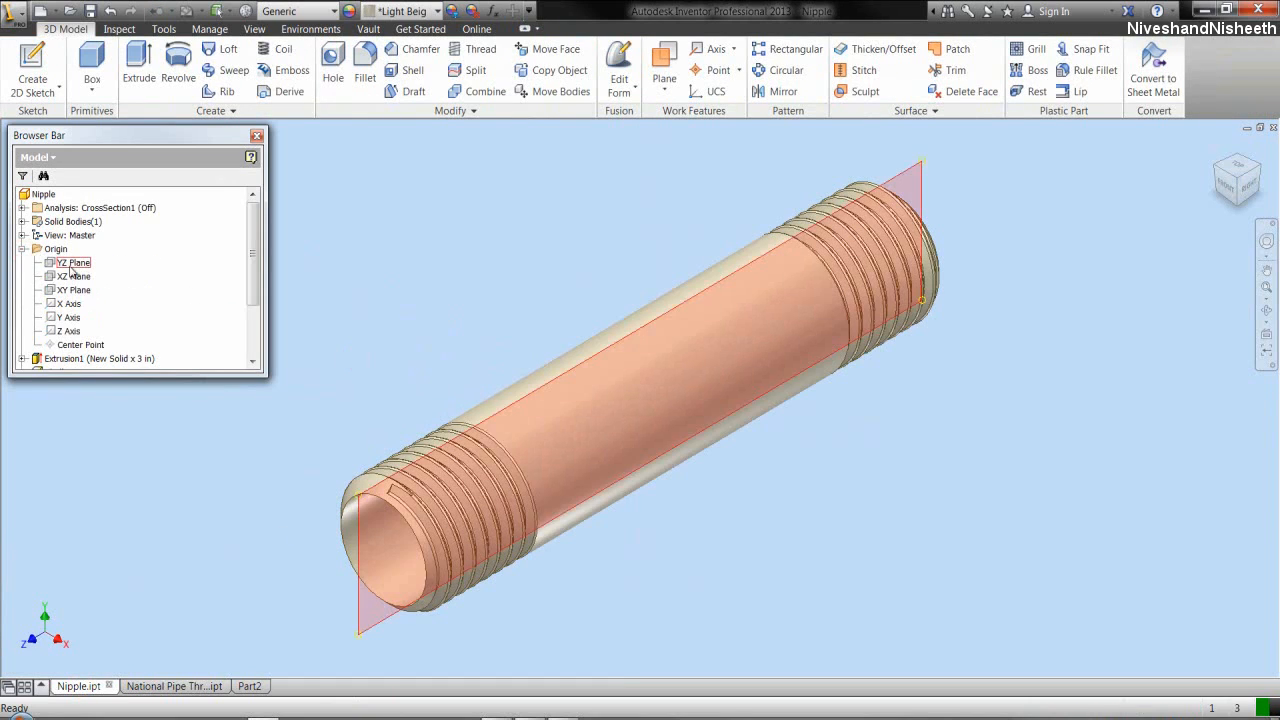
left_click(70, 263)
right_click(72, 268)
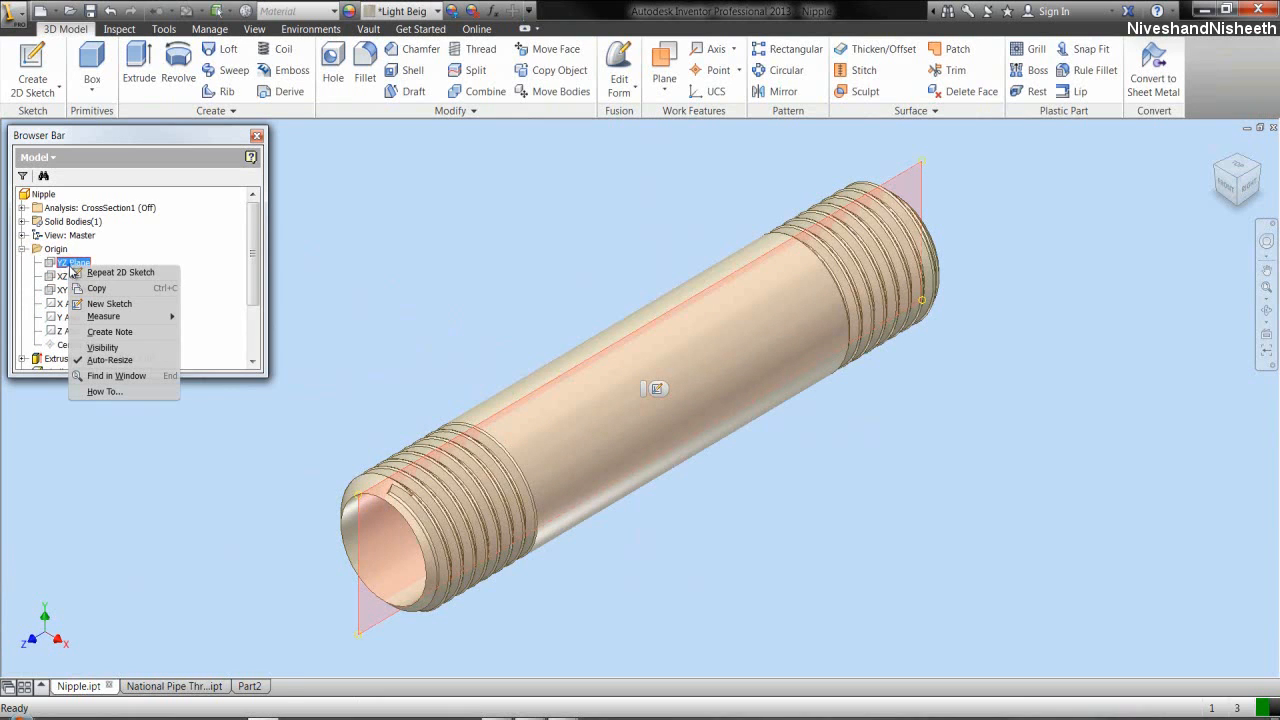
left_click(108, 303)
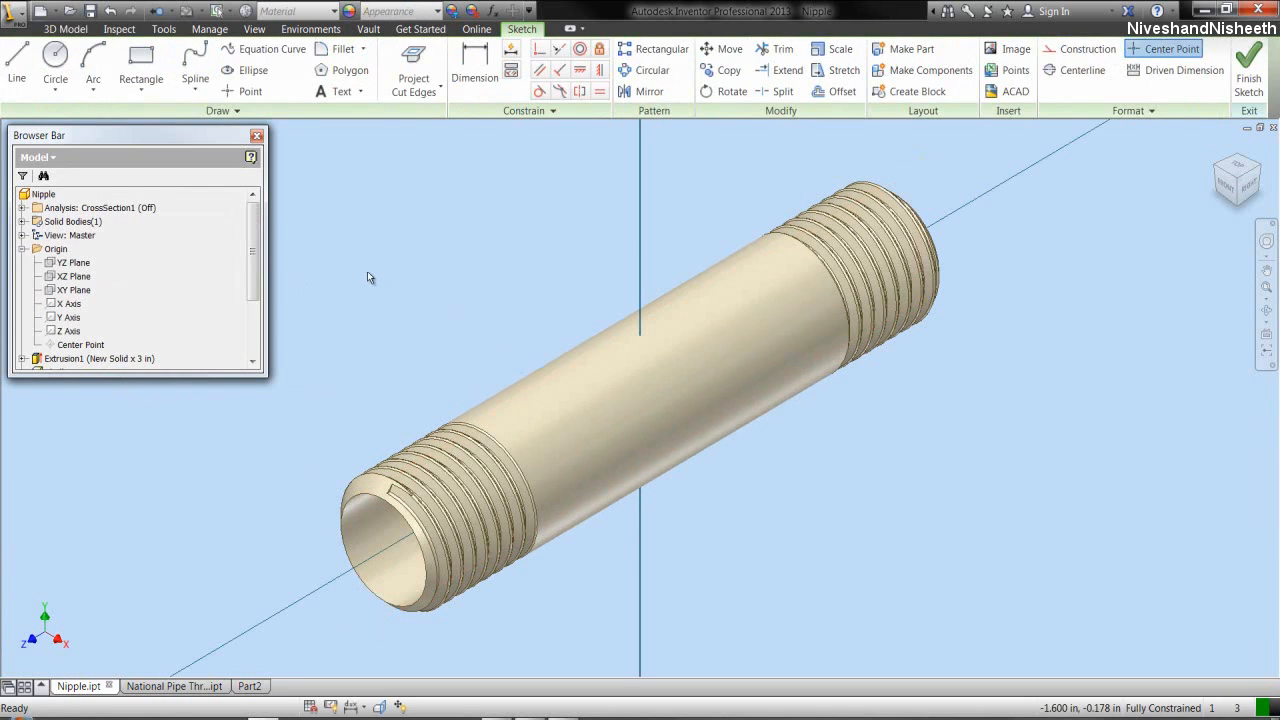
- Slice the graphics at the sketch plane, view the nipple from the right side, and project its cut edges into the sketch
left_click(380, 706)
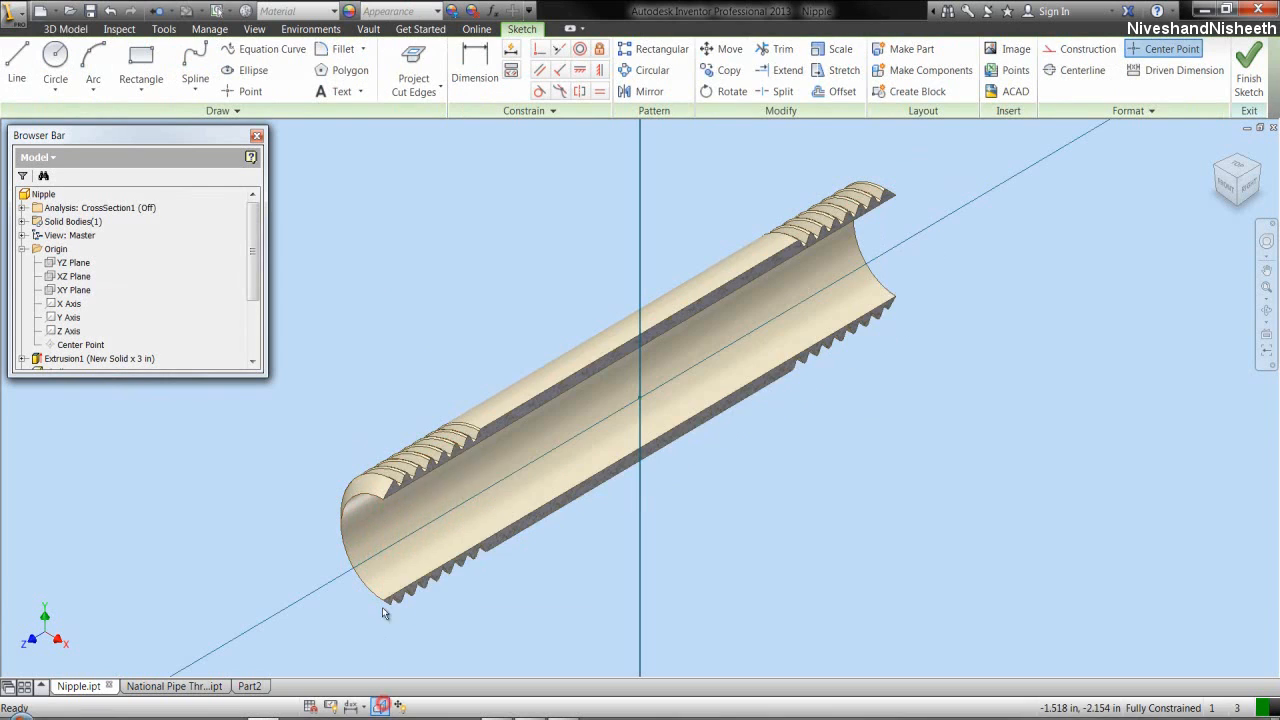
left_click(1252, 190)
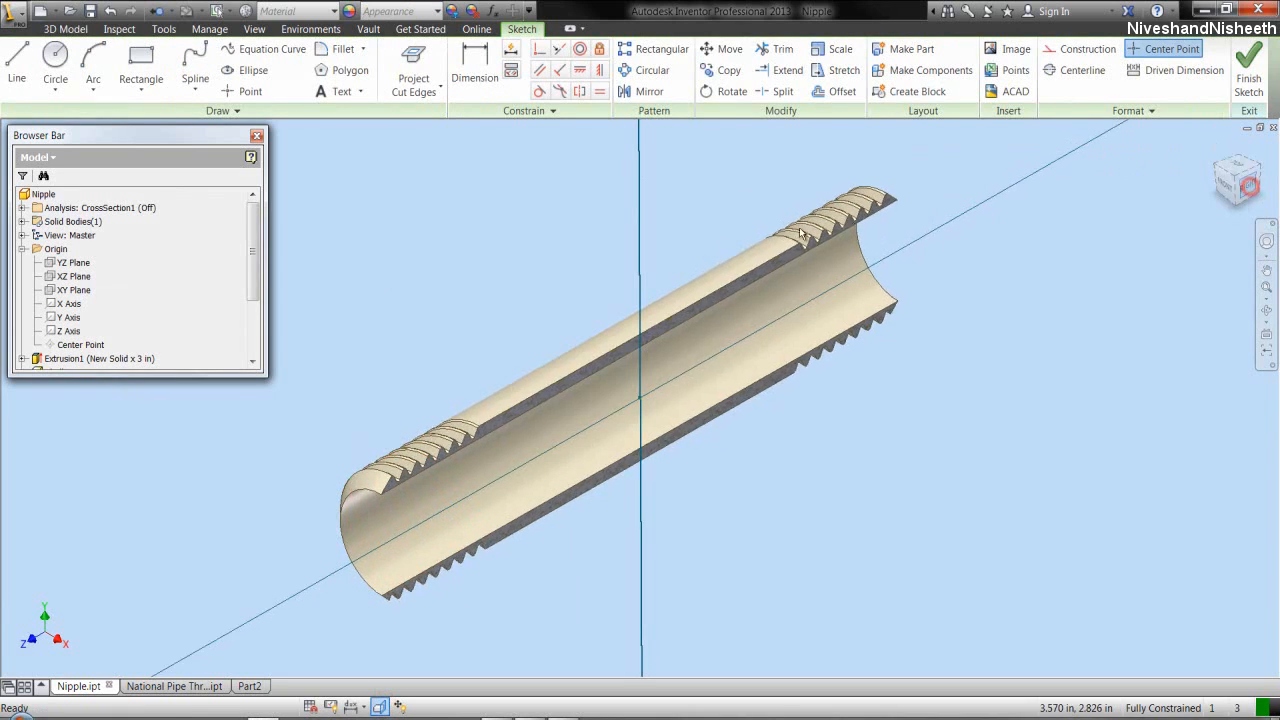
left_click(424, 73)
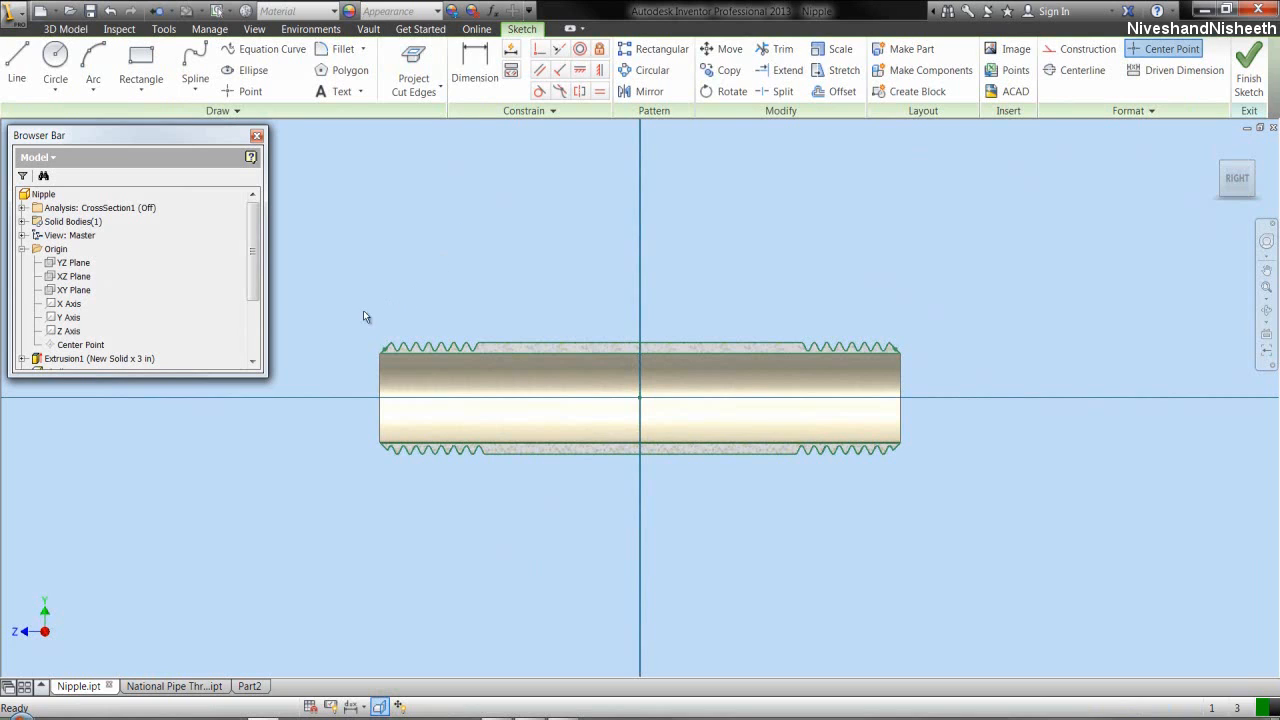
- Convert all projected cut edges of the nipple to construction geometry
mouse_move(365, 317)
left_mouse_down()
mouse_move(458, 380)
mouse_move(929, 502)
left_mouse_up()
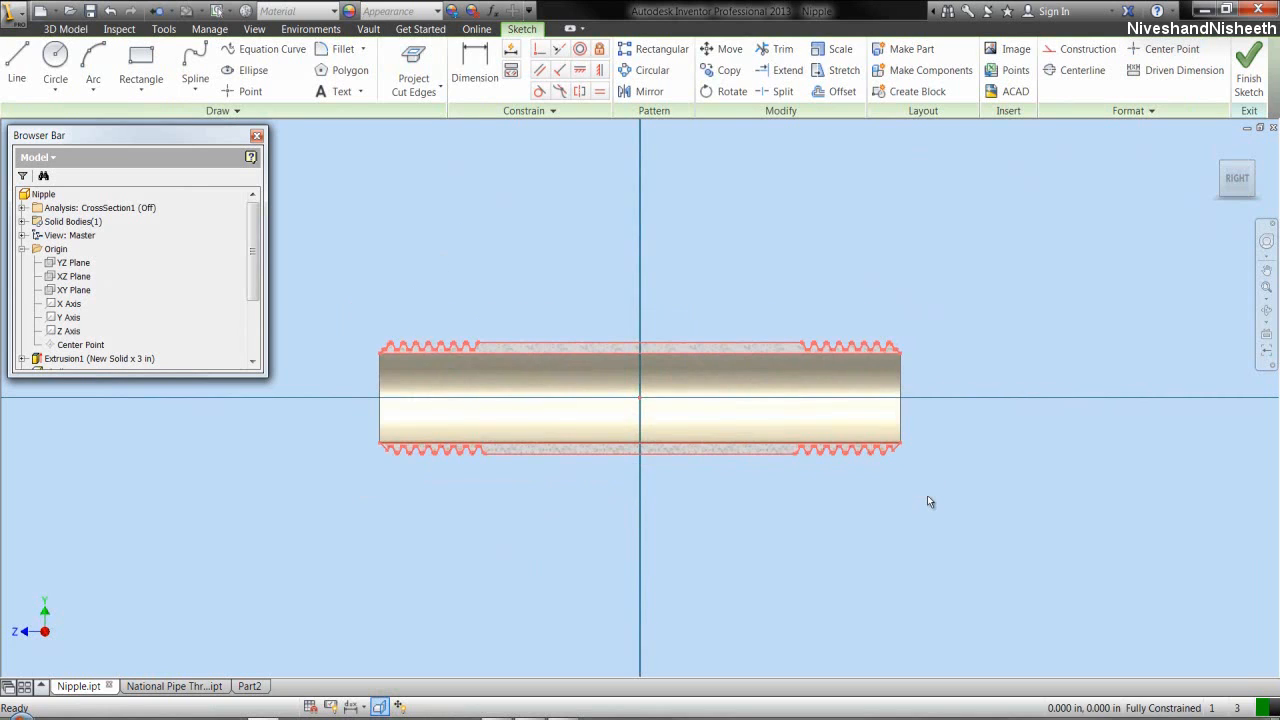
left_click(1095, 49)
left_click(1054, 247)
left_click(393, 395)
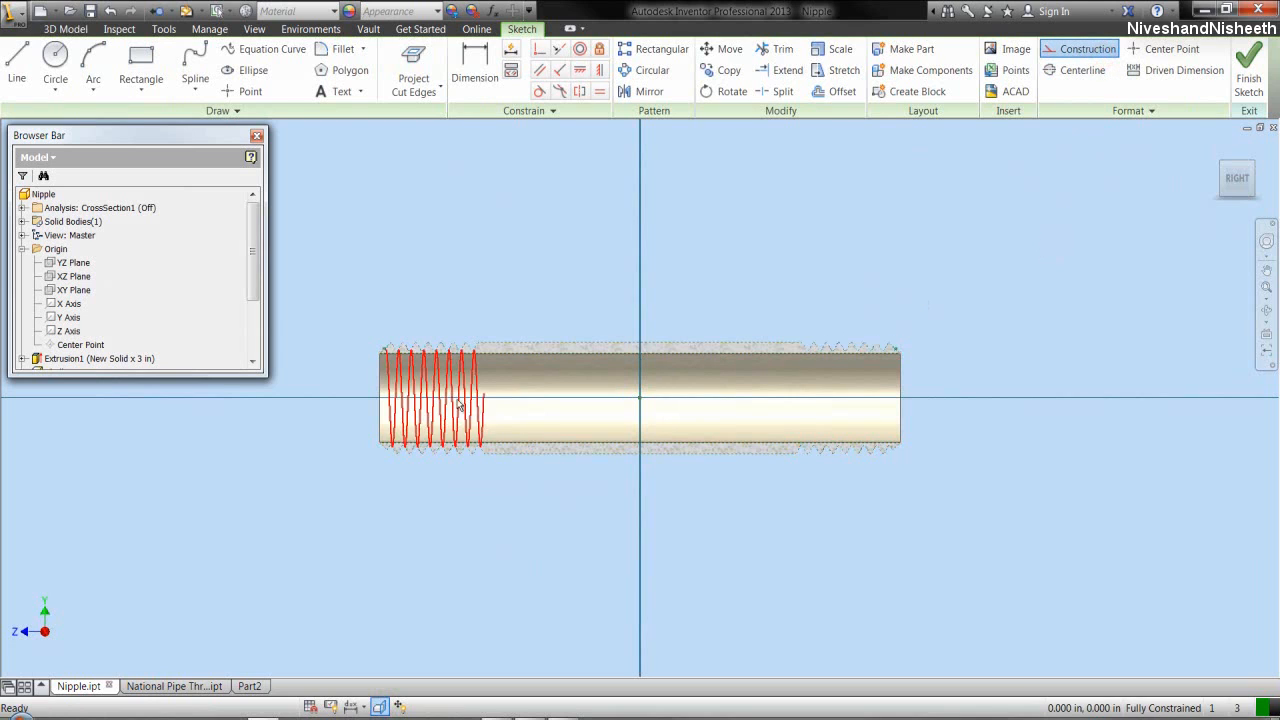
- Sketch a two-point rectangle inside the threaded section near the pipe end on the +Z side
scroll(395, 400, "up", 5)
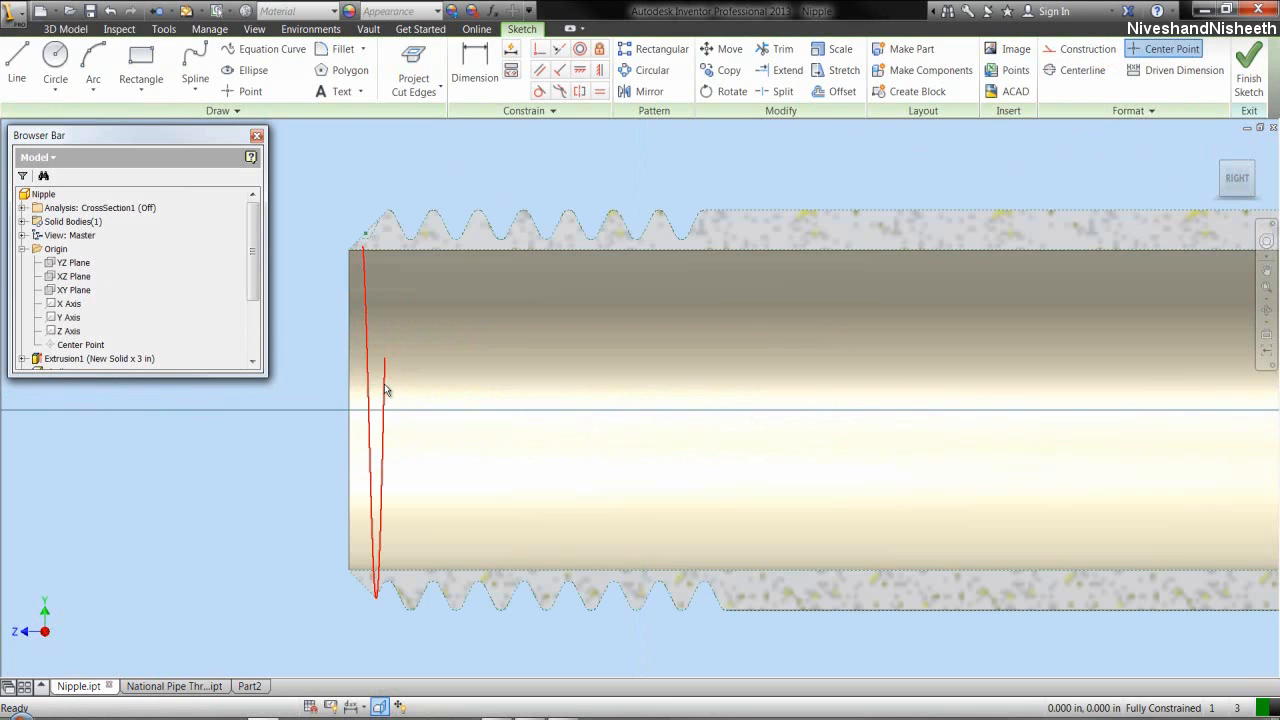
left_click(136, 57)
left_click(382, 242)
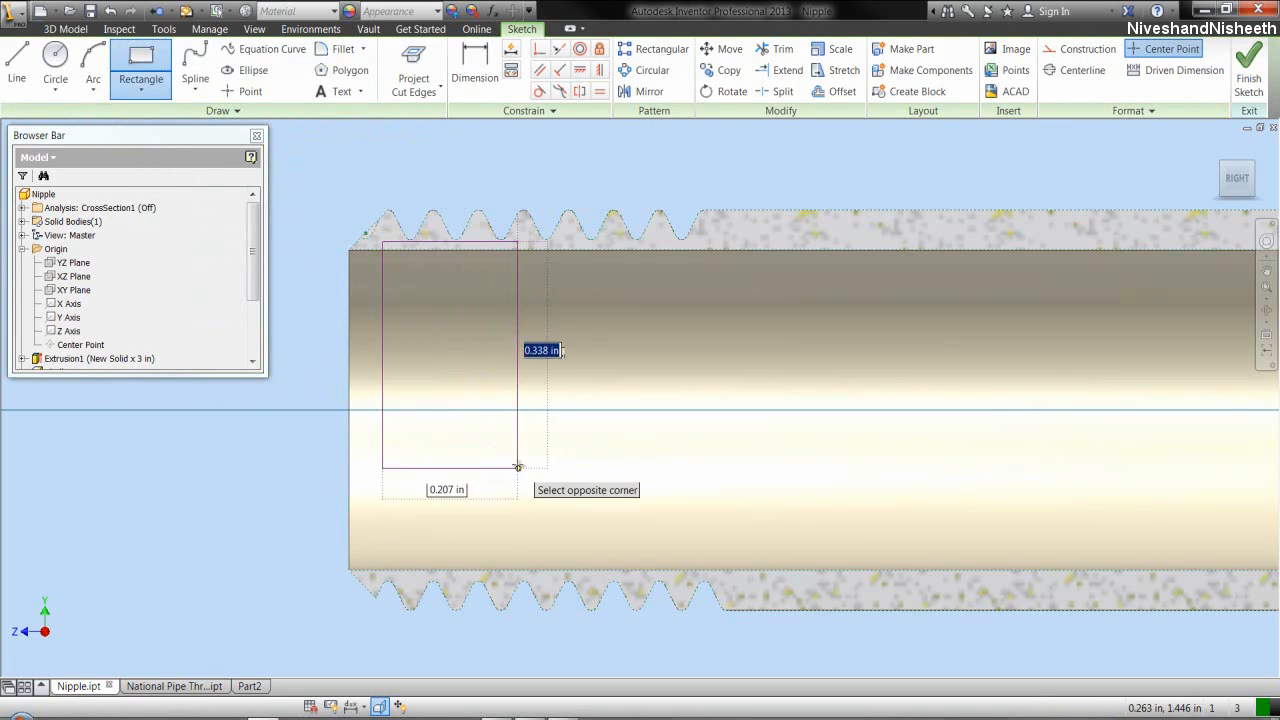
left_click(575, 543)
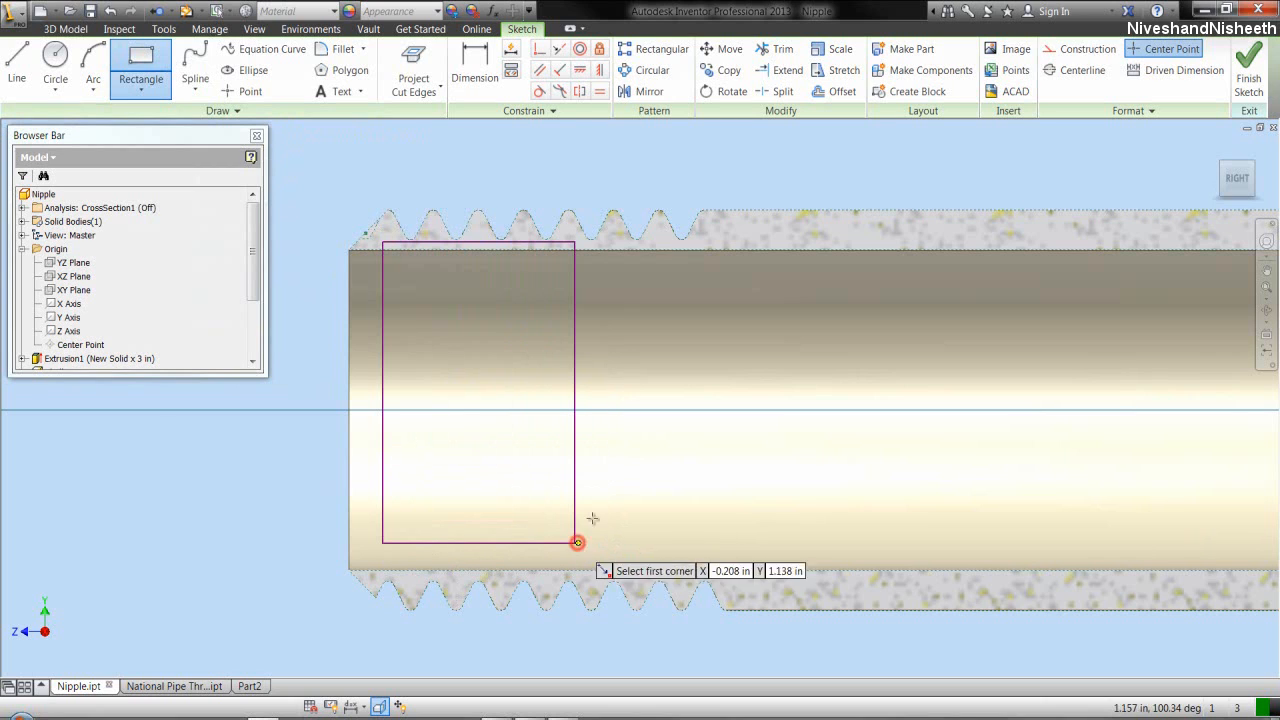
right_click(640, 195)
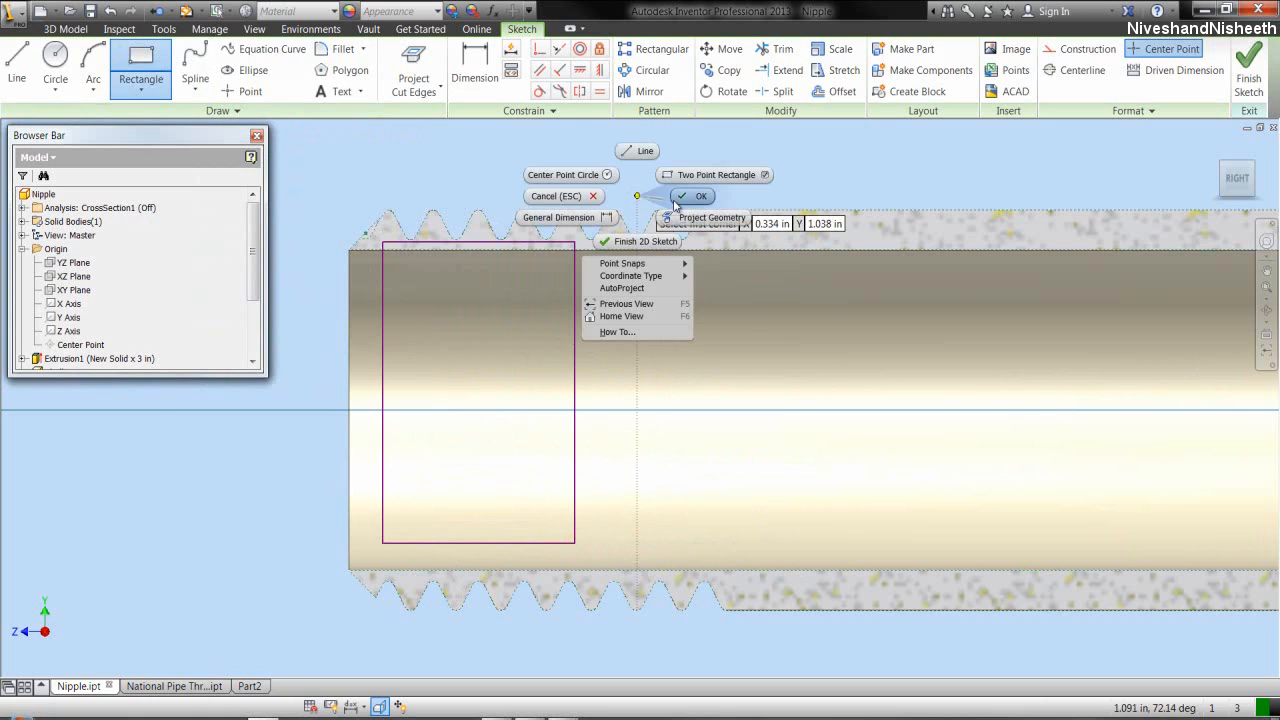
left_click(675, 205)
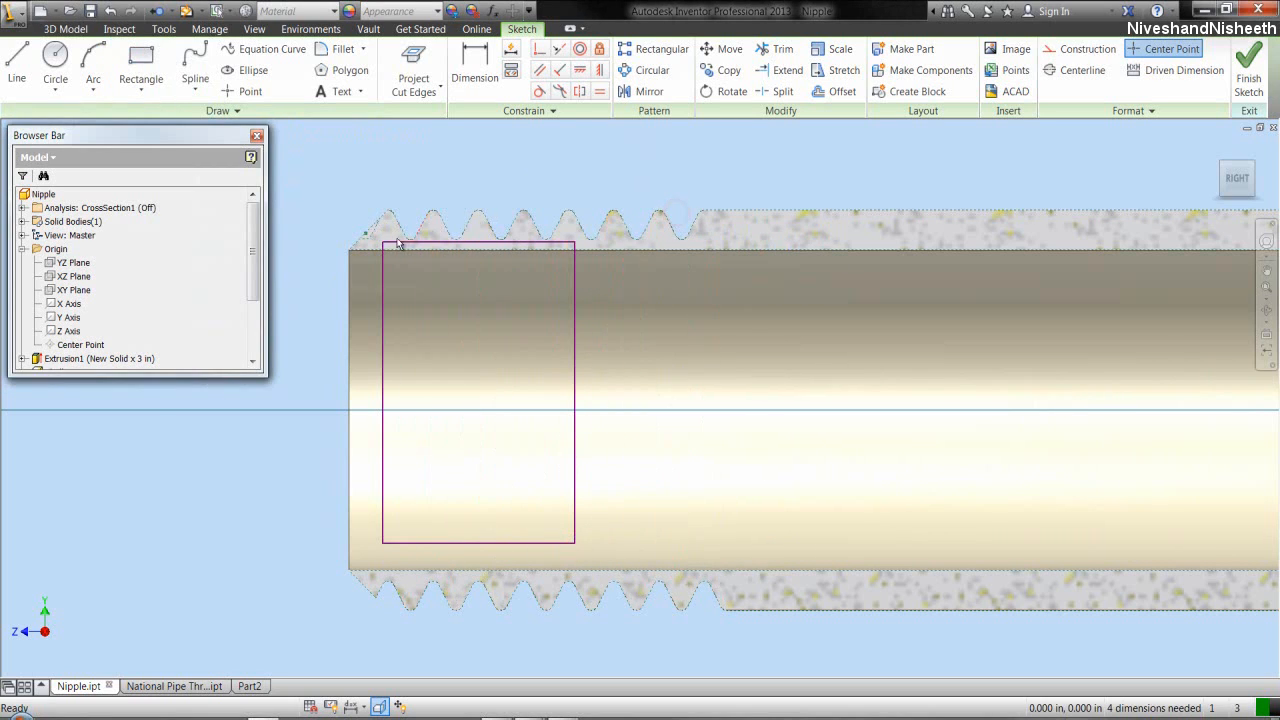
- Make the rectangle's top and bottom edges tangent to the thread root arcs of the projected profile
scroll(397, 243, "up", 5)
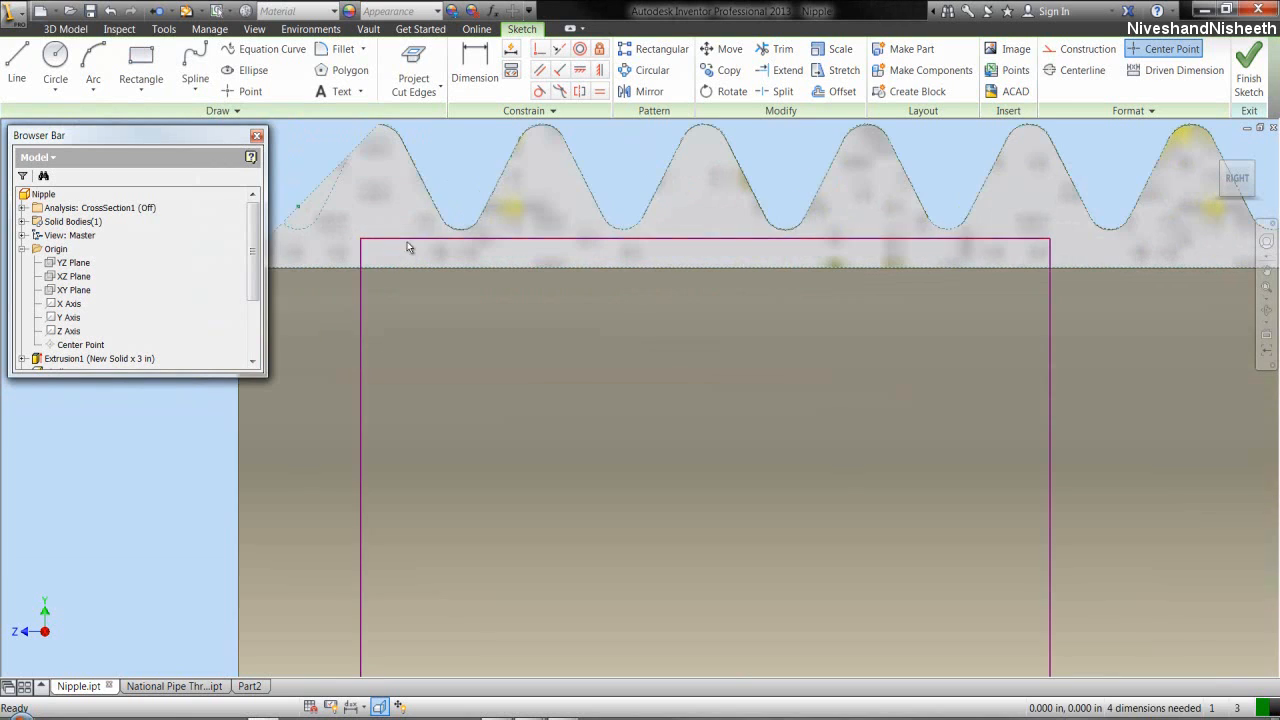
left_click(540, 92)
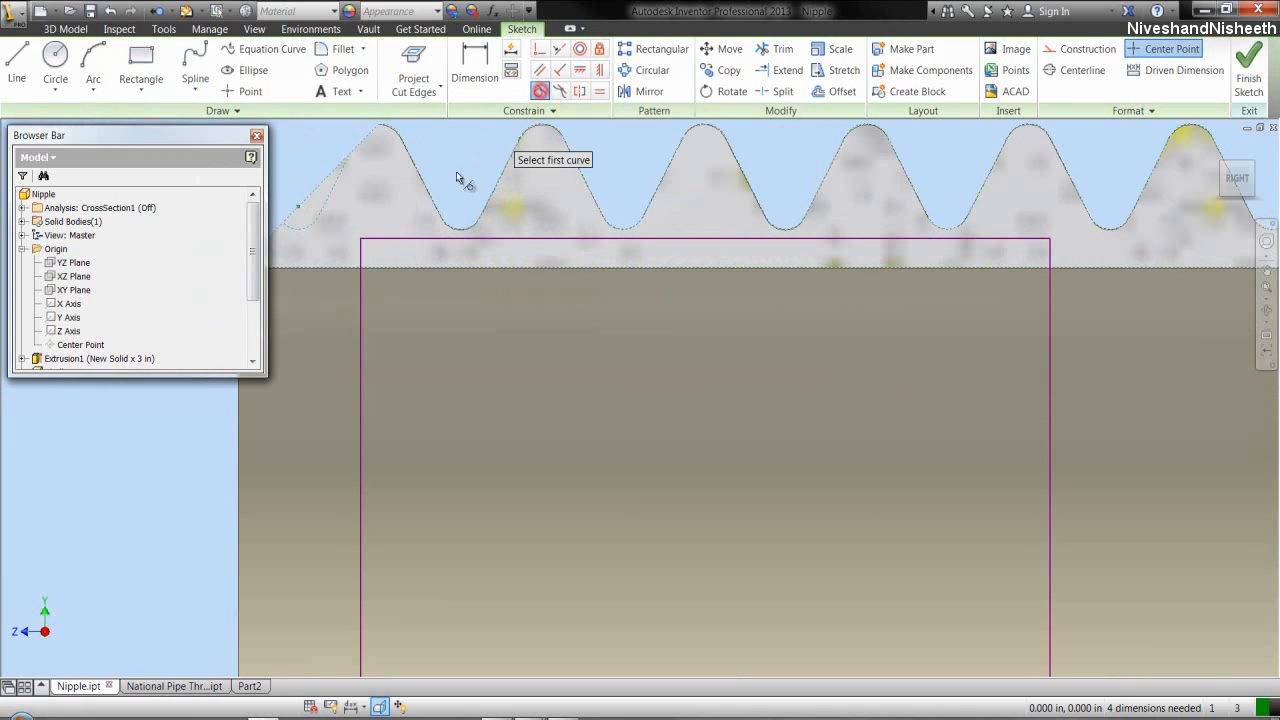
left_click(450, 240)
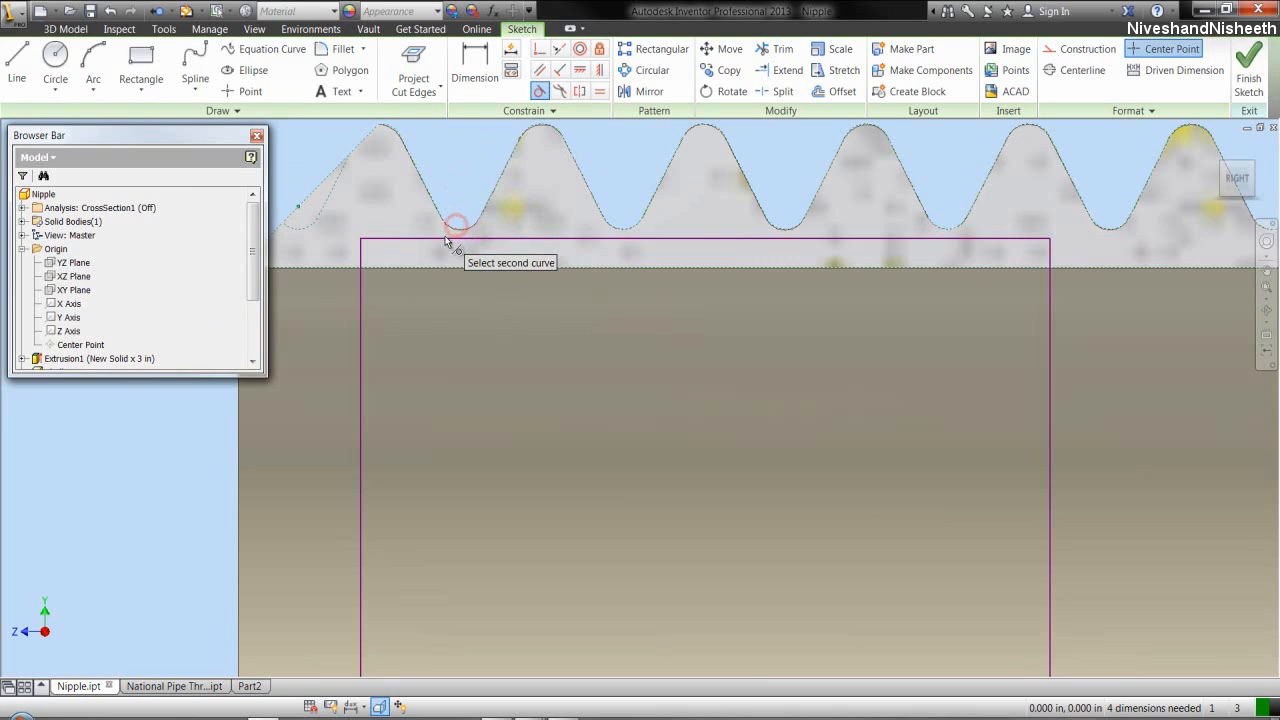
left_click(446, 243)
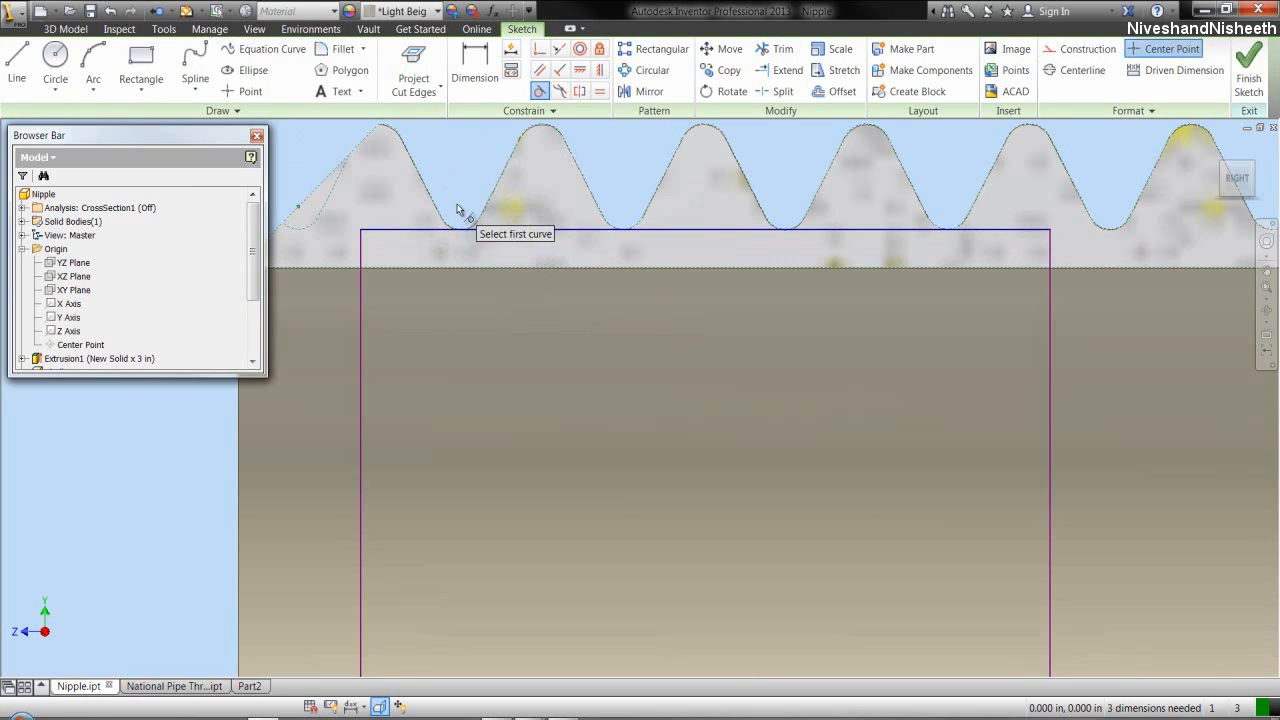
scroll(457, 205, "down", 5)
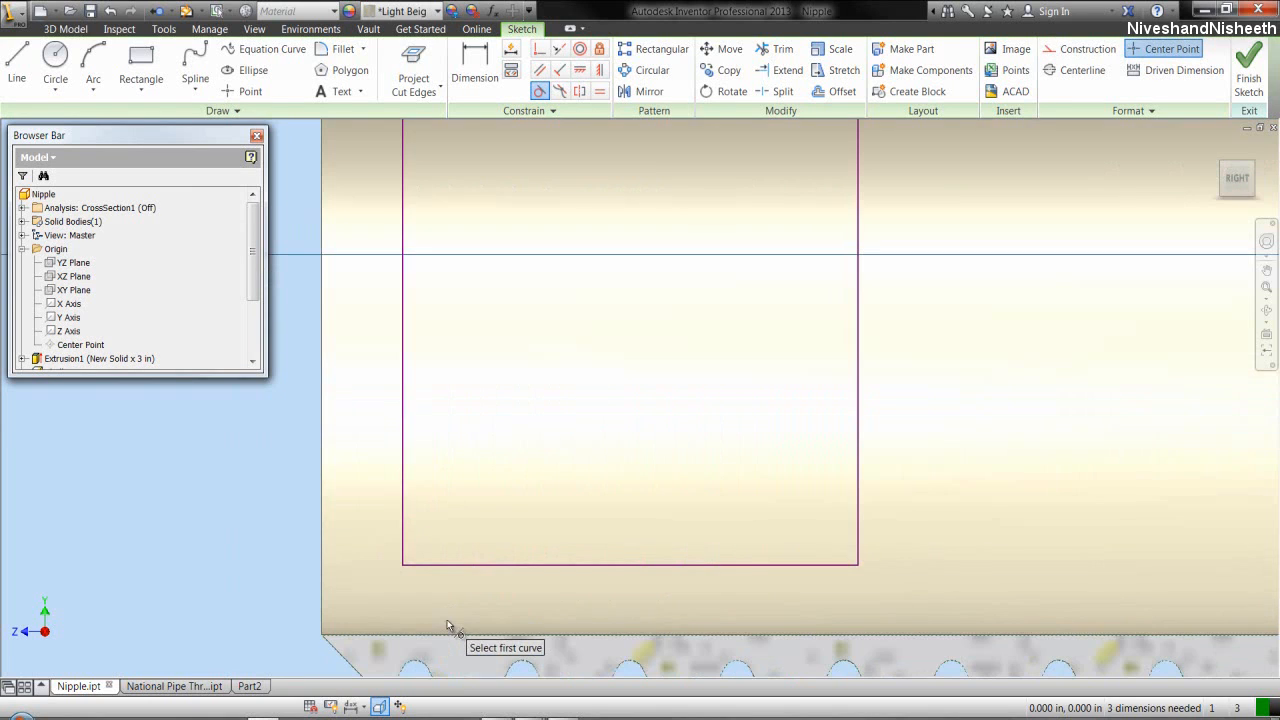
scroll(449, 617, "up", 3)
left_click(464, 565)
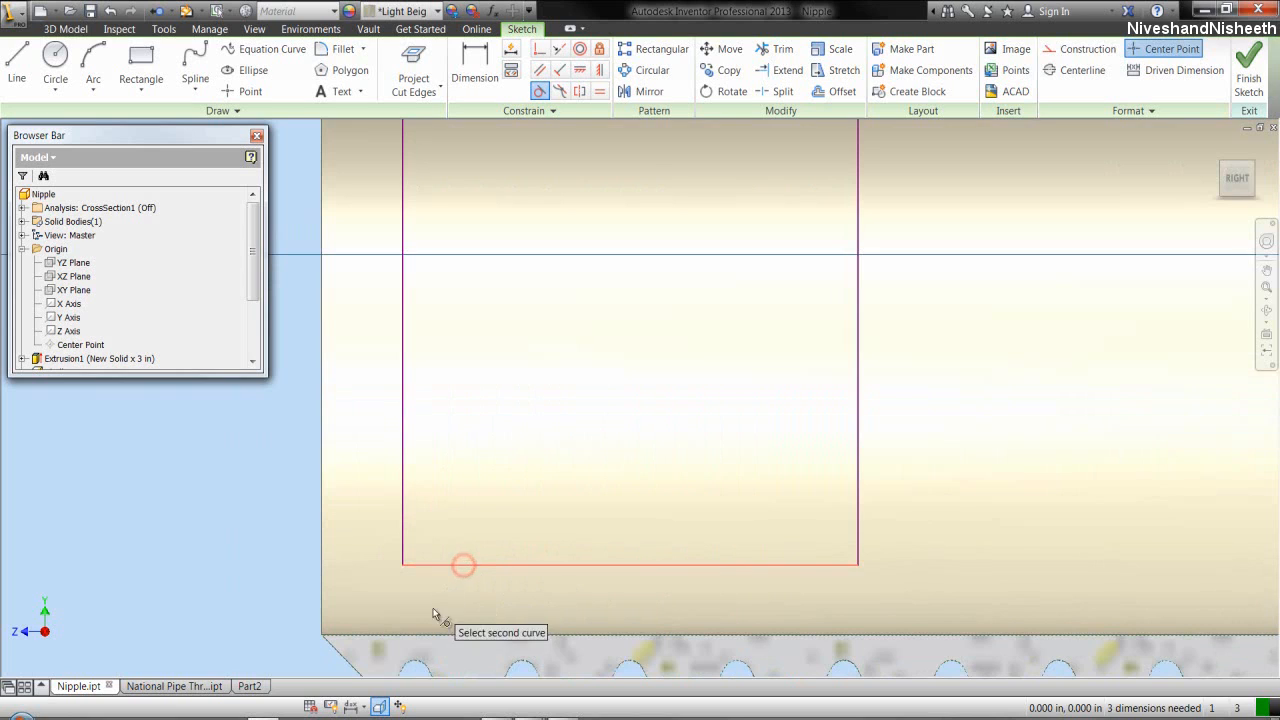
left_click(419, 660)
scroll(479, 553, "down", 2)
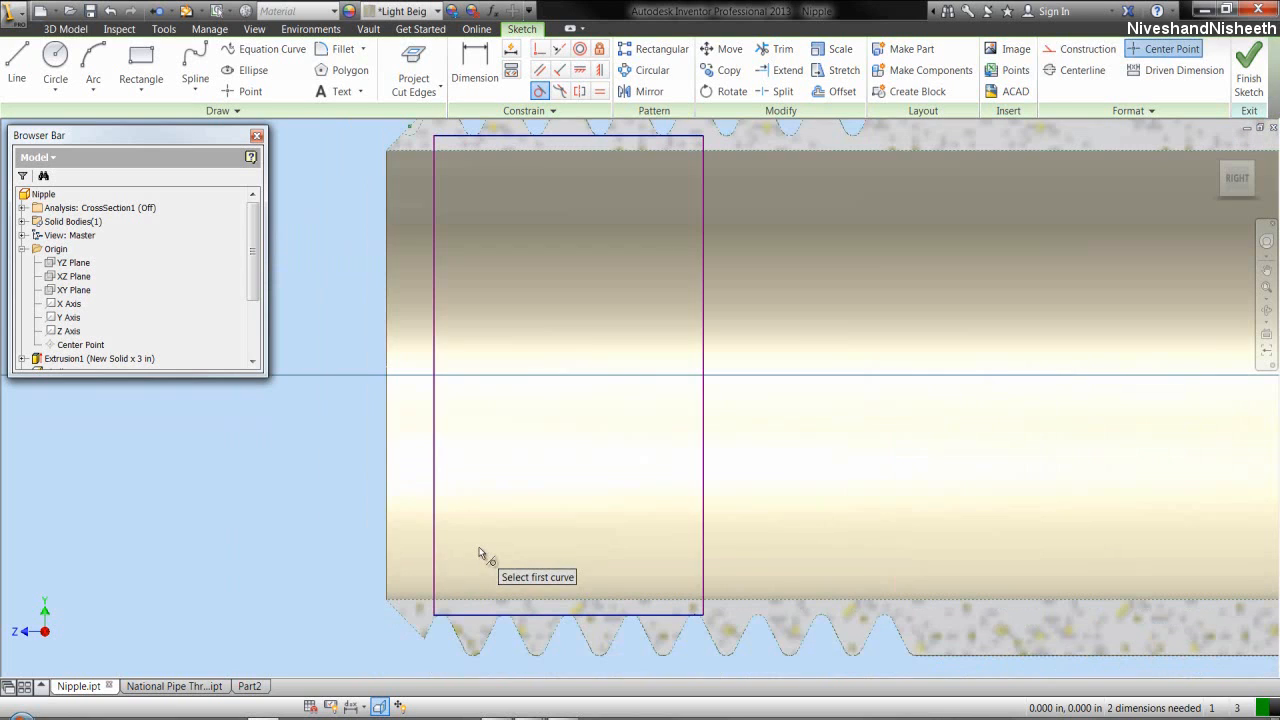
right_click(332, 214)
left_click(382, 216)
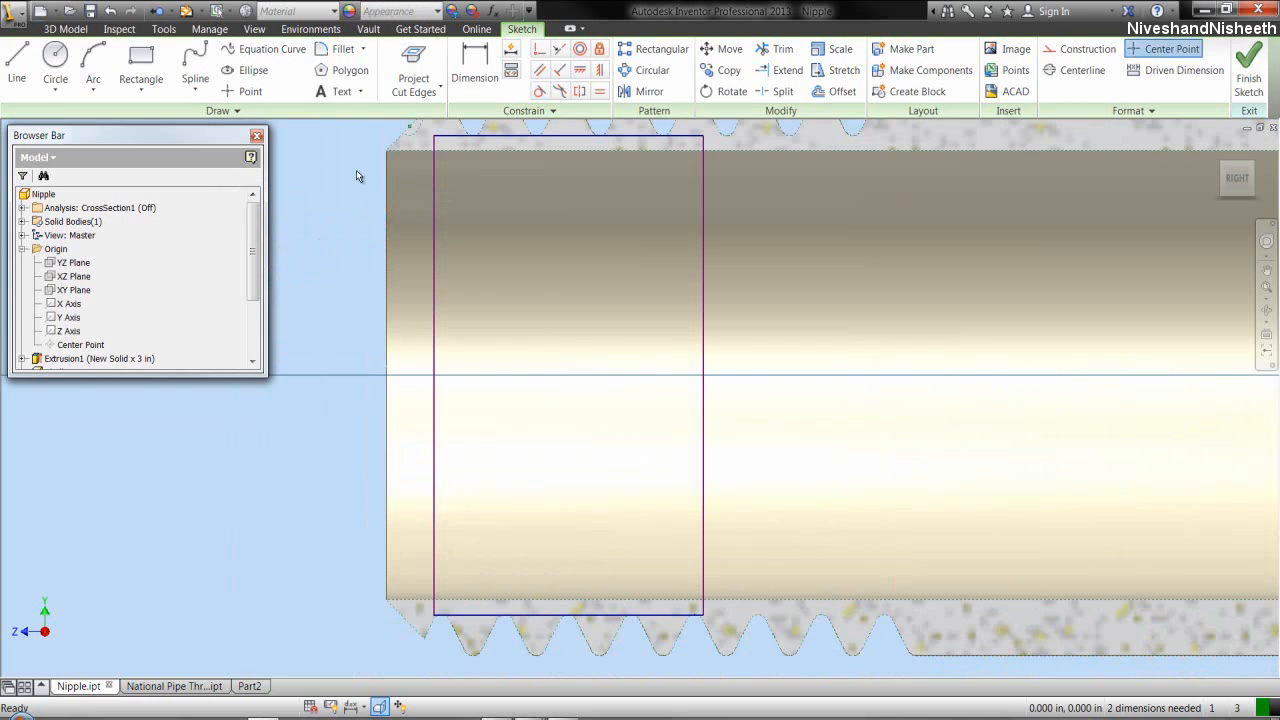
- Make the rectangle's outer vertical edge coincident with the corner point of the pipe's end face
left_click(540, 52)
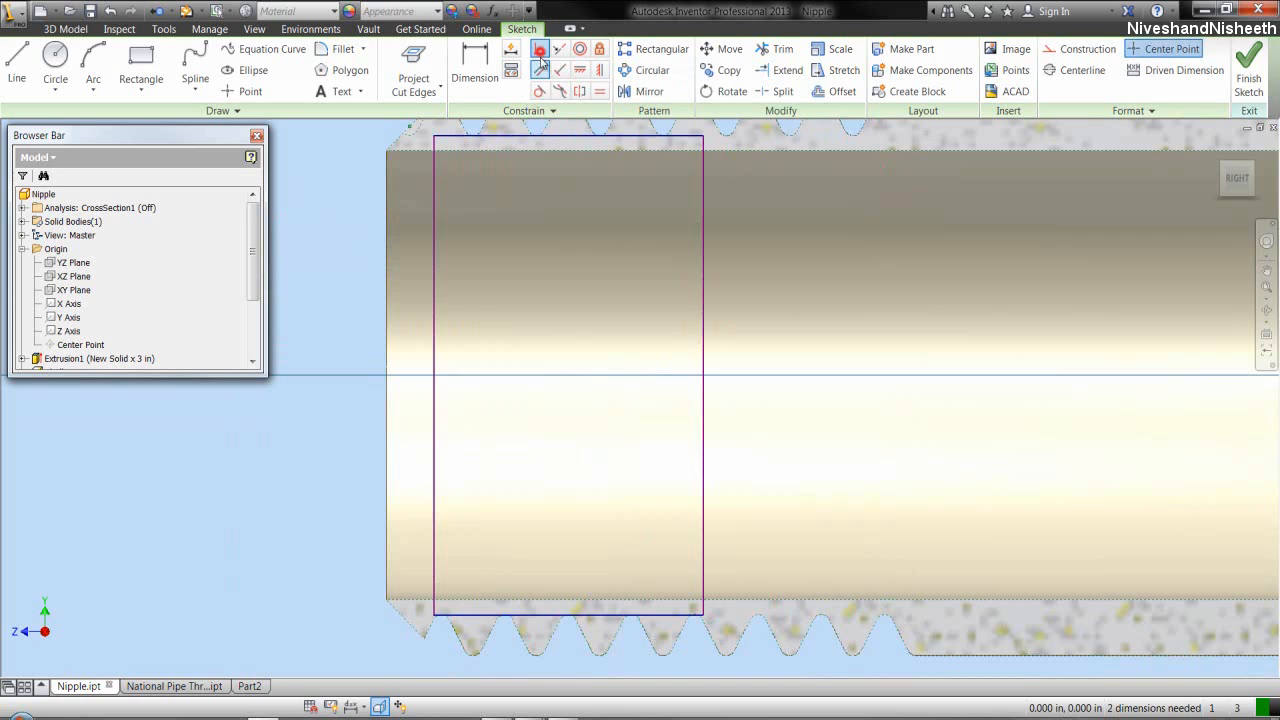
left_click(437, 196)
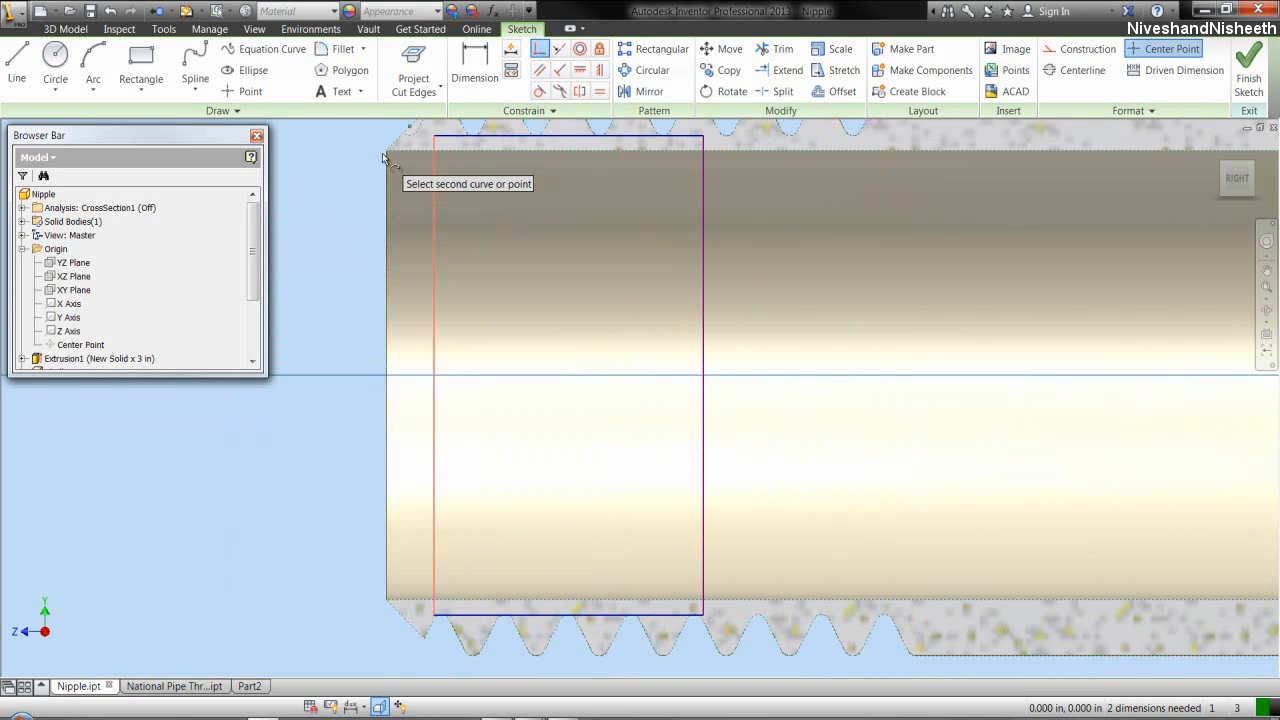
left_click(385, 152)
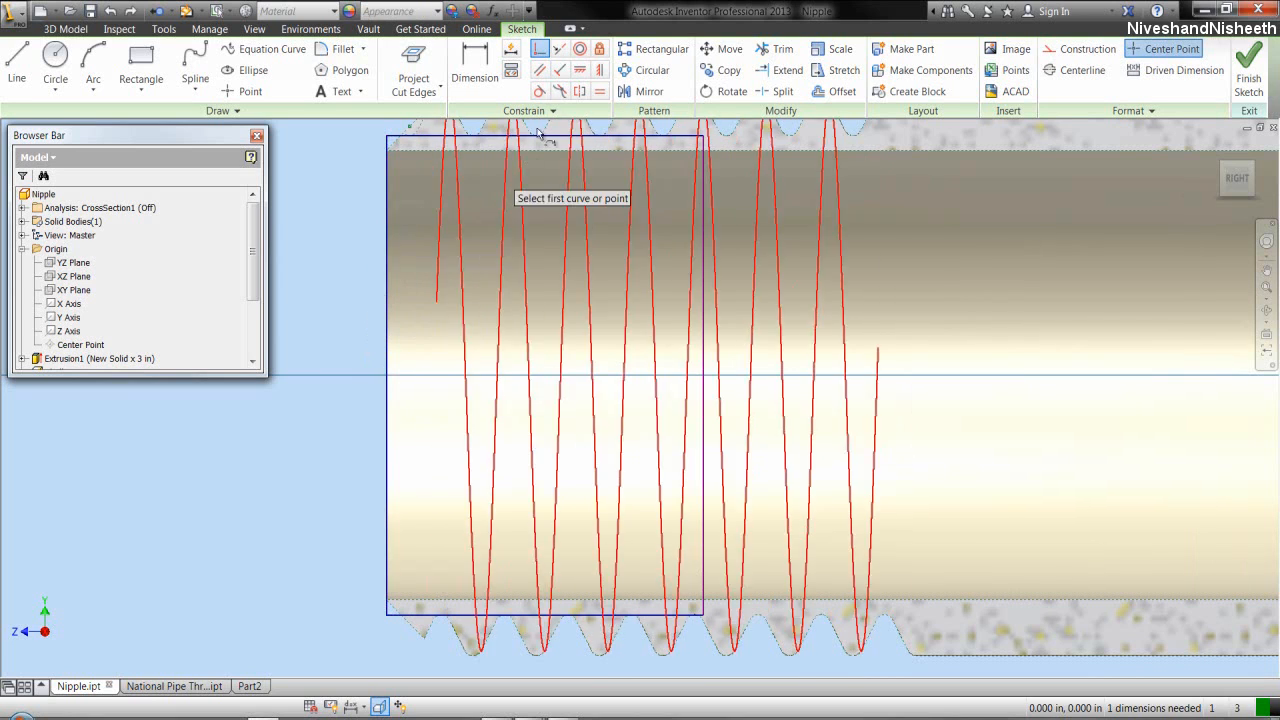
- Align the rectangle's lower inner corner with the end point of the last thread groove using a Horizontal constraint
left_click(582, 72)
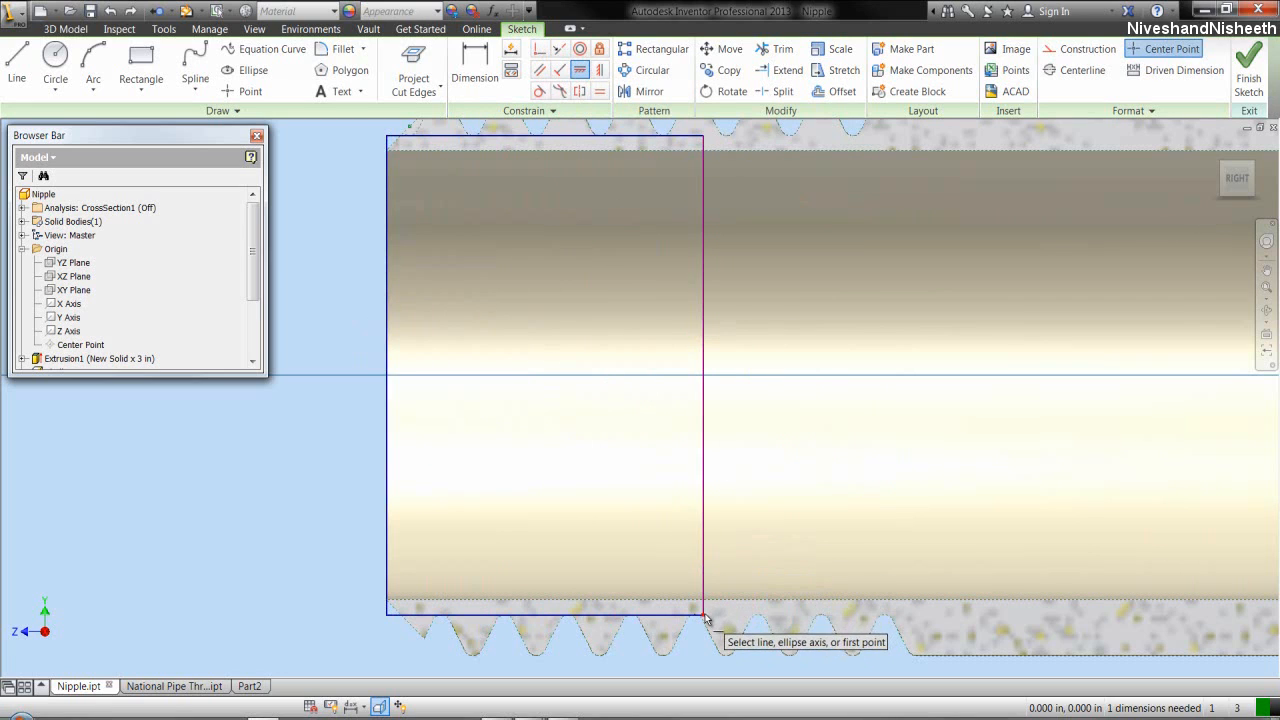
left_click(704, 614)
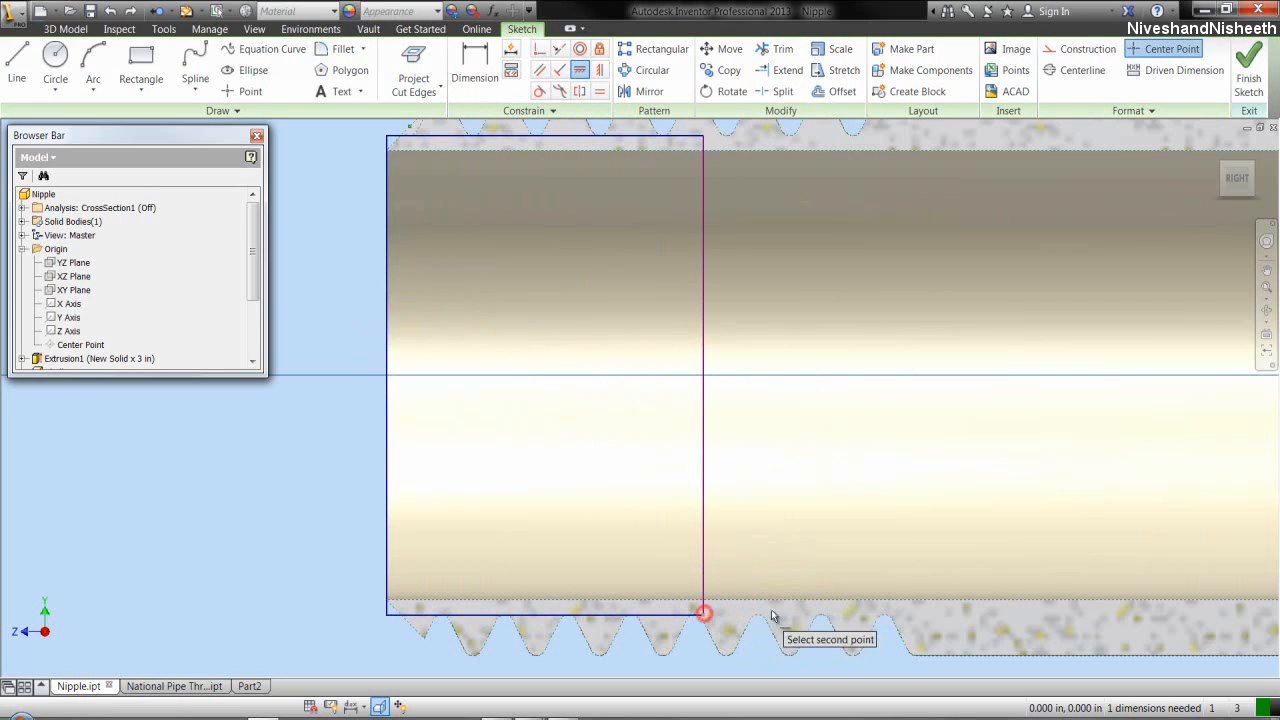
left_click(916, 656)
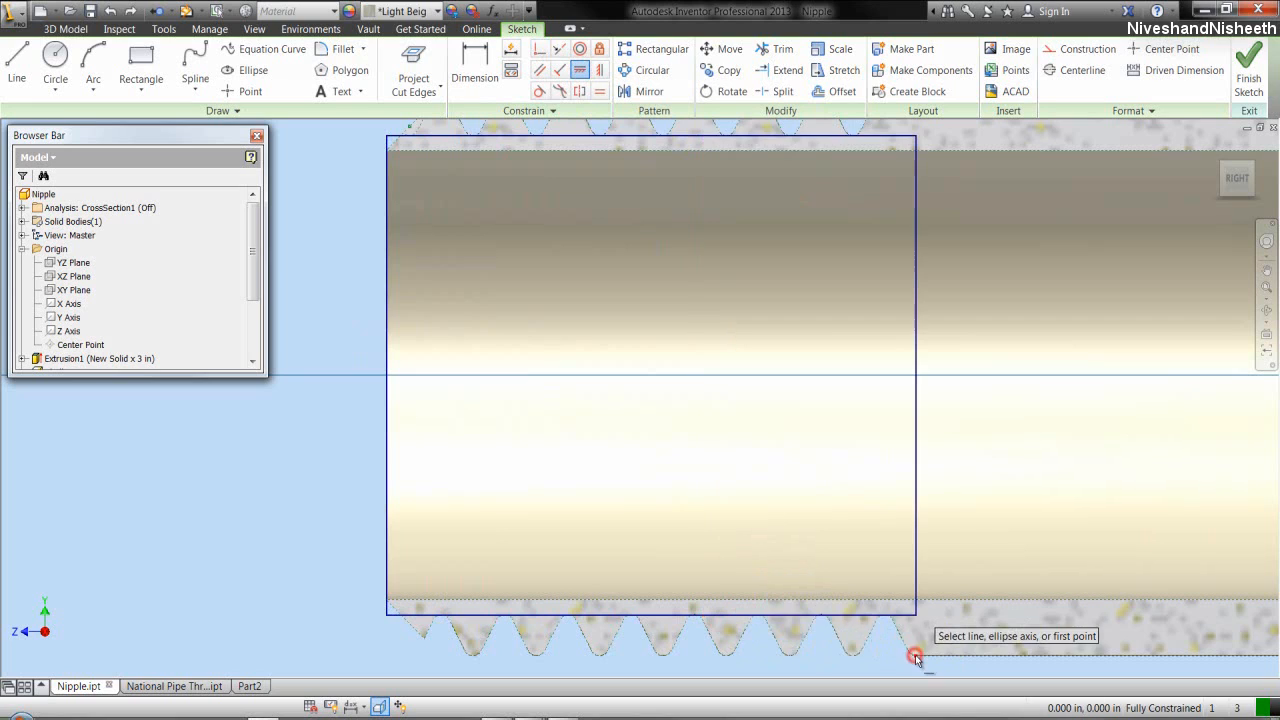
right_click(347, 303)
left_click(385, 302)
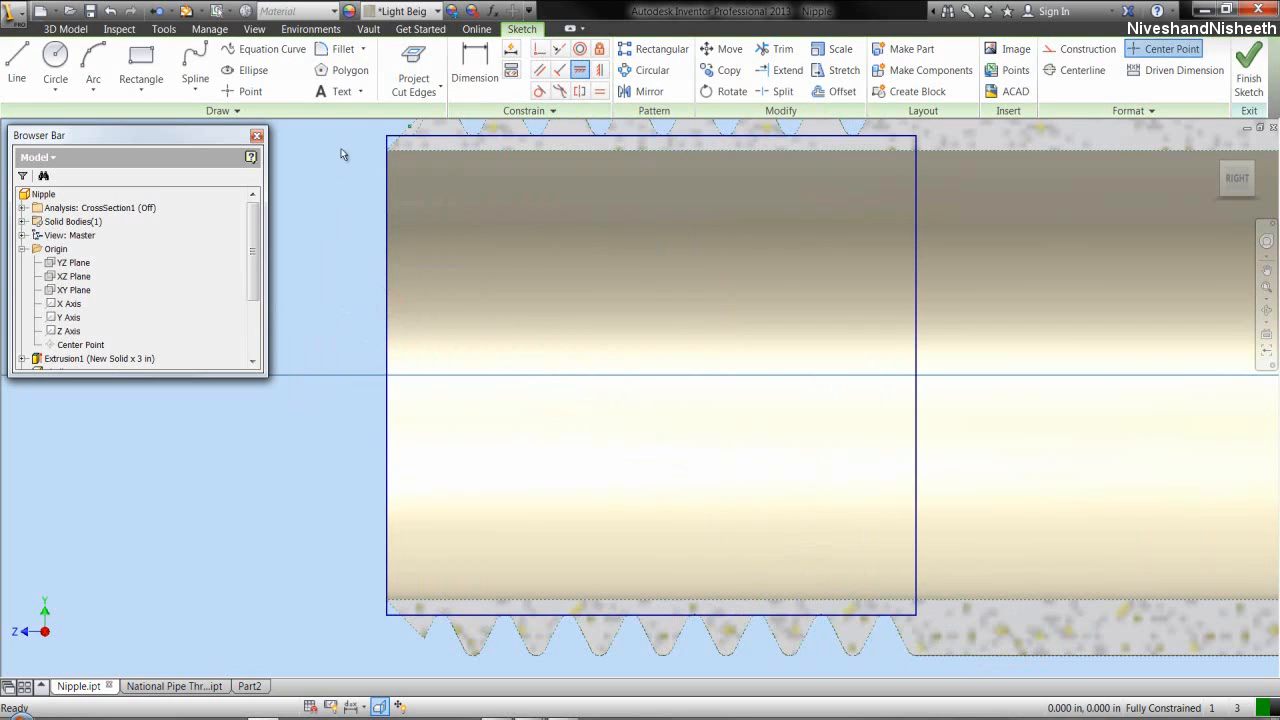
- Convert all four edges of the sketched rectangle to construction lines
left_click(387, 199)
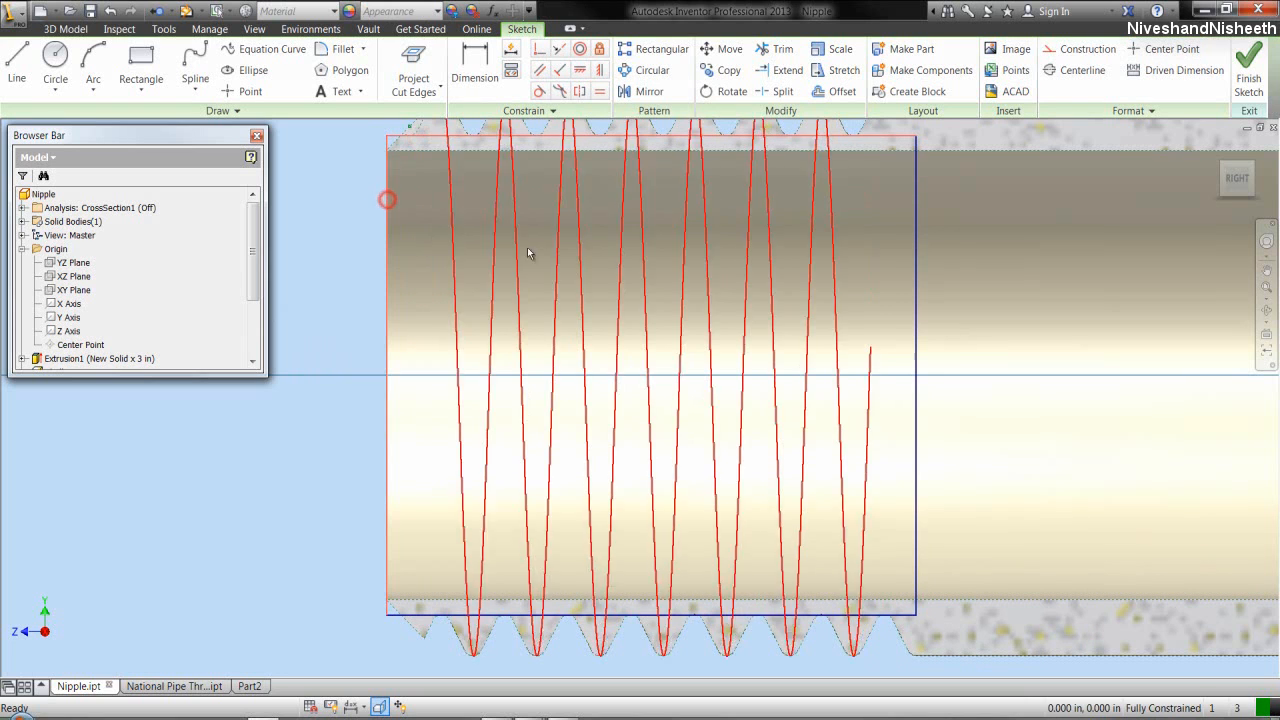
left_click(913, 248)
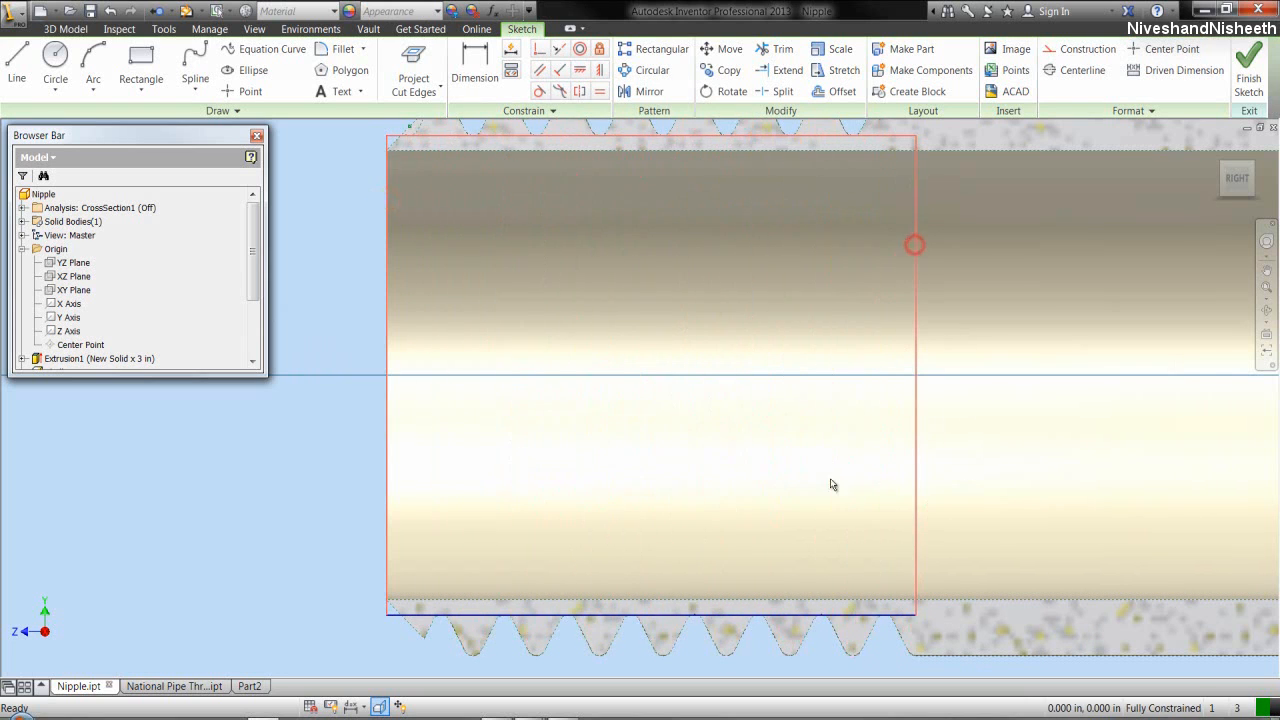
left_click(800, 614)
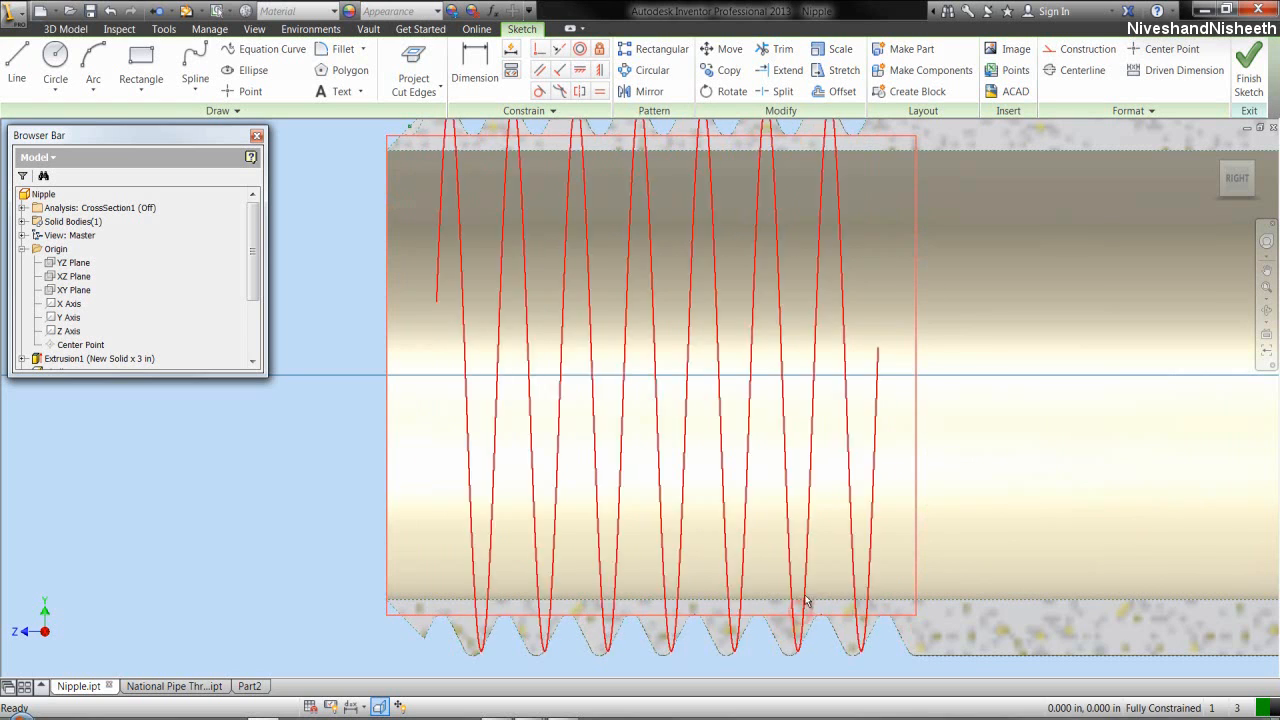
left_click(1083, 55)
left_click(333, 263)
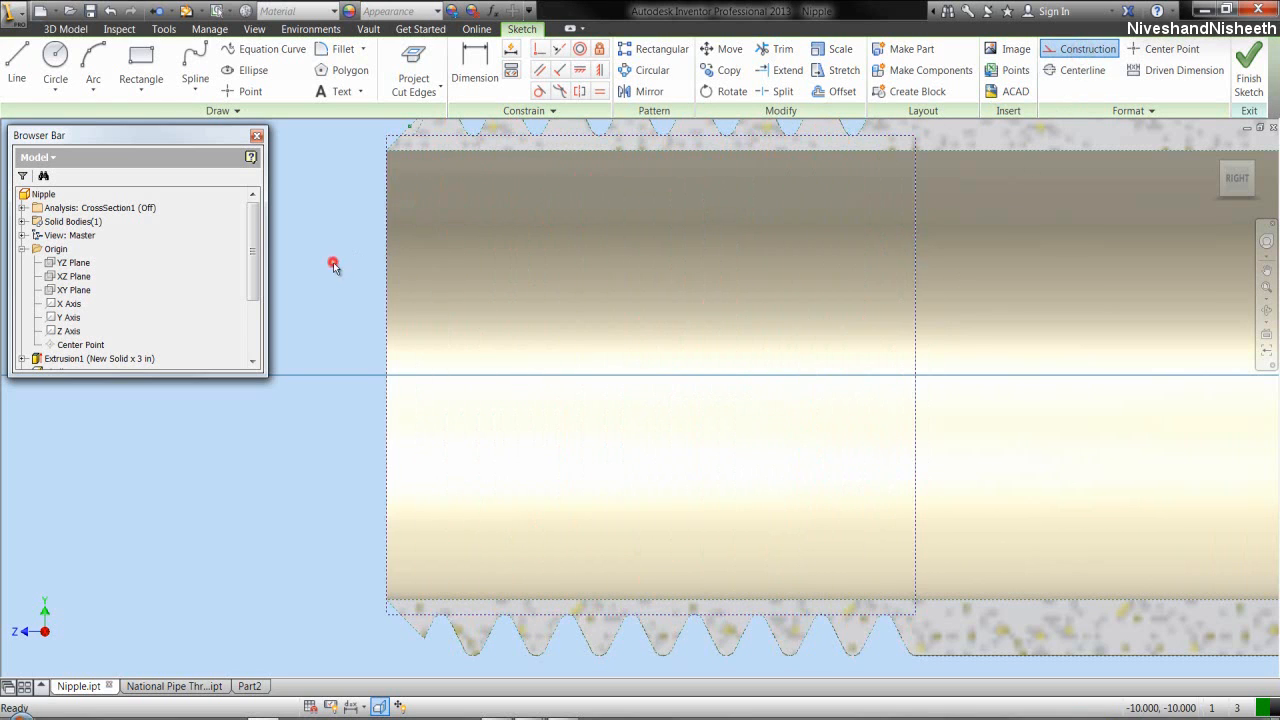
- Add a driven dimension between the rectangle's top and bottom edges and display the document's linear dimensions to five decimal places
left_click(468, 76)
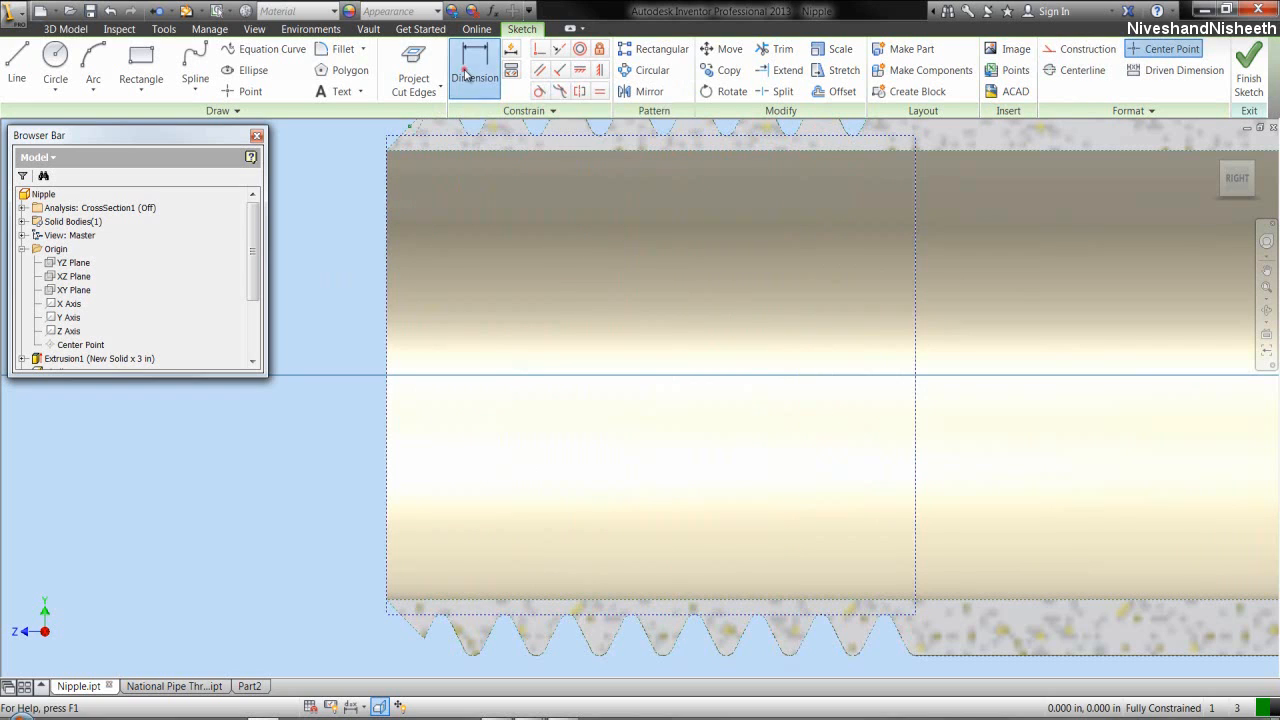
left_click(451, 139)
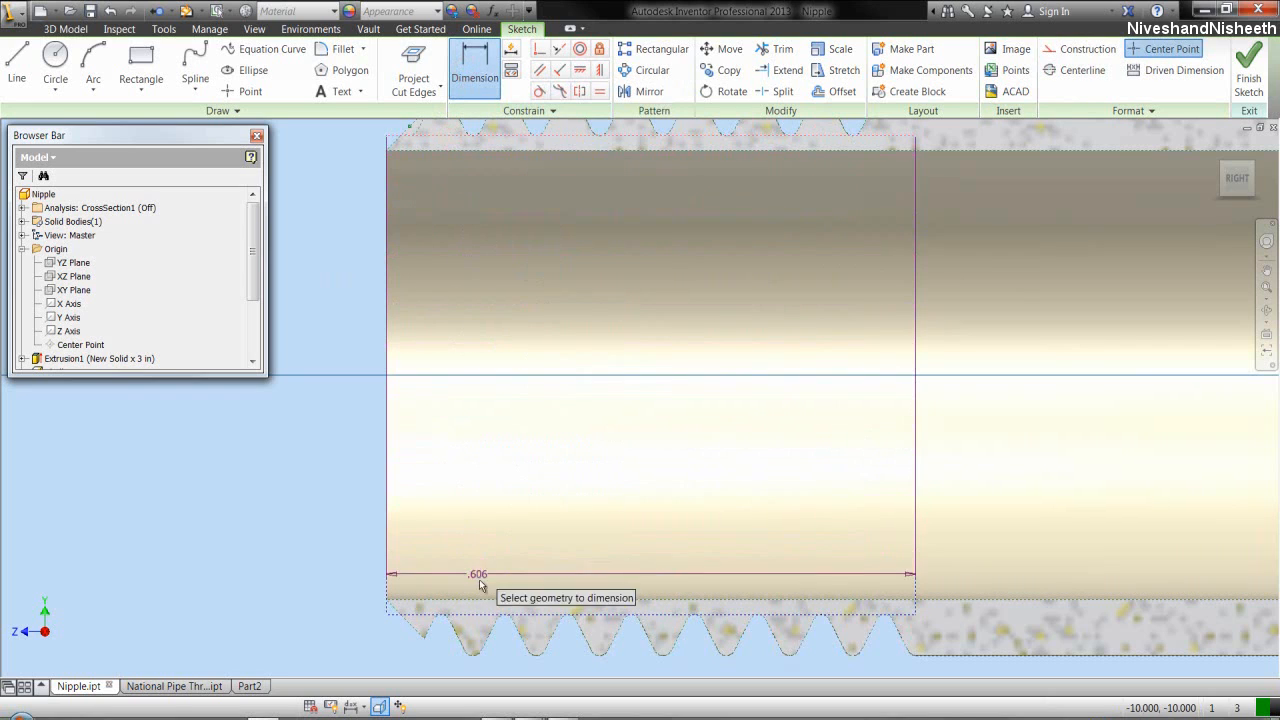
left_click(482, 612)
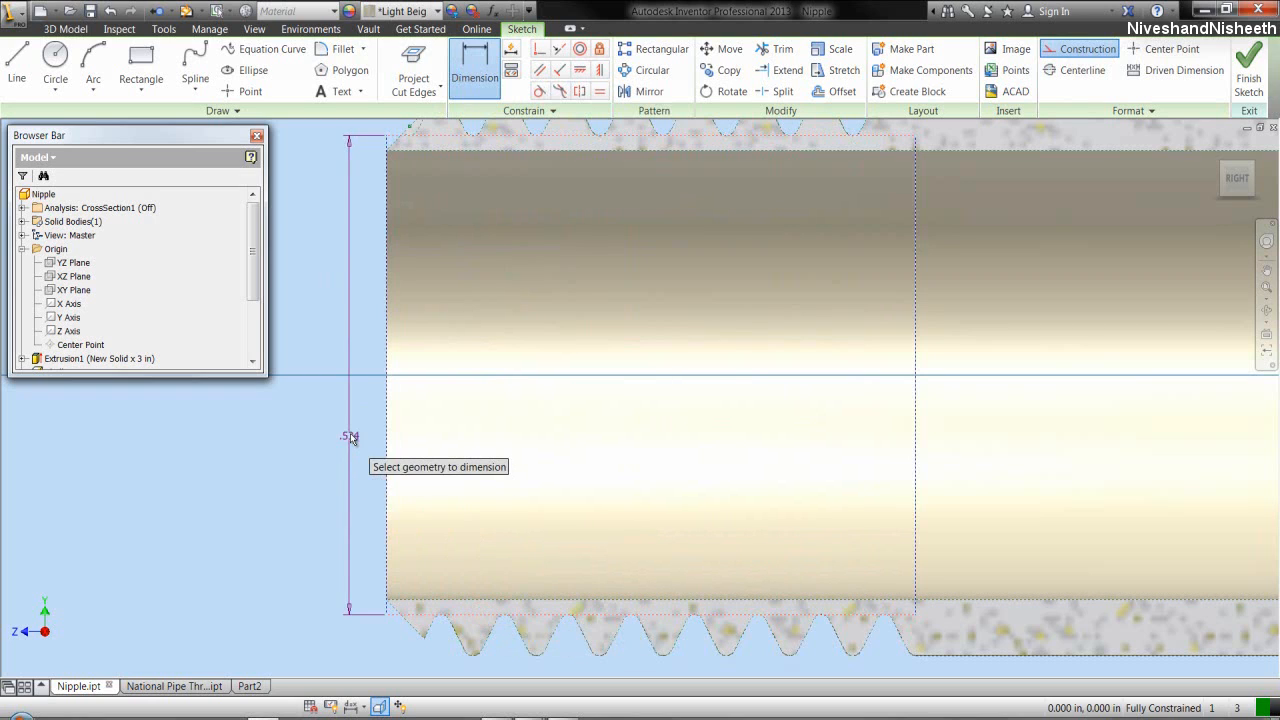
left_click(337, 349)
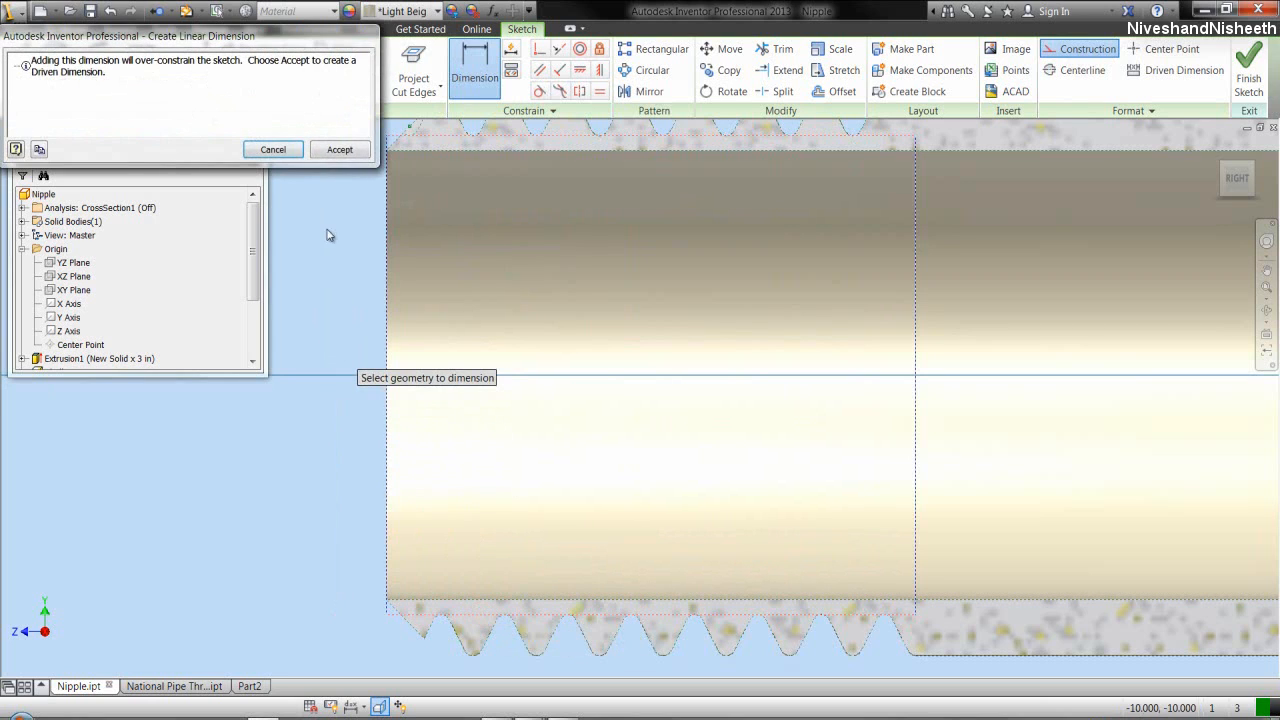
left_click(341, 149)
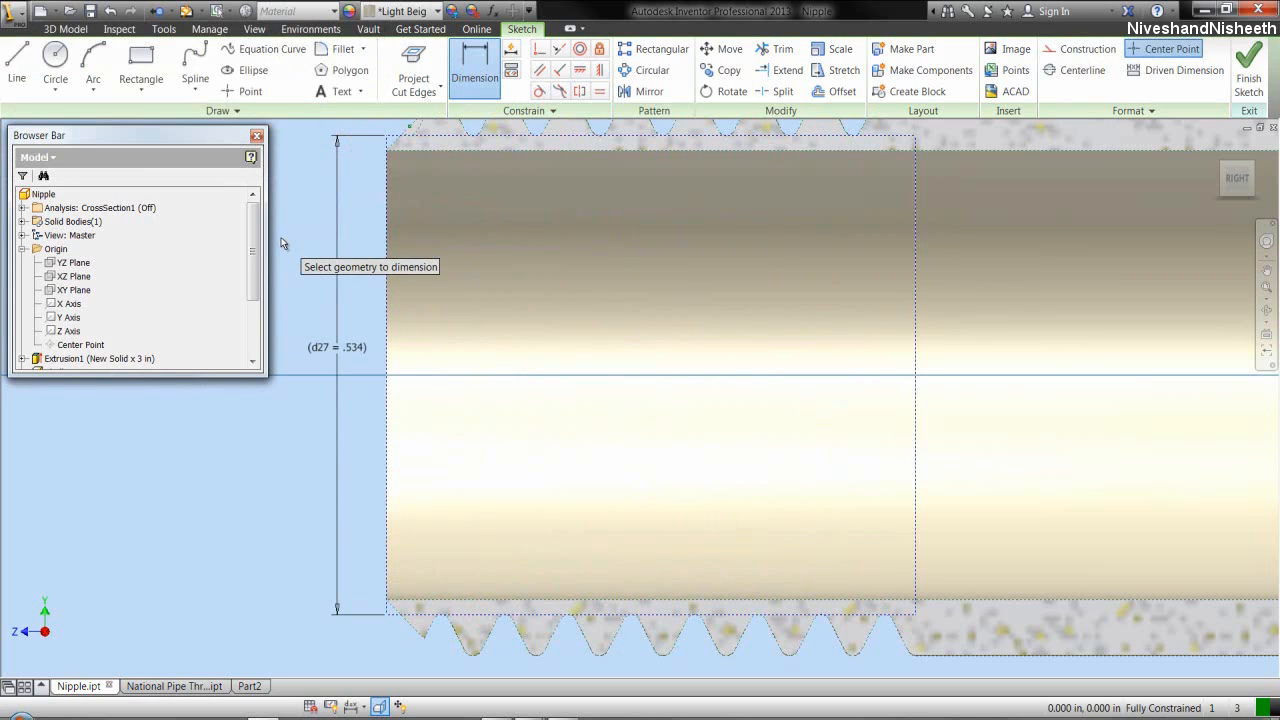
right_click(283, 238)
left_click(322, 235)
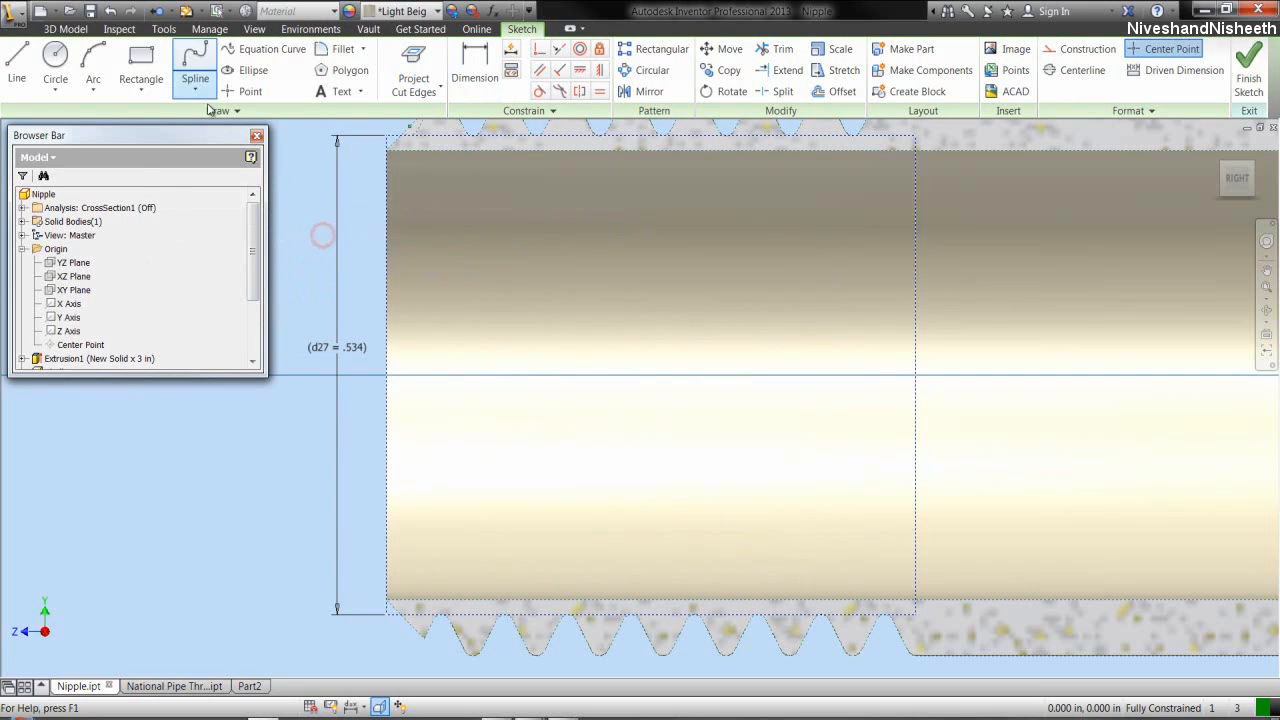
left_click(163, 28)
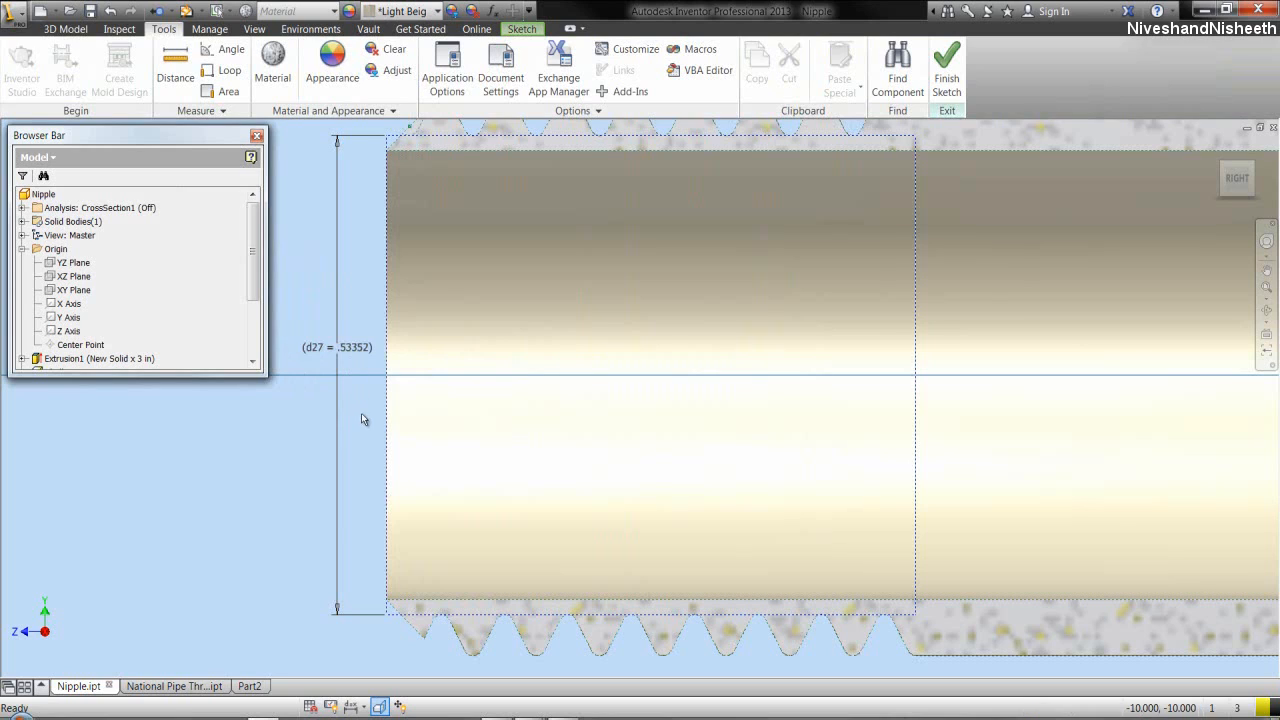
left_click(66, 29)
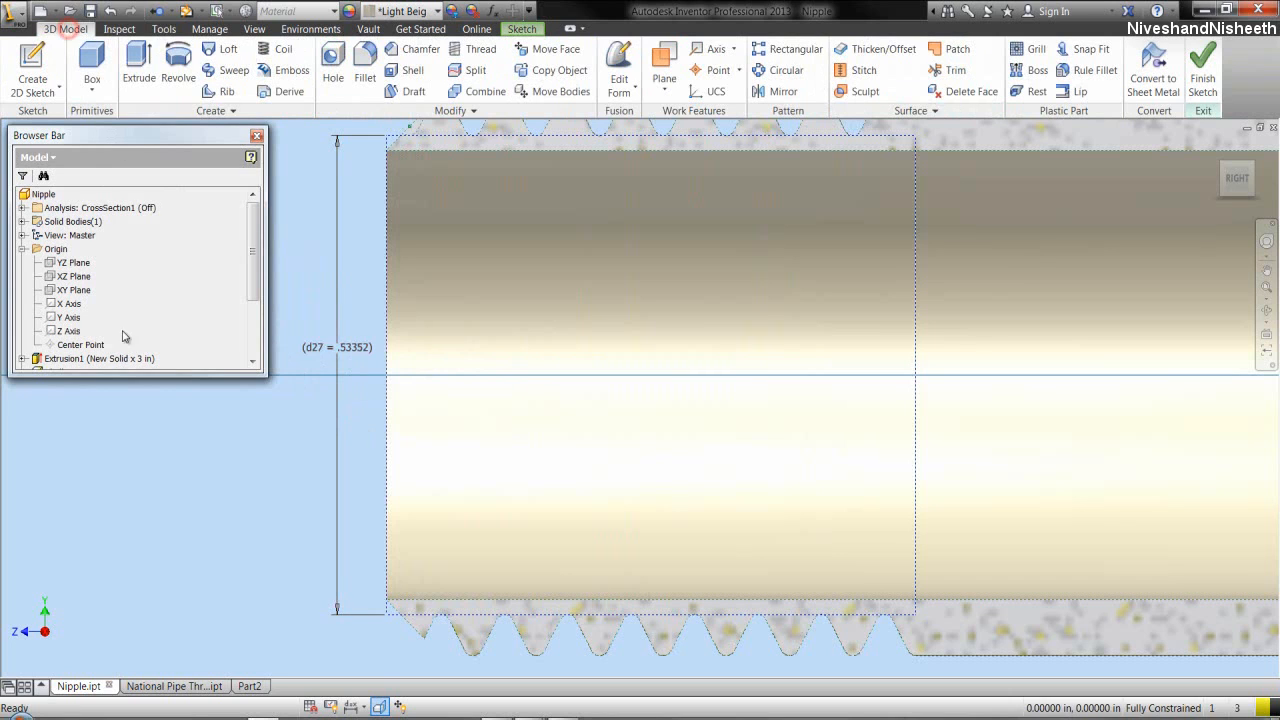
- In Part2, sketch a center point circle at the origin with a diameter of .53352 in
left_click(252, 685)
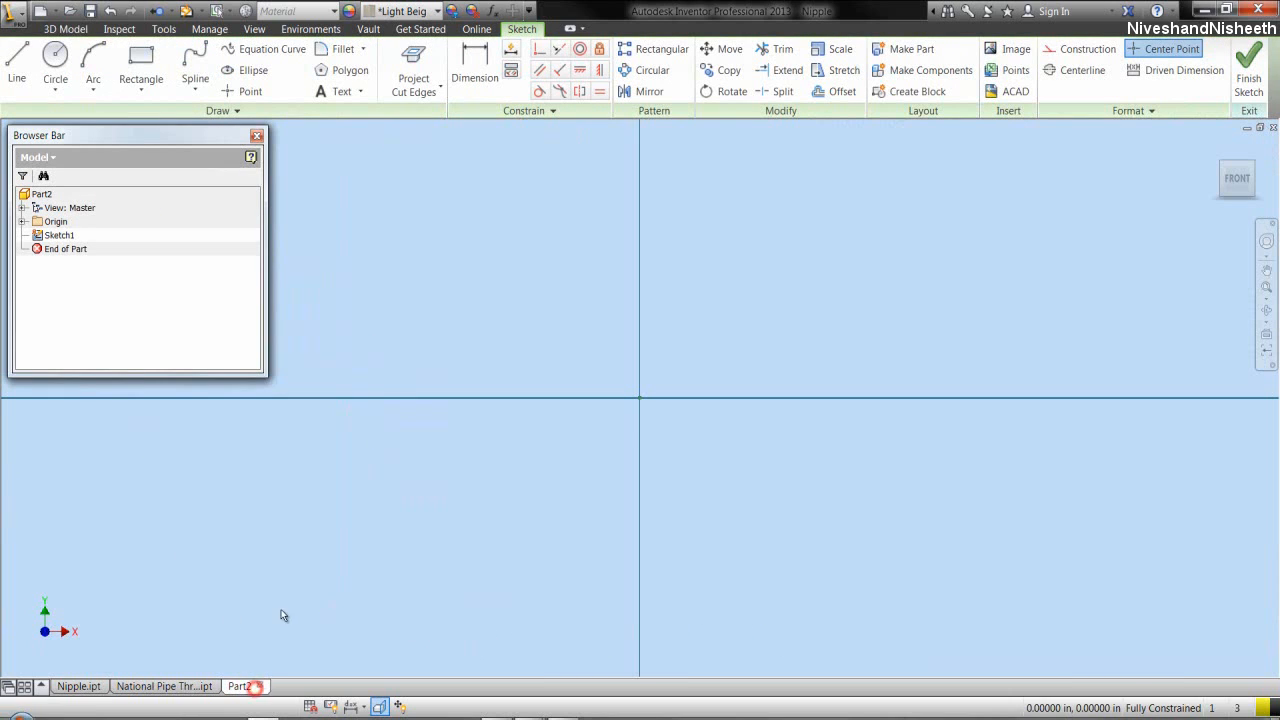
right_click(393, 288)
left_click(360, 268)
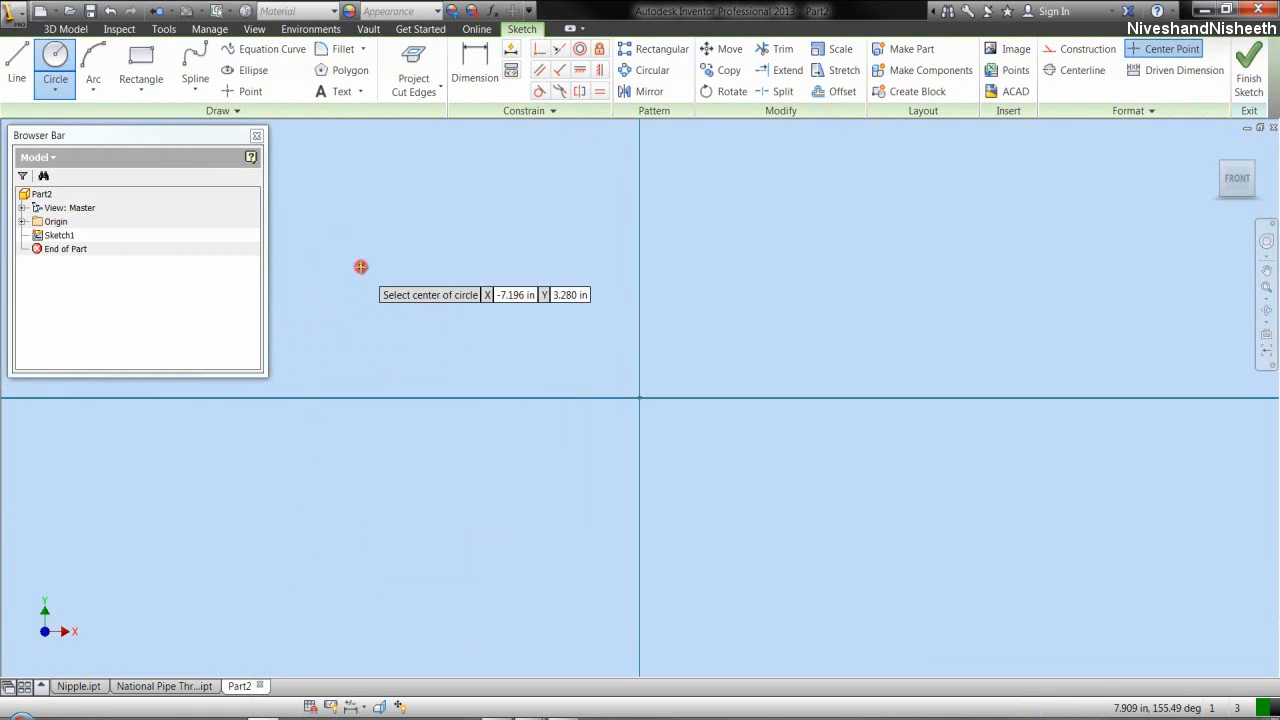
left_click(639, 398)
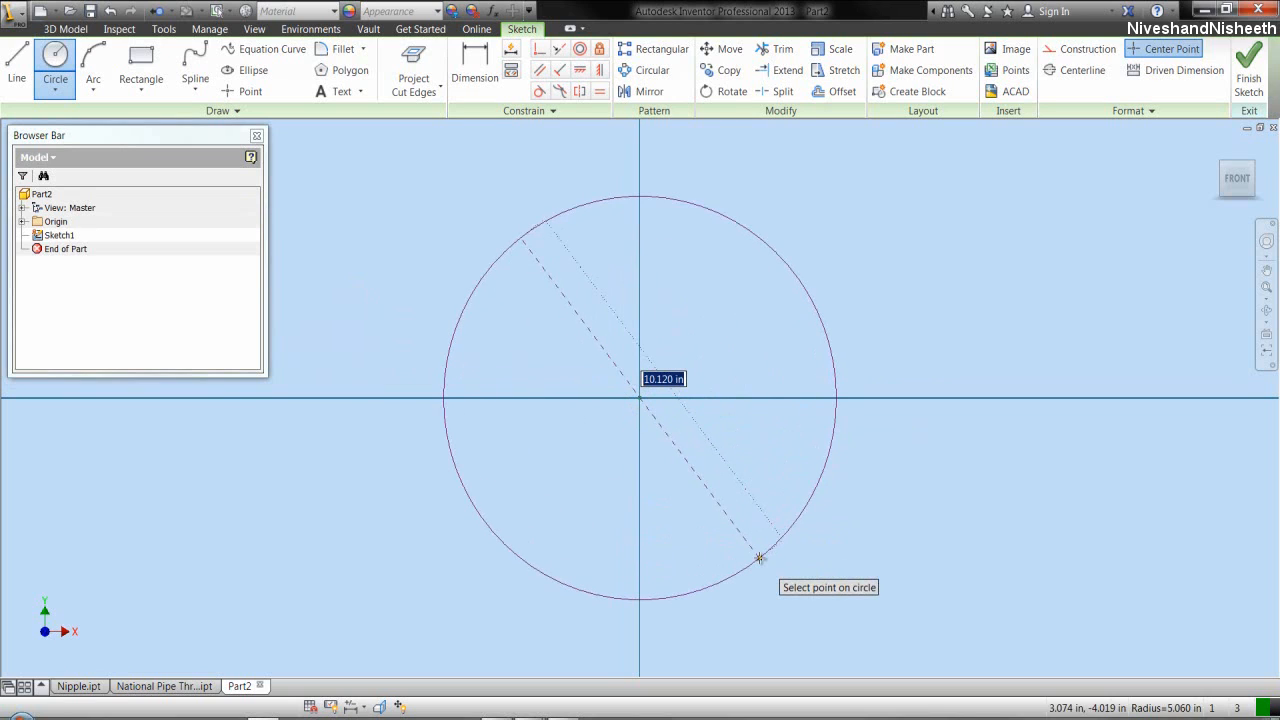
key("BackSpace")
type(".3352")
key("Return")
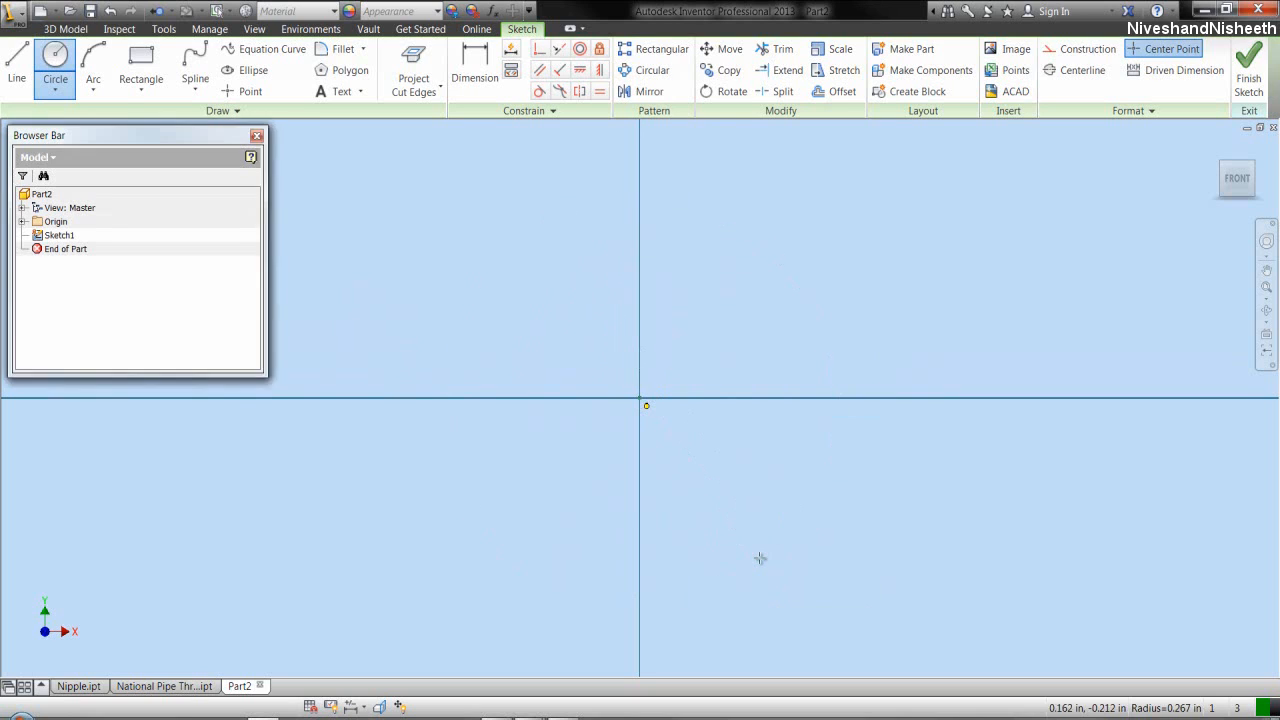
right_click(767, 321)
left_click(826, 325)
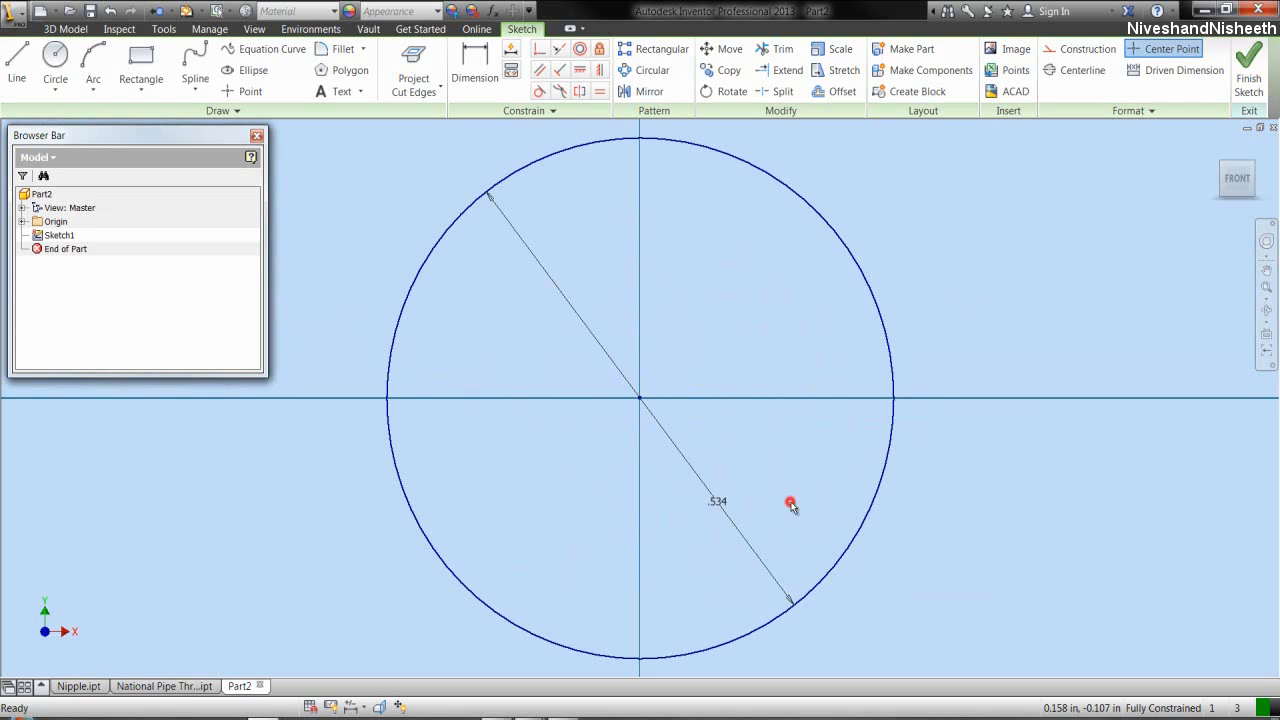
- Set Part2's linear dimension display precision to five decimal places (5.12345)
left_click(163, 28)
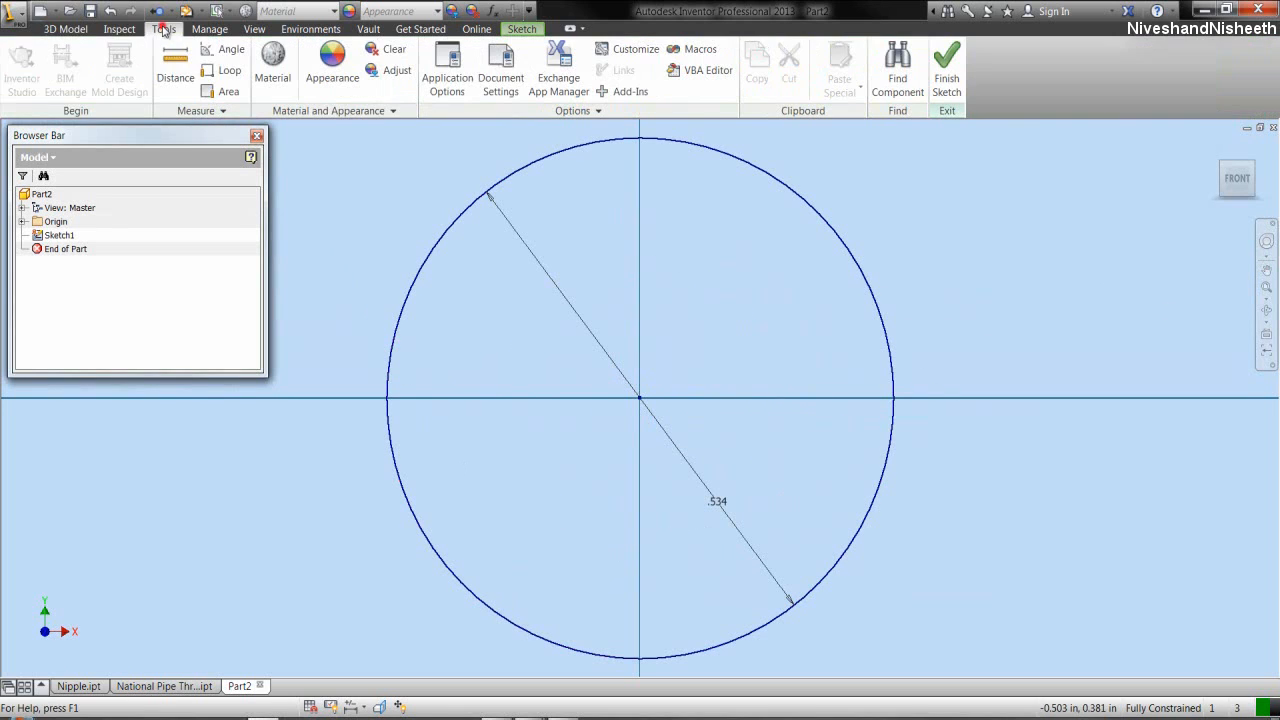
left_click(500, 70)
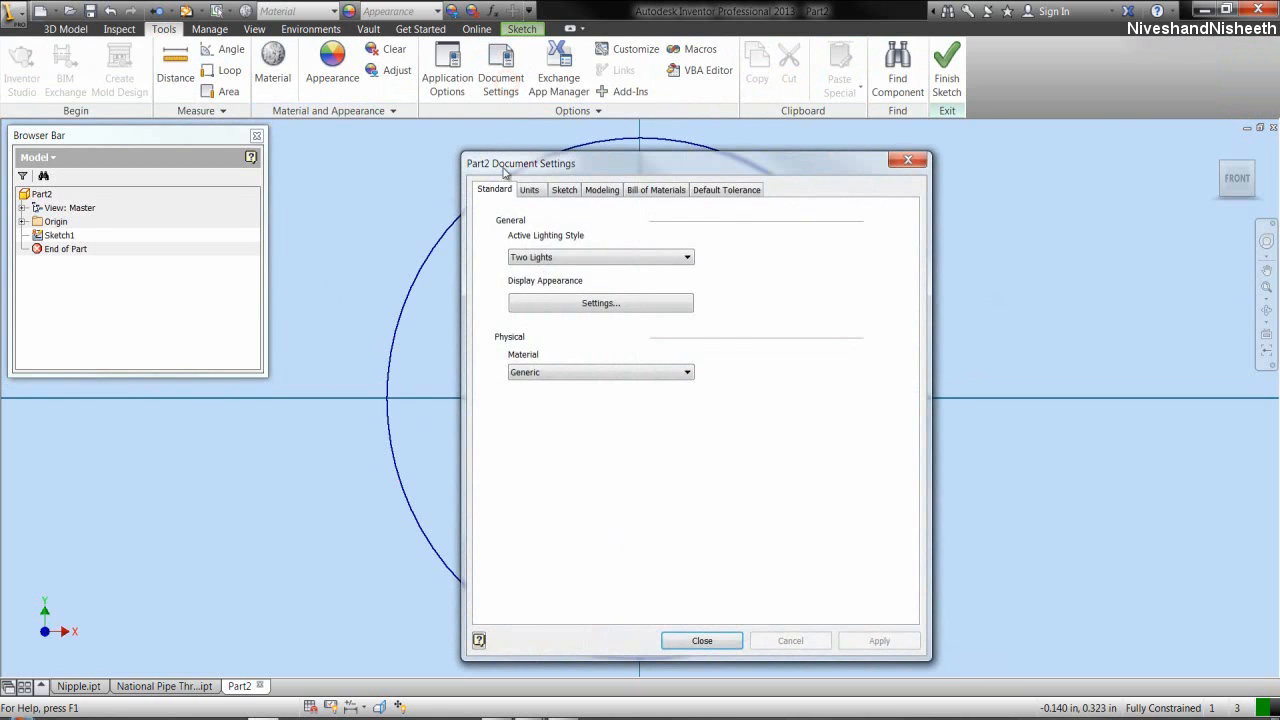
left_click(529, 190)
left_click(518, 359)
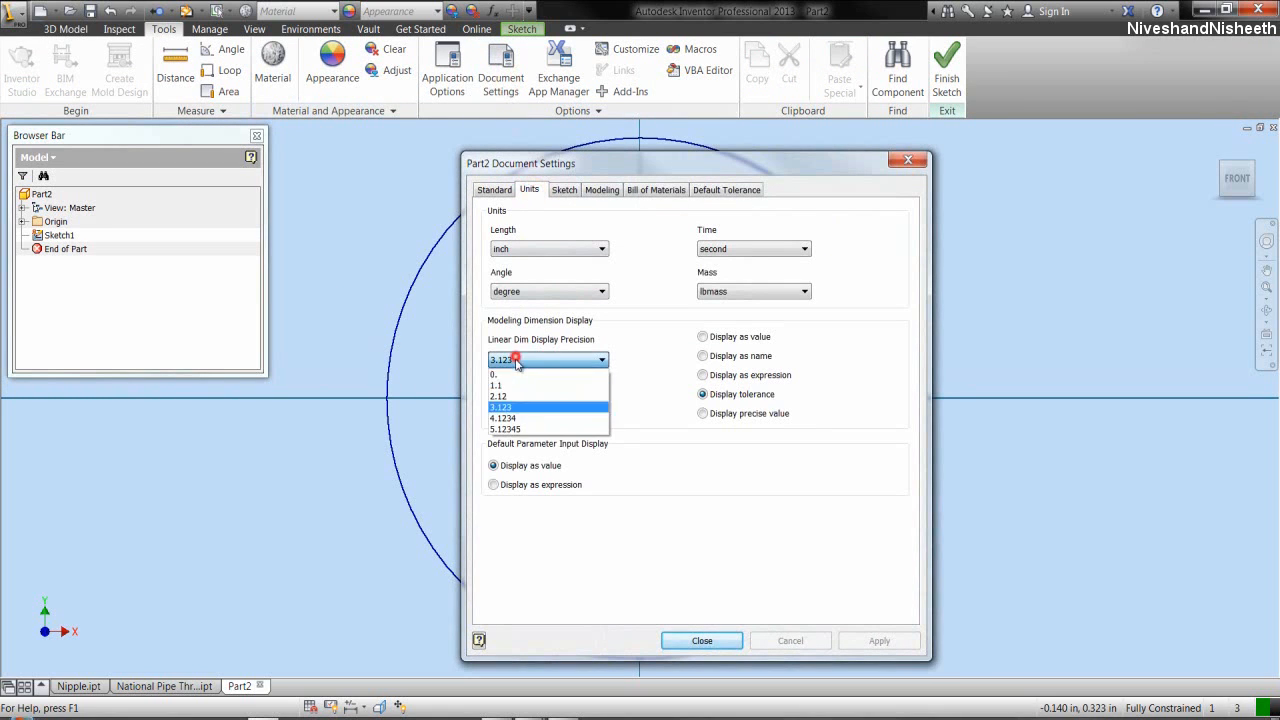
left_click(517, 430)
left_click(684, 640)
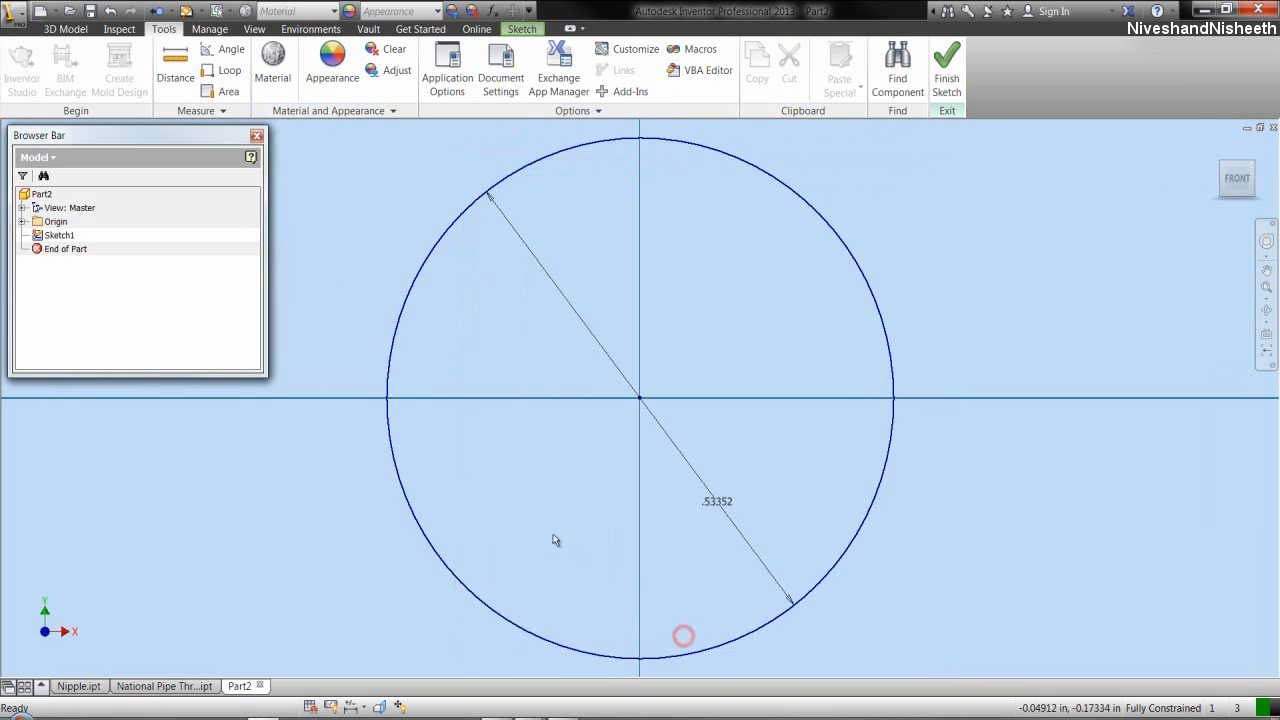
left_click(521, 28)
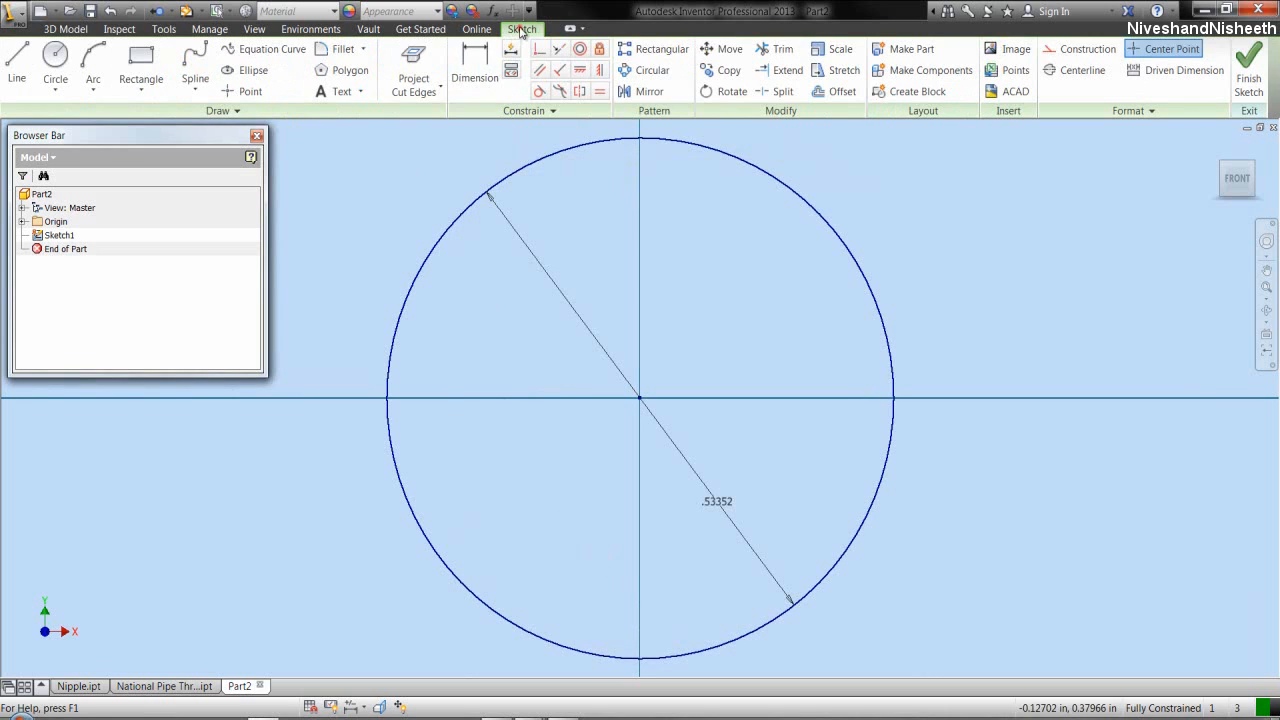
left_click(387, 196)
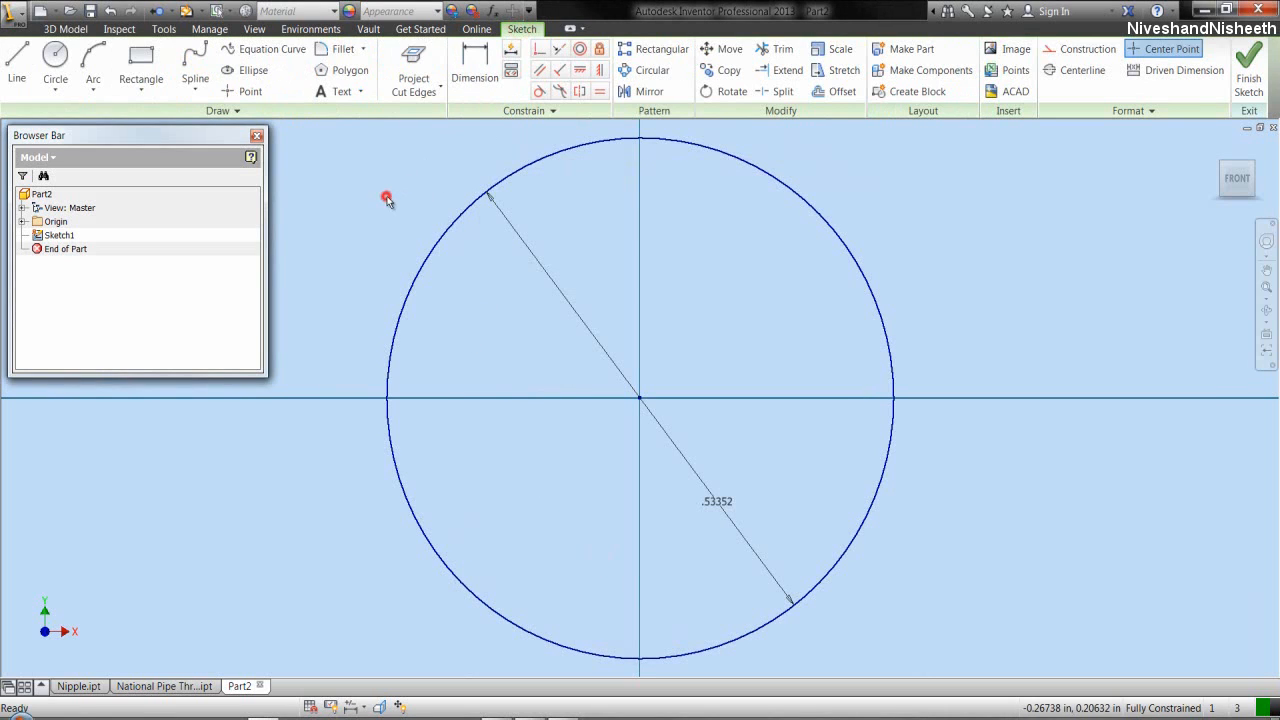
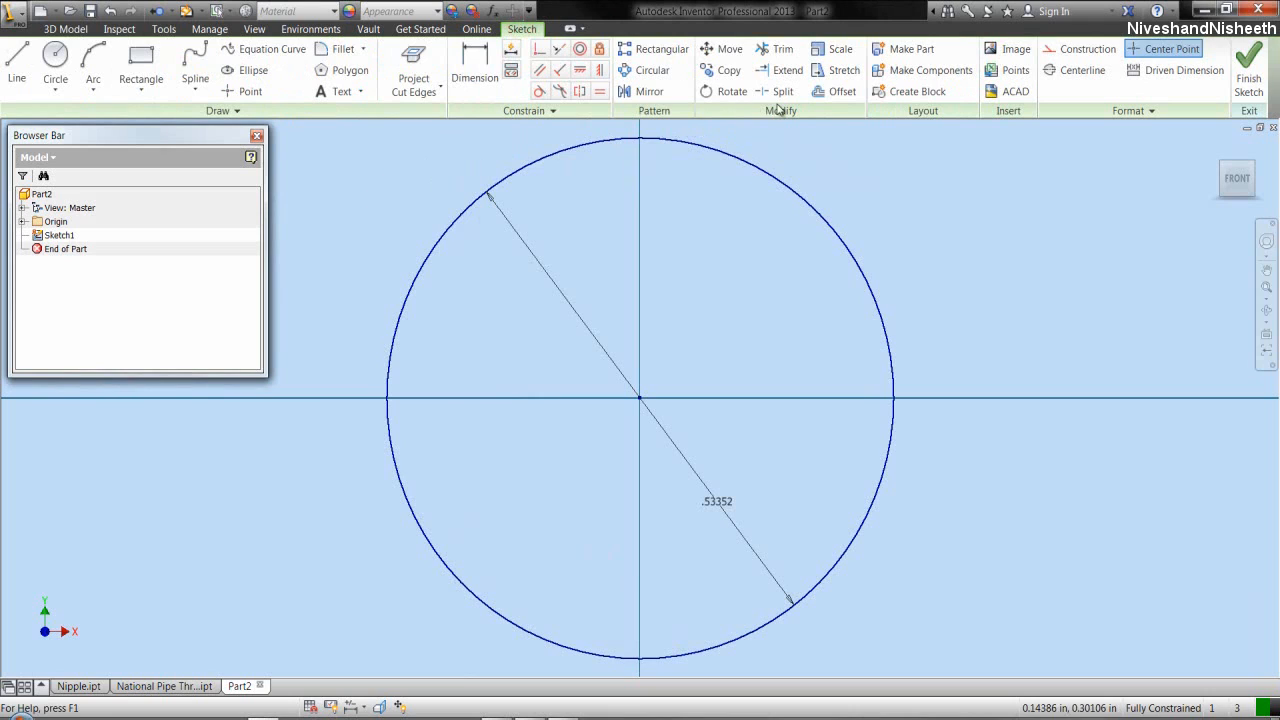
- Offset the circle outward by about 0.026 in to form a concentric outer circle
left_click(831, 94)
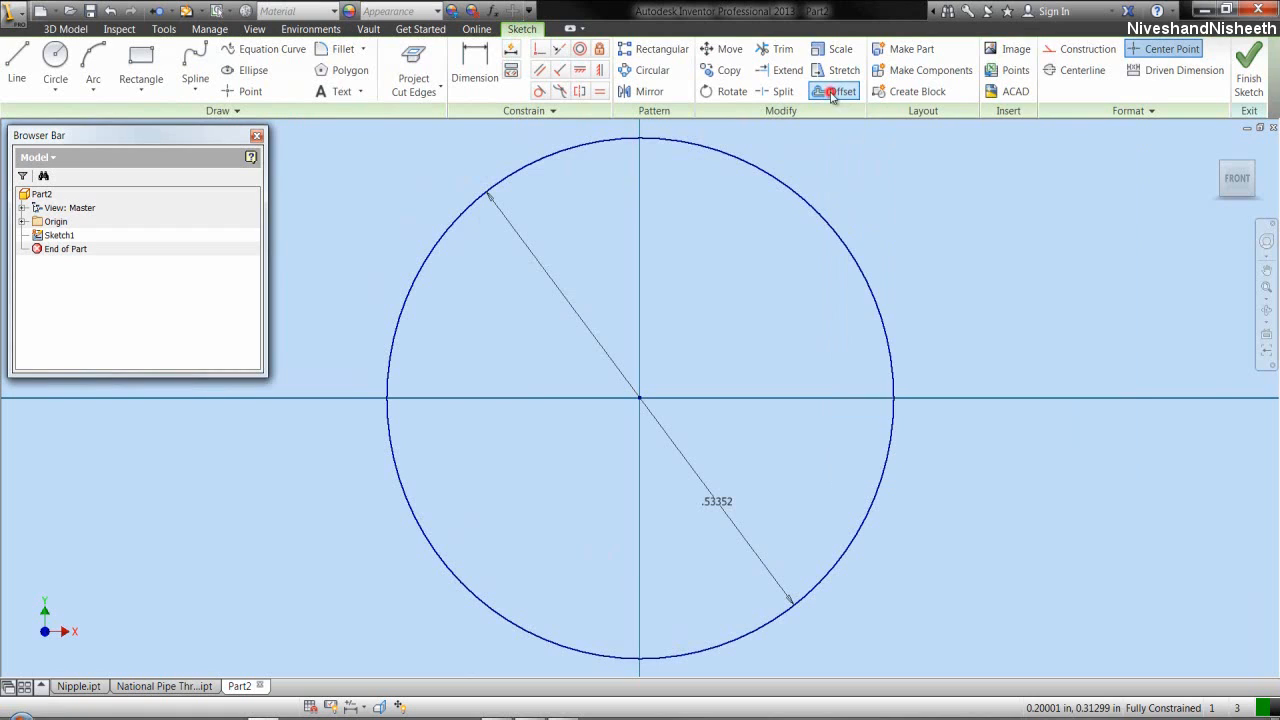
left_click(792, 188)
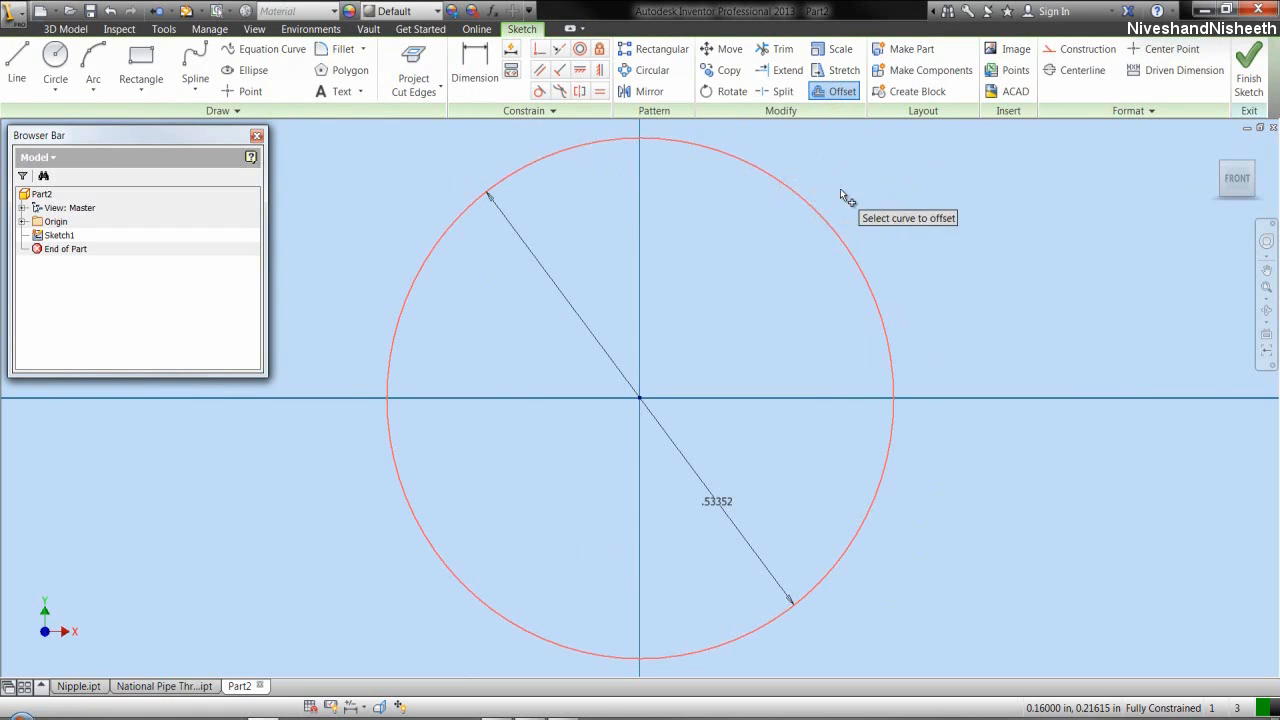
right_click(840, 189)
left_click(890, 190)
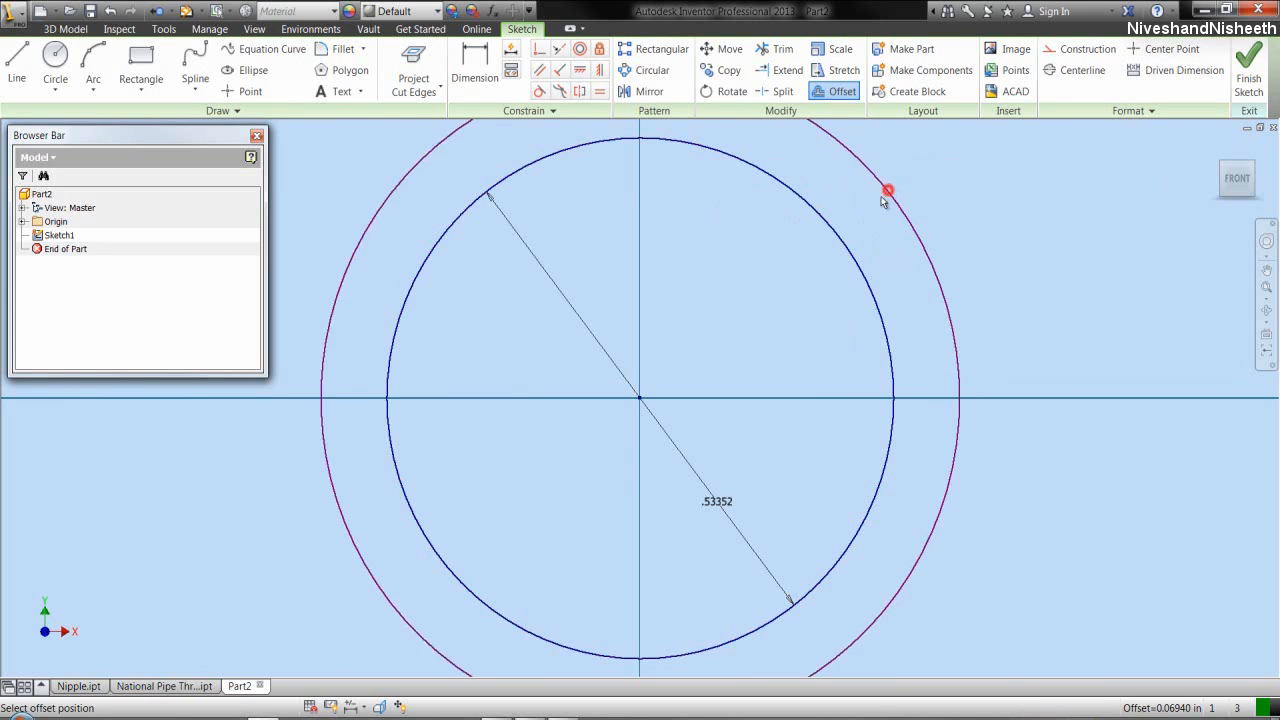
left_click(866, 230)
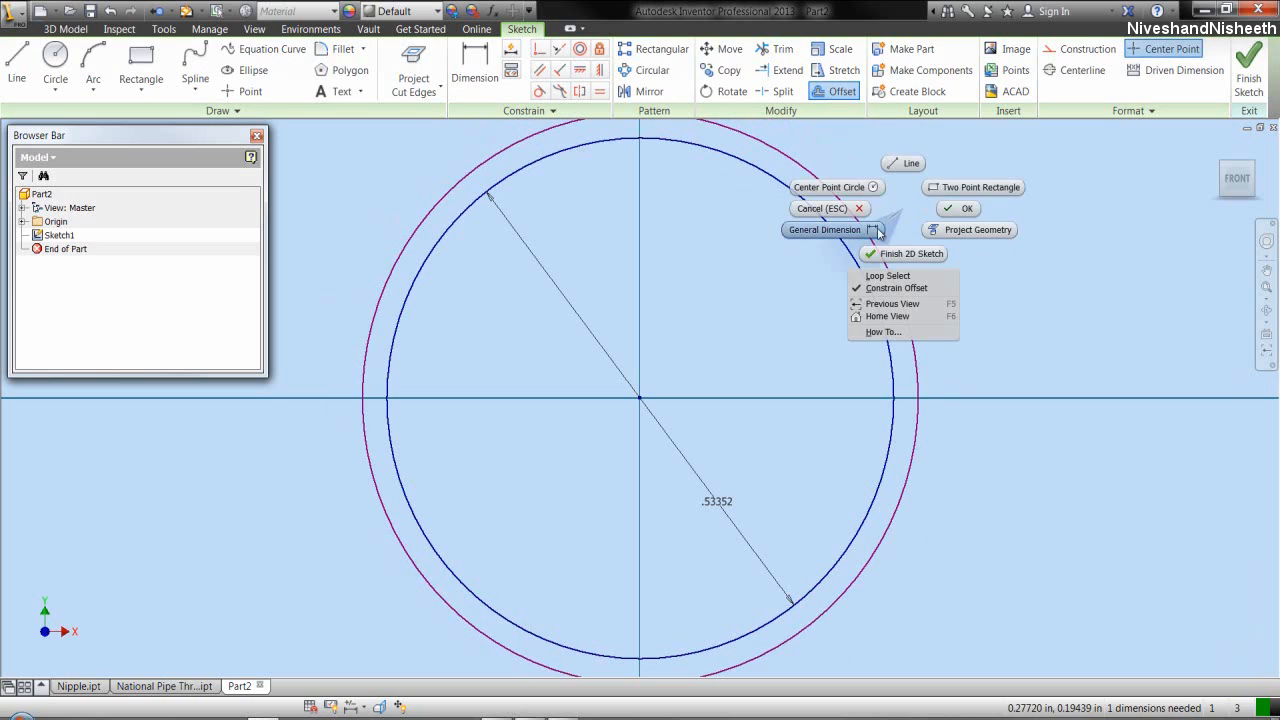
- Dimension the gap between the inner and outer circles as 1/16 in
left_click(872, 232)
left_click(868, 237)
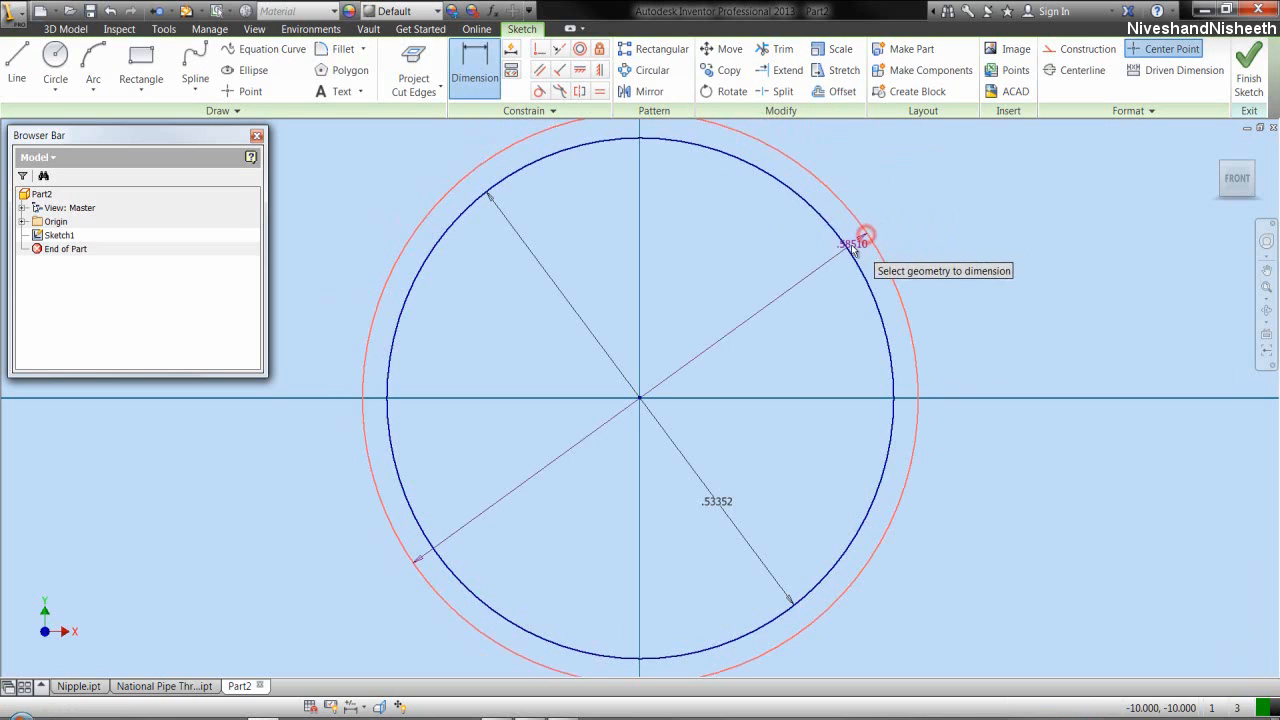
left_click(866, 249)
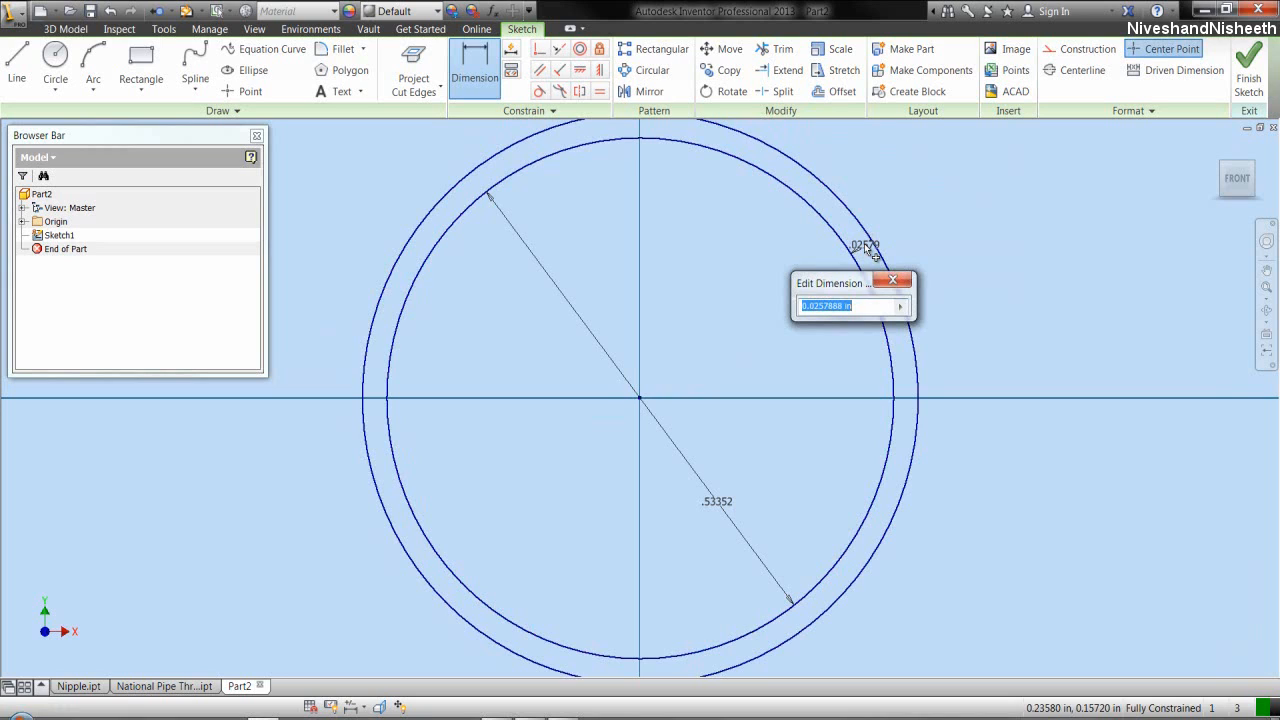
type("1/16")
key("Return")
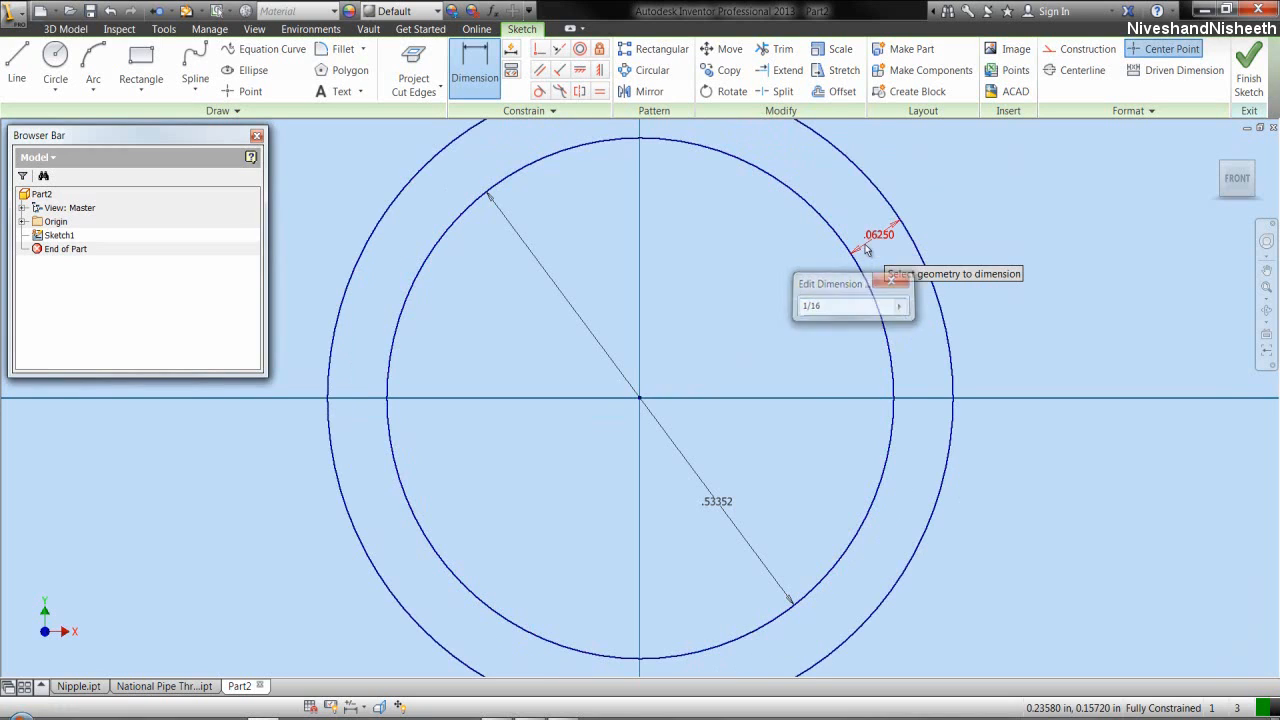
right_click(985, 245)
left_click(1045, 246)
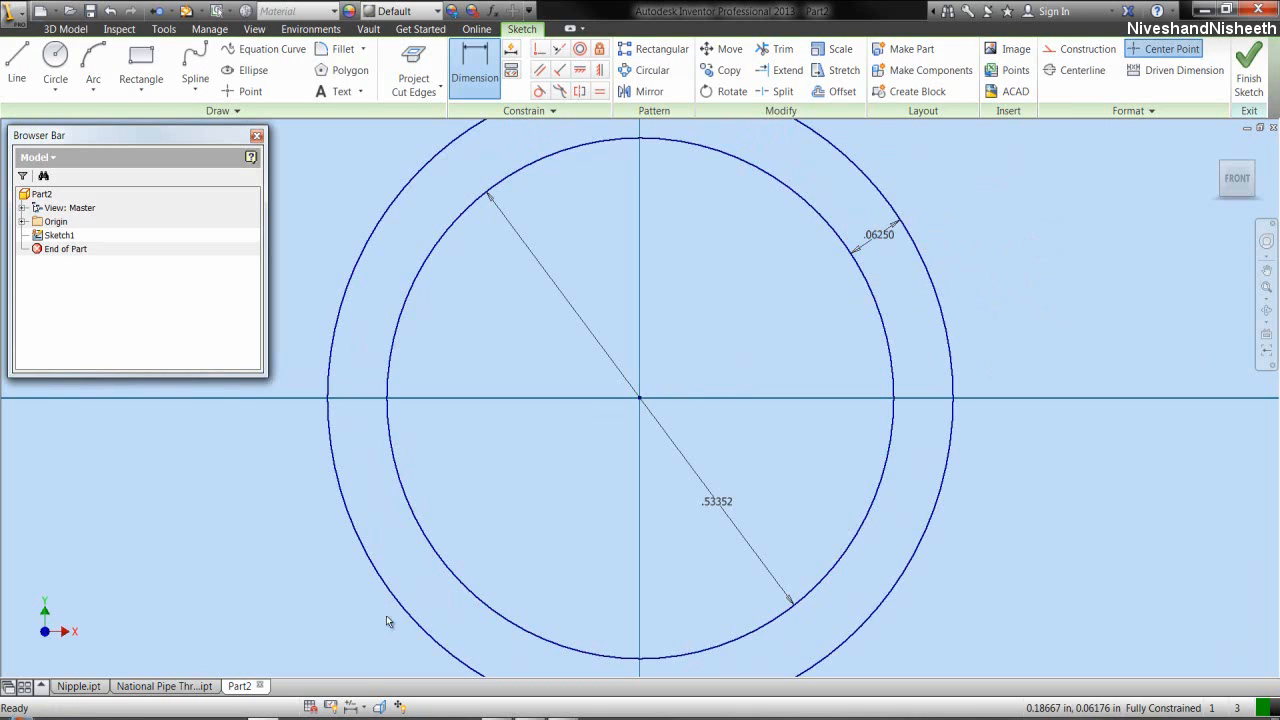
- Show the sketch dimensions as expressions and finish the two-circle sketch
left_click(360, 706)
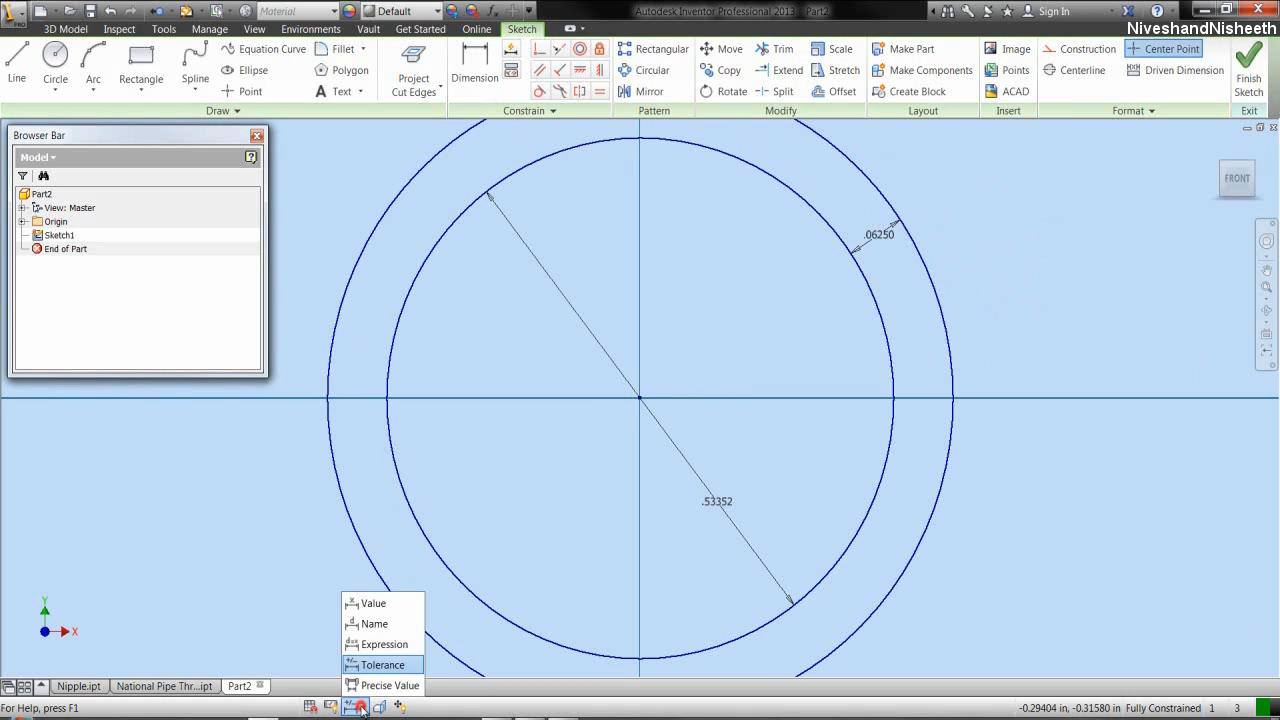
left_click(380, 644)
left_click(747, 368)
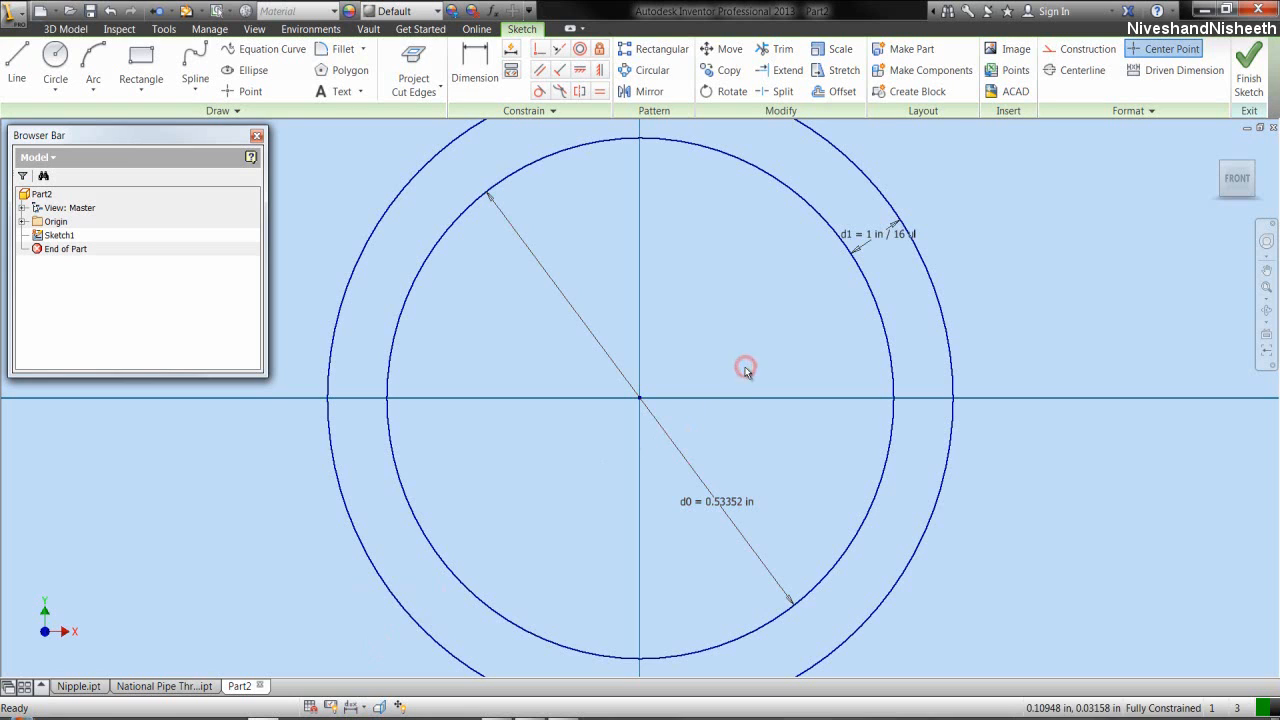
left_click(1248, 68)
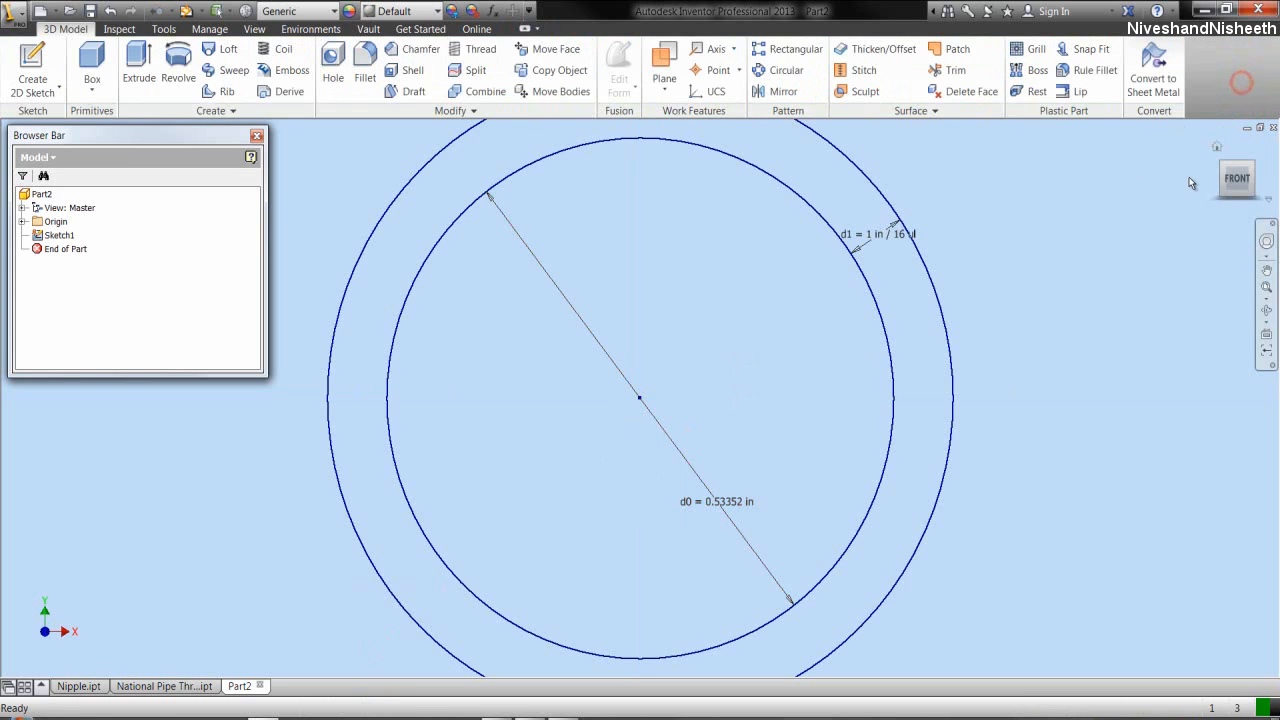
- Save the new part as Socket in the Pipe Fittings folder
left_click(1256, 170)
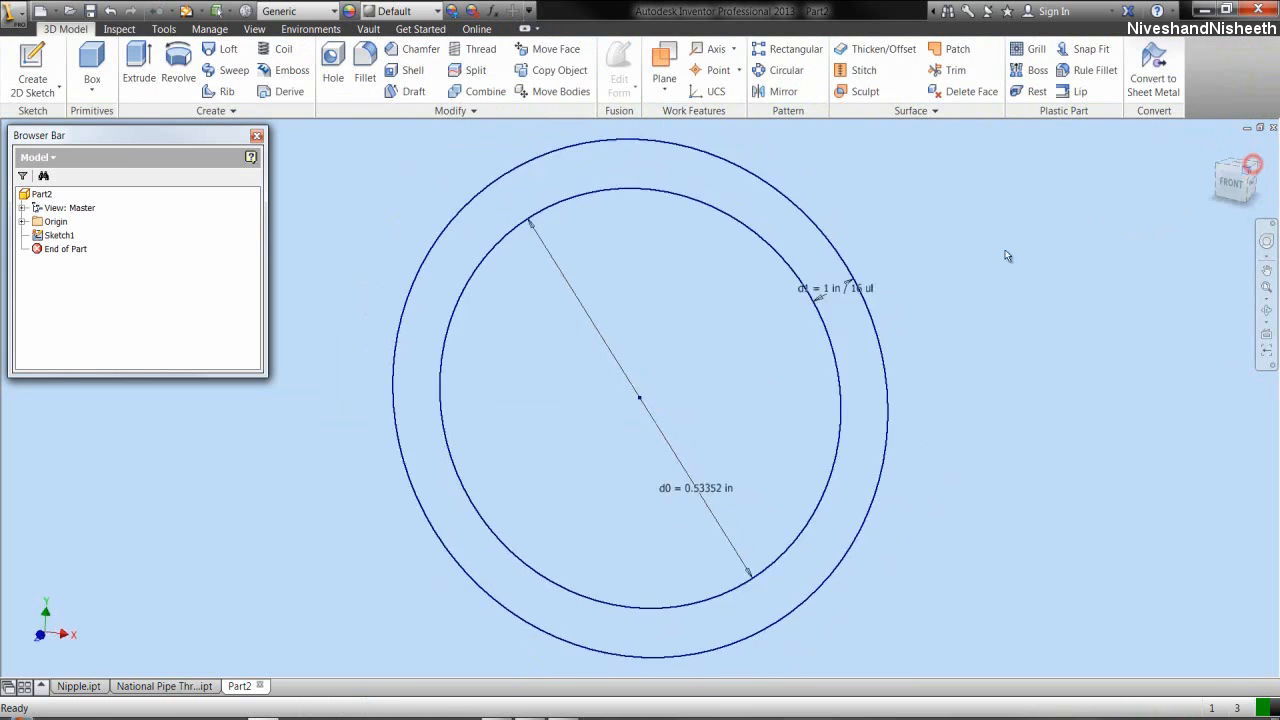
left_click(931, 291)
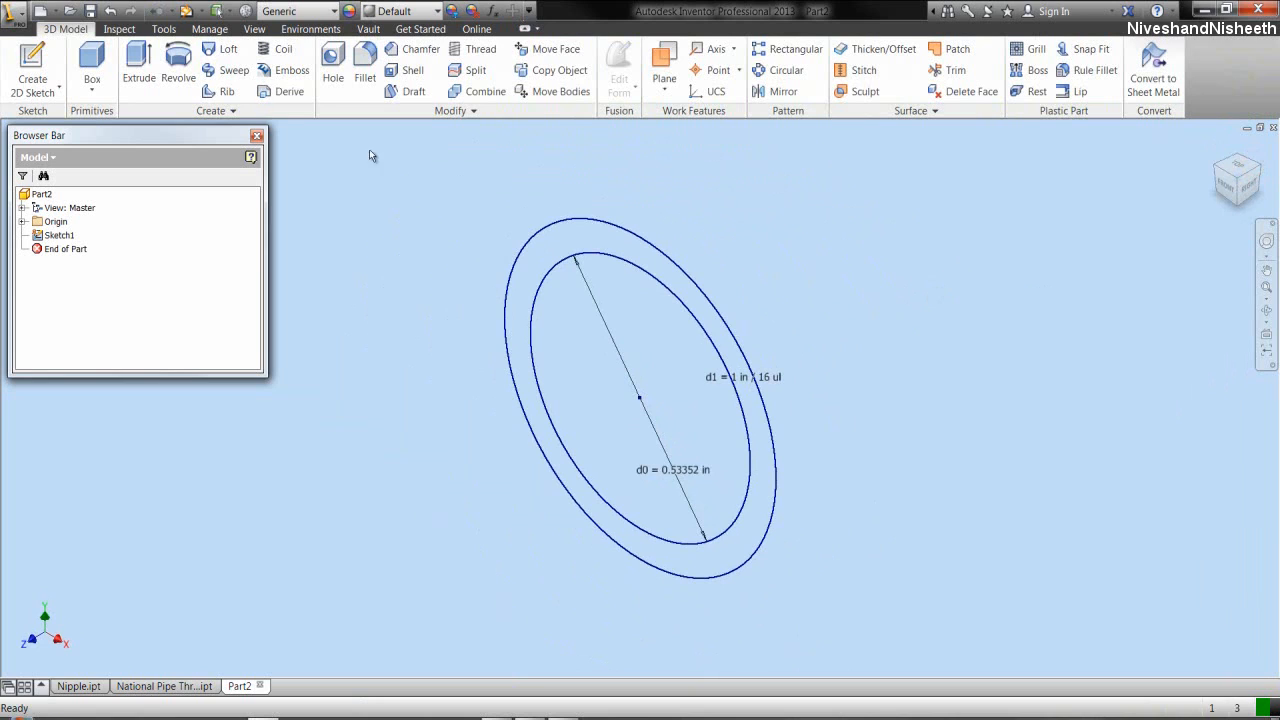
left_click(90, 11)
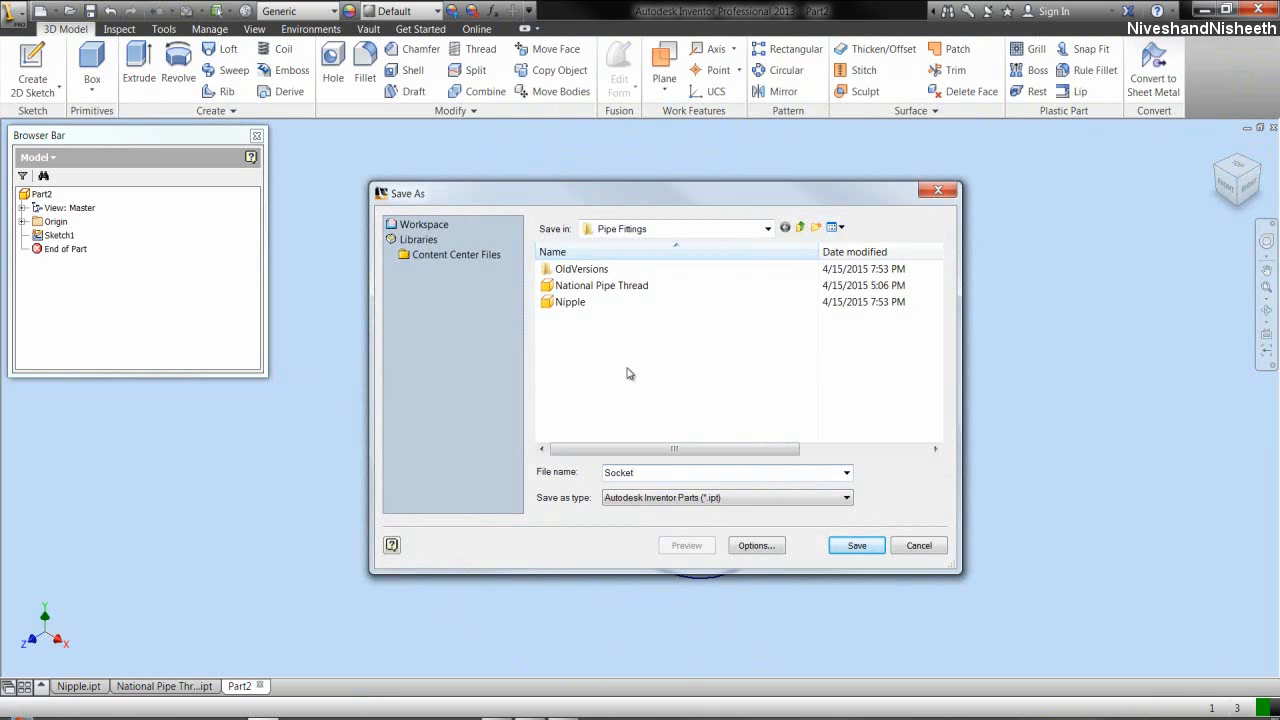
left_click(860, 545)
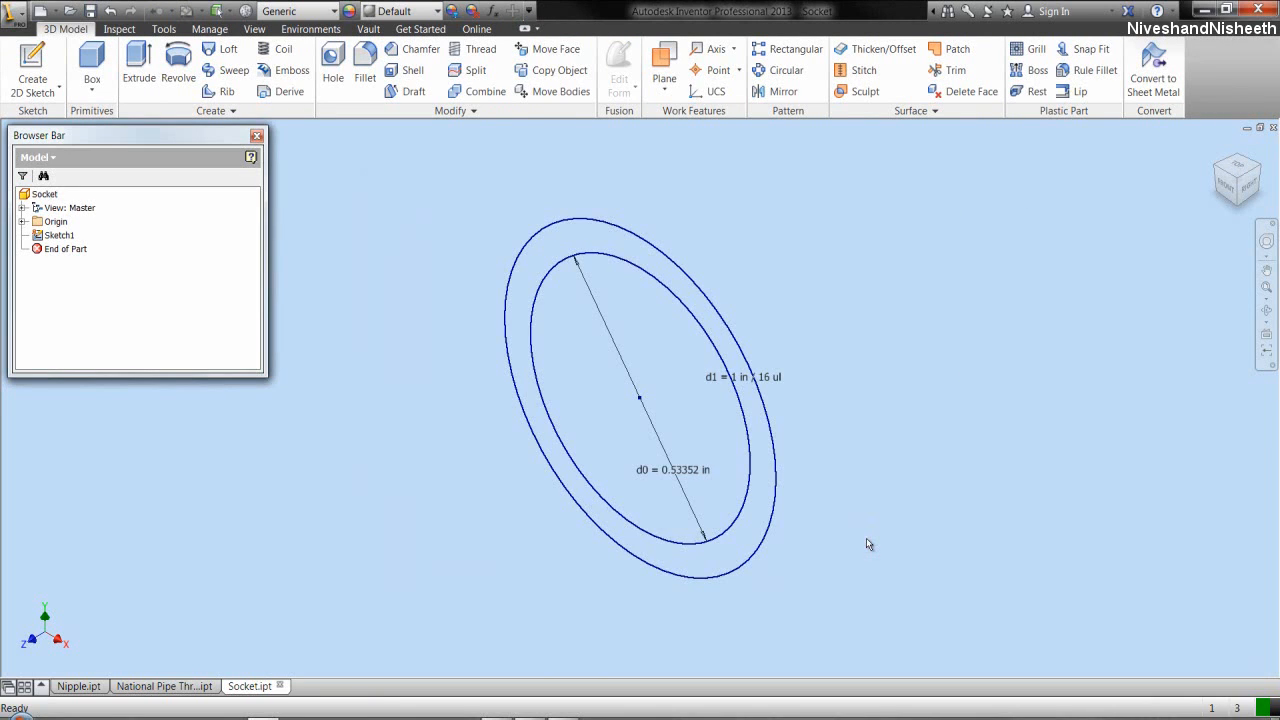
left_click(834, 506)
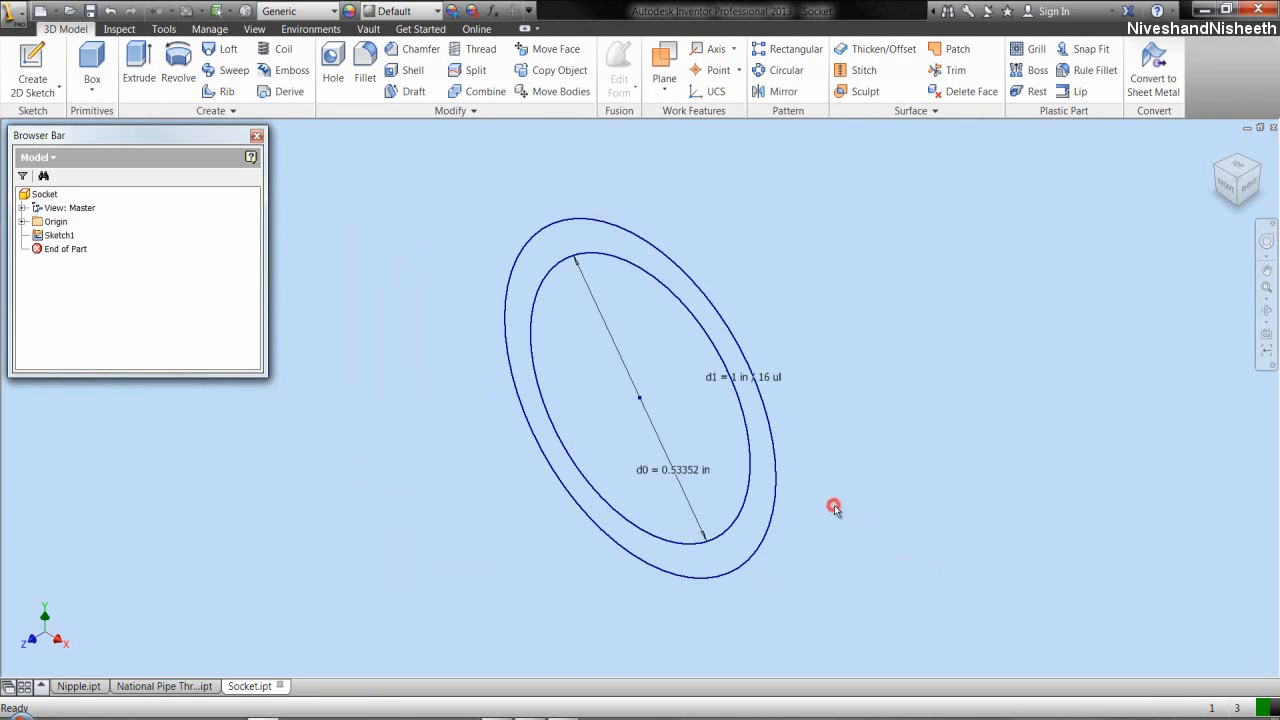
- Extrude the ring profile between the two circles symmetrically to a total length of 1 1/2 in
left_click(786, 437)
key("e")
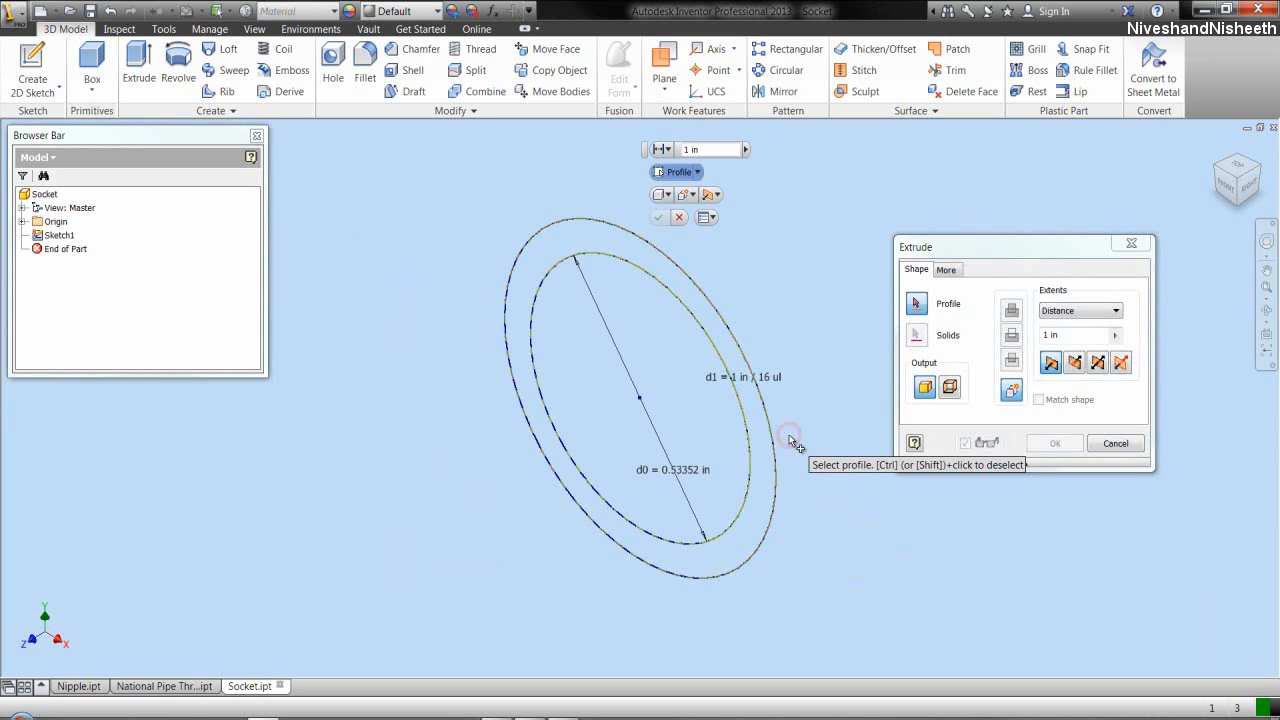
left_click(769, 437)
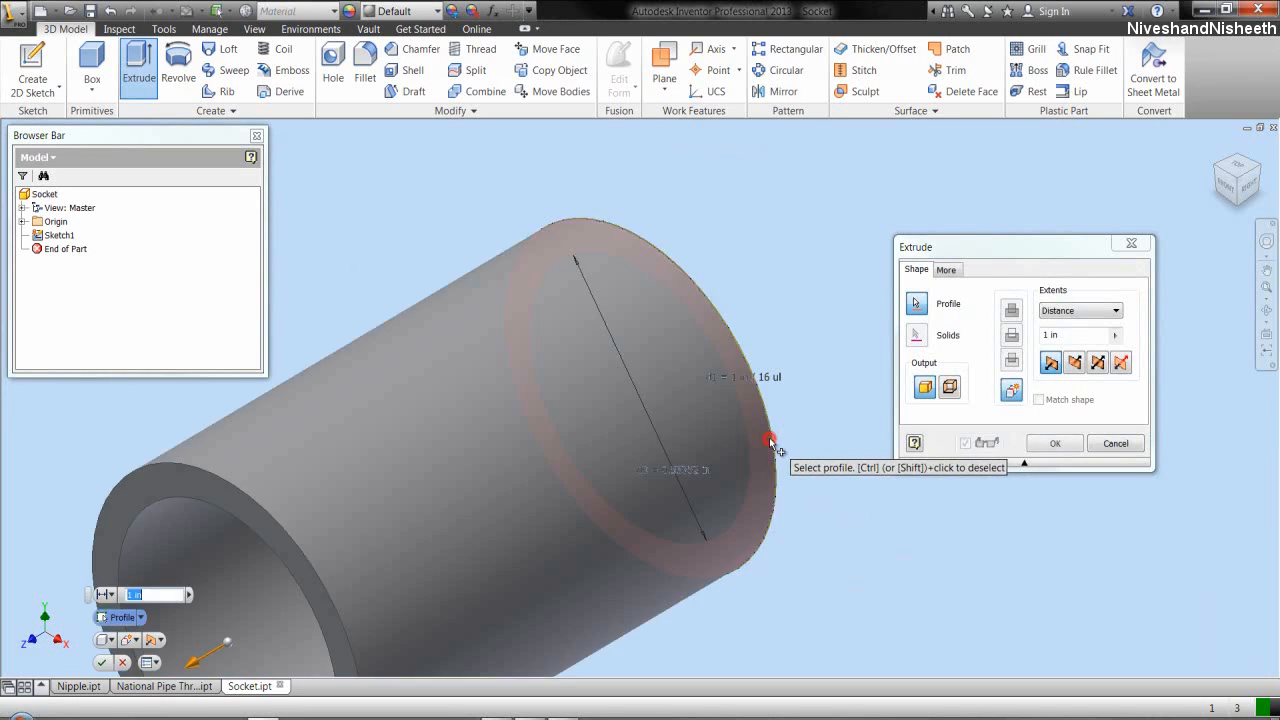
left_click(1265, 288)
left_click(1051, 246)
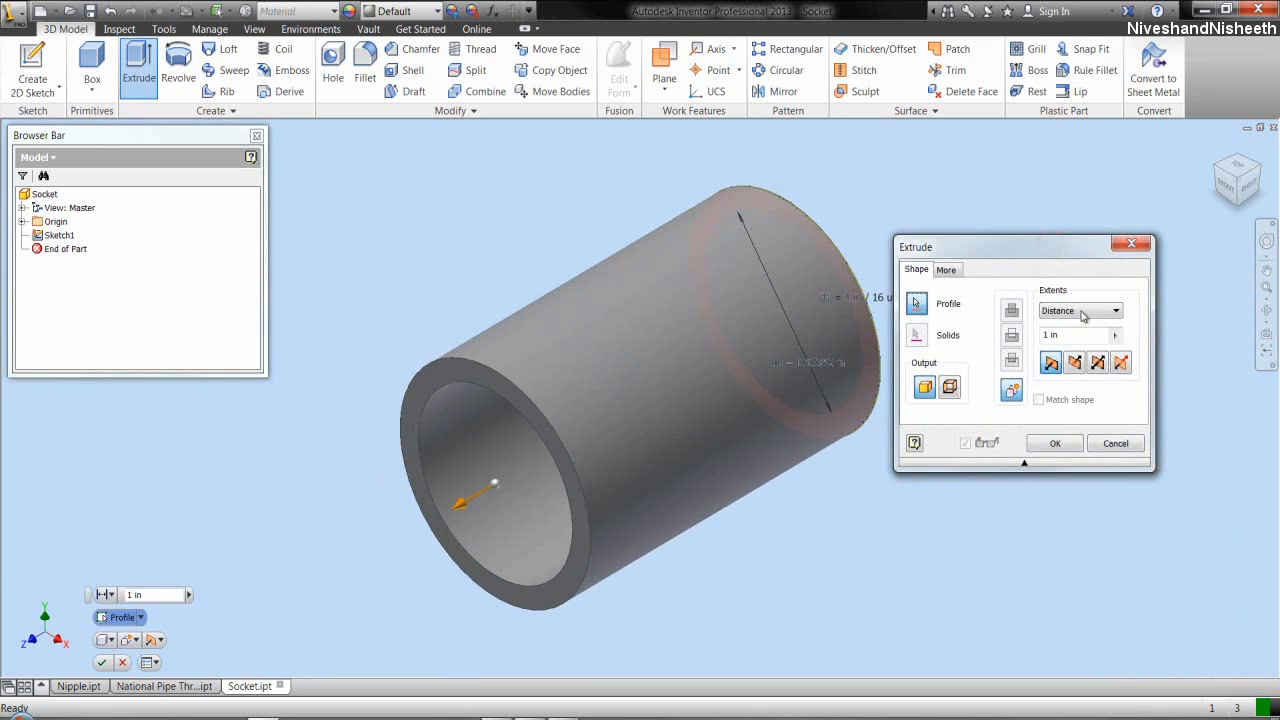
left_click(1098, 363)
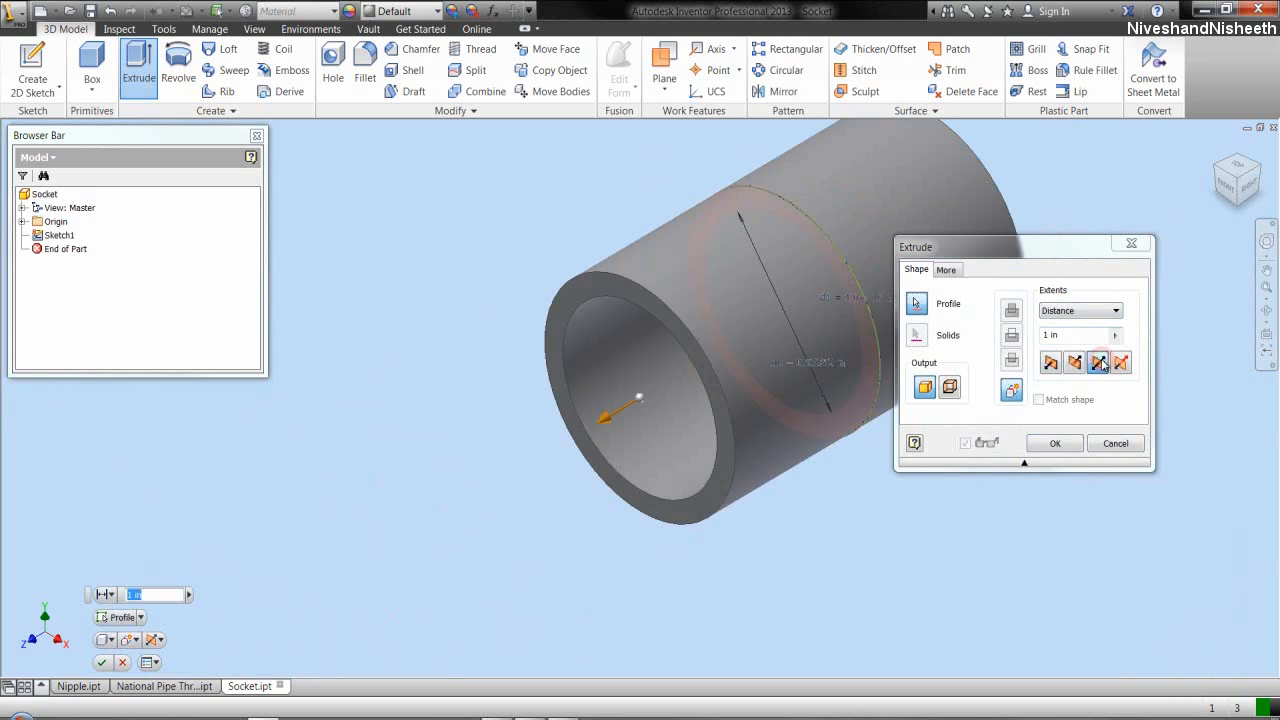
left_click(1073, 335)
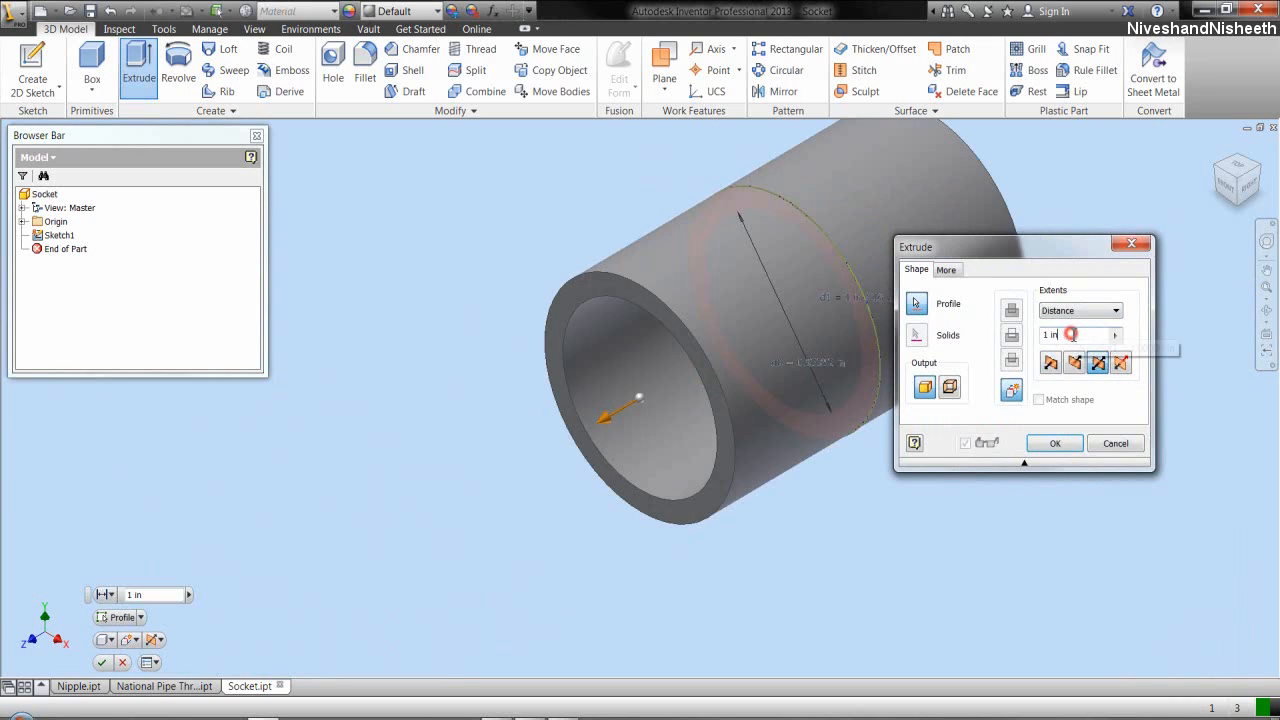
left_click_drag(1076, 335, 1040, 338)
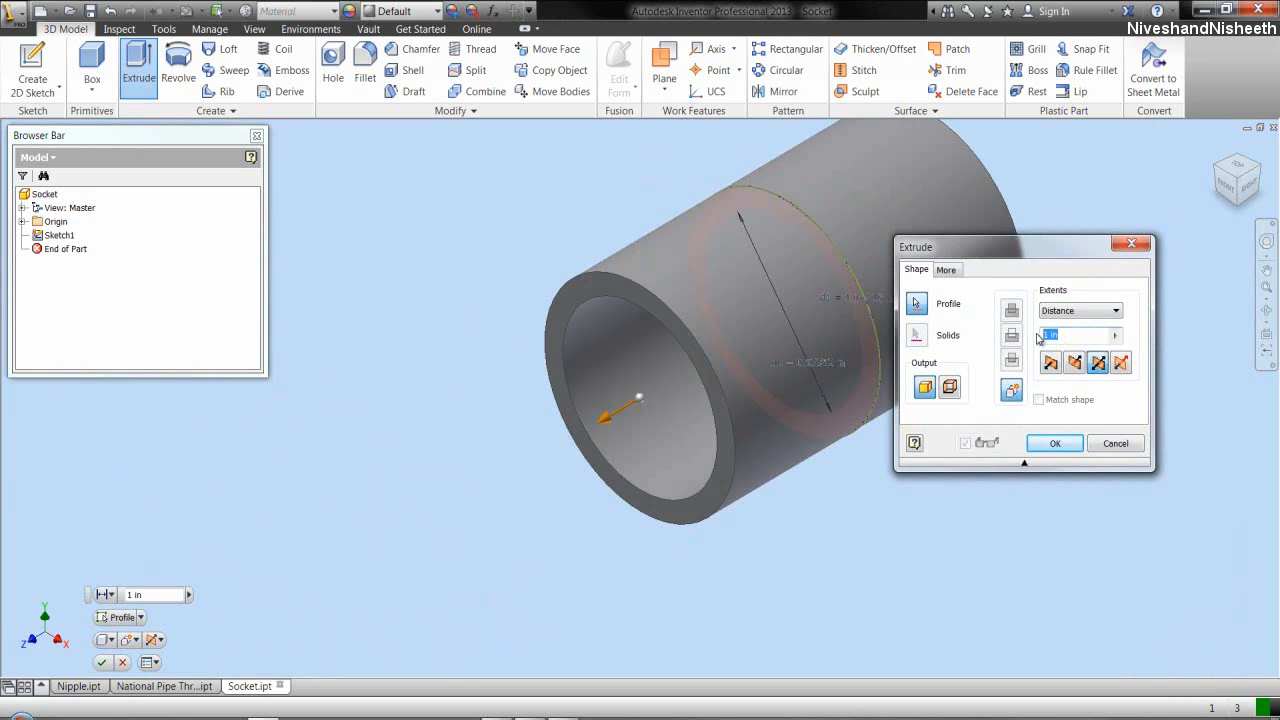
type("1 1/2")
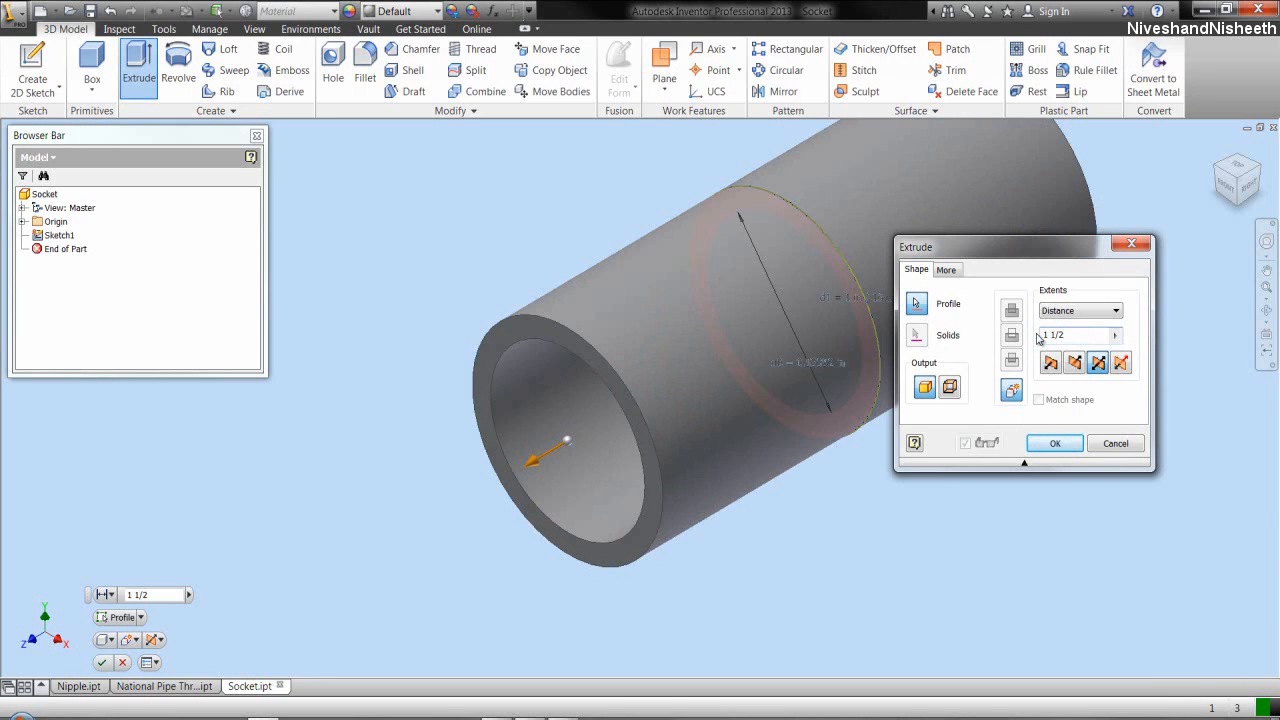
left_click(1072, 444)
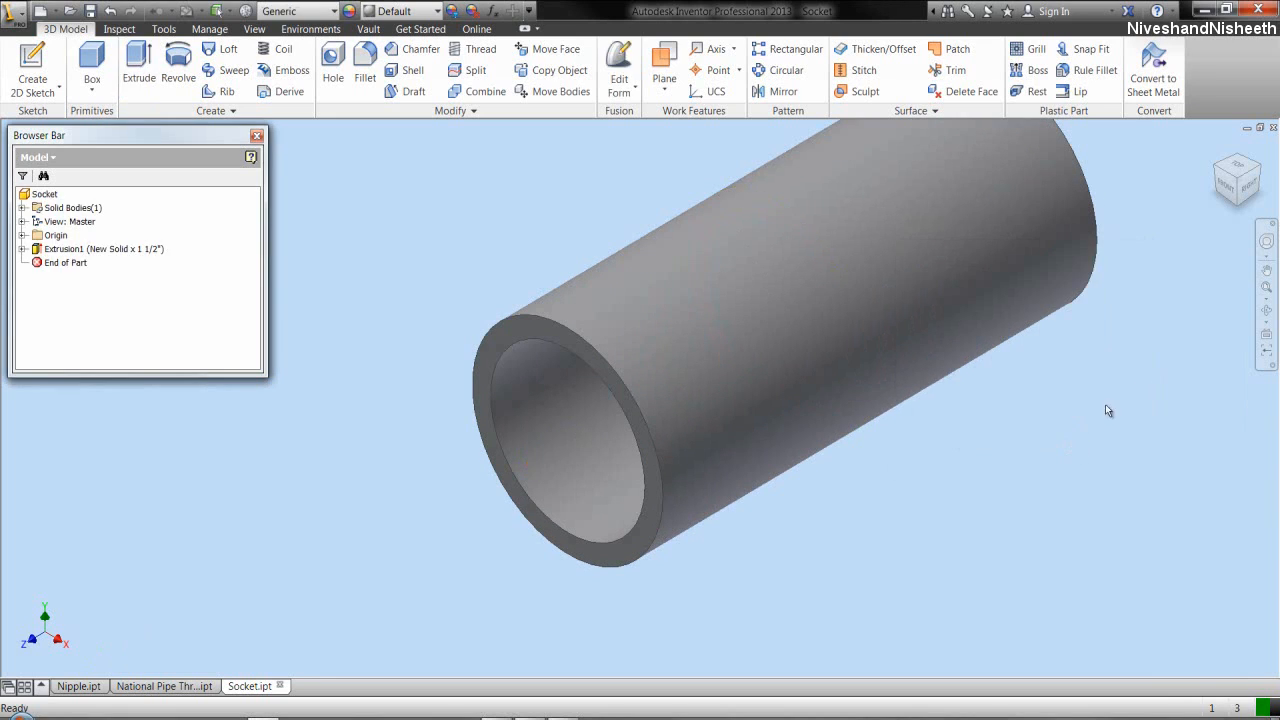
- Apply the Light Beige appearance to the extruded tube
left_click(1264, 287)
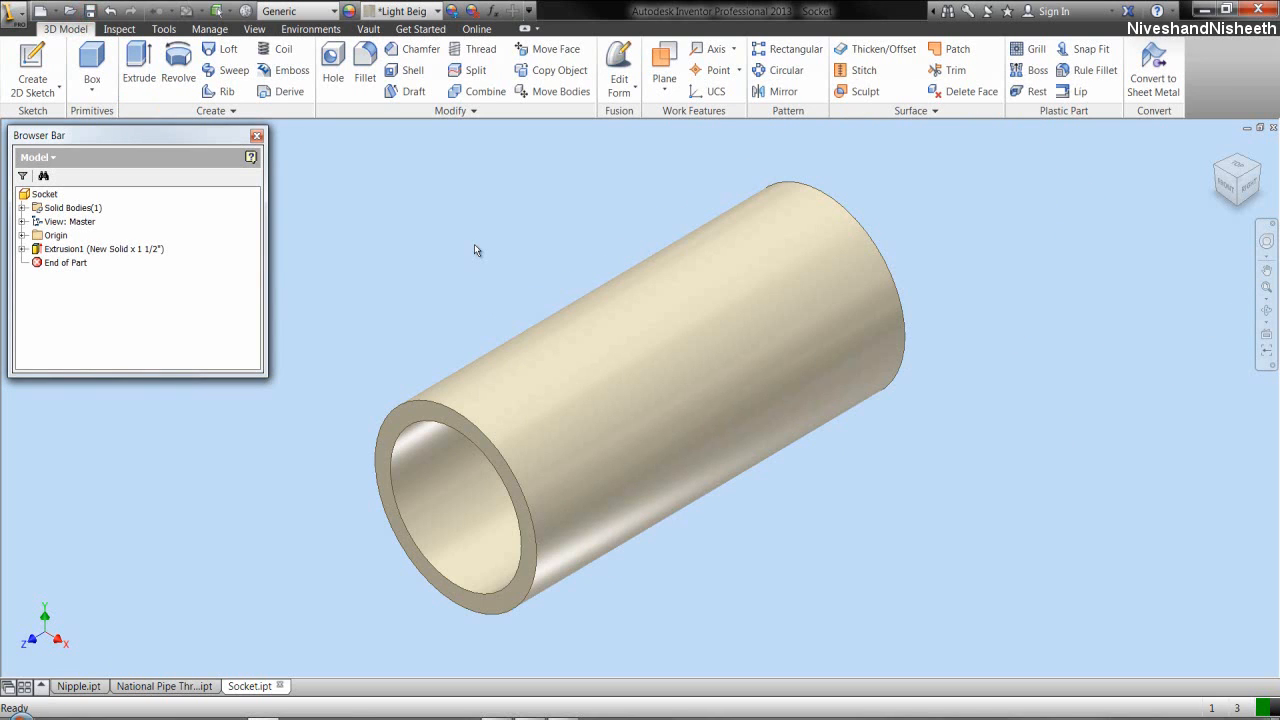
left_click(474, 246)
left_click(567, 250)
- Close the Nipple.ipt document, exiting its open sketch
right_click(86, 689)
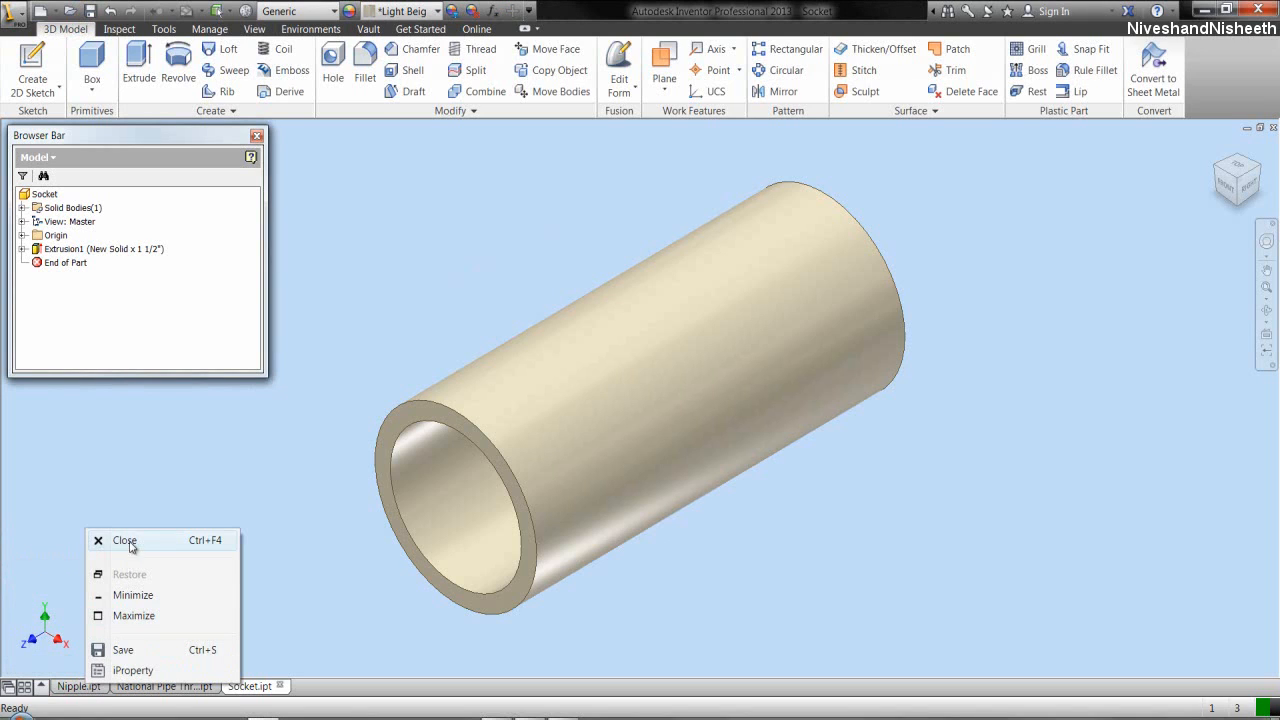
left_click(125, 540)
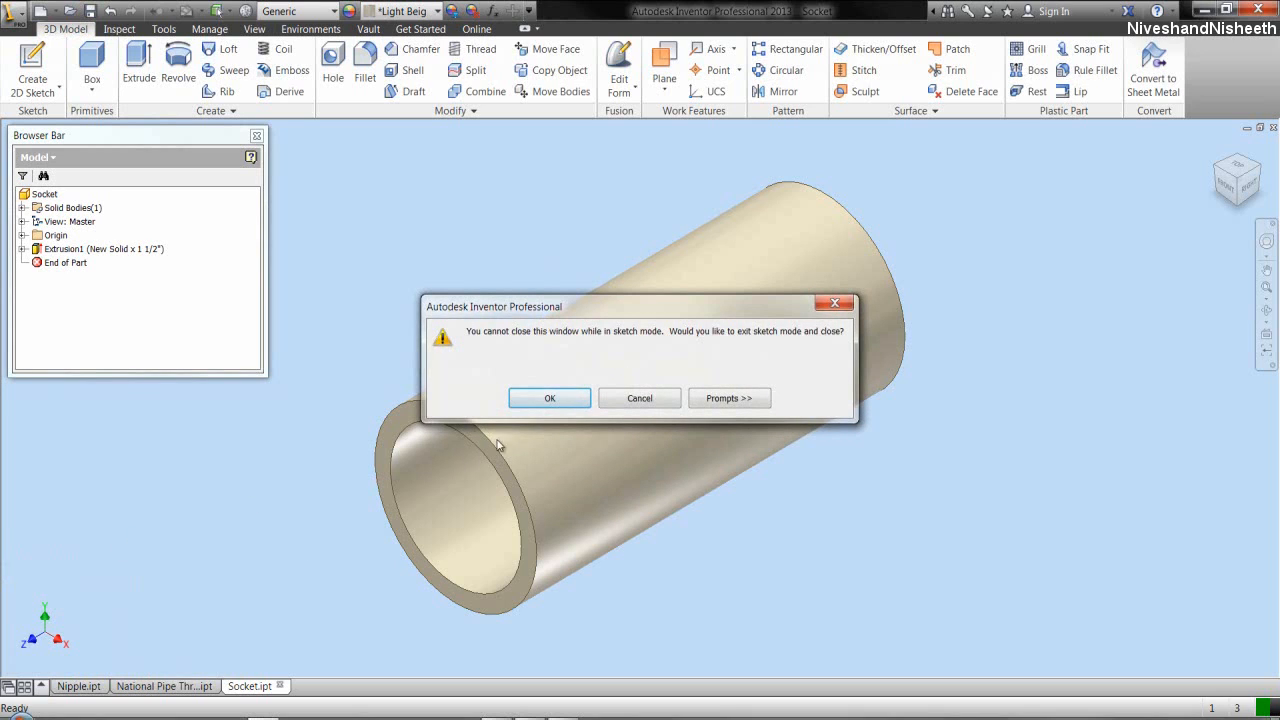
left_click(573, 400)
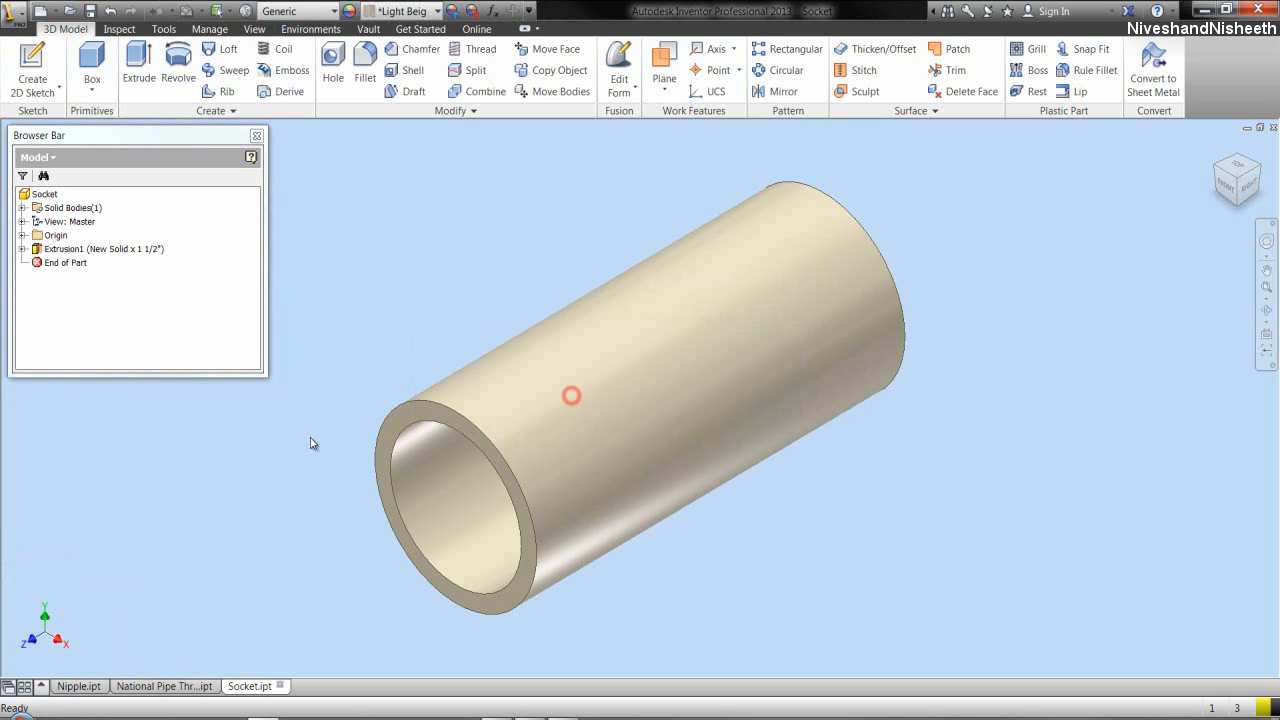
left_click(505, 399)
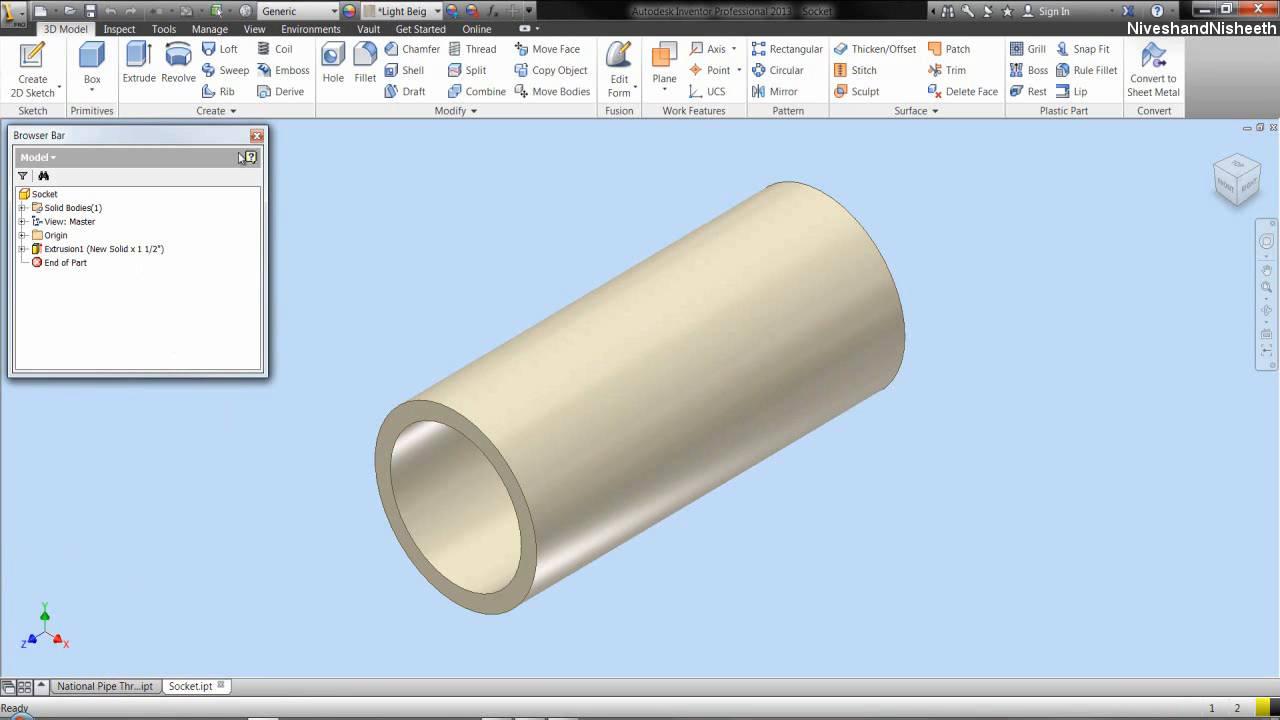
- Chamfer the inner edge of the tube's front end using distance and angle, with 1/16 in at 45 degrees
left_click(407, 49)
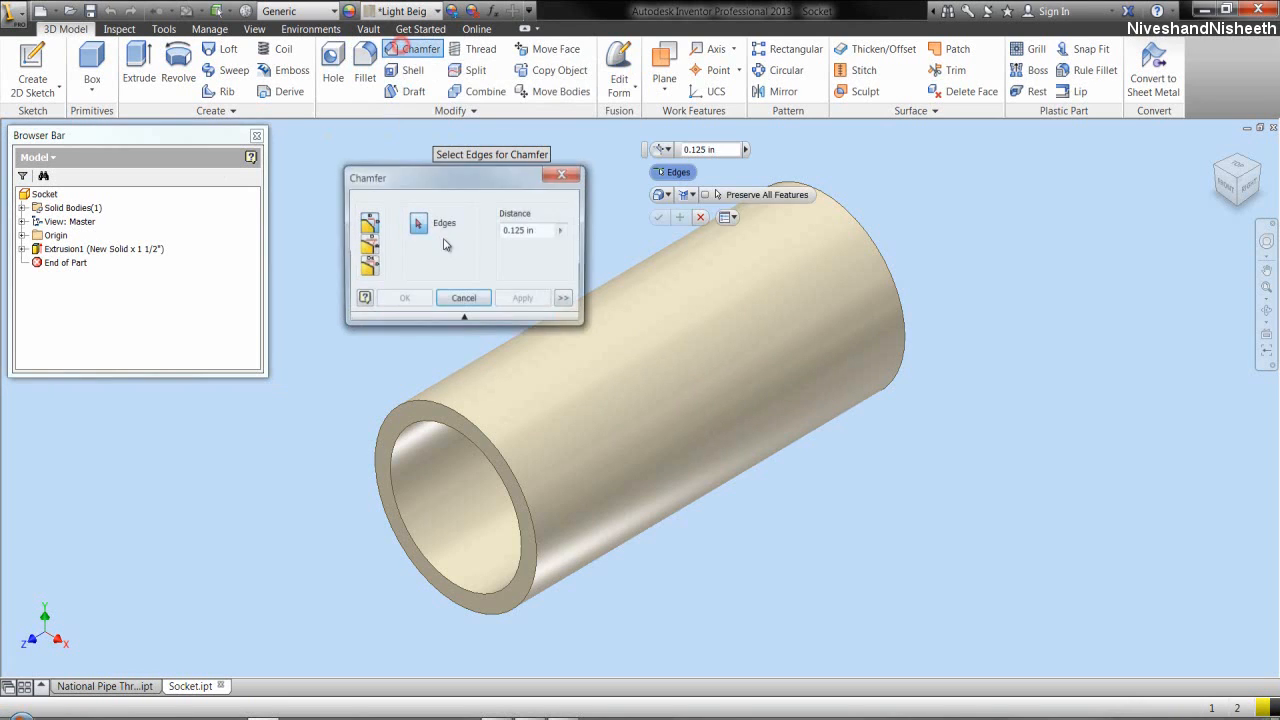
left_click(368, 245)
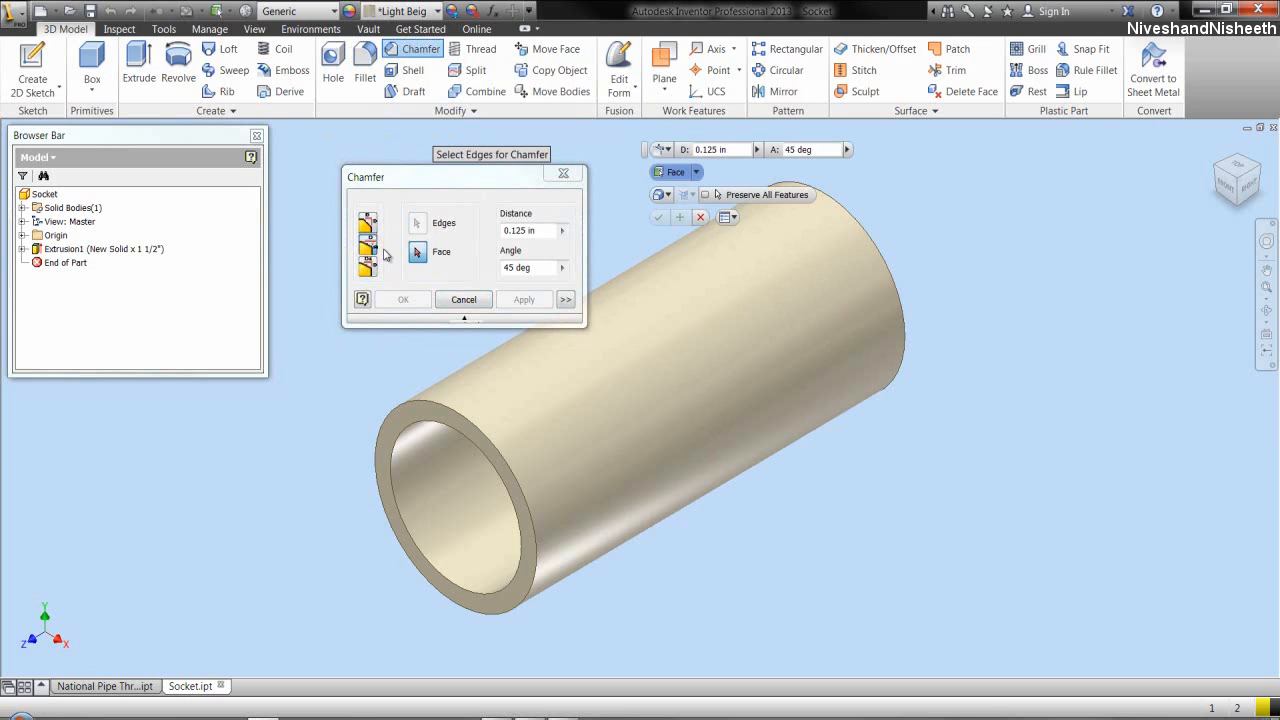
left_click(418, 253)
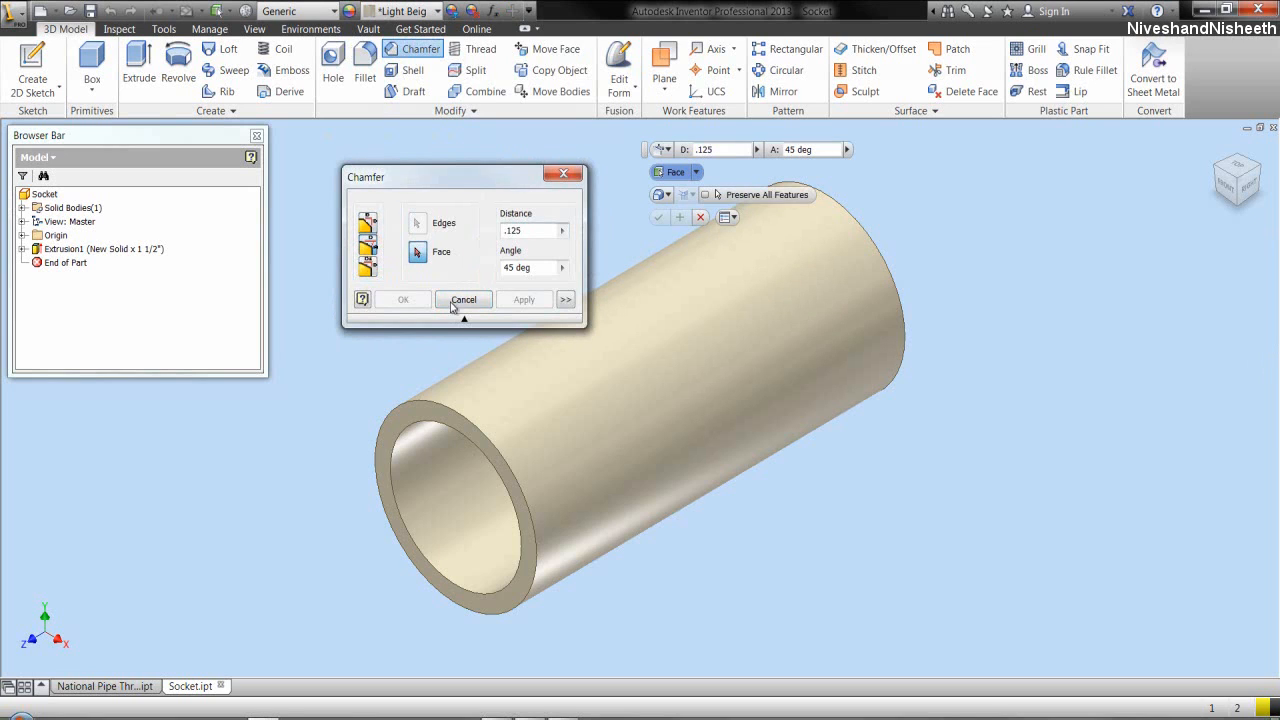
left_click(402, 416)
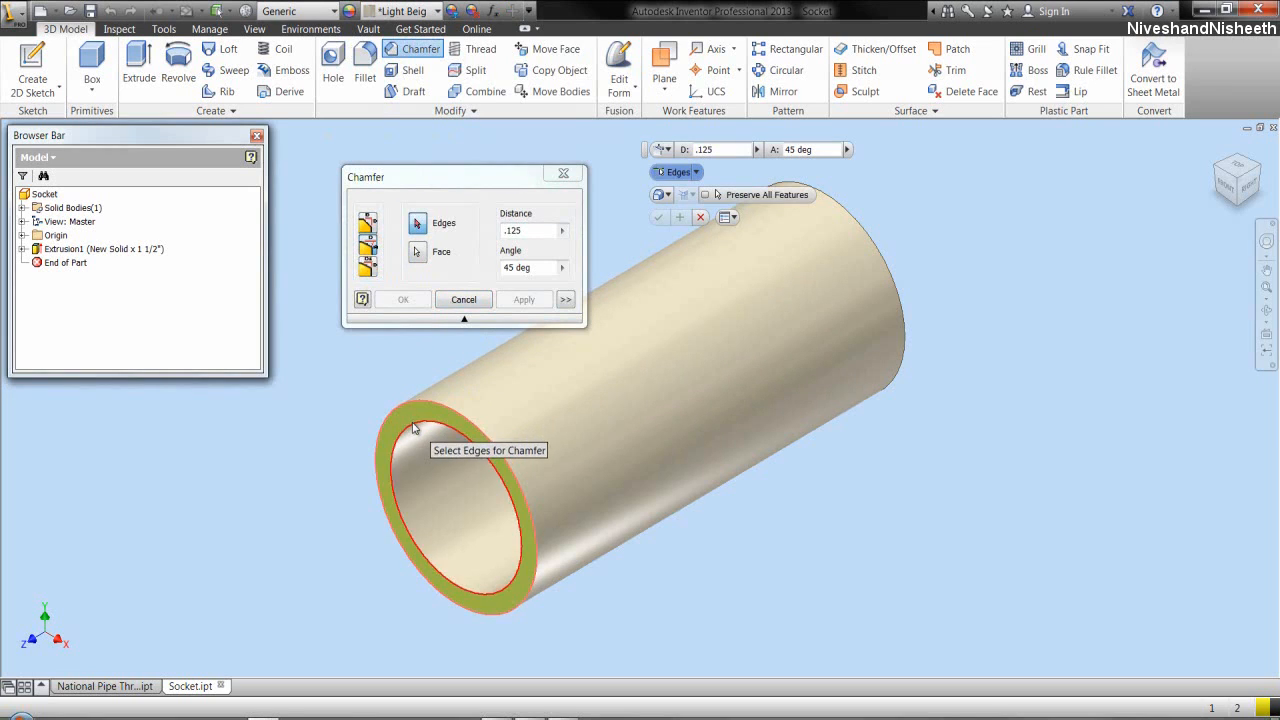
left_click(413, 428)
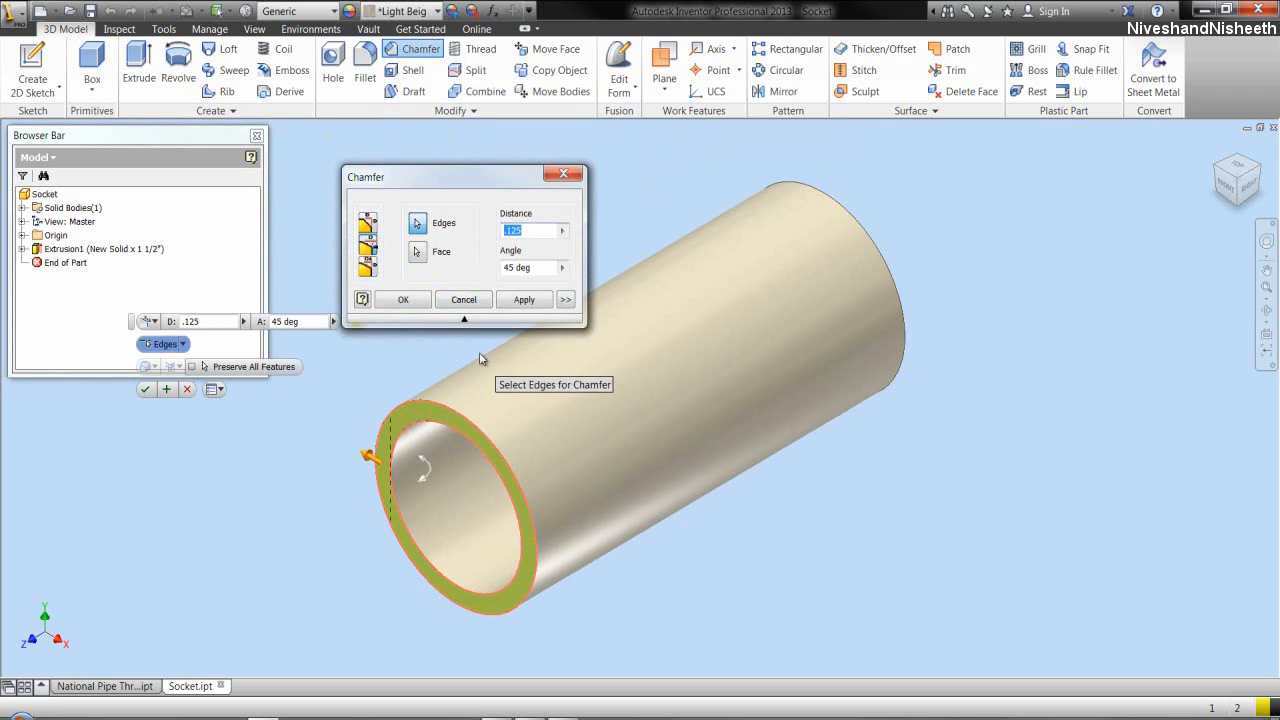
left_click(548, 232)
double_click(538, 233)
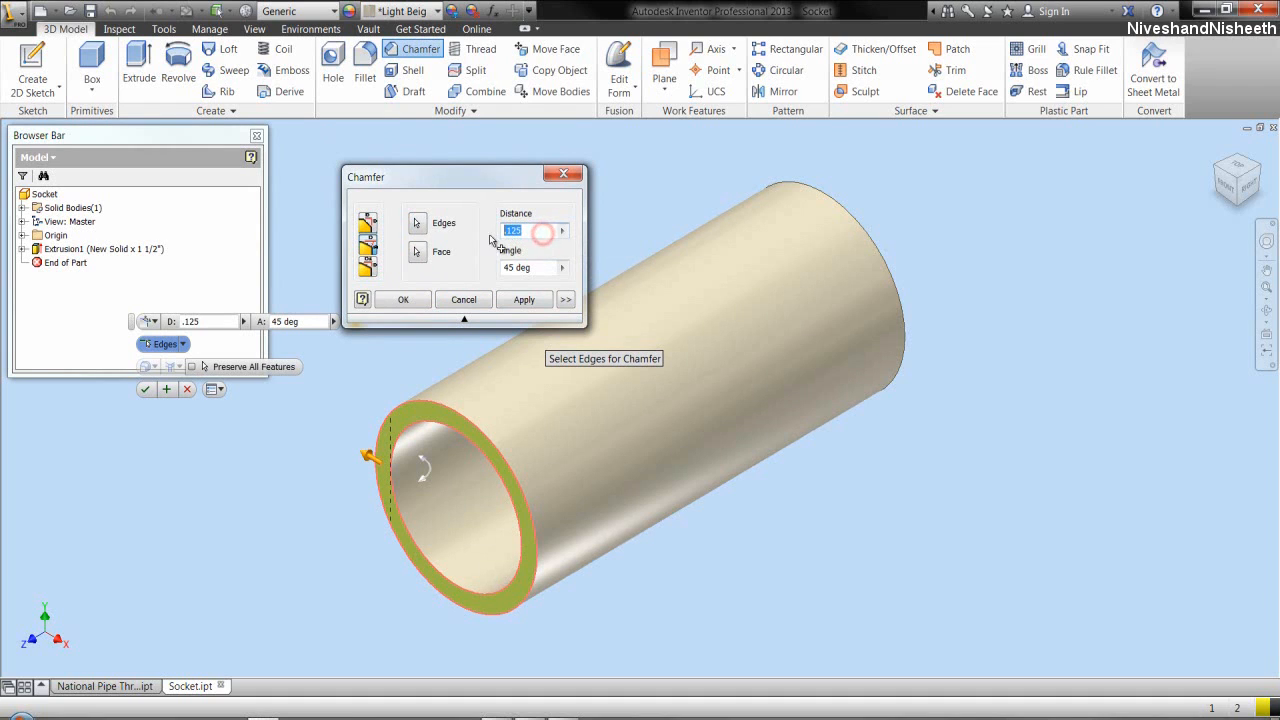
type("1/16")
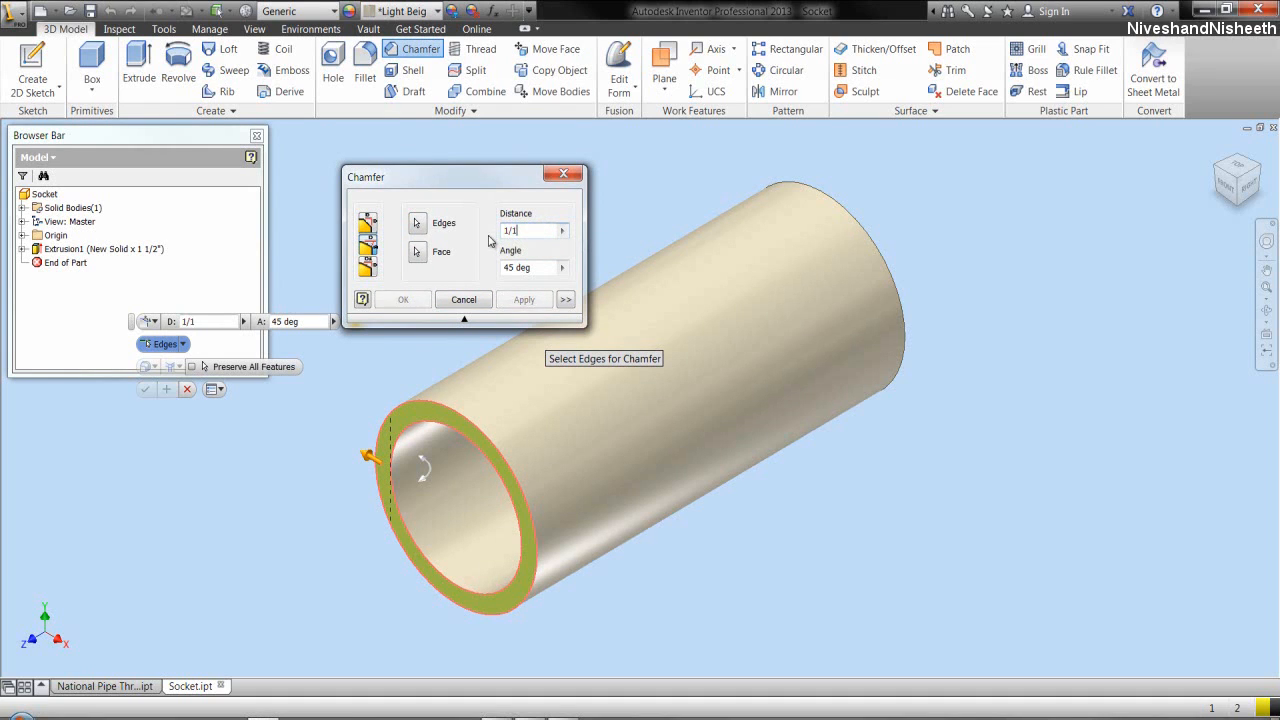
left_click(525, 267)
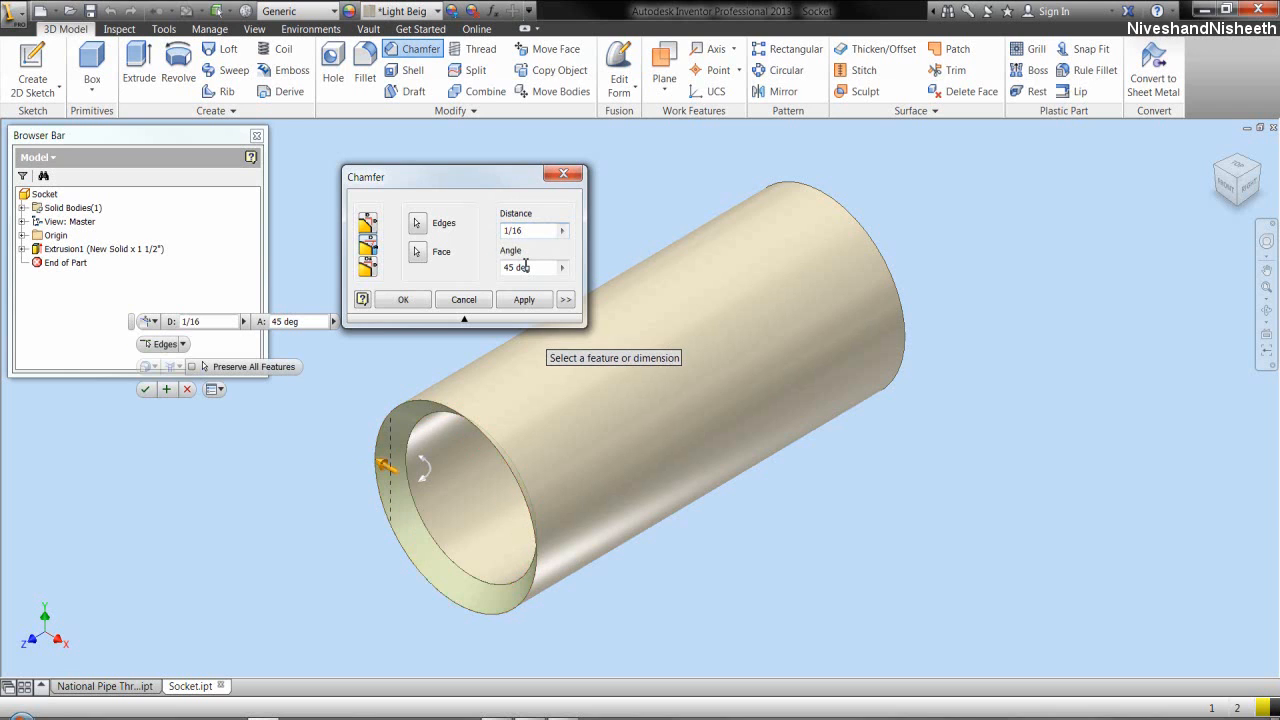
left_click(524, 300)
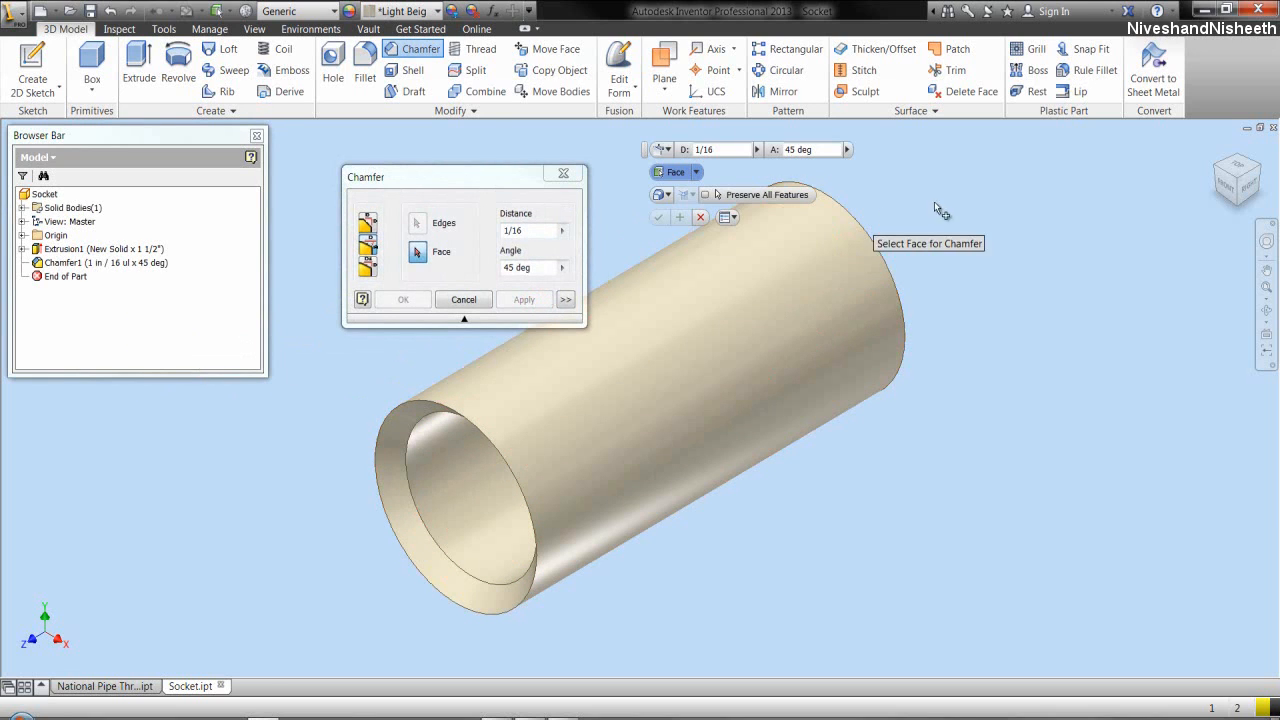
- Chamfer the inner edge of the tube's opposite end 1/16 in at 45 degrees and save the part
left_click(1236, 190)
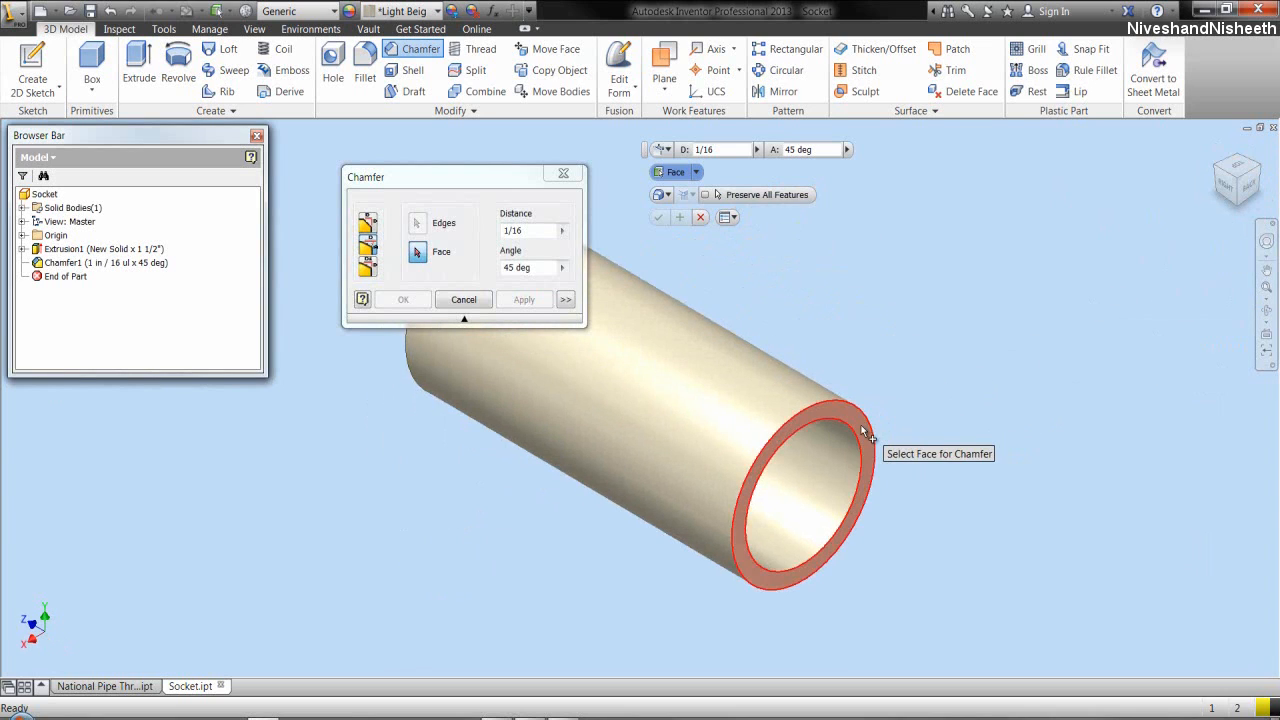
left_click(861, 427)
left_click(852, 427)
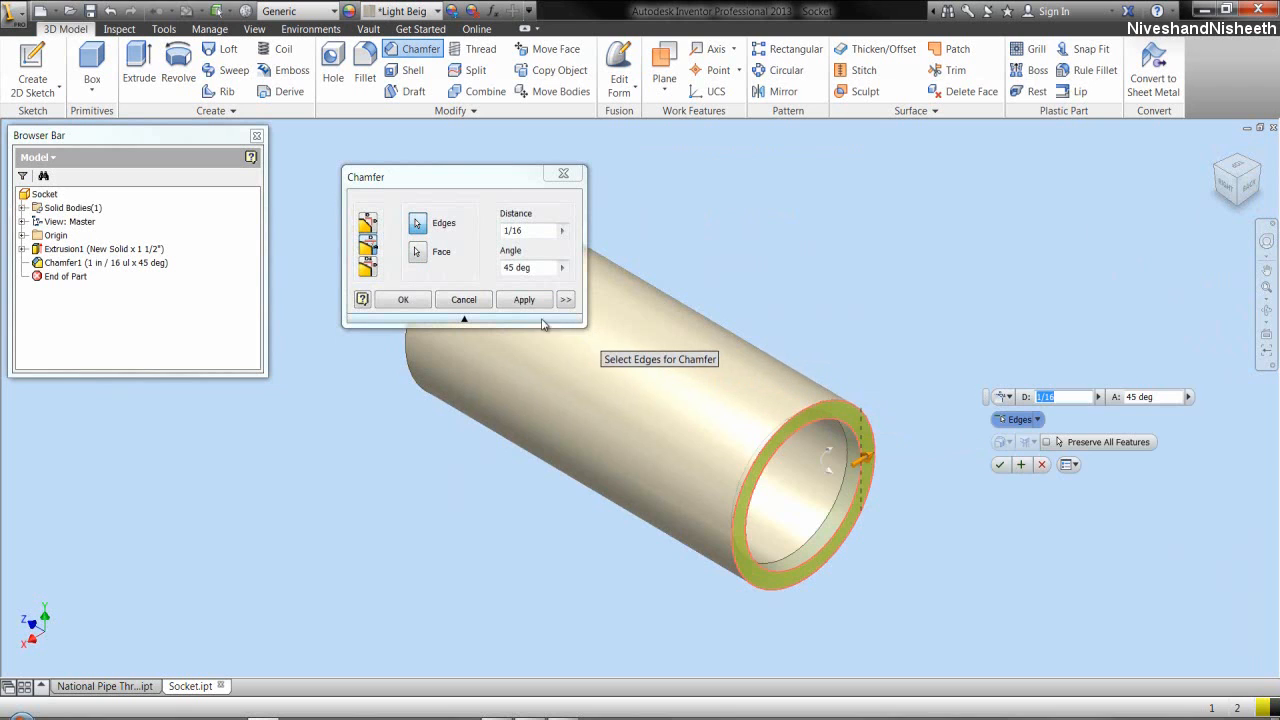
left_click(403, 299)
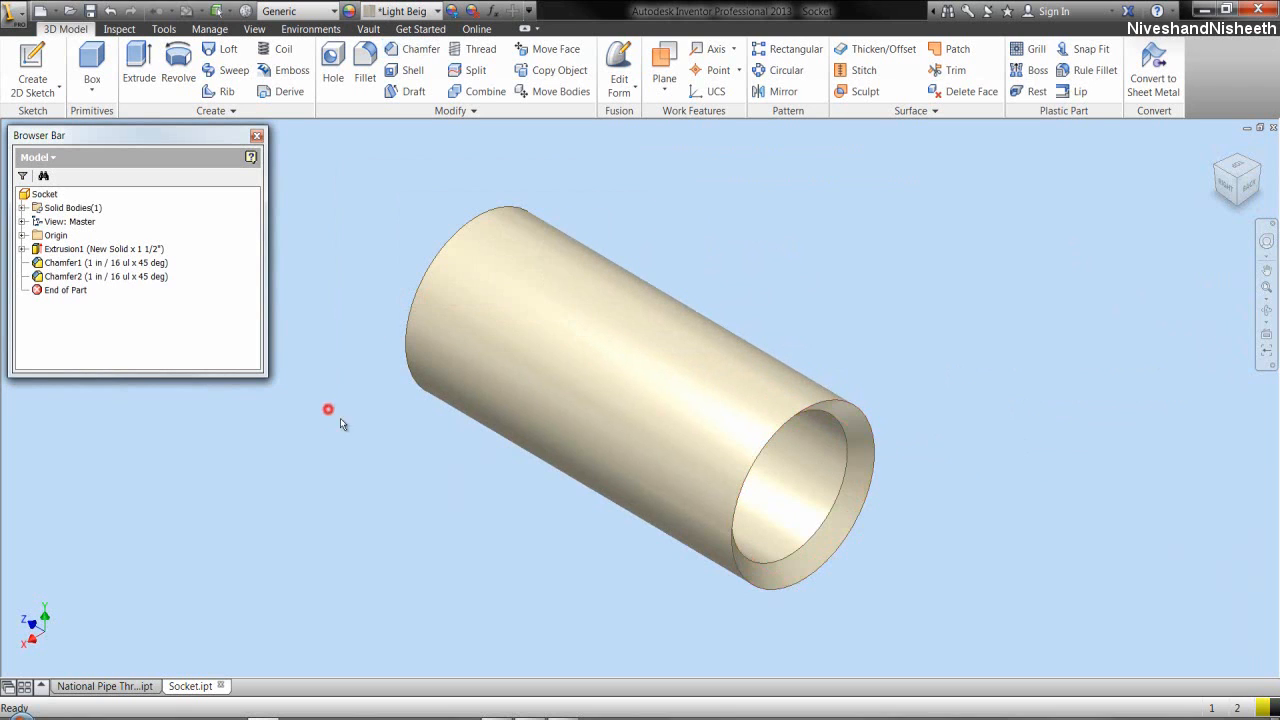
left_click(1218, 168)
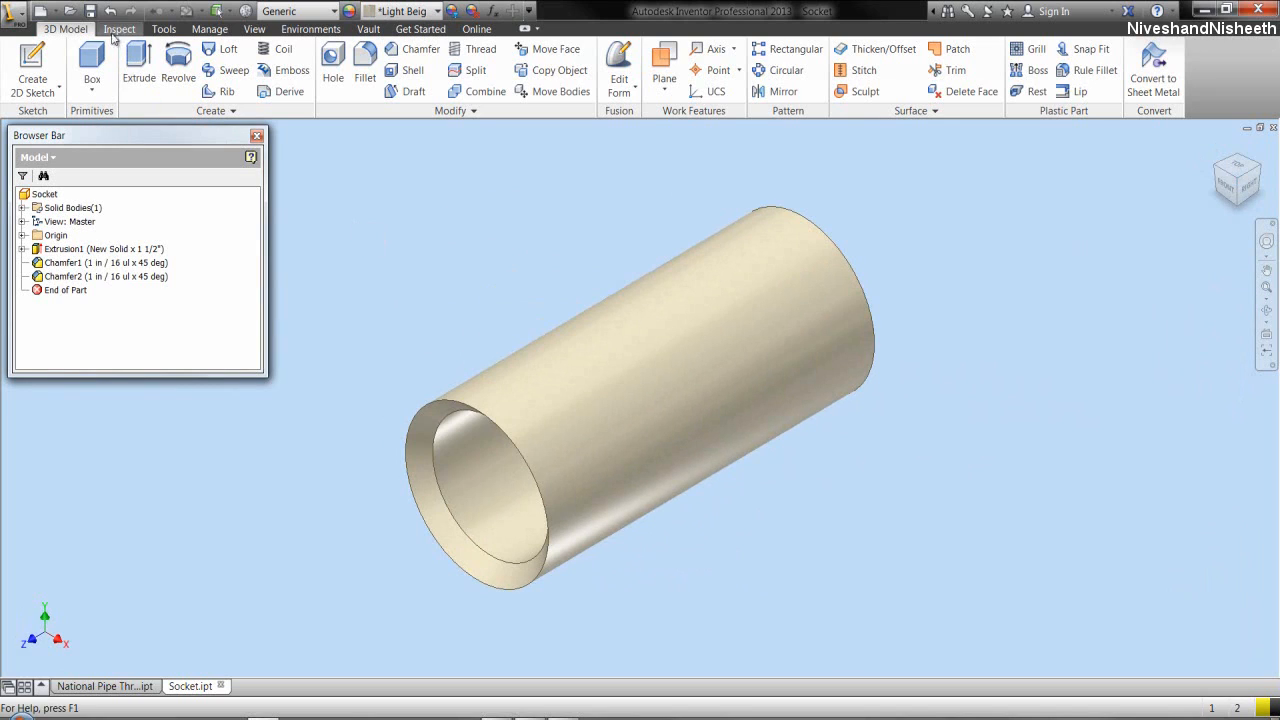
left_click(90, 11)
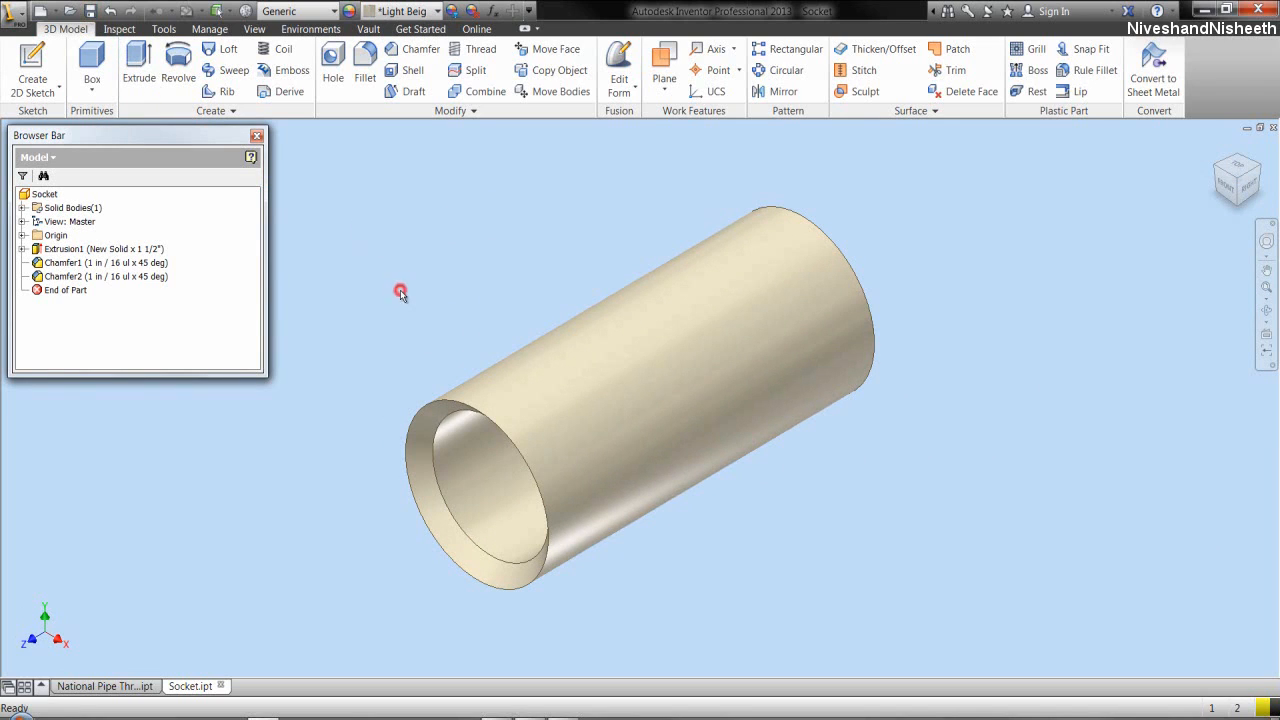
- Start a new sketch on the tube's YZ origin plane
left_click(22, 235)
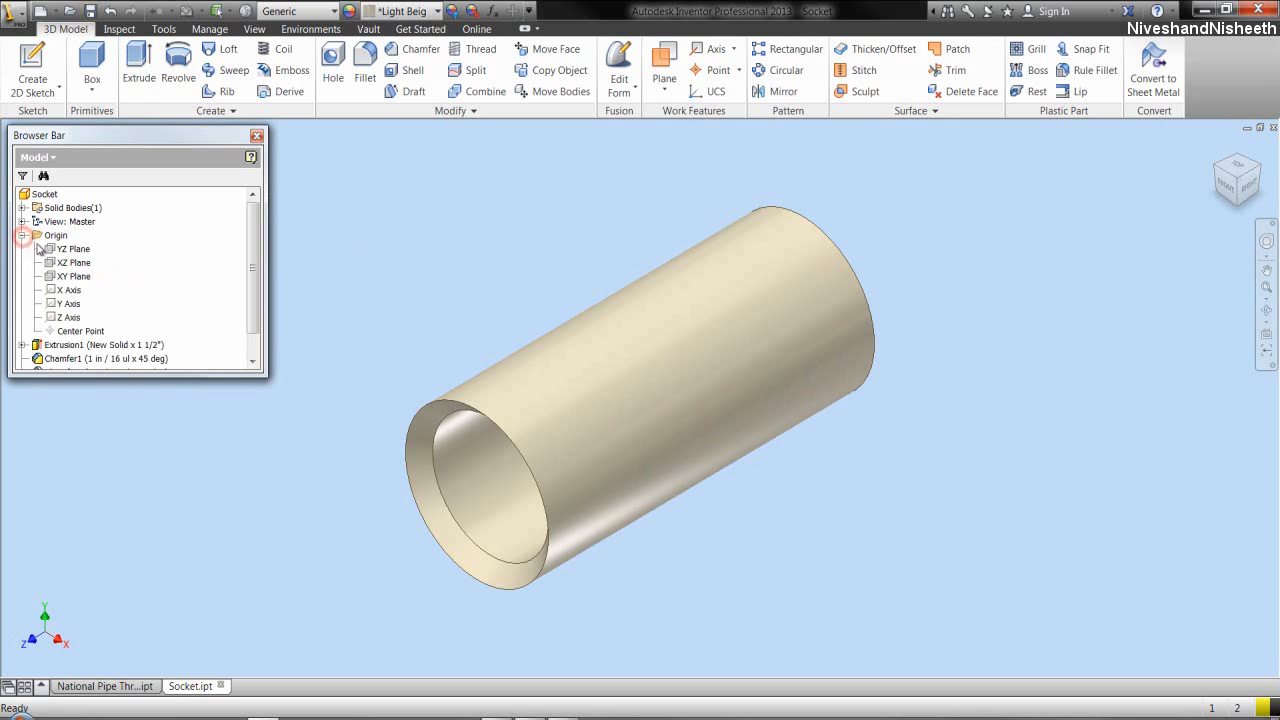
left_click(66, 249)
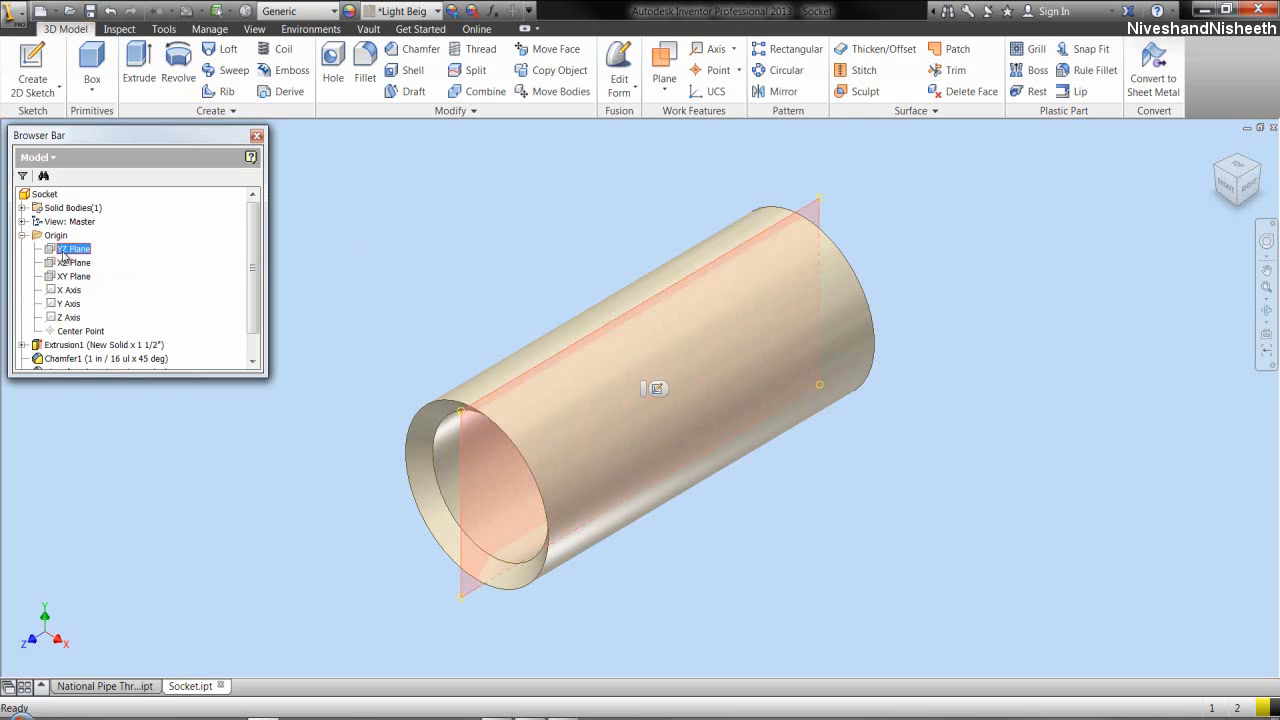
right_click(66, 250)
left_click(98, 287)
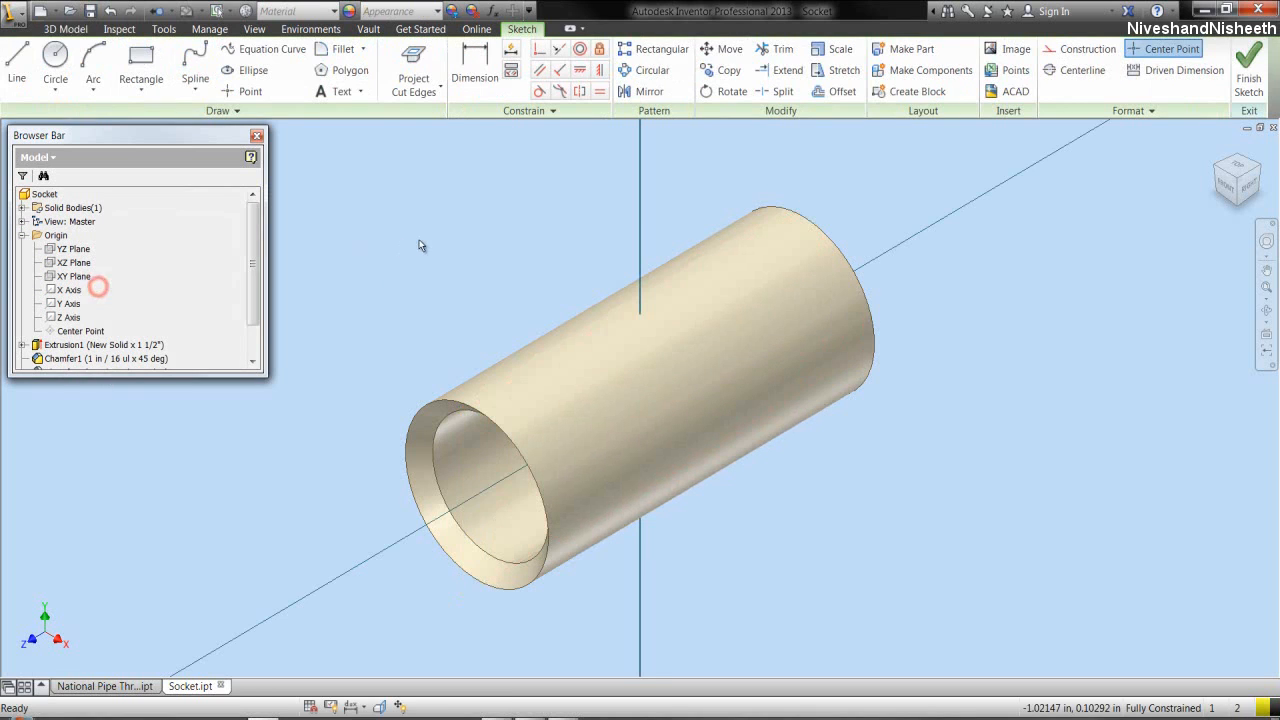
- Slice the graphics at the sketch plane, project the tube's cut edges, and convert the projected lines to construction geometry
left_click(381, 706)
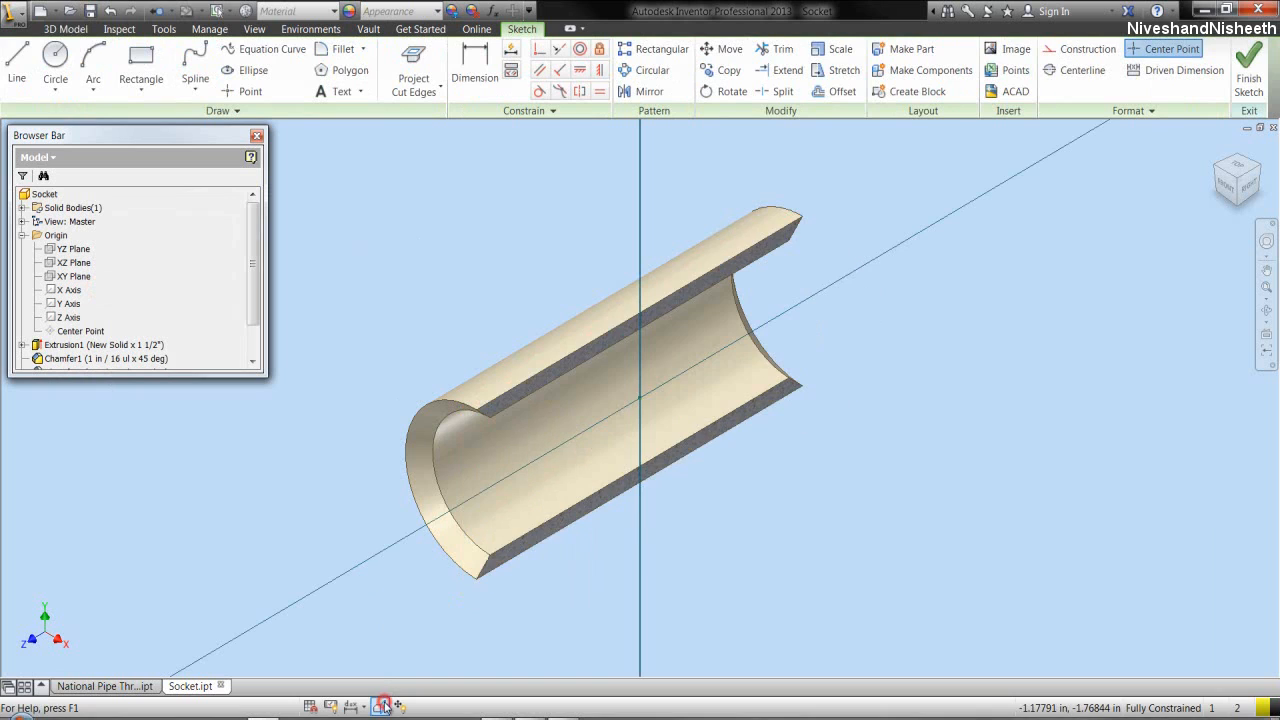
left_click(1248, 191)
left_click(497, 250)
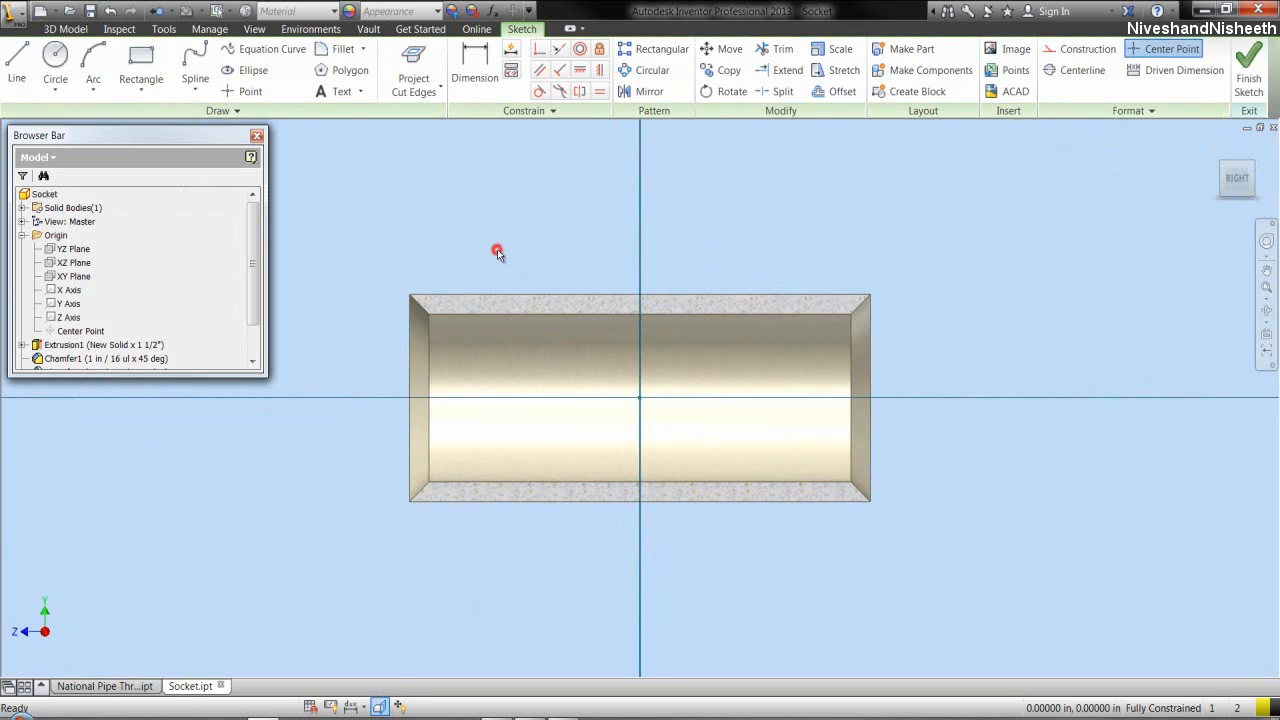
left_click(413, 72)
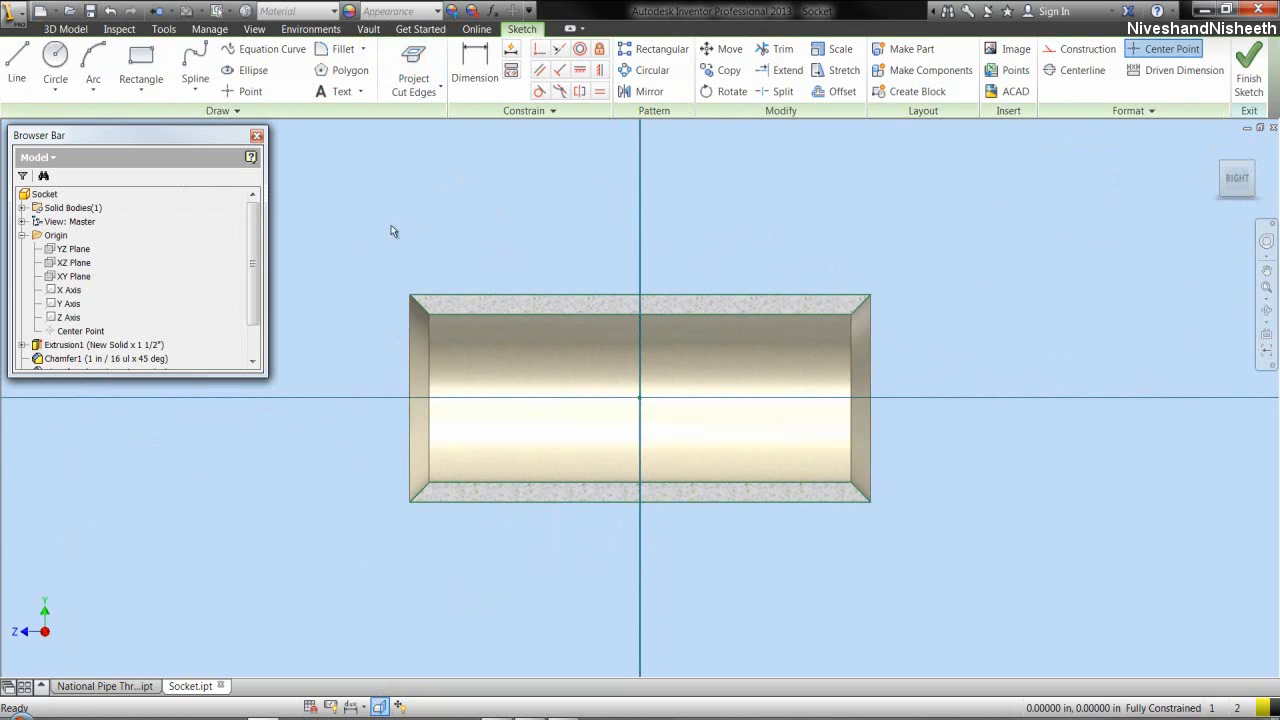
left_click_drag(380, 227, 939, 580)
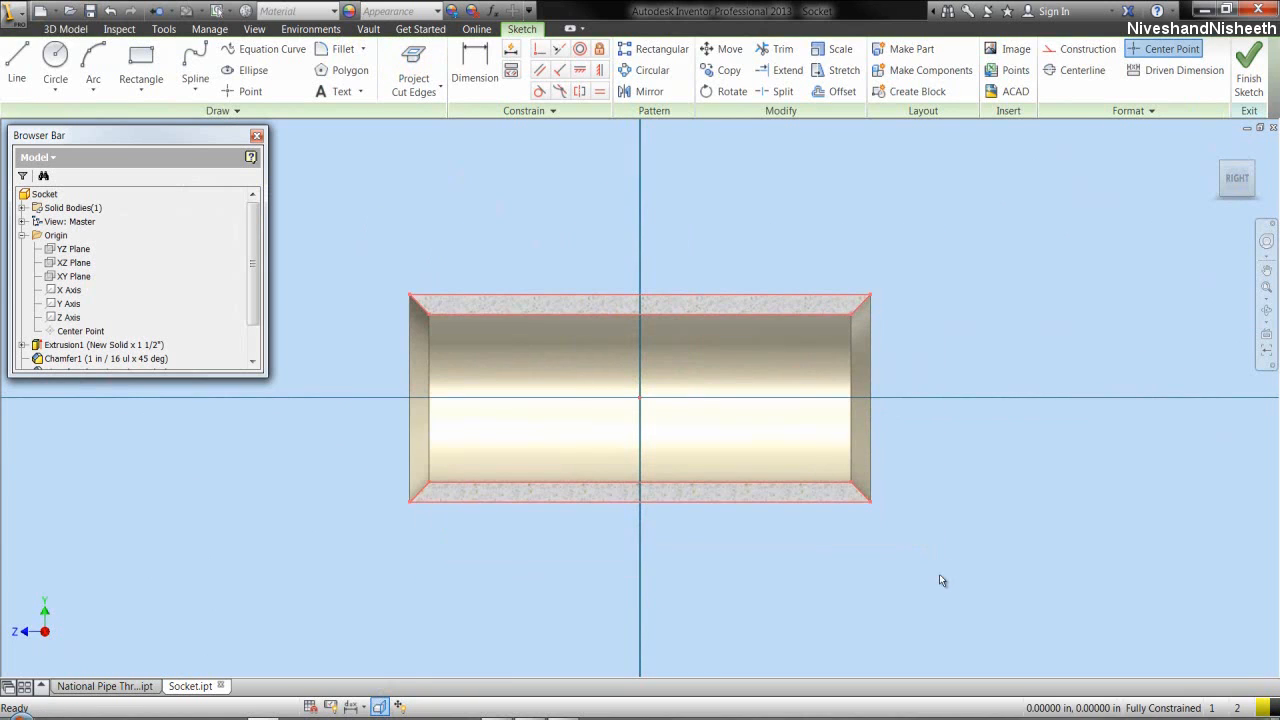
left_click(1085, 49)
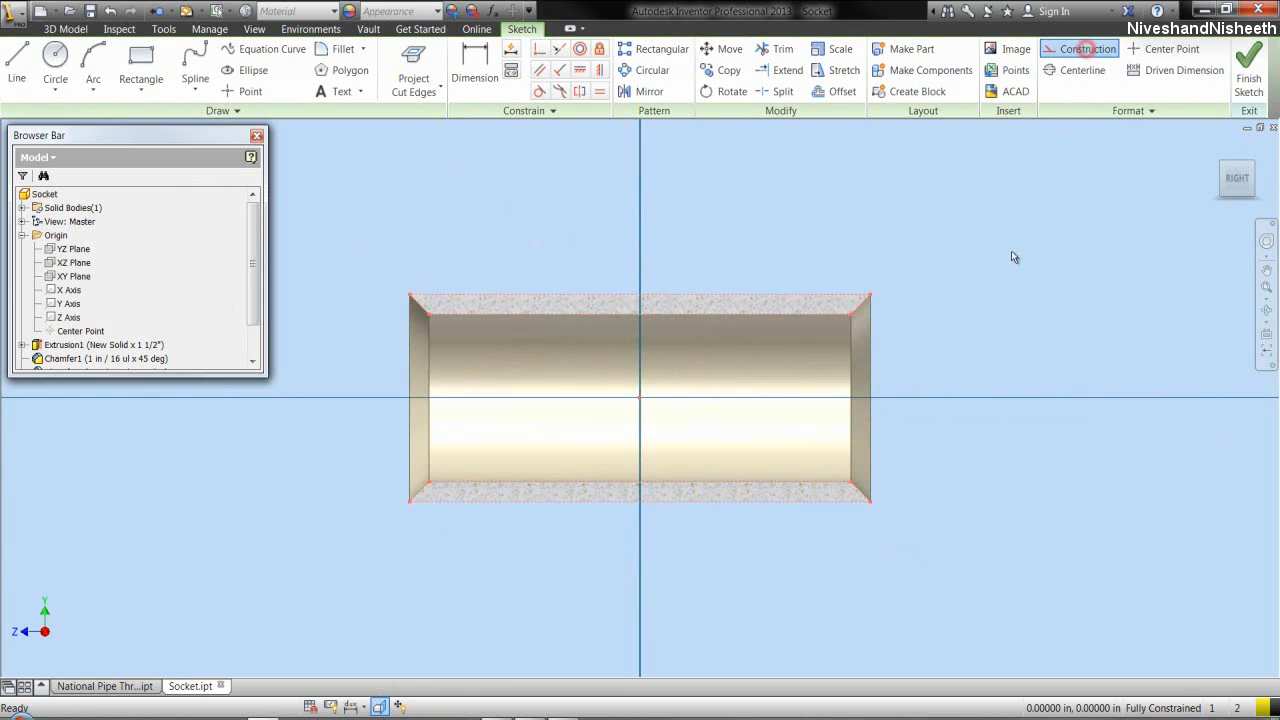
scroll(409, 335, "up", 5)
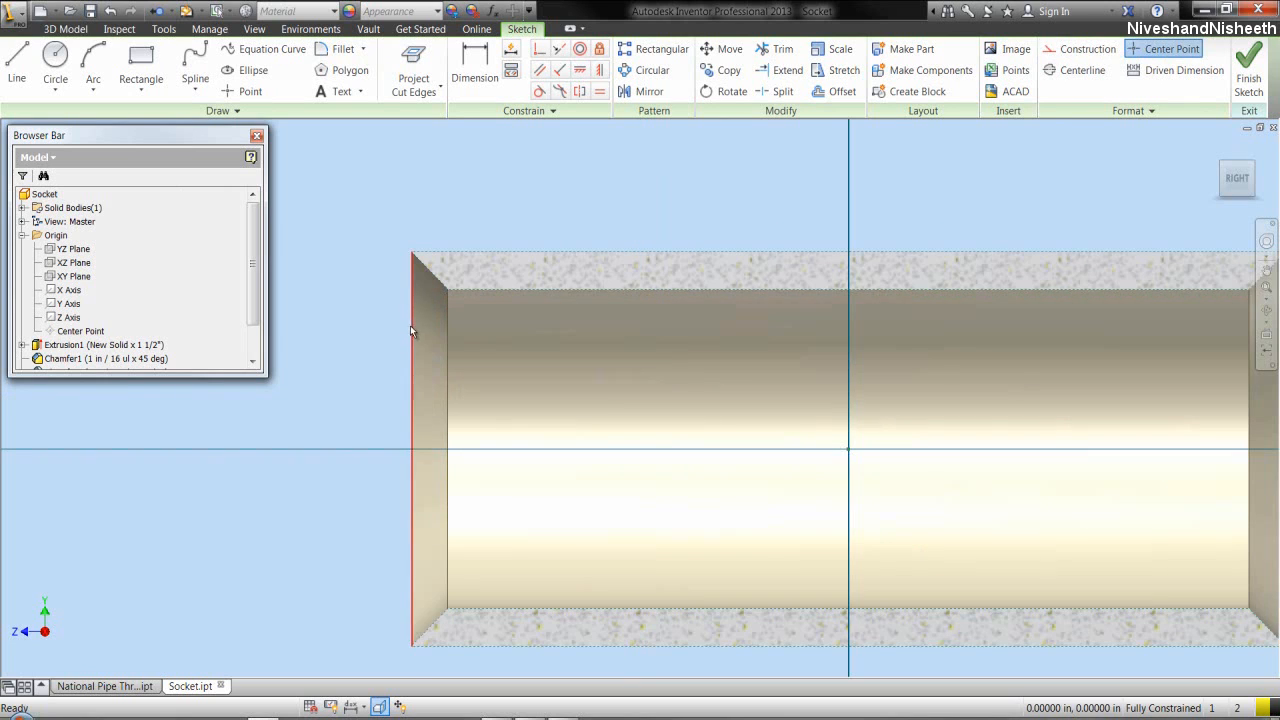
left_click(357, 253)
- Switch to the National Pipe Thread part and copy the thread profile's crest arc and both root arcs
left_click(140, 685)
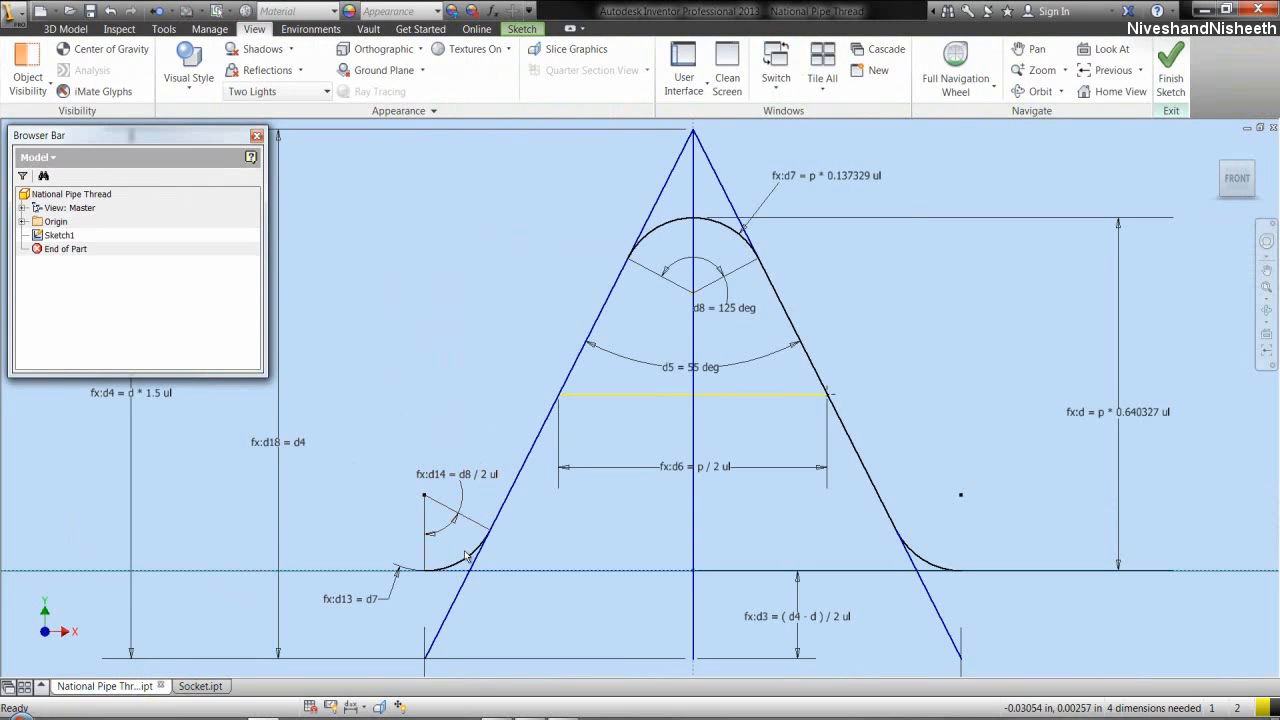
left_click(466, 557)
left_click(655, 232)
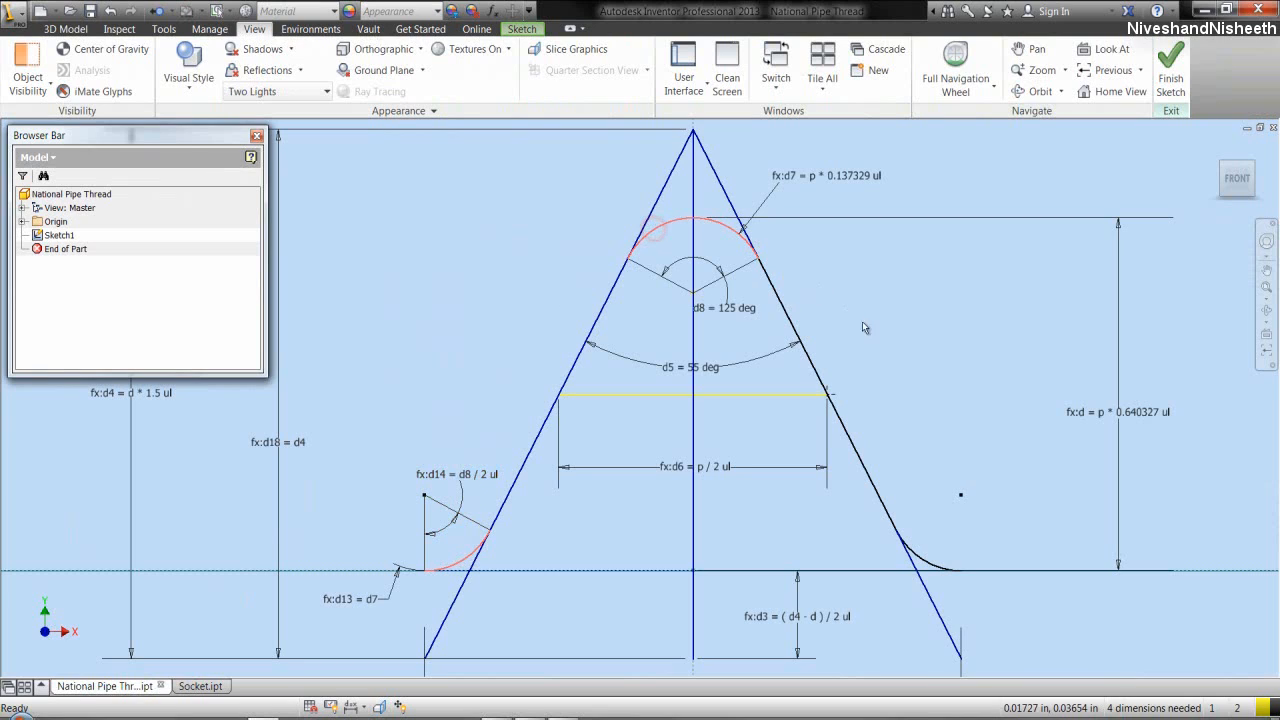
left_click(913, 555)
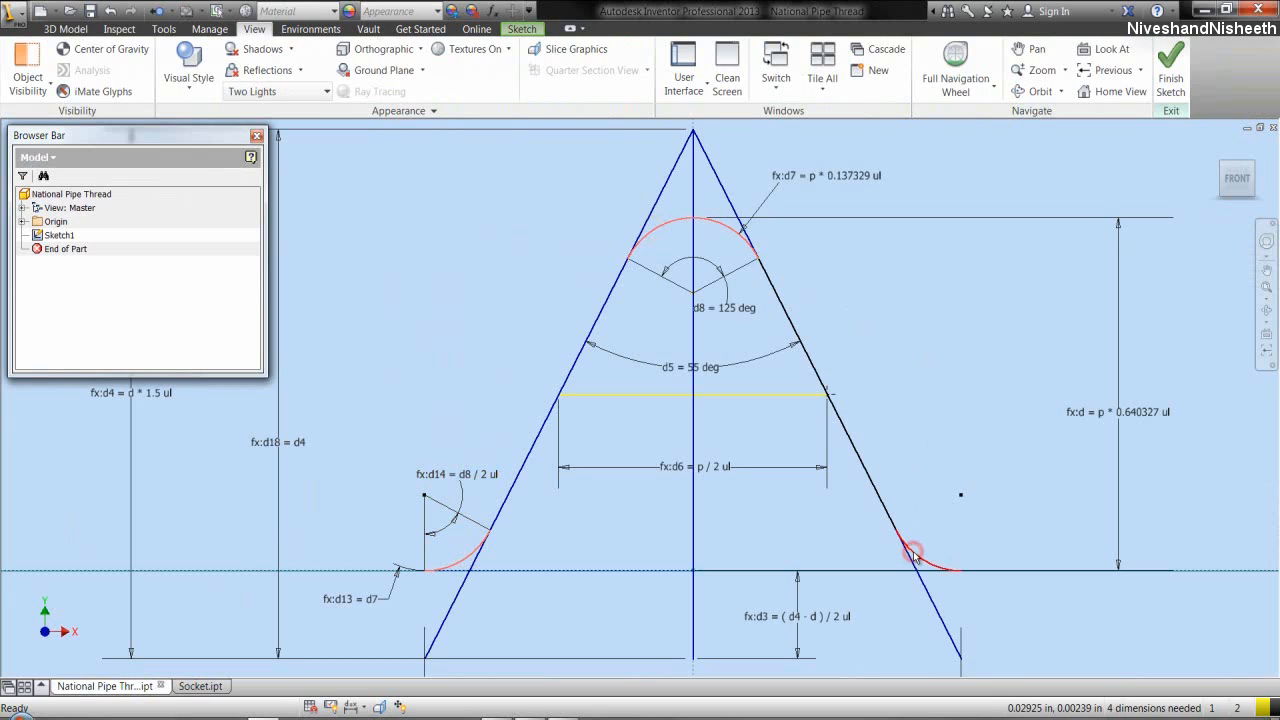
right_click(913, 555)
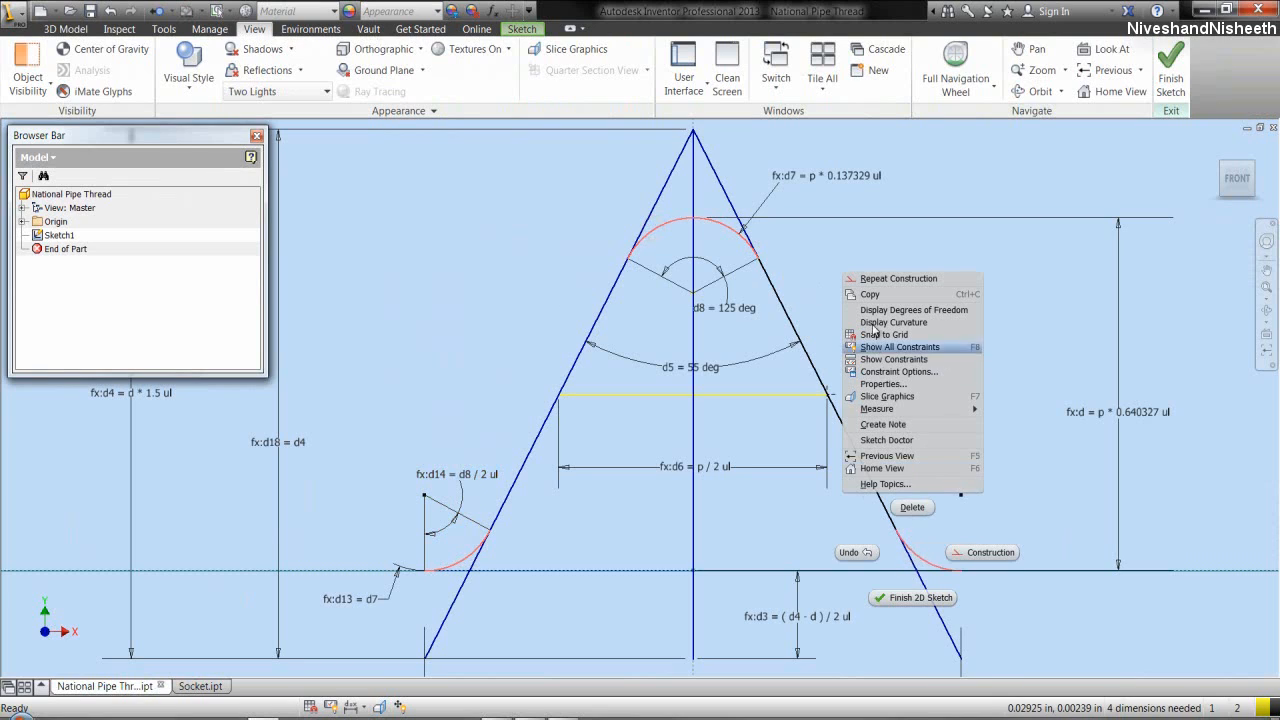
left_click(870, 295)
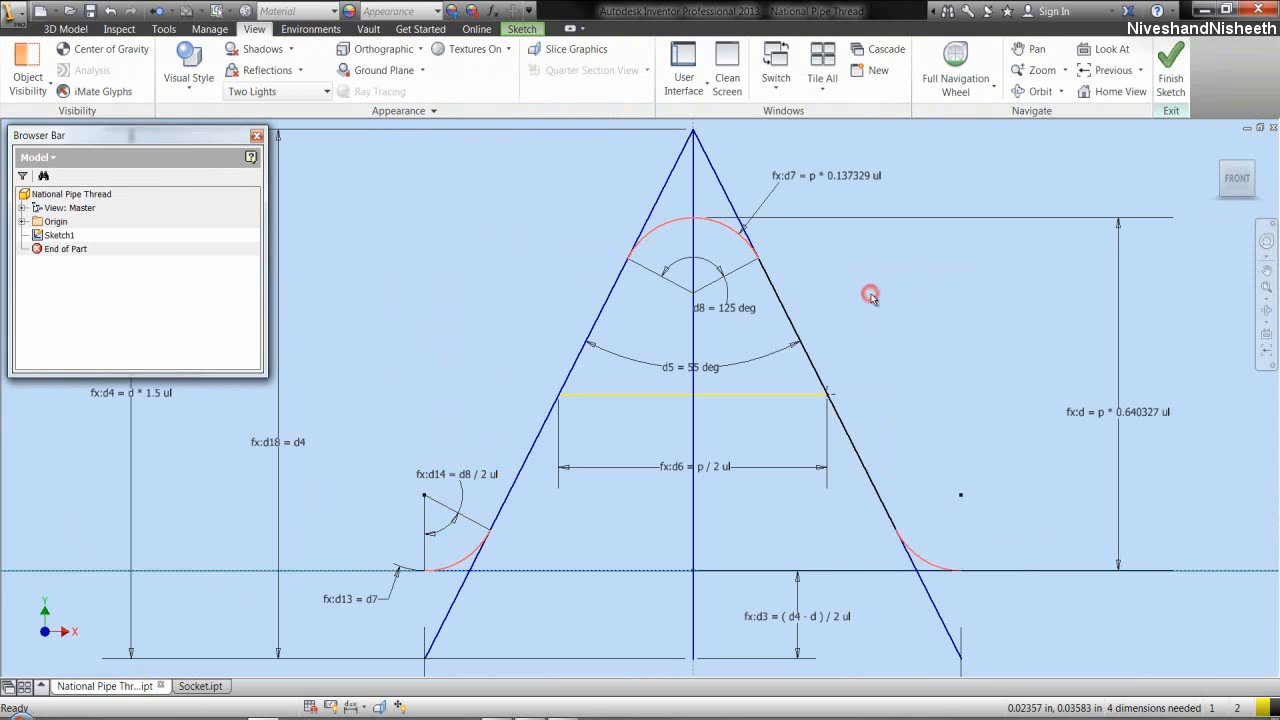
- Return to the Socket part and paste the copied arcs into the open sketch
left_click(200, 687)
right_click(313, 262)
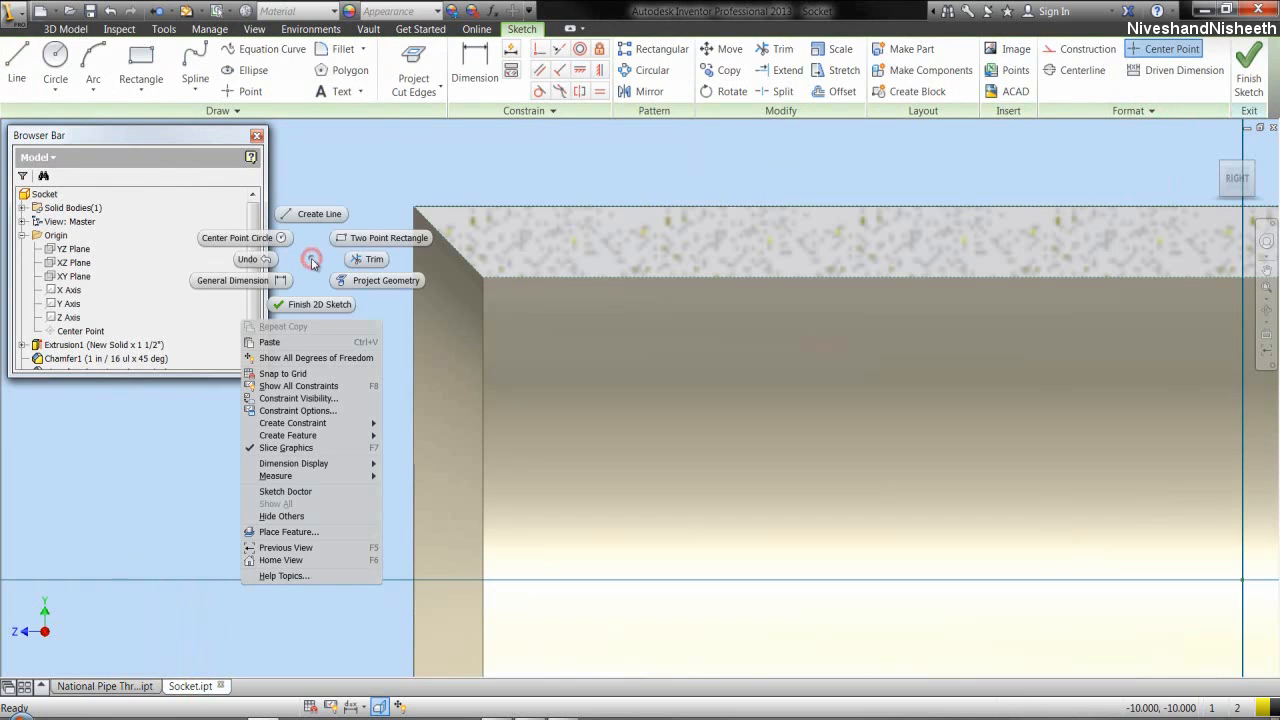
left_click(304, 343)
left_click(845, 503)
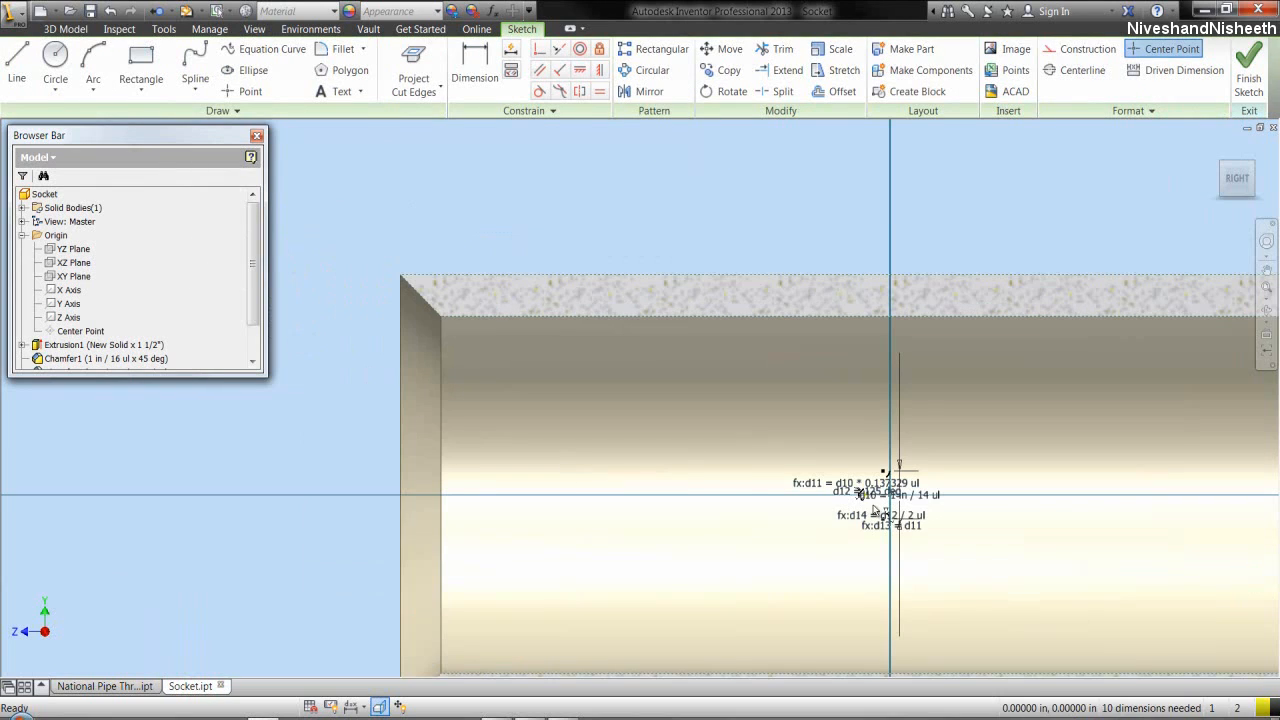
- Delete all the pitch, radius and angle dimensions that came with the pasted arcs
scroll(900, 518, "down", 4)
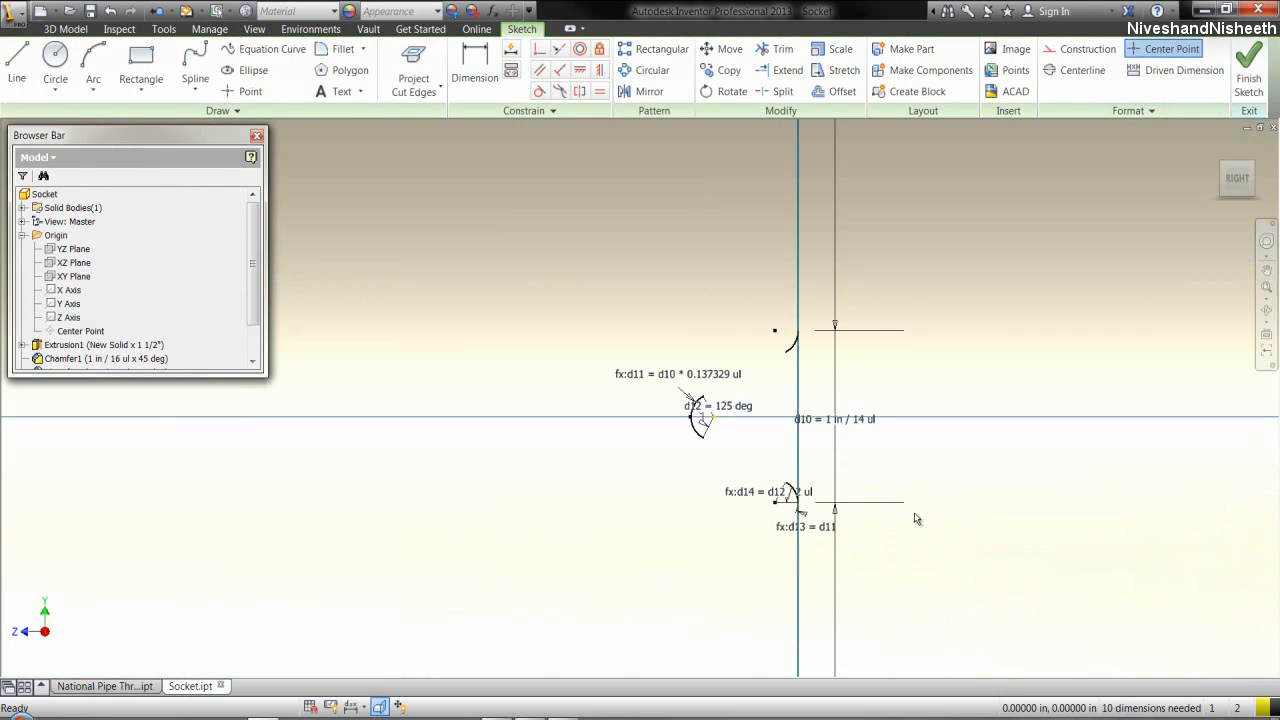
left_click(845, 425)
key("Delete")
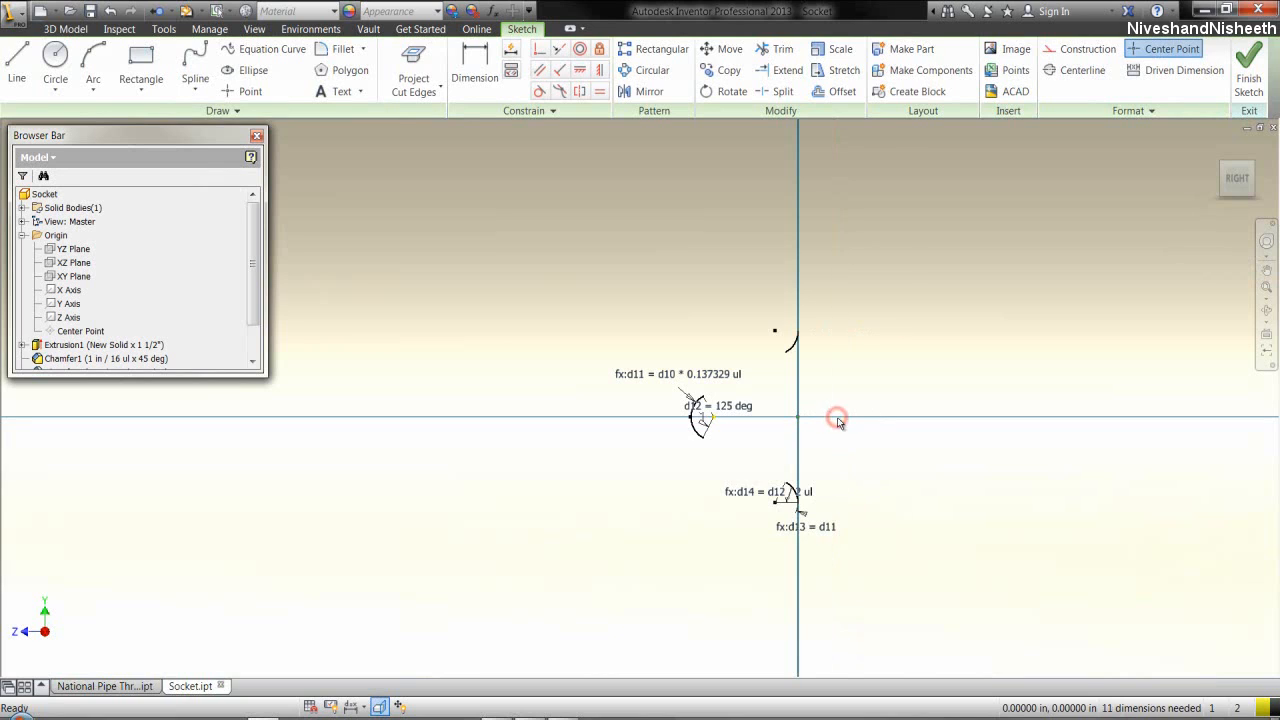
left_click(803, 516)
key("Delete")
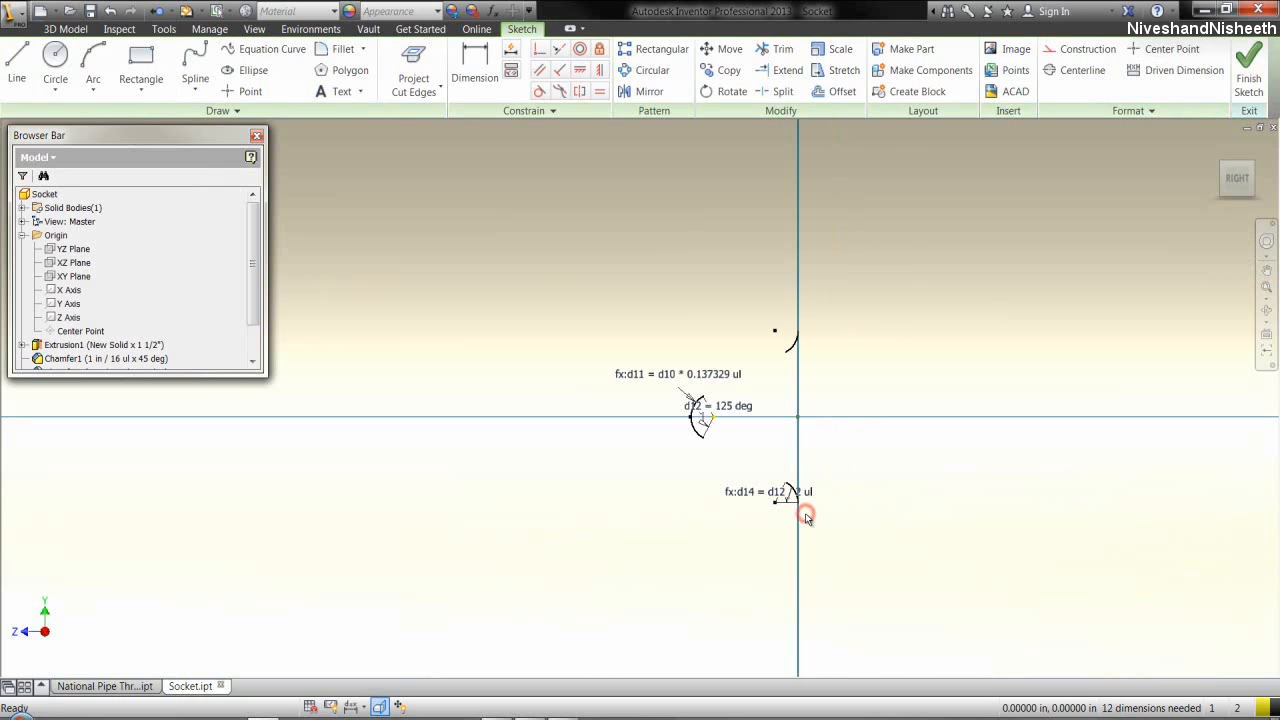
left_click(787, 497)
key("Delete")
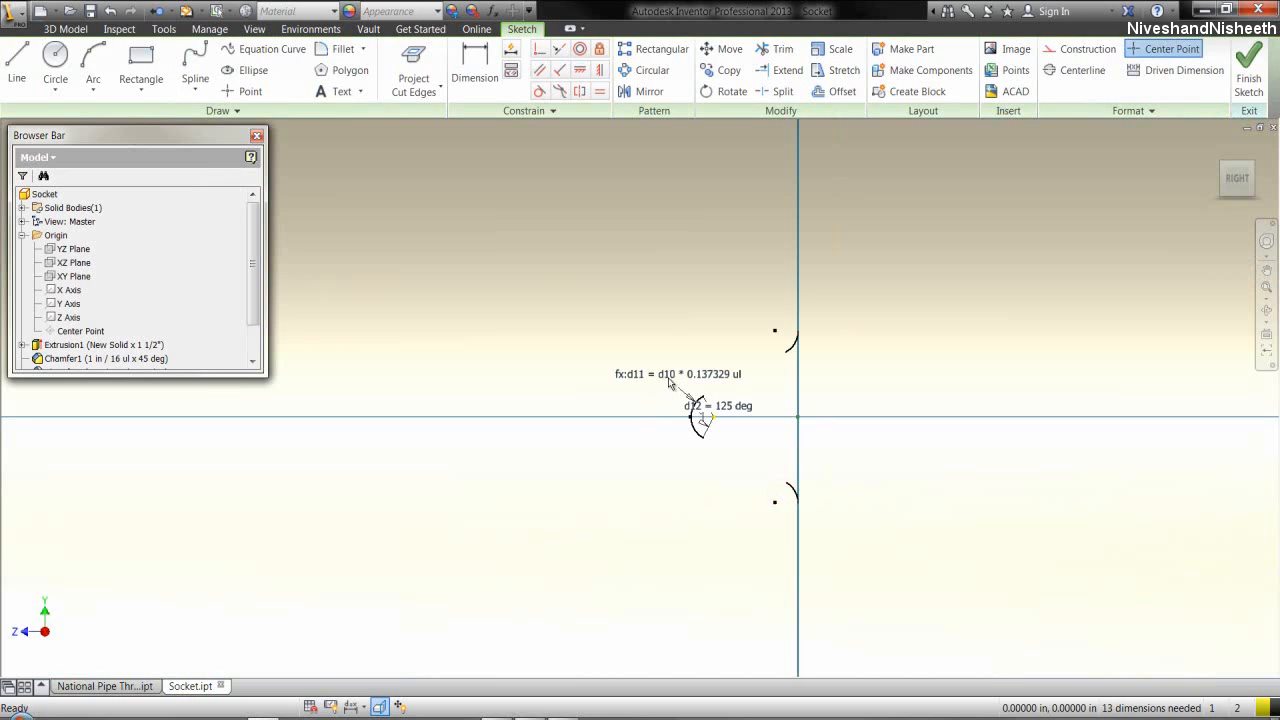
left_click(693, 402)
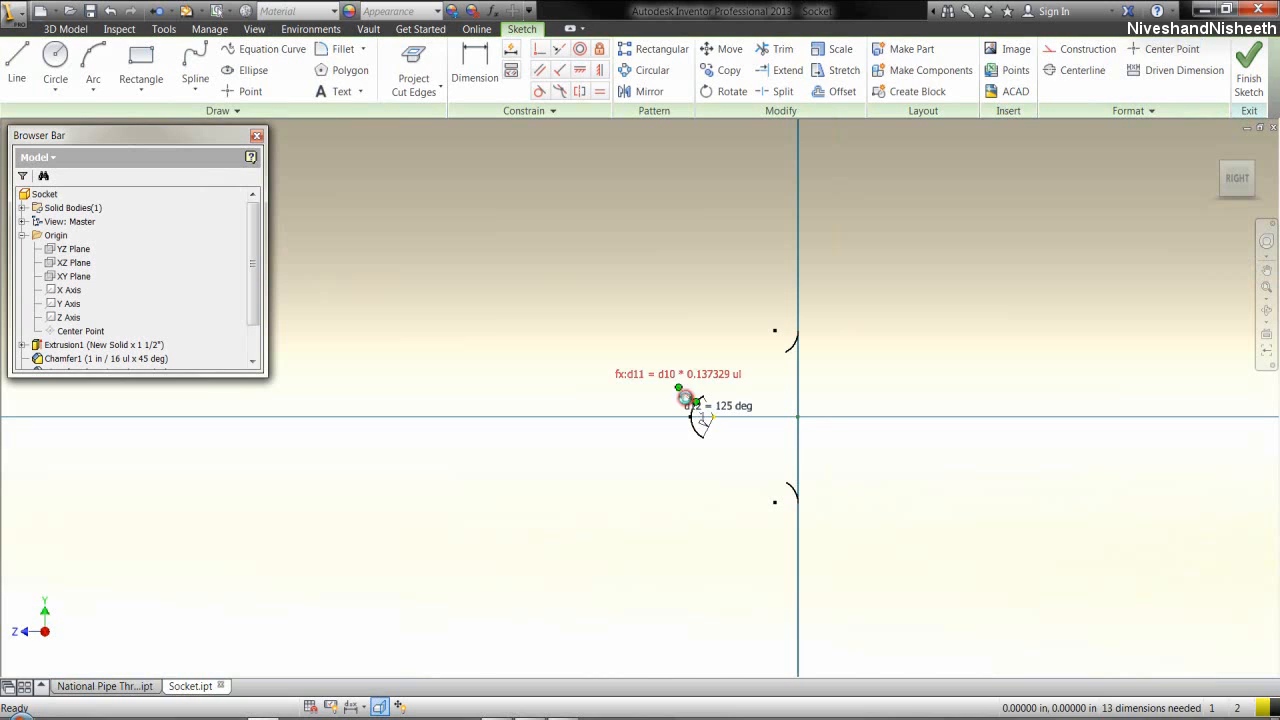
key("Delete")
left_click(707, 409)
key("Delete")
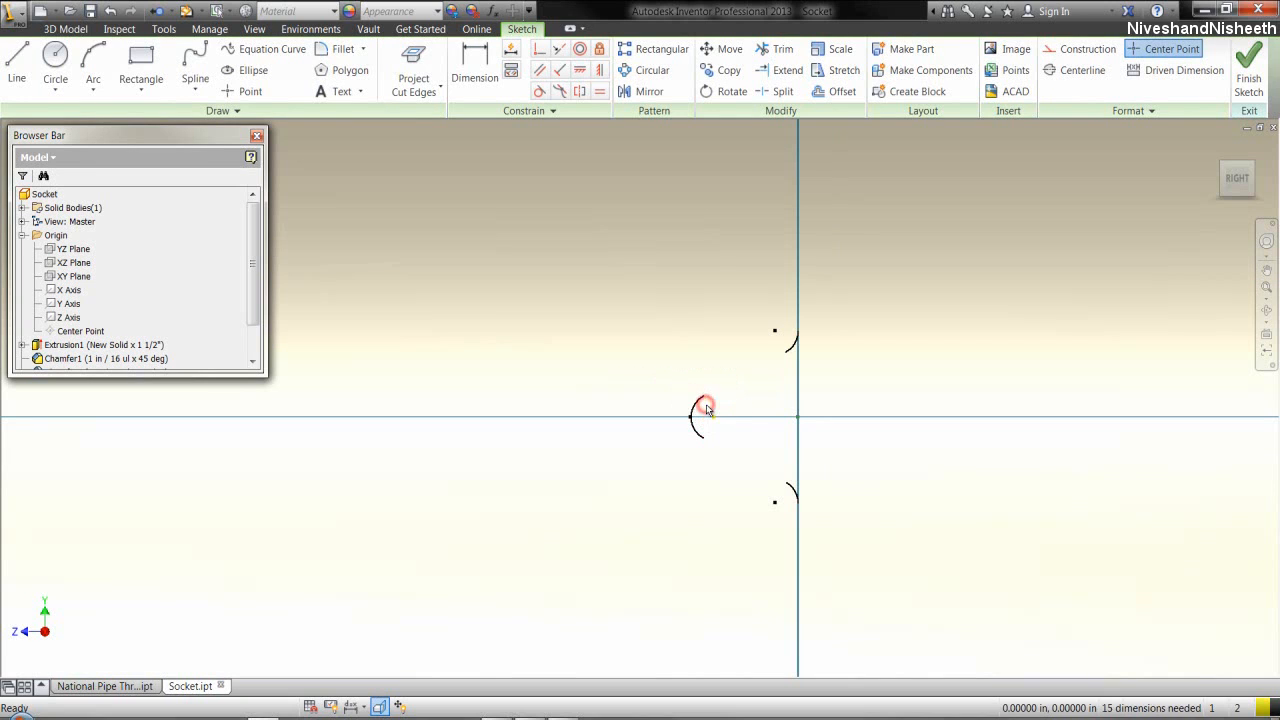
- Draw two flank lines joining the crest arc to the root arcs, and close the profile with a line between the root arcs' outer ends
key("l")
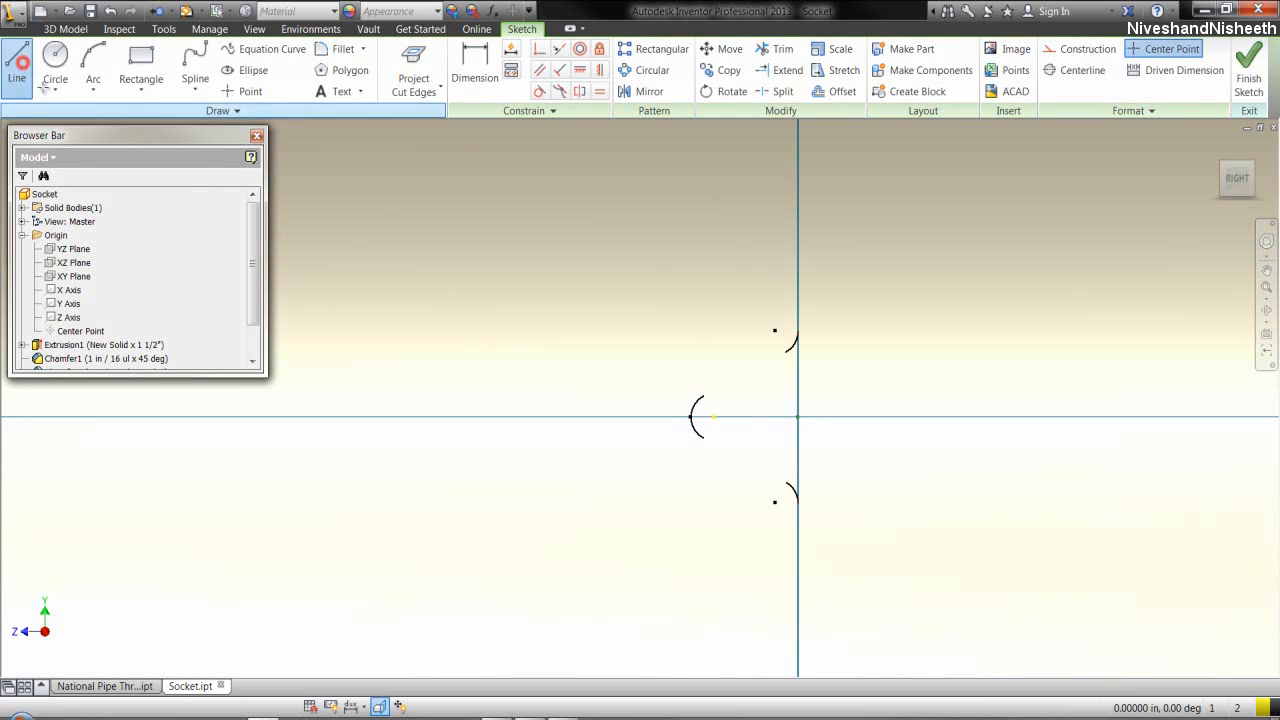
left_click(703, 398)
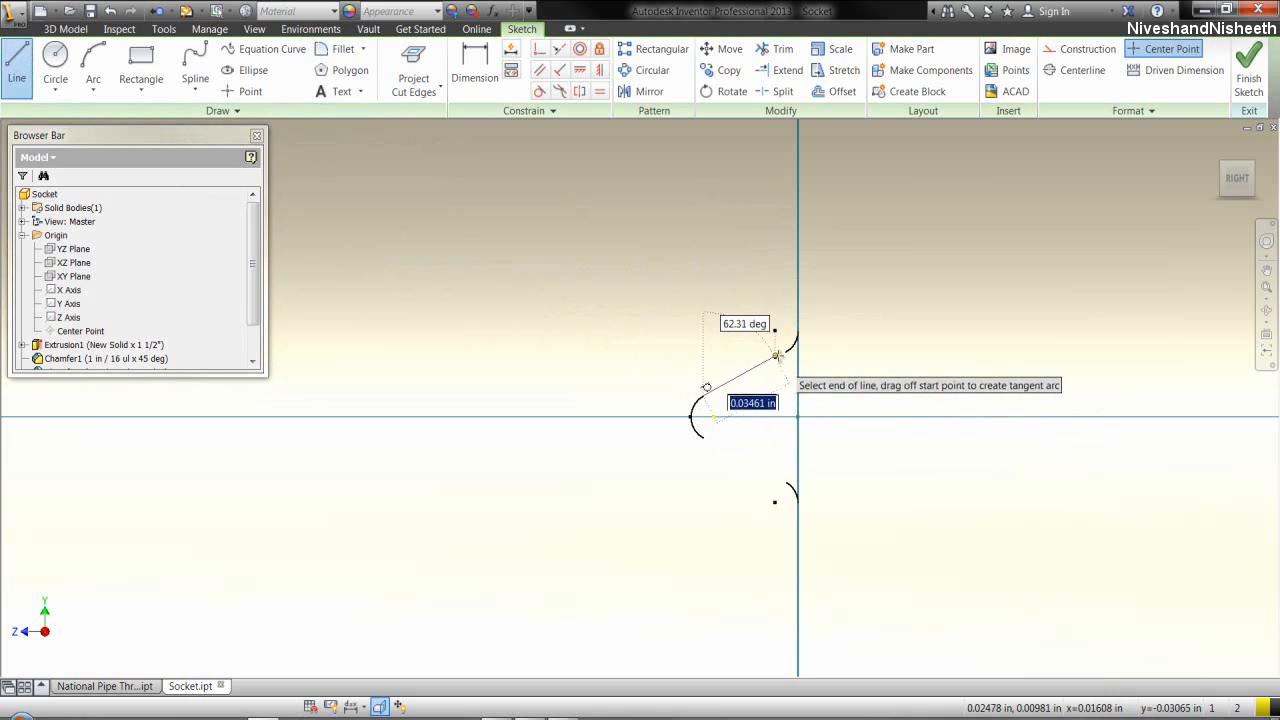
left_click(786, 351)
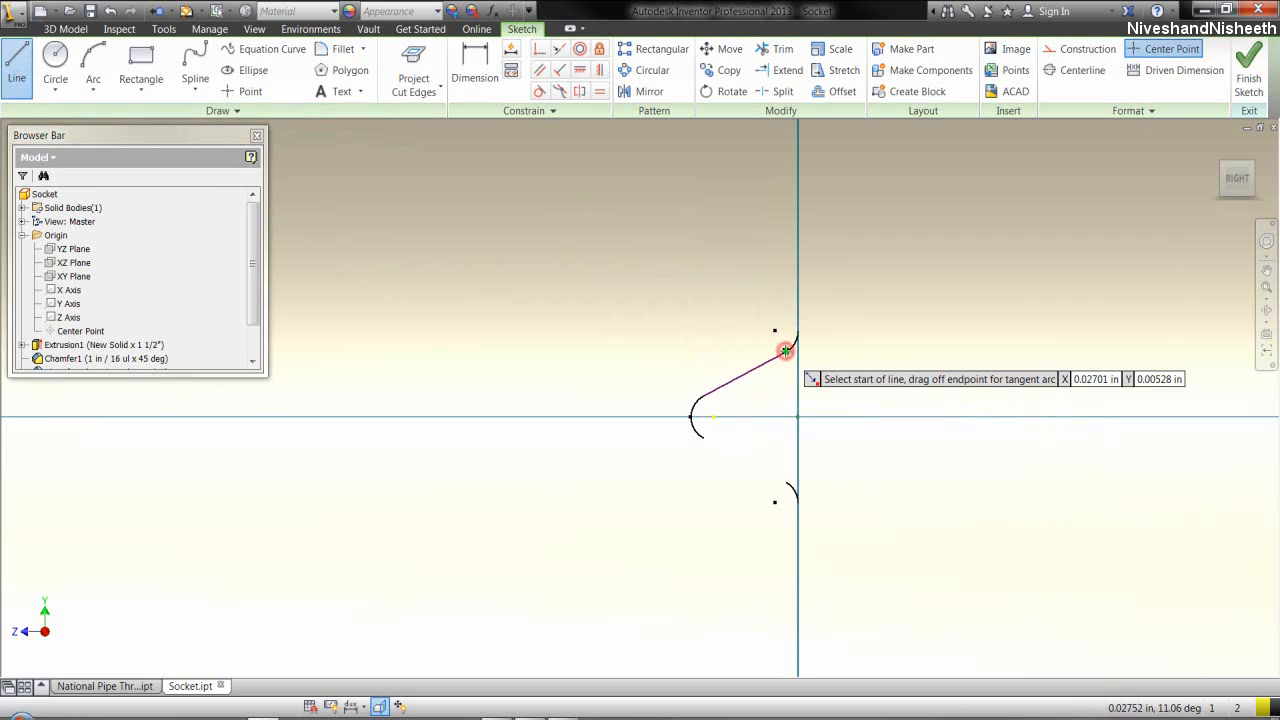
left_click(703, 437)
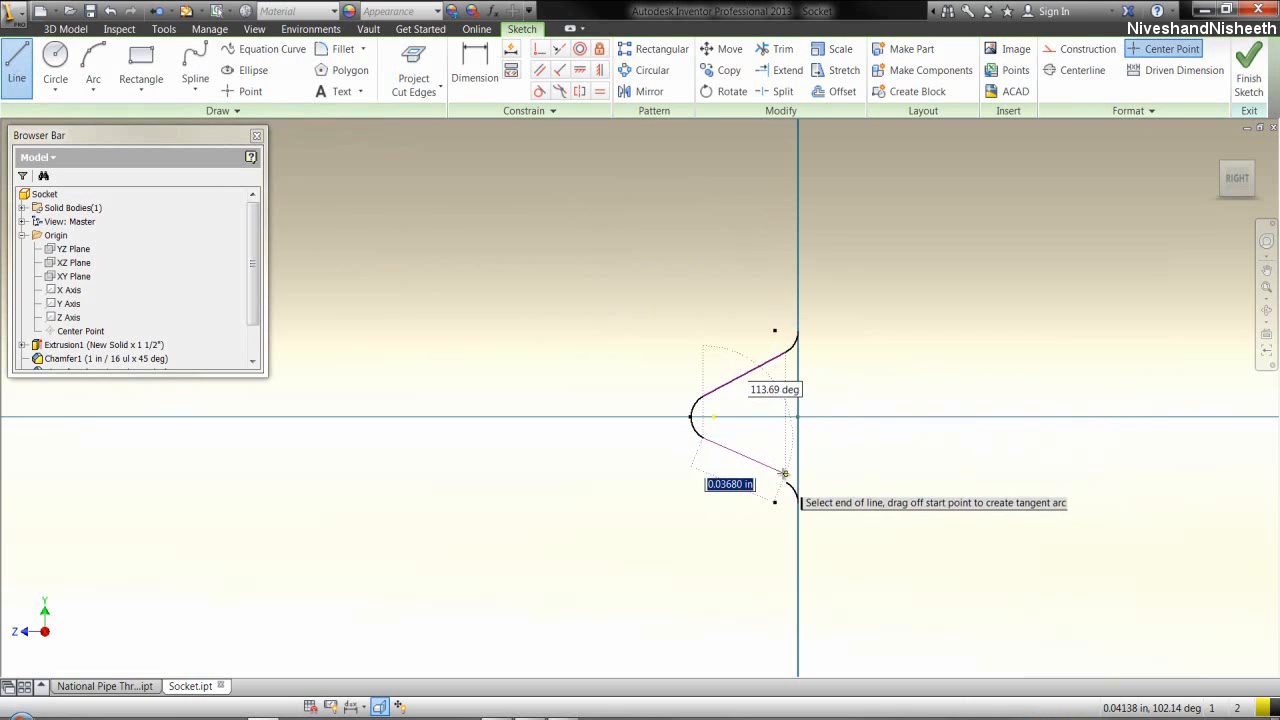
left_click(795, 497)
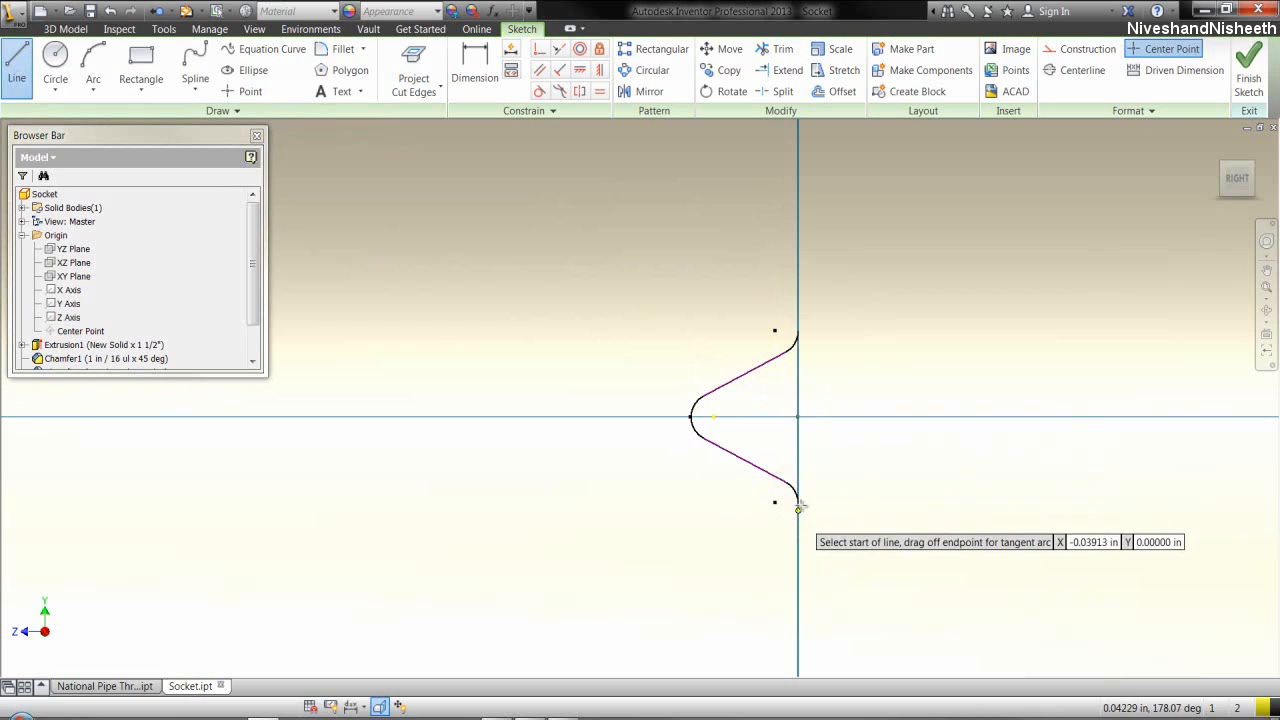
left_click(799, 499)
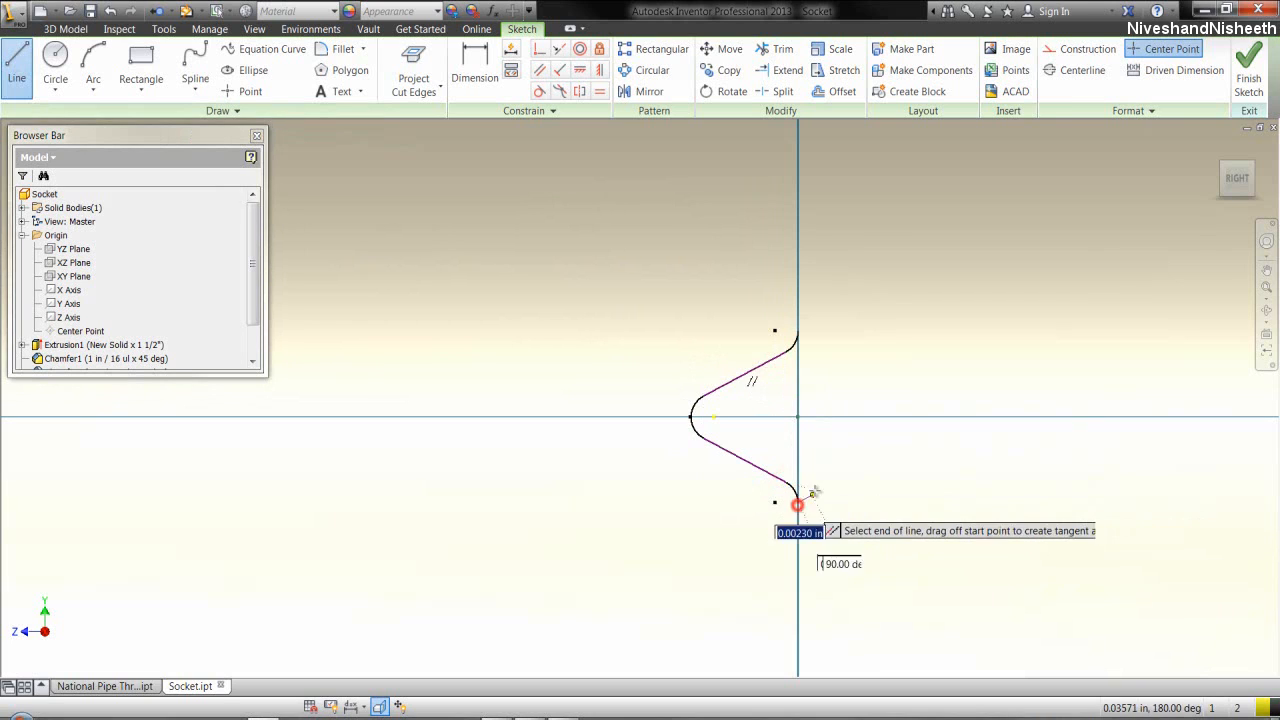
left_click(796, 330)
right_click(815, 298)
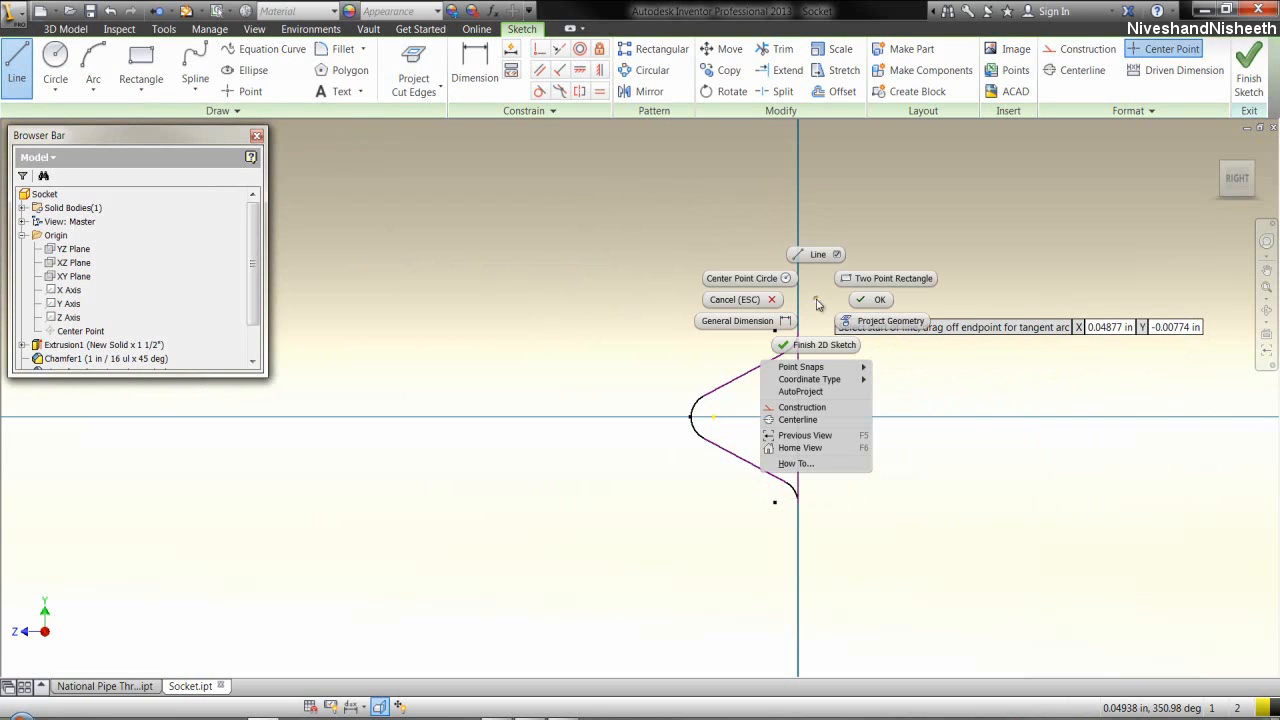
left_click(866, 301)
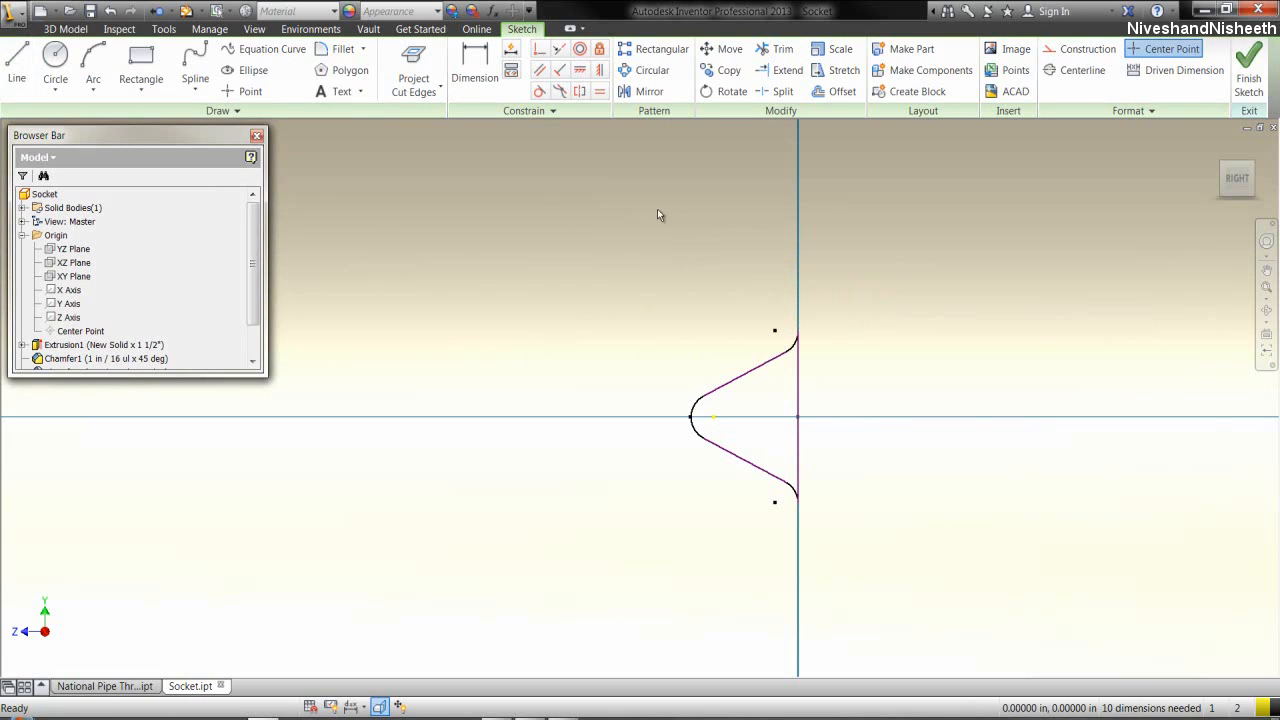
- Rotate a copy of the whole thread profile a quarter turn about the sketch origin so its crest points upward
left_click(733, 92)
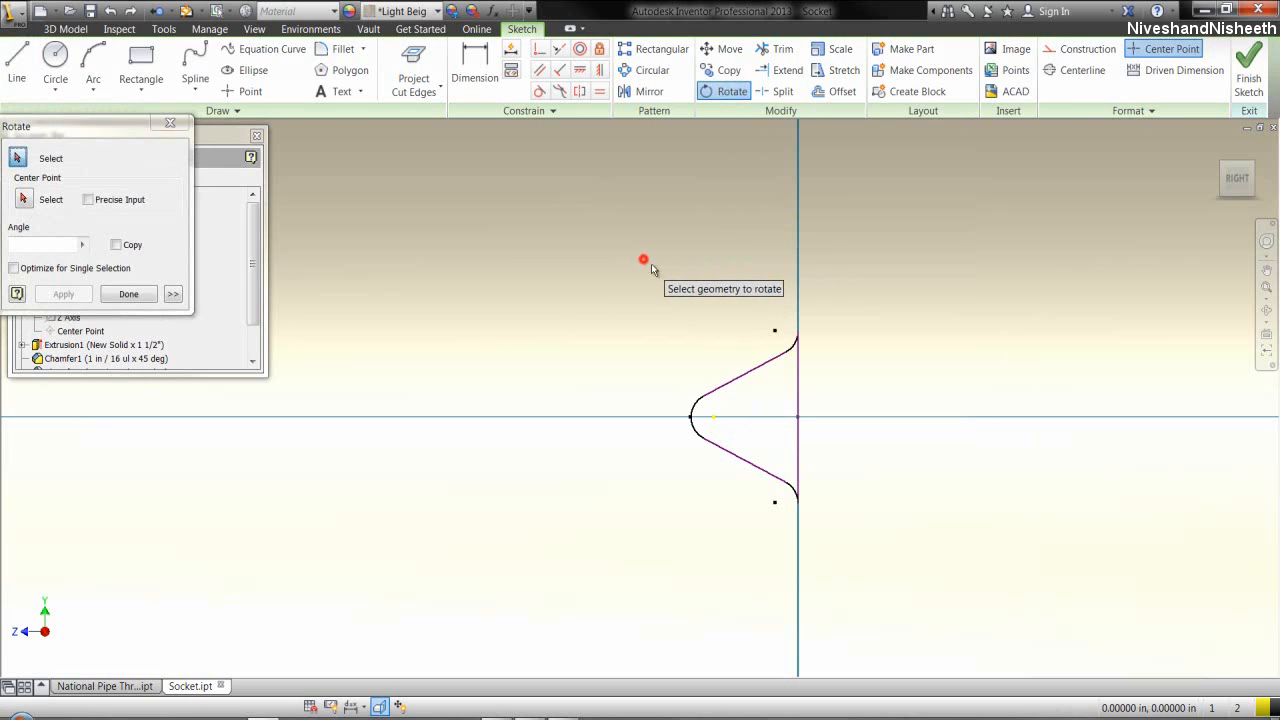
mouse_move(643, 259)
left_mouse_down()
mouse_move(846, 434)
mouse_move(878, 517)
left_mouse_up()
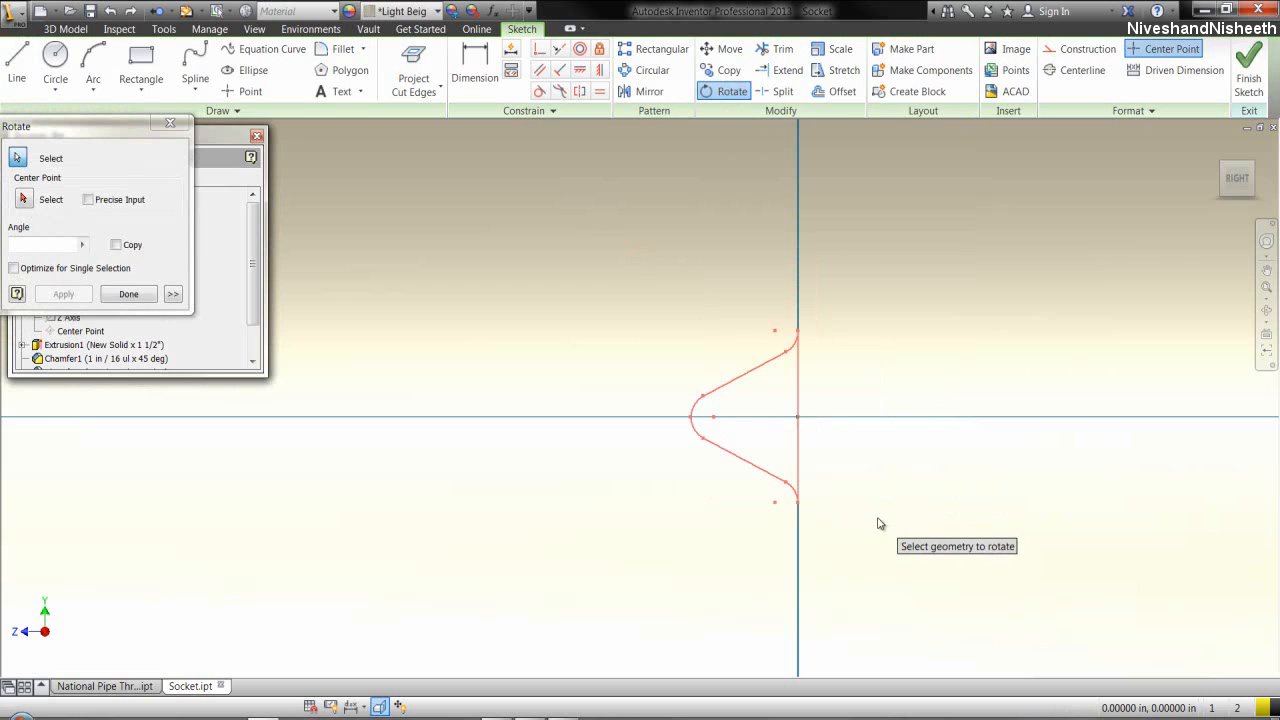
right_click(878, 523)
left_click(928, 517)
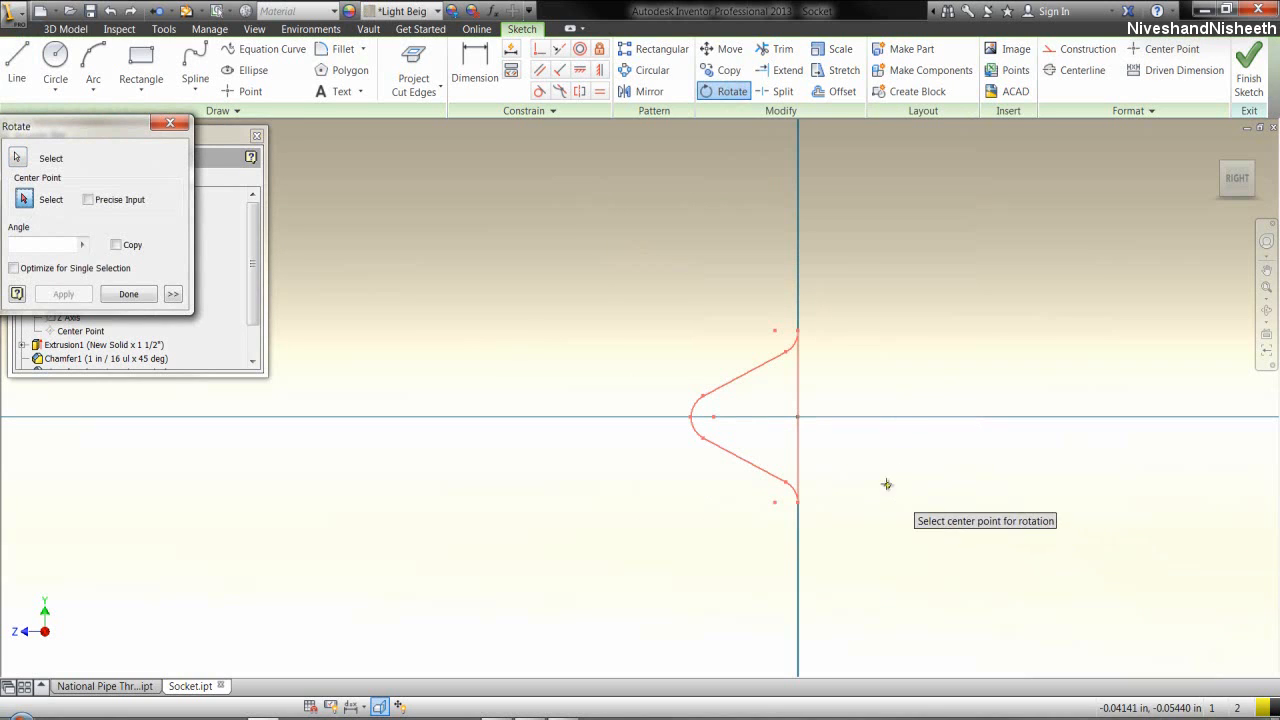
left_click(797, 416)
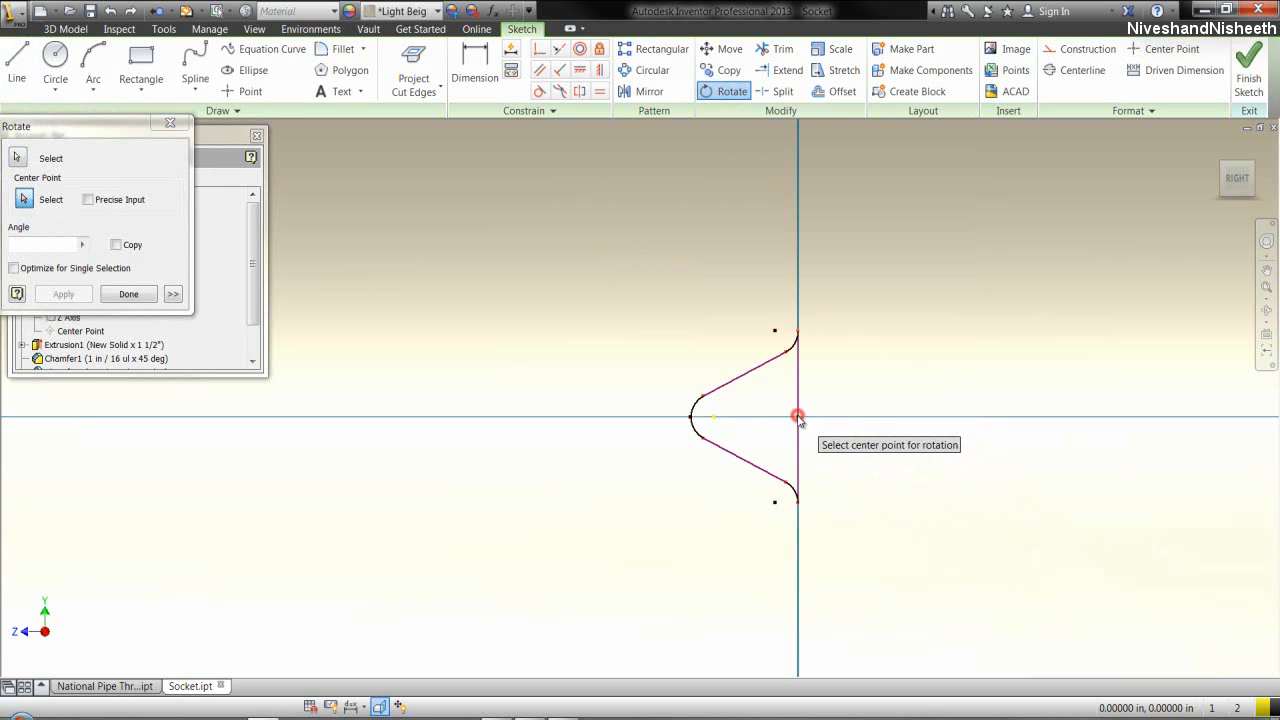
left_click(578, 401)
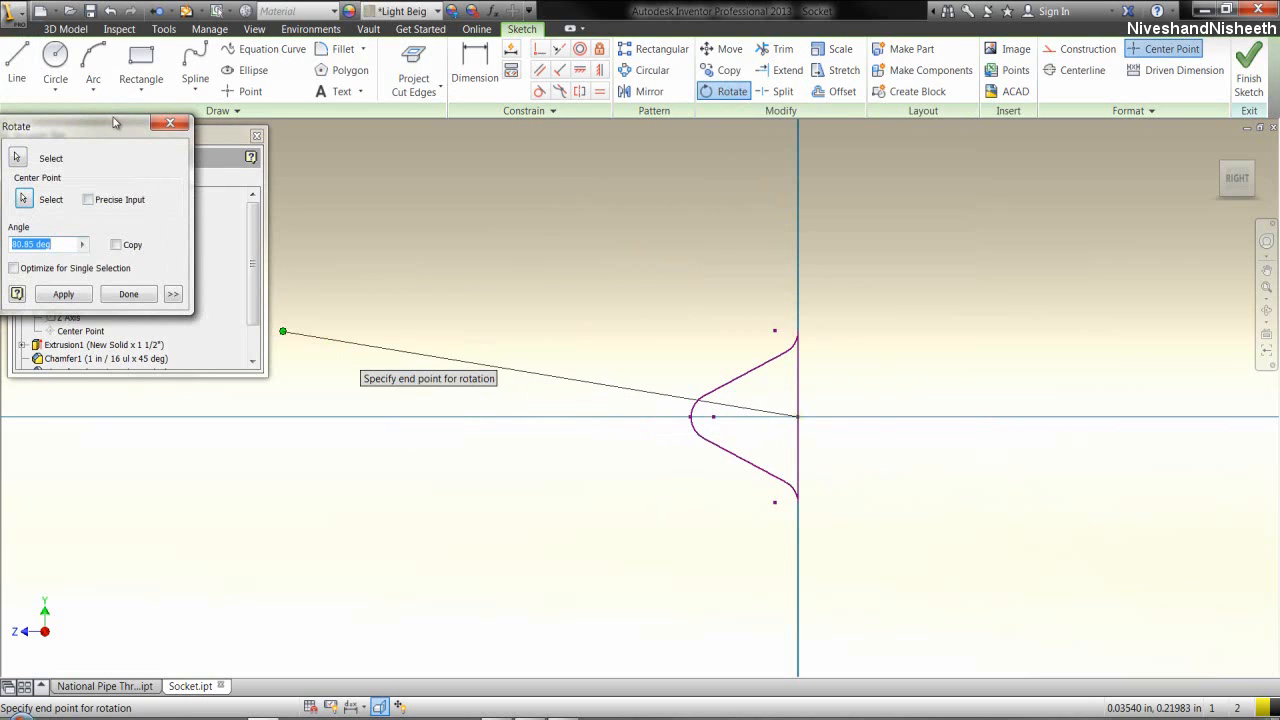
left_click(117, 245)
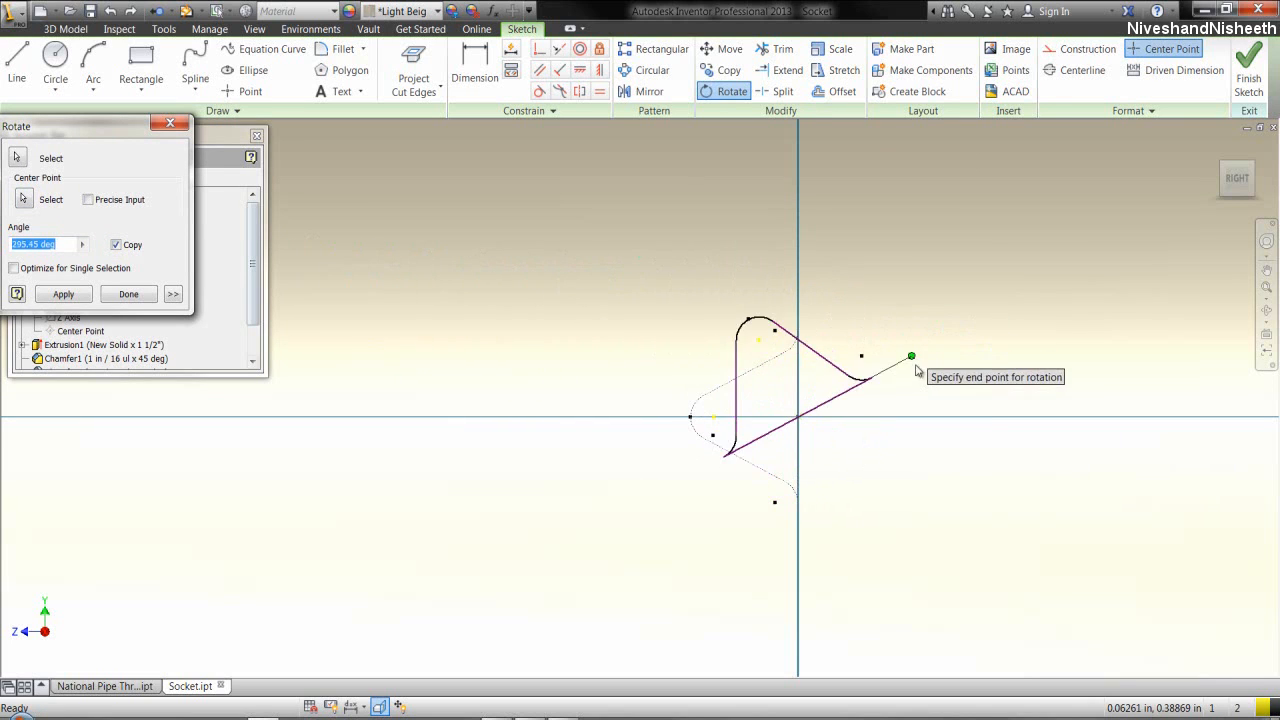
left_click(926, 418)
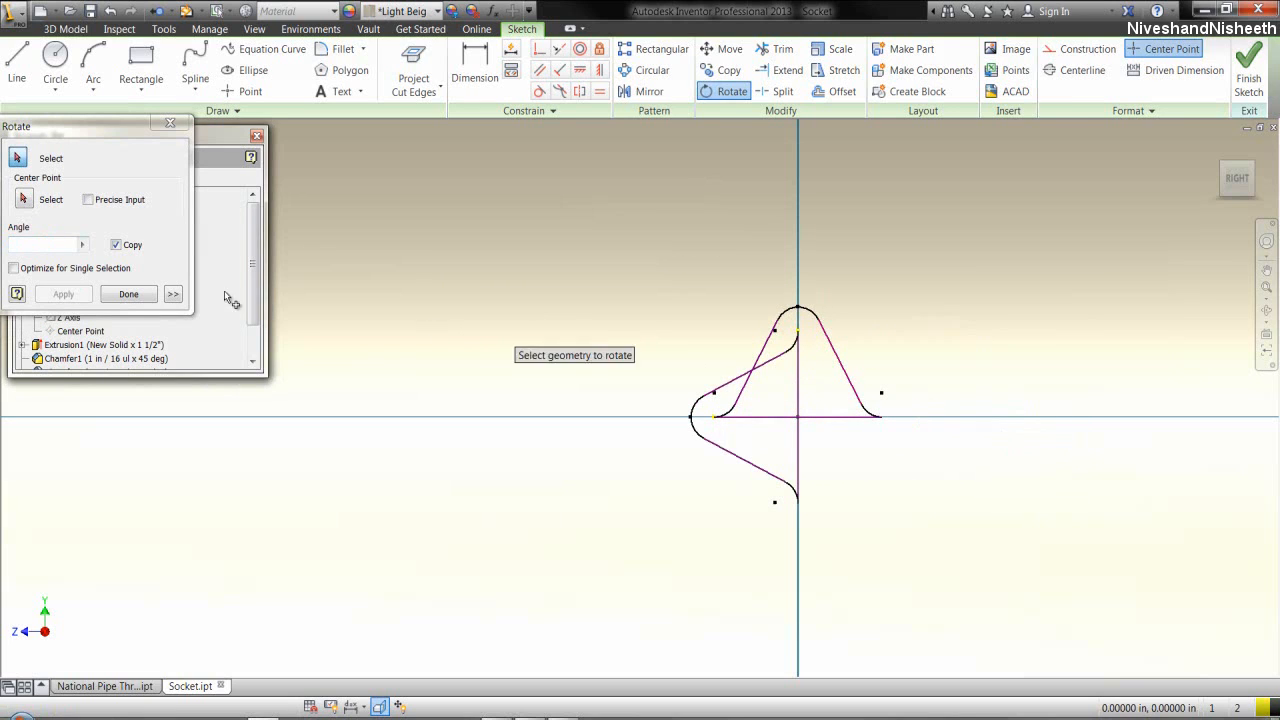
- Remove the original sideways thread profile and move the upright copy from its base midpoint to the upper corner where the chamfer meets the bore
left_click(140, 294)
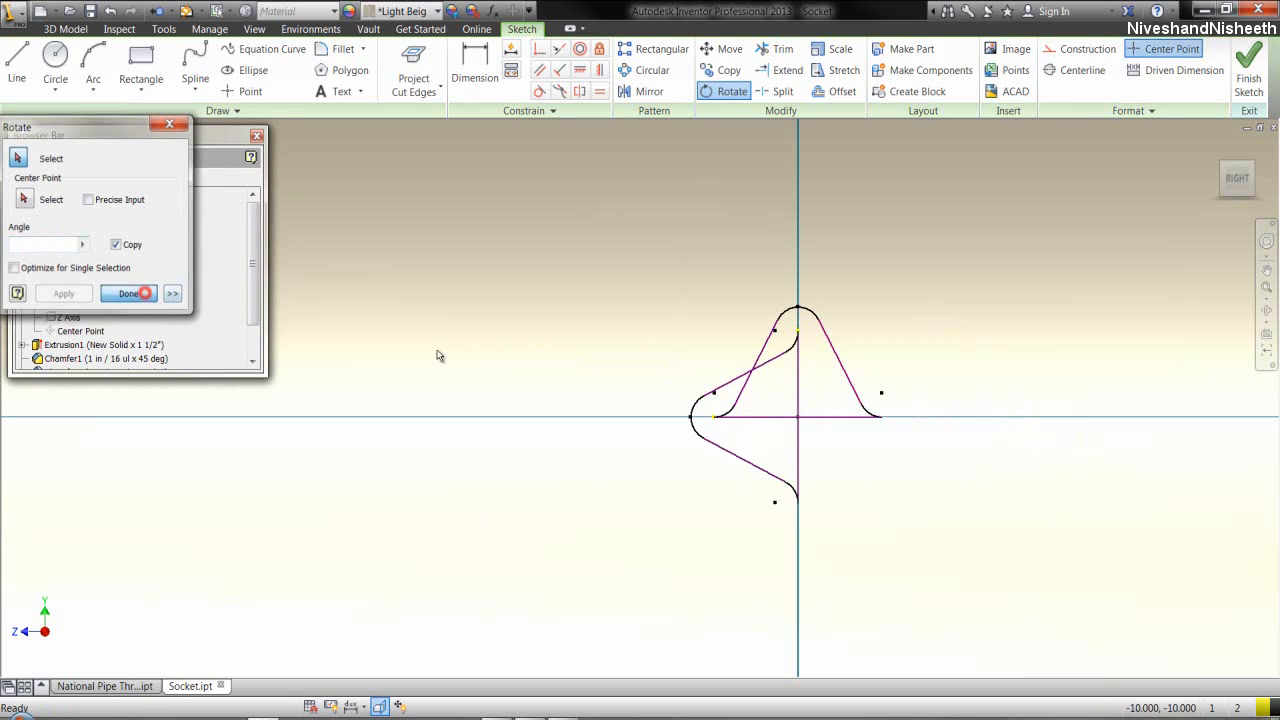
left_click(768, 396)
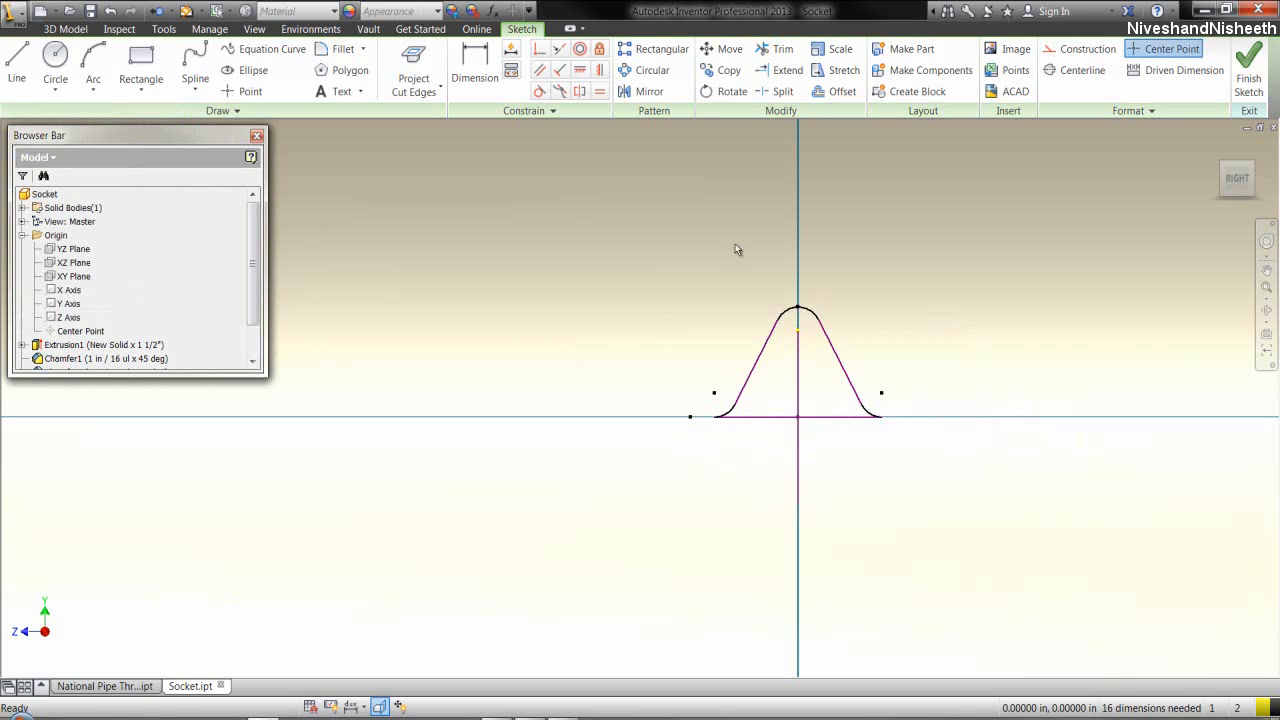
left_click(727, 49)
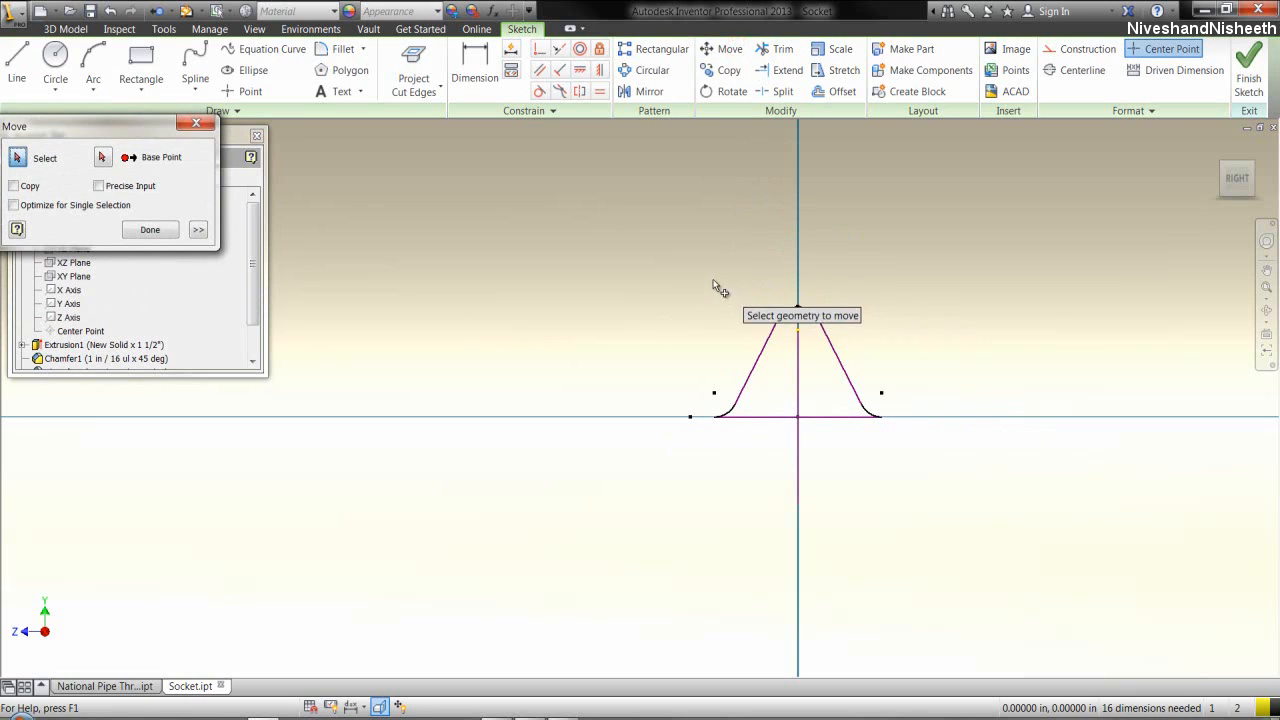
mouse_move(710, 279)
left_mouse_down()
mouse_move(840, 466)
mouse_move(889, 470)
left_mouse_up()
right_click(888, 463)
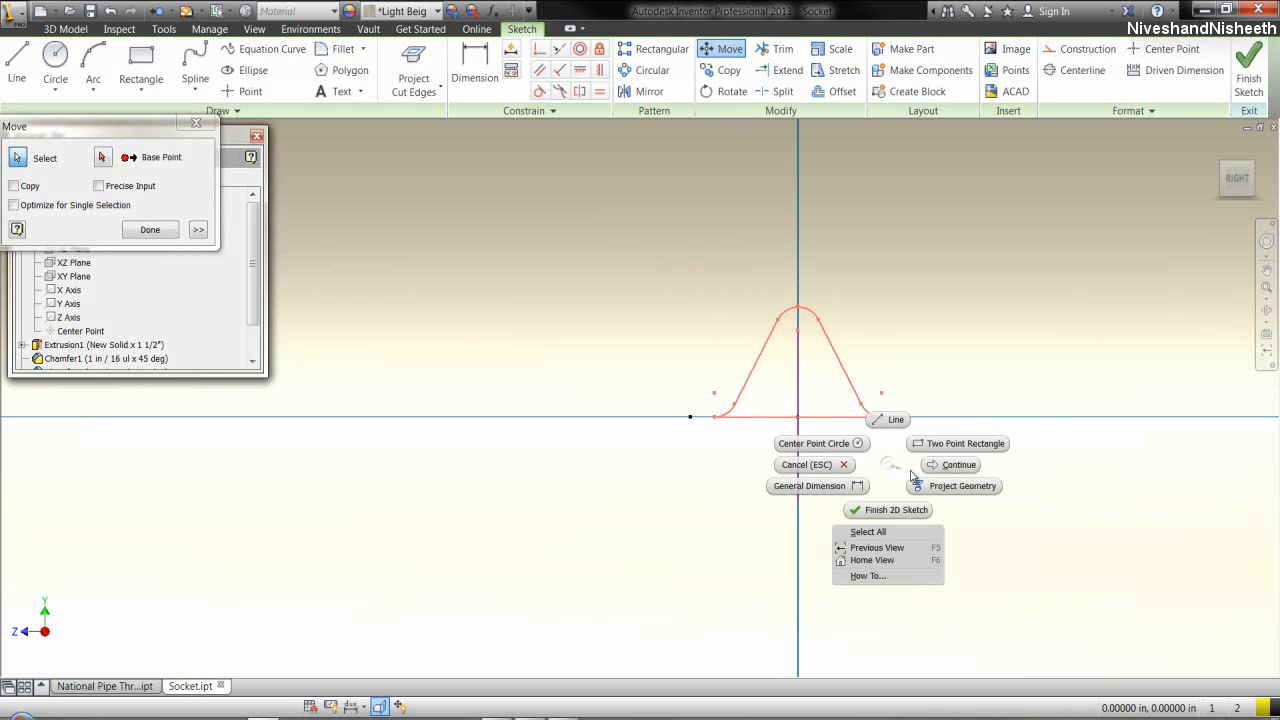
left_click(957, 466)
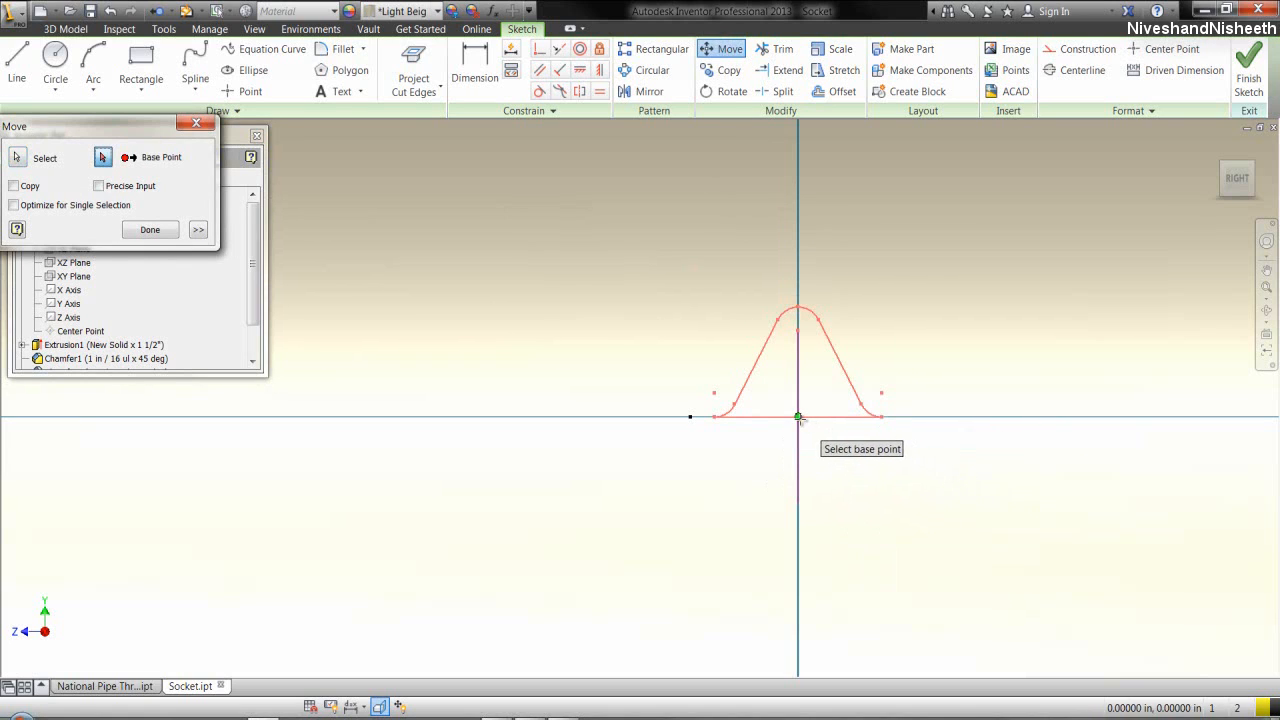
left_click(798, 417)
scroll(846, 478, "down", 4)
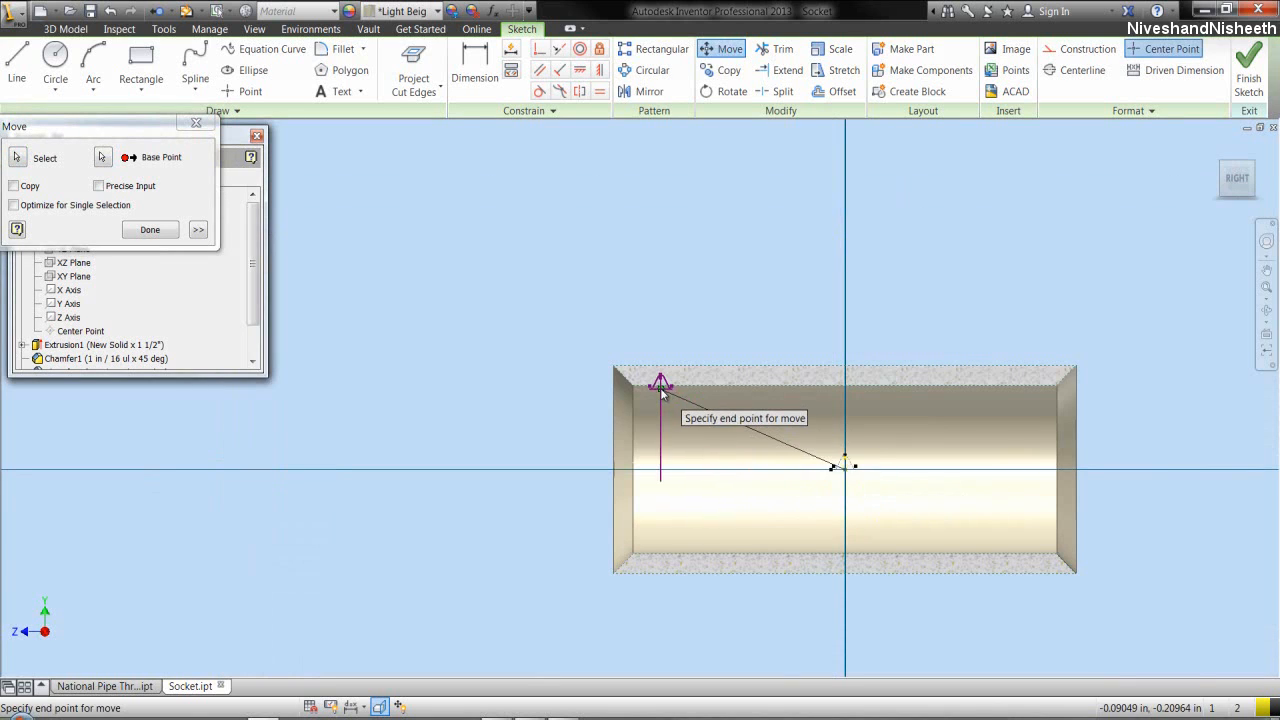
scroll(640, 390, "up", 4)
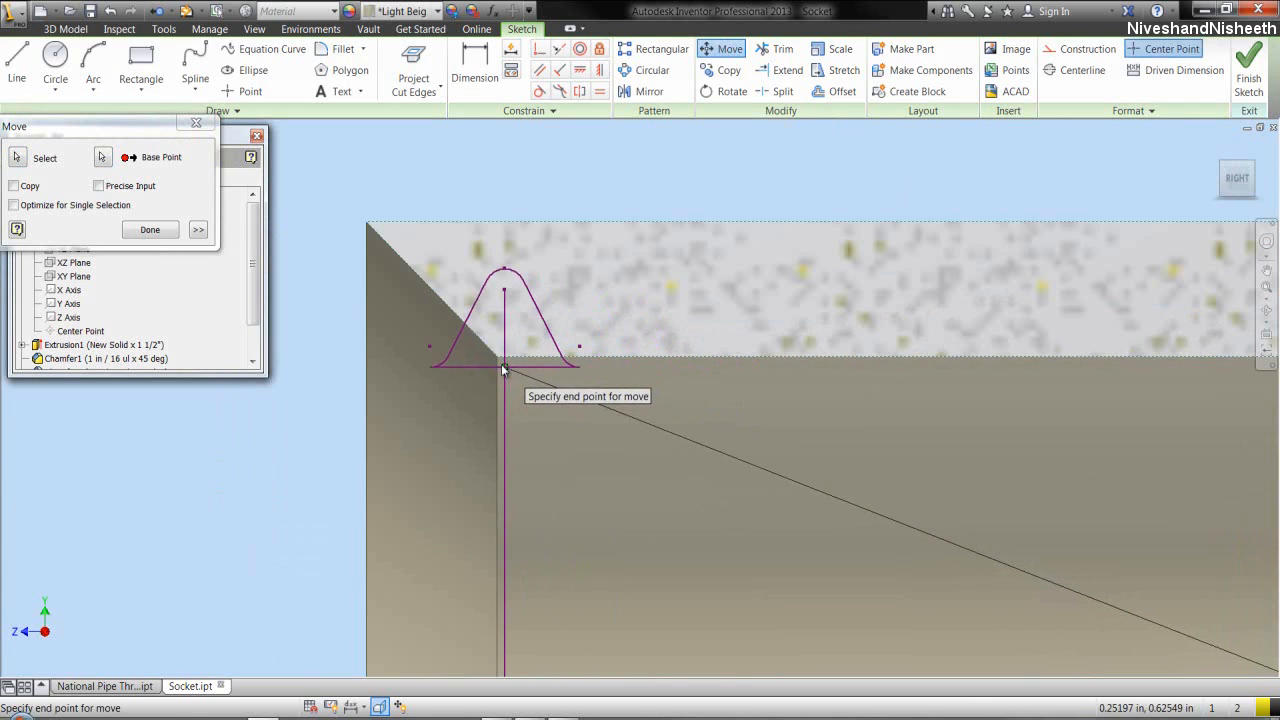
left_click(497, 355)
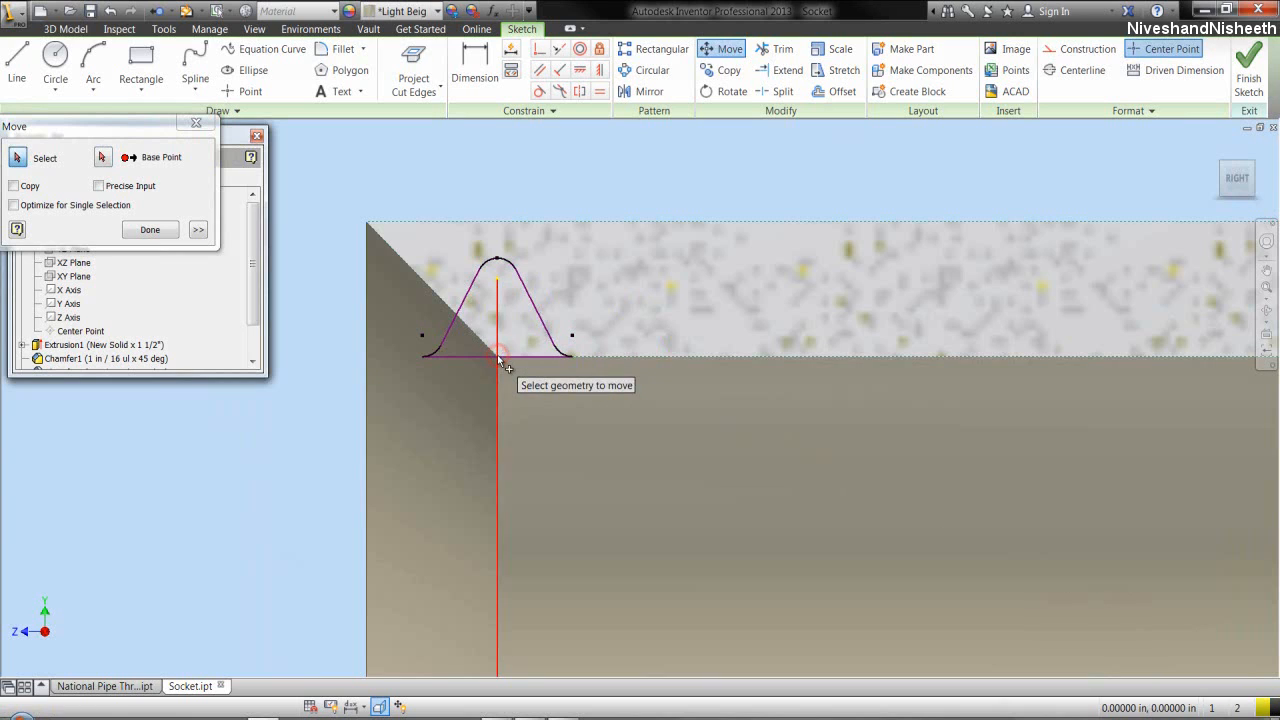
left_click(174, 236)
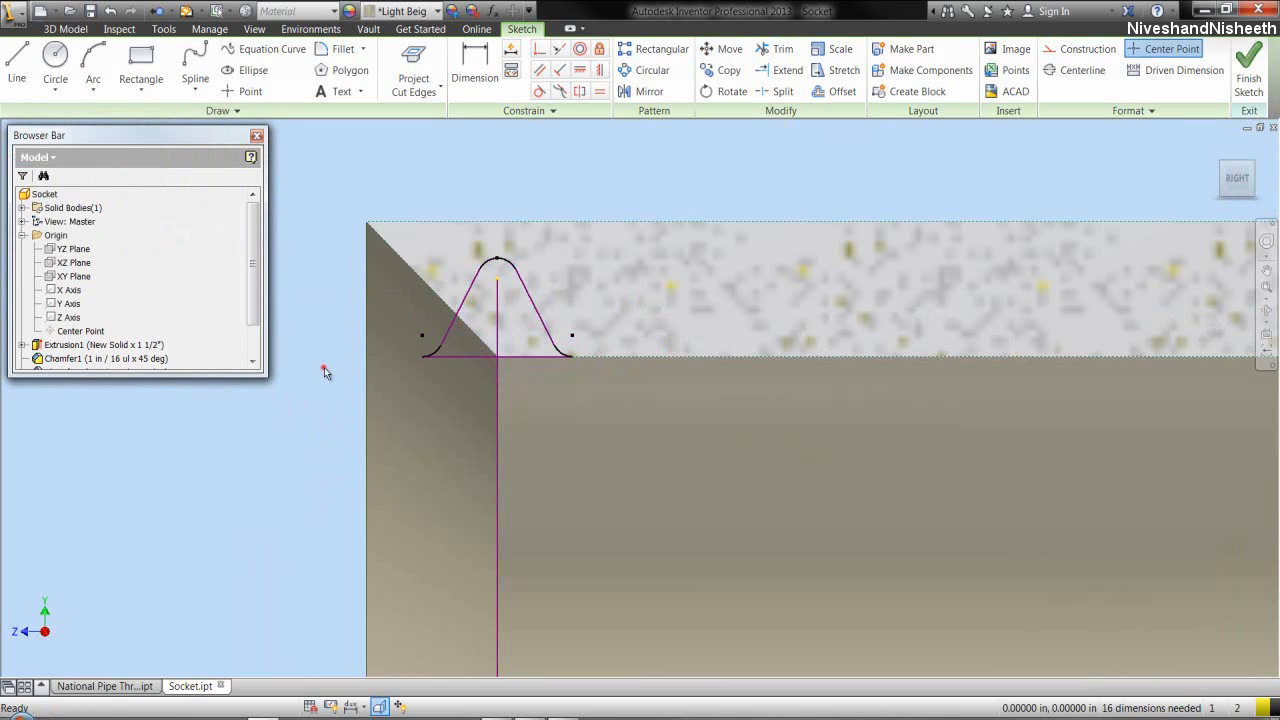
- Delete the leftover vertical line below the thread profile and apply a Fix constraint to the whole profile
left_click(497, 323)
key("Delete")
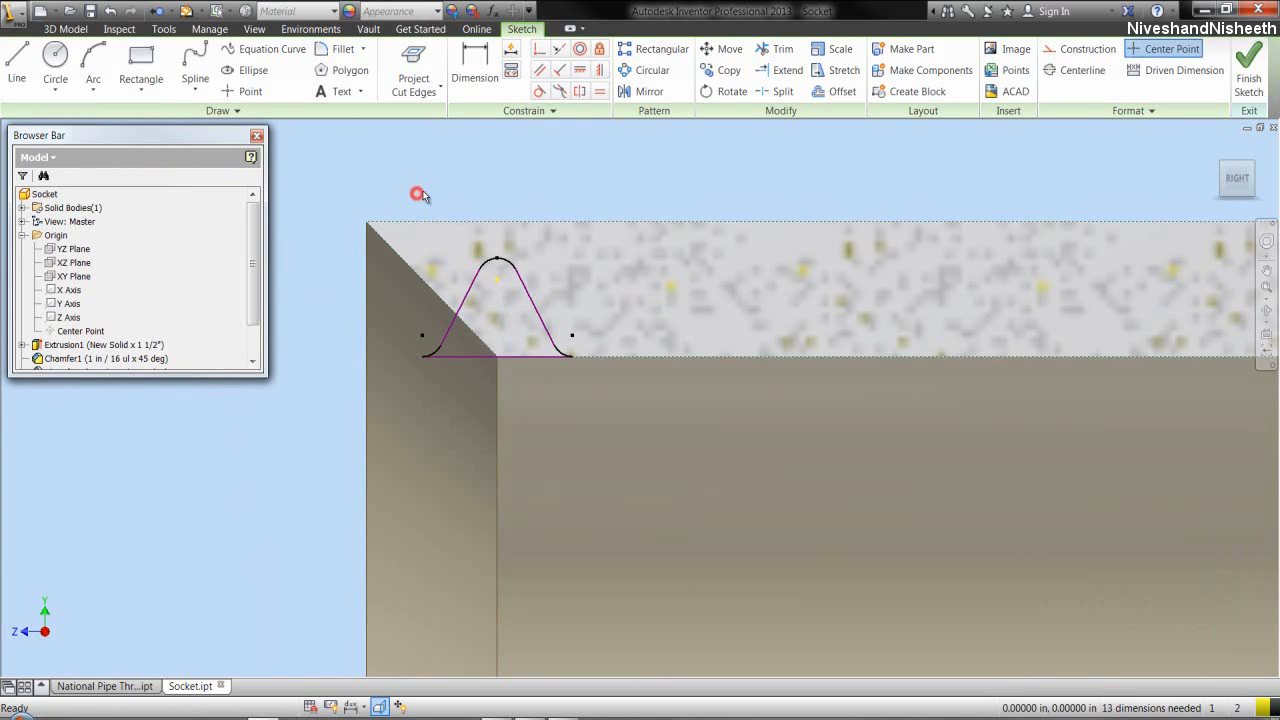
mouse_move(394, 196)
left_mouse_down()
mouse_move(522, 332)
mouse_move(628, 394)
left_mouse_up()
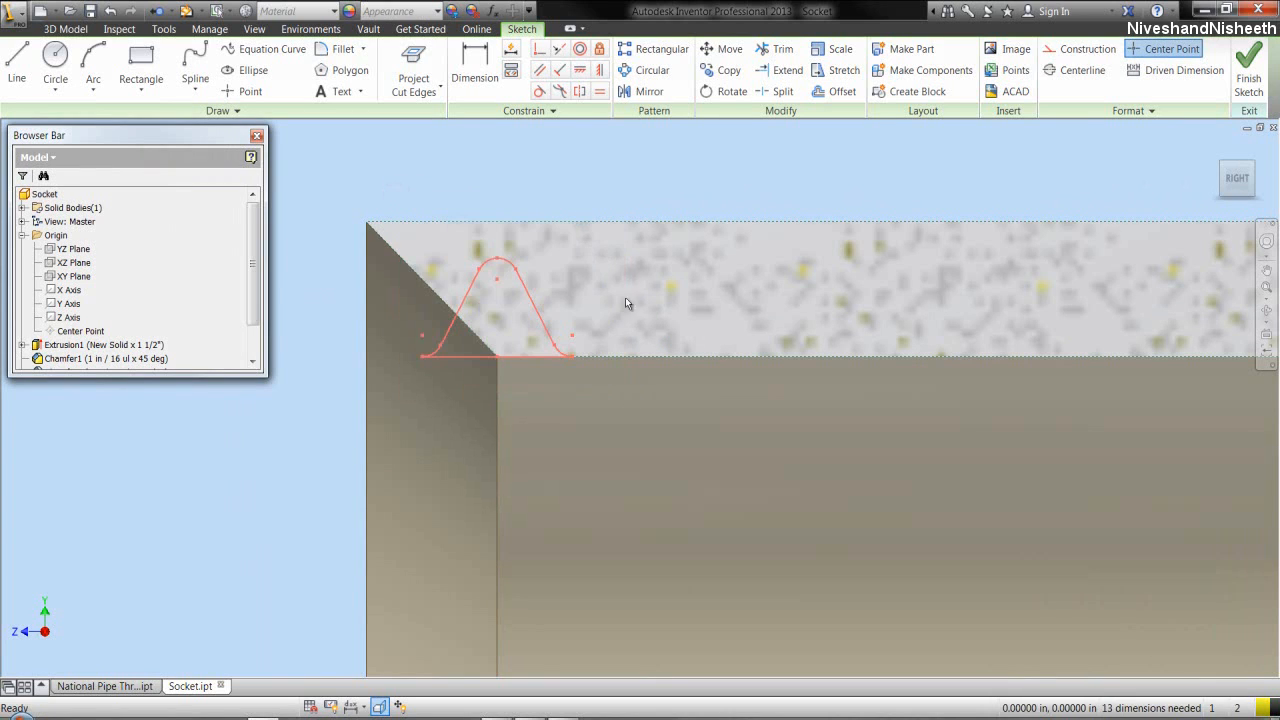
left_click(600, 50)
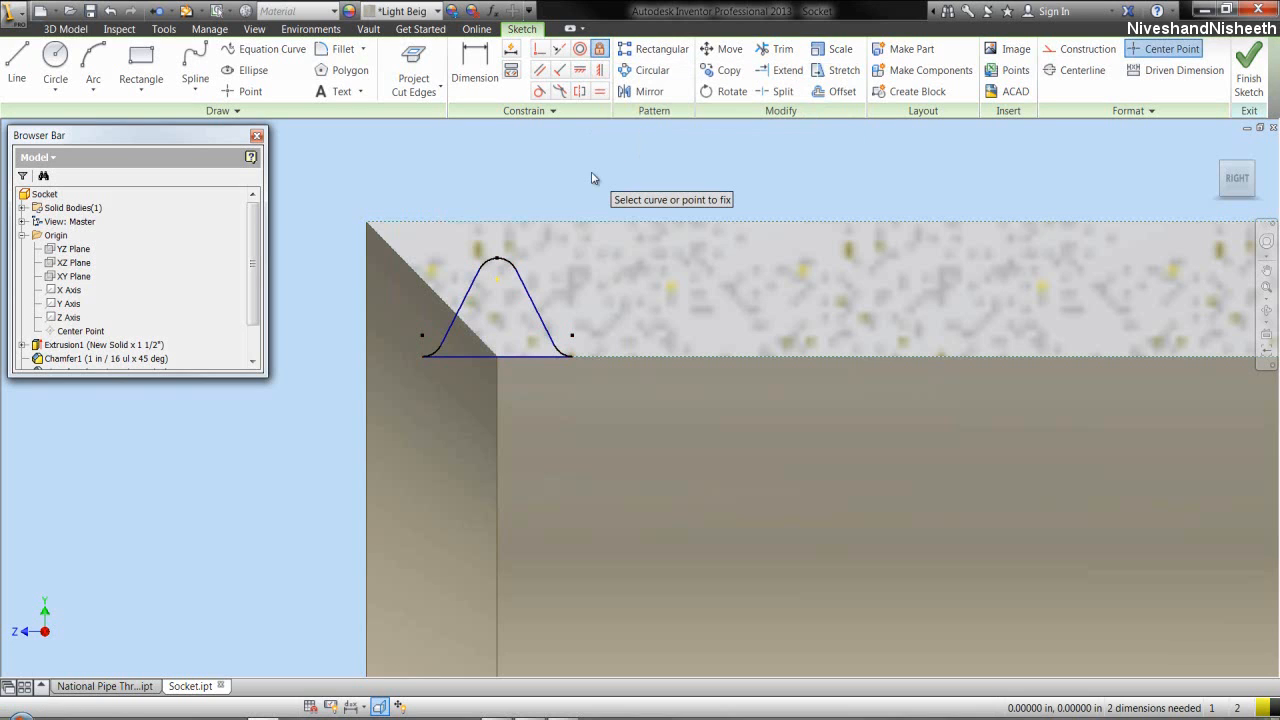
- Project the origin Z Axis into the sketch and finish the sketch
scroll(591, 177, "down", 3)
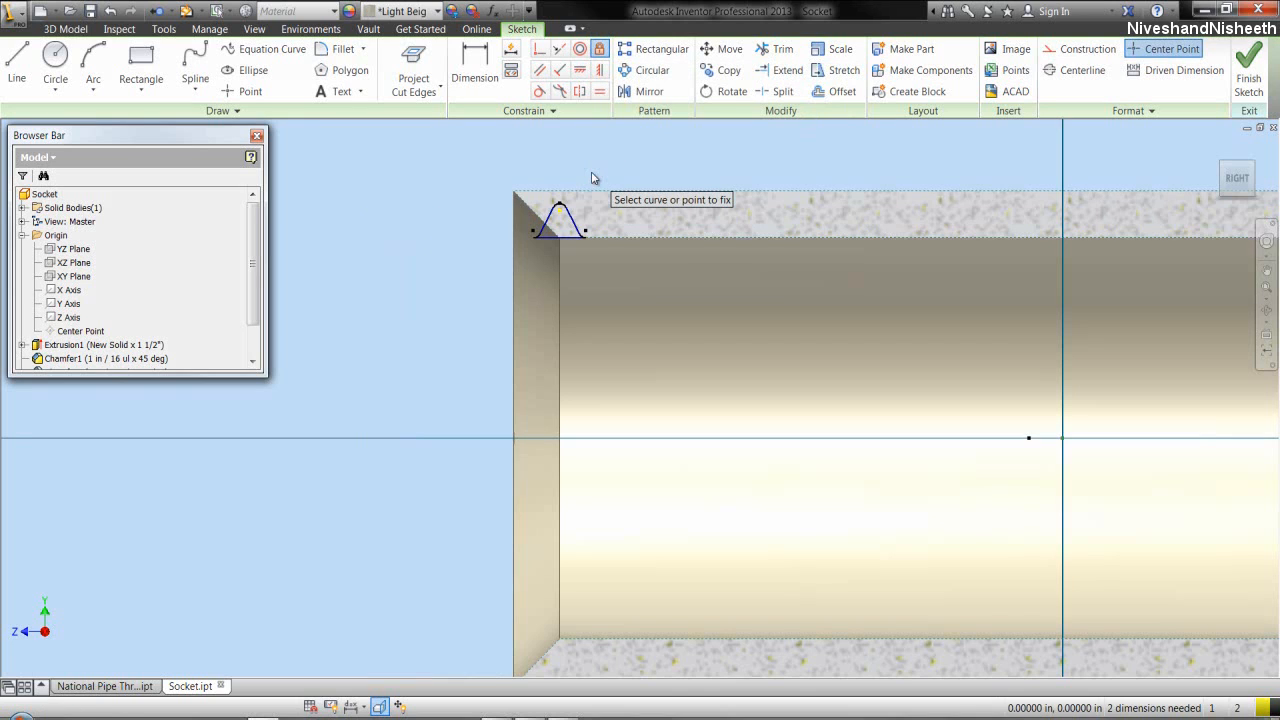
left_click(439, 88)
left_click(440, 118)
scroll(337, 242, "down", 3)
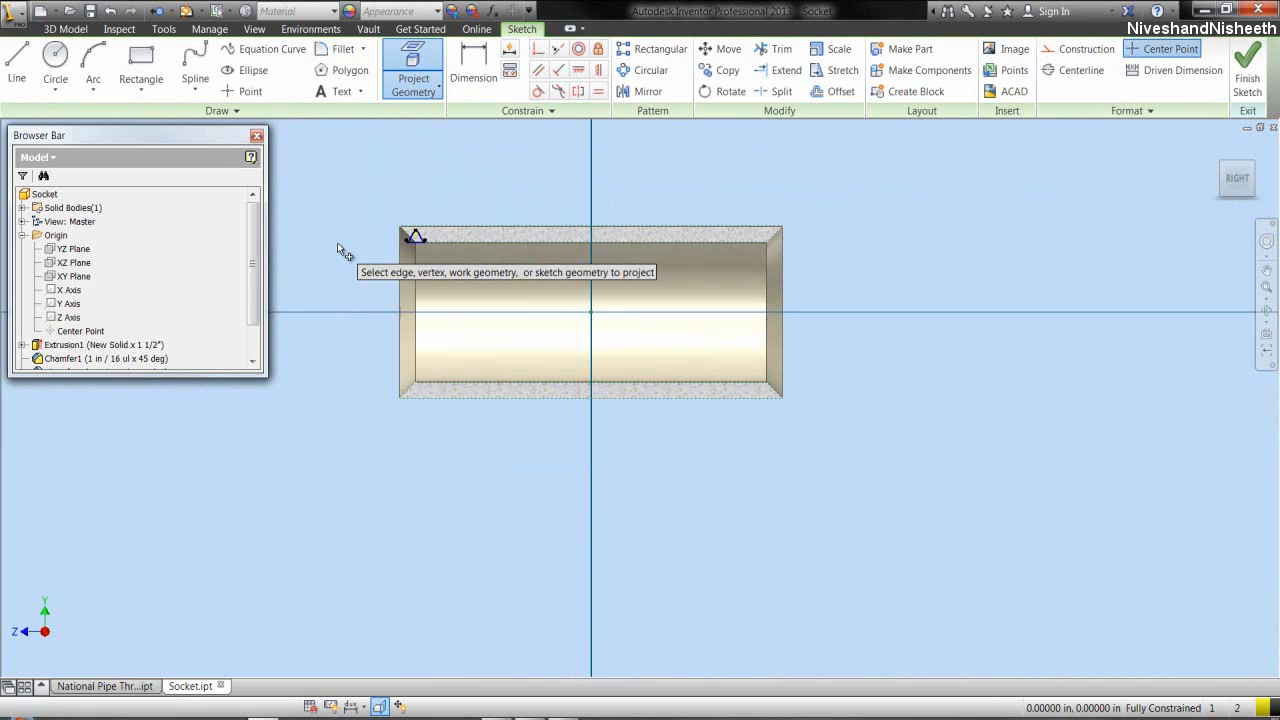
left_click(68, 317)
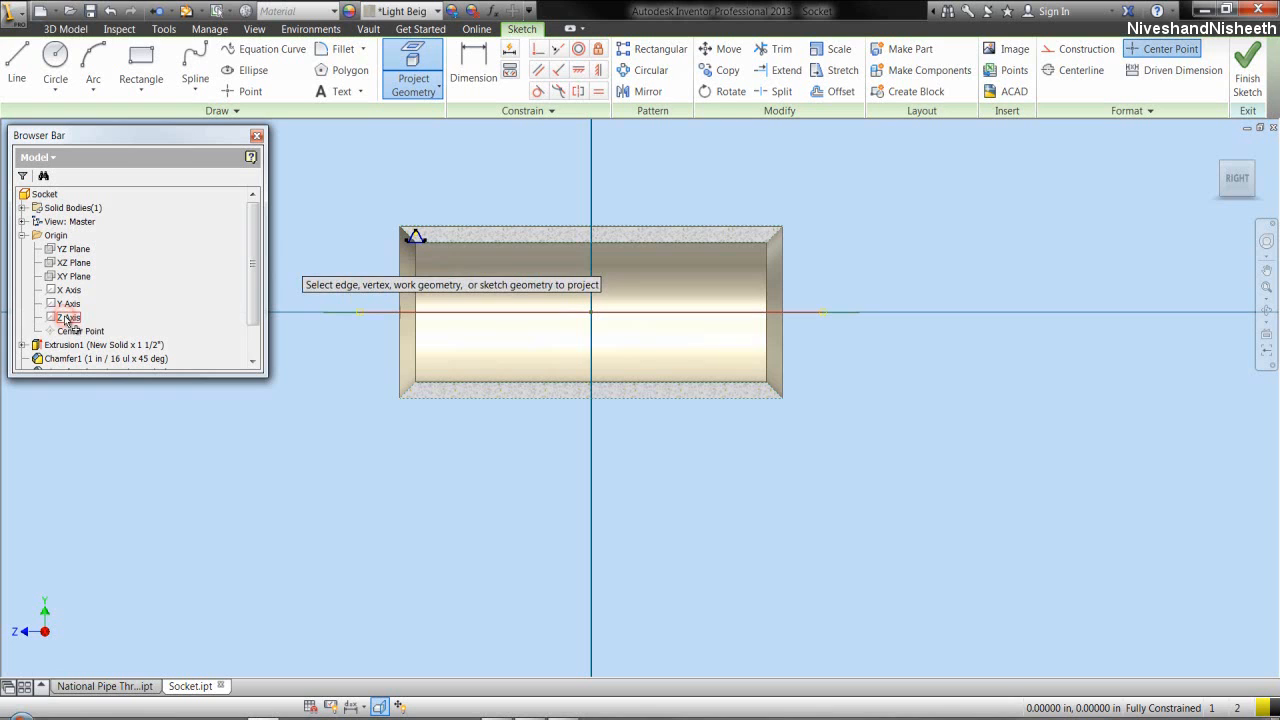
right_click(794, 161)
left_click(840, 164)
left_click(1247, 70)
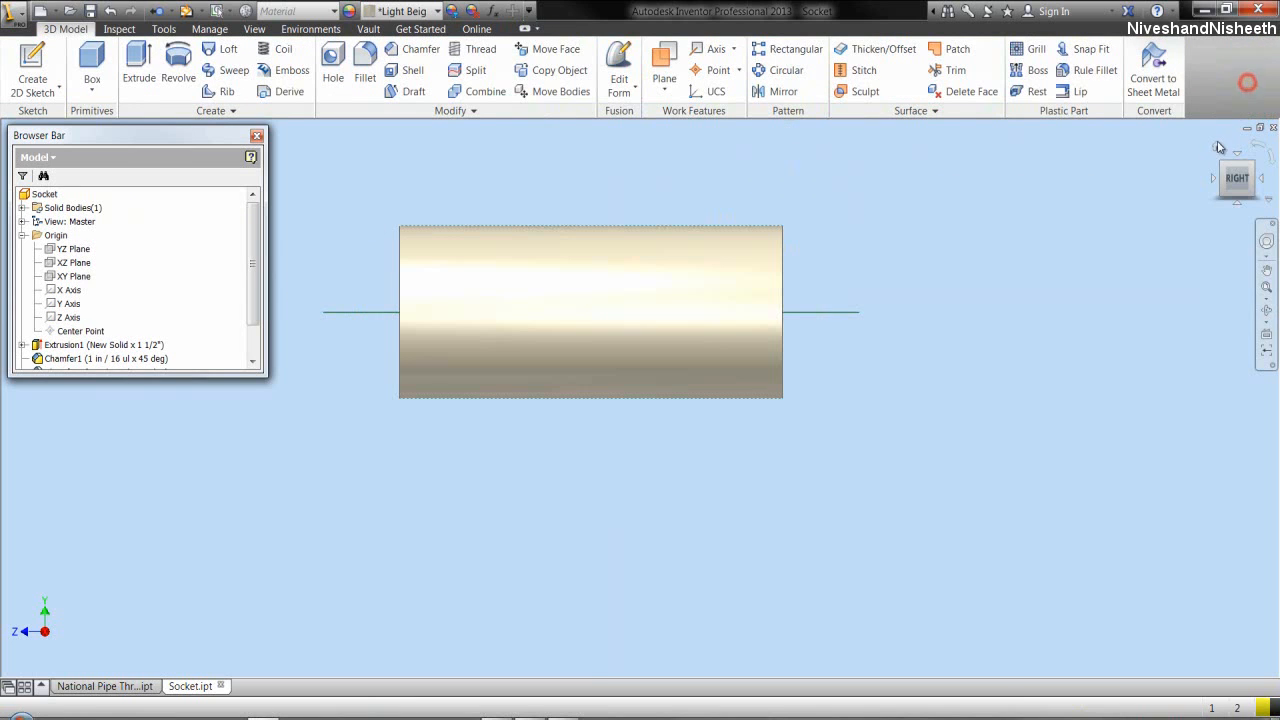
- Return the part to its home view and collapse all nodes of the model tree
left_click(1216, 146)
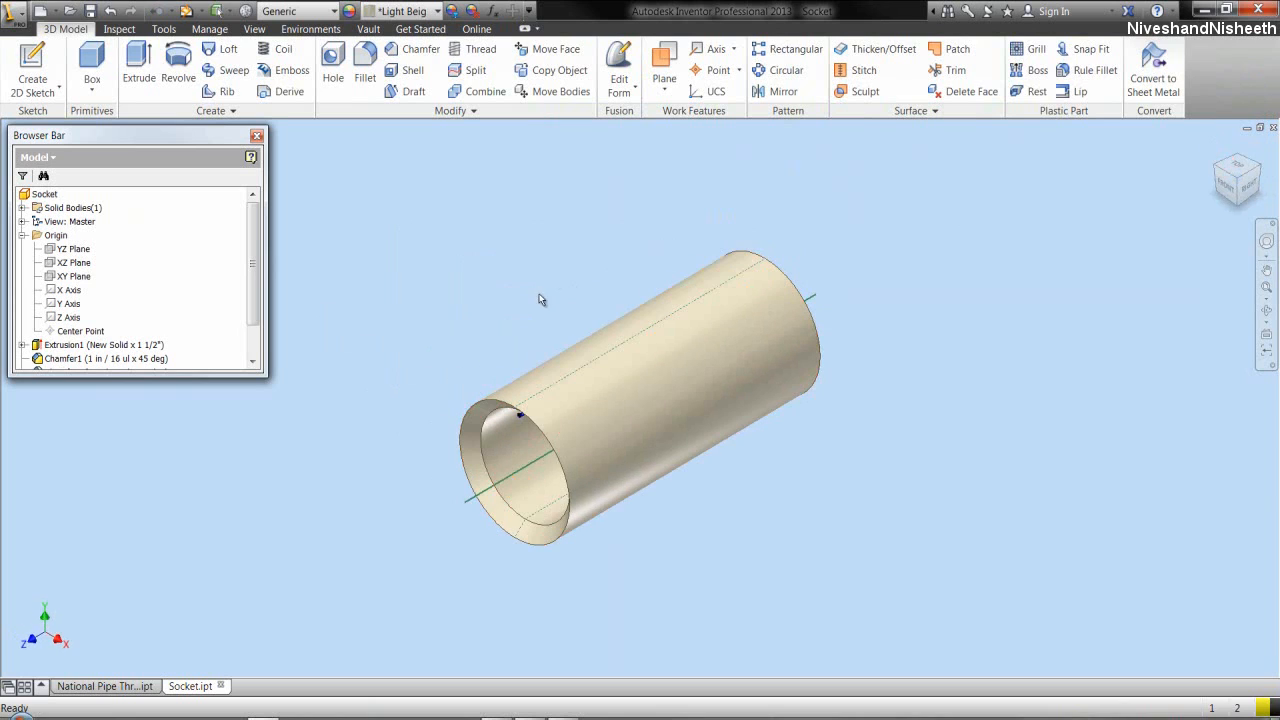
right_click(166, 289)
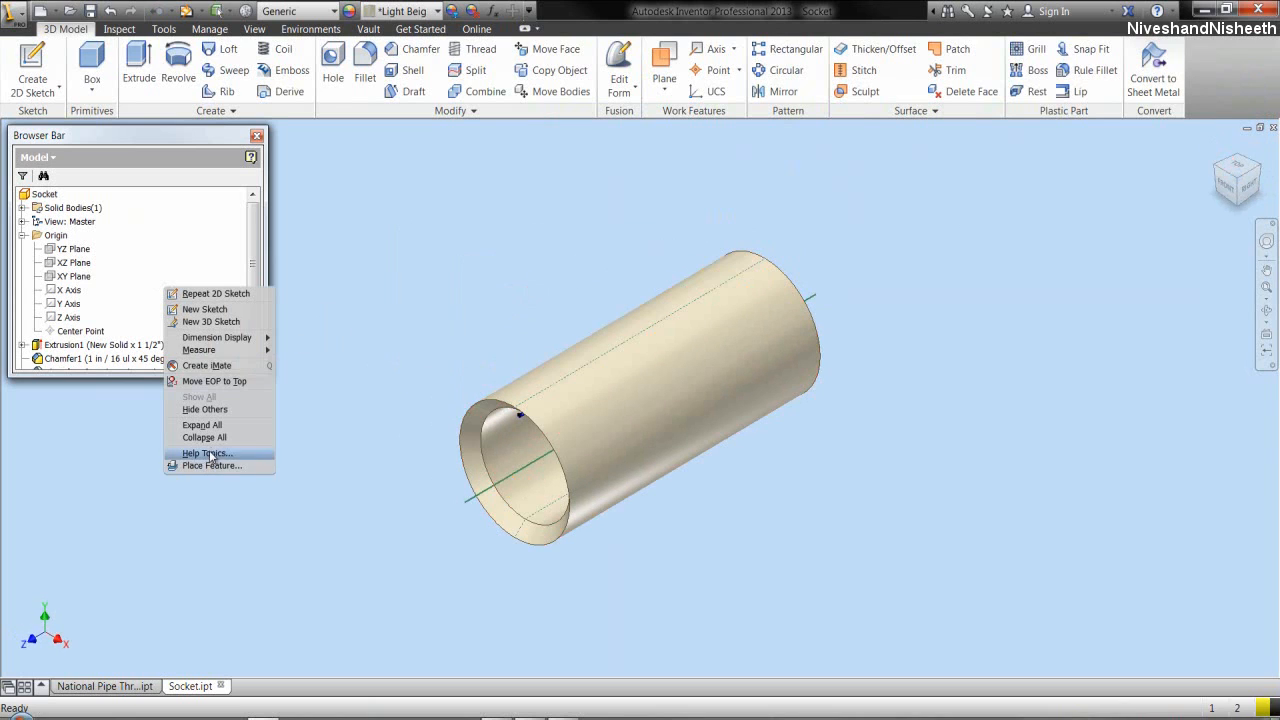
left_click(204, 437)
- Set up a Coil cut of the thread profile around the projected Z axis, with the axis direction flipped into the socket
scroll(537, 457, "up", 3)
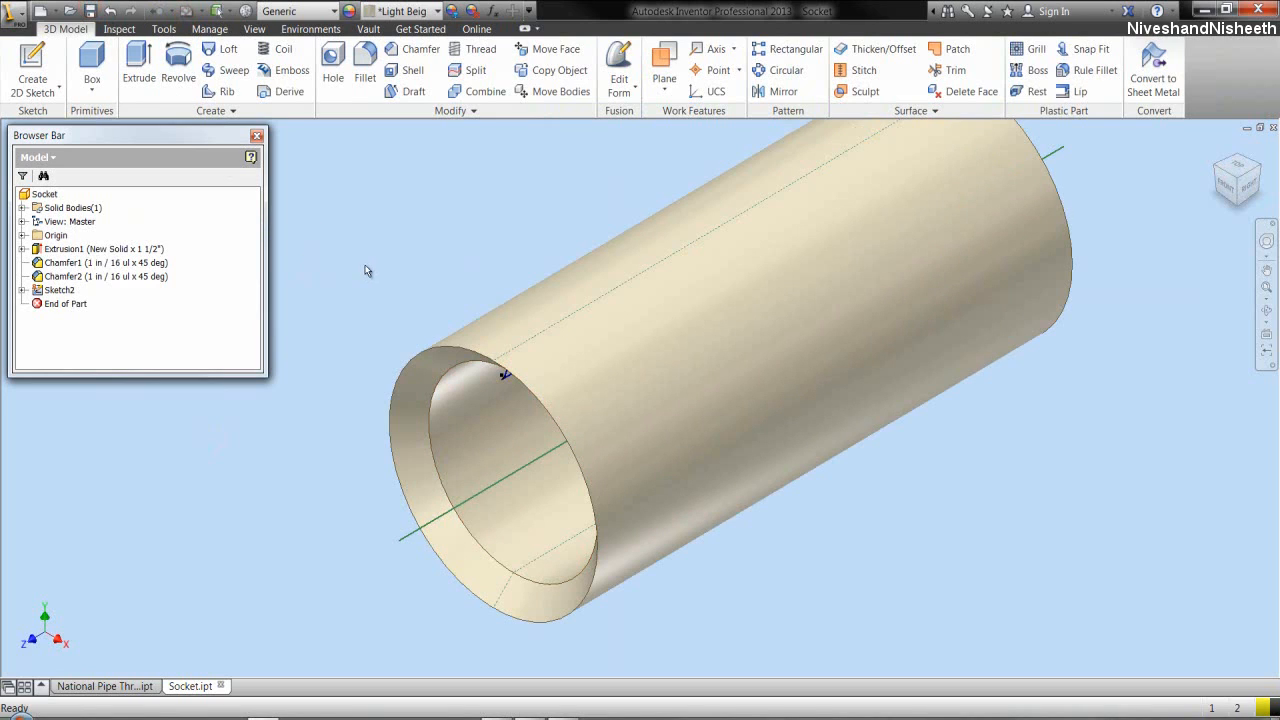
left_click(285, 52)
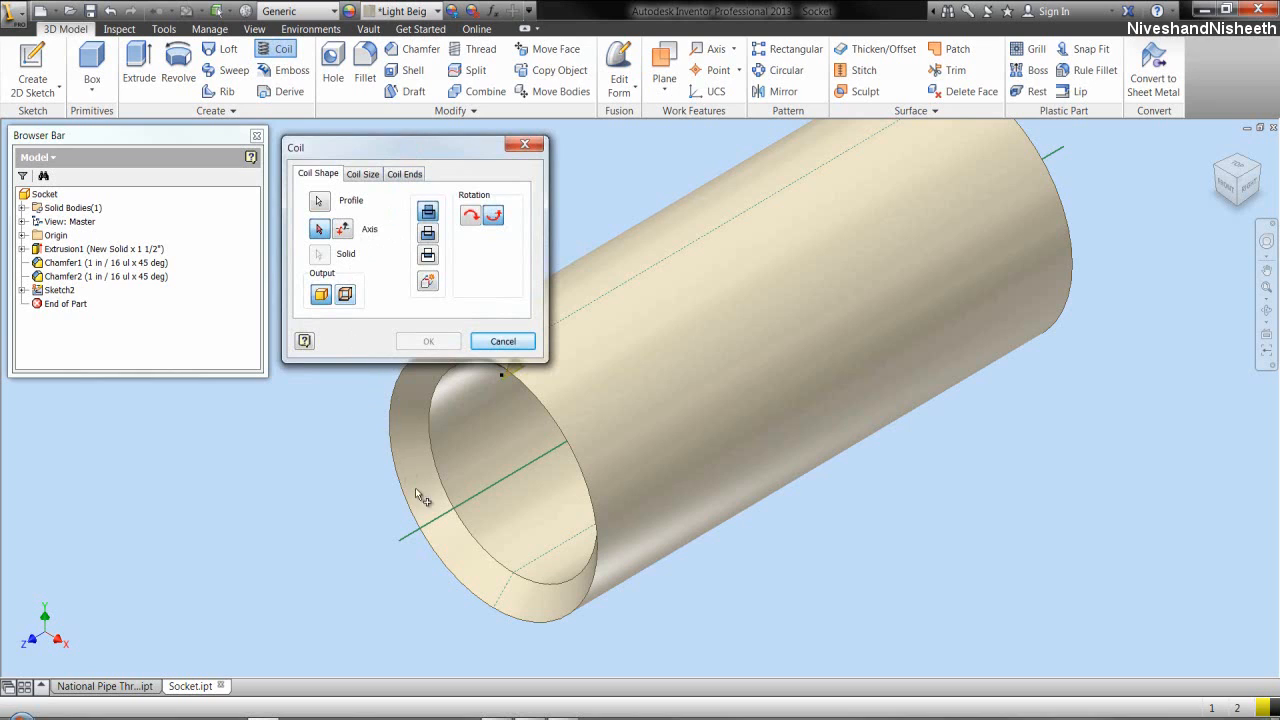
left_click(435, 523)
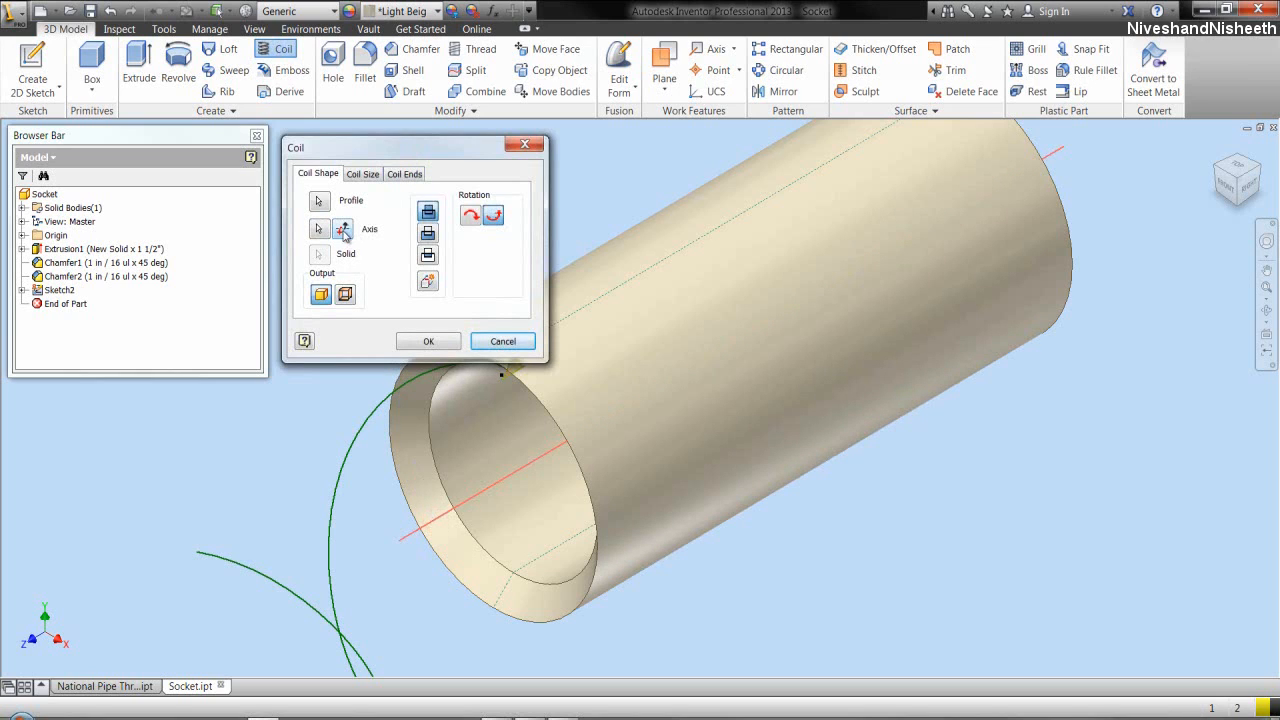
left_click(343, 230)
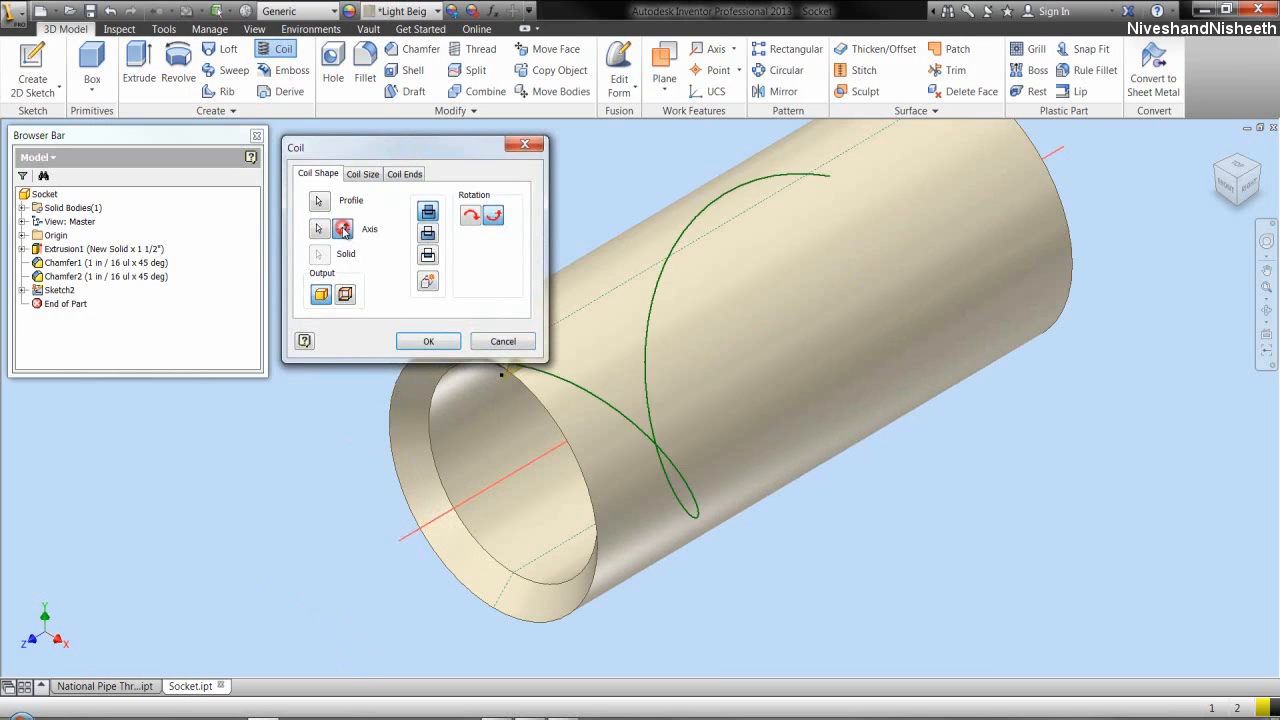
left_click(429, 234)
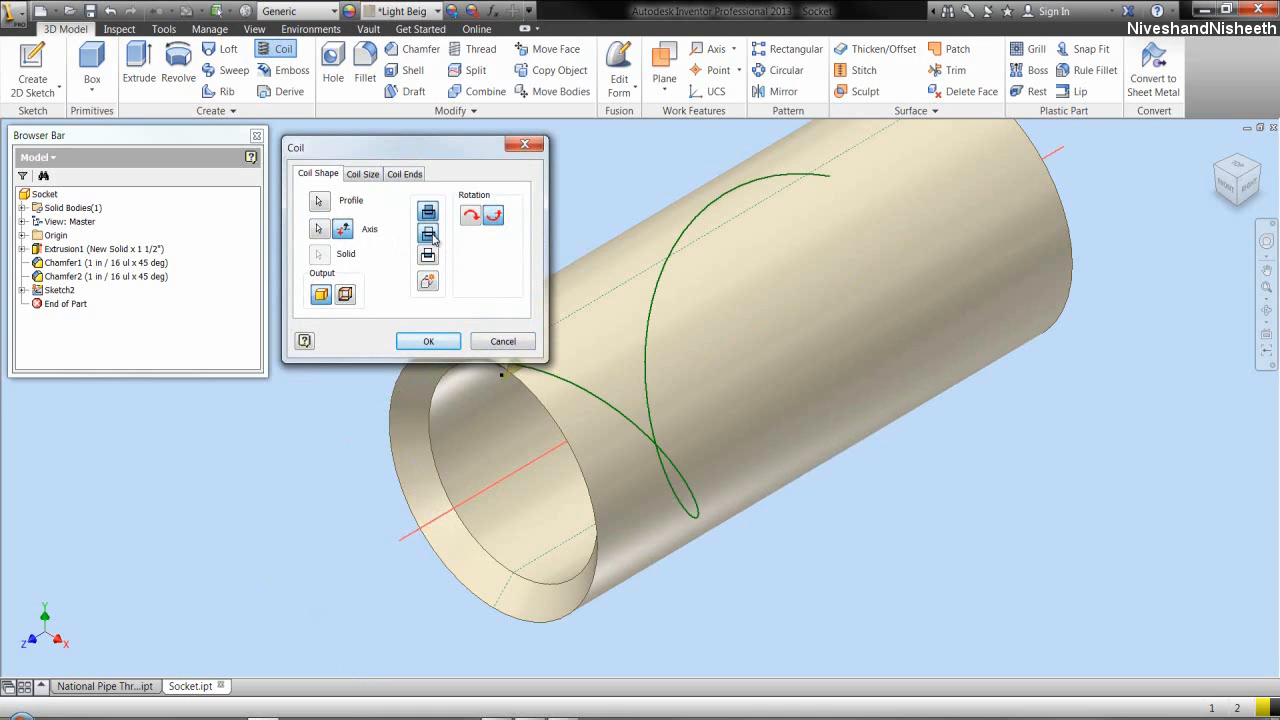
- Define the coil by Pitch and Height with a pitch of 1/14+.001 in and a height of 9/16 in, and create the cut
left_click(376, 176)
left_click(388, 213)
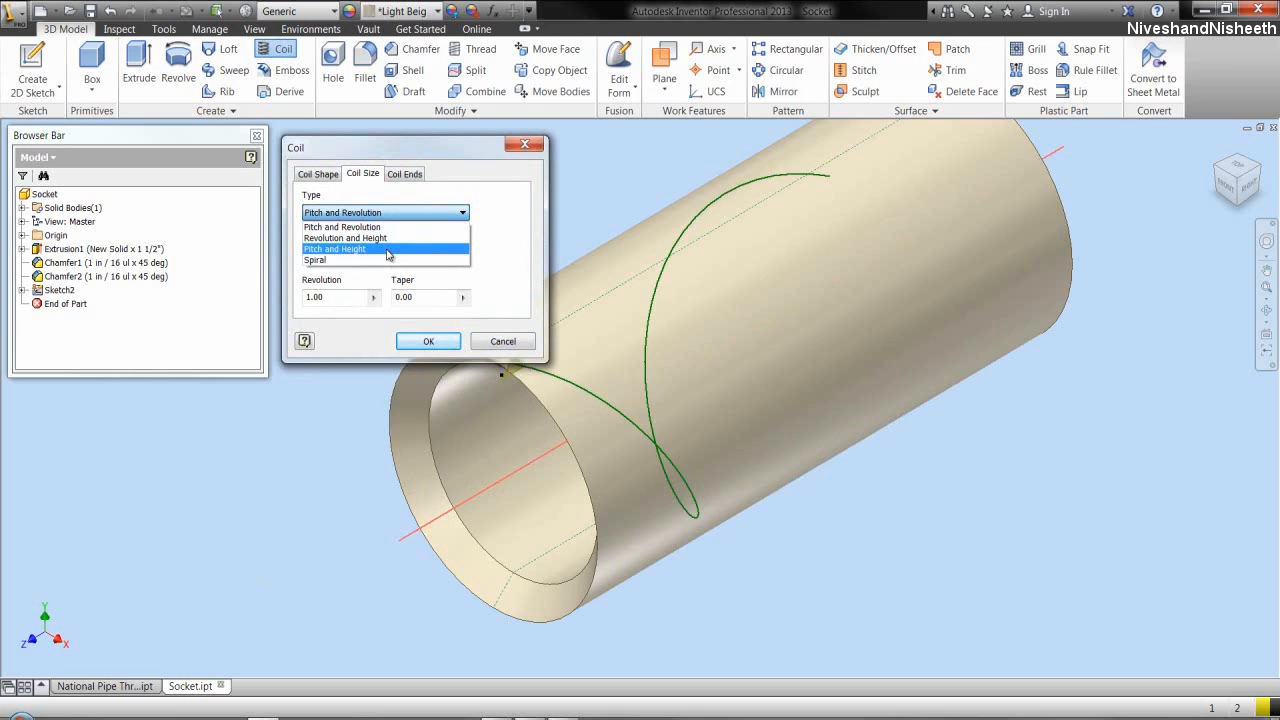
left_click(388, 249)
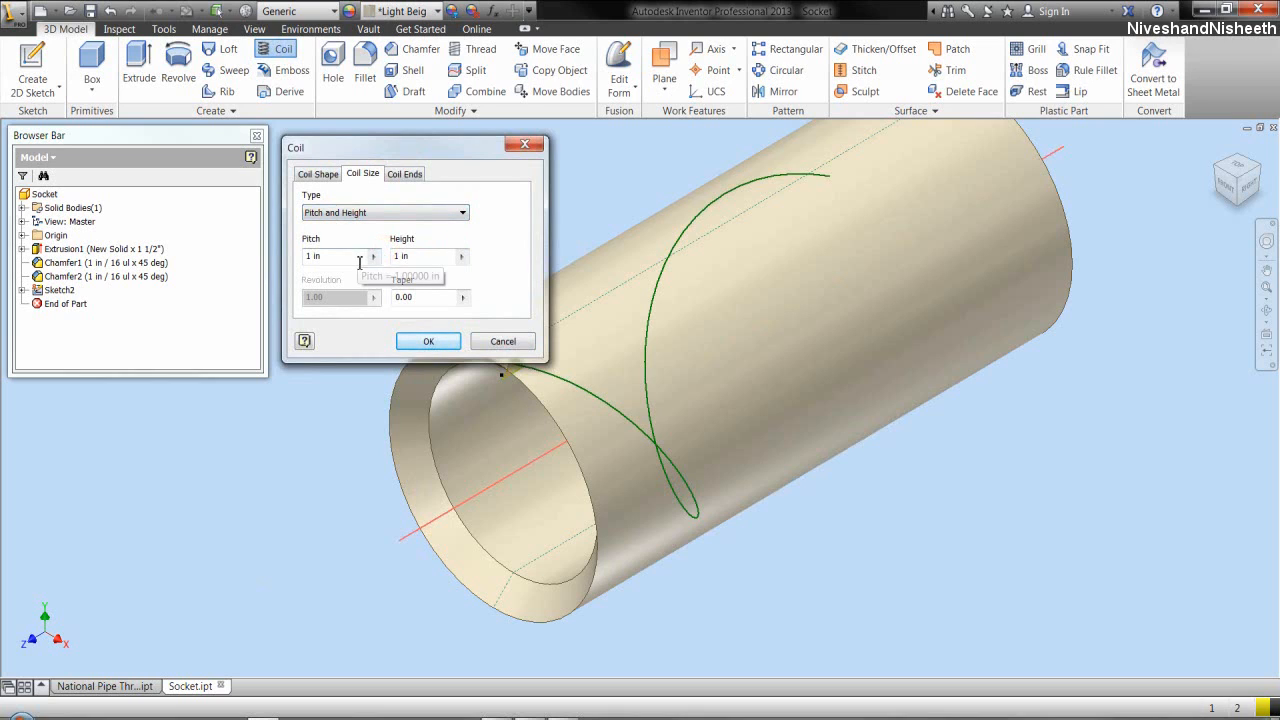
left_click(354, 261)
left_click_drag(346, 261, 279, 261)
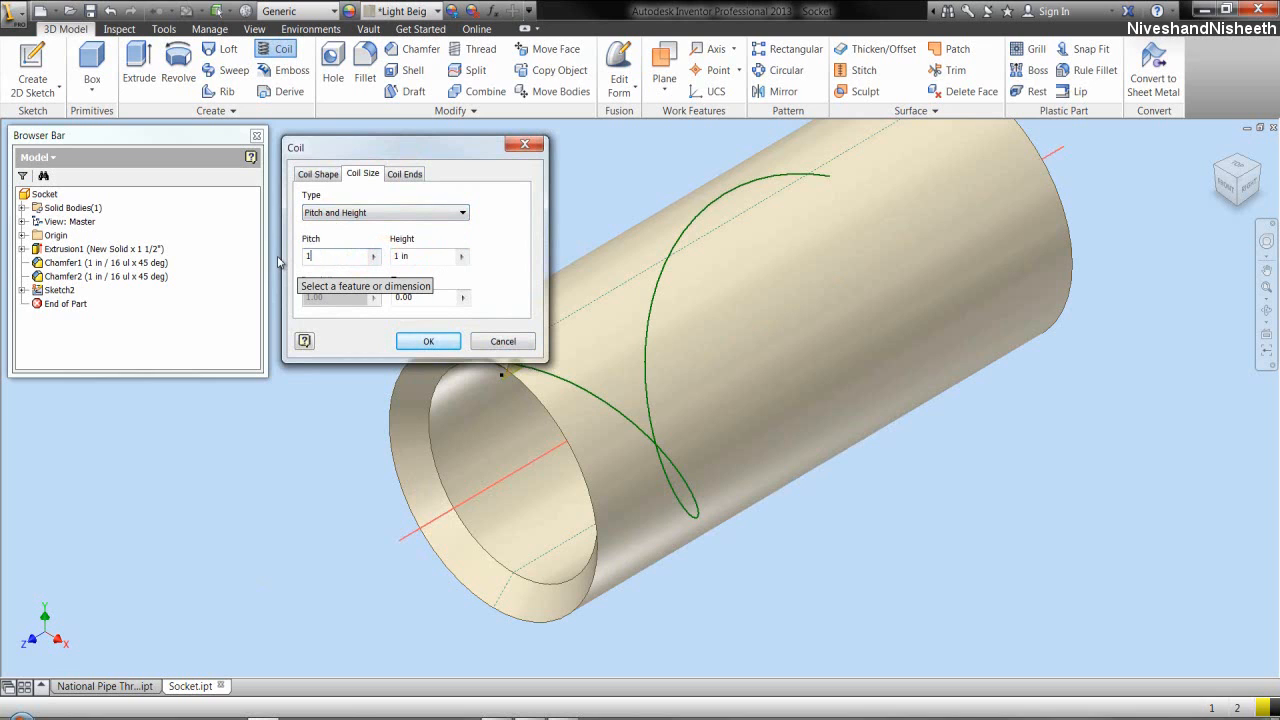
type("1/14+.0")
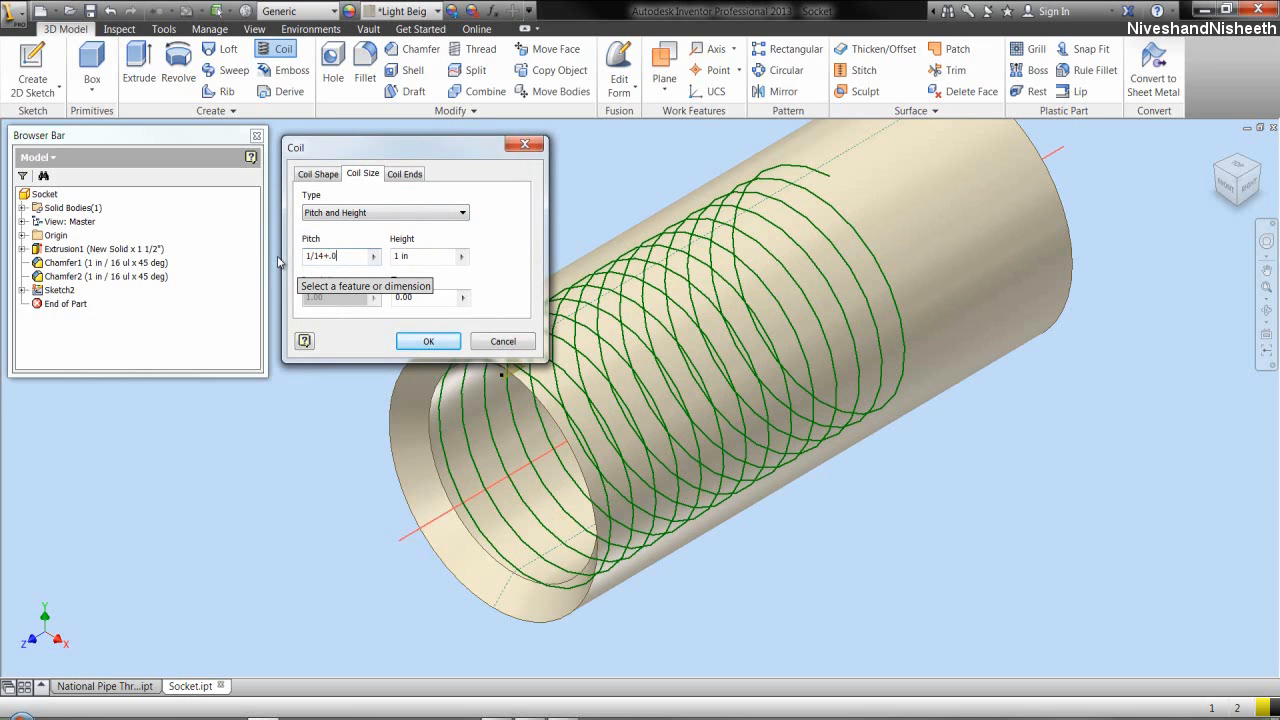
type("01")
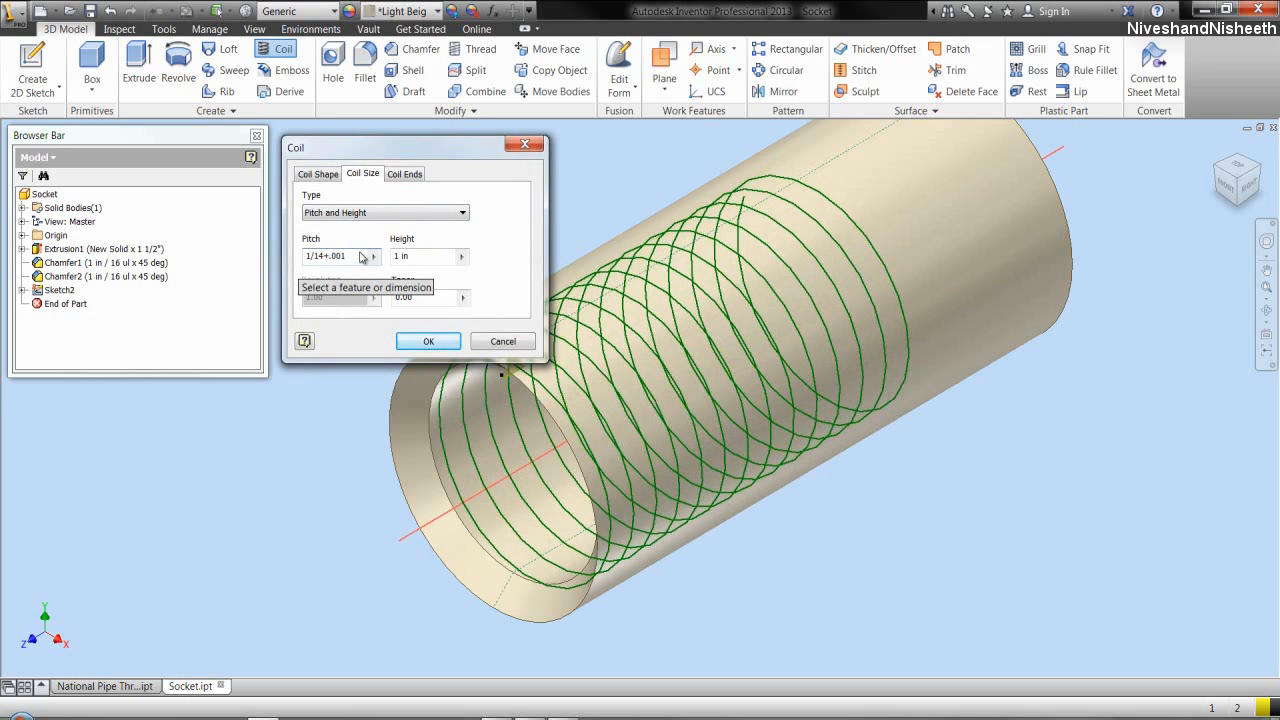
left_click(416, 257)
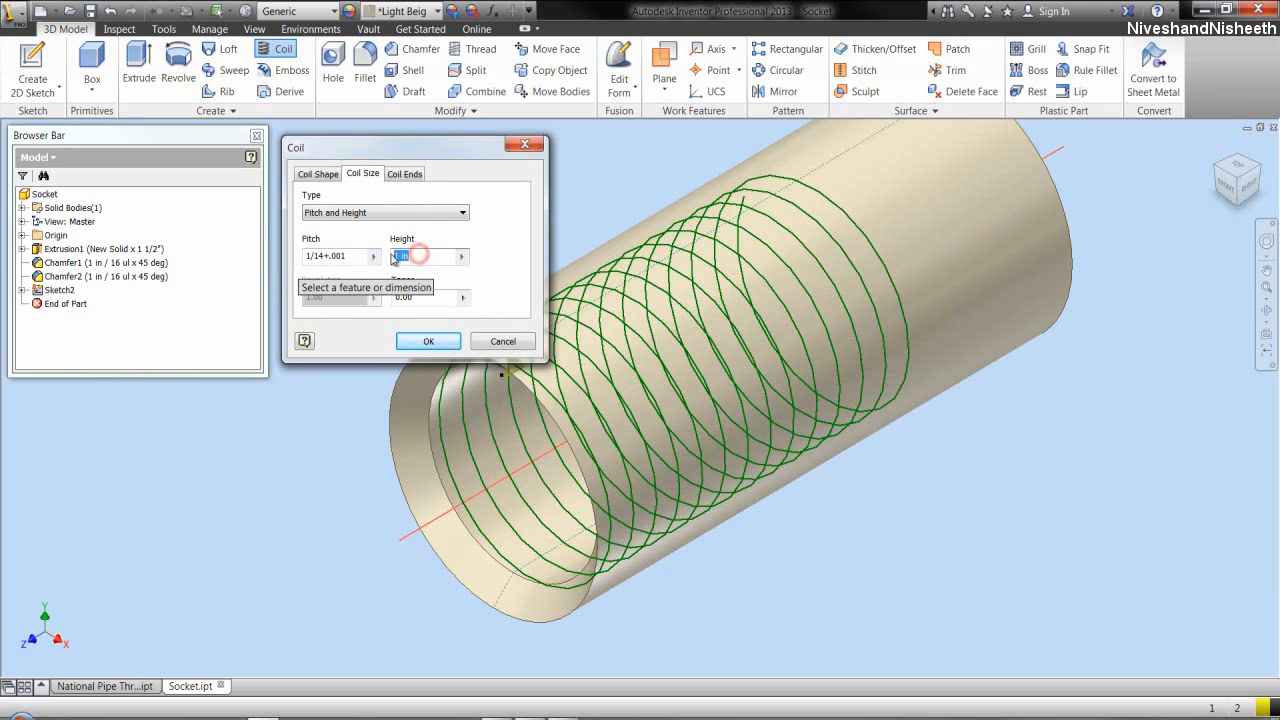
type("9/")
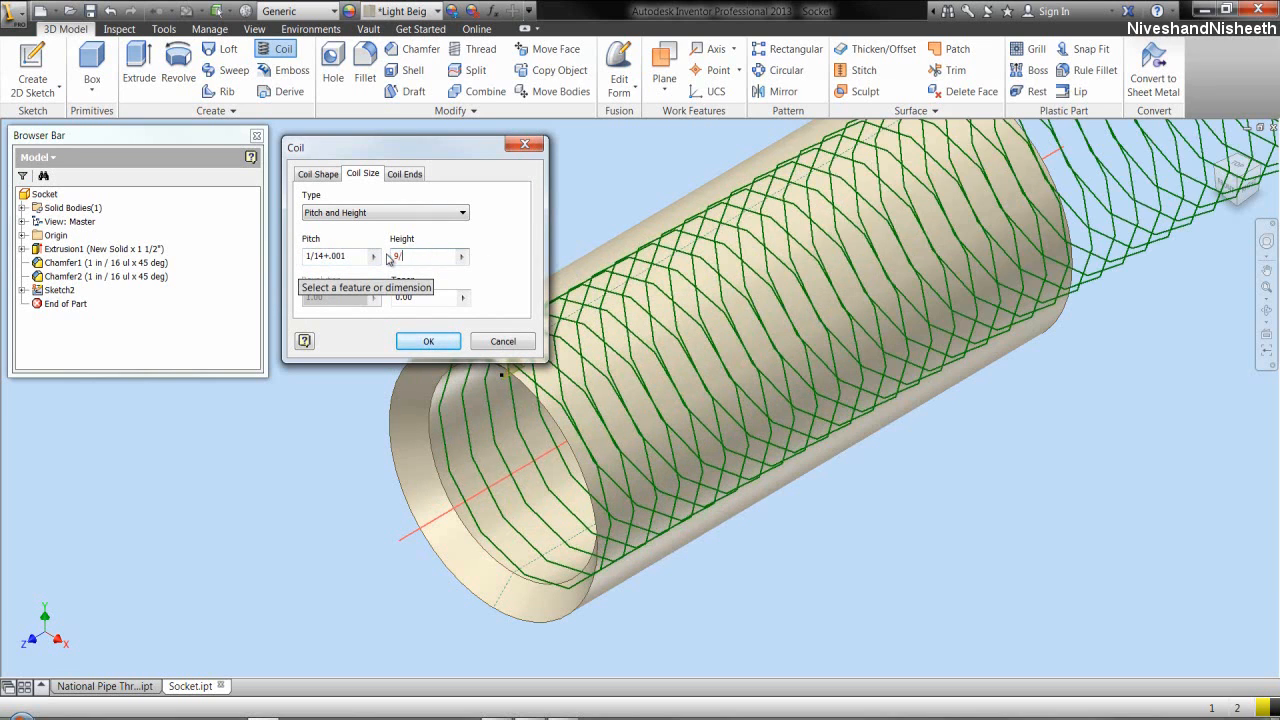
type("16")
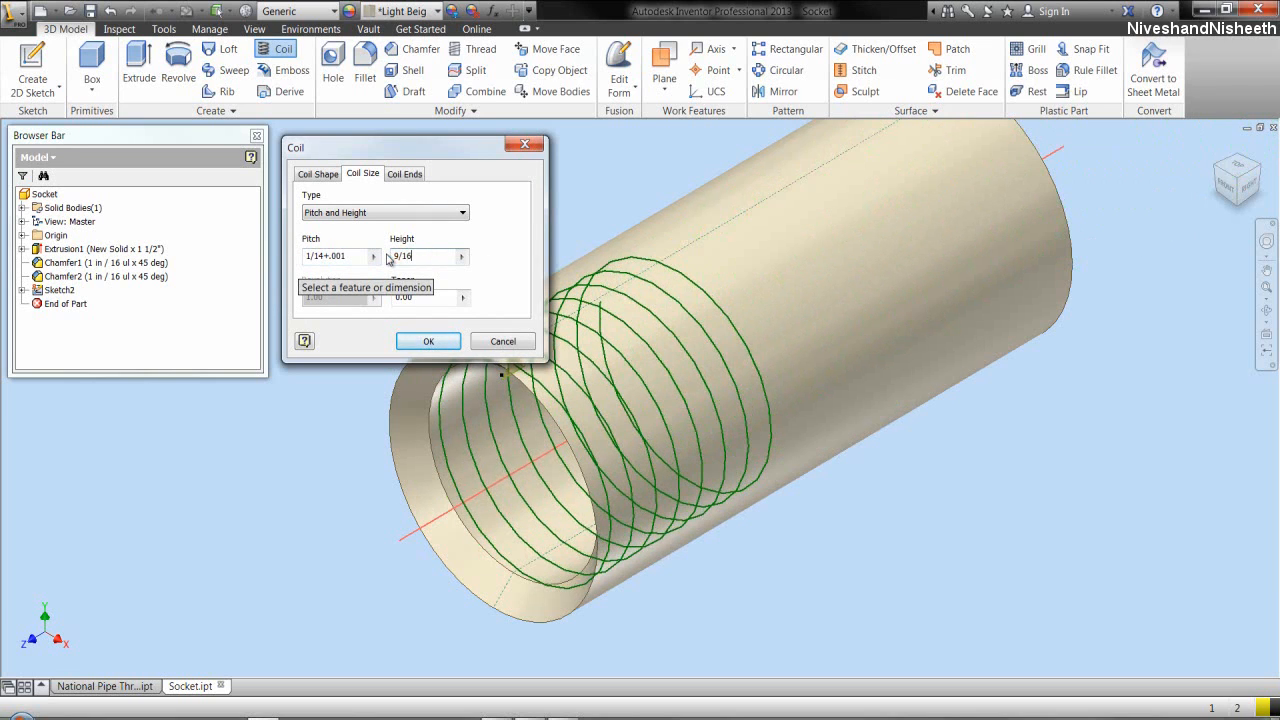
left_click(428, 341)
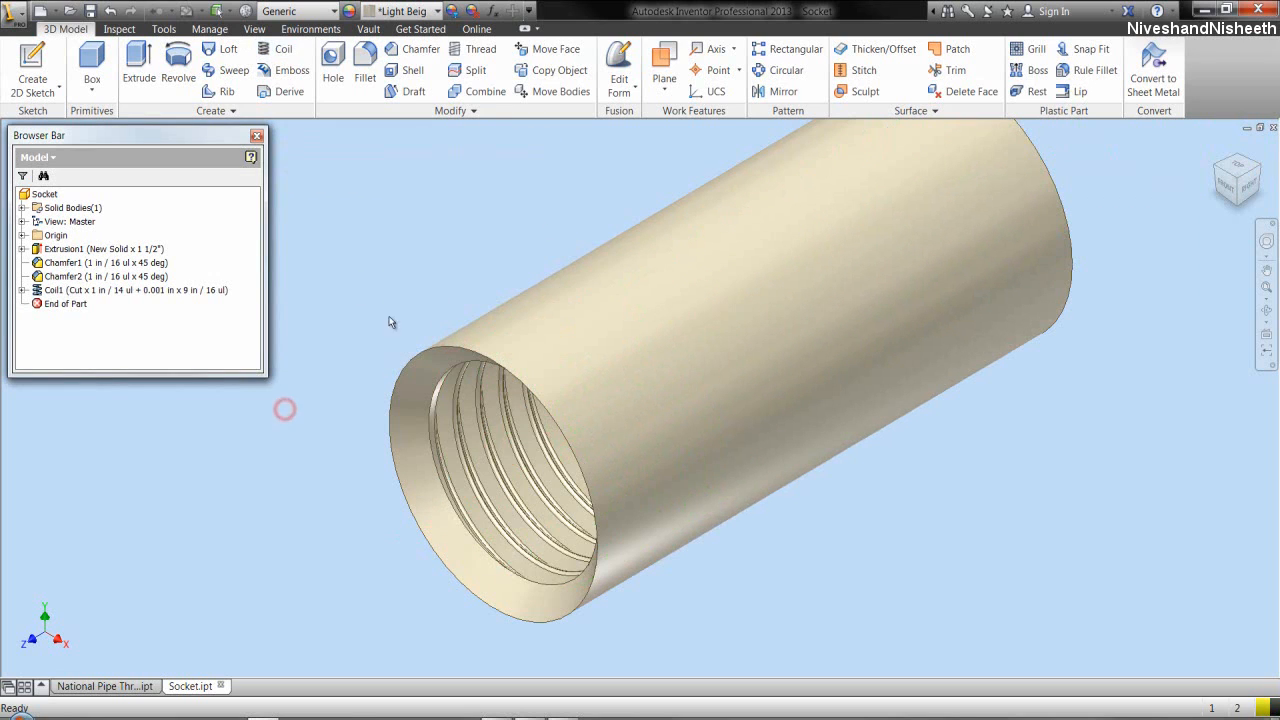
- Mirror the coil cut thread about the origin XY Plane to thread the socket's opposite end
left_click(1265, 287)
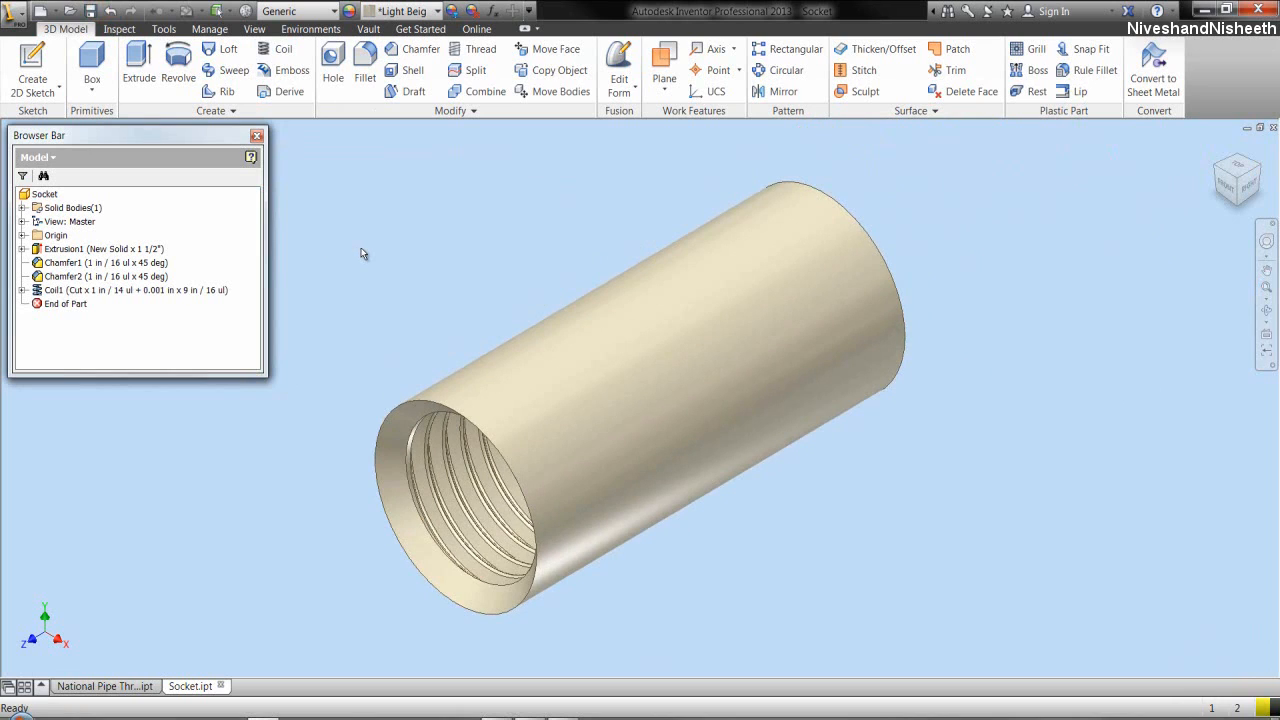
left_click(508, 264)
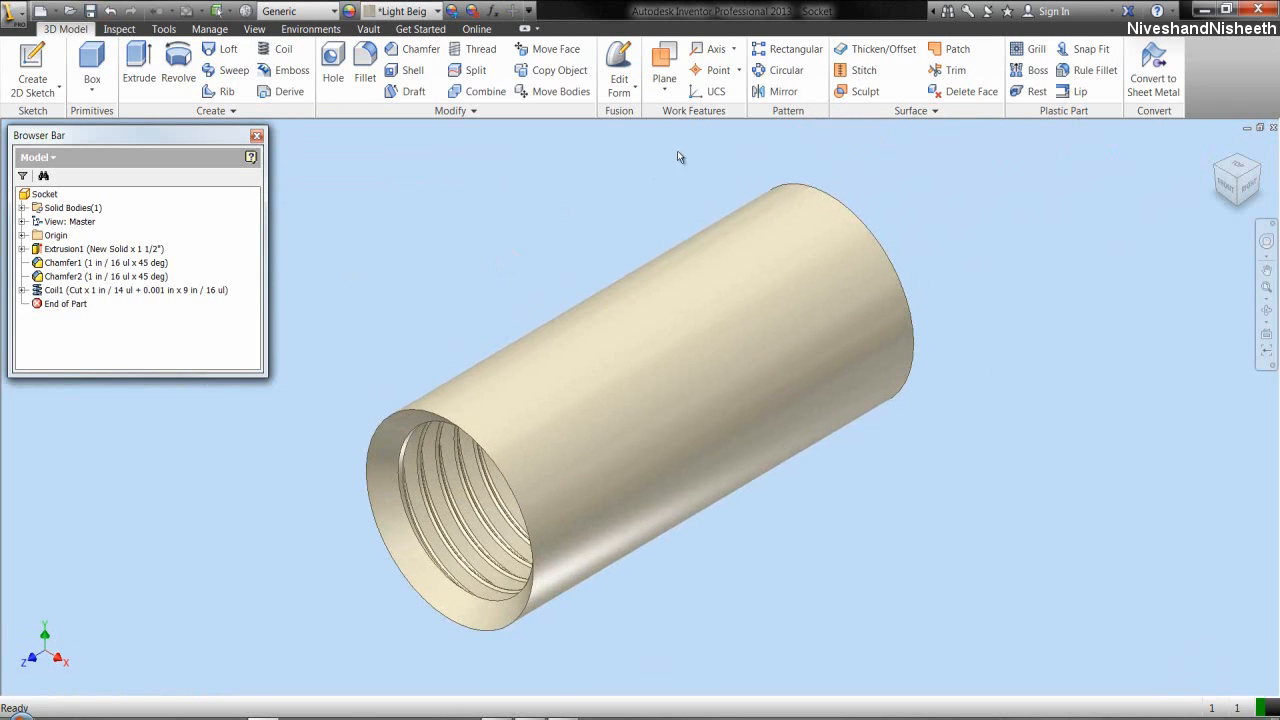
left_click(778, 91)
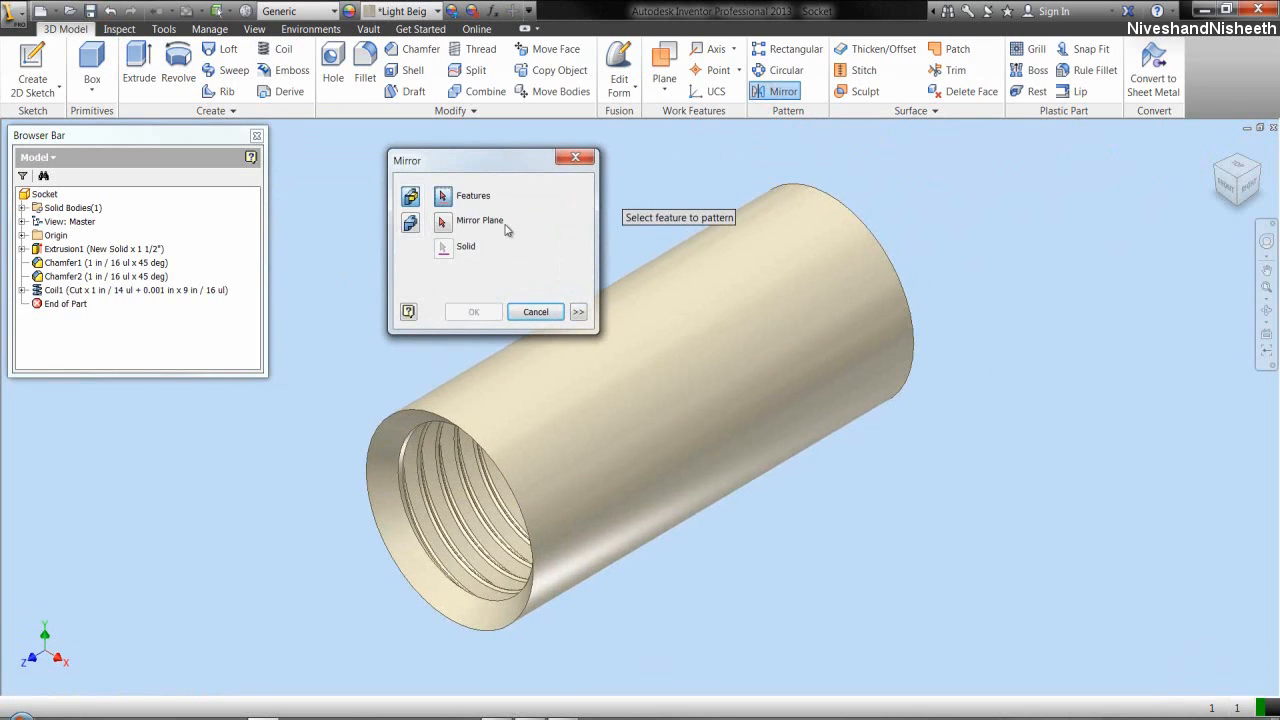
left_click(195, 289)
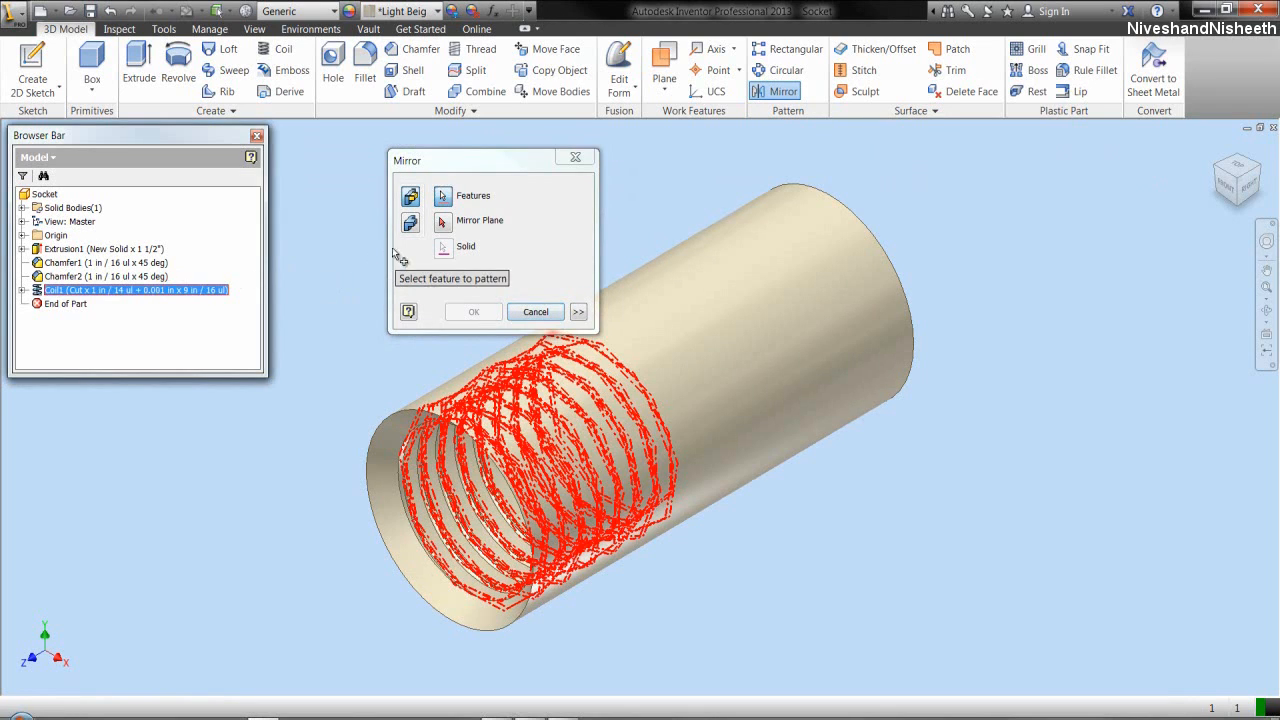
left_click(442, 220)
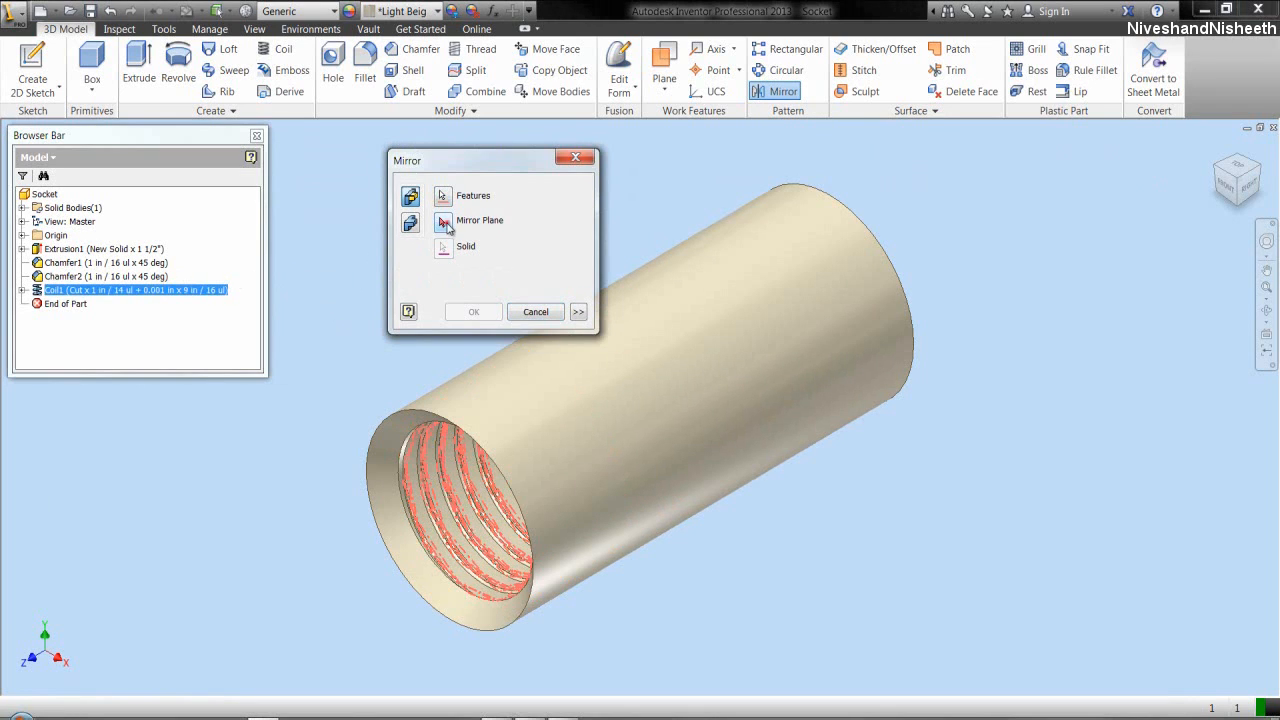
left_click(22, 236)
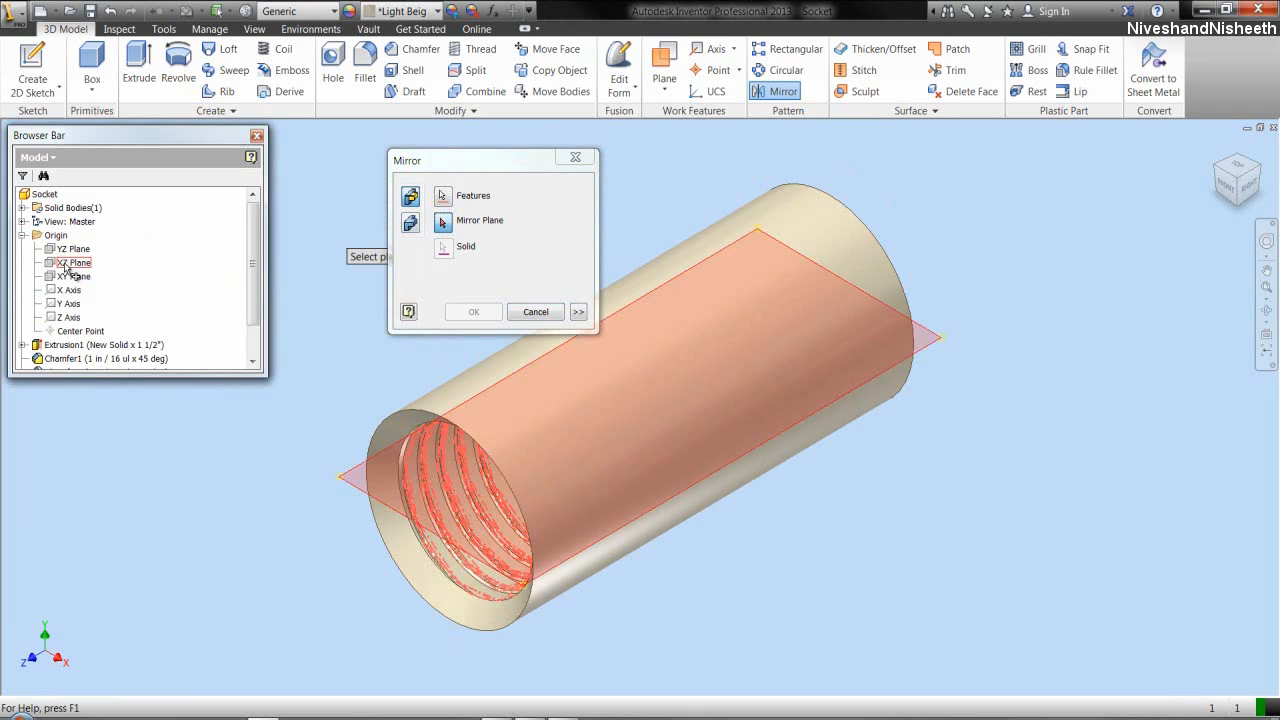
left_click(72, 277)
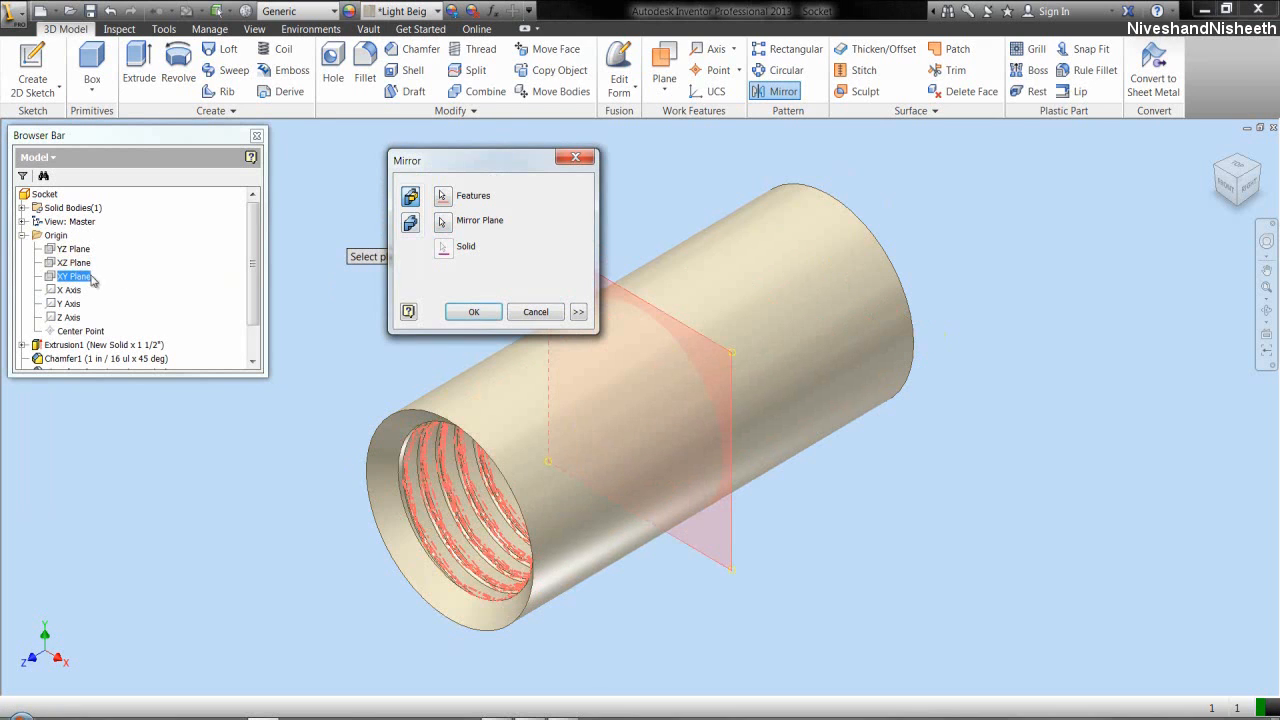
left_click(462, 312)
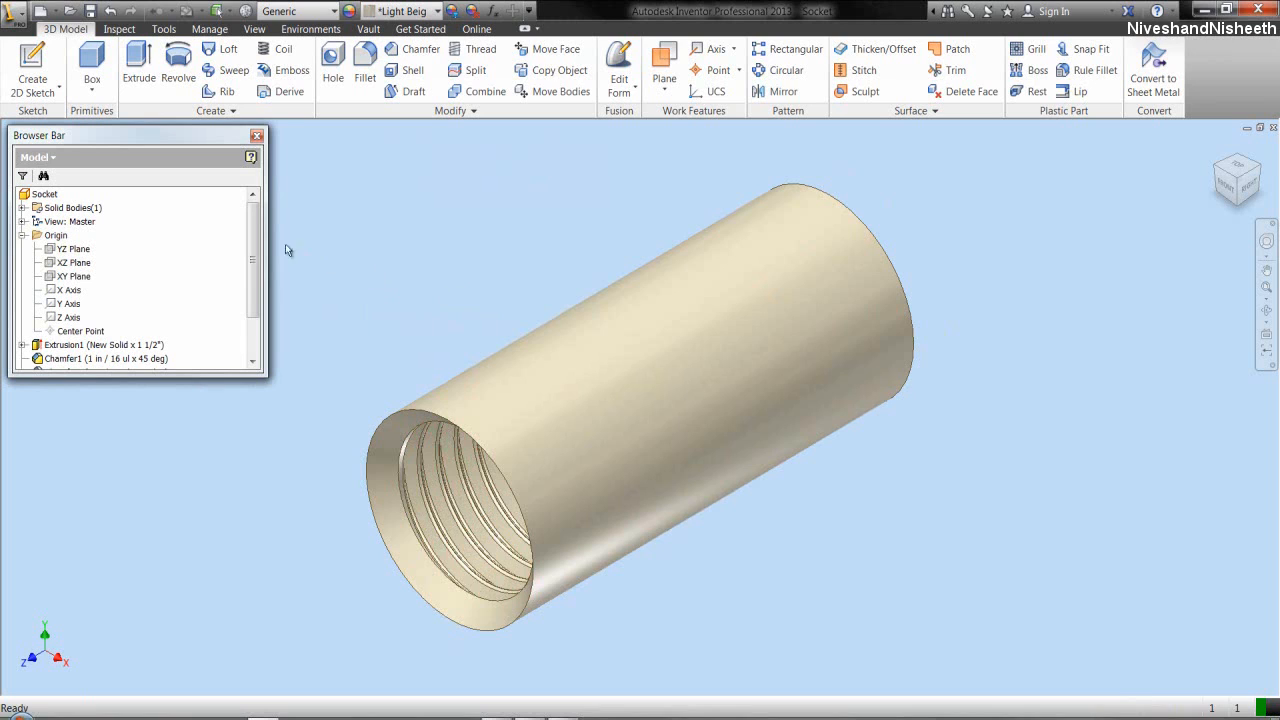
- Create a half cross section analysis of the socket on the origin YZ Plane with a 0.000 in offset
left_click(119, 28)
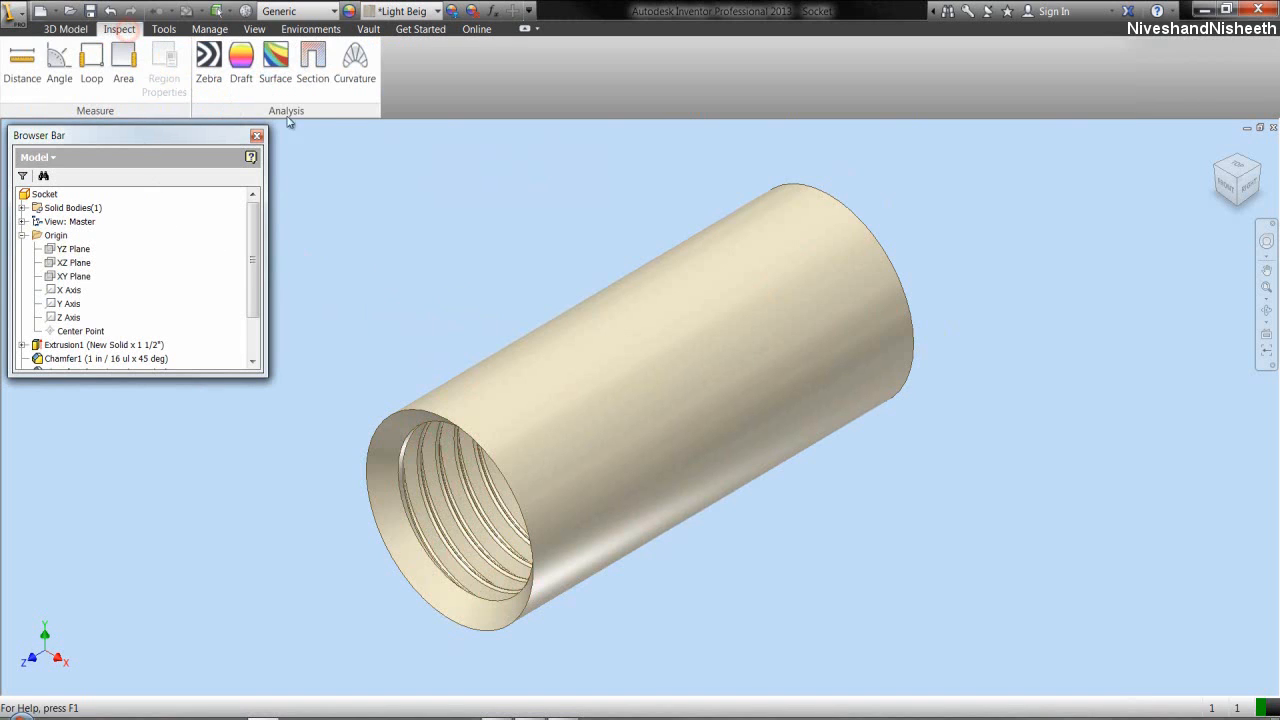
left_click(320, 85)
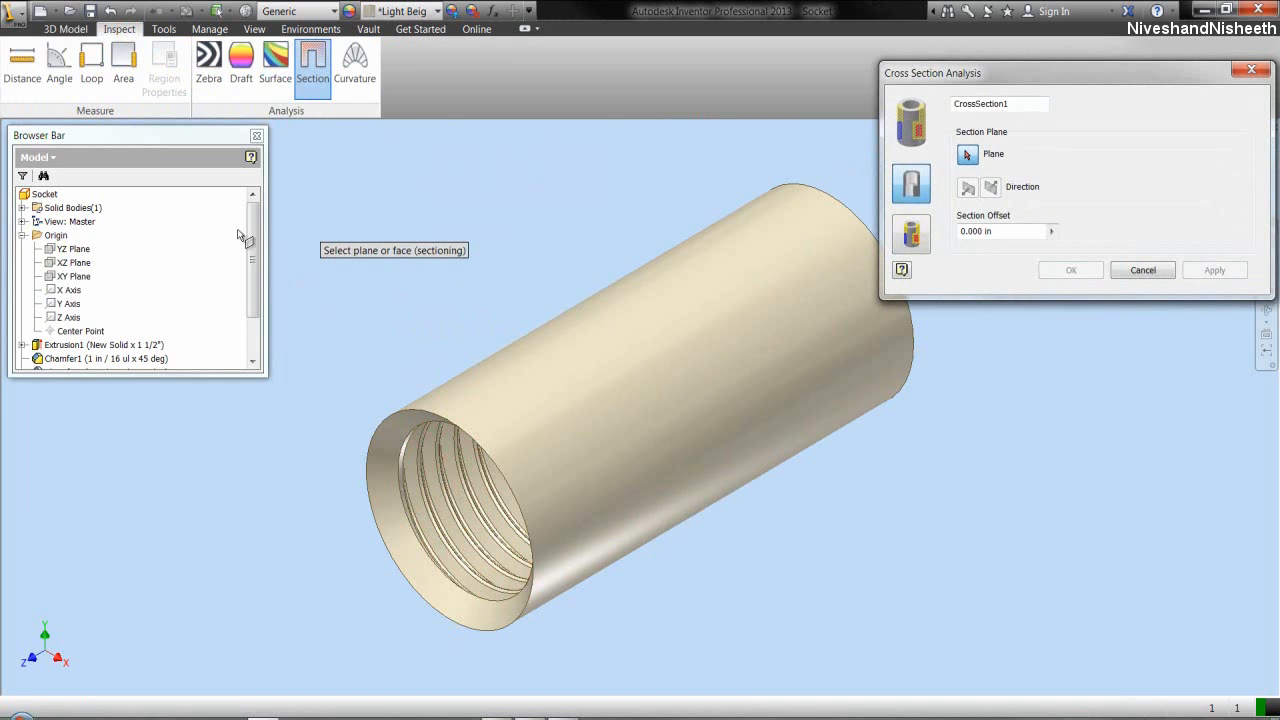
left_click(78, 249)
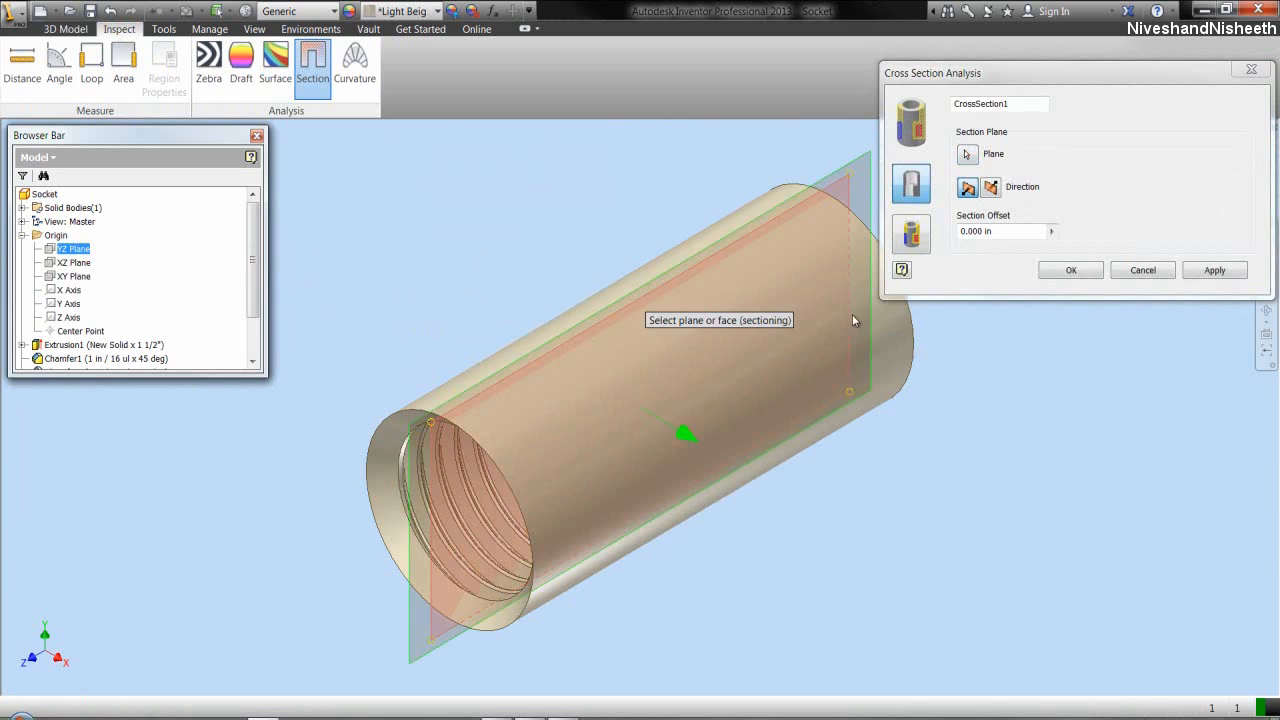
left_click(1072, 271)
left_click(1033, 416)
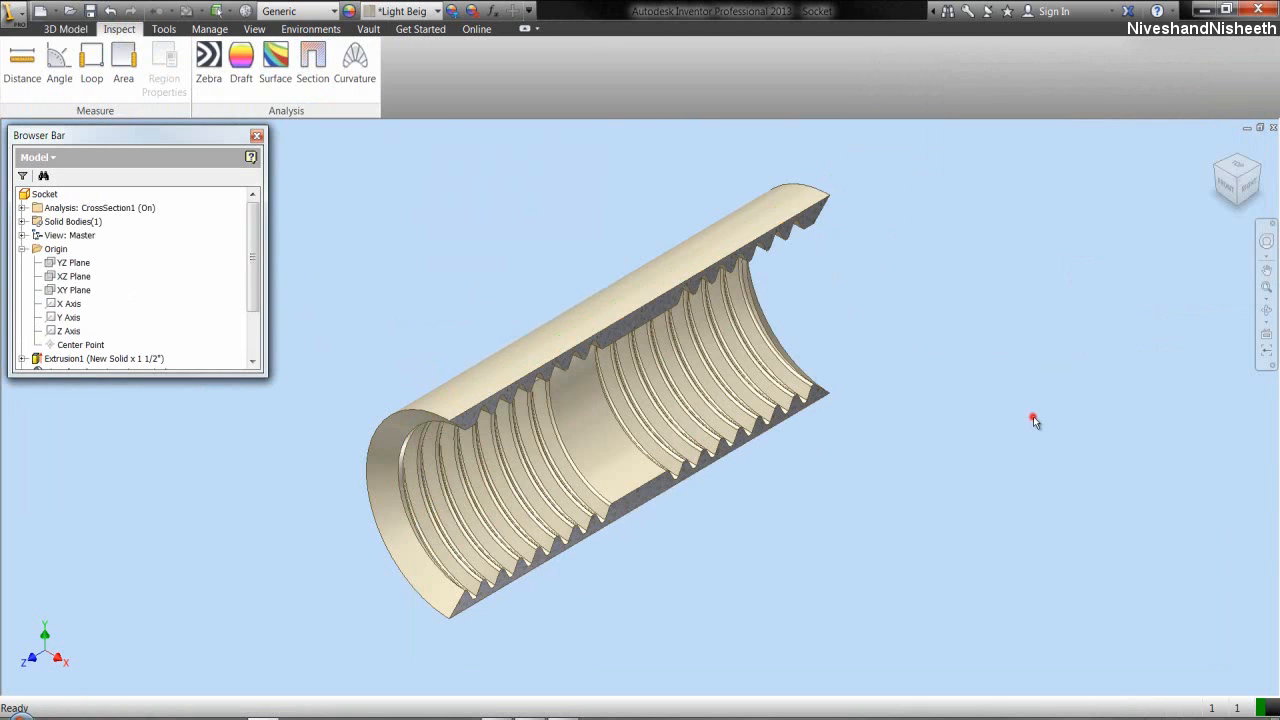
- Examine the sectioned threads from the right side, and turn off the visibility of the cross section analysis
left_click(1247, 195)
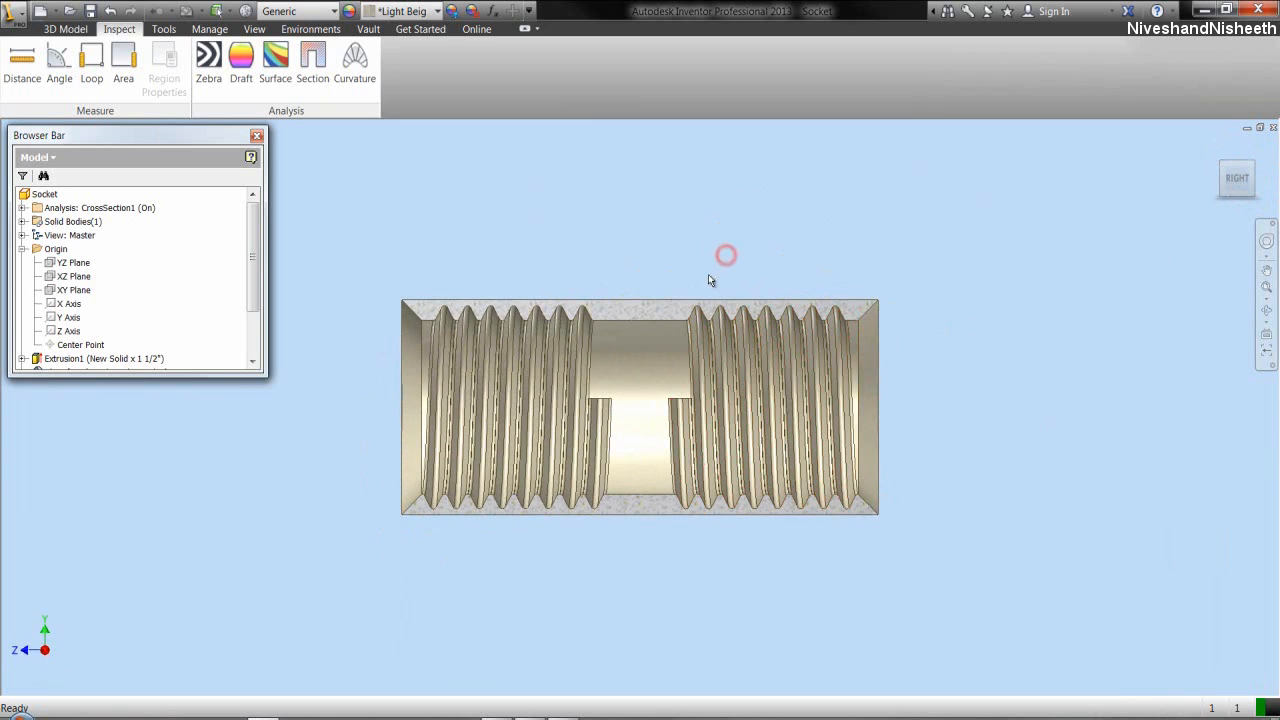
left_click(693, 303)
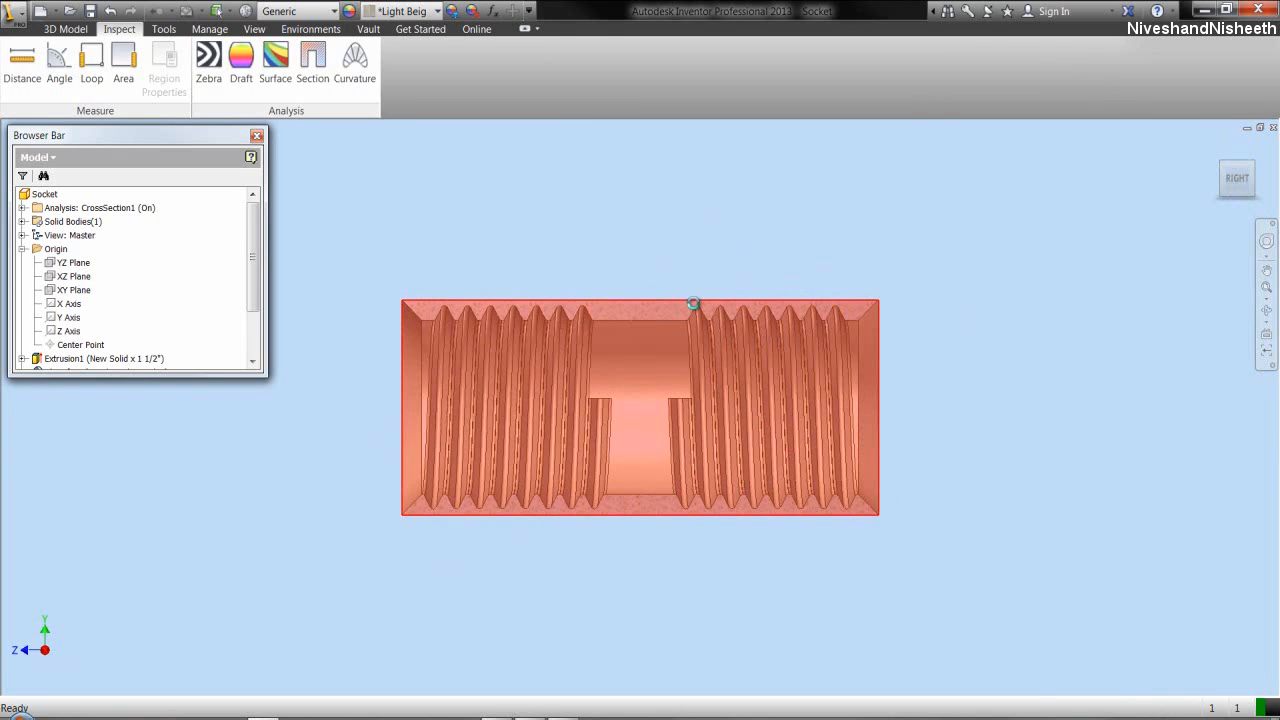
scroll(693, 303, "down", 3)
left_click(740, 267)
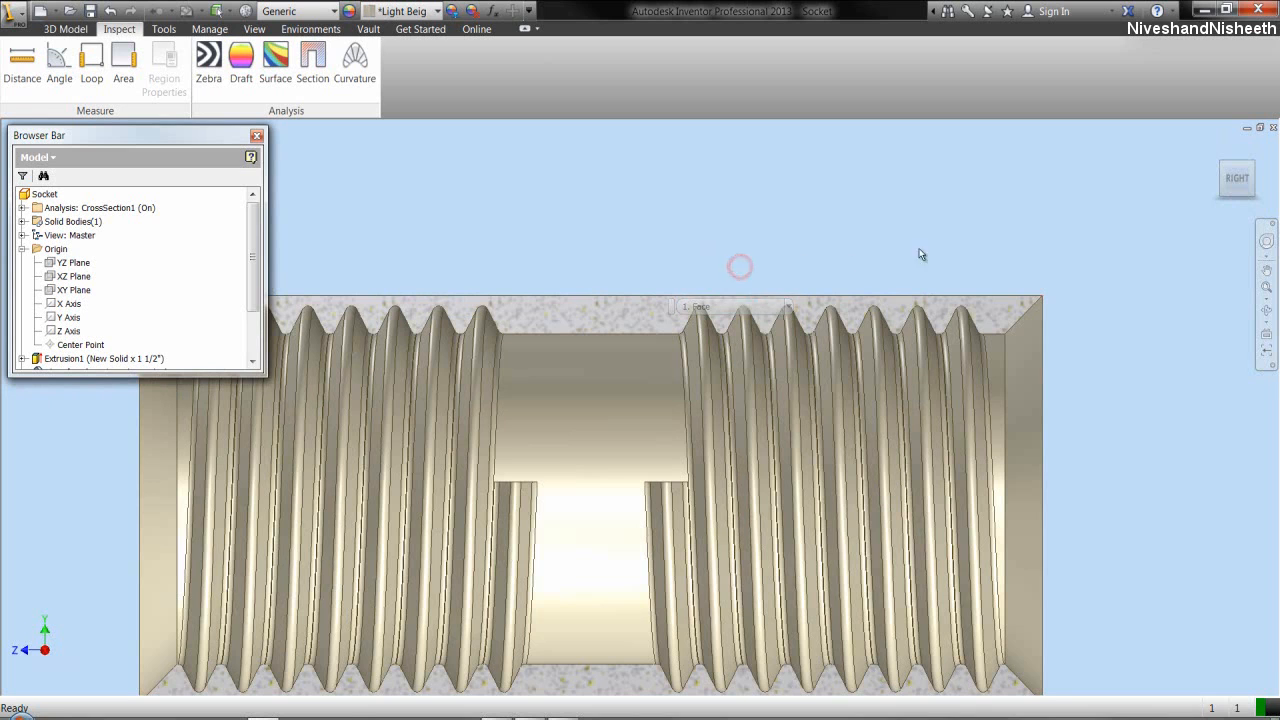
left_click(1217, 147)
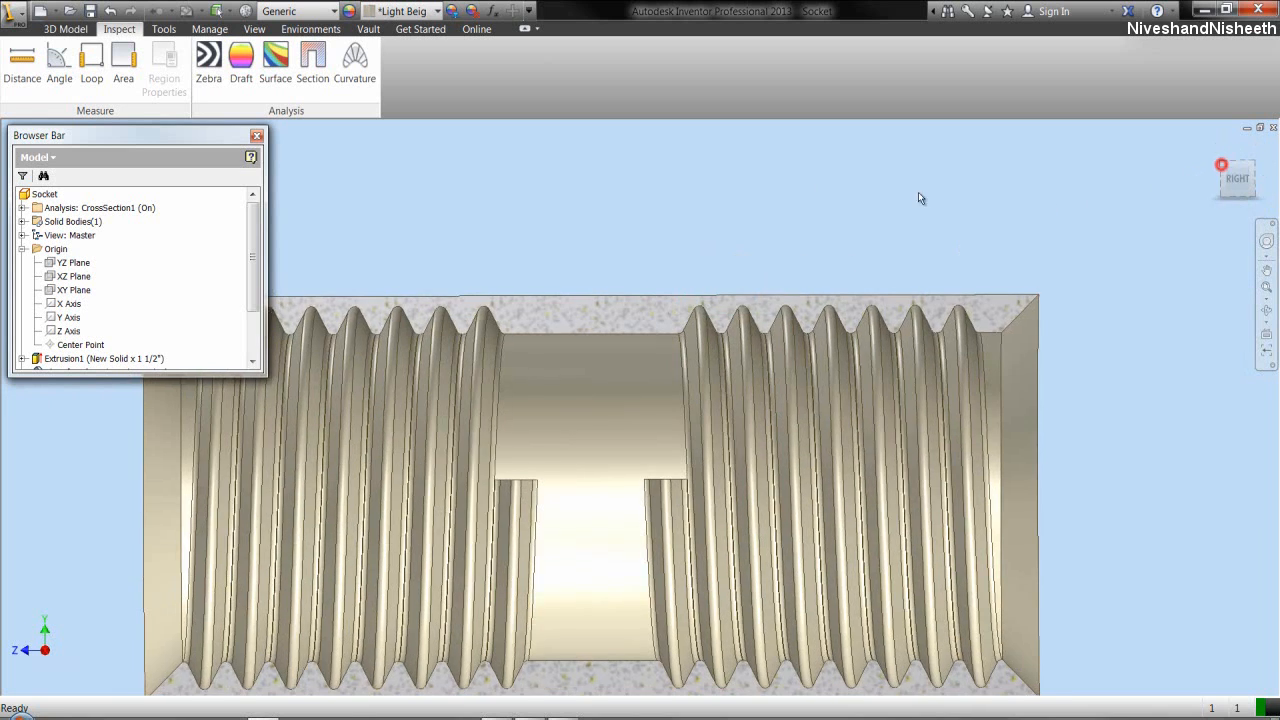
right_click(143, 211)
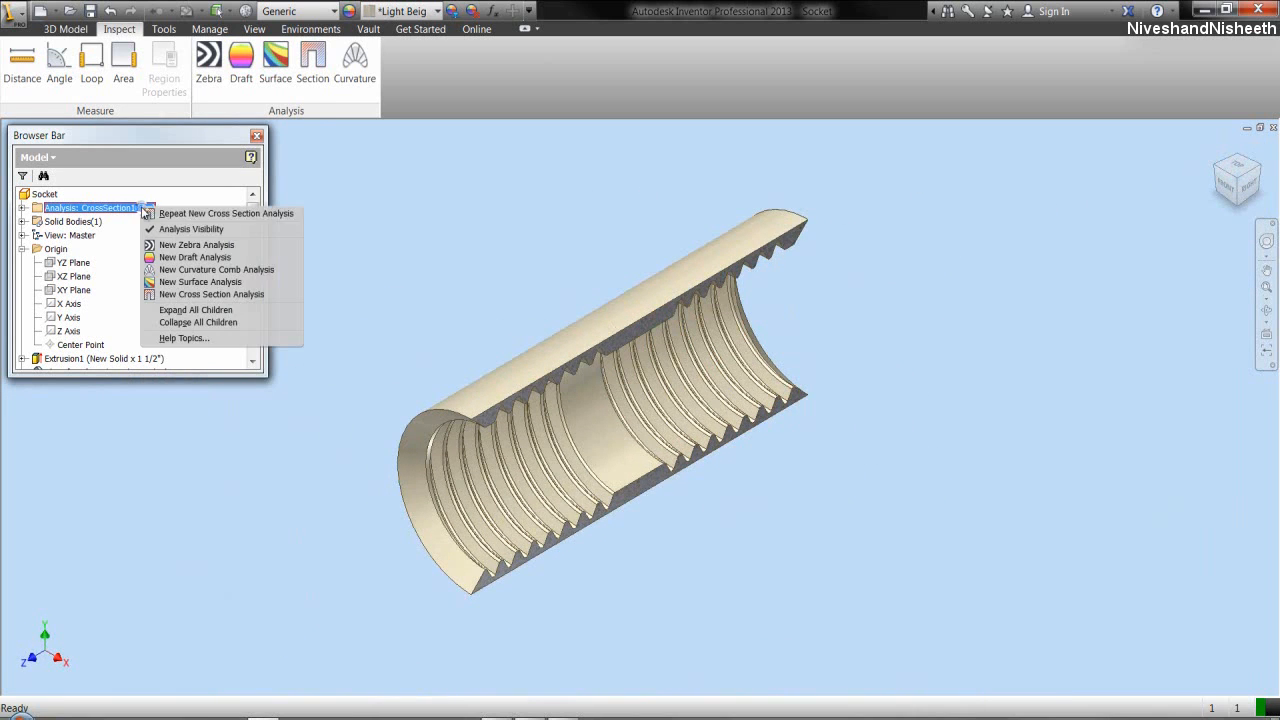
left_click(165, 229)
- Collapse all nodes of the model tree
right_click(167, 231)
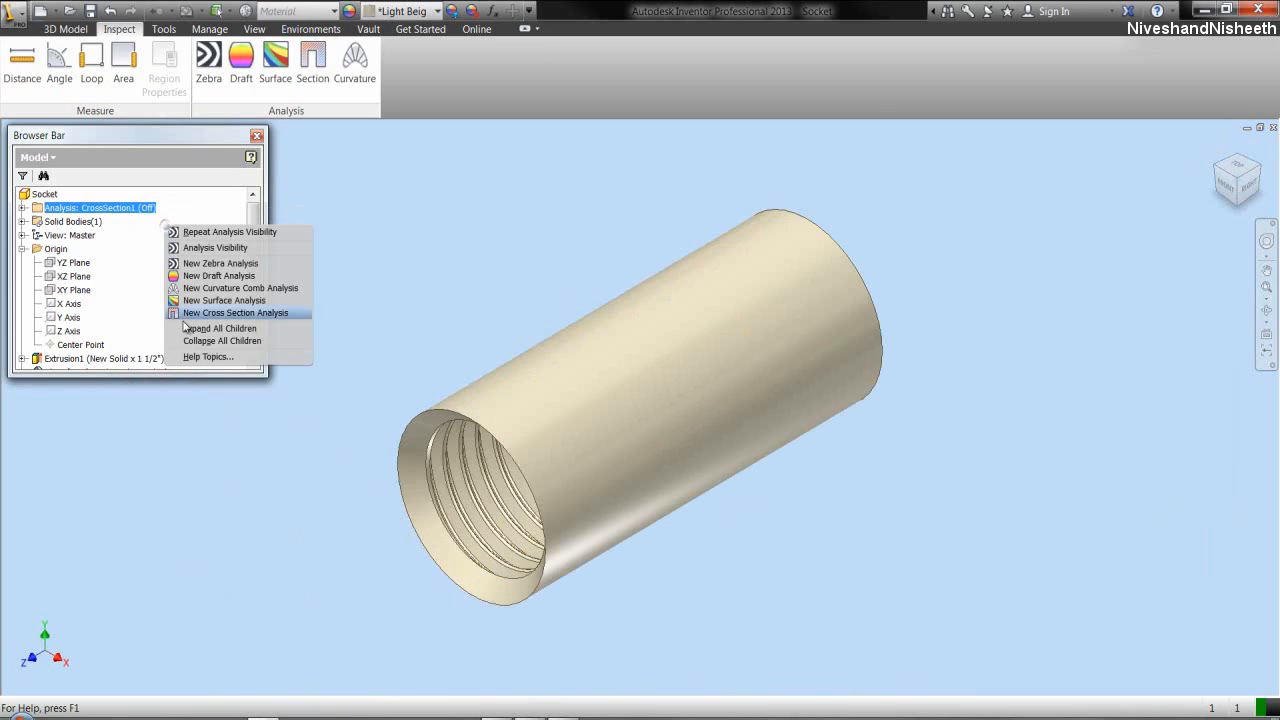
left_click(200, 341)
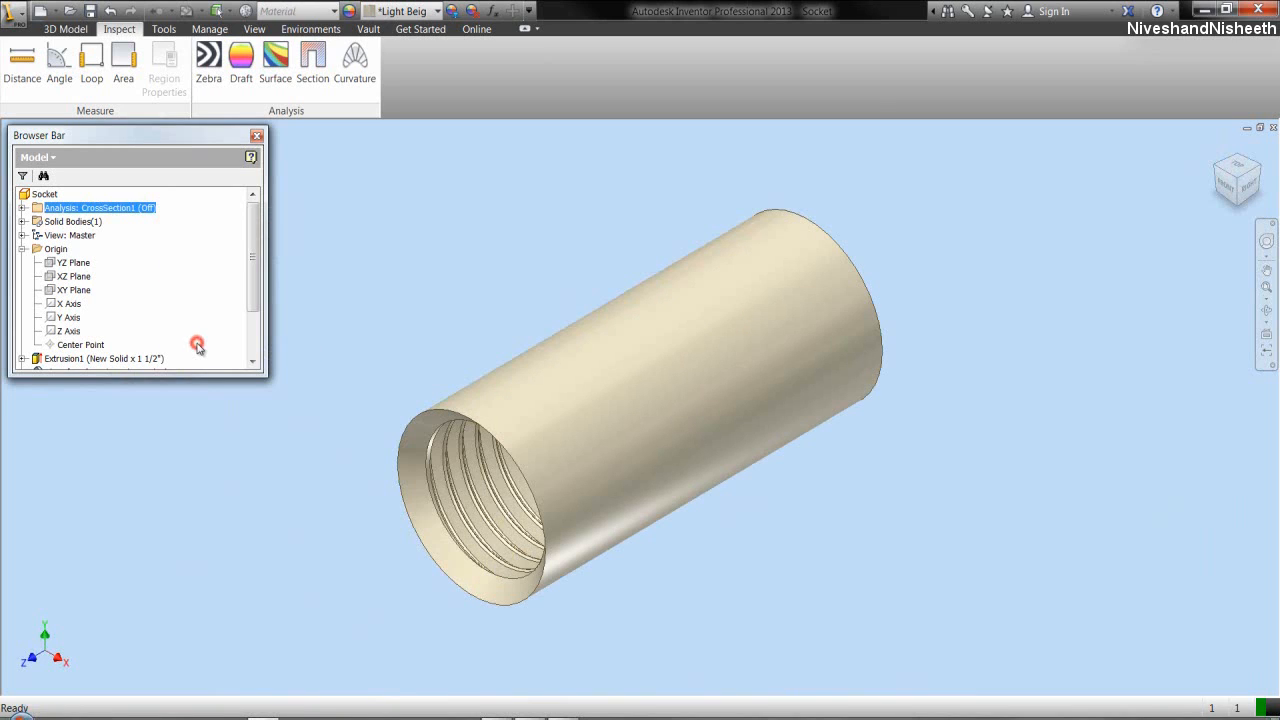
left_click(186, 268)
right_click(186, 264)
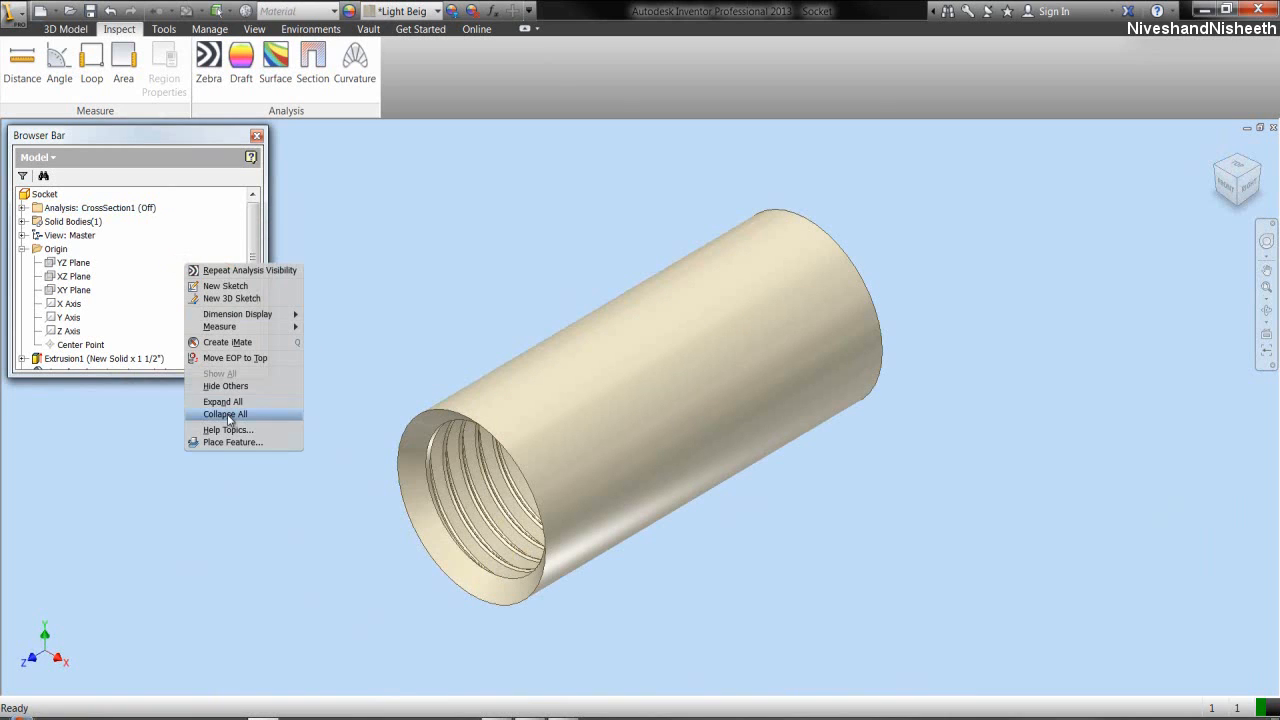
left_click(225, 414)
- Create a work plane tangent to the socket's outer cylindrical surface and parallel to the origin YZ Plane, and collapse the model tree
left_click(66, 29)
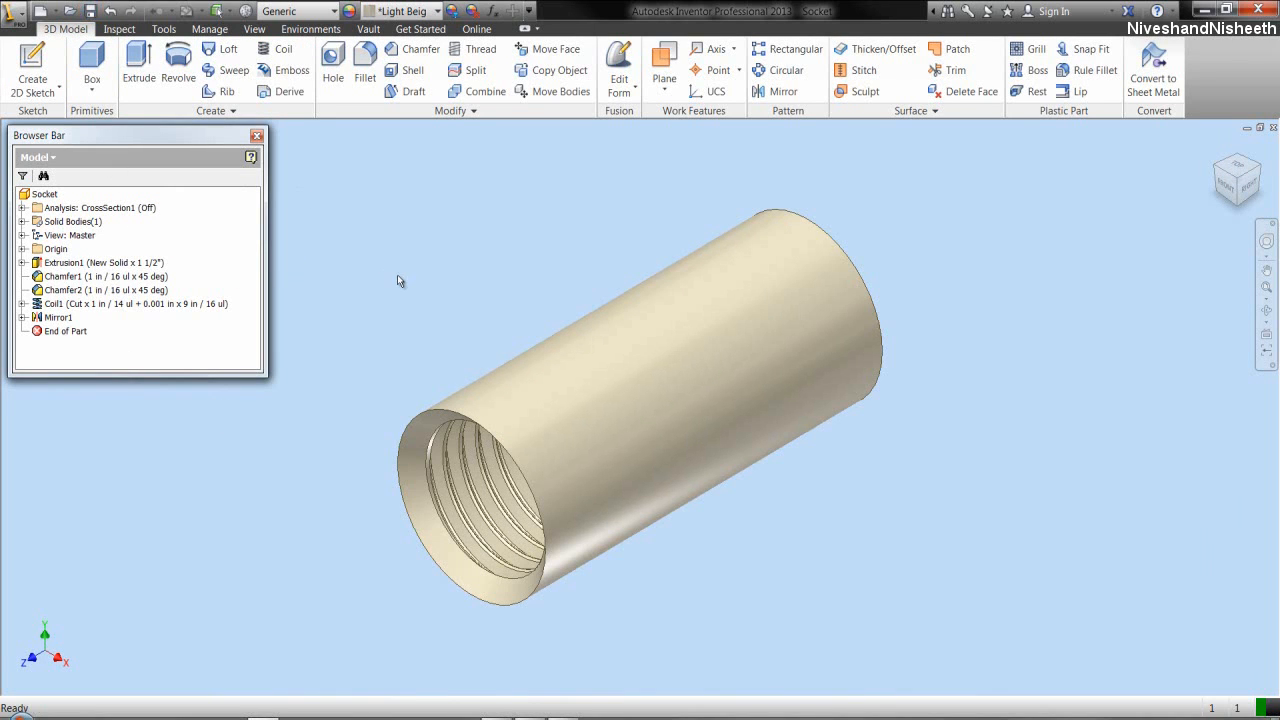
left_click(475, 299)
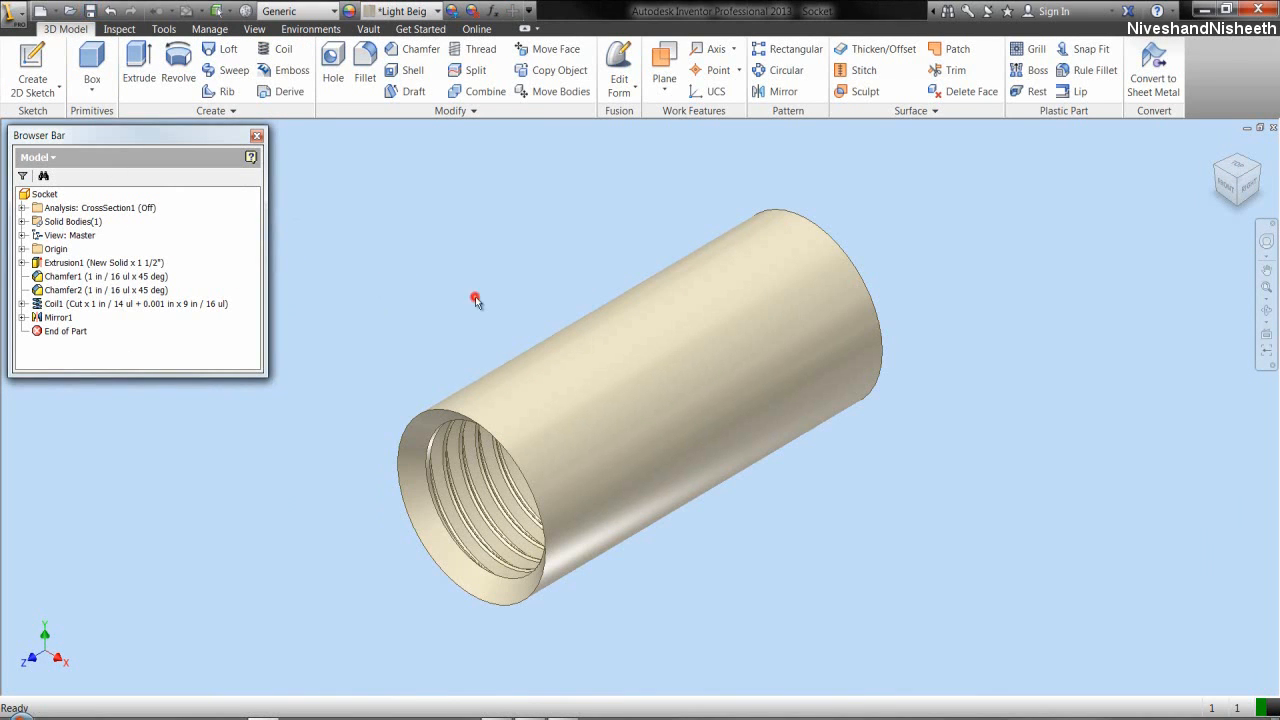
left_click(668, 90)
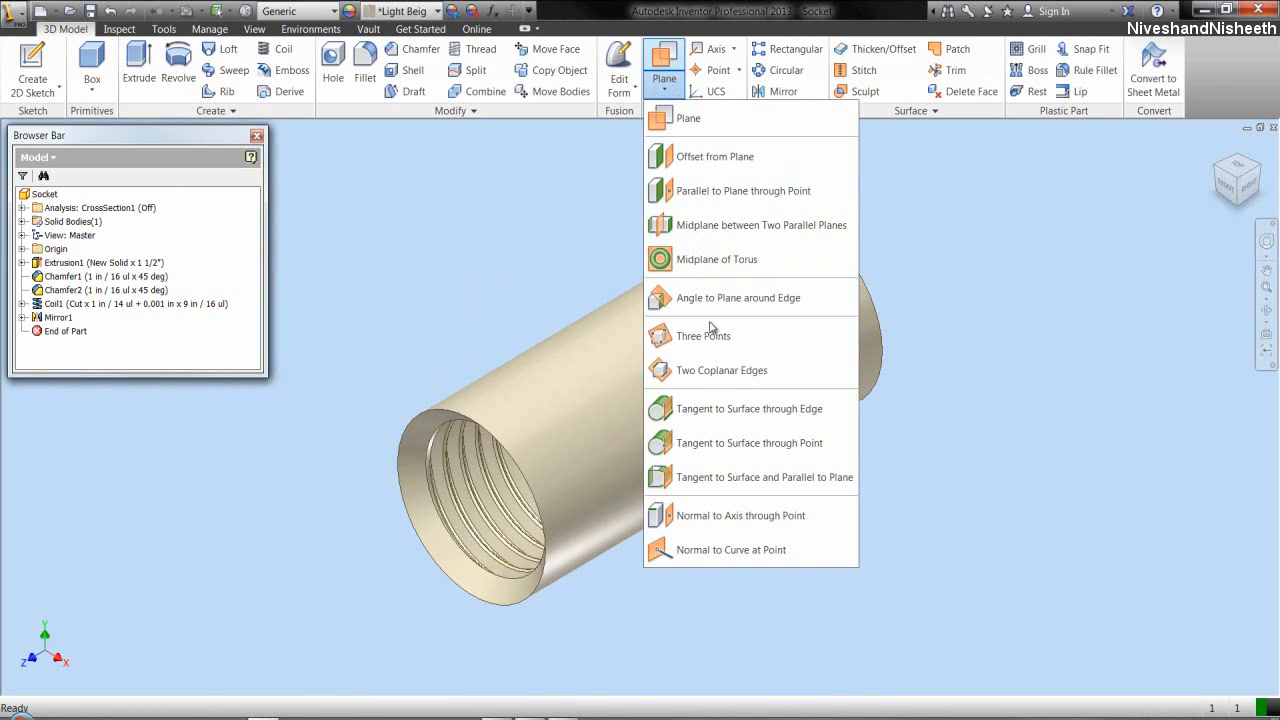
left_click(771, 479)
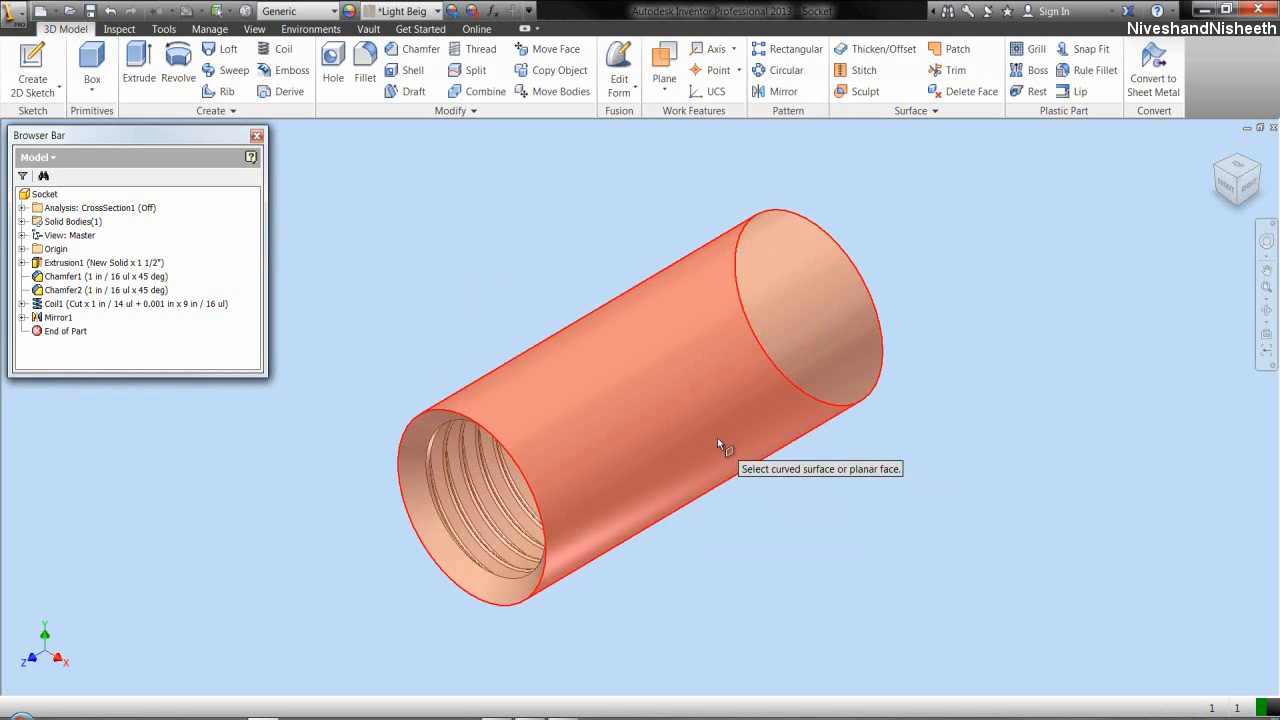
left_click(717, 437)
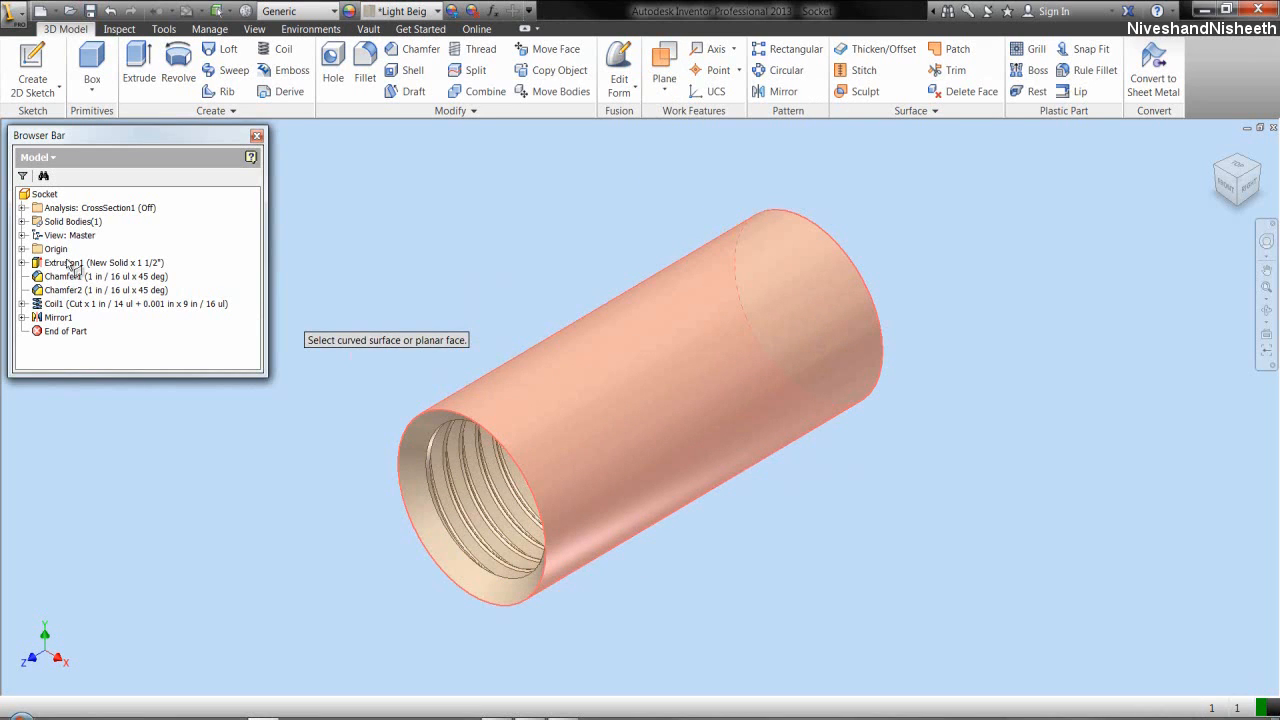
left_click(22, 249)
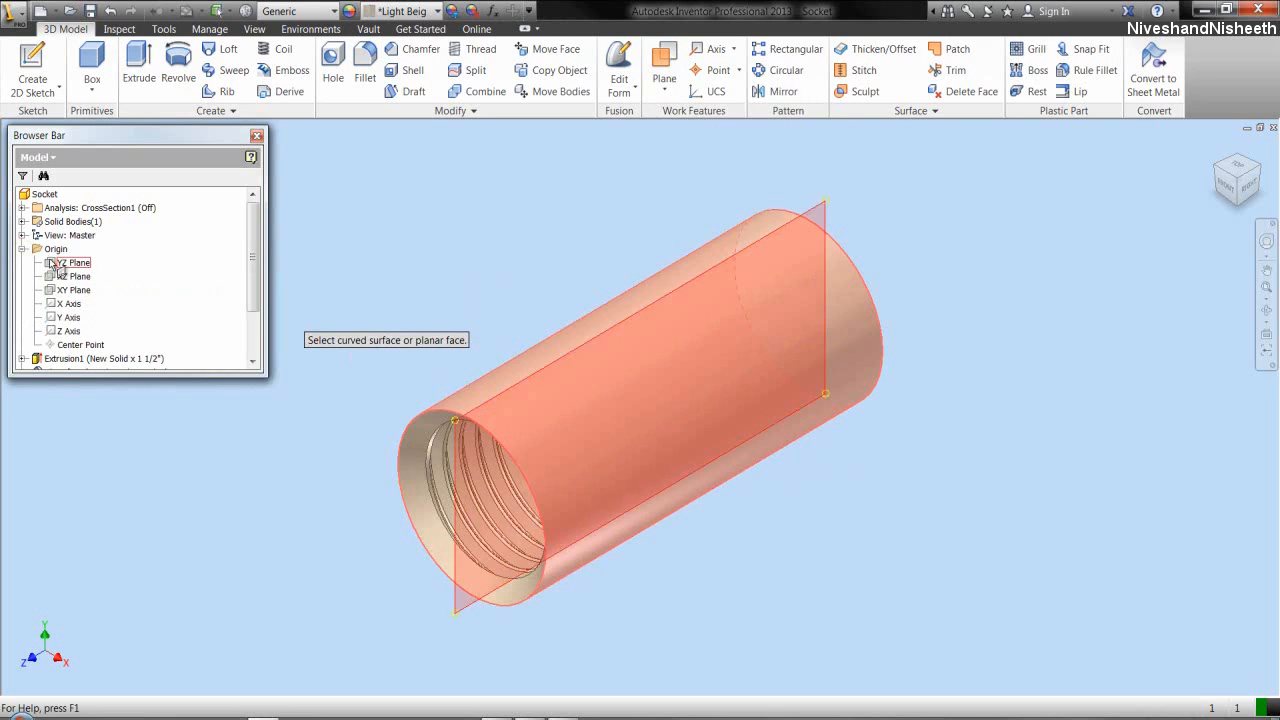
left_click(57, 263)
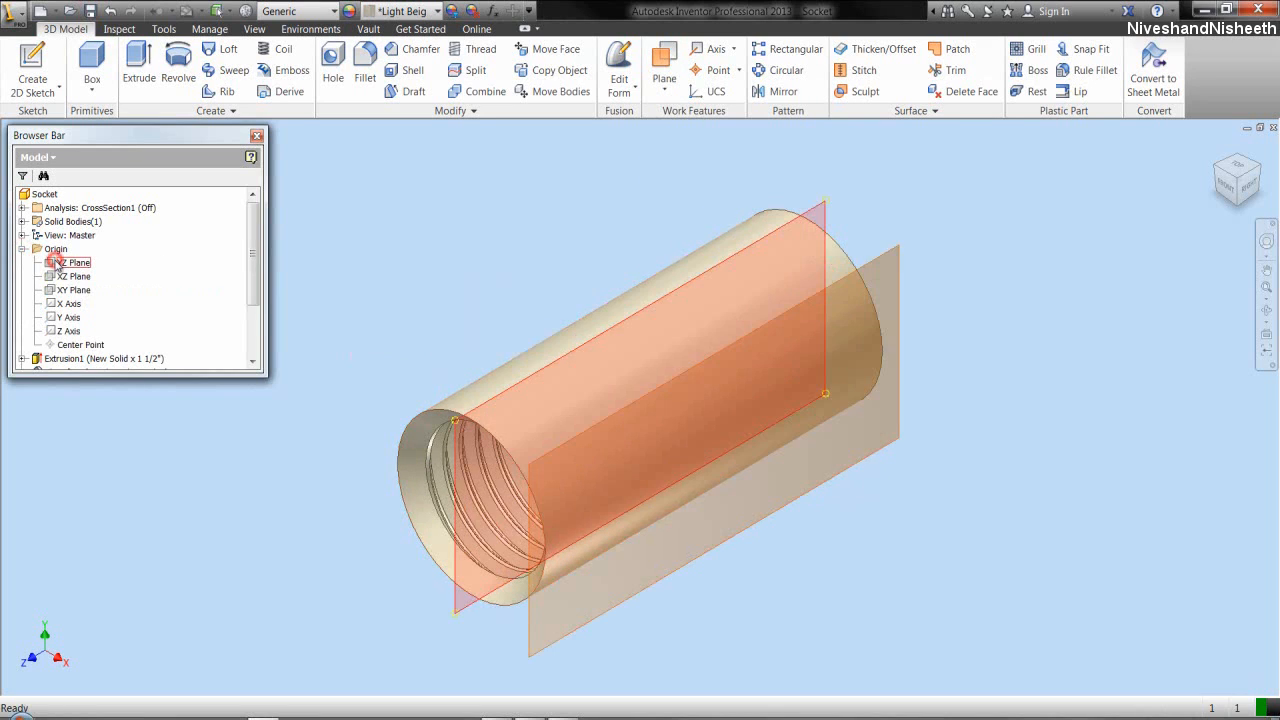
left_click(385, 307)
left_click(386, 308)
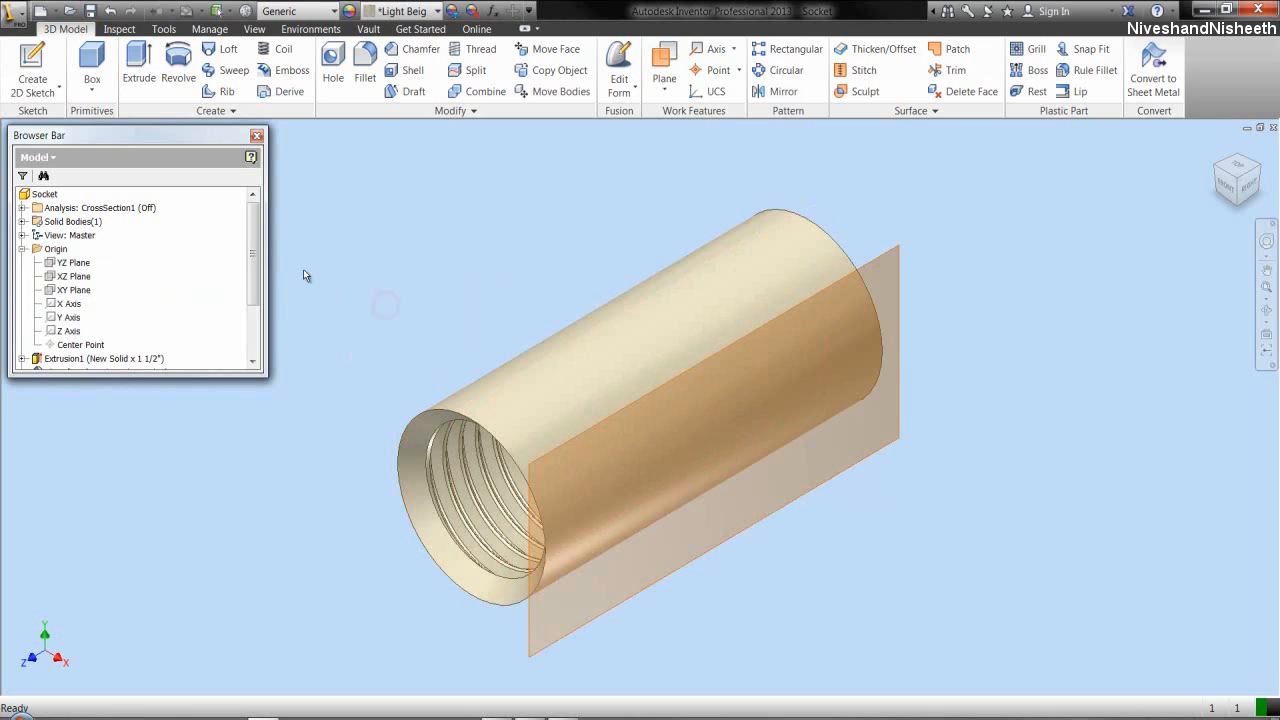
right_click(208, 249)
left_click(266, 393)
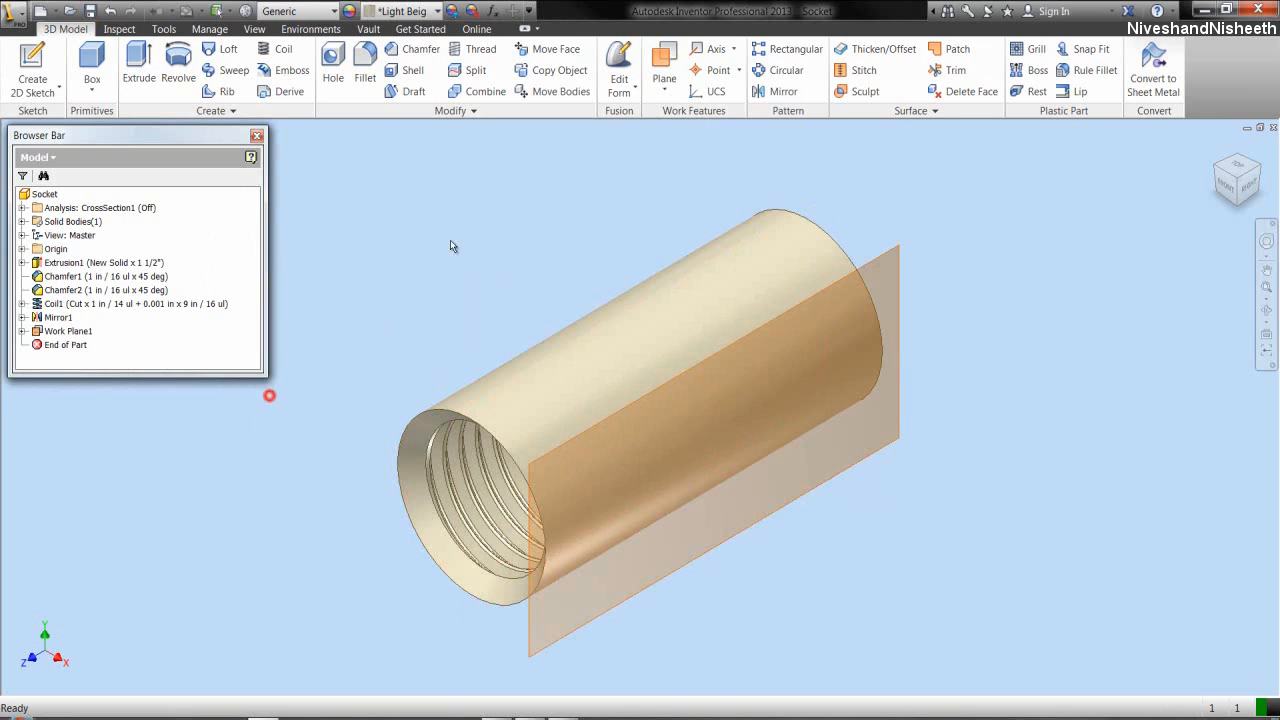
- Create a work plane offset 1/32 in outward from the tangent work plane on the socket
left_click(664, 88)
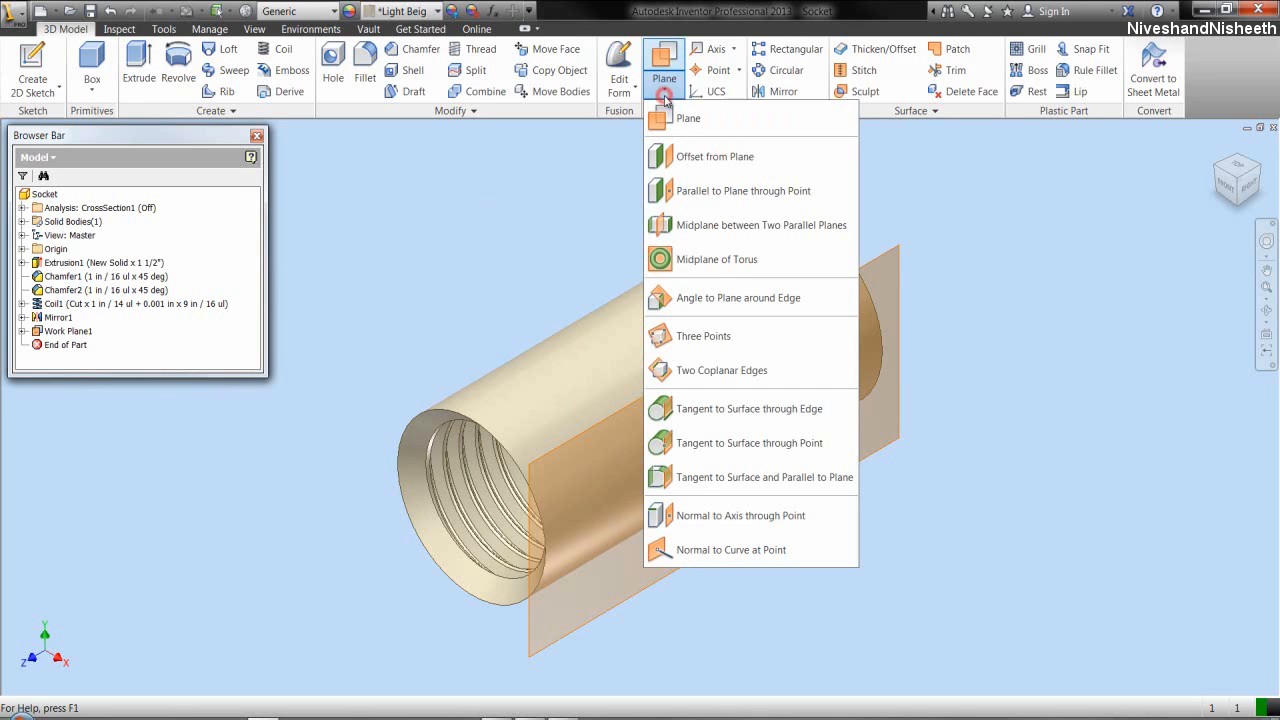
left_click(709, 157)
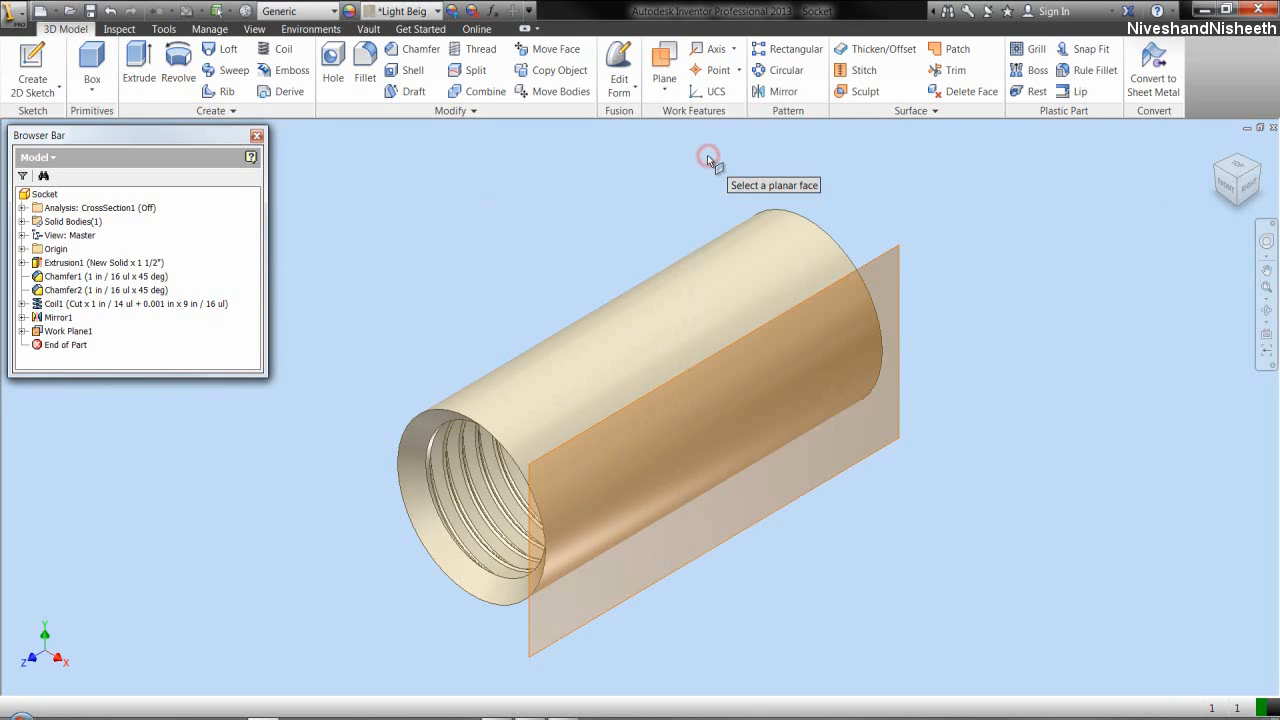
left_click(869, 259)
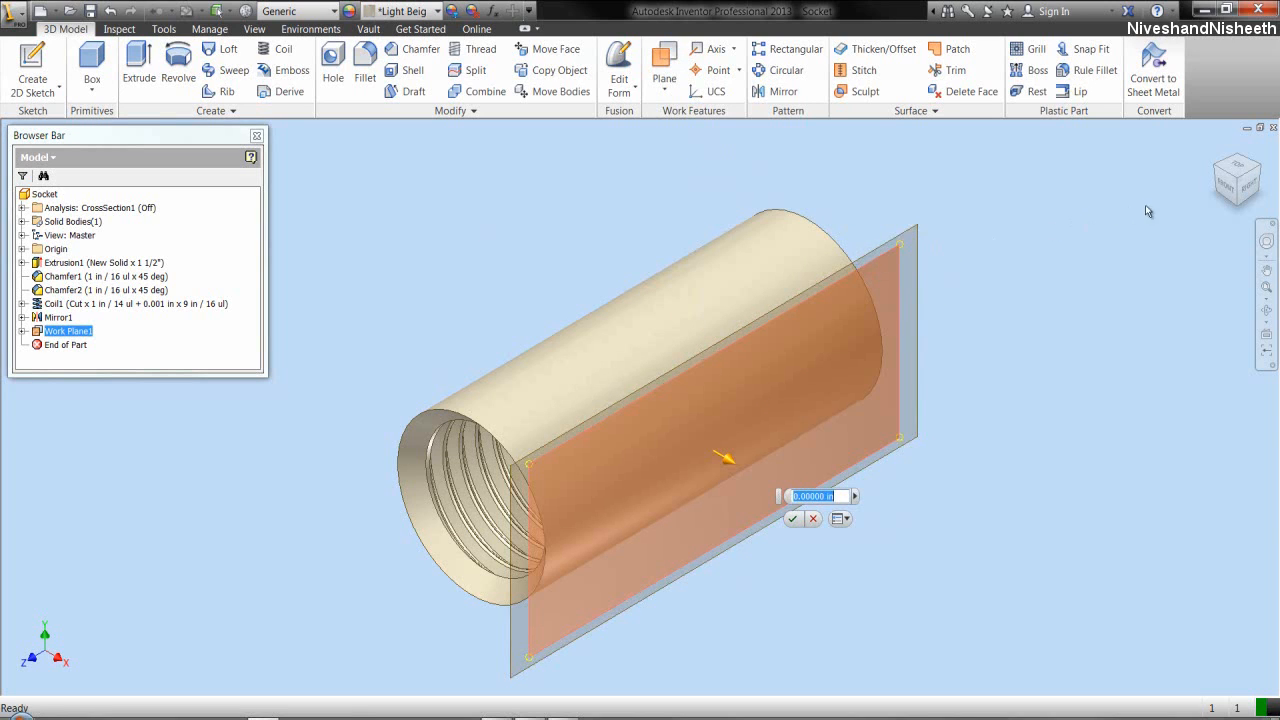
left_click(1228, 186)
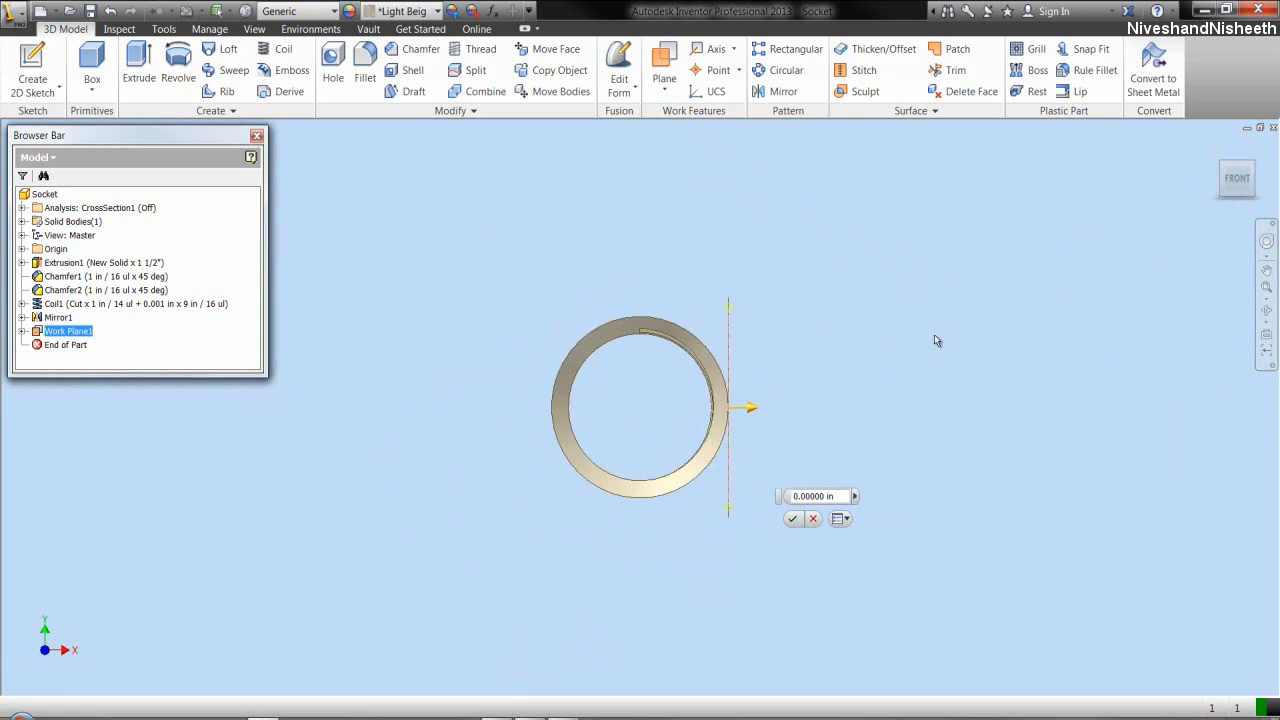
scroll(770, 385, "up", 3)
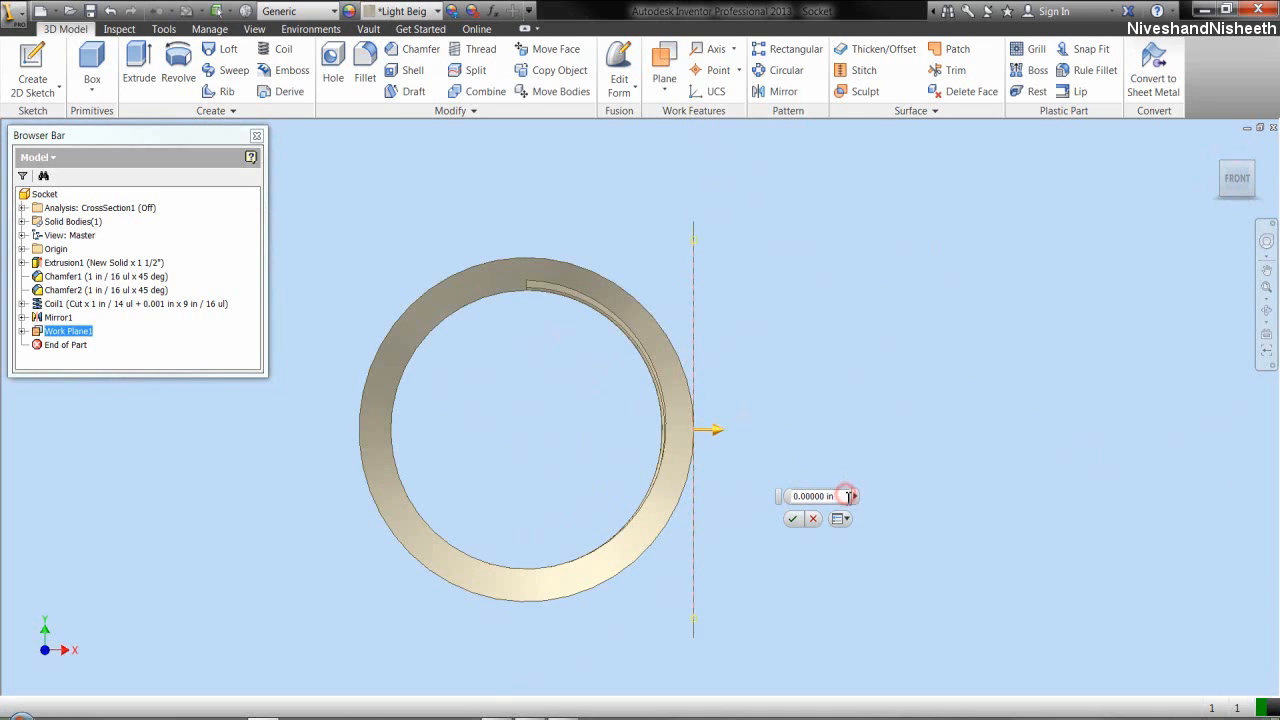
left_click_drag(848, 500, 792, 496)
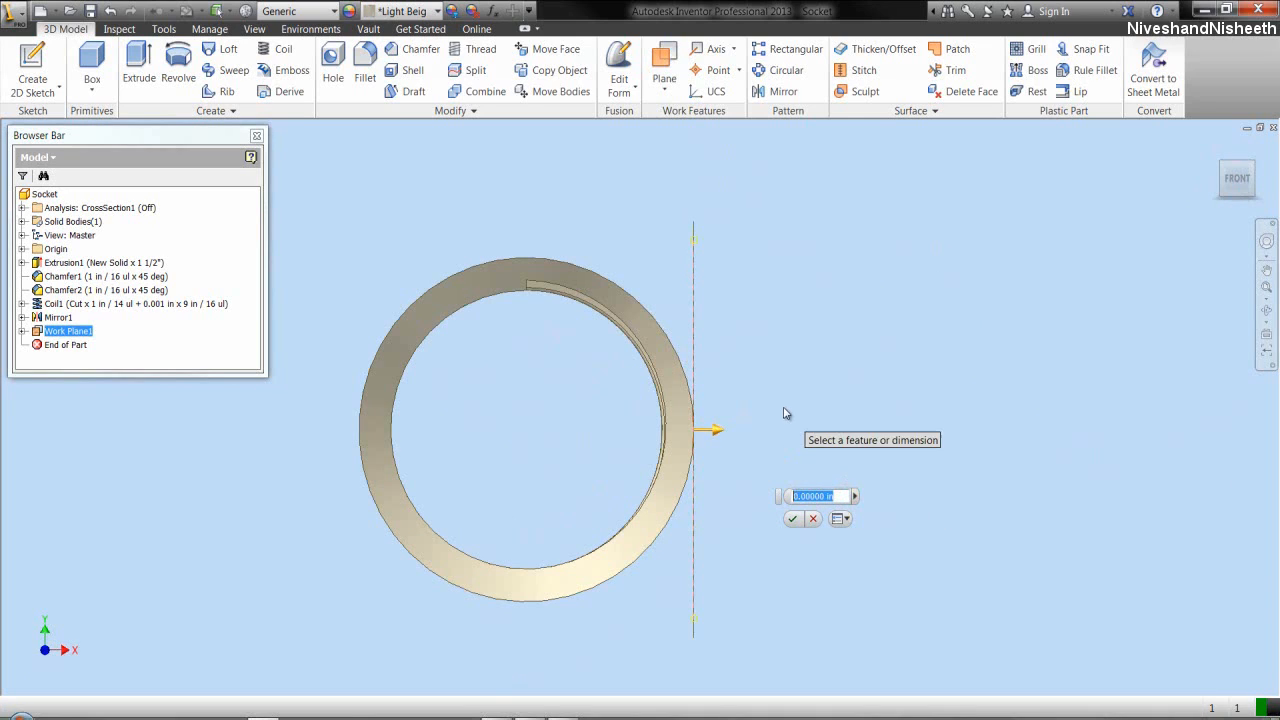
type("1/32")
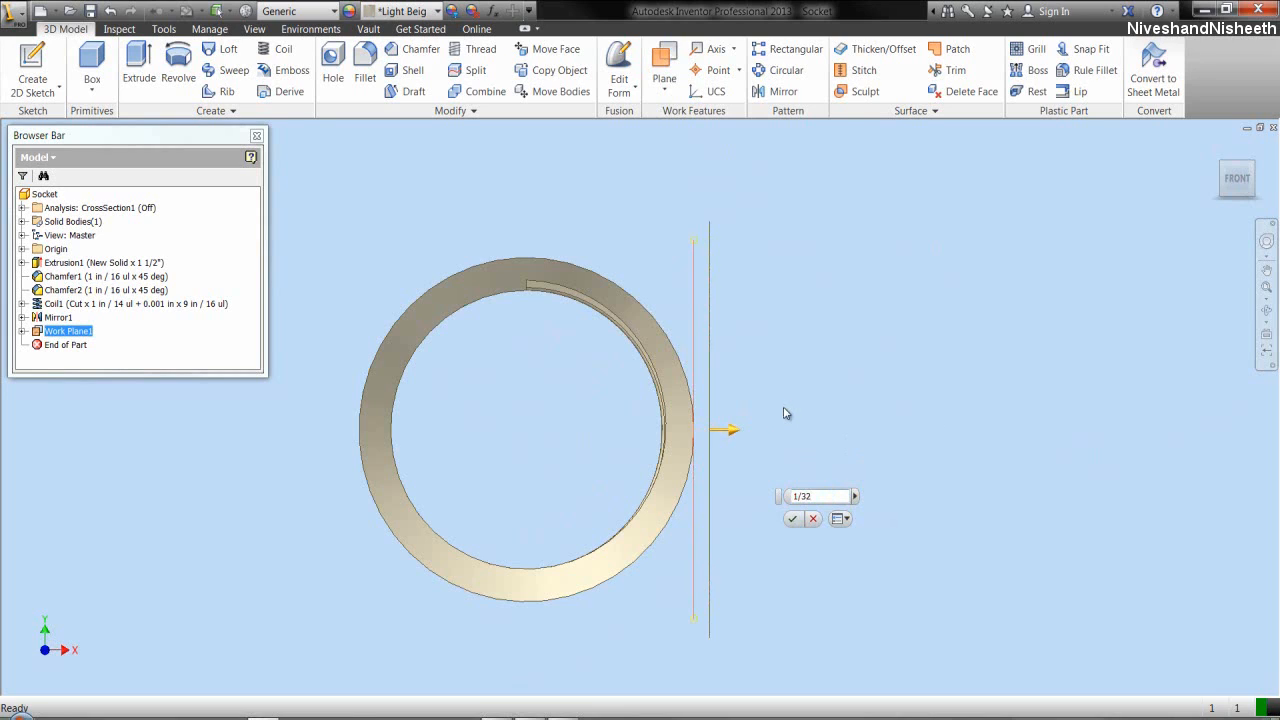
key("Return")
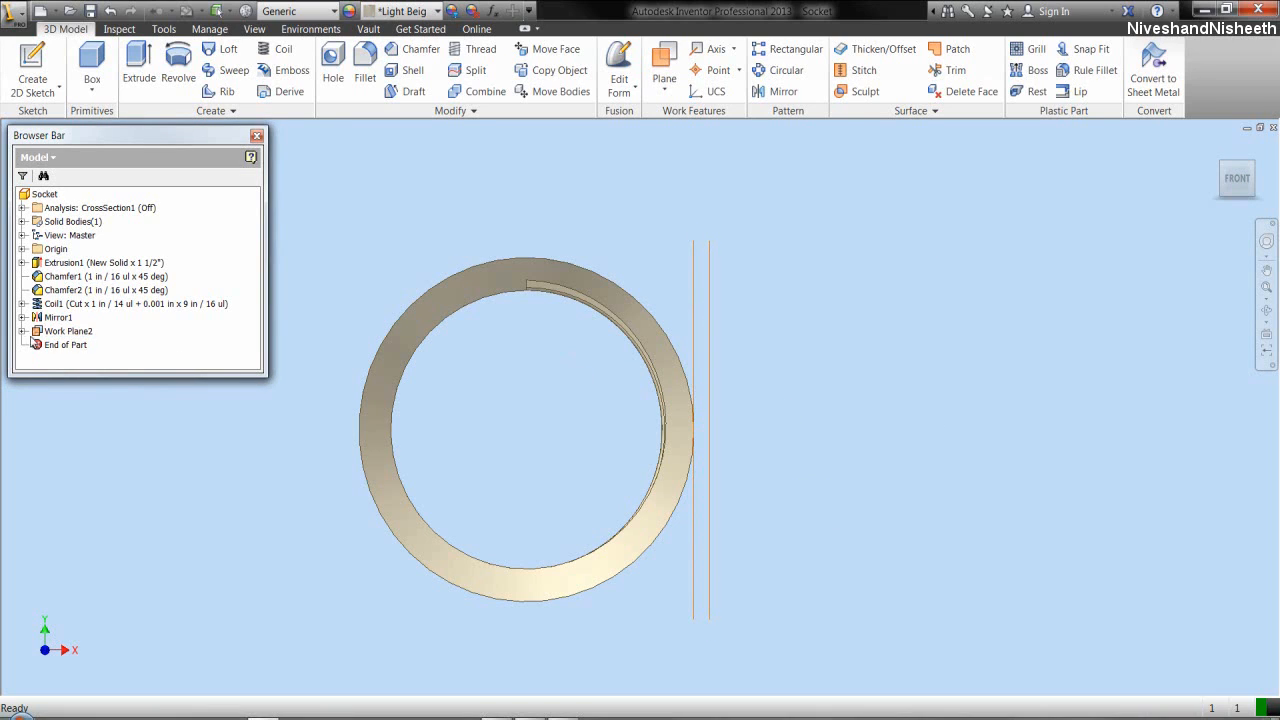
- Turn off the visibility of the tangent work plane nested under the new offset work plane
left_click(23, 331)
left_click(71, 345)
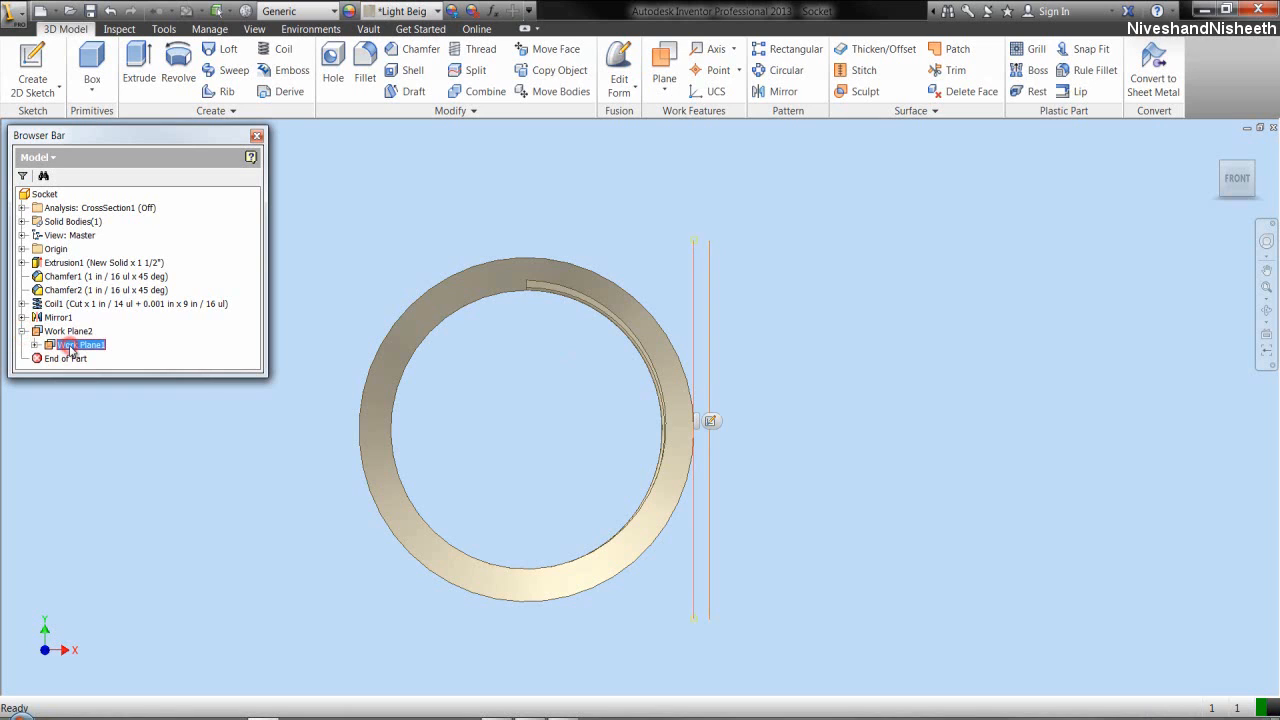
right_click(71, 345)
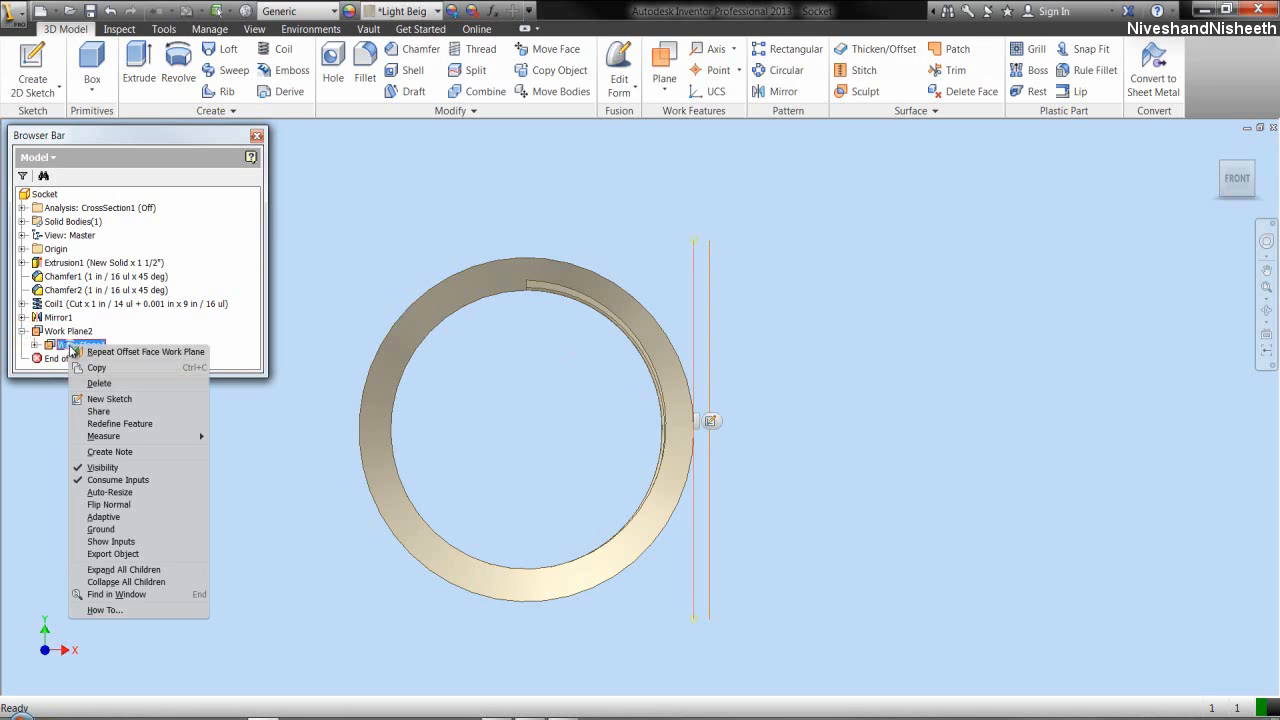
left_click(102, 468)
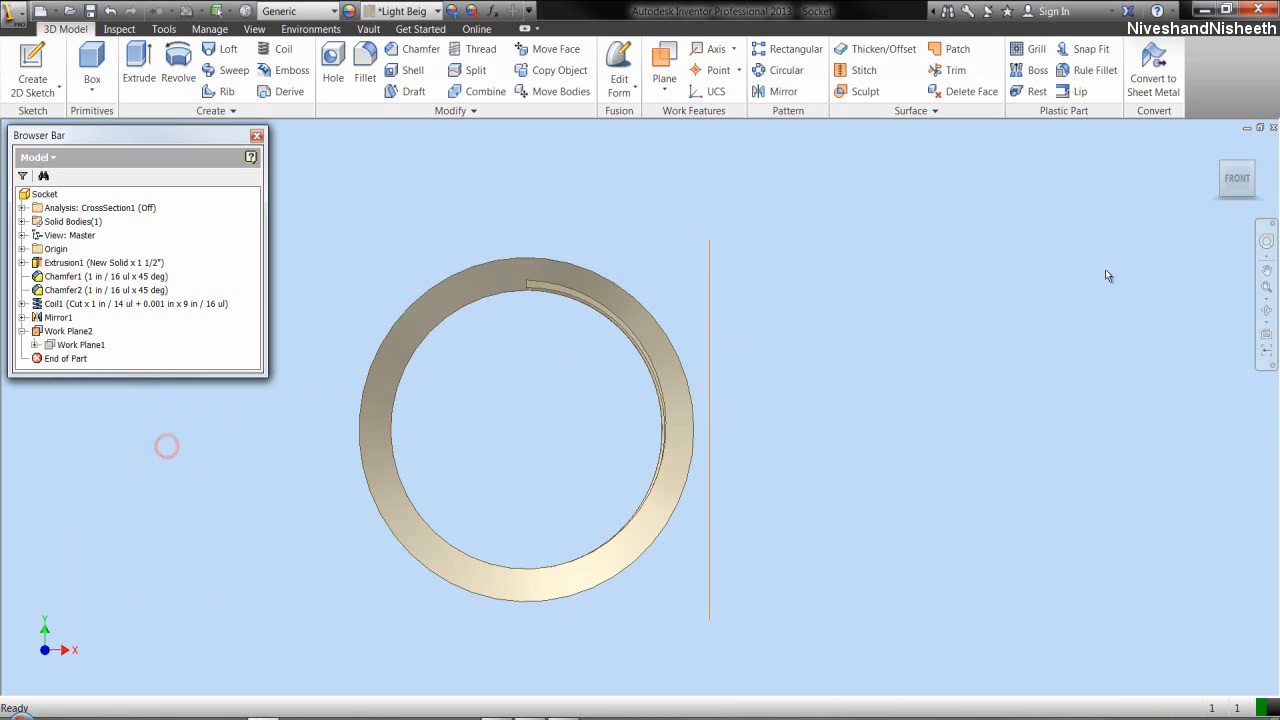
- Start a new sketch on the offset work plane, Work Plane2, viewed from the right side
left_click(1262, 181)
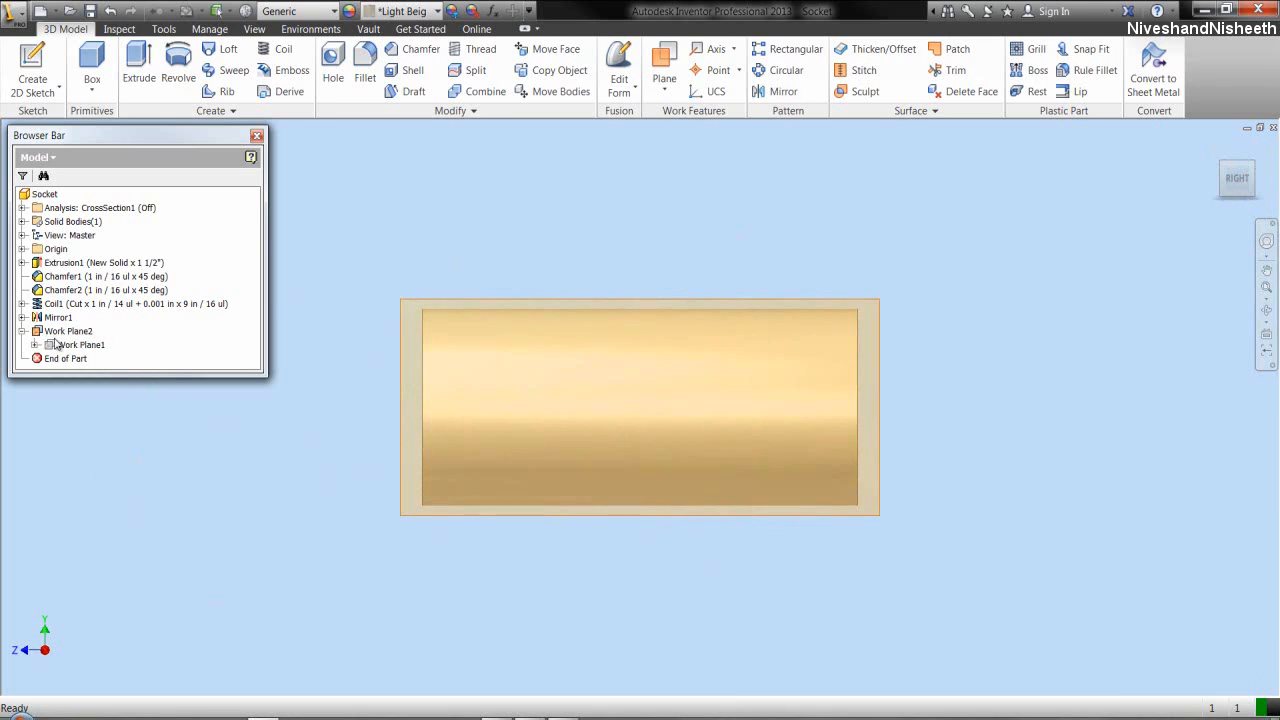
left_click(24, 331)
left_click(52, 332)
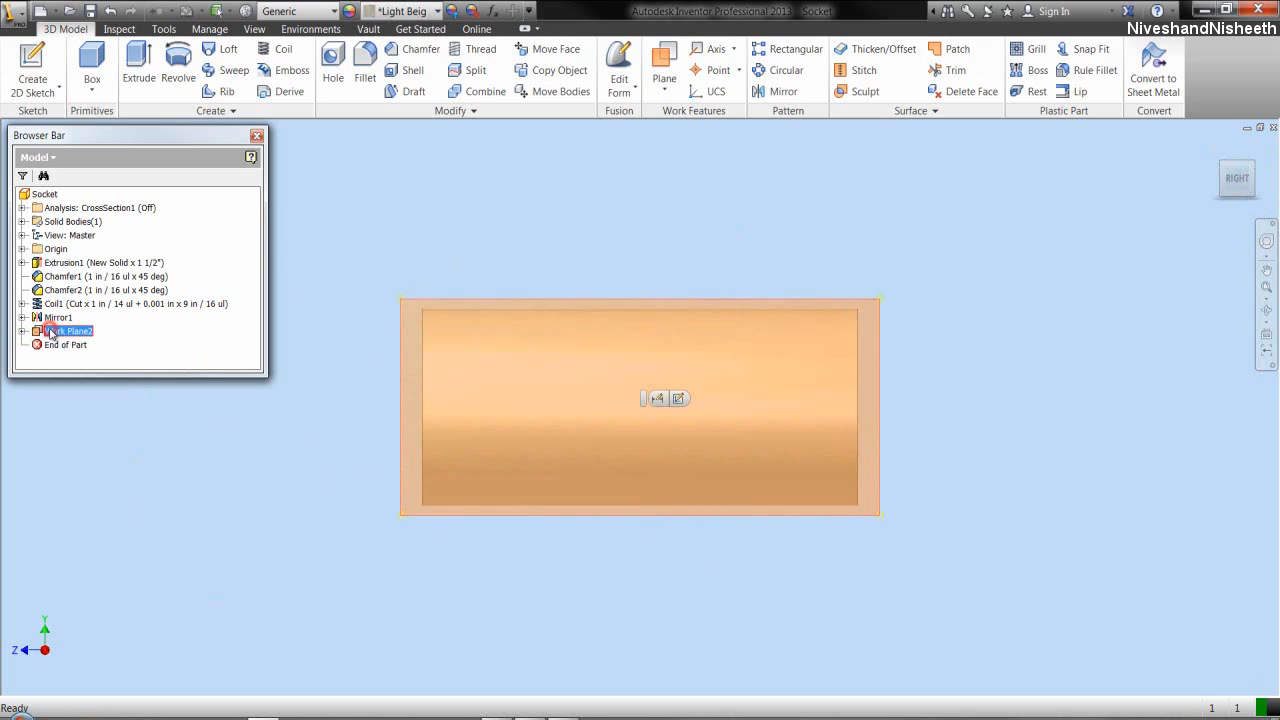
right_click(52, 333)
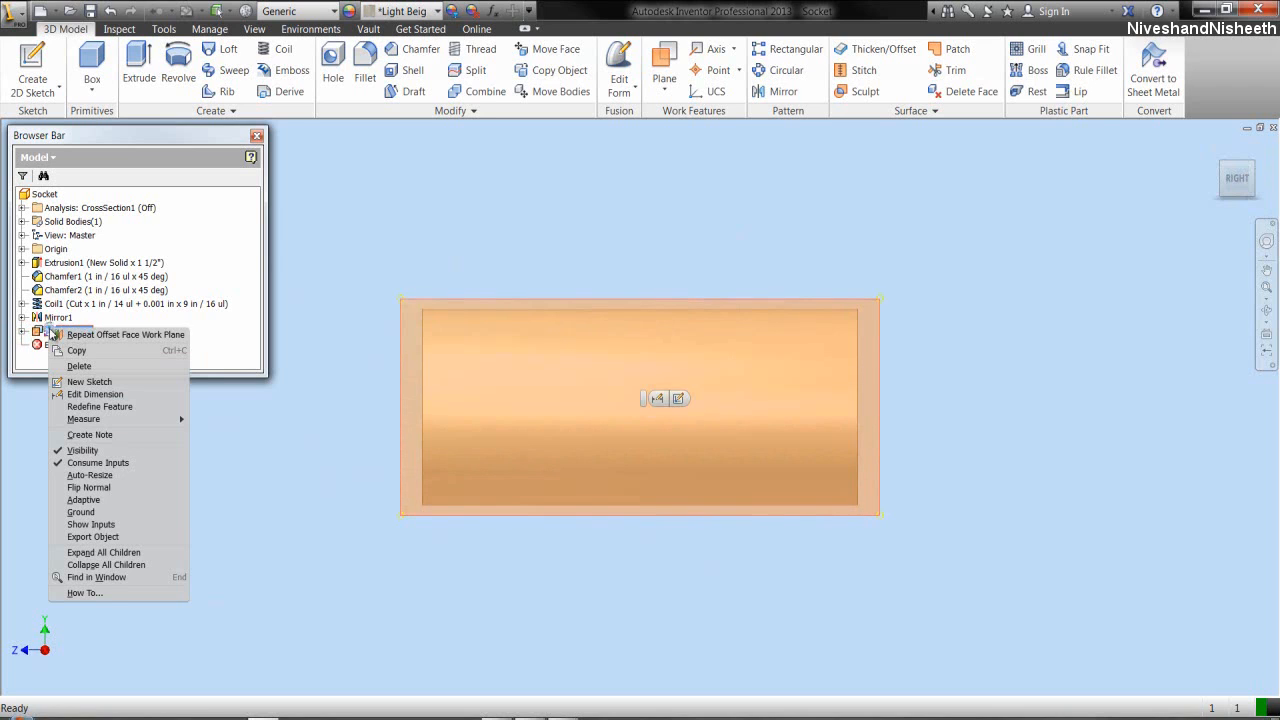
left_click(87, 379)
left_click(506, 259)
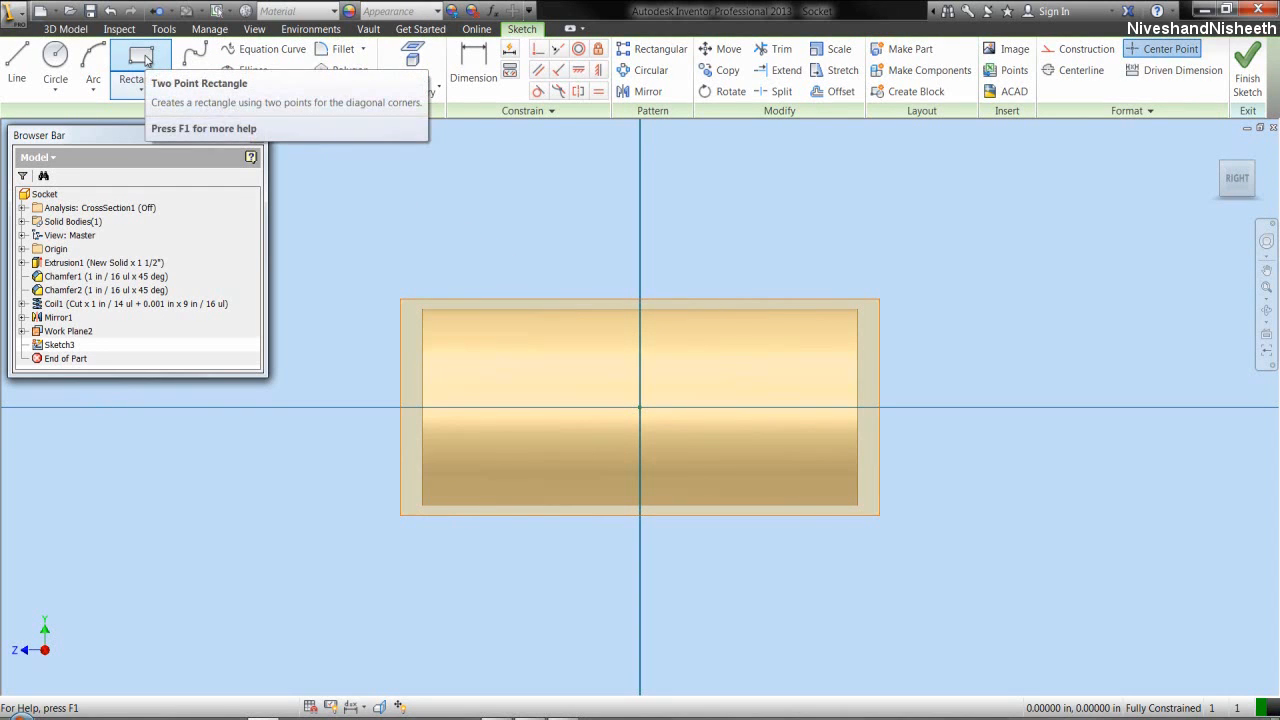
- Sketch a two-point center rectangle about 0.99 in long and 0.29 in high, centred on the sketch origin
left_click(141, 91)
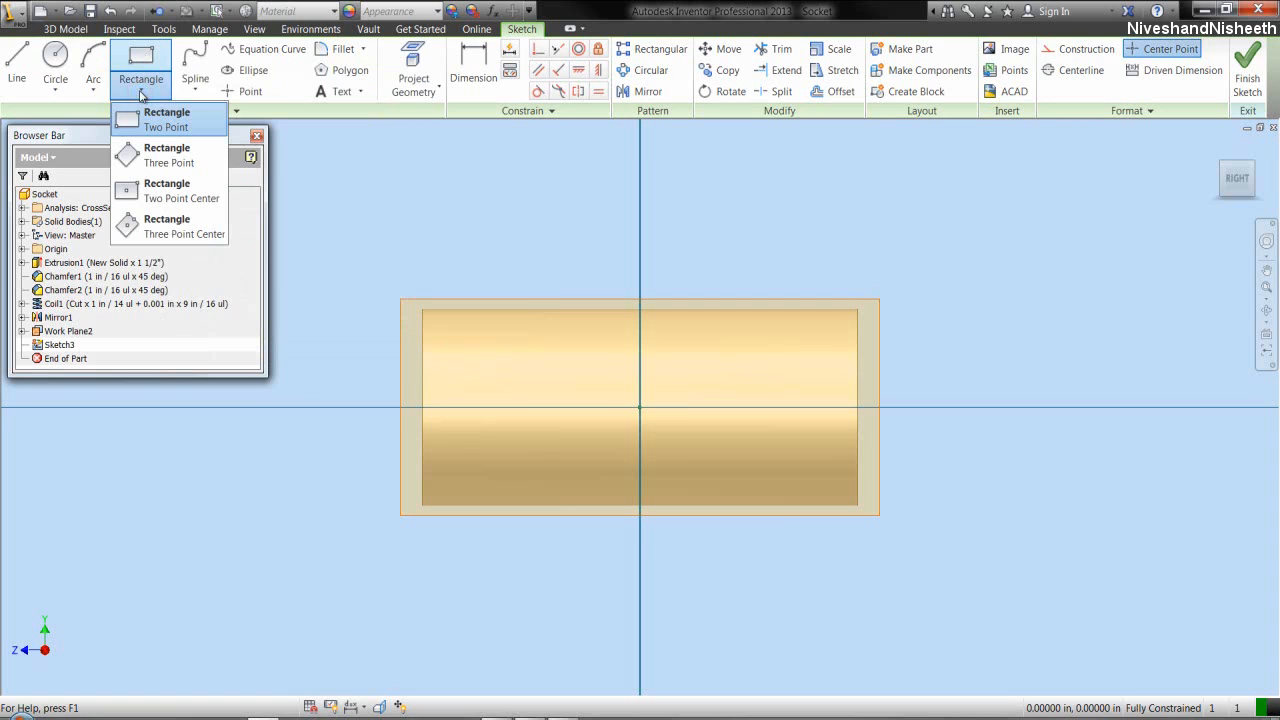
left_click(186, 197)
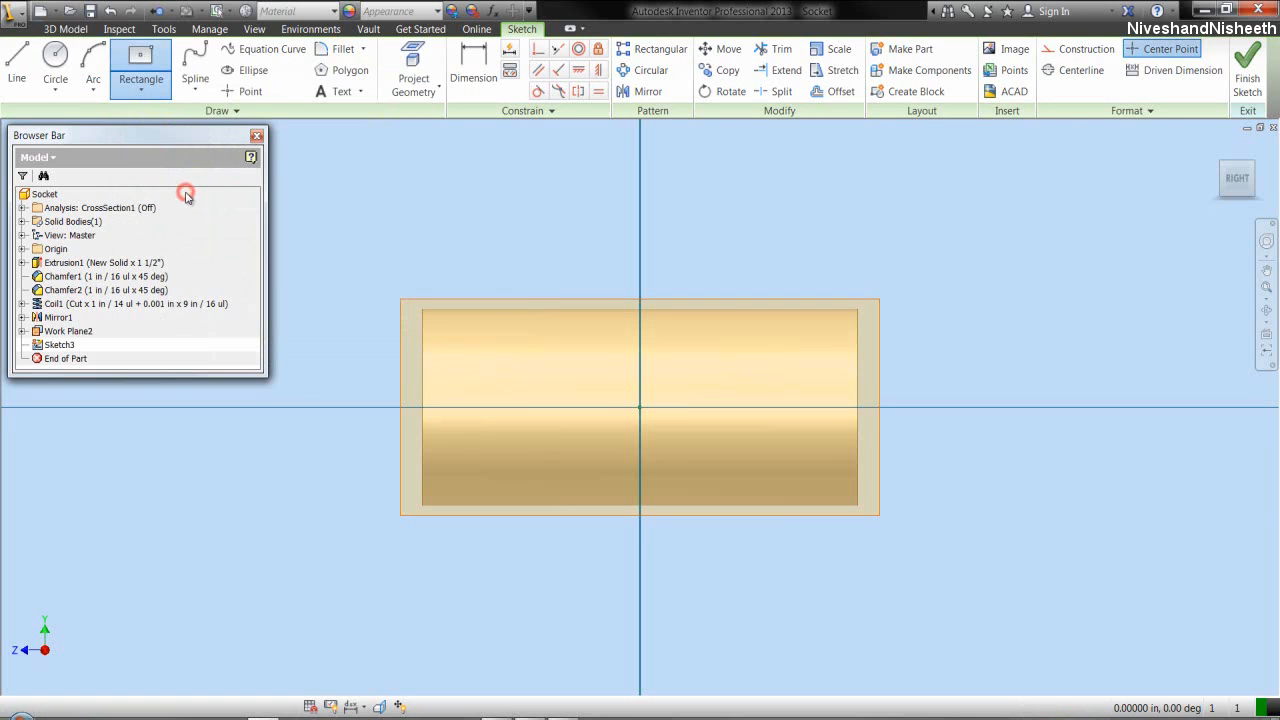
left_click(639, 412)
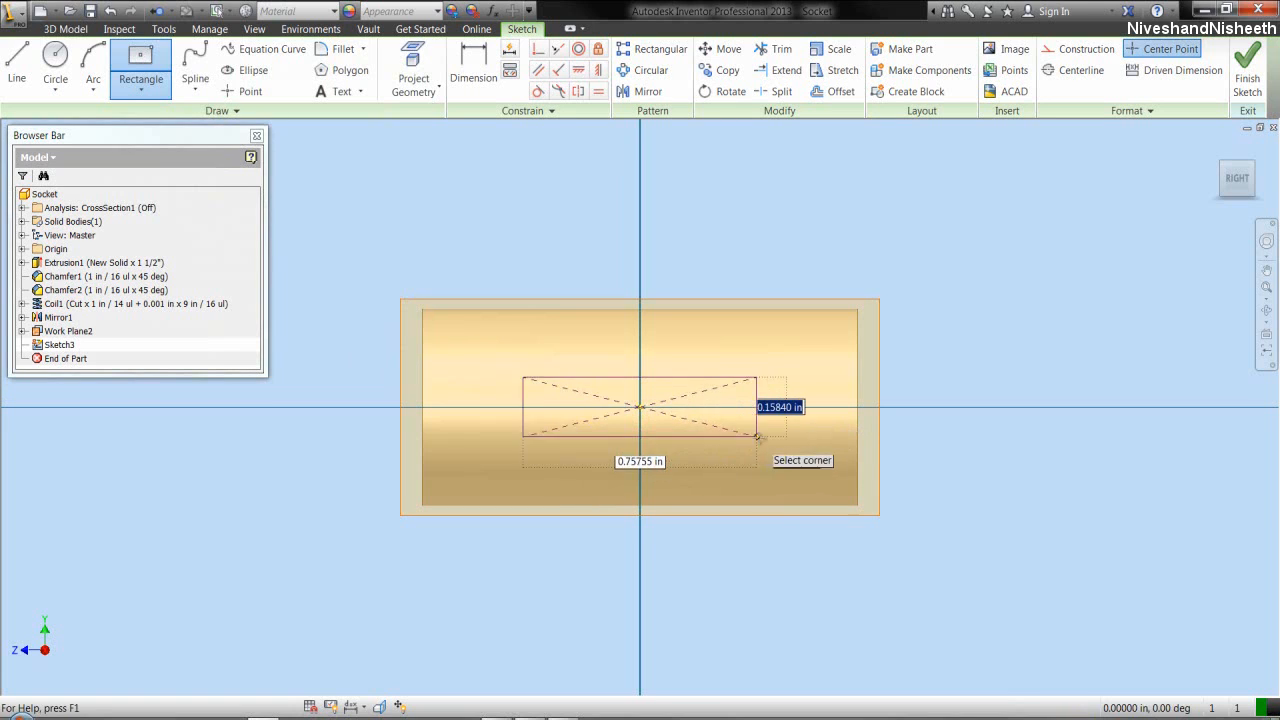
left_click(784, 450)
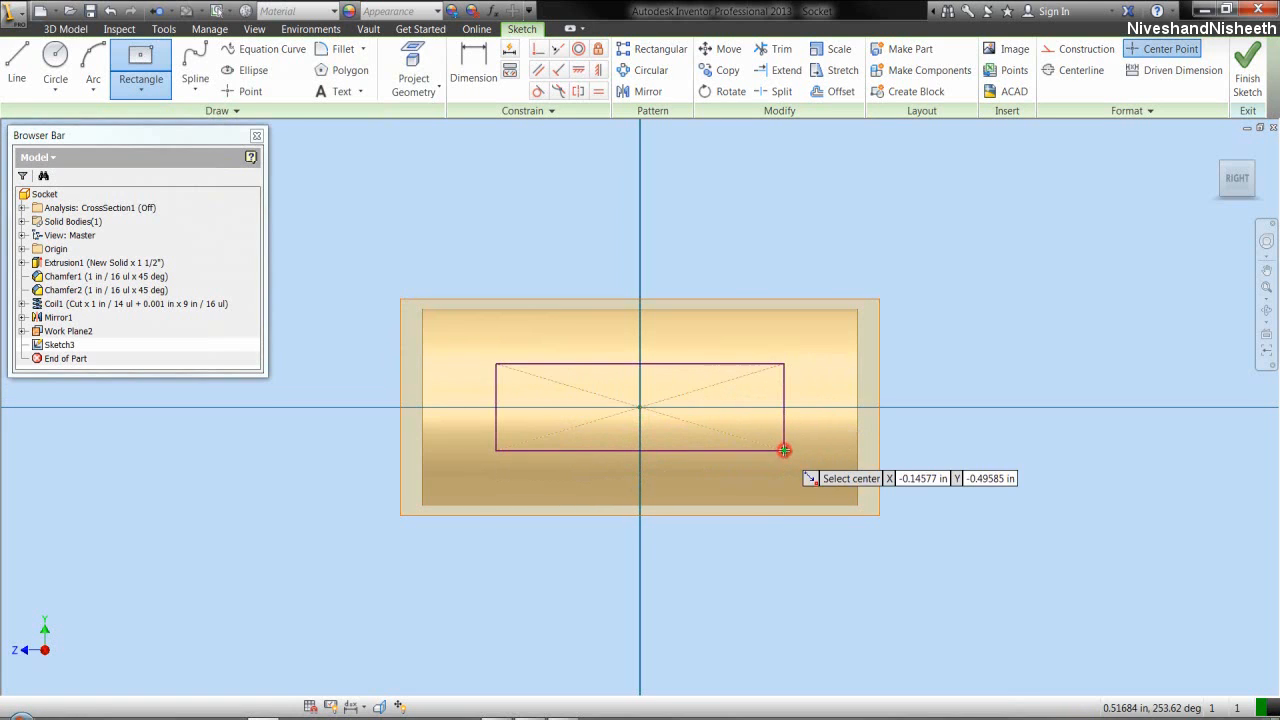
right_click(806, 240)
left_click(850, 241)
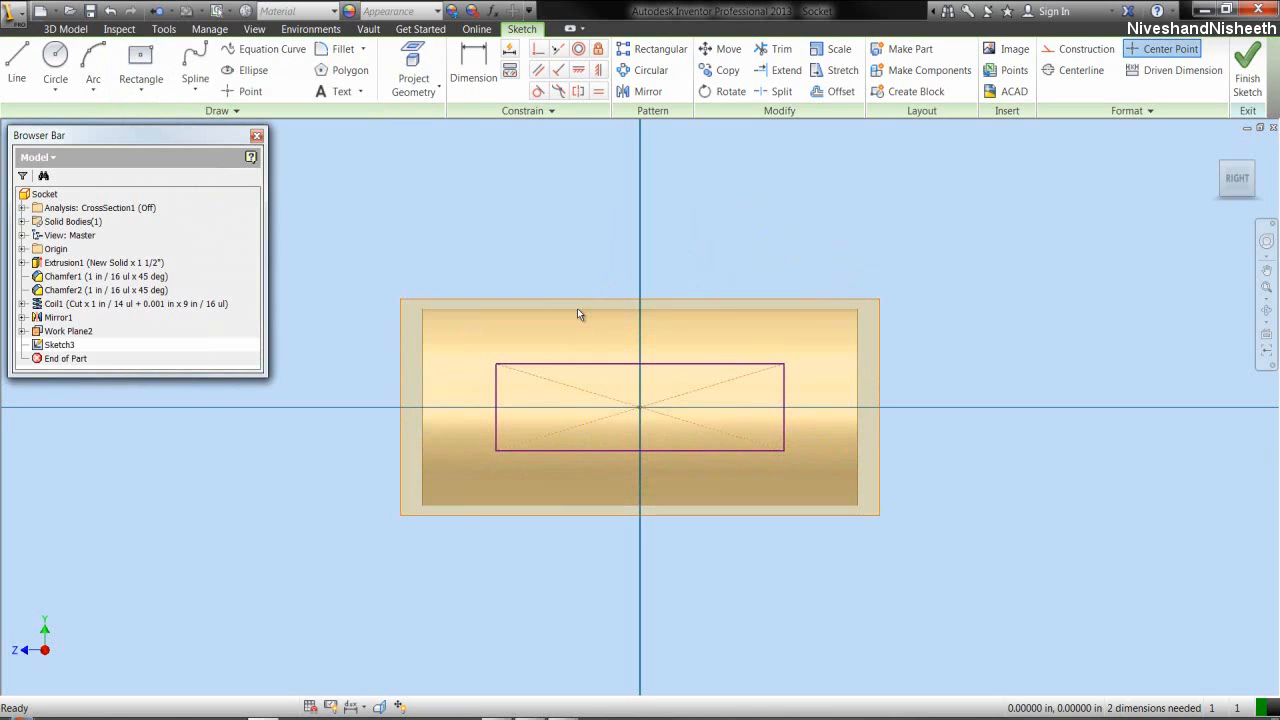
left_click(536, 276)
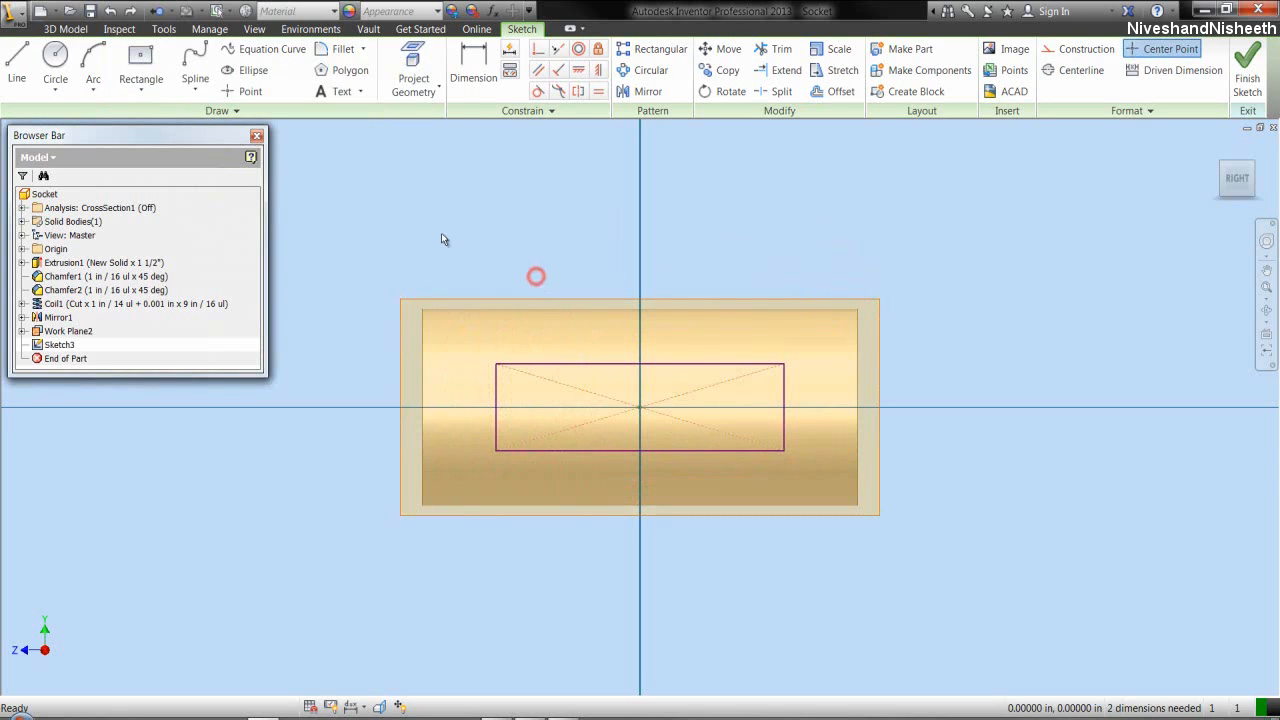
- Close both ends of the rectangle with outward three-point arcs through its corners, with radii of about 0.157 in and 0.160 in
left_click(99, 89)
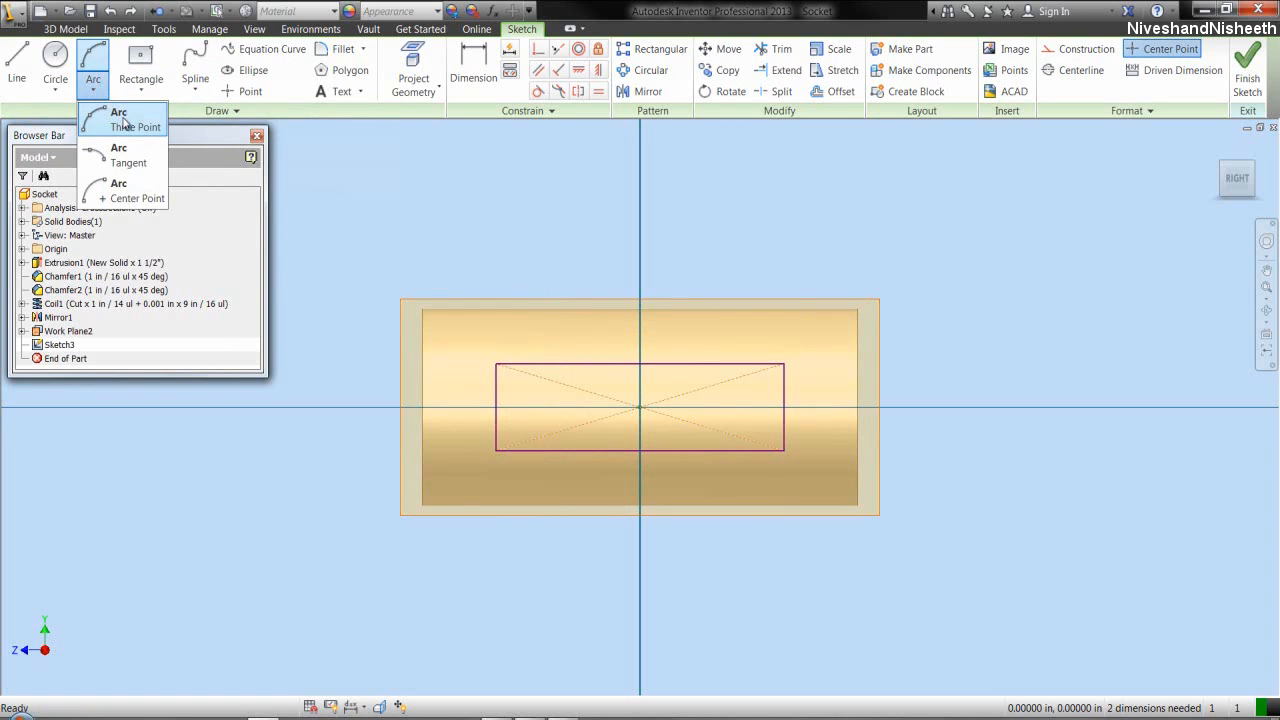
left_click(123, 118)
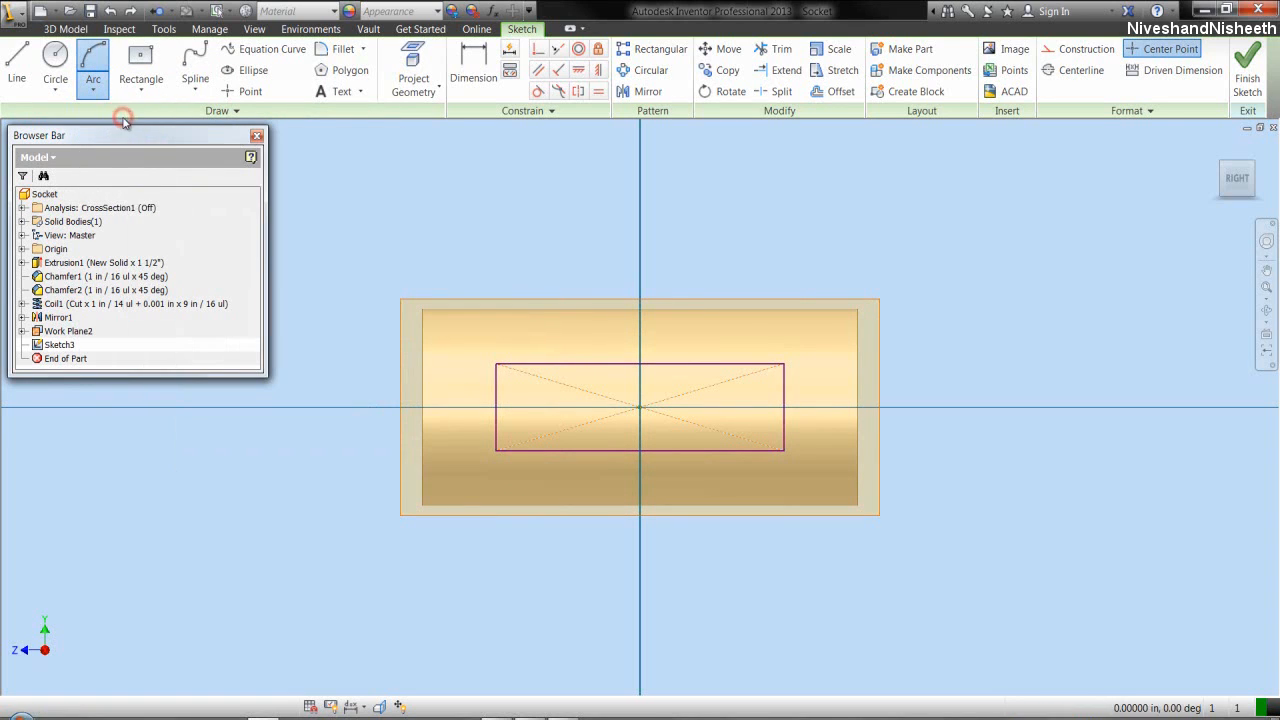
left_click(495, 365)
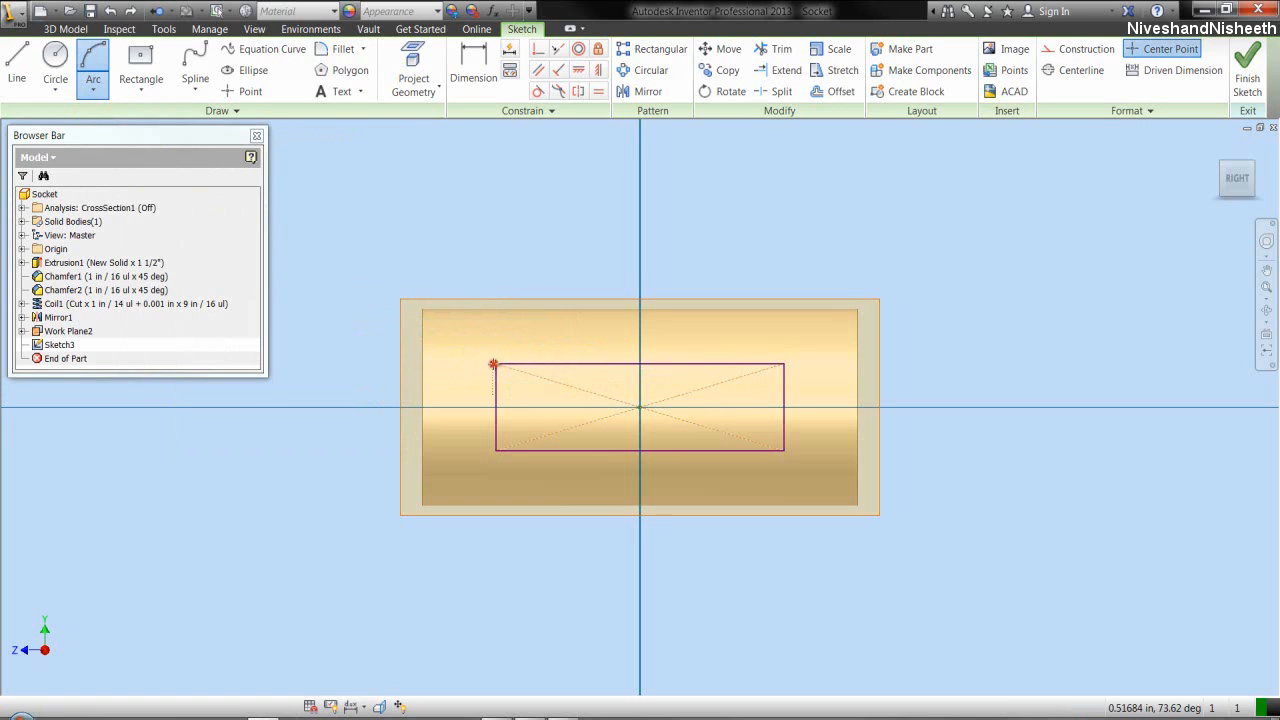
left_click(496, 449)
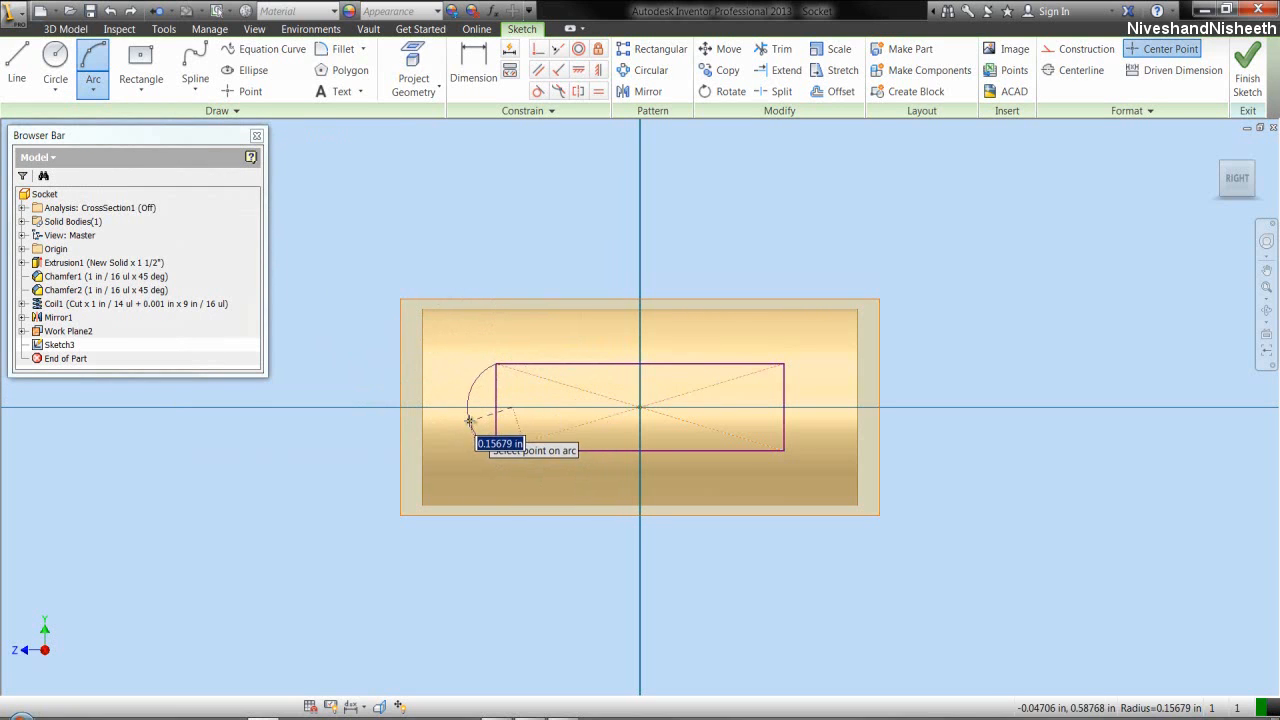
left_click(470, 420)
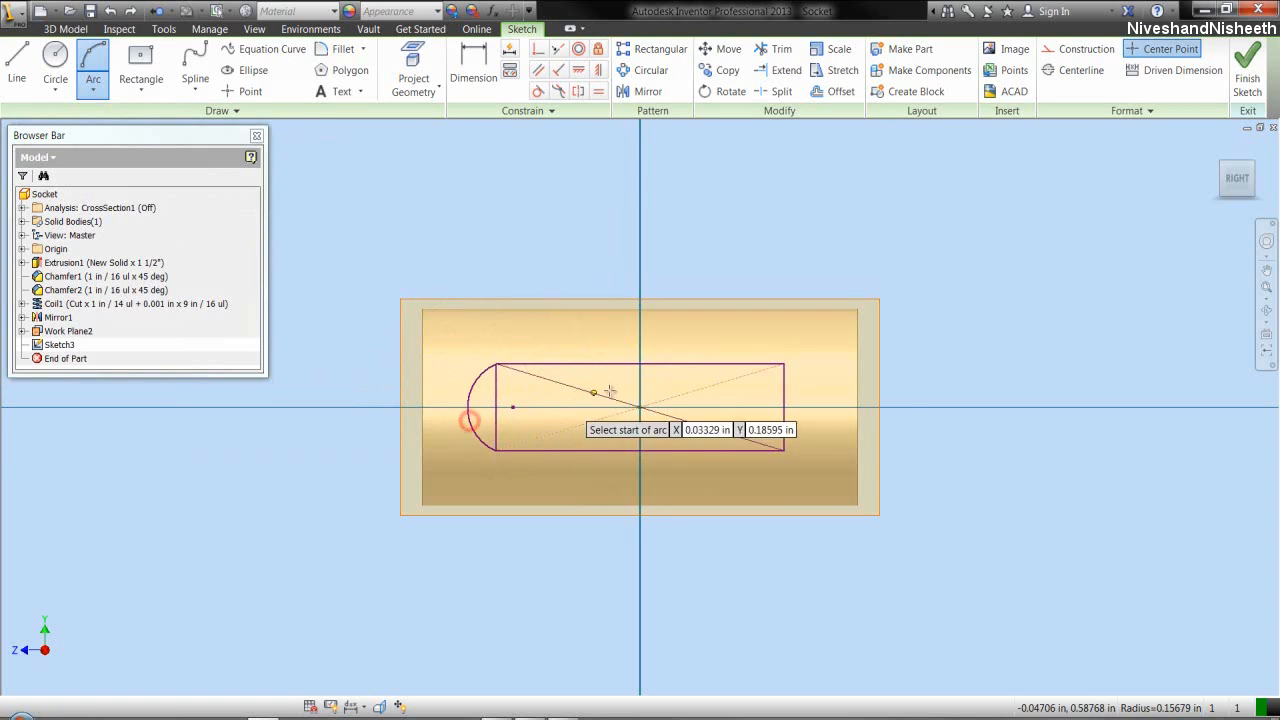
left_click(784, 364)
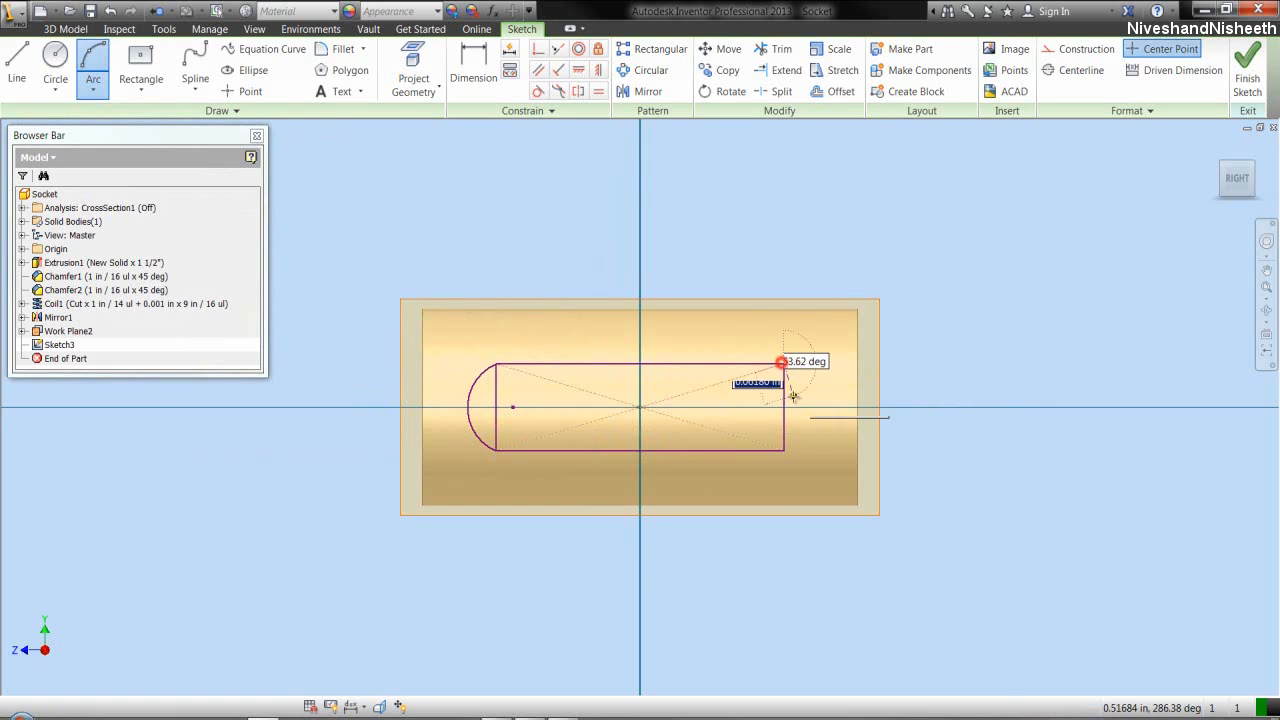
left_click(784, 450)
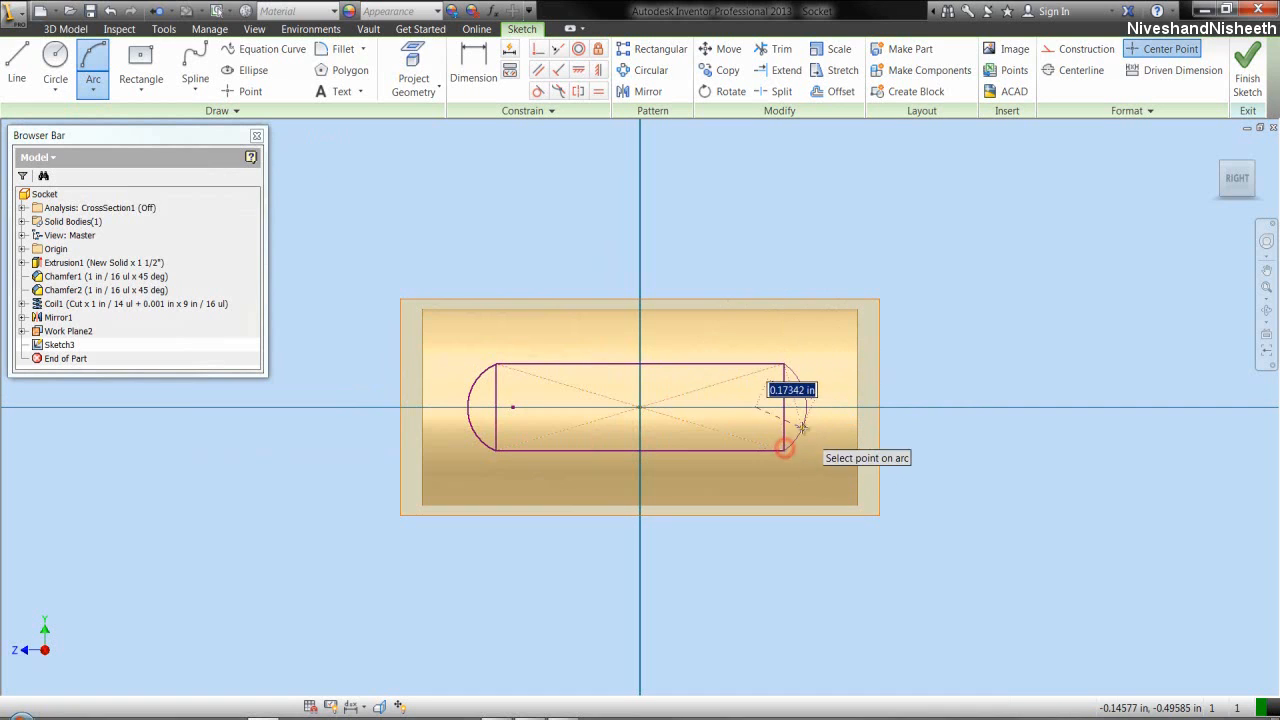
left_click(808, 422)
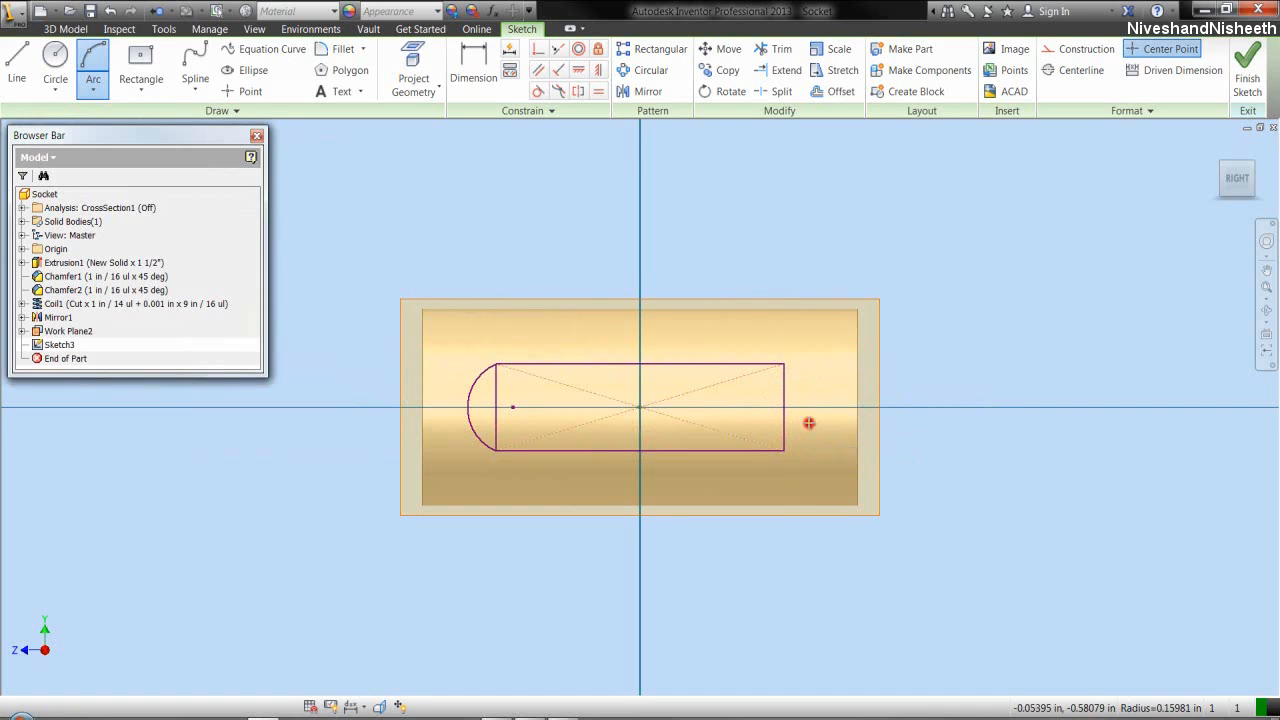
right_click(771, 265)
left_click(815, 264)
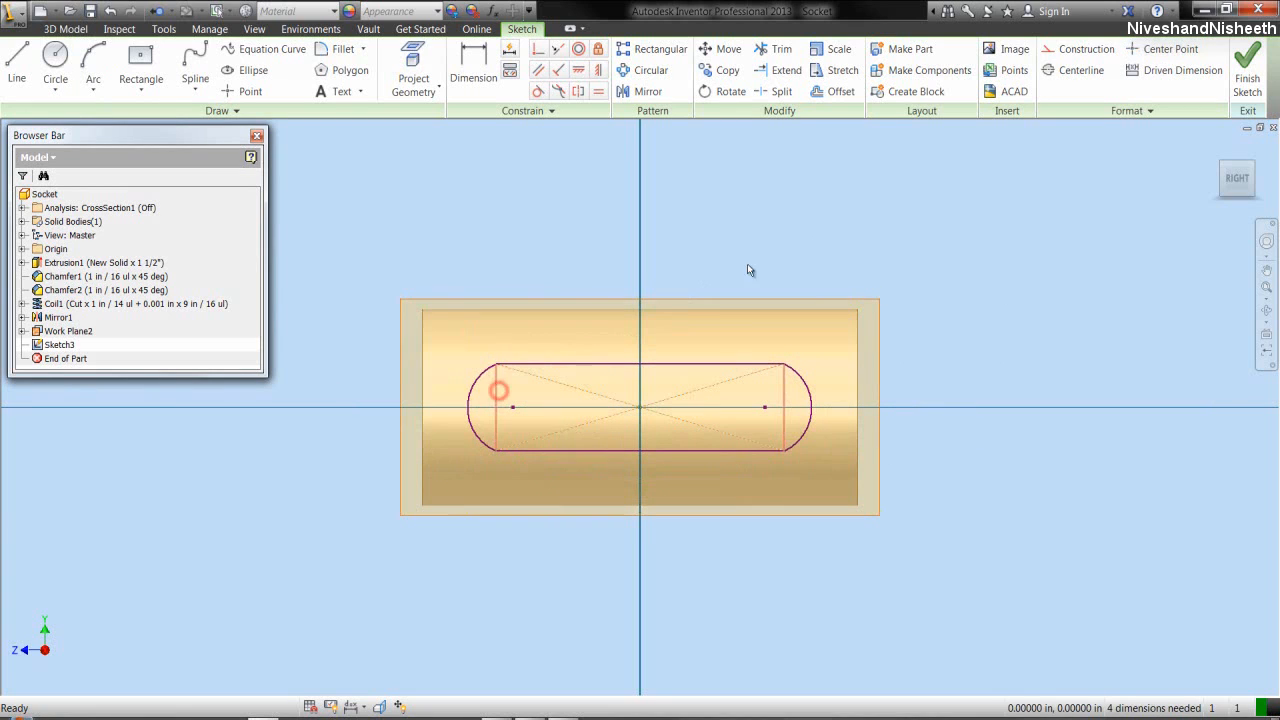
- Convert the rectangle's two short sides to construction lines and make the left arc tangent to the upper long edge
left_click(1072, 45)
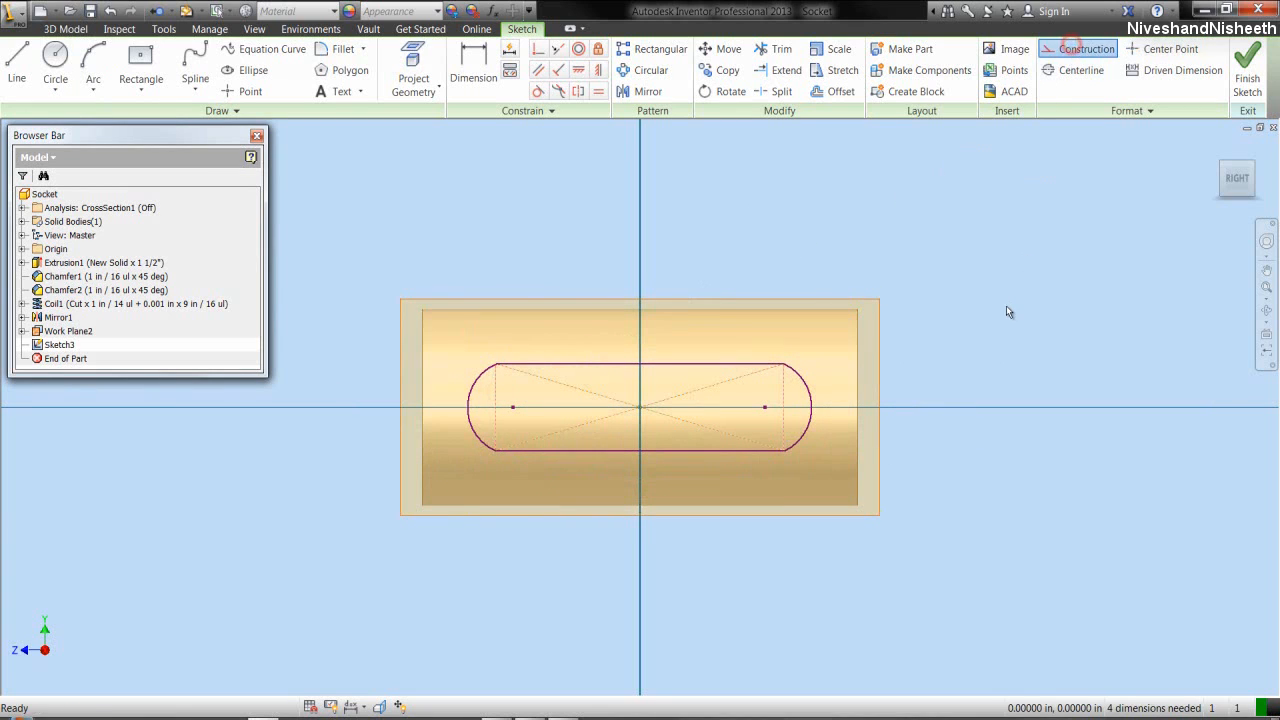
left_click(1006, 306)
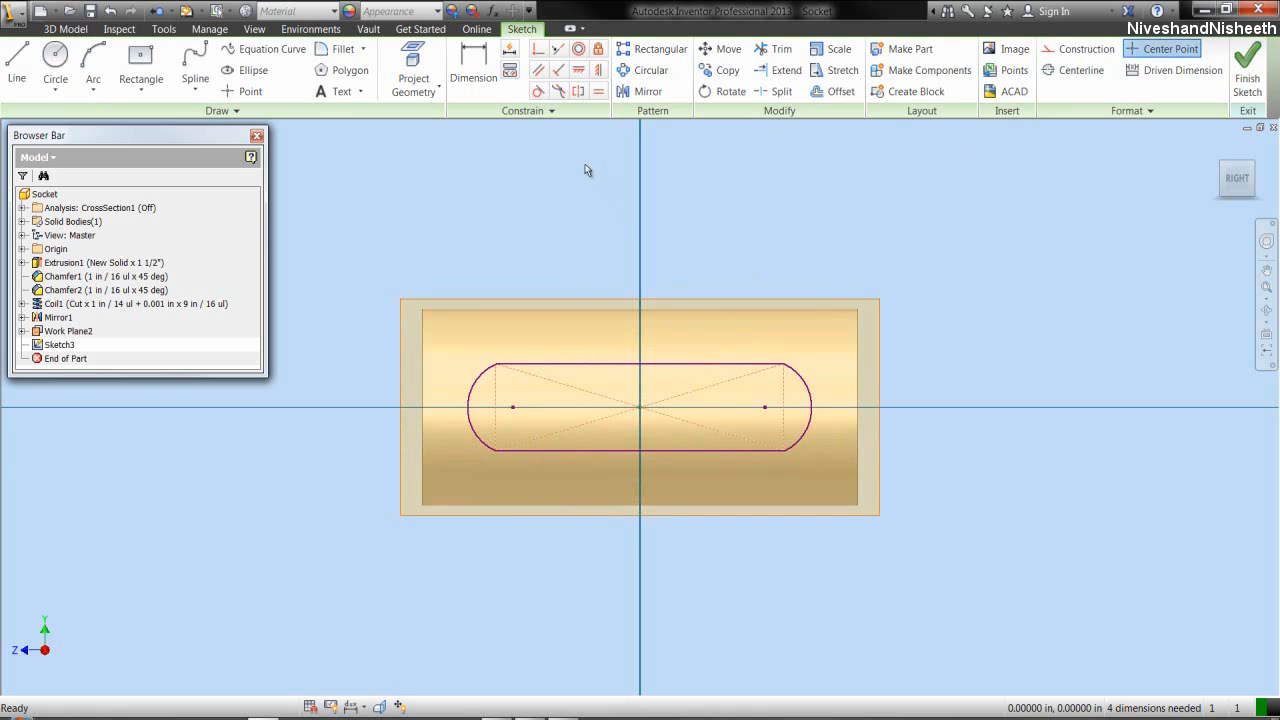
left_click(538, 91)
left_click(480, 376)
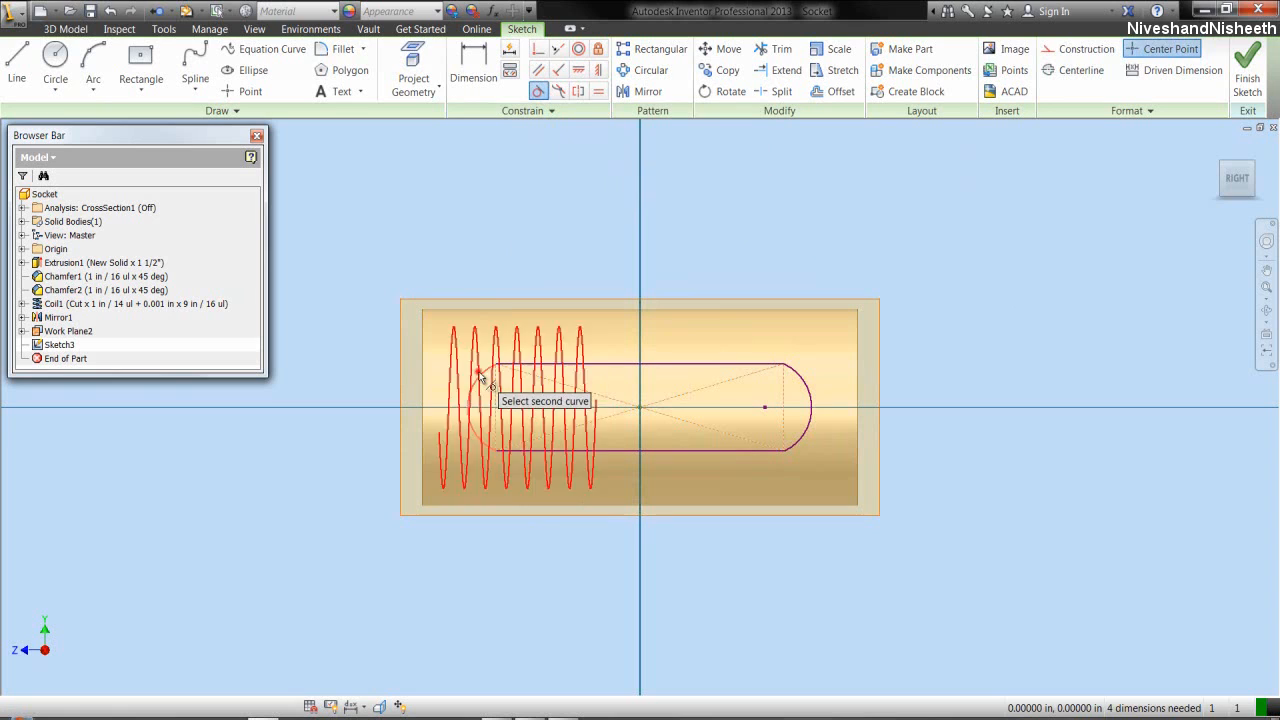
left_click(530, 366)
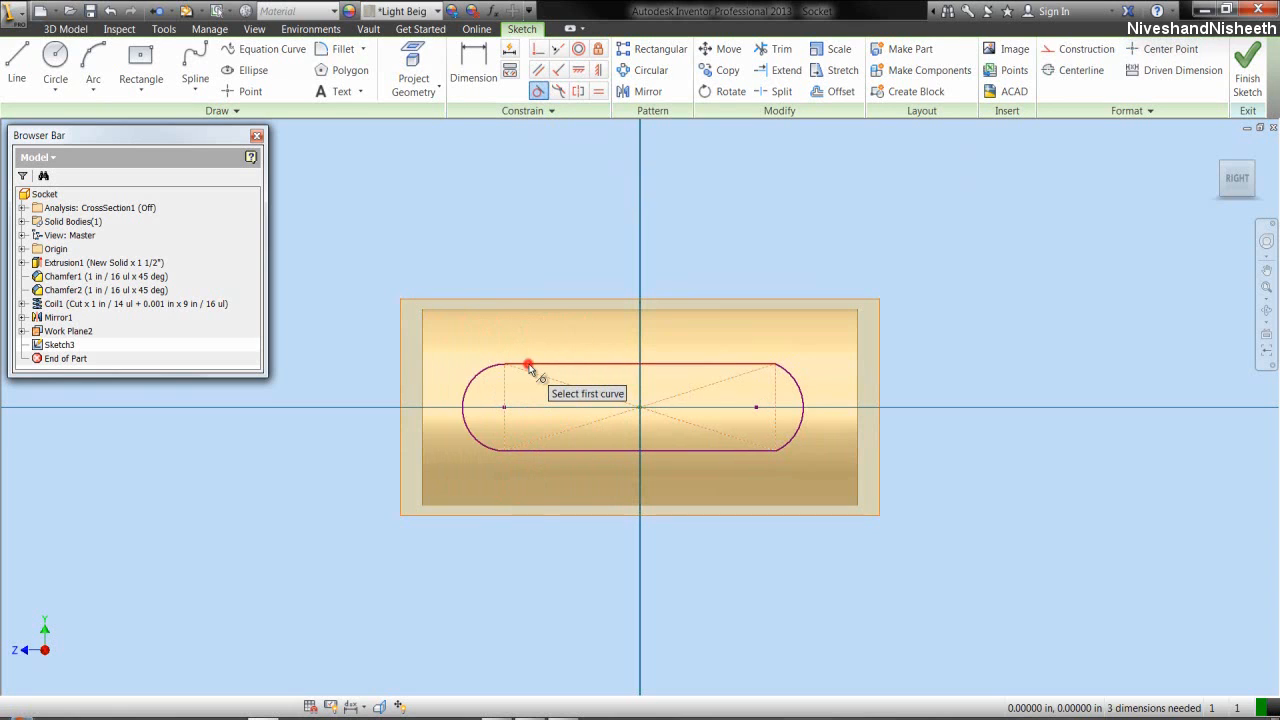
right_click(542, 224)
left_click(588, 225)
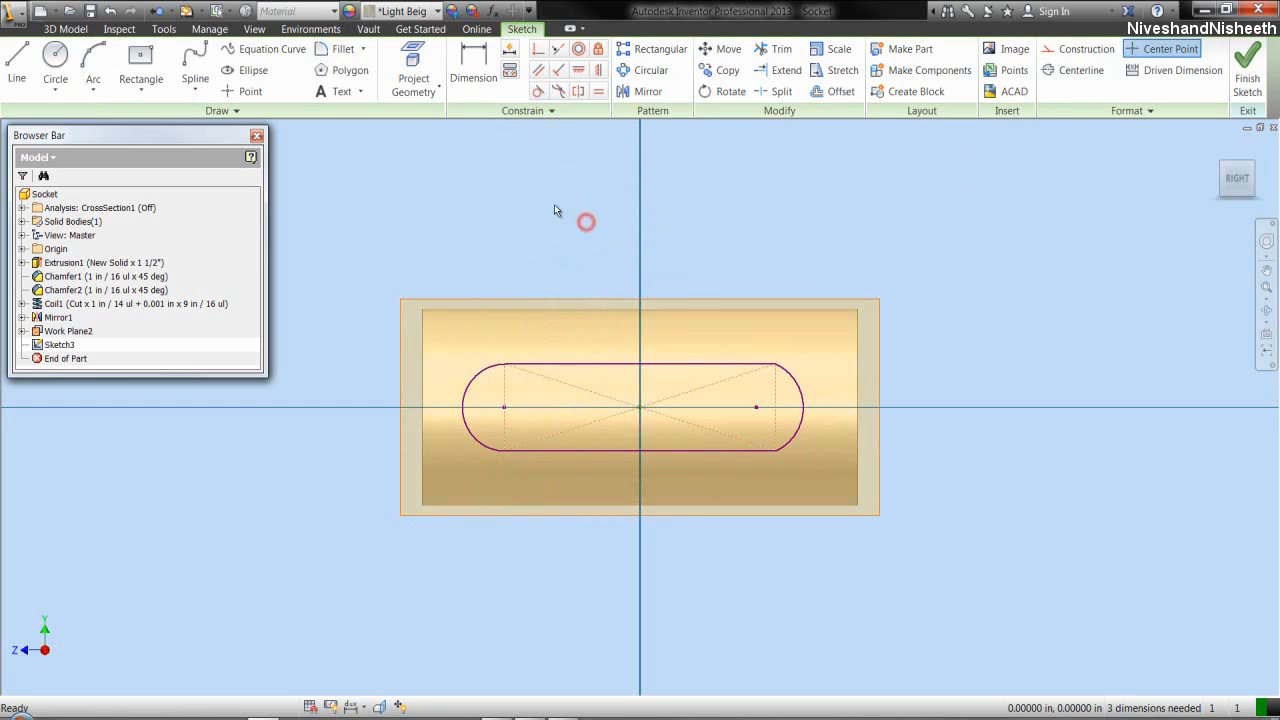
- Dimension the distance between the two end arcs' centre points and set it to 3/4 in
left_click(480, 80)
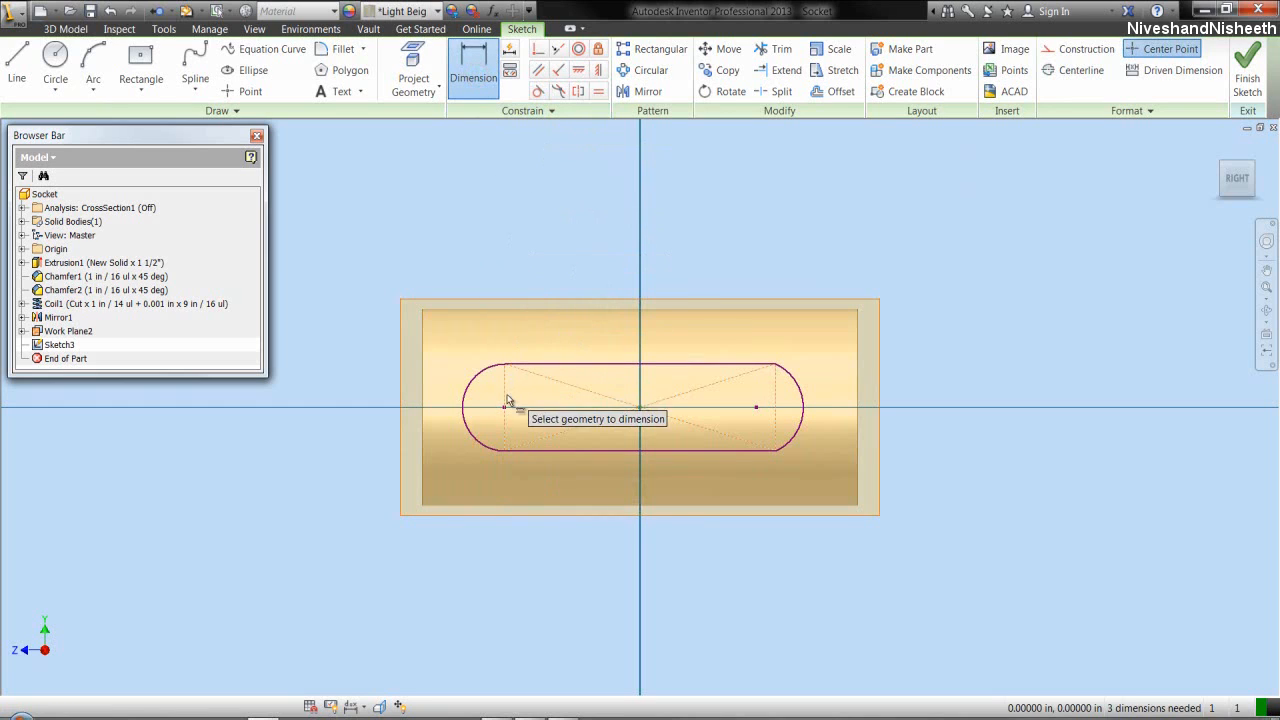
left_click(505, 408)
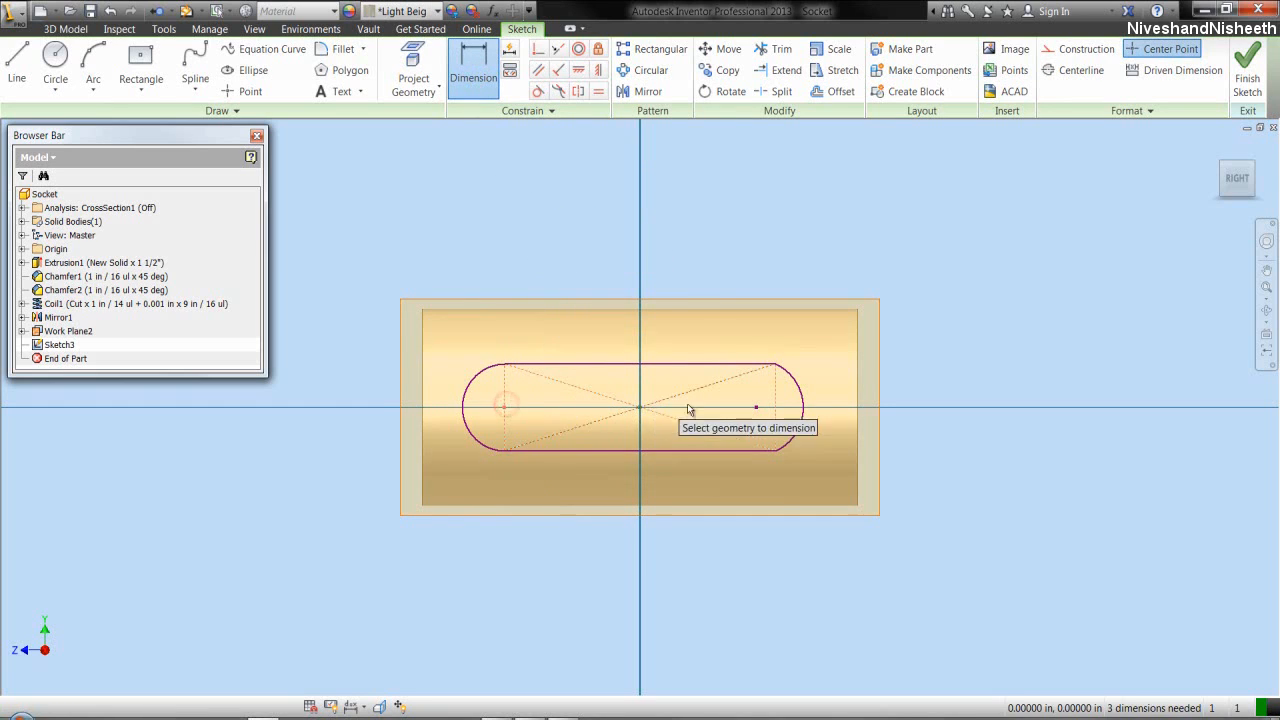
left_click(756, 408)
left_click(686, 341)
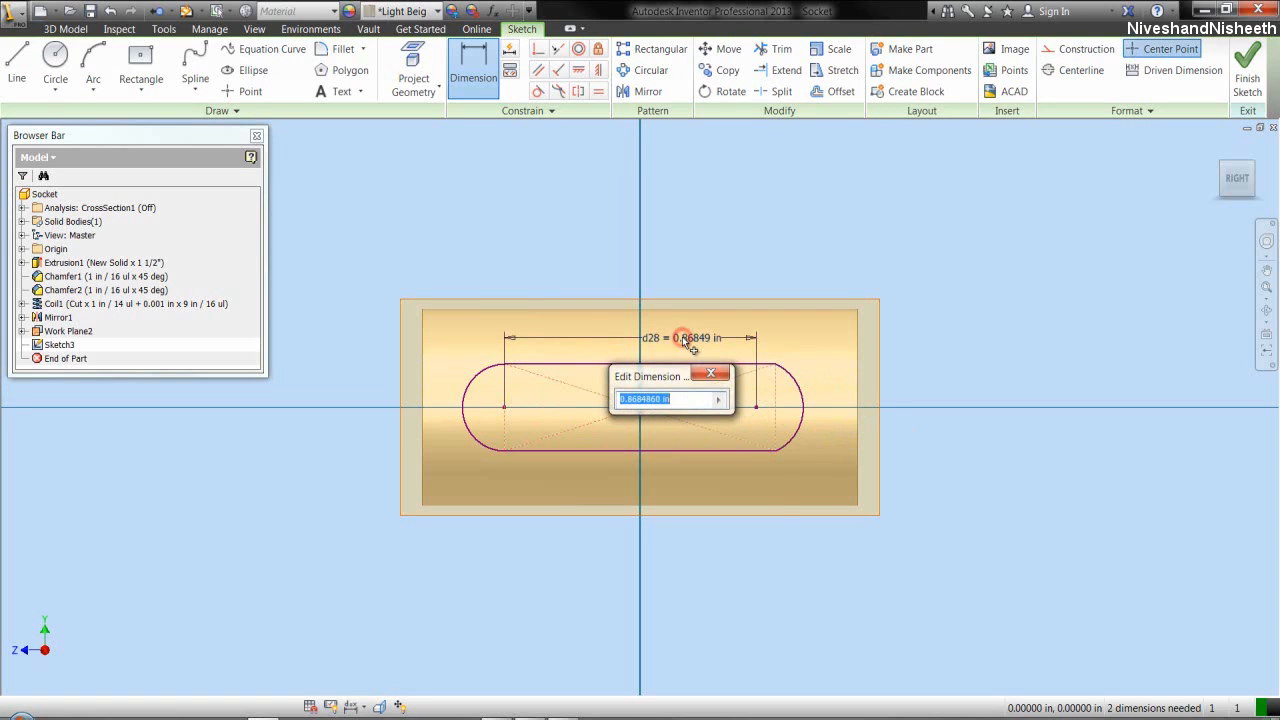
type("3/4")
key("Return")
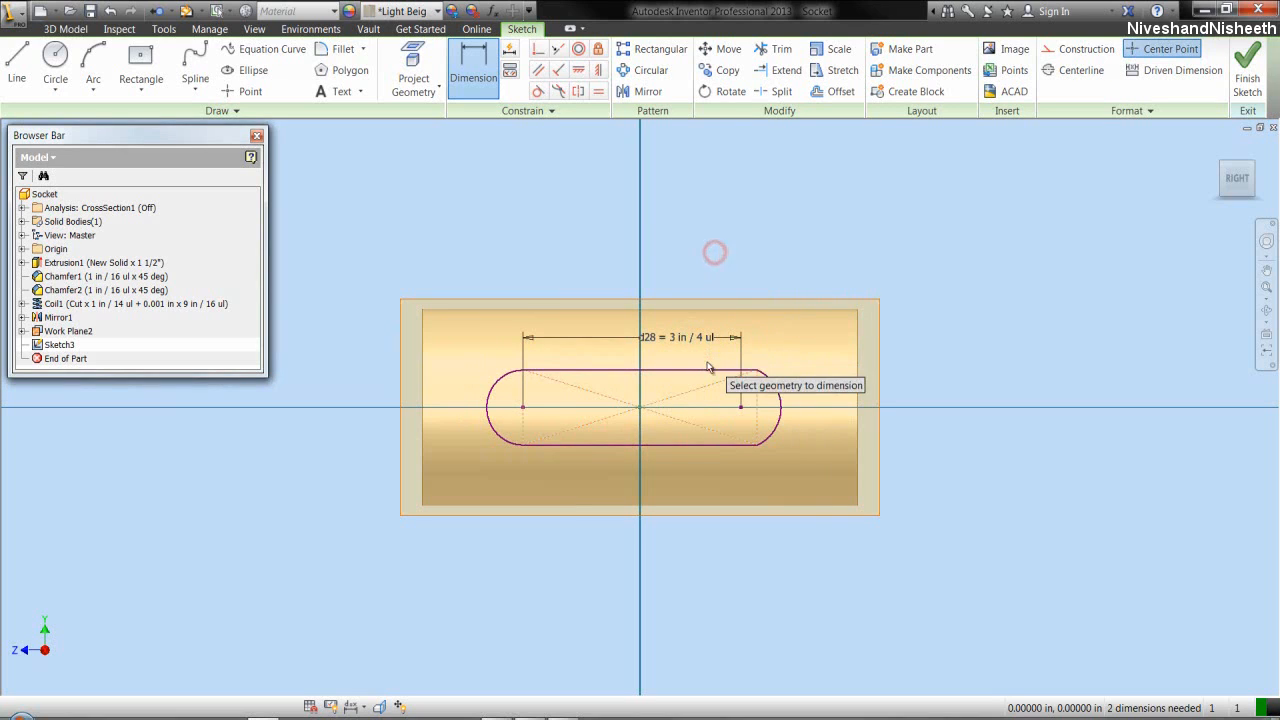
- Dimension the spacing between the slot's two long edges and set it to 1/4 in
left_click(709, 376)
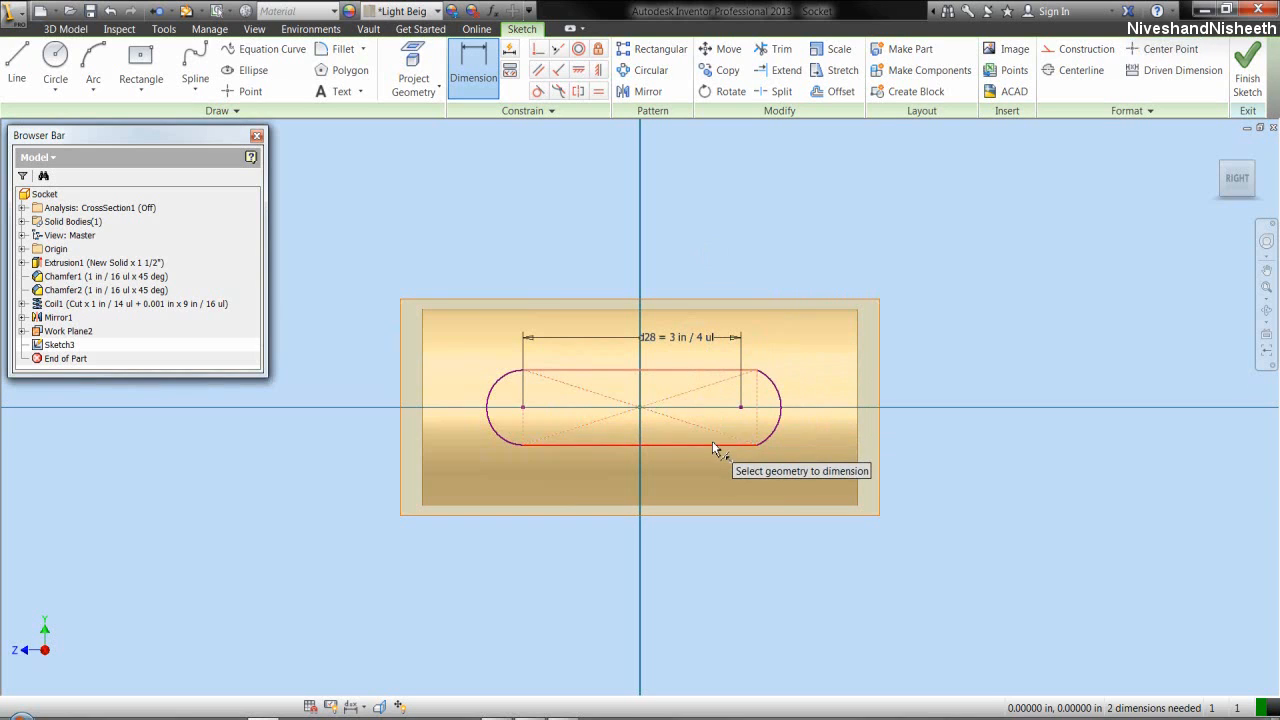
left_click(716, 445)
left_click(814, 423)
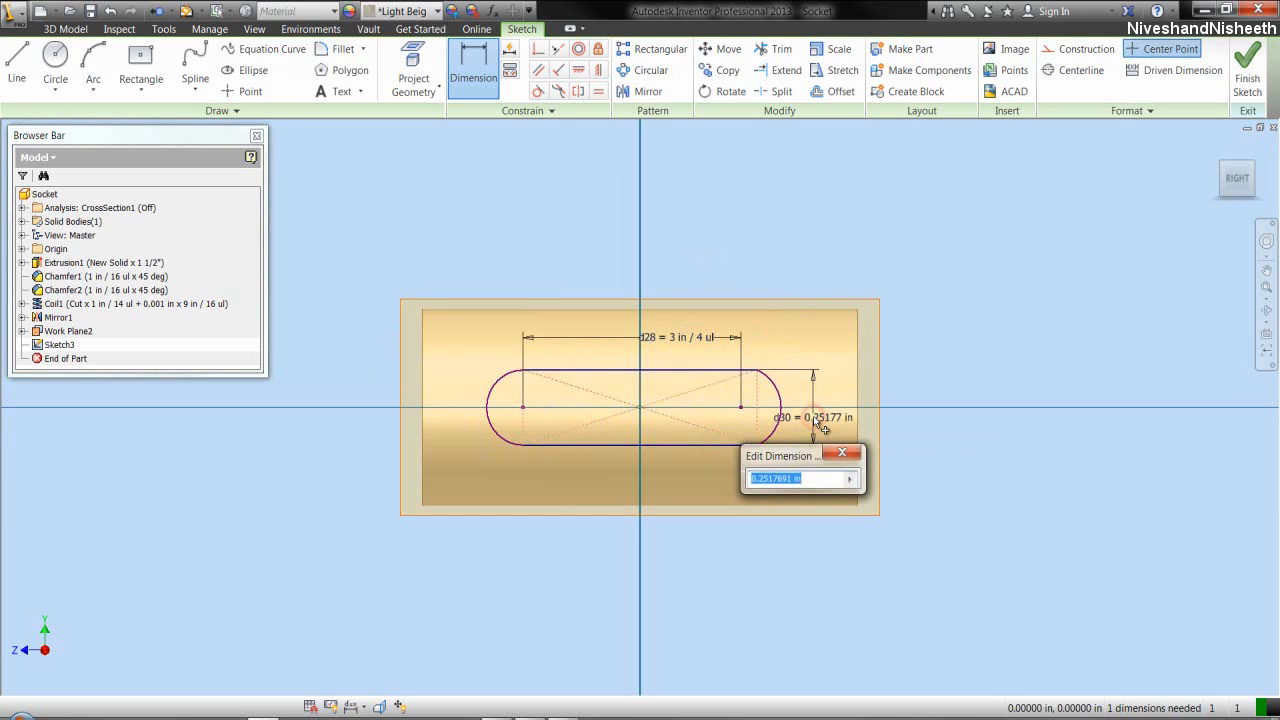
key("Return")
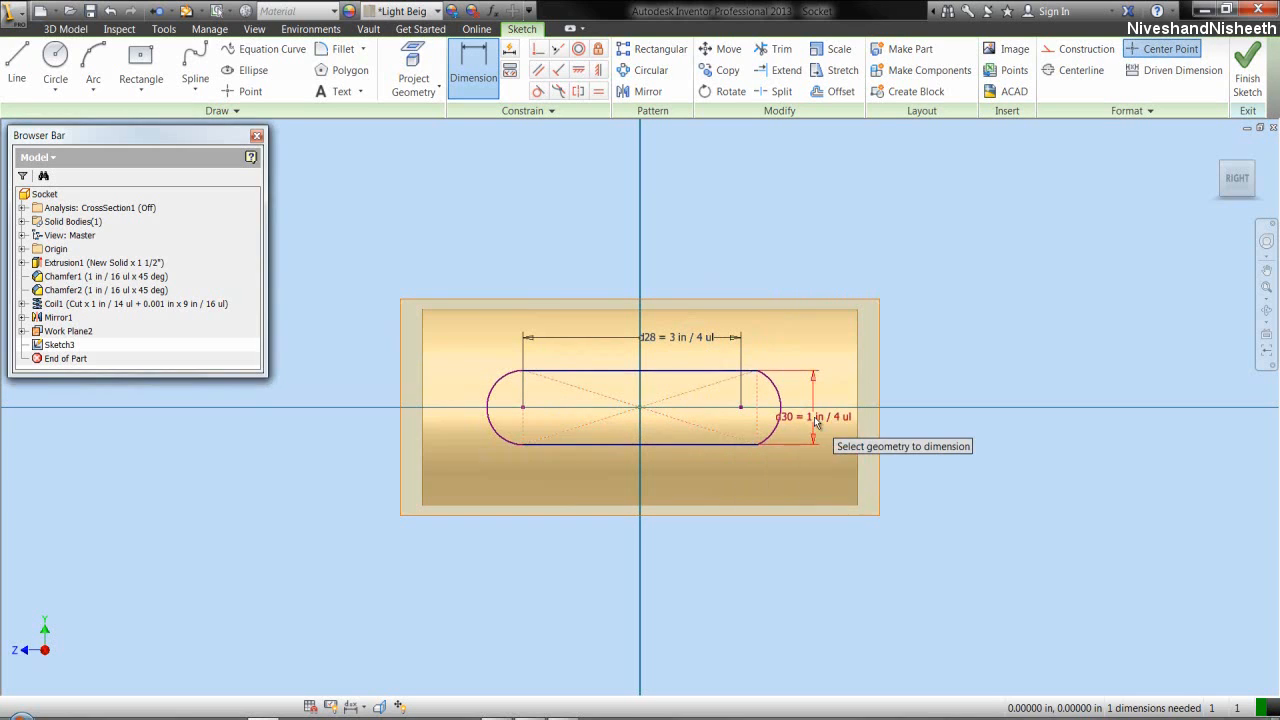
right_click(790, 246)
left_click(832, 246)
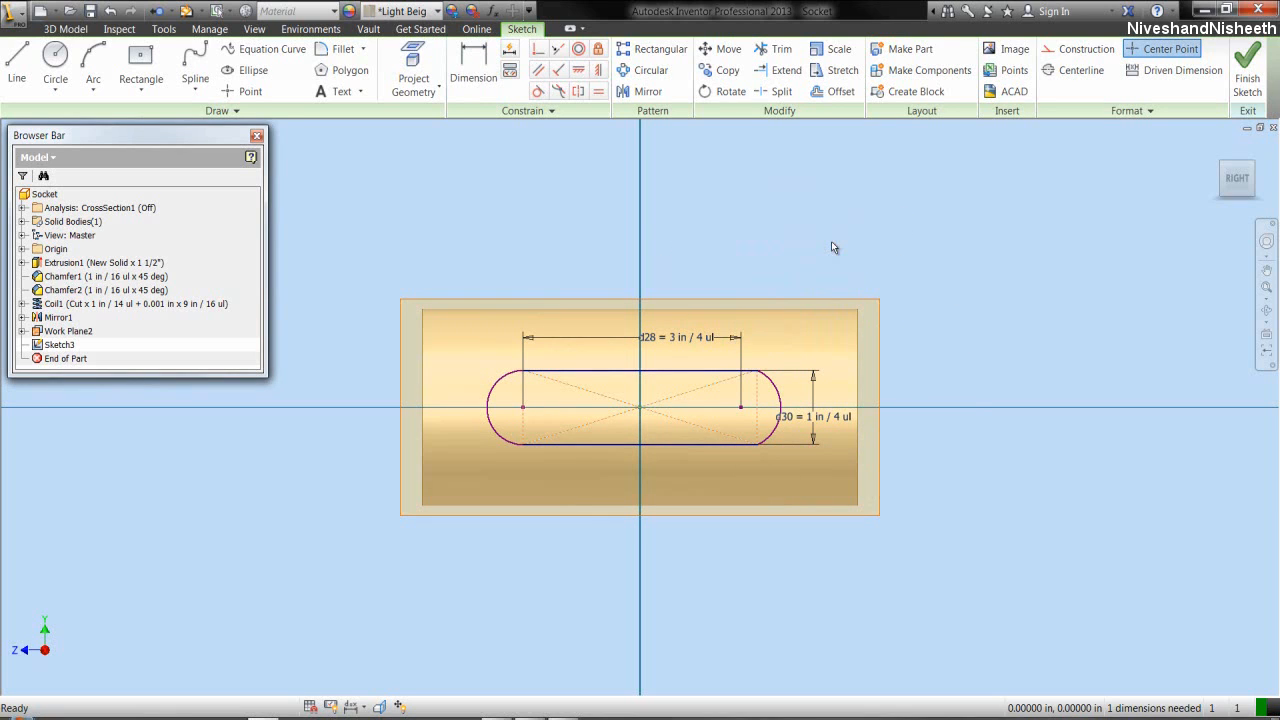
left_click(862, 279)
- Make the right end arc tangent to the slot's upper long edge and finish the sketch
left_click(541, 90)
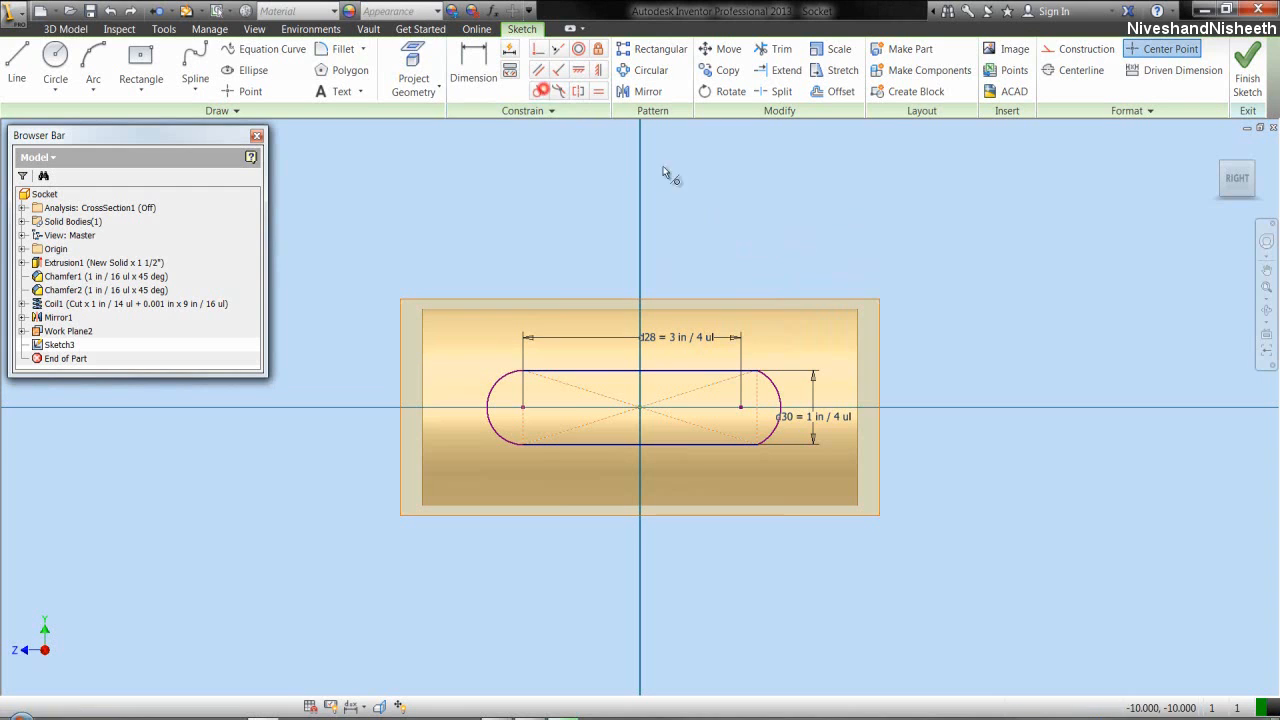
left_click(776, 394)
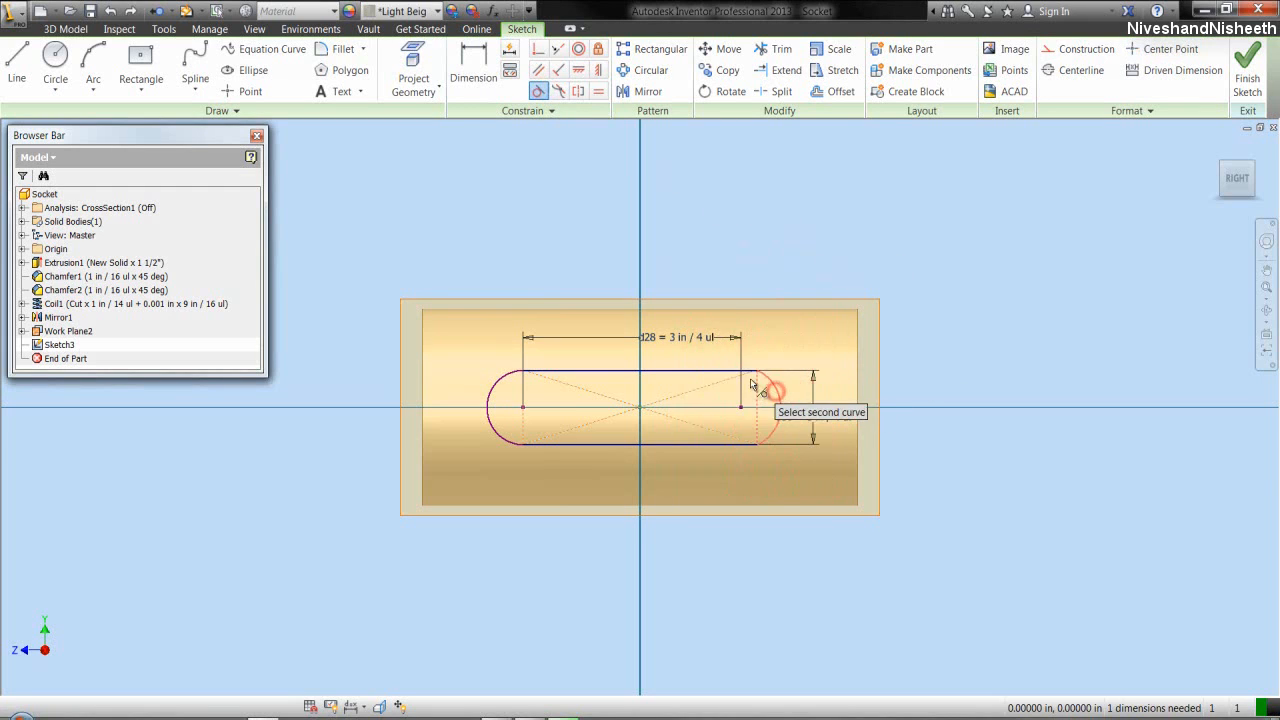
left_click(738, 375)
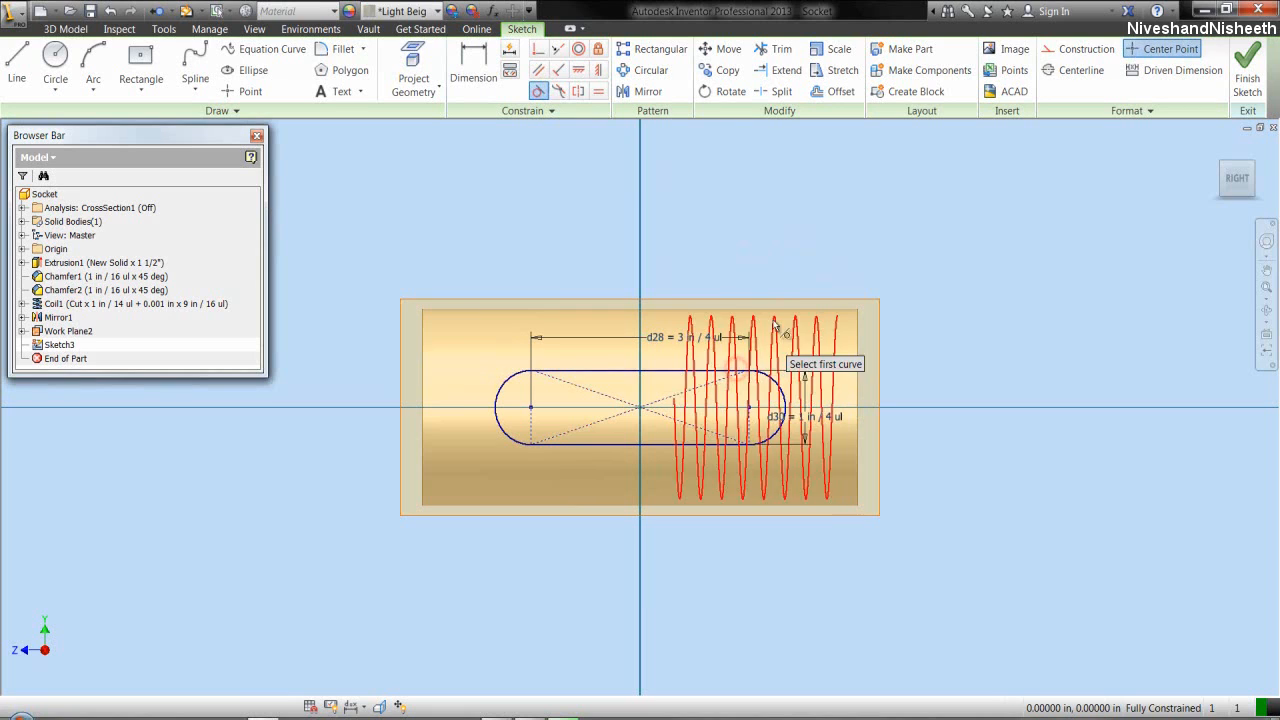
right_click(782, 252)
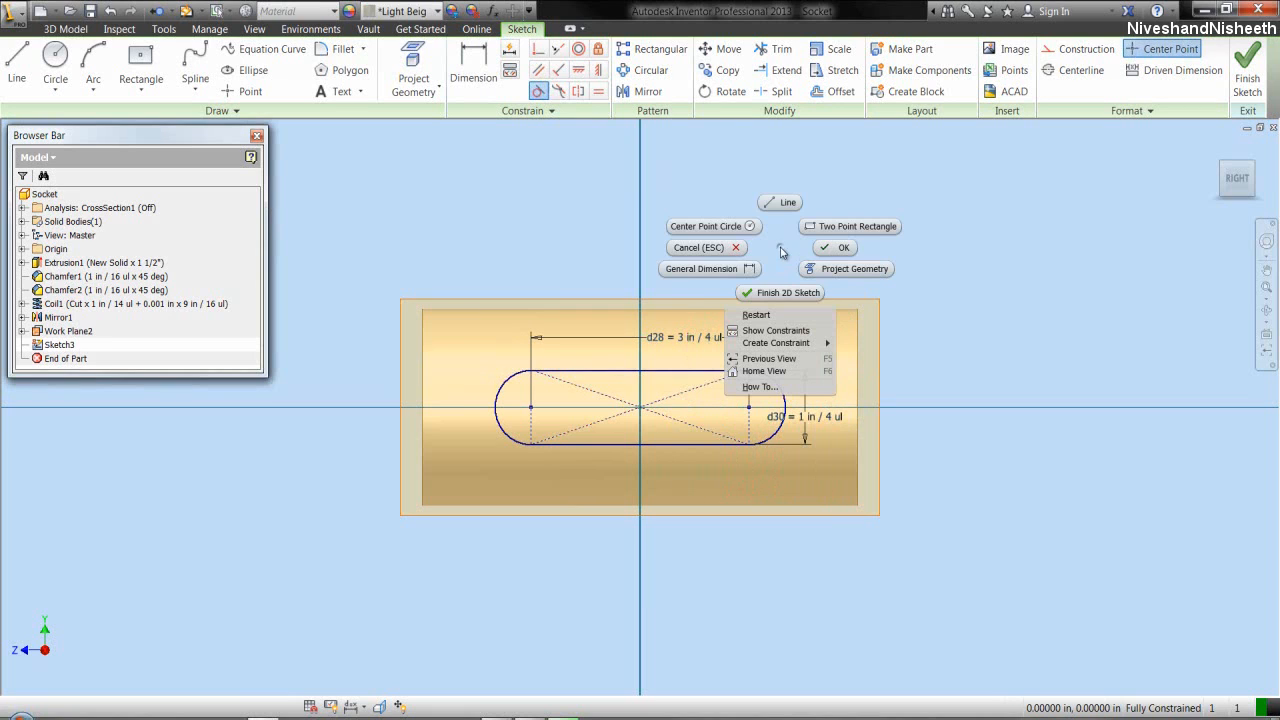
left_click(834, 247)
left_click(1245, 80)
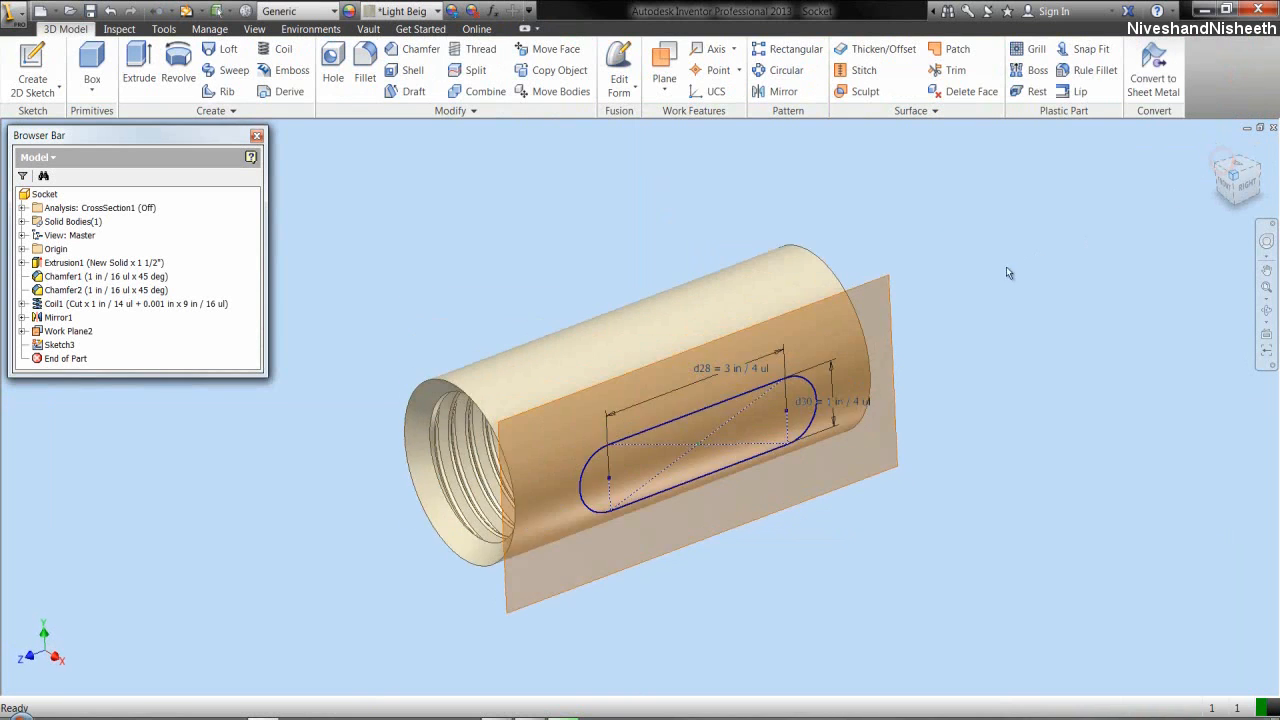
- Hide the offset work plane, Work Plane2
left_click(883, 312)
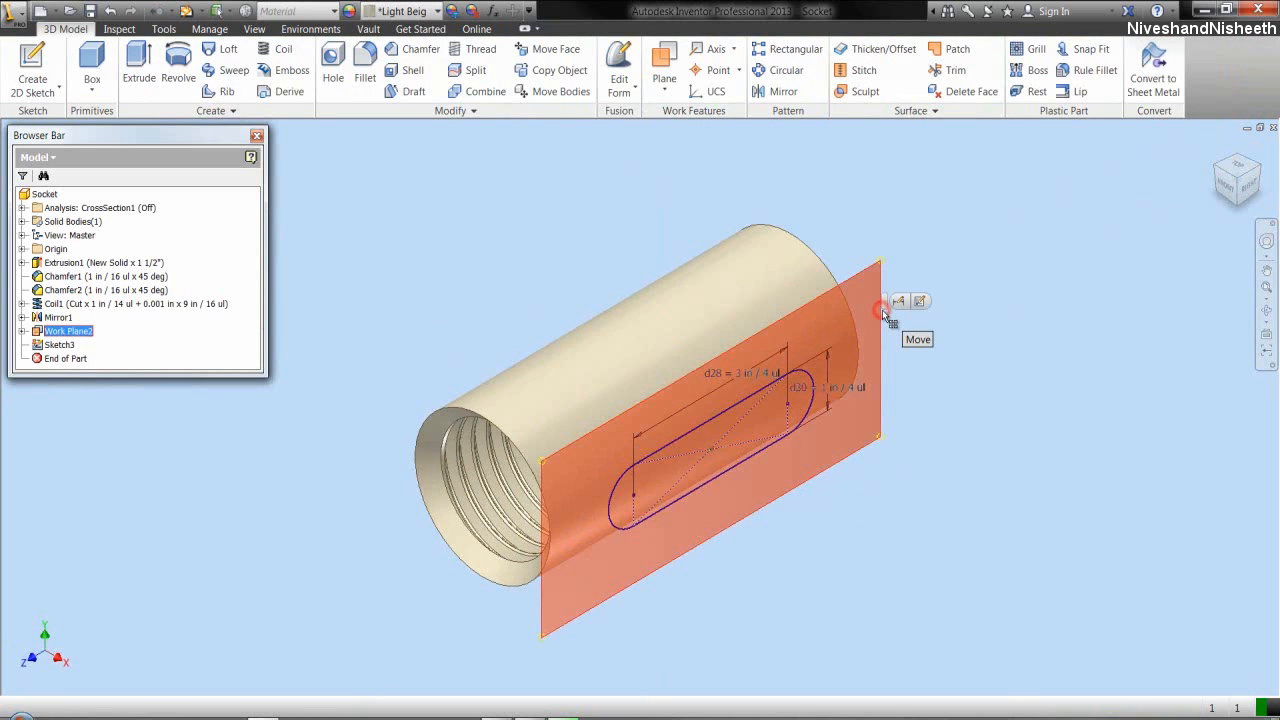
right_click(882, 309)
left_click(951, 338)
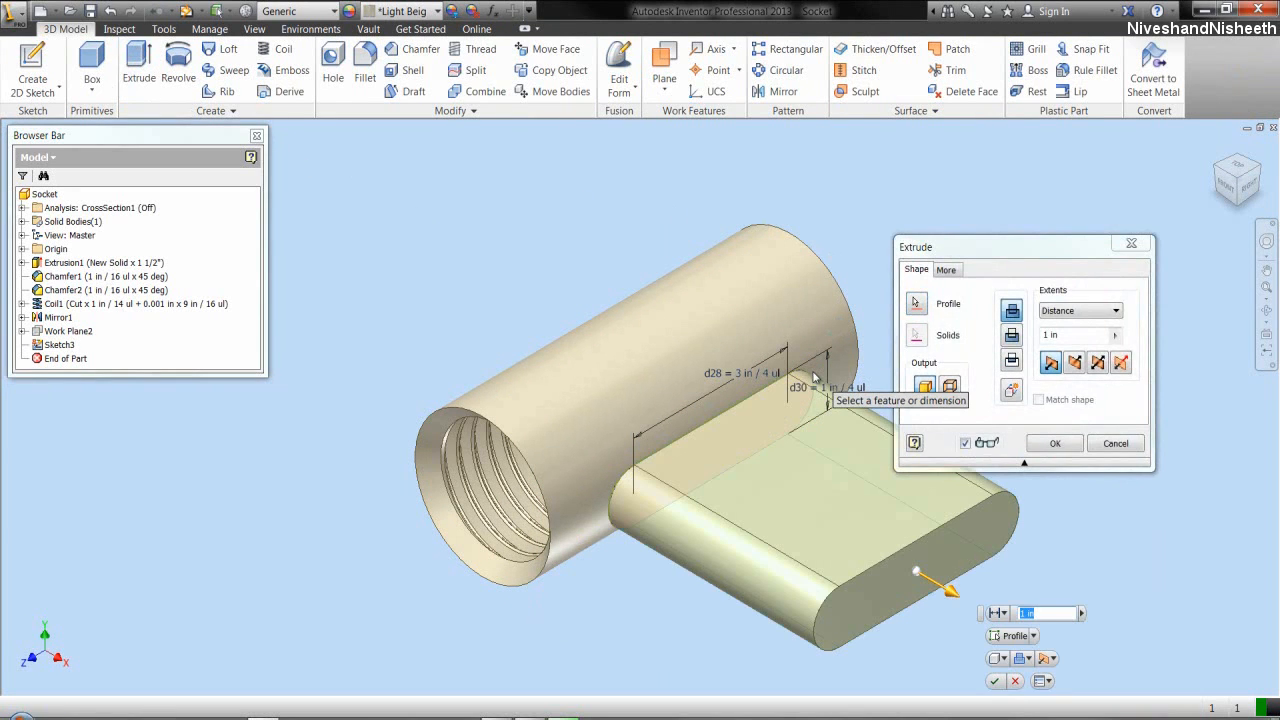
- Extrude the slot profile with the To Next extent, joining it to the socket's outer surface
left_click(1062, 312)
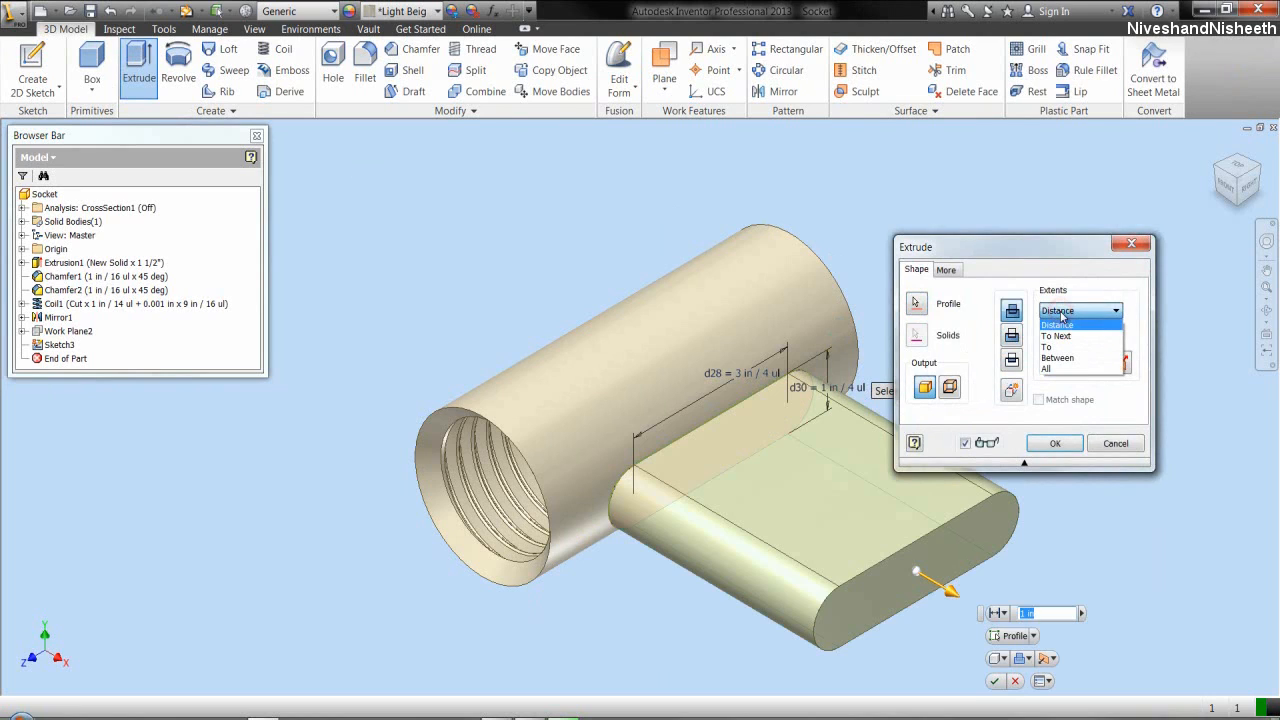
left_click(1062, 336)
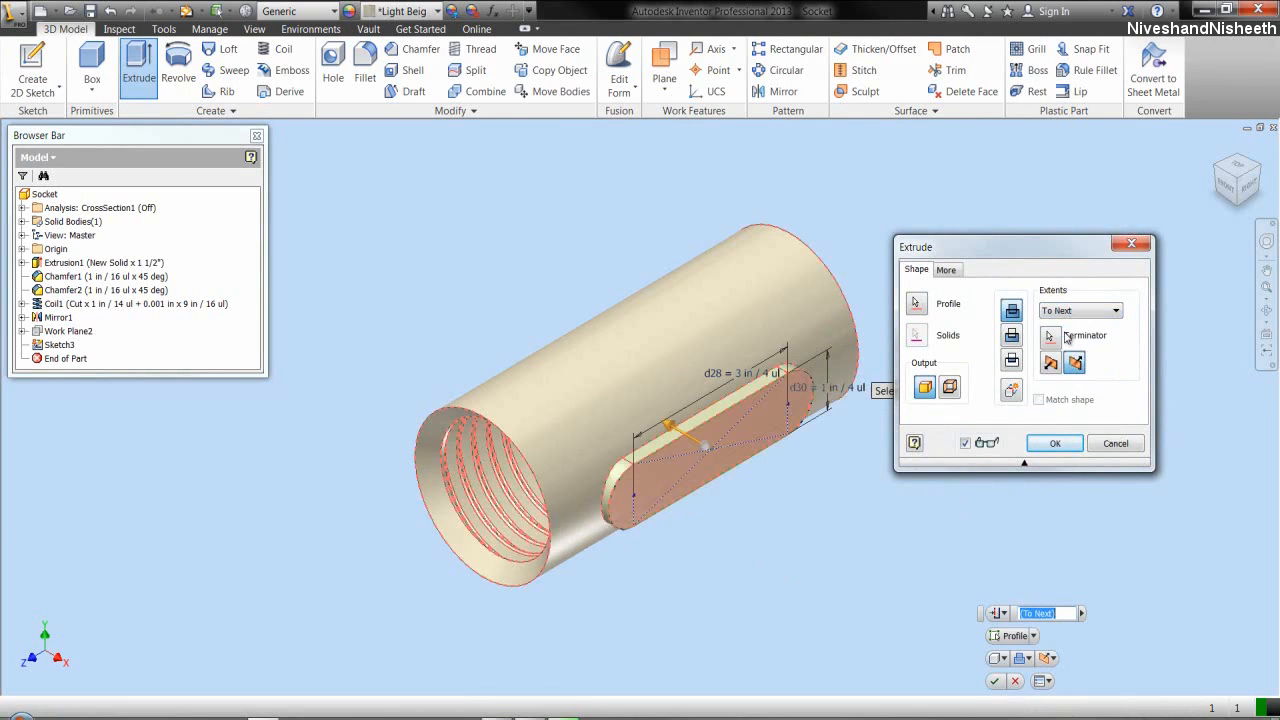
left_click(1055, 443)
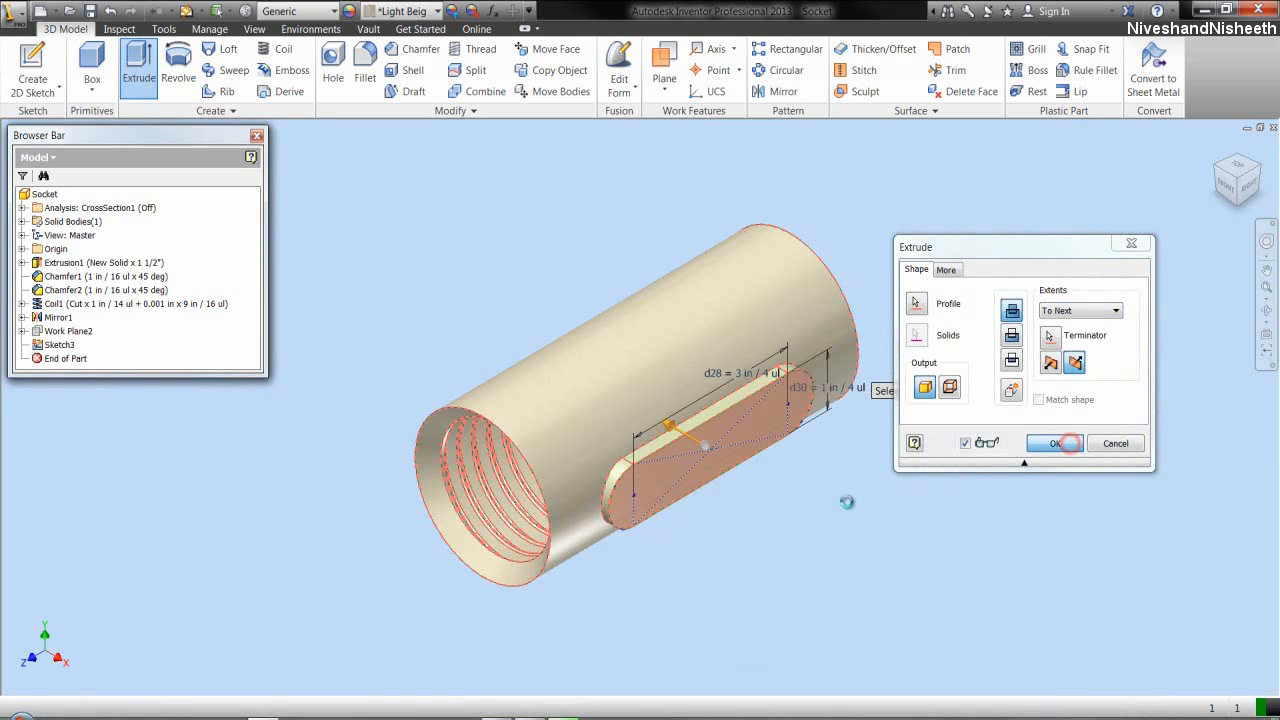
left_click(847, 501)
- Examine the socket's side opposite the raised slot-shaped pad, and return to the previous view
middle_click_drag(728, 515, 778, 508)
left_click(1264, 315)
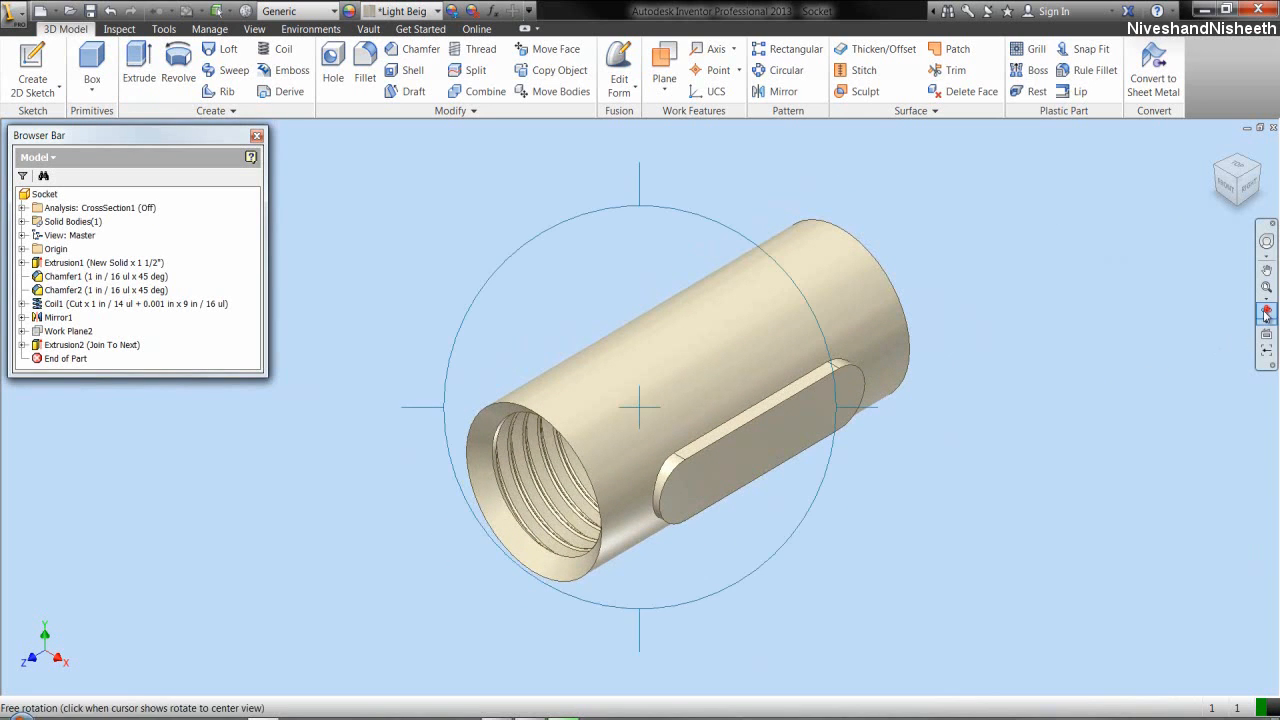
left_click_drag(634, 400, 724, 428)
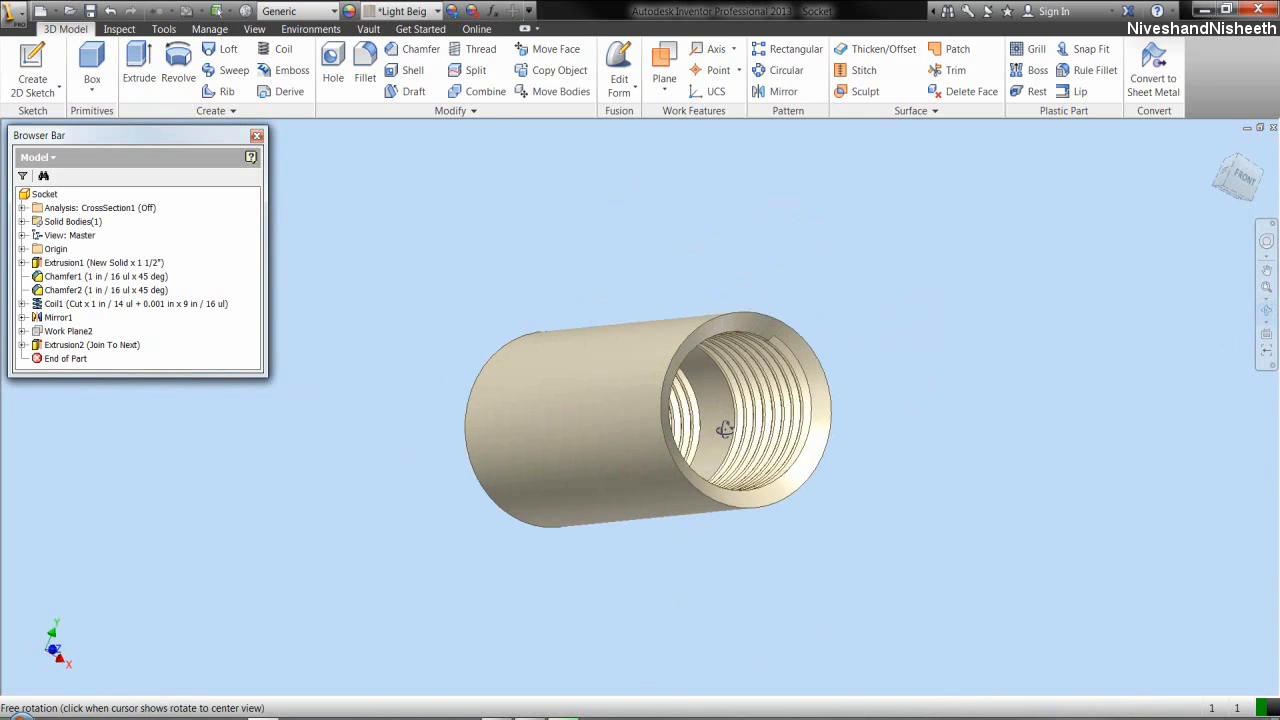
right_click(966, 235)
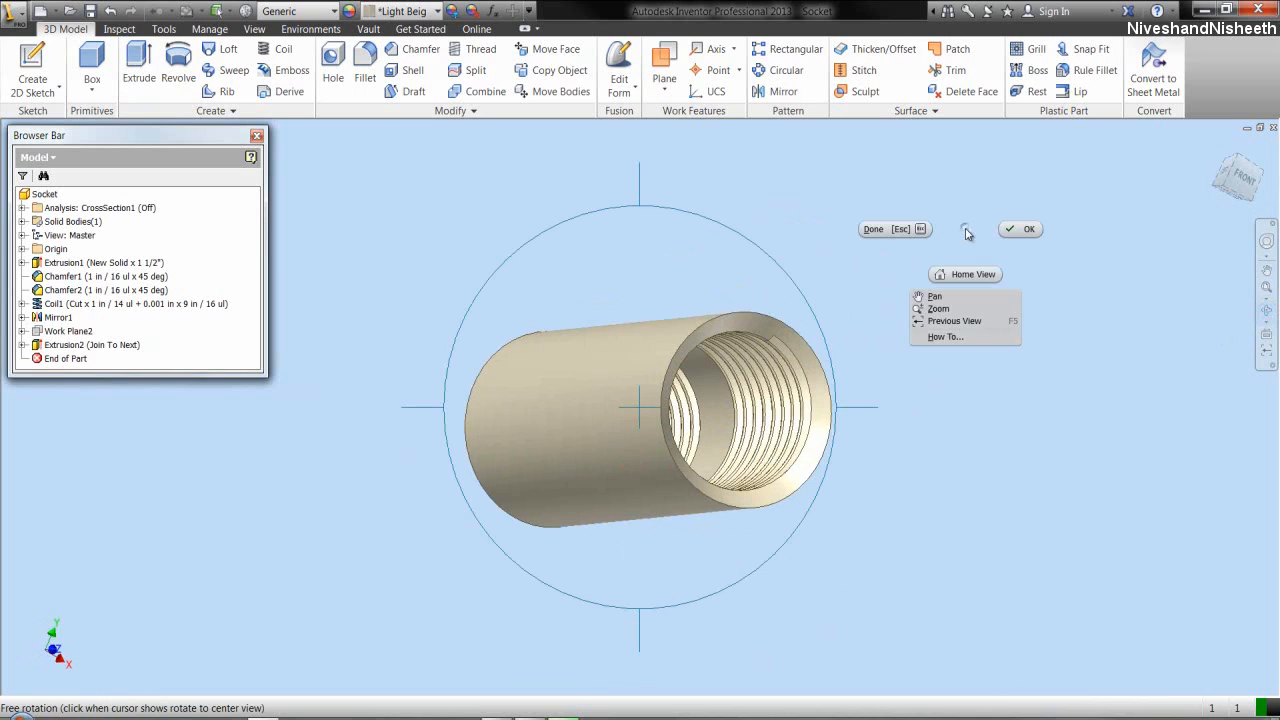
left_click(950, 322)
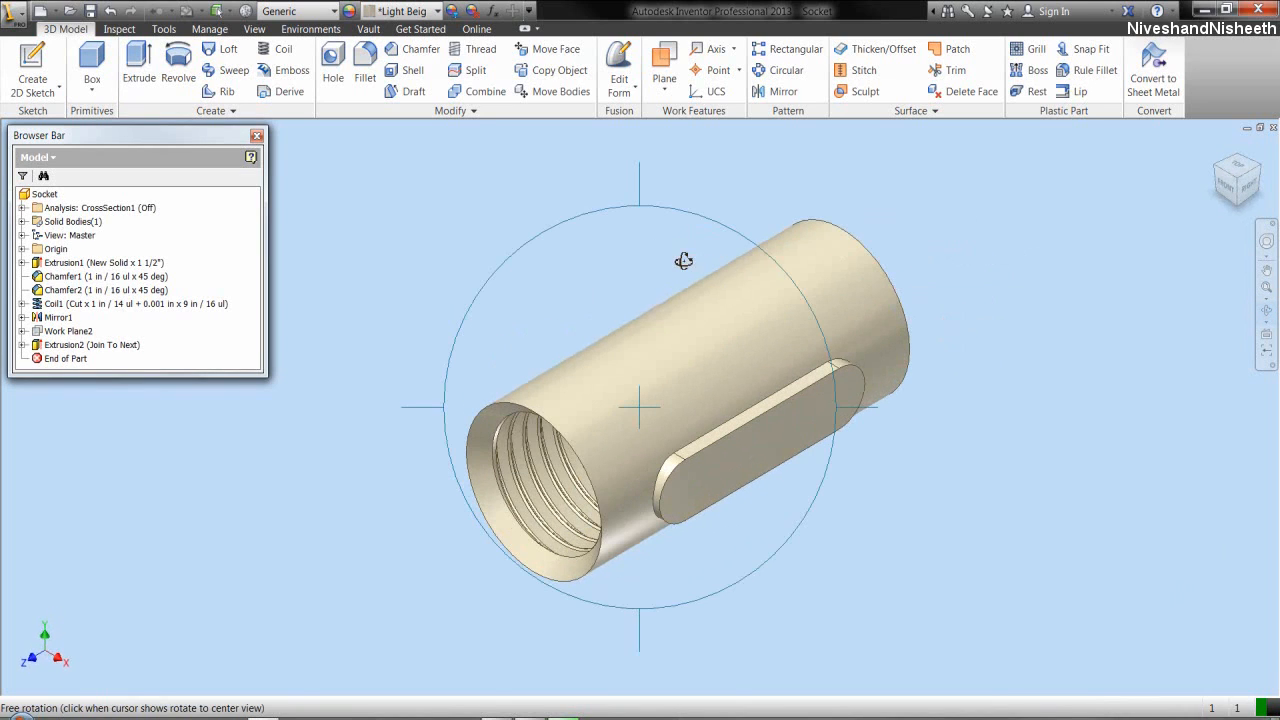
right_click(683, 260)
left_click(723, 262)
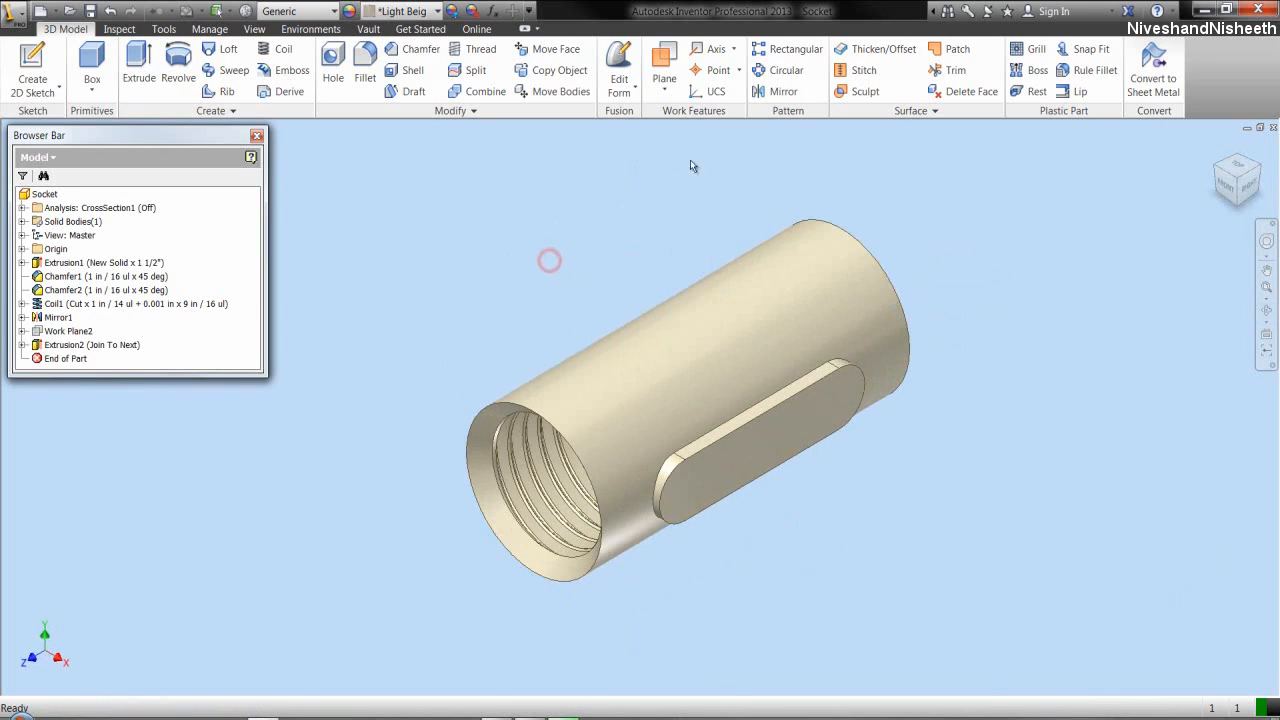
- Mirror the slot-shaped extrusion across the origin YZ Plane to the socket's opposite side, and collapse the model tree
left_click(783, 91)
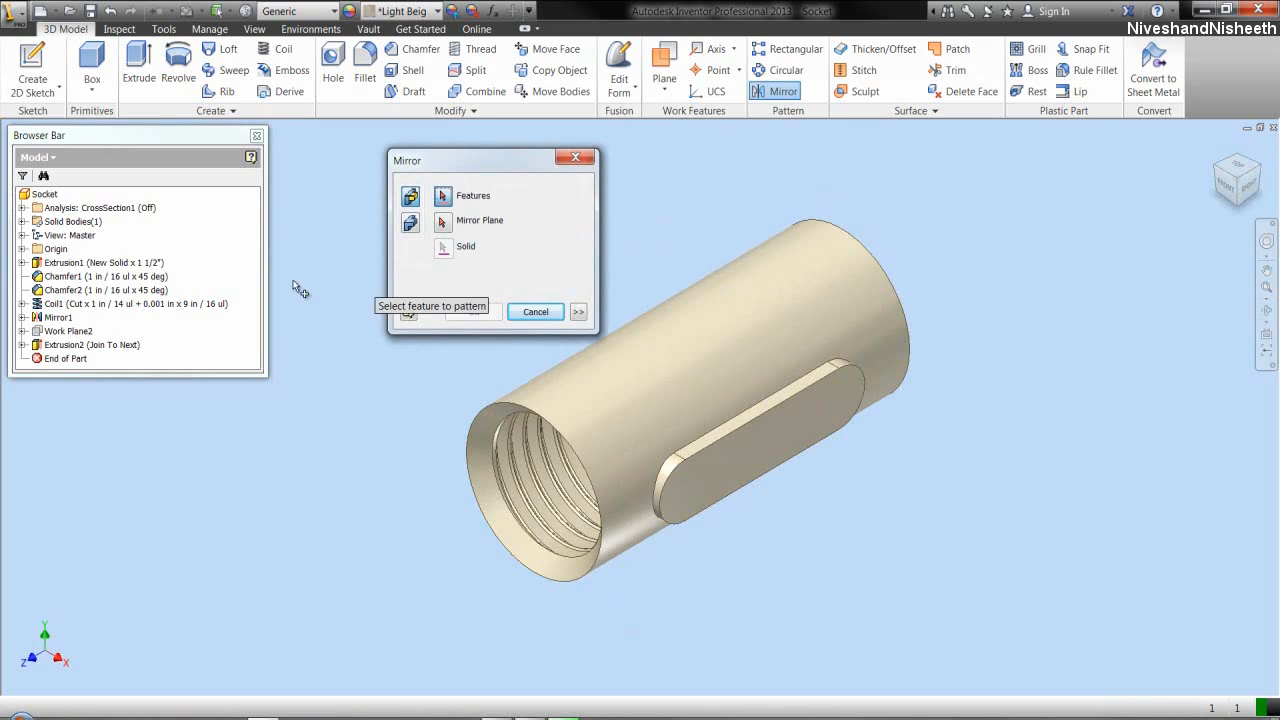
left_click(52, 345)
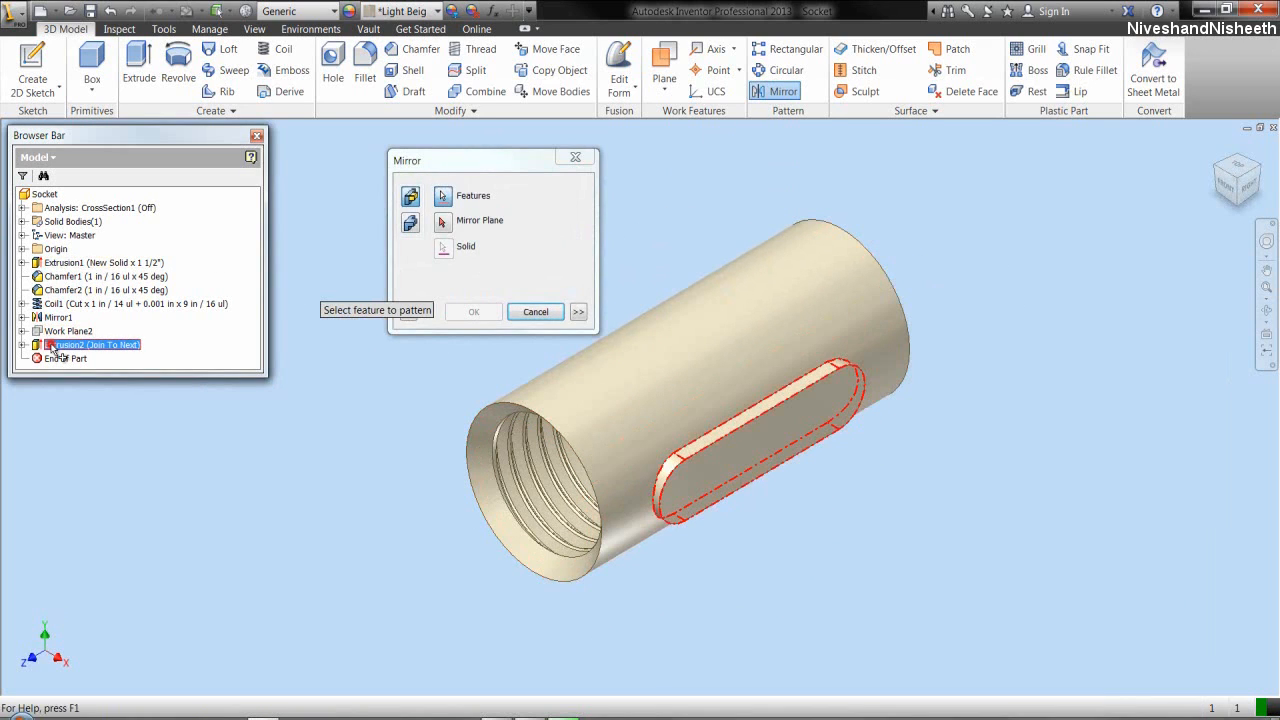
left_click(486, 226)
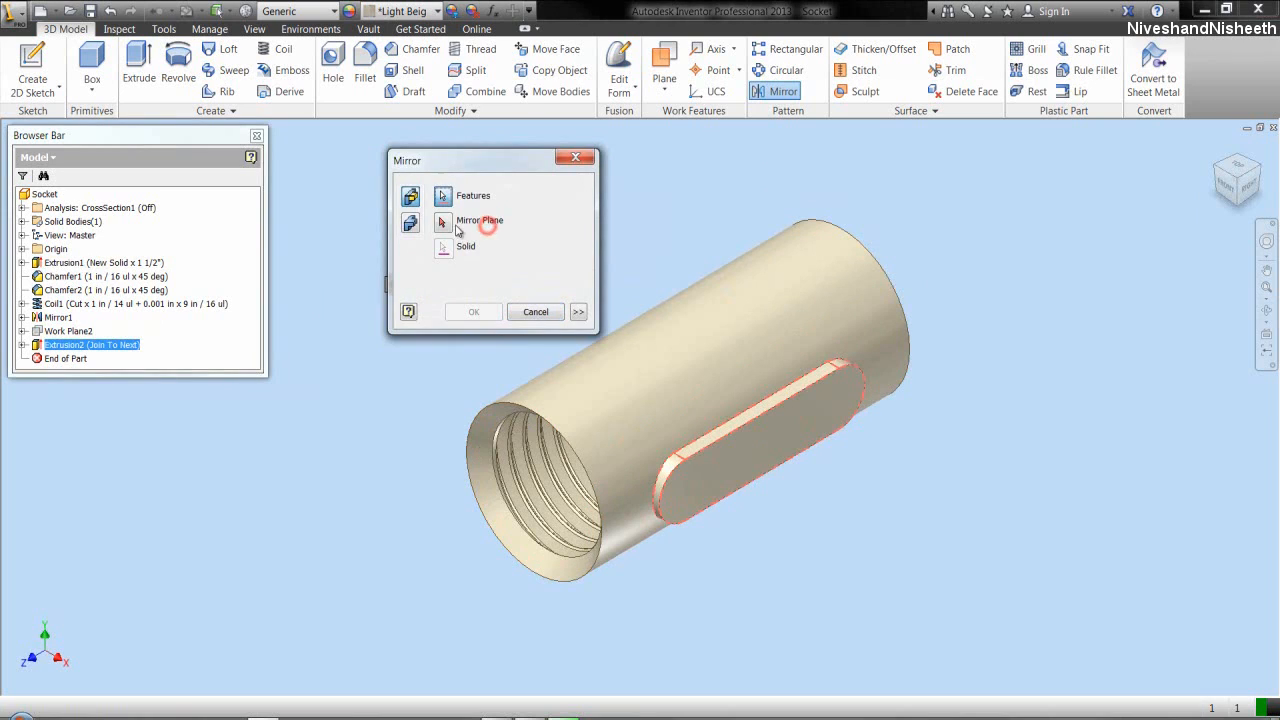
left_click(23, 249)
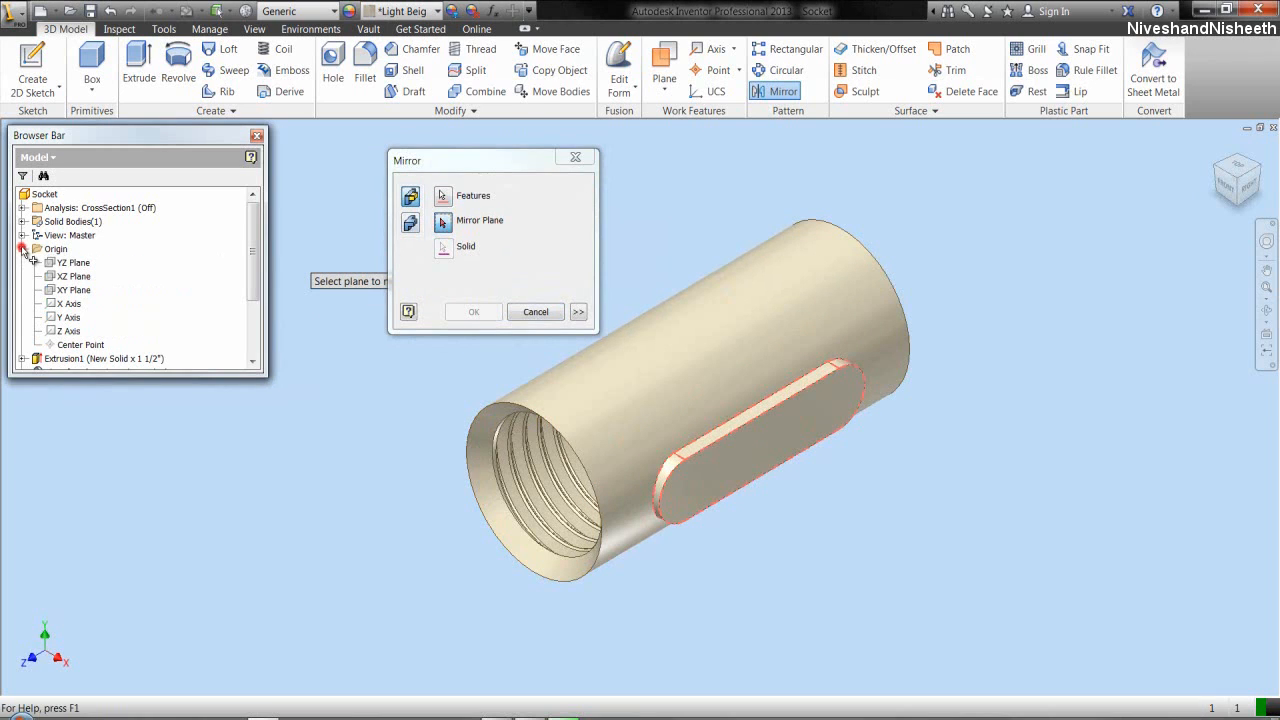
left_click(65, 263)
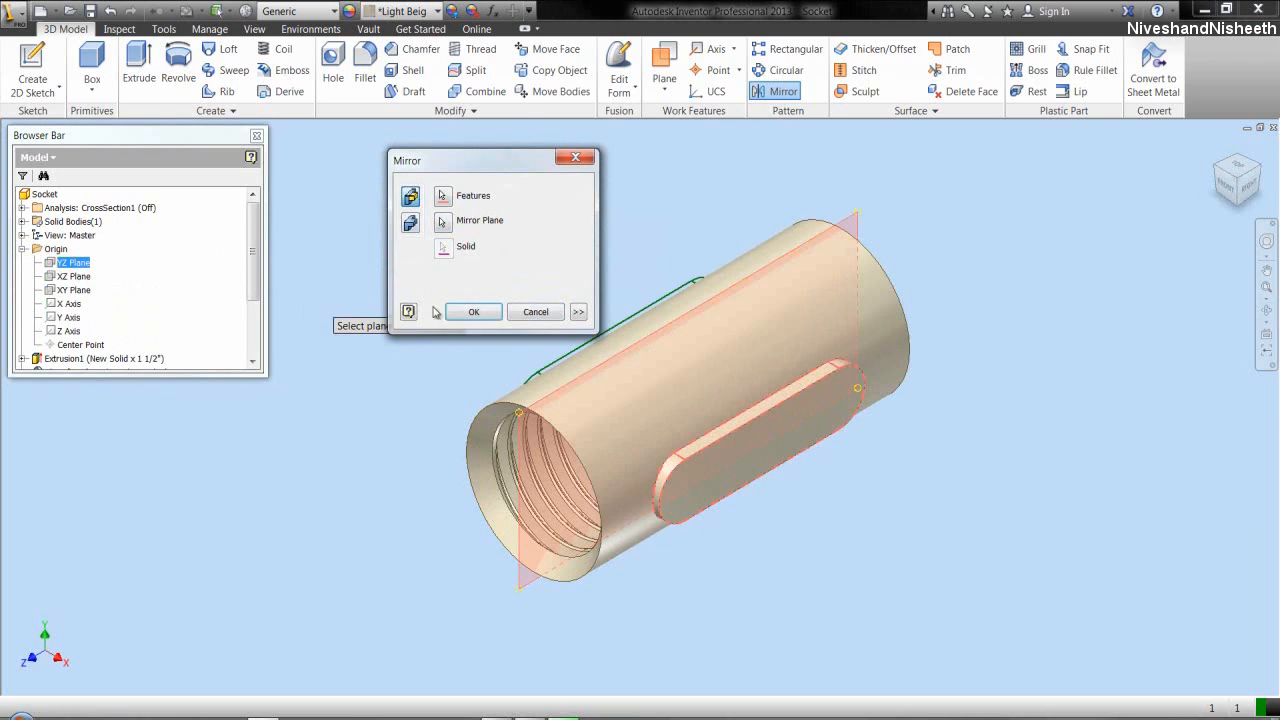
left_click(474, 312)
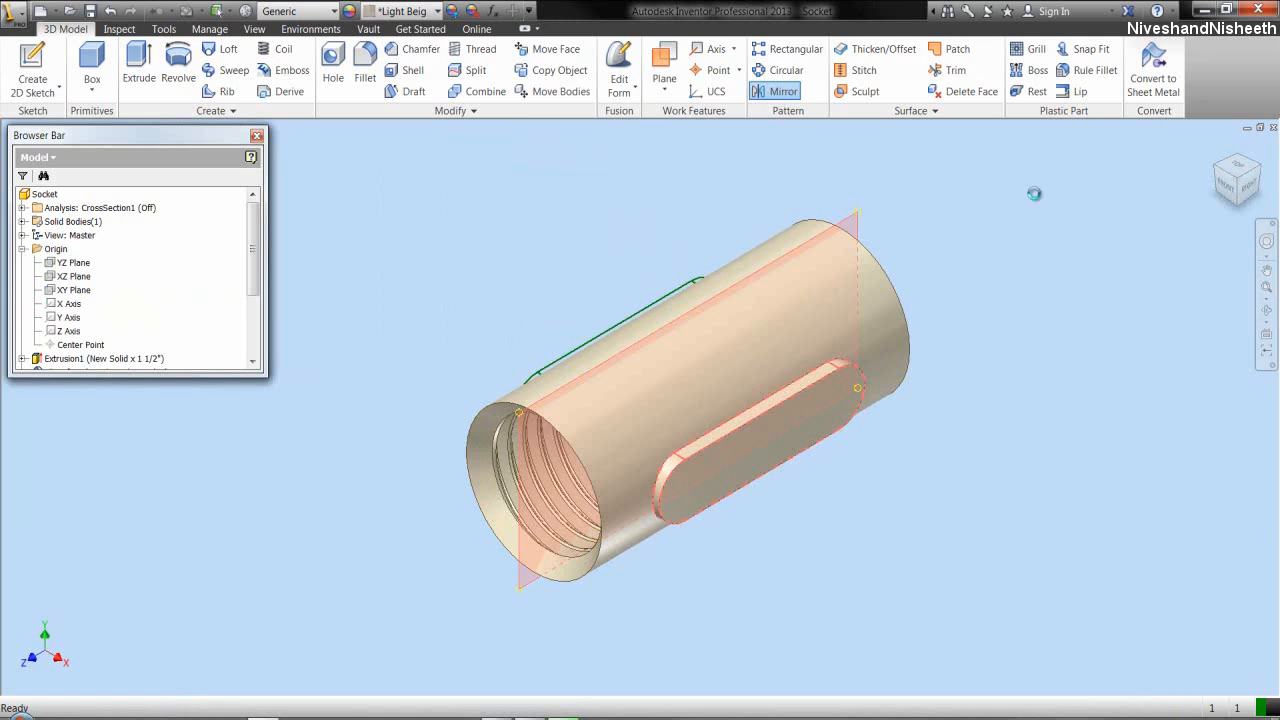
left_click(1217, 171)
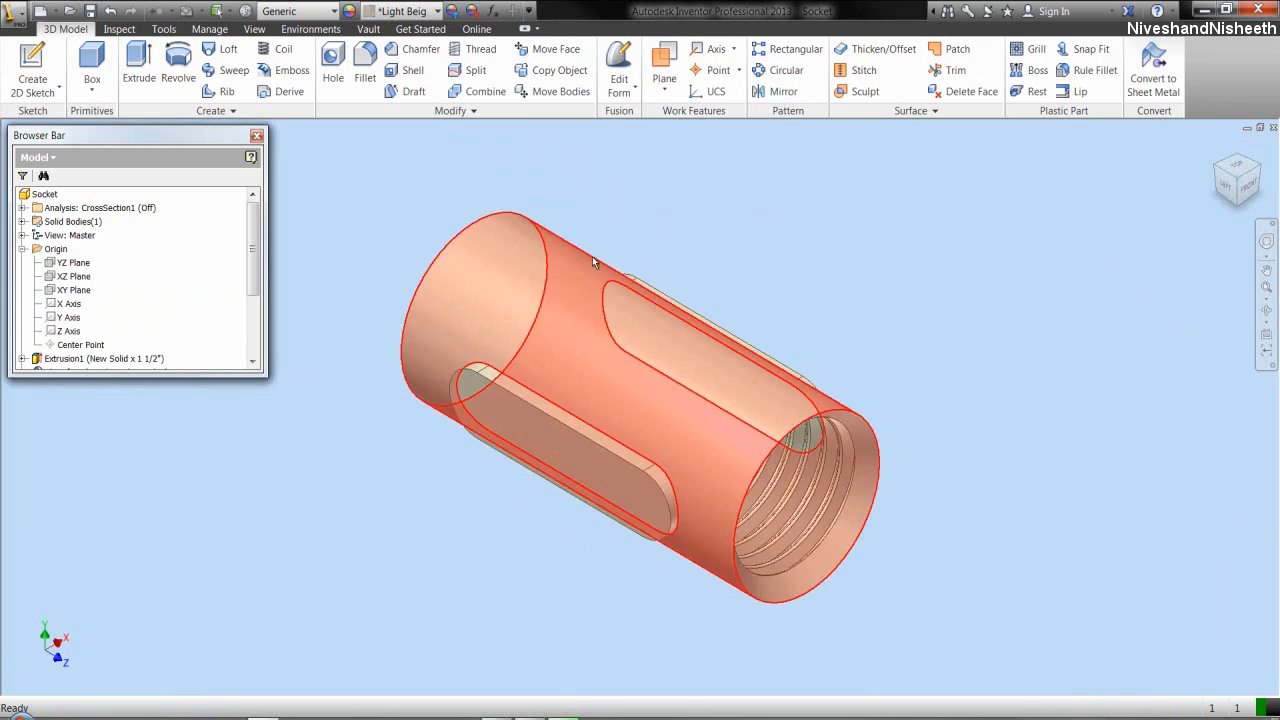
right_click(800, 288)
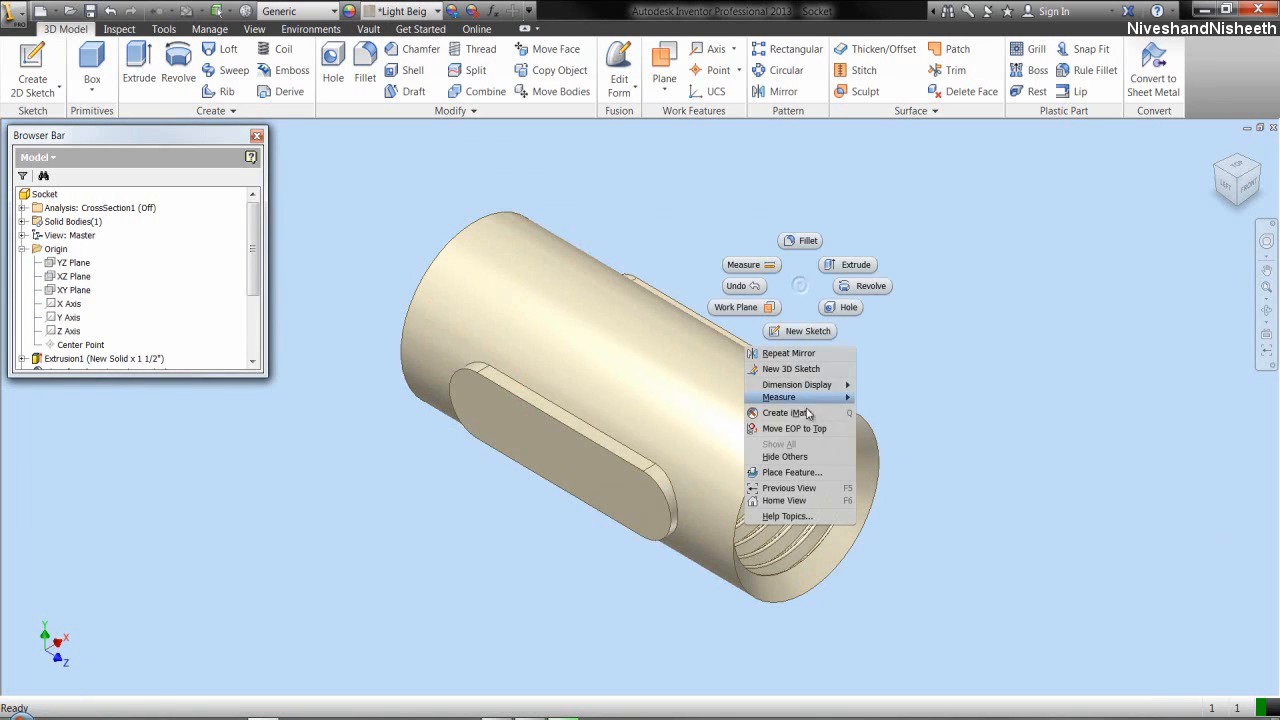
left_click(790, 489)
right_click(181, 264)
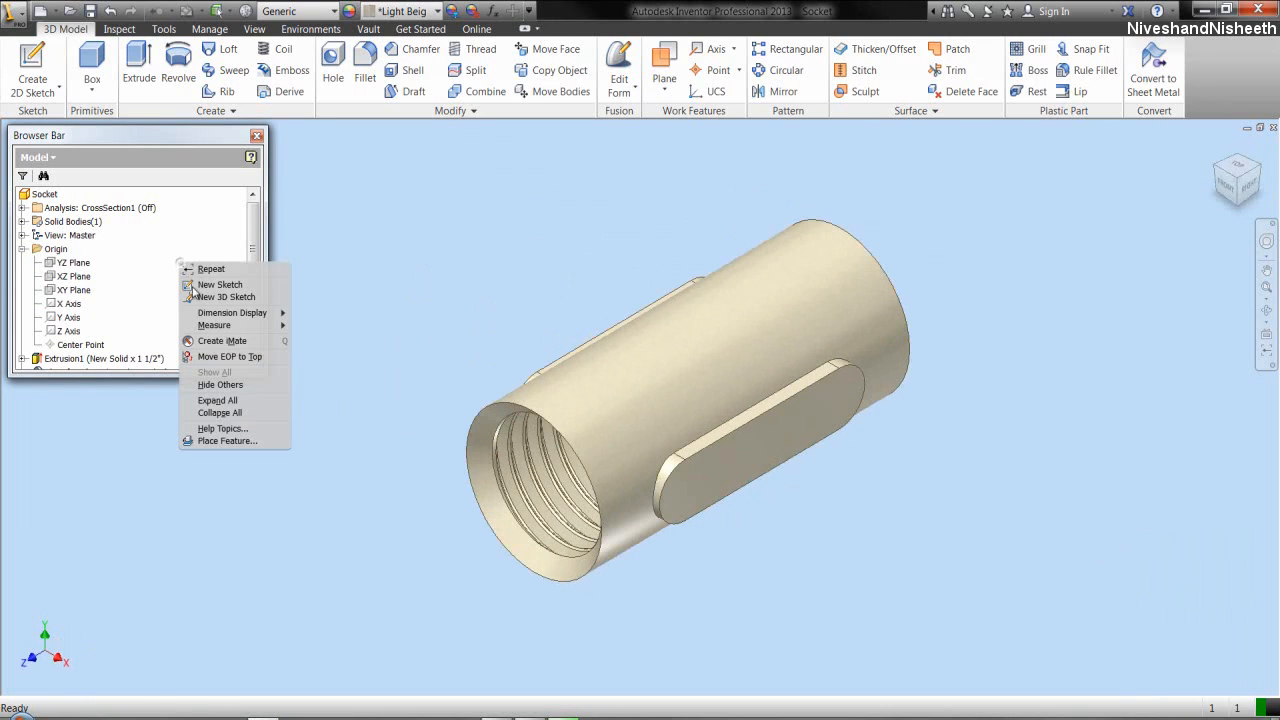
left_click(245, 413)
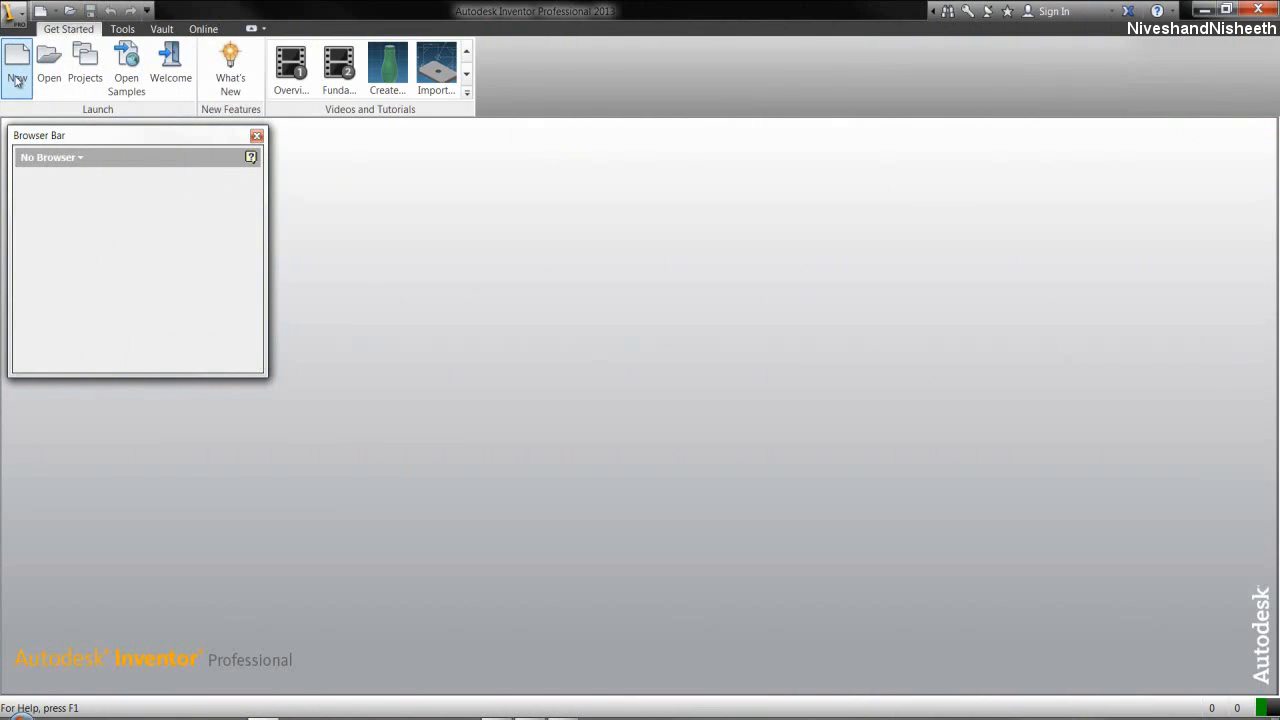
- Create a new part file from the English Standard (in).ipt template
left_click(18, 82)
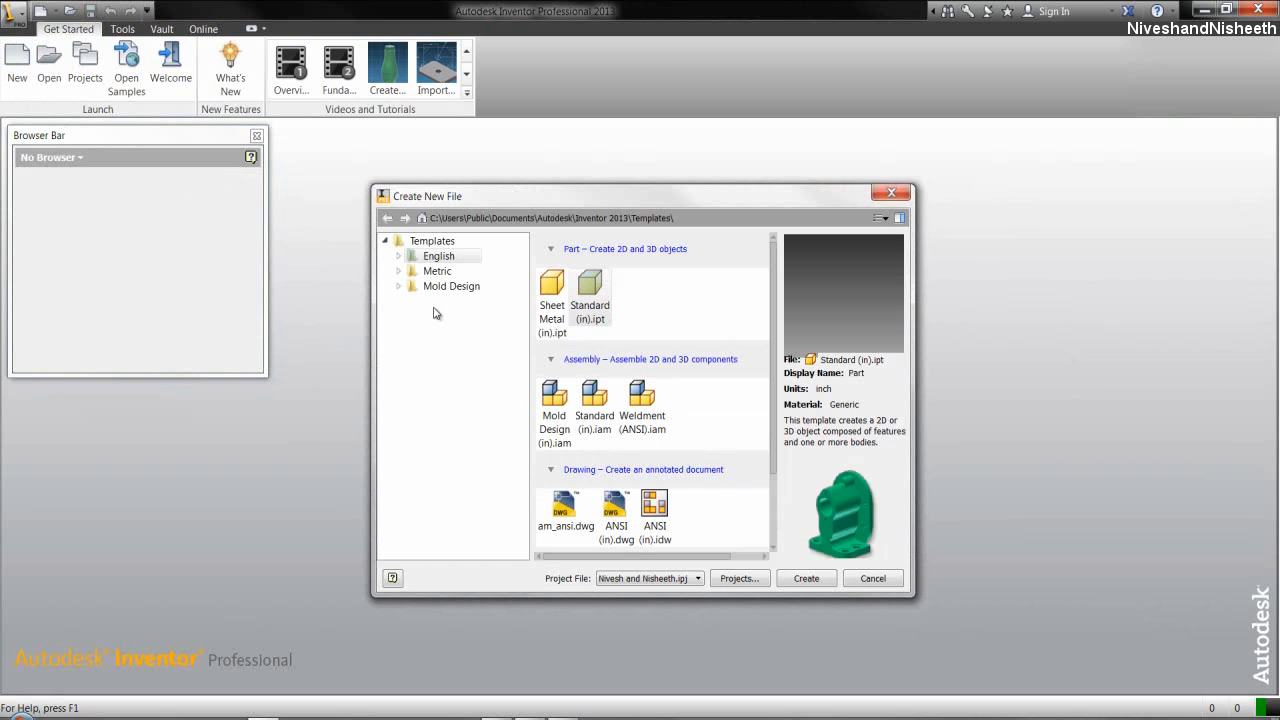
double_click(598, 290)
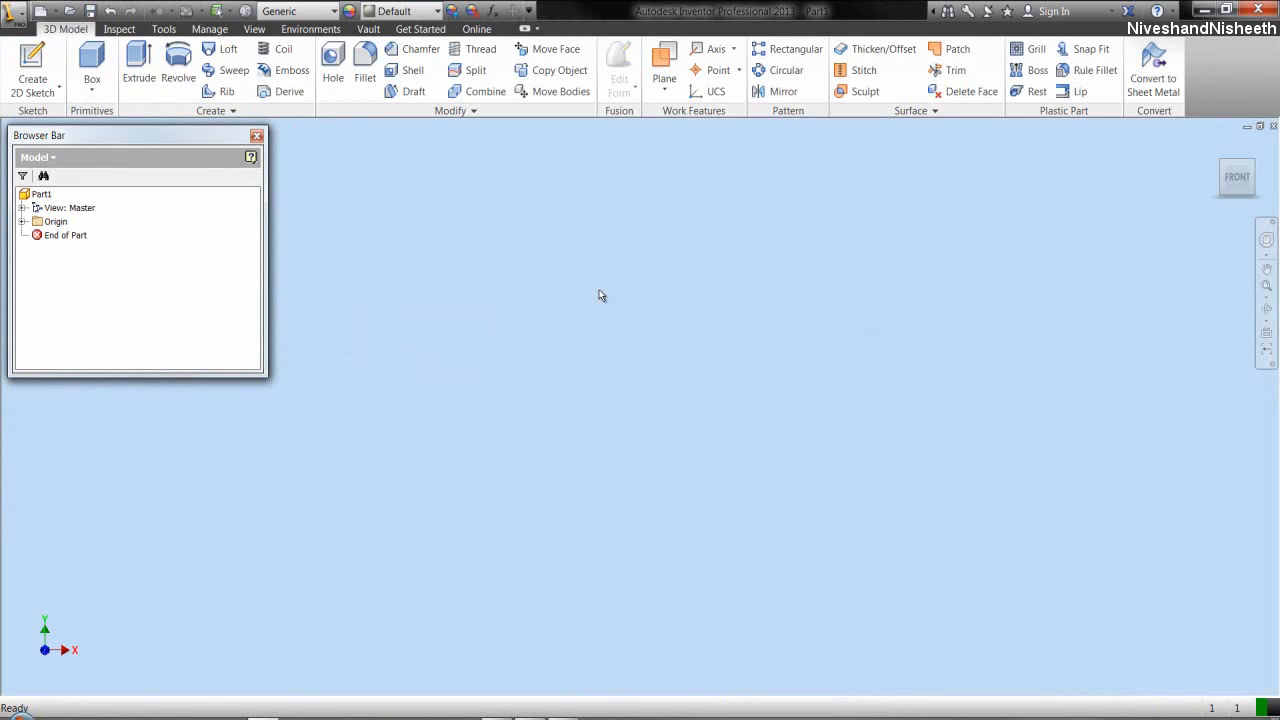
- Start a new sketch on the origin XZ Plane and view it face-on
left_click(1253, 163)
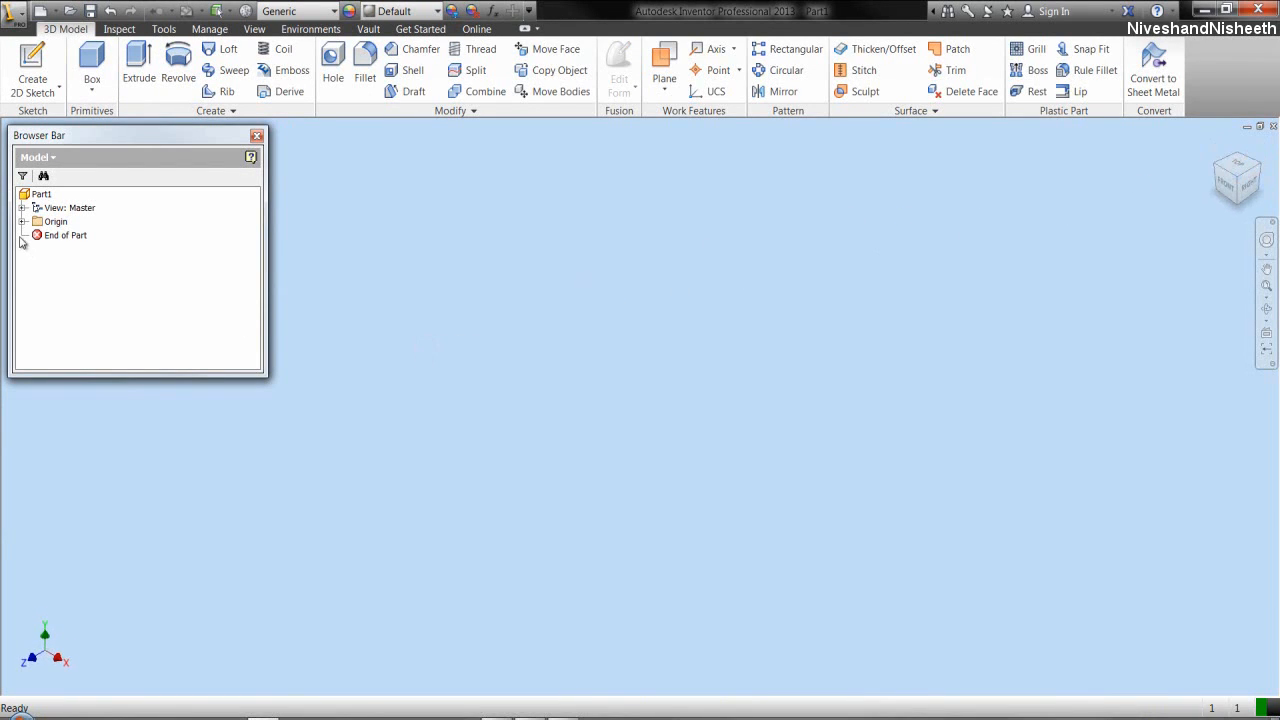
left_click(23, 221)
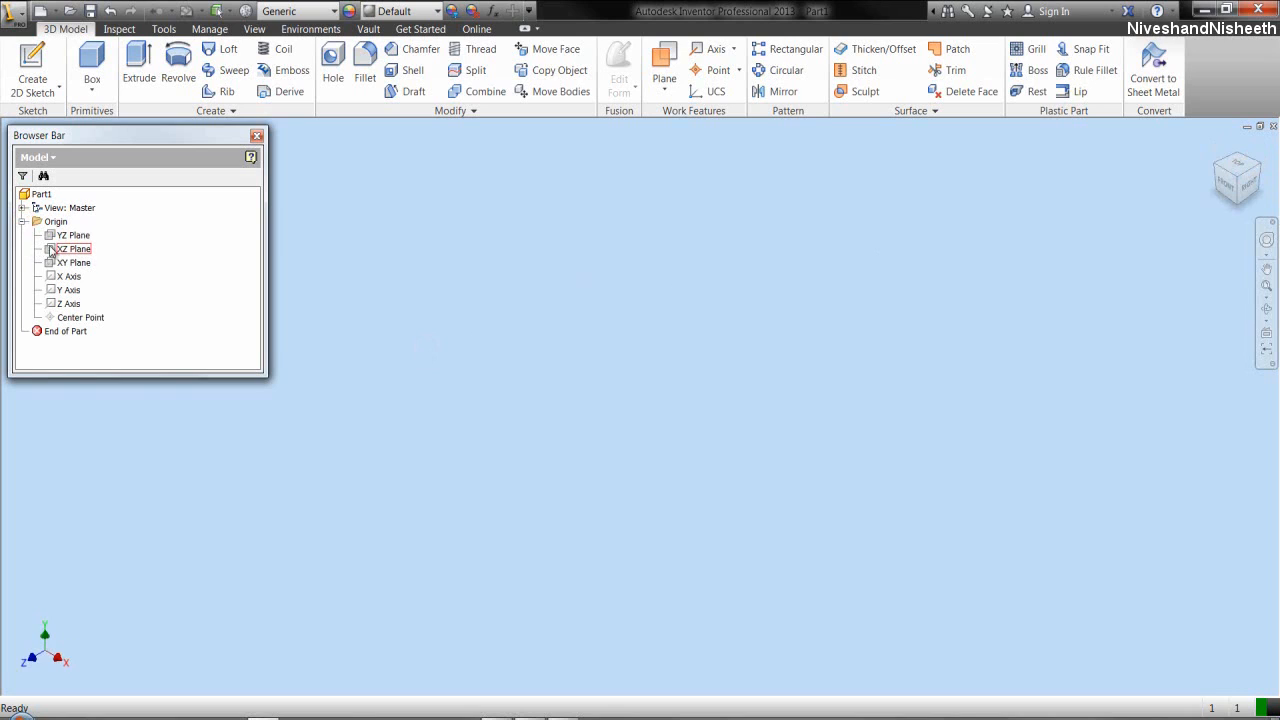
left_click(62, 249)
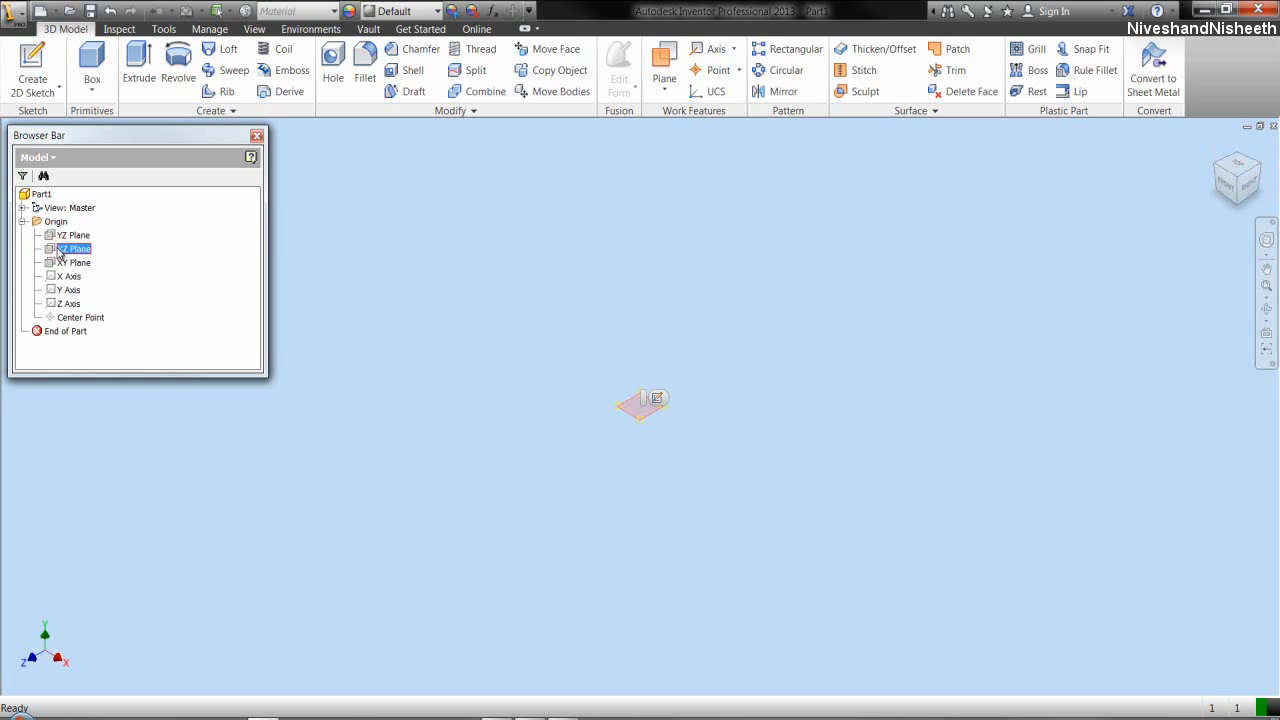
right_click(62, 250)
left_click(92, 285)
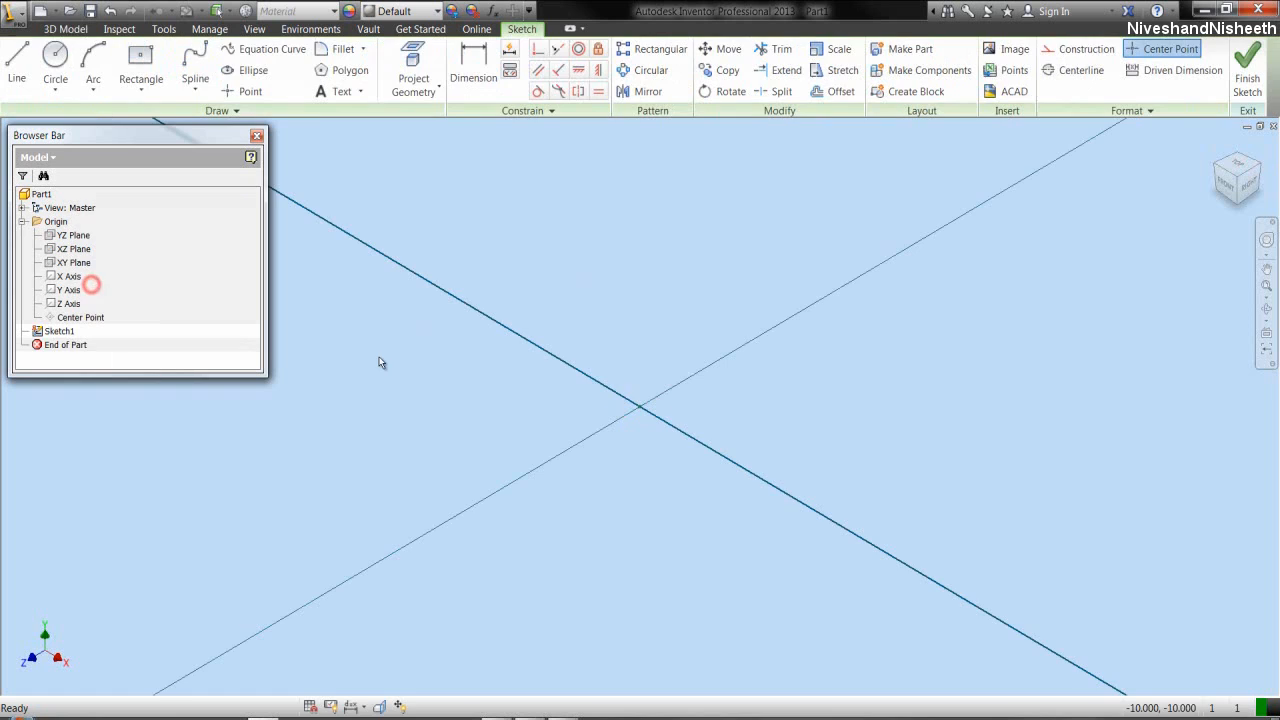
left_click(811, 323)
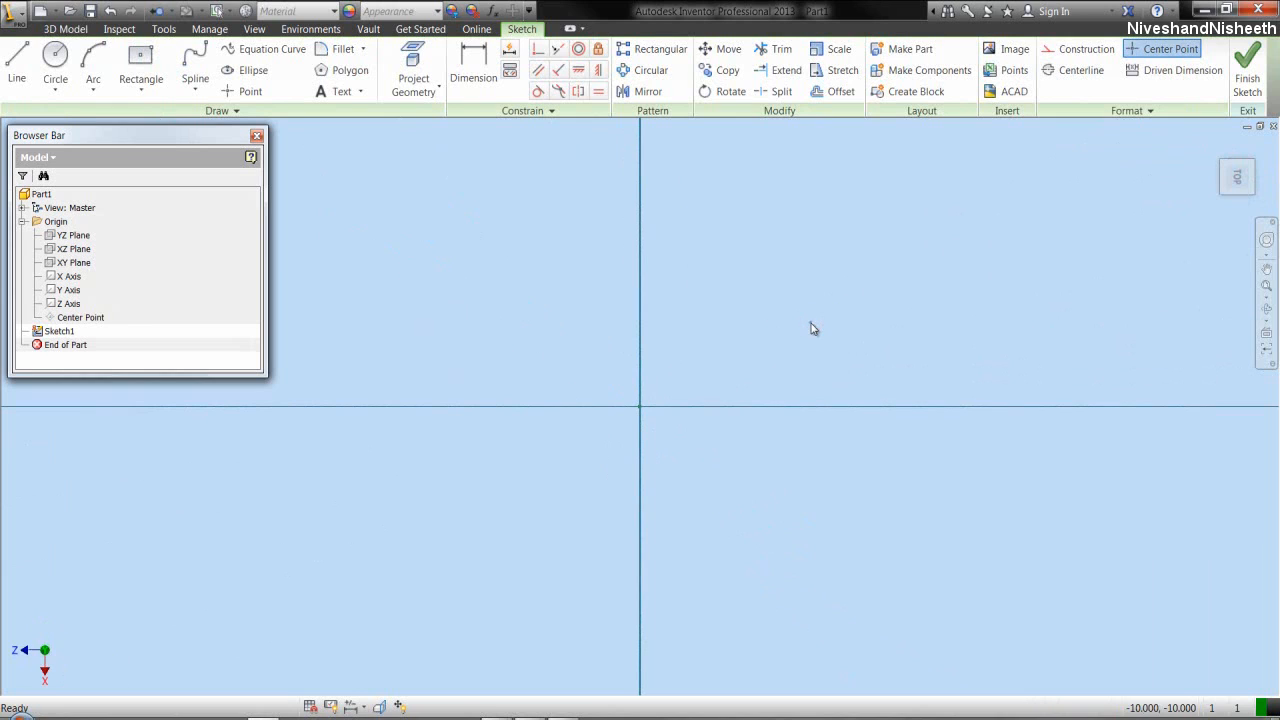
- Draw a 1 1/2 in line from the sketch origin along the Z axis
right_click(811, 323)
left_click(814, 277)
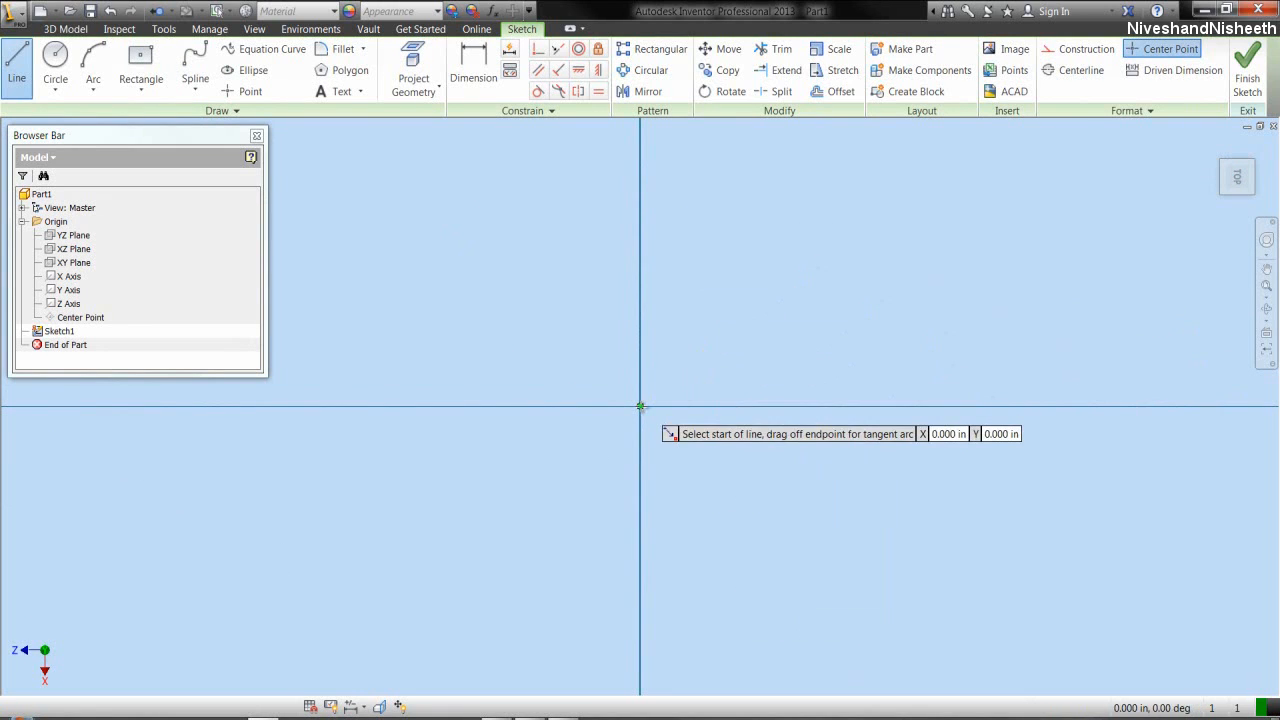
left_click(641, 406)
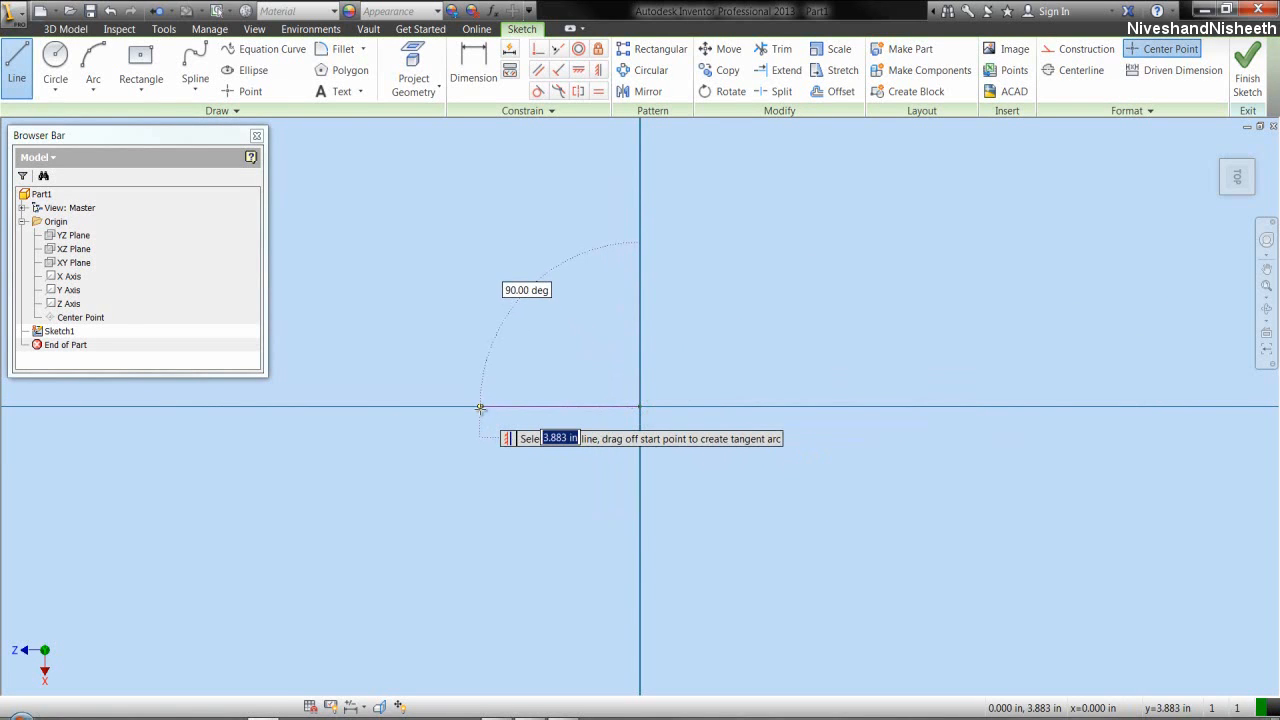
type("1 1/2")
key("Return")
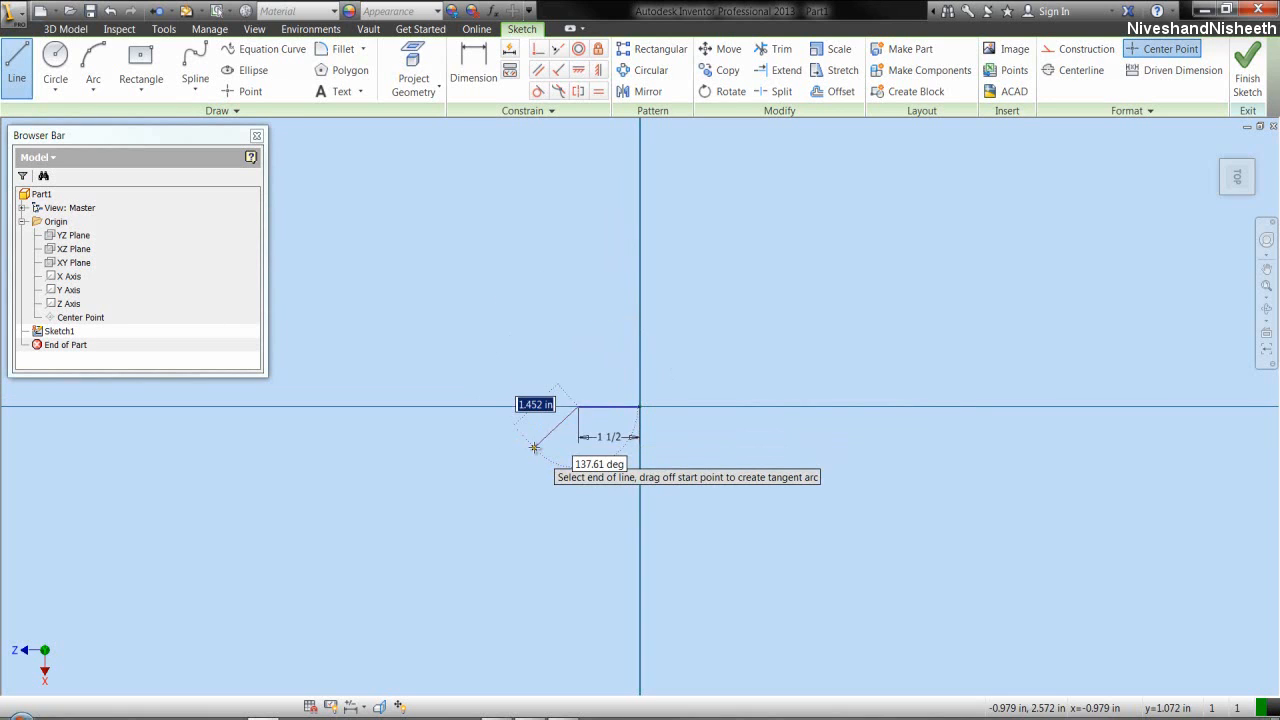
- Draw a separate line about 1.82 in long from the origin along the X axis, perpendicular to the first line
right_click(534, 448)
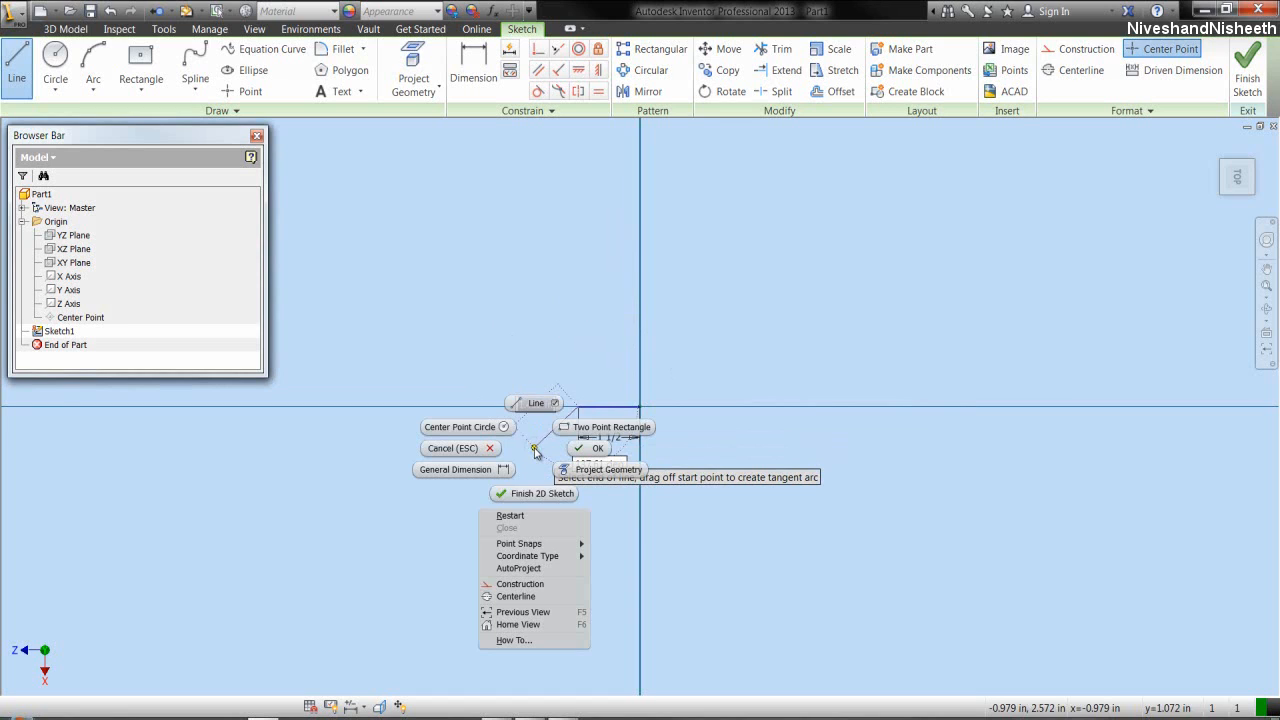
left_click(526, 516)
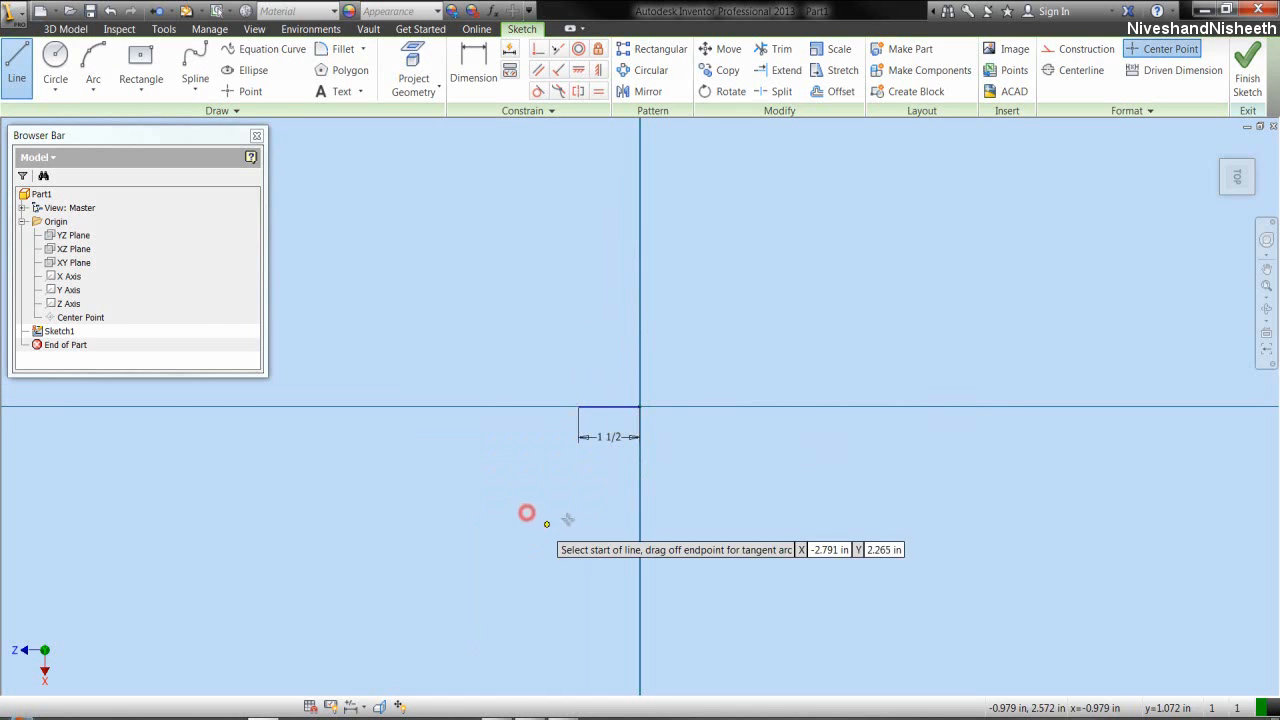
left_click(640, 407)
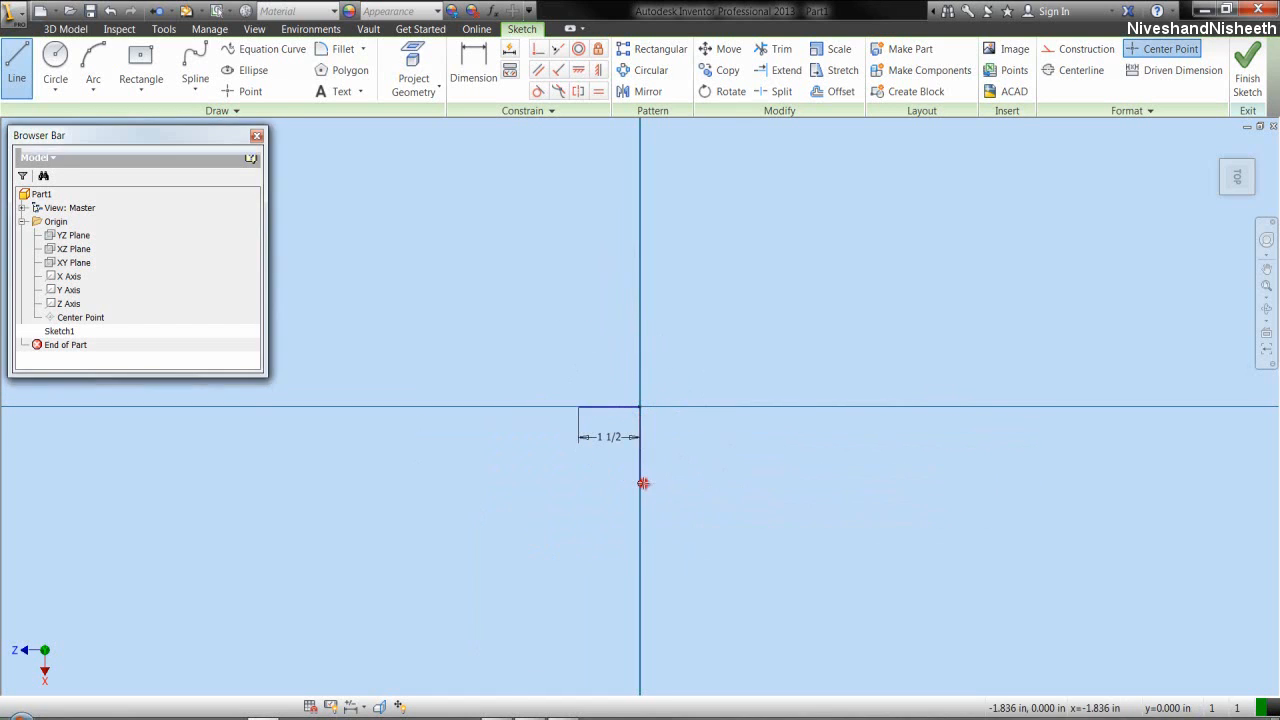
- Dimension the line along the X axis, linking its length to the first line's dimension d0
right_click(648, 480)
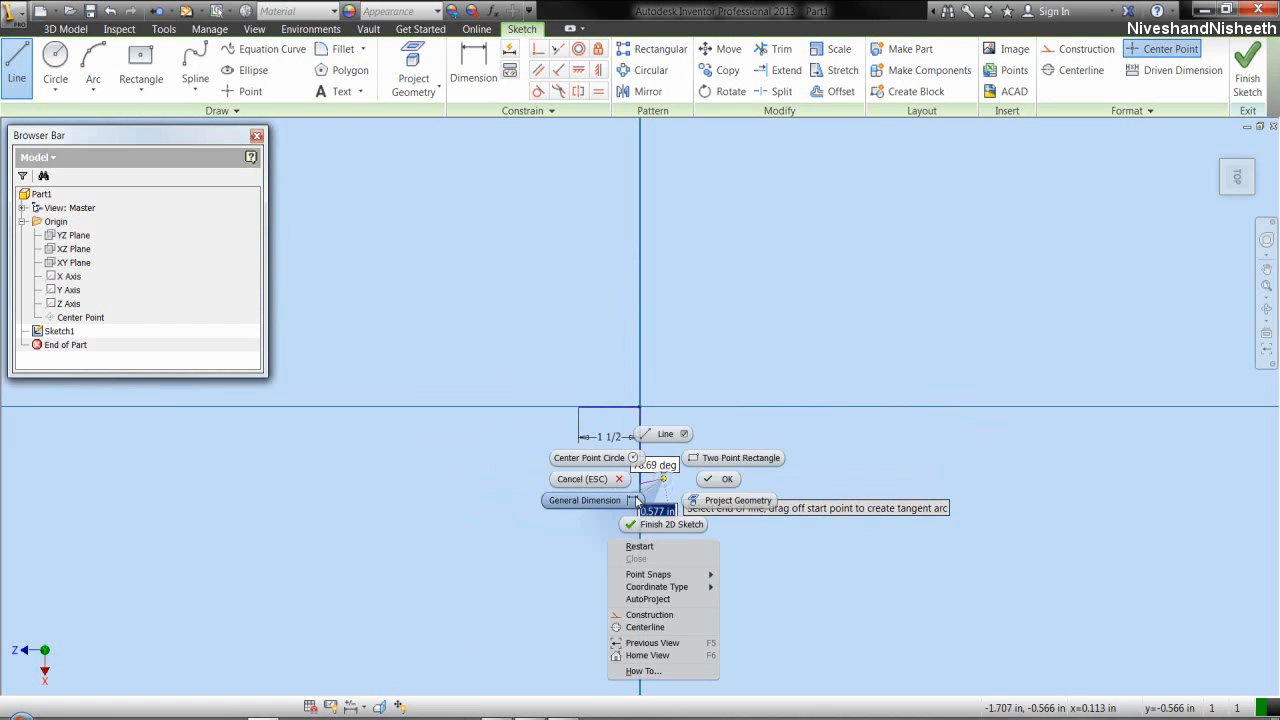
left_click(634, 500)
left_click(637, 458)
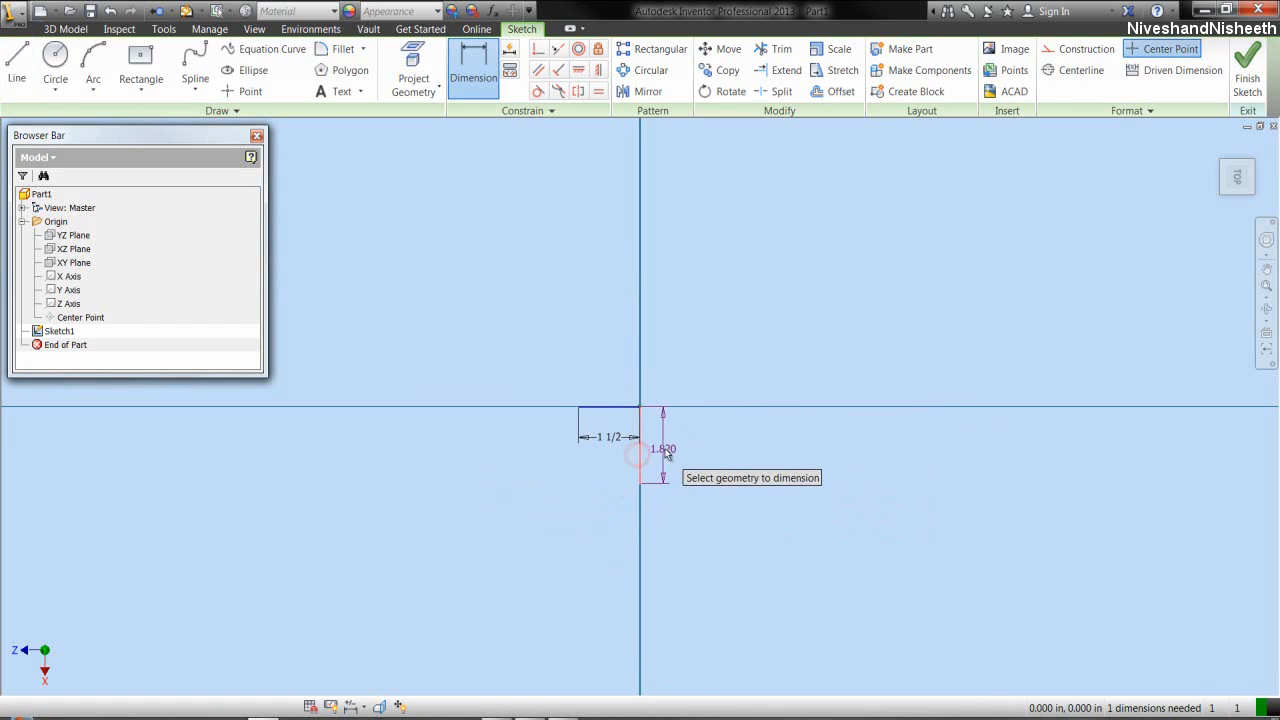
left_click(664, 449)
left_click(617, 440)
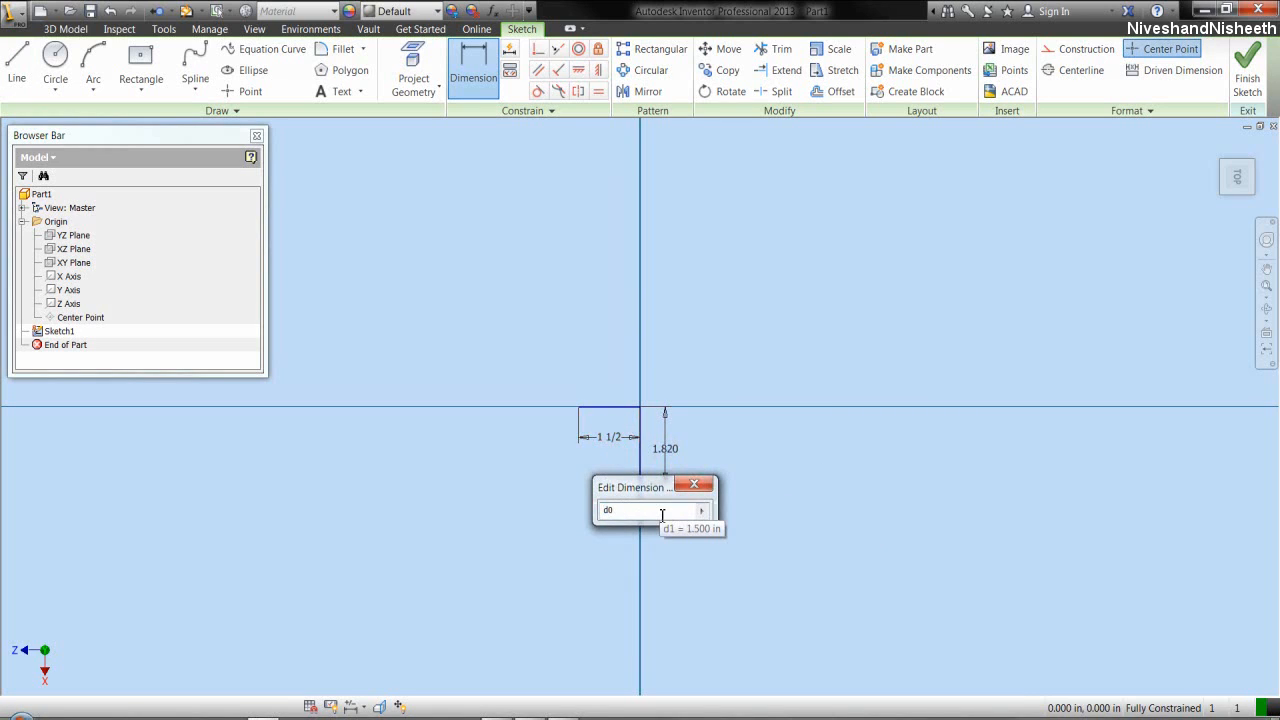
key("Return")
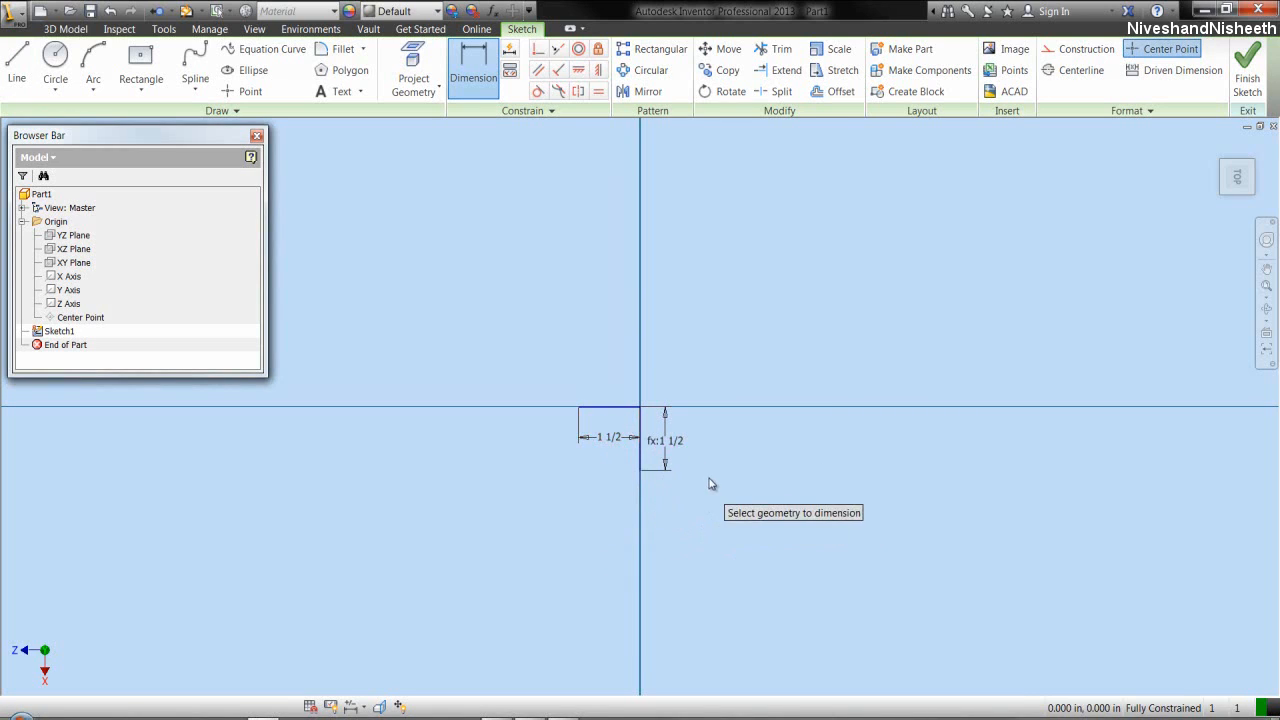
right_click(711, 483)
left_click(767, 477)
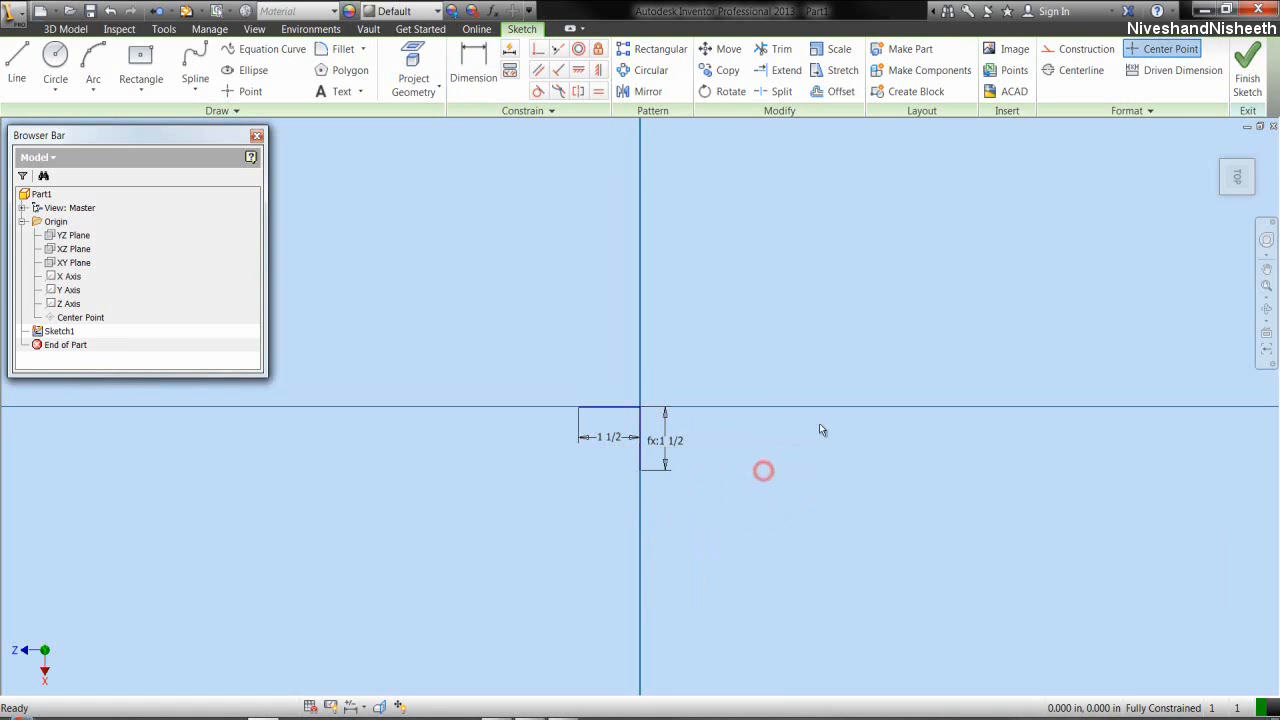
- Fillet the corner between the two perpendicular sketch lines with a 3/4 in radius
left_click(1239, 205)
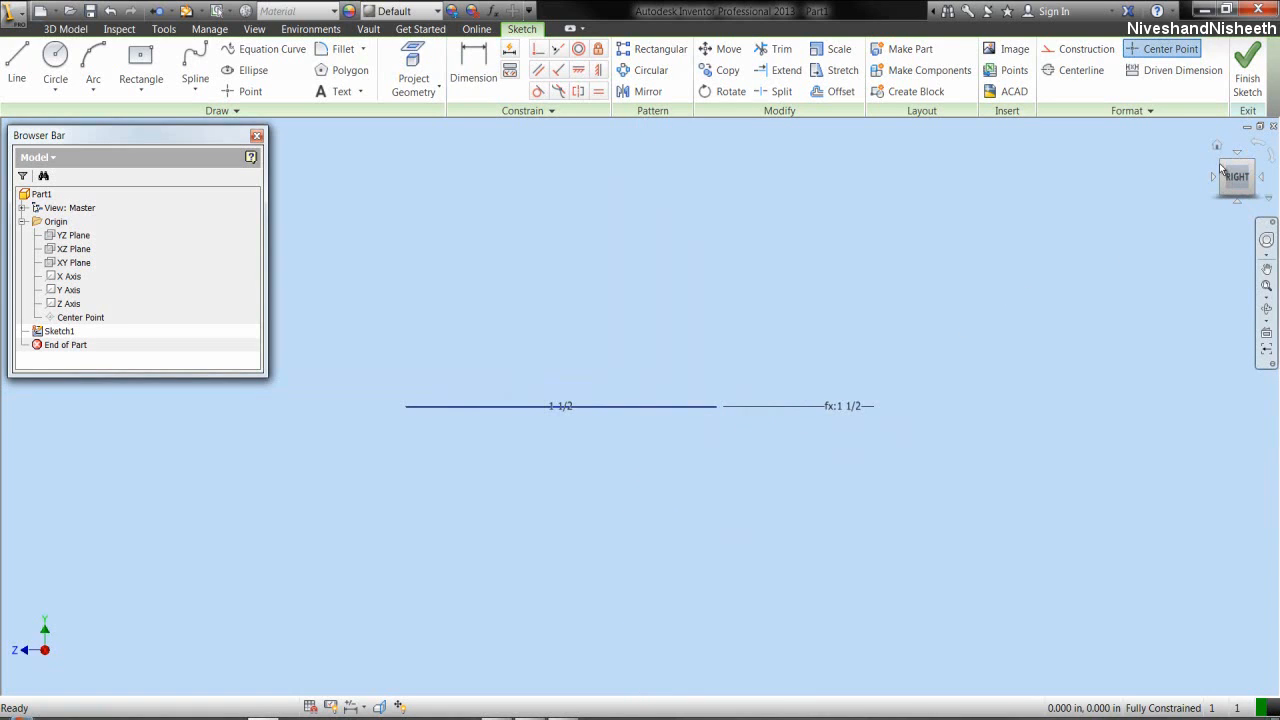
left_click(1223, 160)
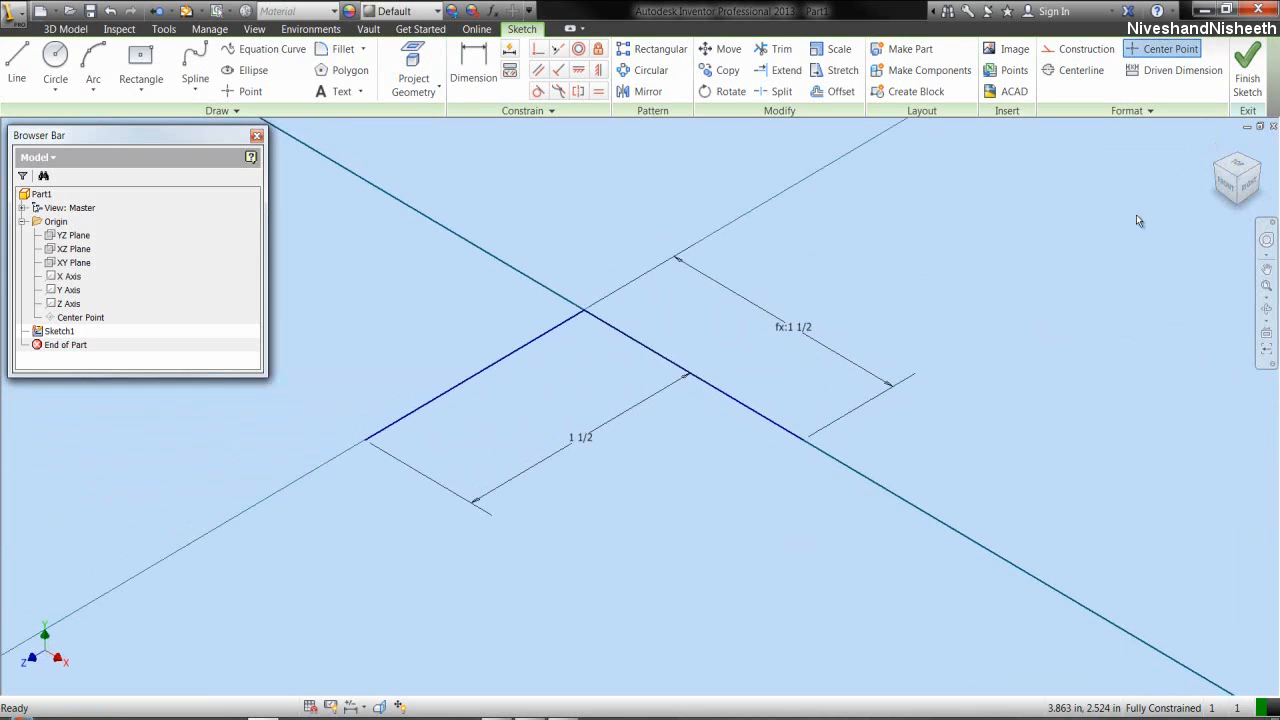
left_click(1043, 272)
left_click(938, 285)
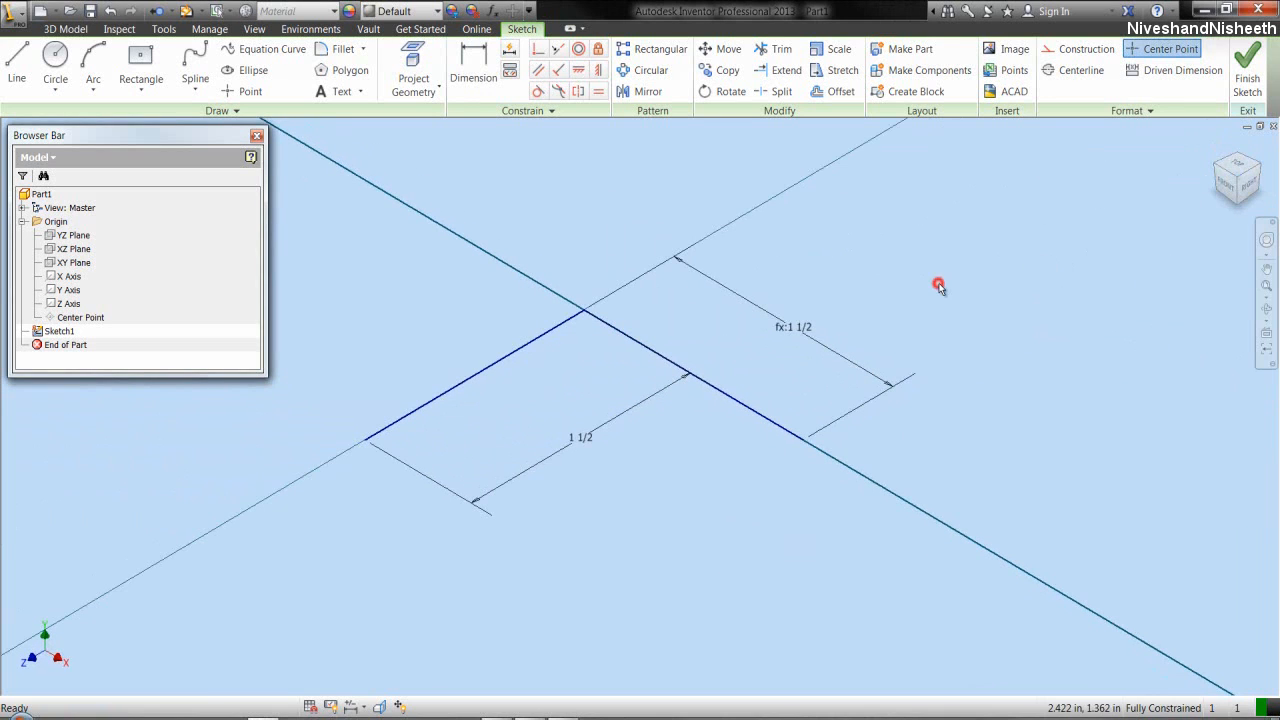
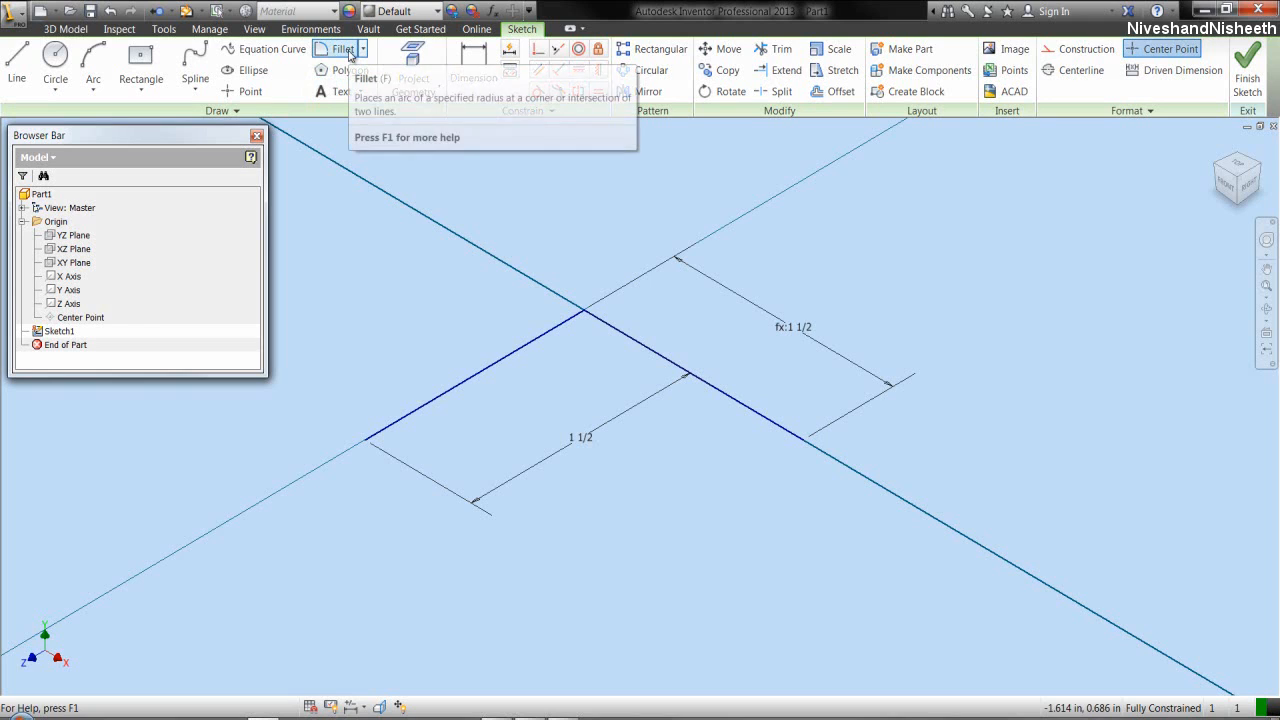
left_click(345, 49)
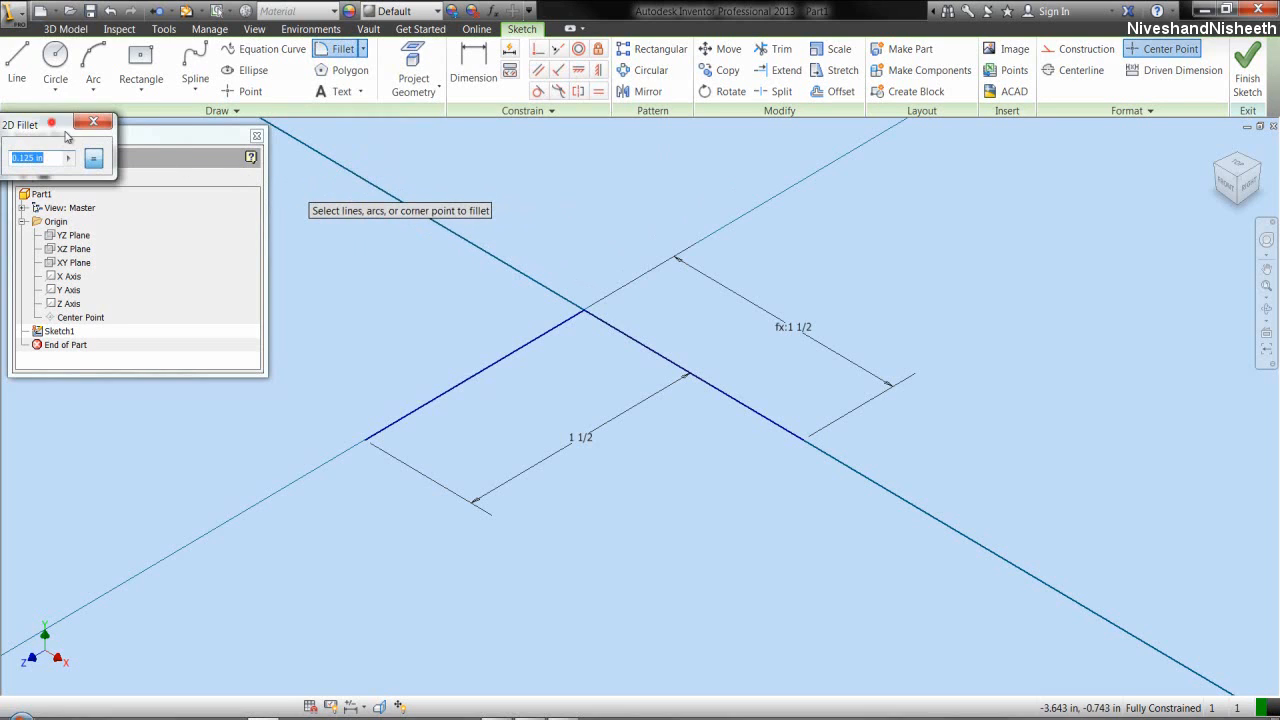
left_click_drag(65, 134, 375, 262)
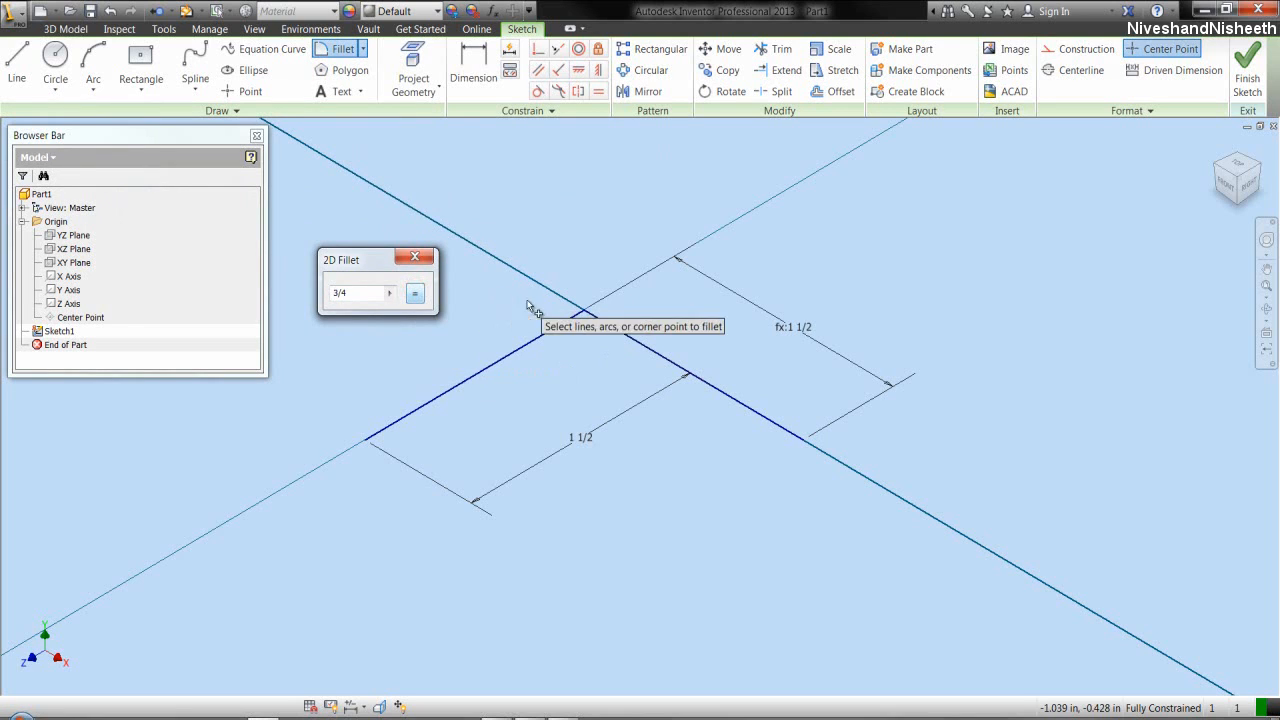
left_click(545, 333)
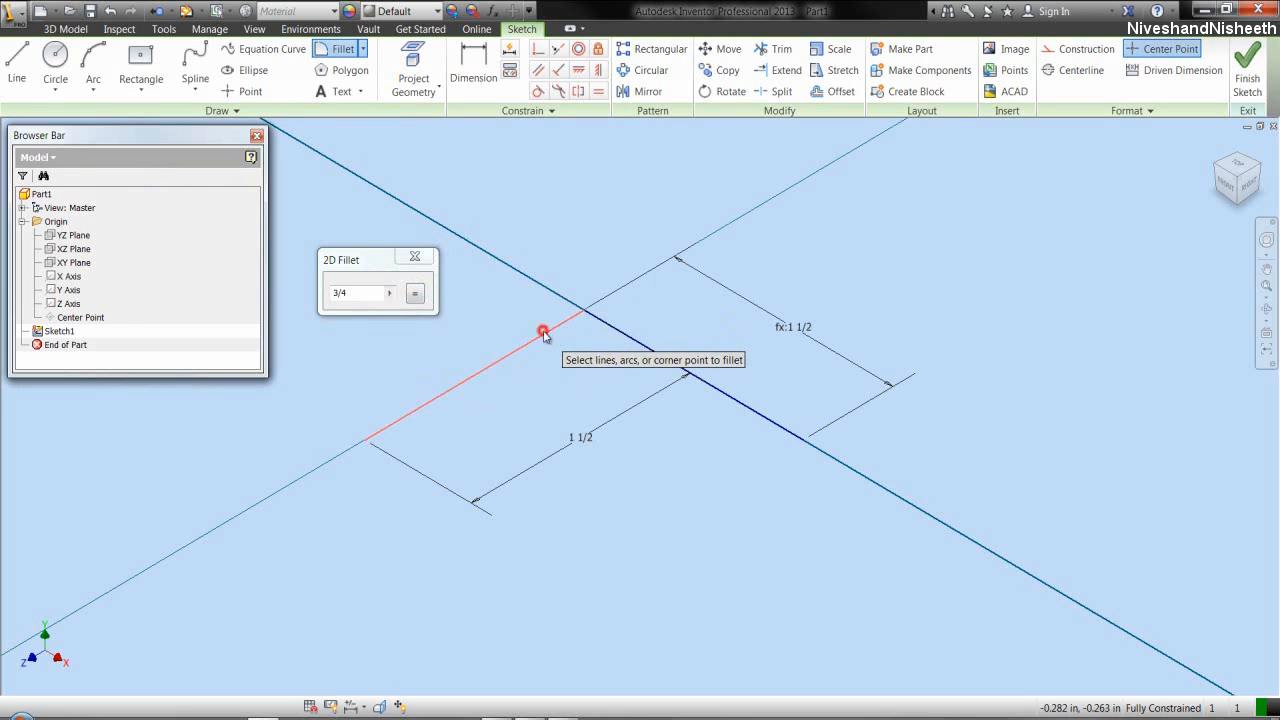
left_click(645, 352)
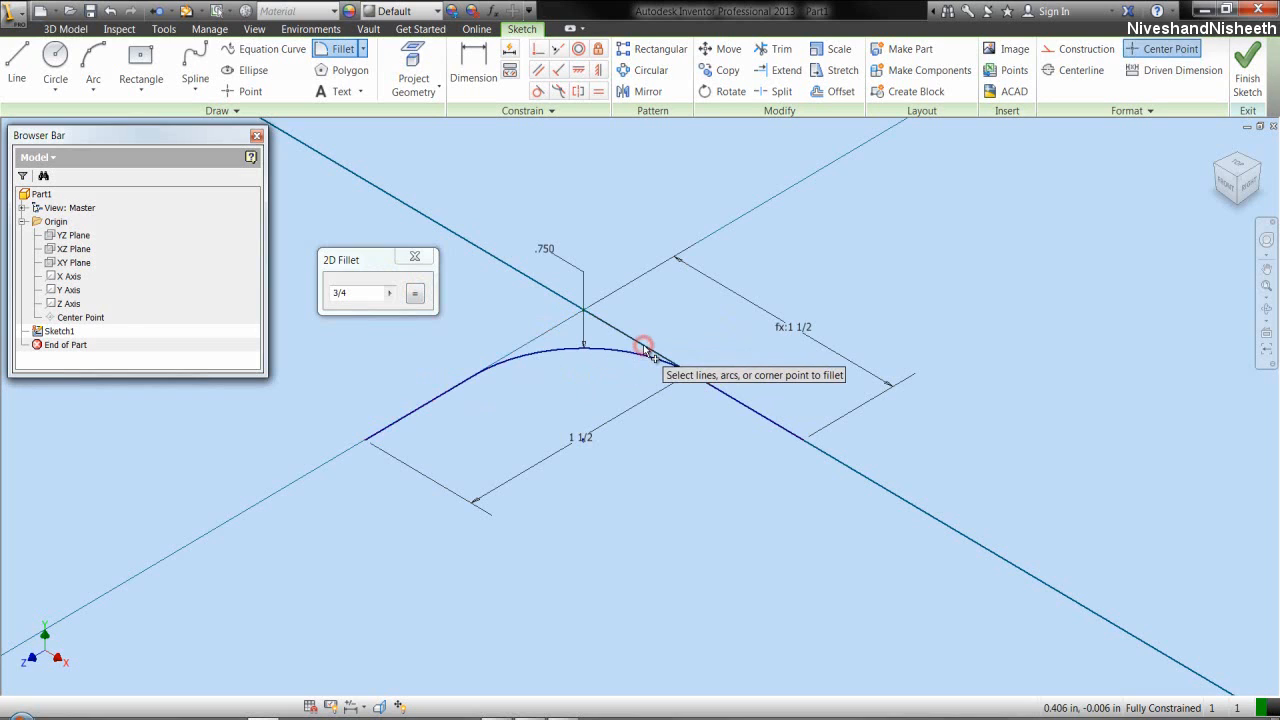
left_click(414, 257)
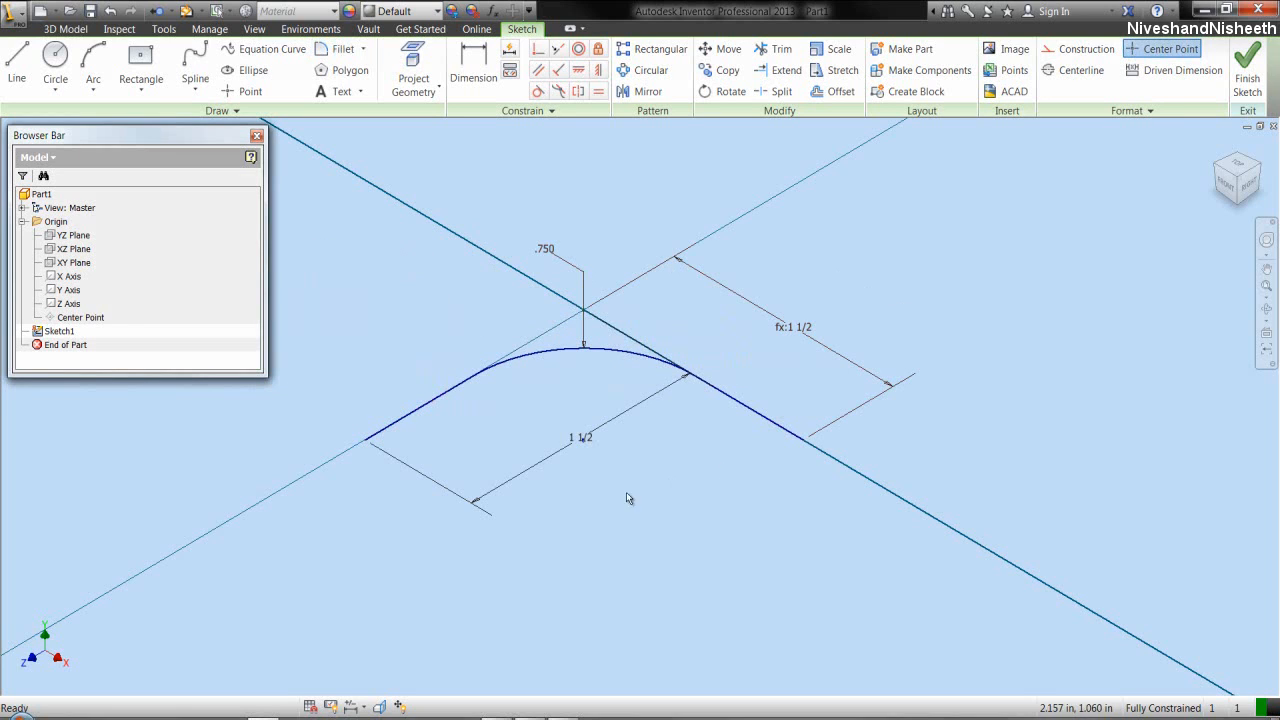
- Display the sketch dimensions as expressions and finish the sketch
left_click(364, 707)
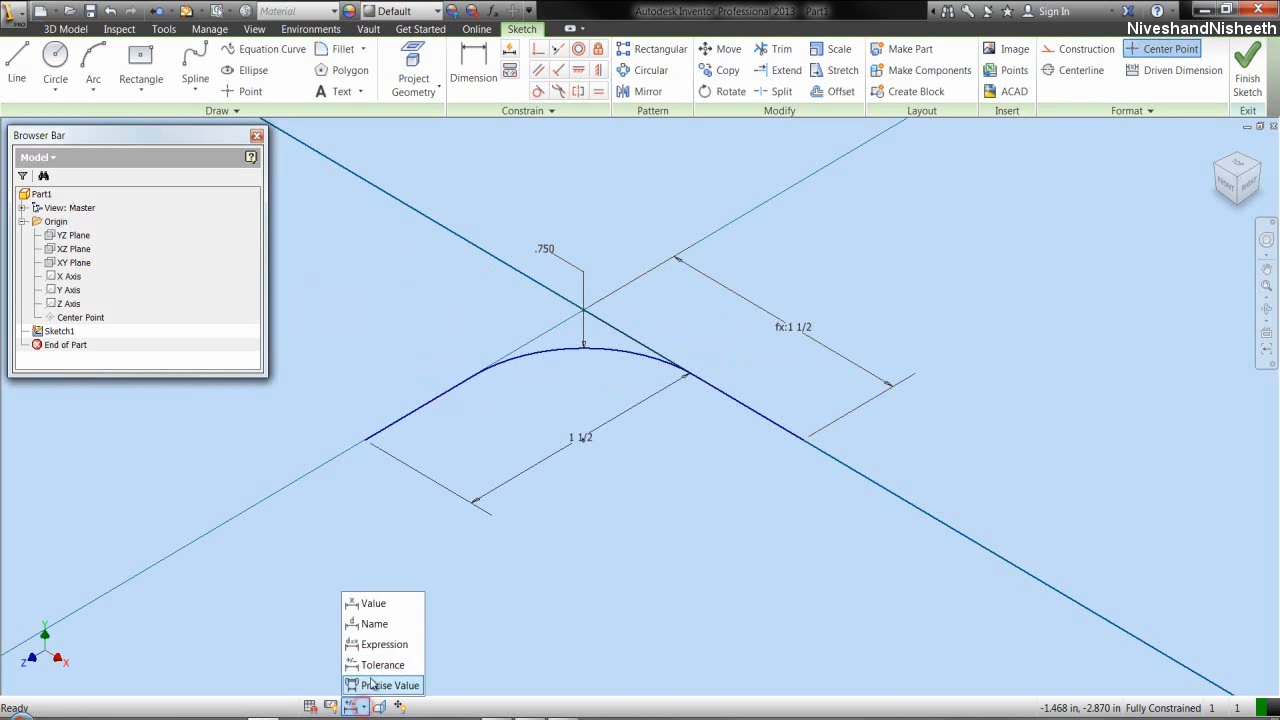
left_click(387, 641)
left_click(781, 553)
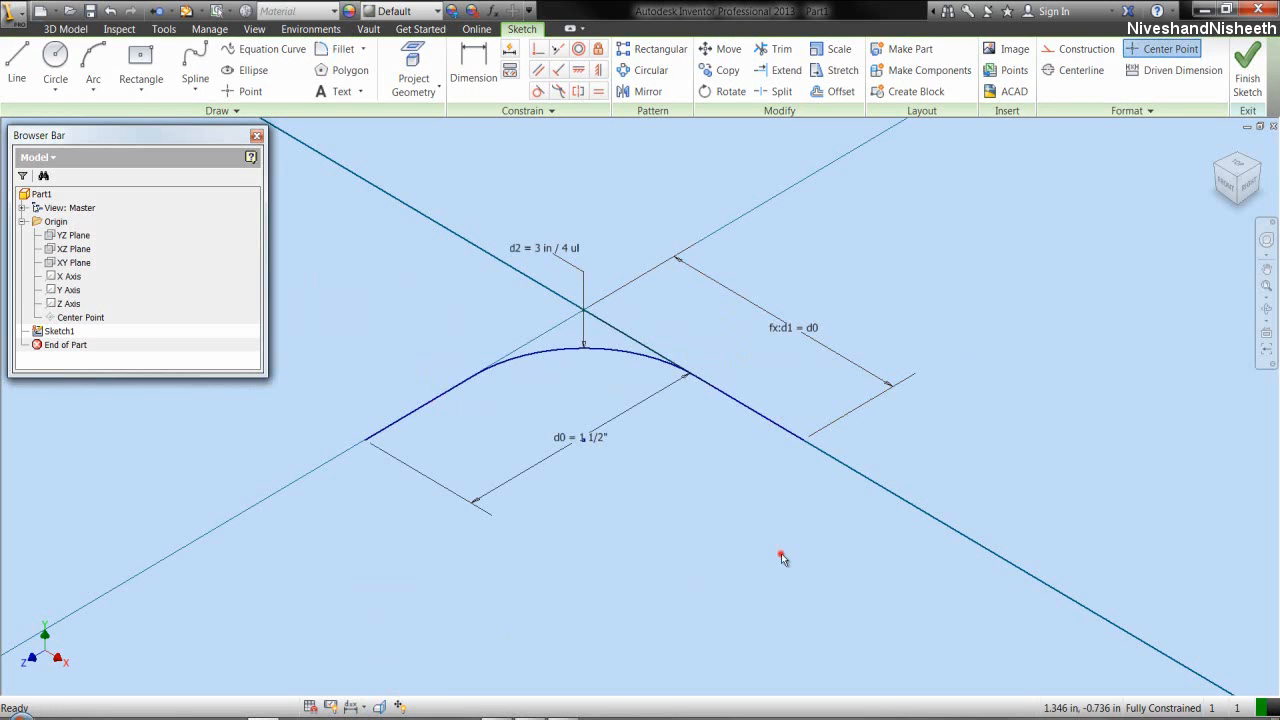
left_click(1245, 84)
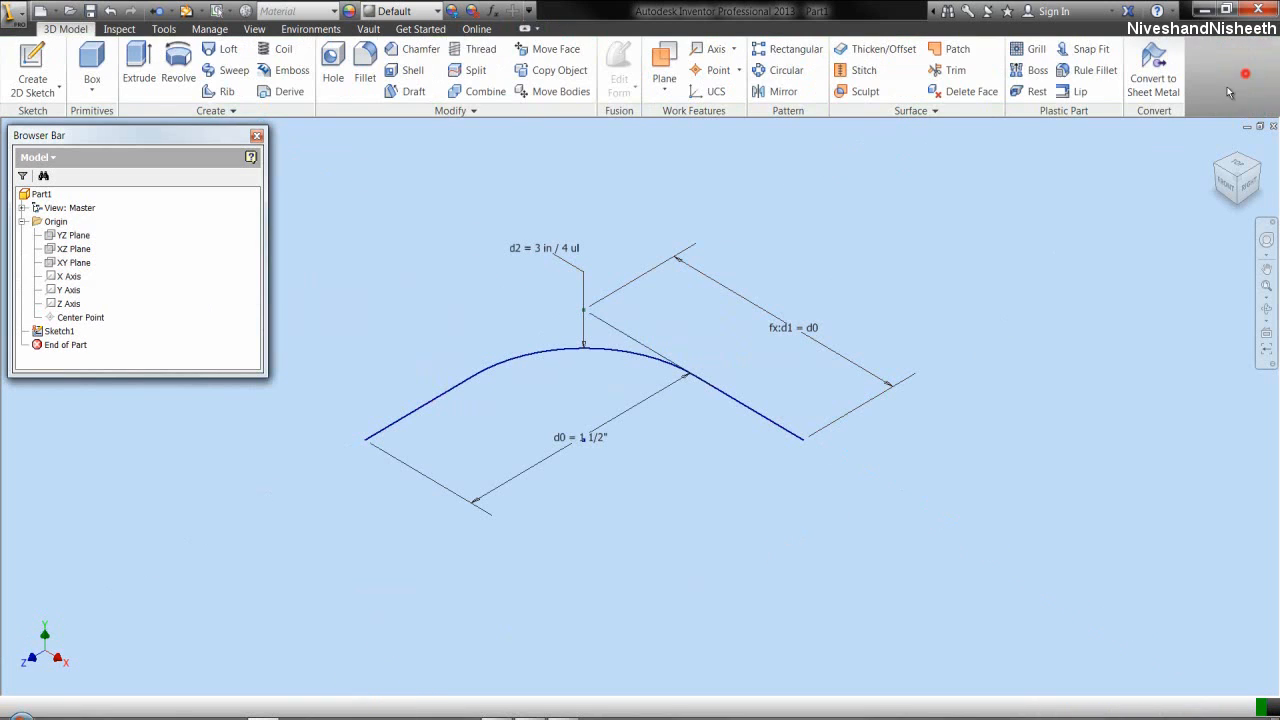
left_click(706, 517)
- Collapse the model tree and save the part as Elbow in the Pipe Fittings folder
right_click(147, 248)
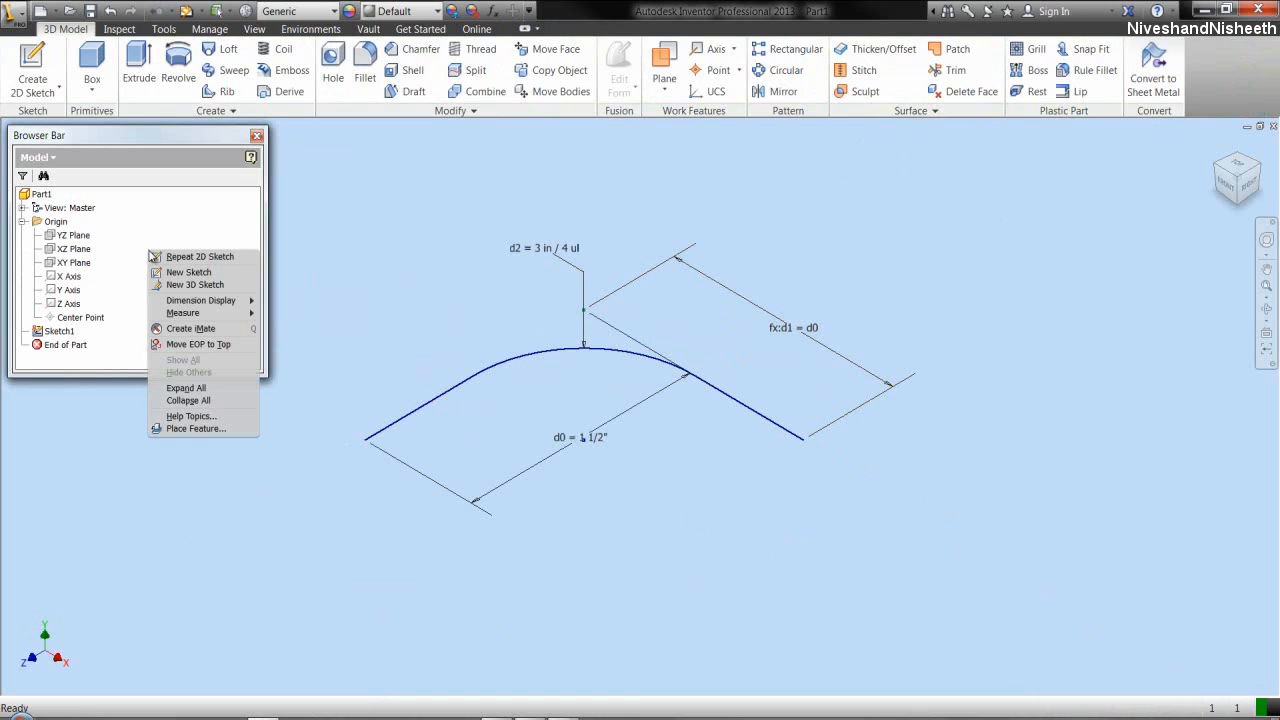
left_click(197, 400)
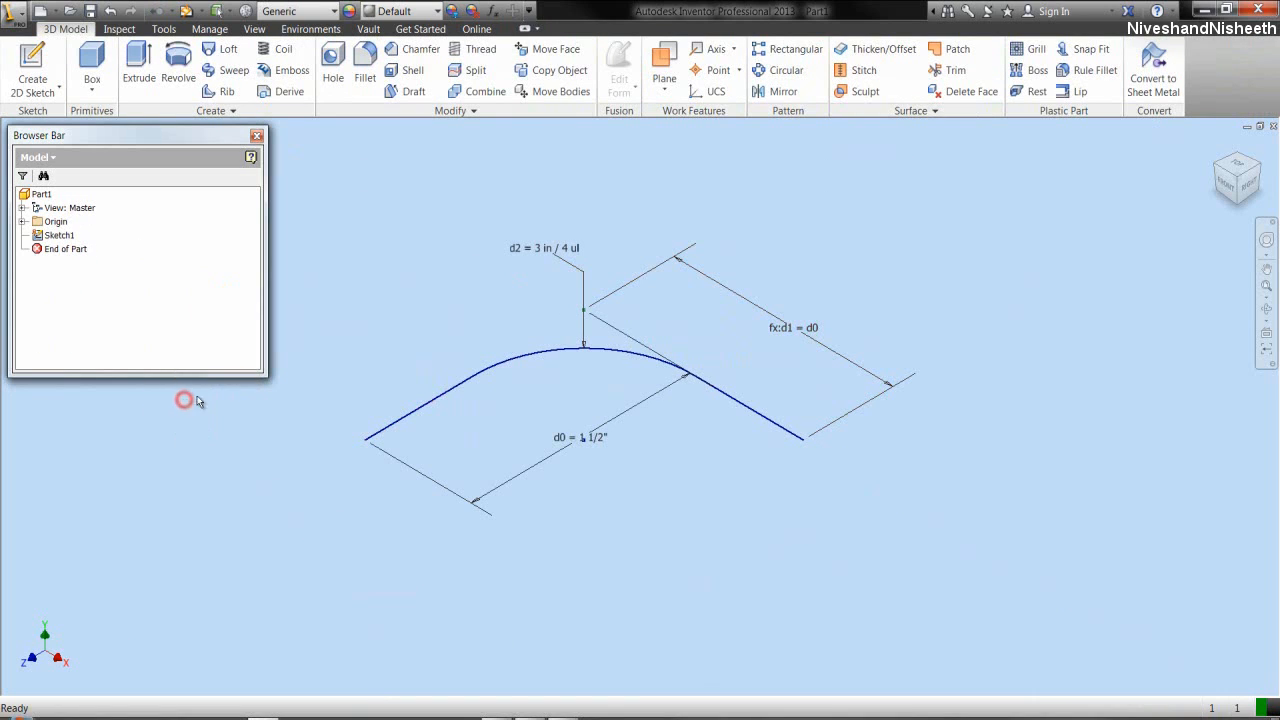
left_click(323, 279)
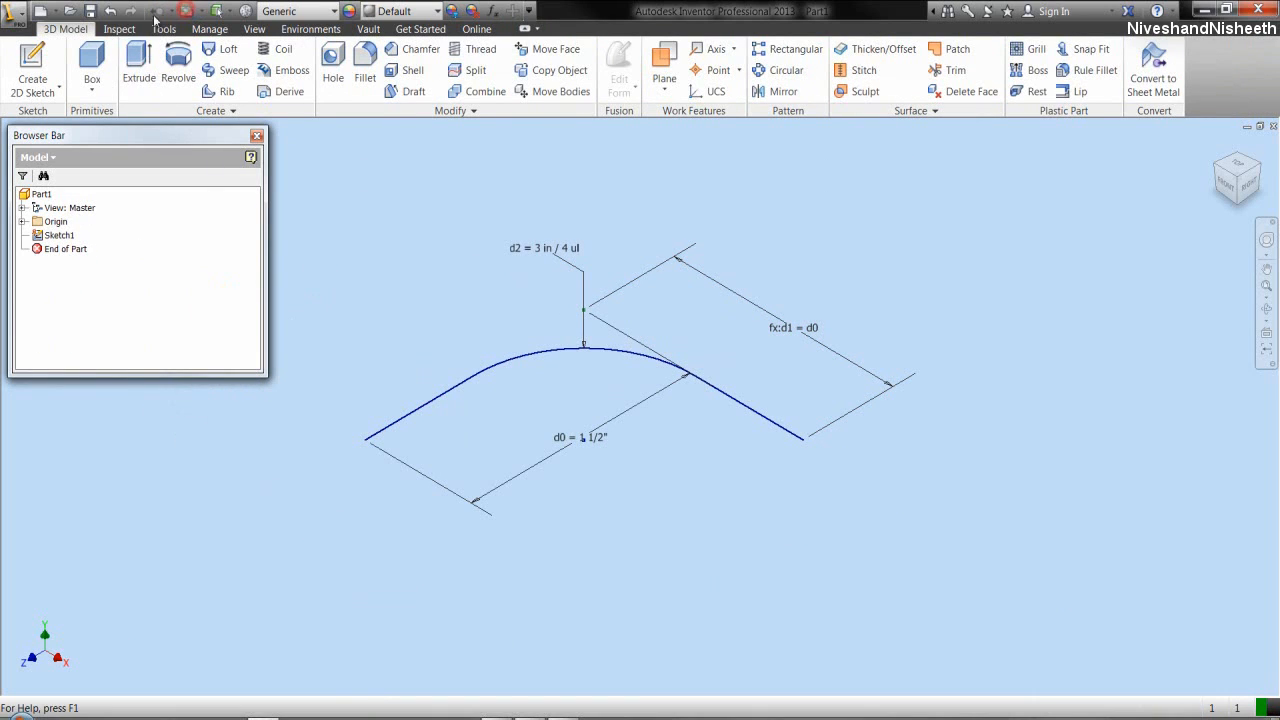
left_click(89, 10)
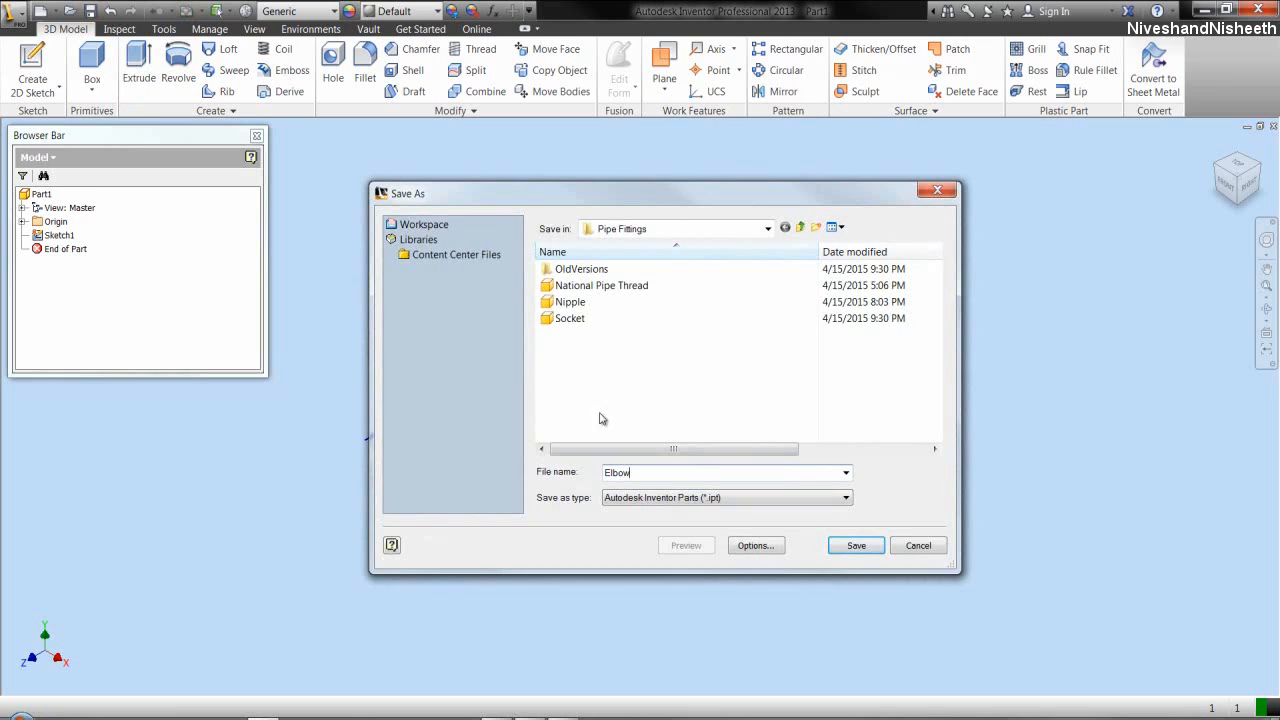
left_click(842, 546)
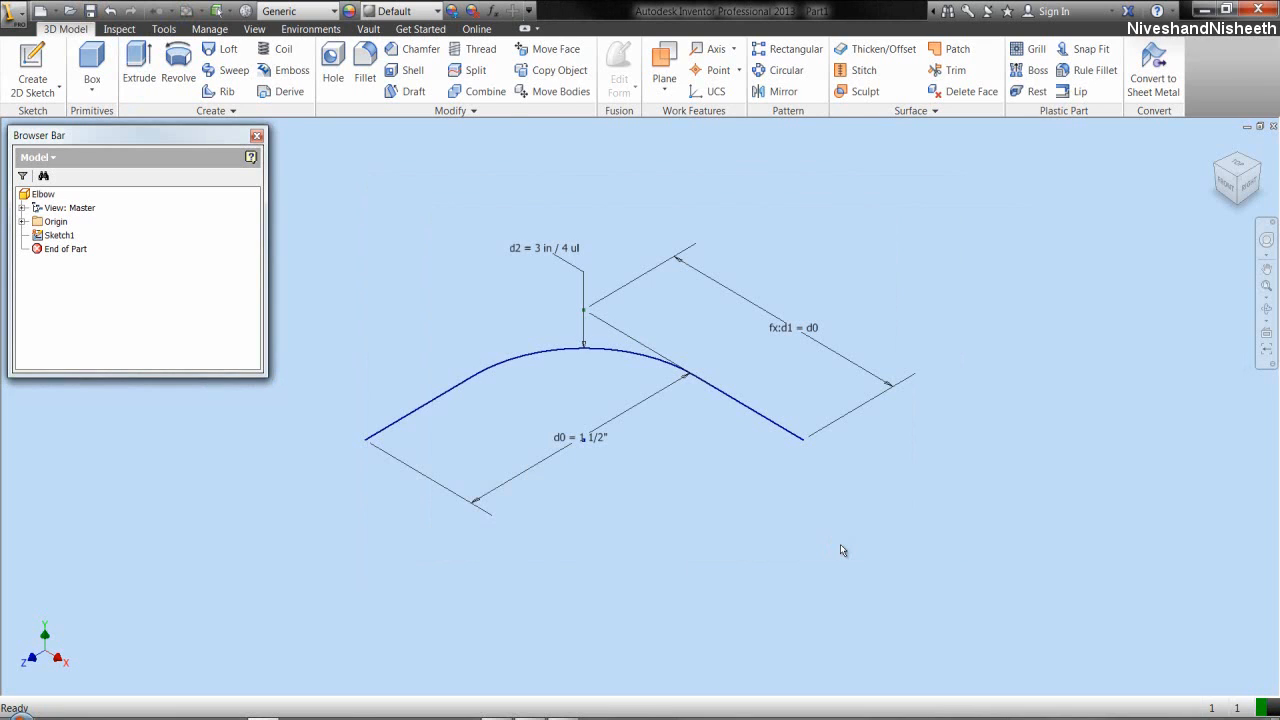
- Create a work plane perpendicular to the sketch line along the Z axis, through its outer endpoint
left_click(678, 90)
scroll(365, 416, "up", 3)
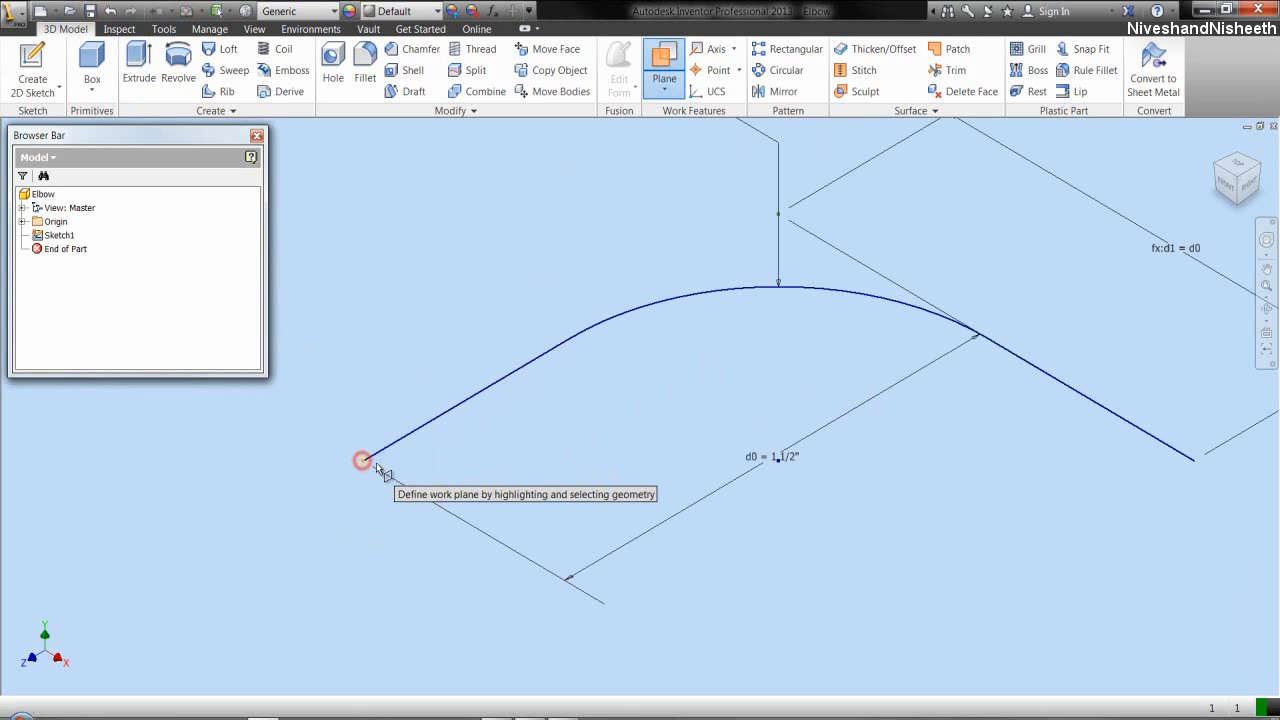
left_click(363, 460)
left_click(375, 455)
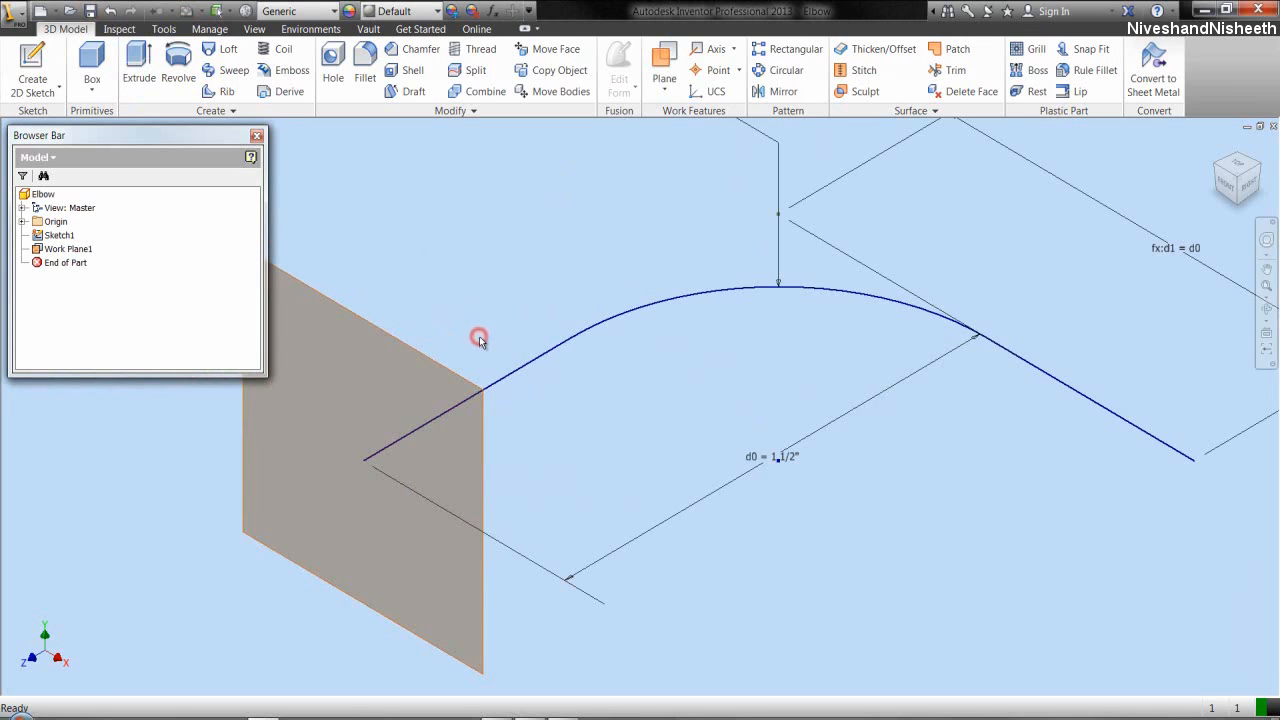
- Start a sketch on the work plane and draw a 0.53352 in diameter circle centred on the path's endpoint
left_click(443, 365)
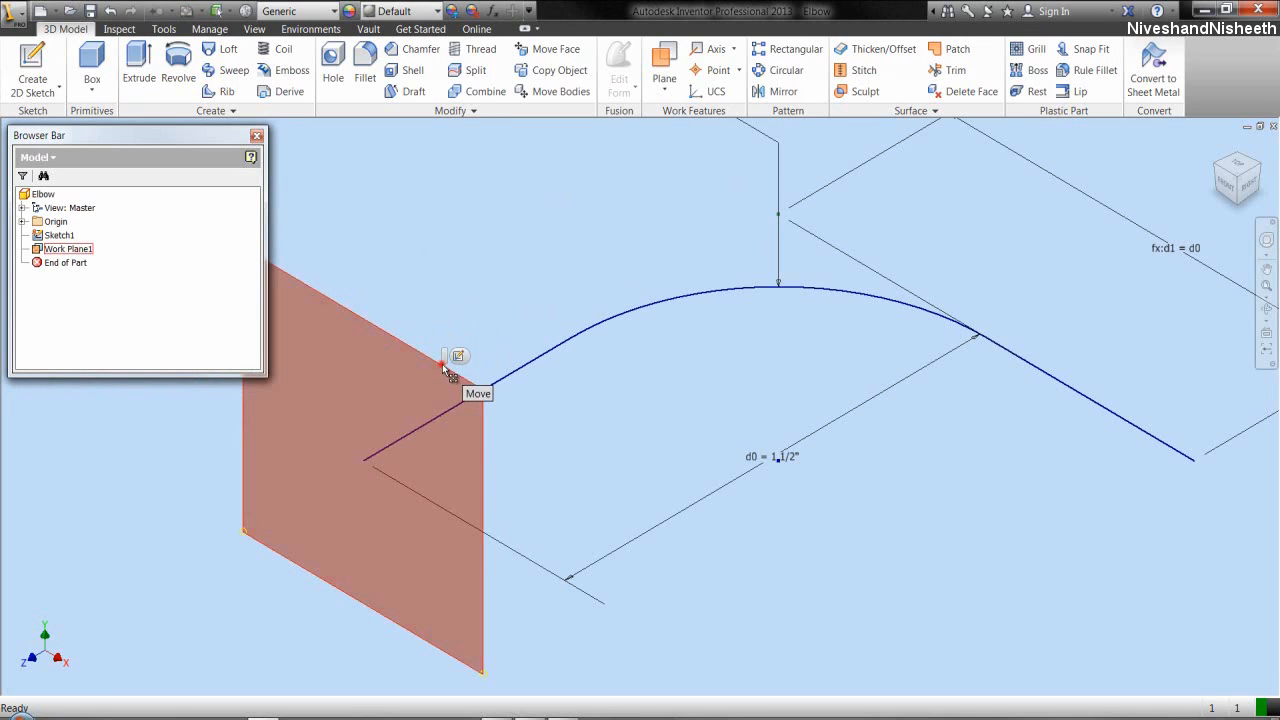
left_click(456, 358)
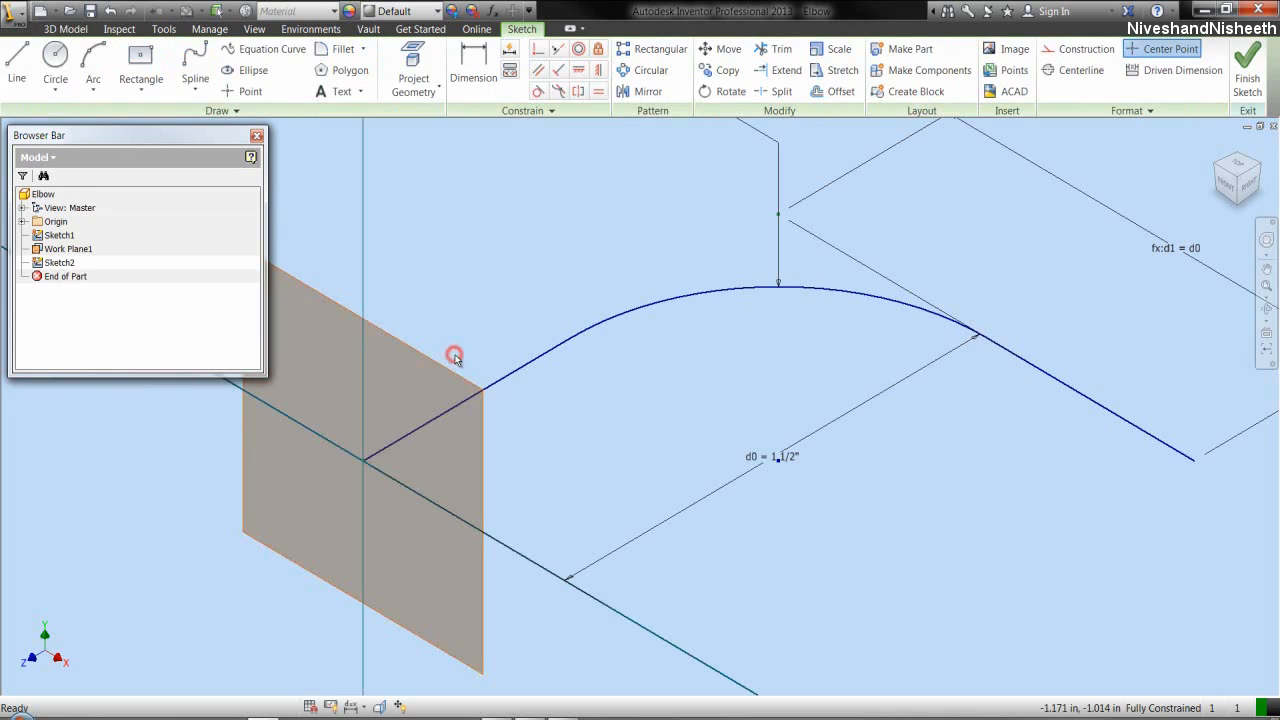
right_click(448, 298)
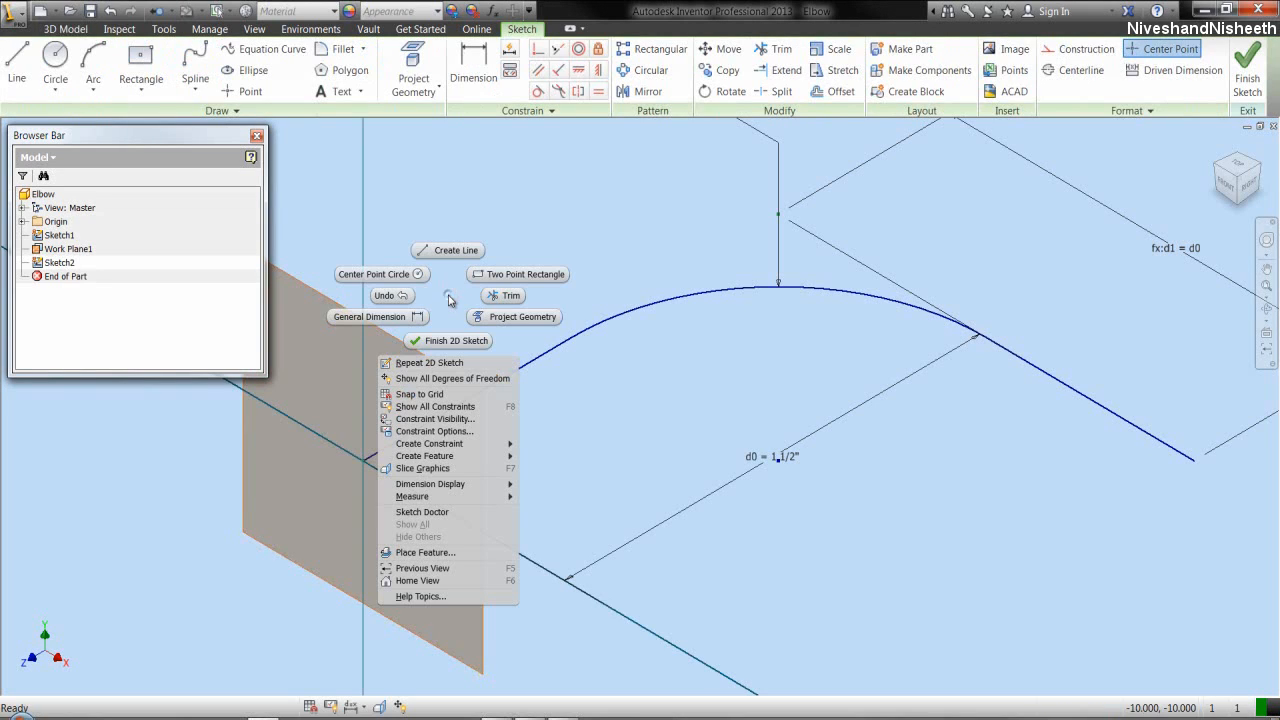
left_click(418, 274)
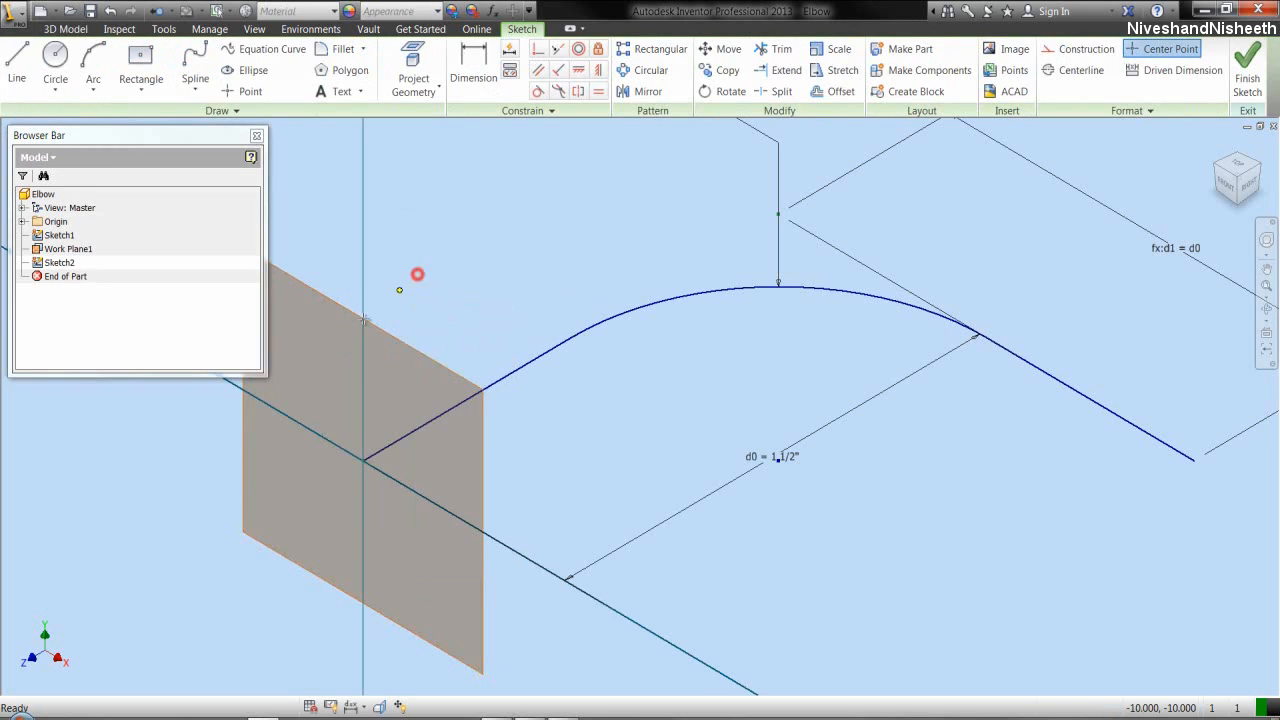
left_click(362, 456)
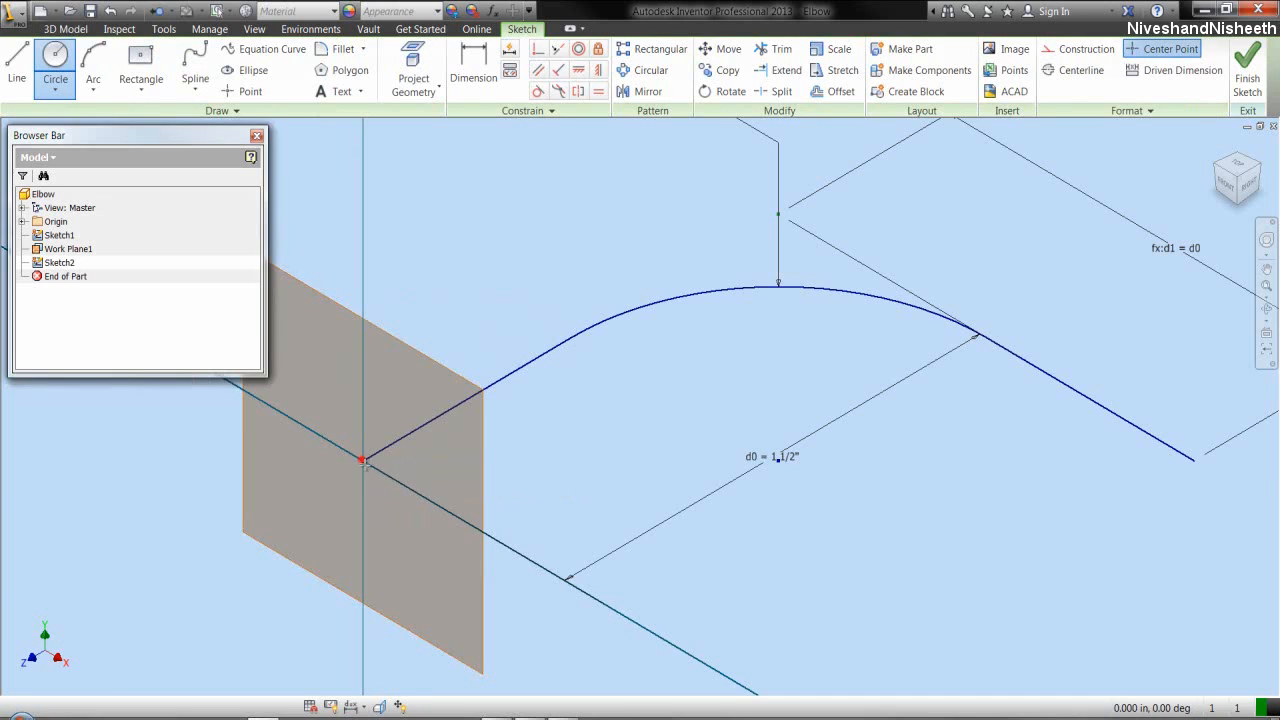
type(".")
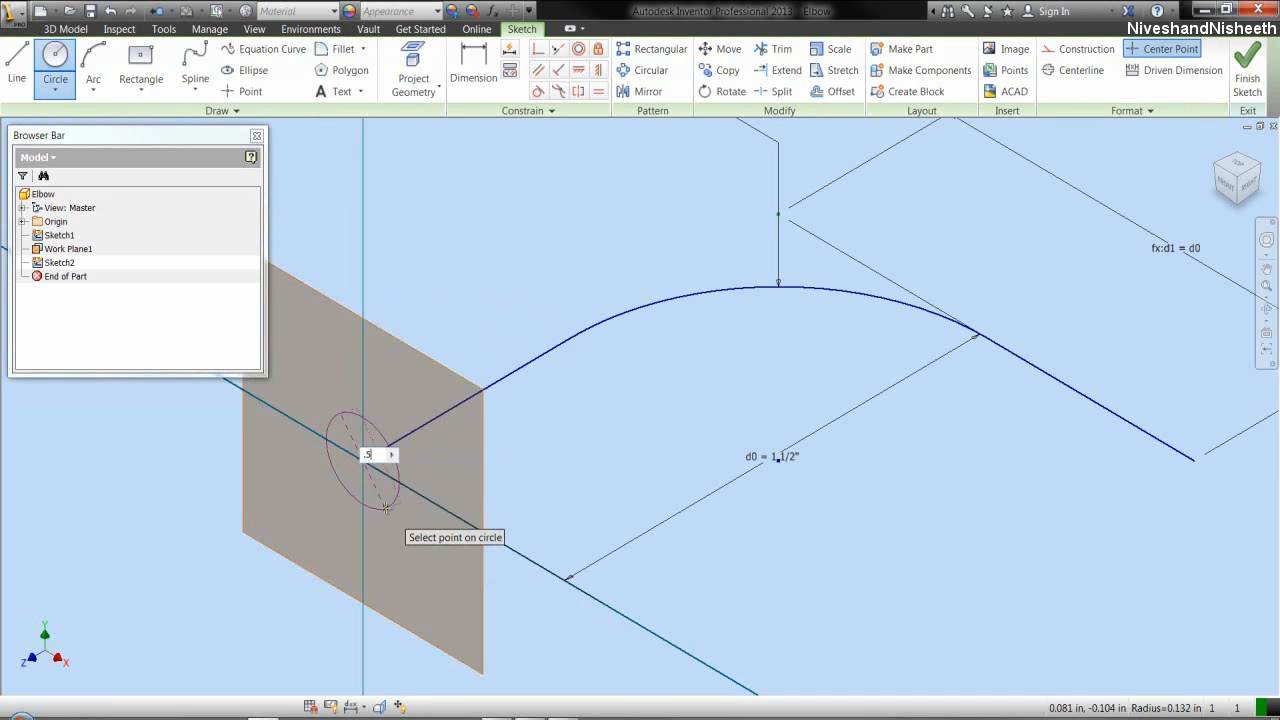
type("3352")
key("Return")
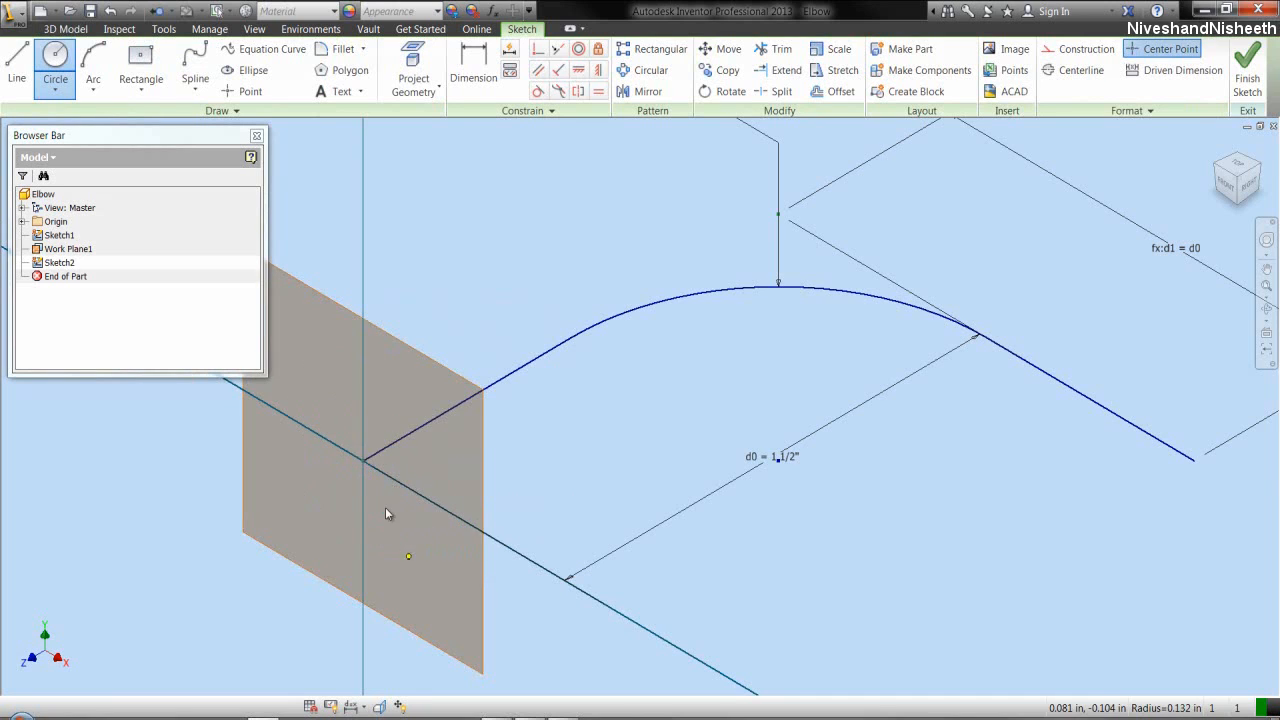
right_click(458, 350)
left_click(509, 352)
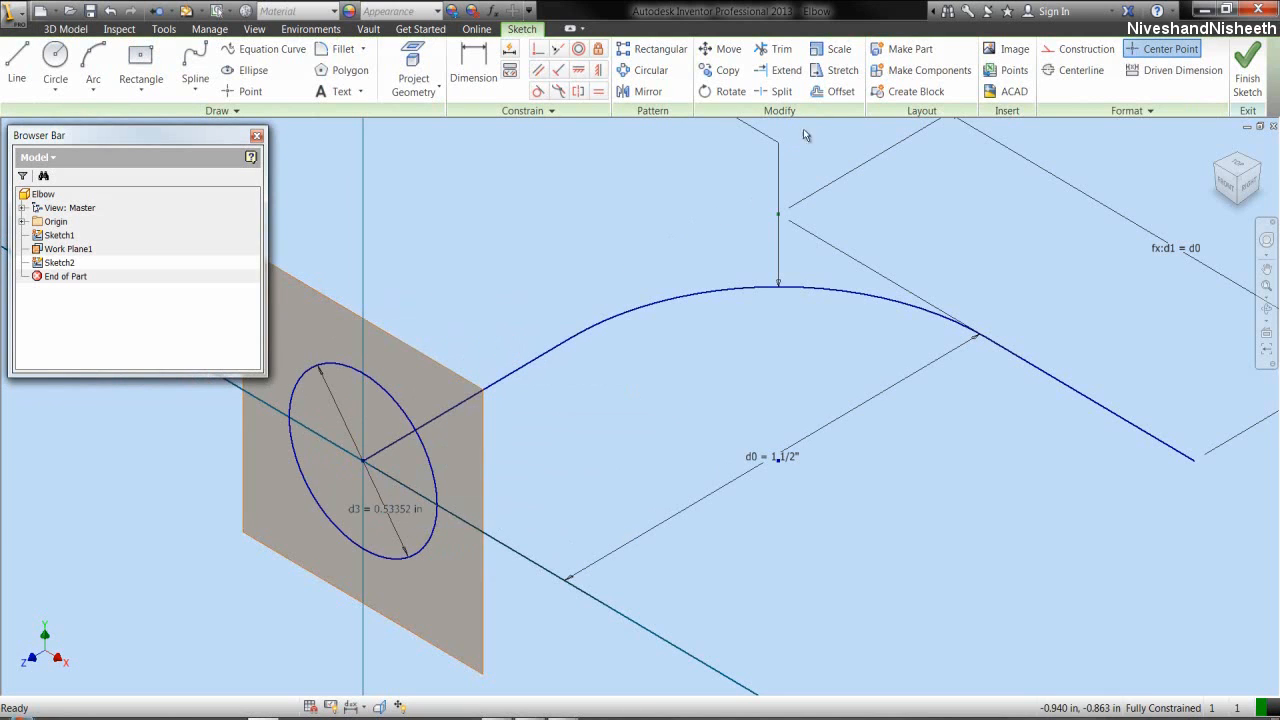
- Offset the circle outward by about 0.06 in with Loop Select enabled
left_click(834, 91)
right_click(567, 238)
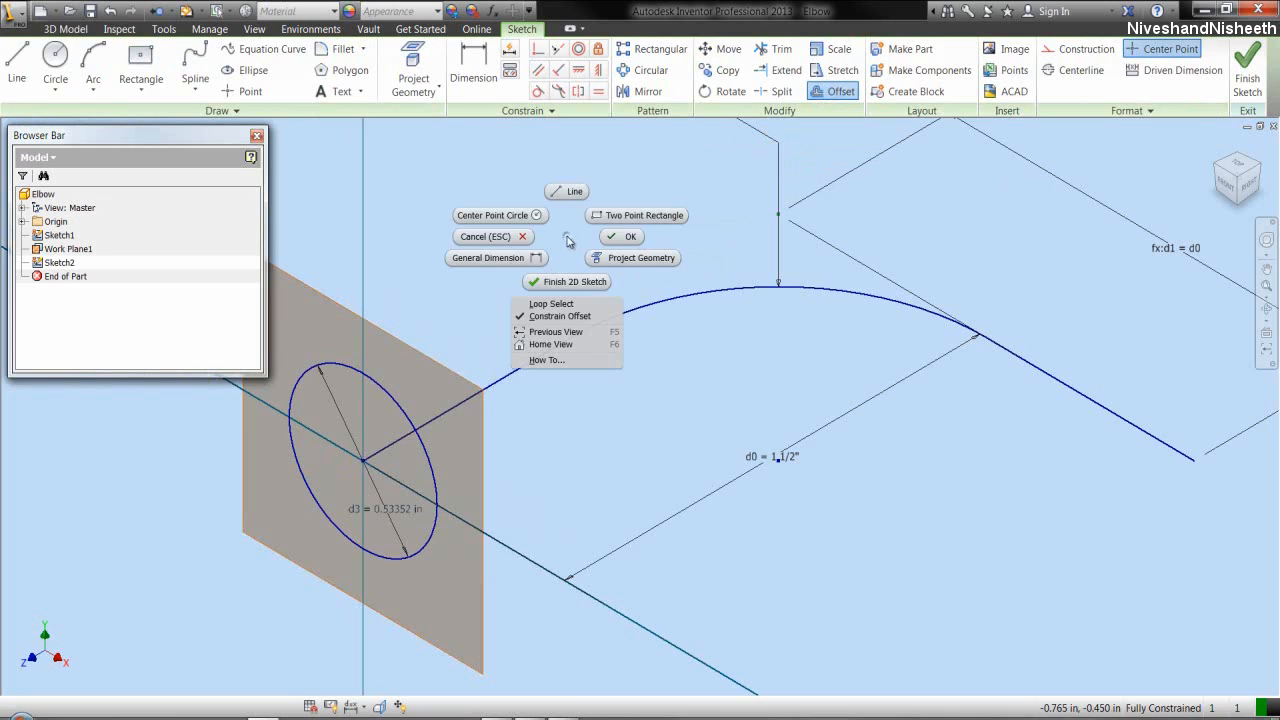
left_click(555, 303)
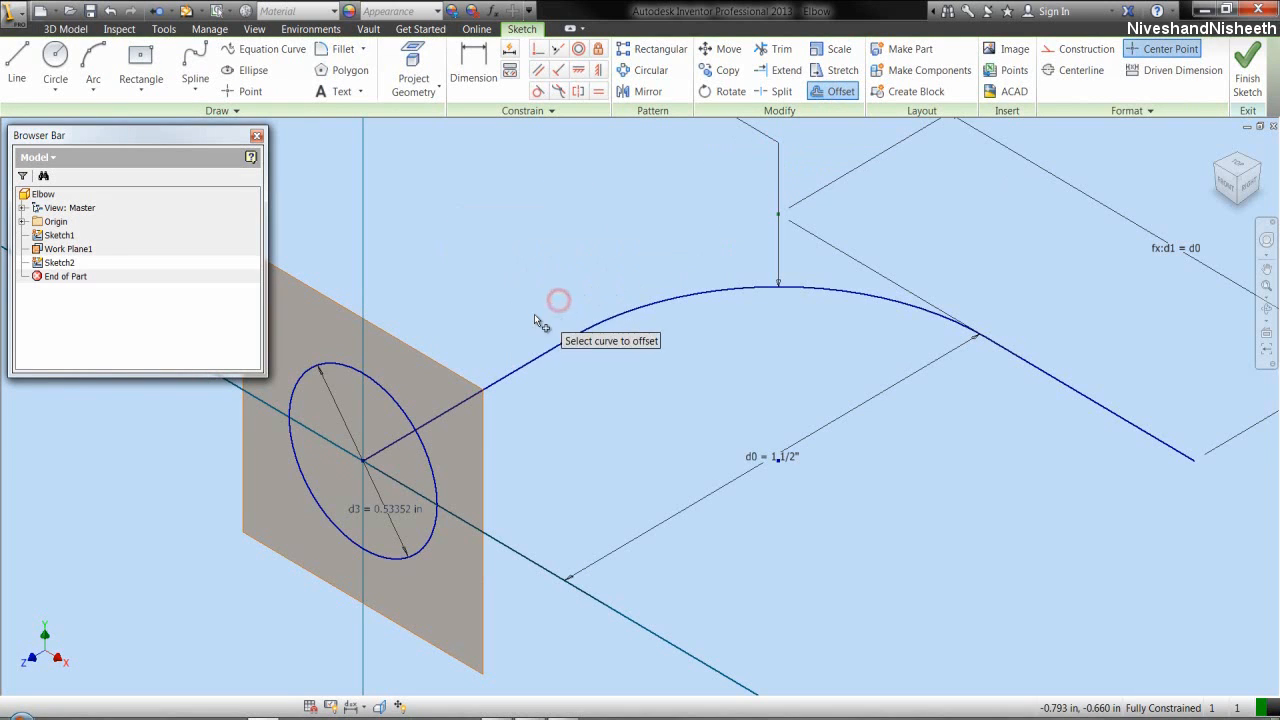
left_click(398, 402)
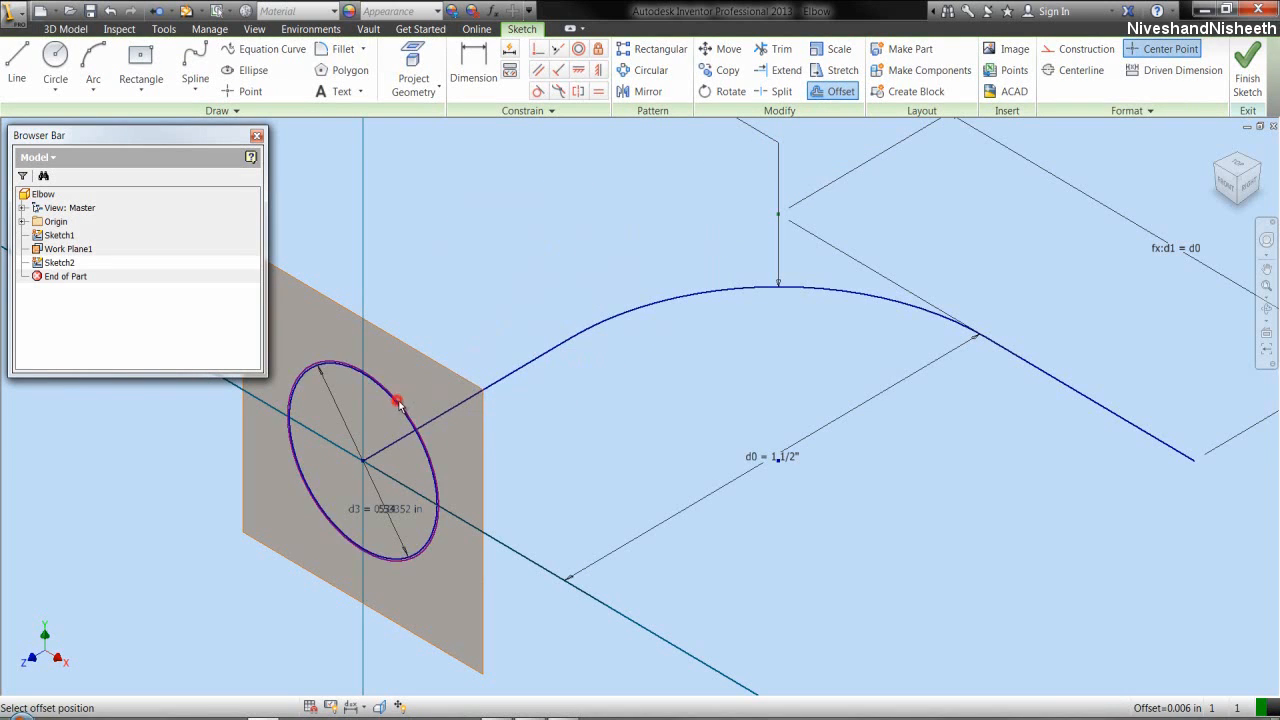
left_click(417, 409)
- Dimension the gap between the two concentric circles as 1/16 in and finish the sketch
right_click(457, 300)
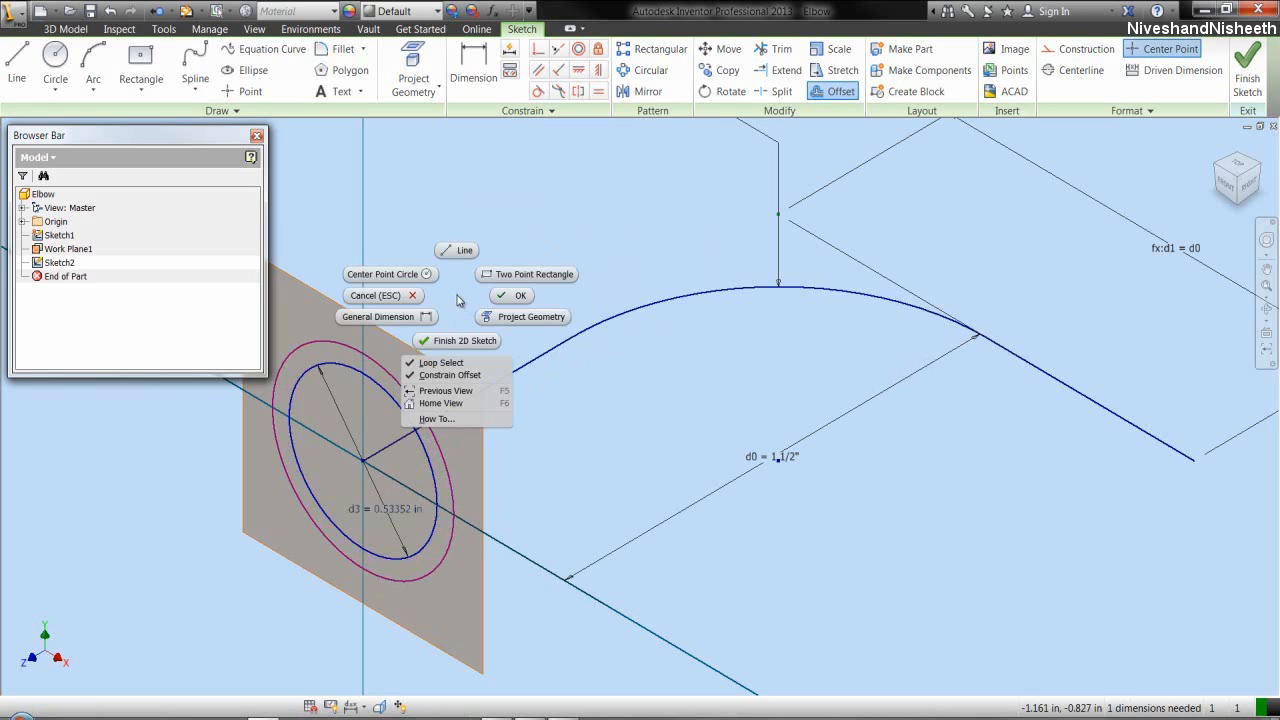
left_click(430, 316)
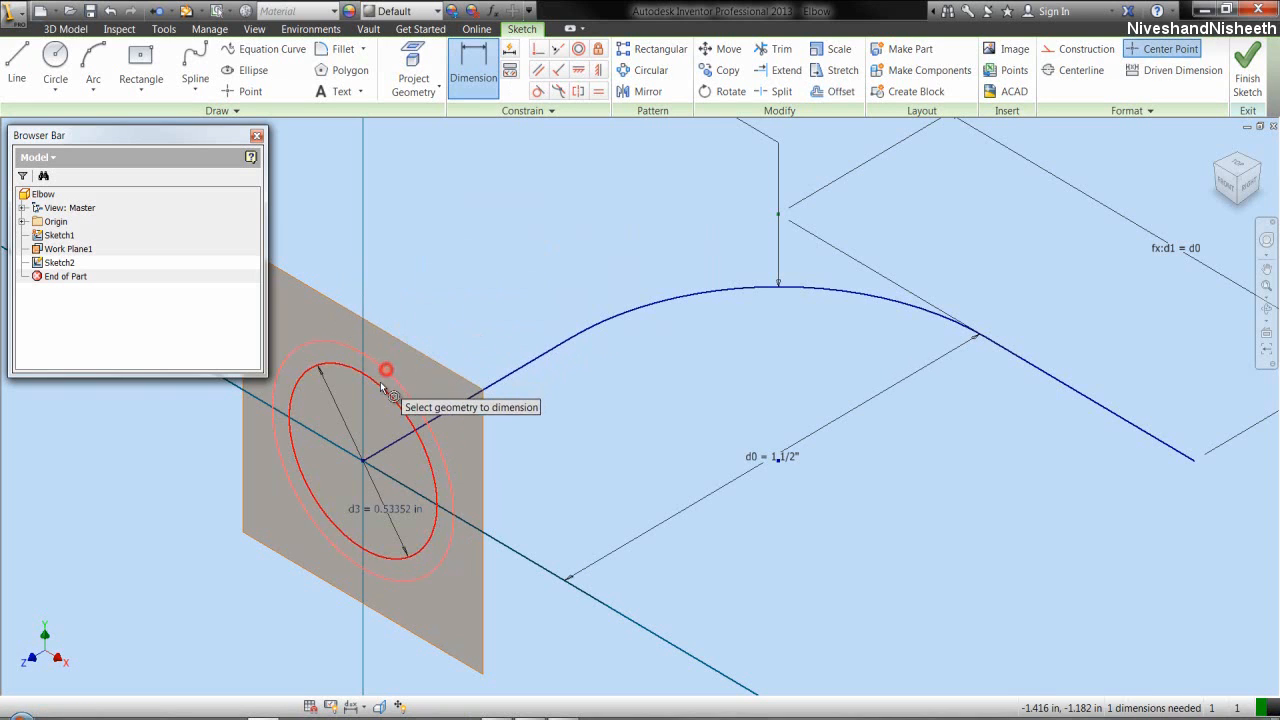
left_click(379, 382)
left_click(400, 372)
left_click(408, 380)
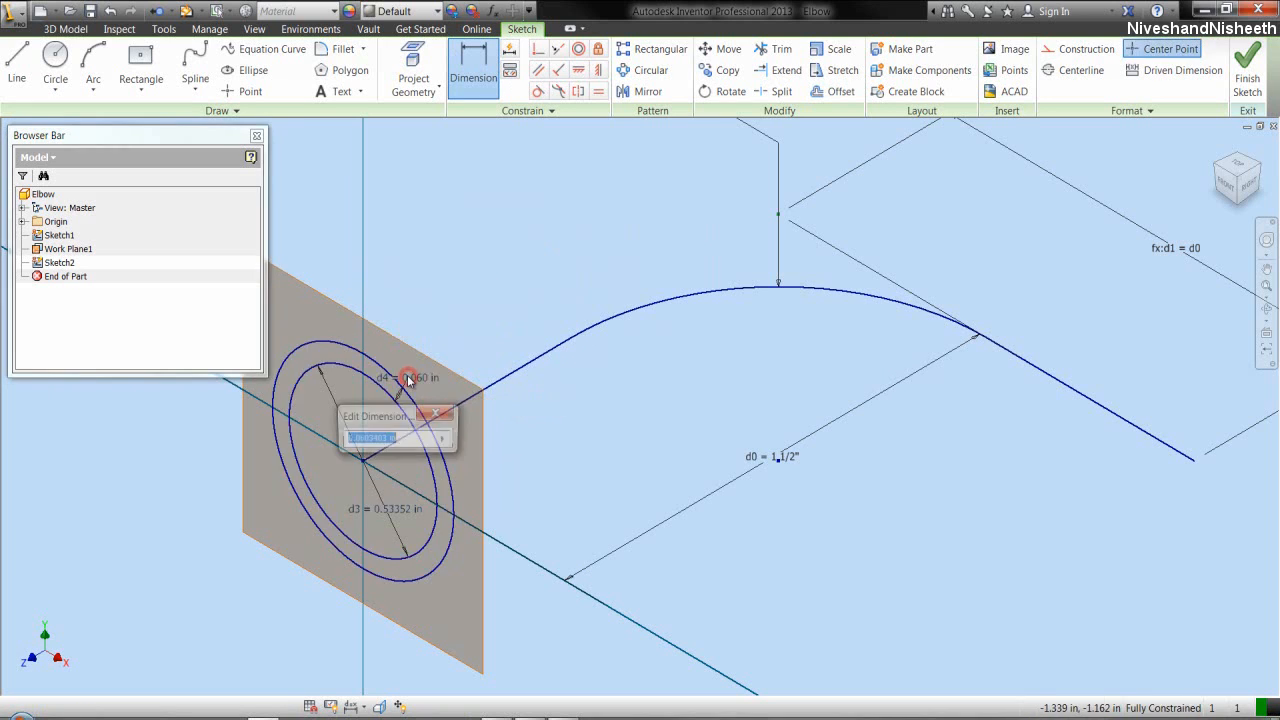
type("1/")
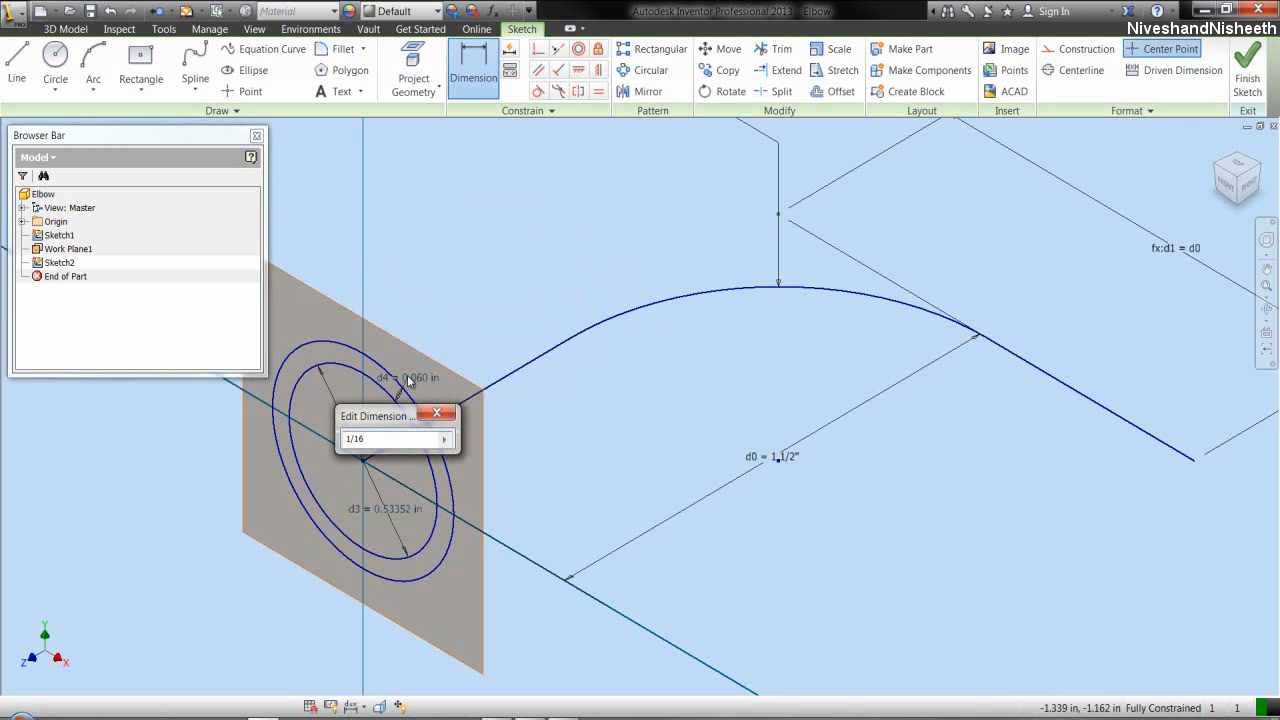
type("16")
key("Return")
right_click(486, 283)
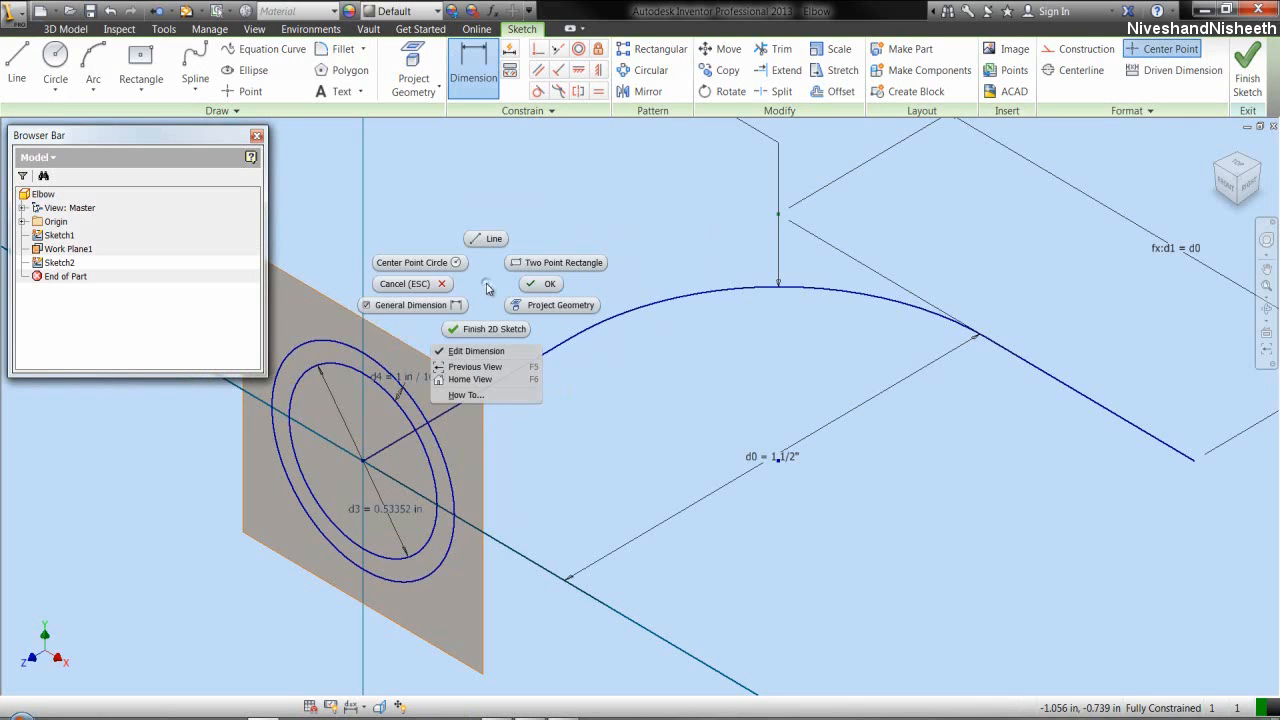
left_click(545, 287)
right_click(559, 288)
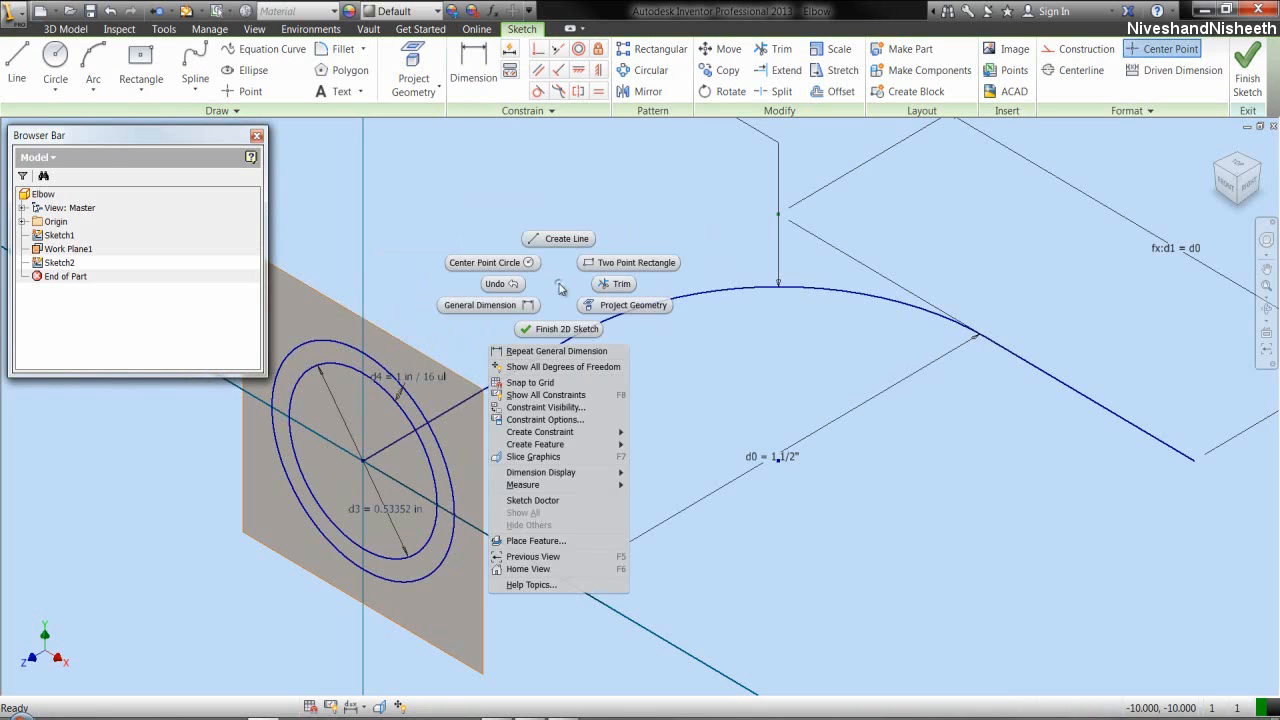
left_click(556, 329)
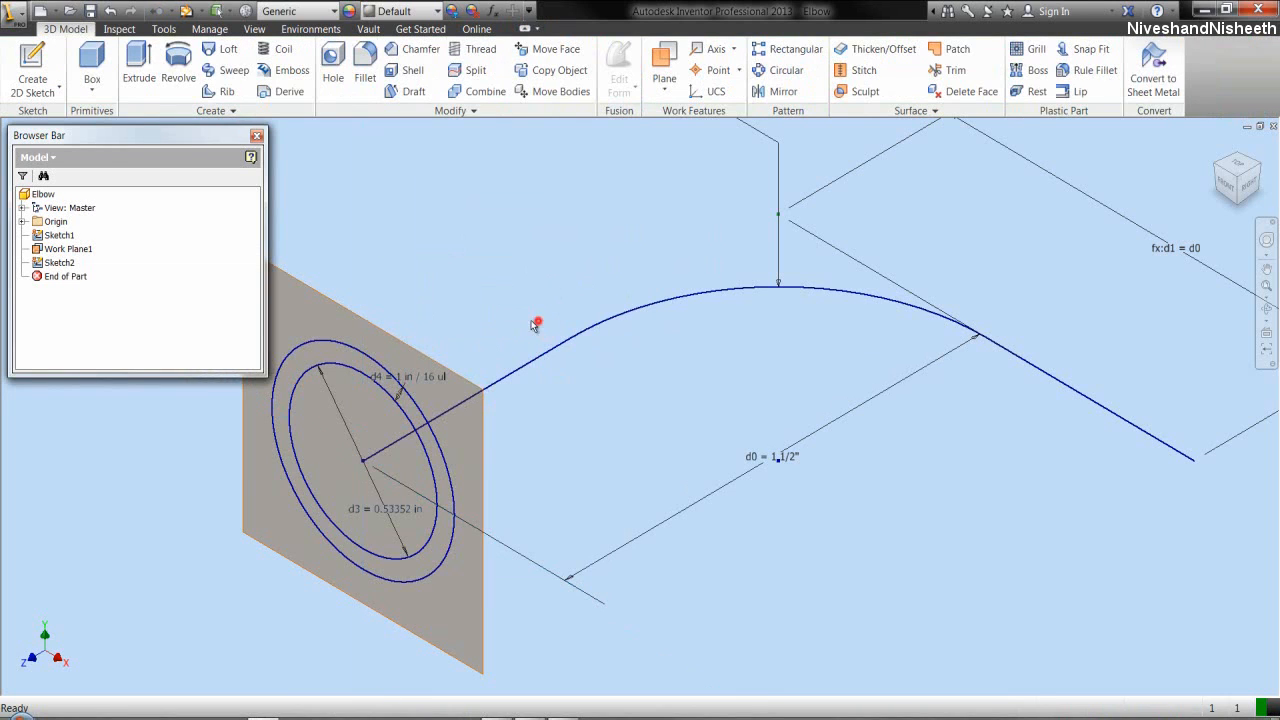
- Hide the work plane at the path's end and save the updated part
left_click(70, 250)
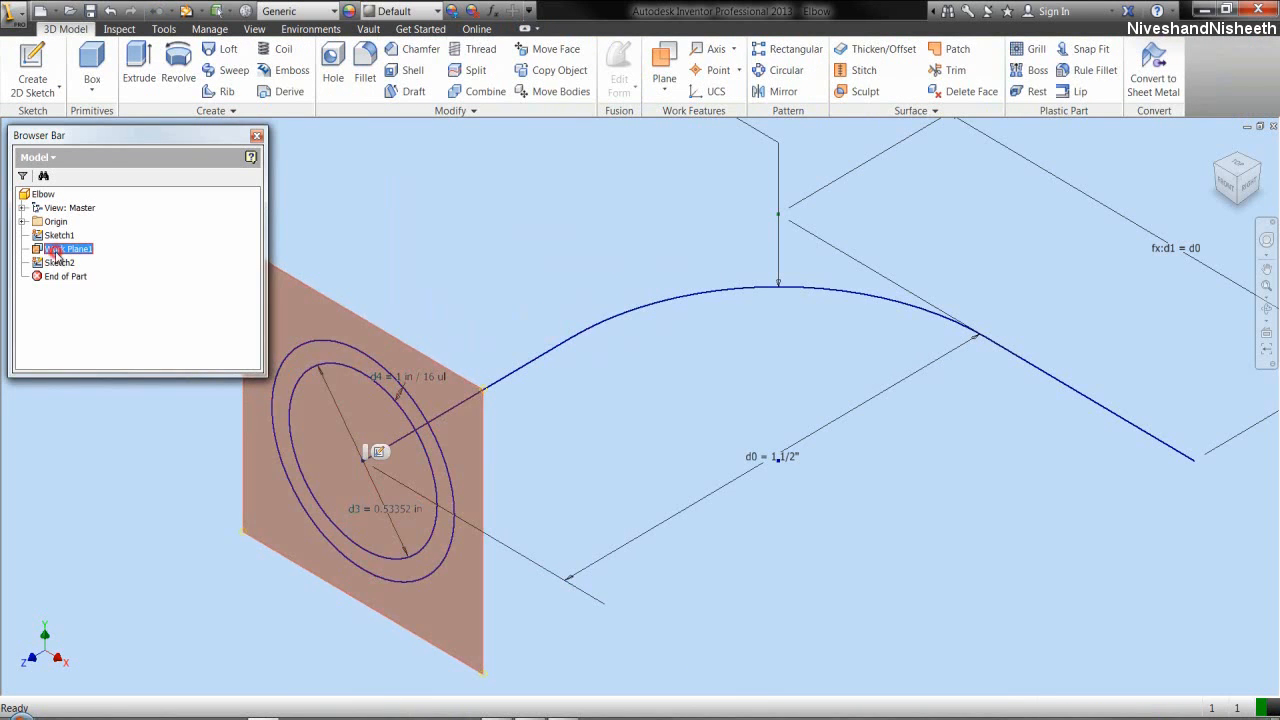
right_click(72, 255)
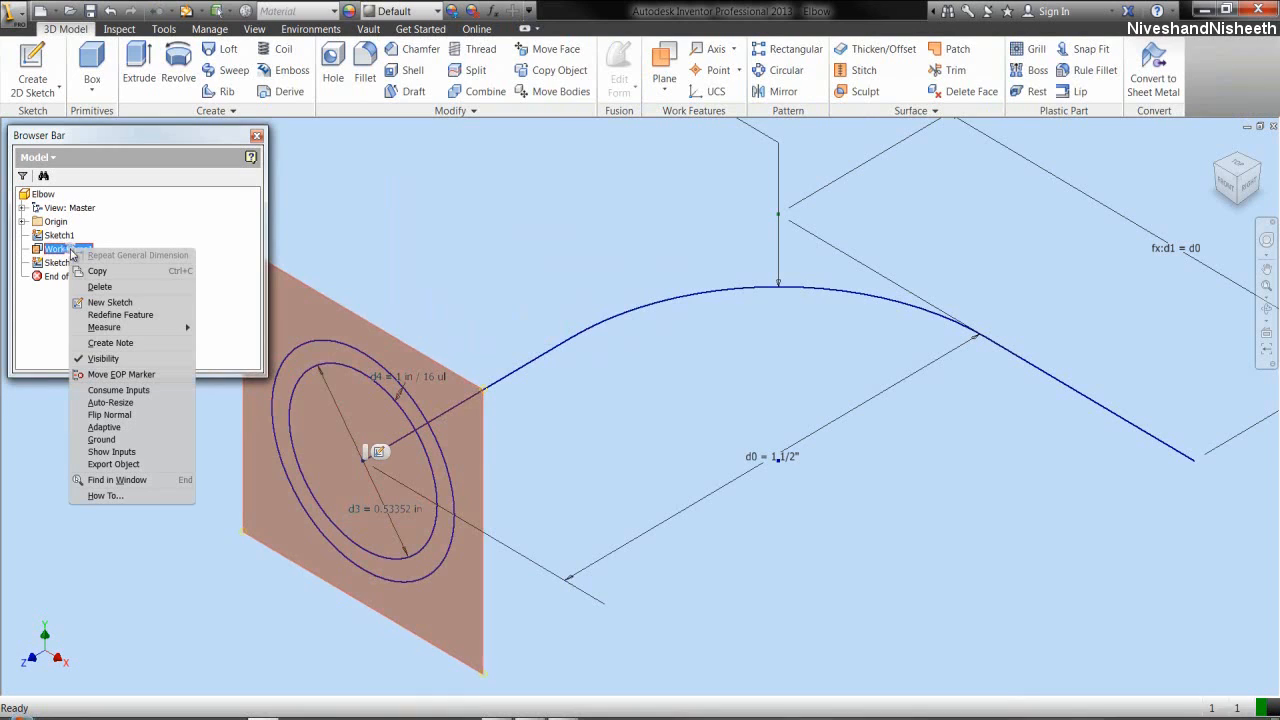
left_click(108, 359)
left_click(401, 287)
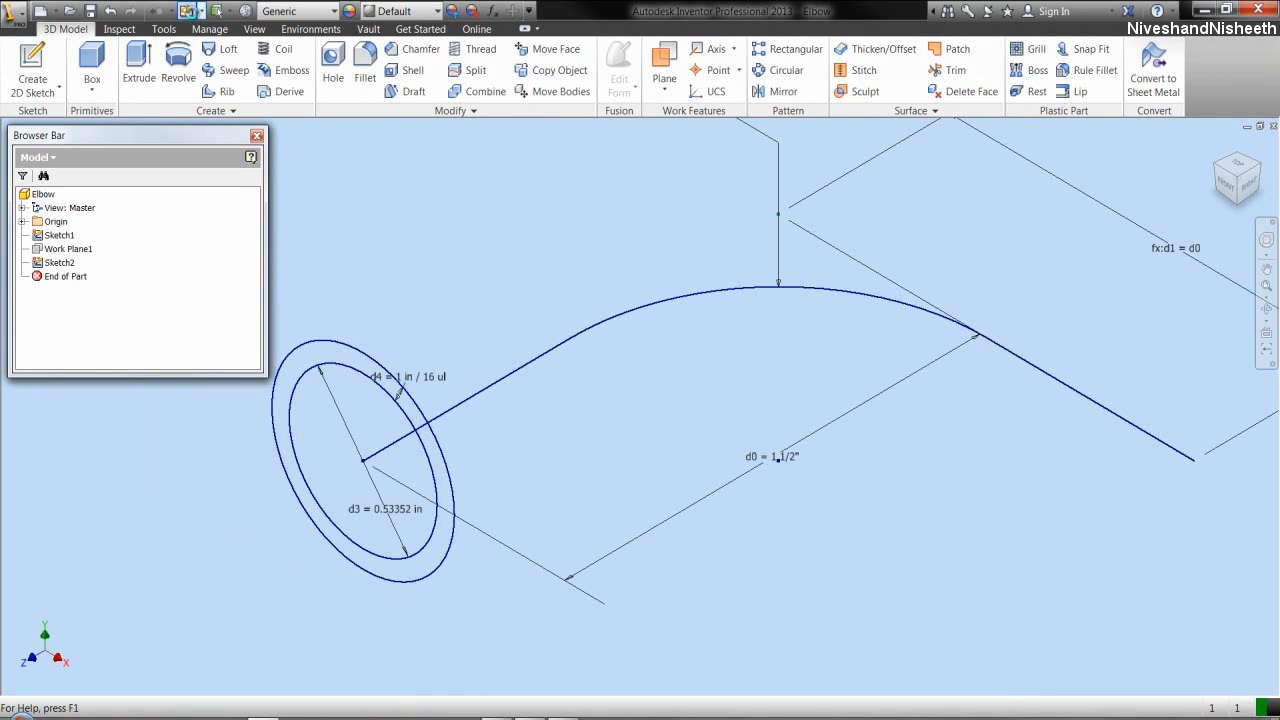
left_click(190, 11)
left_click(90, 11)
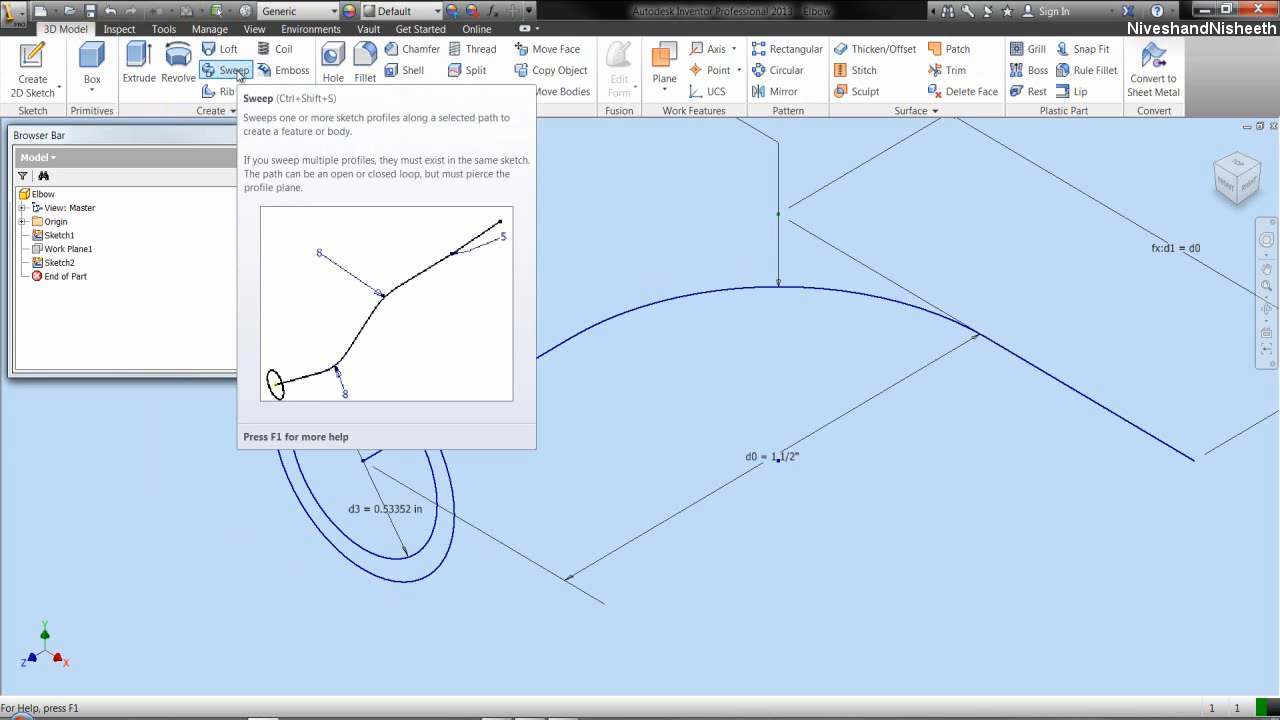
- Sweep the ring profile between the two circles along the filleted path as a solid, with Path orientation and 0 taper
left_click(234, 72)
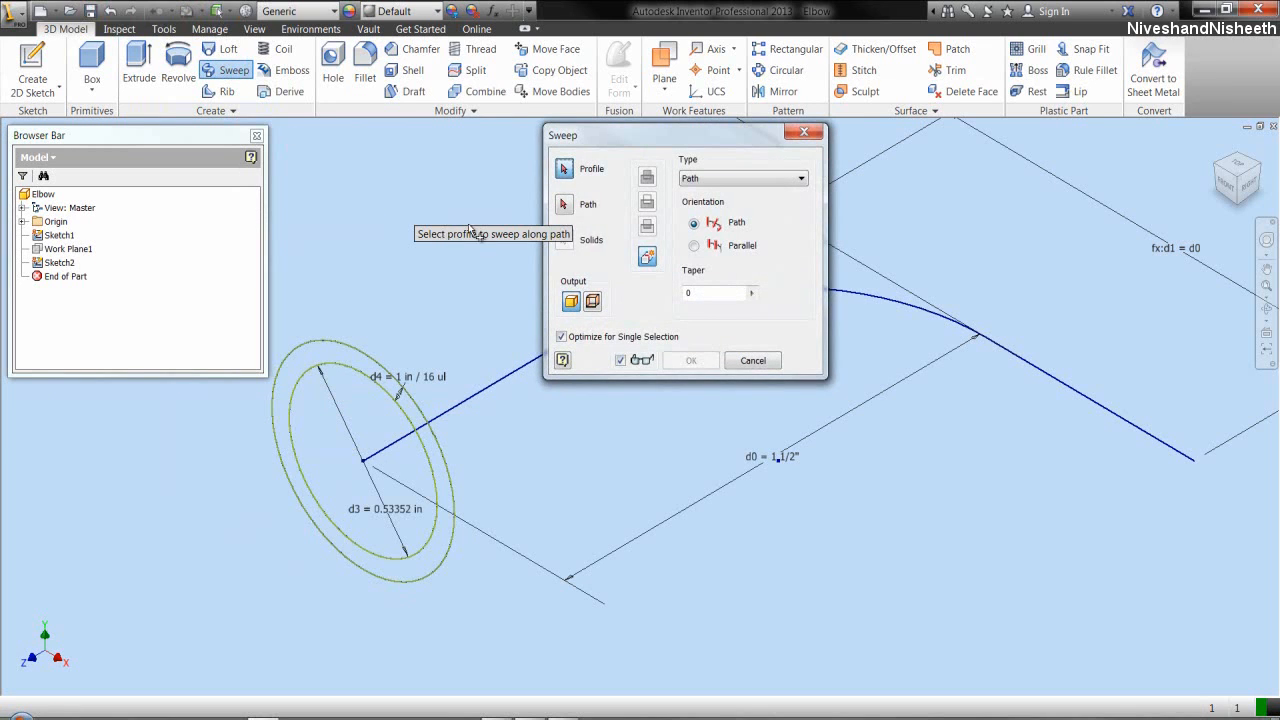
left_click_drag(617, 142, 590, 165)
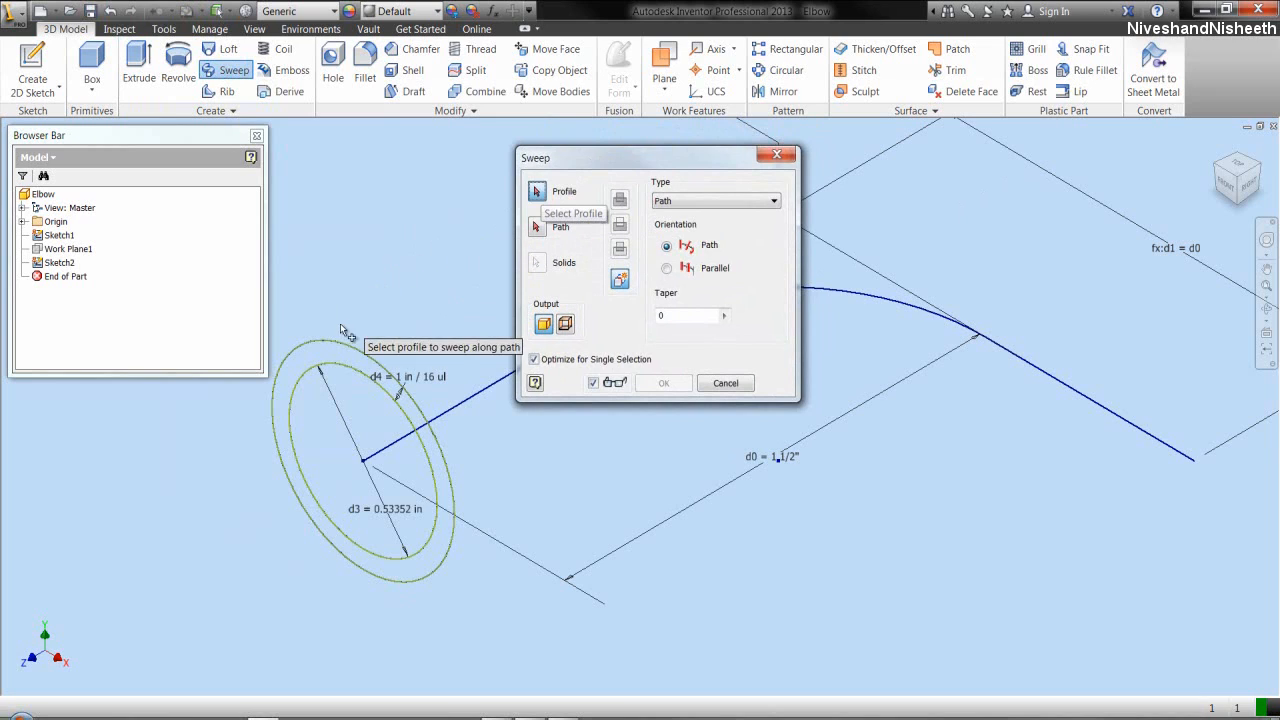
left_click(329, 347)
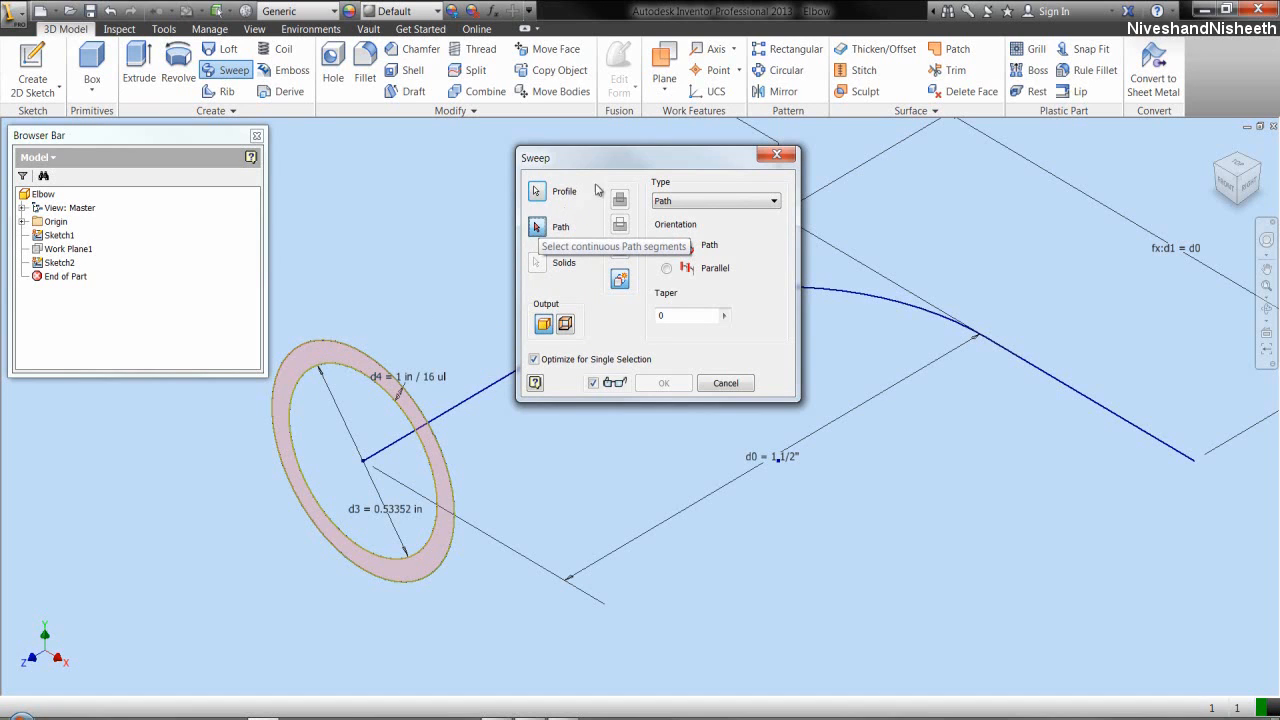
left_click_drag(627, 158, 213, 108)
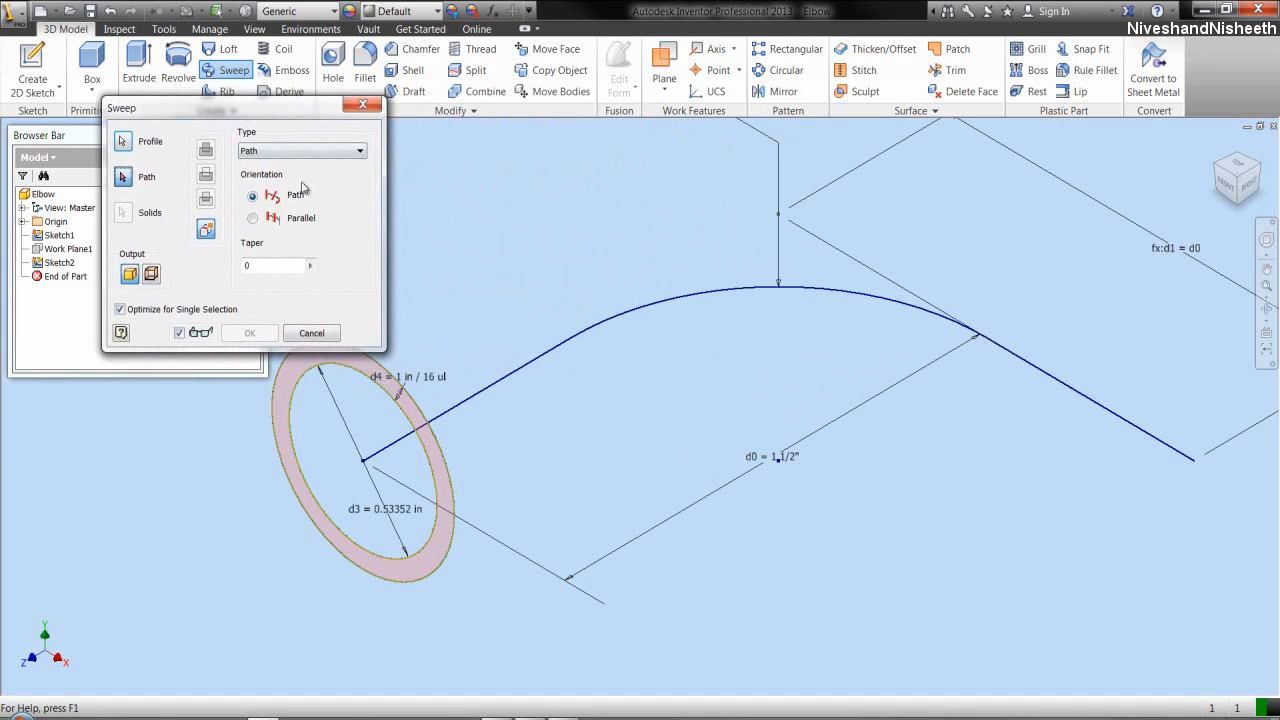
left_click(501, 378)
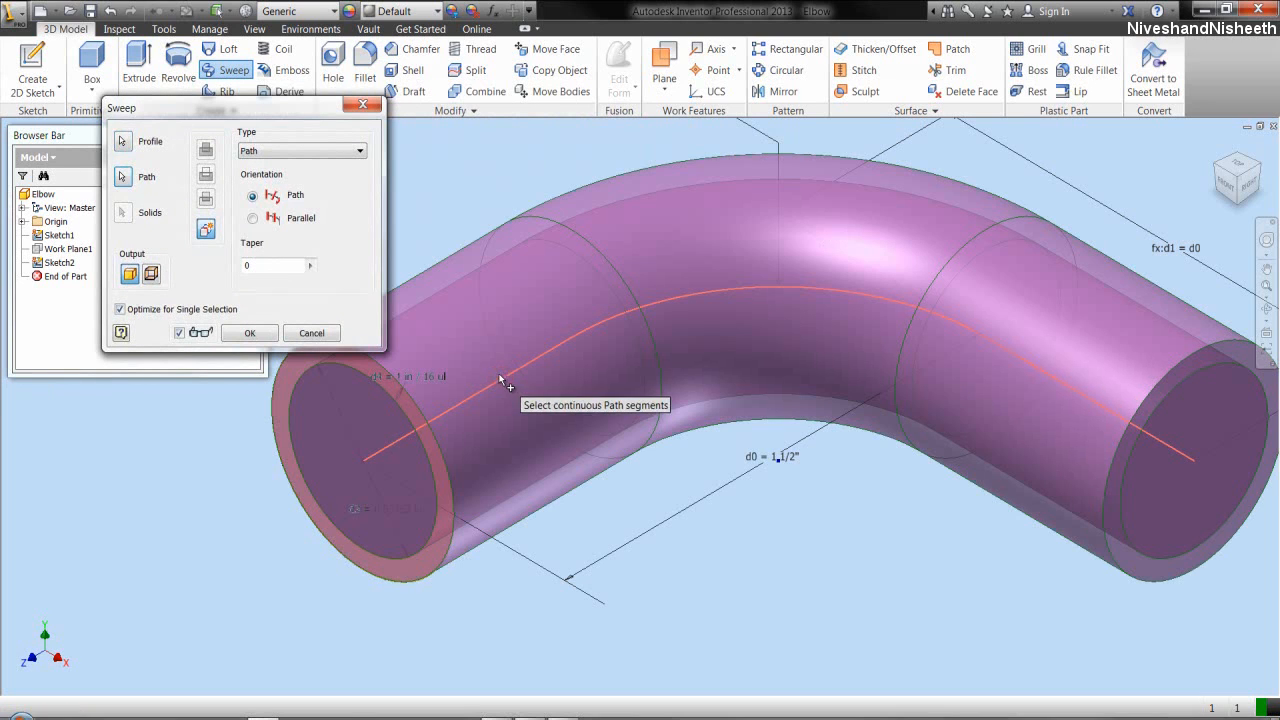
left_click(264, 334)
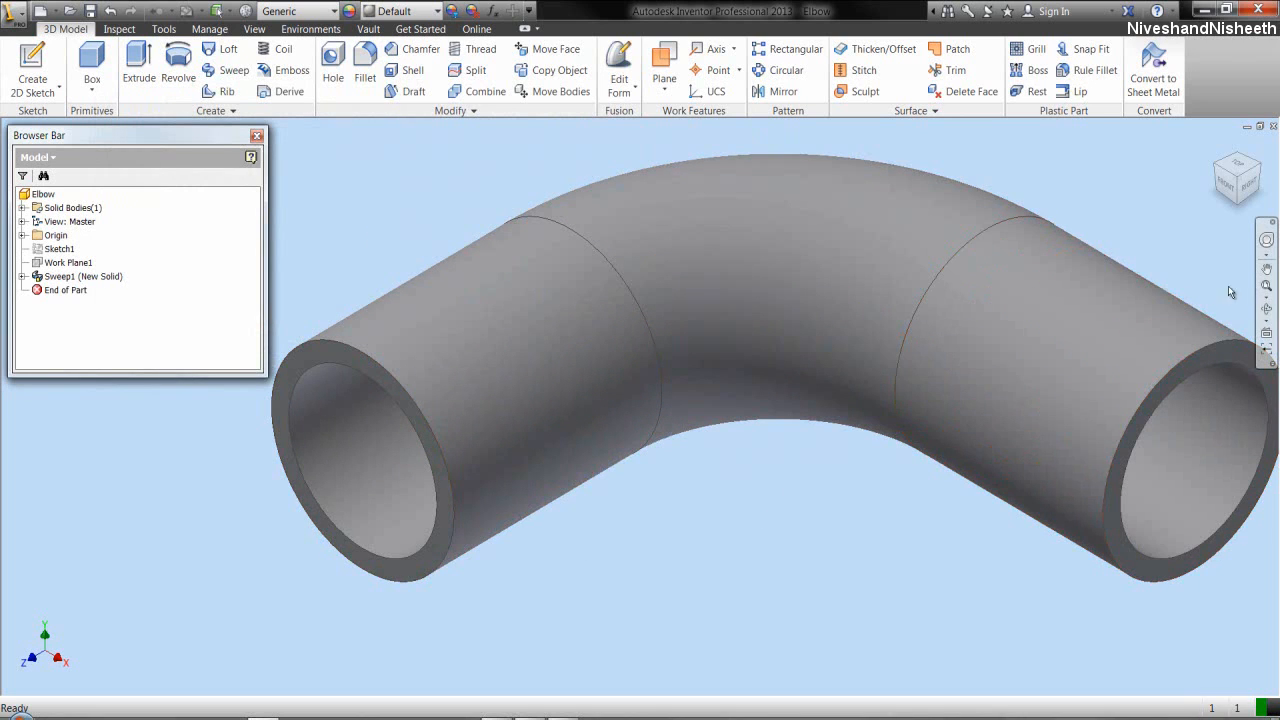
- Save the Elbow part with its swept pipe body
left_click(1266, 286)
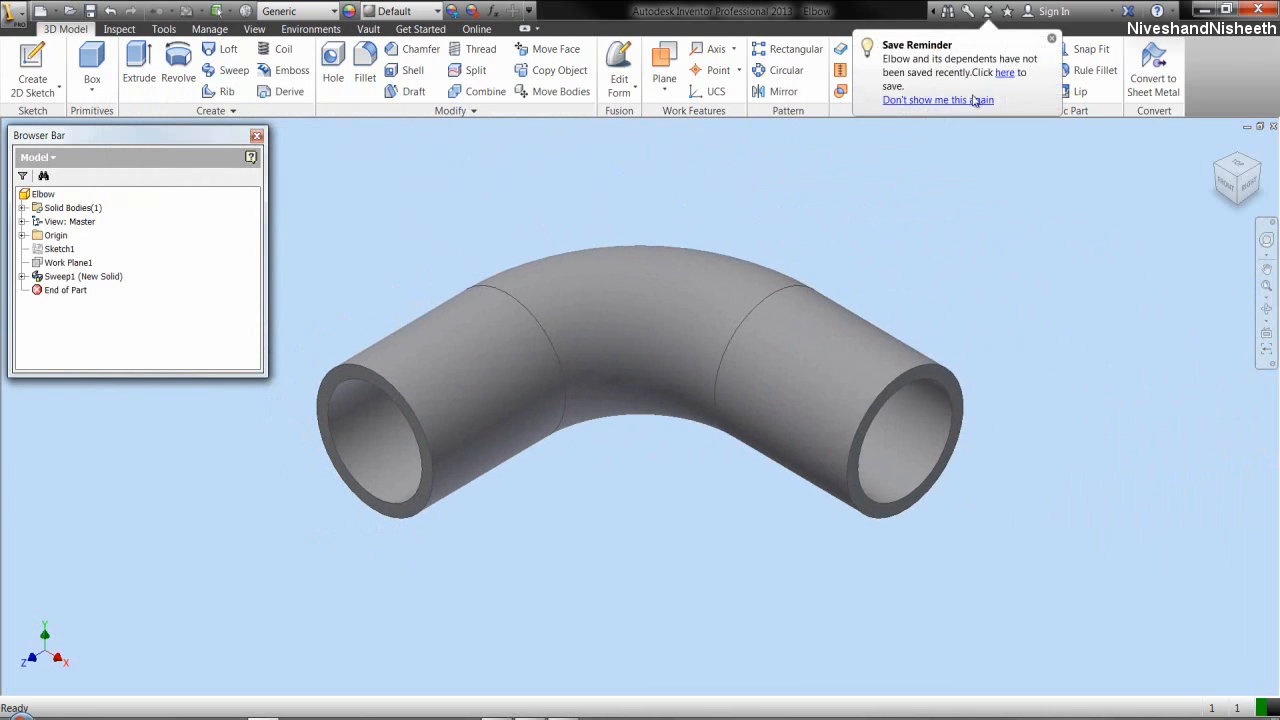
left_click(1003, 75)
left_click(483, 184)
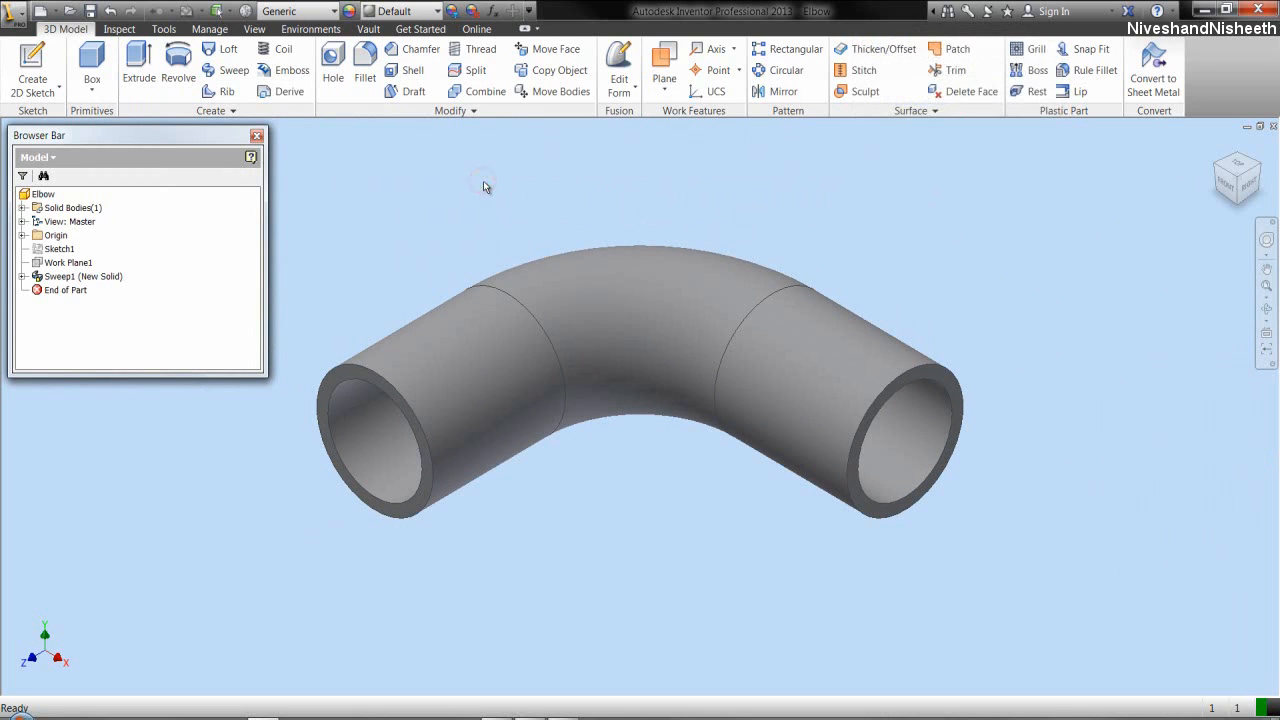
- Apply the Light Beige appearance from the Inventor Material Library to the elbow
left_click(408, 12)
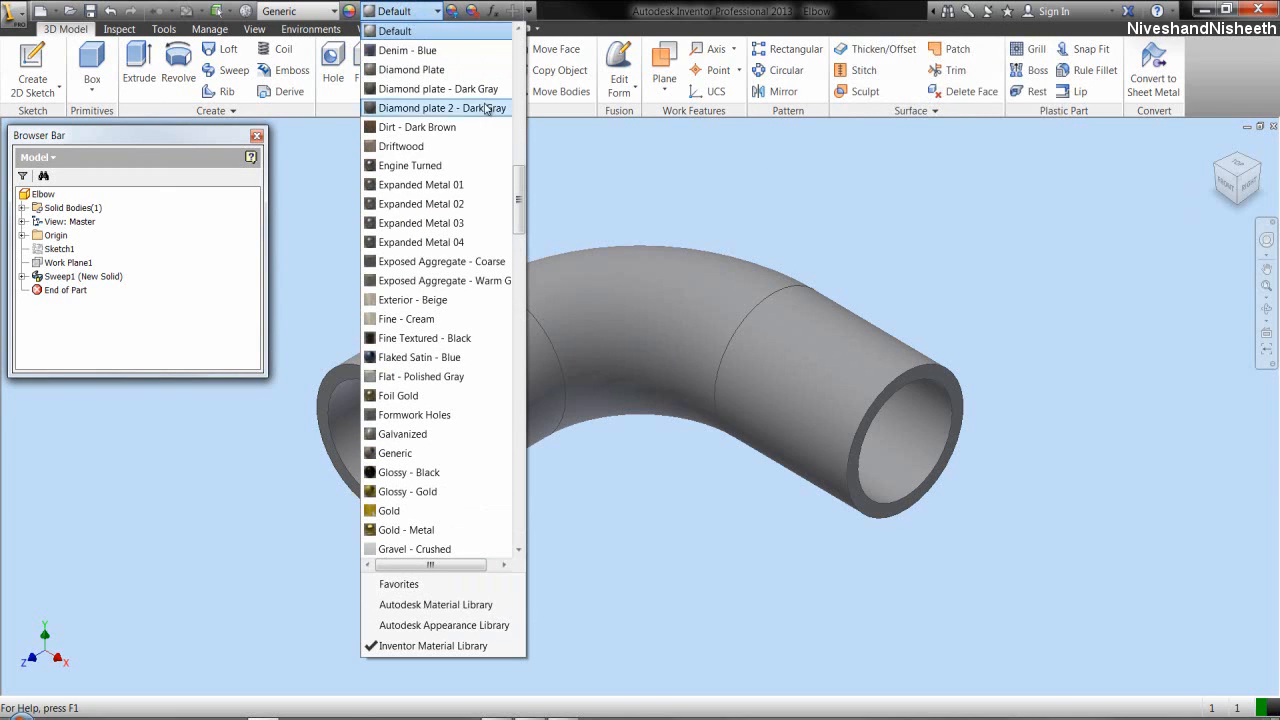
left_click_drag(519, 203, 522, 281)
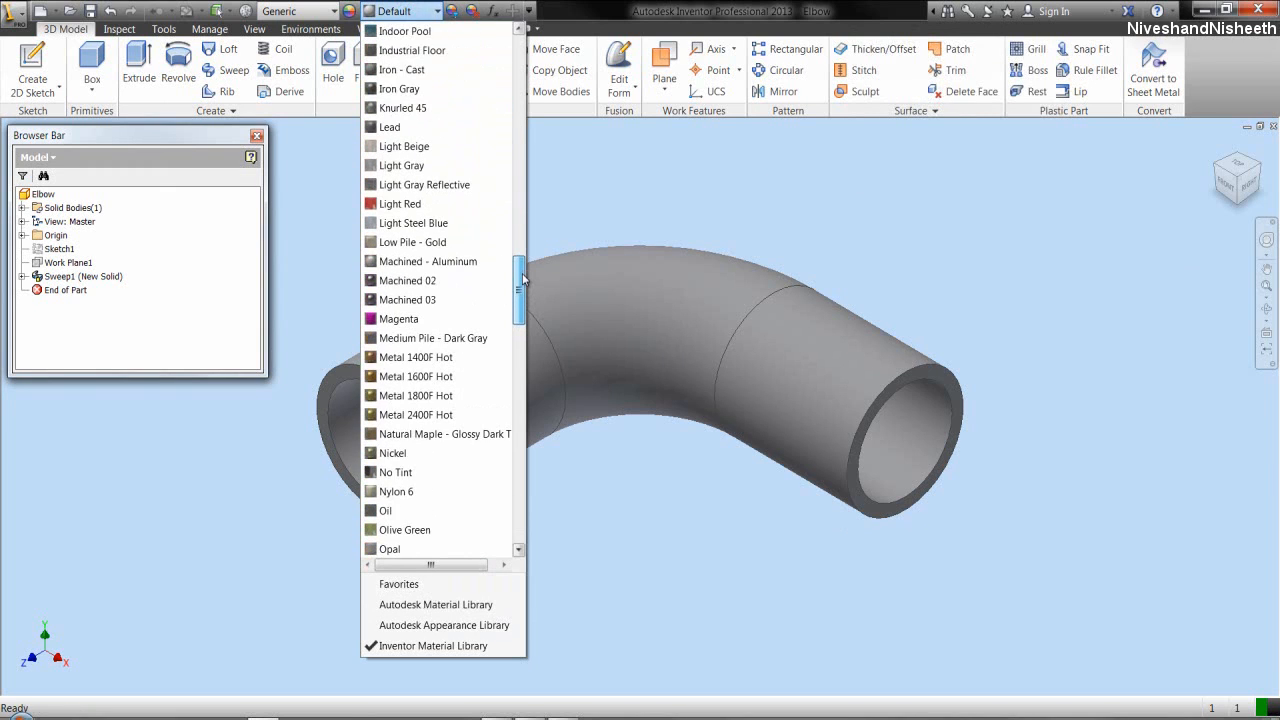
left_click(411, 148)
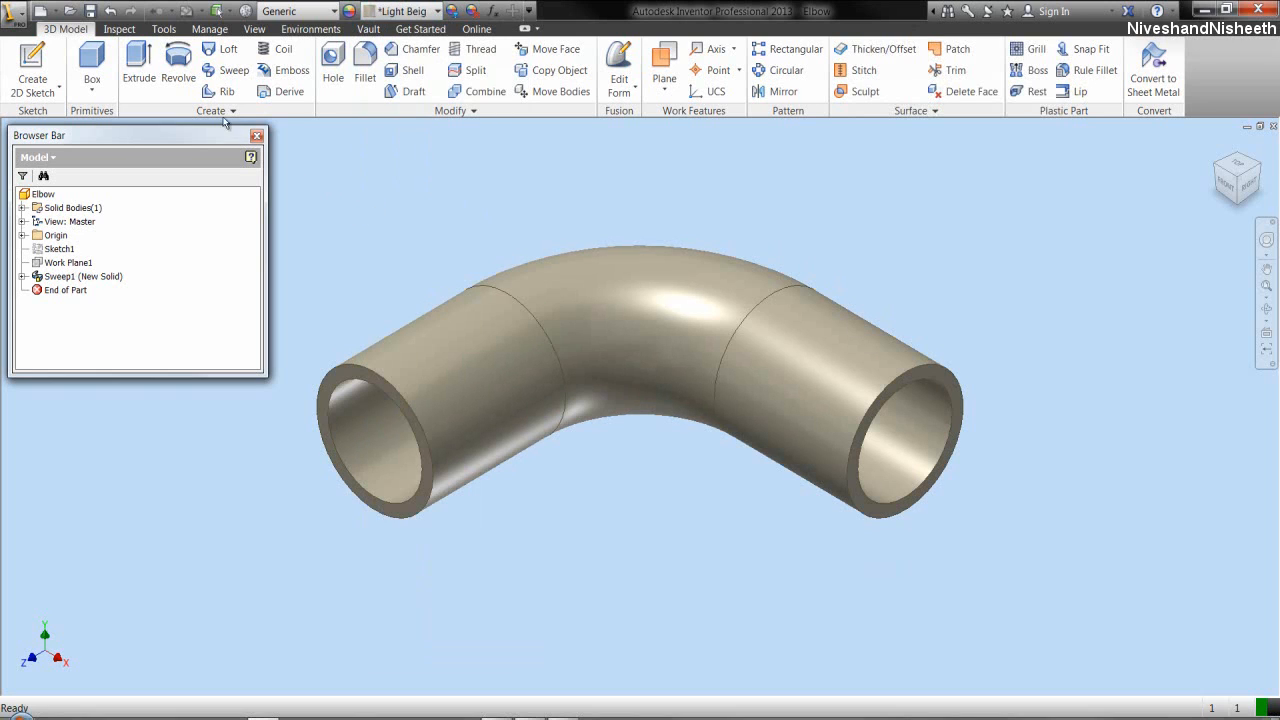
- Import the lighting style from Favorite Color.styxml, use Copy of Two Lights-1 as the lighting style, and save the part
left_click(252, 29)
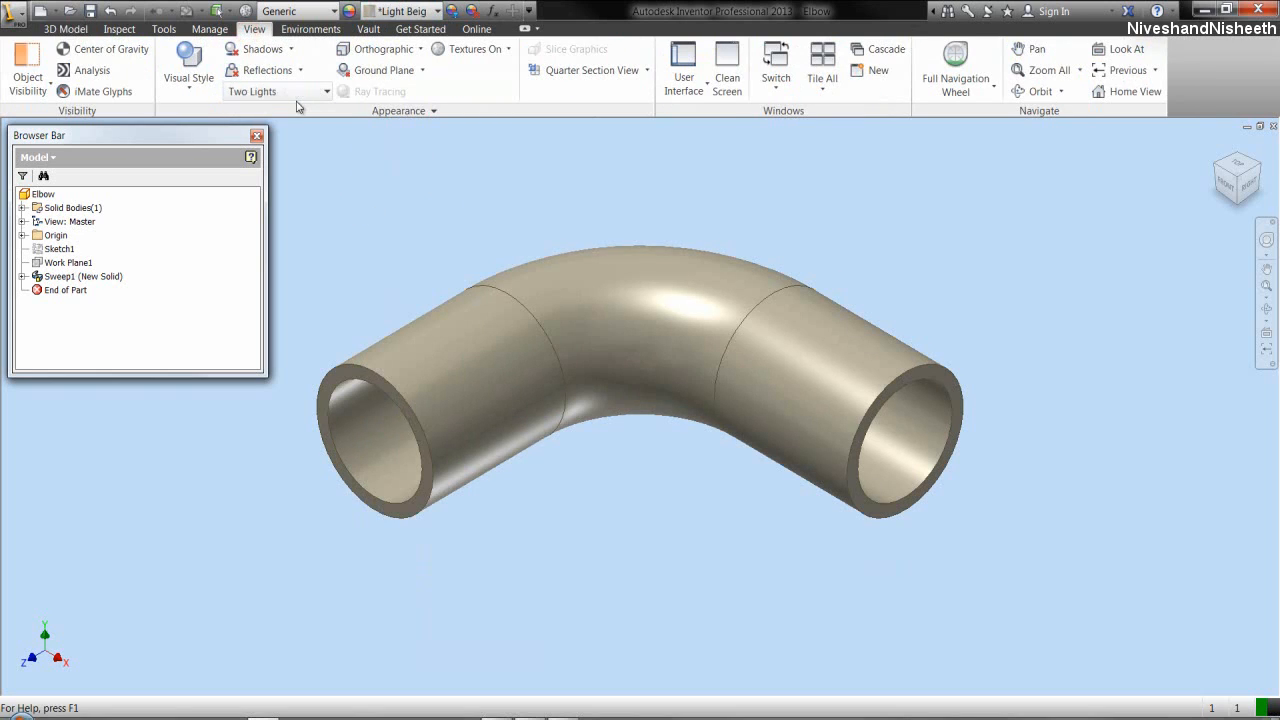
left_click(326, 91)
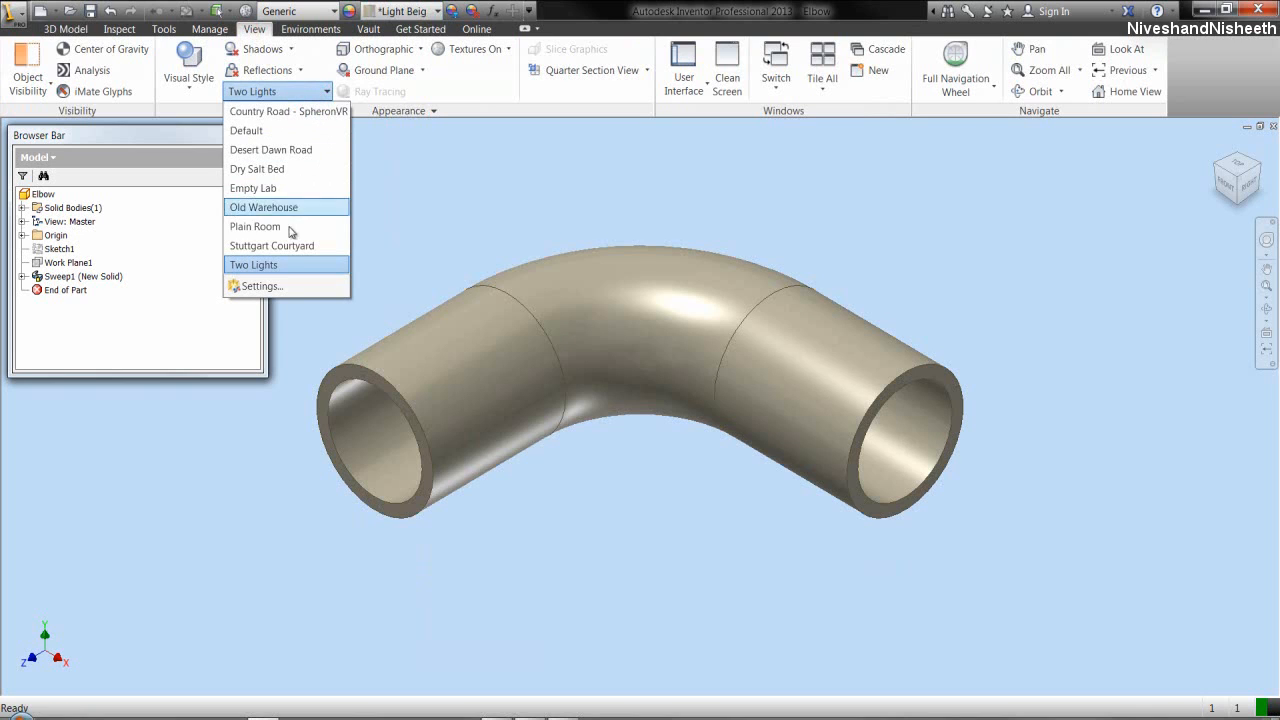
left_click(277, 288)
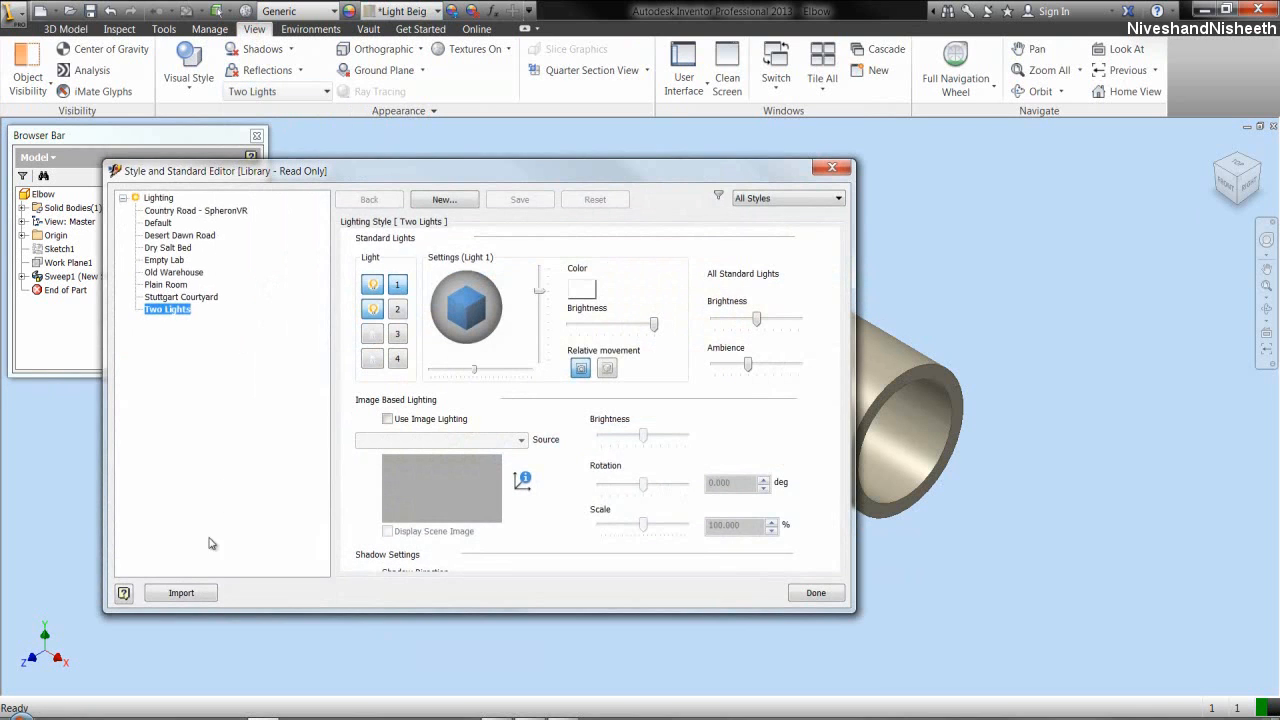
left_click(200, 594)
double_click(446, 402)
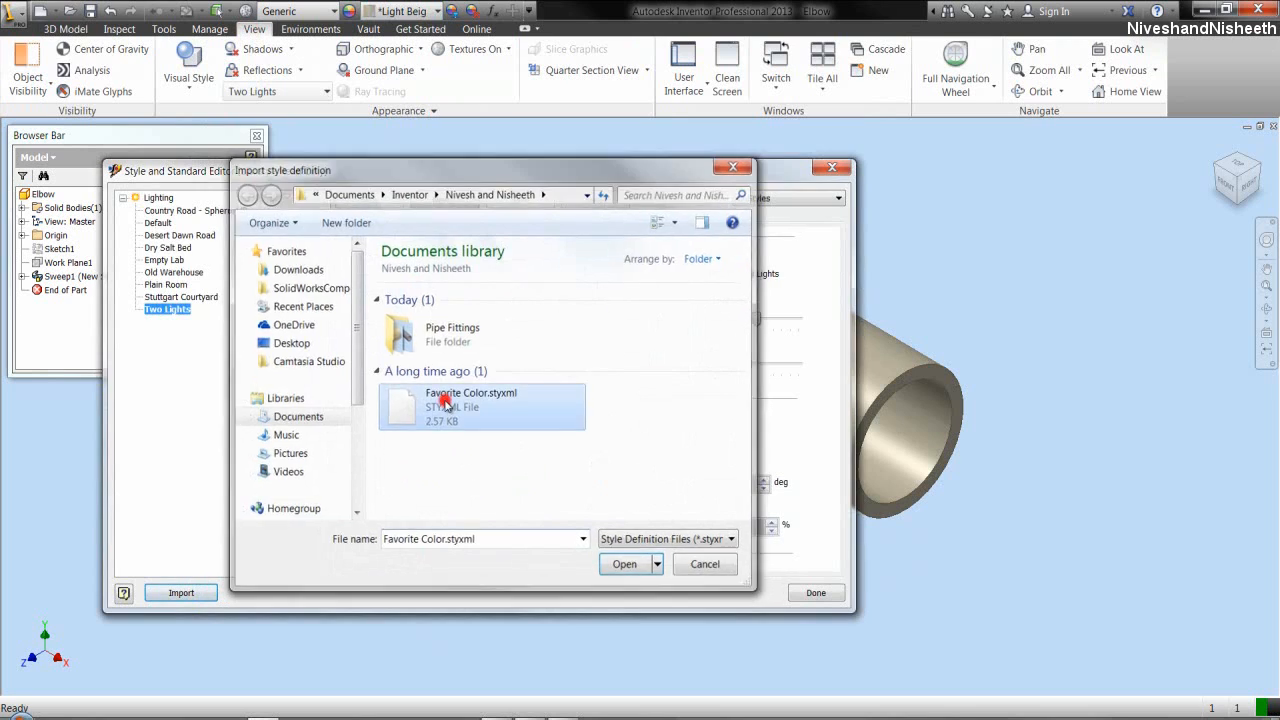
left_click(190, 210)
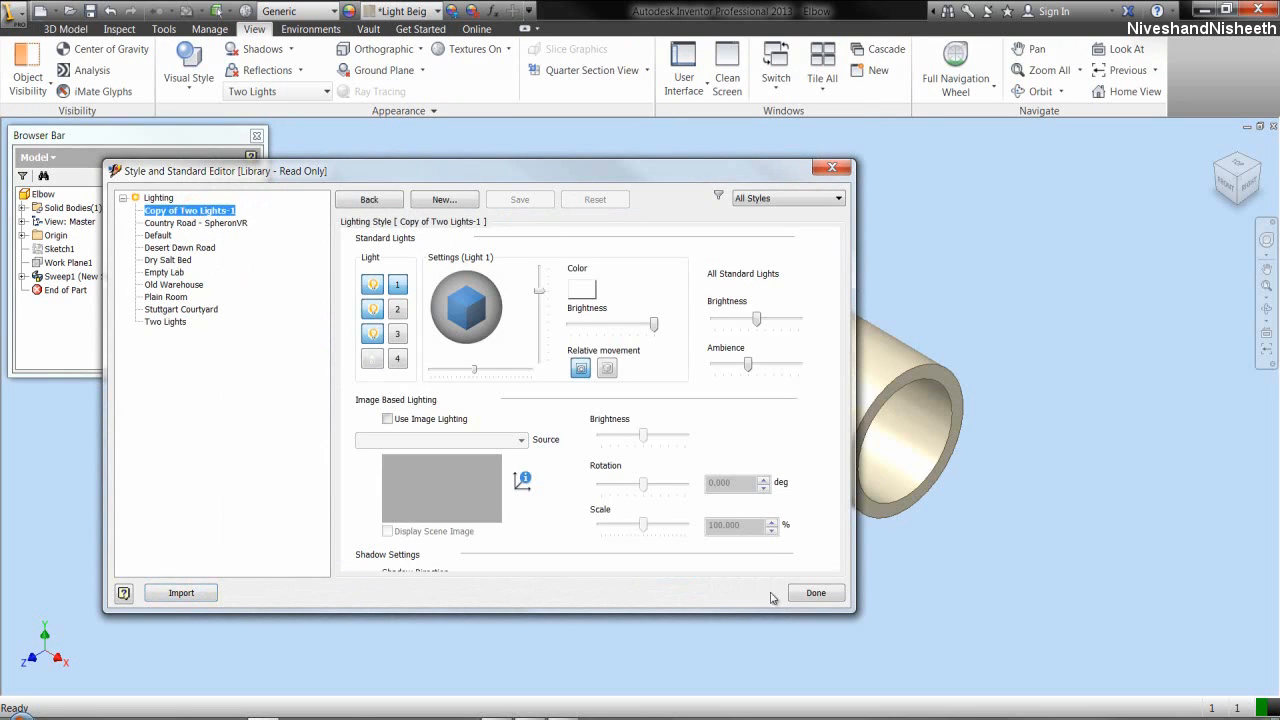
left_click(812, 594)
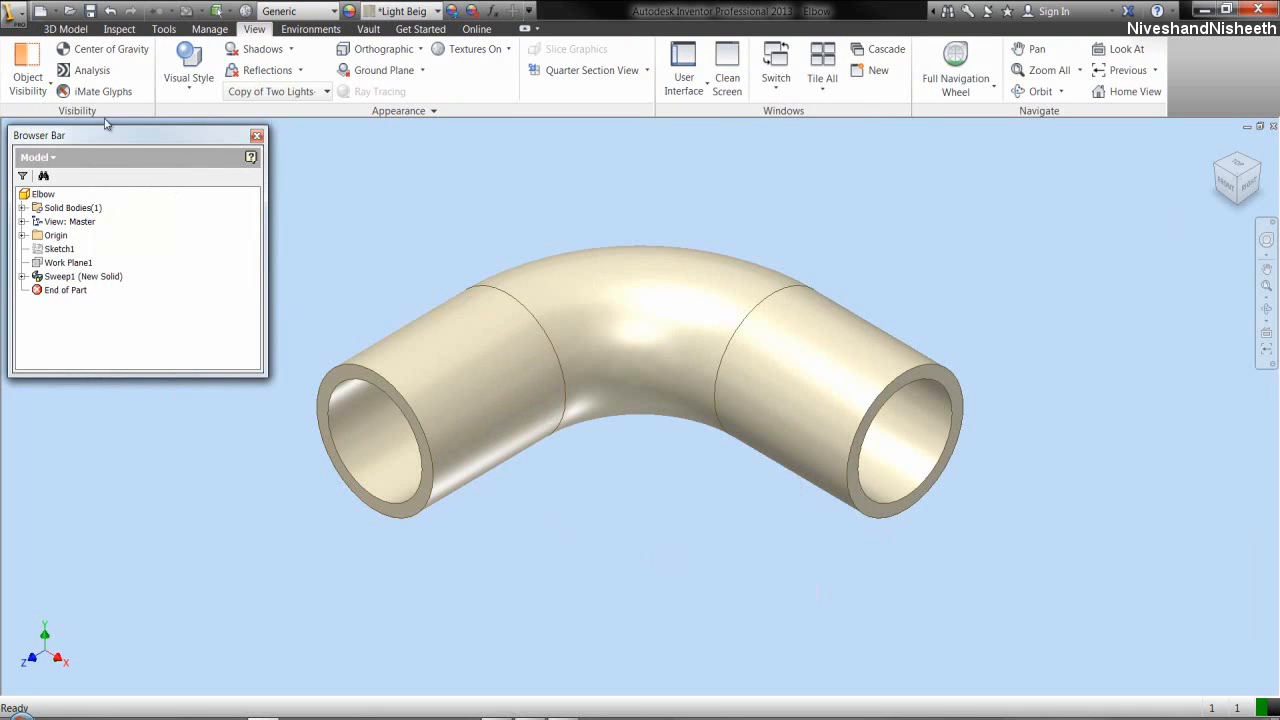
left_click(62, 29)
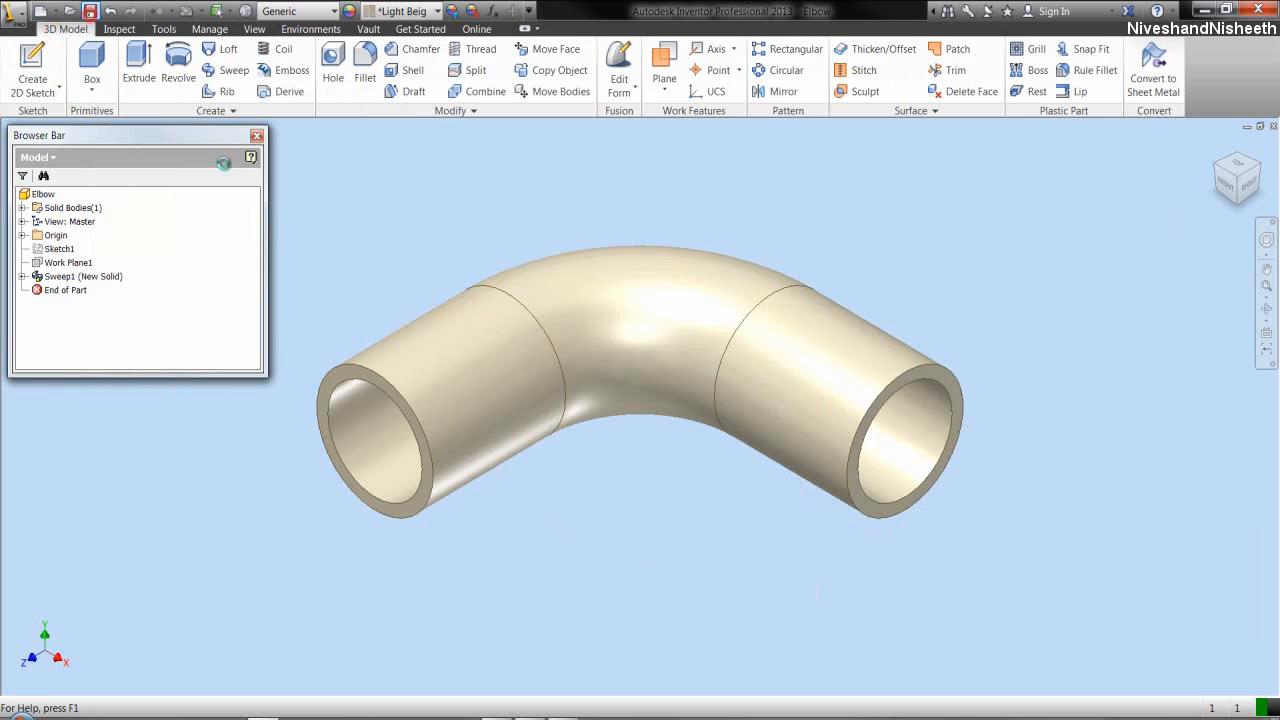
left_click(675, 550)
- Chamfer the inner edge of one elbow end face by distance and angle, with distance 1/16 and angle 45 deg
left_click(421, 52)
left_click(432, 176)
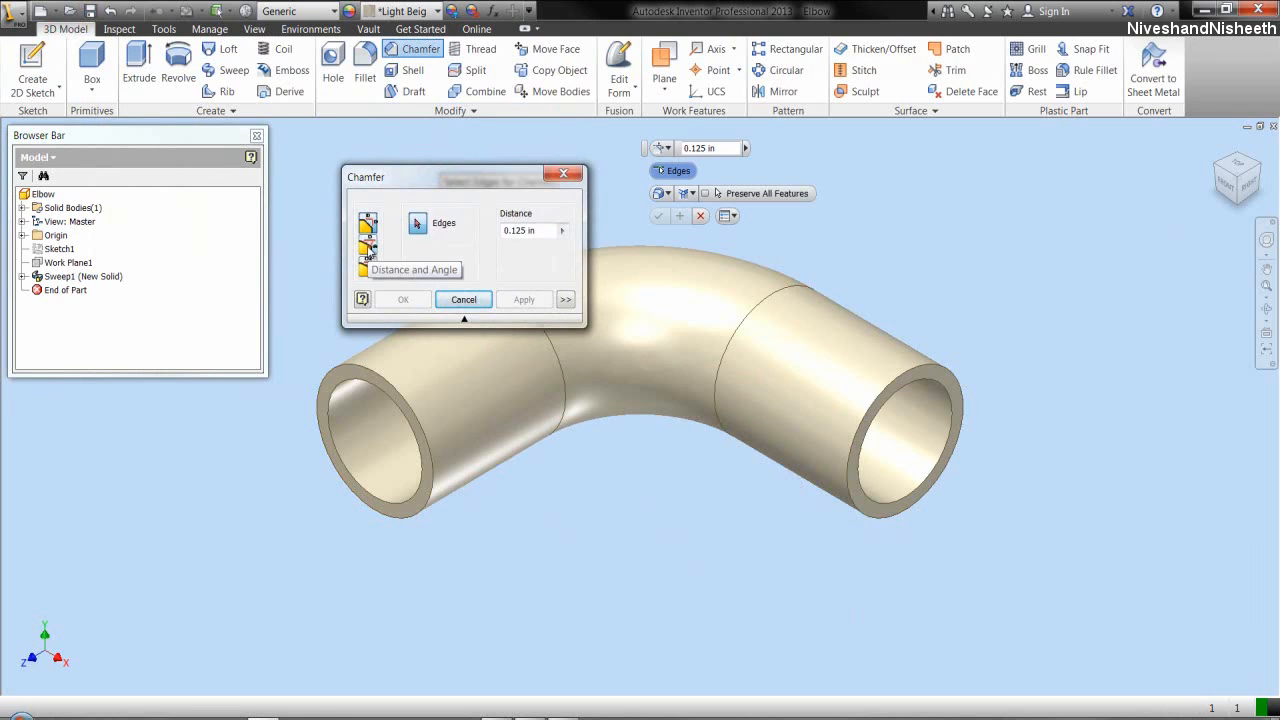
left_click(372, 249)
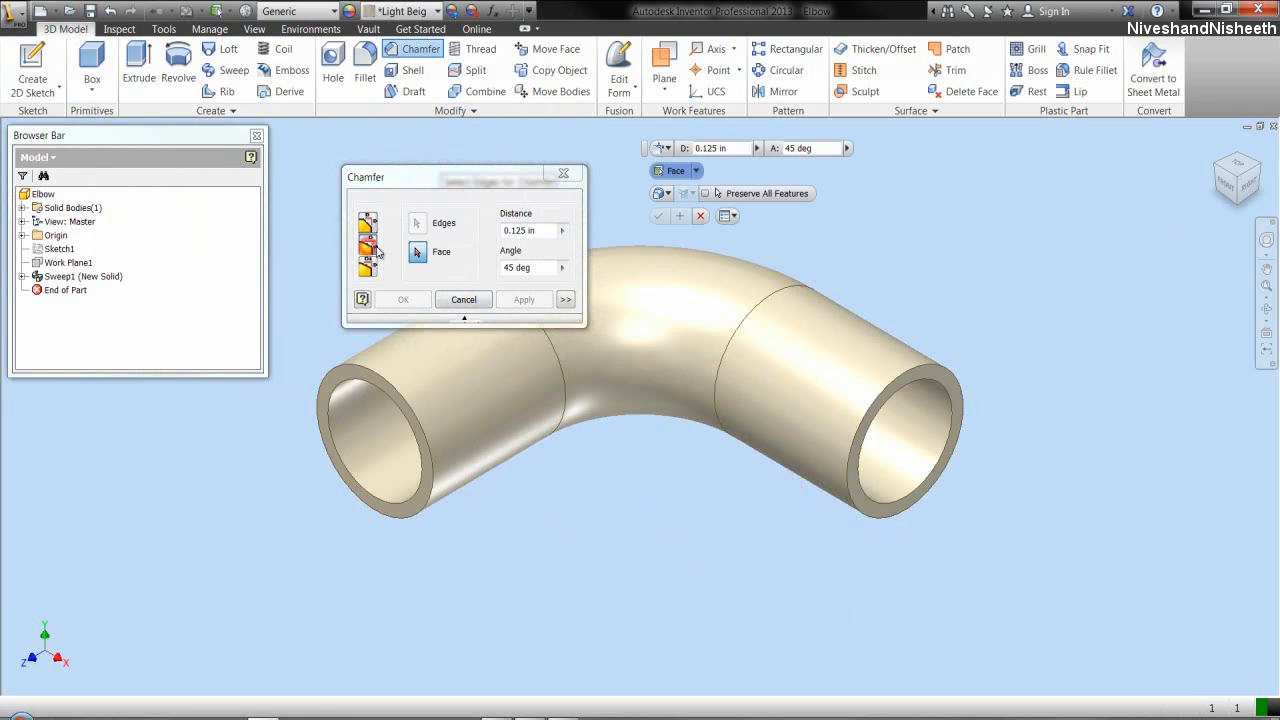
left_click(543, 231)
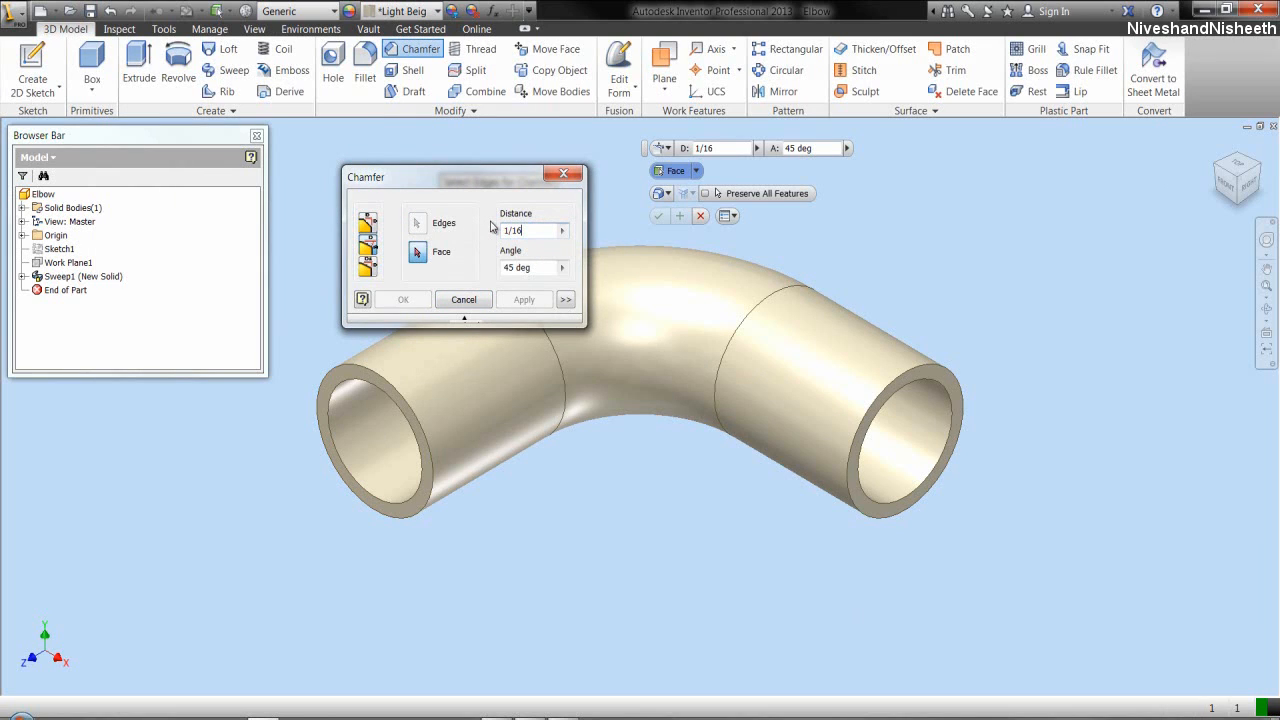
left_click(363, 380)
left_click(365, 377)
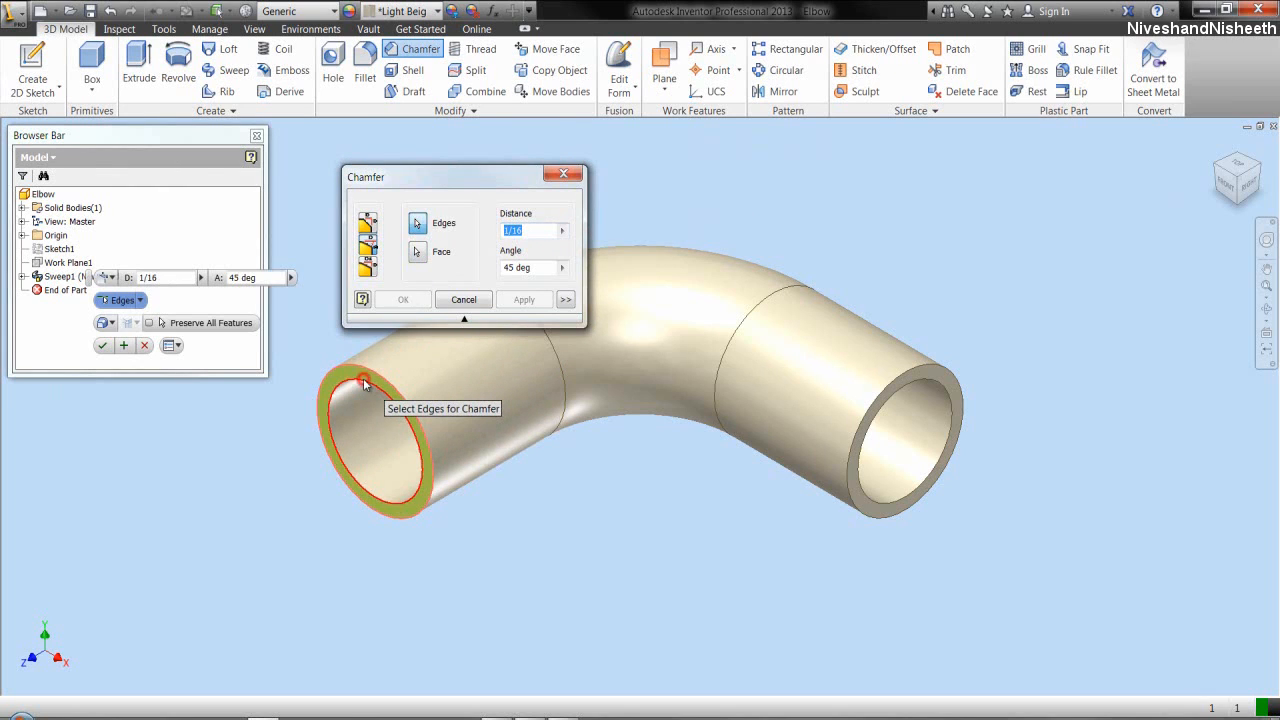
left_click(524, 299)
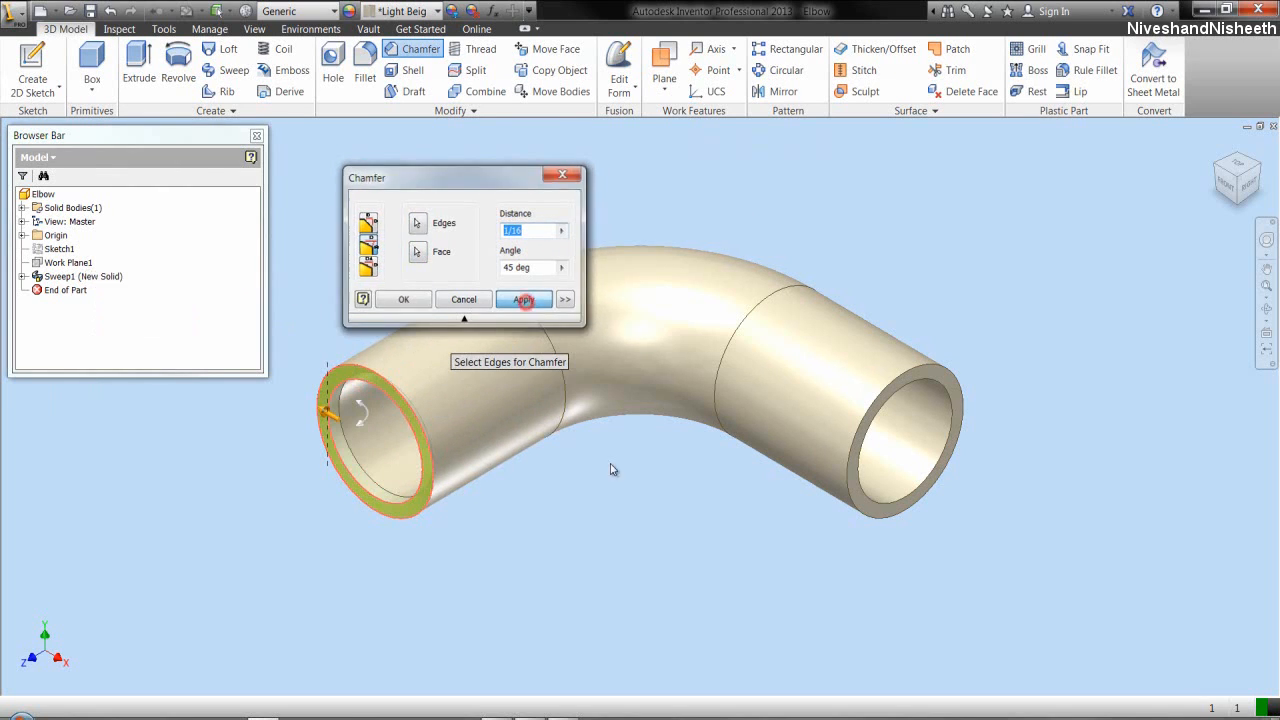
- Chamfer the inner edge of the elbow's other end face with distance 1/16 and angle 45 deg
scroll(925, 434, "up", 3)
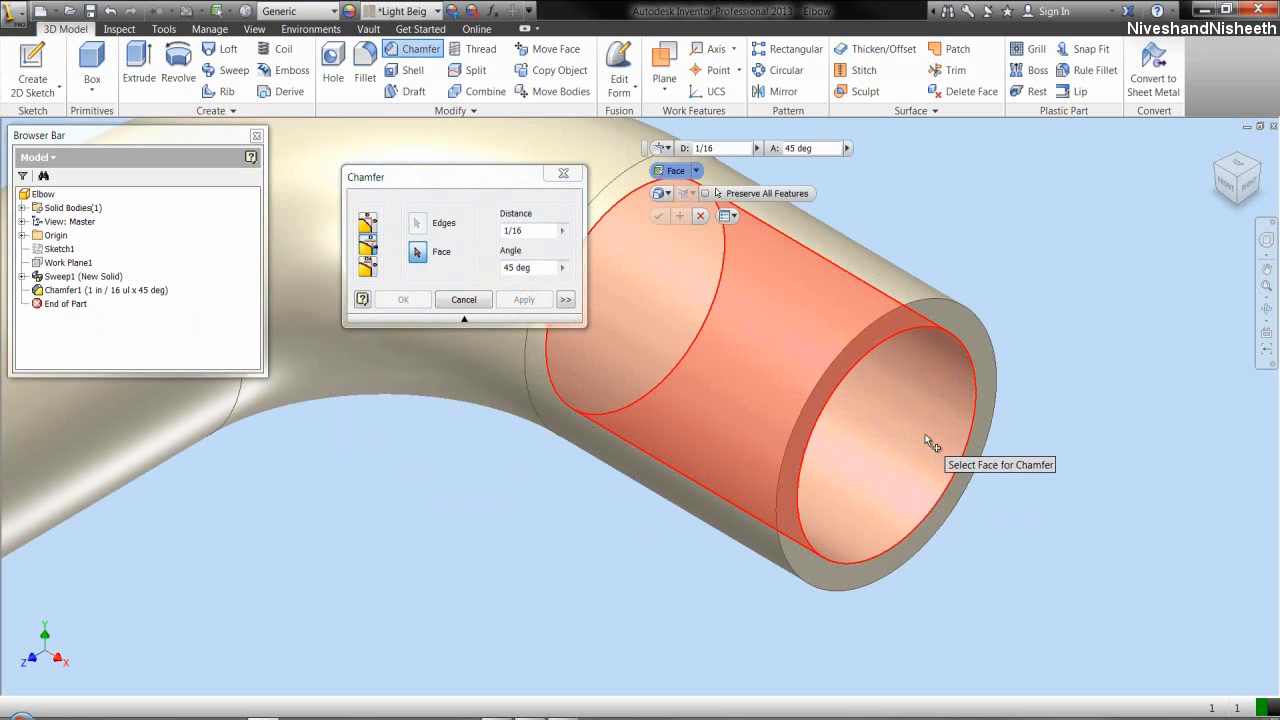
left_click(979, 357)
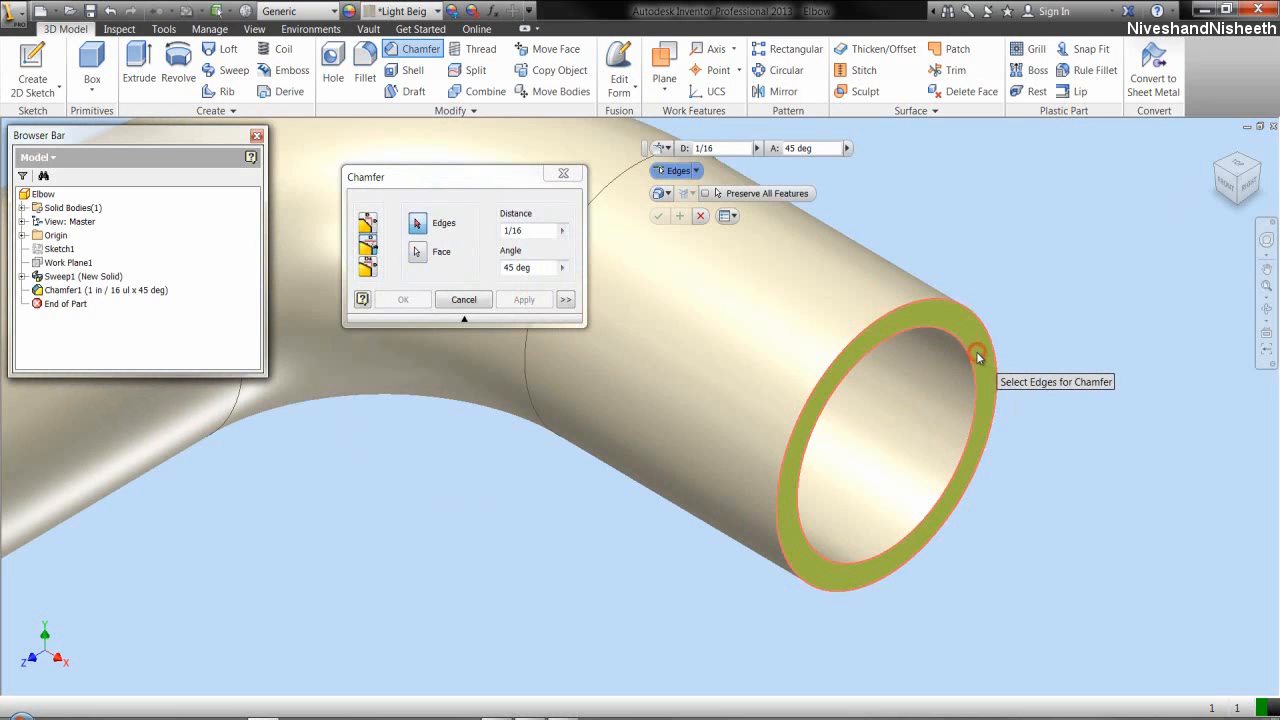
left_click(962, 347)
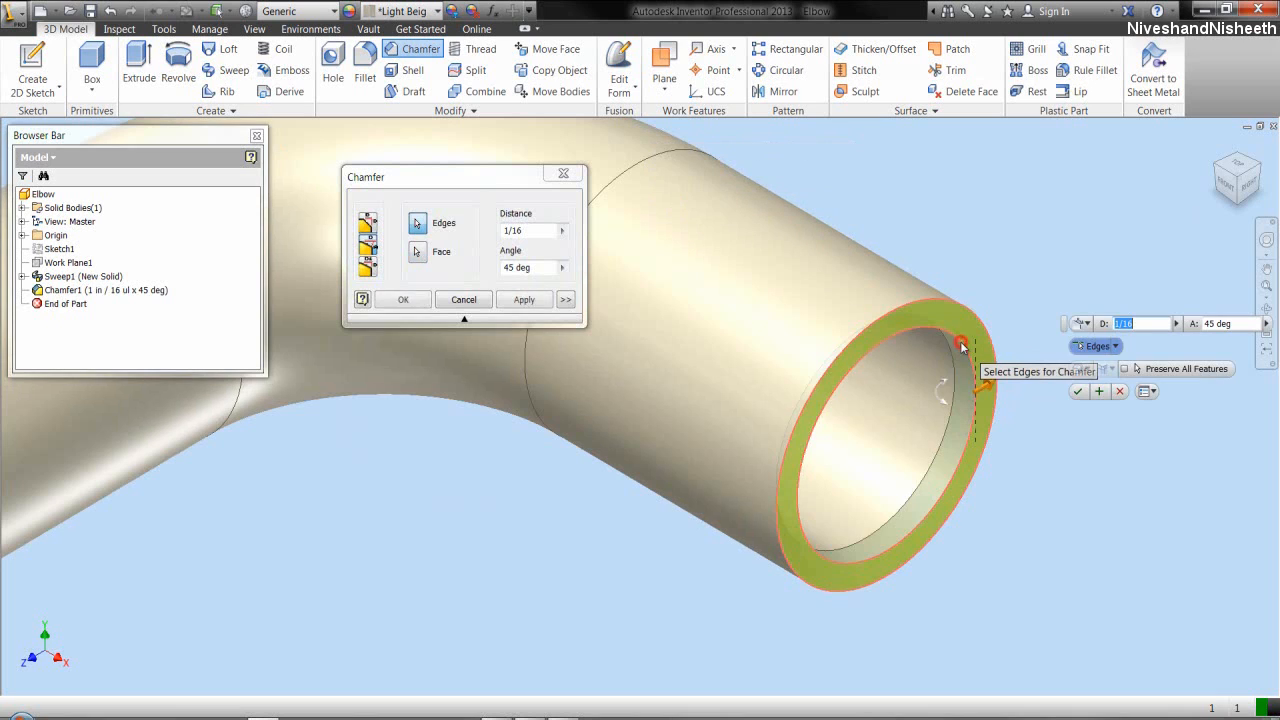
left_click(404, 300)
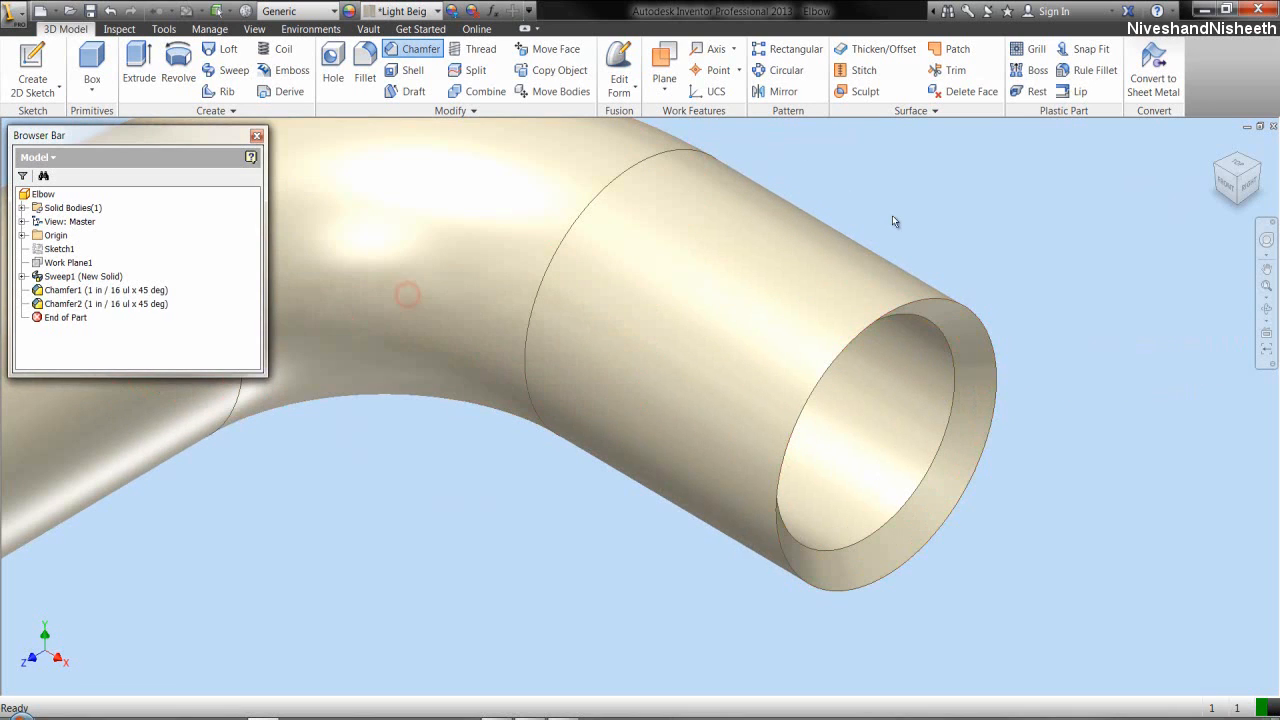
left_click(1264, 288)
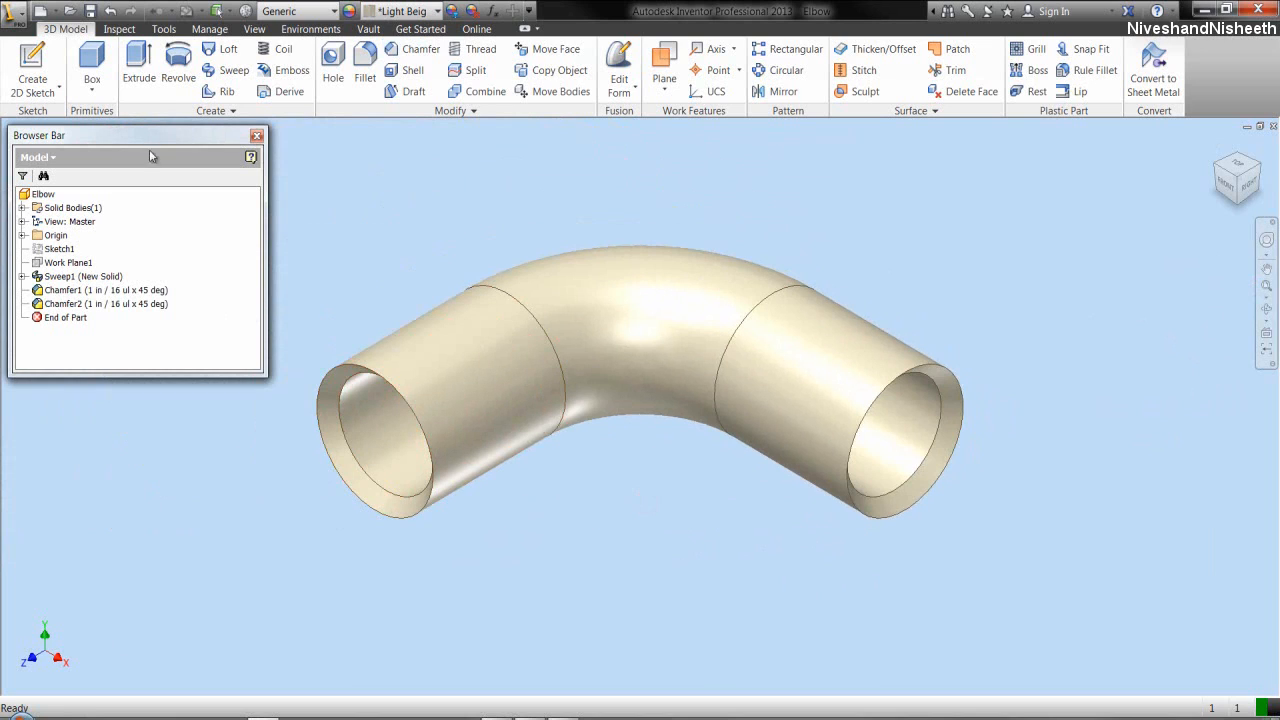
left_click(380, 229)
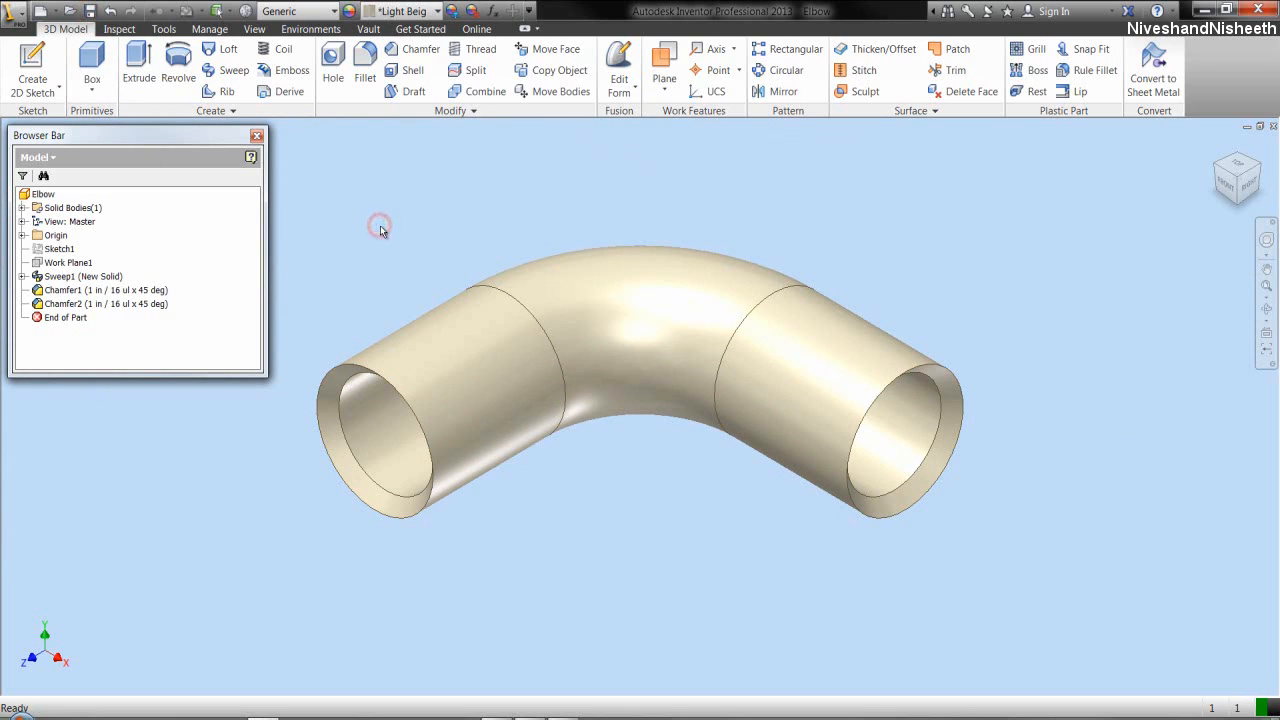
- Start a sketch on the XZ origin plane, with the model graphics sliced and the sketch viewed from the top
left_click(22, 235)
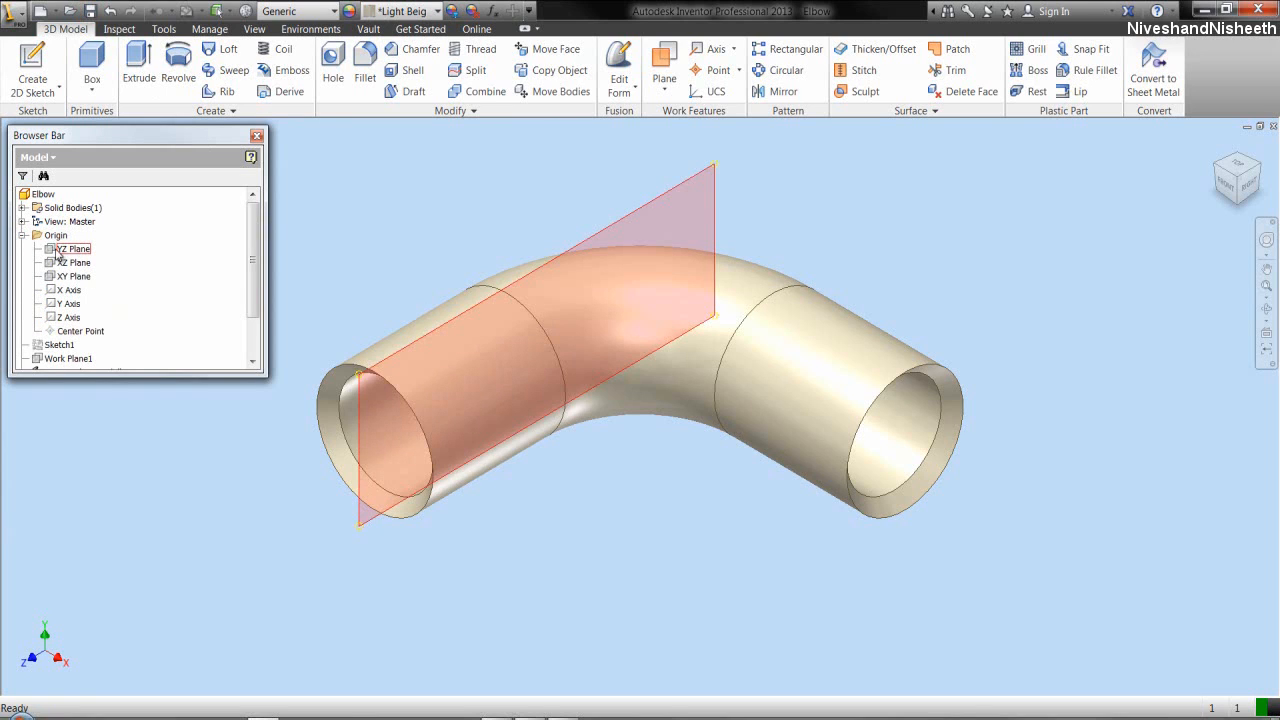
left_click(61, 266)
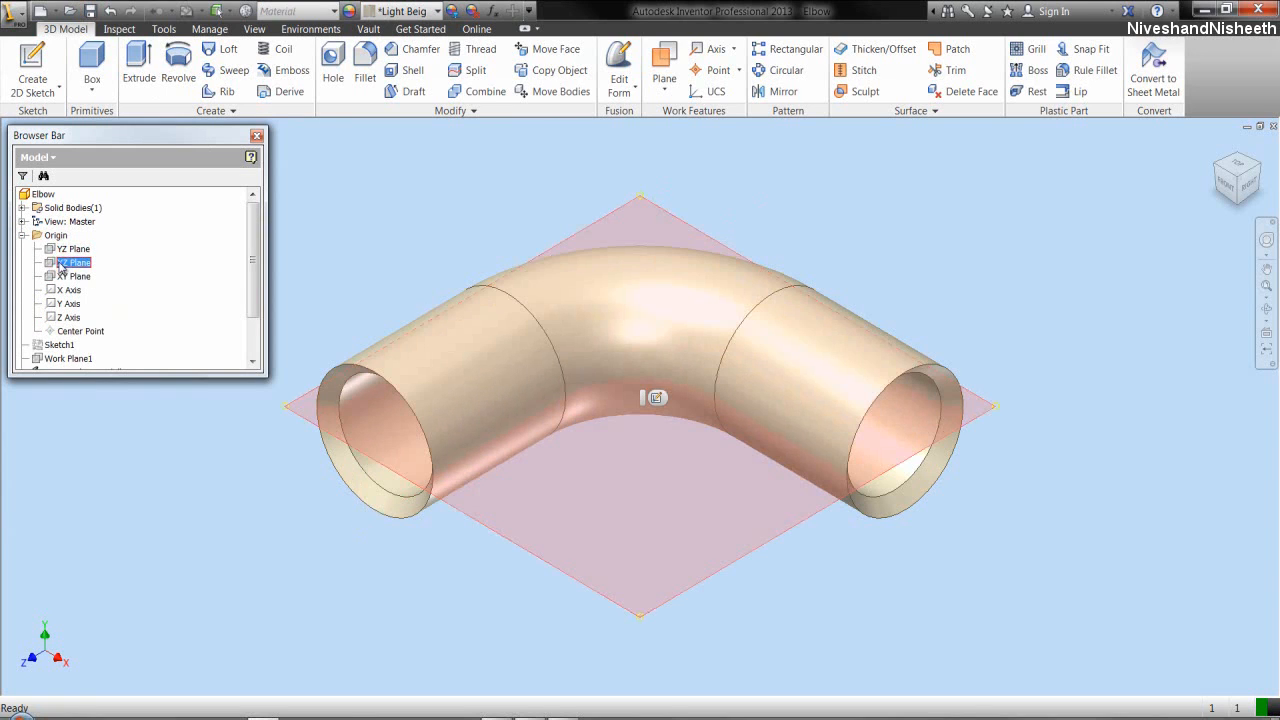
right_click(62, 268)
left_click(94, 299)
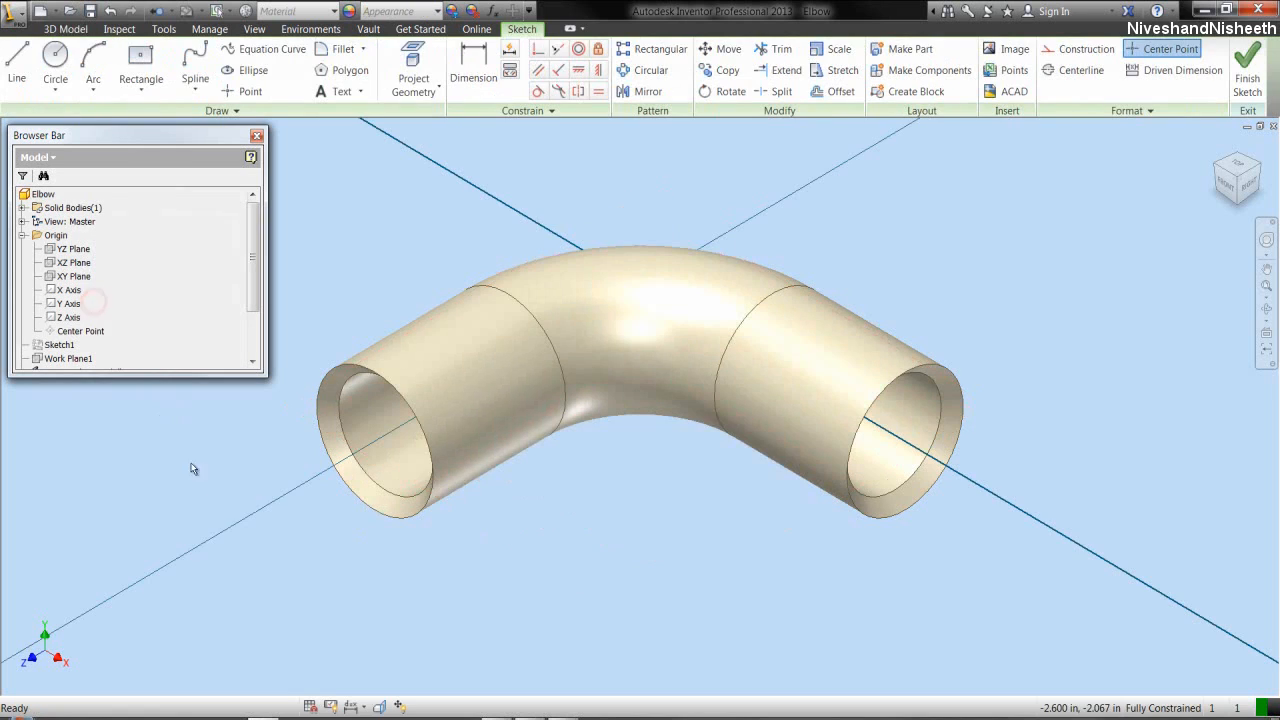
left_click(386, 707)
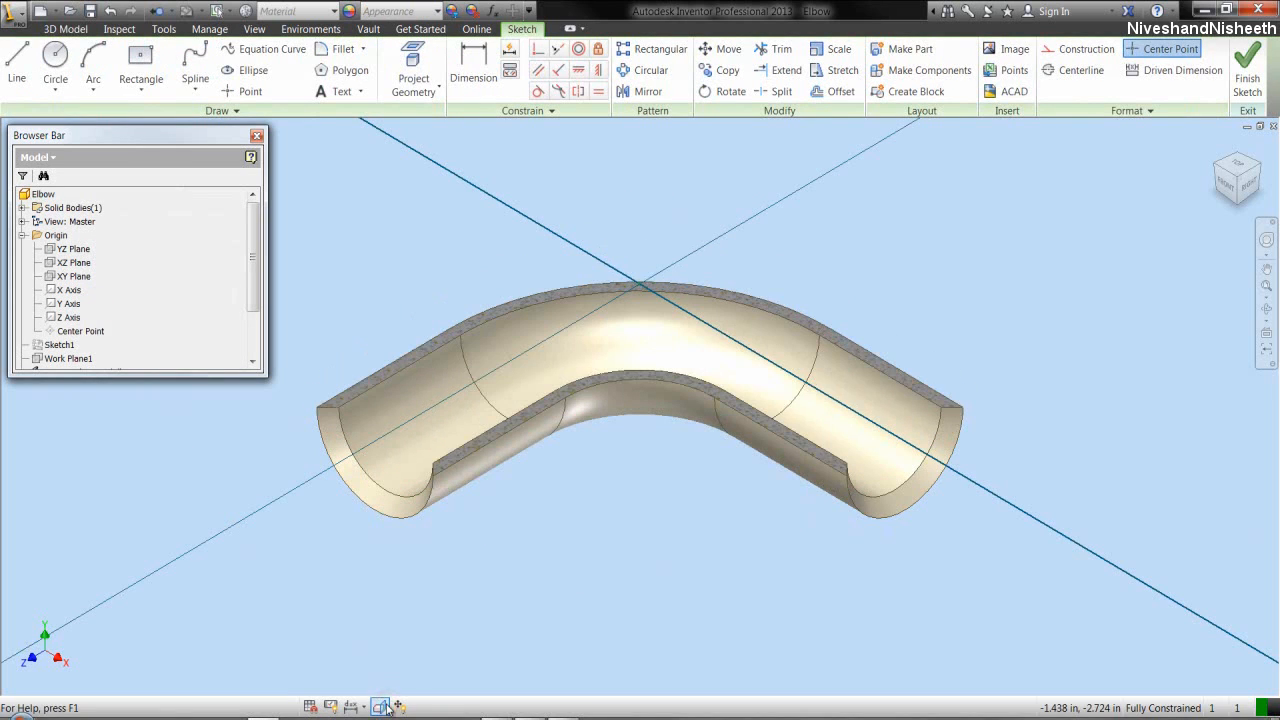
left_click(1238, 163)
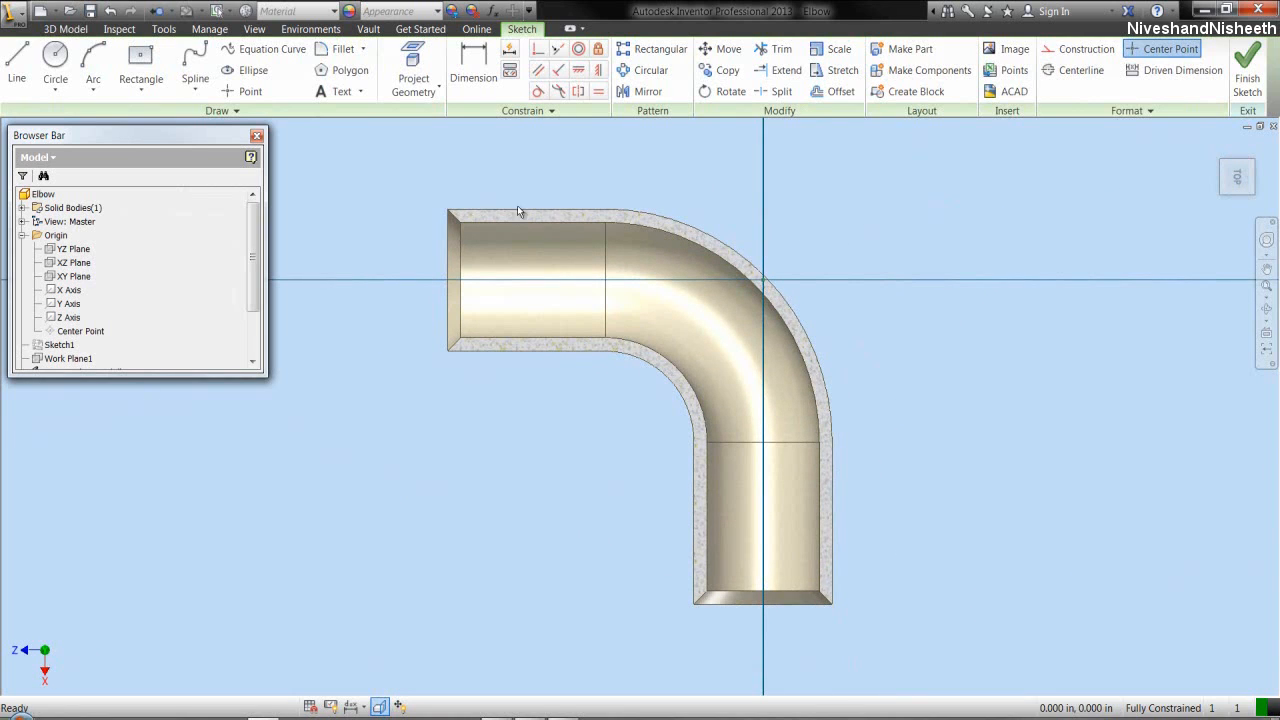
- Project the cut edges of the whole elbow into the sketch and convert them to construction geometry
left_click(413, 90)
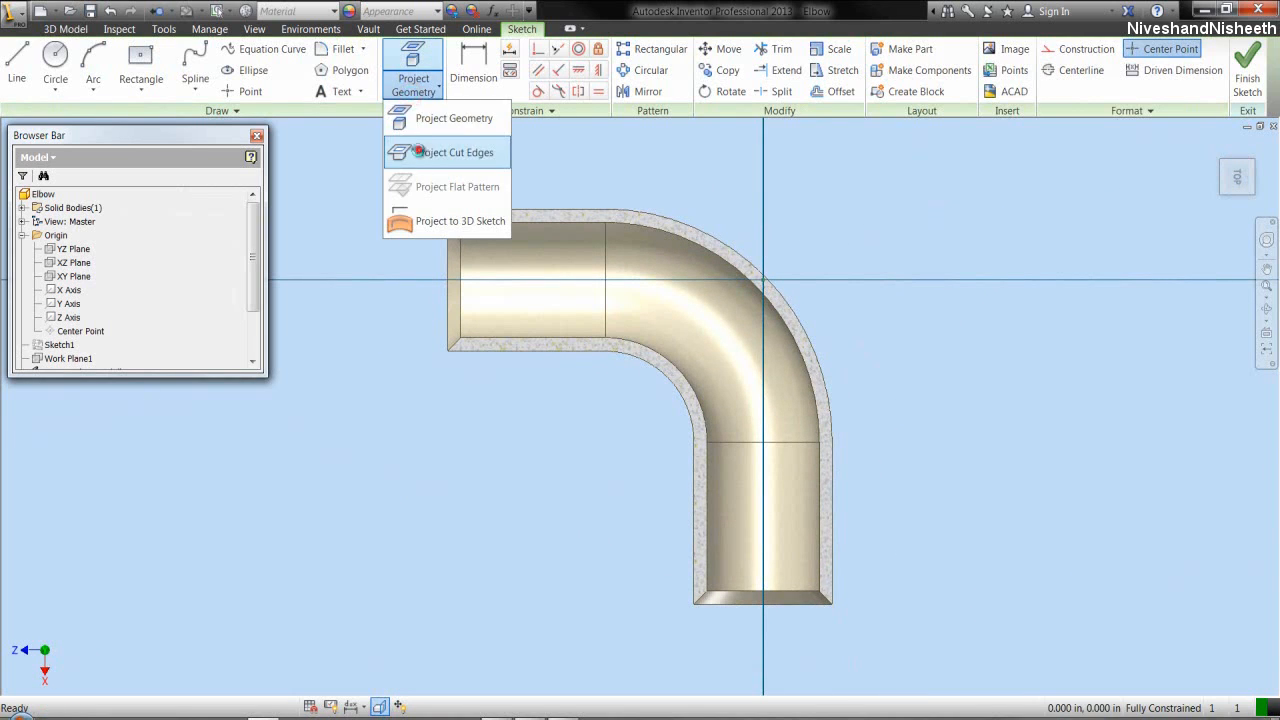
left_click(419, 150)
mouse_move(375, 177)
left_mouse_down()
mouse_move(656, 333)
mouse_move(876, 593)
mouse_move(892, 632)
left_mouse_up()
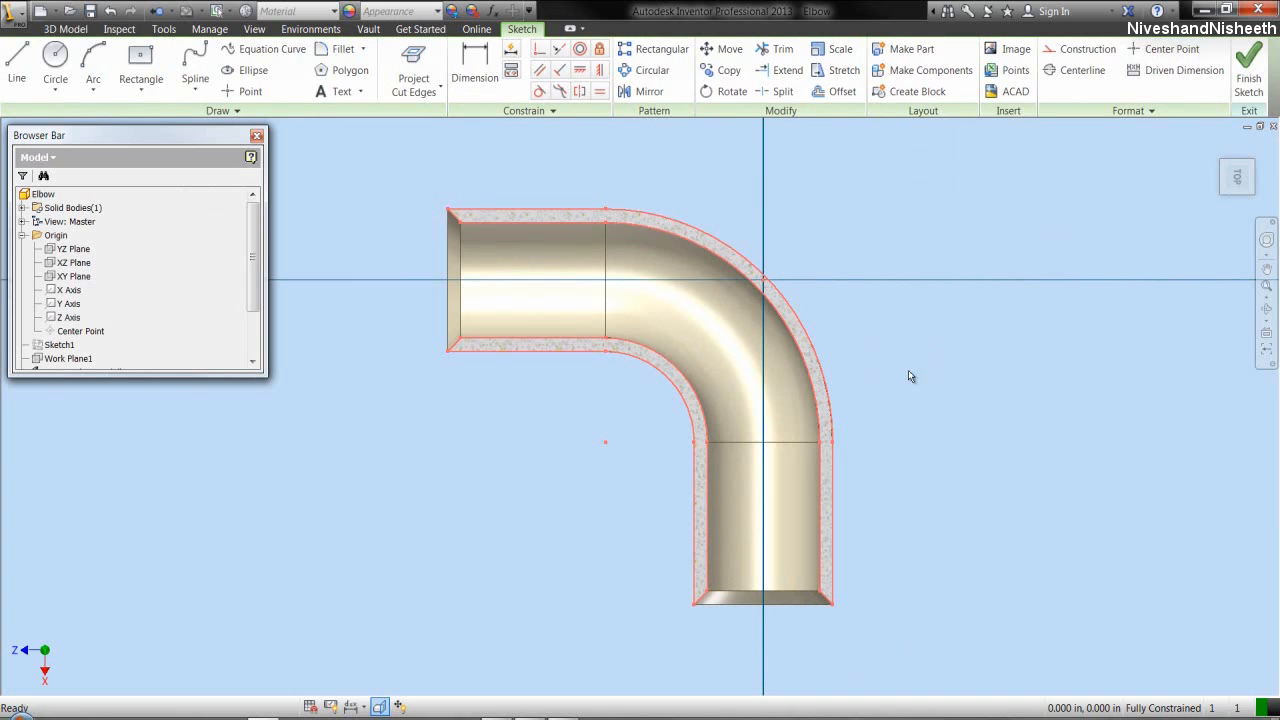
left_click(1078, 49)
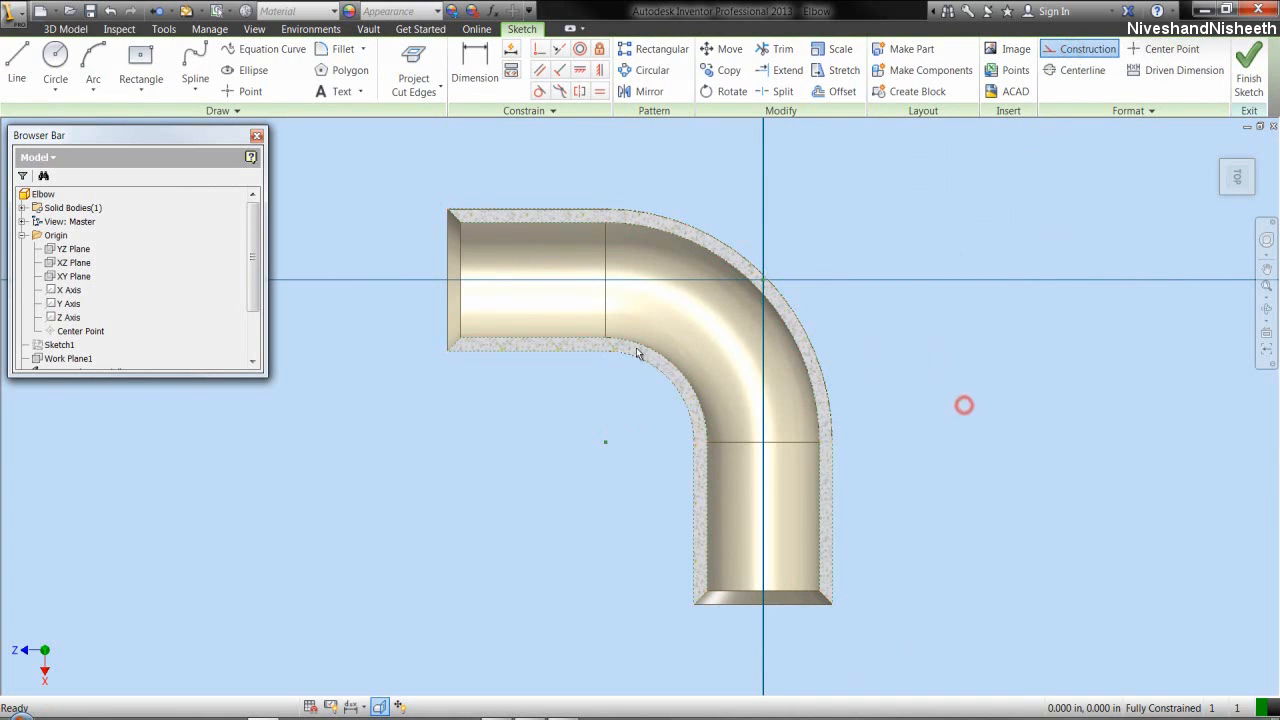
- Copy the crest arc and both root arcs from the National Pipe Thread sketch and paste them into the Elbow sketch
scroll(489, 233, "up", 3)
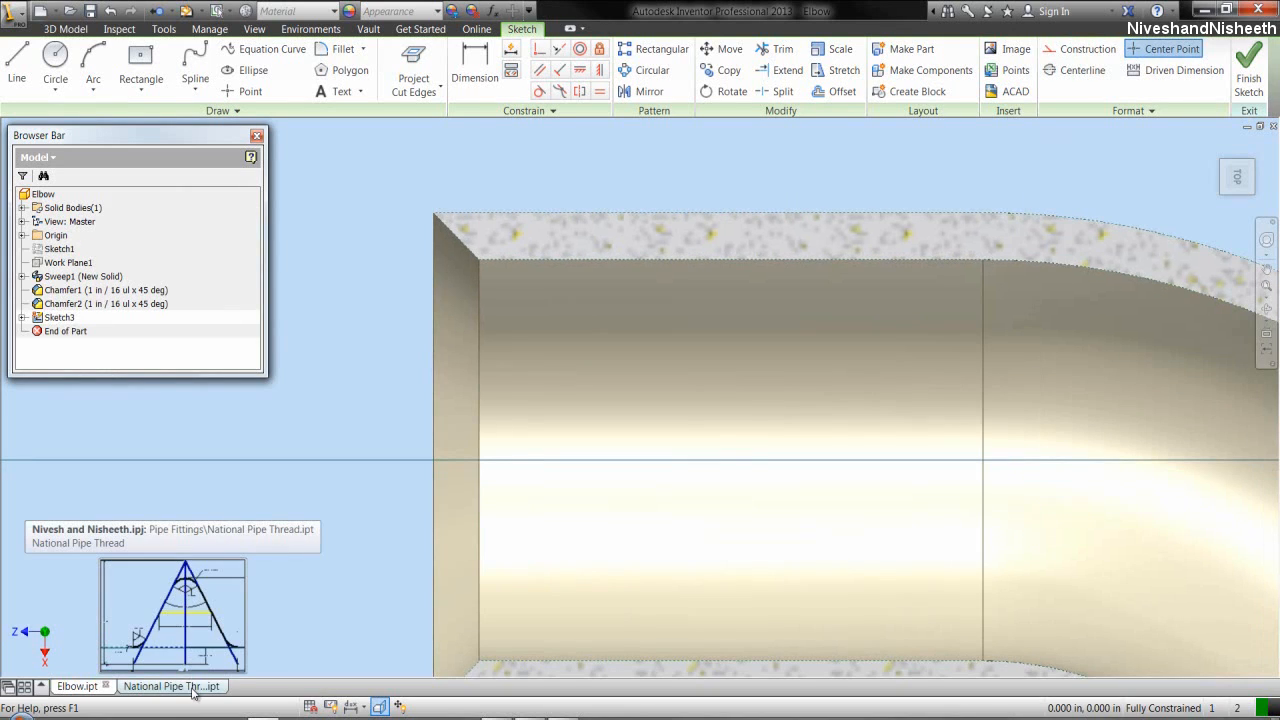
left_click(193, 689)
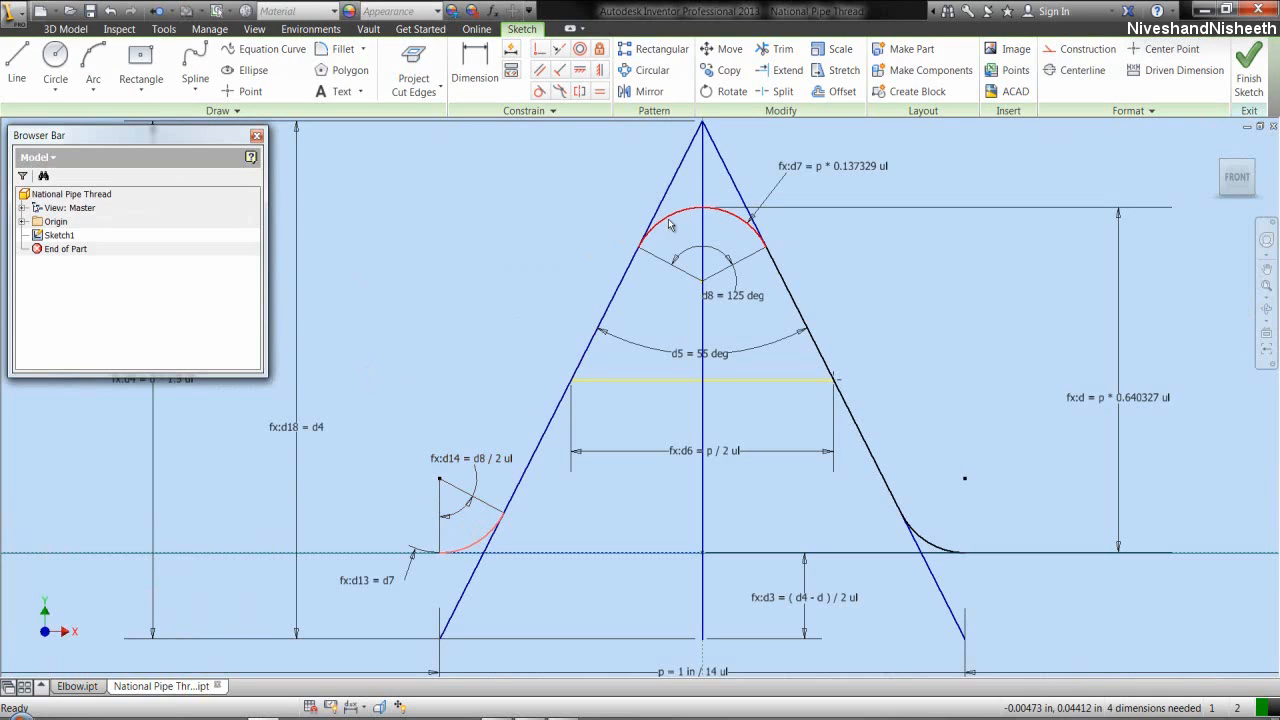
right_click(932, 546)
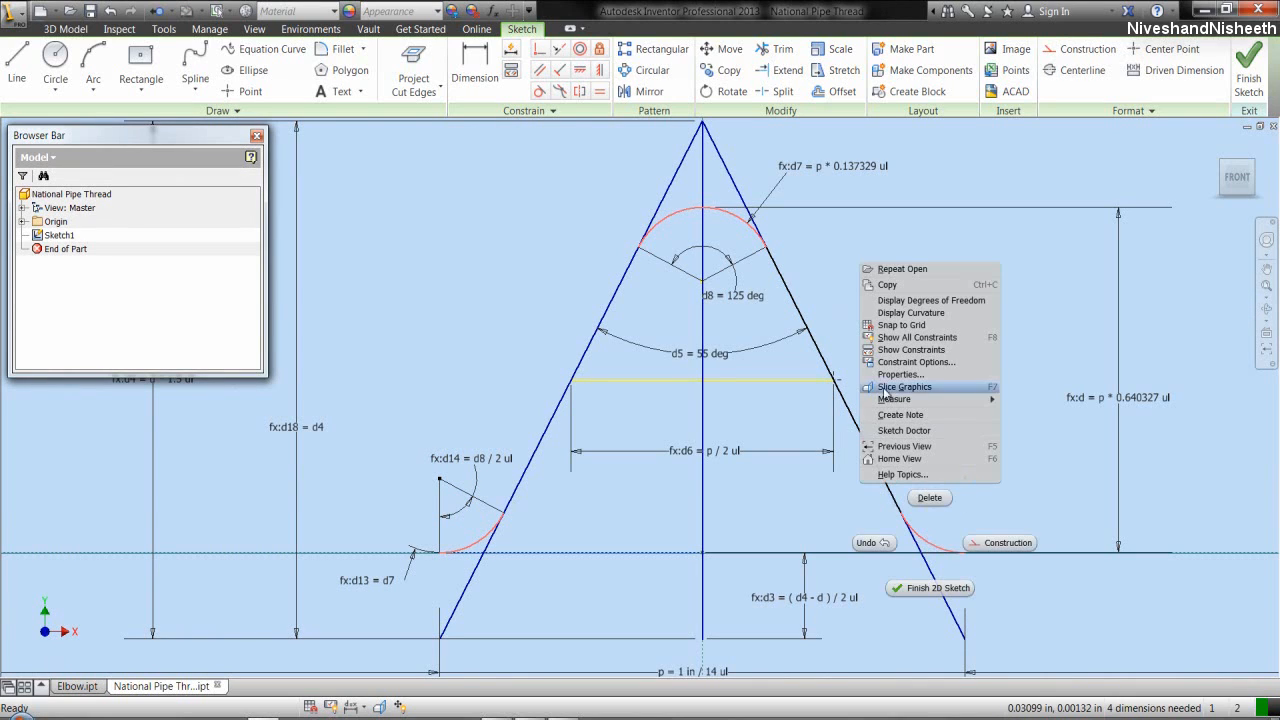
left_click(882, 284)
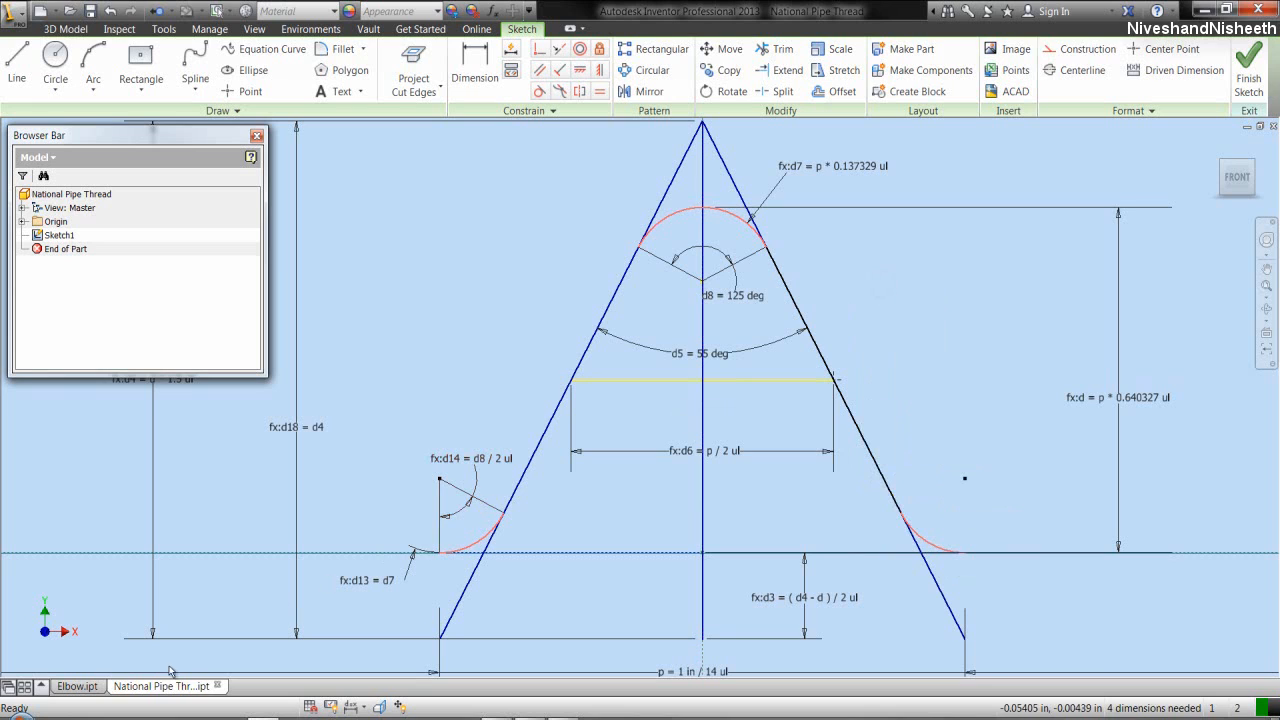
left_click(77, 686)
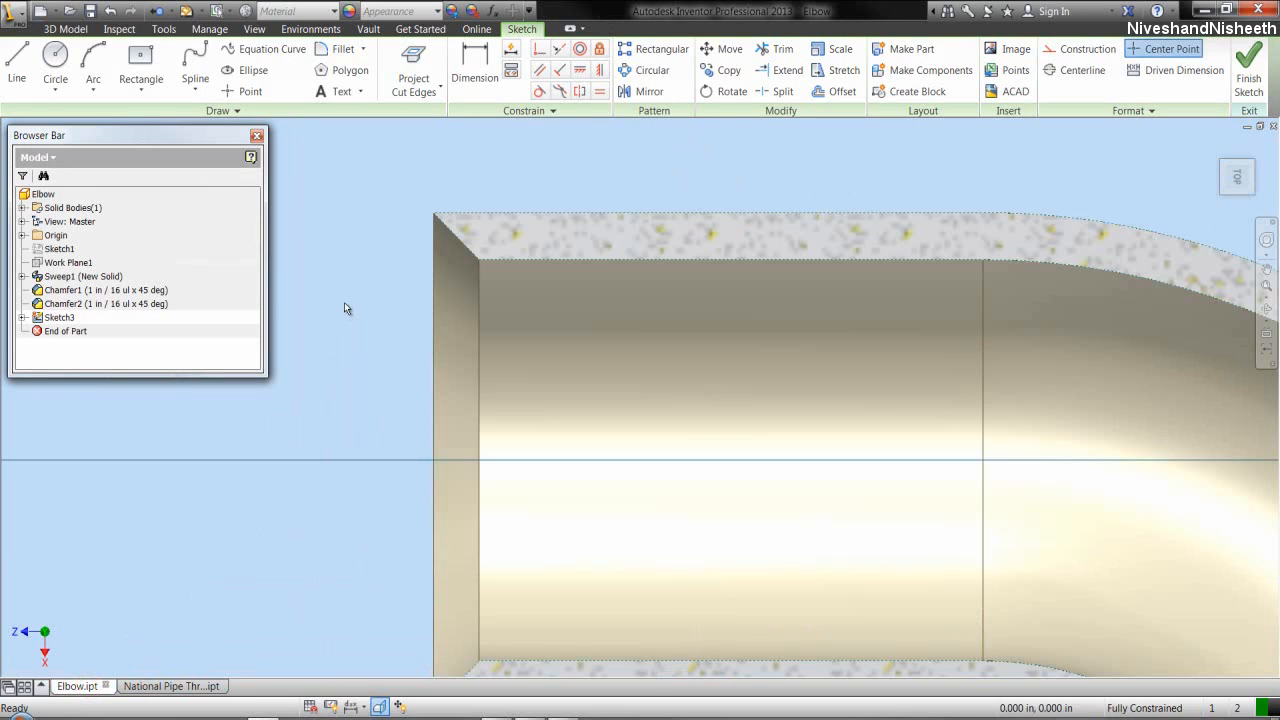
right_click(344, 308)
left_click(322, 386)
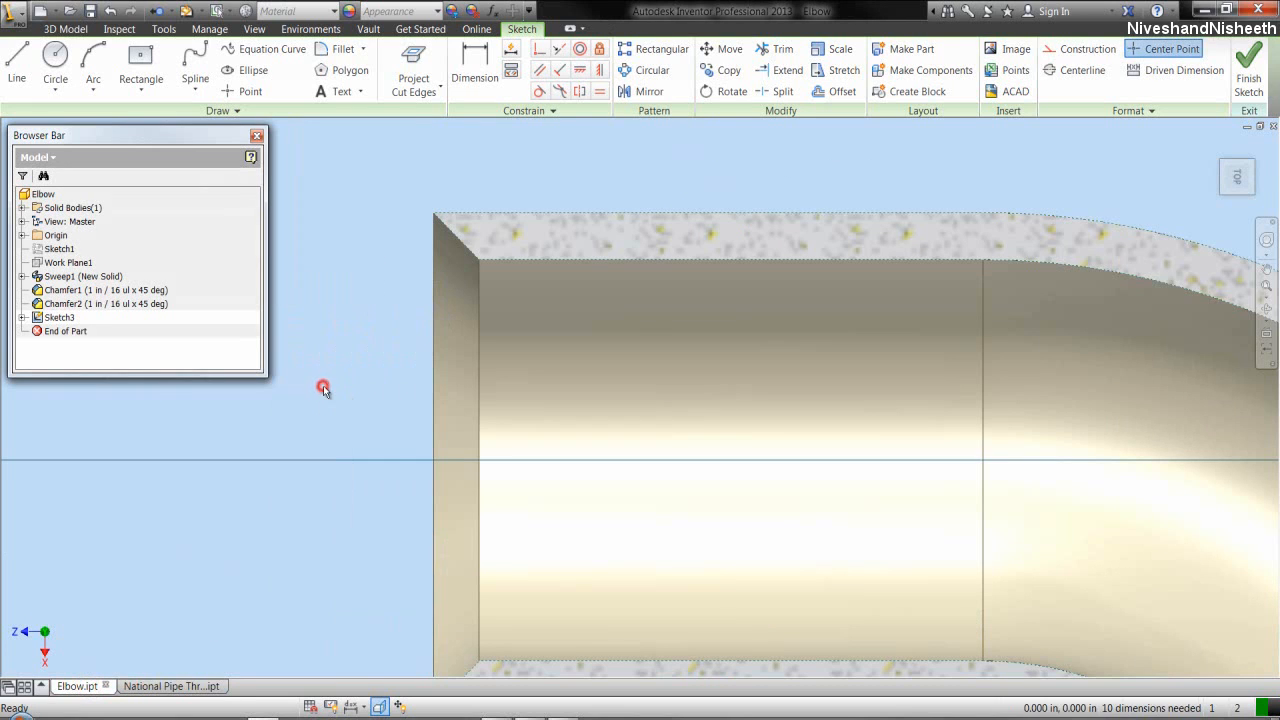
- Draw two lines joining the ends of the crest arc to the two root arcs of the pasted thread profile
scroll(421, 309, "down", 3)
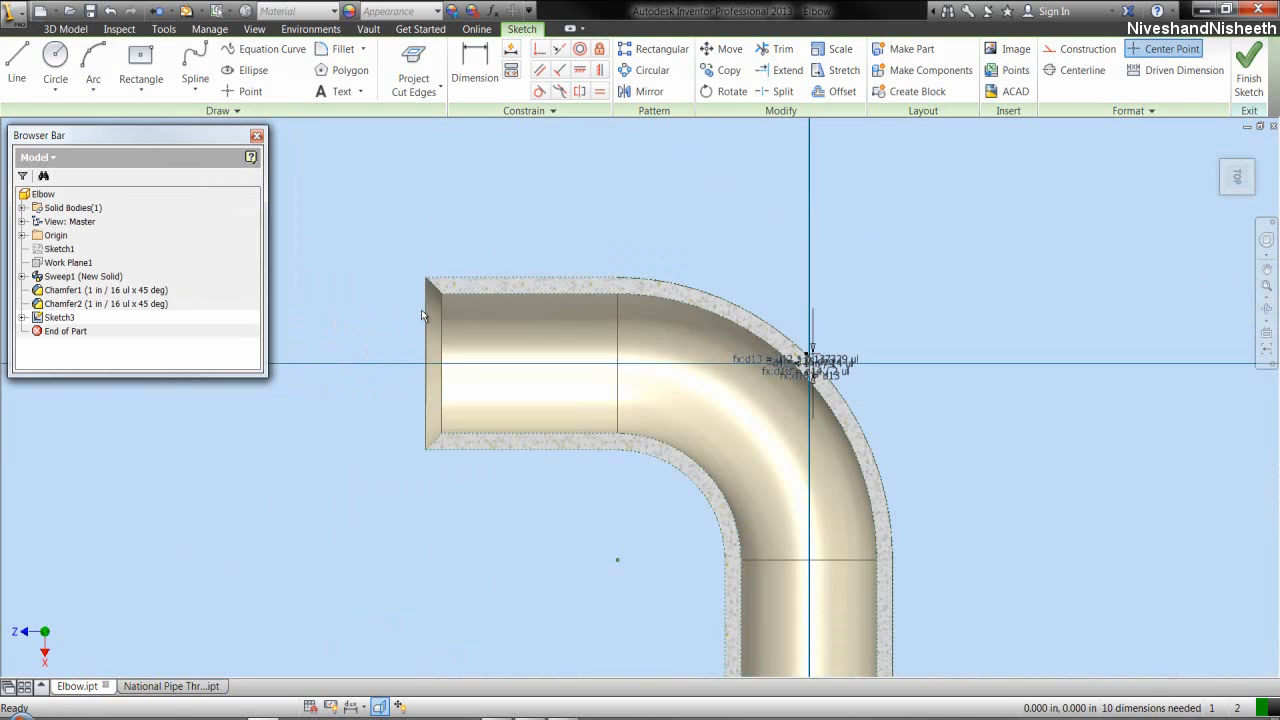
scroll(741, 360, "up", 5)
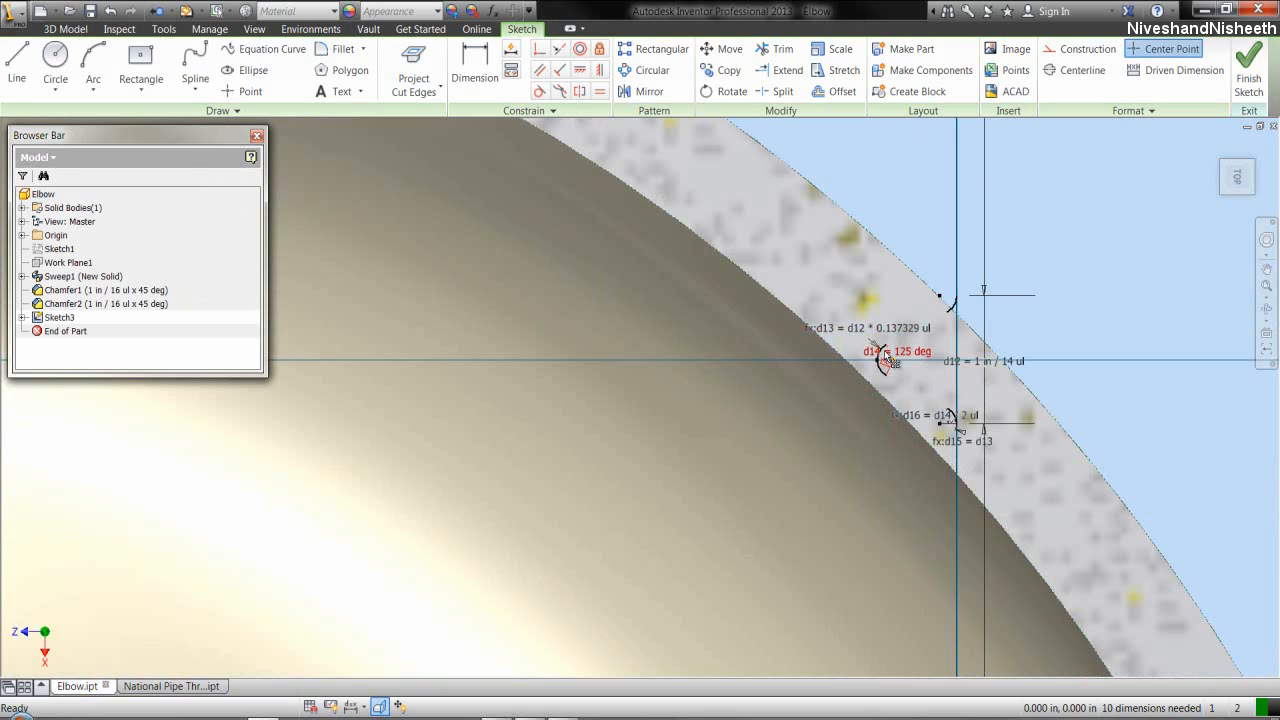
left_click(885, 358)
key("l")
left_click(885, 358)
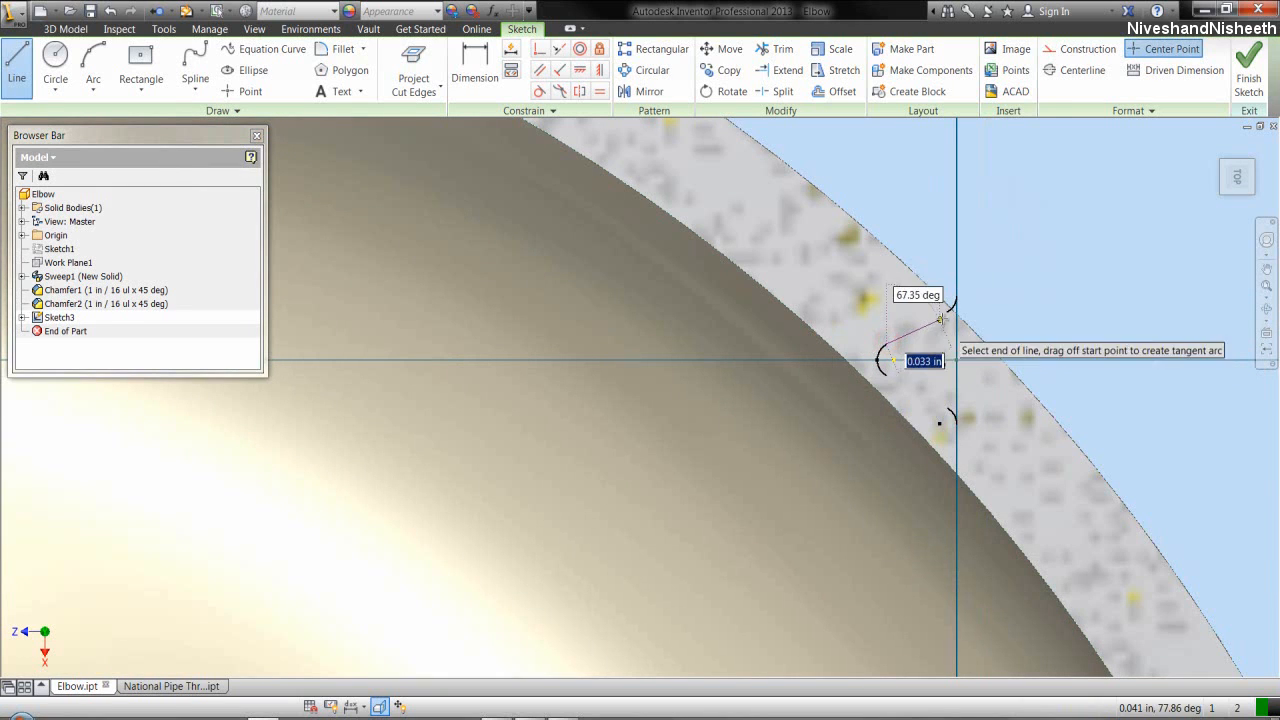
left_click(948, 310)
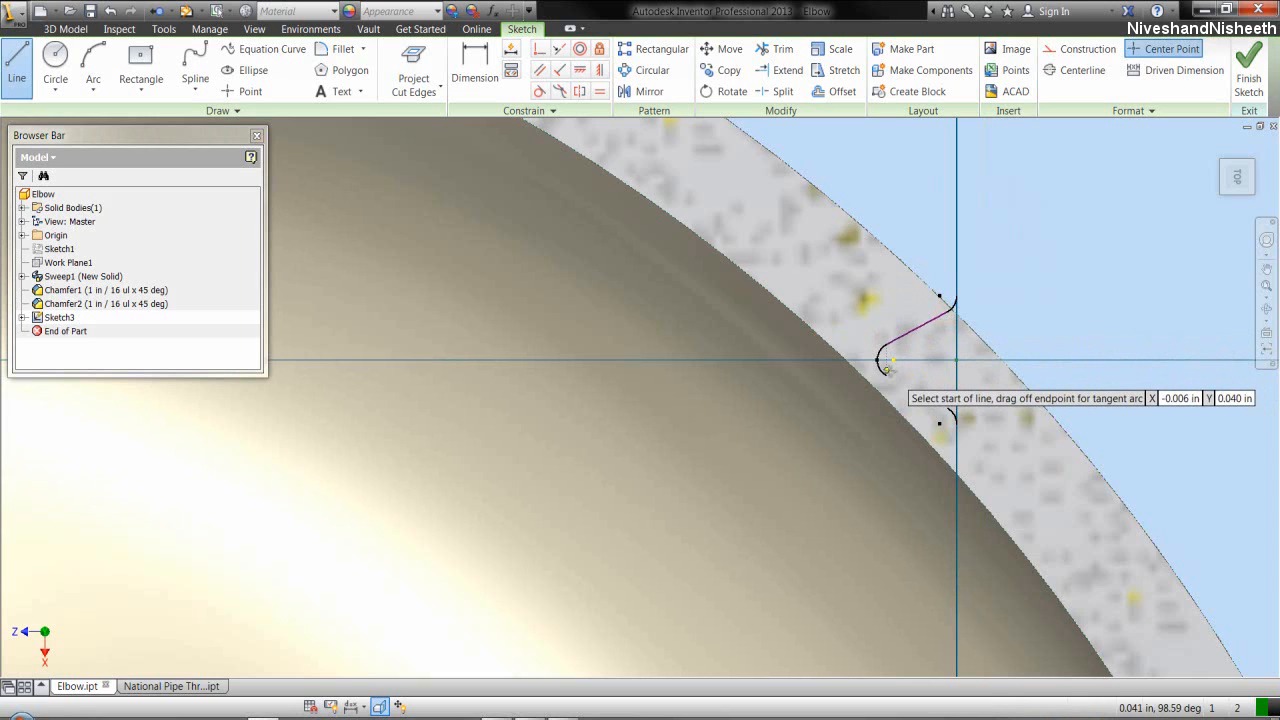
left_click(885, 365)
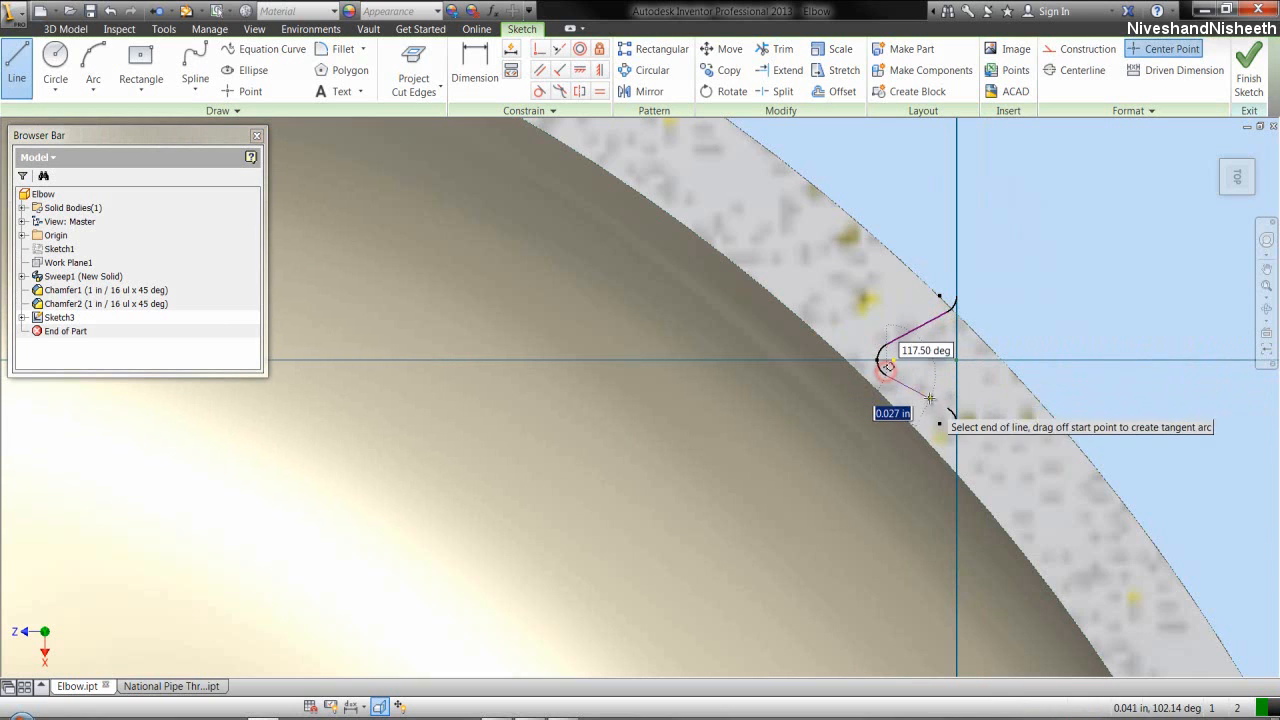
left_click(942, 404)
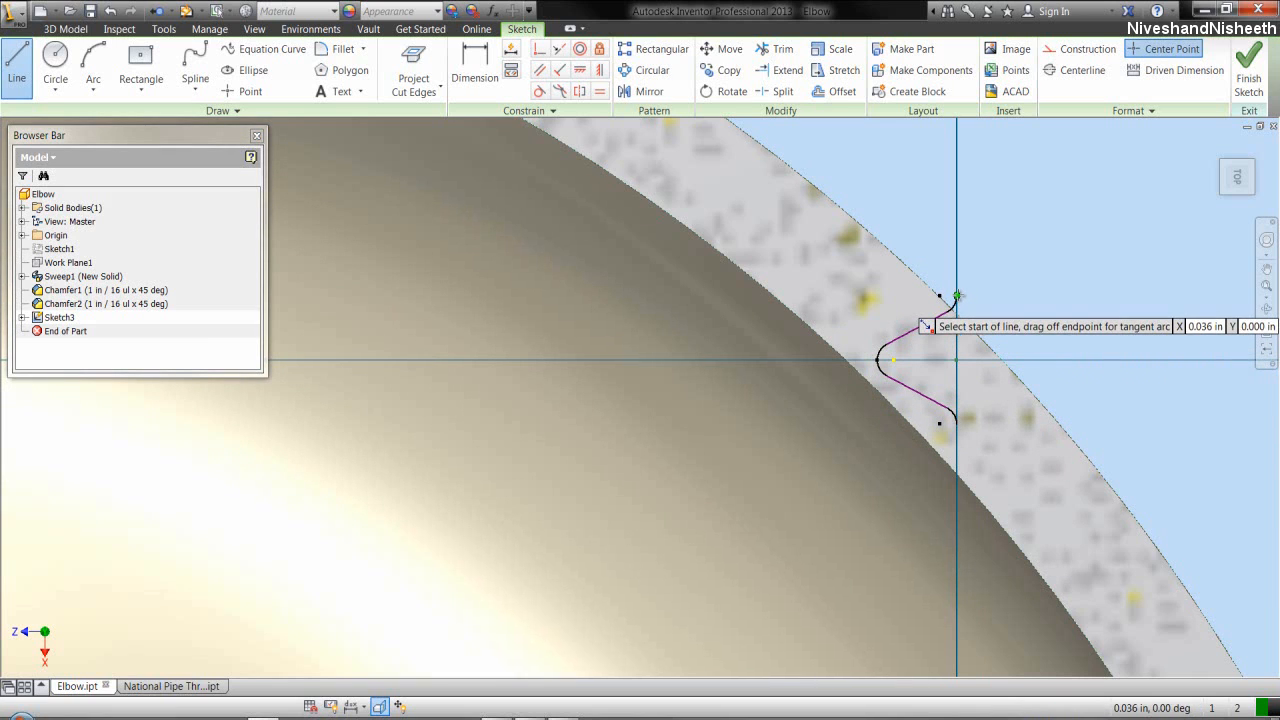
- Close the thread profile with a straight base line between the outer ends of the two root arcs
left_click(956, 296)
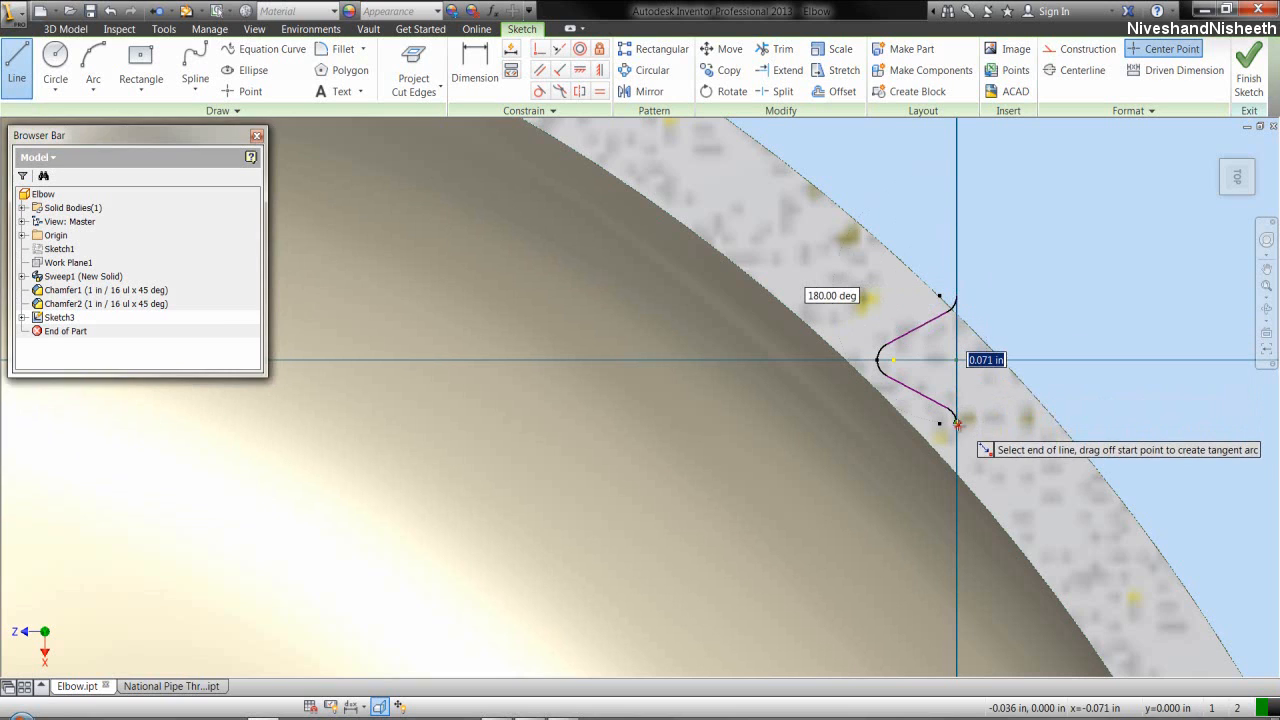
left_click(957, 424)
right_click(1001, 288)
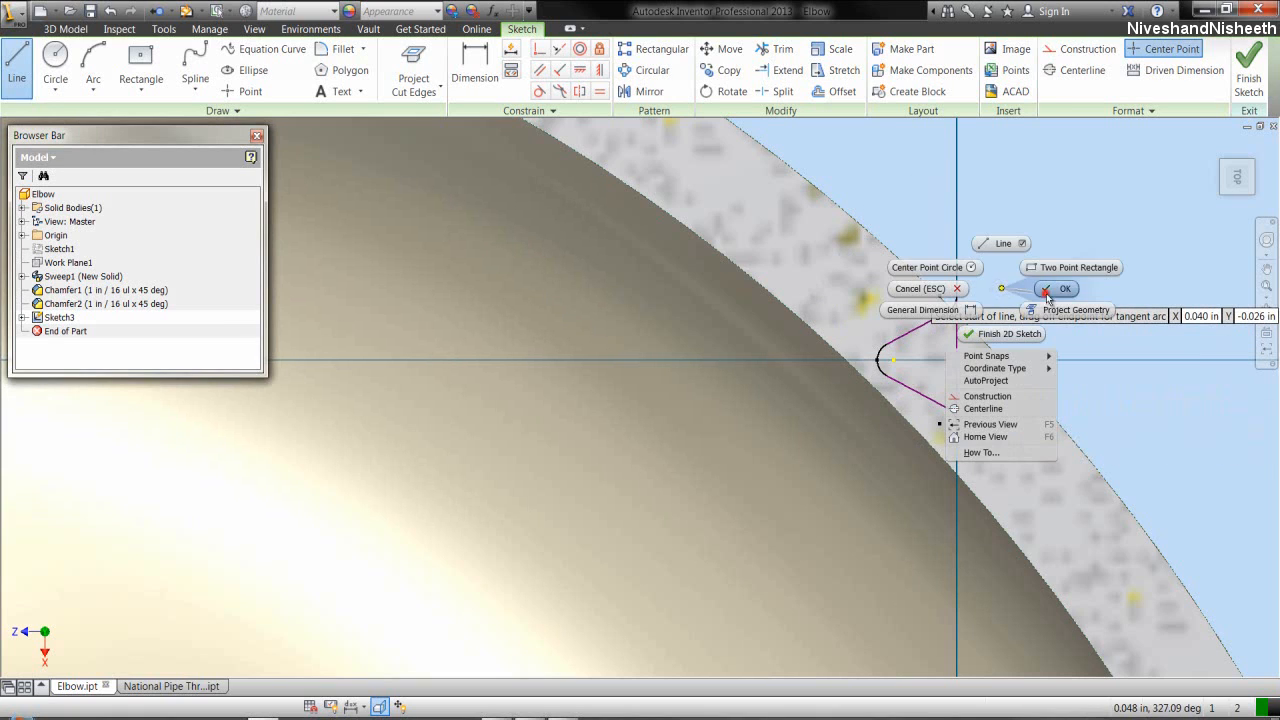
left_click(1047, 291)
- Move the whole thread profile from its base line's midpoint to just outside the outer wall near the elbow's chamfered end
left_click(724, 49)
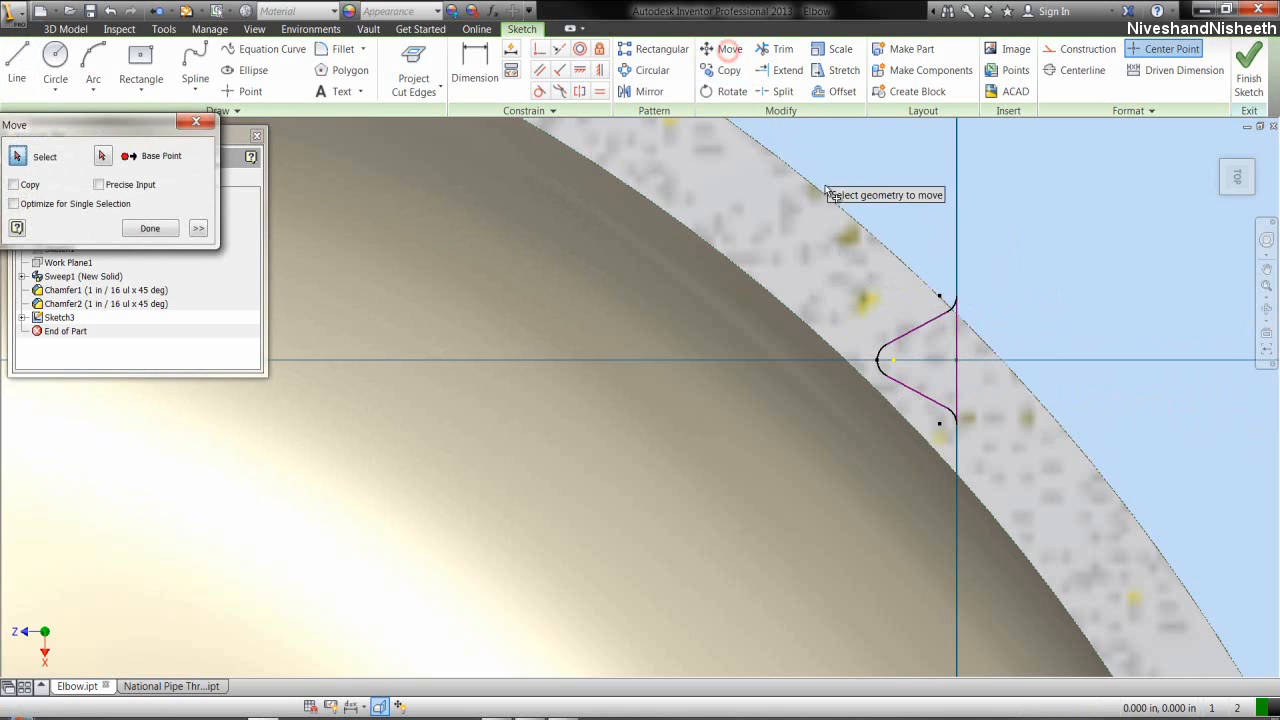
mouse_move(857, 277)
left_mouse_down()
mouse_move(915, 300)
mouse_move(988, 420)
mouse_move(989, 447)
left_mouse_up()
right_click(990, 452)
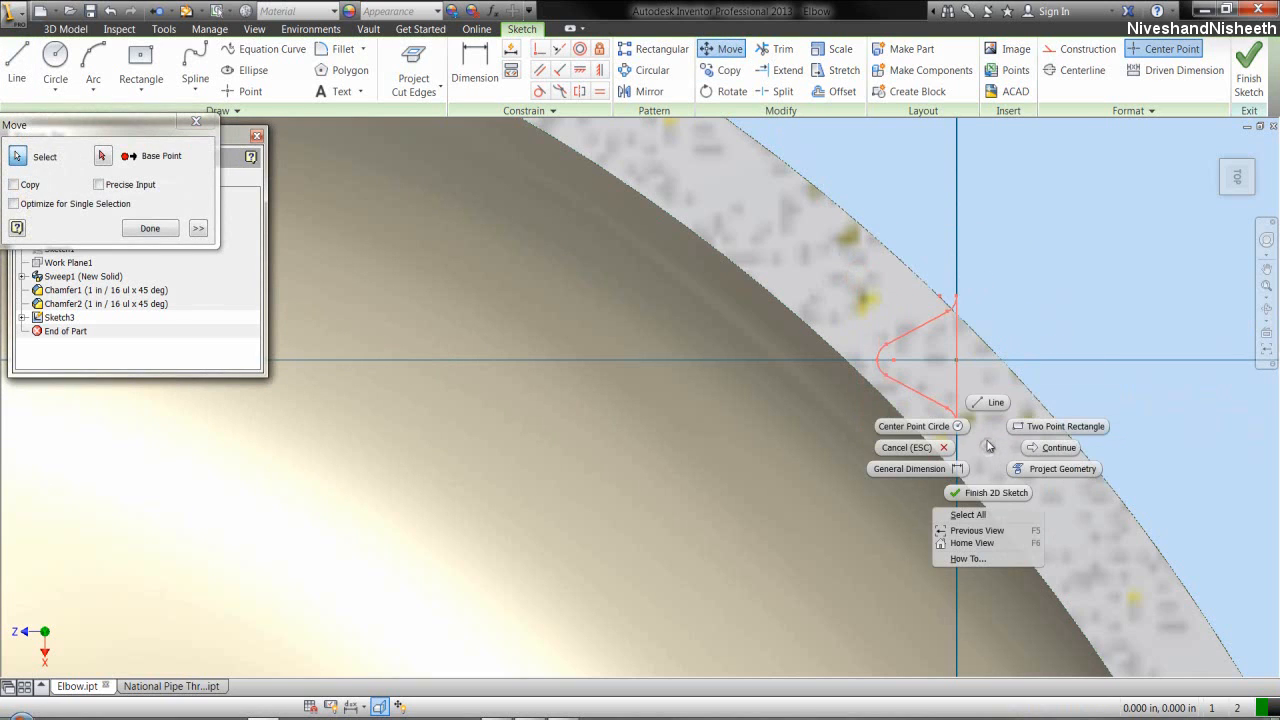
left_click(1057, 449)
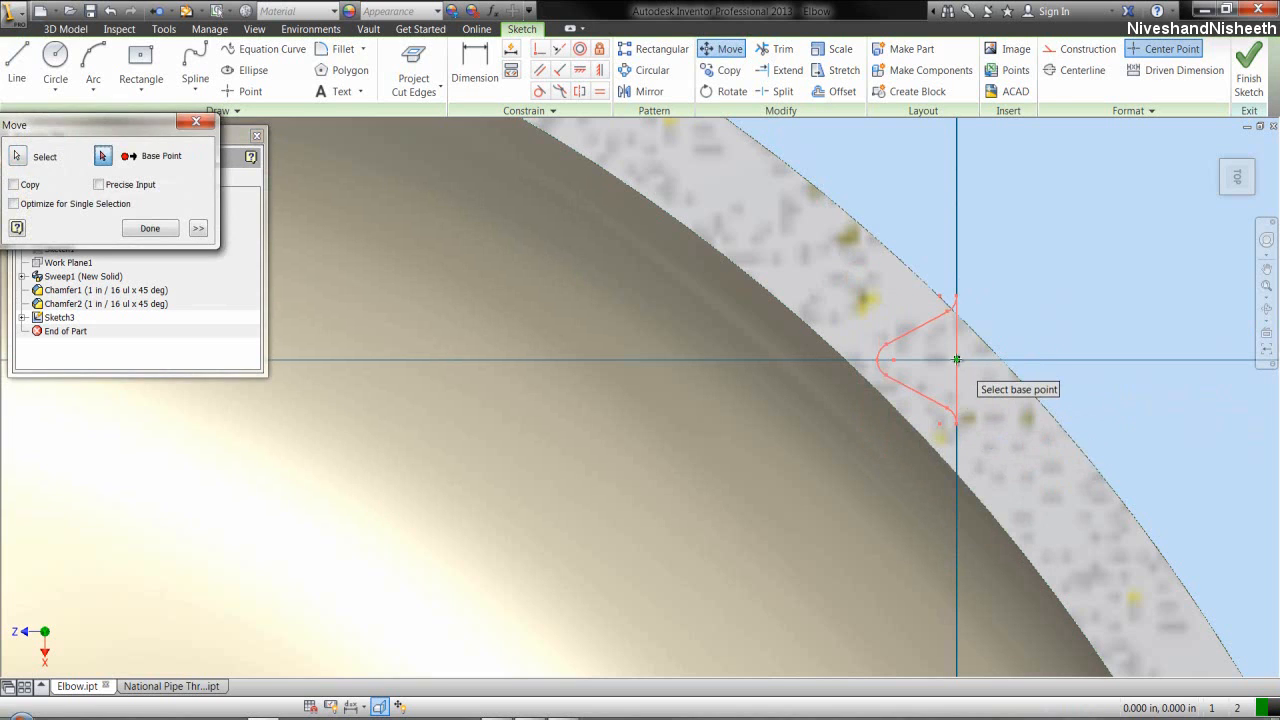
left_click(956, 360)
scroll(1017, 419, "up", 3)
scroll(1017, 422, "up", 3)
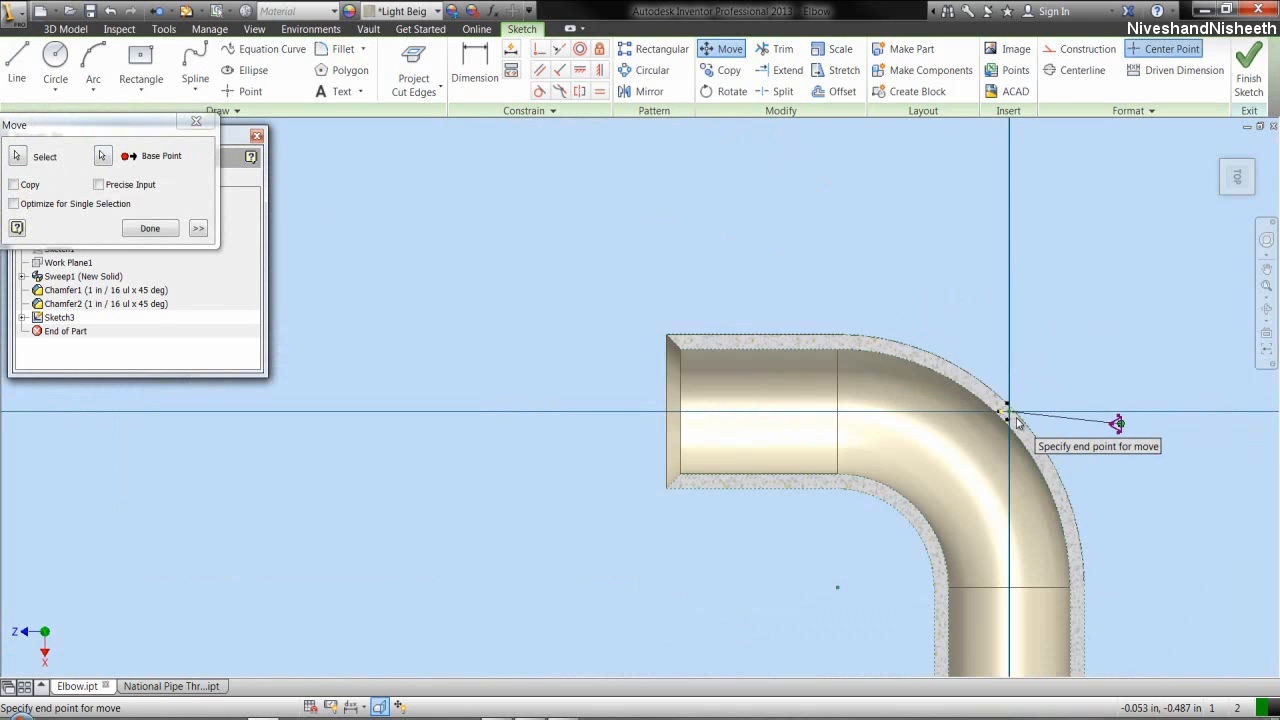
scroll(720, 349, "down", 5)
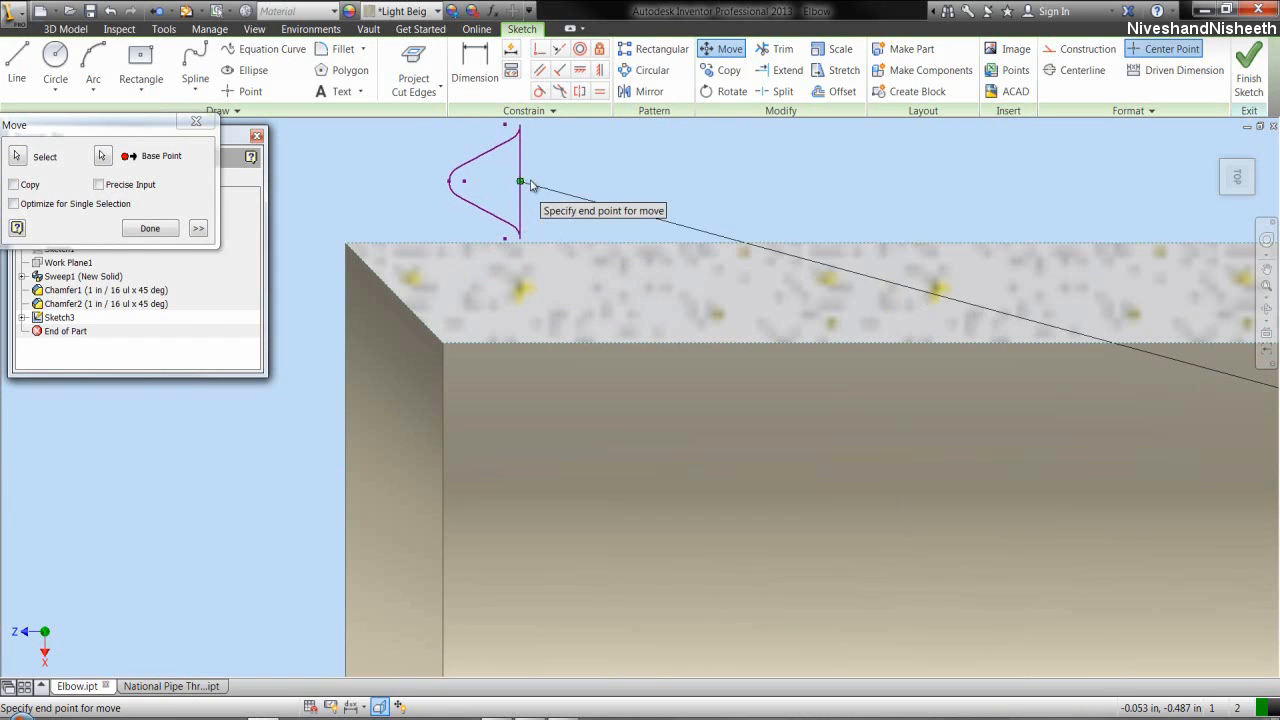
left_click(534, 181)
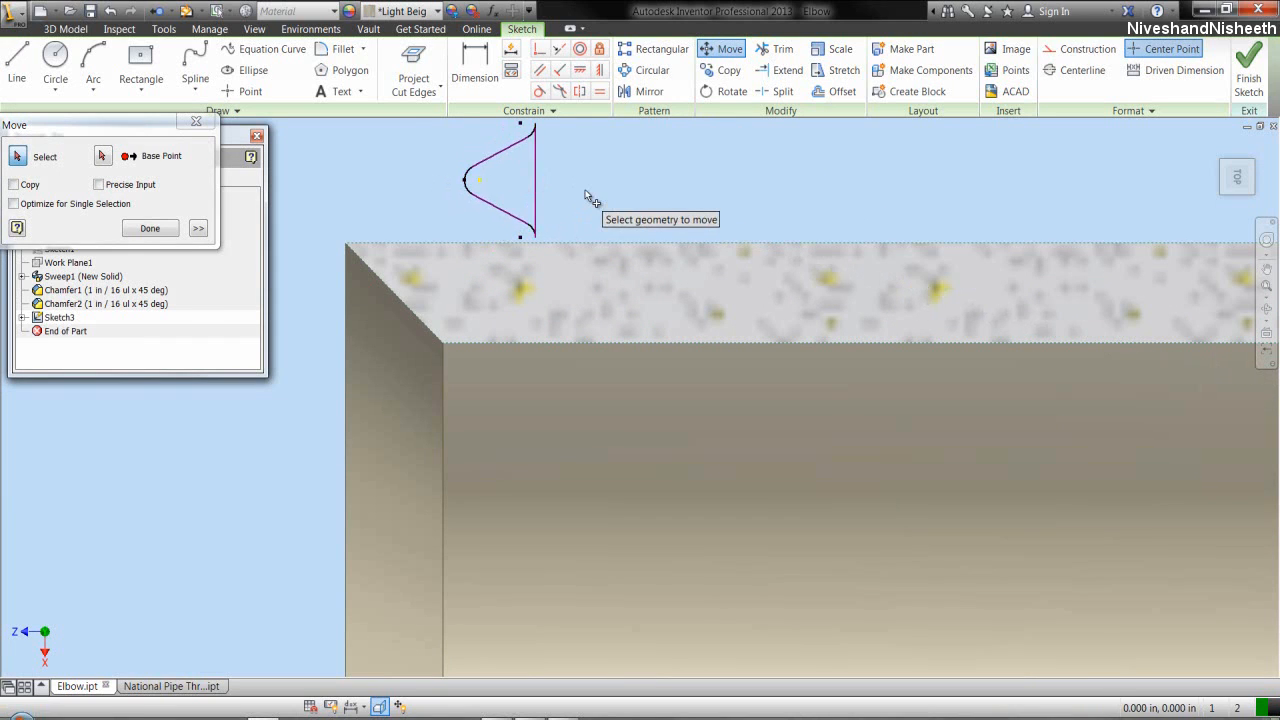
right_click(586, 194)
left_click(632, 193)
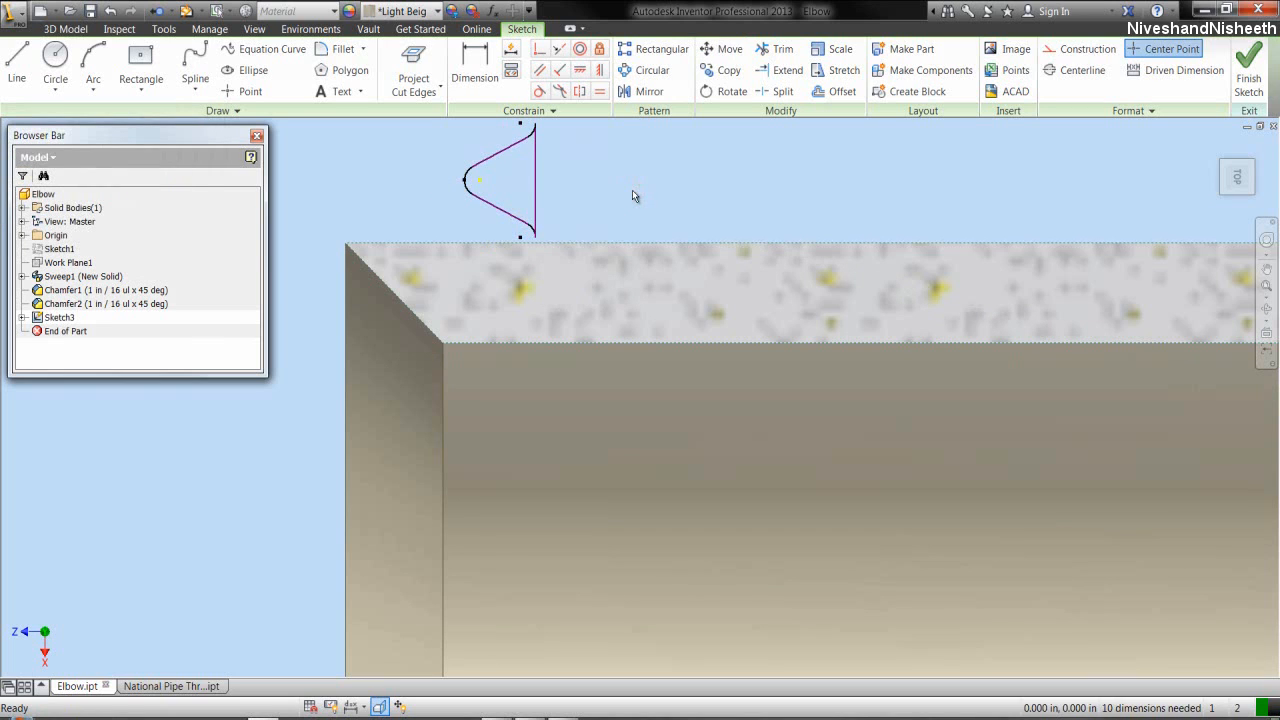
- Rotate the thread profile 270 deg about the base line's end nearest the pipe wall, removing its existing constraints
left_click(716, 96)
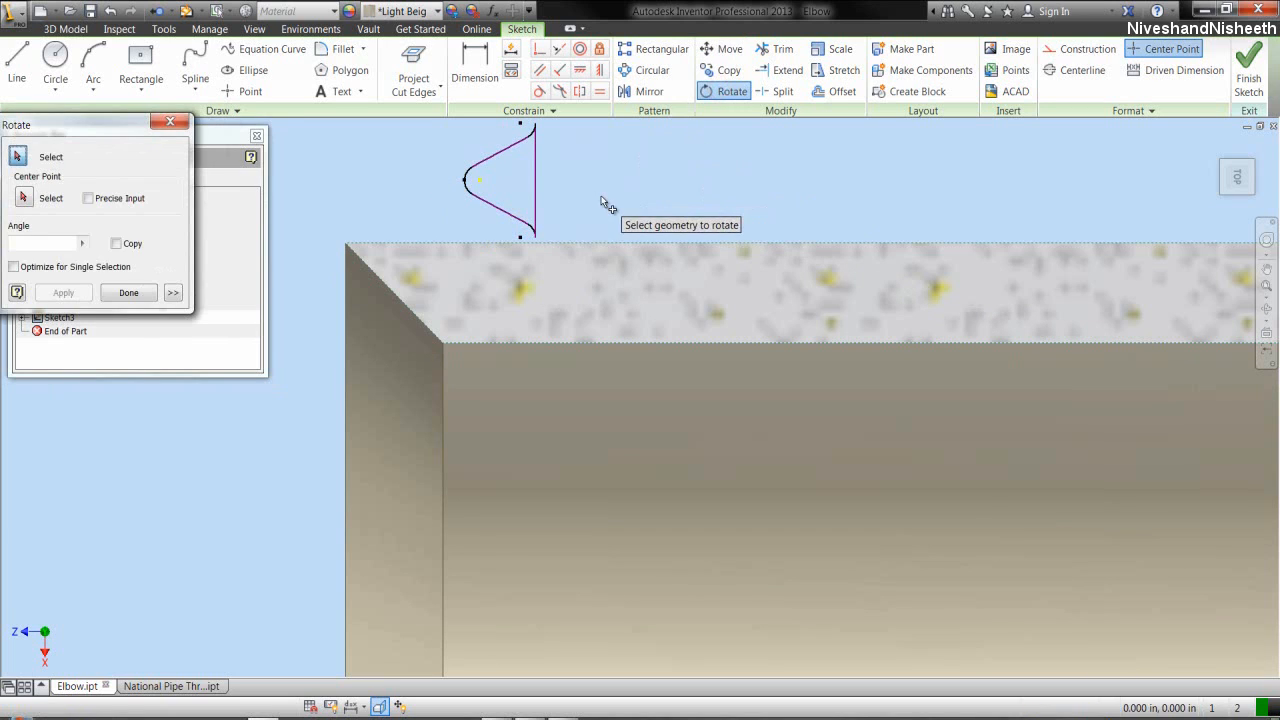
scroll(600, 200, "down", 3)
mouse_move(509, 137)
left_mouse_down()
mouse_move(566, 168)
mouse_move(591, 220)
left_mouse_up()
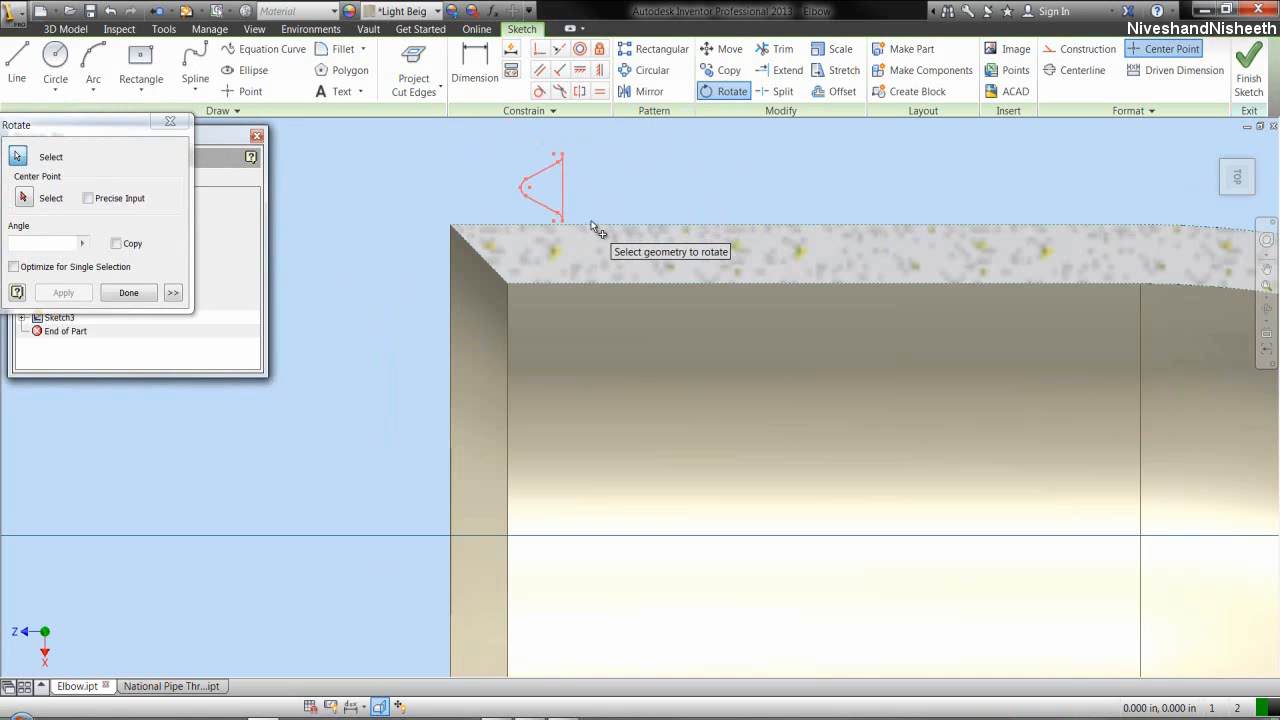
right_click(592, 181)
left_click(656, 180)
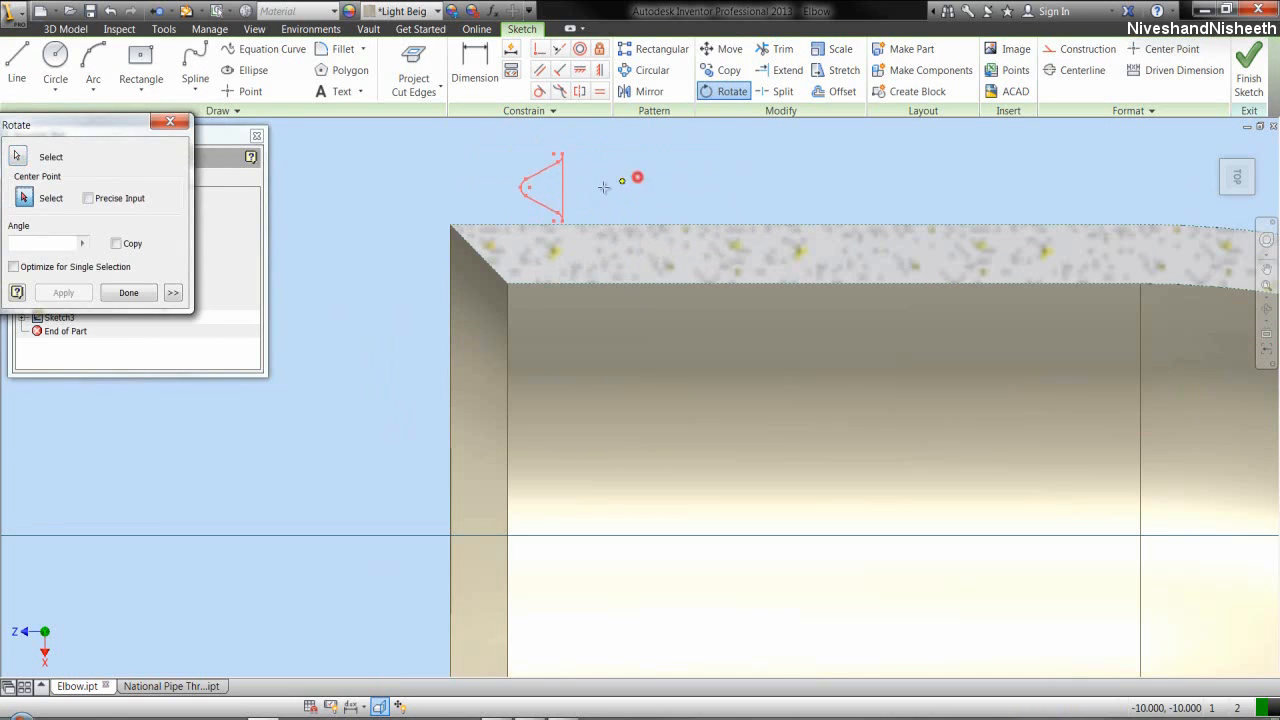
left_click(562, 222)
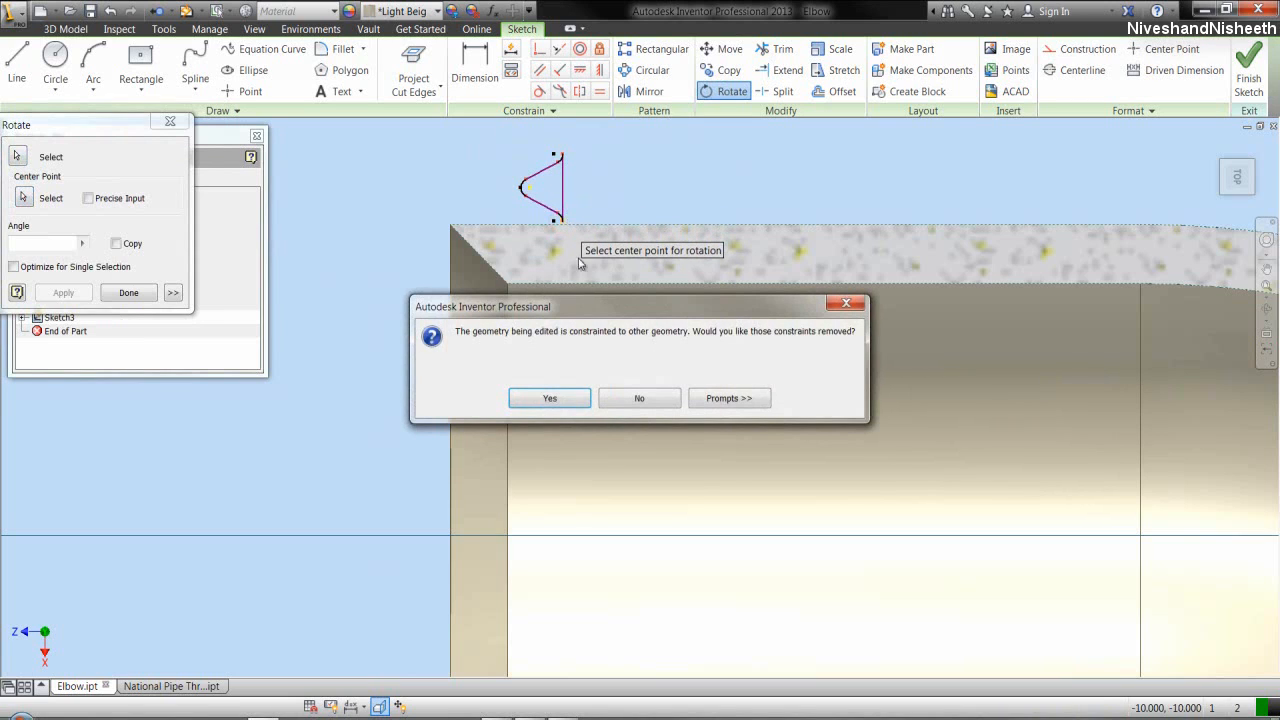
left_click(550, 398)
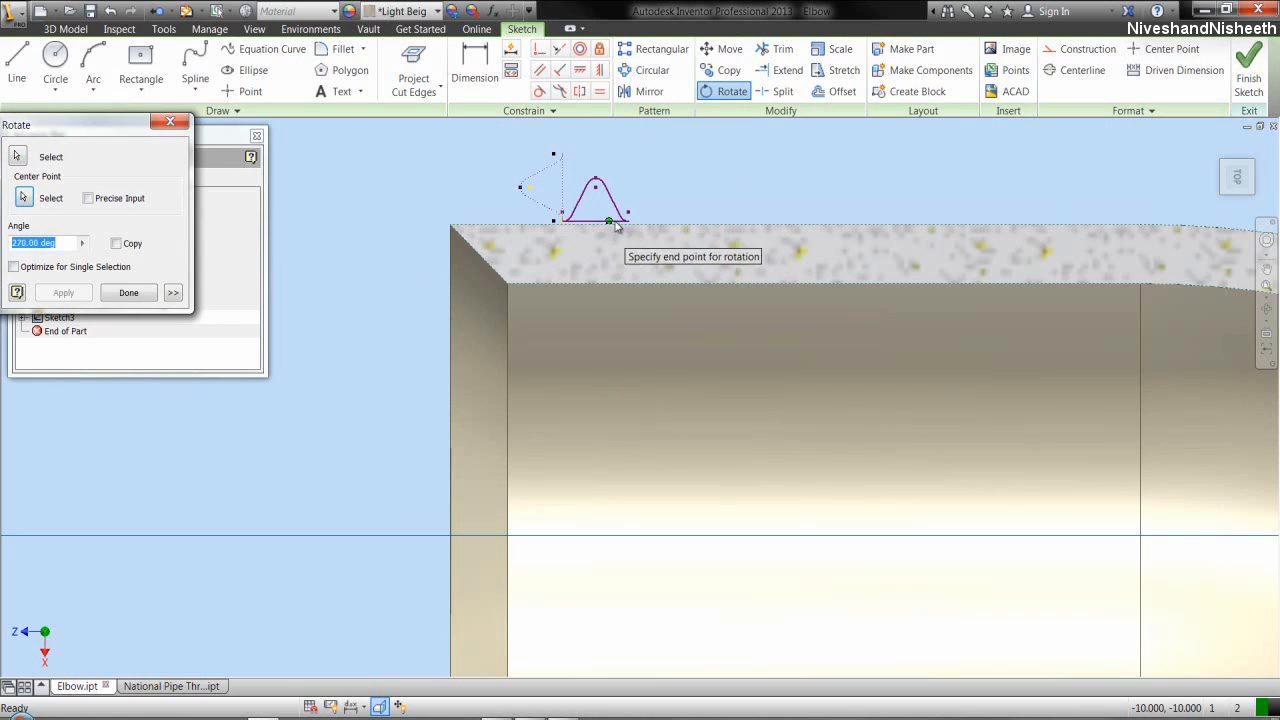
left_click(622, 220)
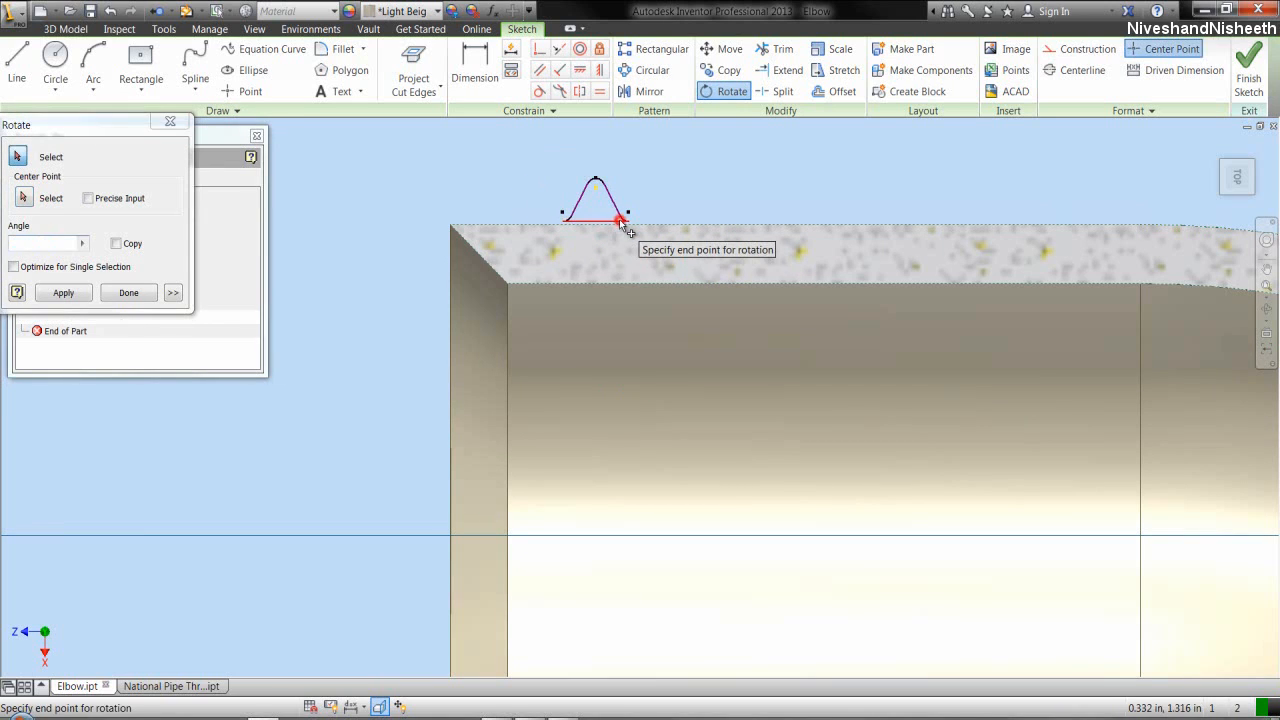
right_click(658, 181)
left_click(705, 181)
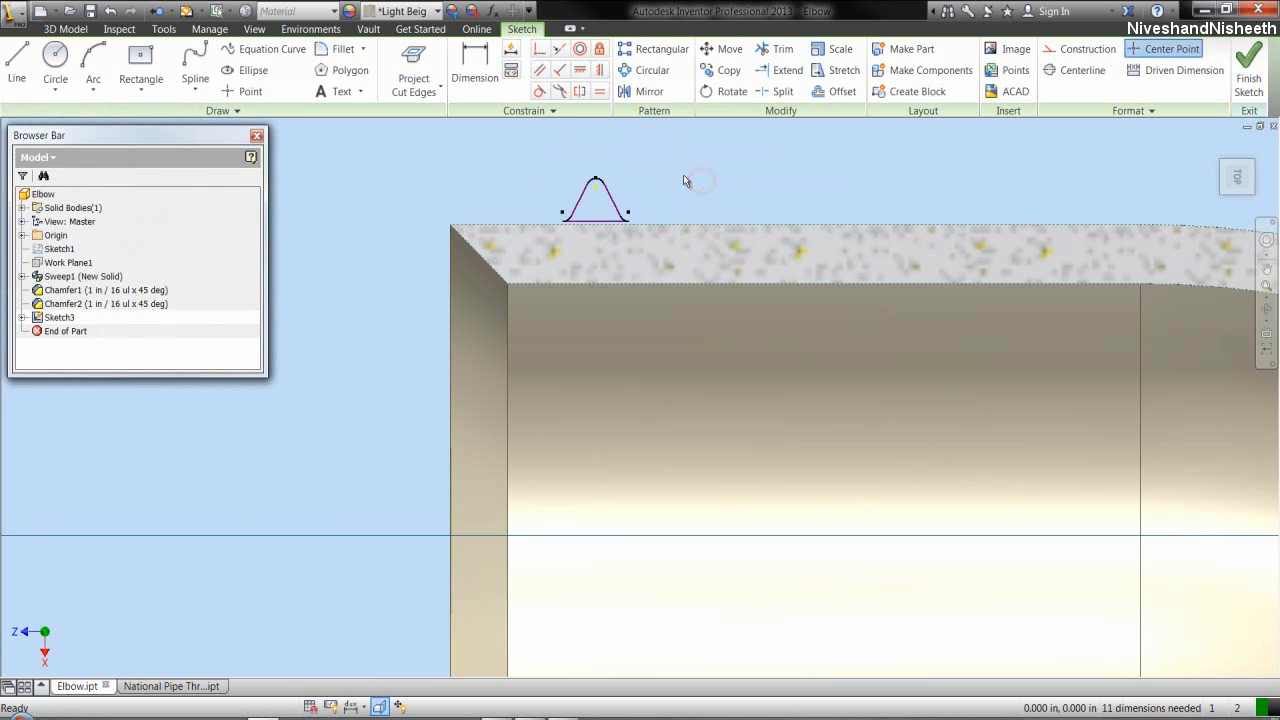
- Place a sketch point at the midpoint of the thread profile's base line
left_click(685, 140)
left_click(245, 91)
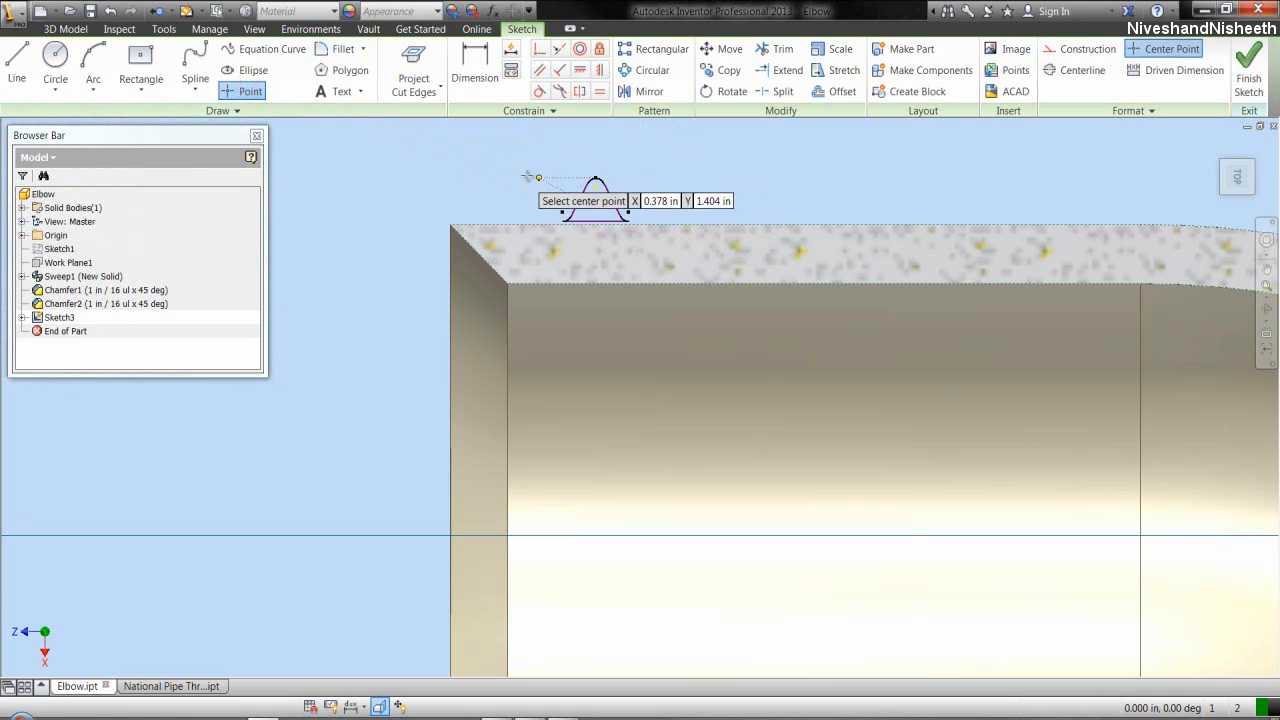
left_click(595, 218)
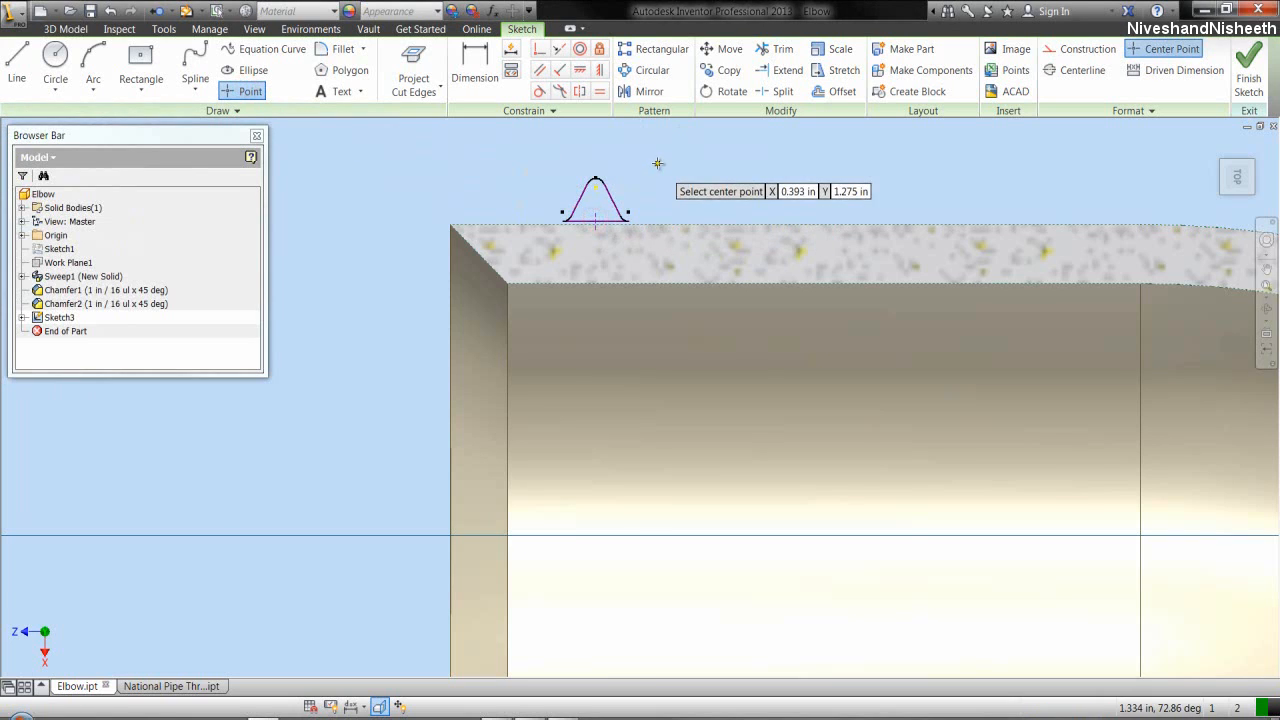
right_click(658, 163)
left_click(703, 170)
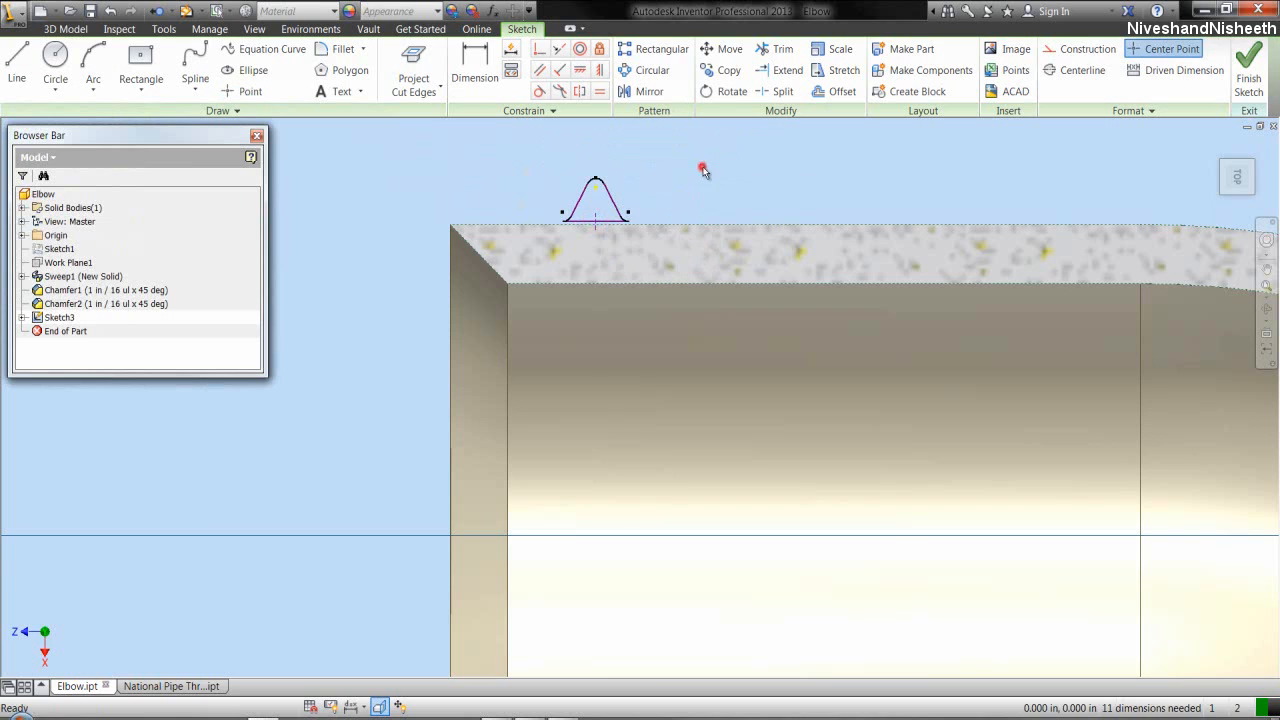
- Move the thread profile by its base midpoint onto the inner corner where the chamfer meets the pipe bore
left_click(740, 50)
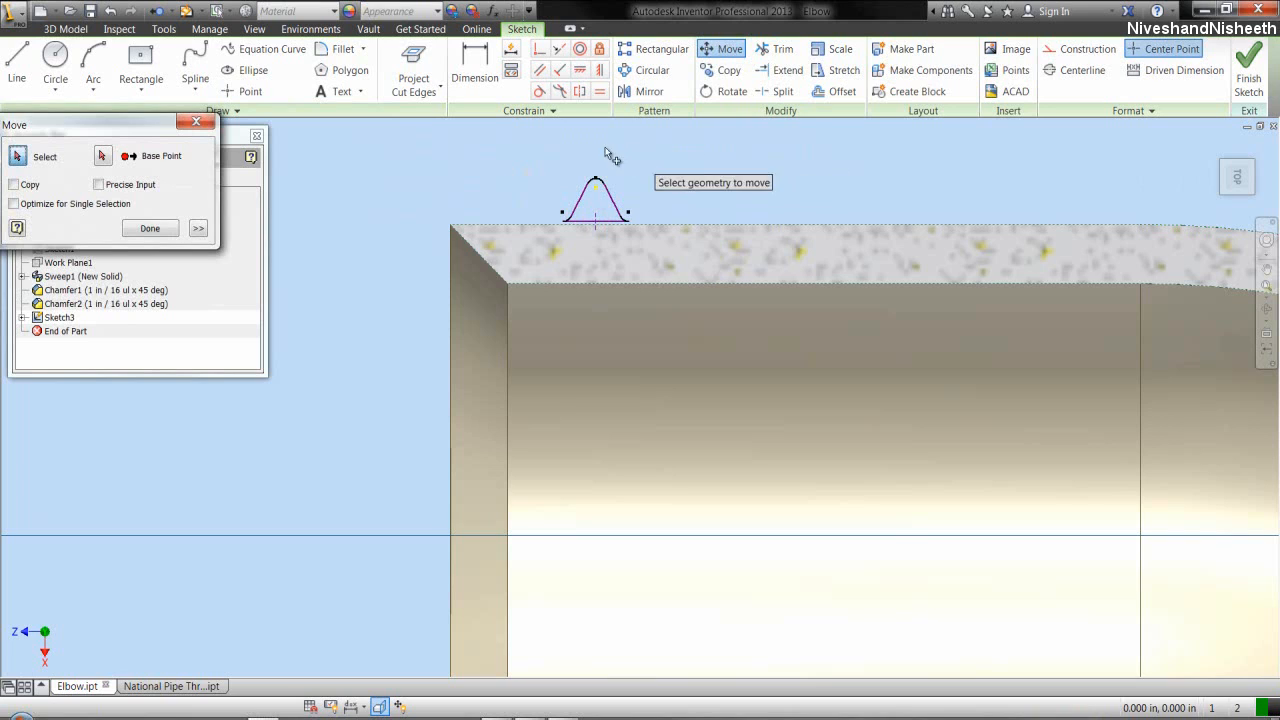
left_click_drag(544, 153, 631, 229)
right_click(665, 185)
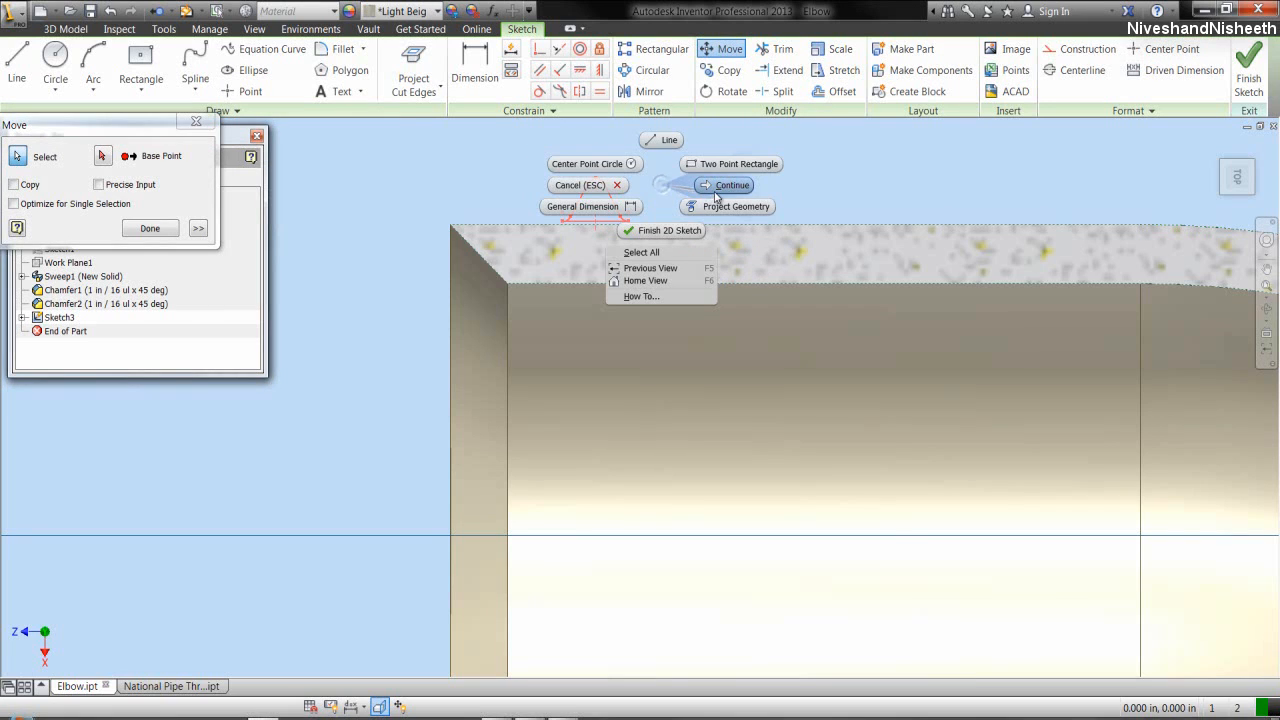
left_click(727, 184)
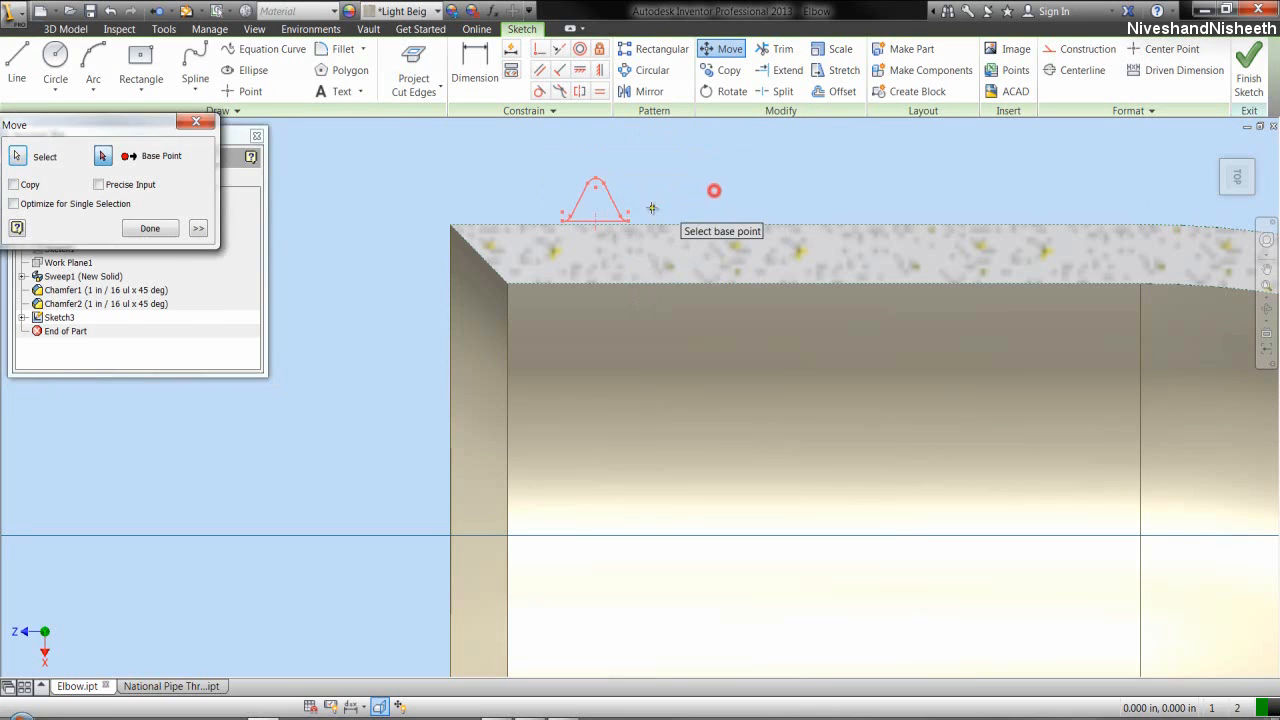
left_click(595, 220)
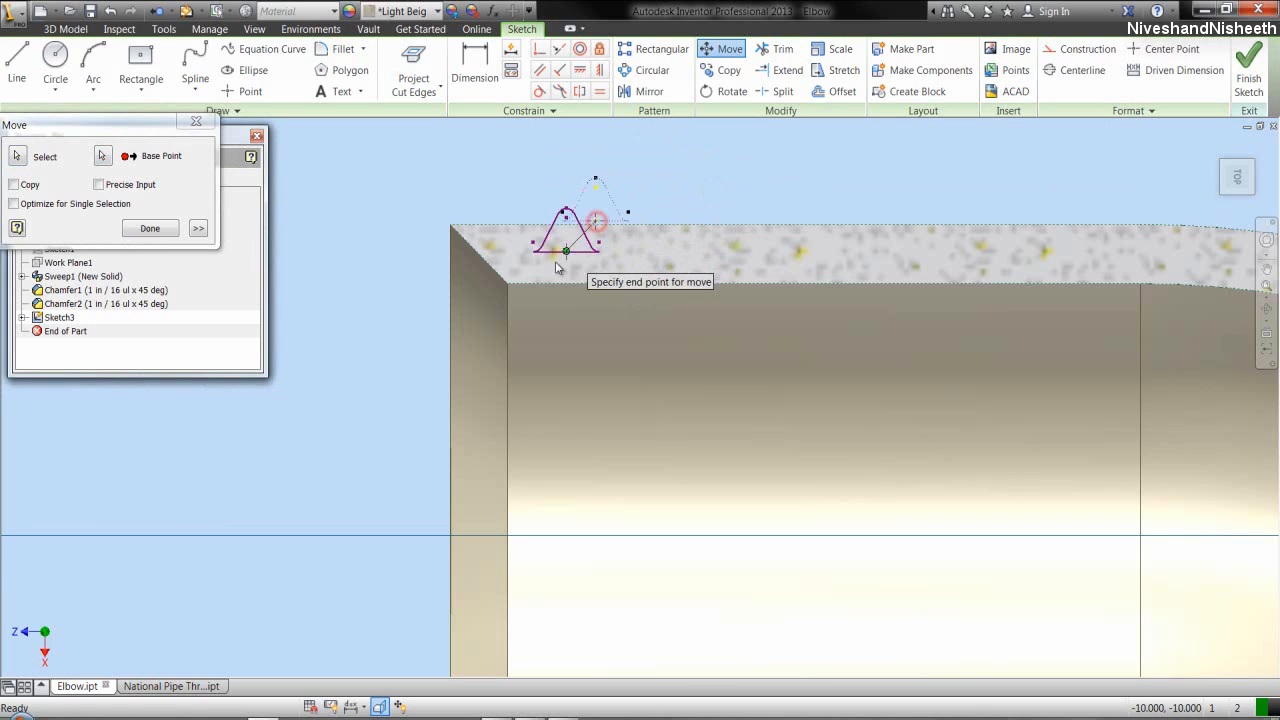
left_click(507, 284)
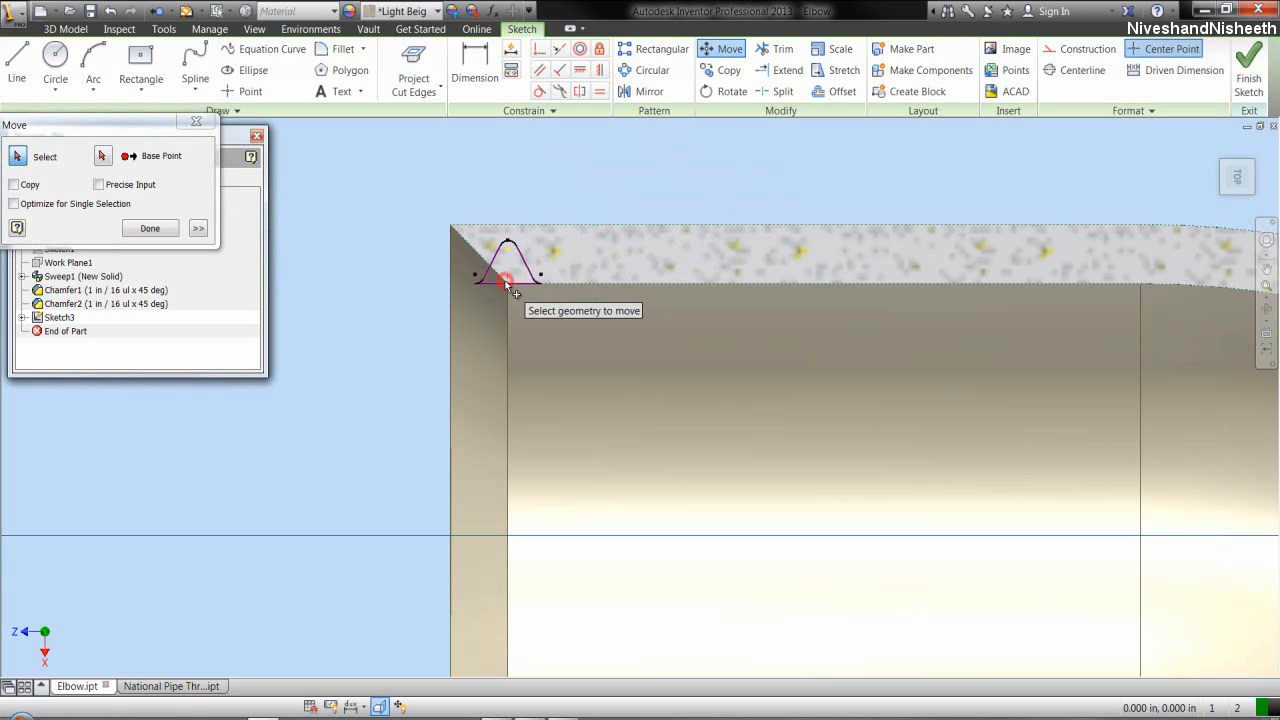
left_click(152, 228)
- Apply a Fix constraint to the entire thread profile
scroll(475, 241, "up", 4)
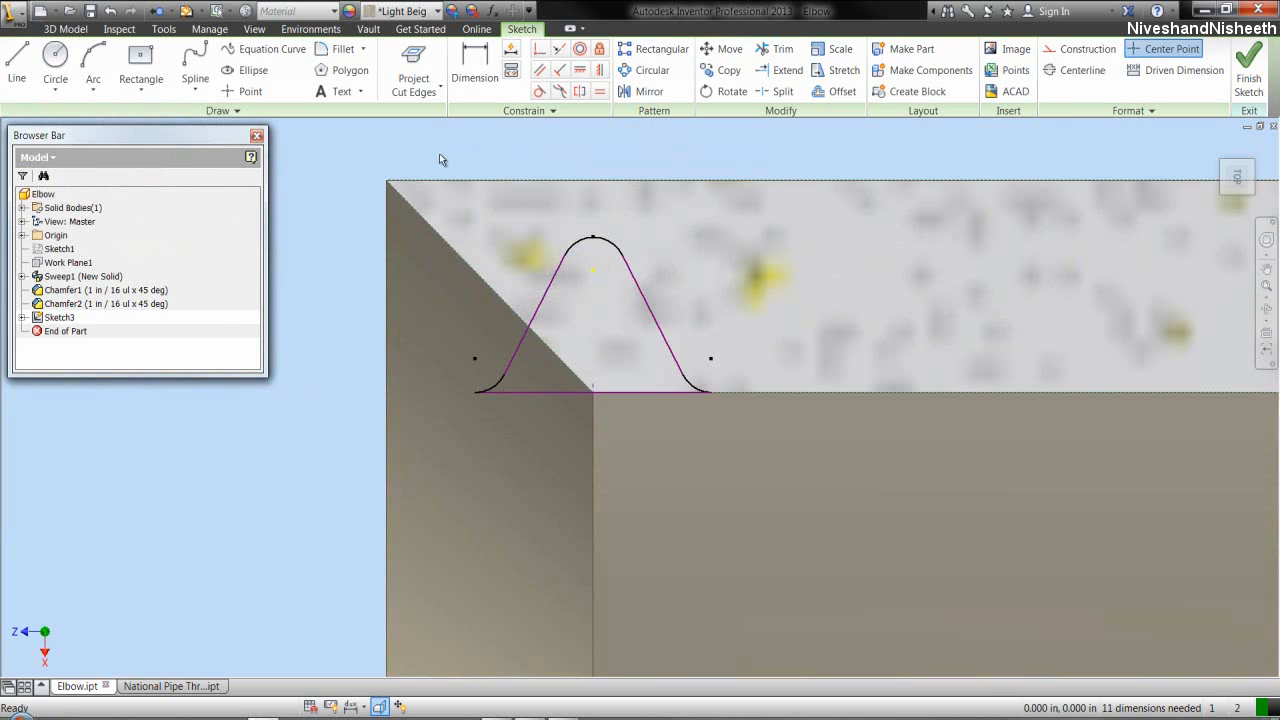
mouse_move(439, 155)
left_mouse_down()
mouse_move(691, 414)
mouse_move(733, 426)
left_mouse_up()
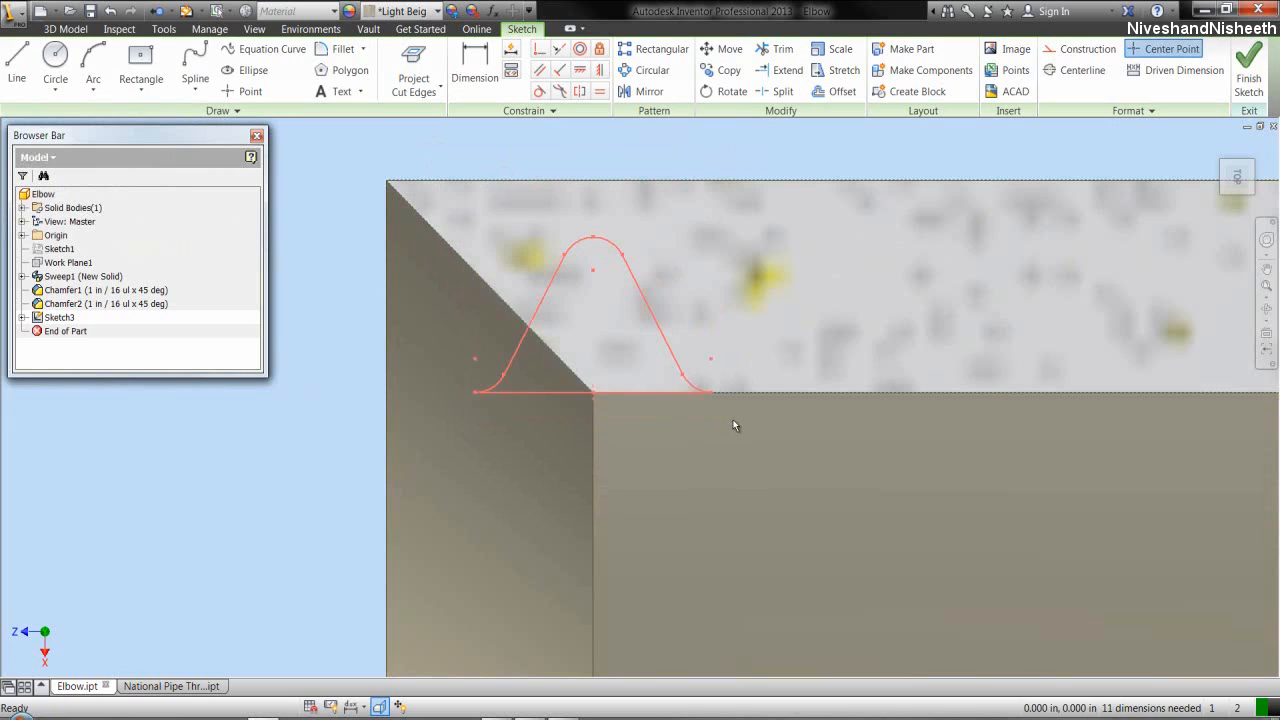
left_click(601, 51)
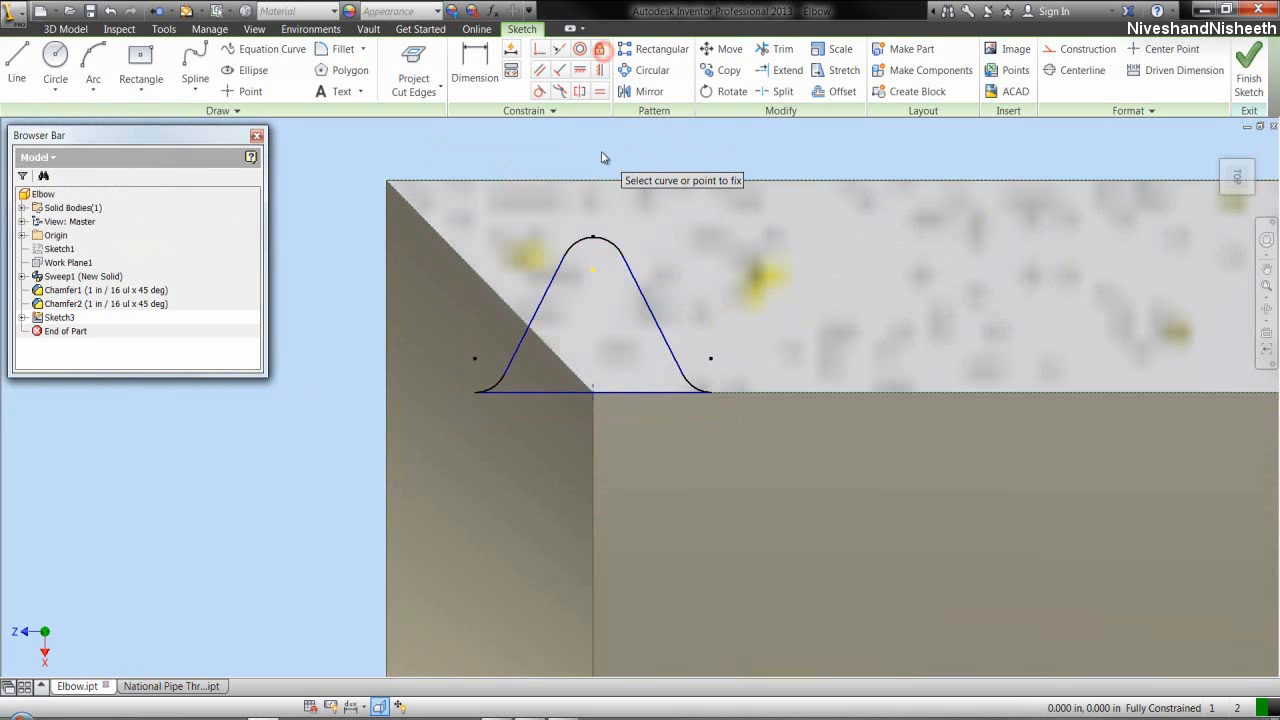
- Project the origin's Z Axis into the thread profile sketch and finish the sketch
left_click(440, 88)
left_click(440, 112)
scroll(370, 185, "up", 5)
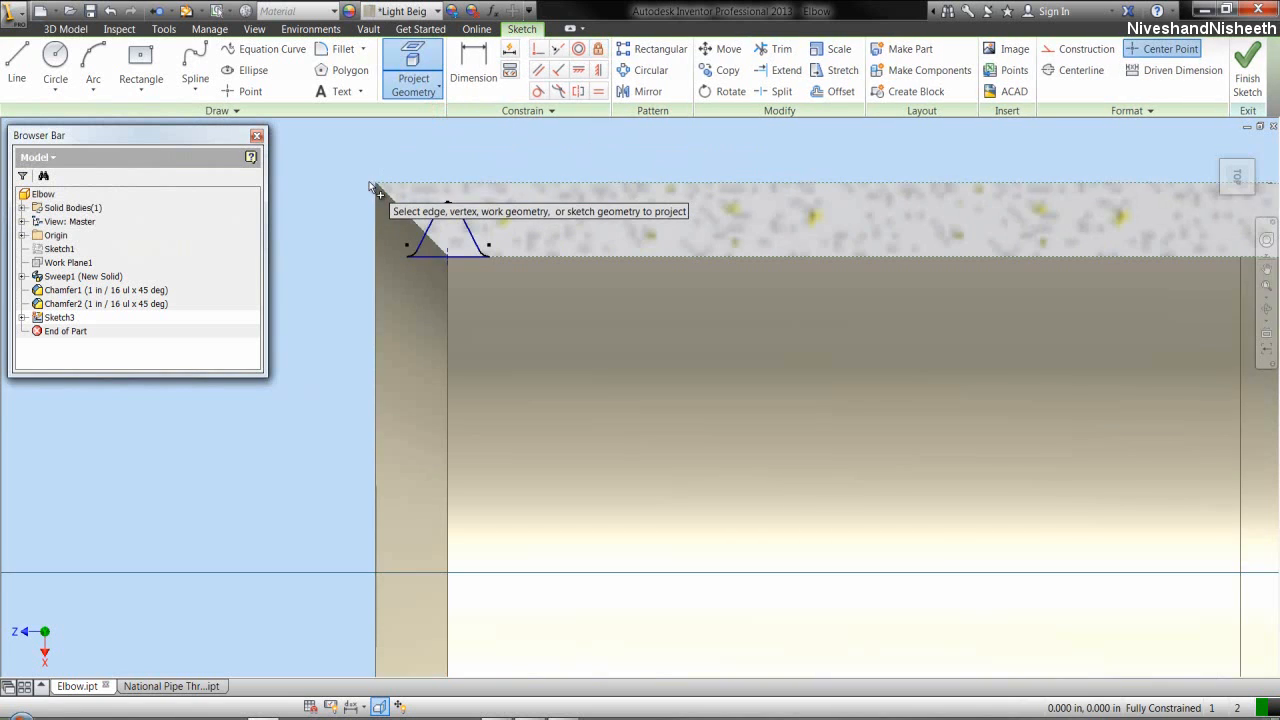
left_click(23, 235)
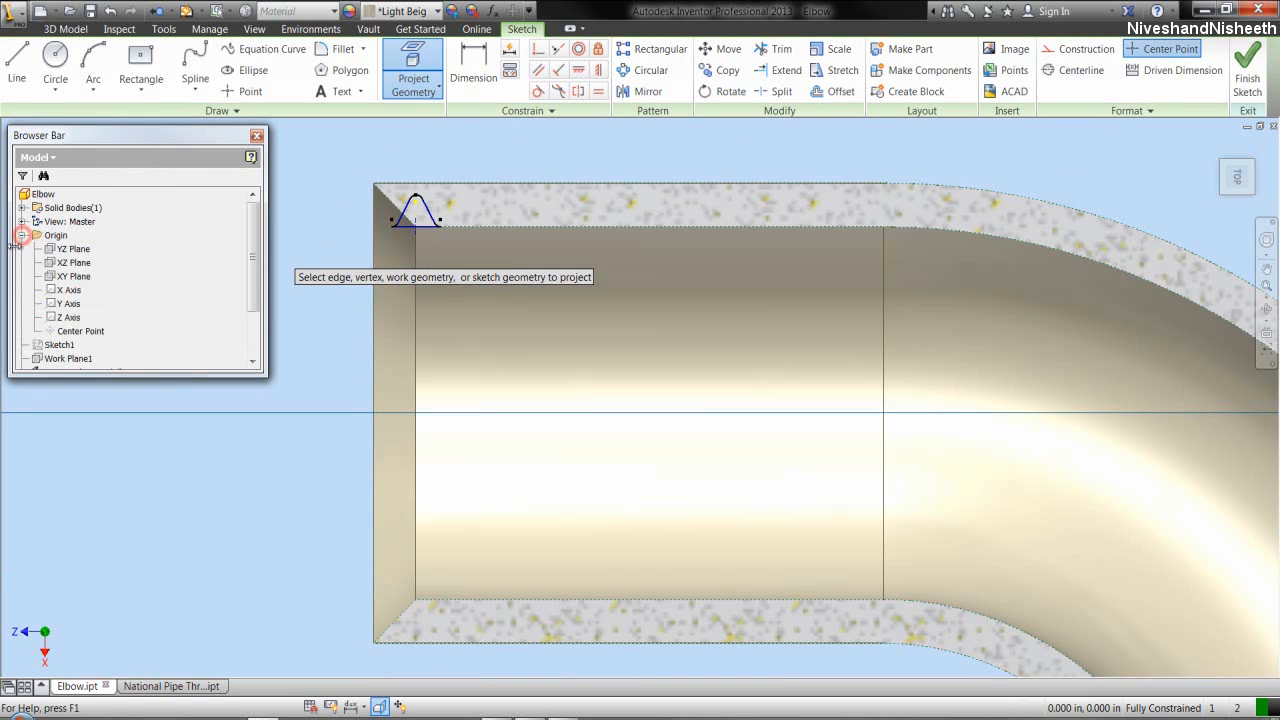
left_click(65, 318)
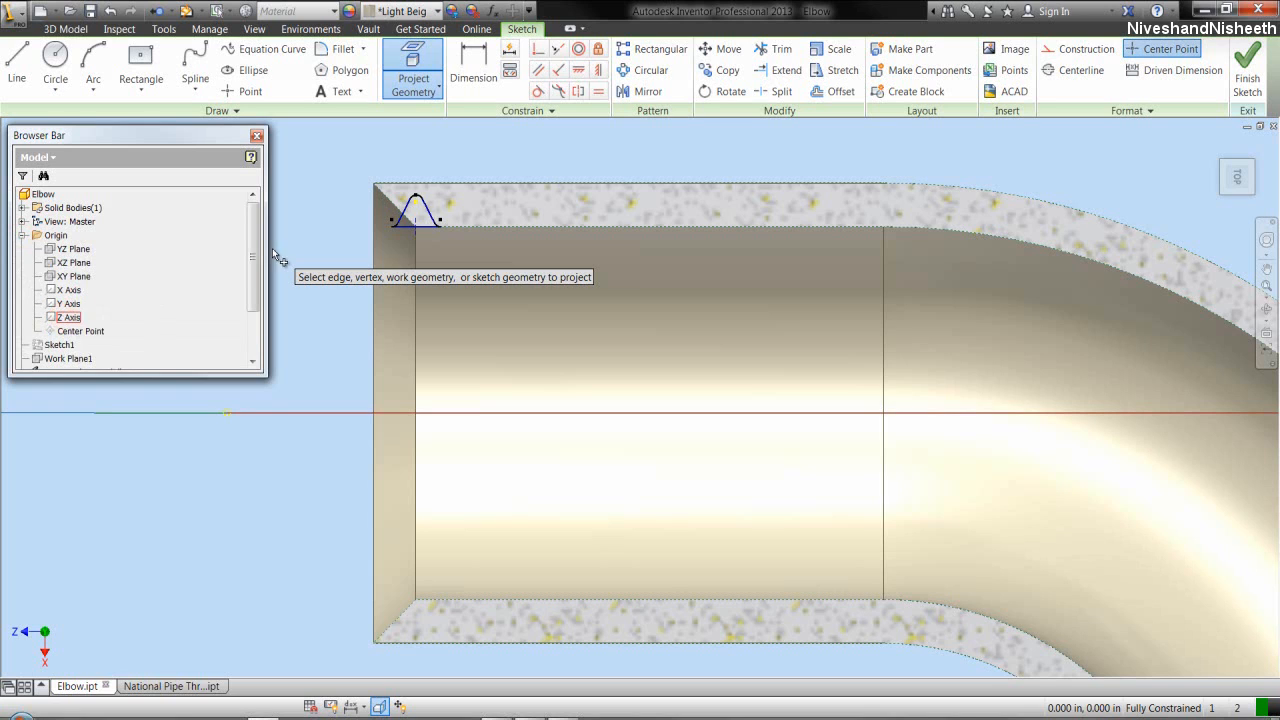
right_click(600, 168)
left_click(645, 163)
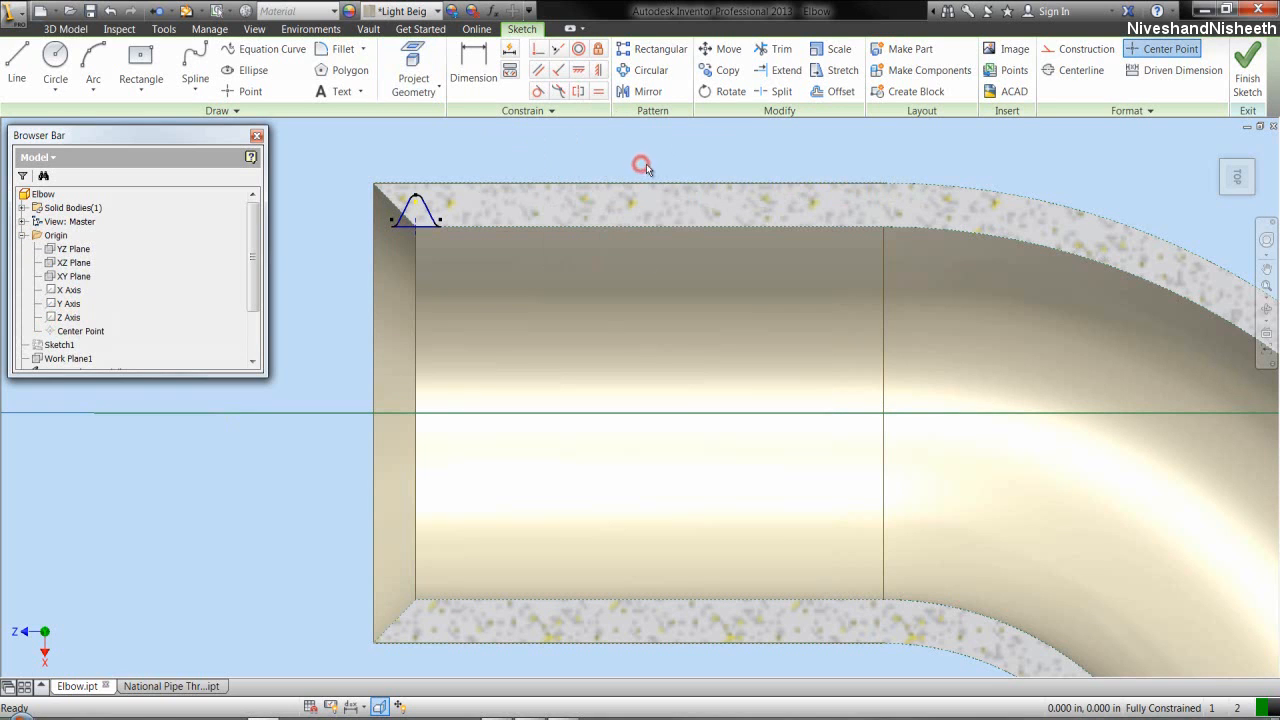
left_click(1247, 70)
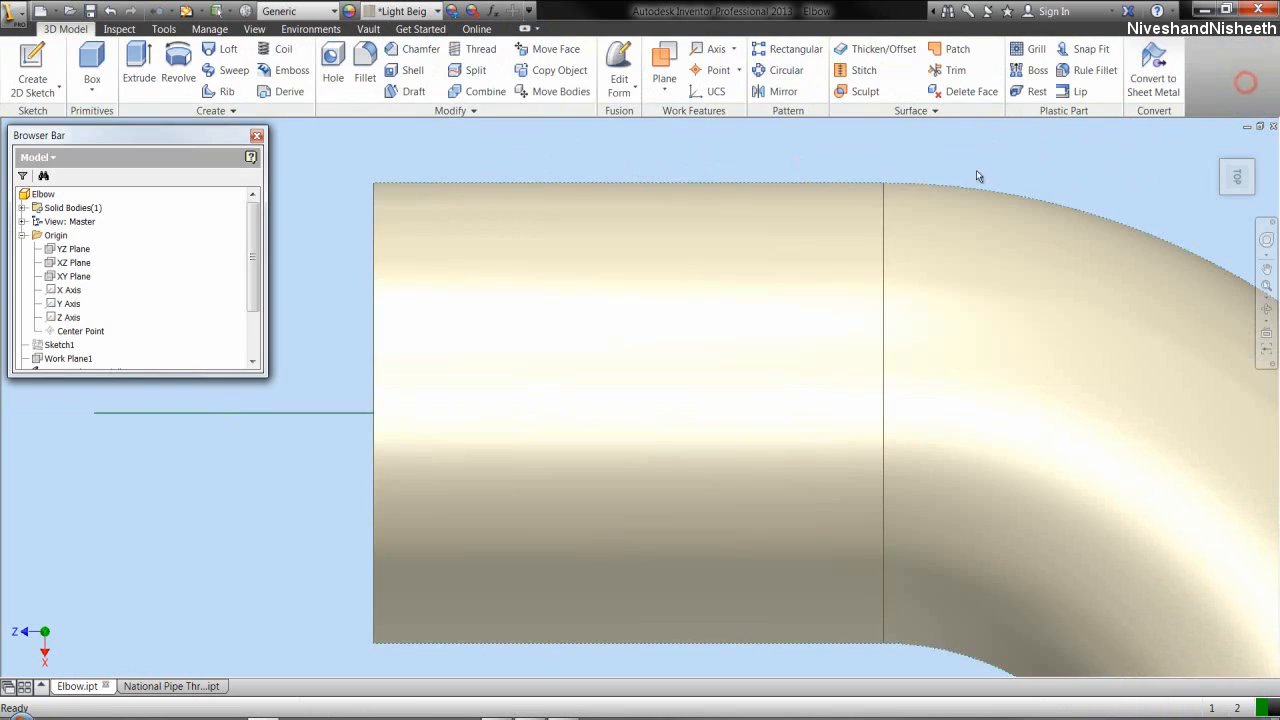
- Set up a Coil cut of the thread profile around the projected Z axis line, with the axis direction reversed into the pipe
left_click(1224, 168)
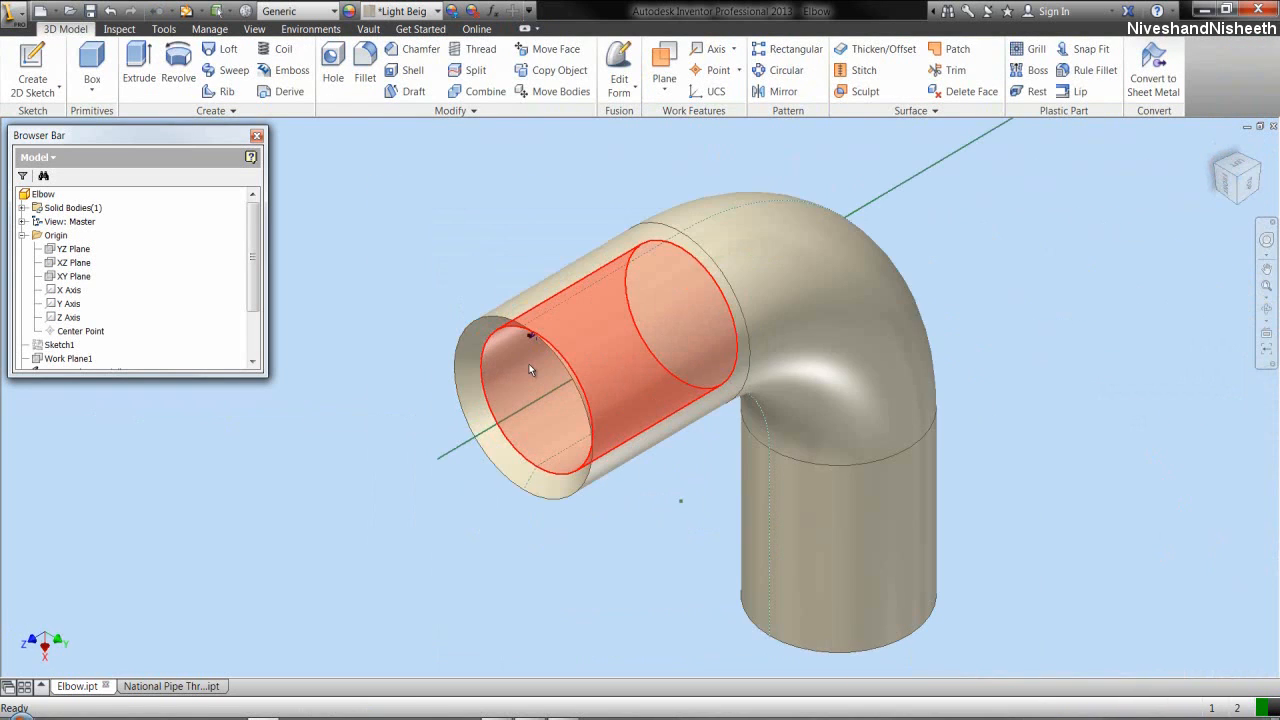
scroll(529, 364, "up", 3)
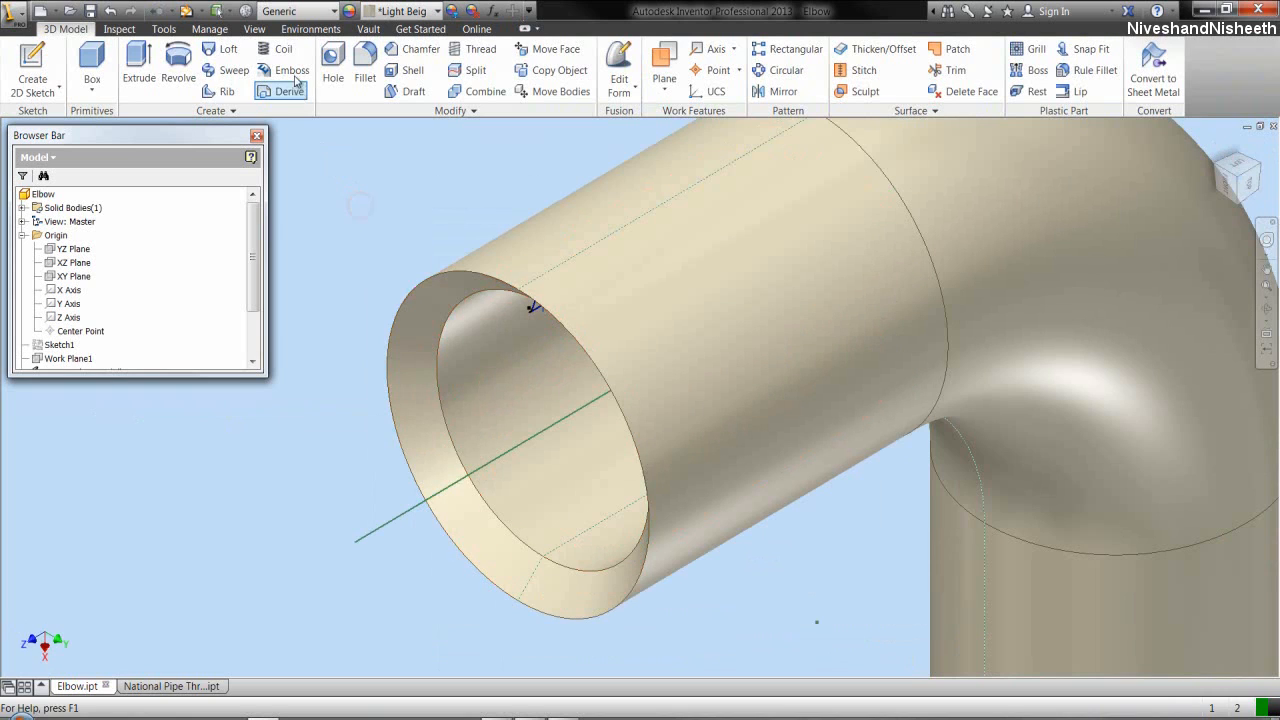
left_click(278, 49)
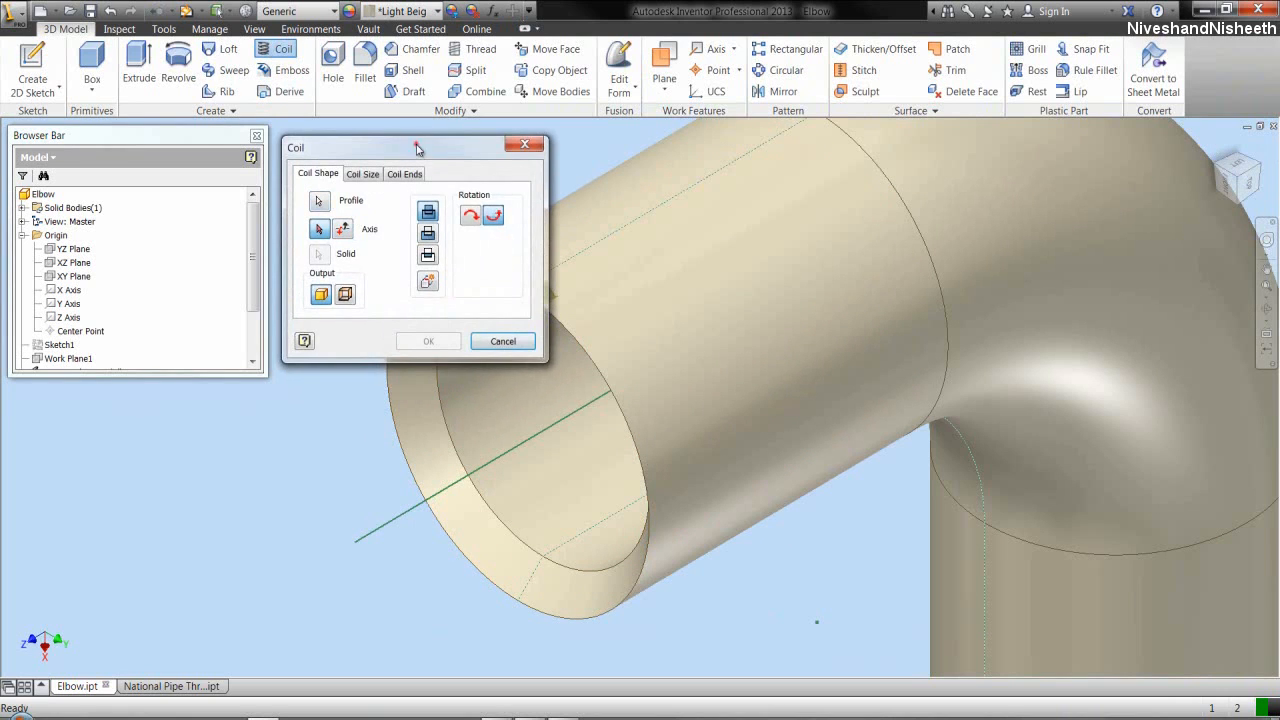
left_click_drag(414, 148, 281, 186)
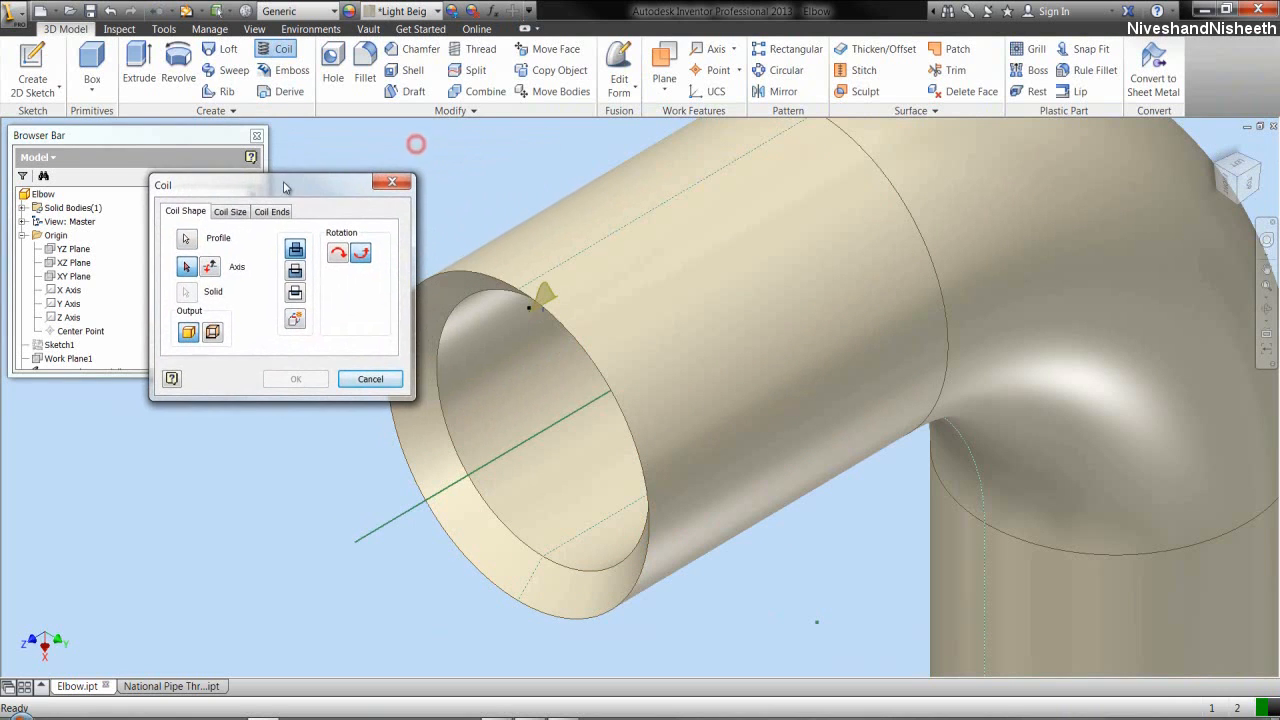
left_click(296, 272)
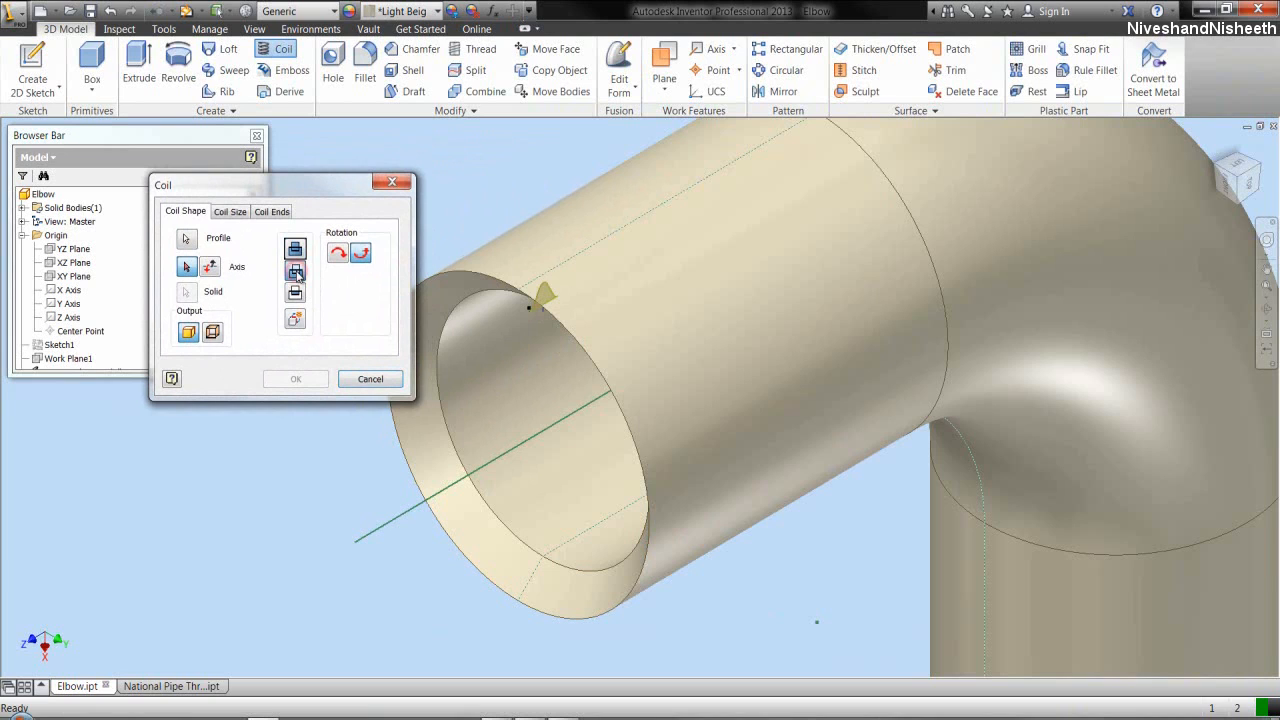
left_click(397, 521)
scroll(450, 523, "up", 2)
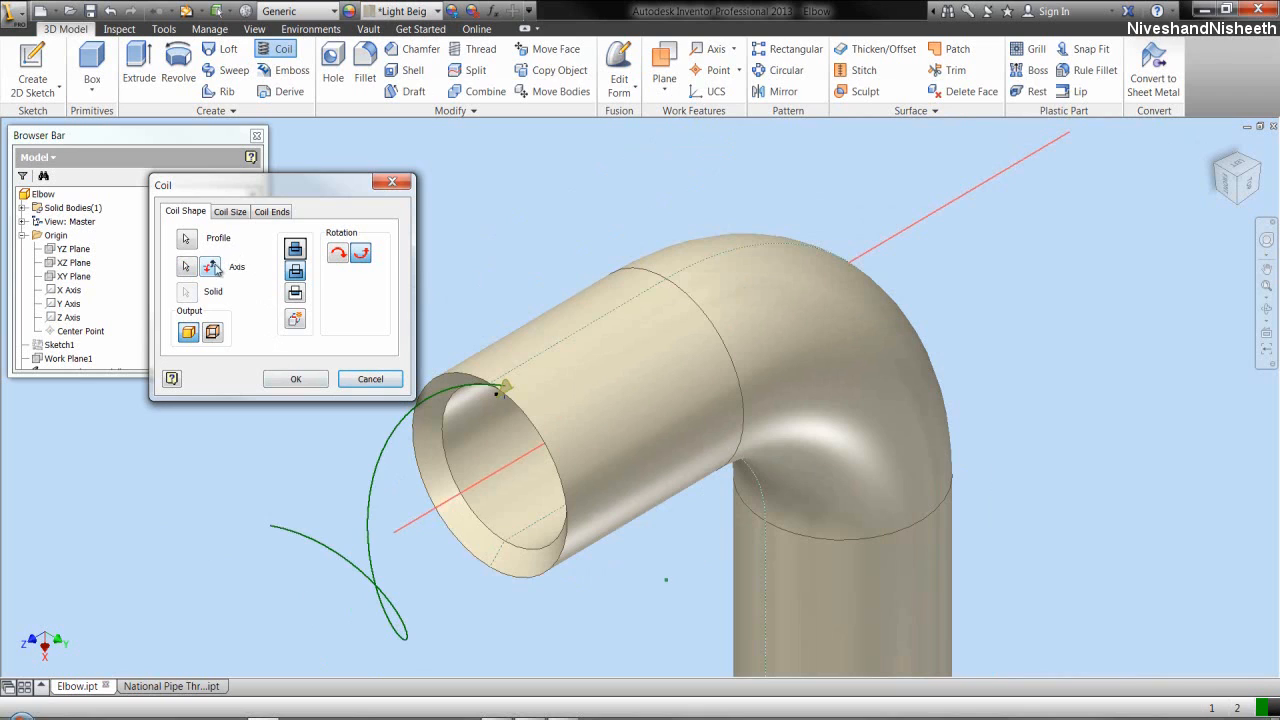
left_click(212, 266)
- Size the coil by Pitch and Height with a pitch of 1/14+.001 and a height of 9/16, and create the thread cut
left_click(228, 212)
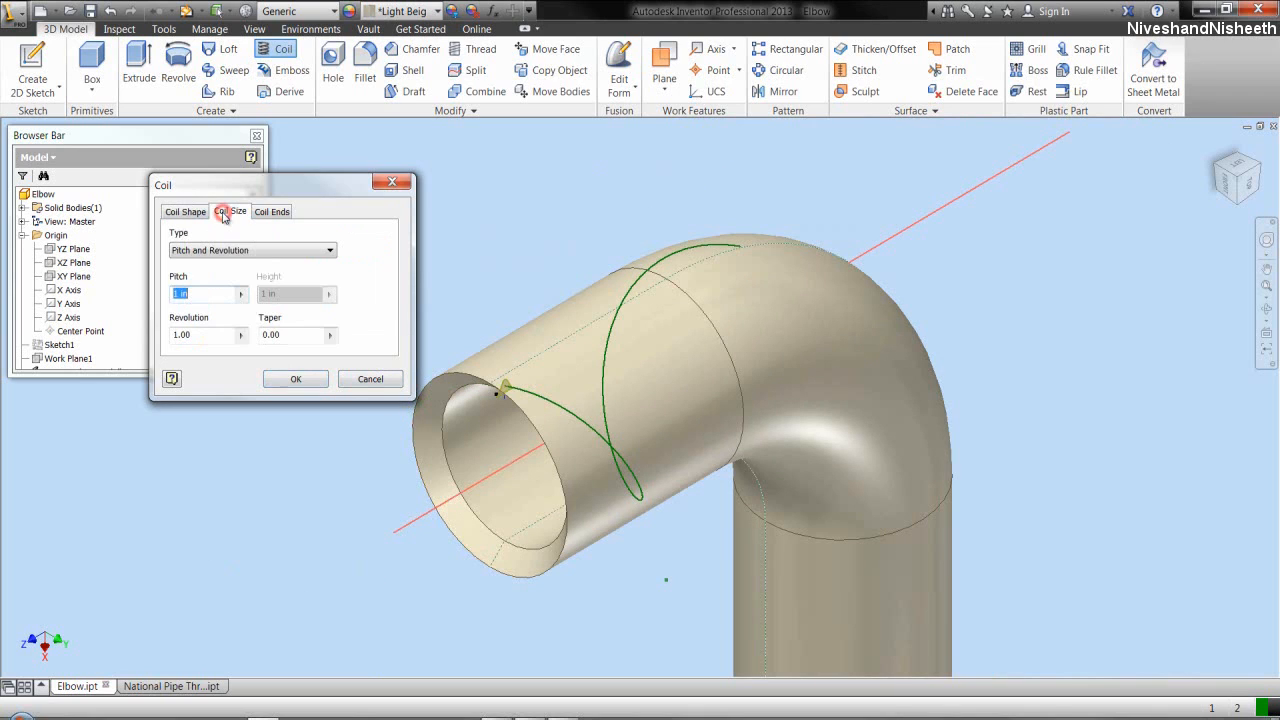
left_click(240, 251)
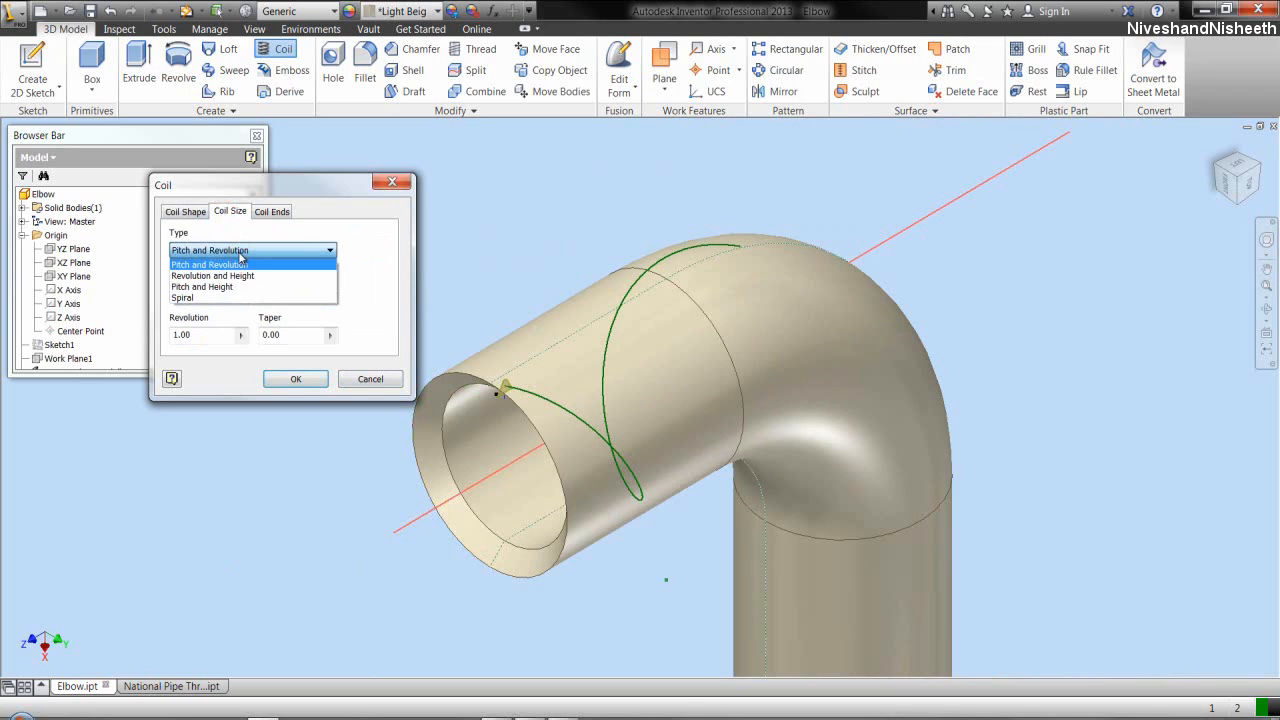
left_click(228, 287)
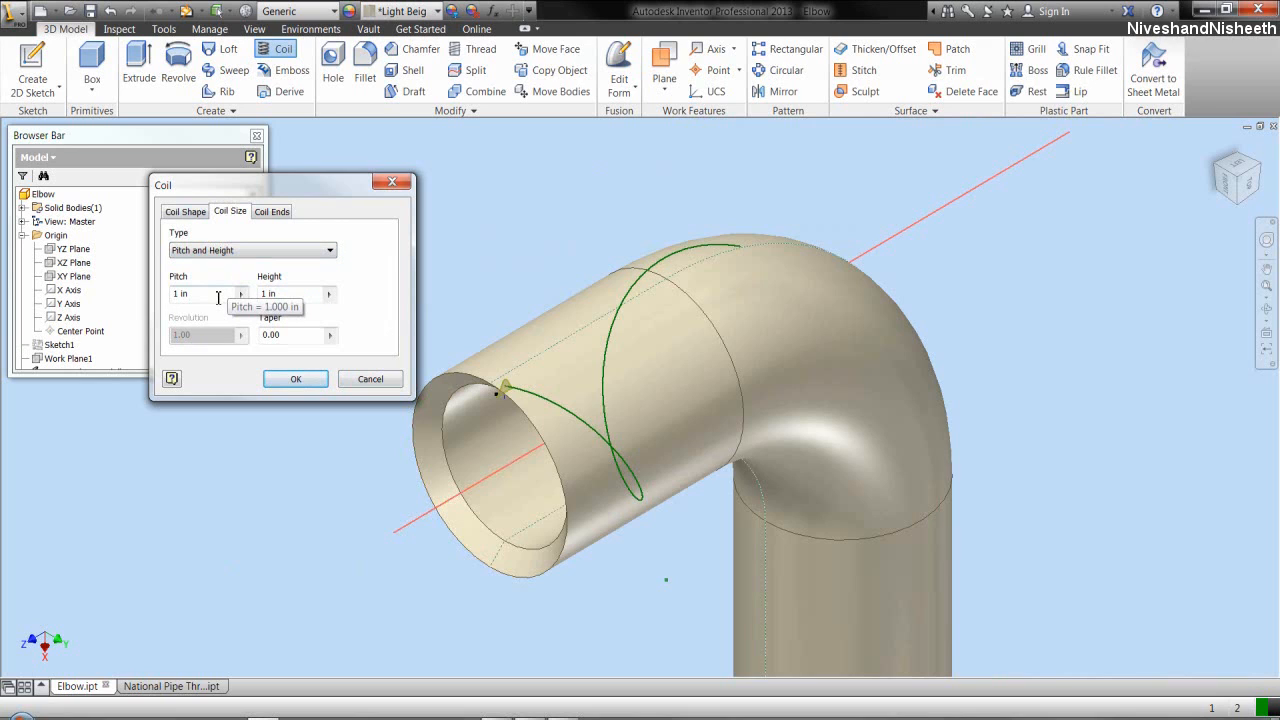
double_click(216, 294)
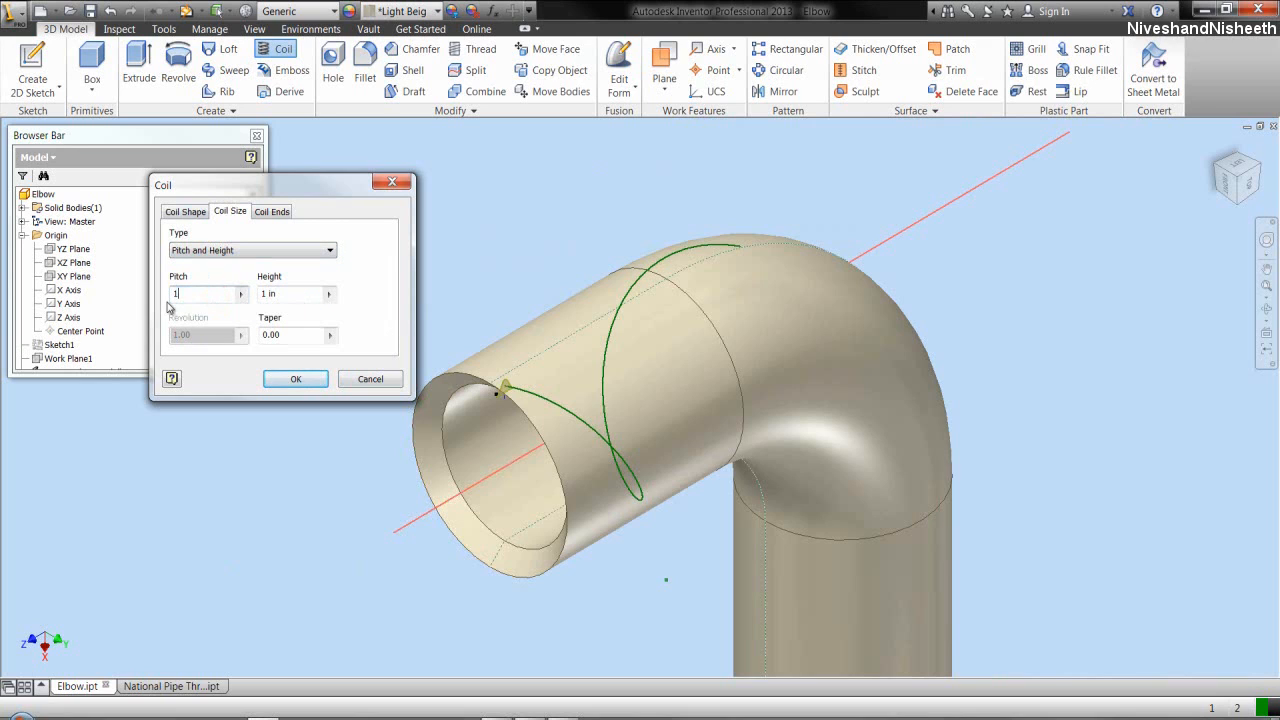
type("1/14 i")
type(".00")
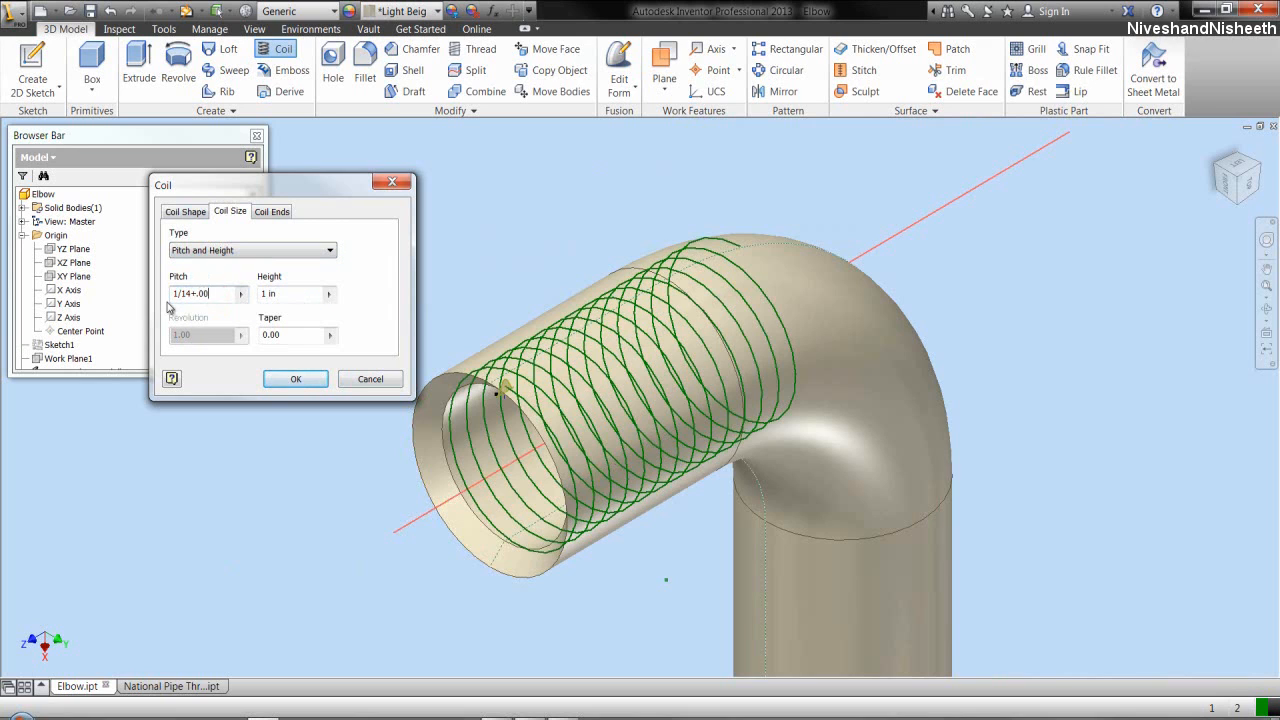
type("1")
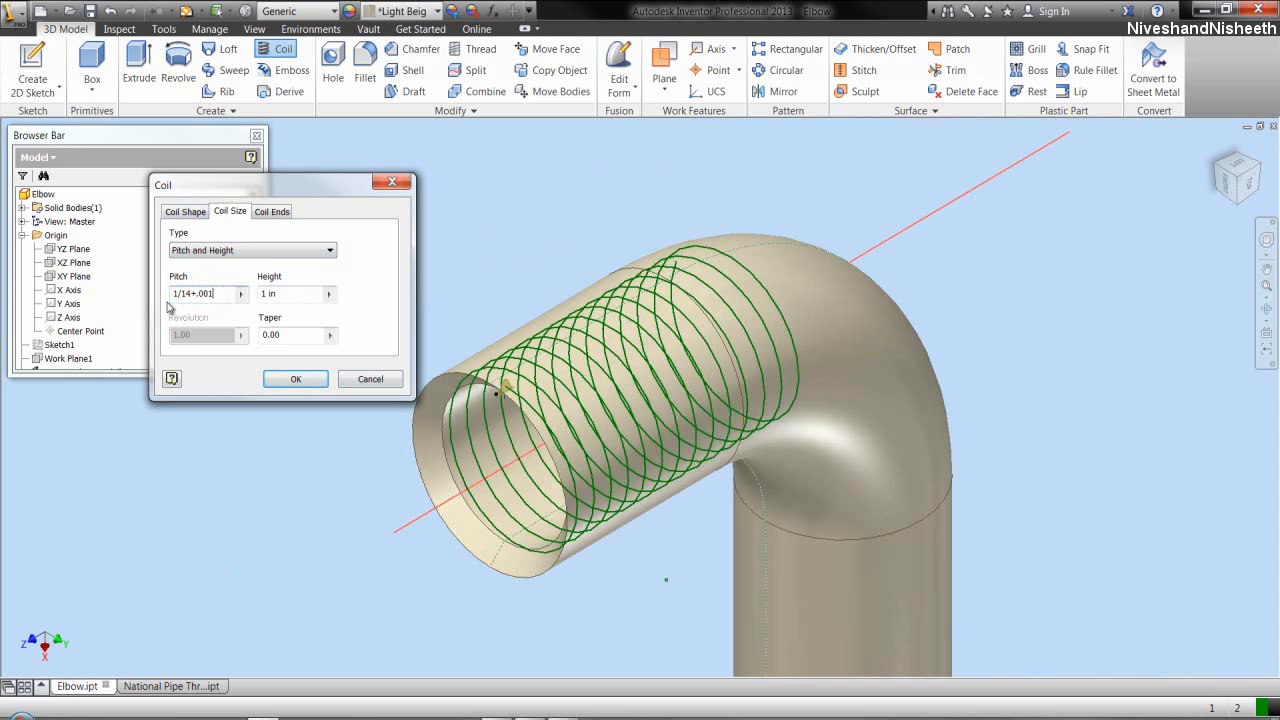
double_click(284, 295)
type("9/16")
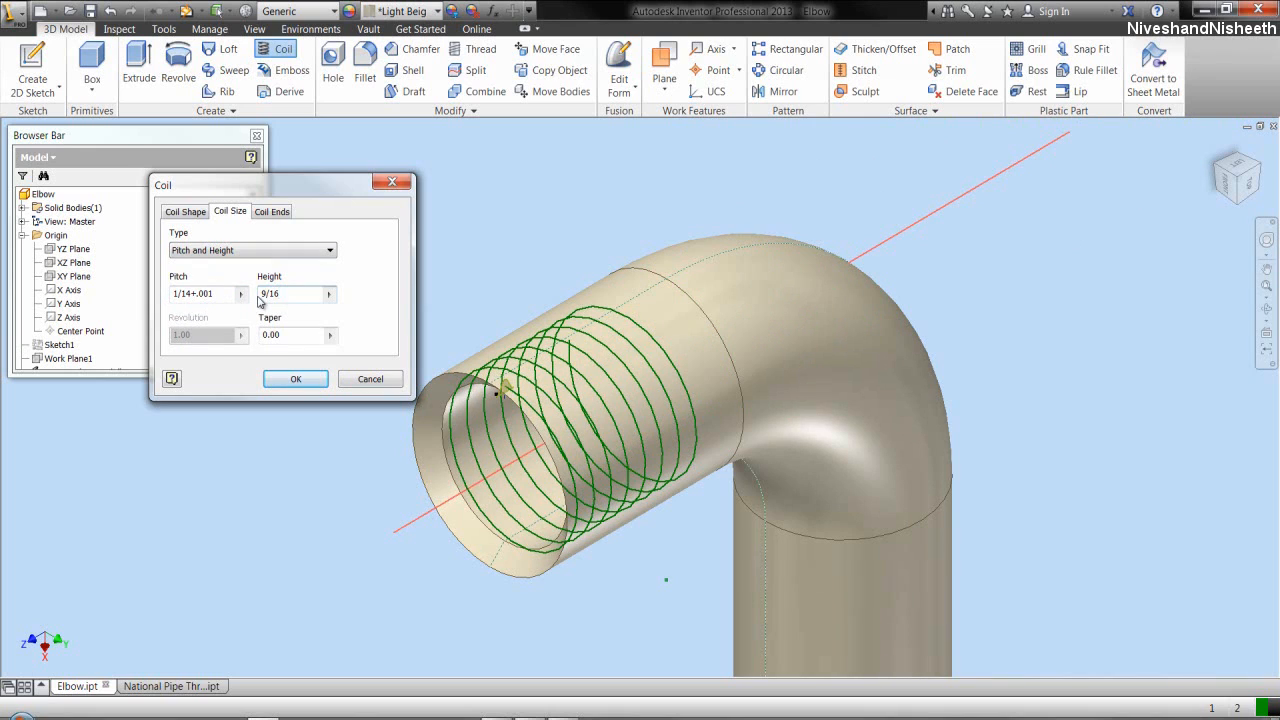
left_click(305, 377)
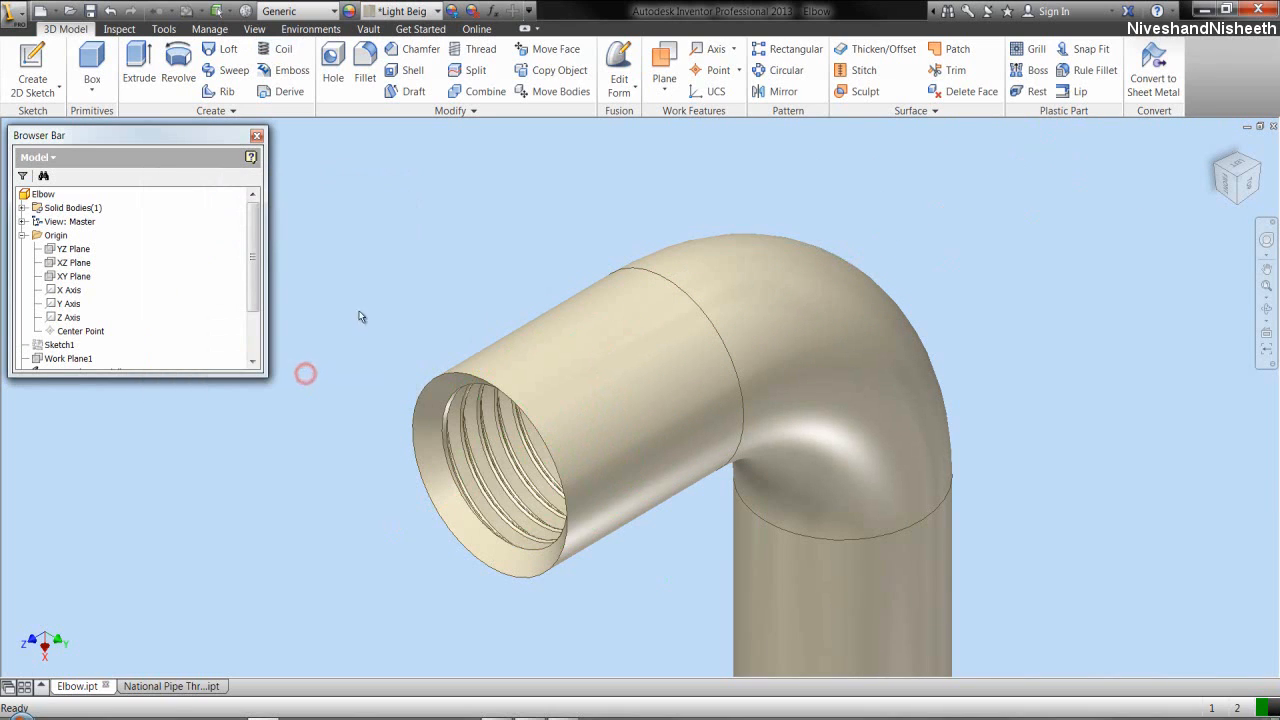
scroll(563, 453, "up", 3)
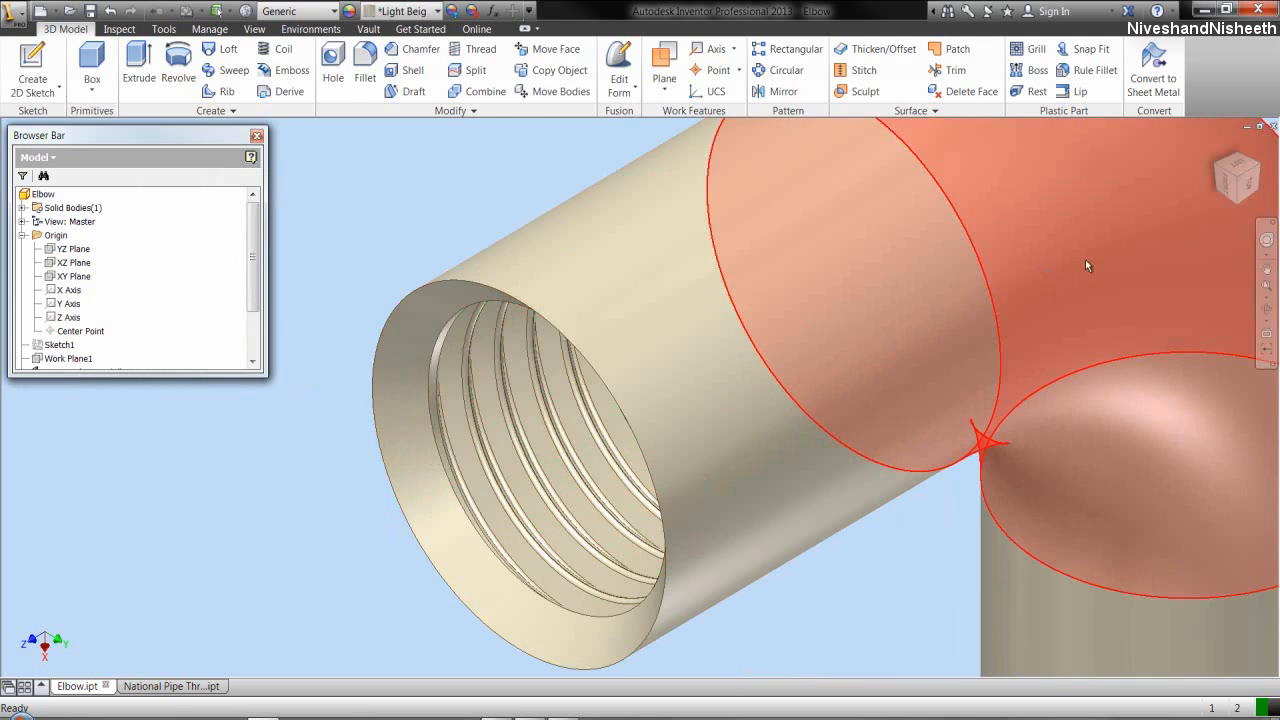
left_click(1266, 239)
left_click_drag(990, 280, 620, 403)
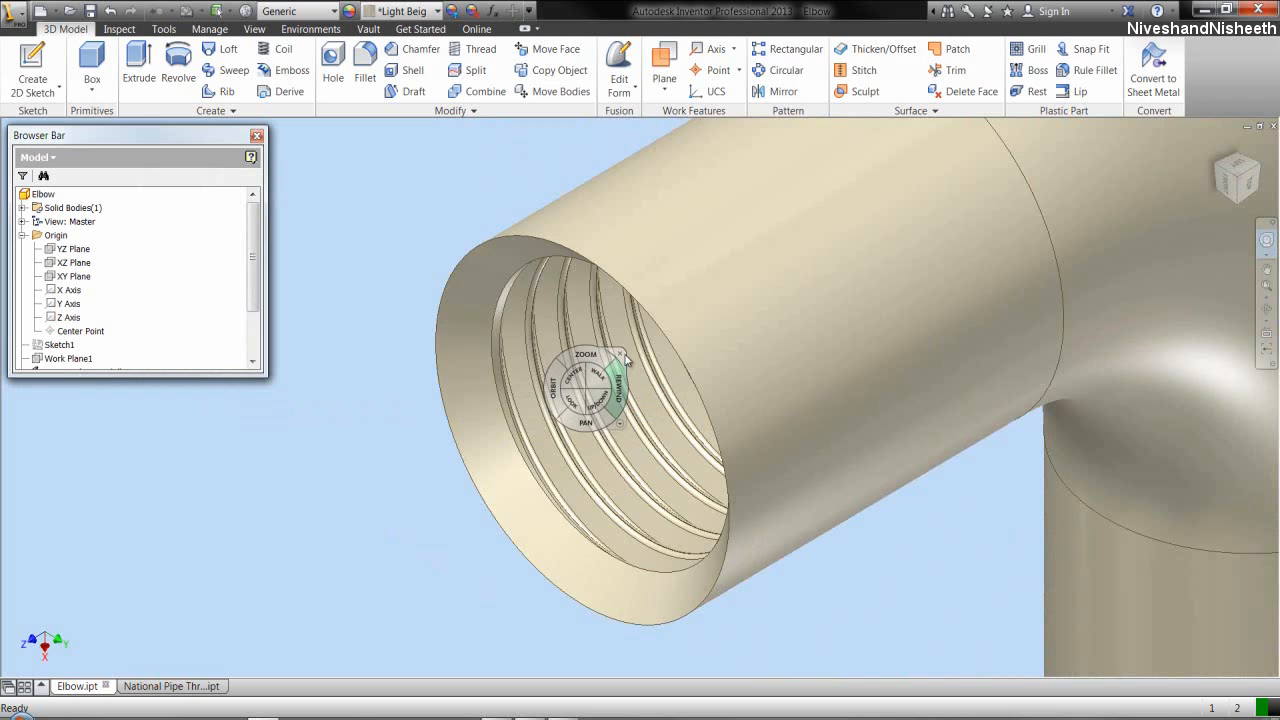
left_click(622, 354)
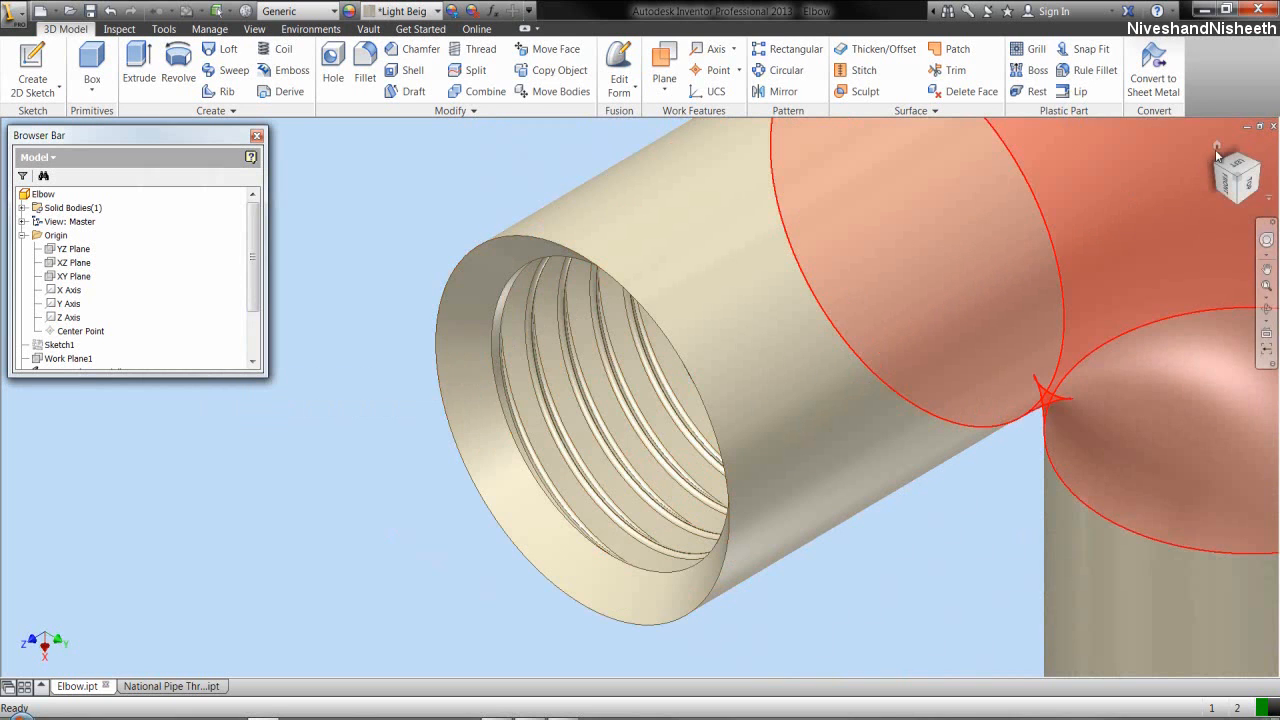
- Create a work axis through the origin's Center Point parallel to the Y Axis
left_click(1217, 148)
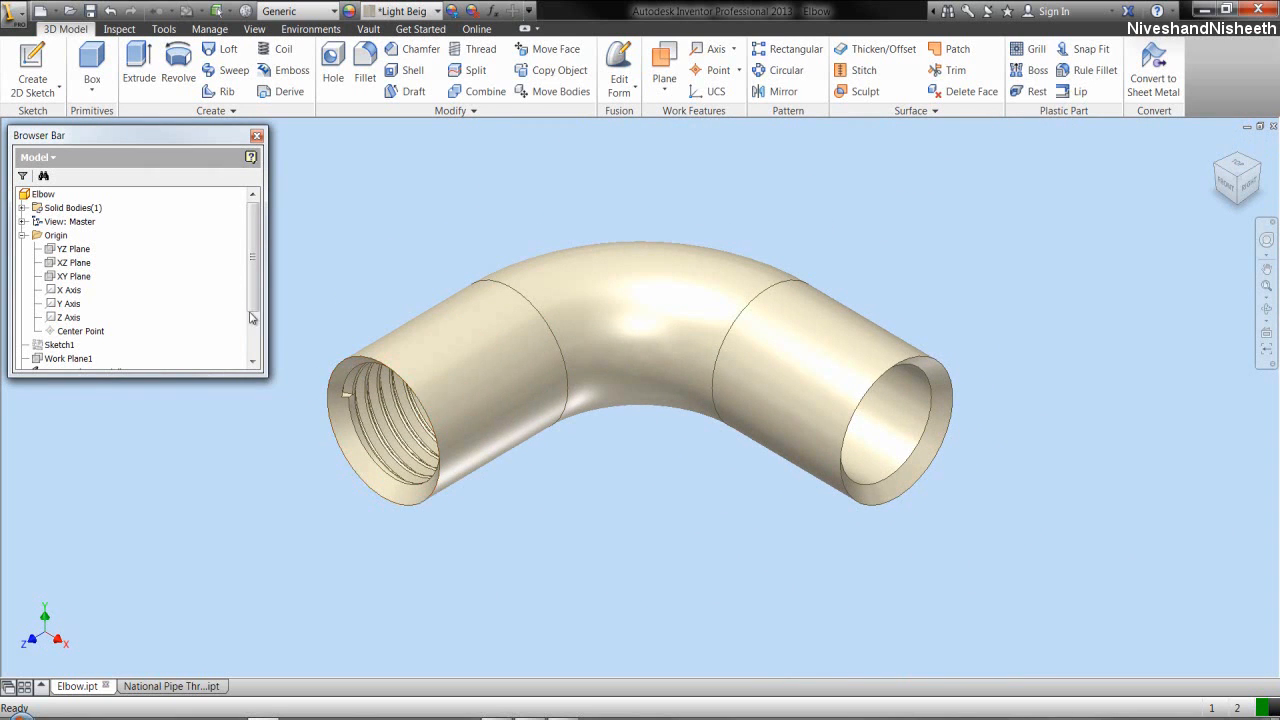
right_click(223, 277)
left_click(245, 425)
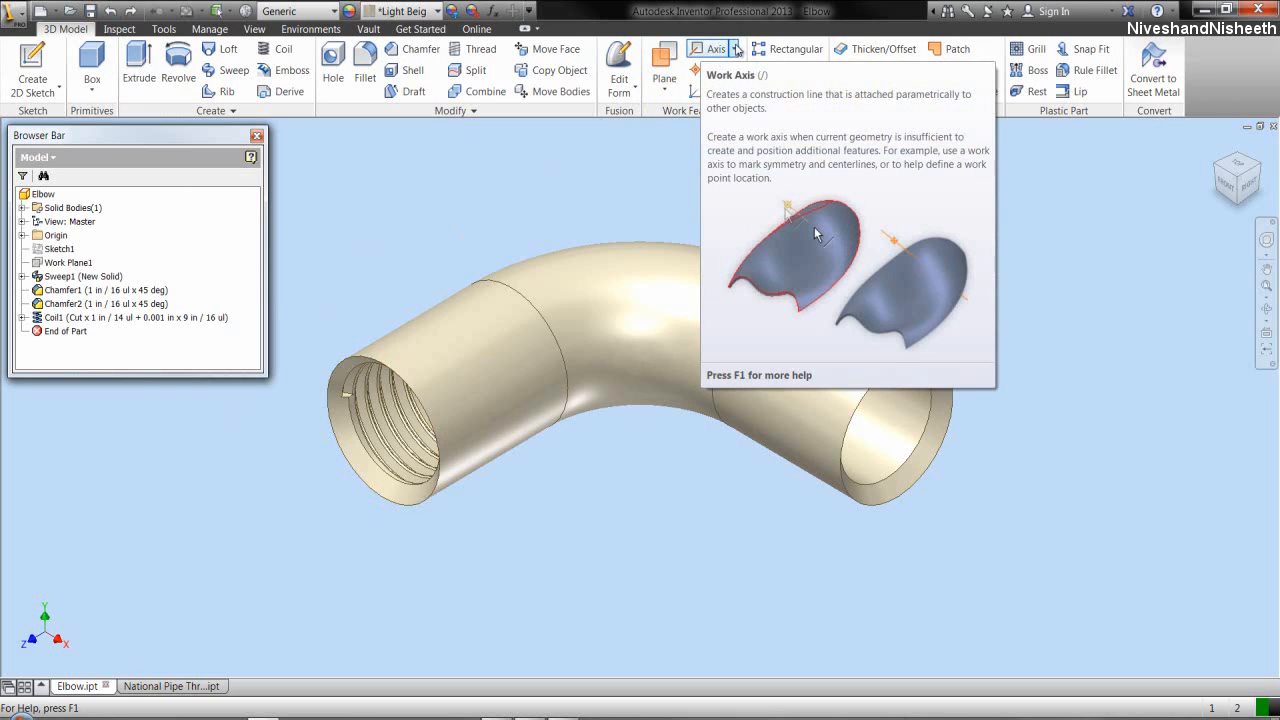
left_click(733, 49)
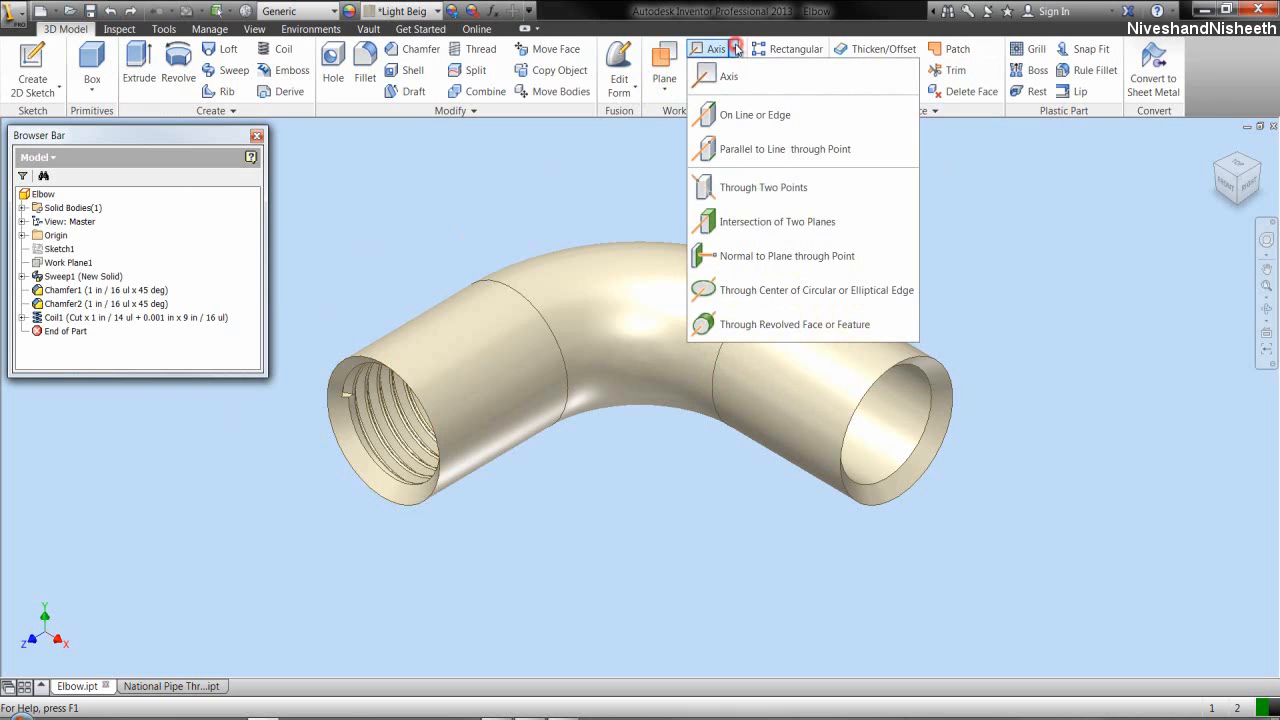
left_click(779, 150)
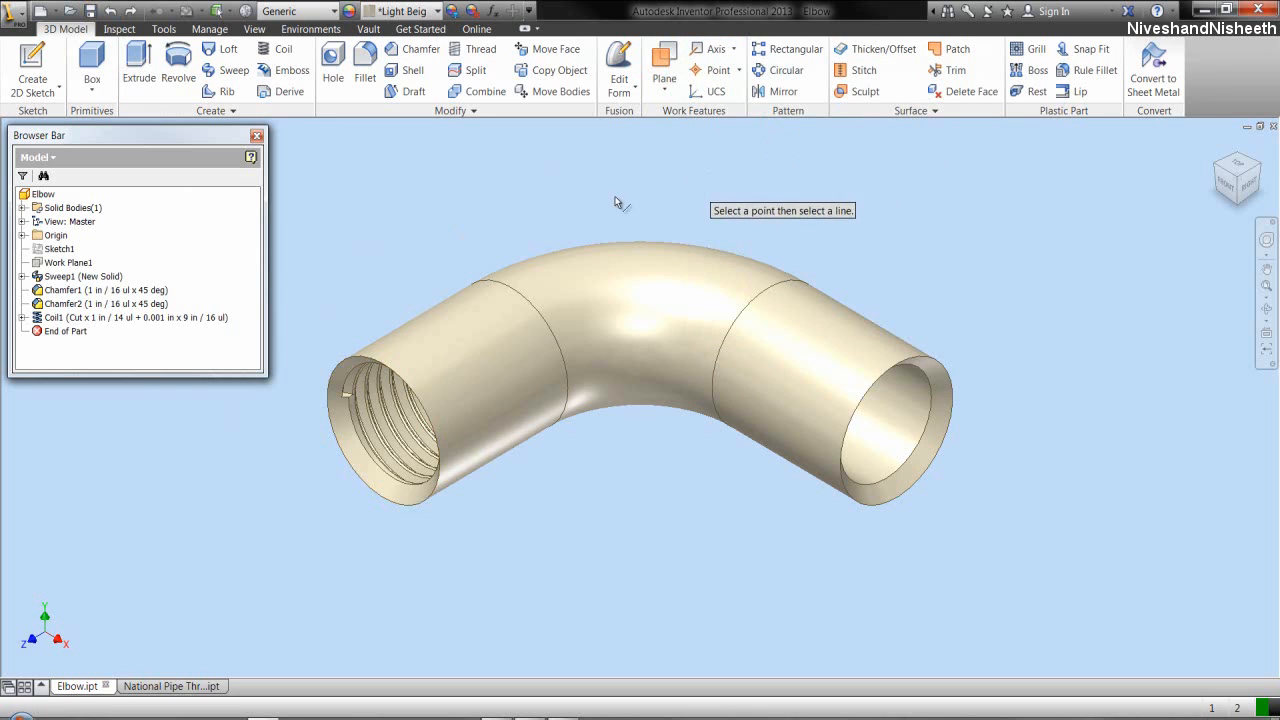
left_click(22, 235)
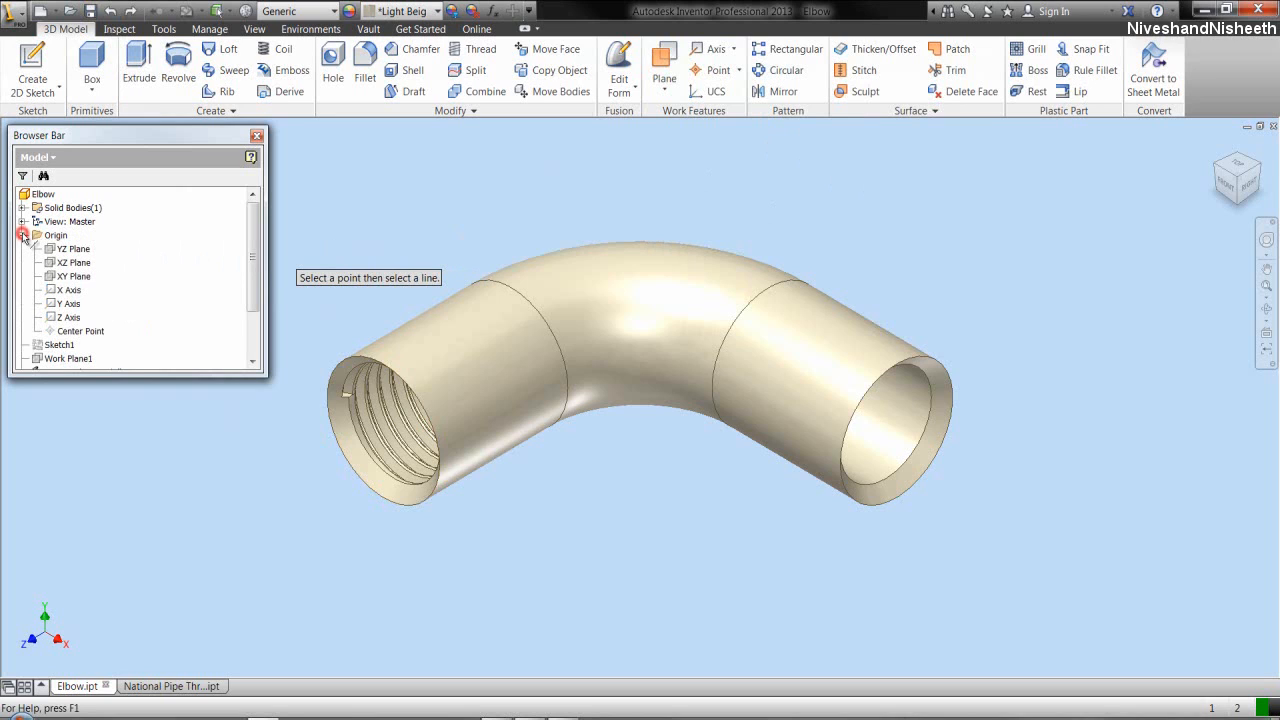
left_click(81, 332)
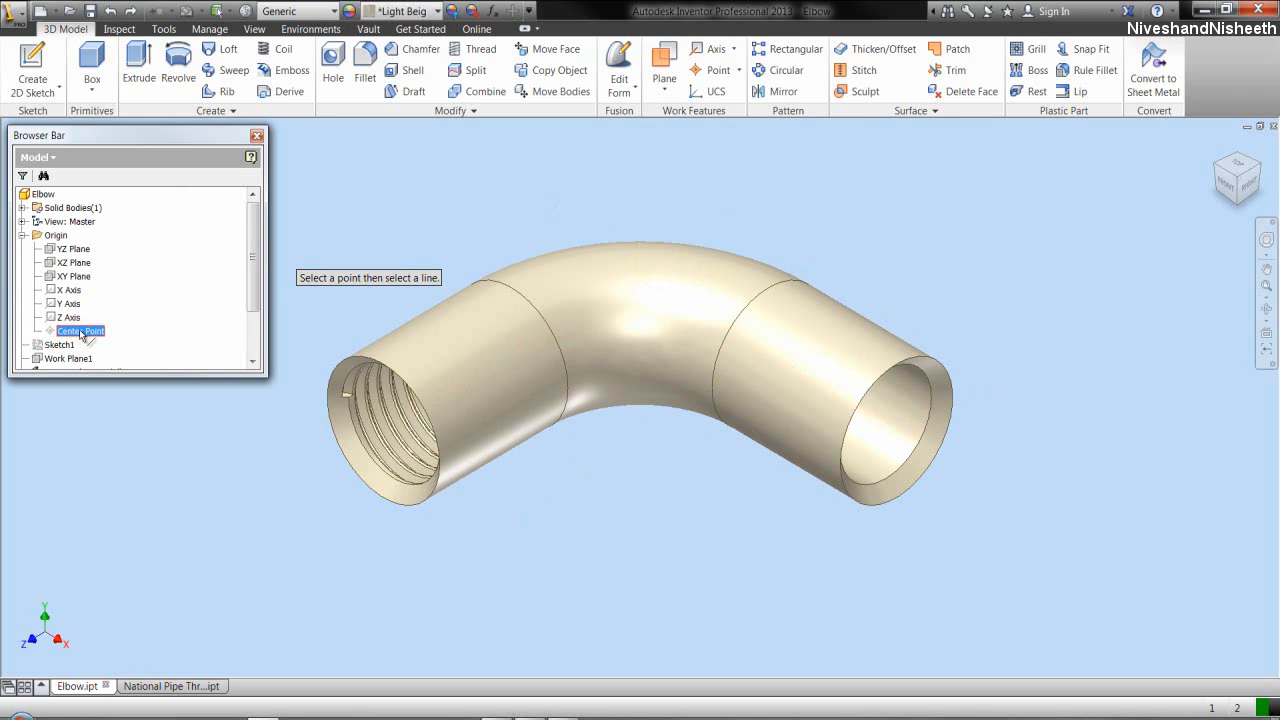
left_click(72, 302)
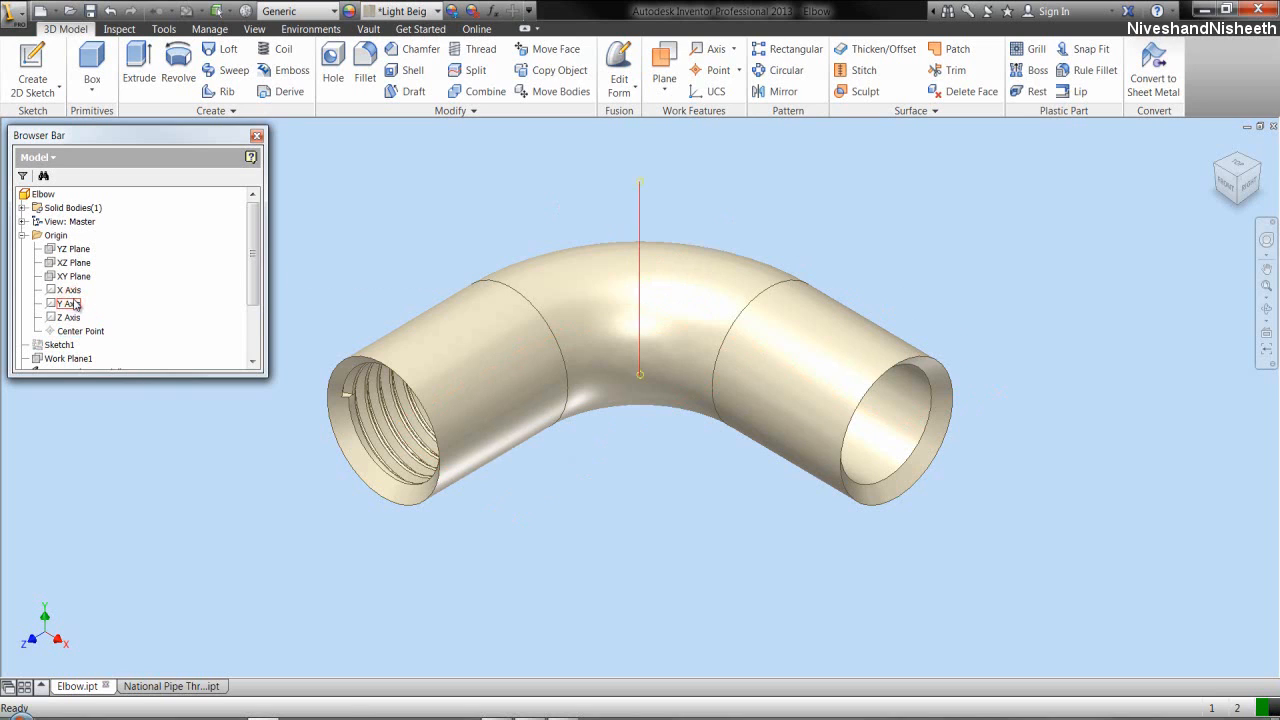
left_click(22, 235)
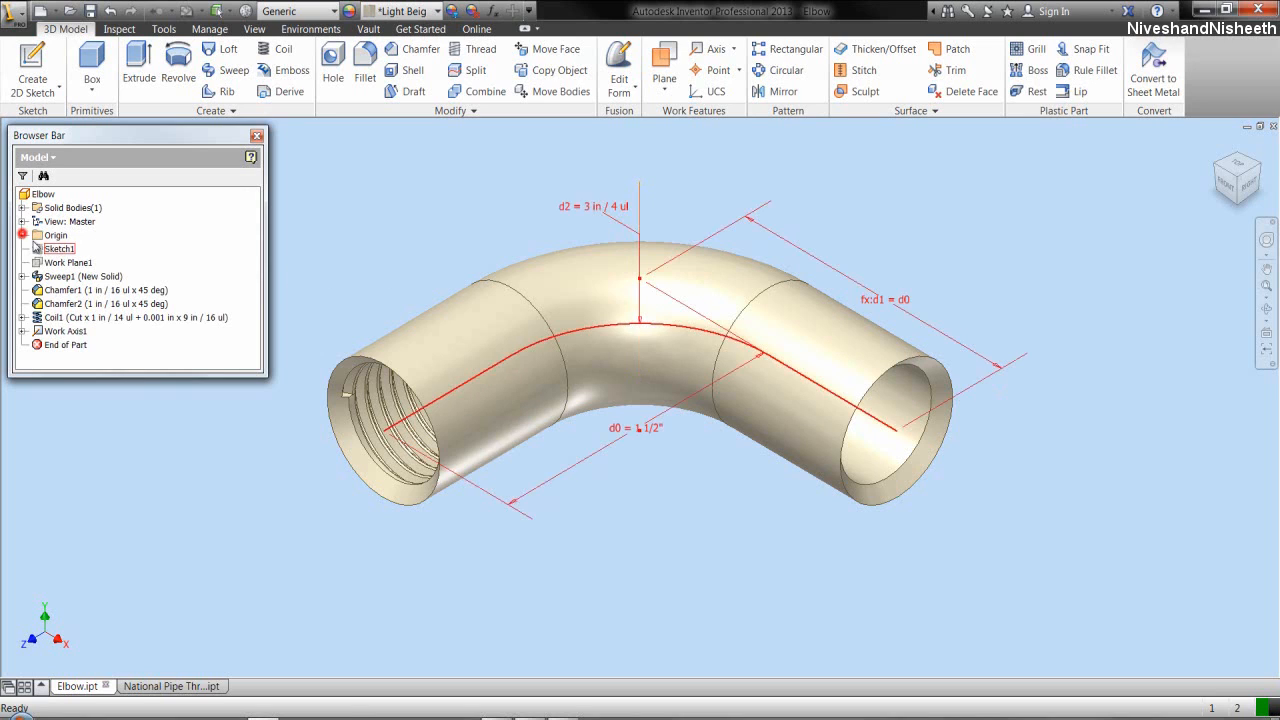
left_click(400, 228)
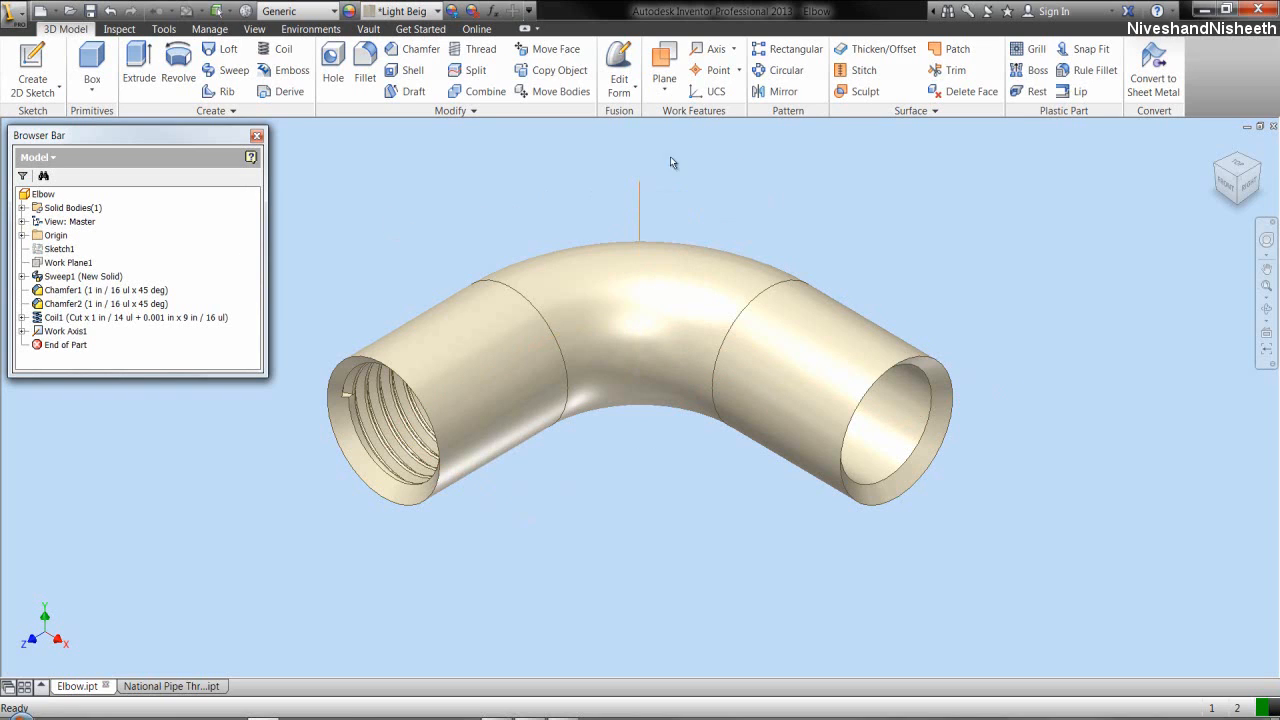
- Set up a circular pattern of the thread coil about the new work axis with 2 occurrences
left_click(786, 71)
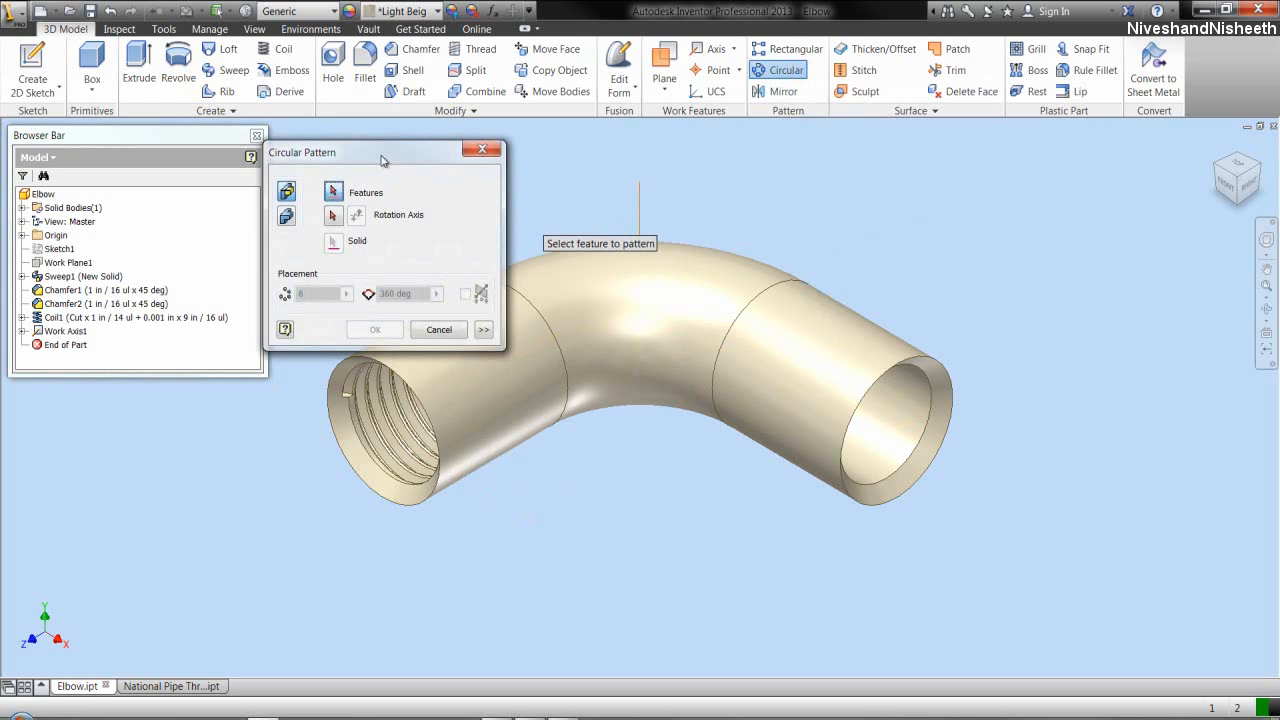
left_click_drag(381, 160, 641, 428)
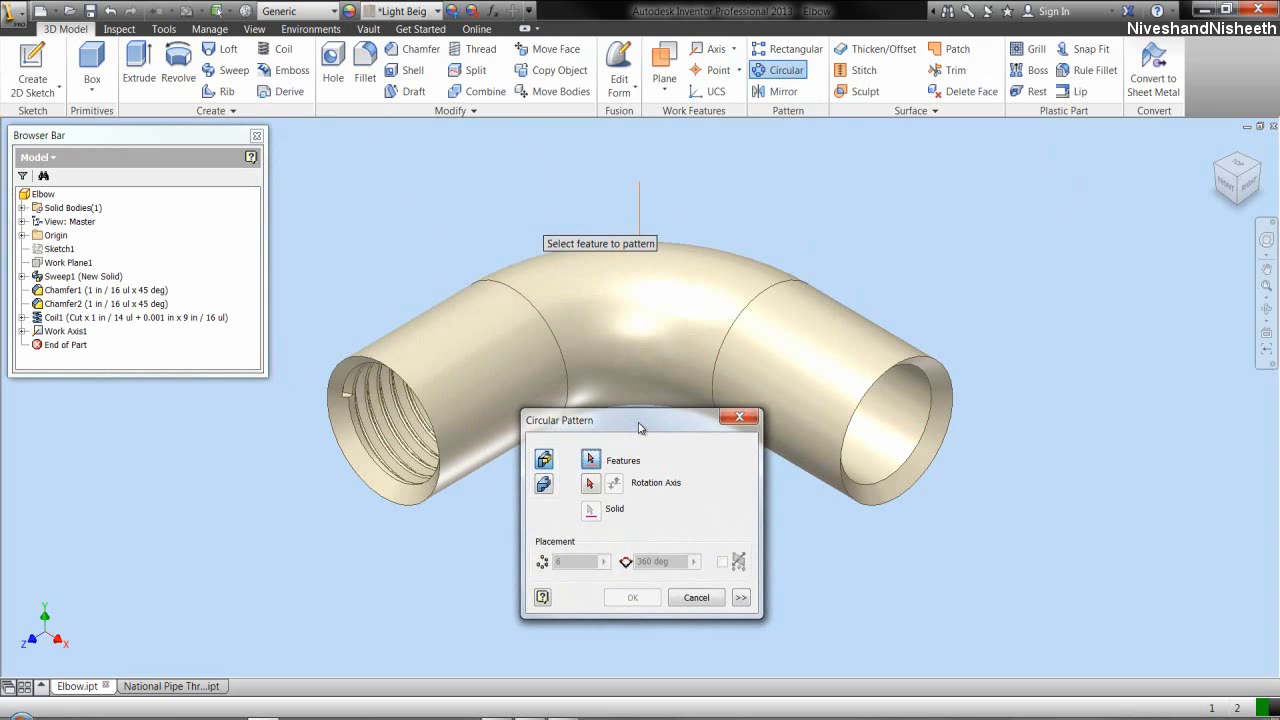
left_click(110, 318)
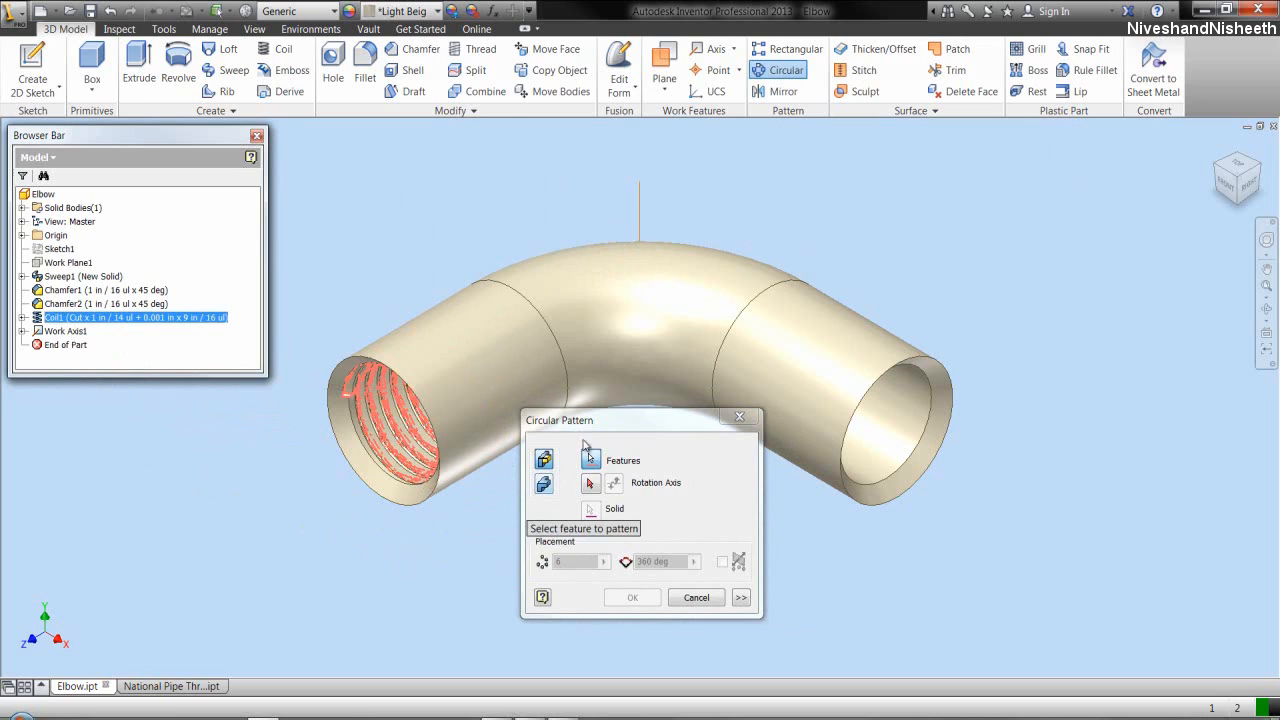
left_click(595, 424)
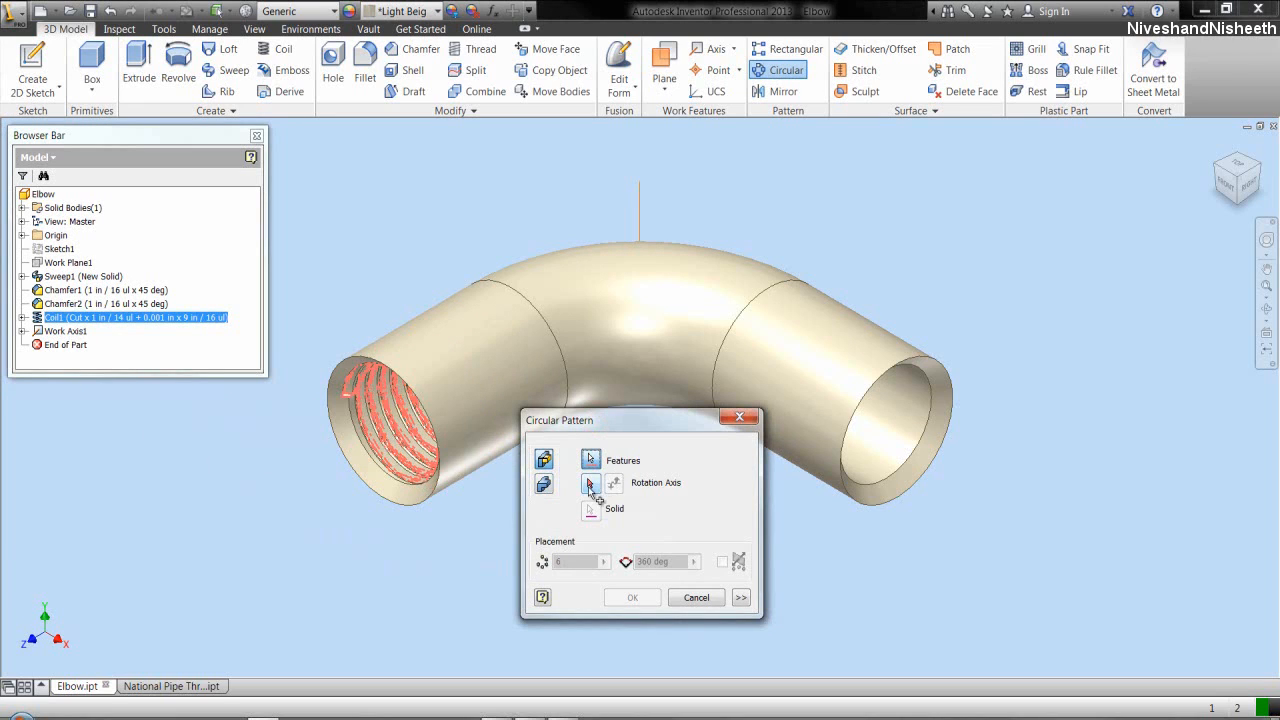
left_click(590, 484)
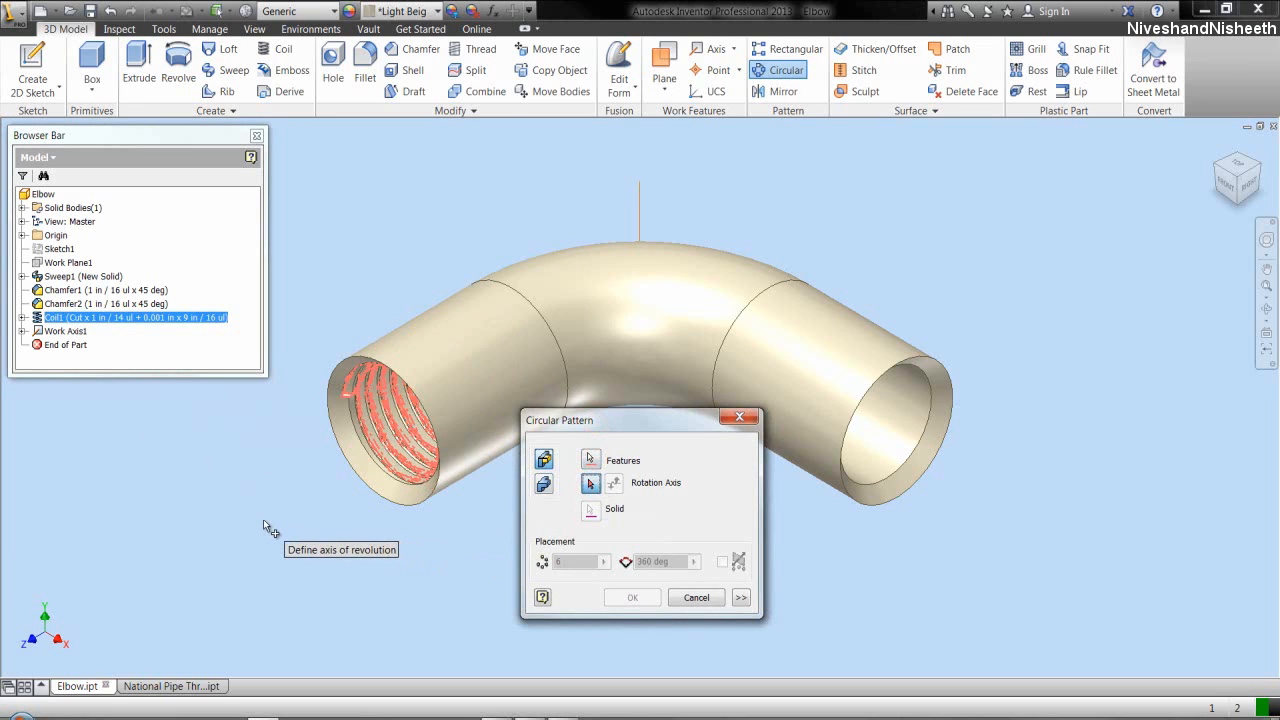
left_click(80, 333)
left_click(82, 334)
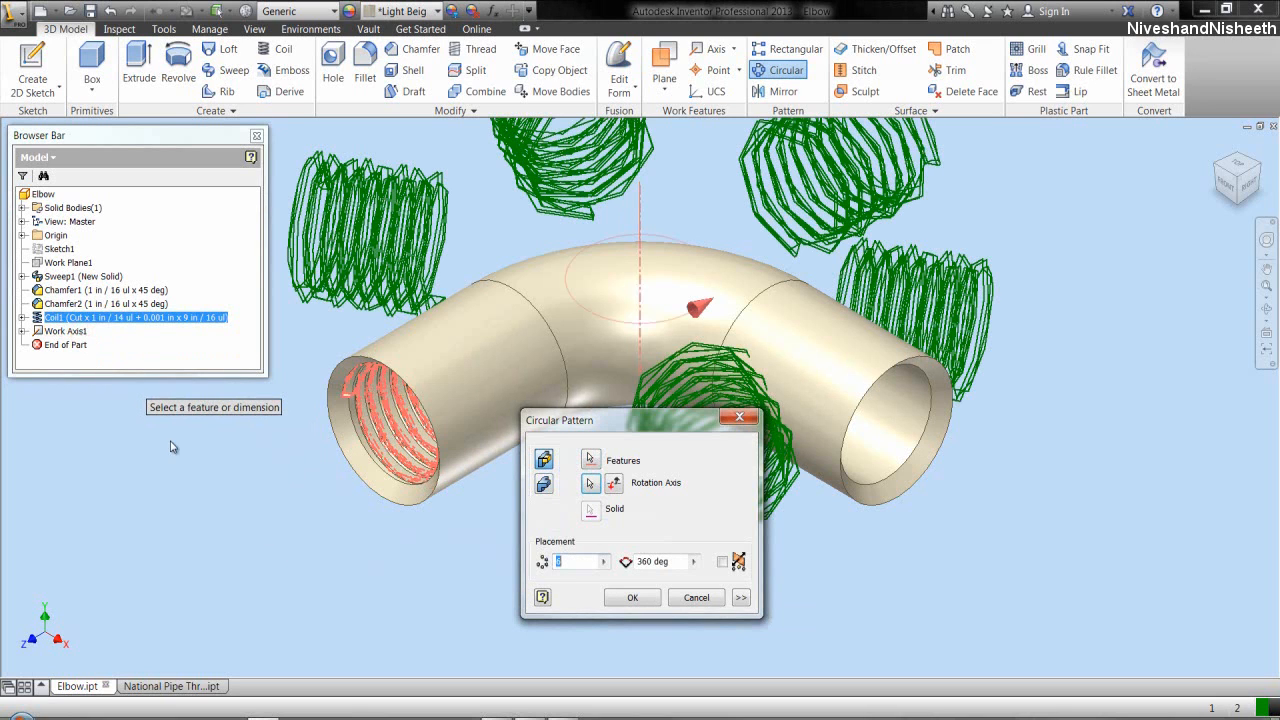
left_click(556, 561)
type("2")
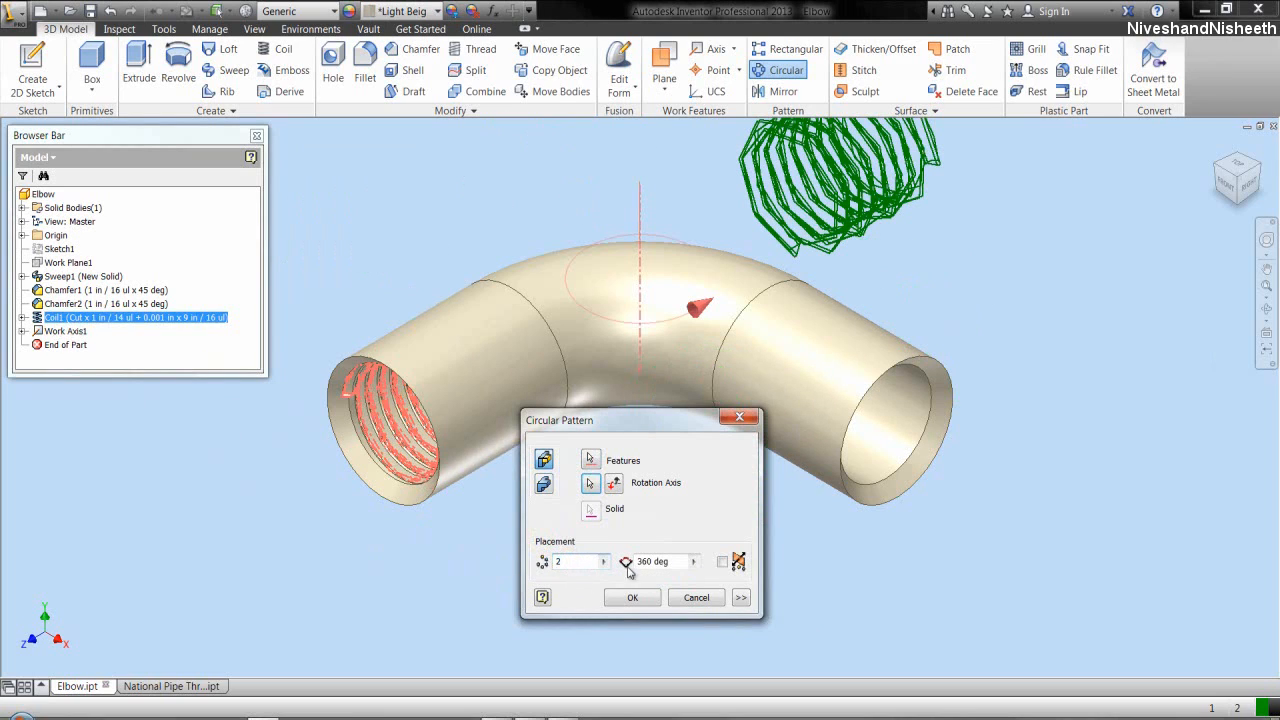
- Pattern the coil cut as two occurrences over 90 degrees about the vertical work axis and hide the axis
left_click_drag(656, 562, 633, 563)
type("90")
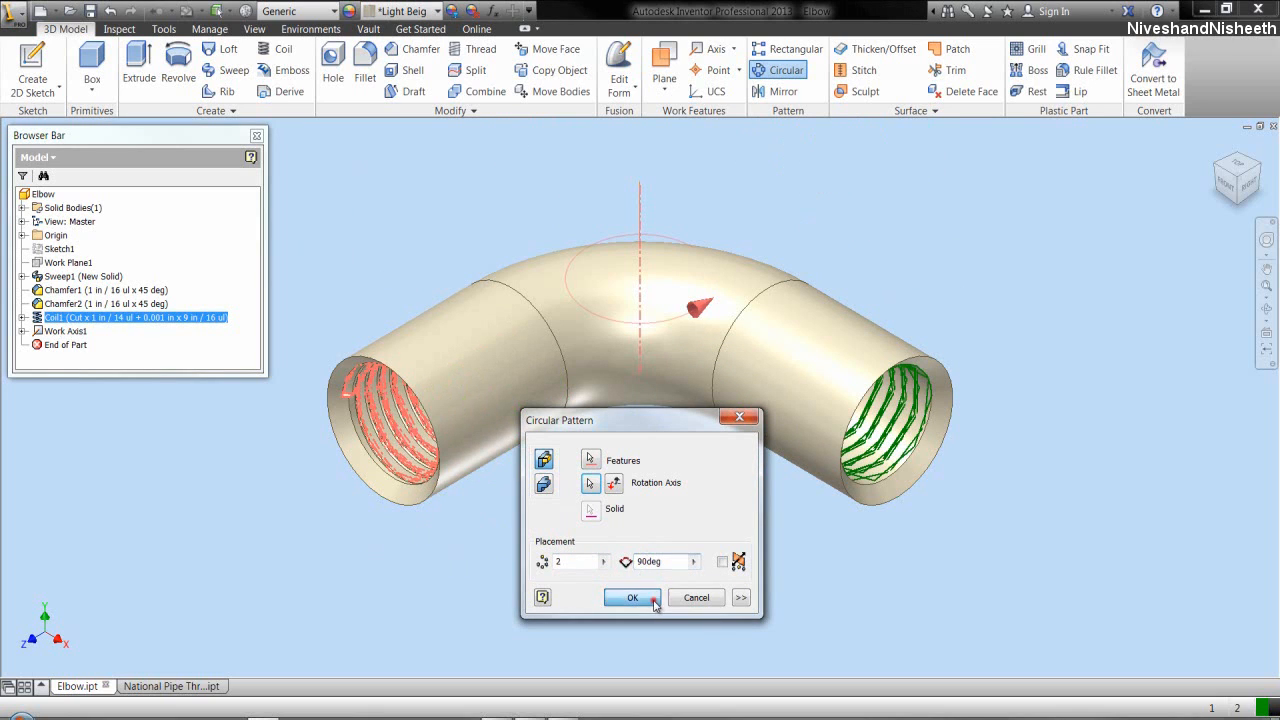
left_click(632, 597)
left_click(654, 600)
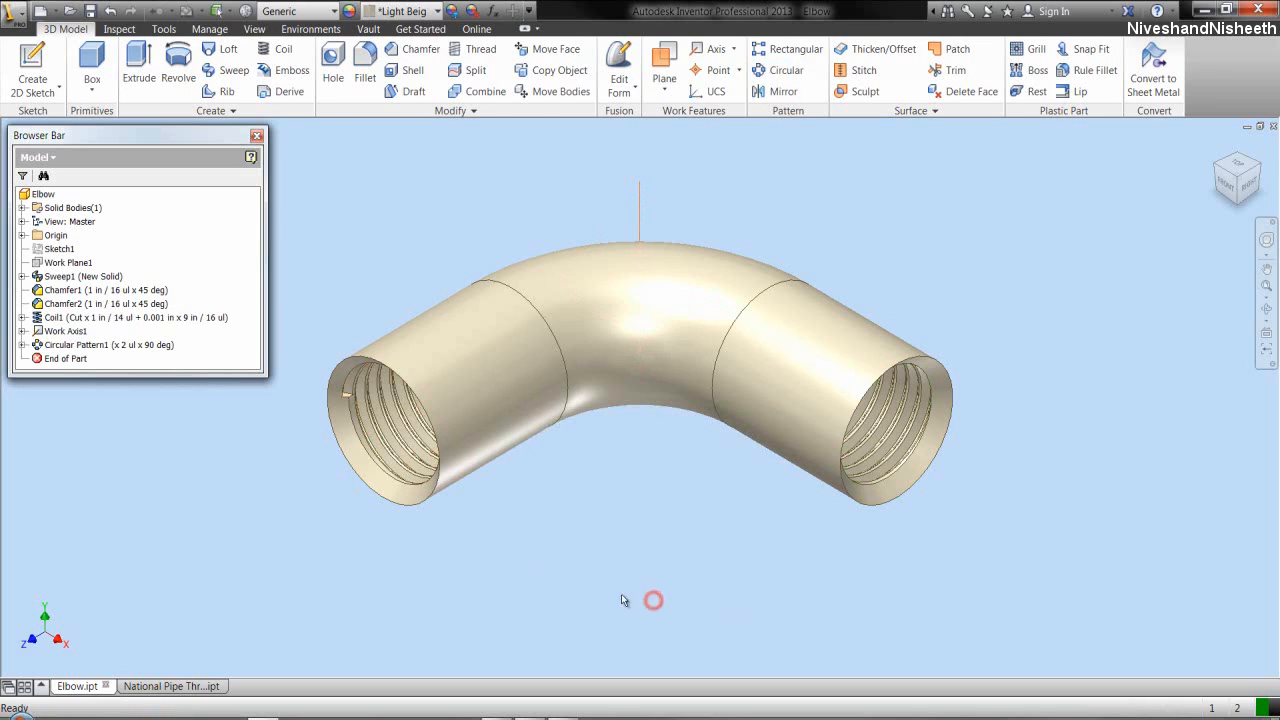
left_click(120, 440)
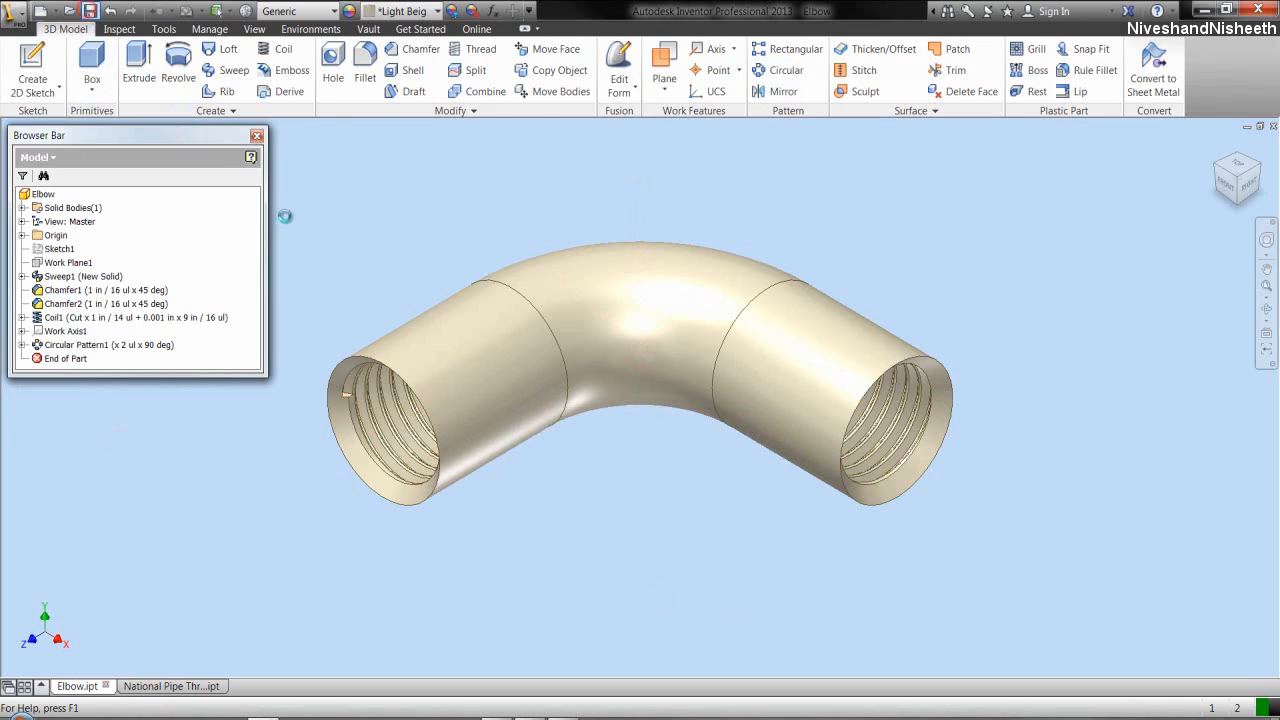
- Create a cross section analysis of the elbow through the origin XZ plane with zero offset
left_click(127, 31)
left_click(312, 66)
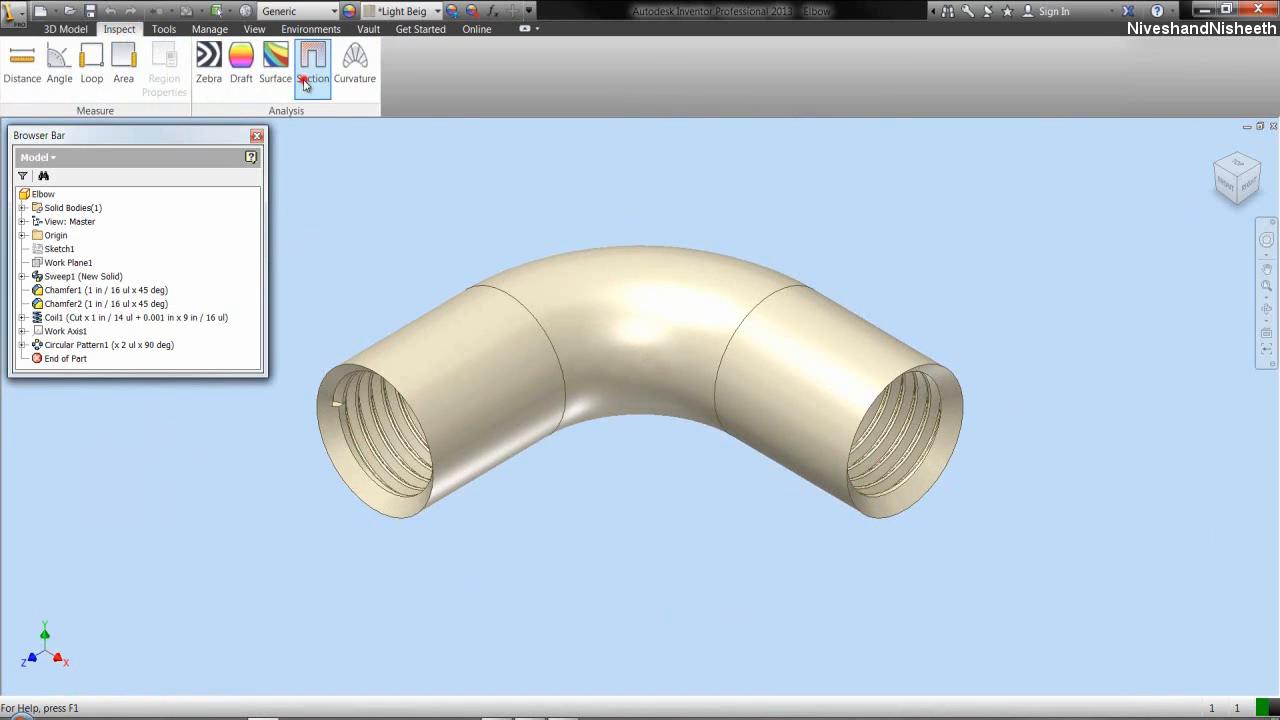
left_click(22, 235)
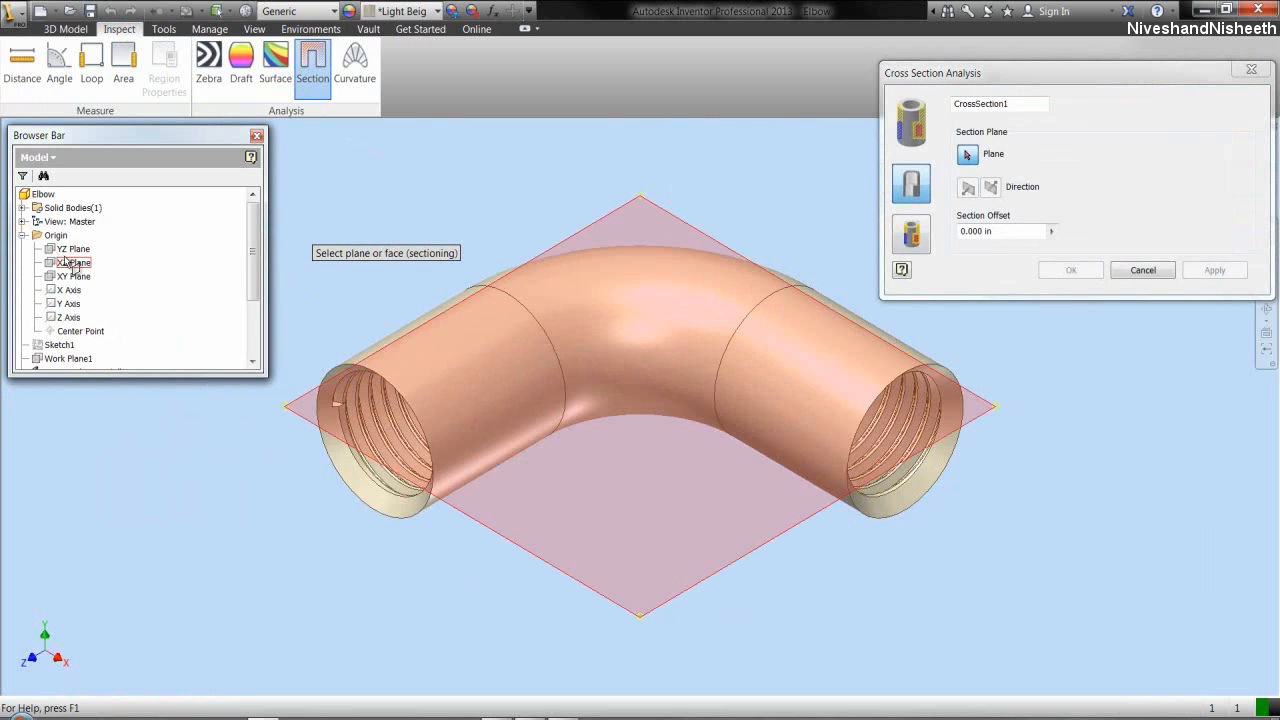
left_click(70, 263)
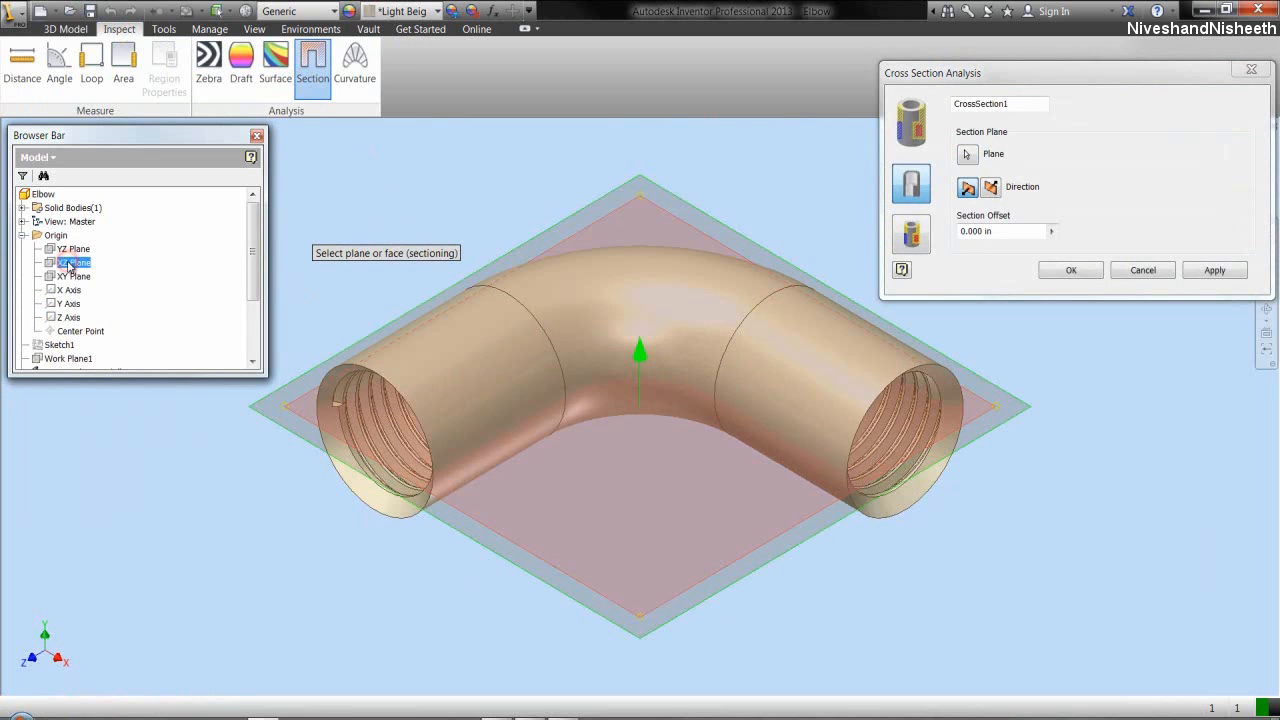
left_click(1069, 270)
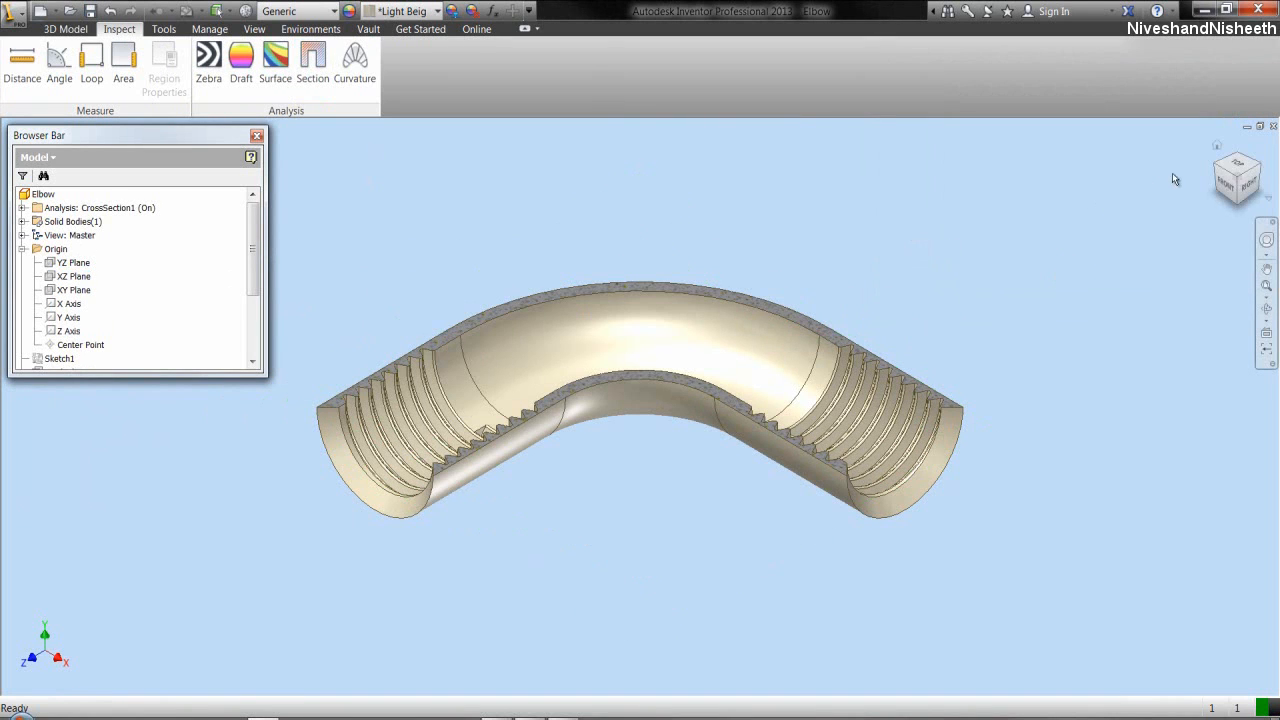
- Examine the threads in both elbow ends from above and turn off the cross section analysis visibility
left_click(1236, 172)
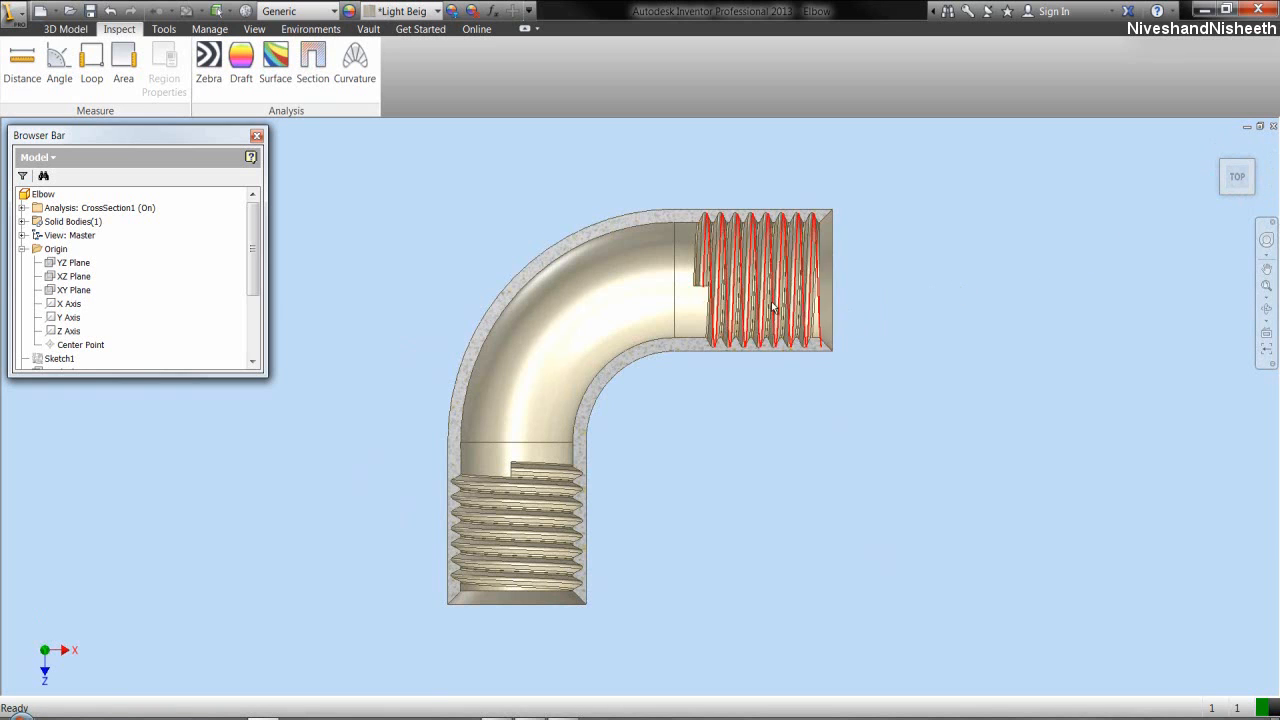
scroll(753, 259, "up", 3)
scroll(753, 259, "up", 2)
scroll(753, 259, "down", 7)
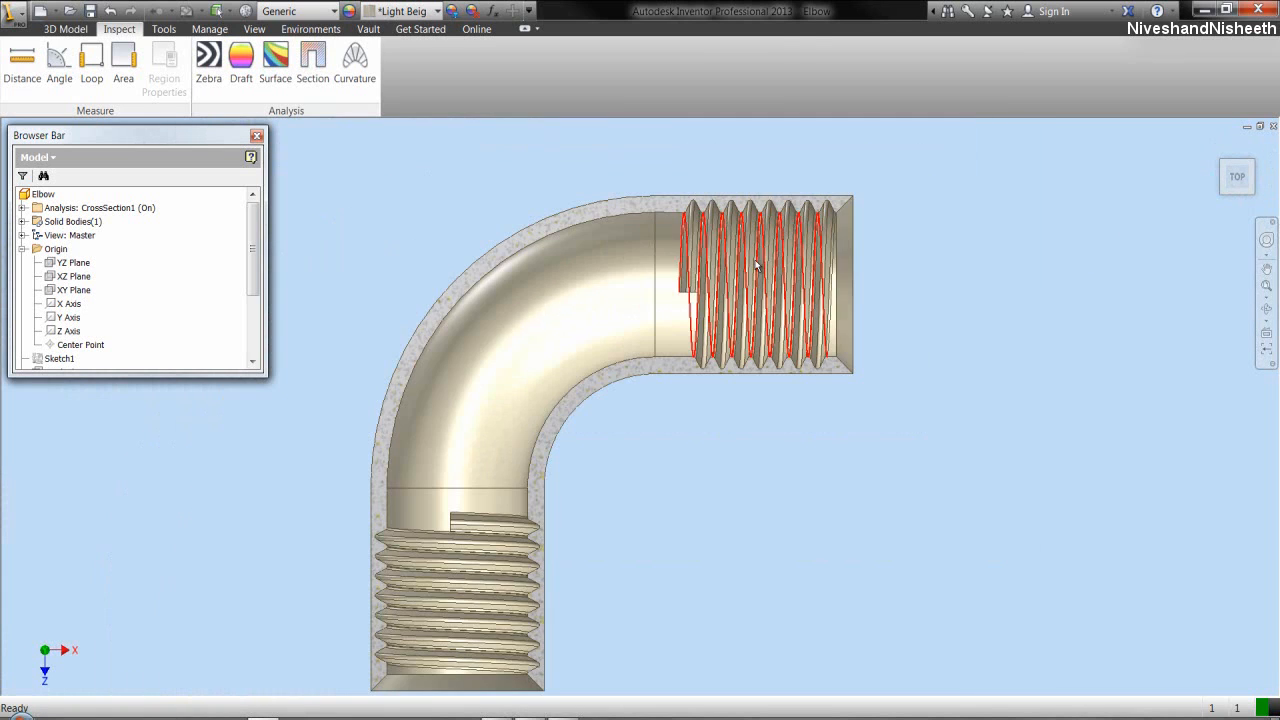
scroll(581, 481, "up", 3)
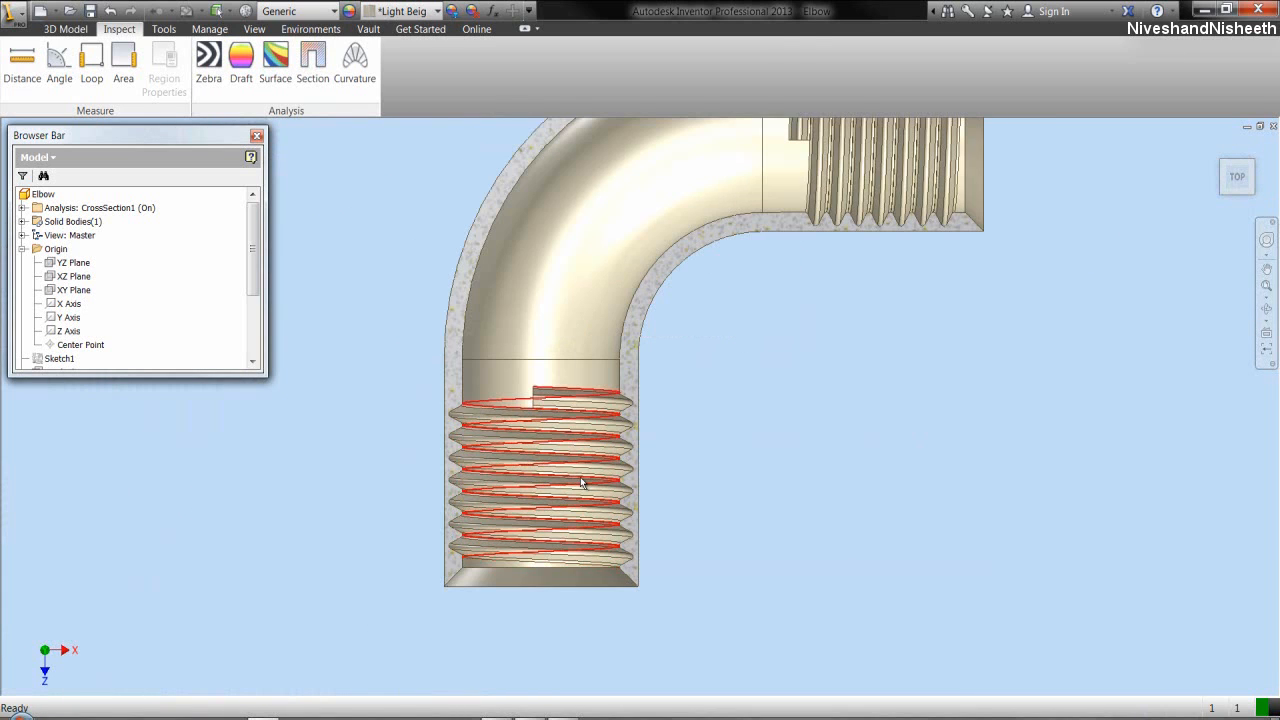
right_click(141, 208)
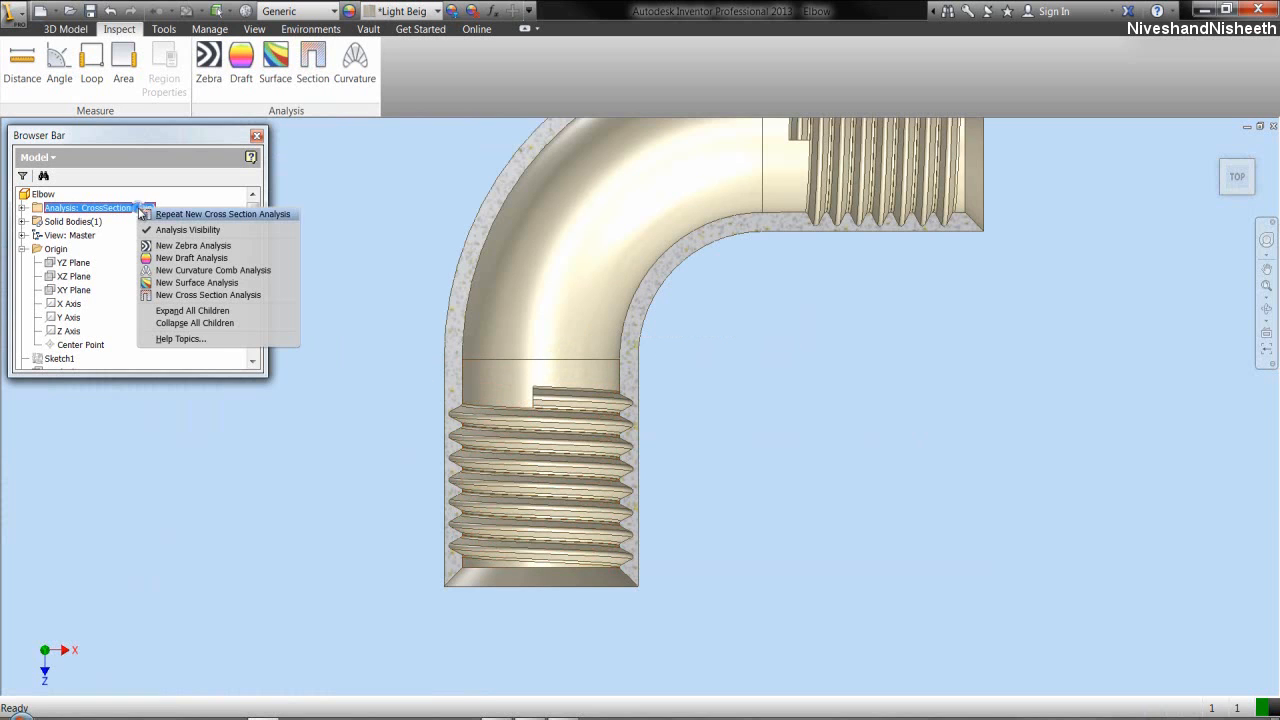
left_click(177, 230)
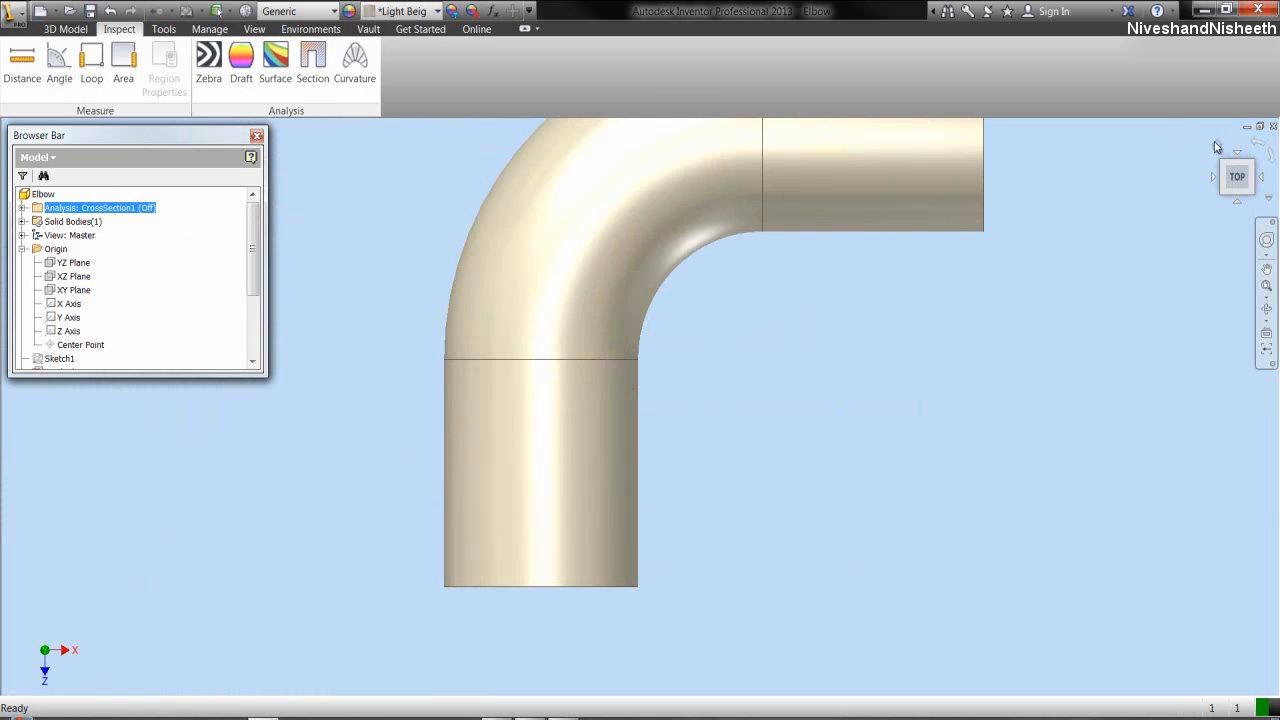
- Return the elbow to the home view, collapse the expanded model tree and switch back to the 3D modelling tools
left_click(1216, 147)
left_click(533, 190)
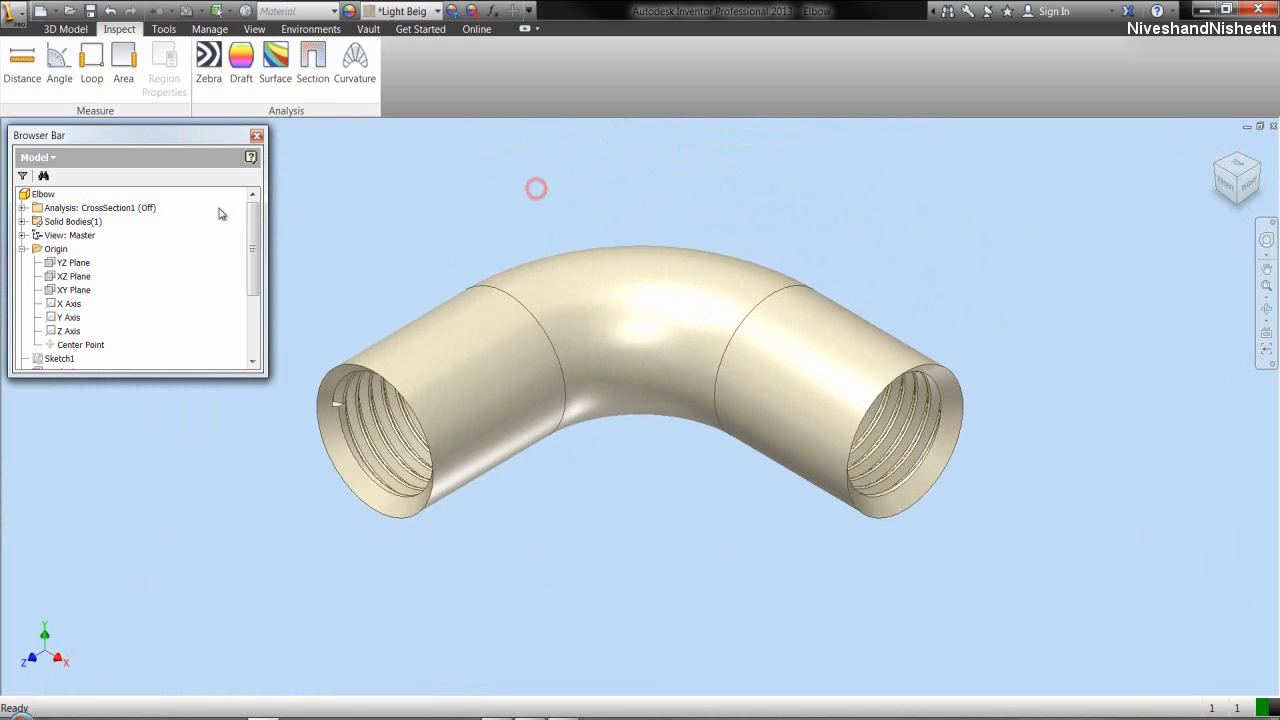
right_click(162, 227)
left_click(207, 381)
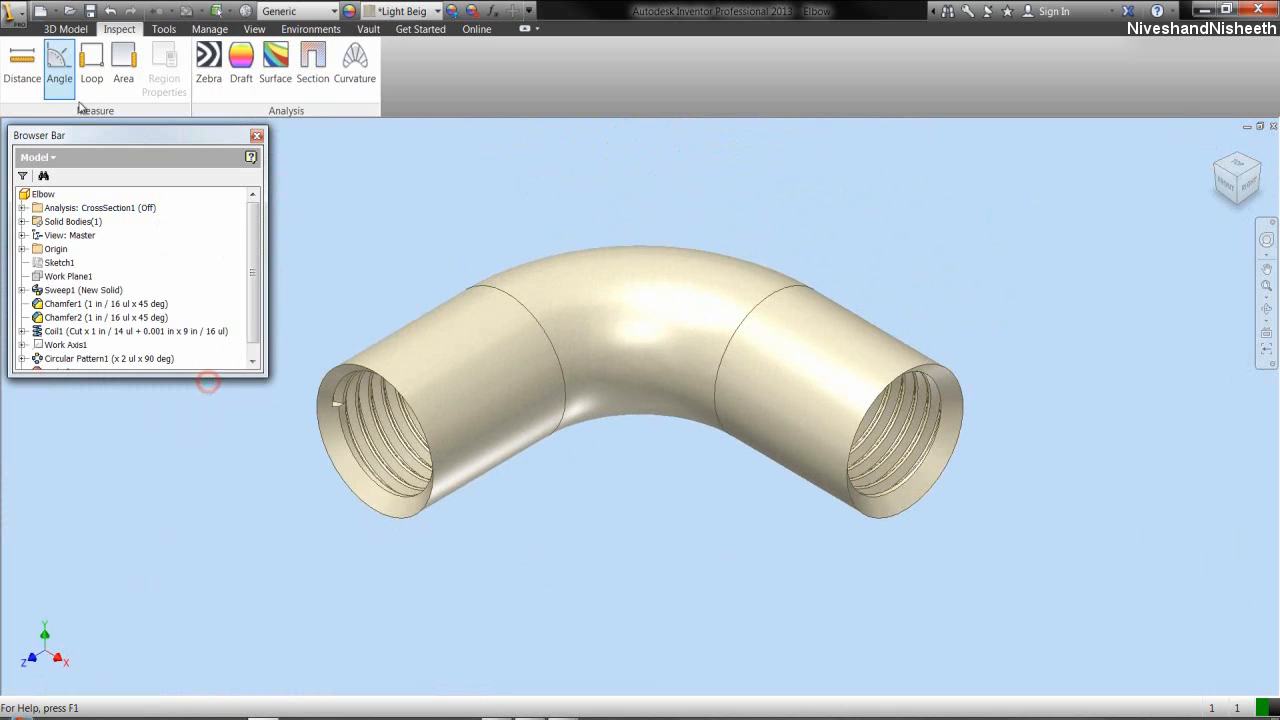
left_click(65, 28)
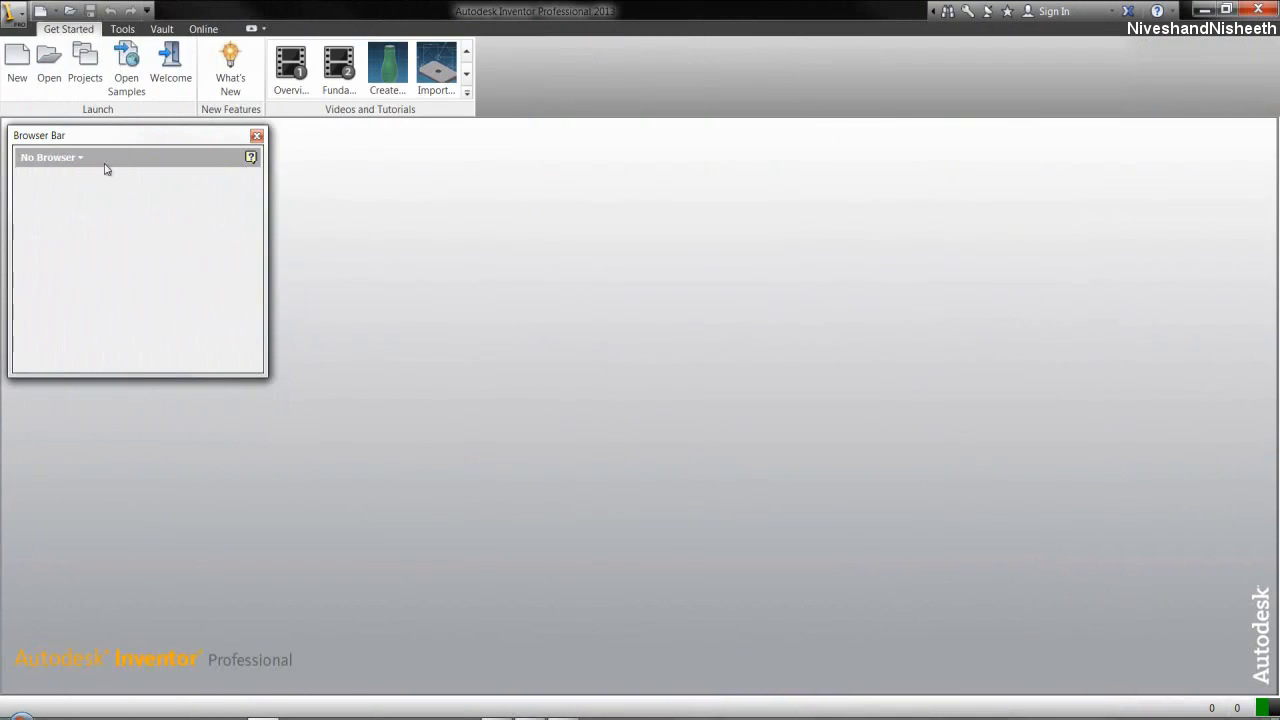
- Create a new part from the English Standard (in).ipt template and show it in the home view
left_click(17, 62)
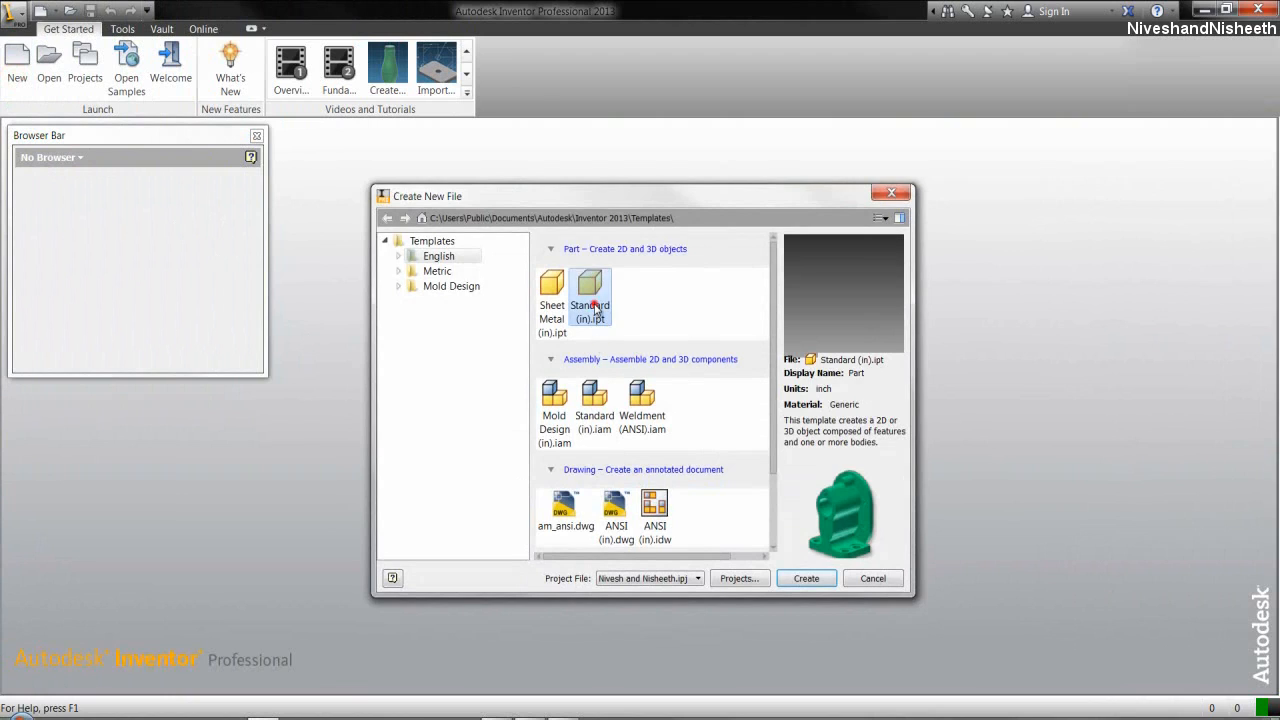
double_click(595, 305)
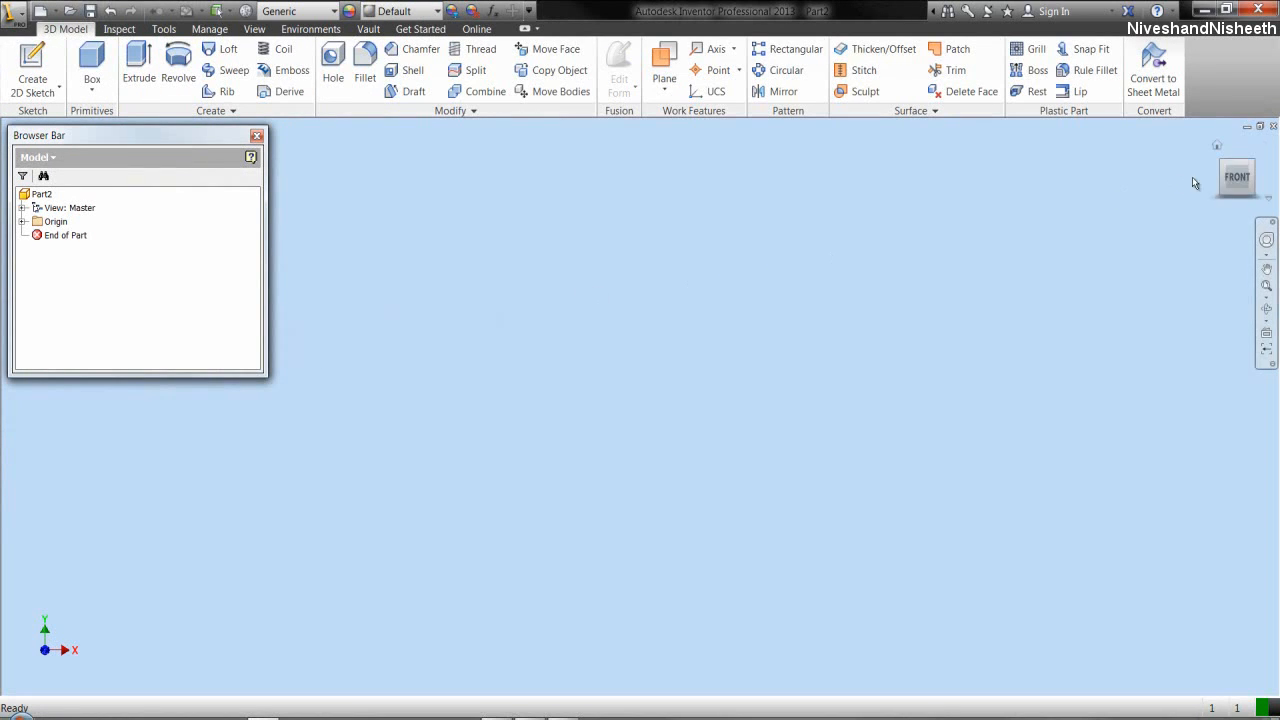
left_click(1250, 166)
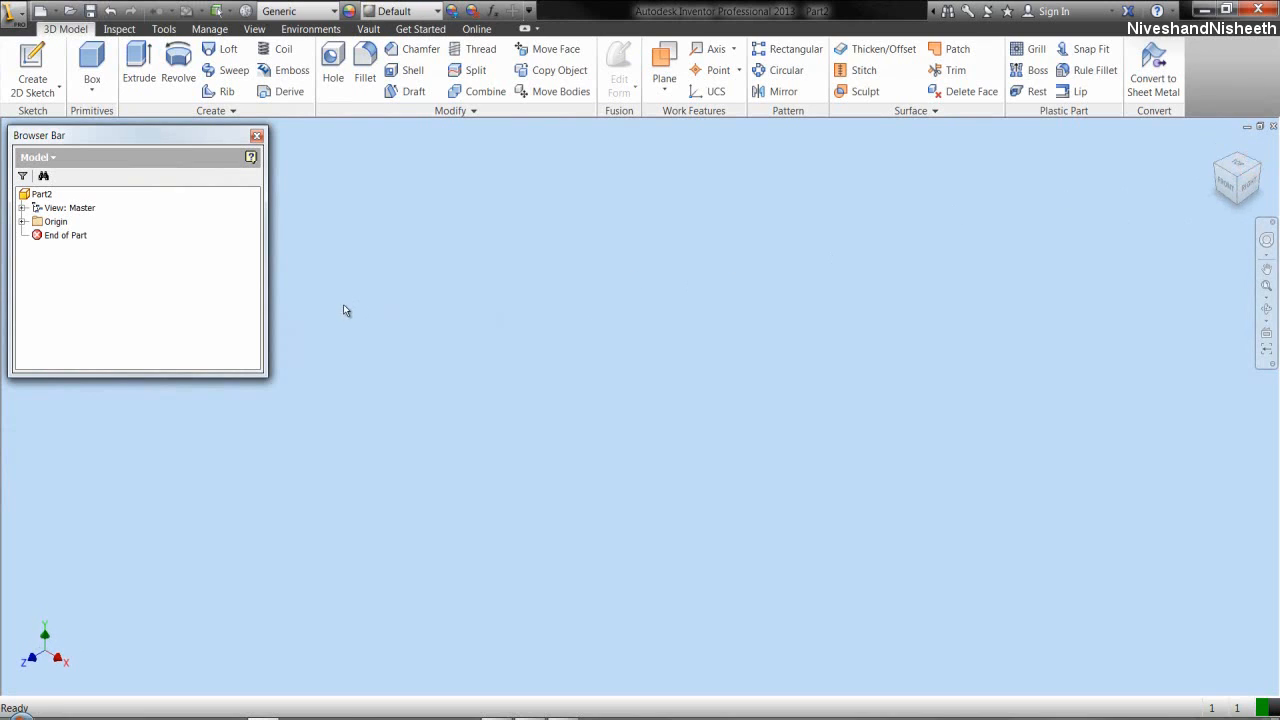
- Start a new 2D sketch on the origin XY plane and face it from the front
left_click(24, 222)
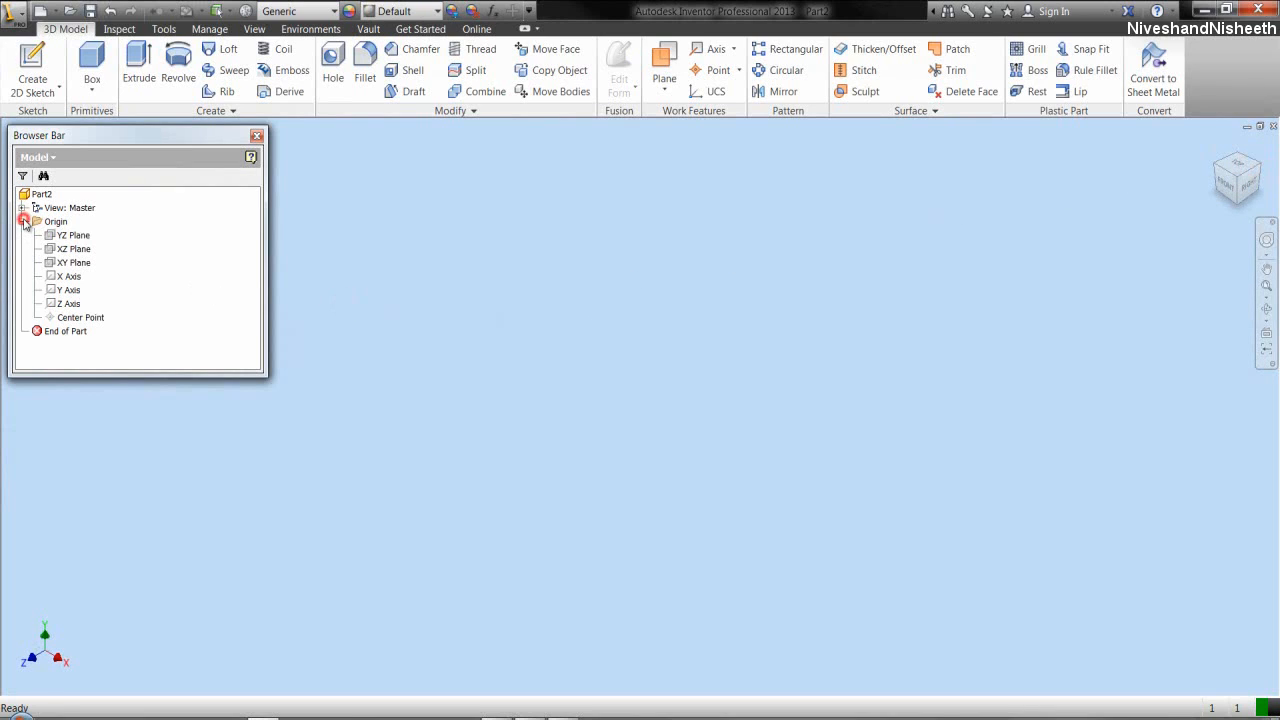
left_click(72, 263)
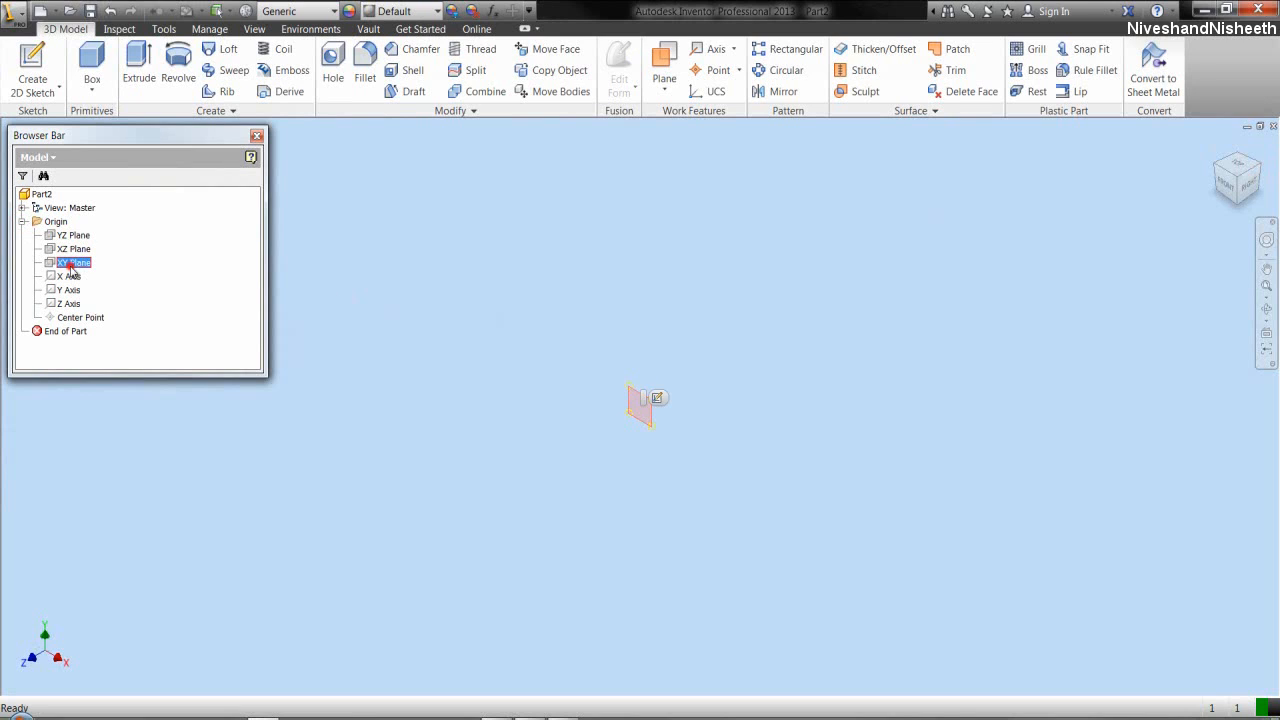
right_click(72, 263)
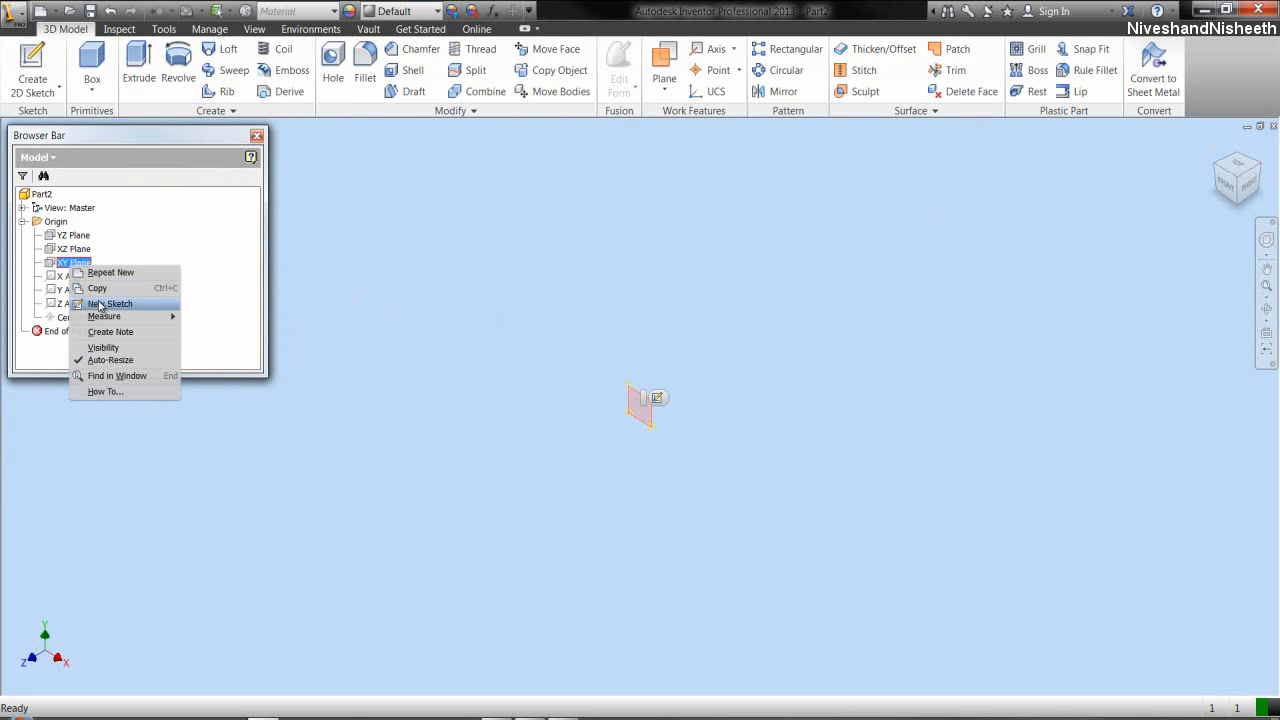
left_click(104, 303)
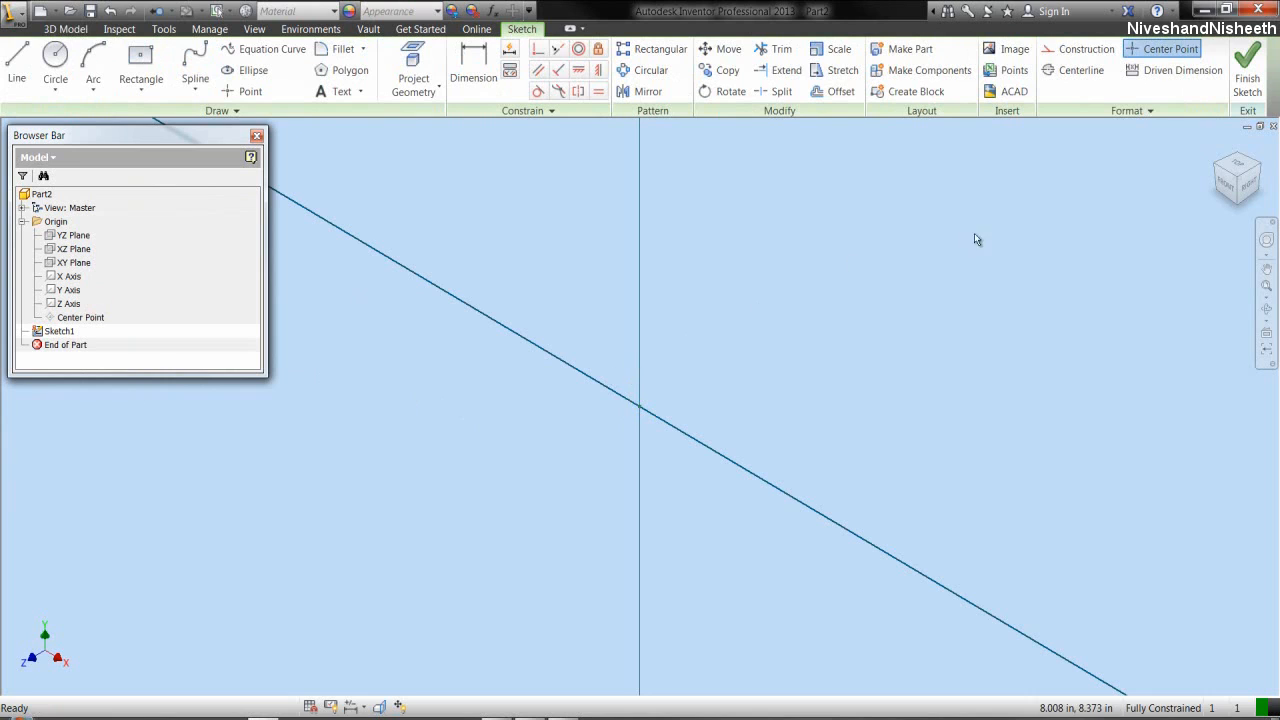
left_click(1228, 182)
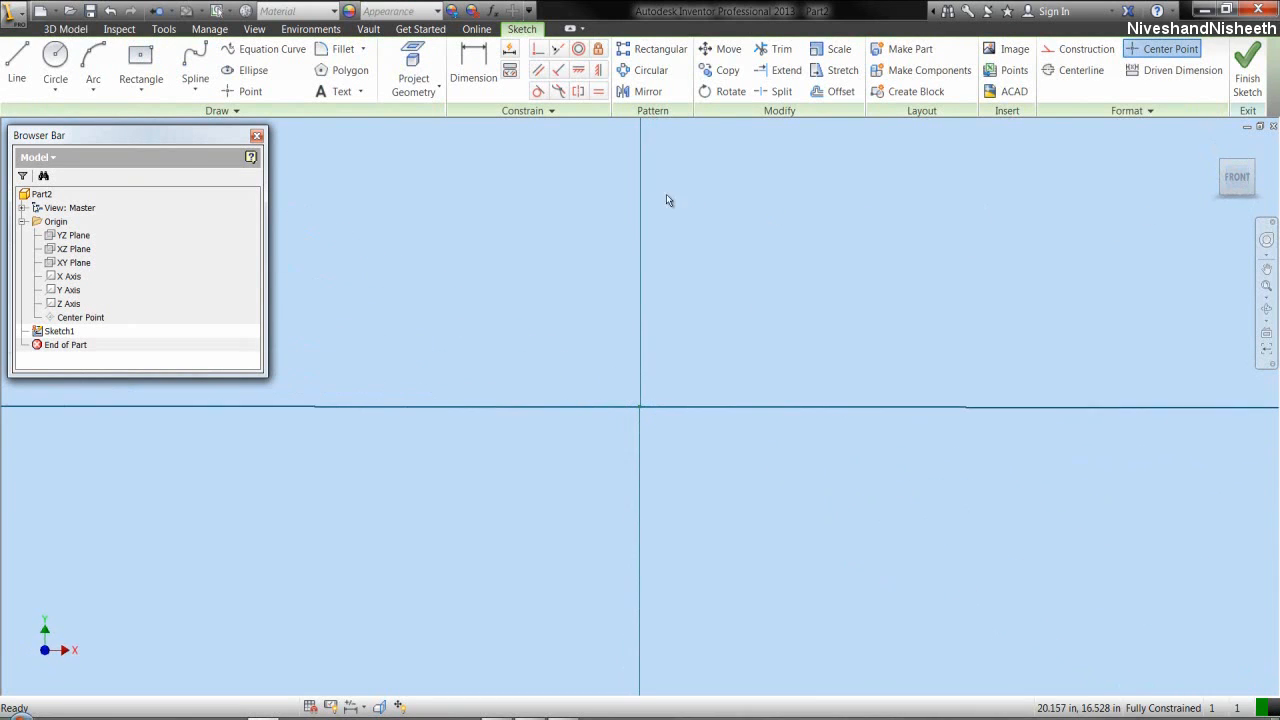
- Draw a circle of .53352 in diameter centred on the sketch origin
left_click(55, 57)
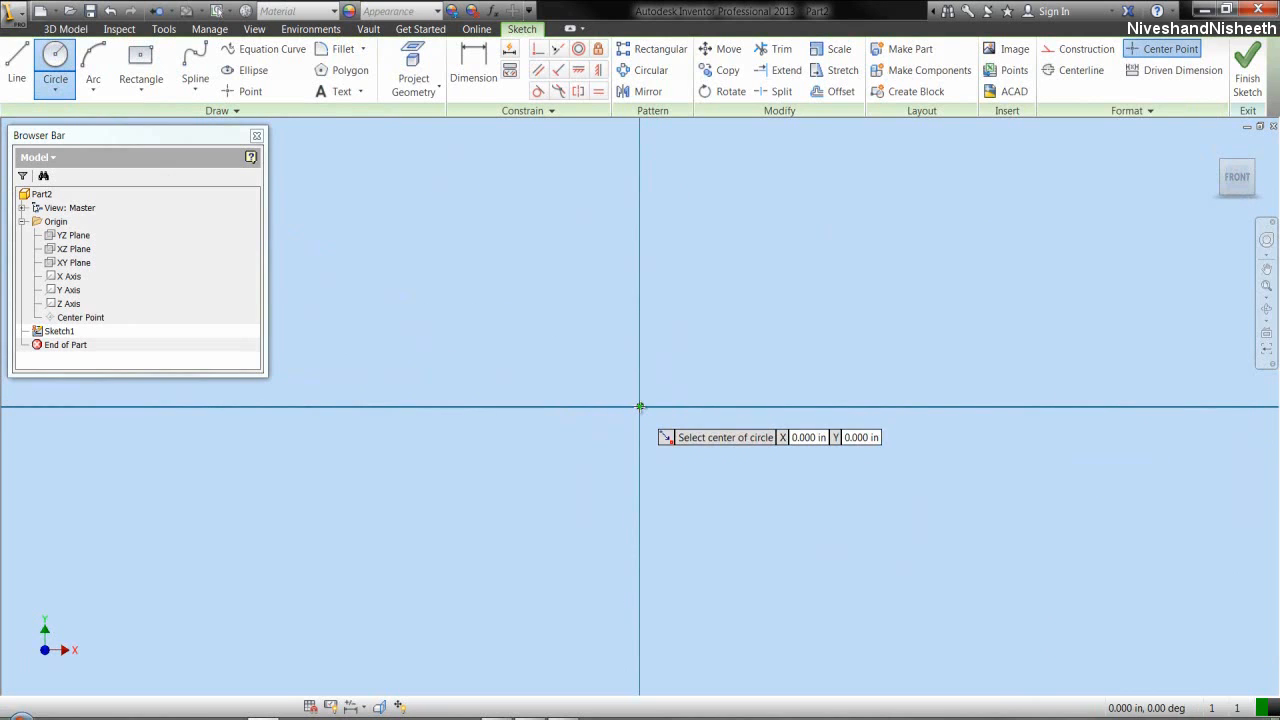
left_click(640, 408)
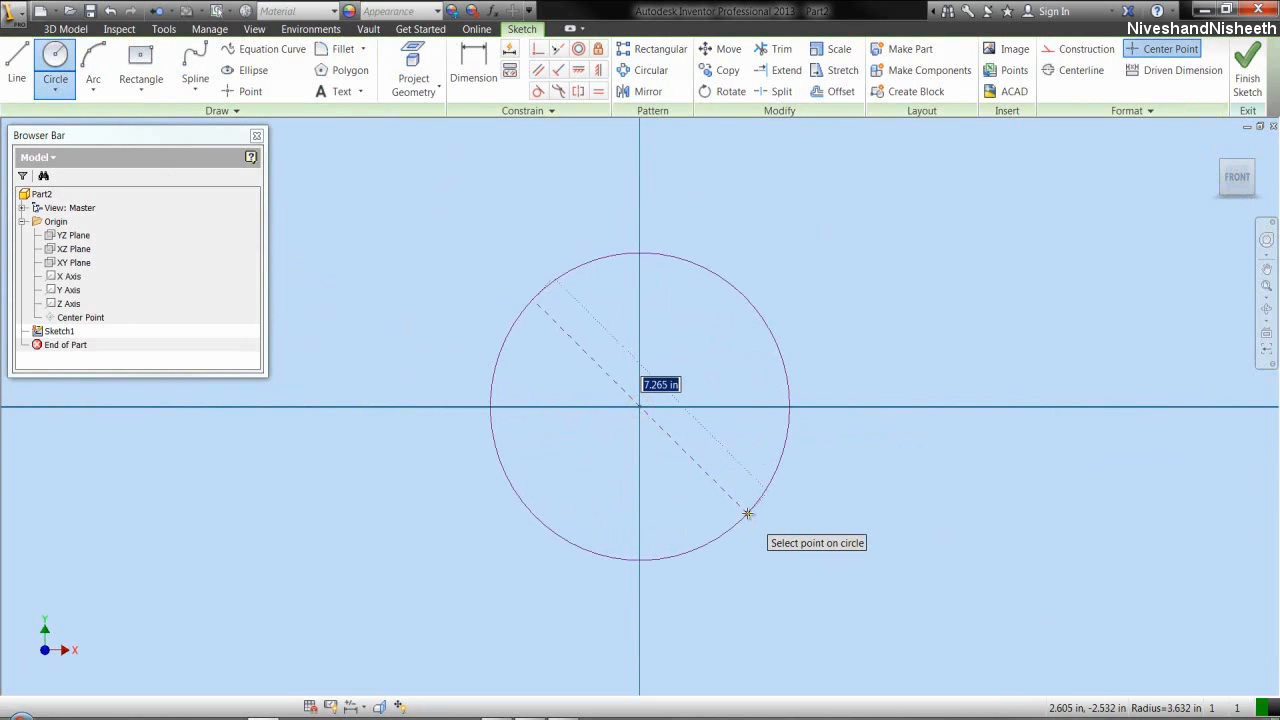
type(".")
key("Return")
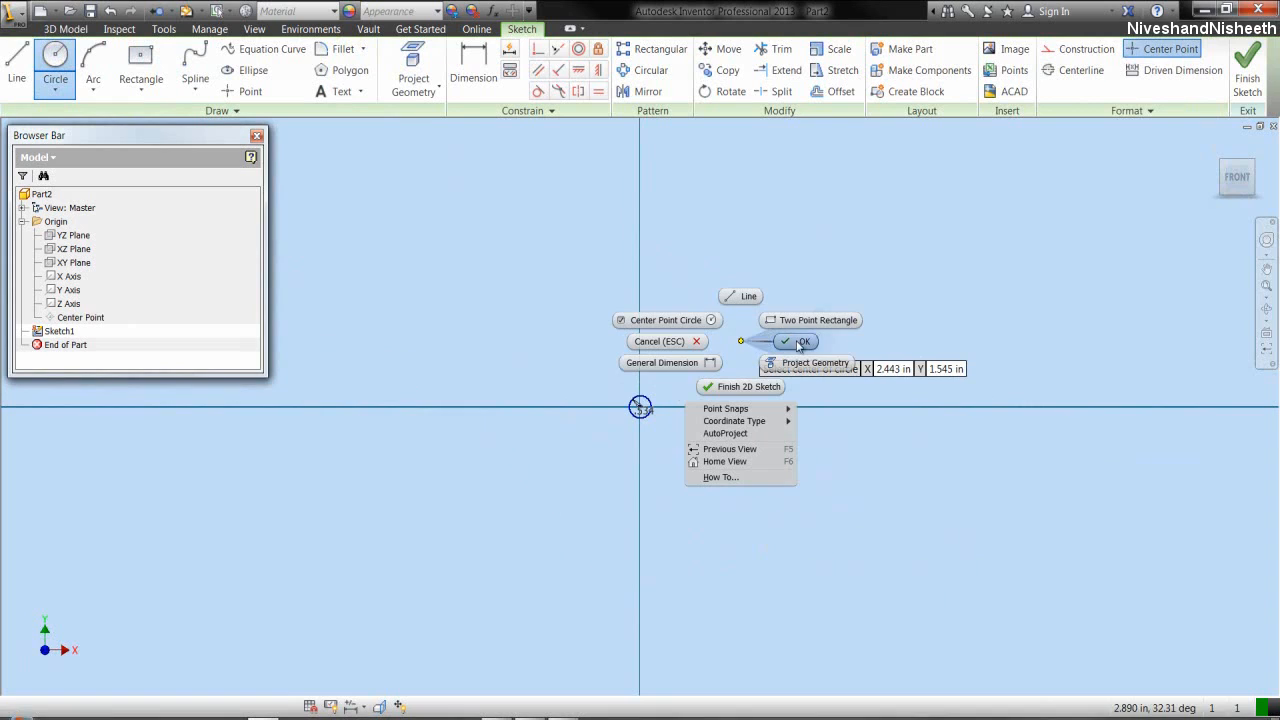
left_click(797, 341)
left_click(1265, 287)
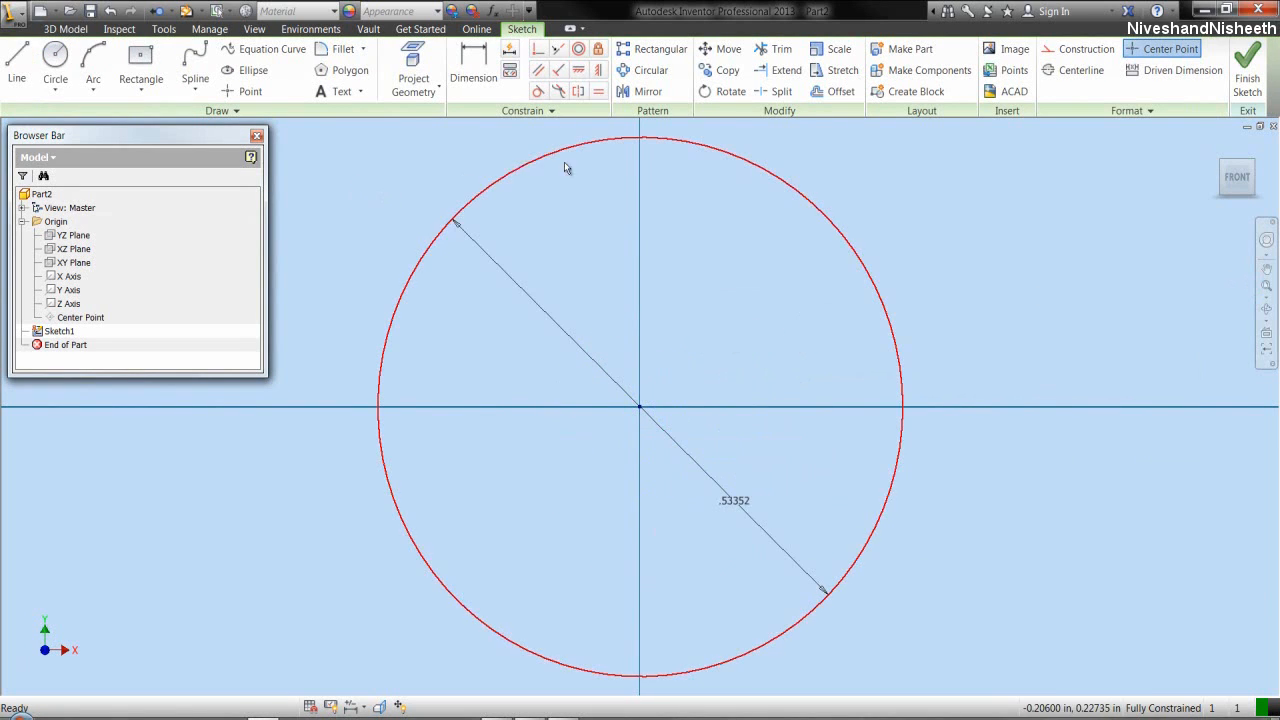
- Offset the circle outward by about 0.019 in to form a concentric outer circle
left_click(833, 91)
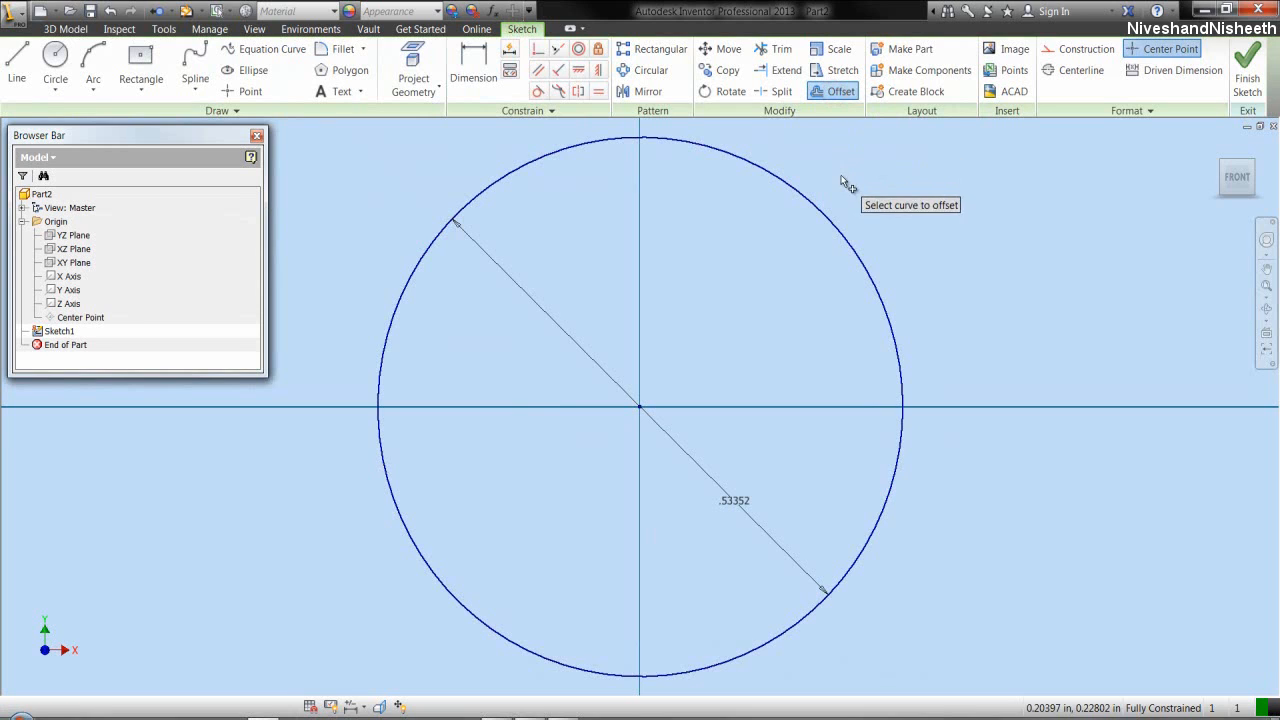
left_click(812, 204)
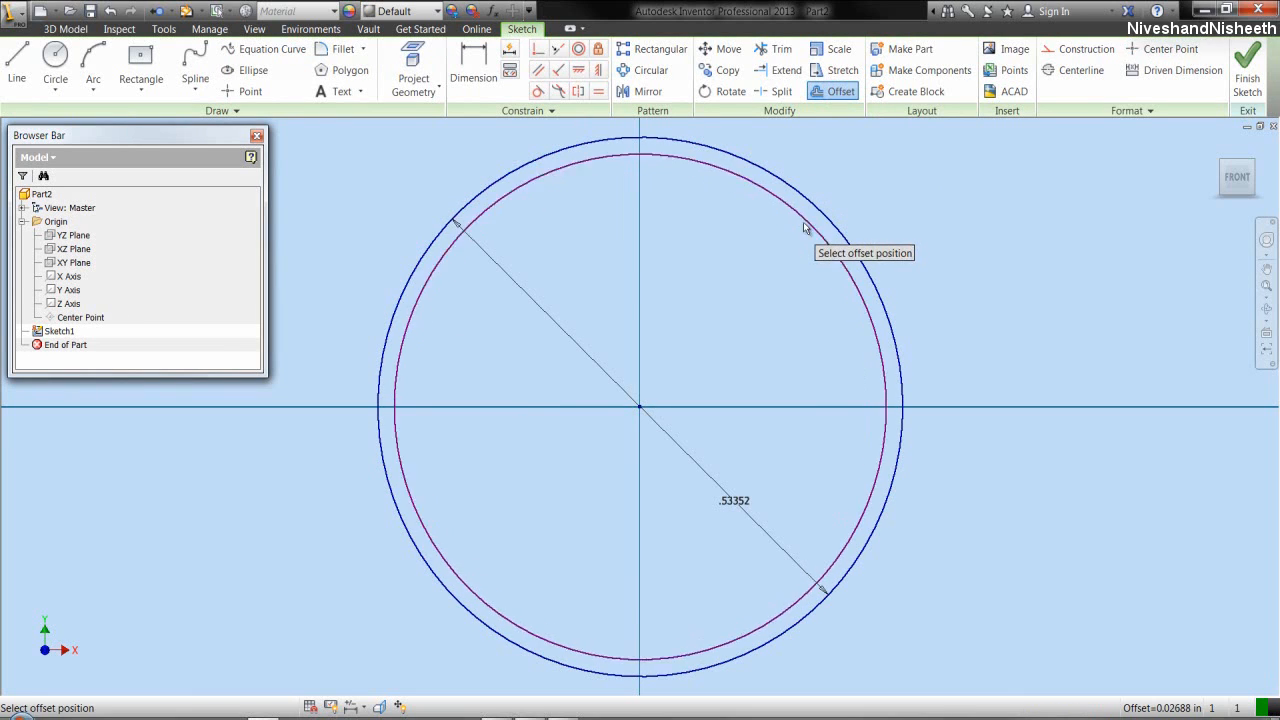
left_click(847, 210)
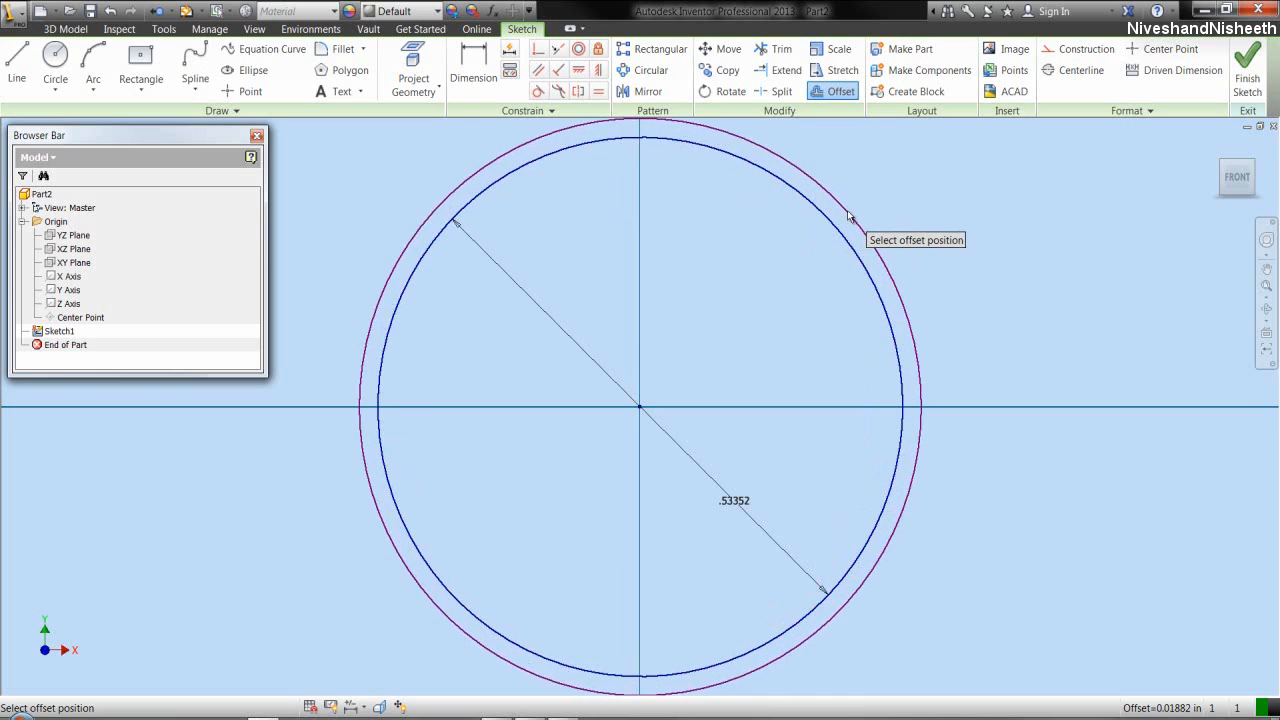
- Dimension the gap between the inner and outer circles and set it to 1/16 in
right_click(934, 206)
left_click(906, 228)
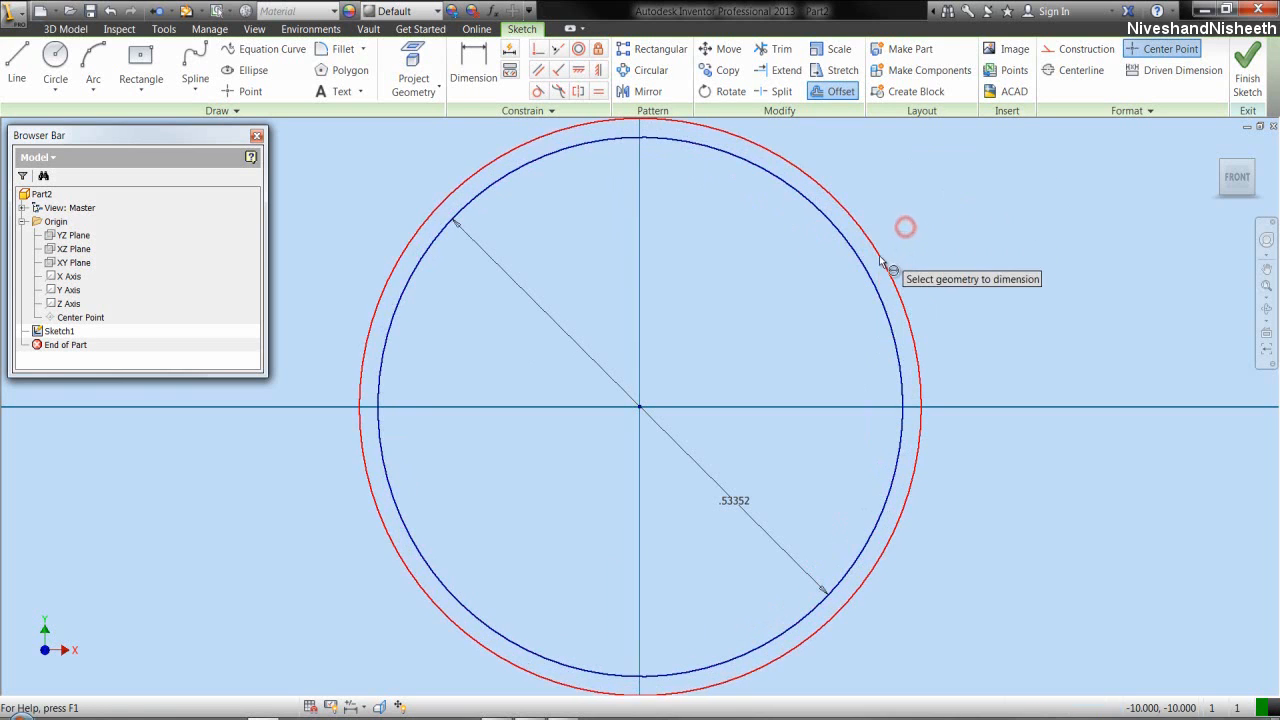
left_click(866, 276)
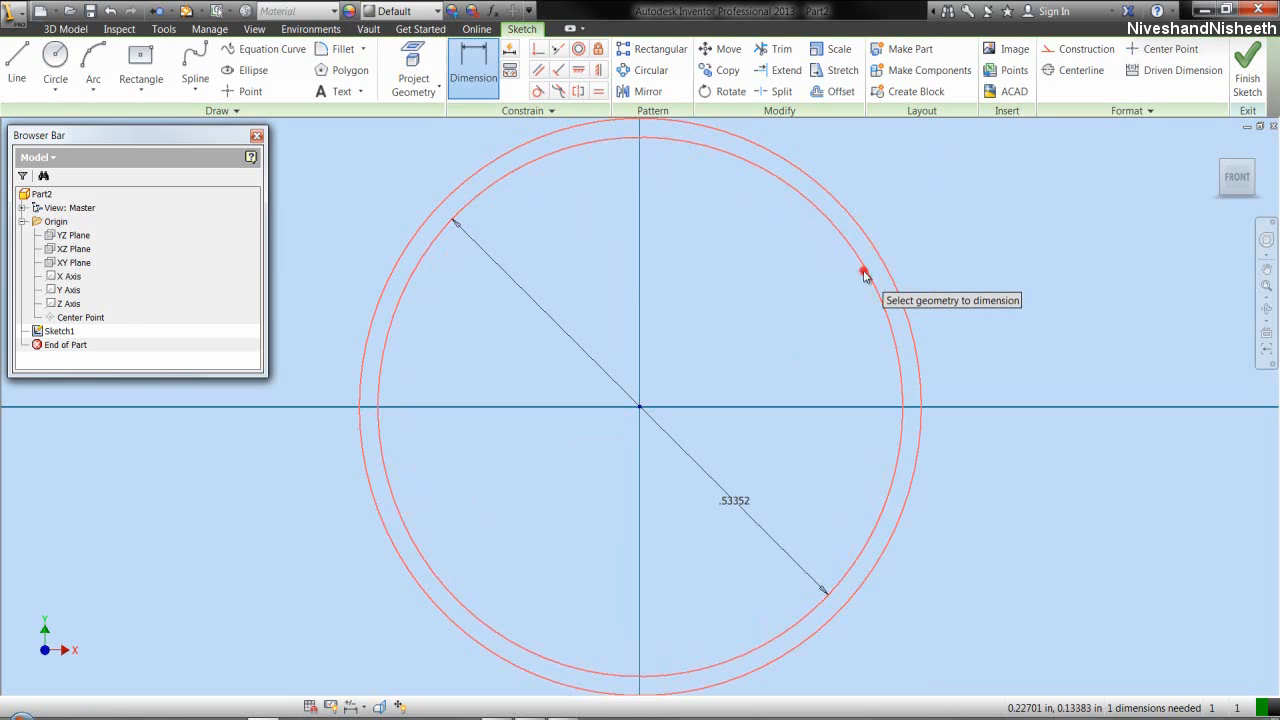
left_click(876, 265)
left_click(918, 250)
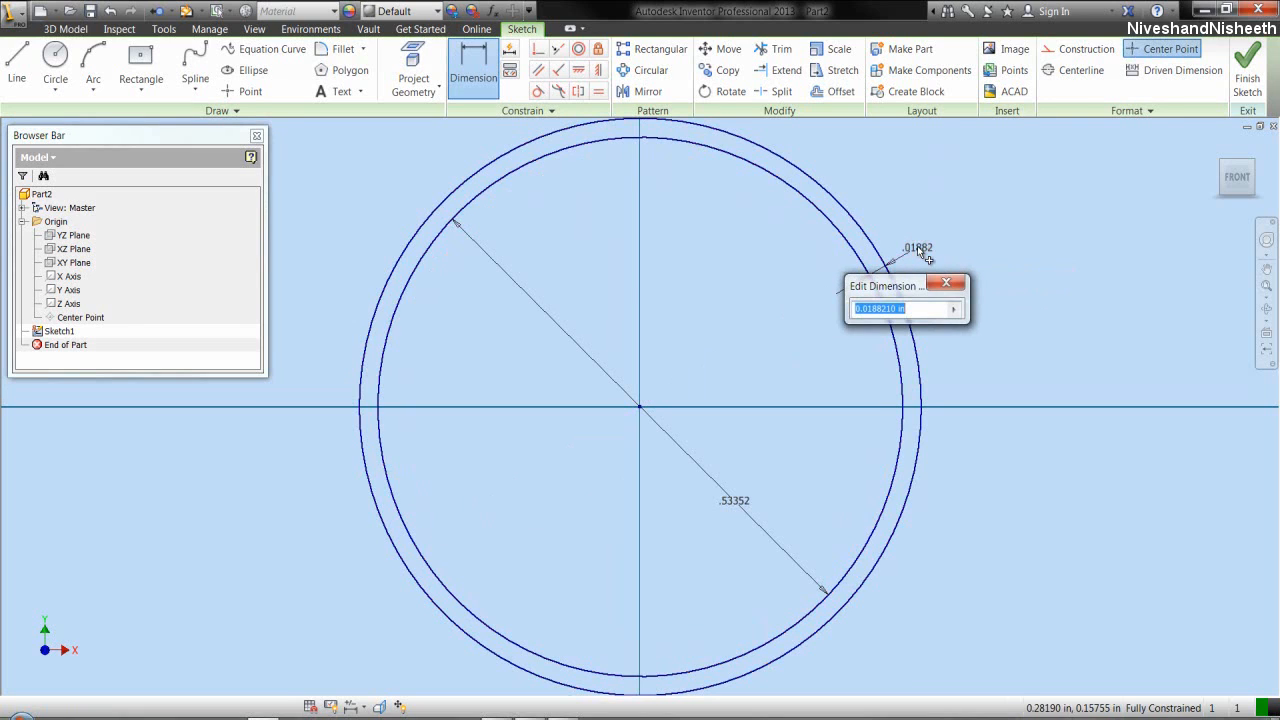
type("1/16")
key("Return")
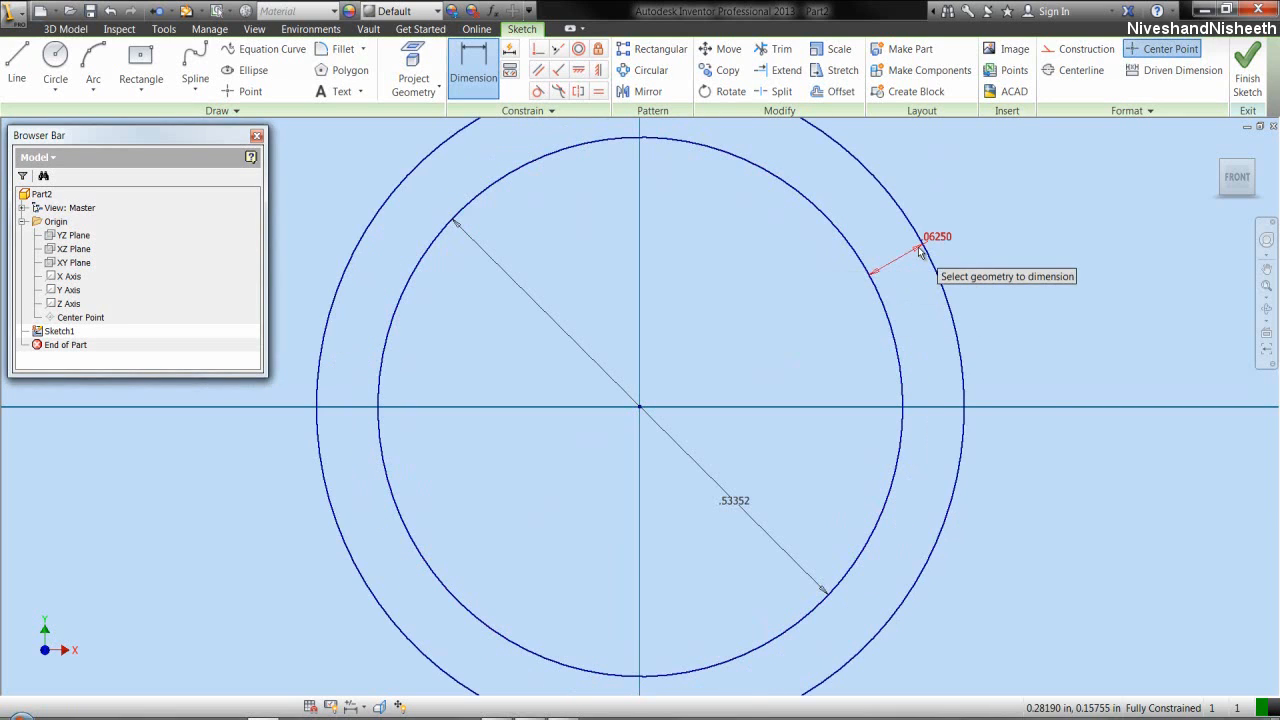
right_click(994, 235)
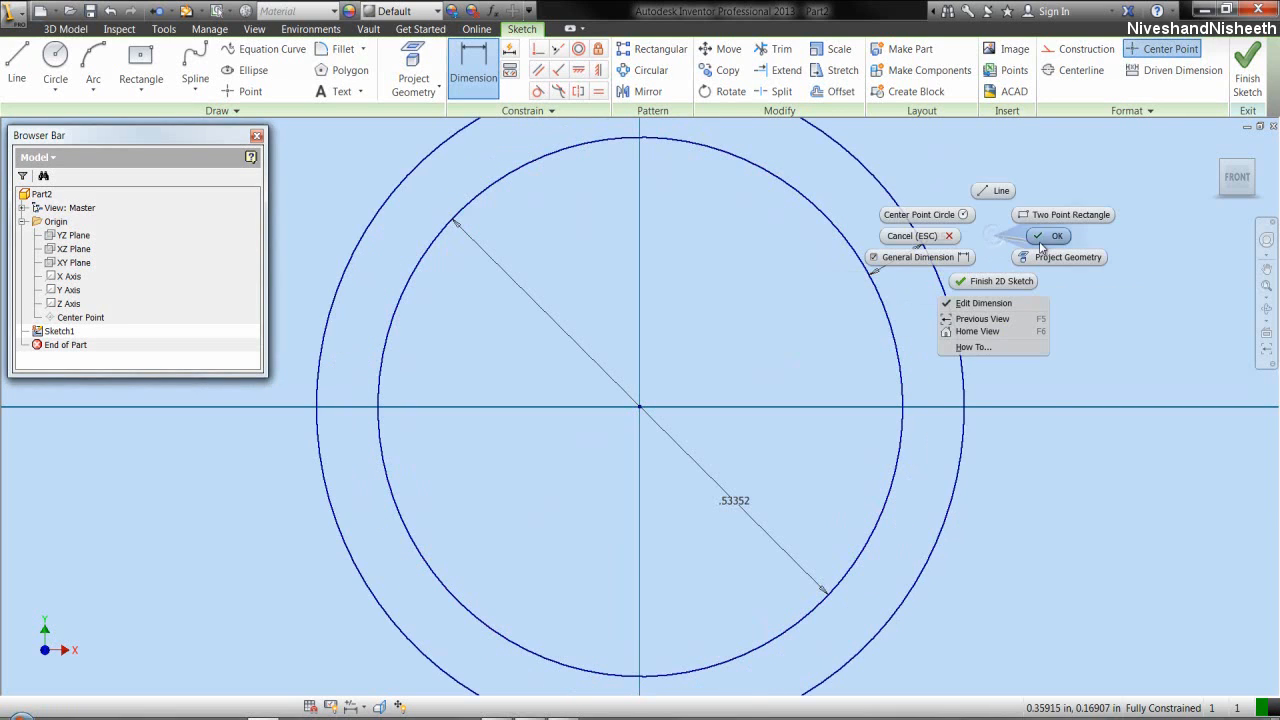
- Finish dimensioning and show the sketch dimensions as expressions, with both circles fully in view
left_click(1039, 241)
left_click(350, 706)
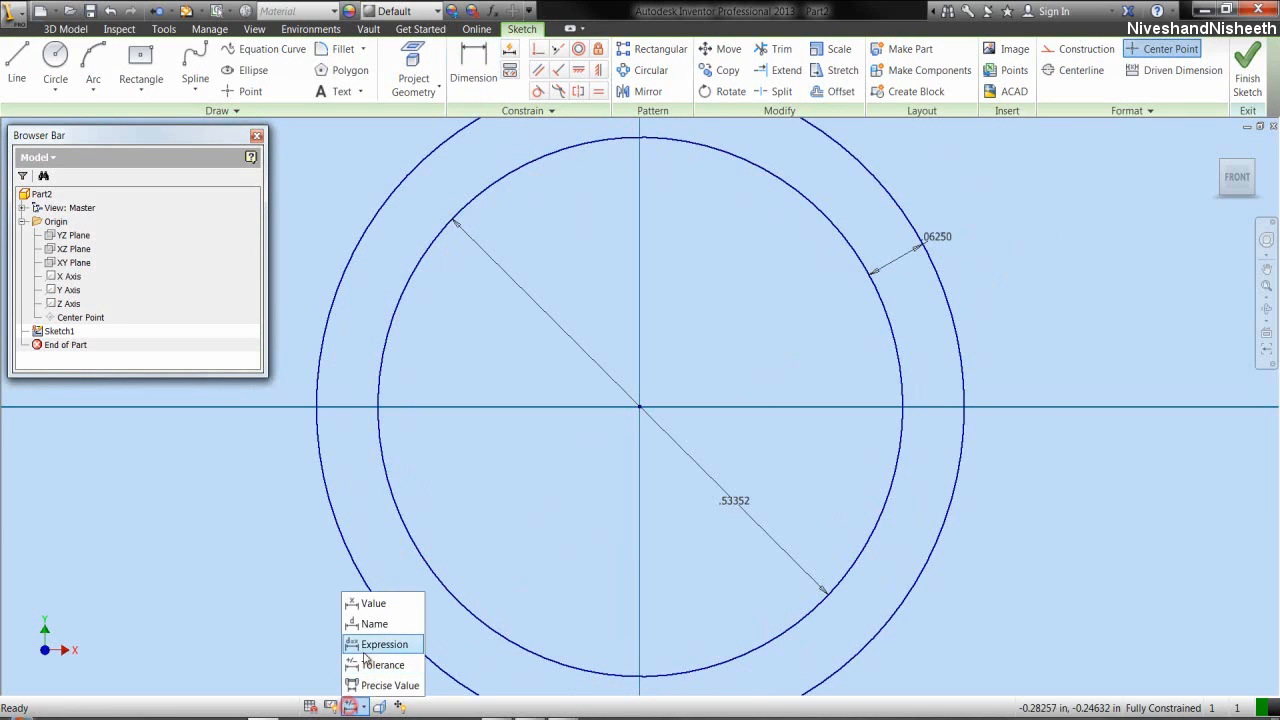
left_click(374, 645)
left_click(1023, 306)
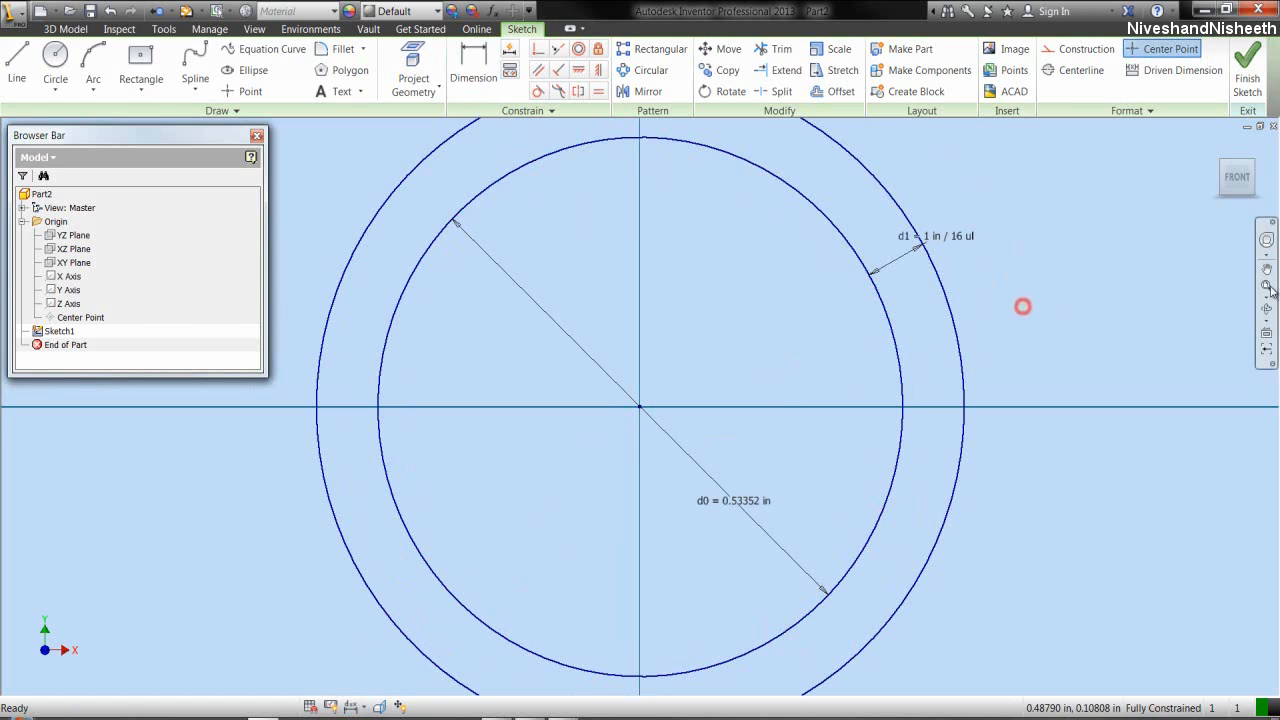
left_click(1265, 286)
left_click(1058, 285)
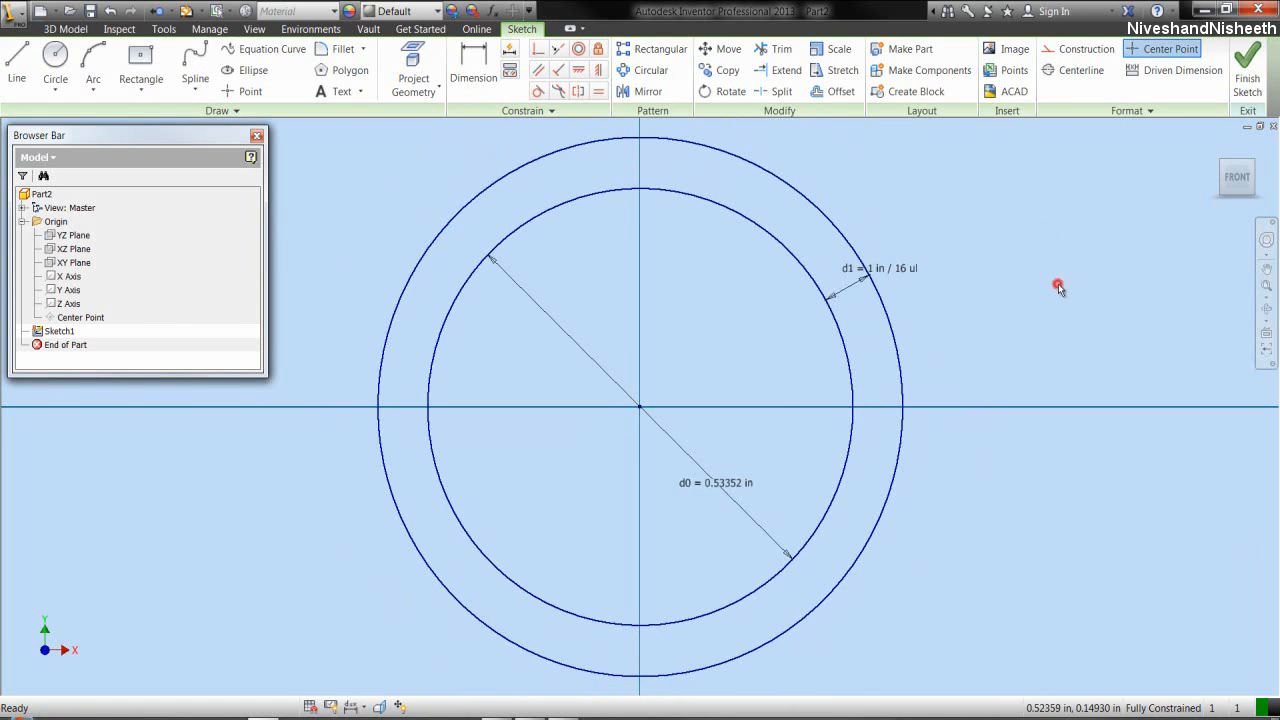
- Finish the ring sketch, switch to an isometric view and collapse the expanded model tree
left_click(1247, 62)
left_click(1253, 167)
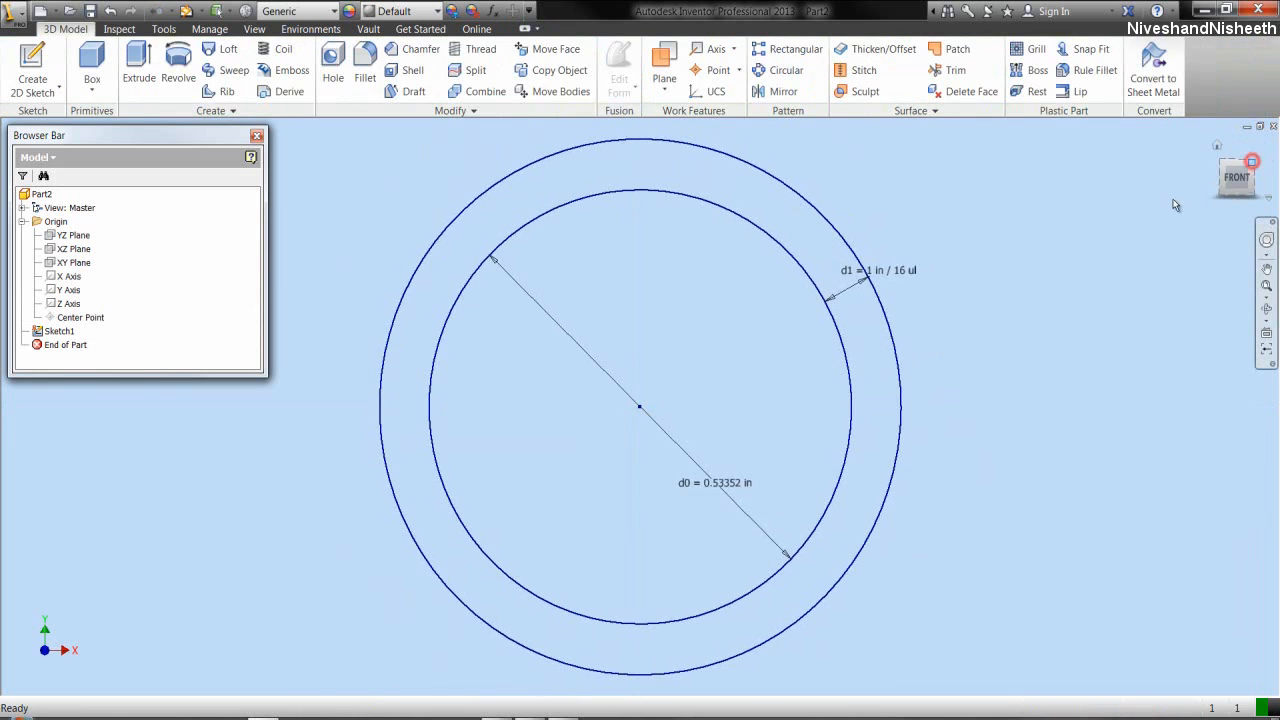
left_click(345, 239)
right_click(193, 261)
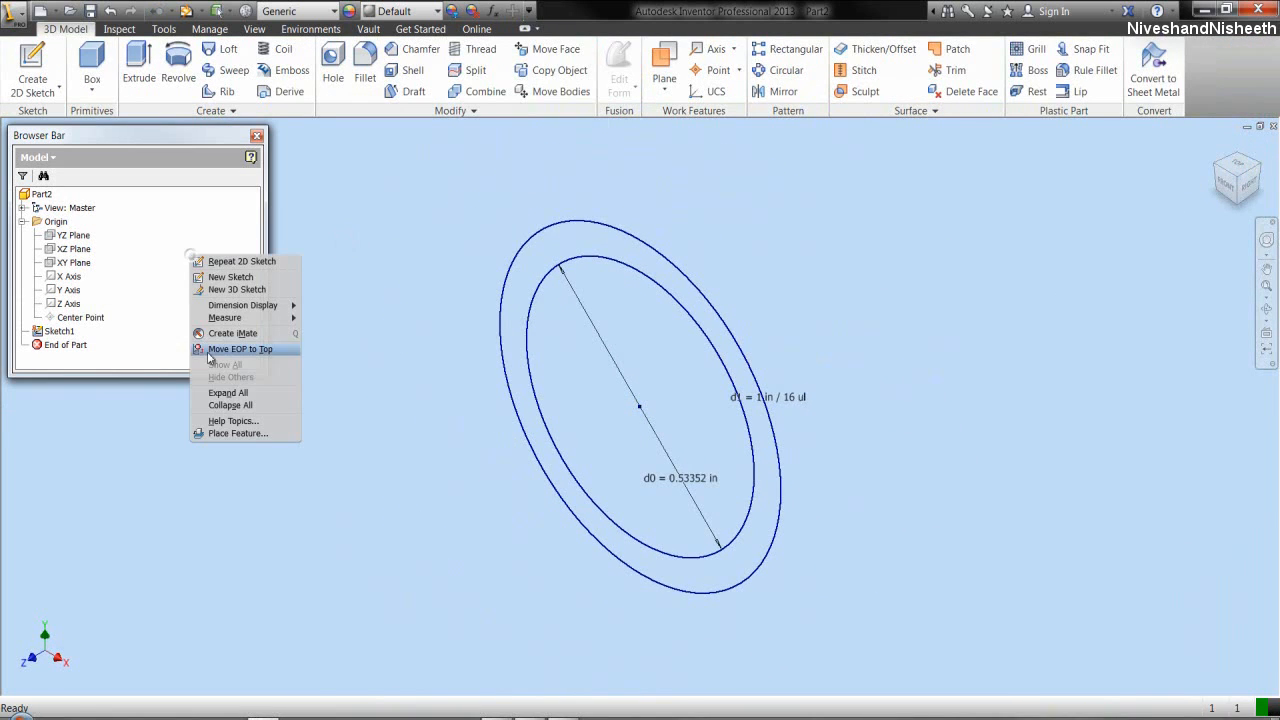
left_click(232, 400)
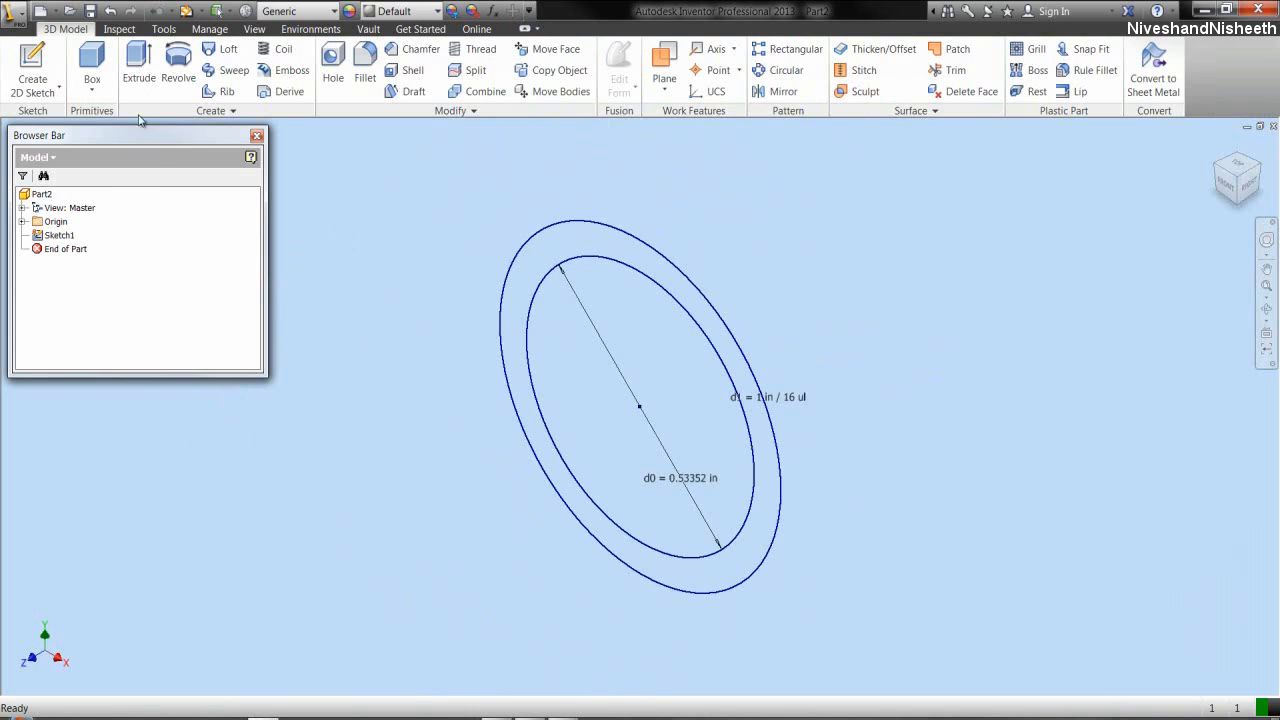
- Extrude the ring profile symmetrically about the sketch plane to a total length of 2 1/8 in as a new solid
left_click(139, 75)
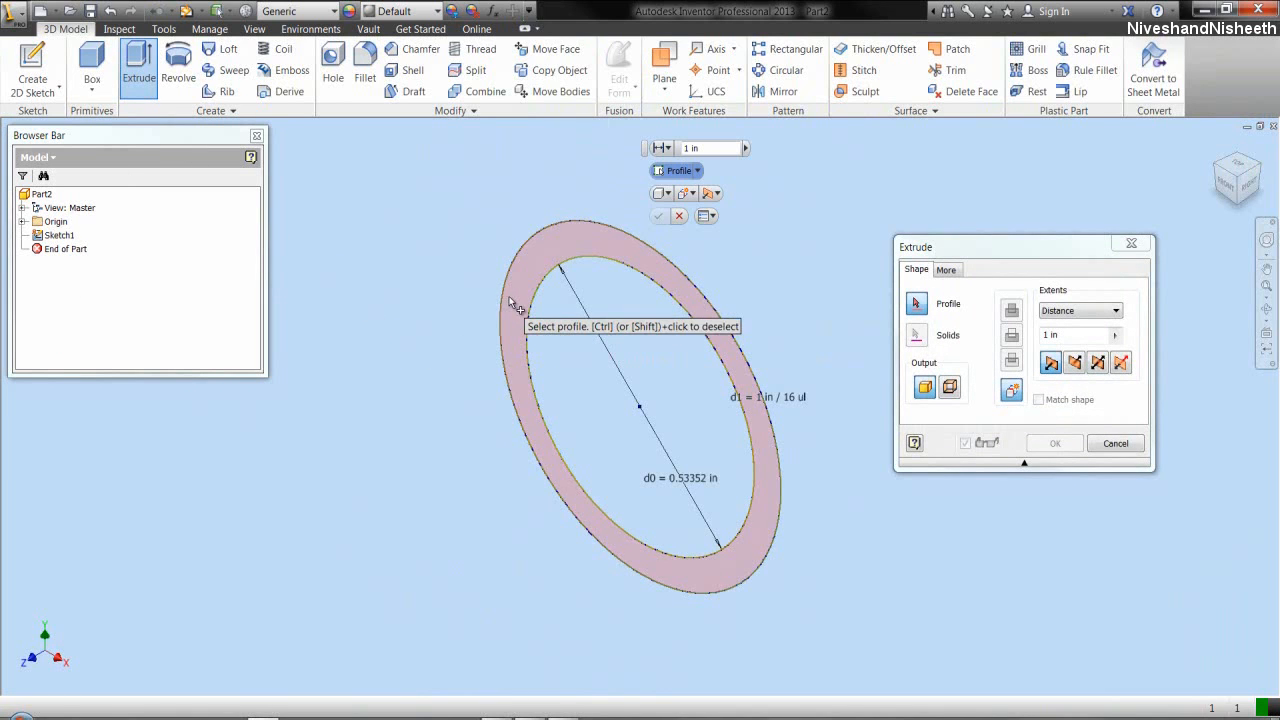
left_click(508, 298)
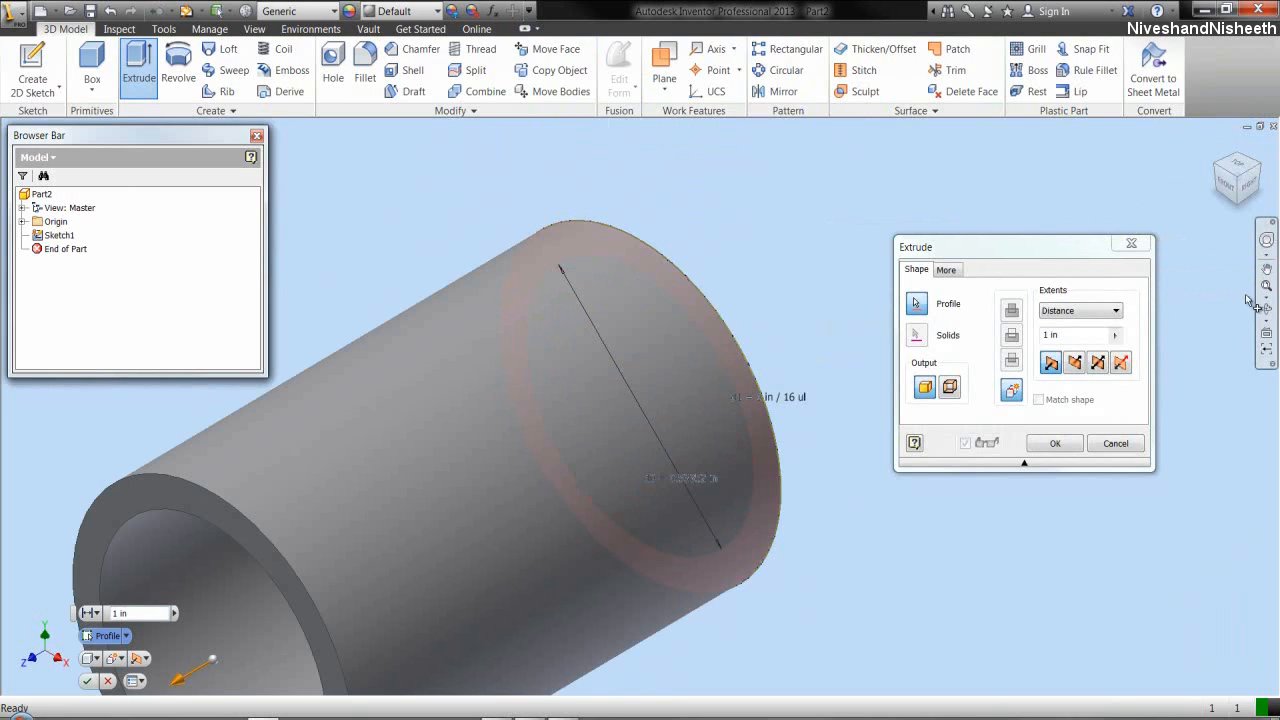
left_click(1266, 286)
left_click(1066, 248)
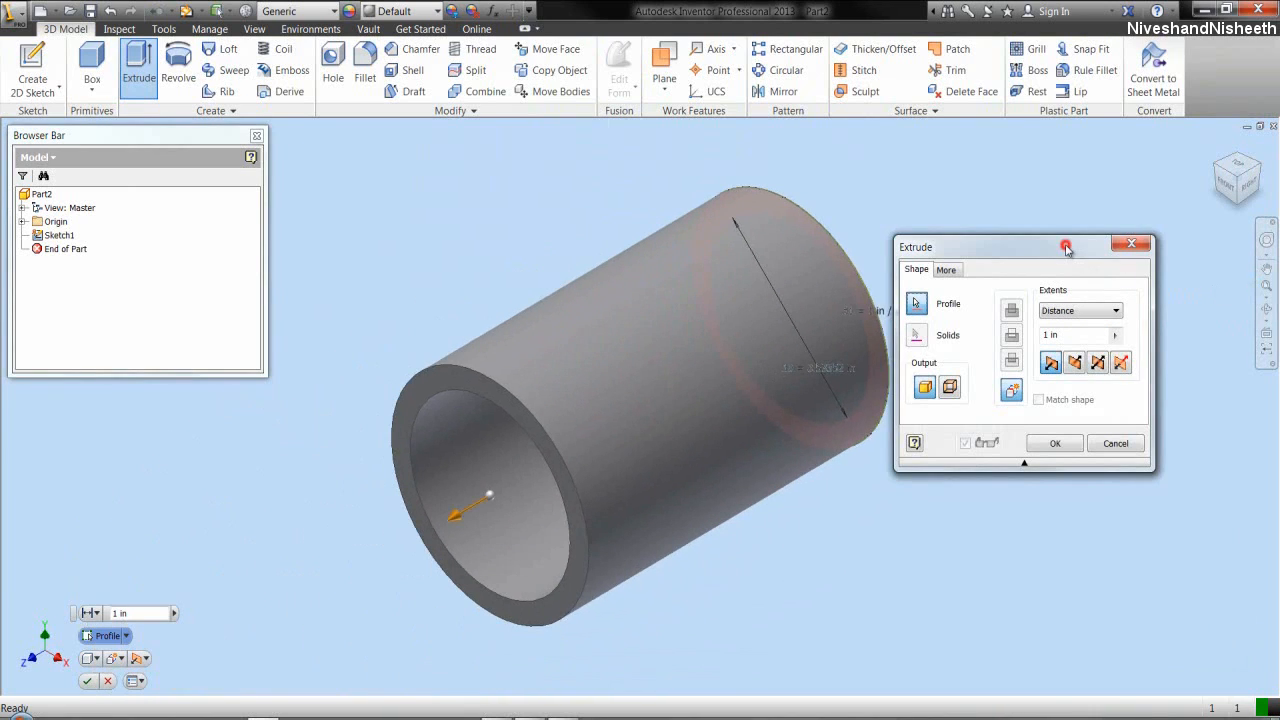
left_click(1097, 363)
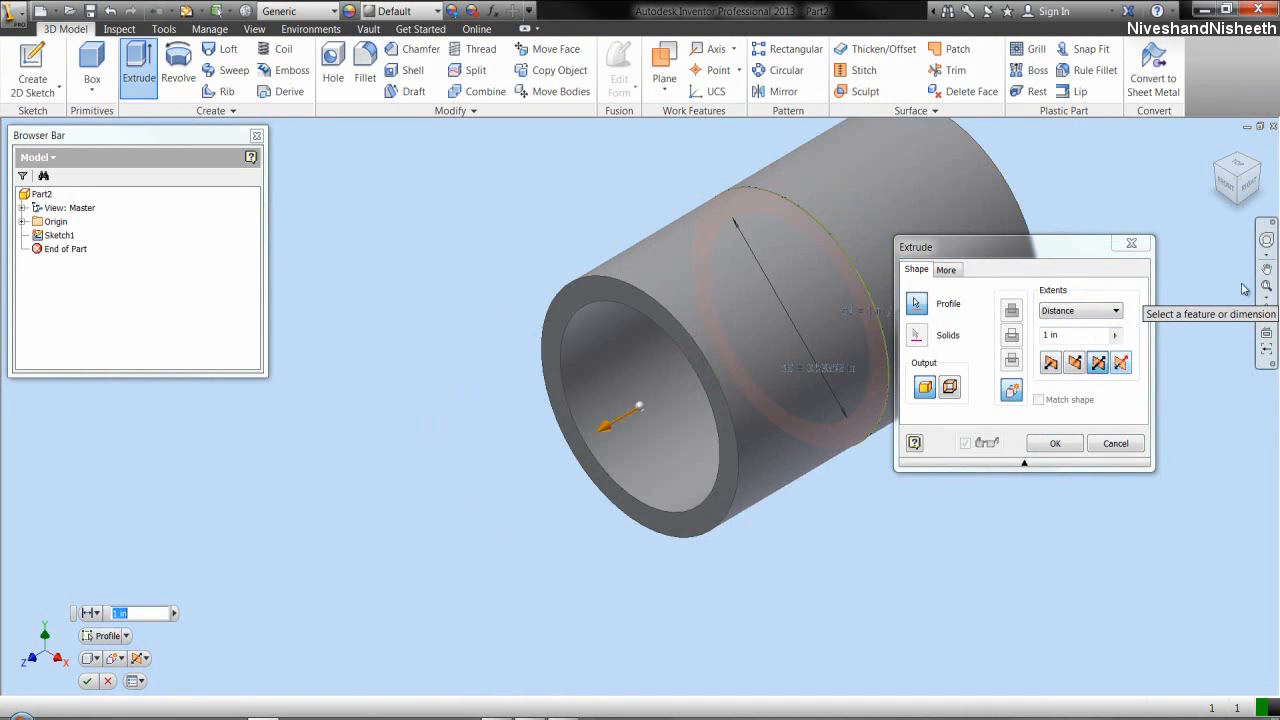
left_click(1266, 287)
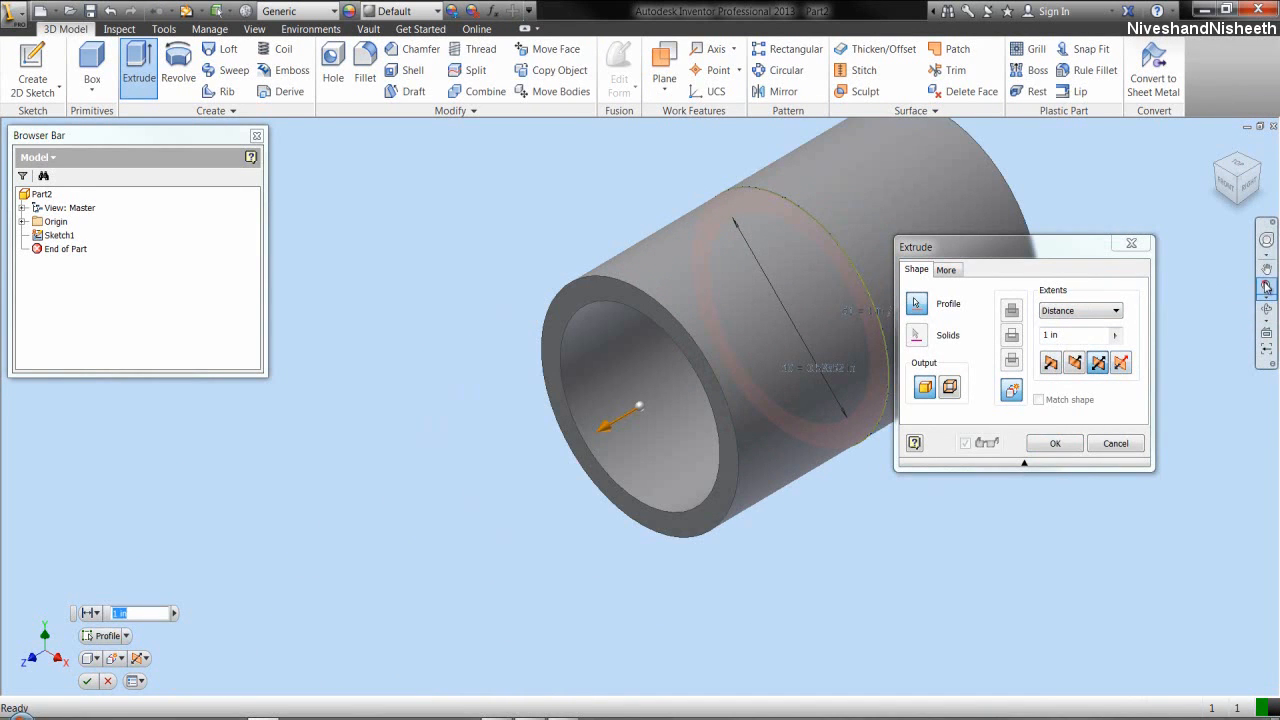
left_click(1080, 336)
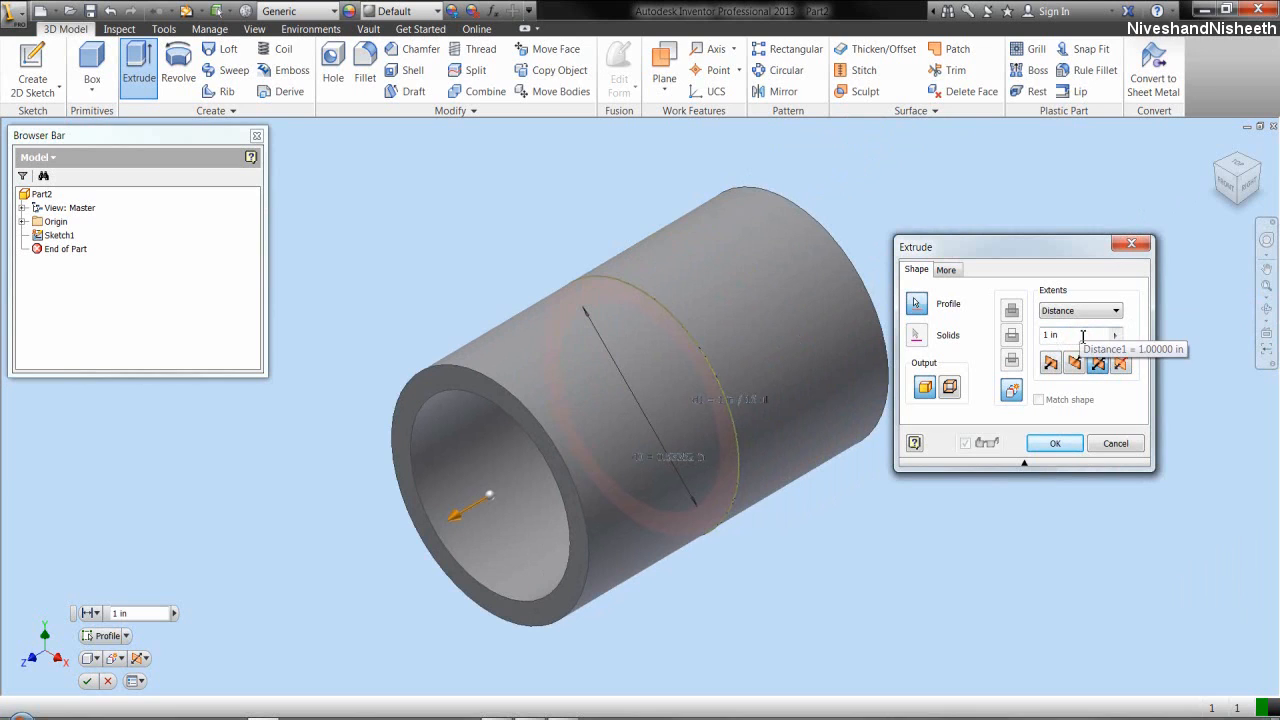
double_click(1082, 336)
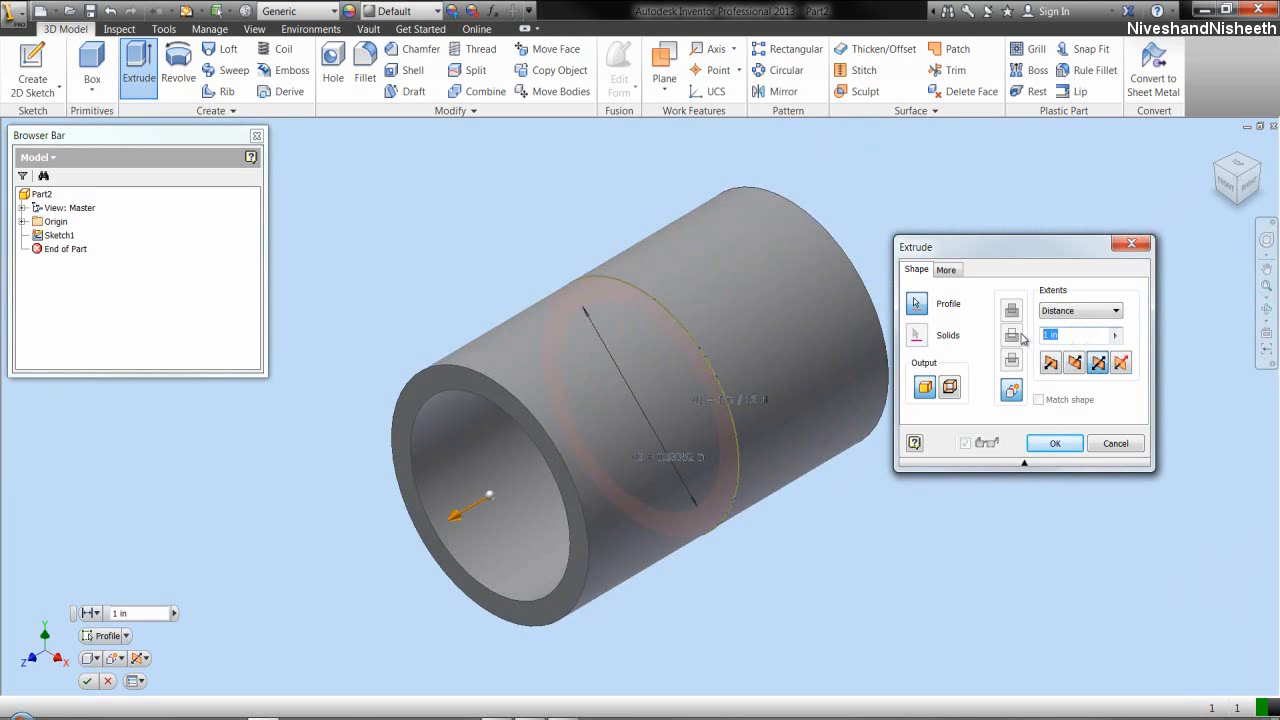
type("2 1/8")
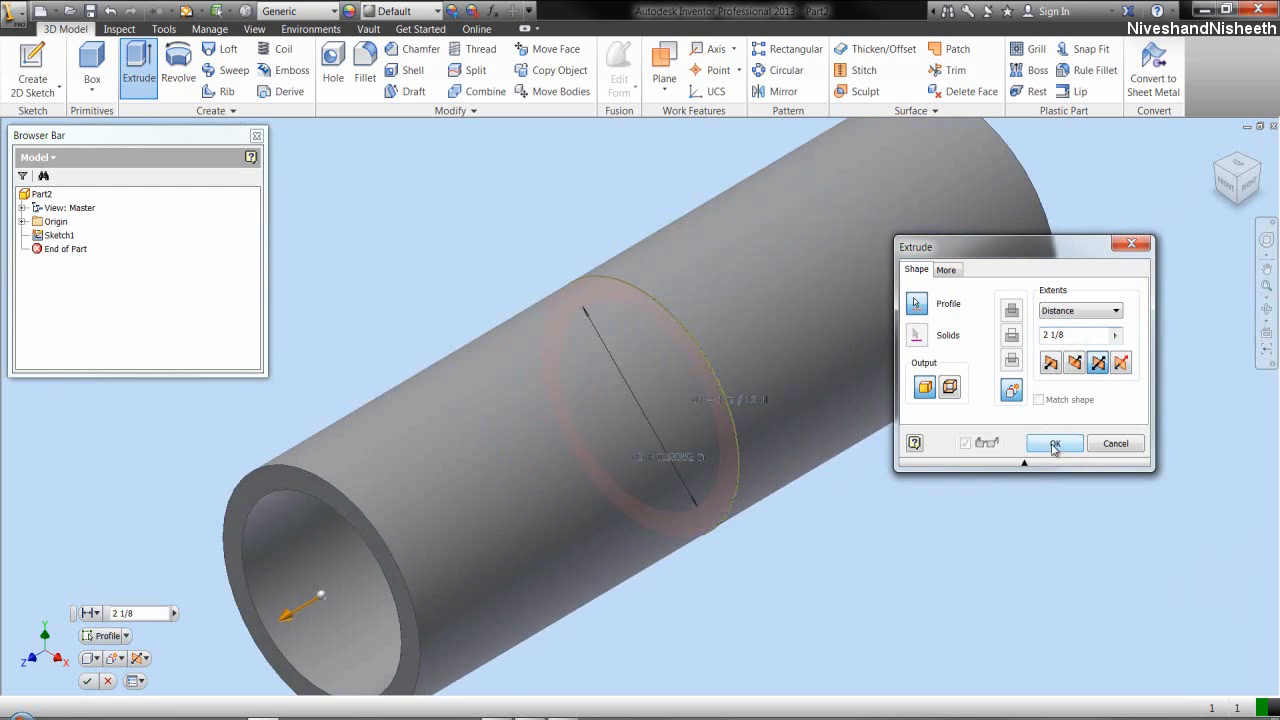
left_click(1055, 445)
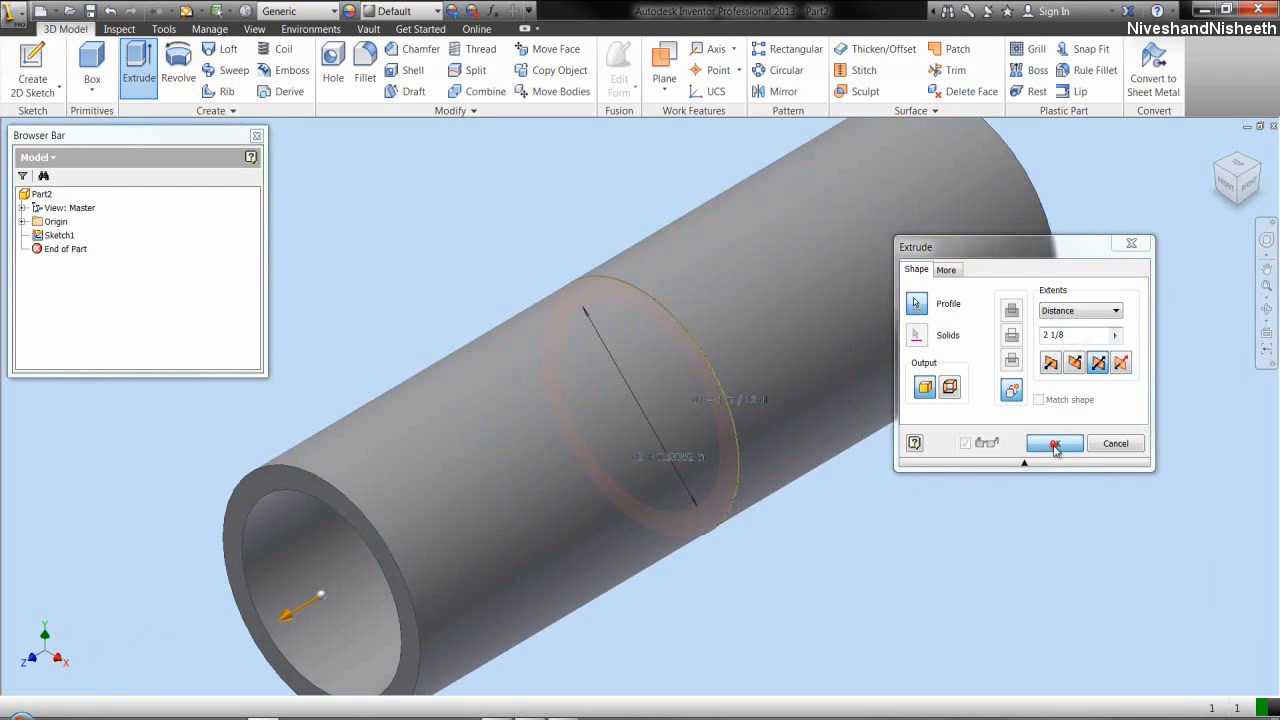
- Save the part as Tee in the Pipe Fittings folder
left_click(1266, 285)
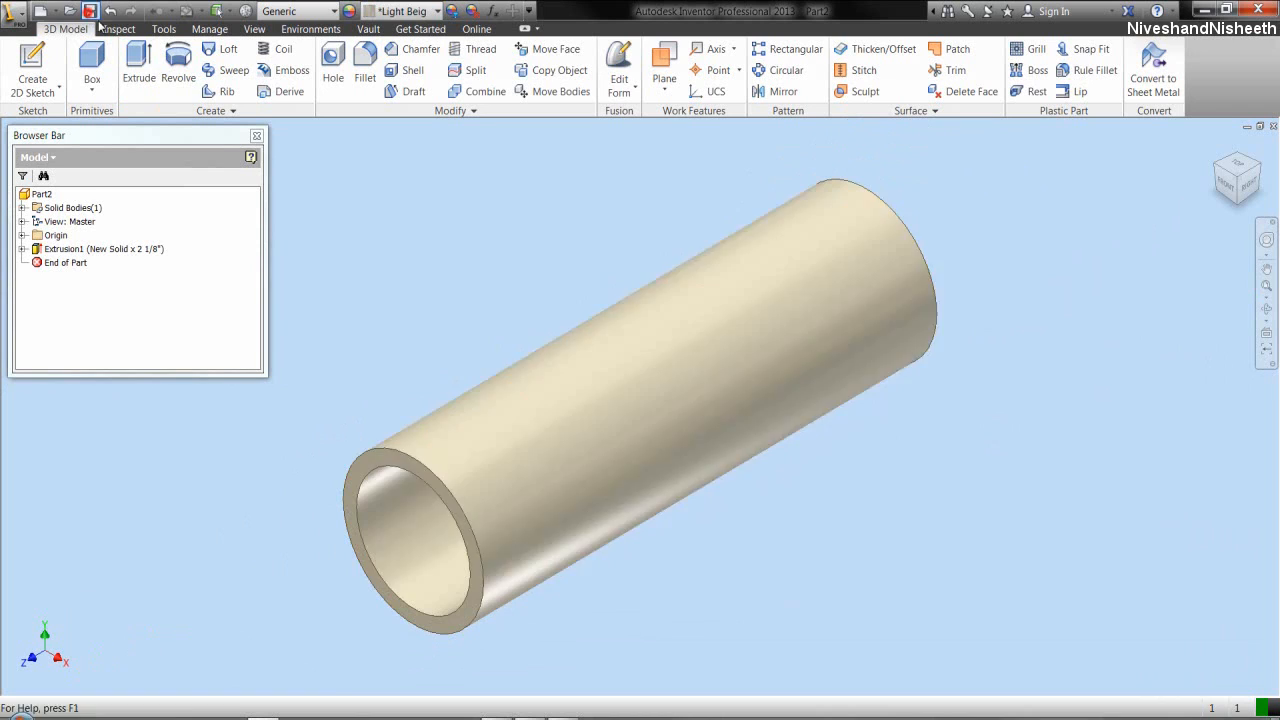
left_click(90, 12)
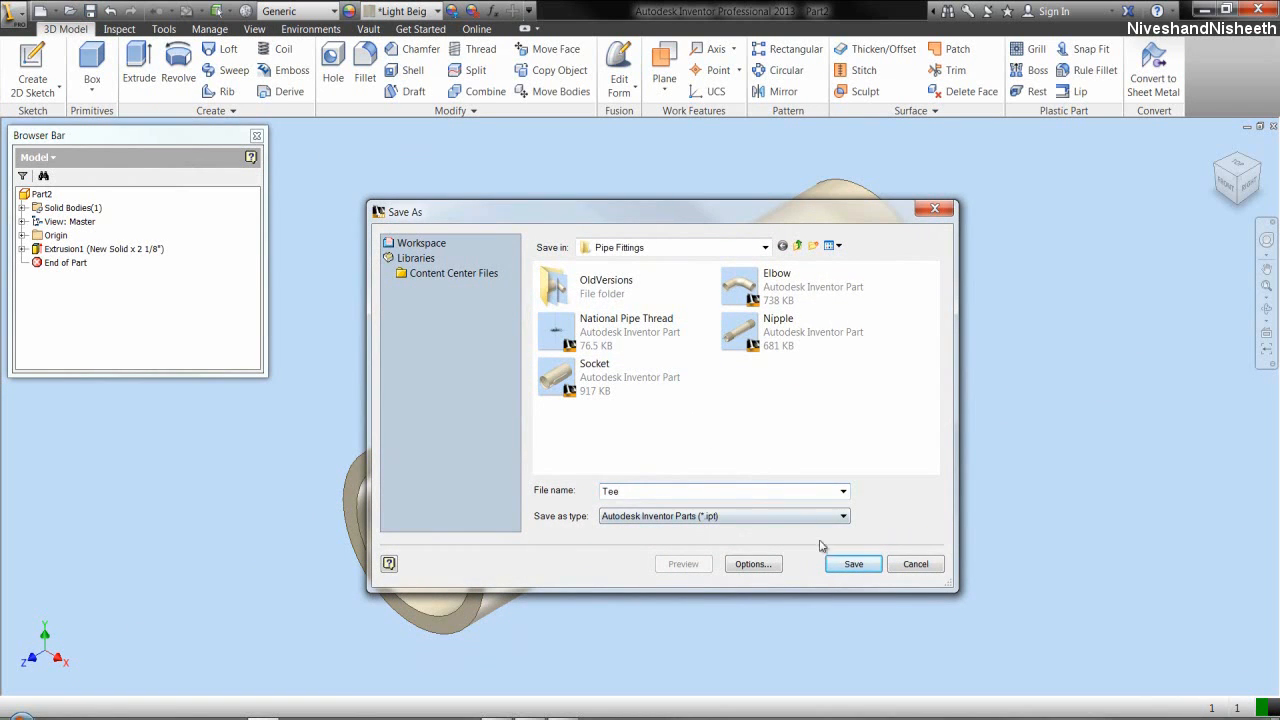
left_click(851, 565)
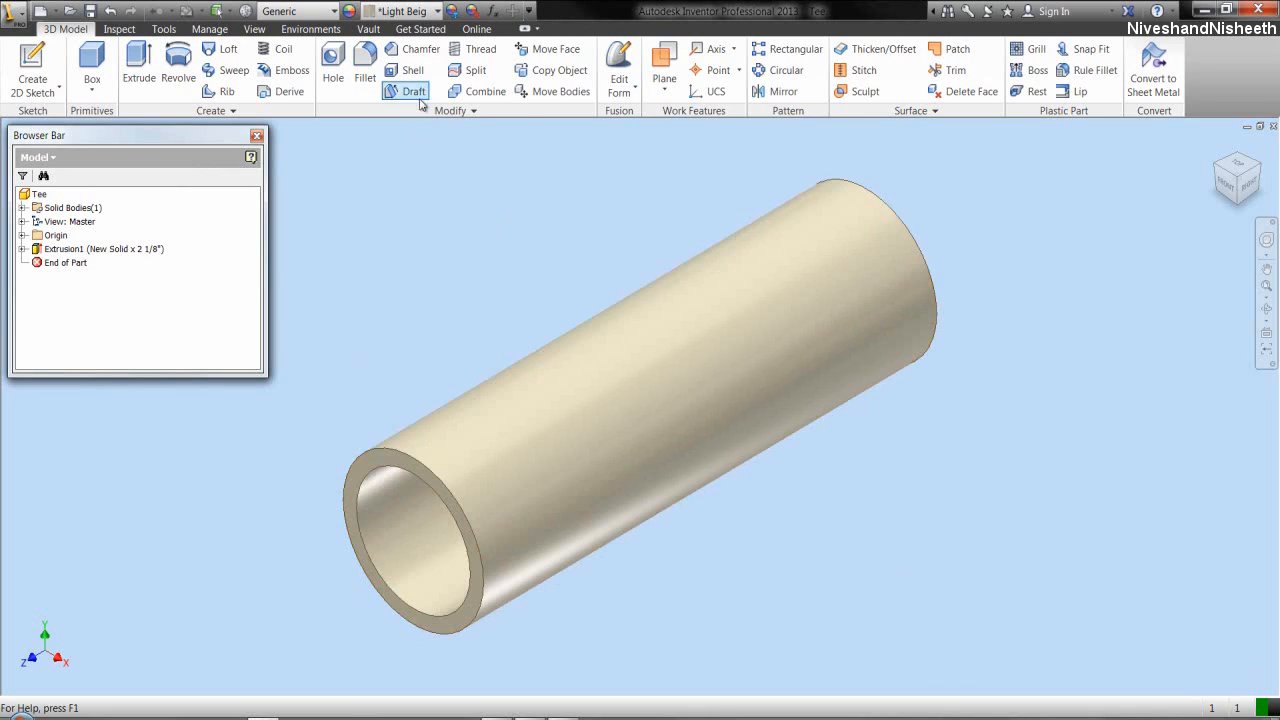
- Chamfer the inner edge of the pipe's front end face by distance and angle, using 1/16 in at 45 degrees
left_click(418, 49)
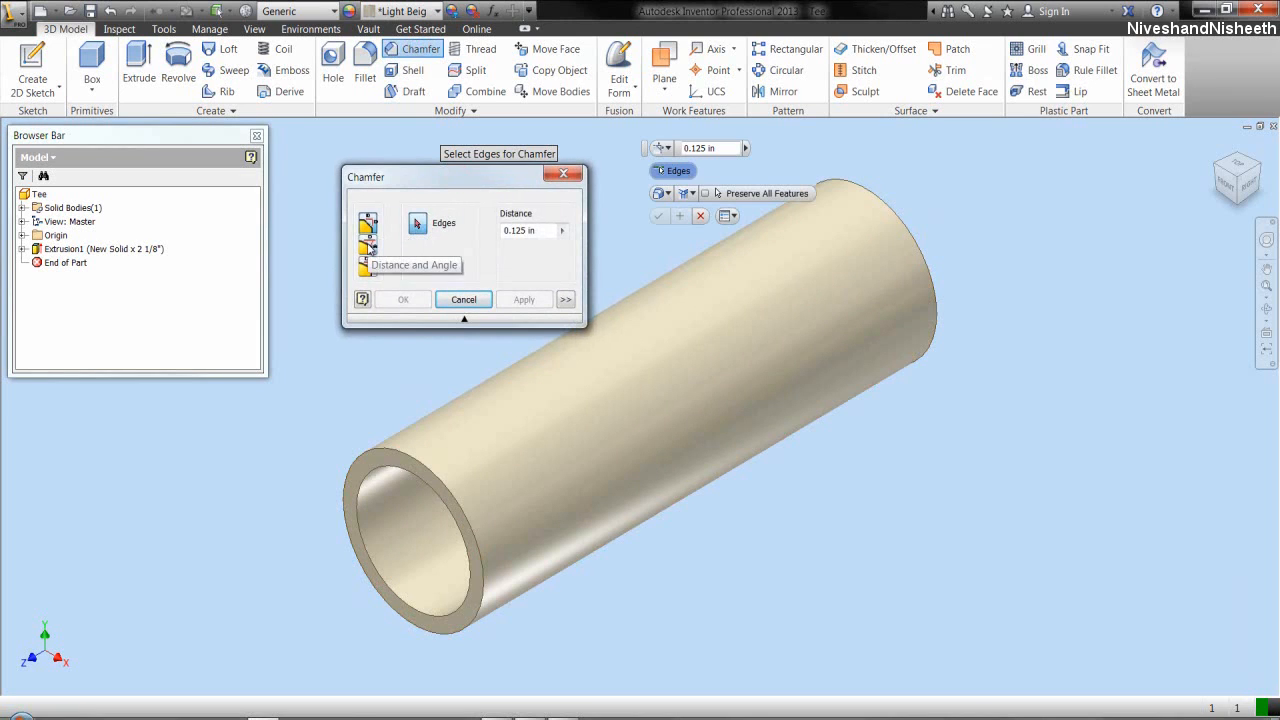
left_click(368, 247)
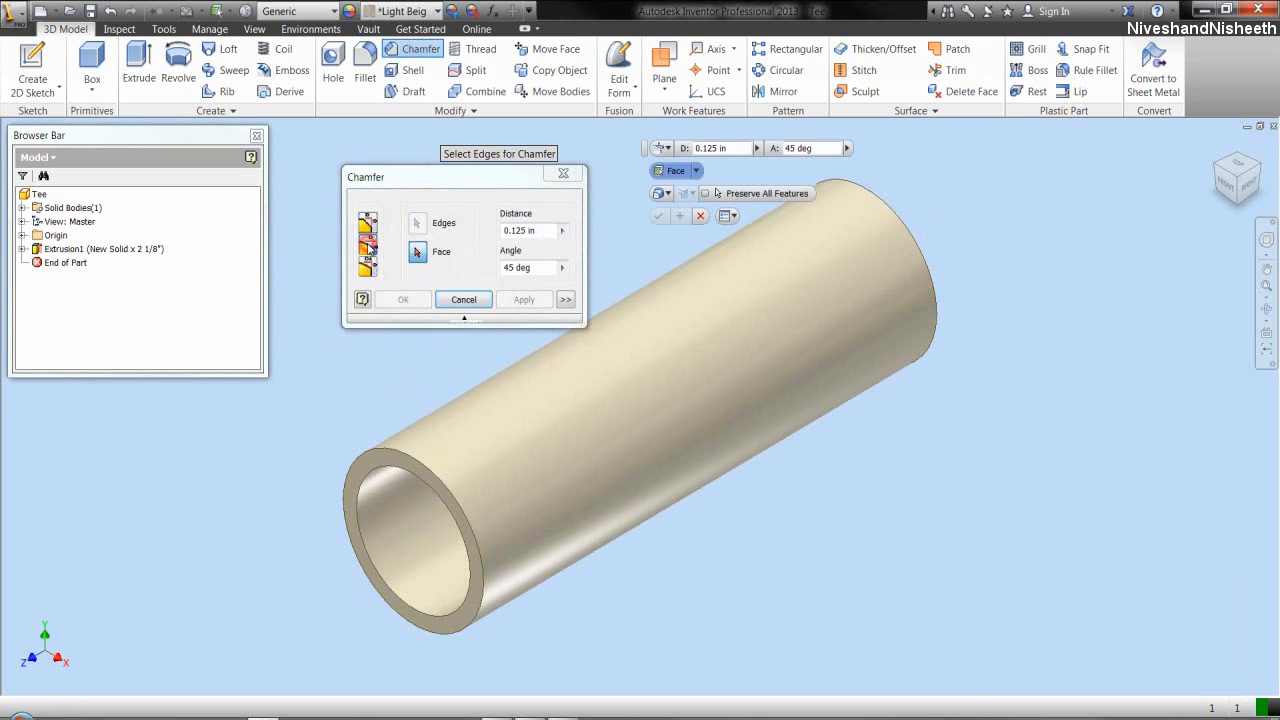
left_click(370, 457)
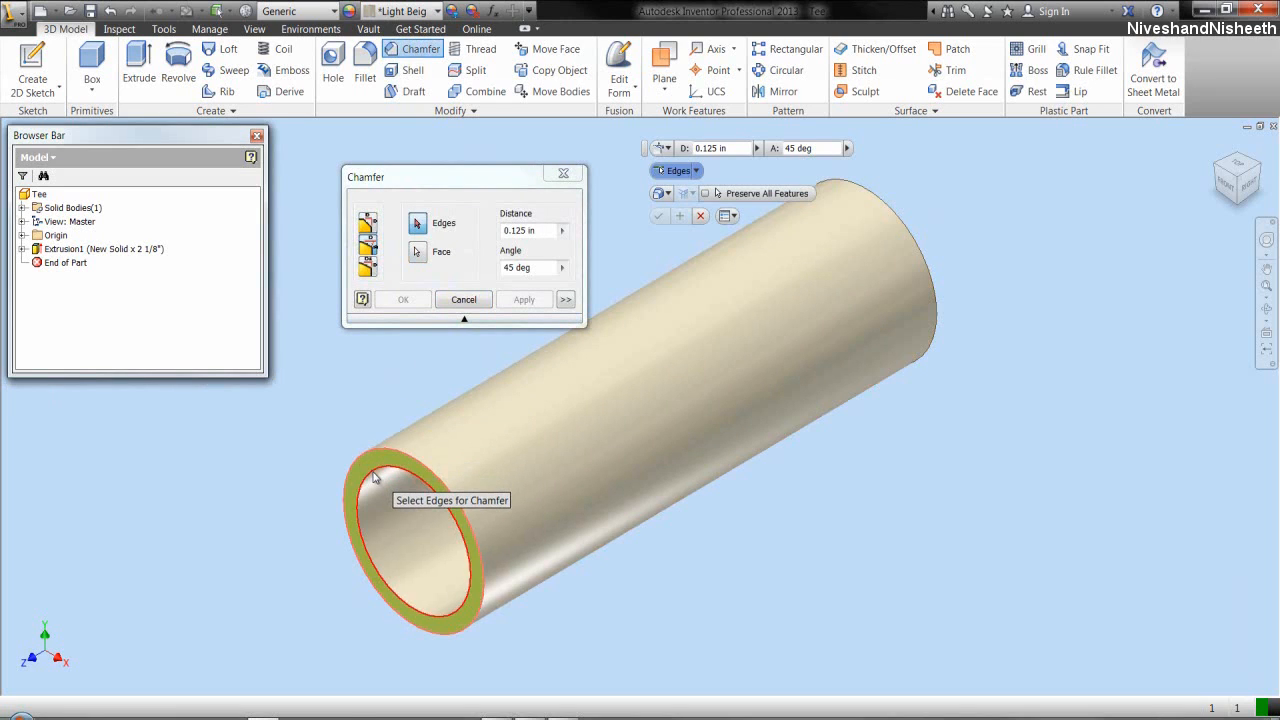
left_click(372, 472)
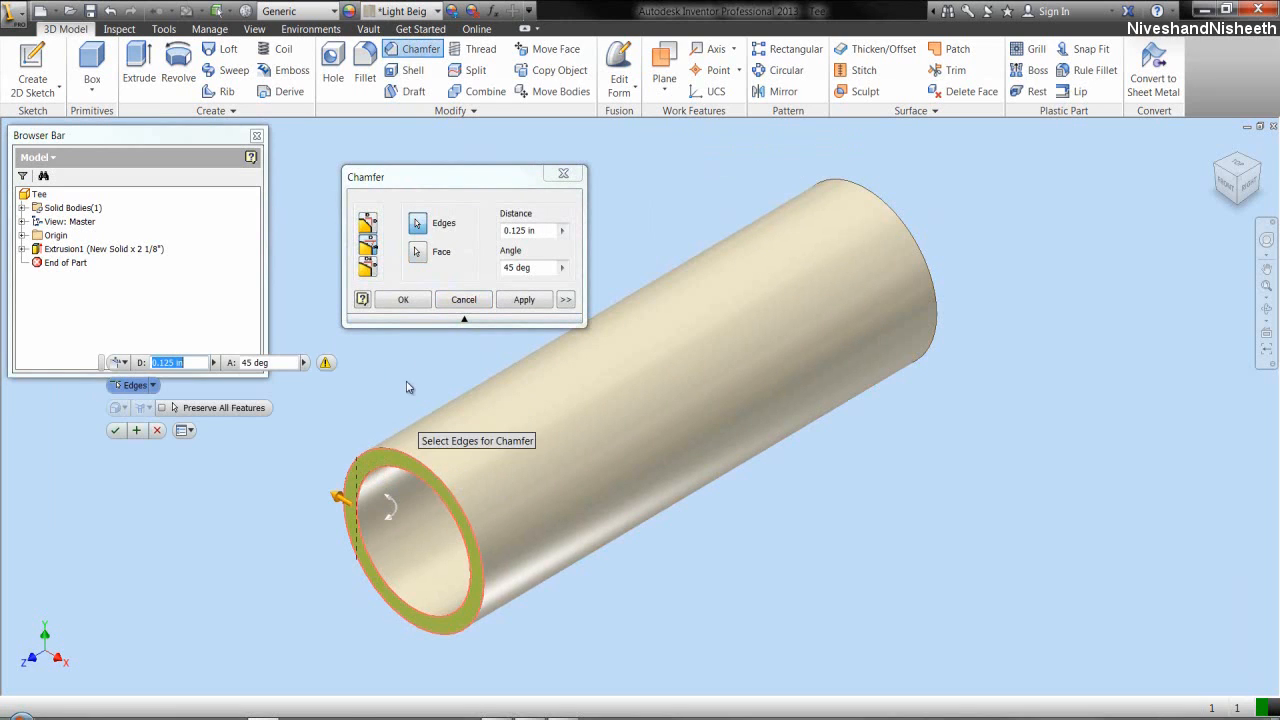
left_click_drag(541, 231, 498, 237)
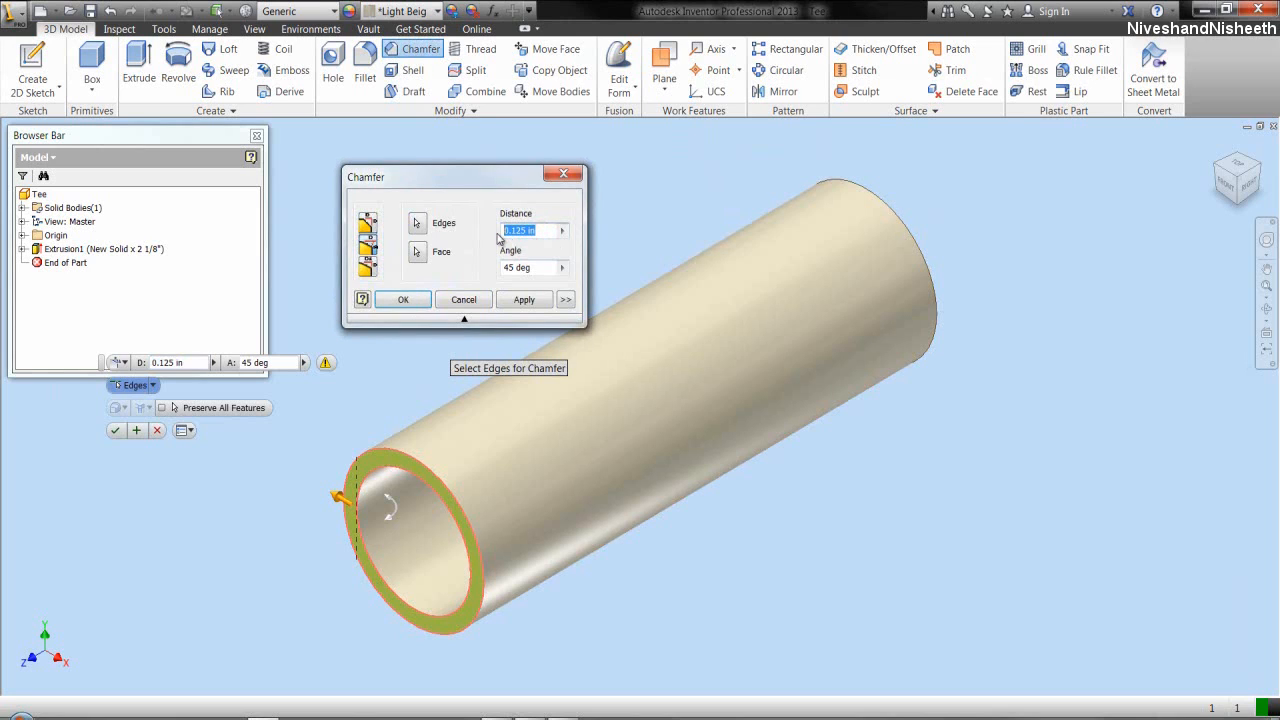
type("1/16")
left_click(530, 300)
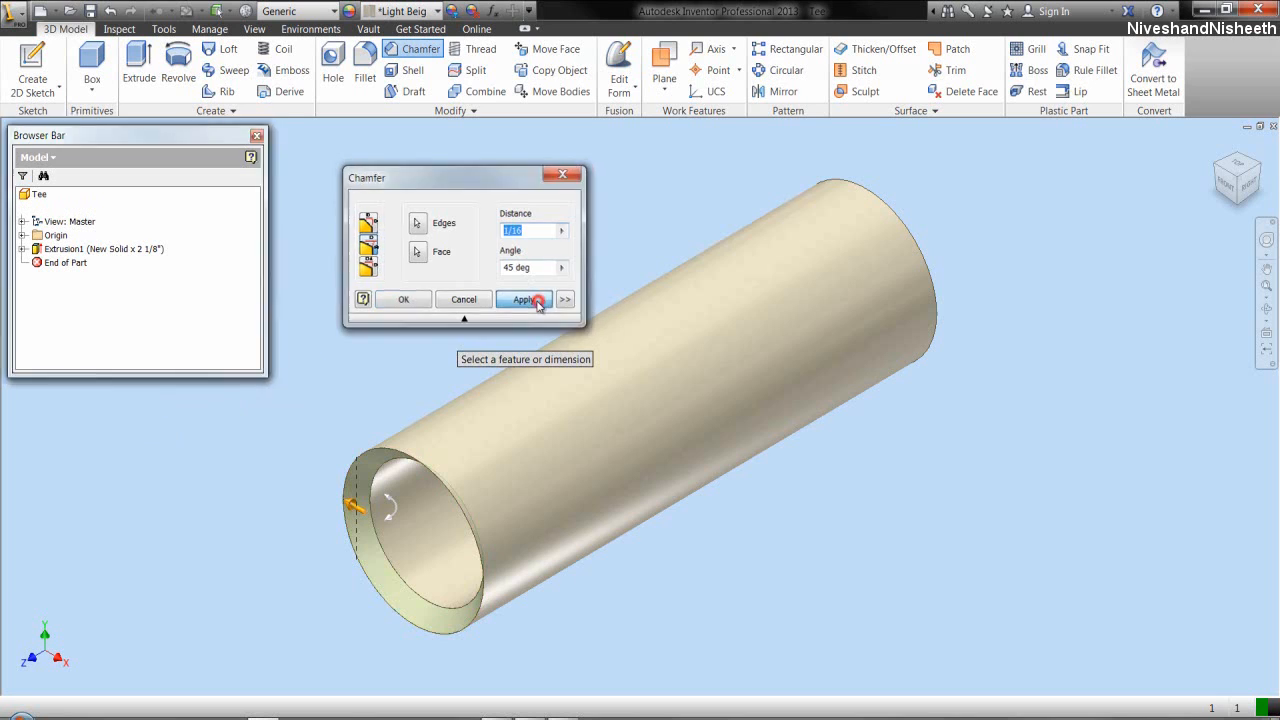
- Chamfer the inner edge at the opposite end of the pipe with the same 1/16 in by 45 degree setting
left_click(1244, 158)
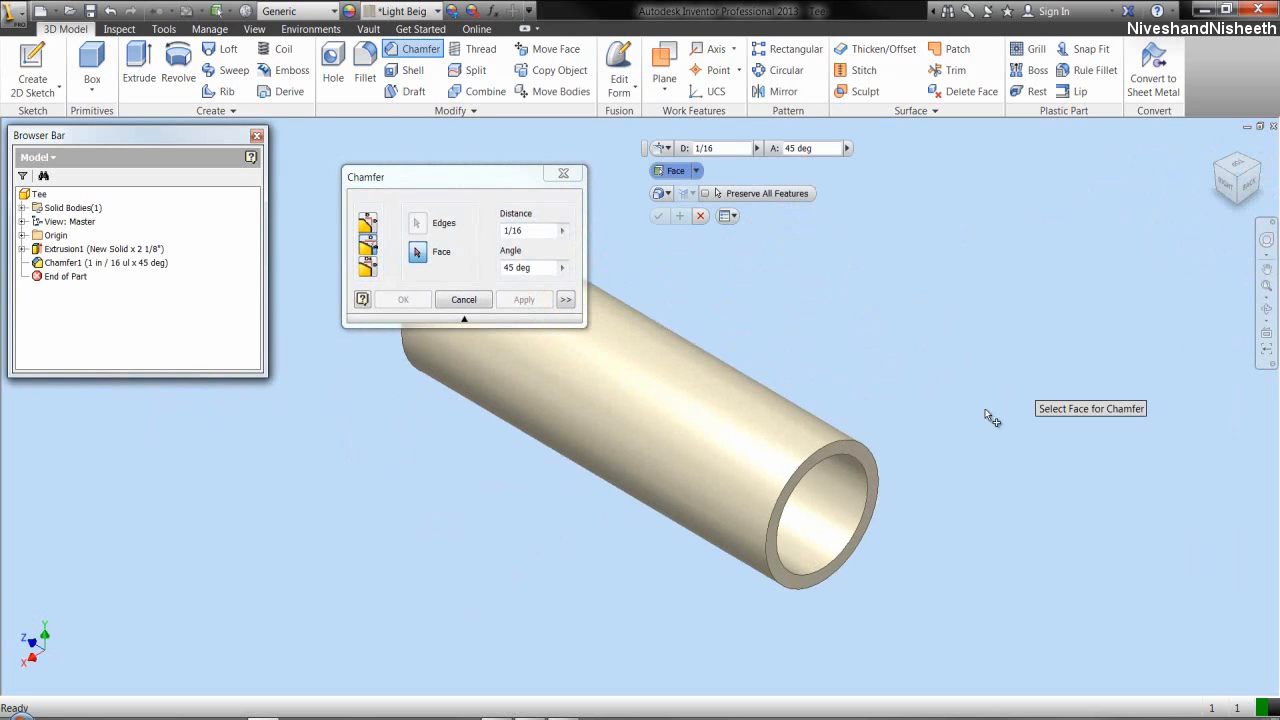
left_click(868, 468)
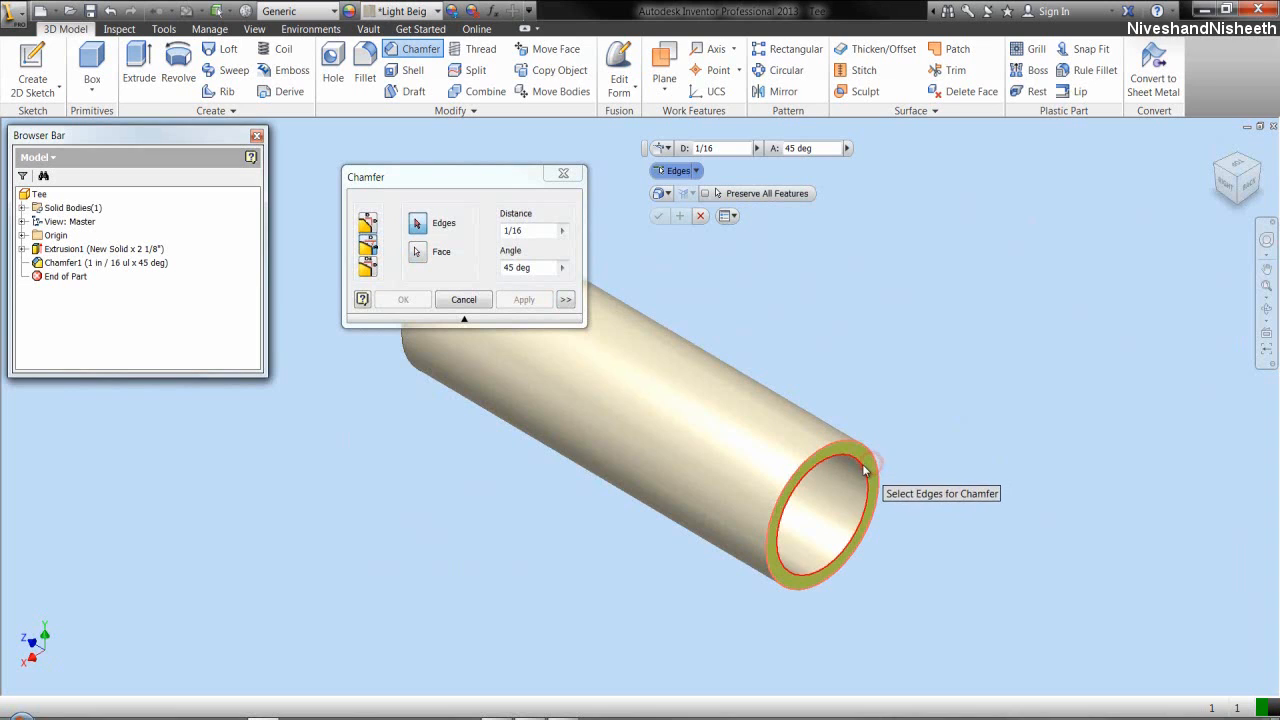
left_click(862, 464)
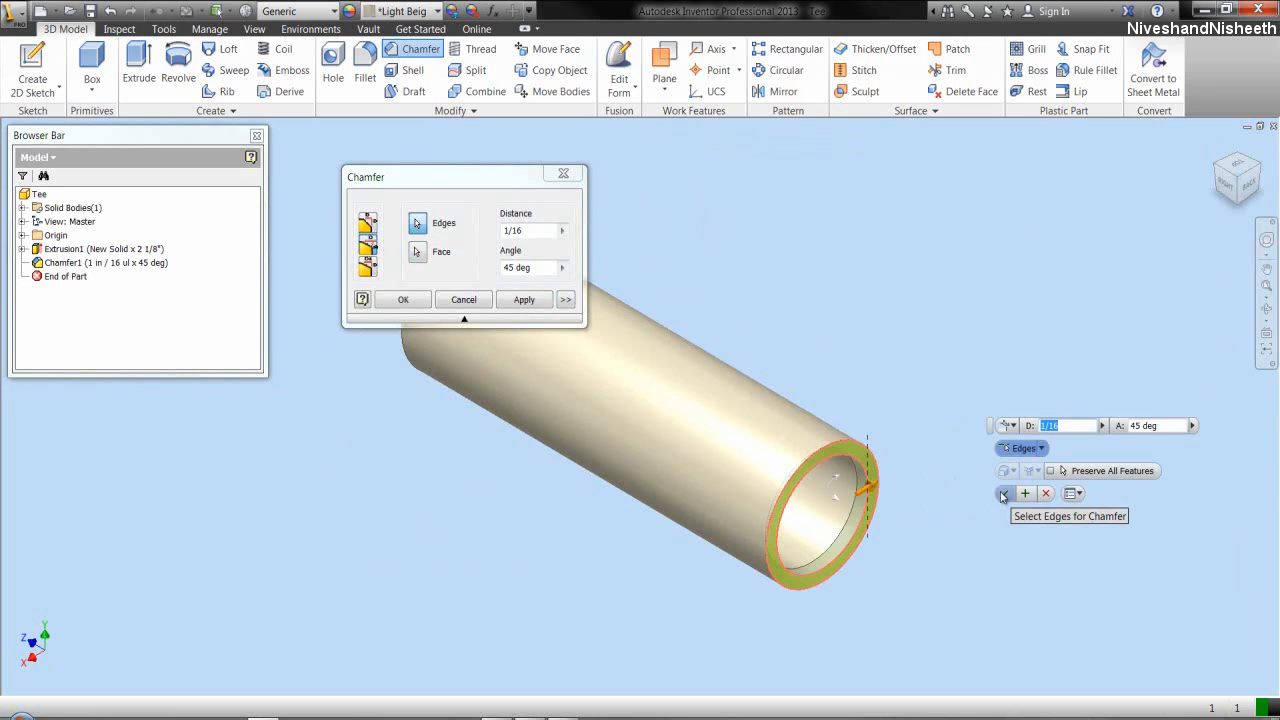
left_click(1003, 494)
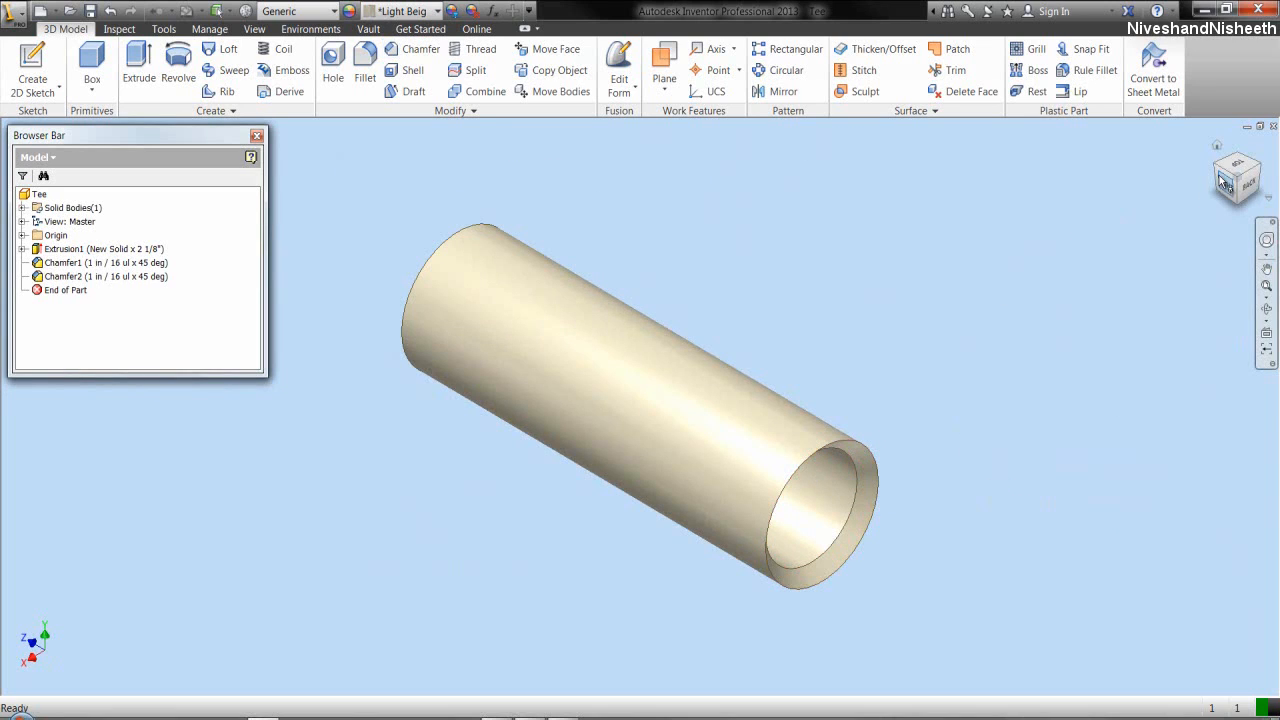
- Create a work plane offset 1 1/16 in from the origin YZ plane, beside the pipe
left_click_drag(1218, 172, 451, 238)
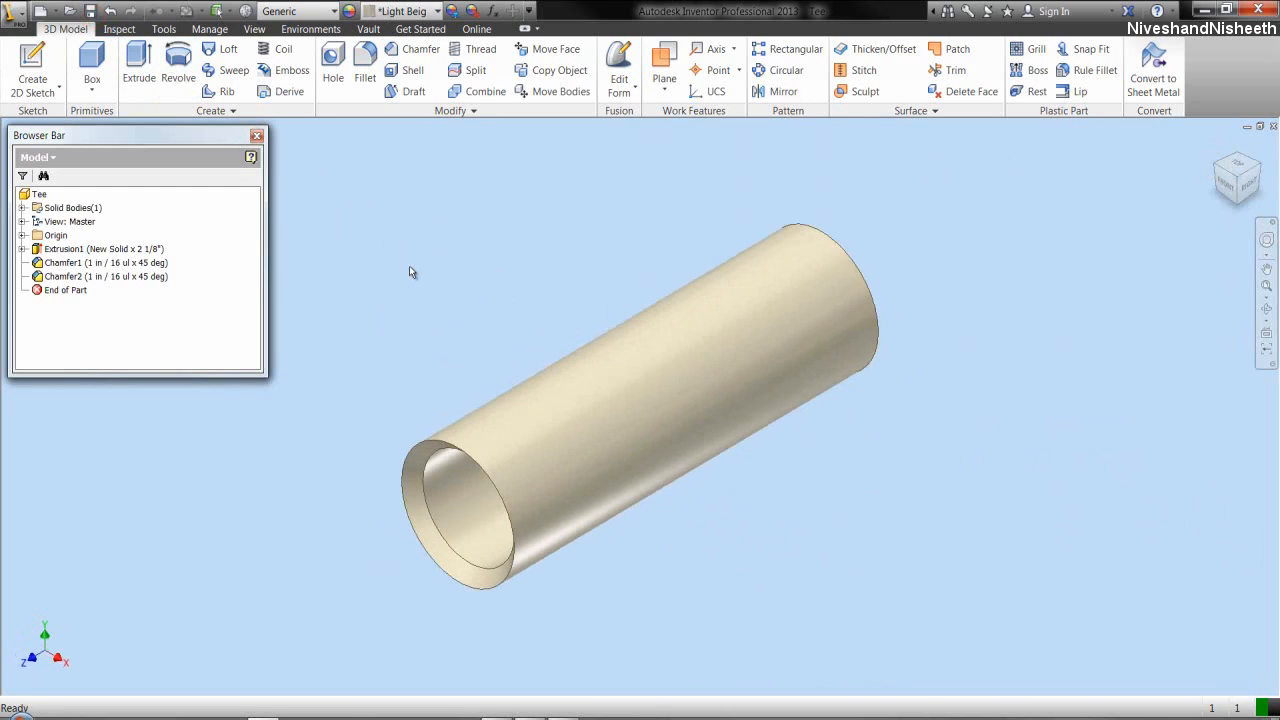
left_click(533, 288)
left_click(664, 88)
left_click(686, 152)
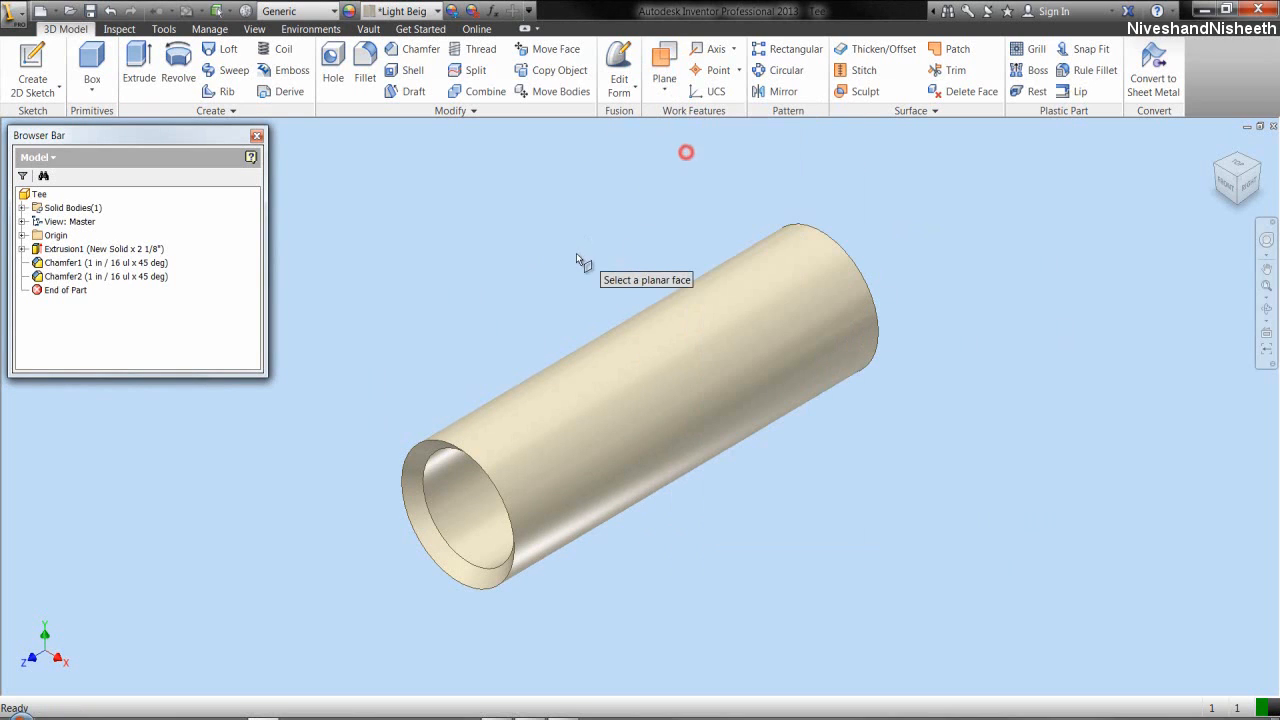
left_click(22, 236)
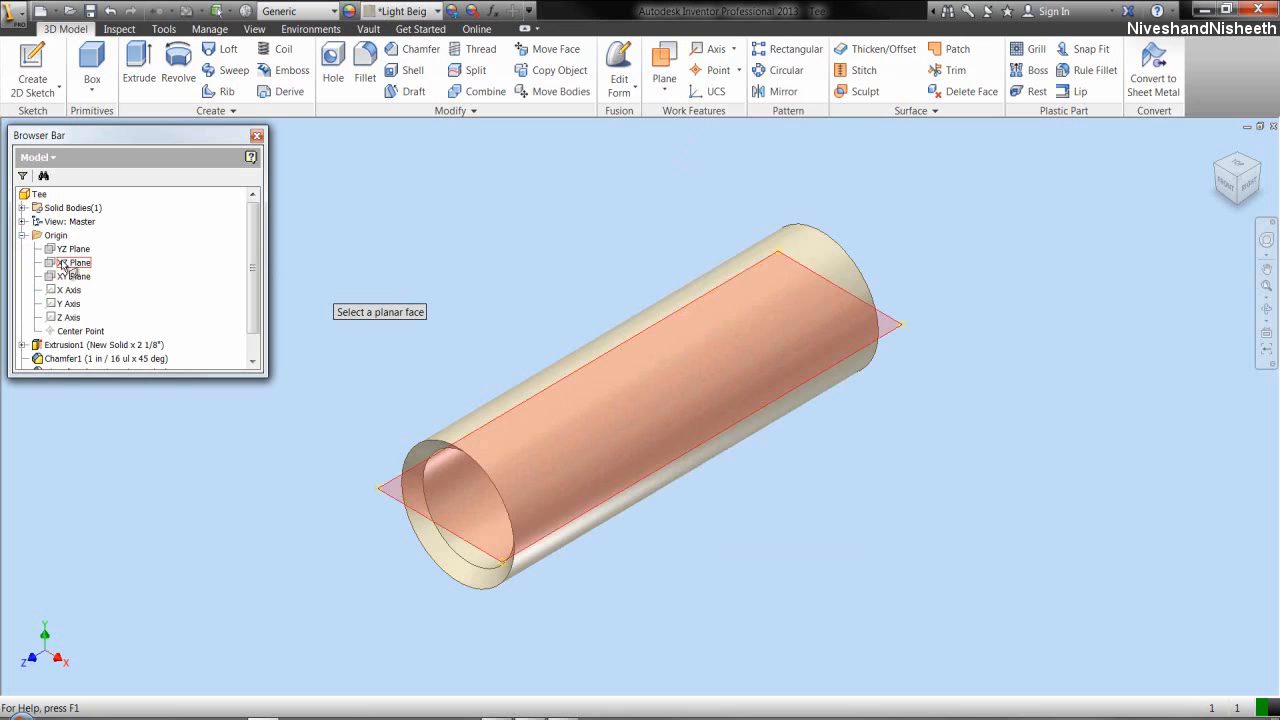
left_click(62, 247)
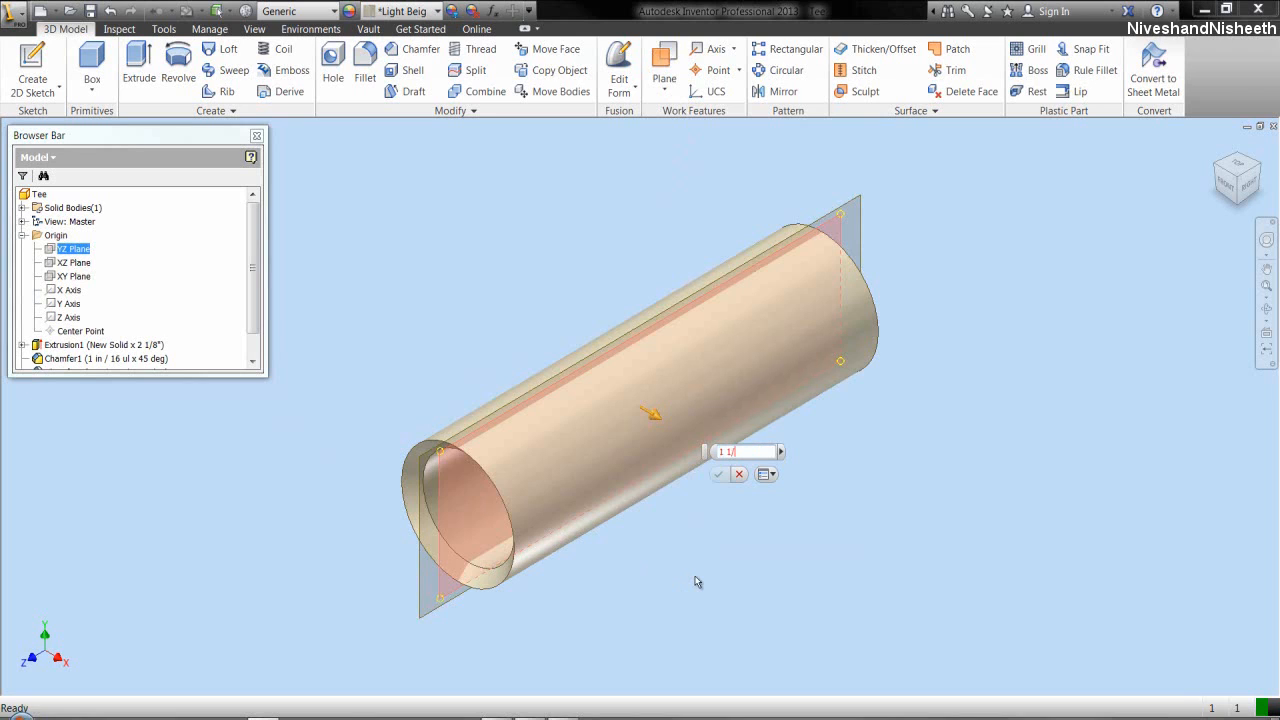
type("1 1/16")
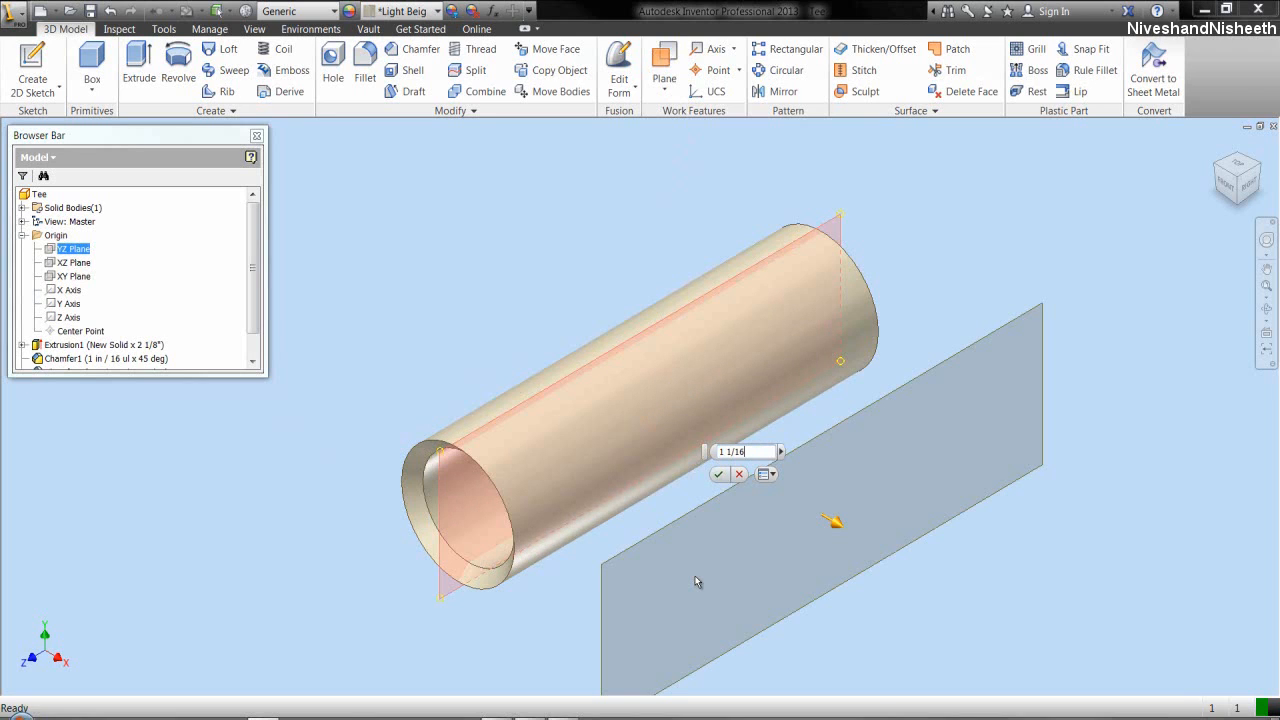
left_click(717, 475)
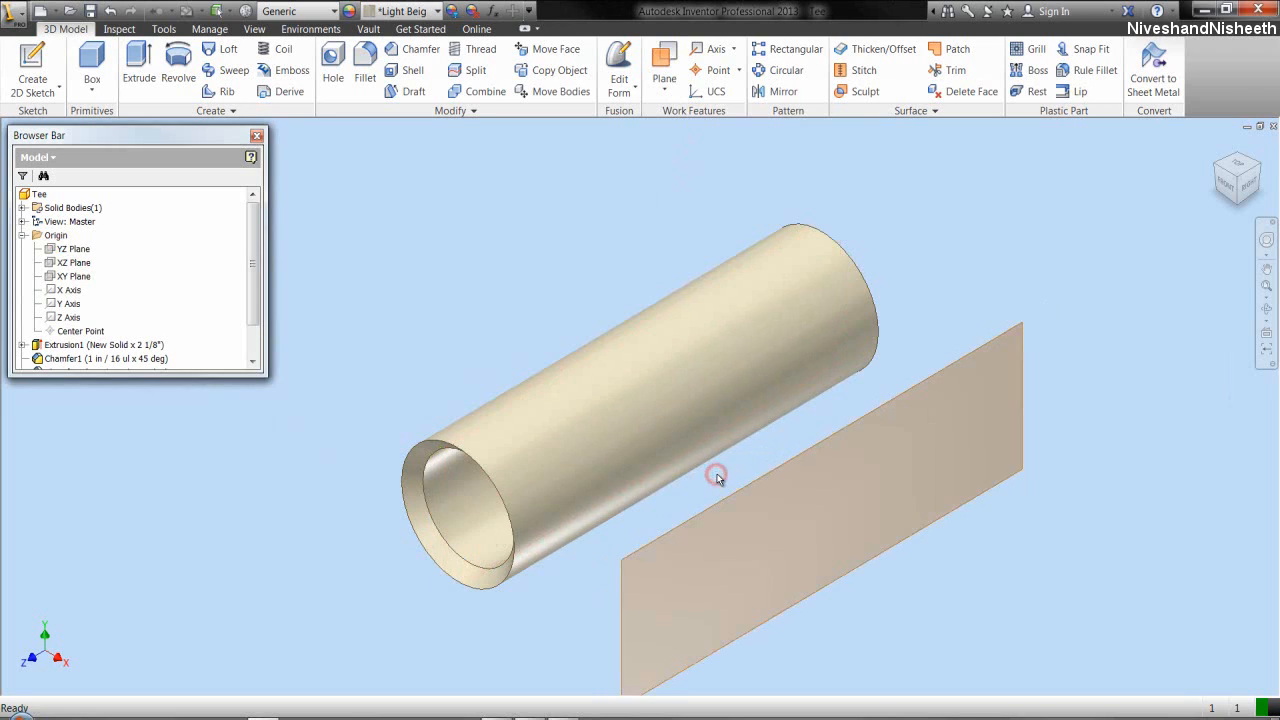
- Start a new sketch on the offset work plane beside the pipe and view it face-on from the right
left_click(774, 475)
left_click_drag(769, 472, 805, 451)
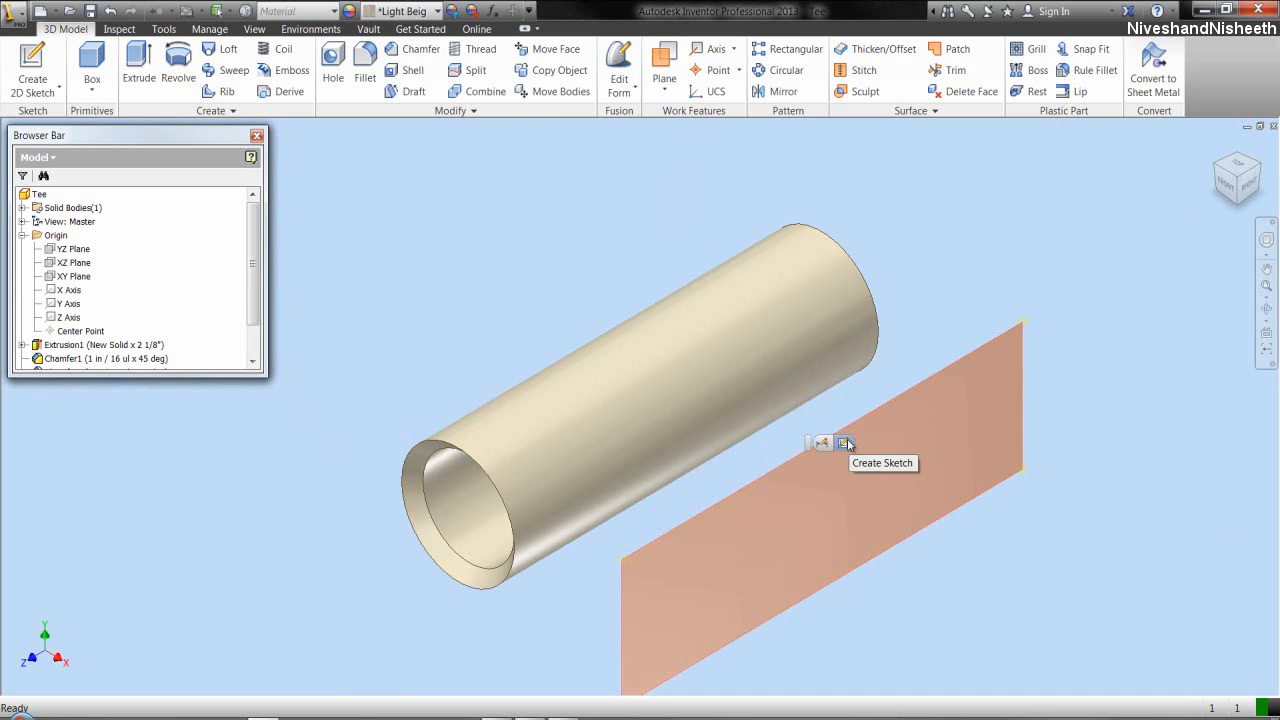
left_click(845, 443)
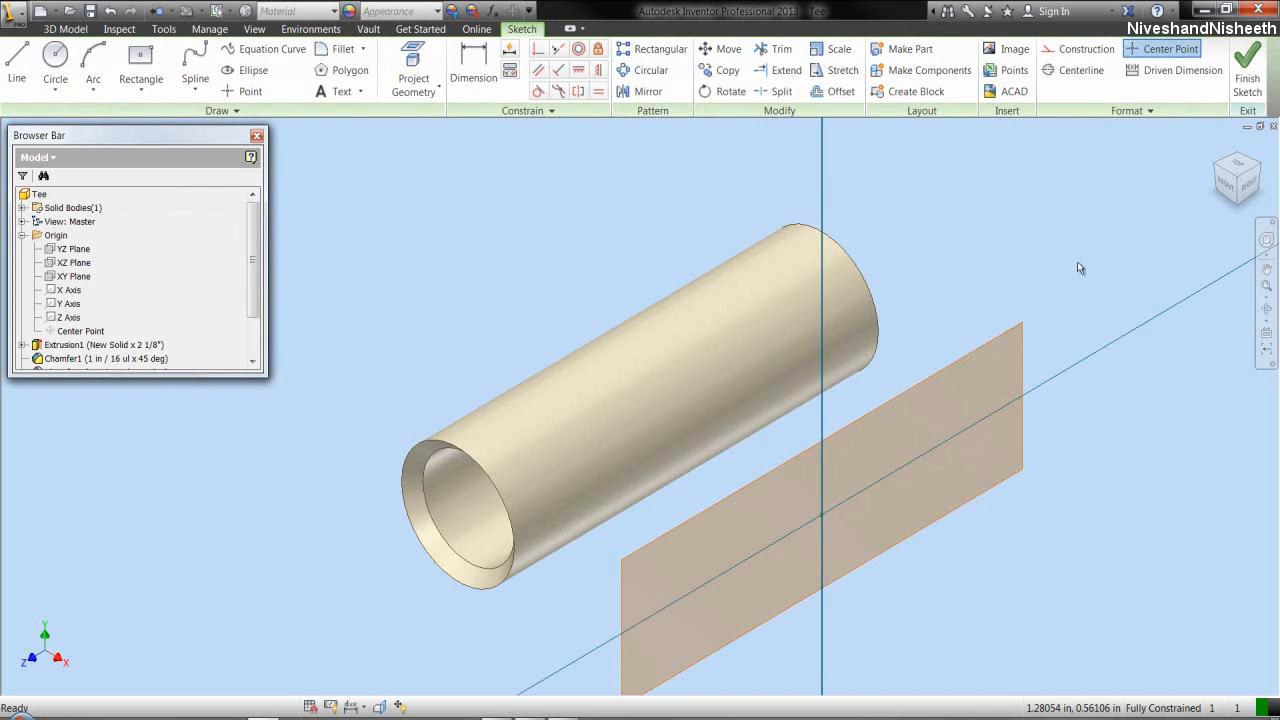
left_click(1258, 190)
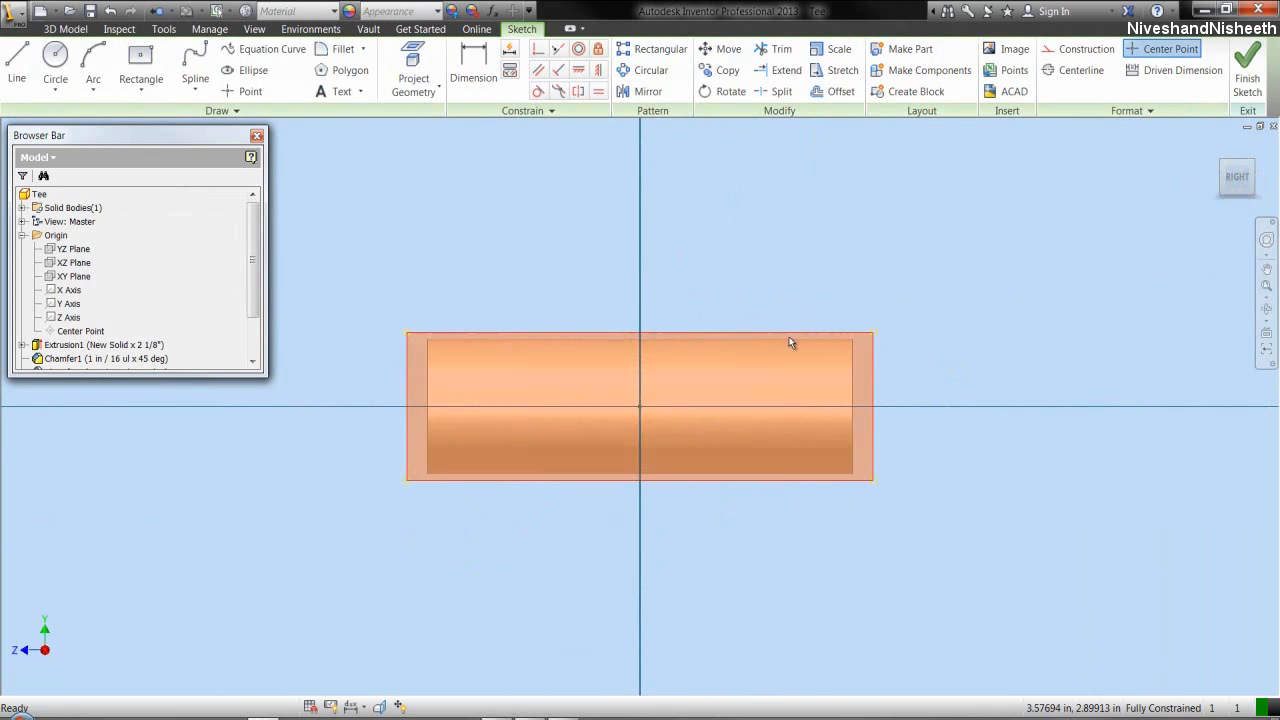
left_click(605, 300)
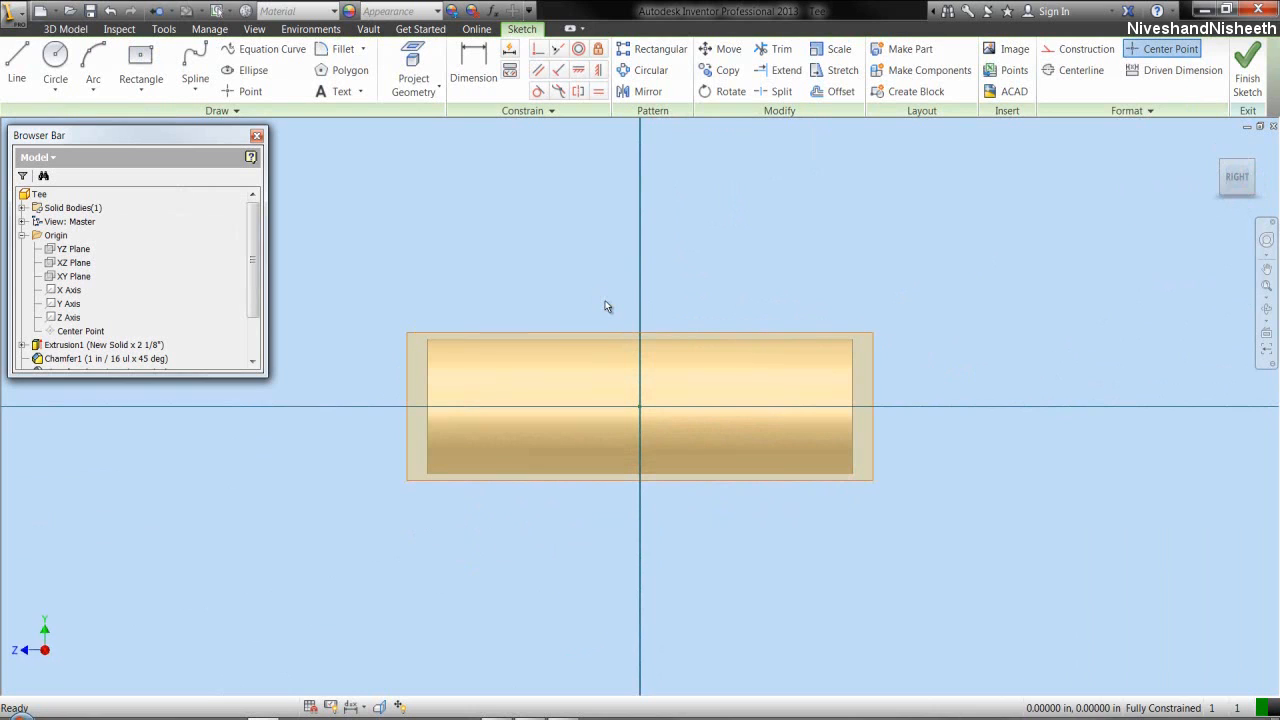
- Draw a circle centred on the sketch origin with a diameter of 0.53352 in
right_click(604, 310)
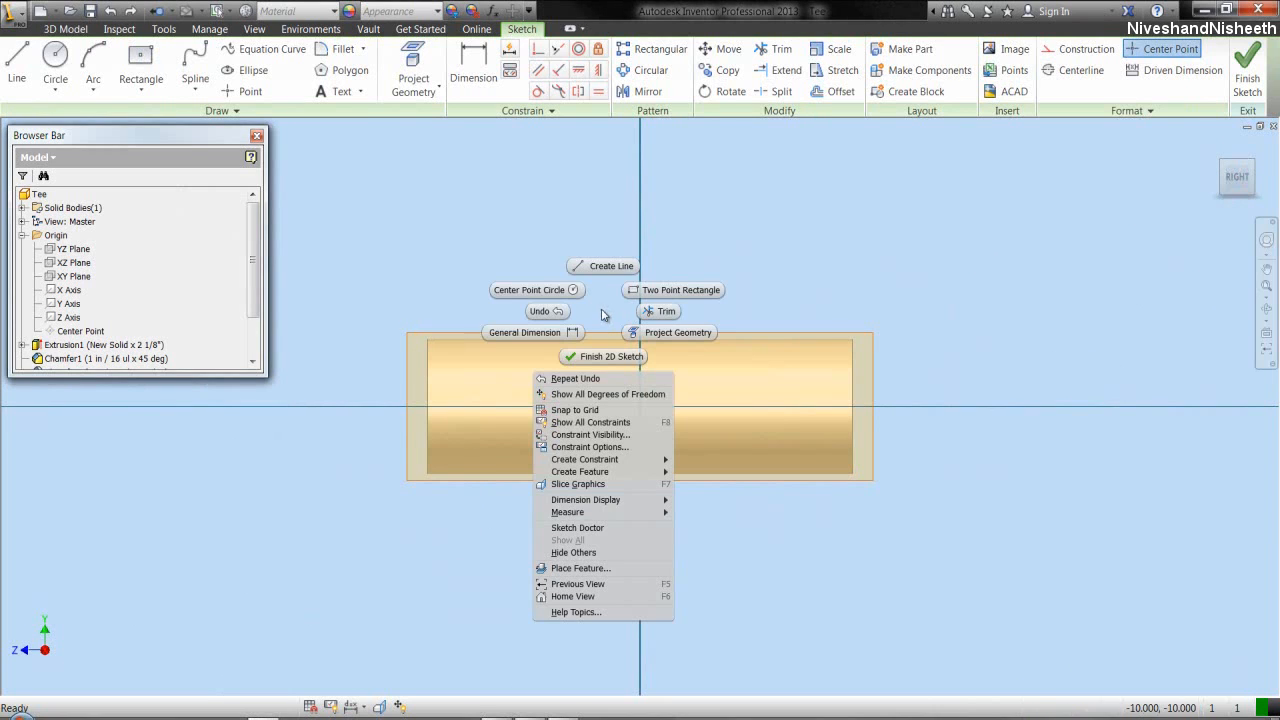
left_click(572, 291)
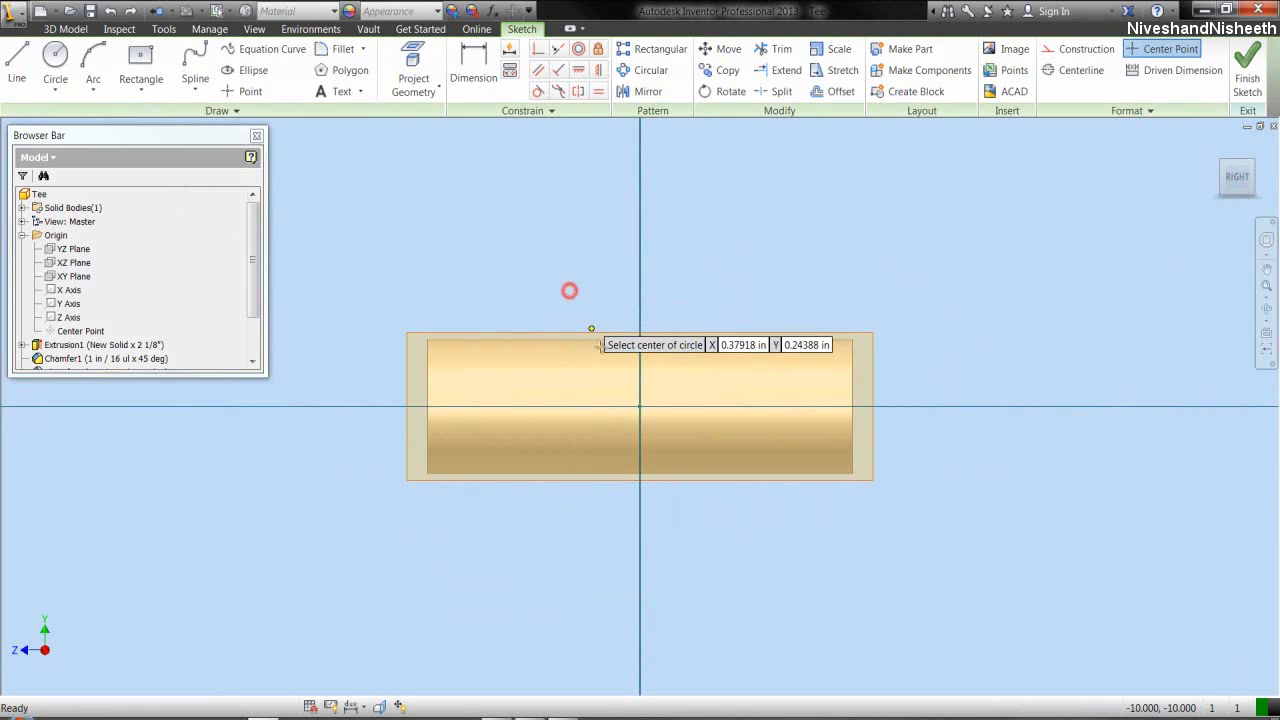
left_click(639, 406)
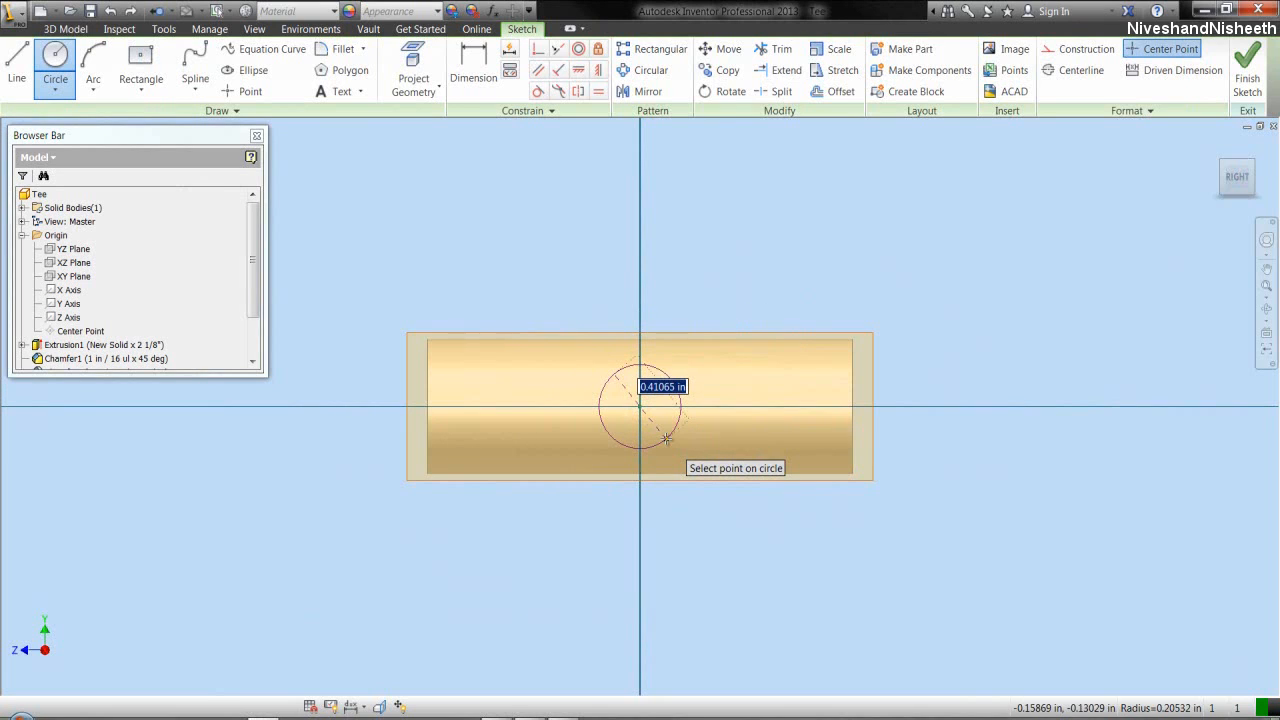
type(".3352")
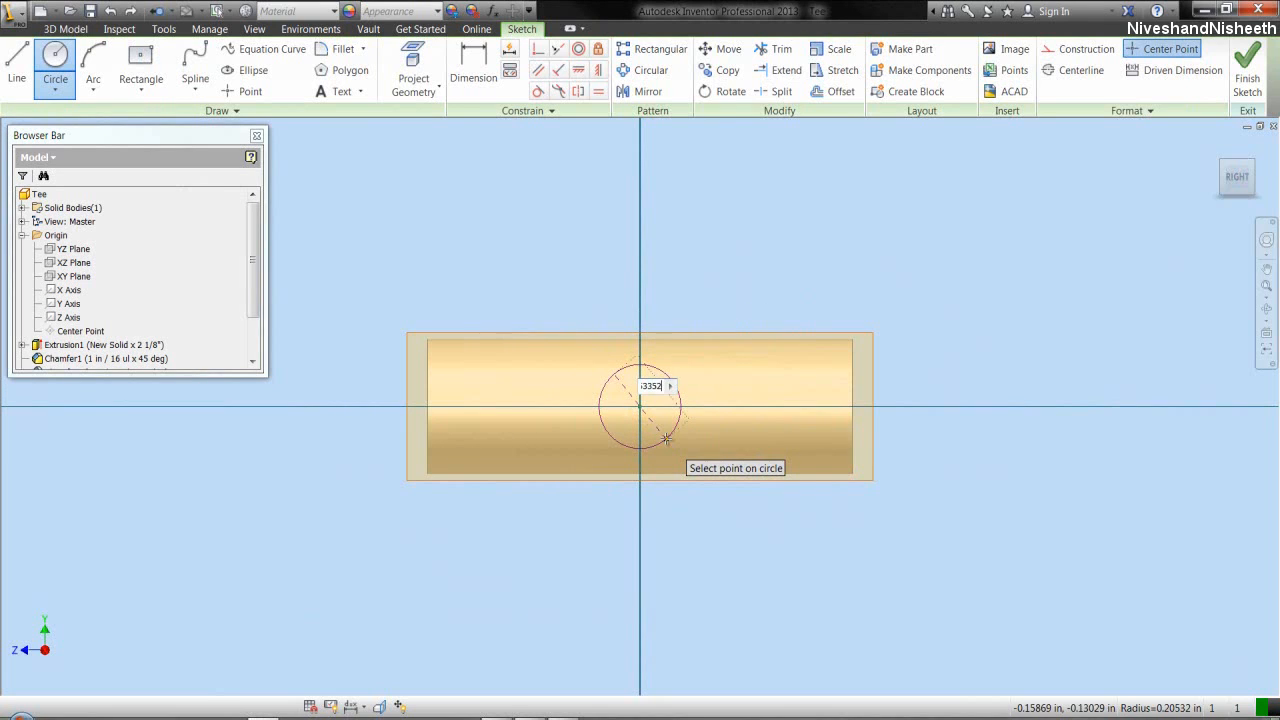
type("53352")
key("Return")
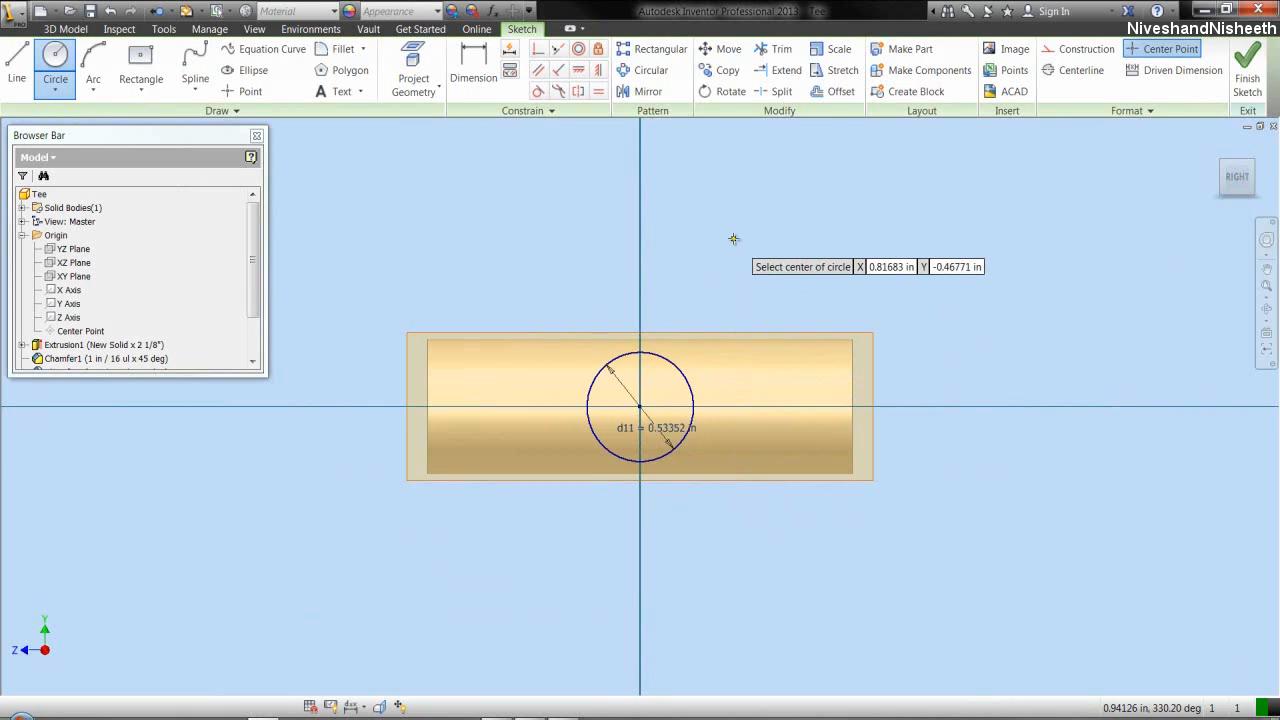
right_click(733, 238)
left_click(779, 246)
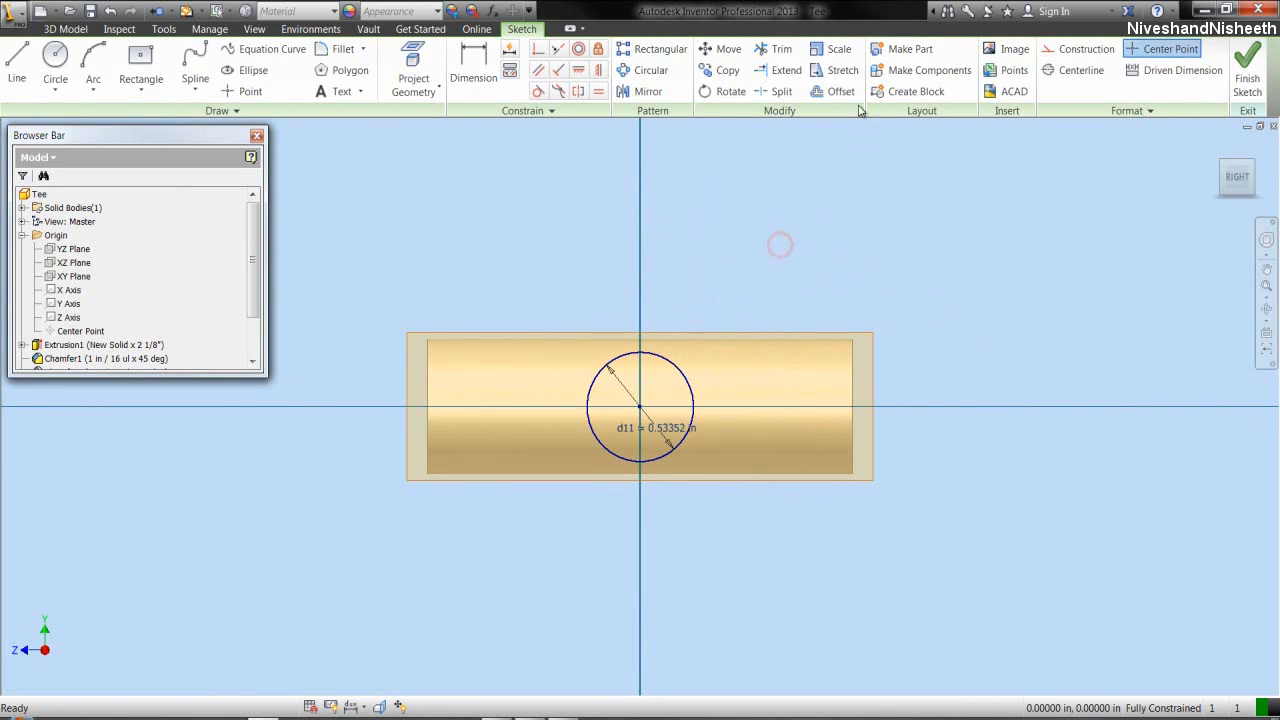
- Offset the circle outward and dimension the spacing between the two concentric circles as 1/16 in
left_click(691, 383)
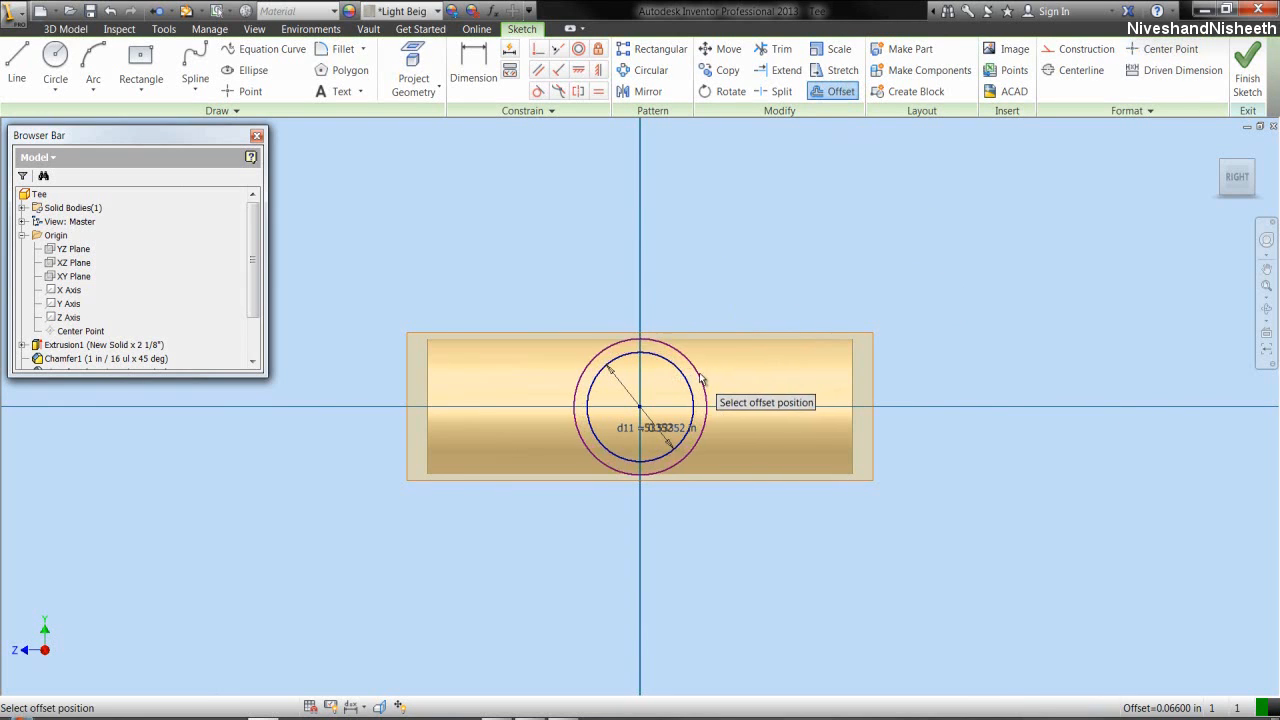
left_click(706, 384)
right_click(693, 309)
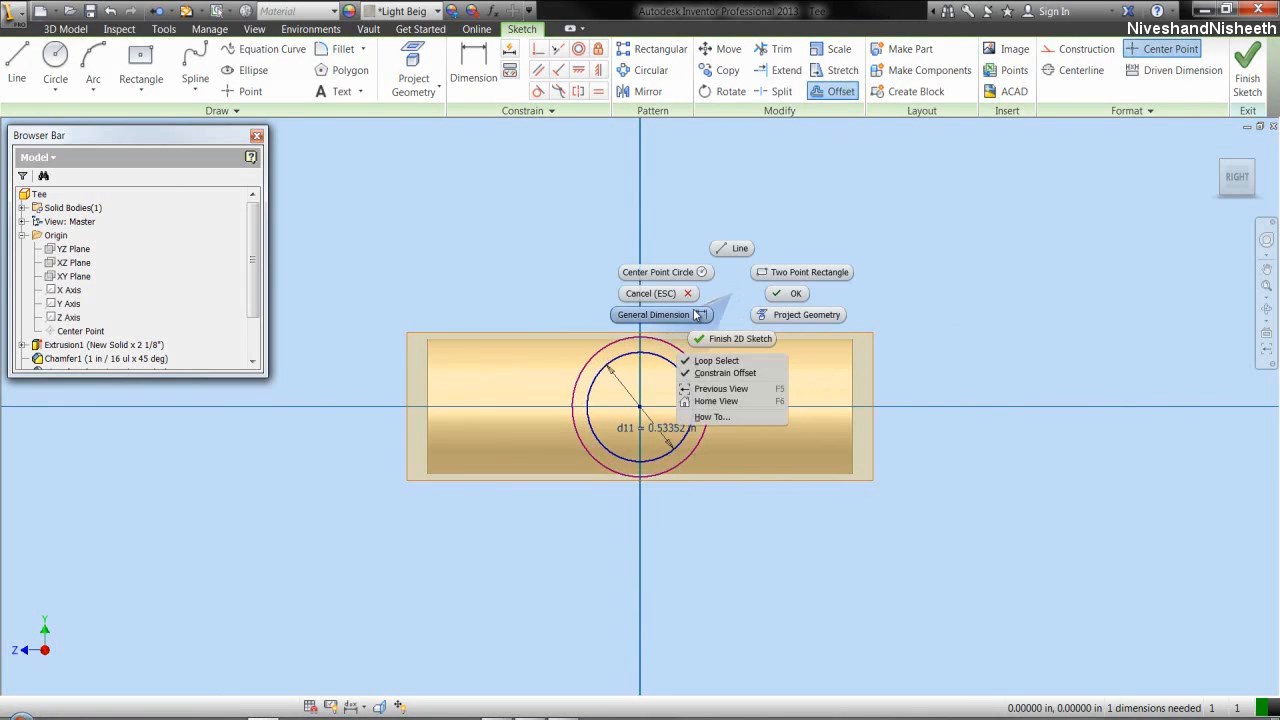
left_click(655, 314)
left_click(683, 349)
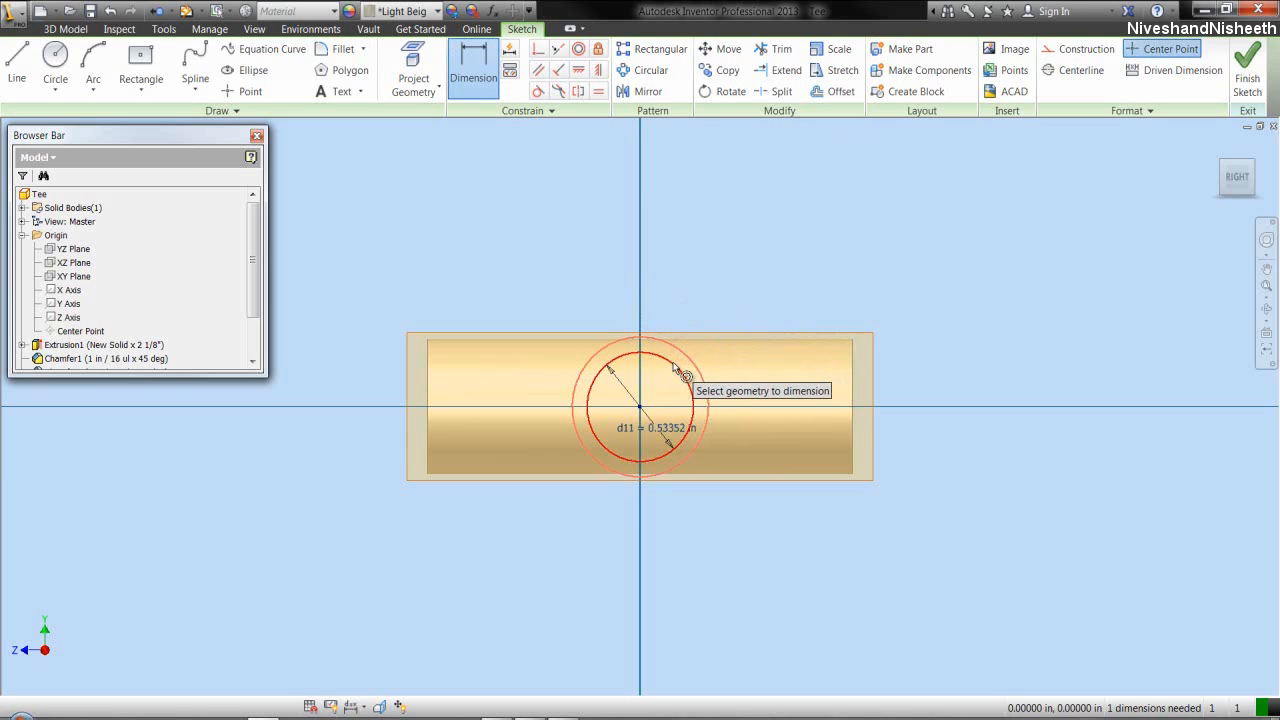
left_click(673, 368)
left_click(694, 356)
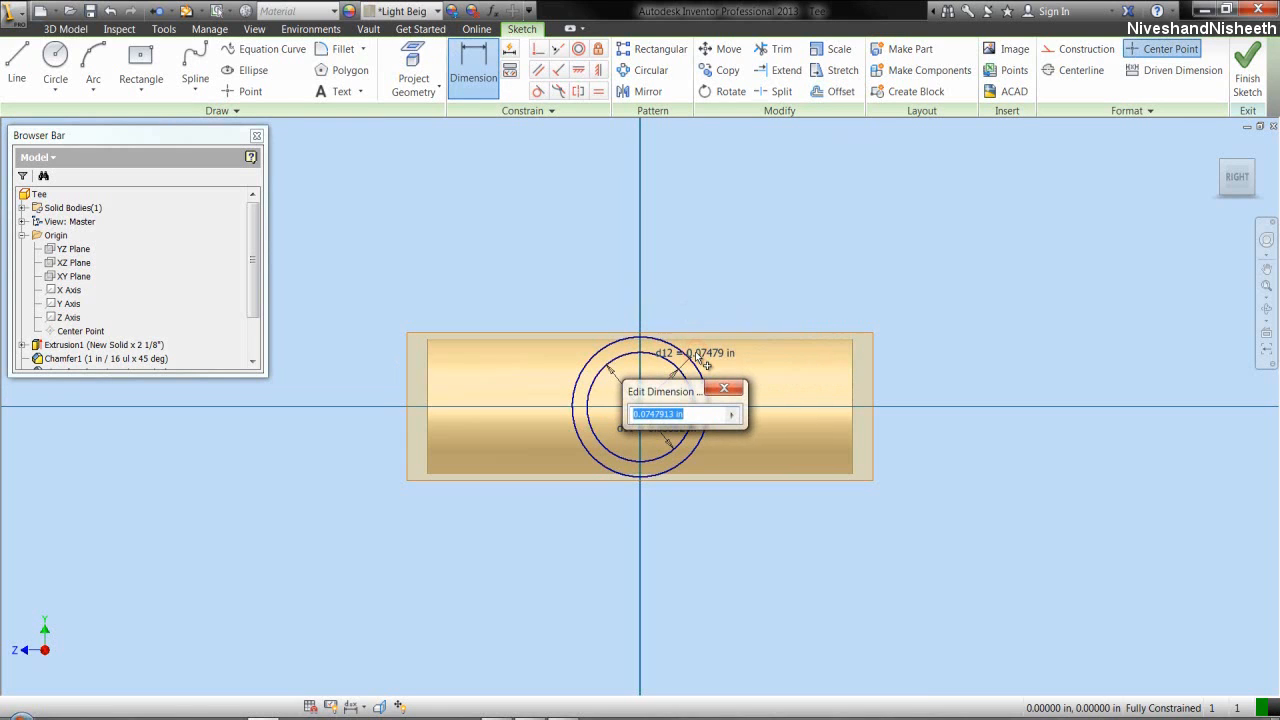
type("1/16")
key("Return")
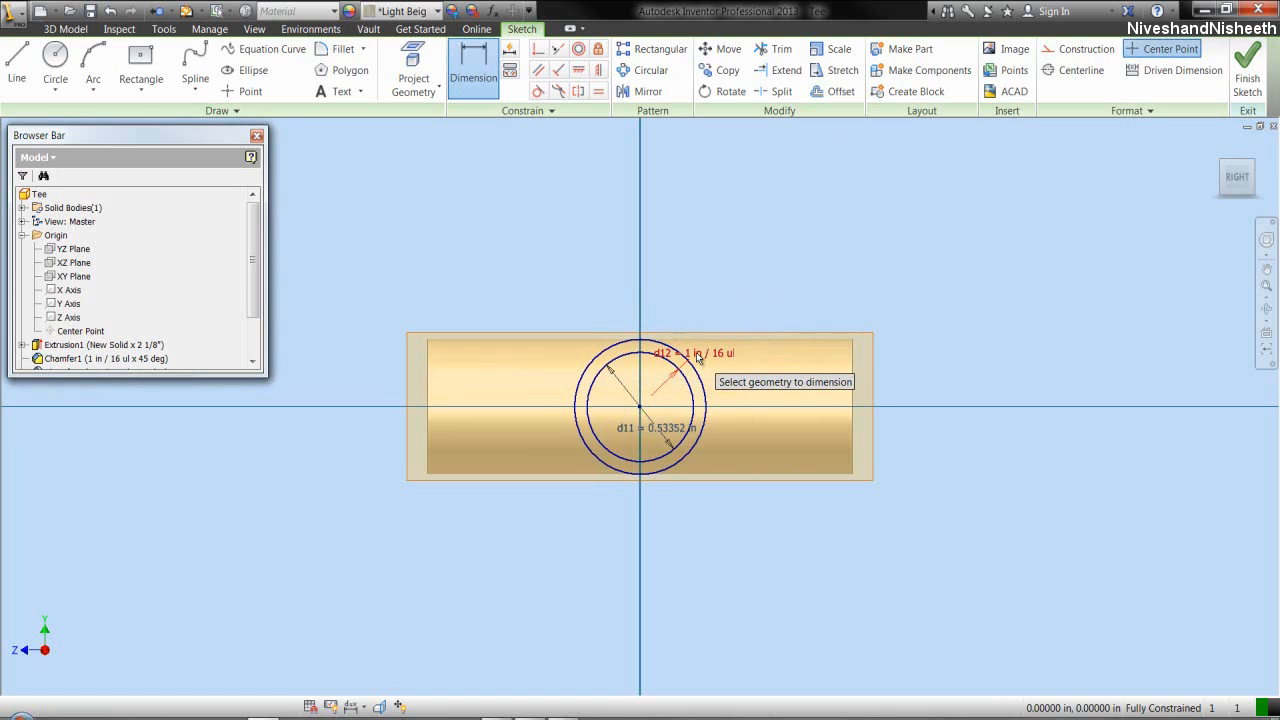
right_click(718, 288)
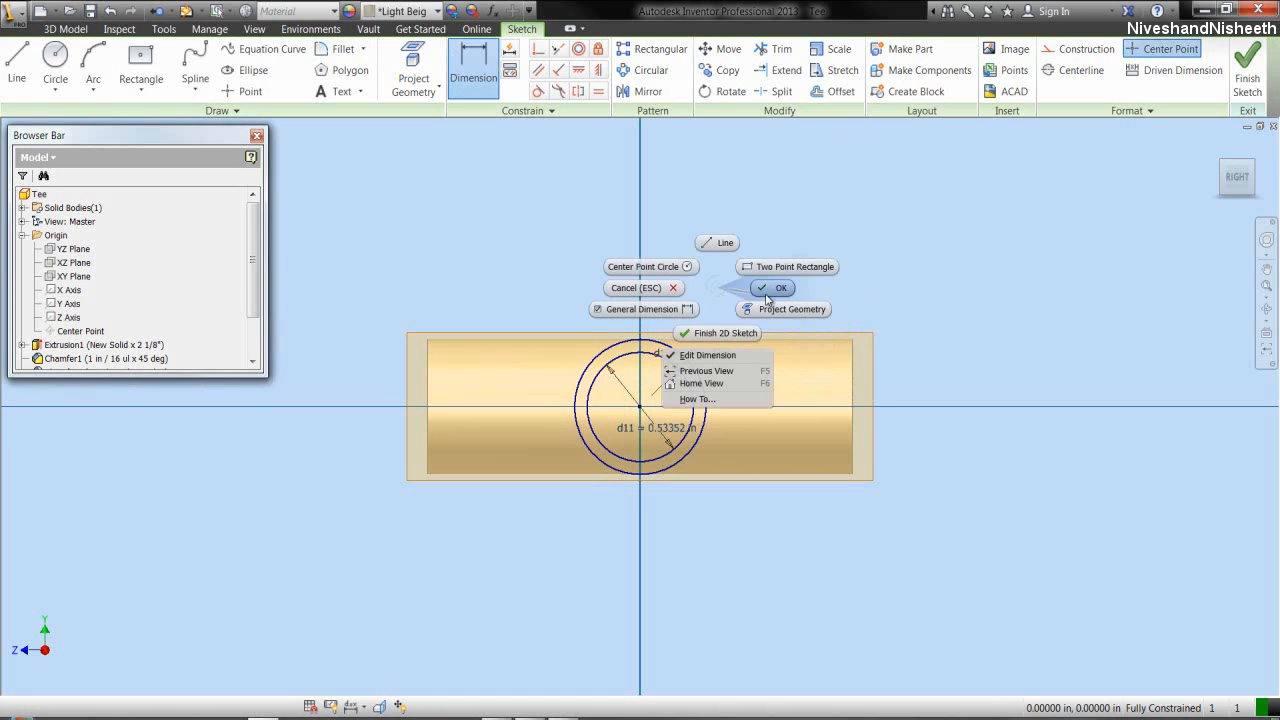
left_click(765, 296)
- Finish the sketch, return to an isometric view and hide the offset work plane
left_click(1246, 75)
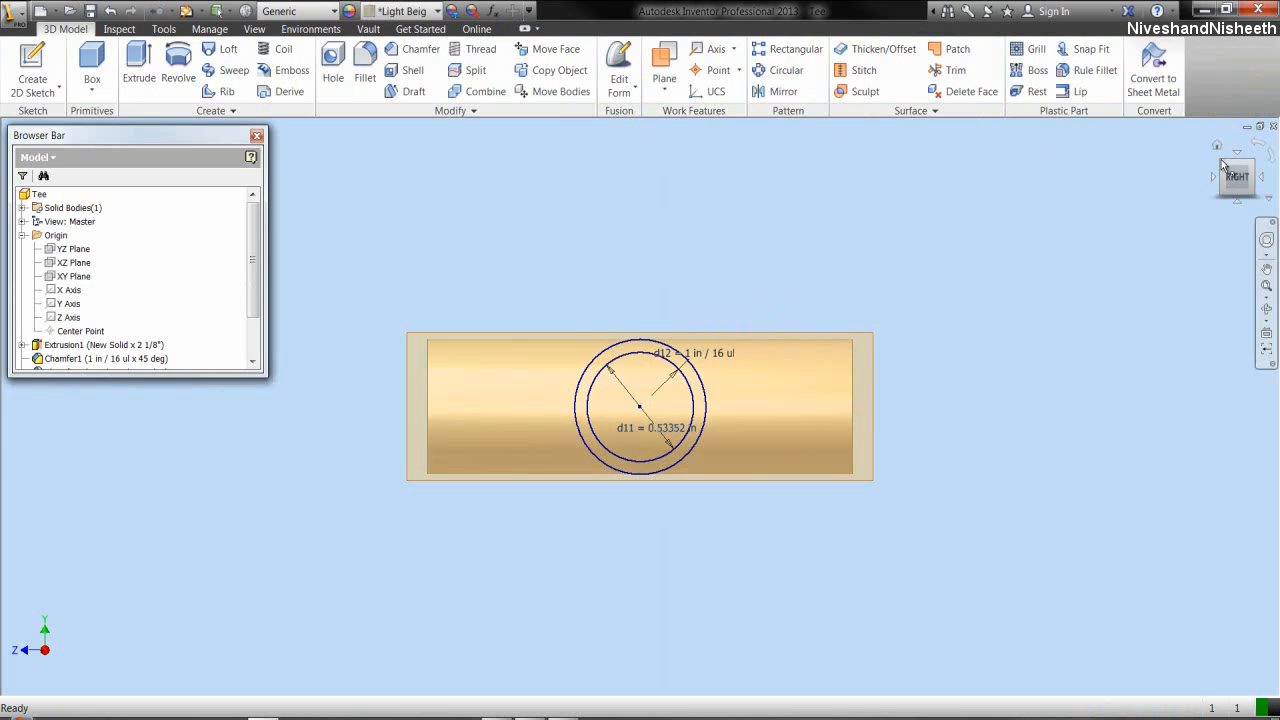
left_click(1222, 168)
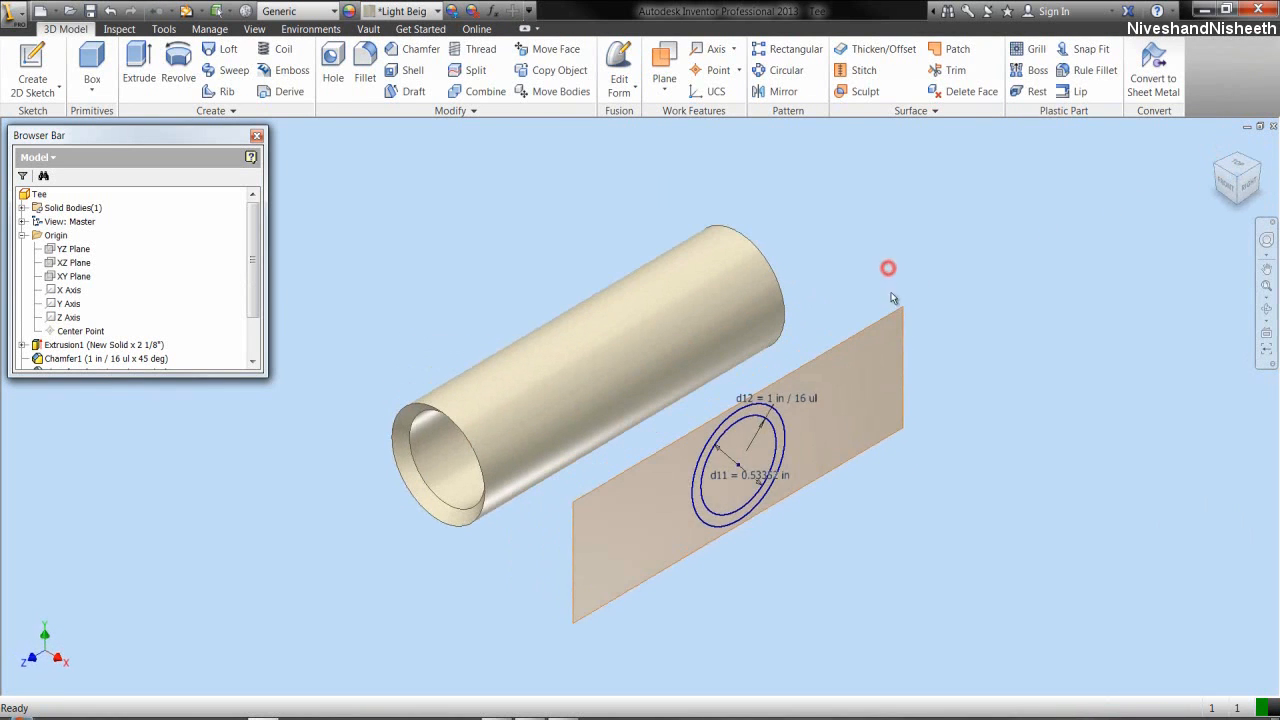
right_click(897, 316)
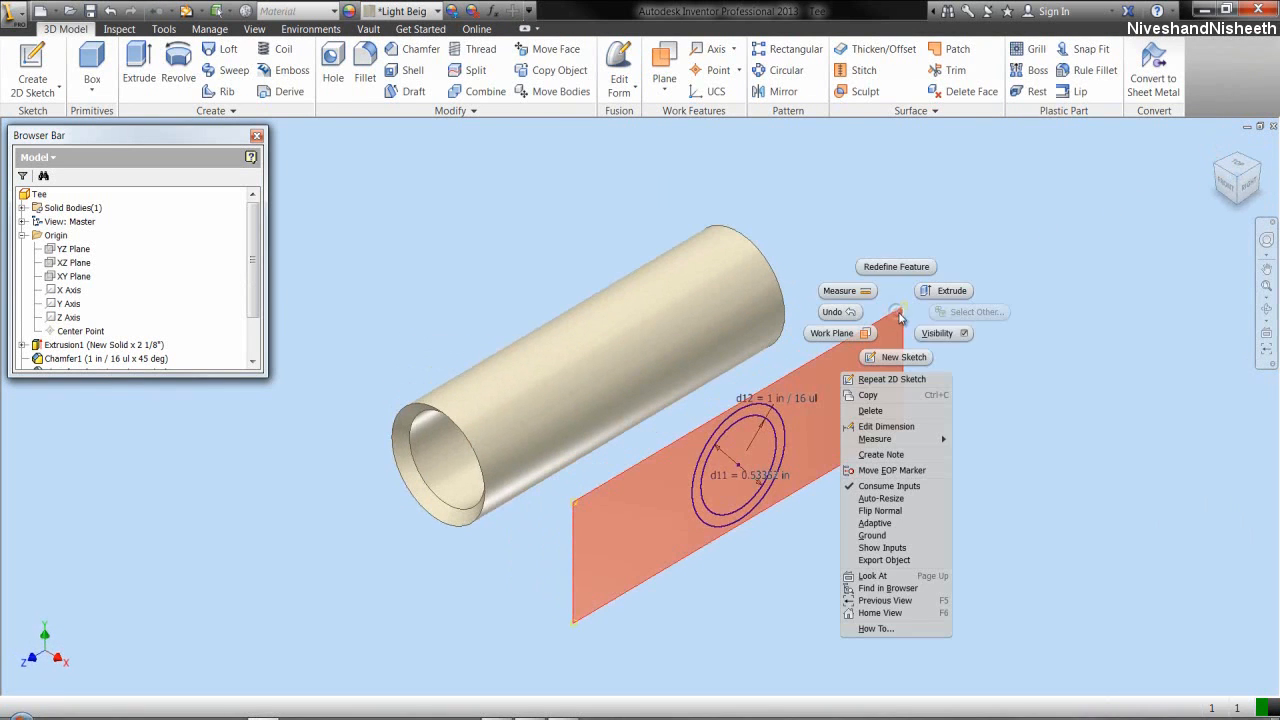
left_click(964, 336)
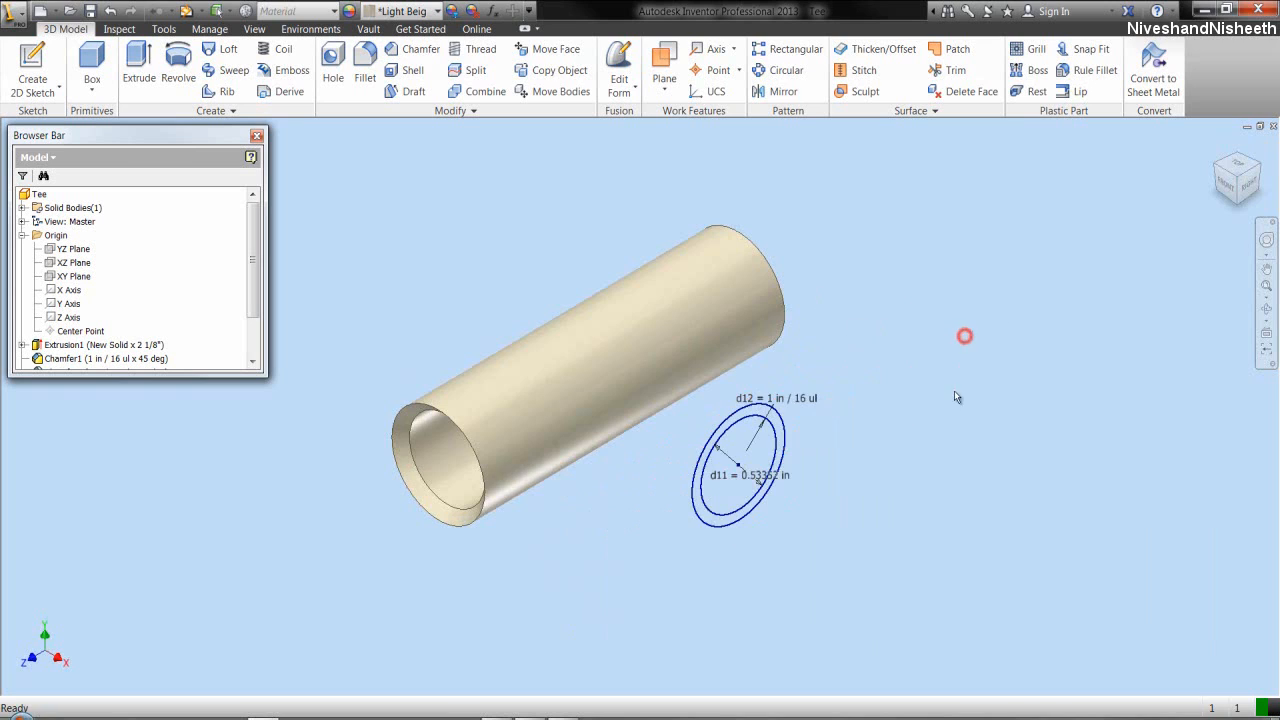
- Extrude the ring between the two circles toward the main pipe with the To Next extent, joining it as the side branch
left_click(139, 70)
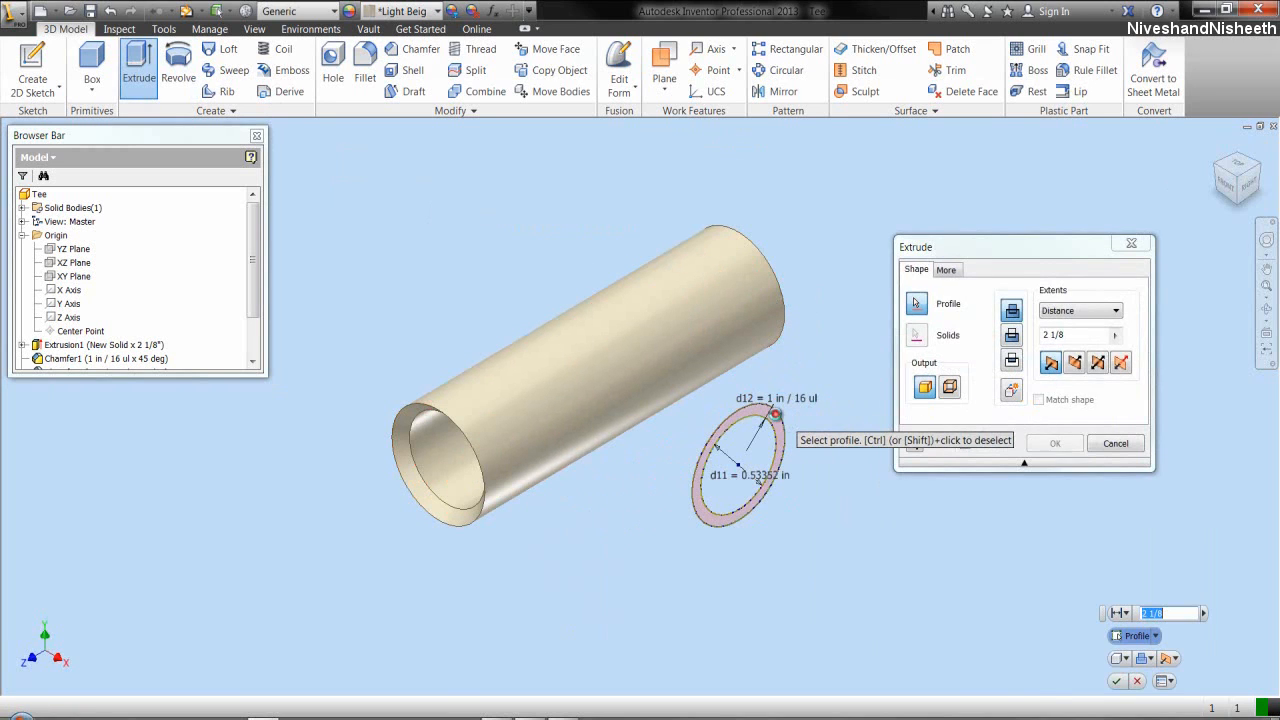
left_click(781, 423)
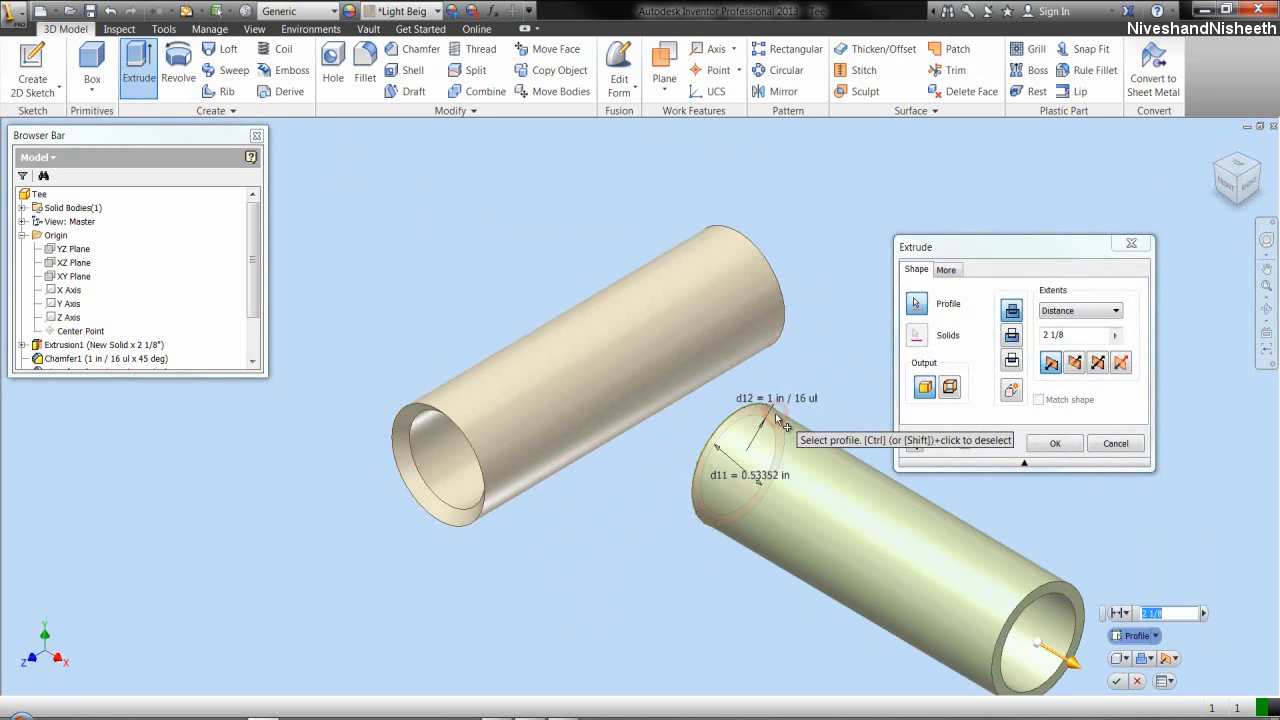
left_click(1074, 363)
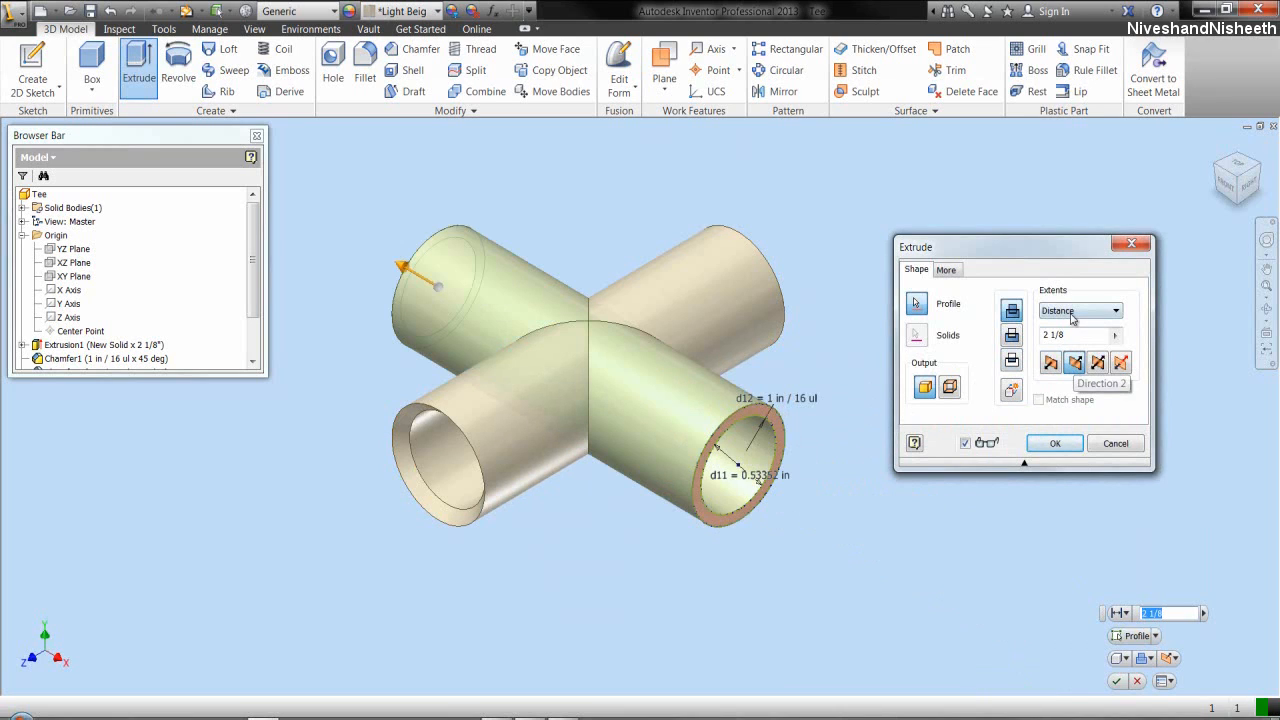
left_click(1072, 311)
left_click(1066, 334)
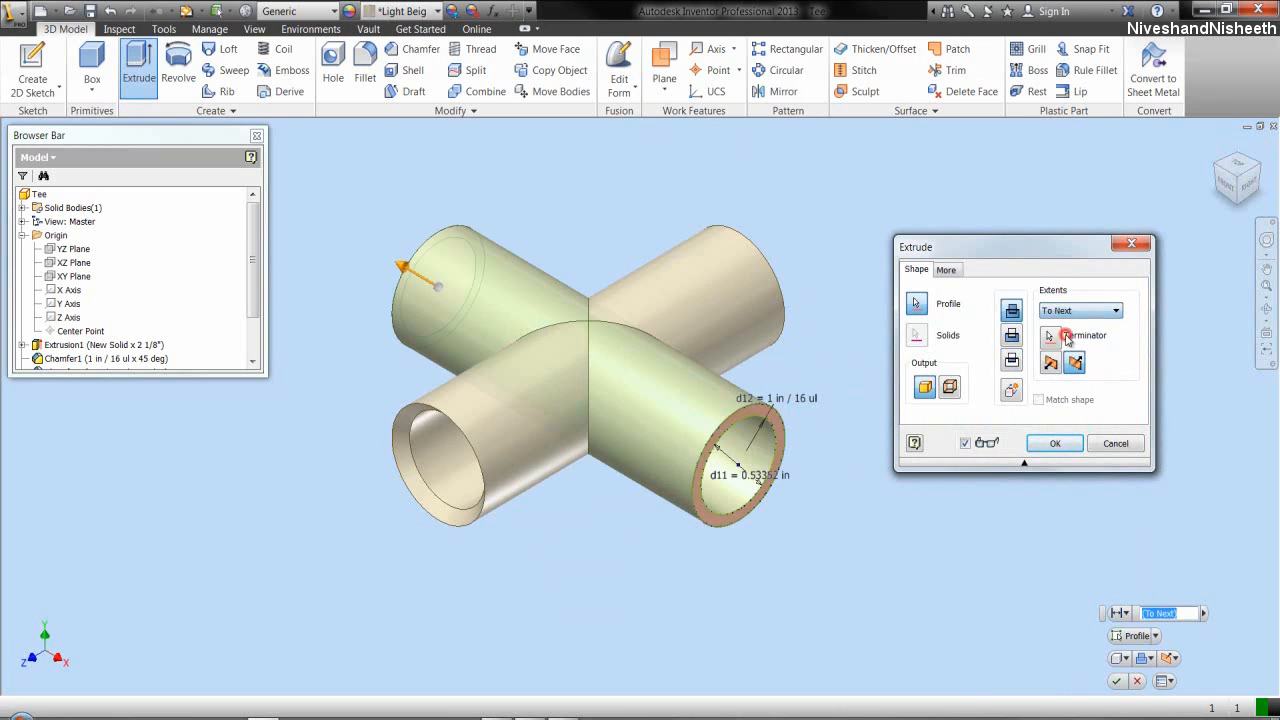
left_click(1040, 445)
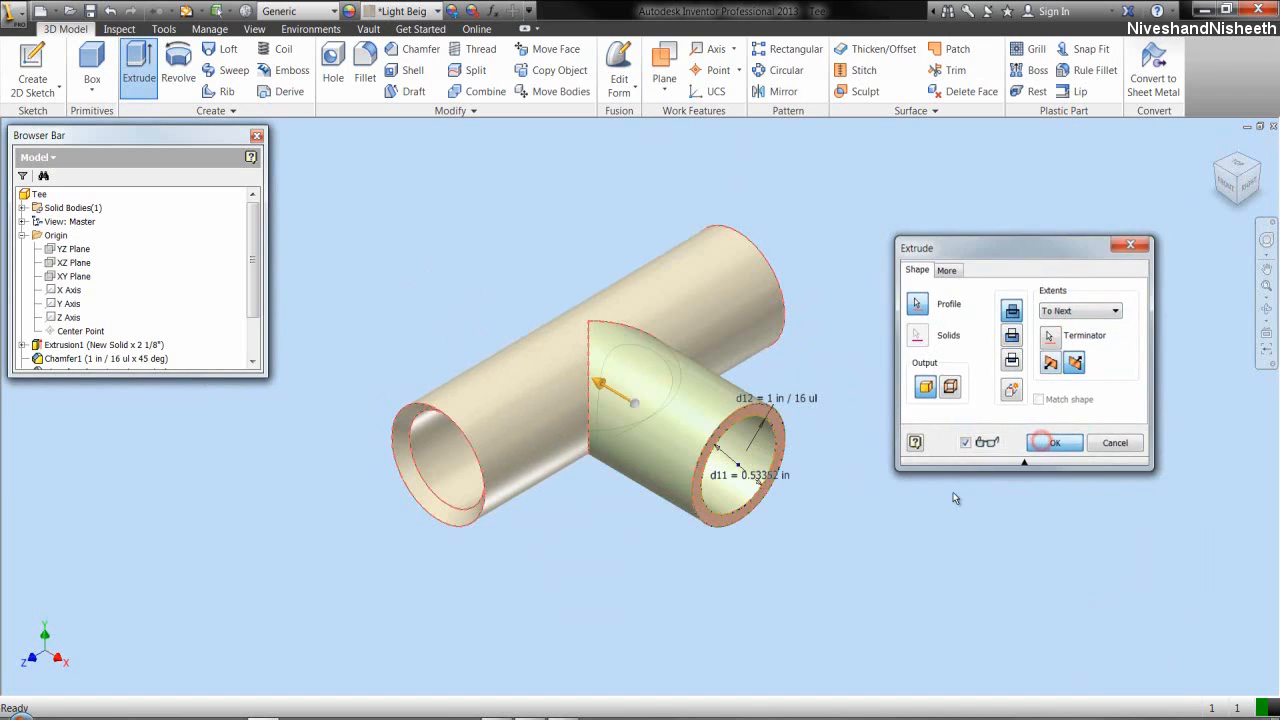
- Collapse the model tree and examine the junction between the side branch and main pipe from several angles
right_click(198, 269)
left_click(251, 420)
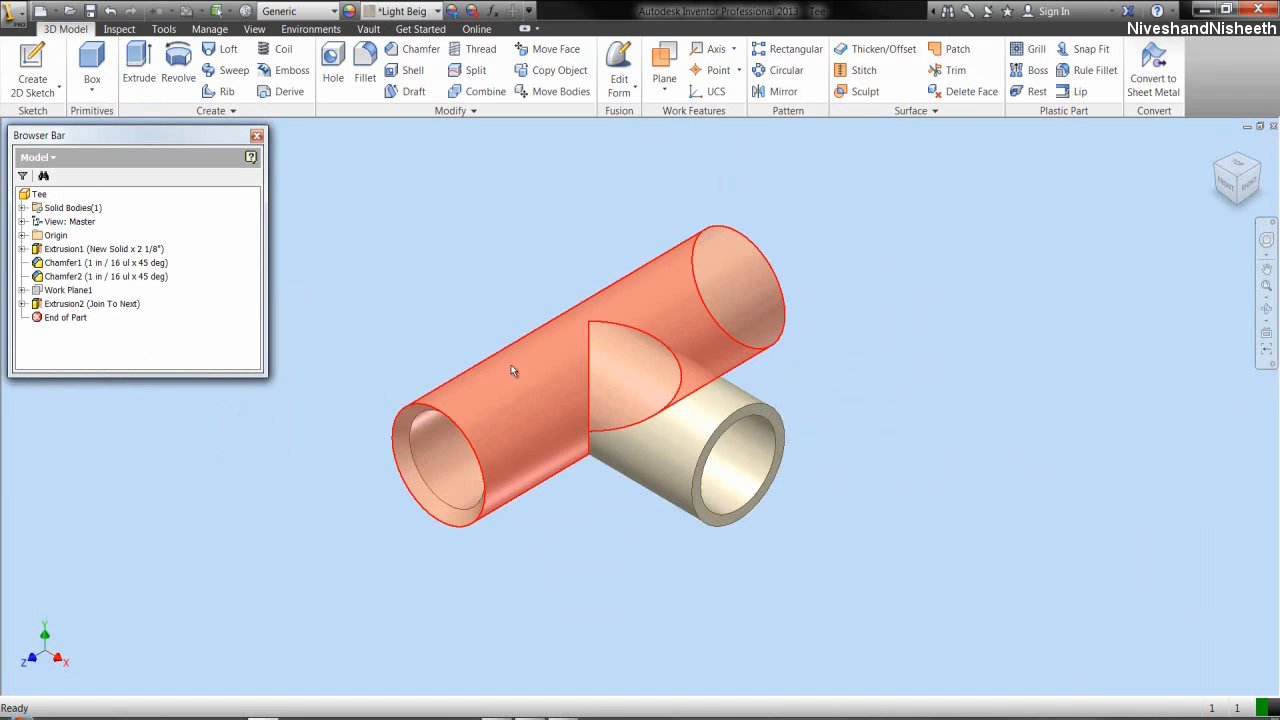
scroll(525, 377, "up", 4)
key("F4")
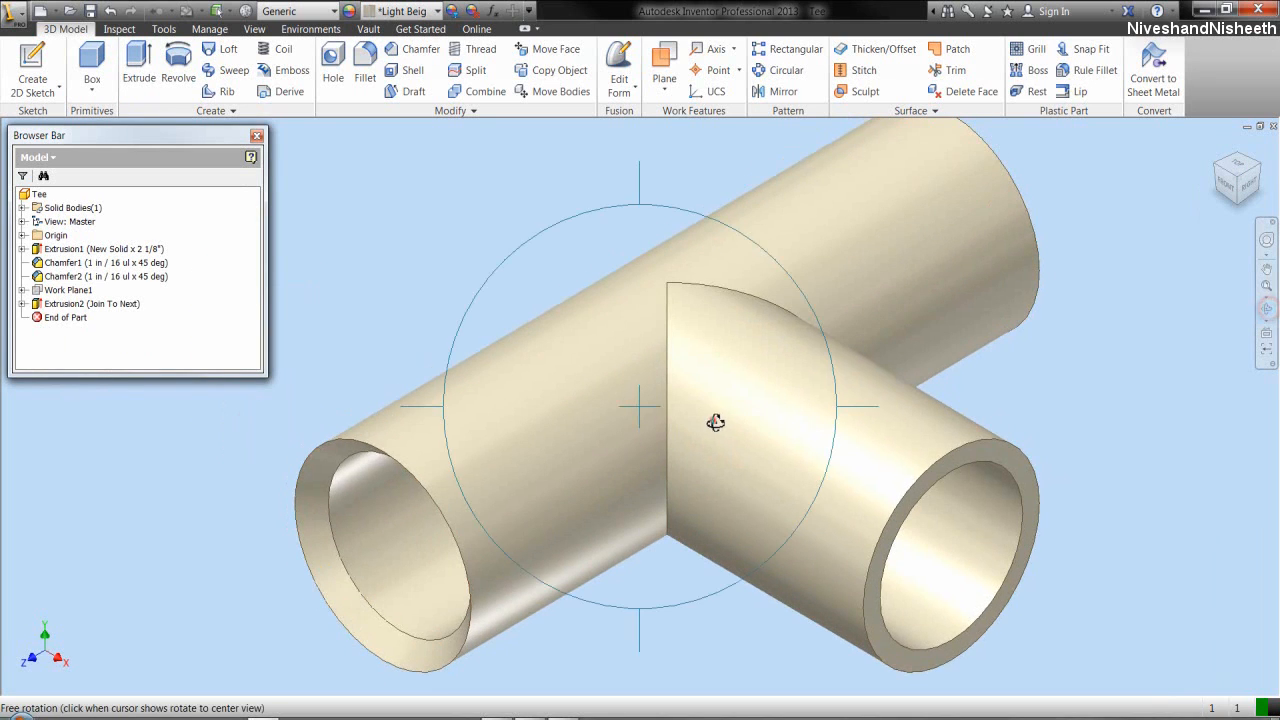
left_click_drag(714, 420, 722, 395)
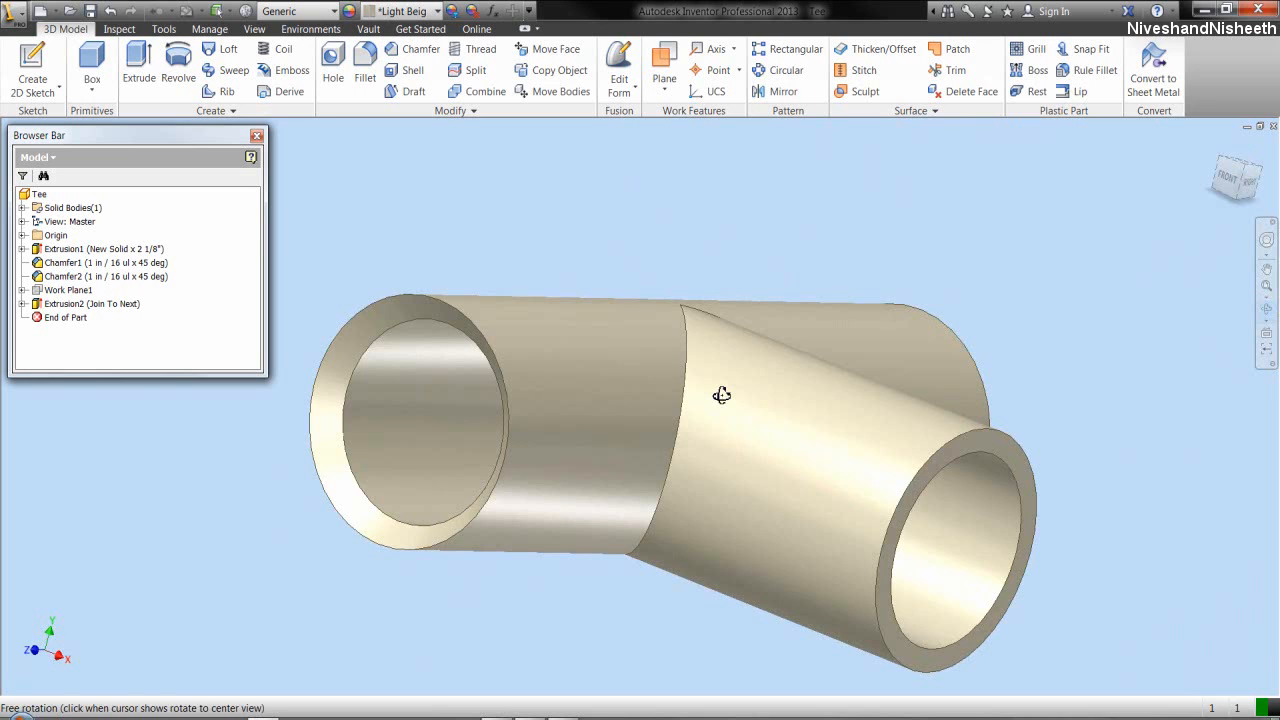
right_click(720, 394)
left_click(718, 487)
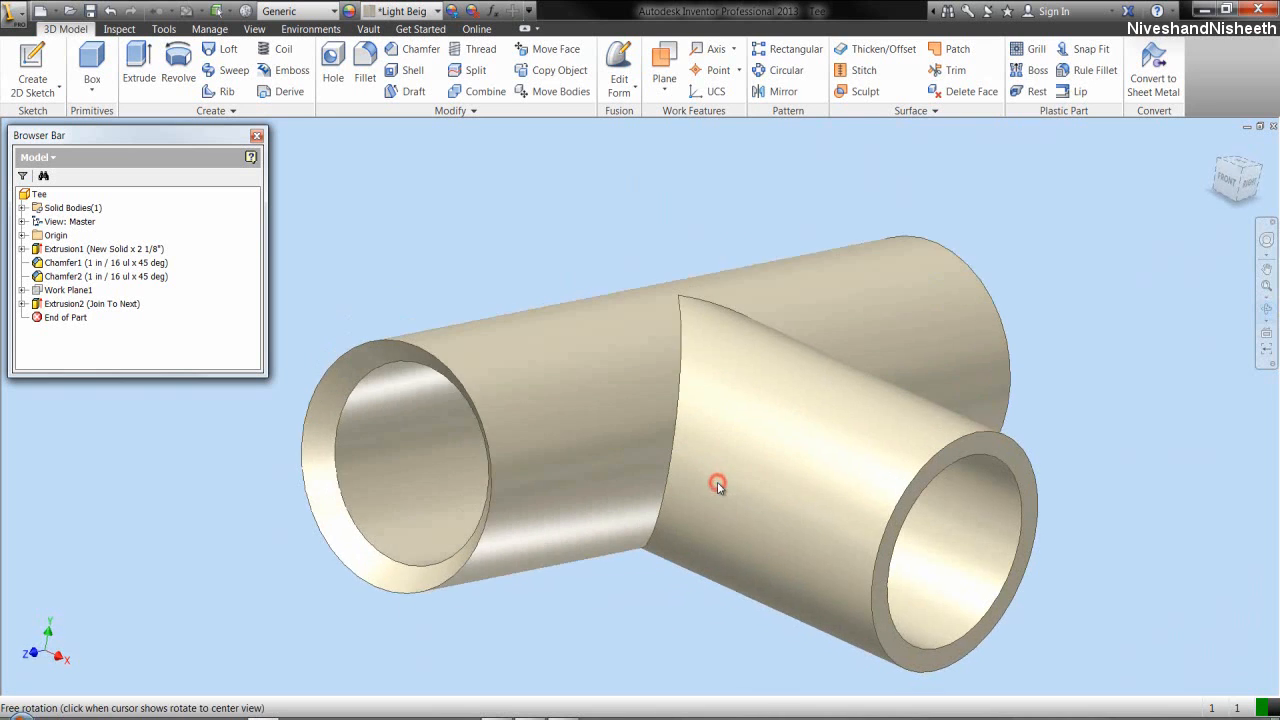
right_click(708, 384)
left_click(765, 384)
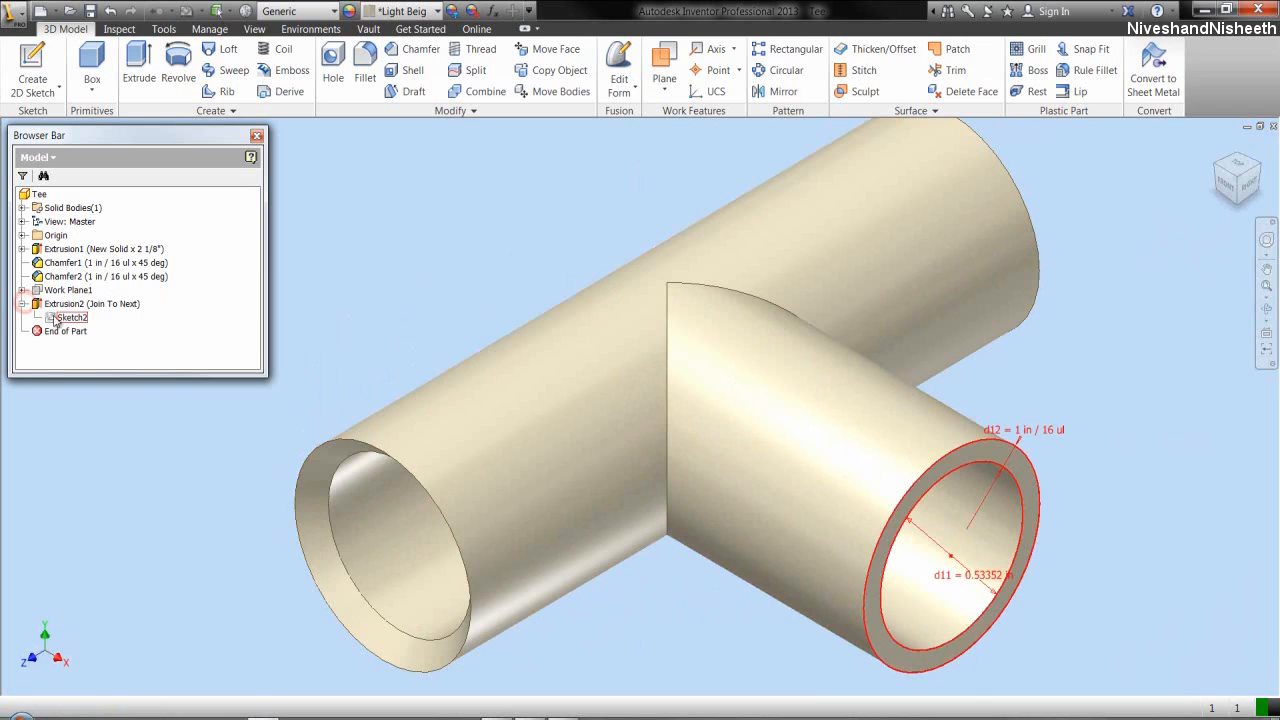
- Show the side branch's sketch again and set up an extruded cut of its inner circle
right_click(56, 317)
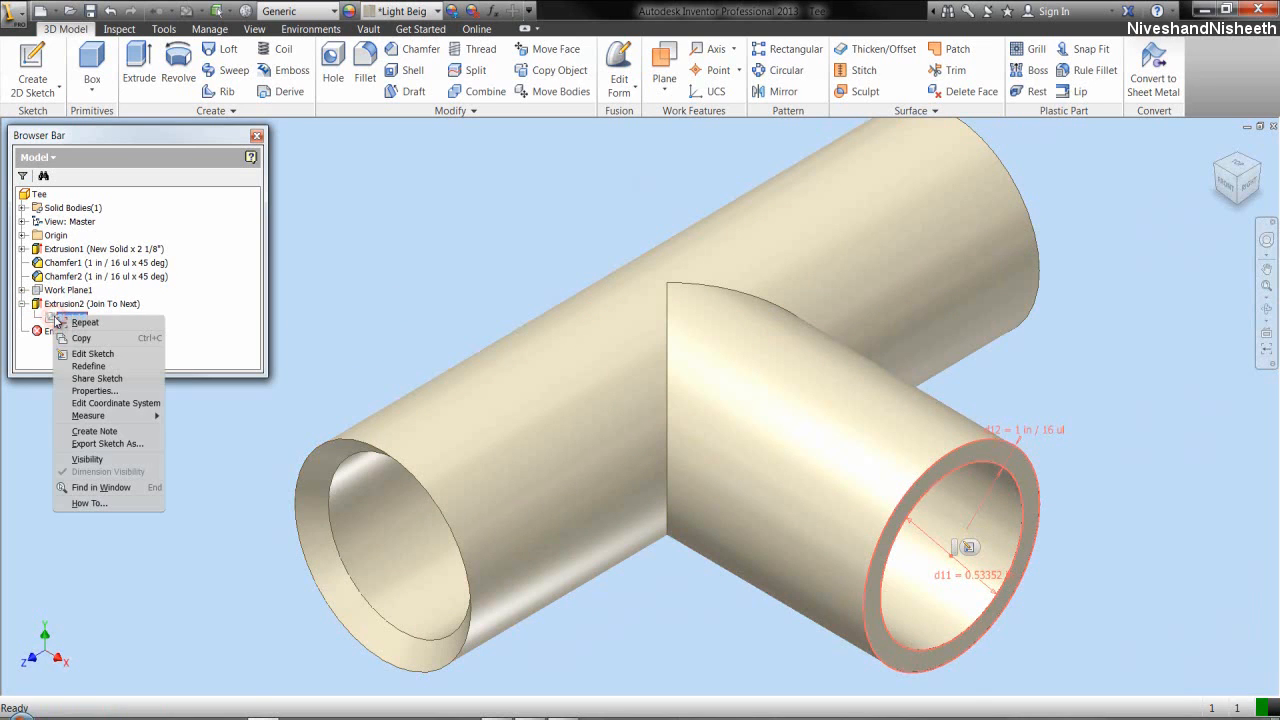
left_click(98, 458)
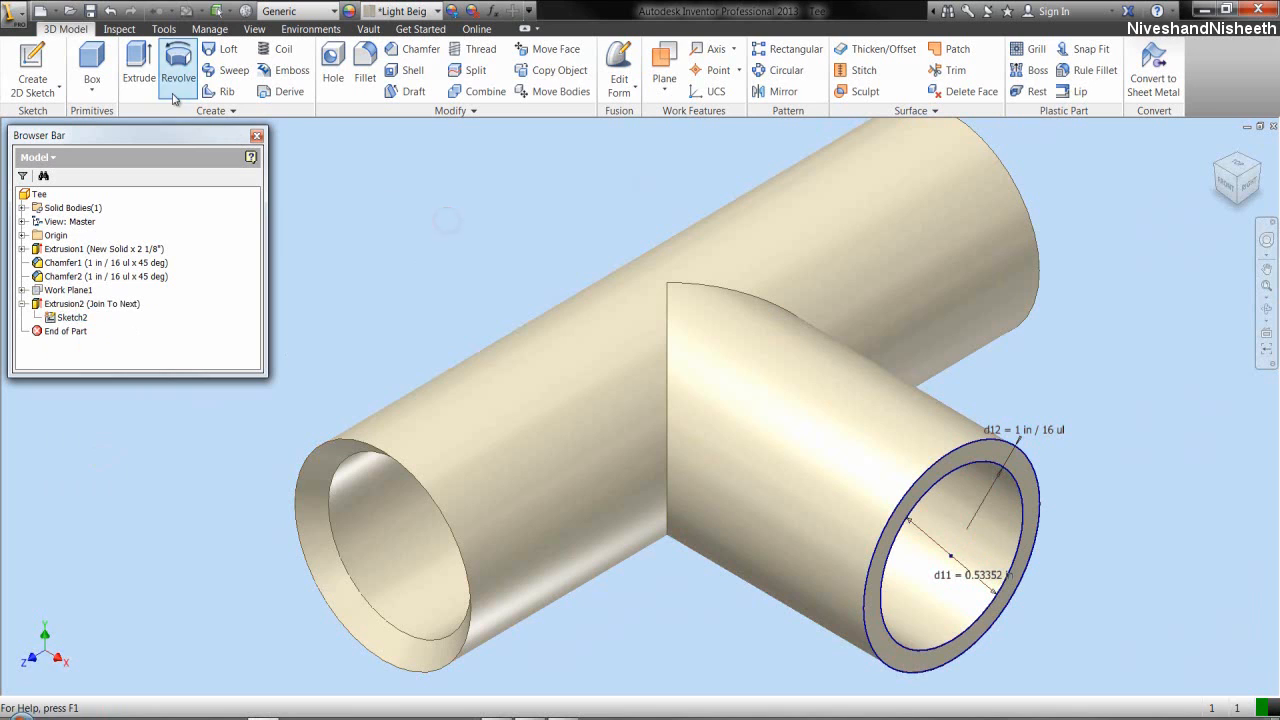
left_click(139, 68)
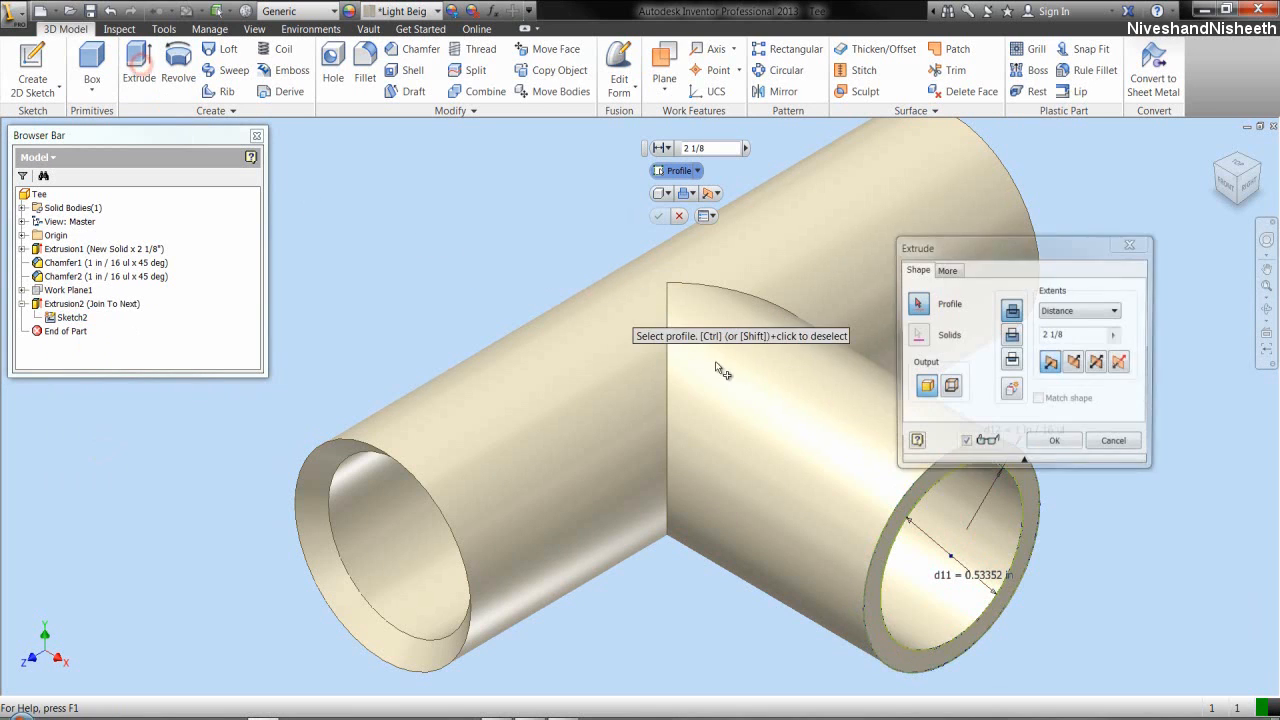
left_click(938, 494)
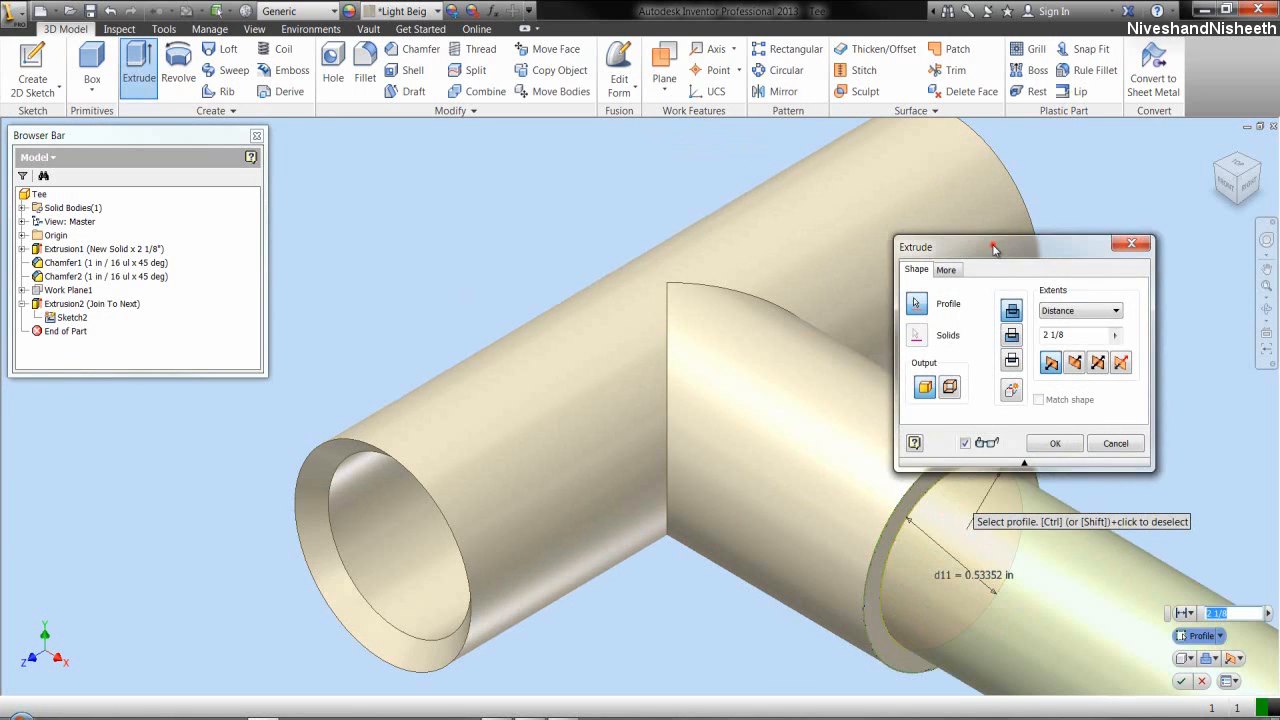
left_click(1012, 336)
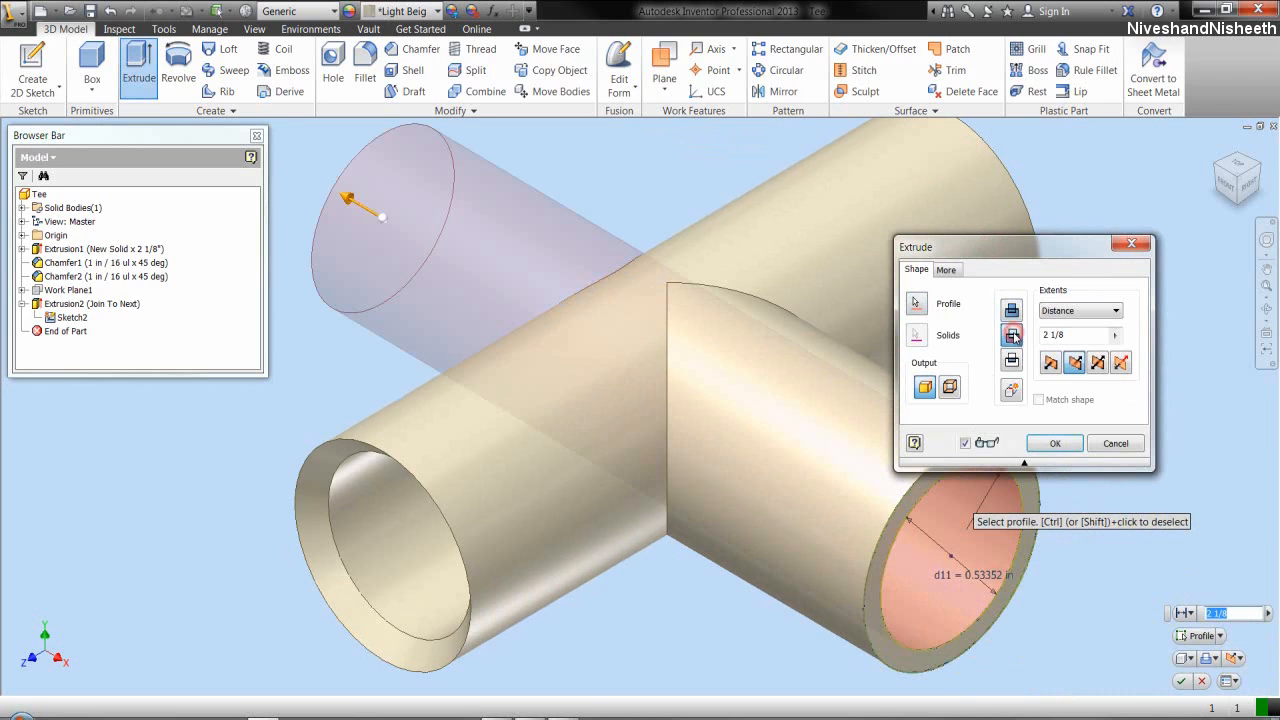
- Run the cut with the To extent, ending it at the inner cylindrical face of the main pipe
left_click(1079, 311)
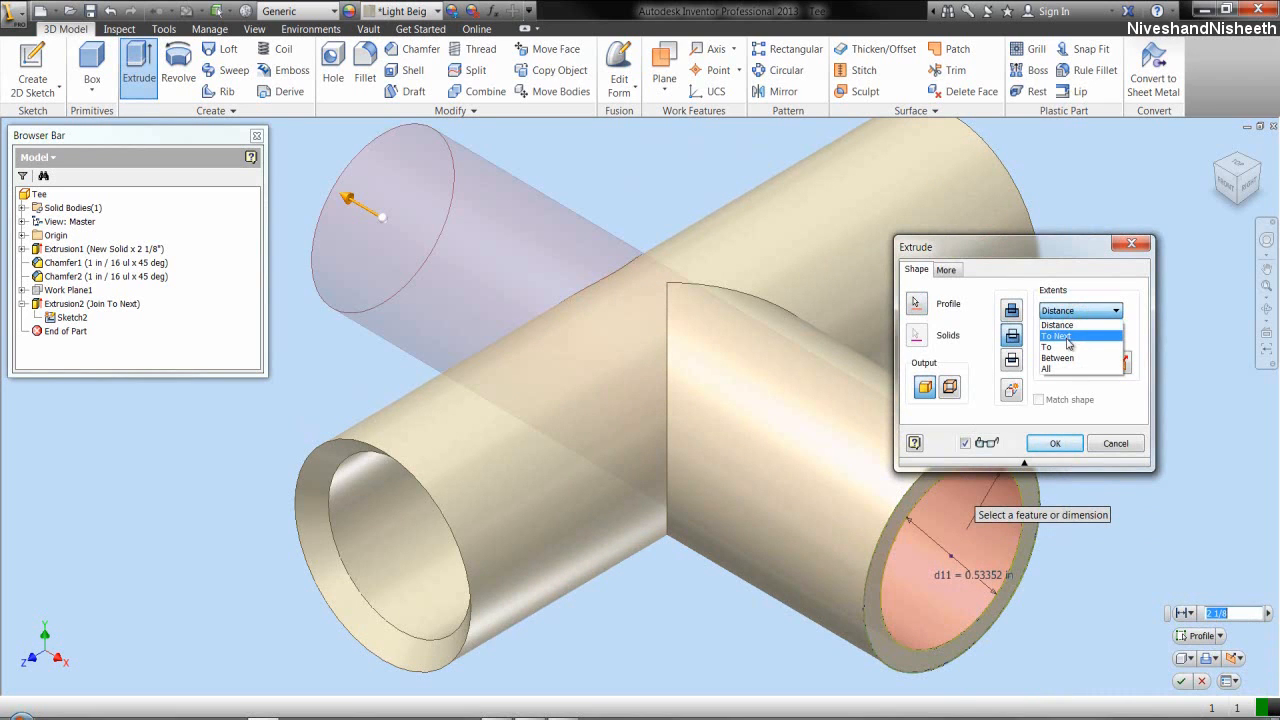
left_click(1066, 346)
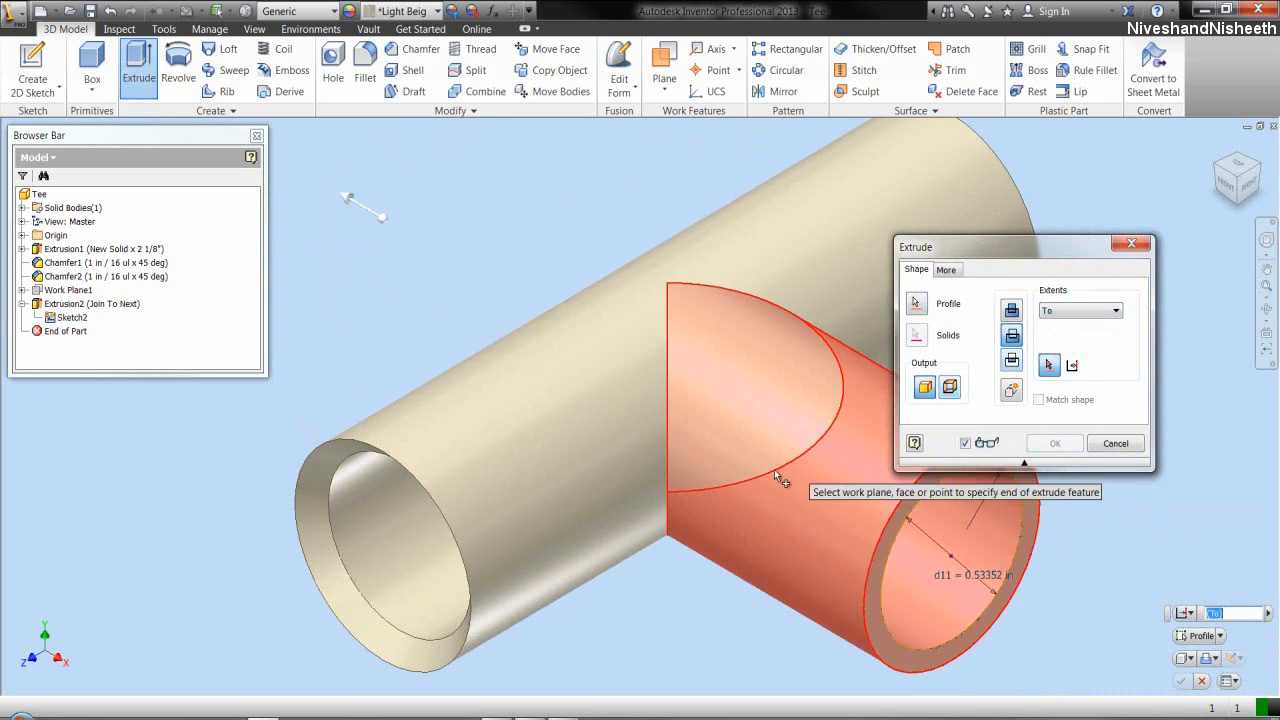
left_click(1265, 309)
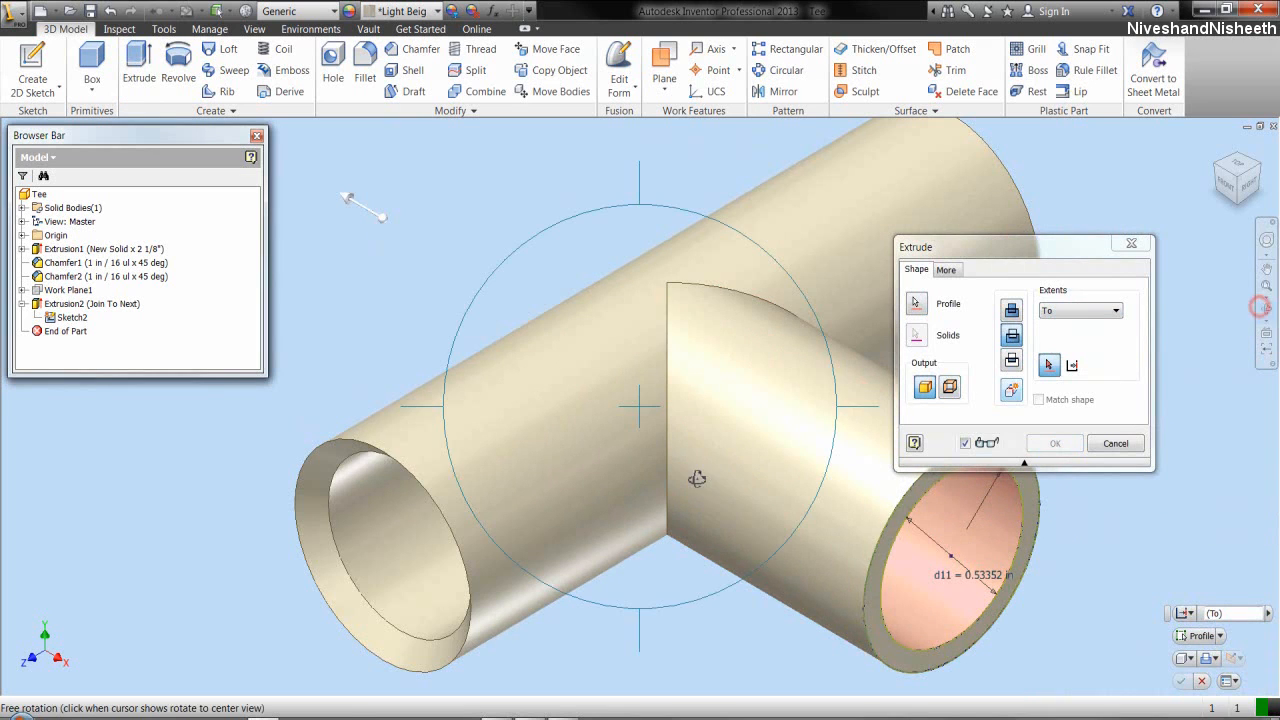
left_click_drag(666, 488, 722, 478)
right_click(719, 481)
key("Escape")
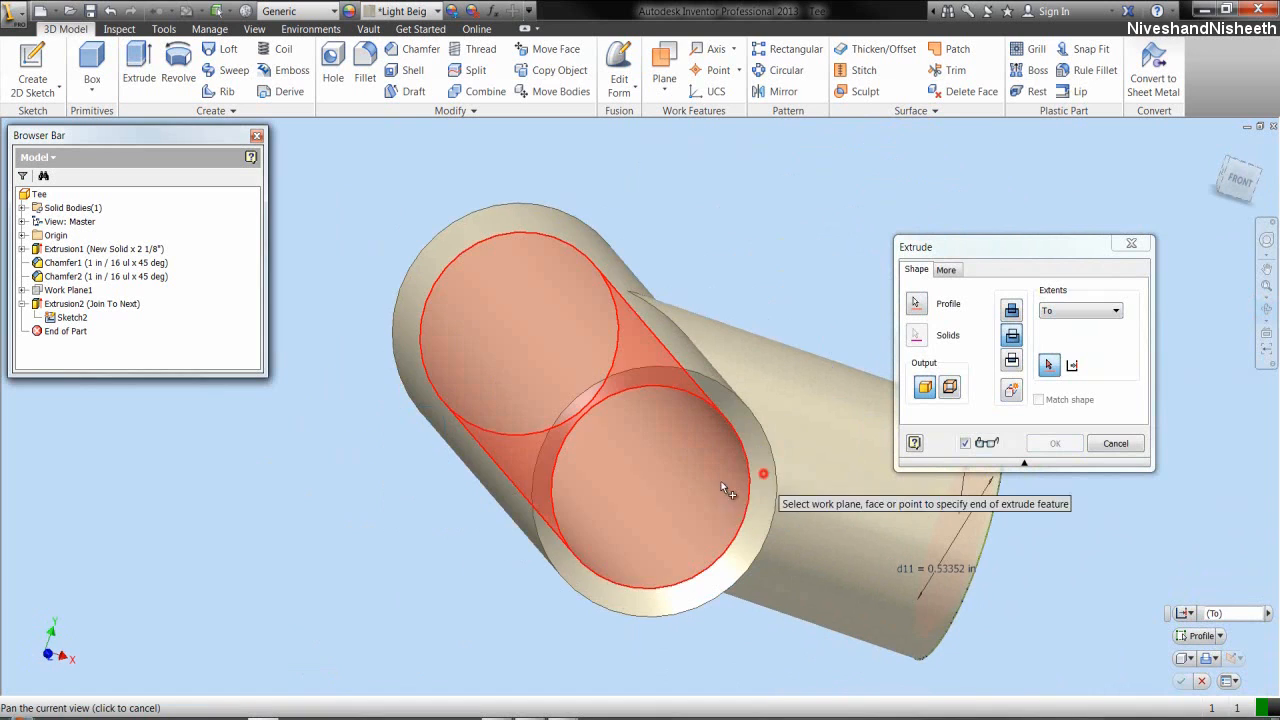
left_click(695, 488)
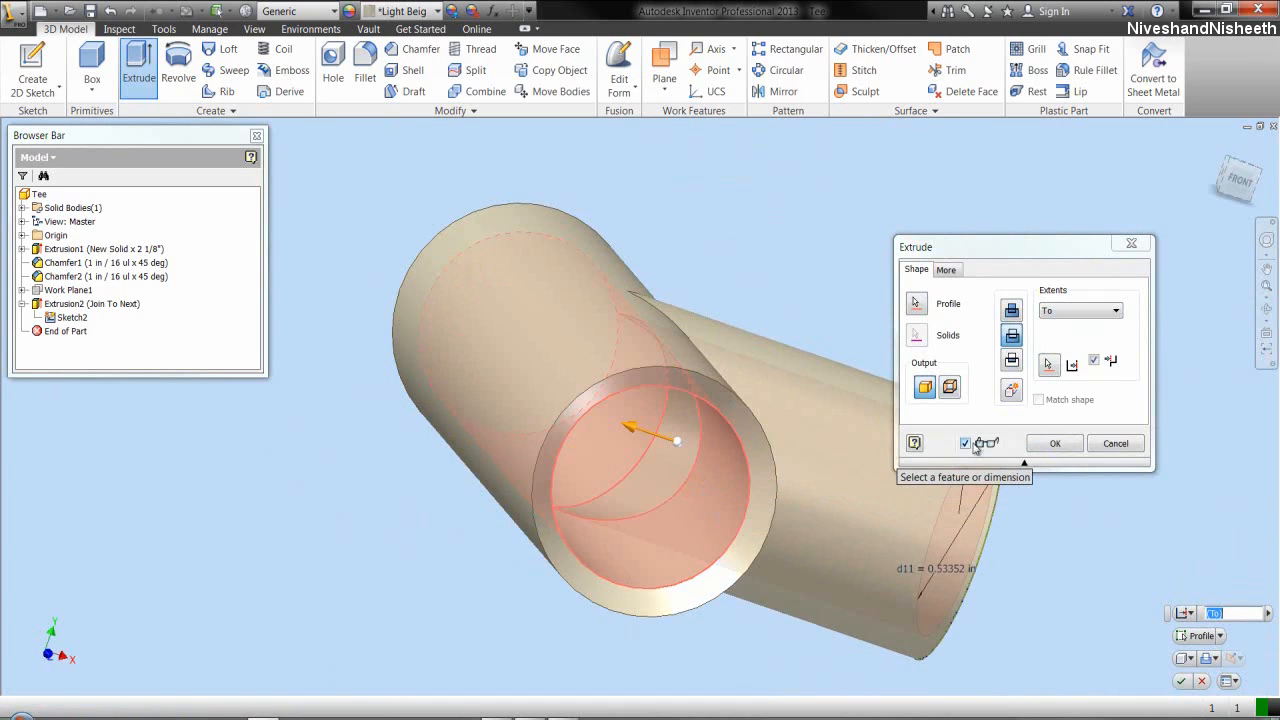
left_click(1055, 444)
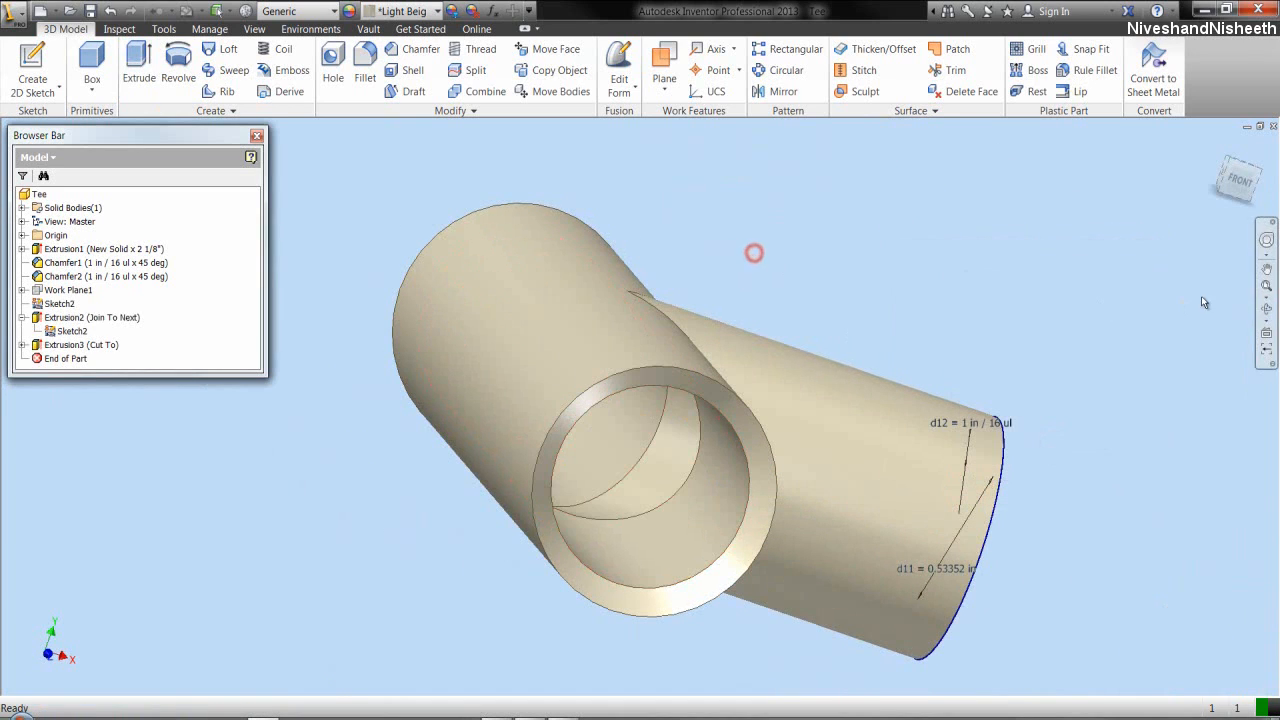
- Hide the side branch's shared sketch and collapse all entries of the model tree
left_click(1266, 309)
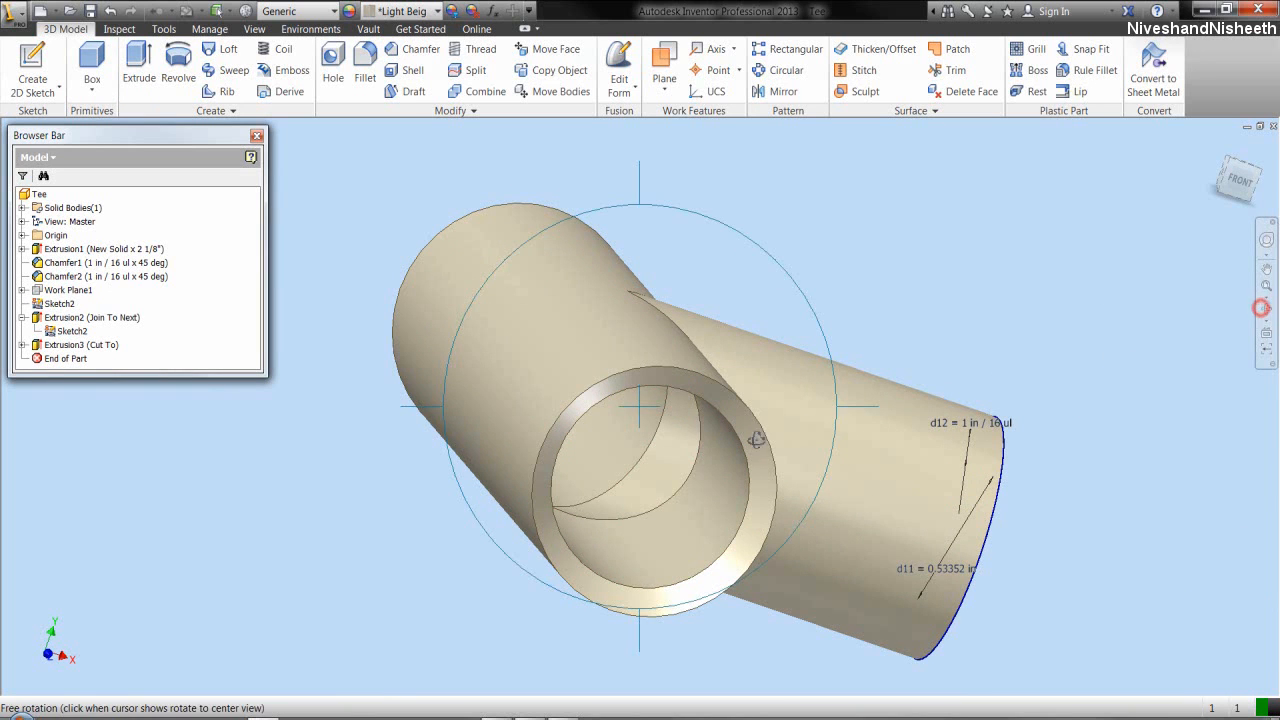
left_click_drag(756, 440, 593, 363)
right_click(619, 330)
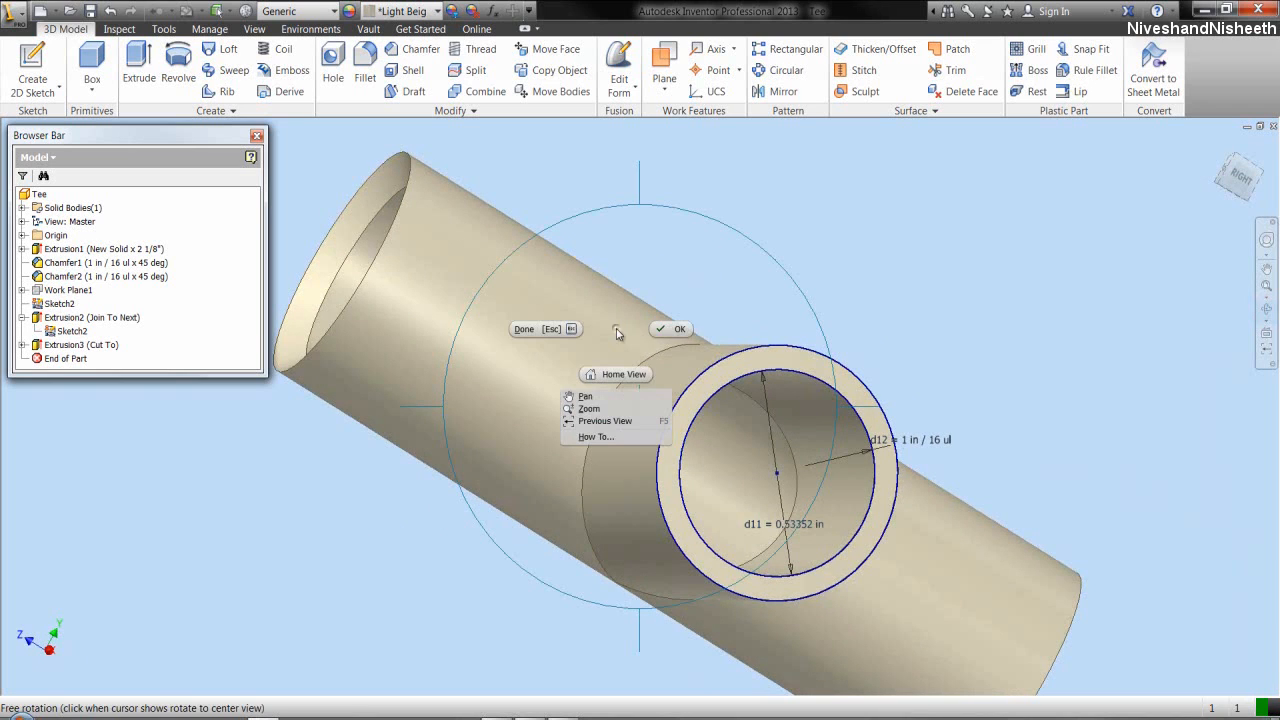
left_click(668, 338)
left_click(1218, 152)
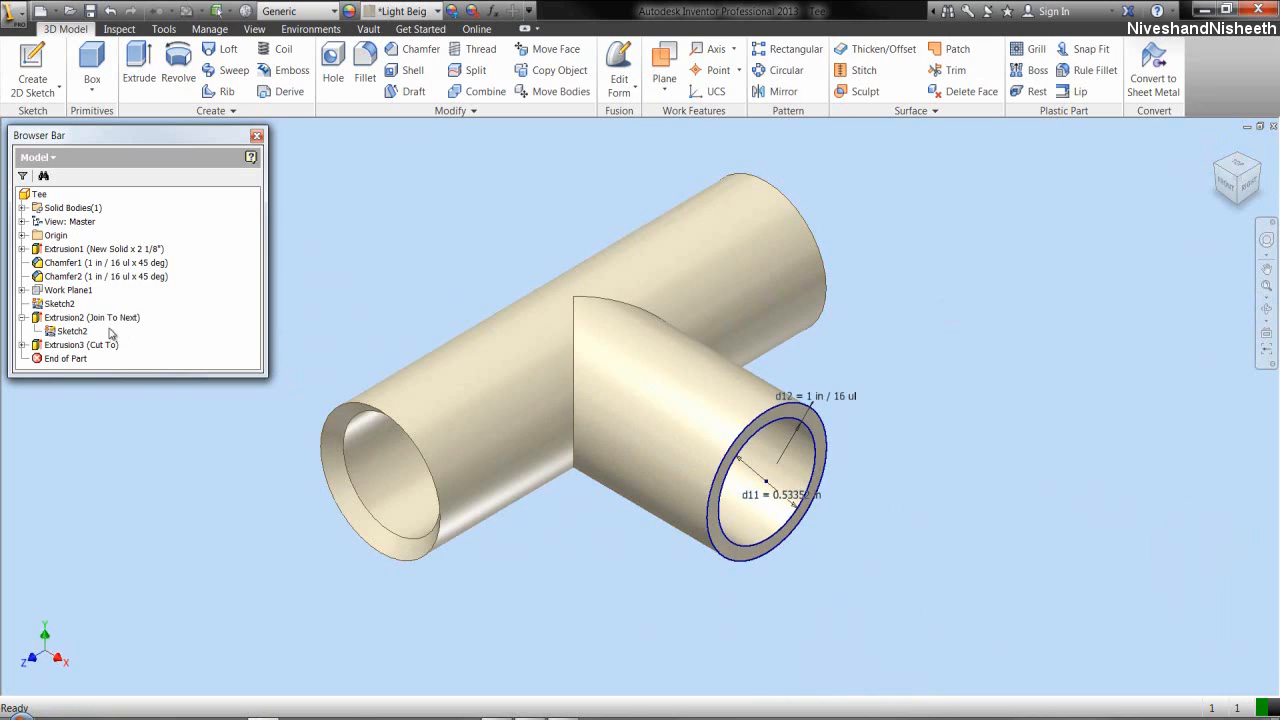
left_click(70, 331)
right_click(70, 333)
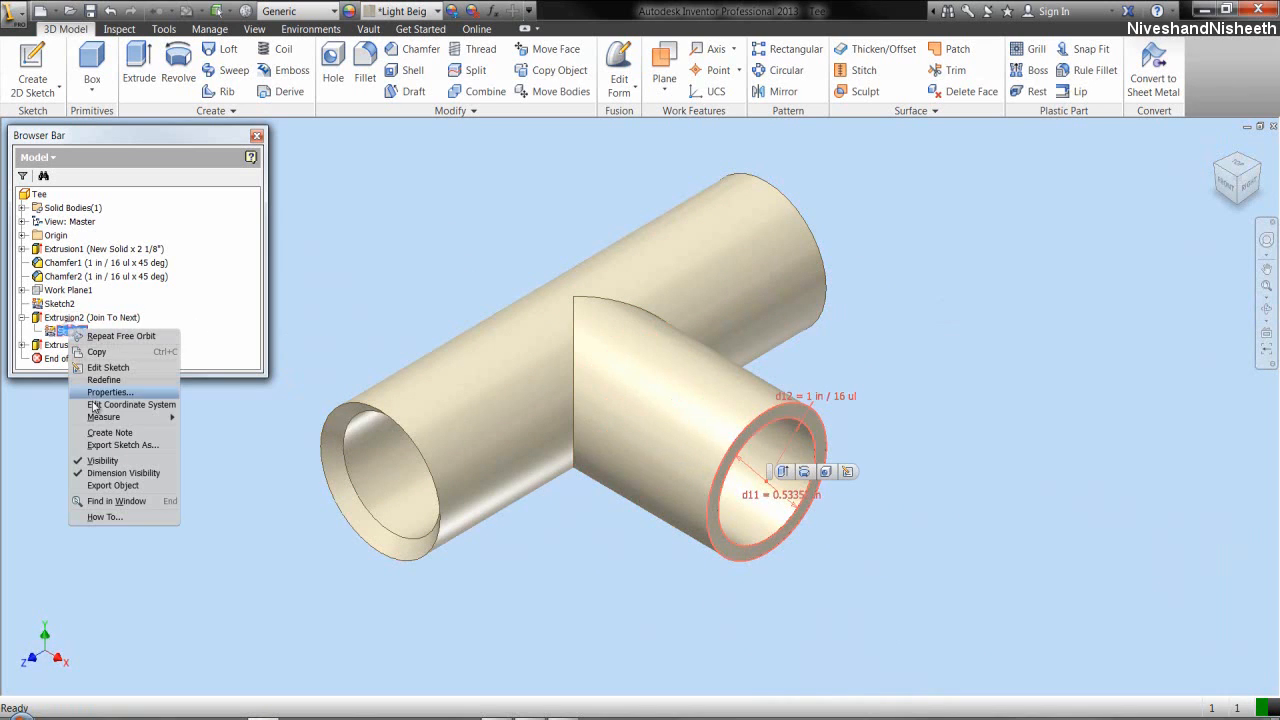
left_click(104, 460)
right_click(174, 314)
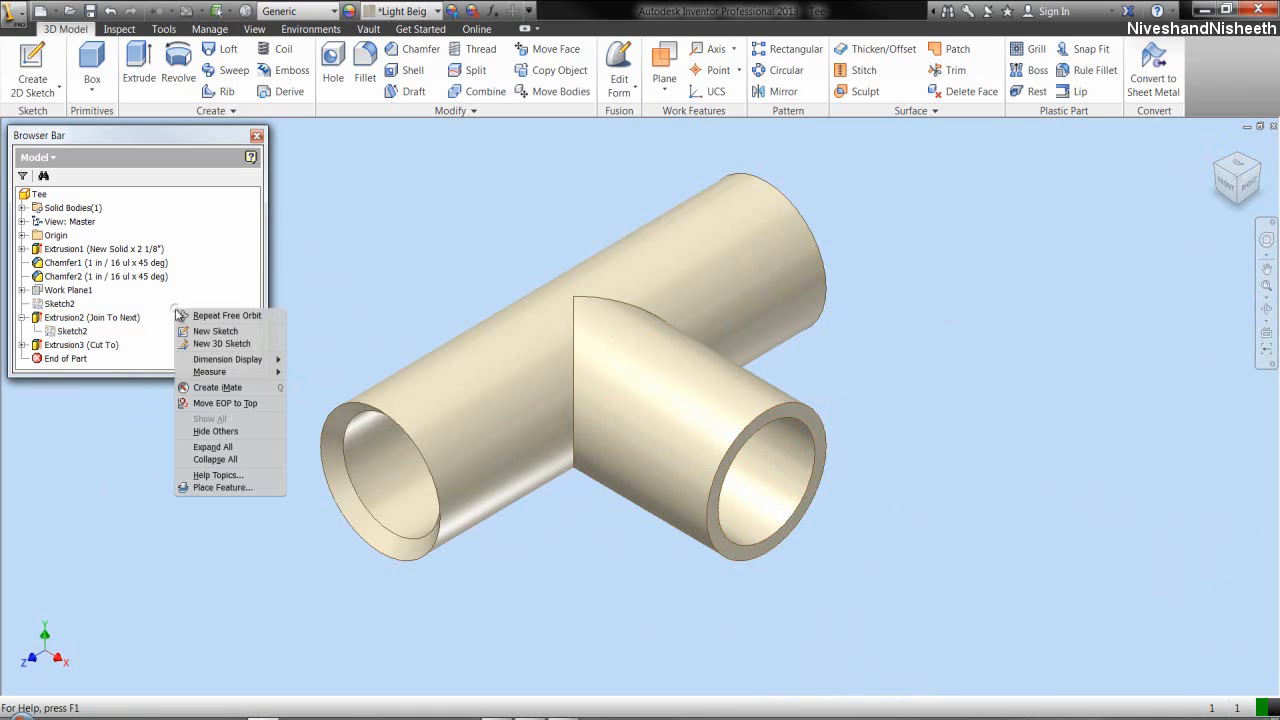
left_click(214, 459)
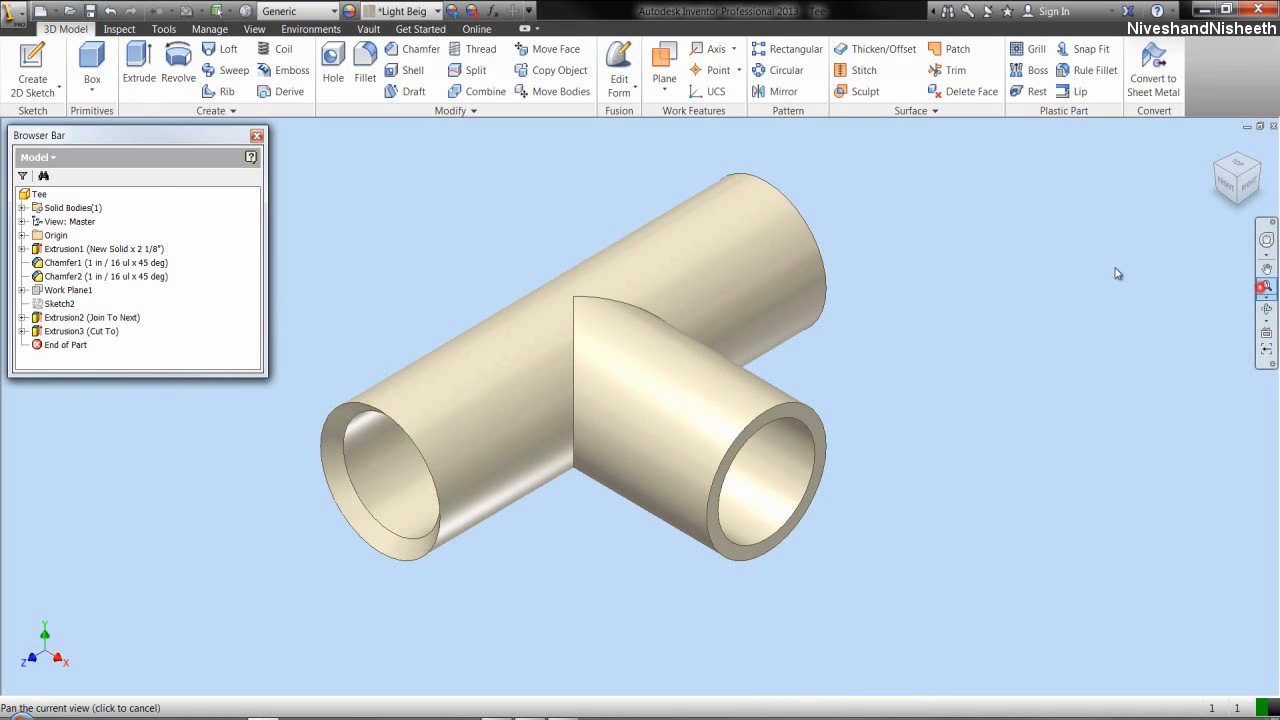
- Chamfer the inner edge of the side branch's open end with a 1/16 in distance and 45 degree angle, and save the part
left_click(514, 248)
left_click(413, 50)
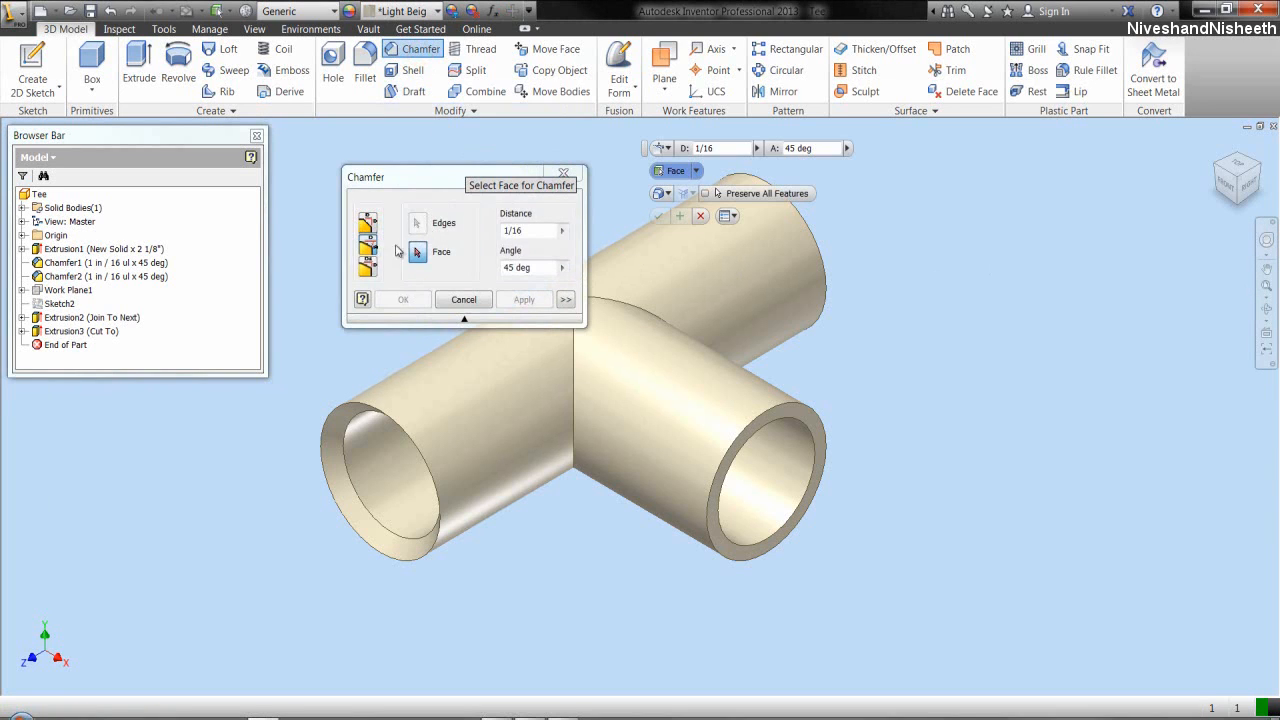
left_click(816, 436)
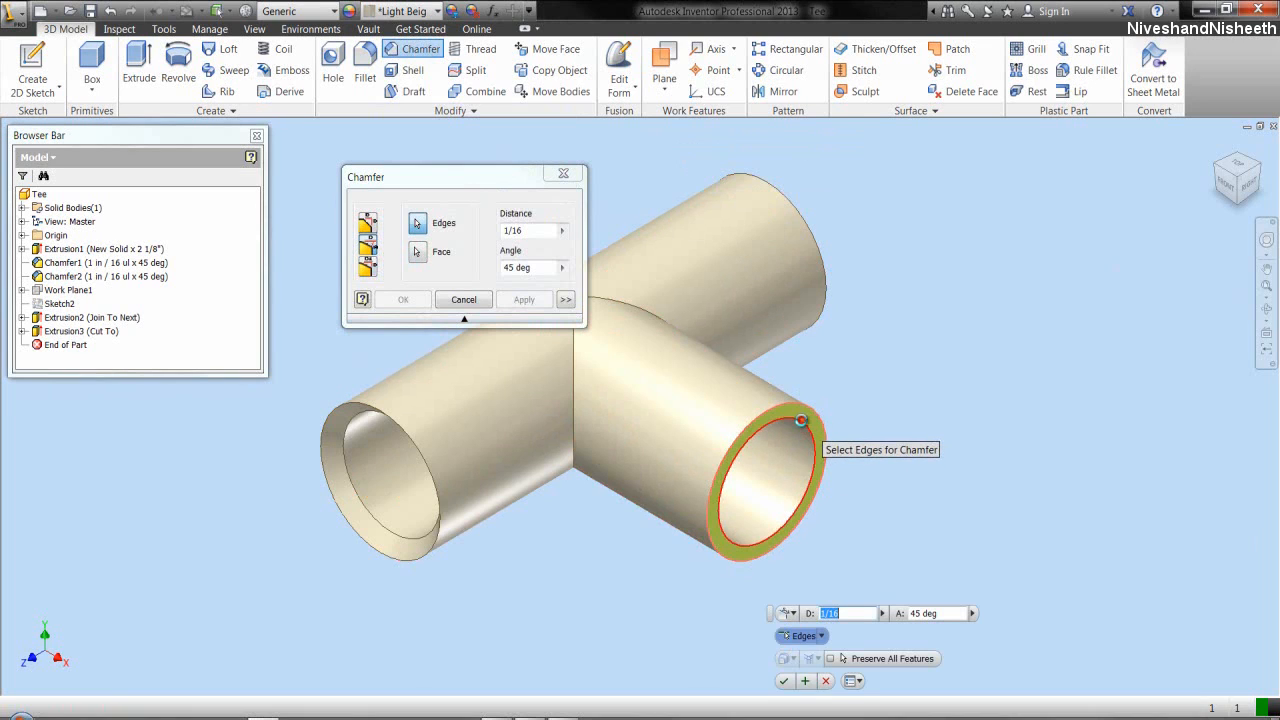
left_click(412, 299)
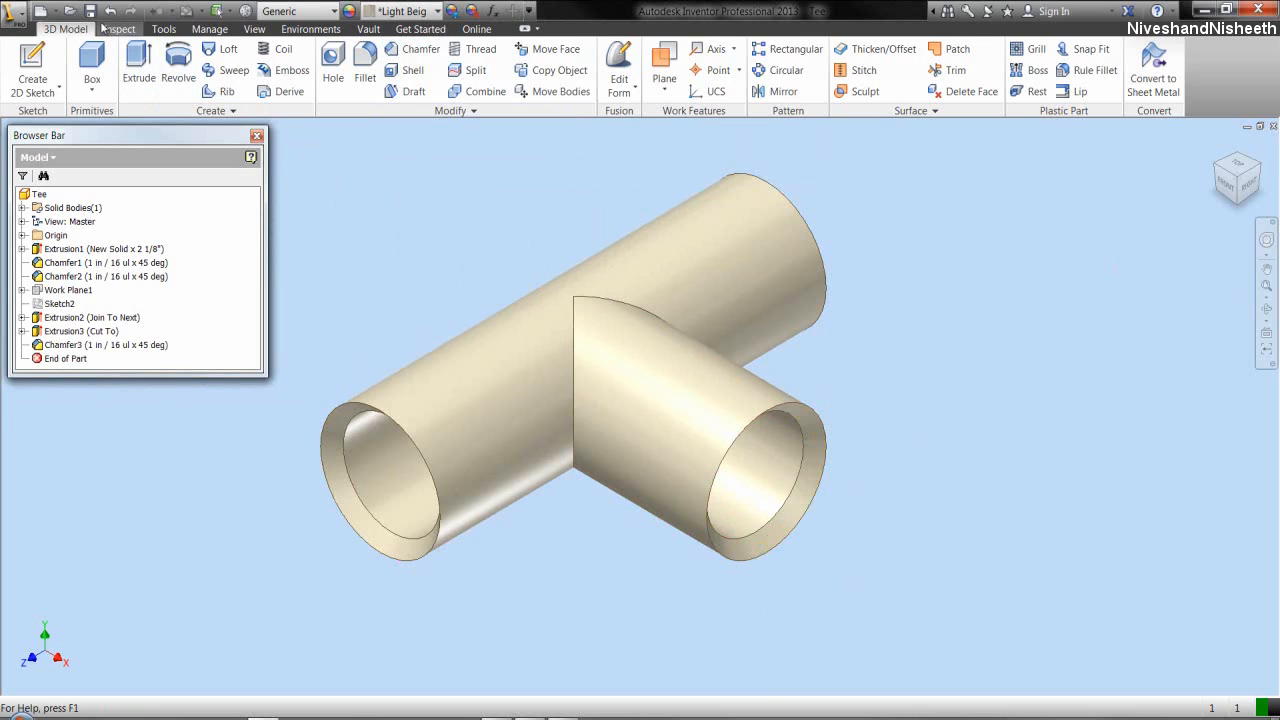
left_click(421, 287)
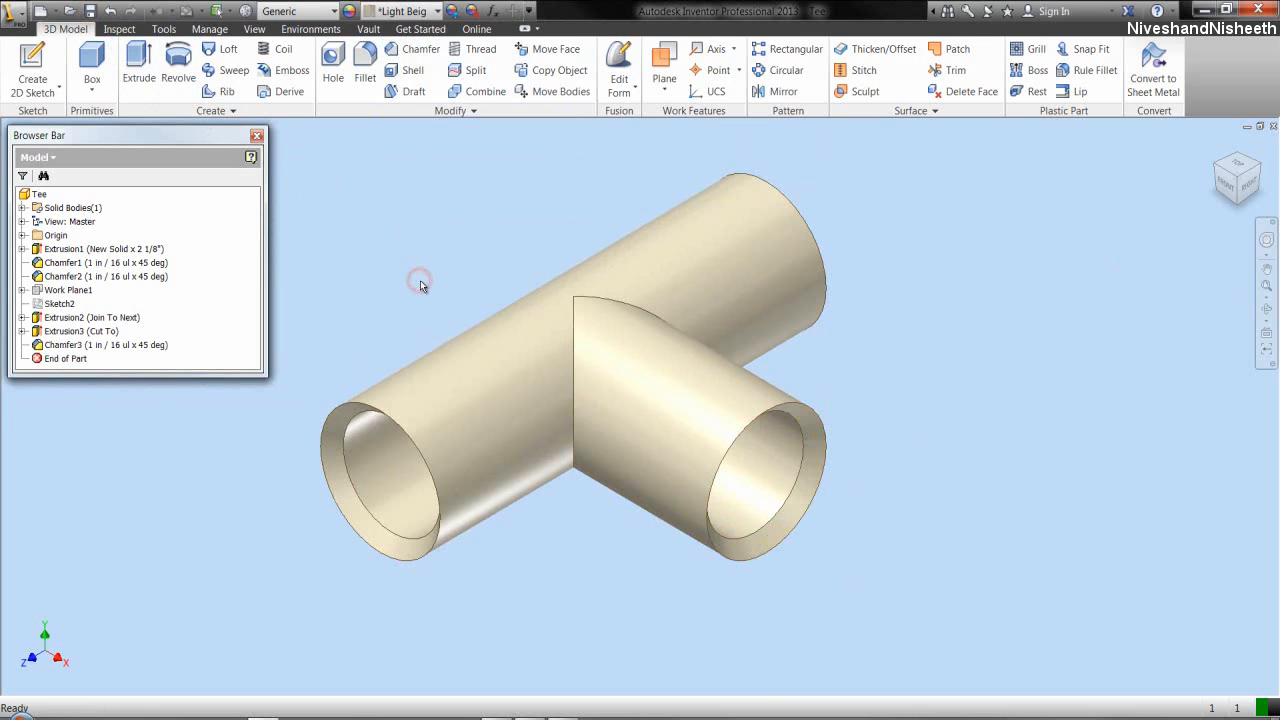
- Create a new sketch on the YZ origin plane, with the model sliced at the plane and viewed square on
left_click(22, 235)
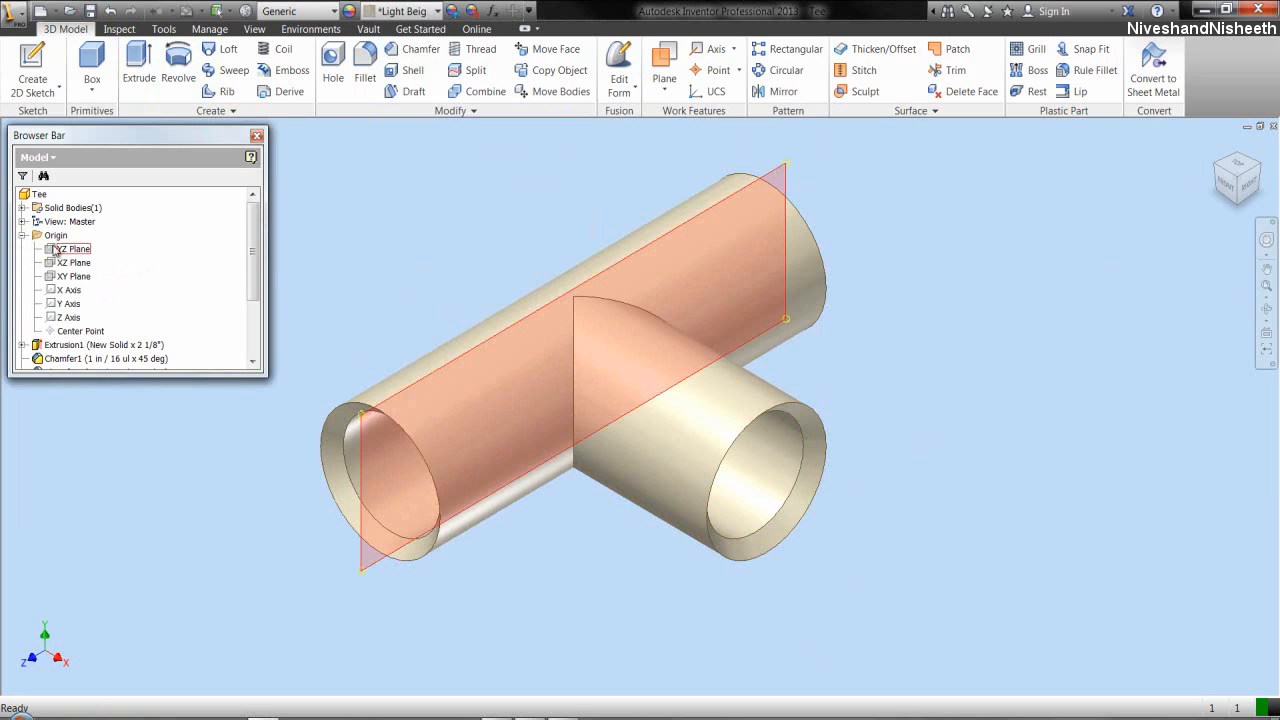
left_click(55, 250)
right_click(55, 250)
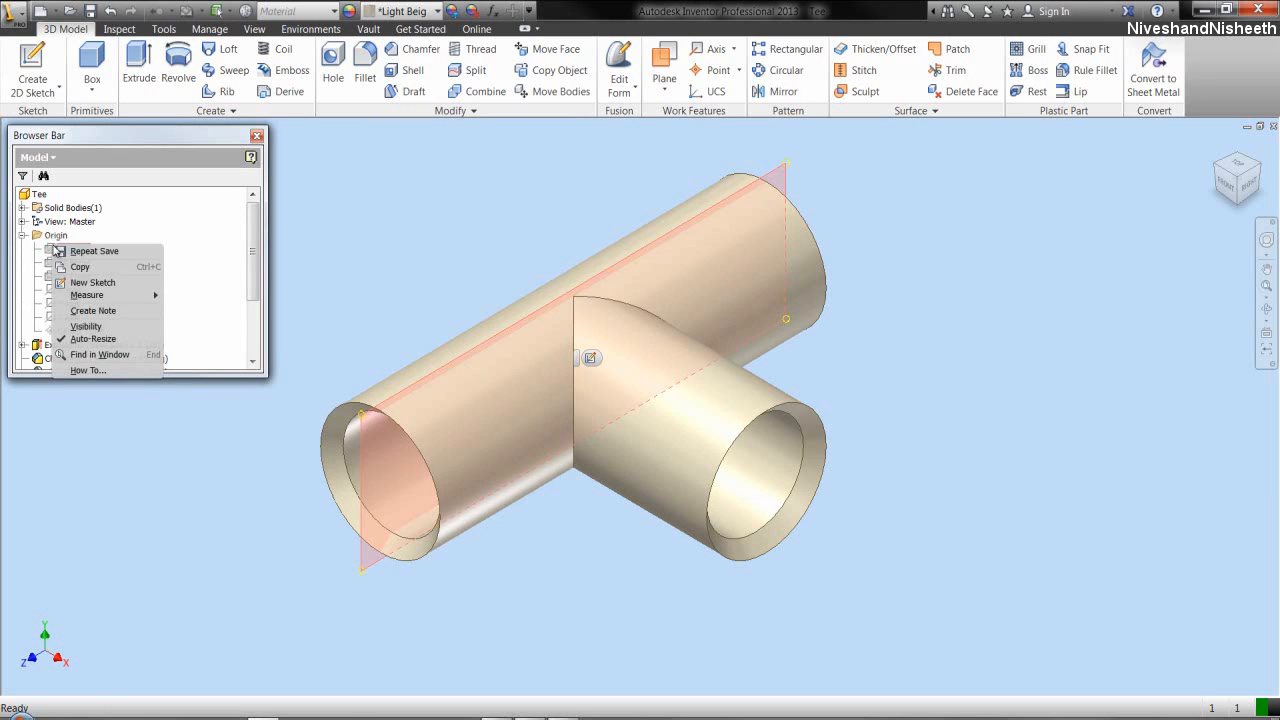
left_click(88, 282)
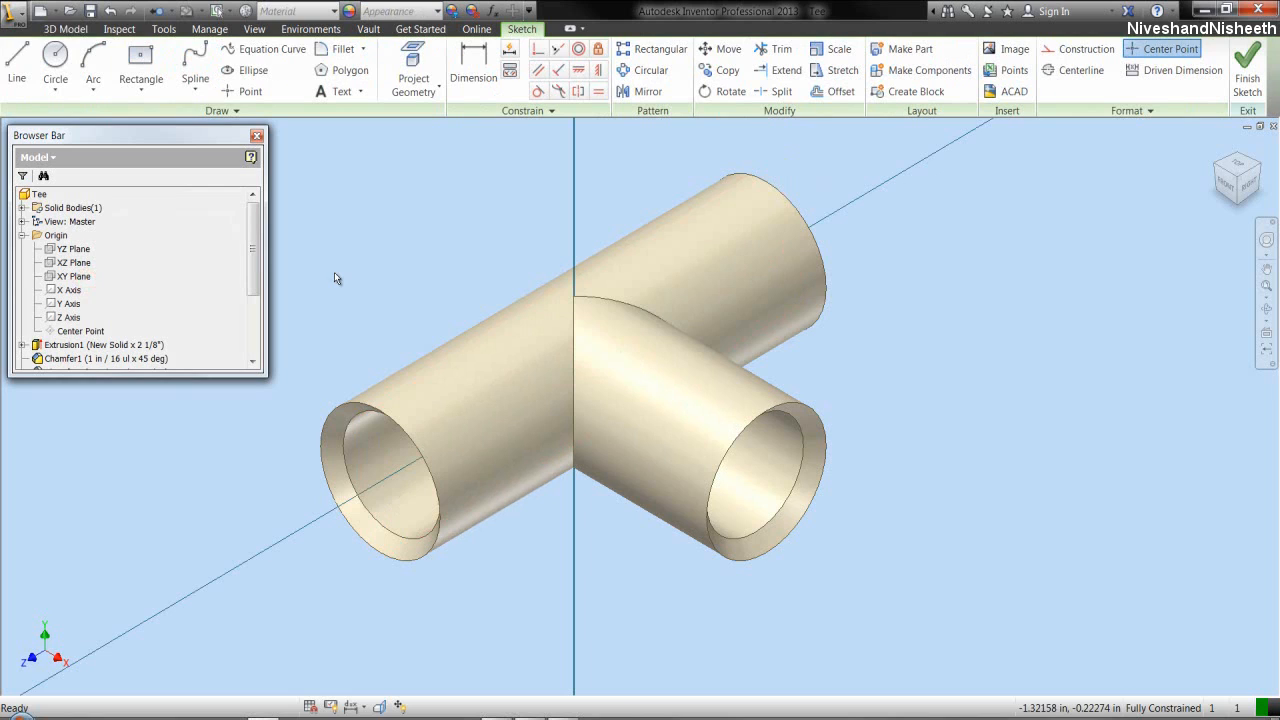
left_click(380, 706)
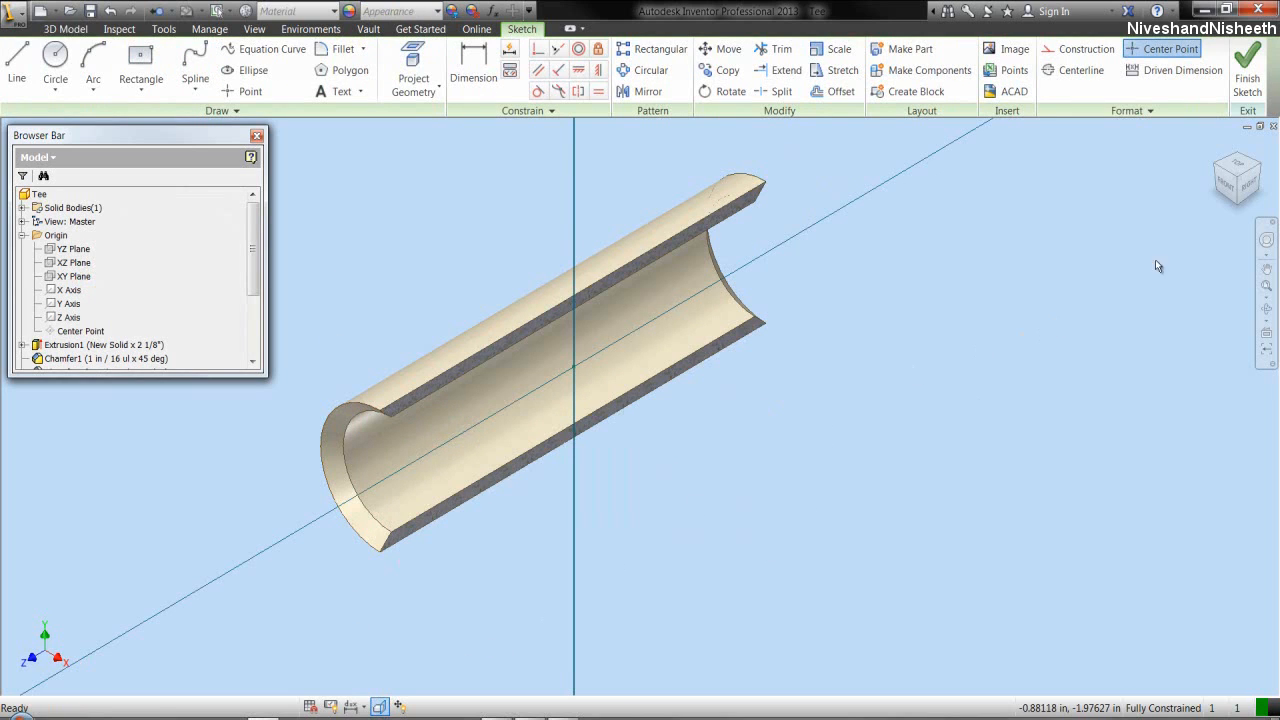
left_click(1246, 196)
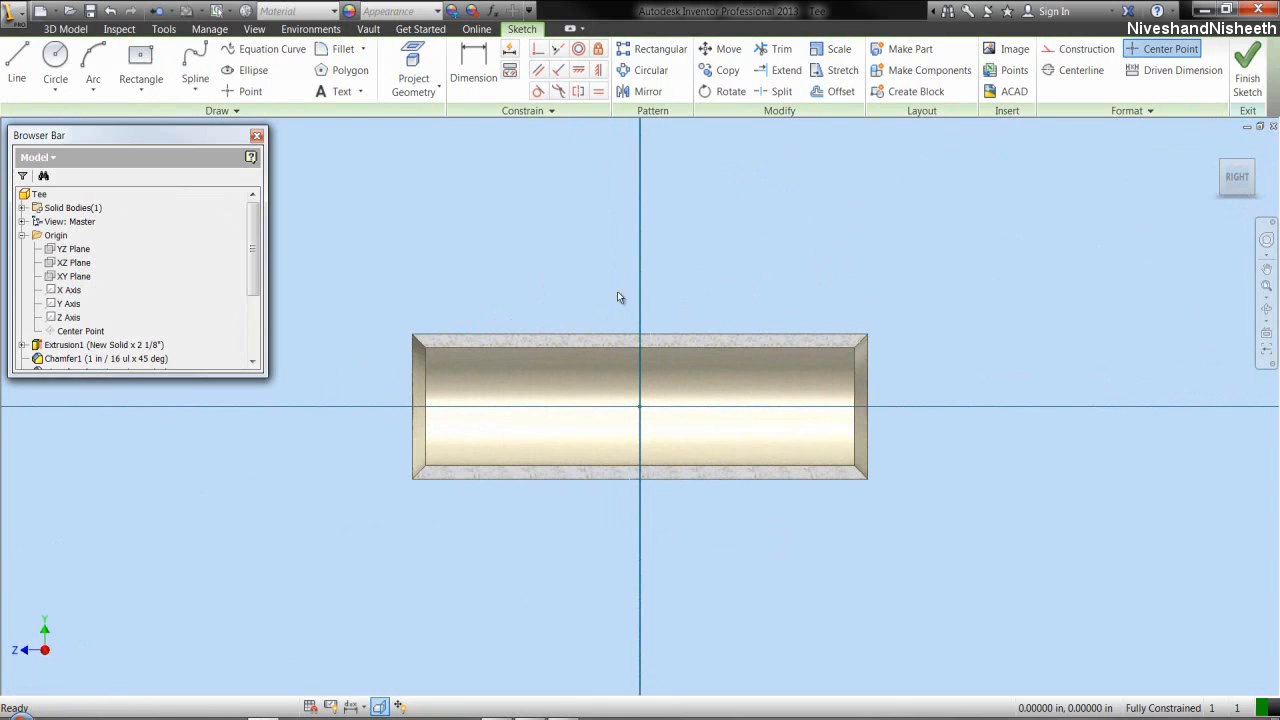
- Project the main pipe's cut edges into the sketch and convert them to construction lines
left_click(414, 86)
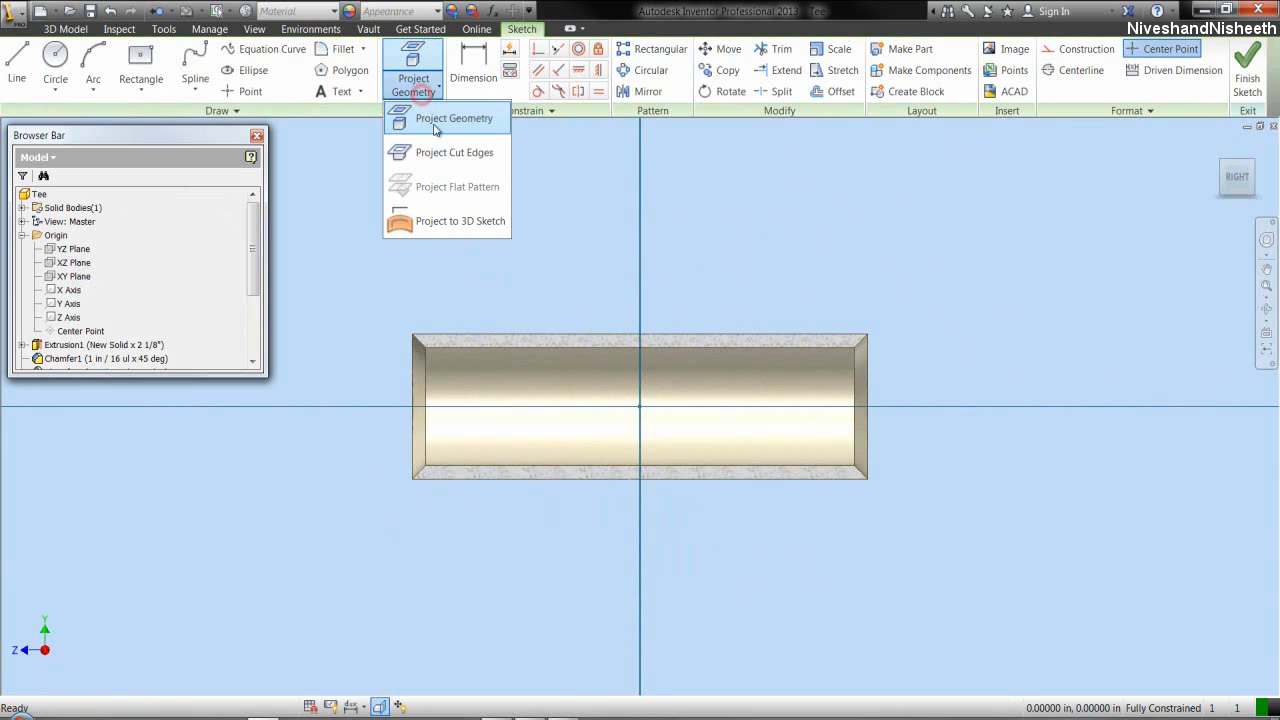
left_click(440, 154)
mouse_move(390, 278)
left_mouse_down()
mouse_move(603, 437)
mouse_move(889, 578)
left_mouse_up()
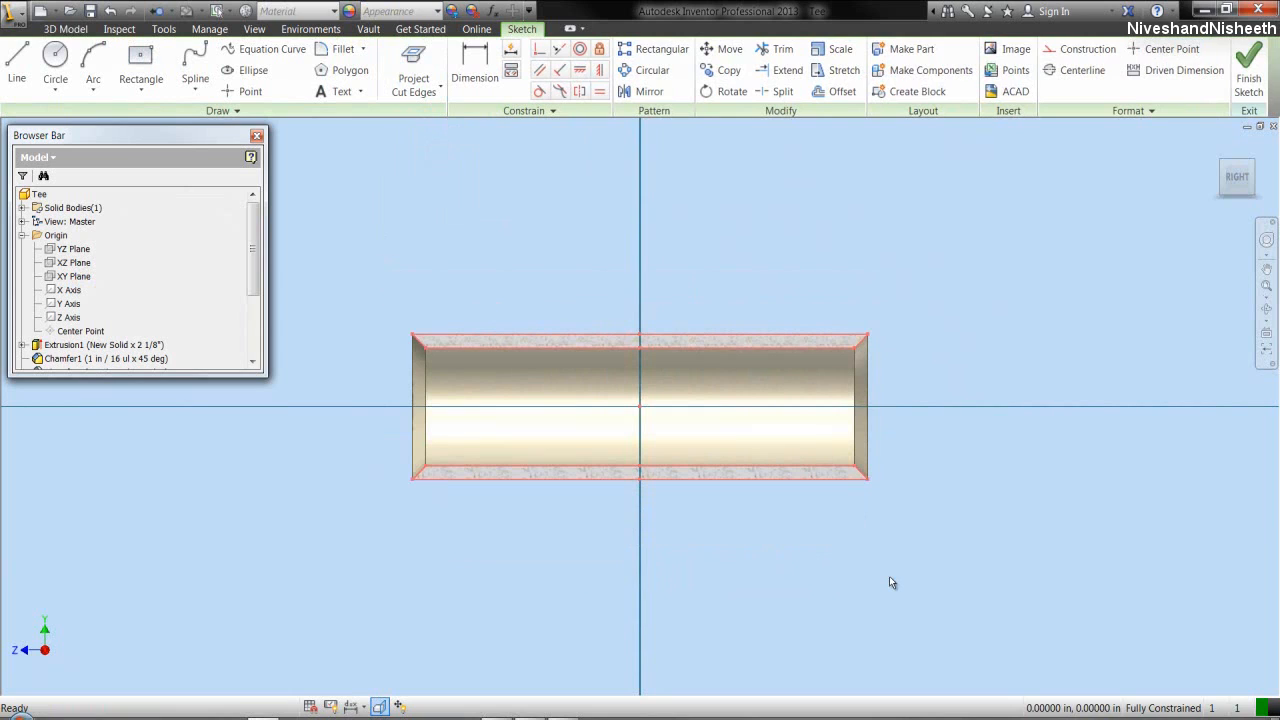
left_click(1064, 50)
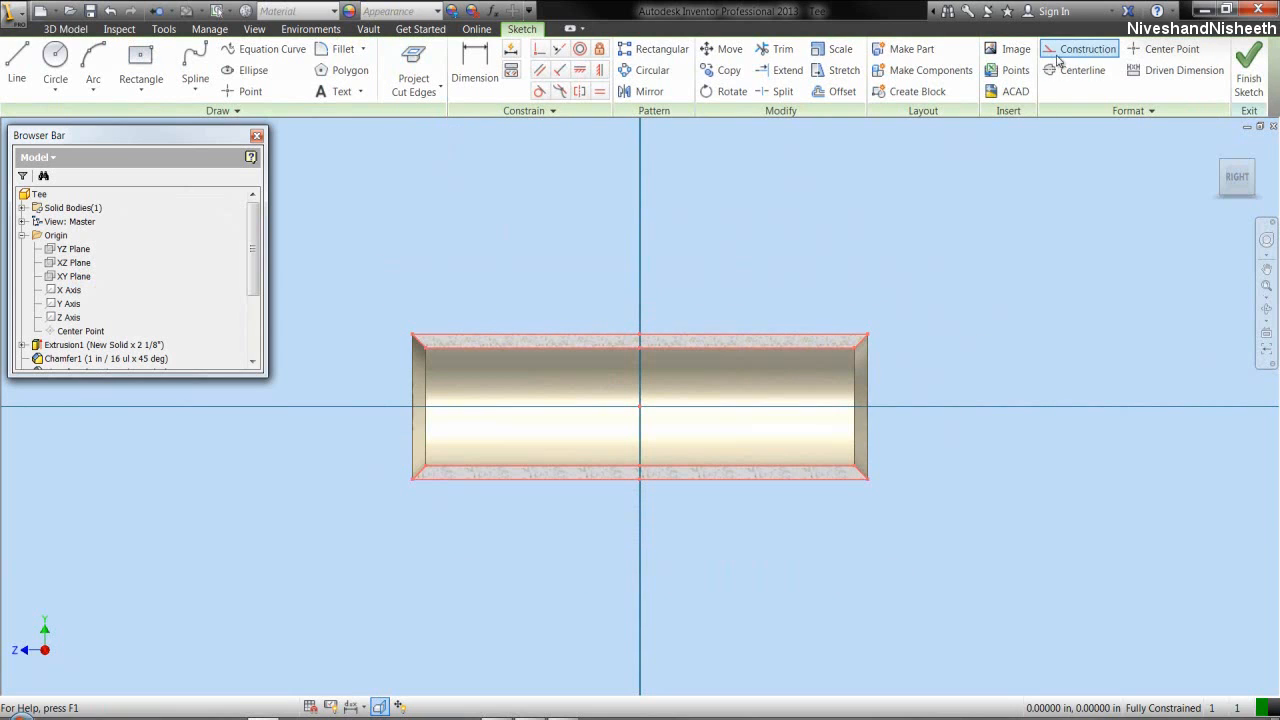
left_click(948, 263)
- Project the origin Z axis into the sketch with Project Geometry
left_click(440, 87)
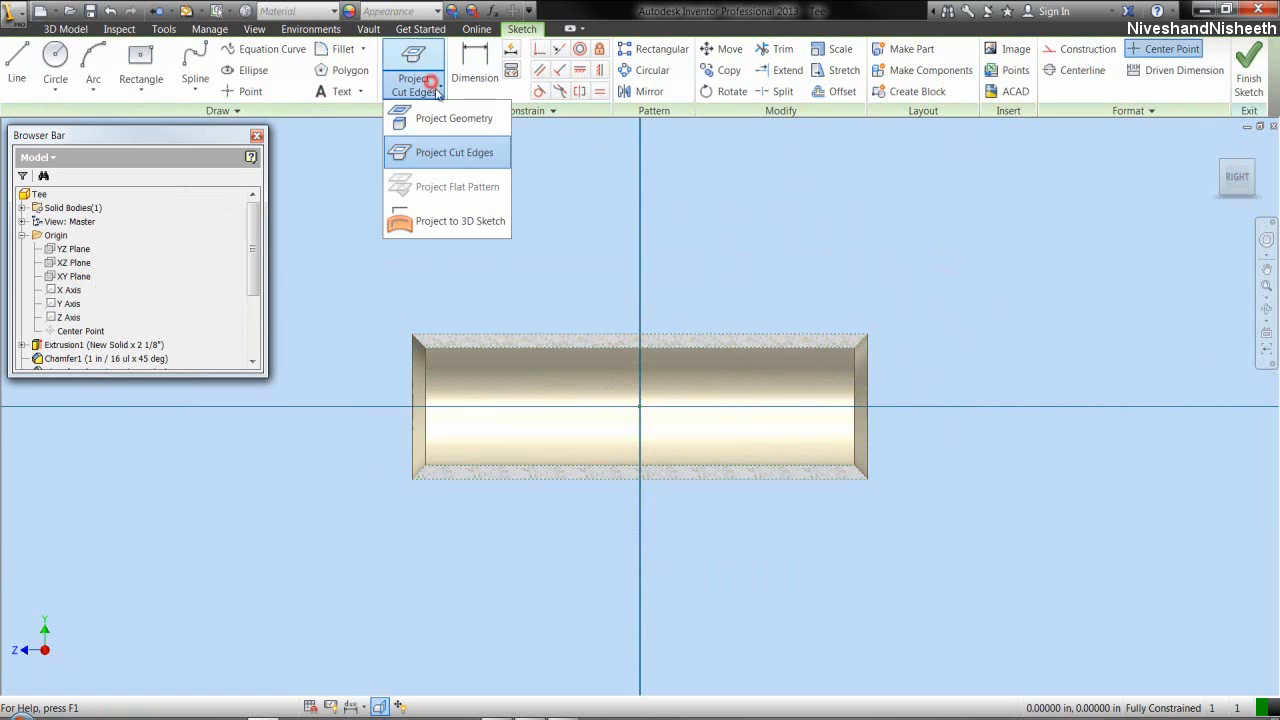
left_click(448, 116)
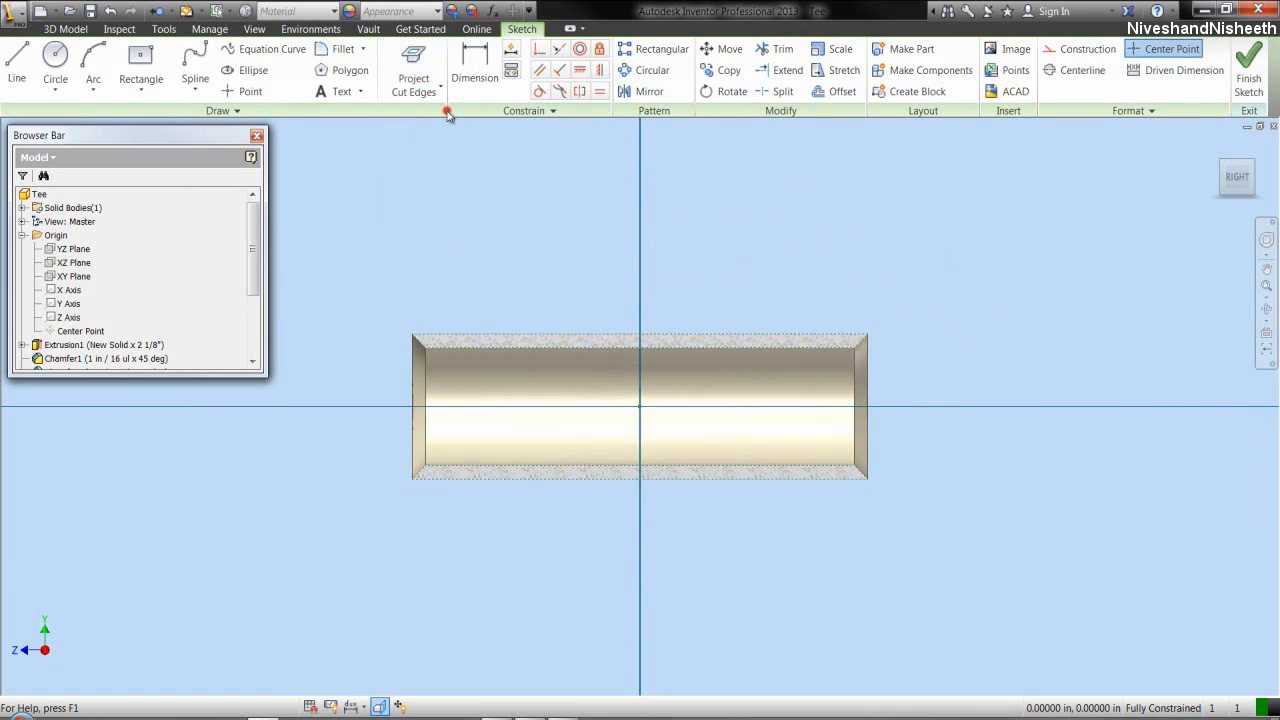
left_click(68, 318)
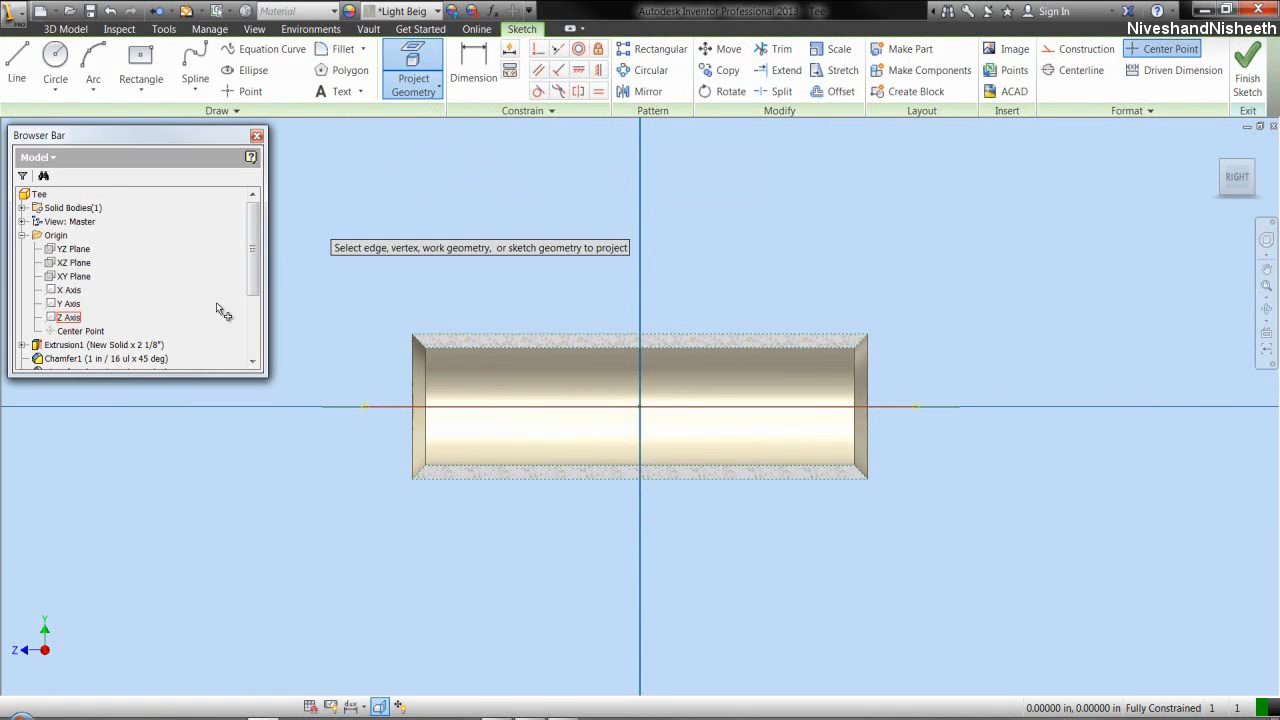
right_click(354, 251)
left_click(402, 251)
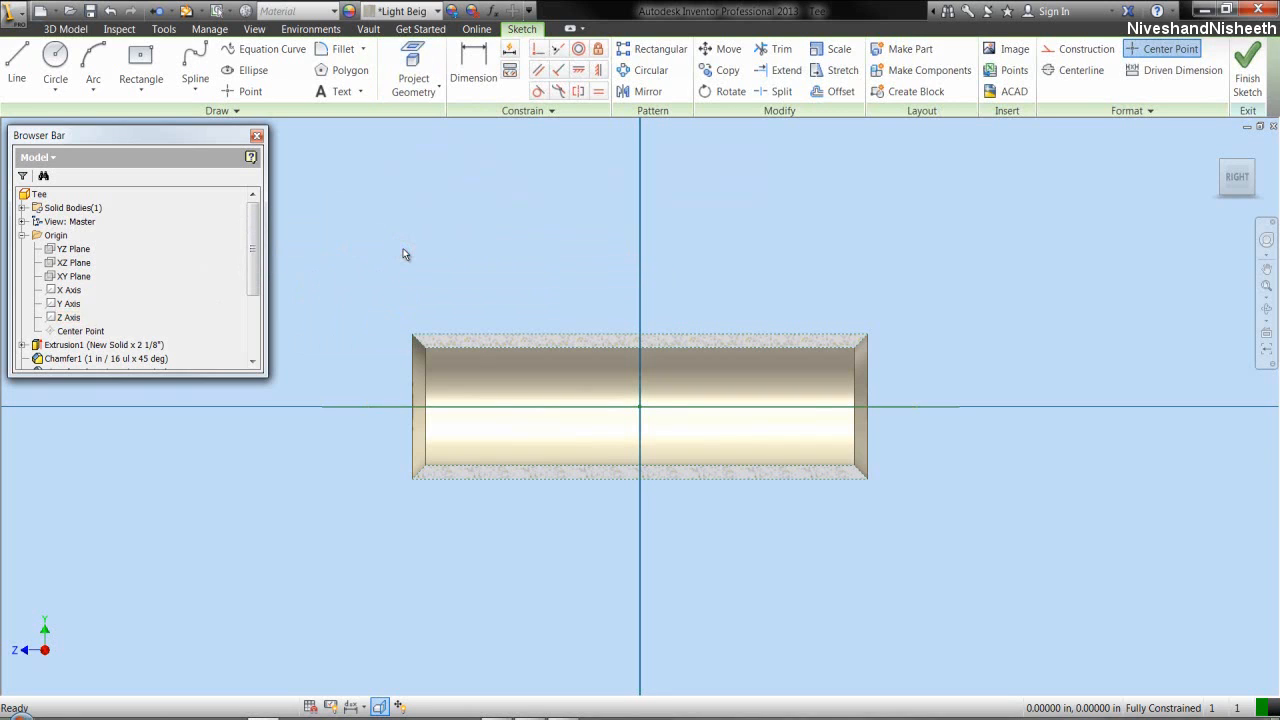
- Copy the crest arc and both root arcs from the thread sketch in the National Pipe Thread part
scroll(400, 365, "up", 5)
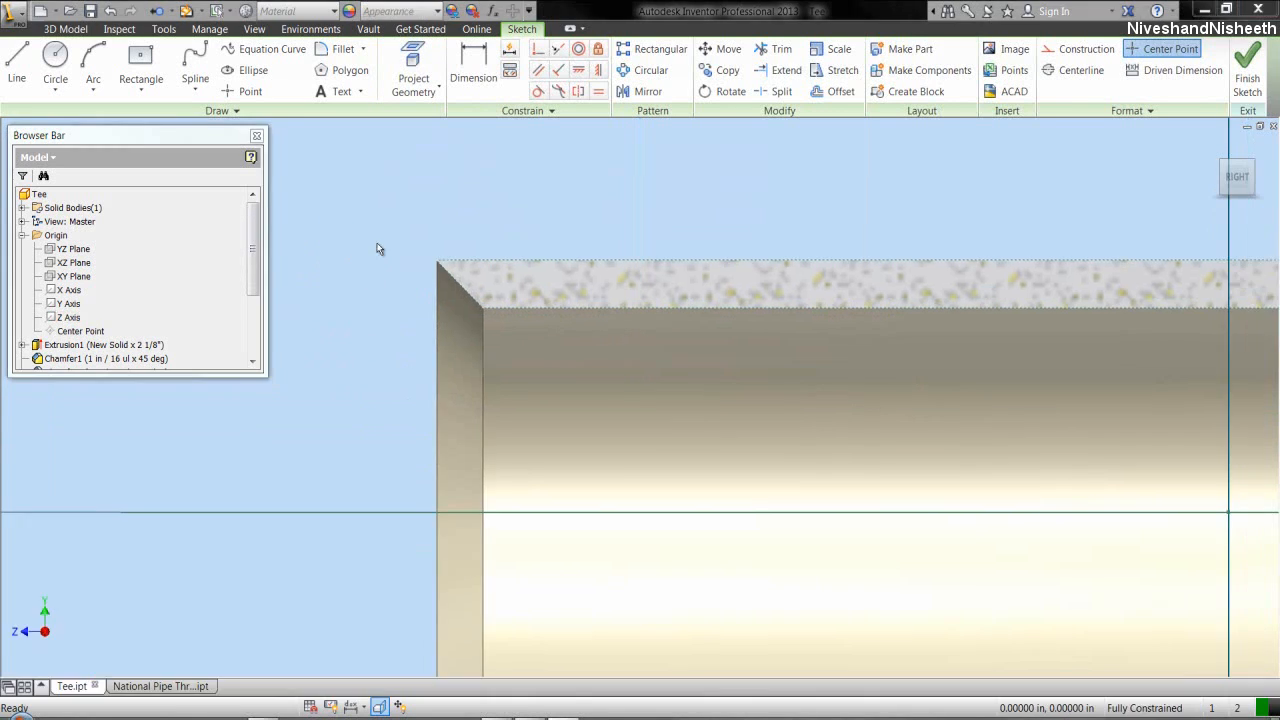
left_click(376, 243)
left_click(185, 687)
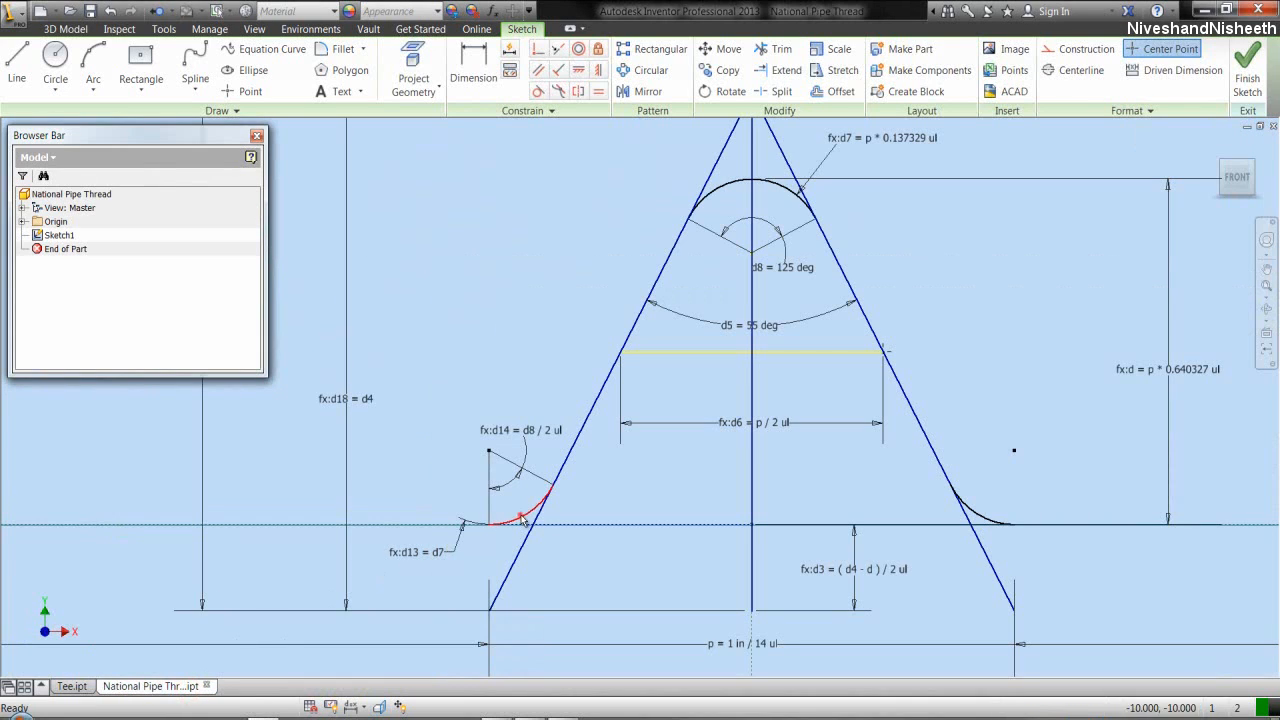
left_click(521, 517)
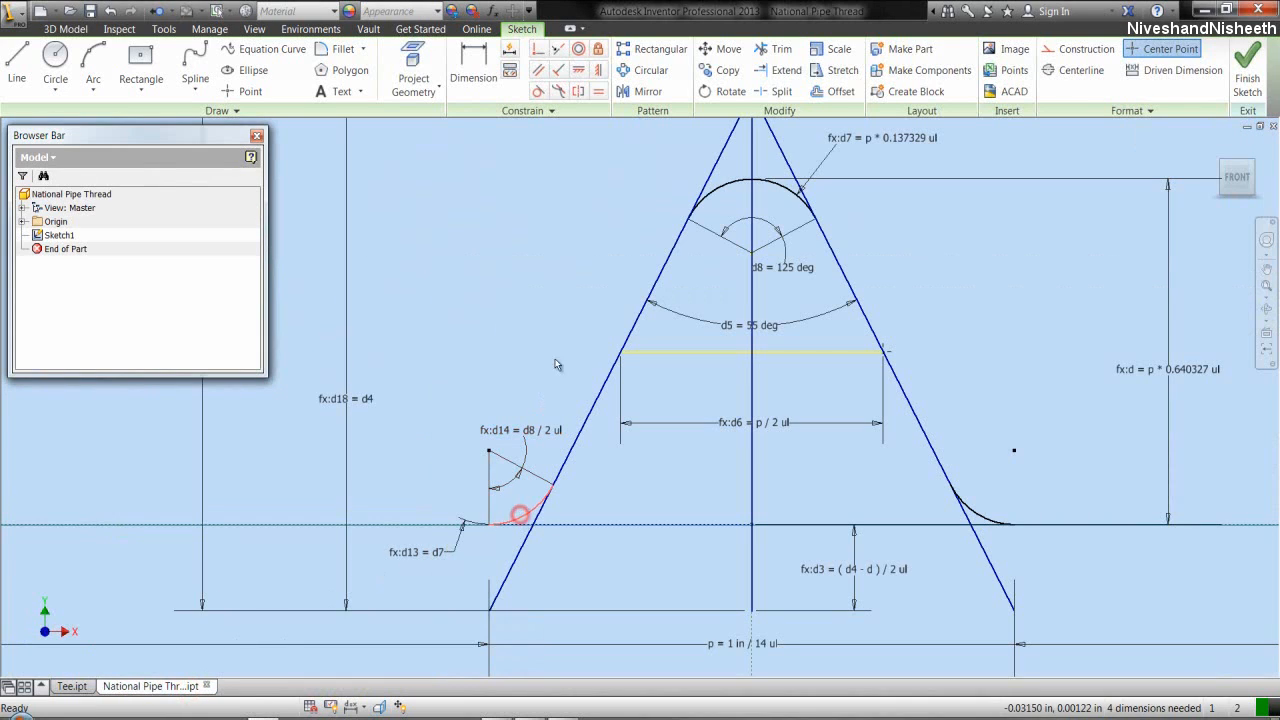
left_click(717, 197, "ctrl")
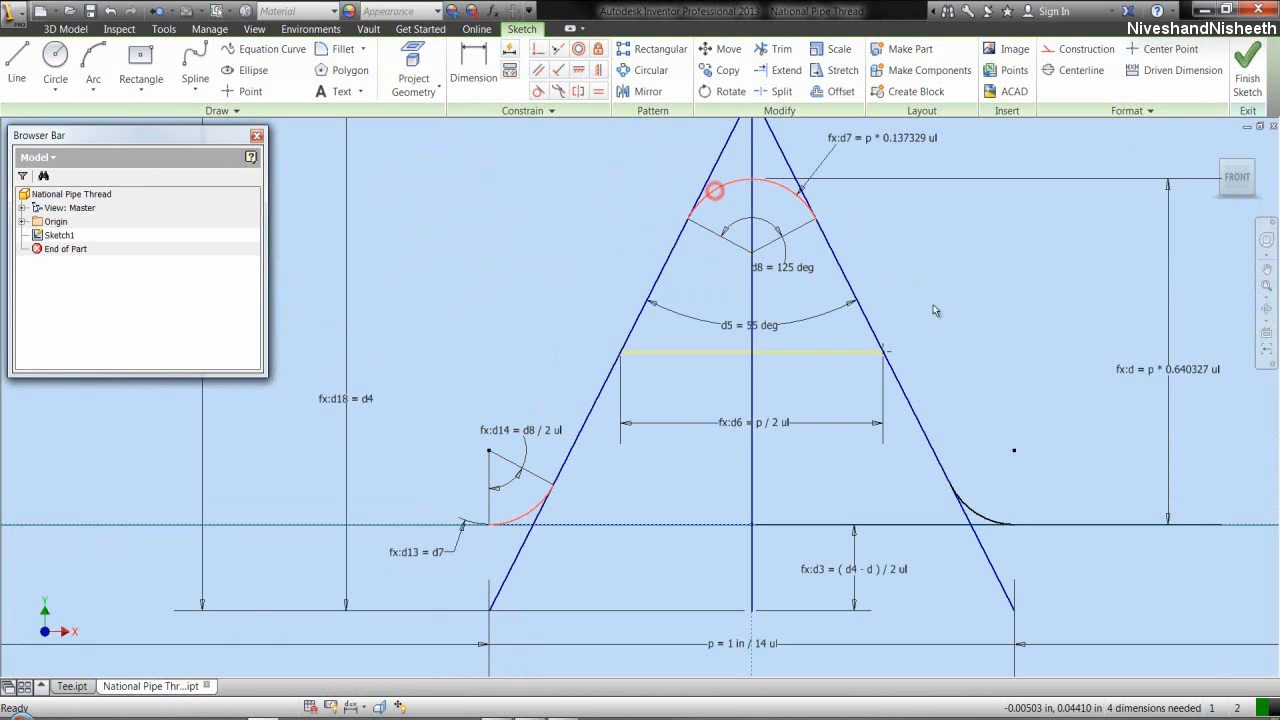
left_click(977, 519, "ctrl")
right_click(977, 519)
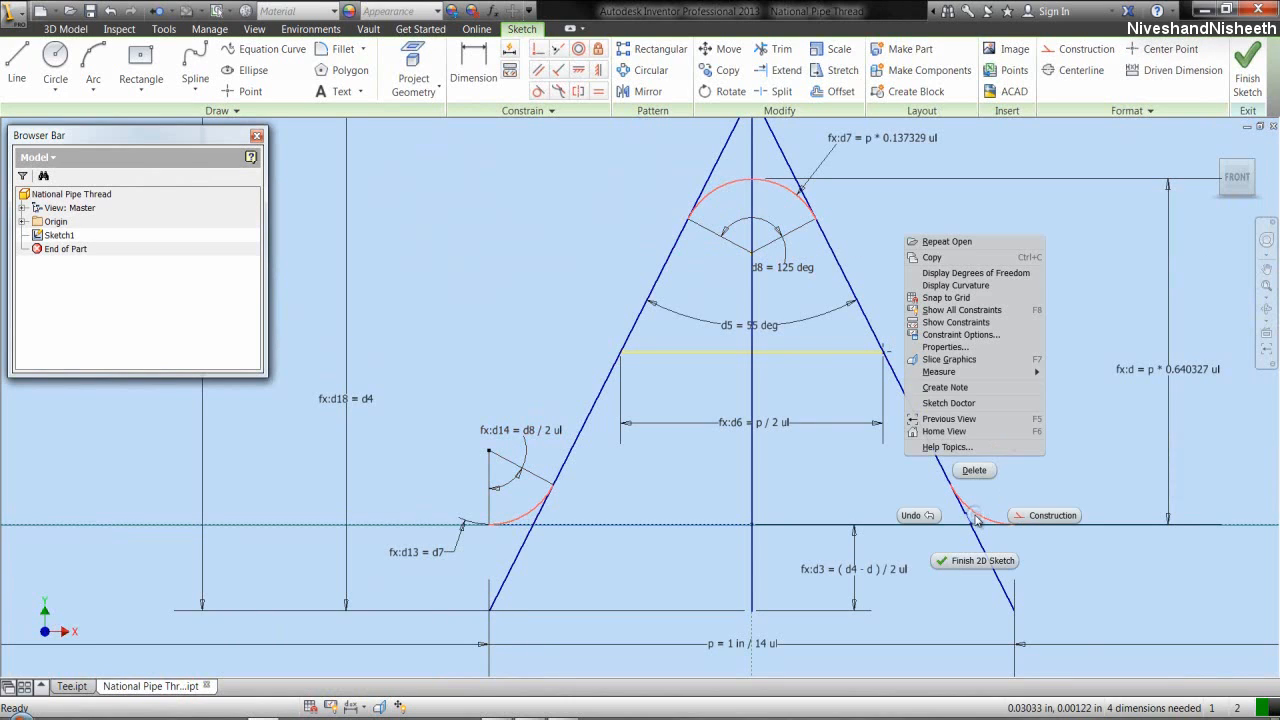
left_click(928, 262)
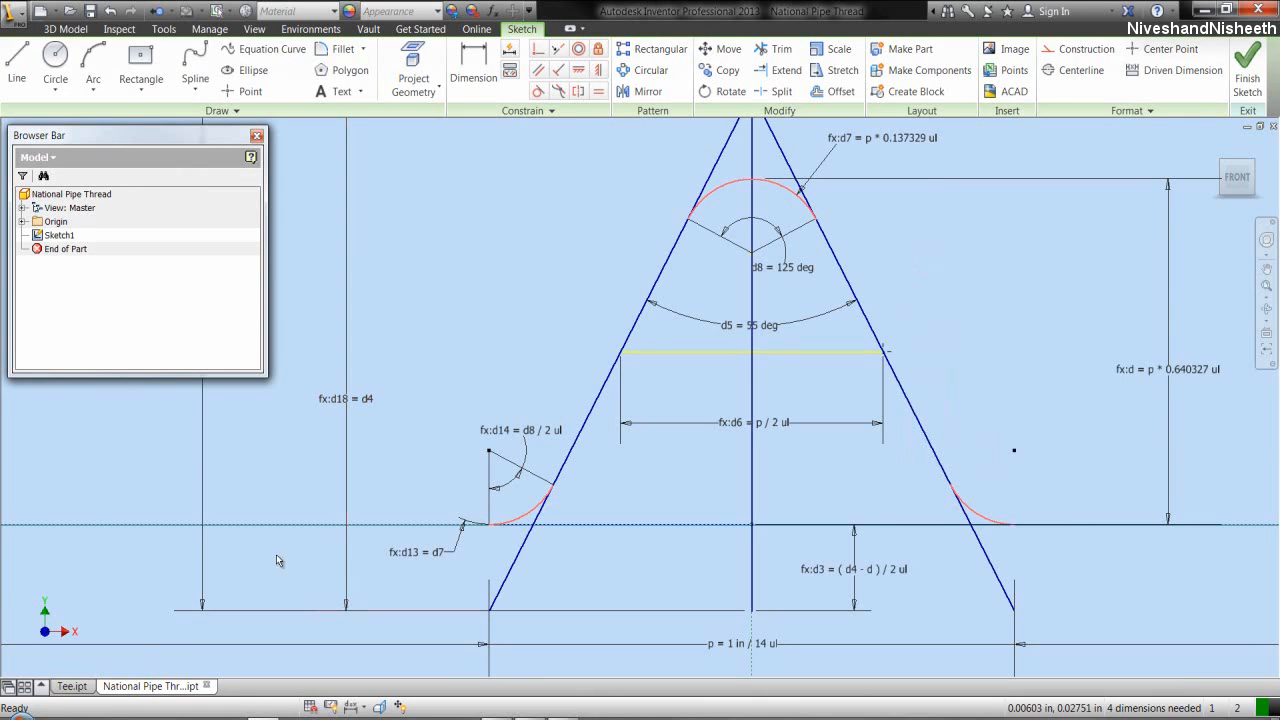
- Paste the copied thread arcs into the open sketch of the Tee part
left_click(72, 686)
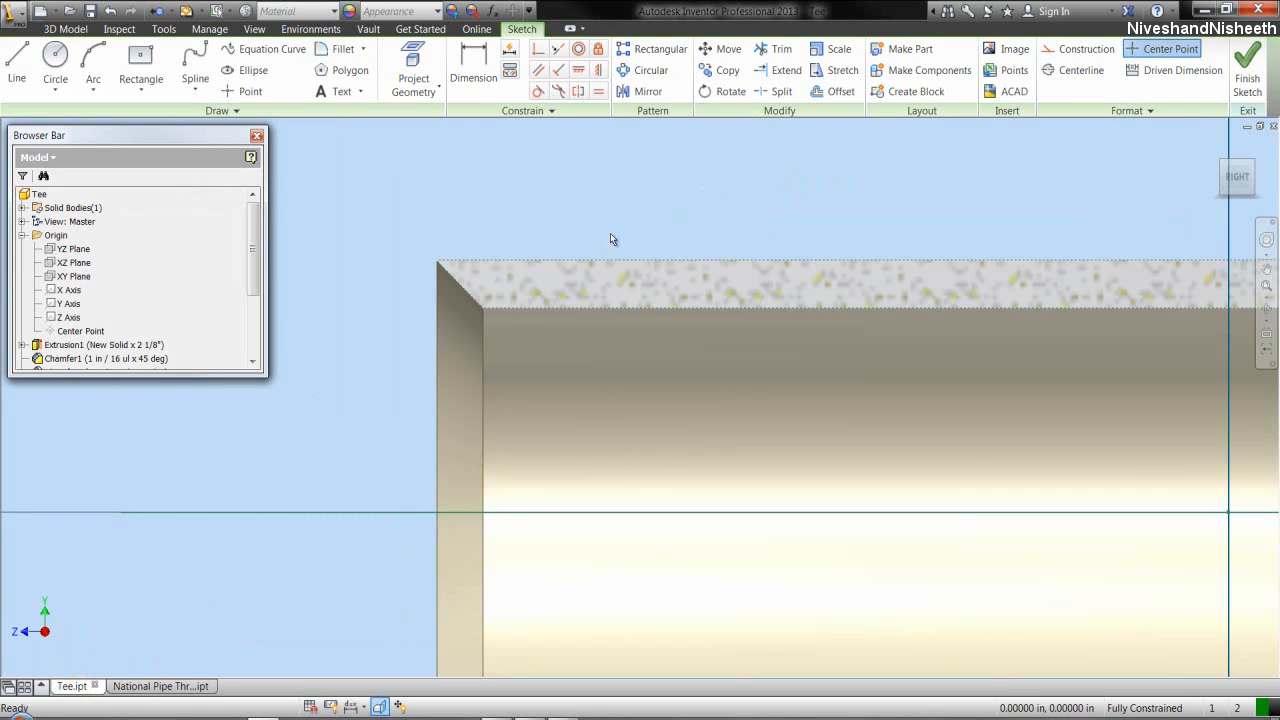
right_click(611, 236)
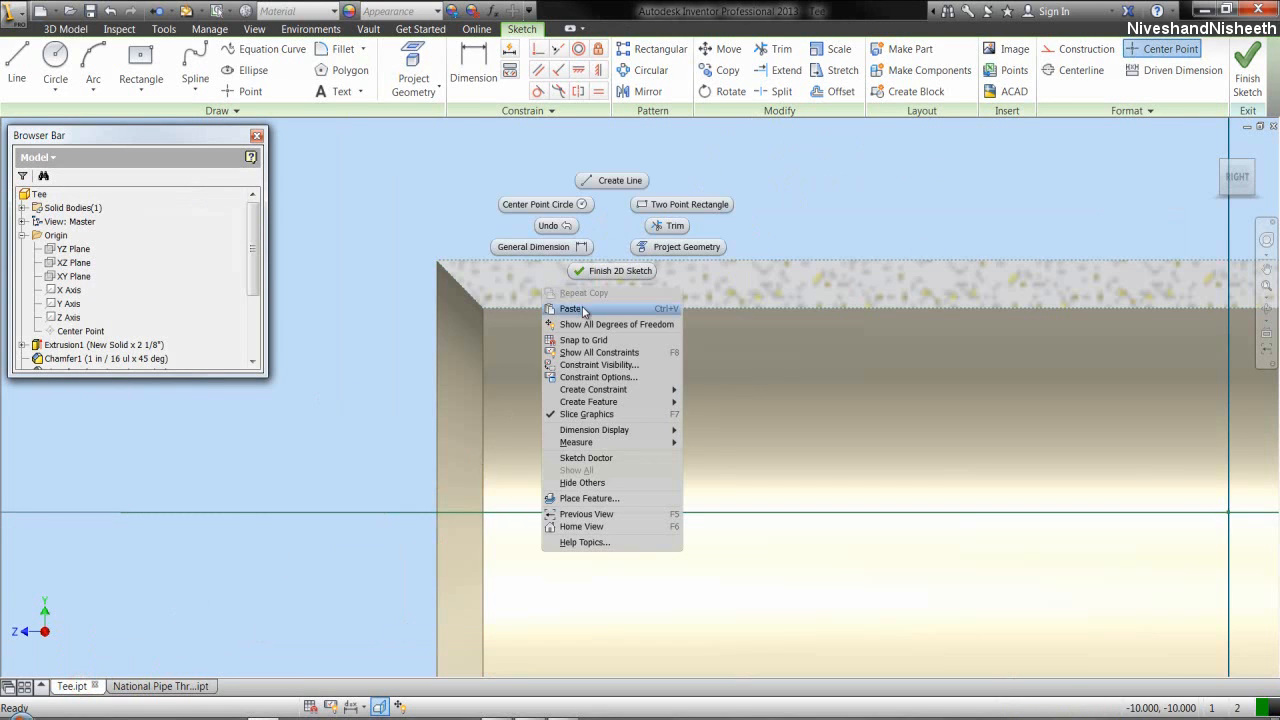
left_click(571, 309)
scroll(591, 230, "down", 2)
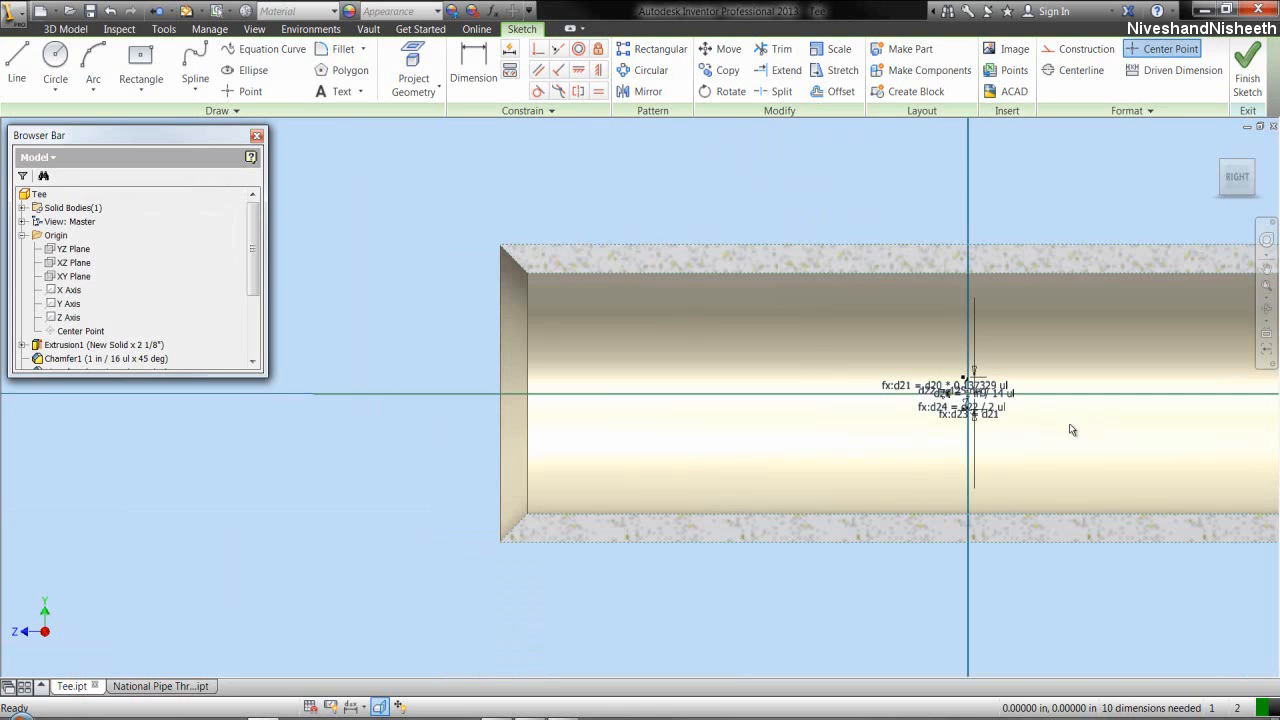
- Delete the pitch, radius and angle dimensions that came with the pasted thread arcs
scroll(997, 406, "up", 4)
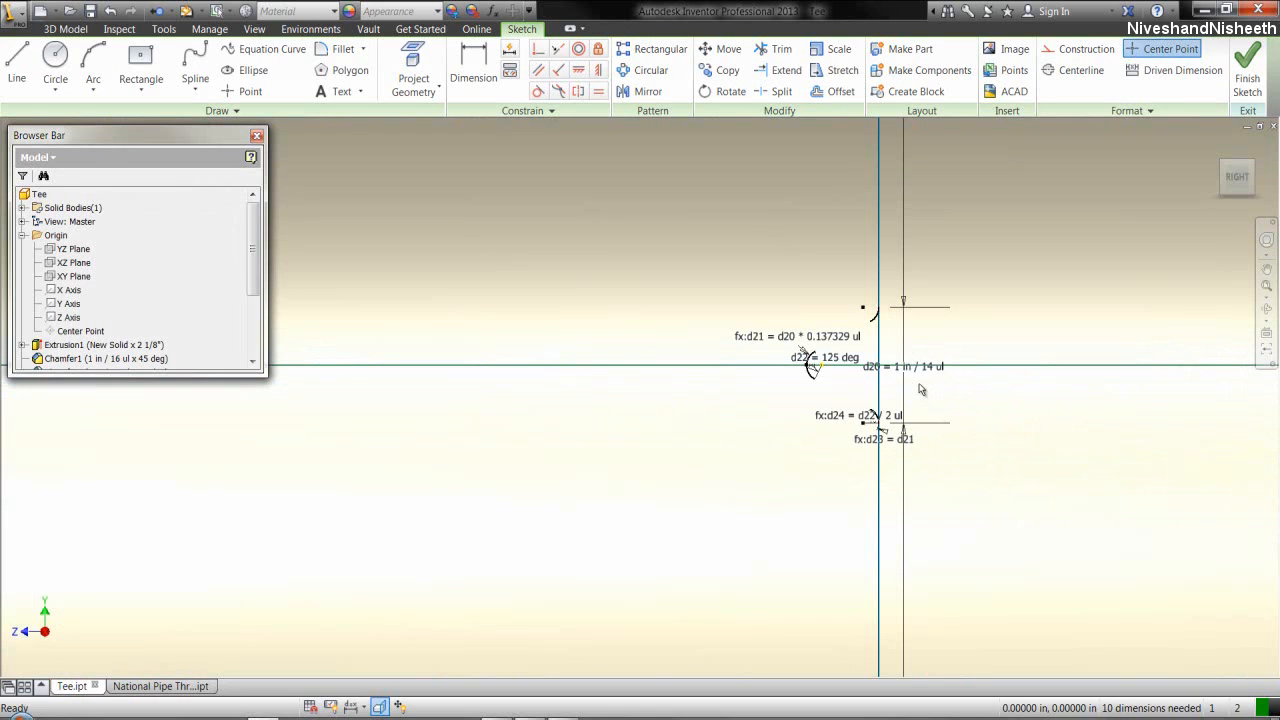
key("Delete")
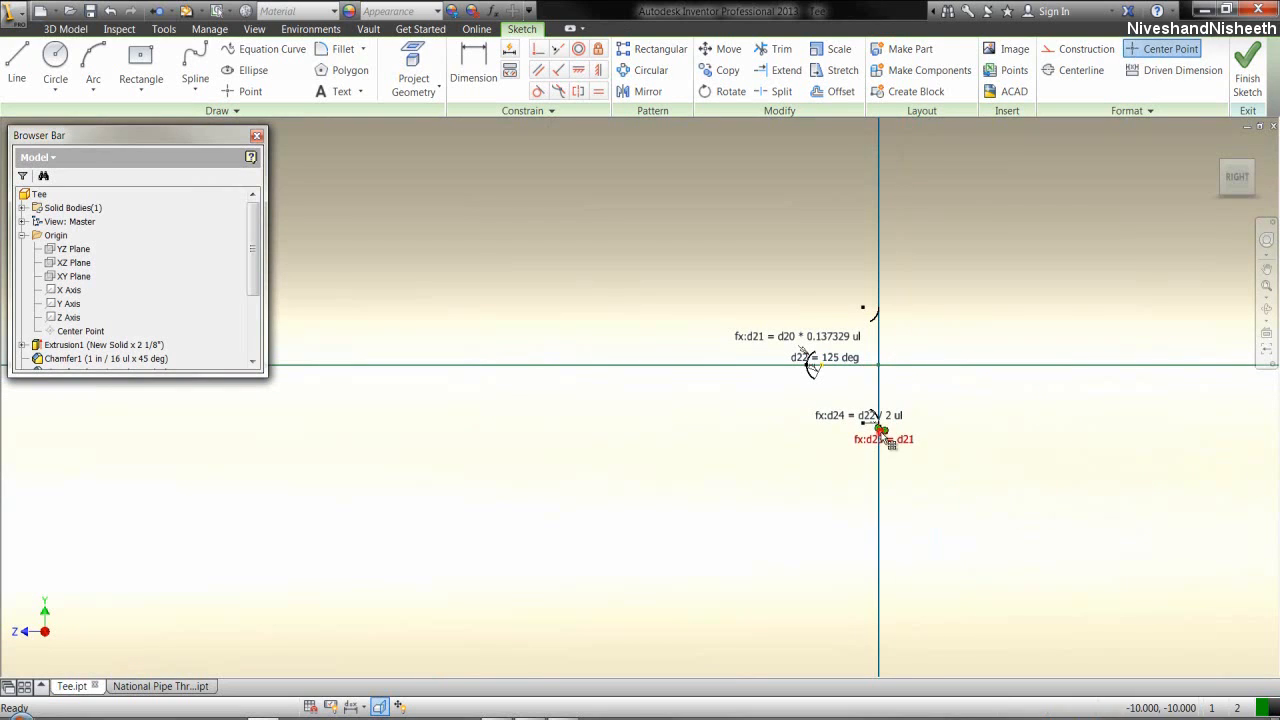
key("Delete")
left_click(870, 425)
key("Delete")
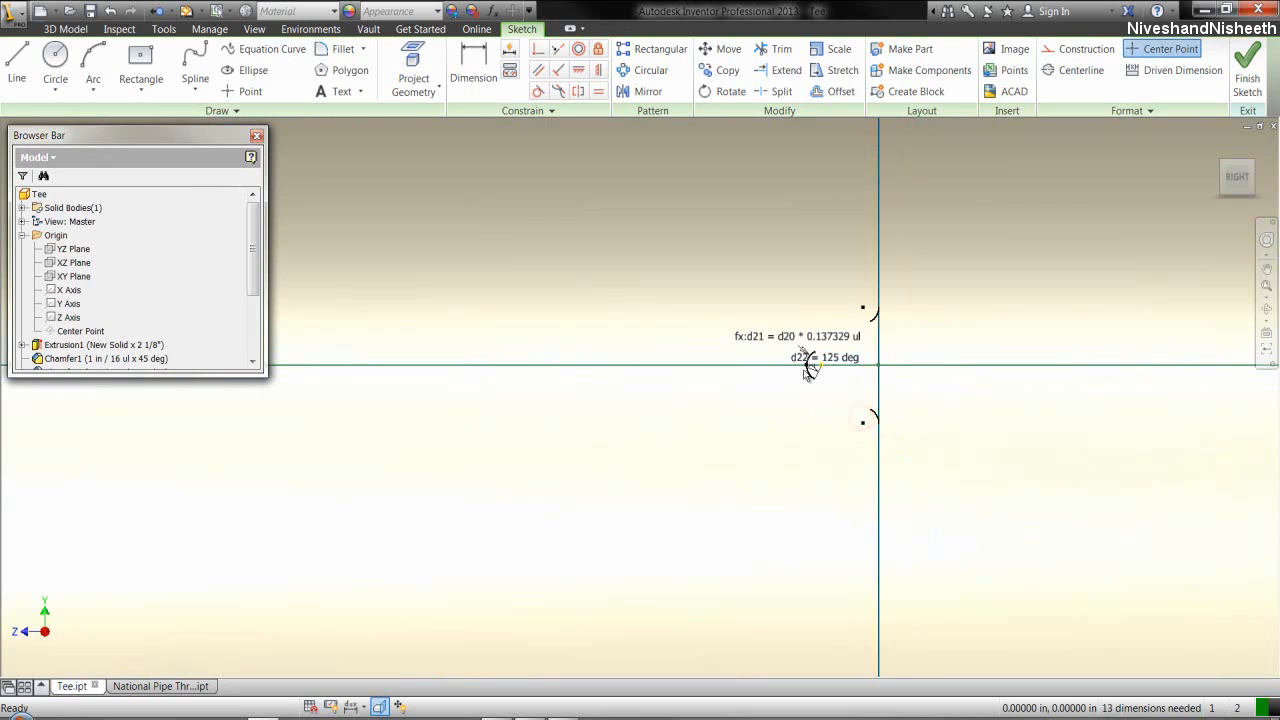
key("Delete")
left_click(805, 352)
key("Delete")
- Close the thread profile with two flank lines joining the crest arc to the root arcs and a base line between the root arcs' outer ends
right_click(907, 352)
left_click(903, 297)
scroll(874, 329, "down", 5)
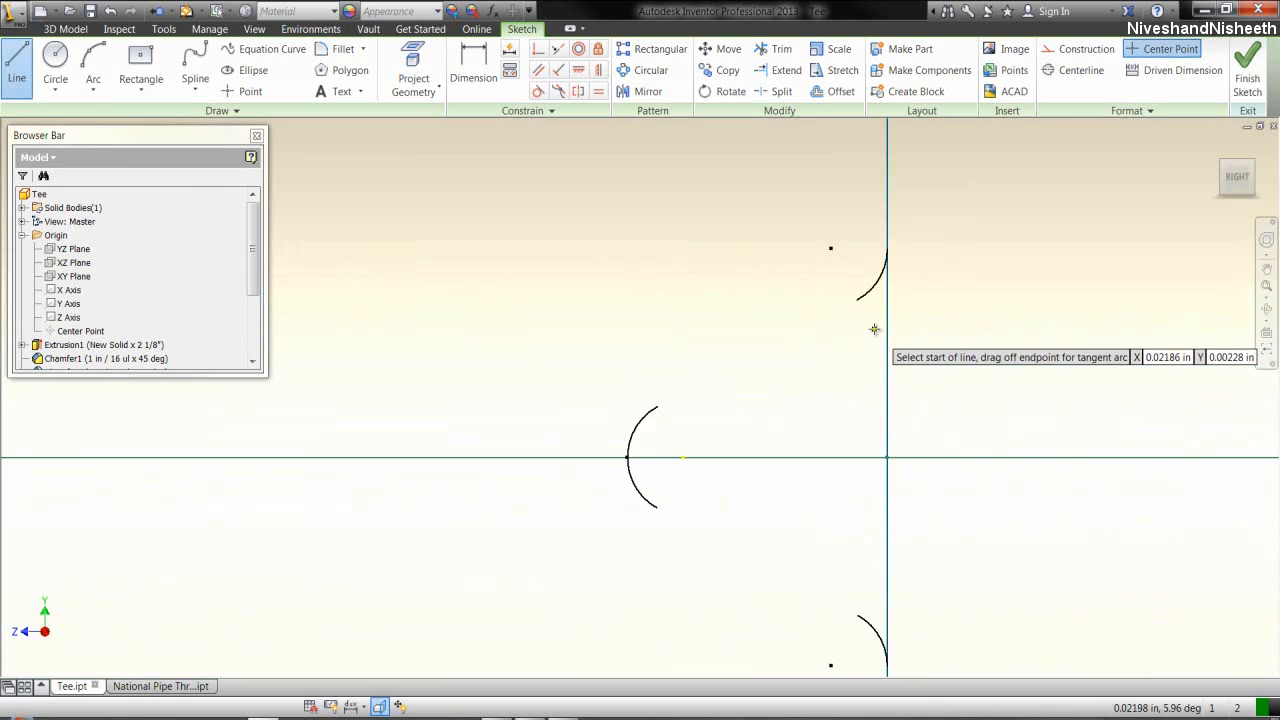
left_click(657, 408)
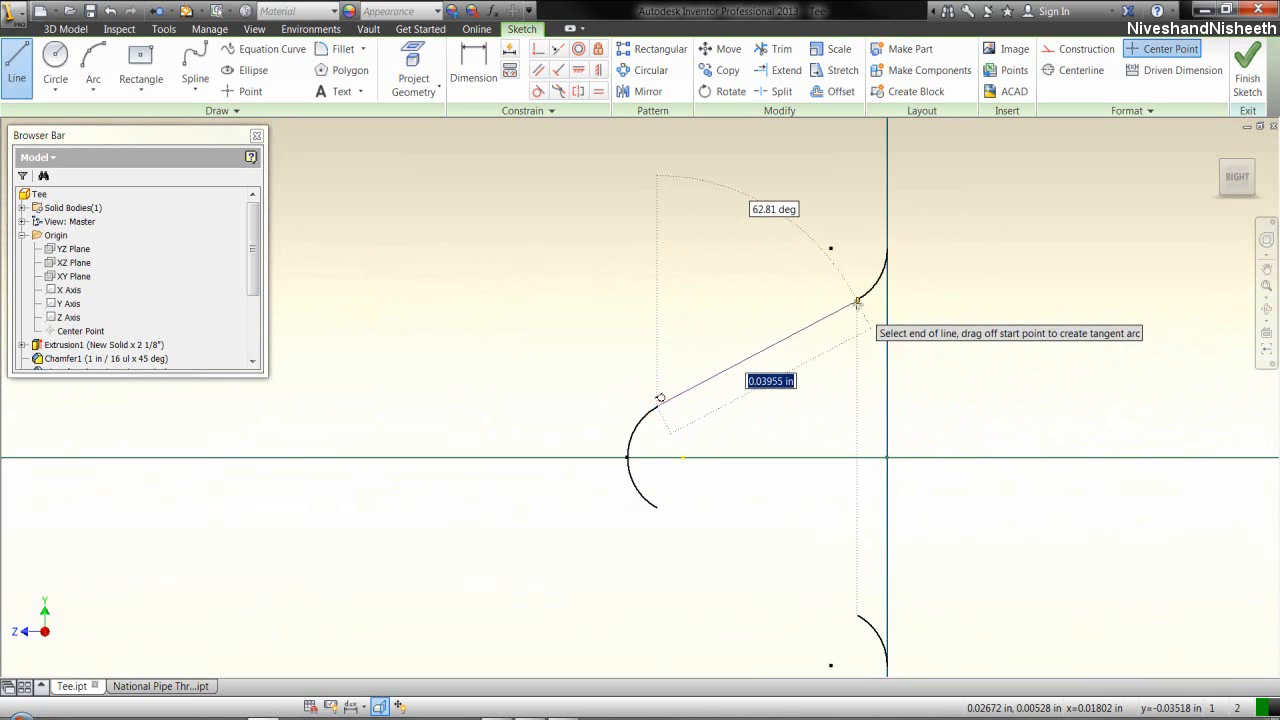
left_click(857, 299)
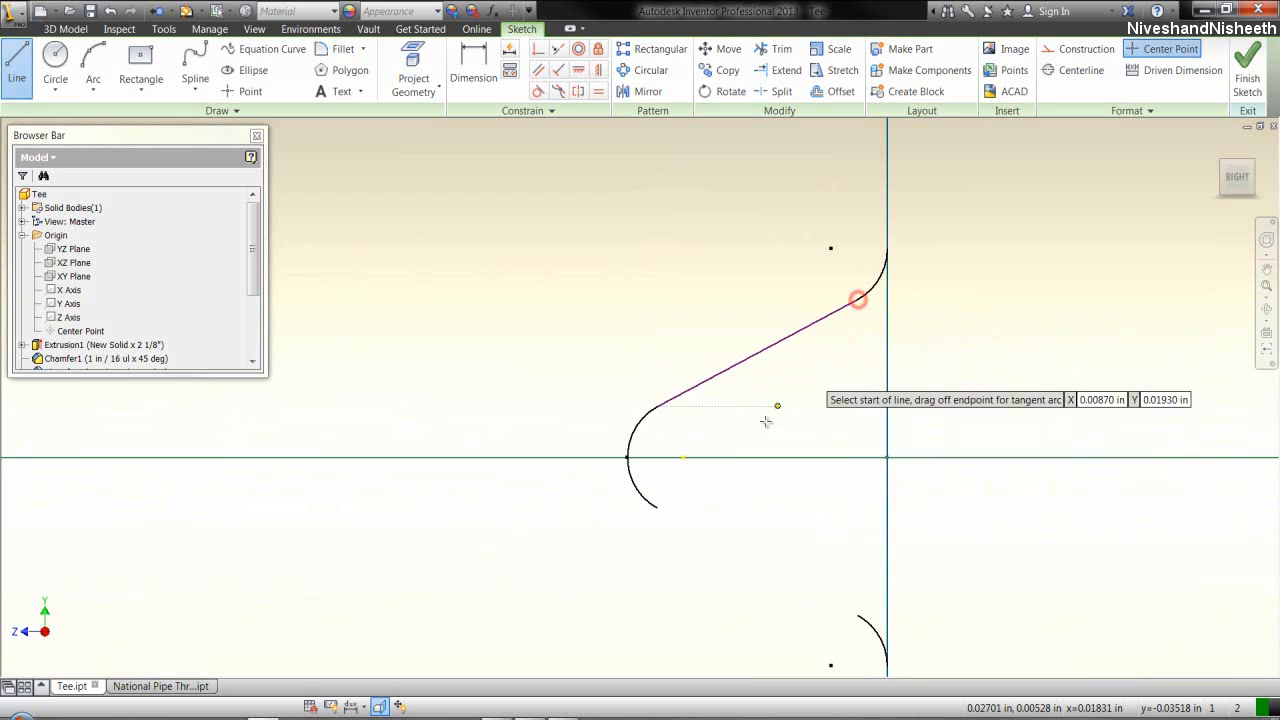
left_click(658, 505)
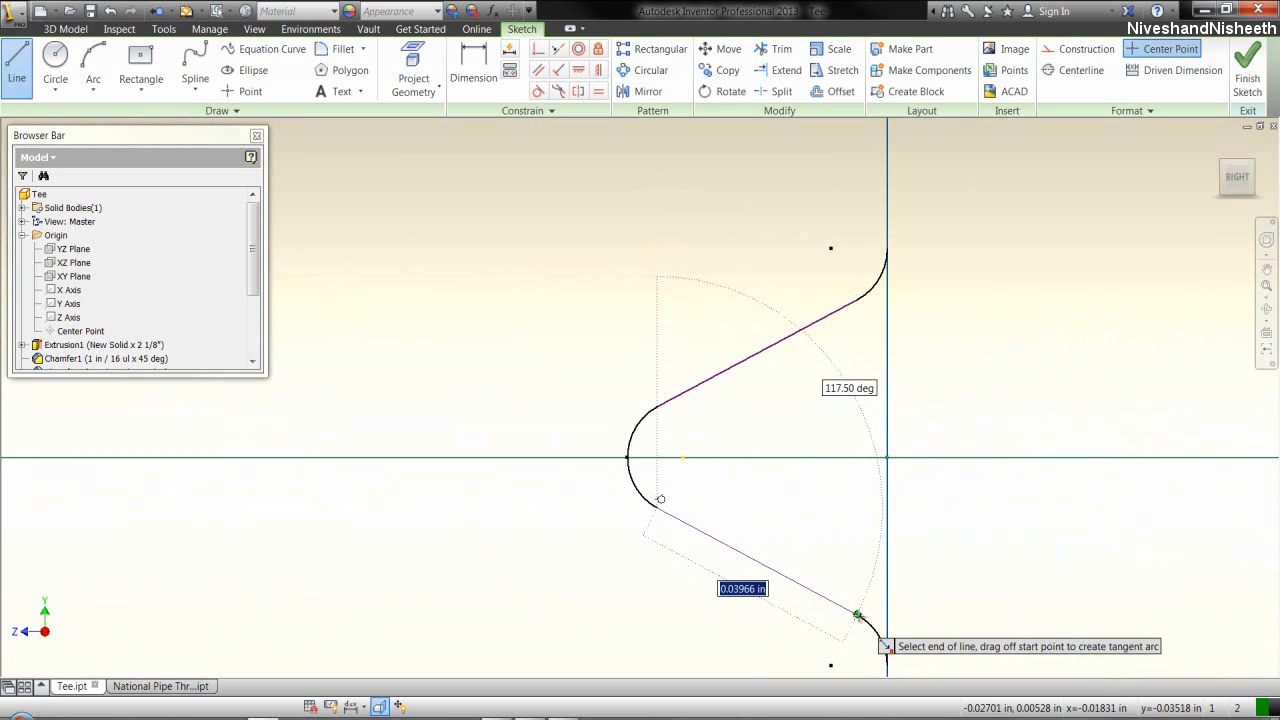
left_click(857, 614)
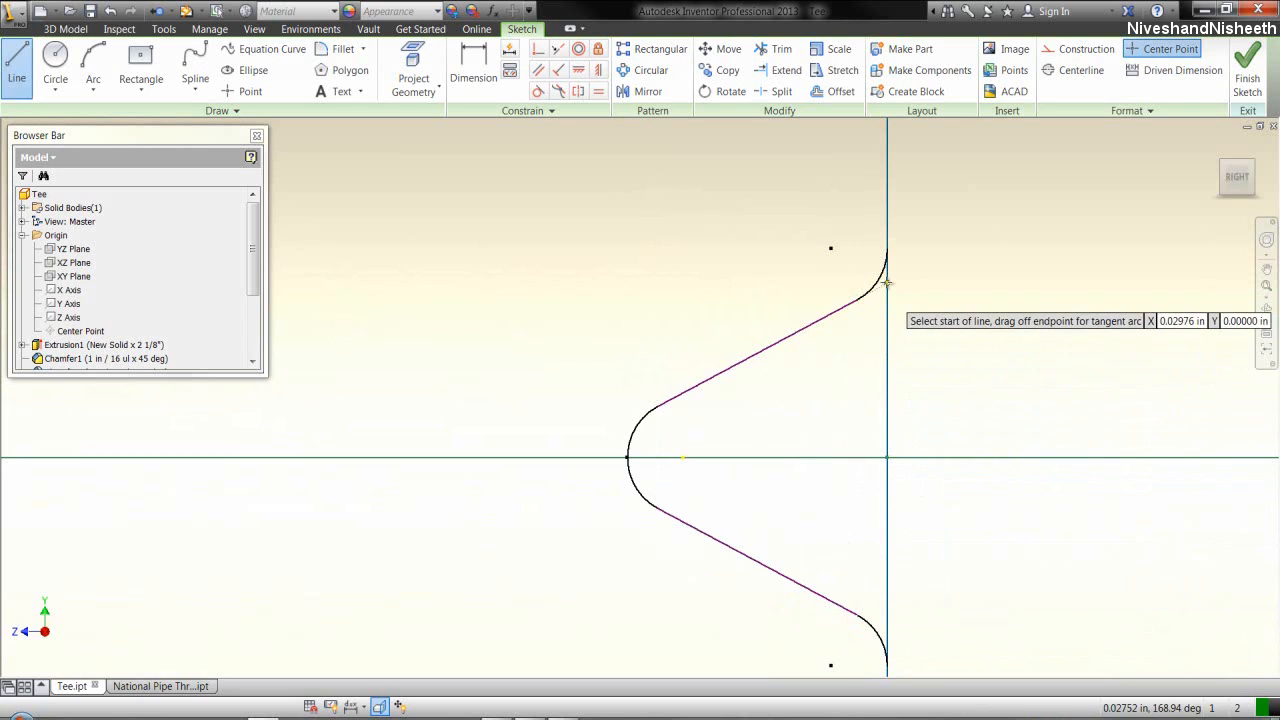
left_click_drag(885, 250, 889, 525)
scroll(887, 345, "up", 2)
right_click(952, 358)
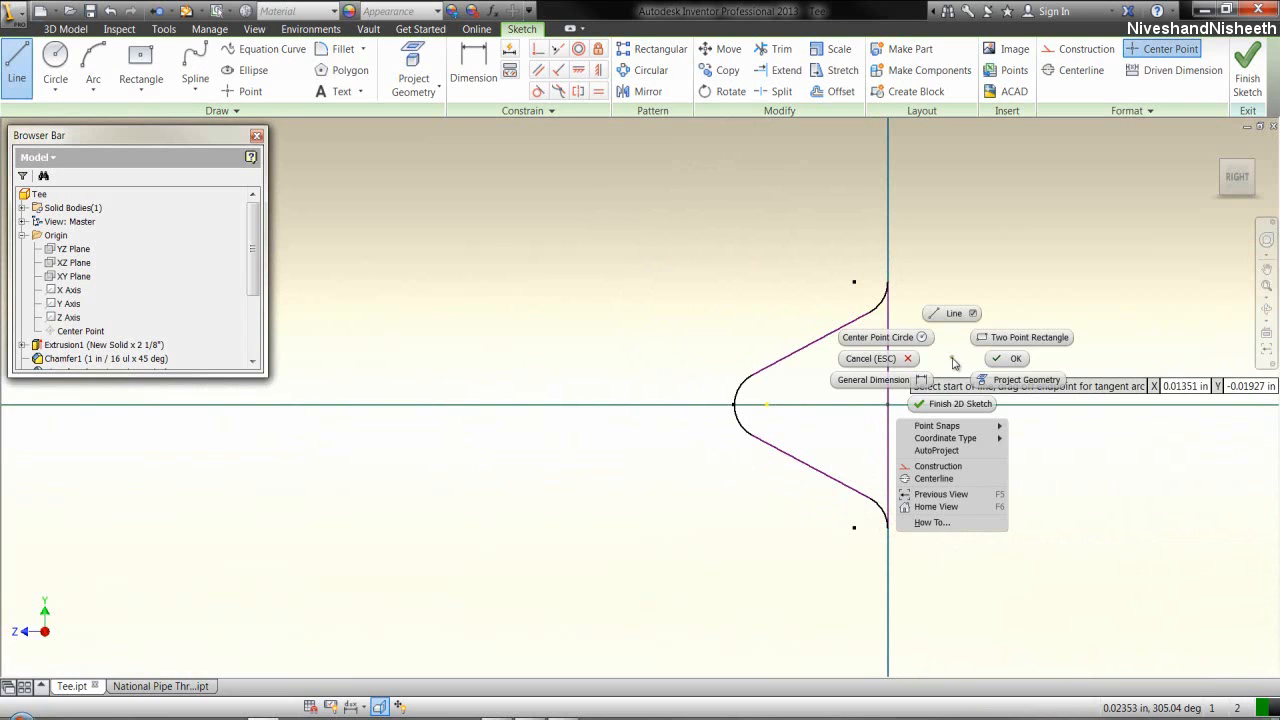
left_click(1007, 360)
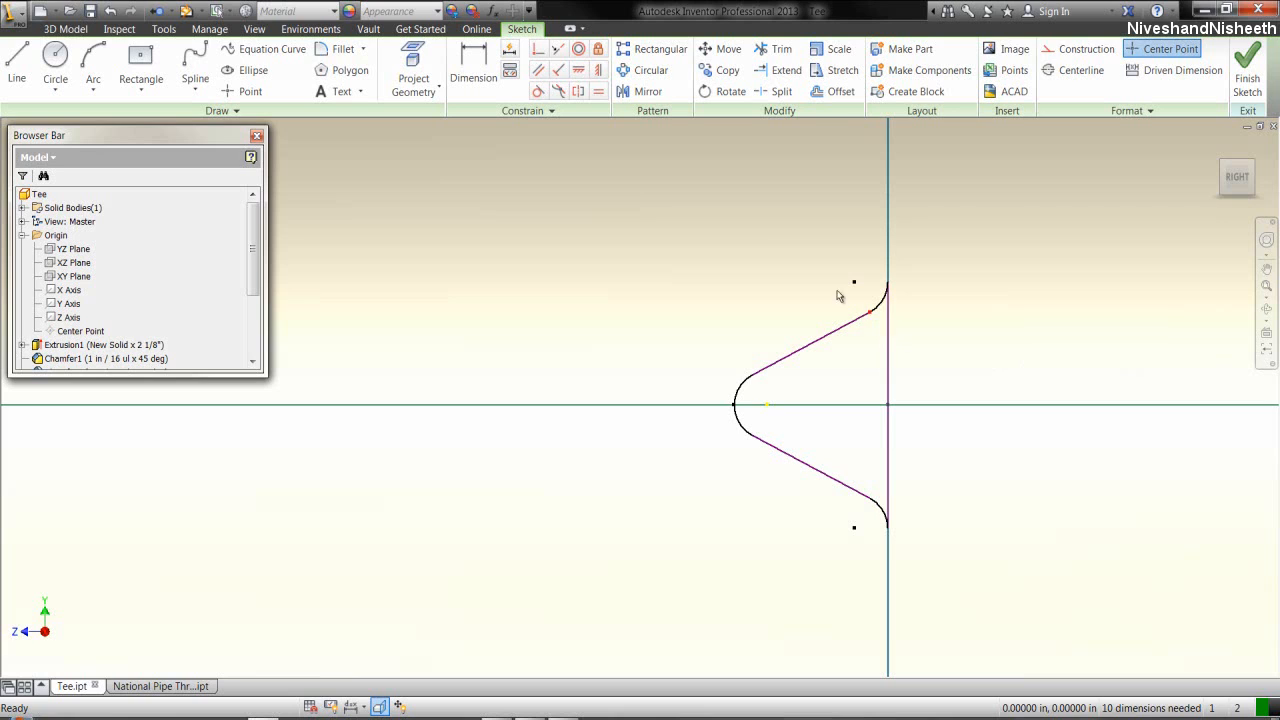
- Rotate the whole thread profile 270 degrees about the base line's lower endpoint, removing its constraints to other geometry
left_click(730, 91)
mouse_move(722, 234)
left_mouse_down()
mouse_move(916, 487)
mouse_move(936, 562)
left_mouse_up()
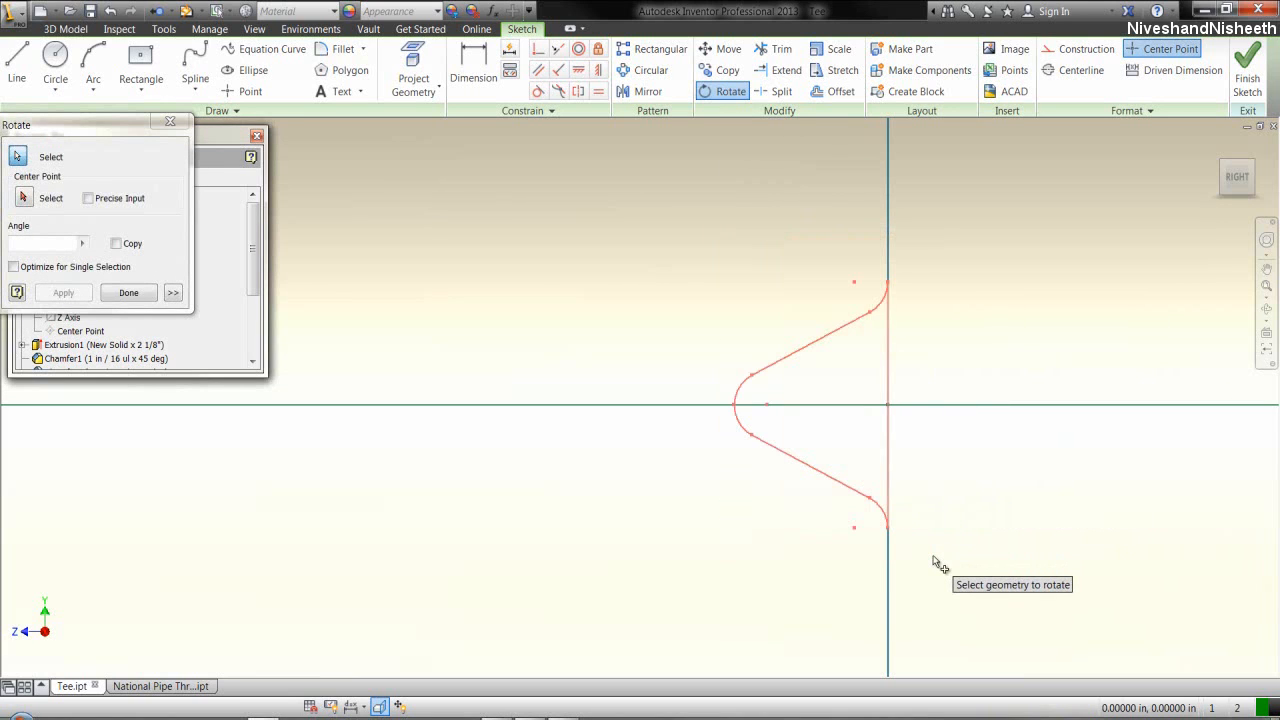
right_click(936, 563)
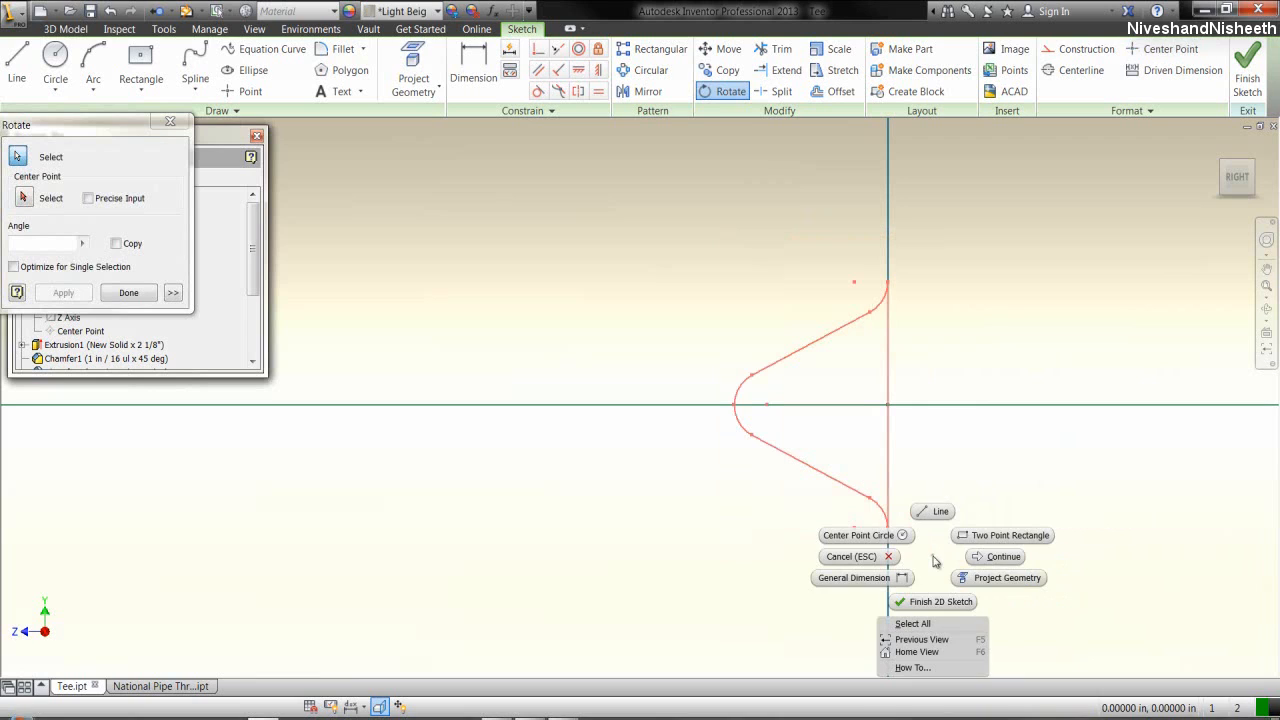
left_click(987, 556)
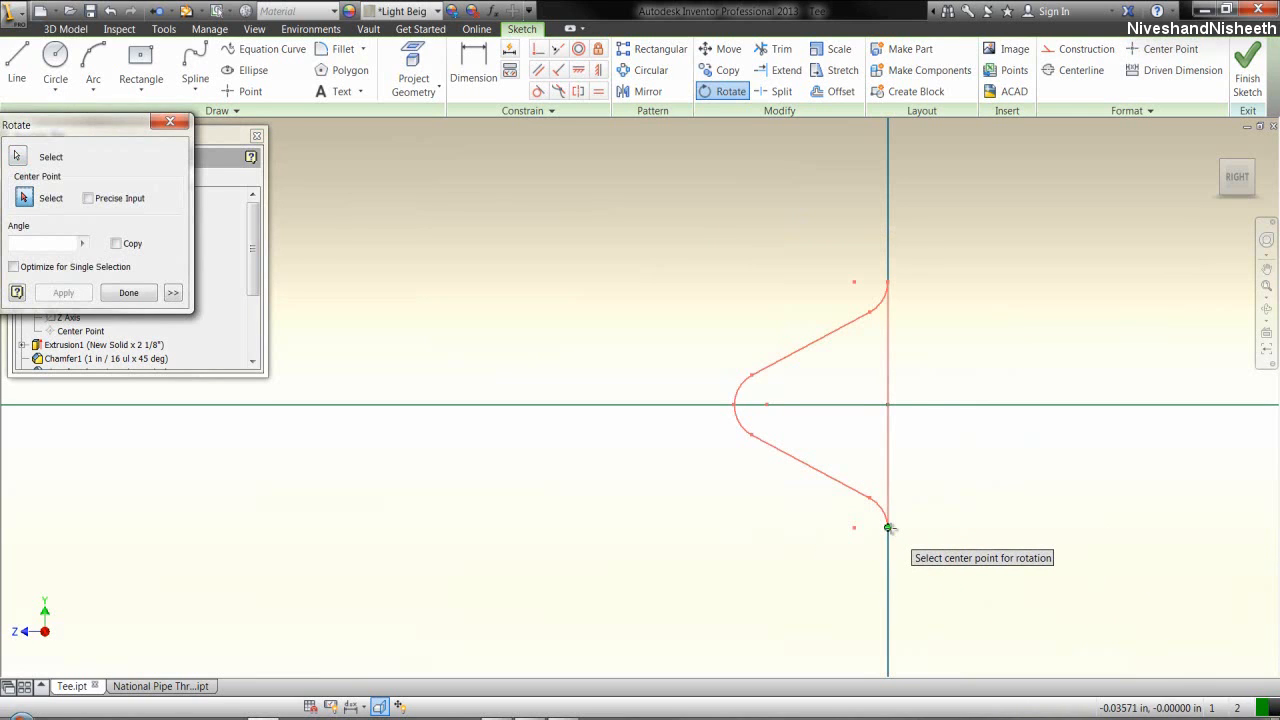
left_click(889, 528)
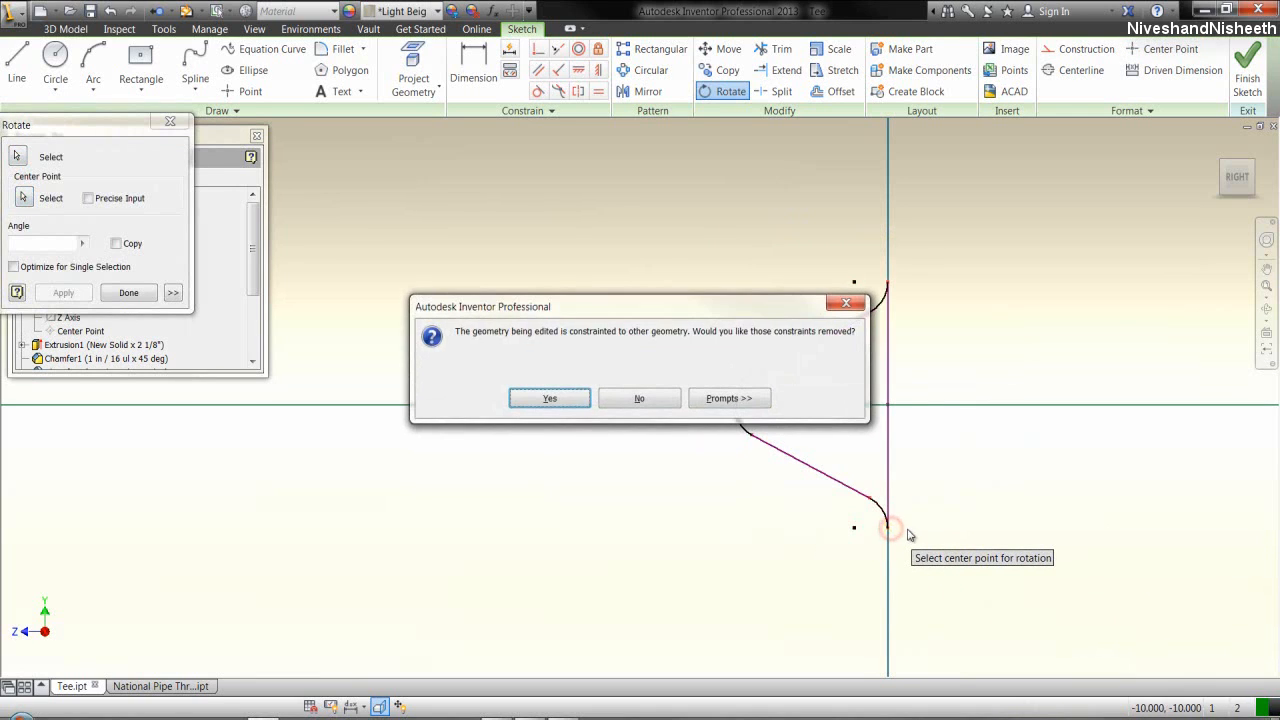
left_click(567, 398)
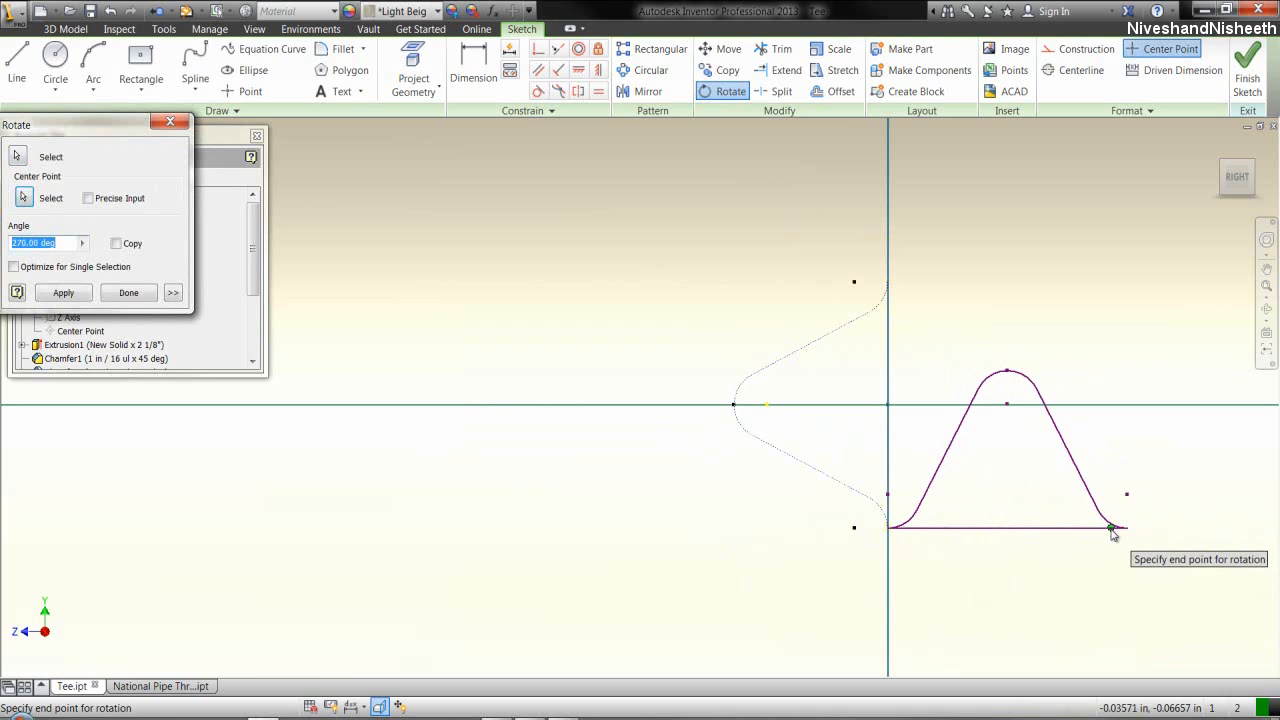
left_click(1113, 535)
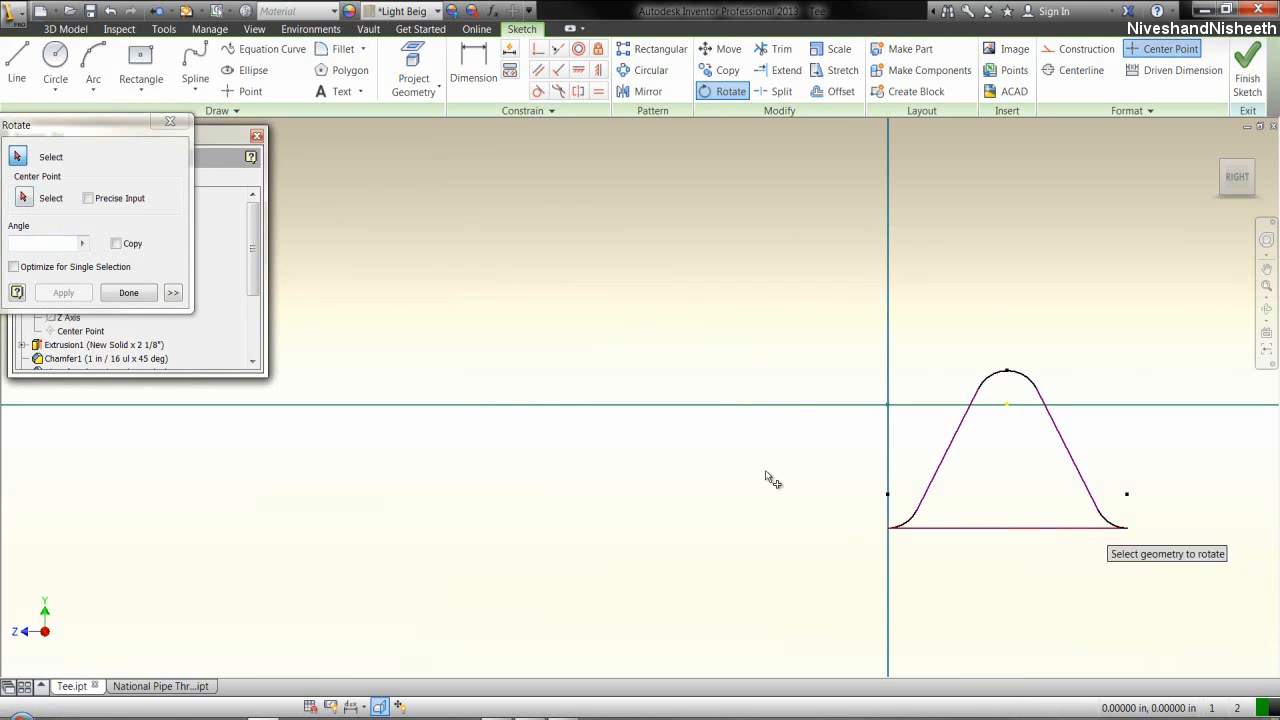
left_click(129, 293)
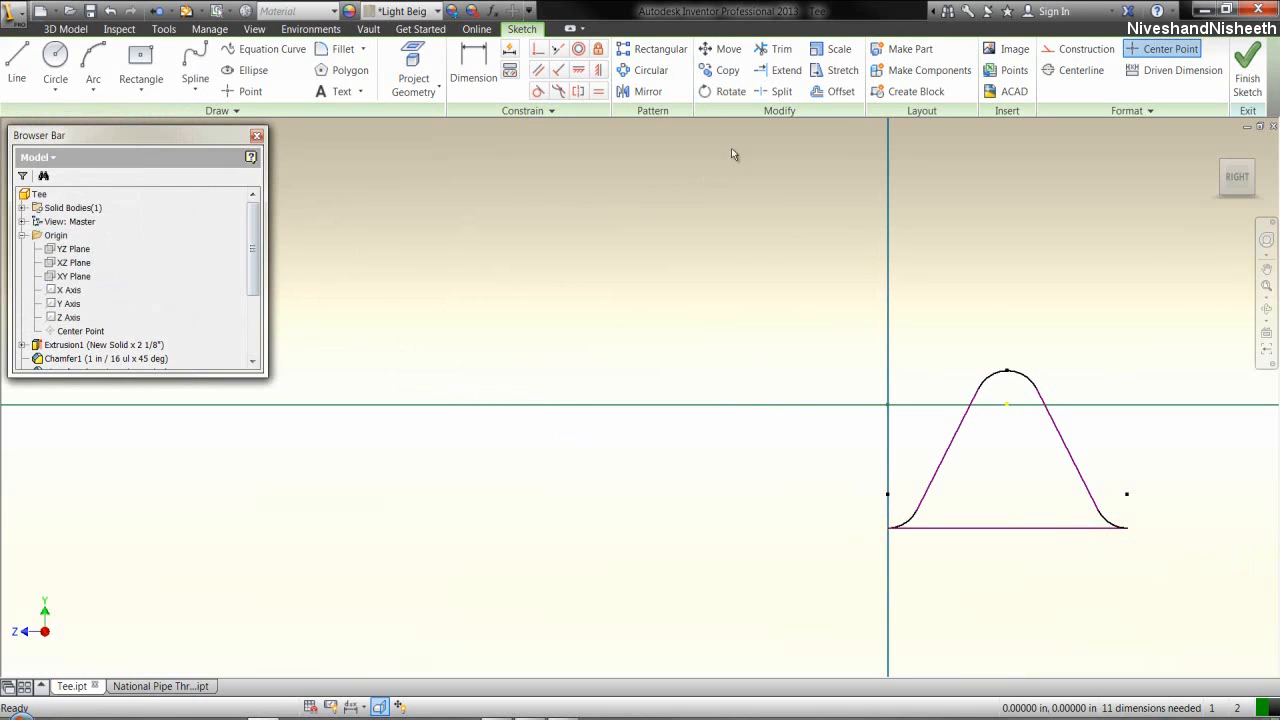
- Move the whole thread profile from its base line's midpoint to the inner corner where the upper chamfer meets the pipe bore
left_click(733, 52)
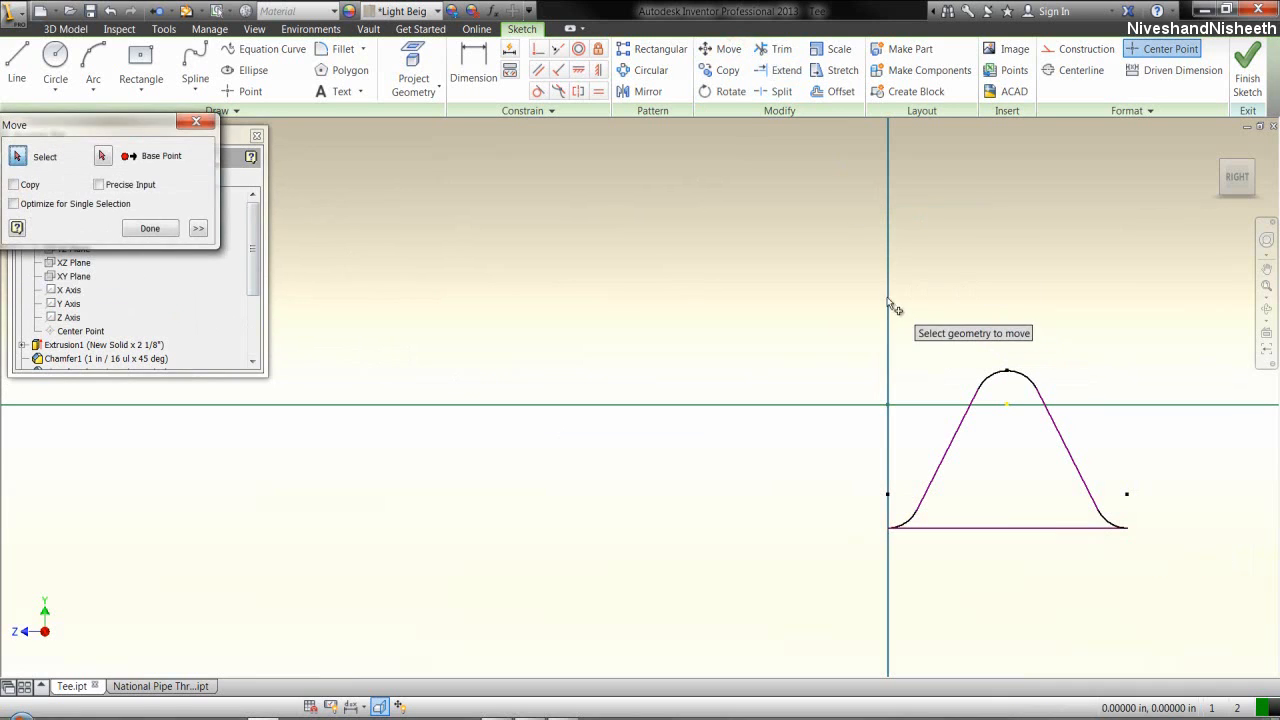
mouse_move(866, 294)
left_mouse_down()
mouse_move(1093, 540)
mouse_move(1164, 578)
left_mouse_up()
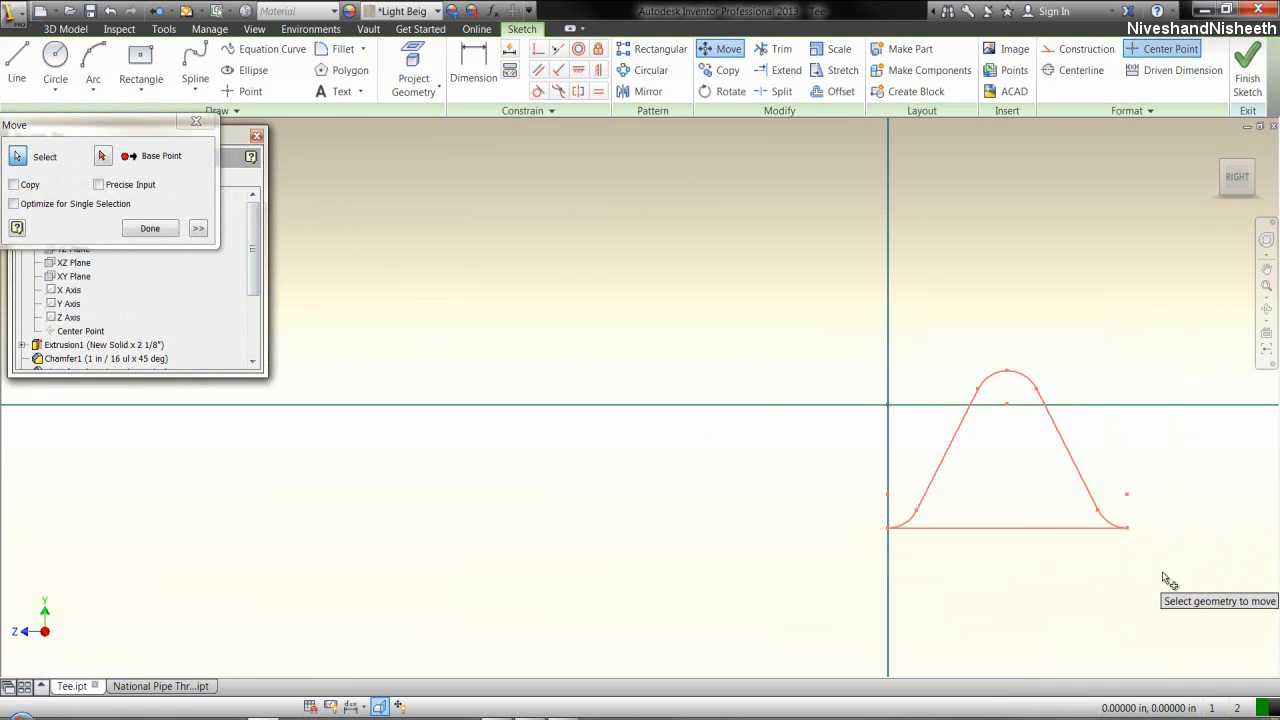
right_click(1010, 483)
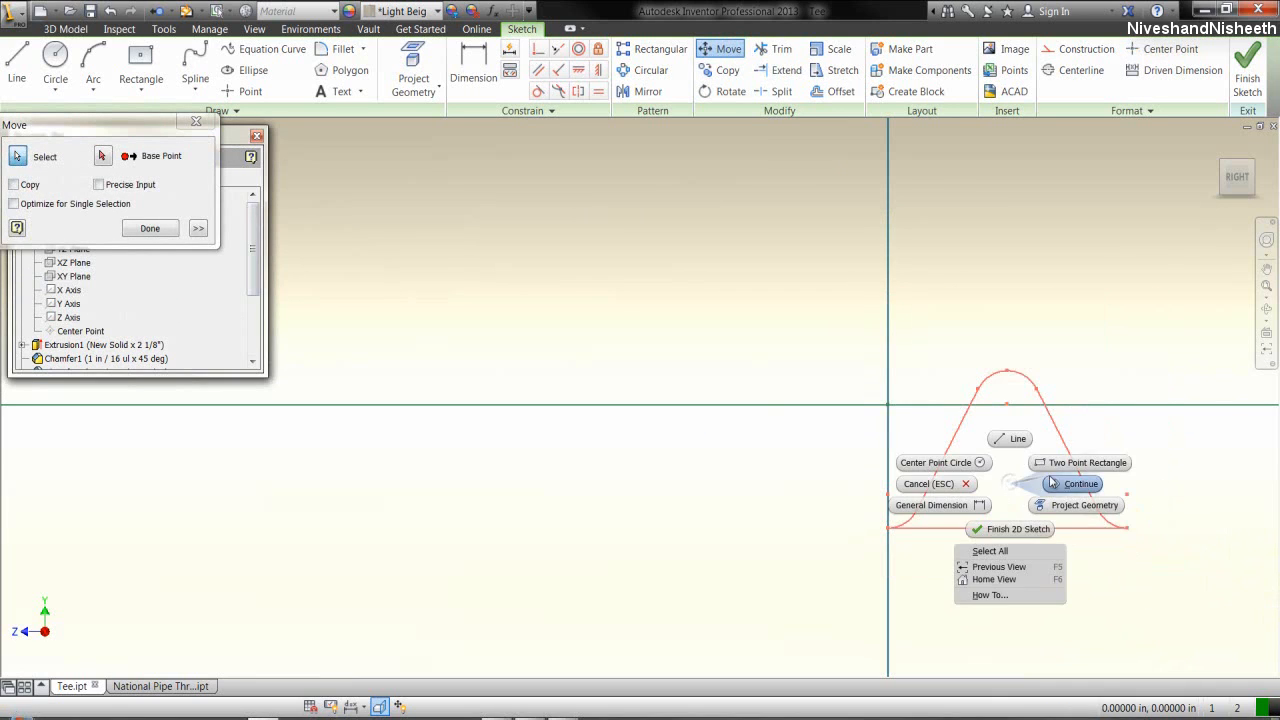
left_click(1063, 485)
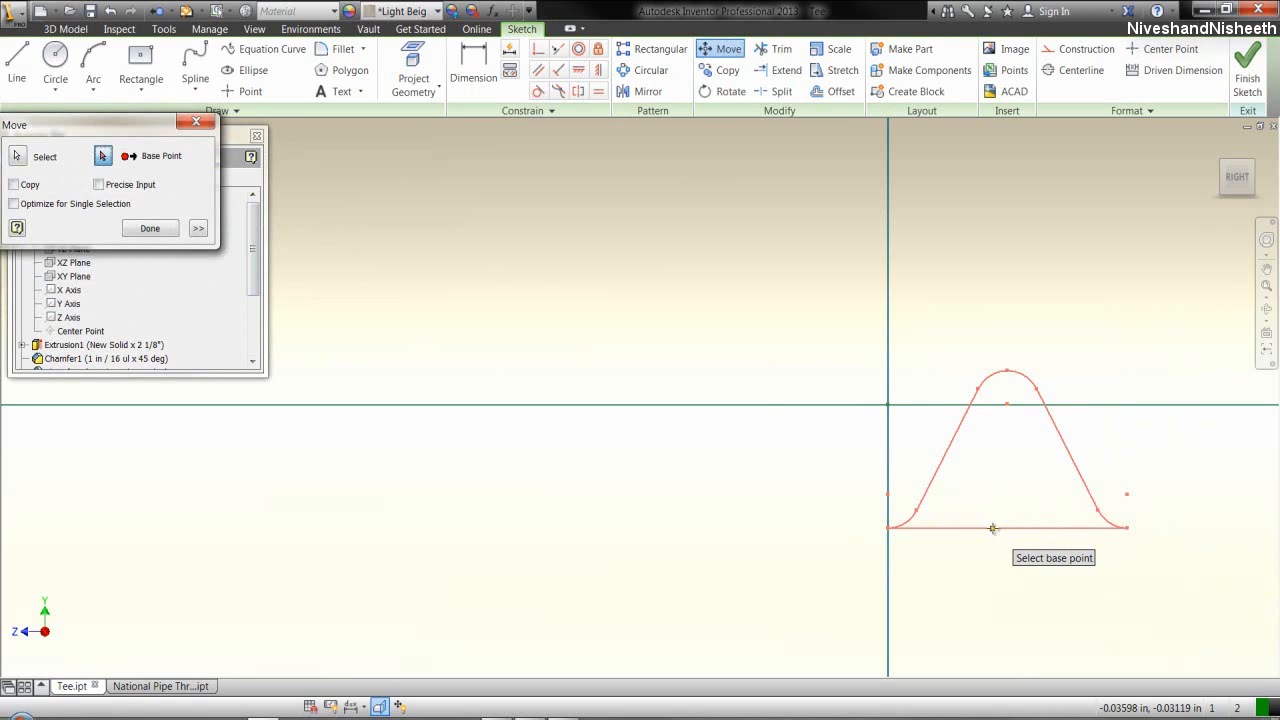
right_click(1012, 530)
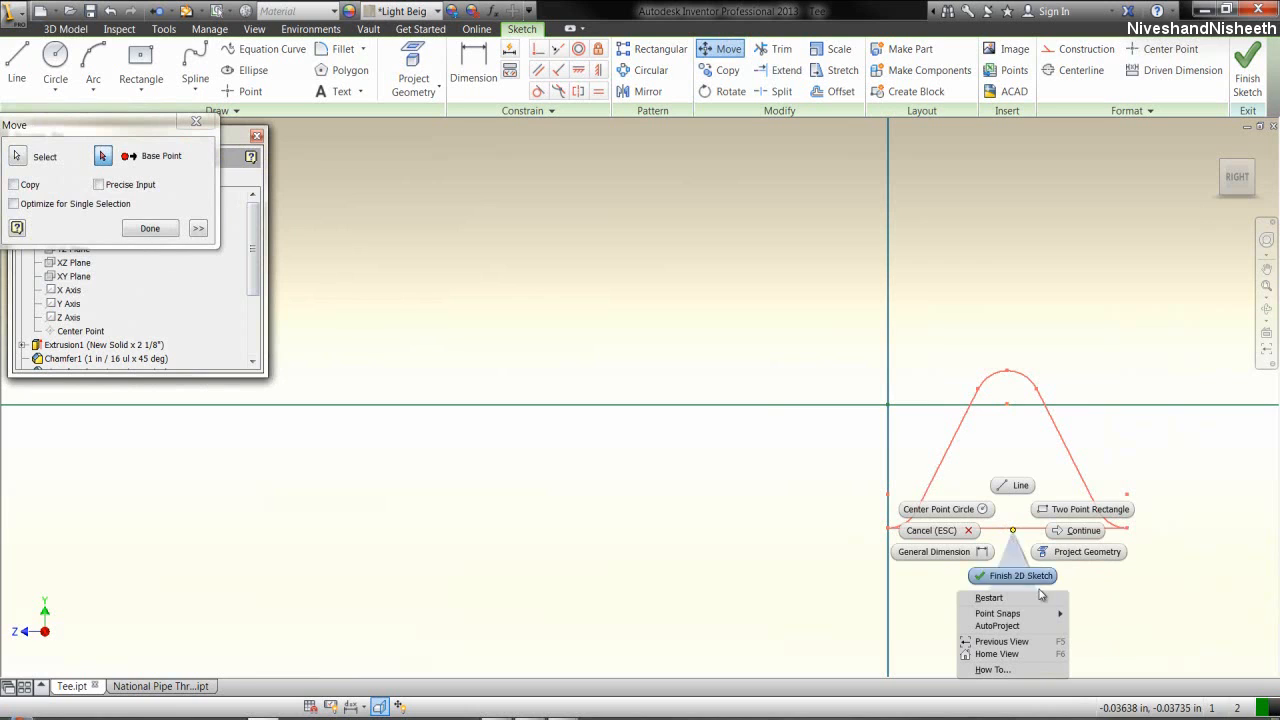
left_click(1078, 617)
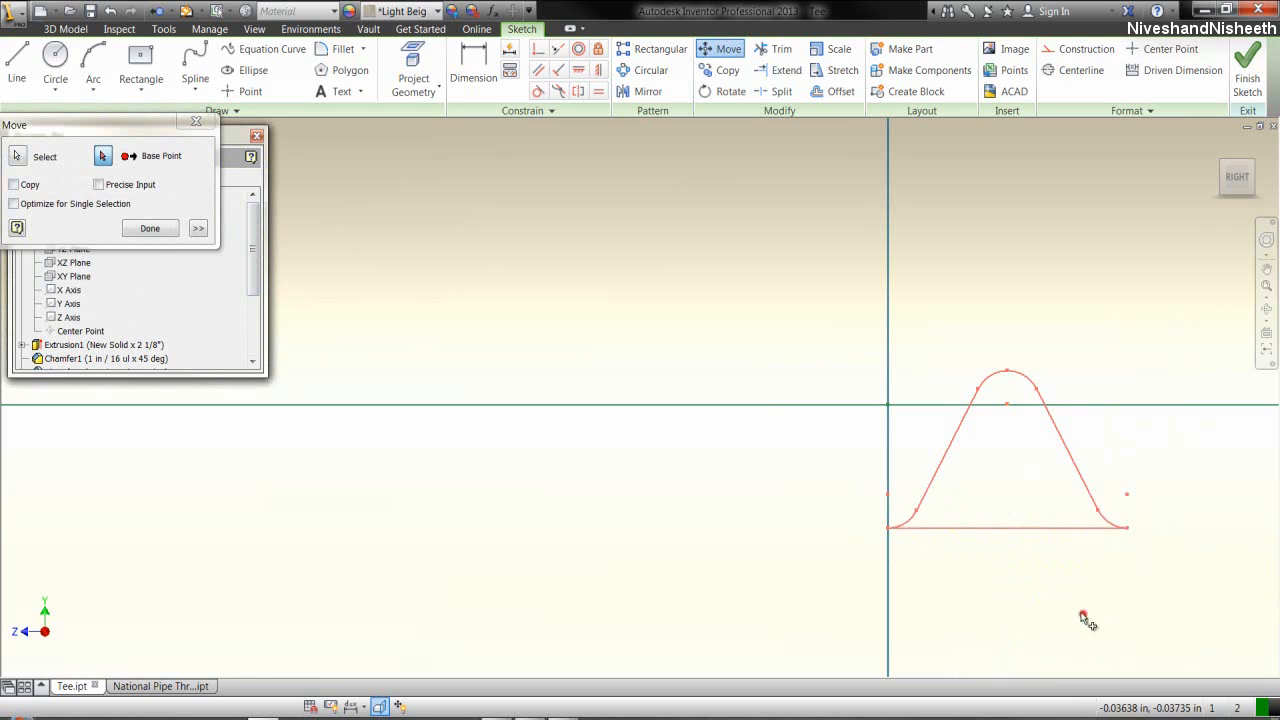
left_click(1017, 532)
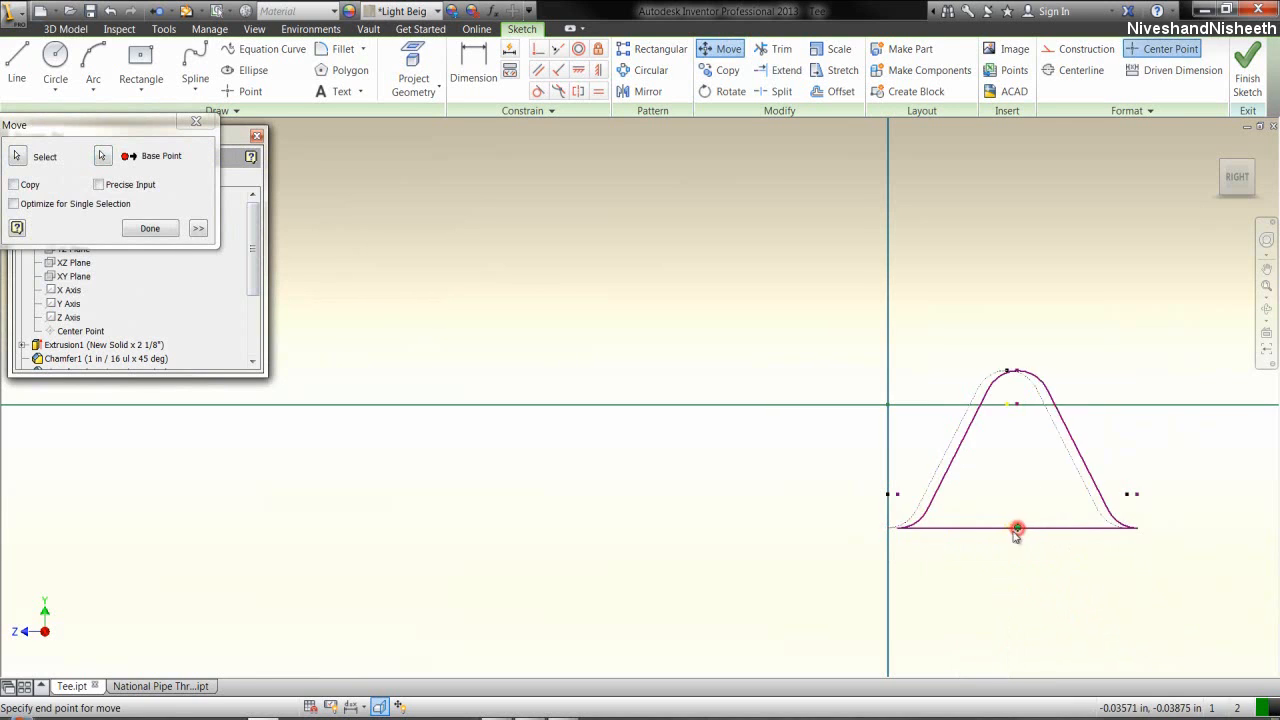
scroll(995, 535, "down", 2)
scroll(990, 537, "down", 3)
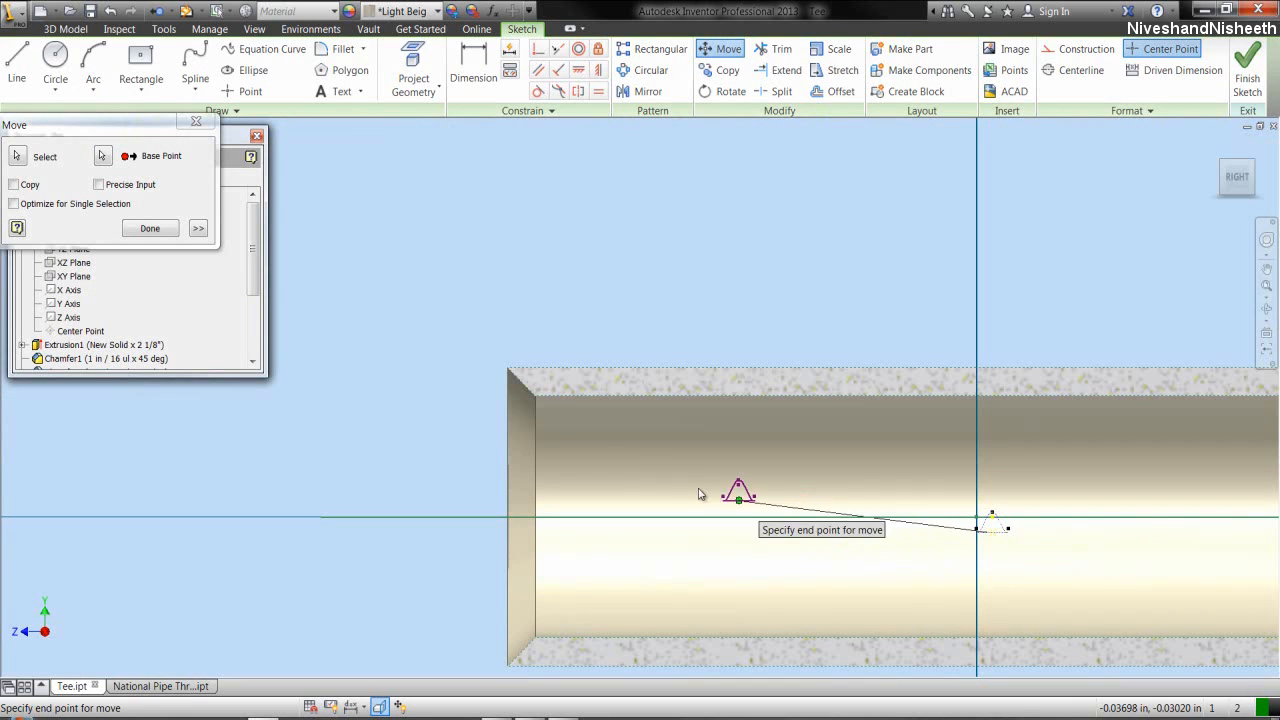
scroll(532, 407, "up", 3)
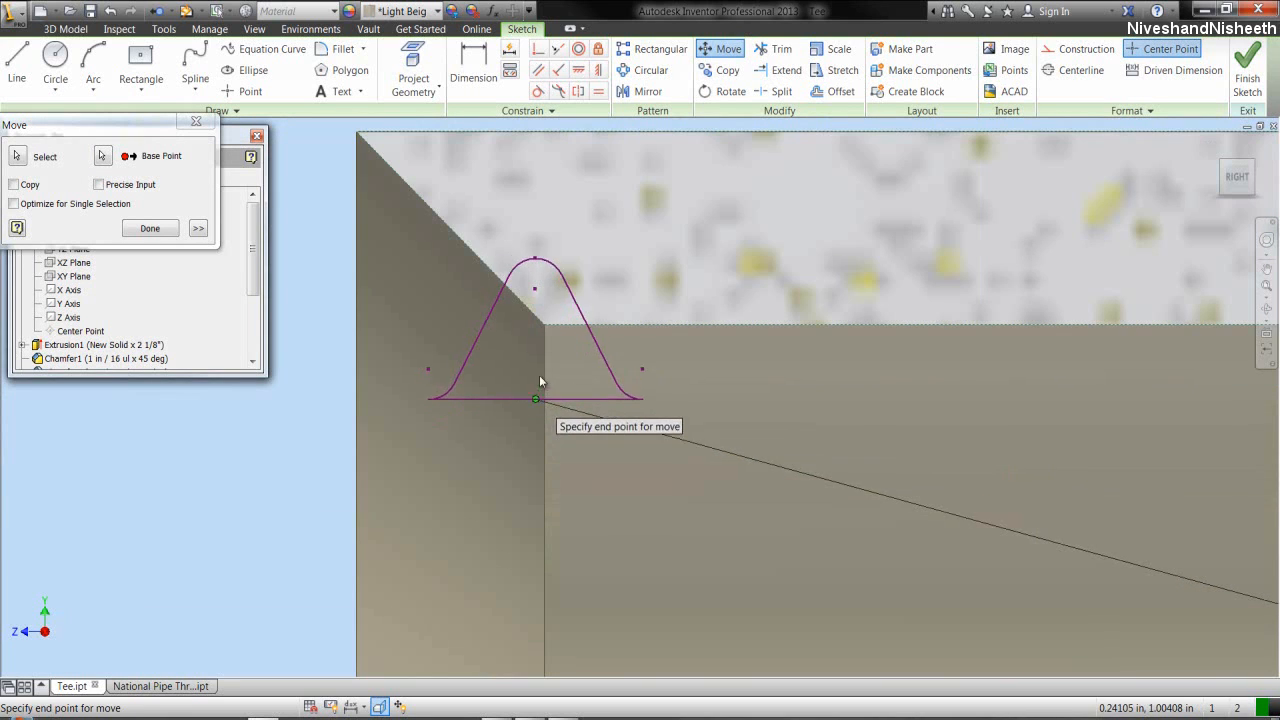
left_click(544, 325)
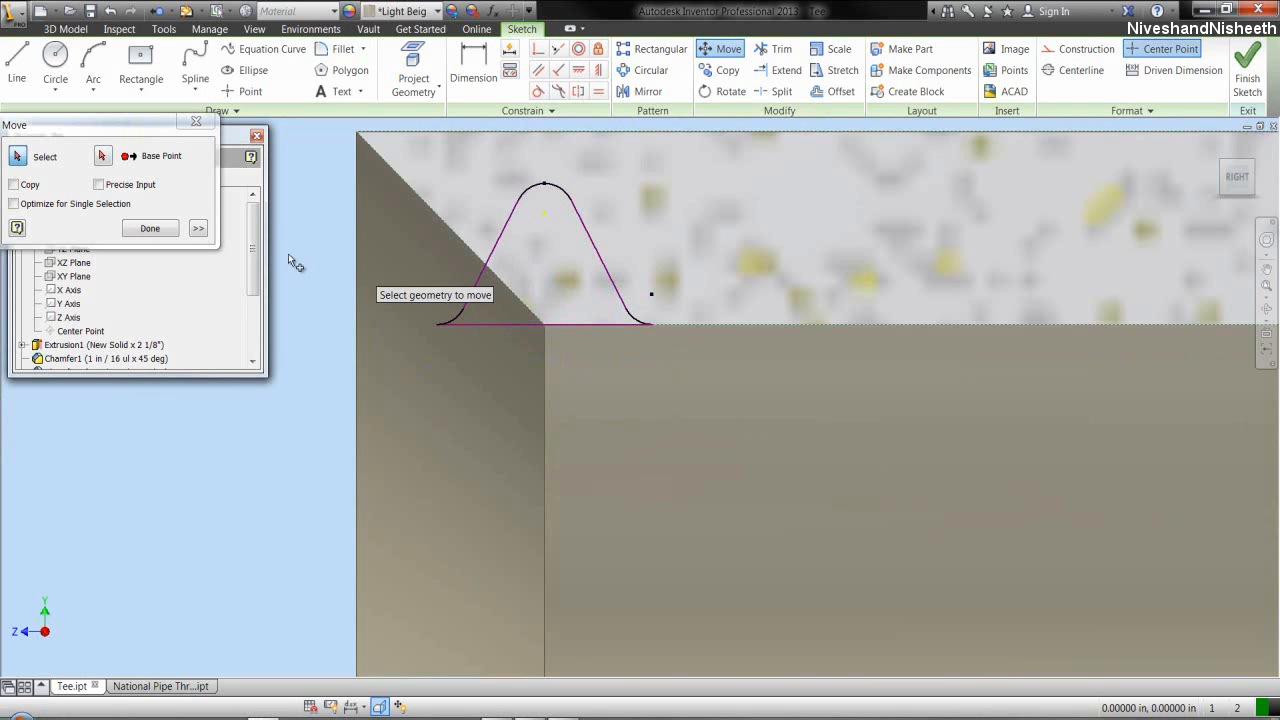
left_click(158, 231)
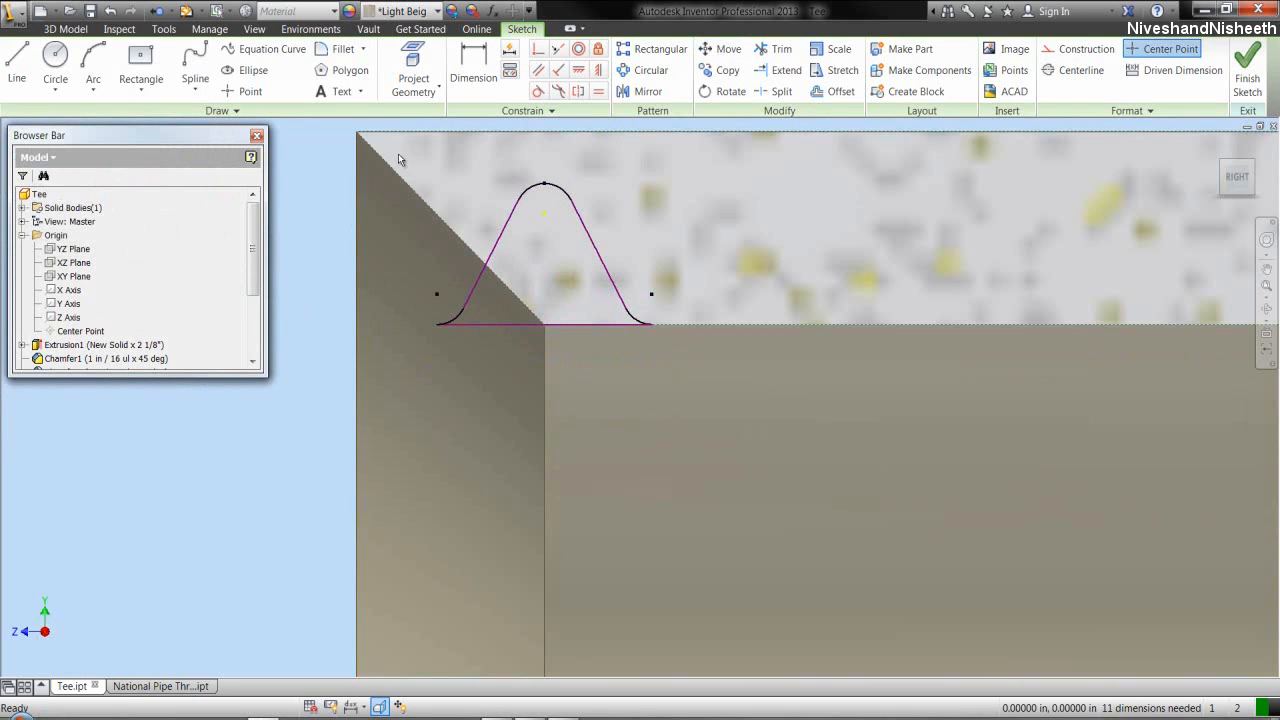
- Apply a Fix constraint to the entire thread profile and finish the sketch
left_click_drag(398, 153, 681, 386)
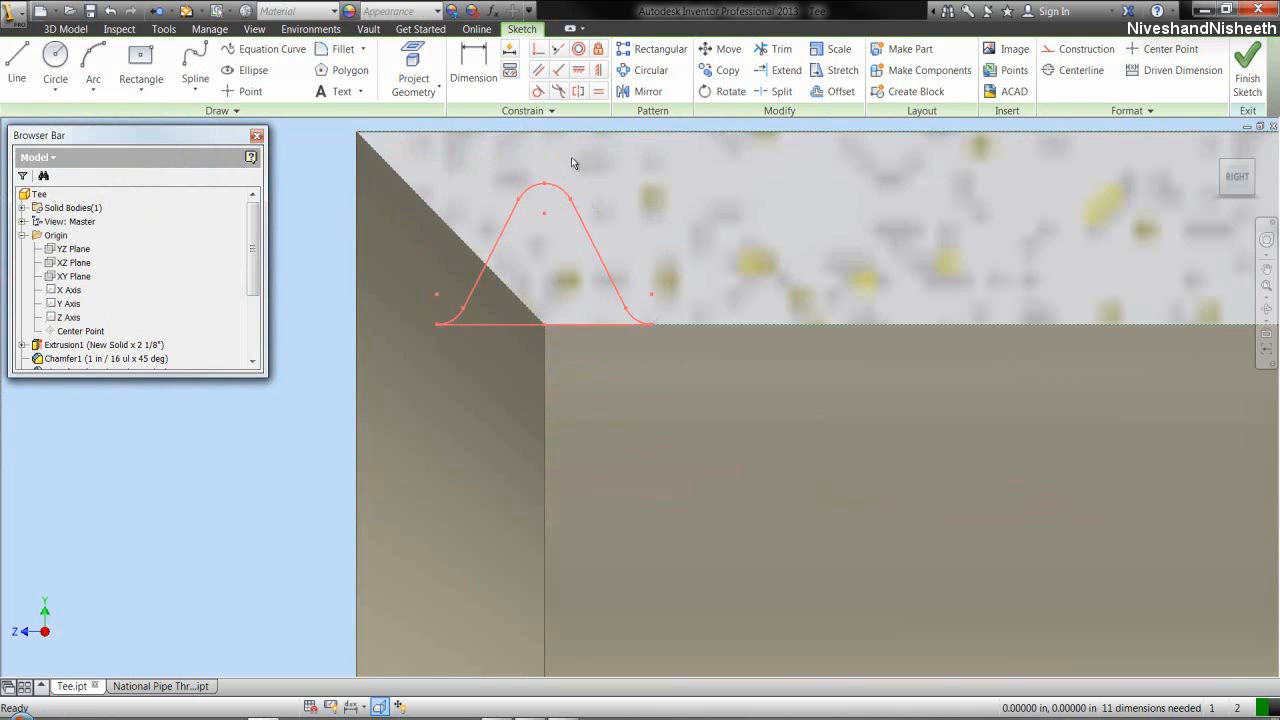
left_click(598, 49)
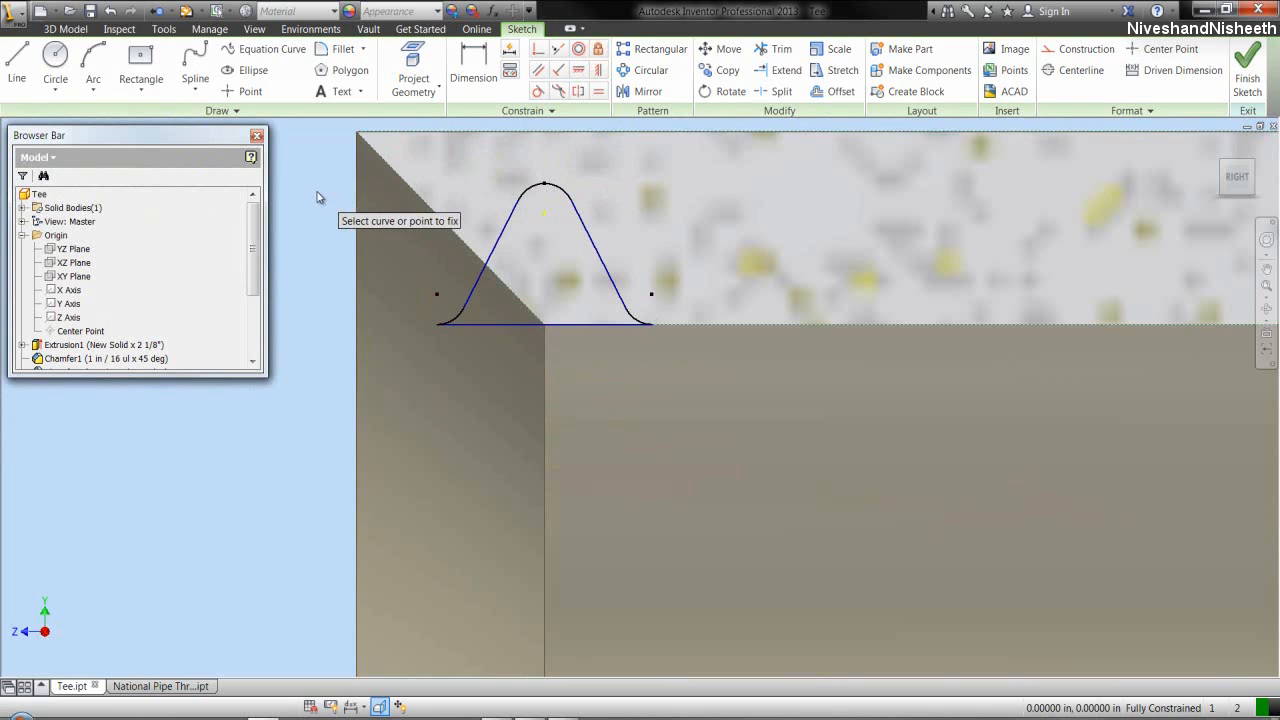
left_click(1244, 80)
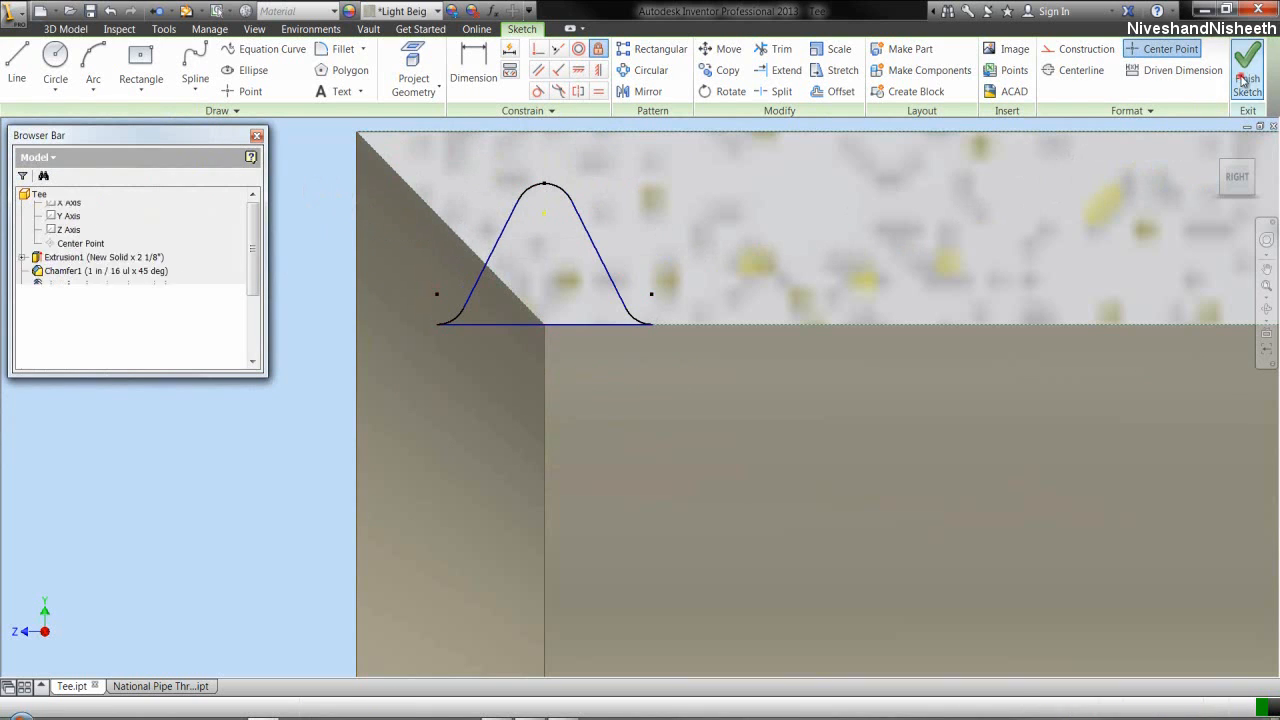
left_click(1221, 168)
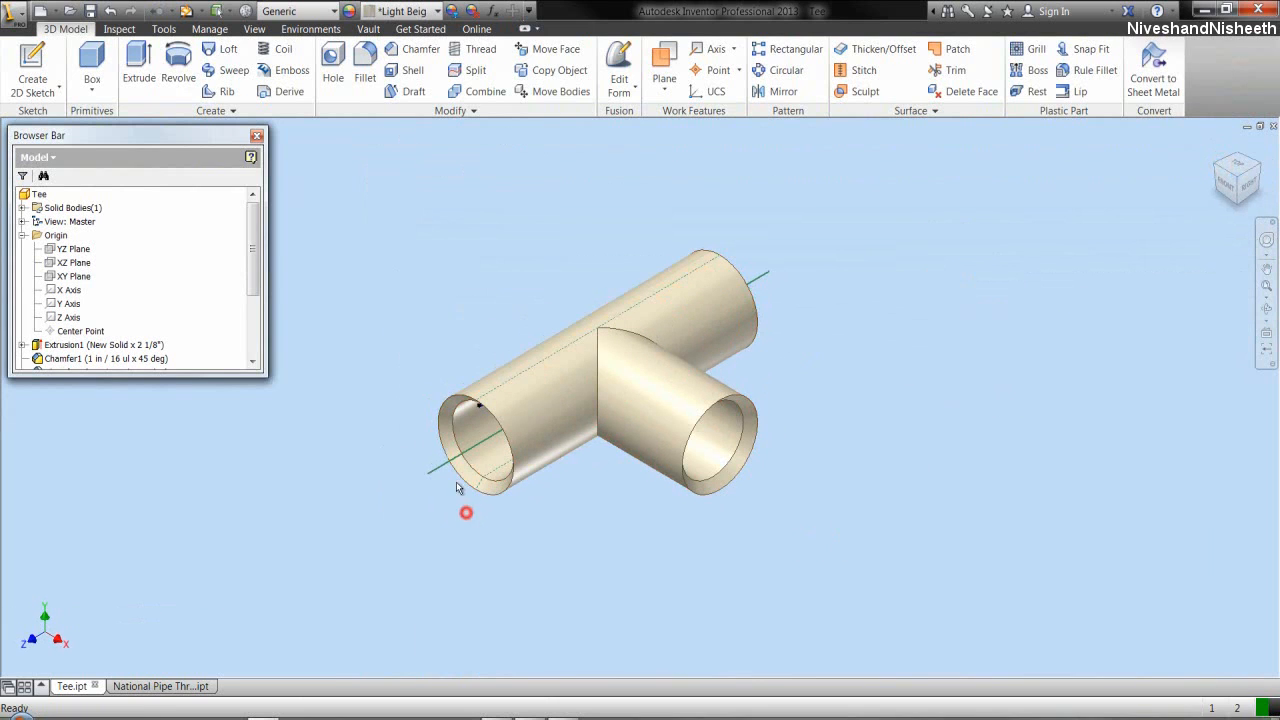
- Collapse all the expanded nodes in the model tree
right_click(150, 241)
left_click(213, 401)
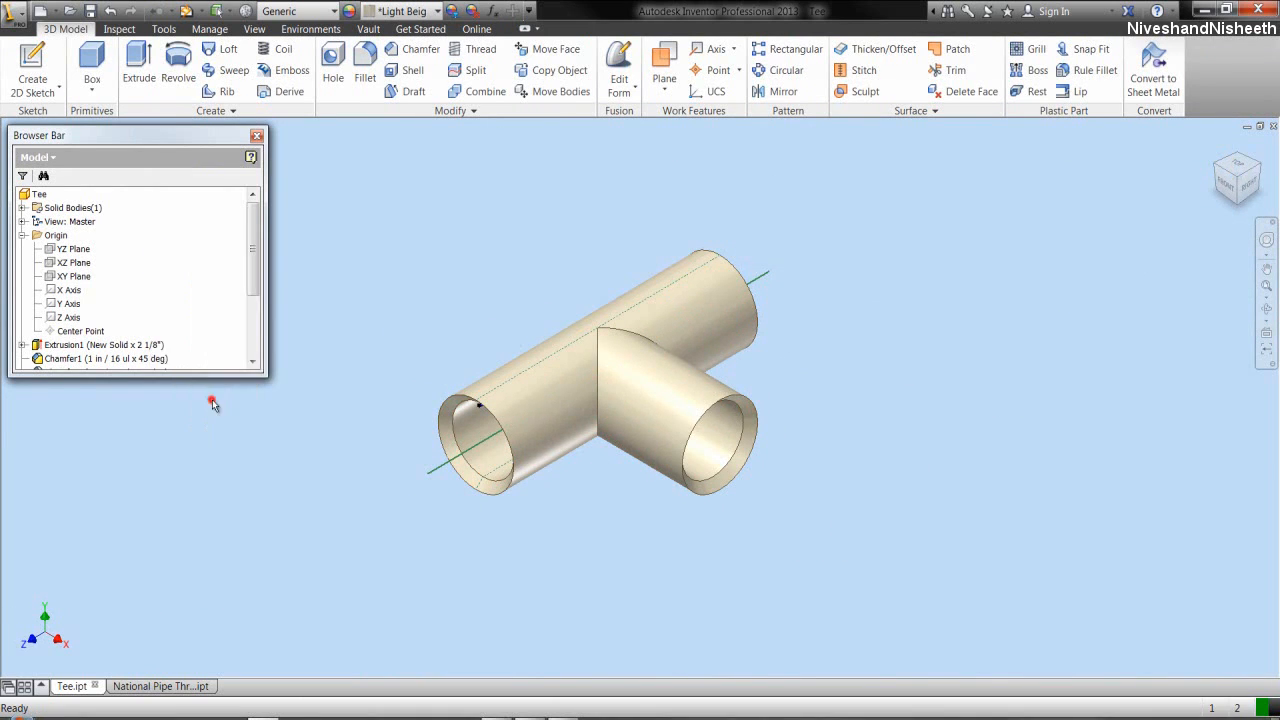
right_click(186, 298)
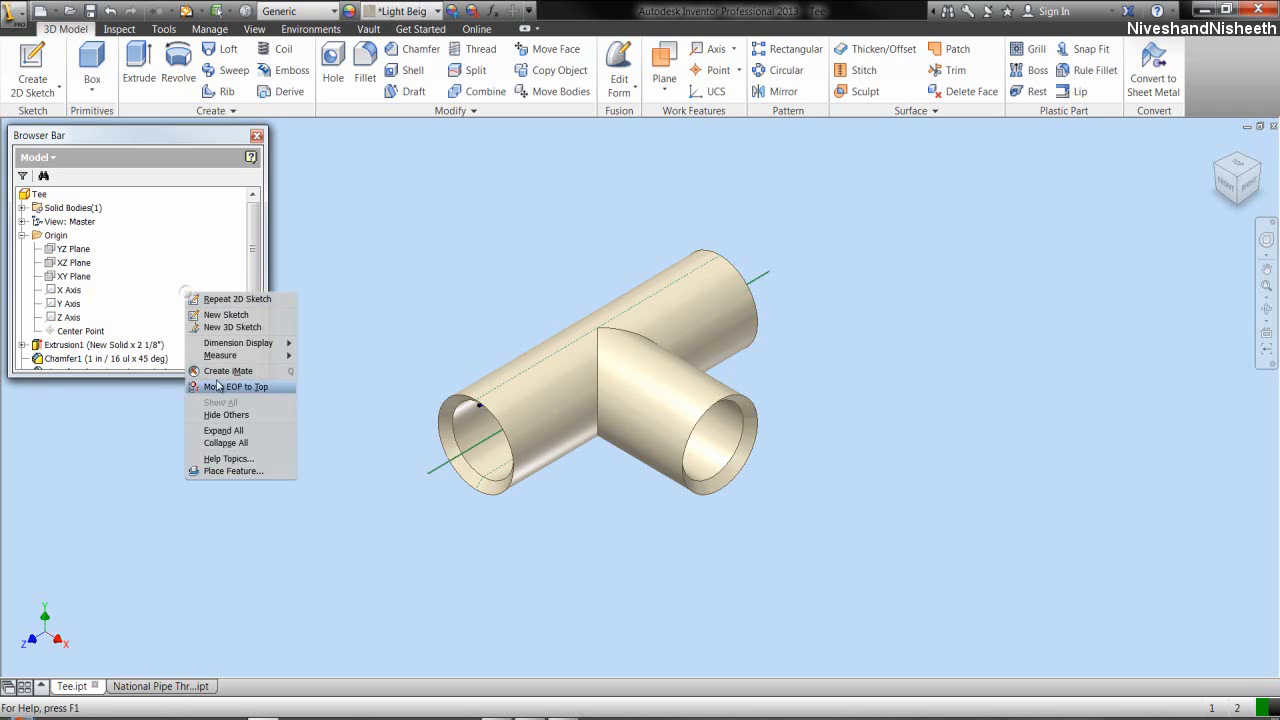
left_click(214, 443)
- Set up a Coil cut of the thread profile around the main pipe's centre line, with the axis direction flipped into the pipe
left_click(280, 49)
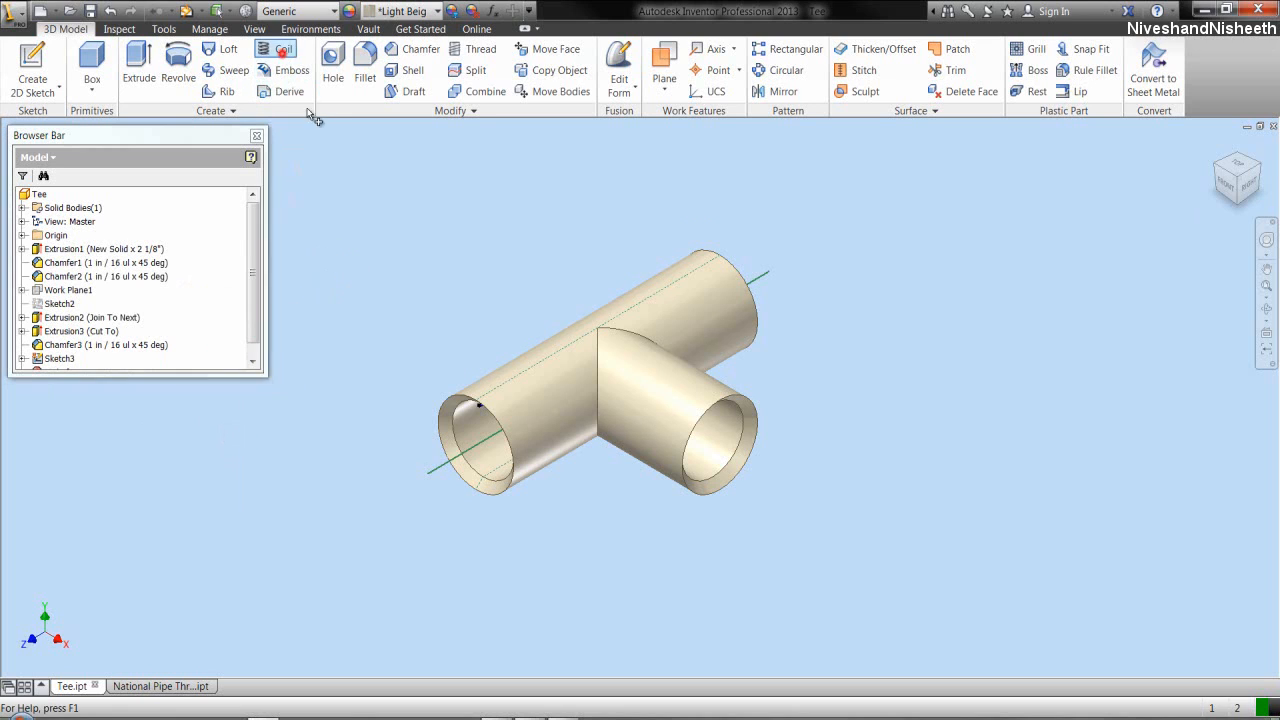
scroll(430, 435, "up", 3)
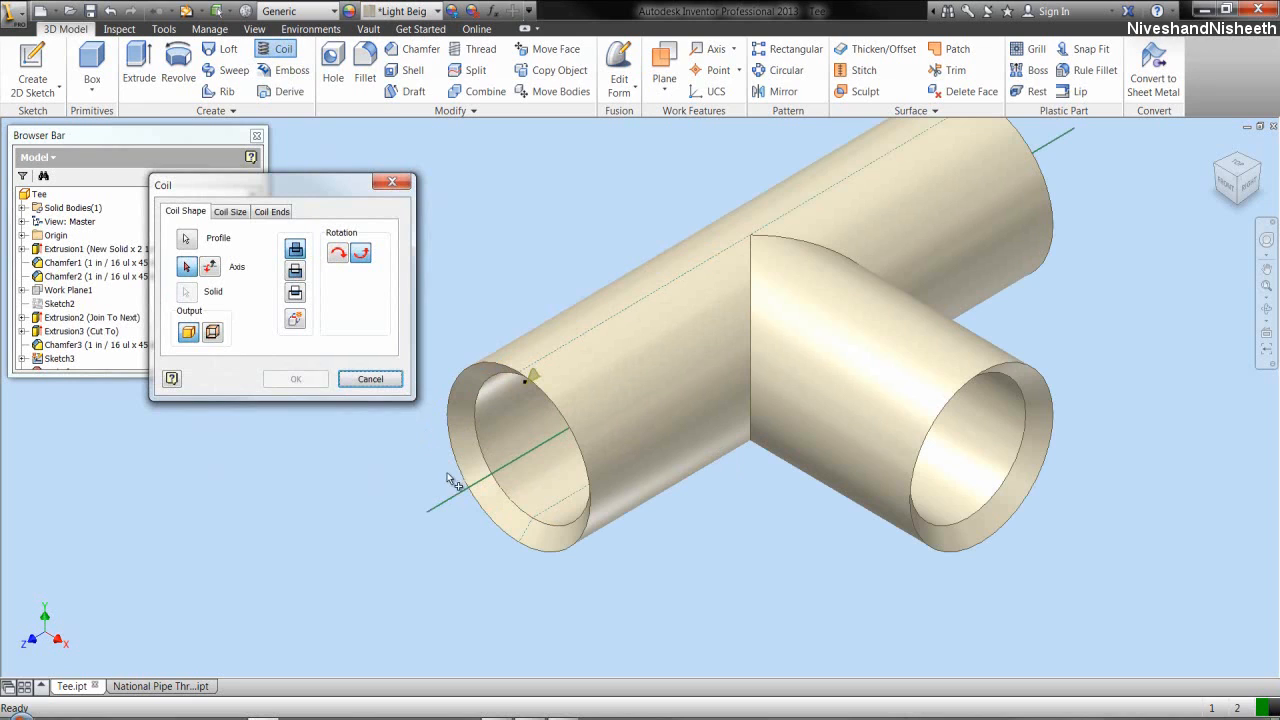
left_click(455, 500)
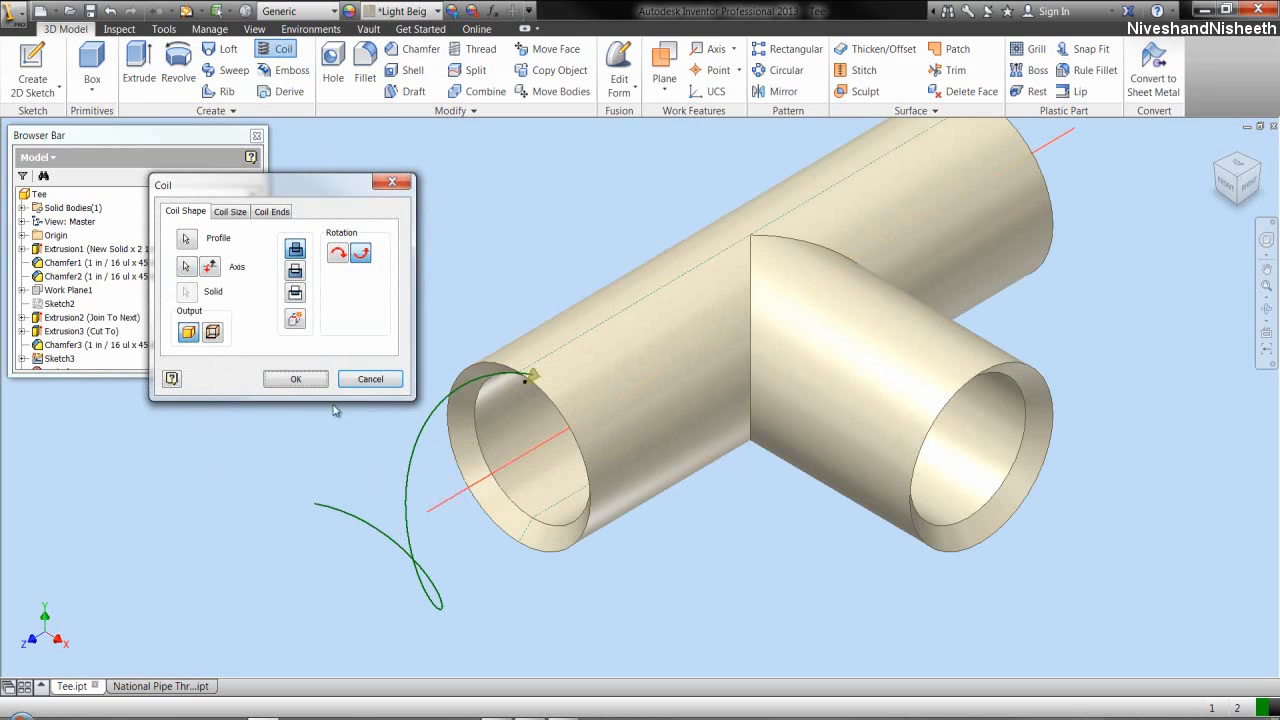
left_click(294, 273)
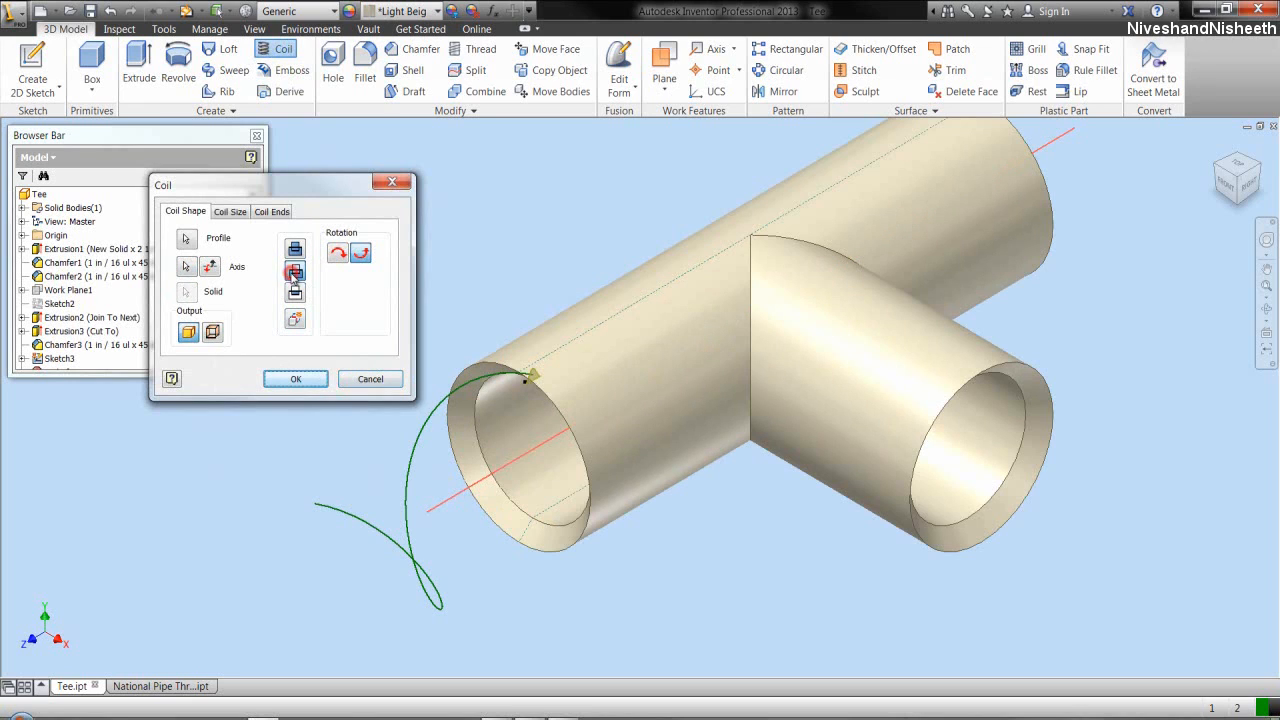
left_click(213, 266)
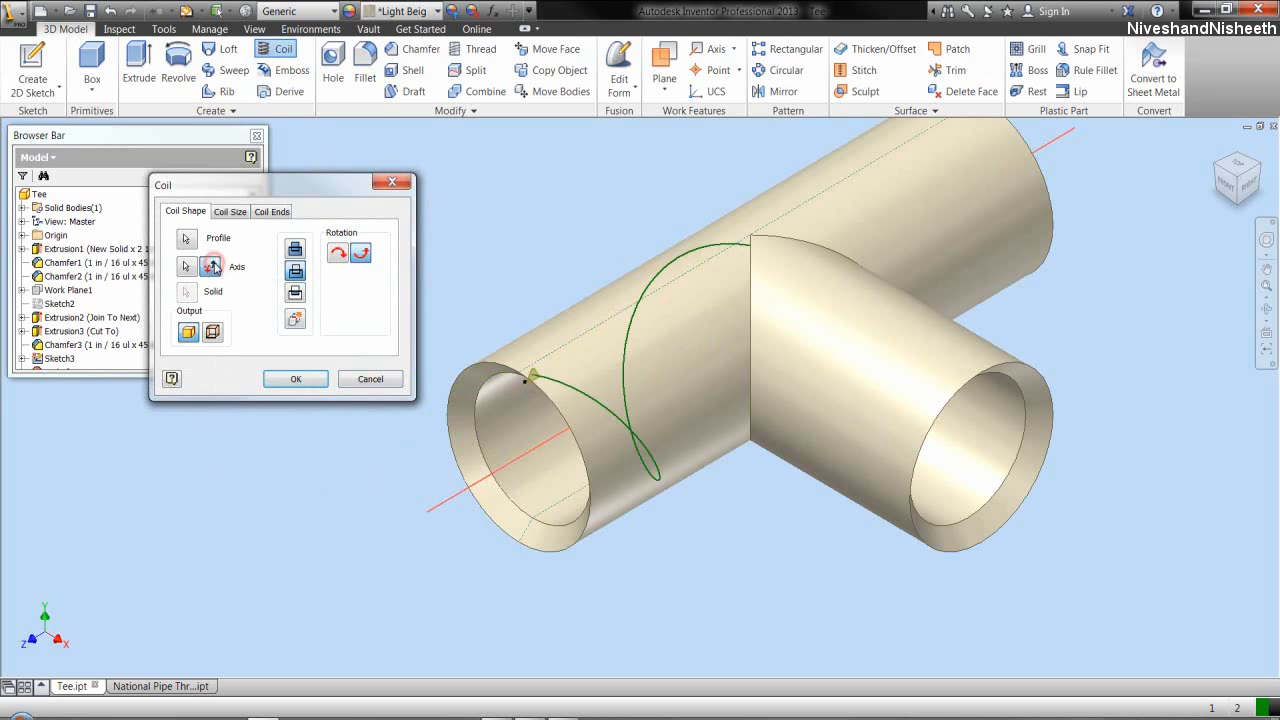
- Define the coil by Pitch and Height with pitch 1/14+.001 and height 9/16, and create the thread cut
left_click(231, 213)
left_click(240, 251)
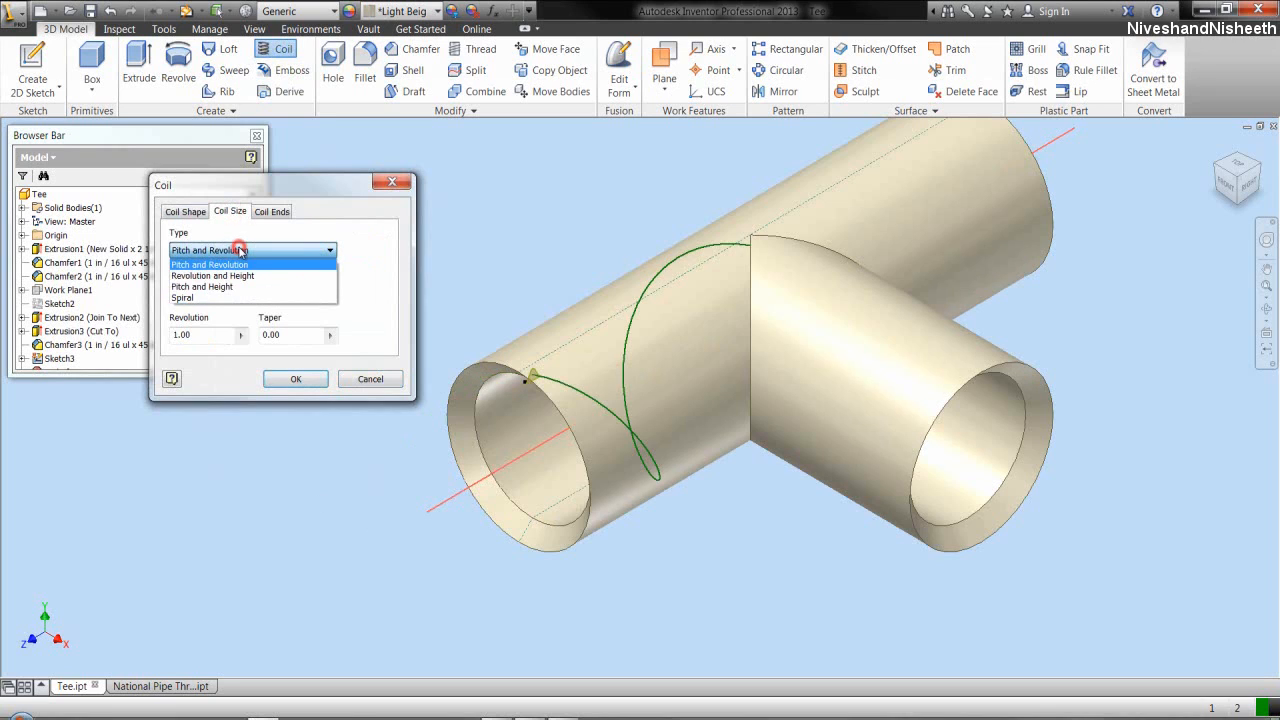
left_click(205, 286)
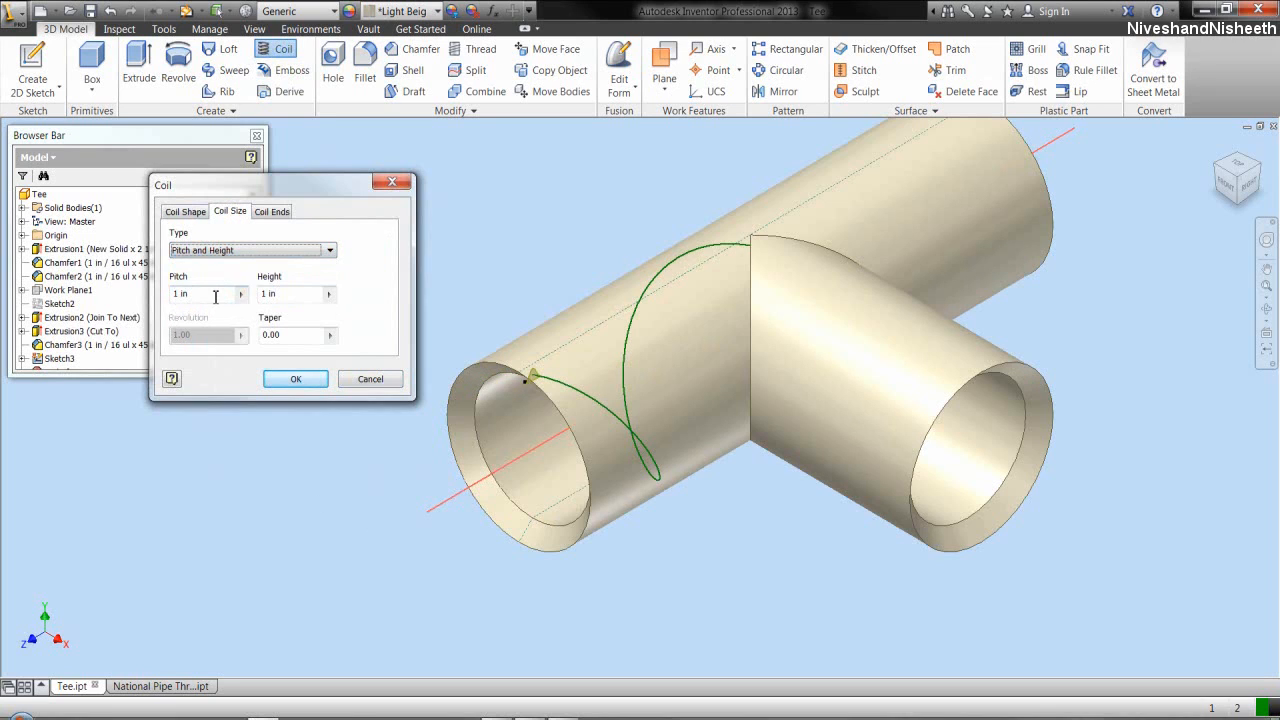
left_click_drag(214, 296, 165, 308)
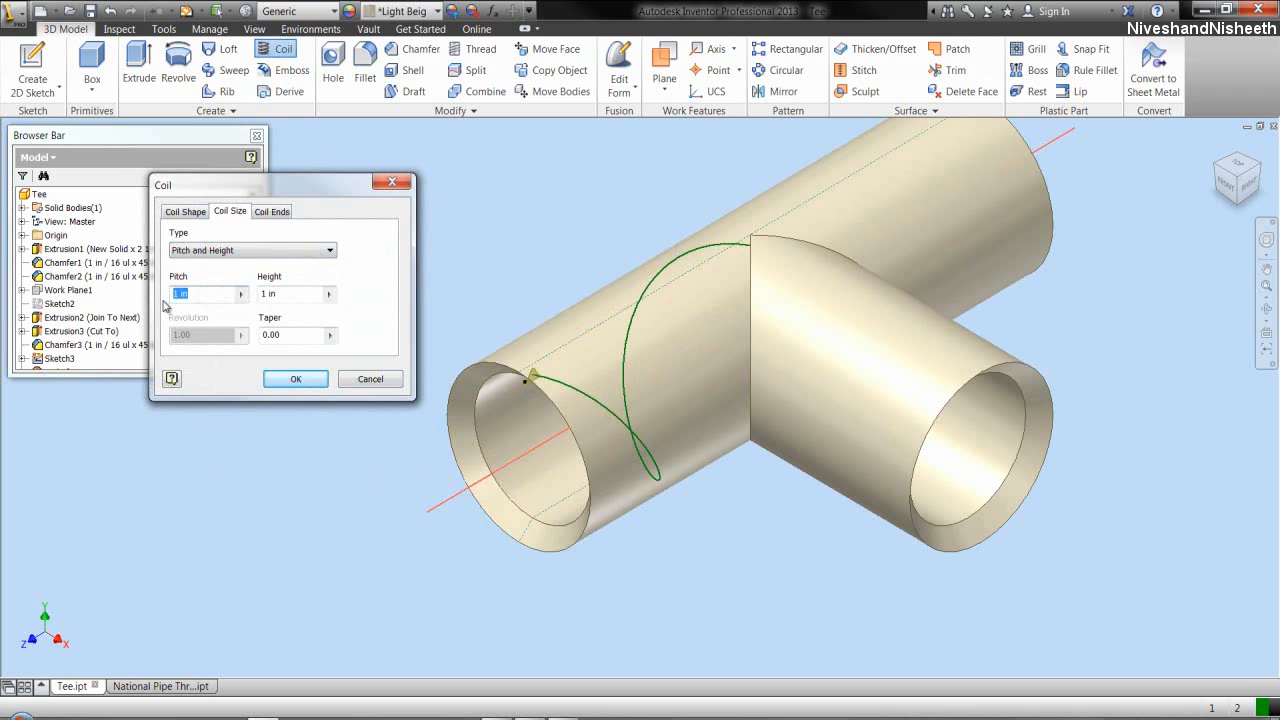
type("1/14")
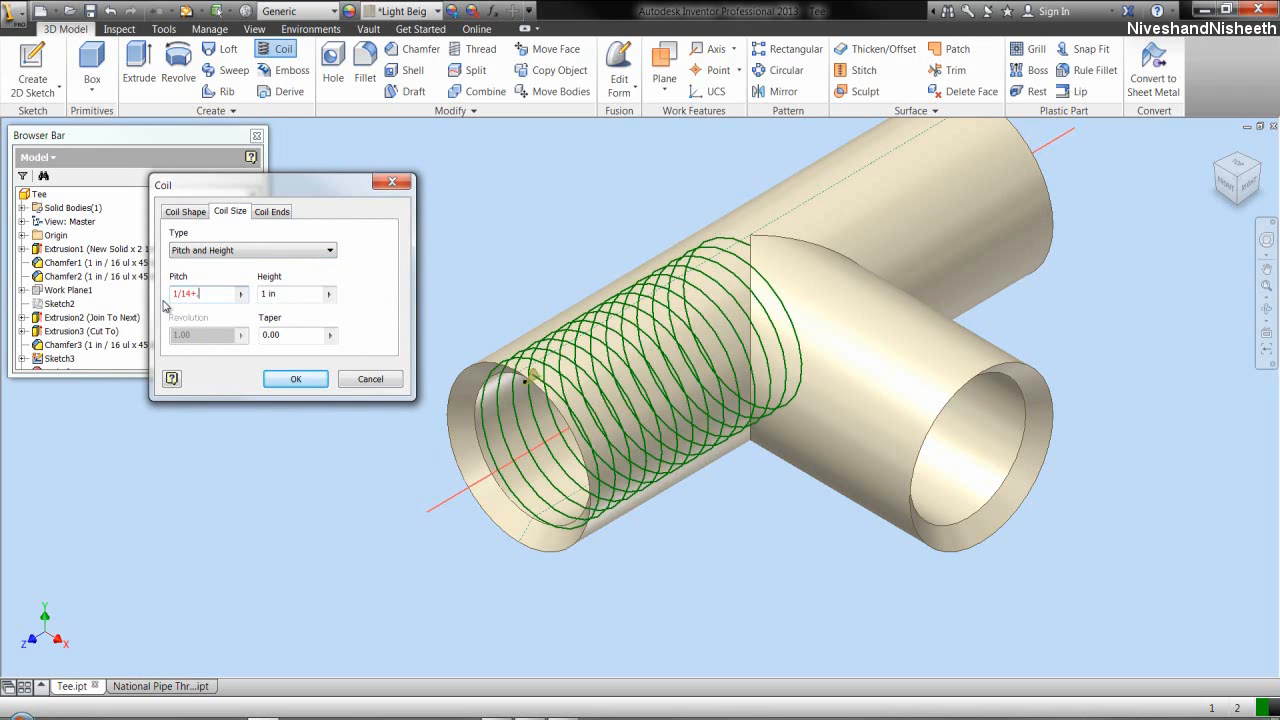
type("+.001")
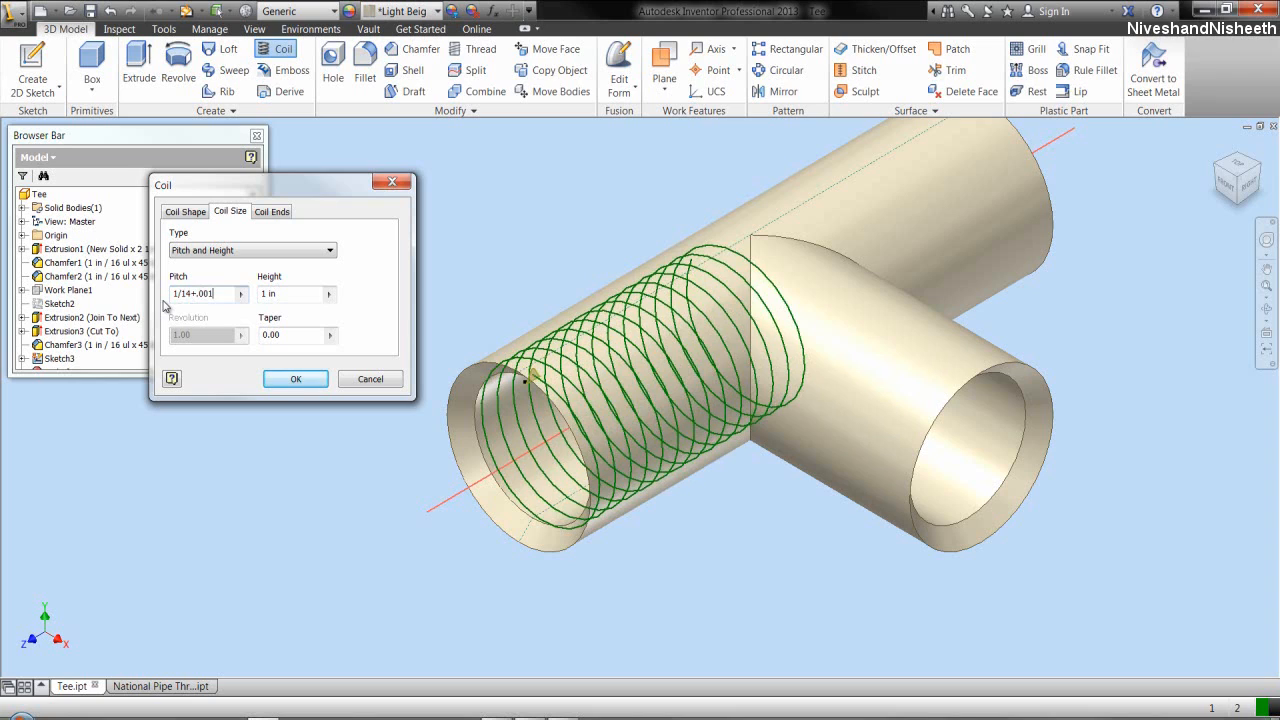
left_click_drag(285, 293, 259, 300)
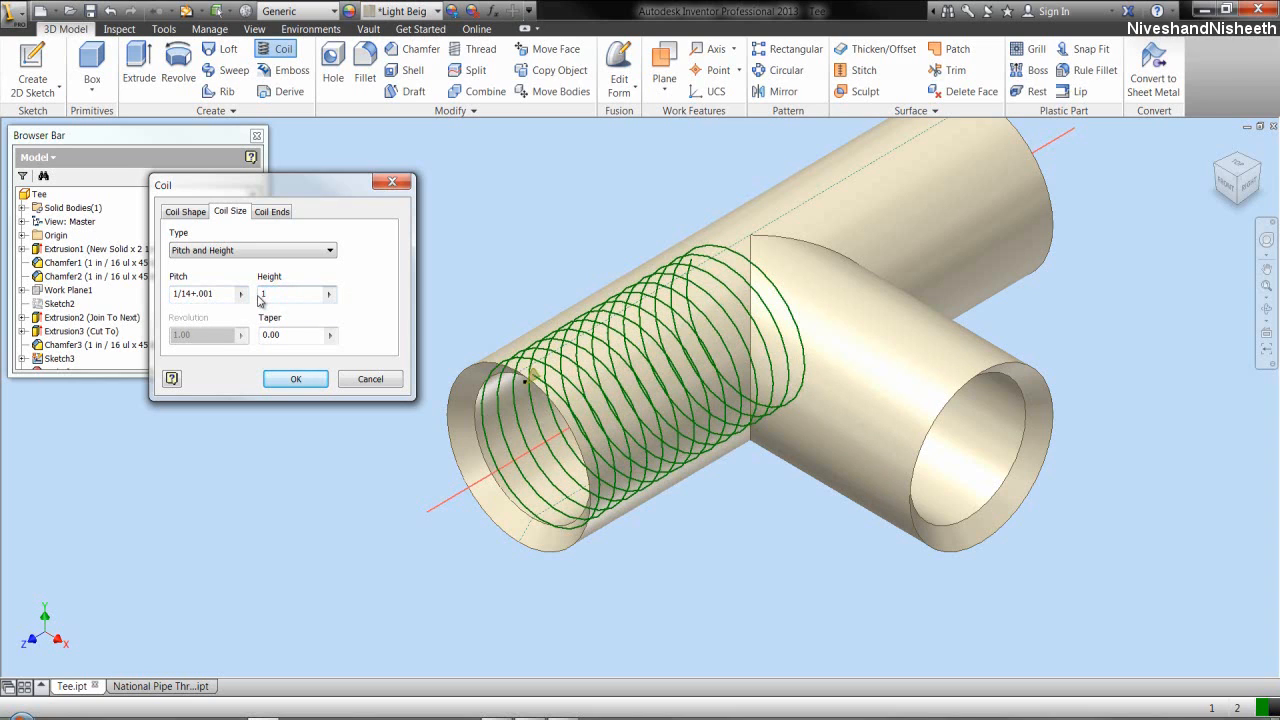
type("9/16")
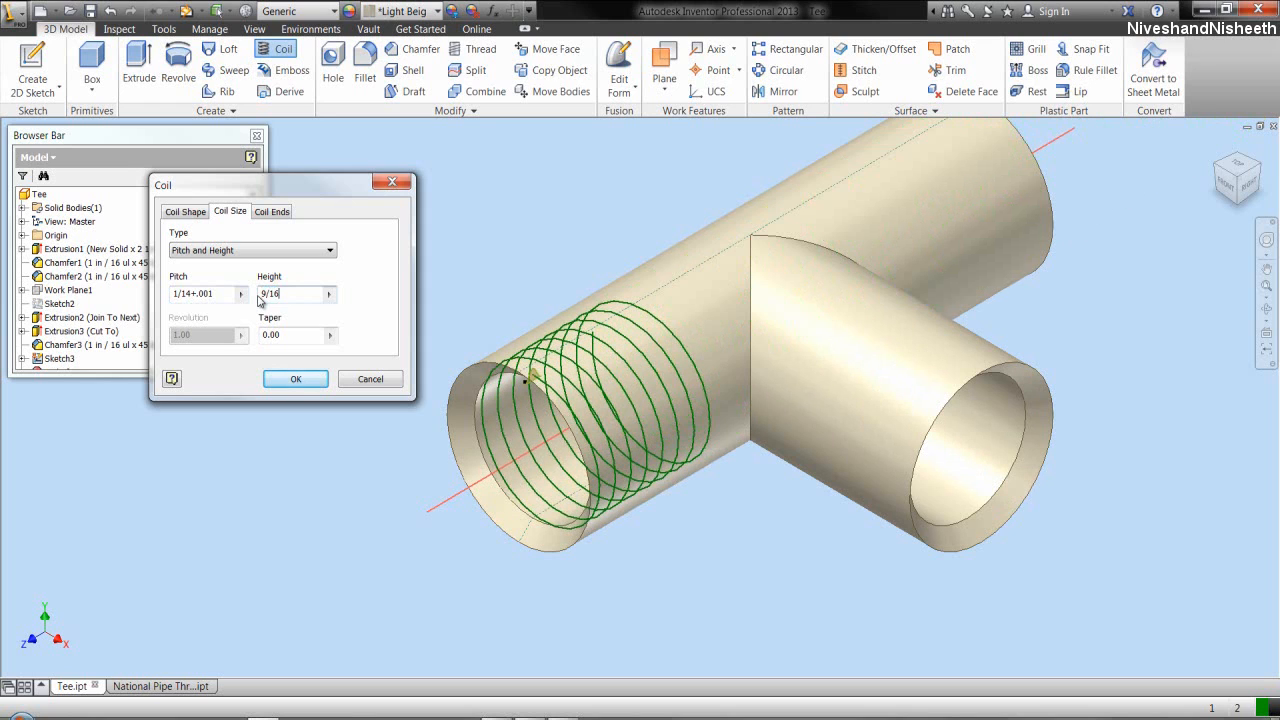
left_click(295, 379)
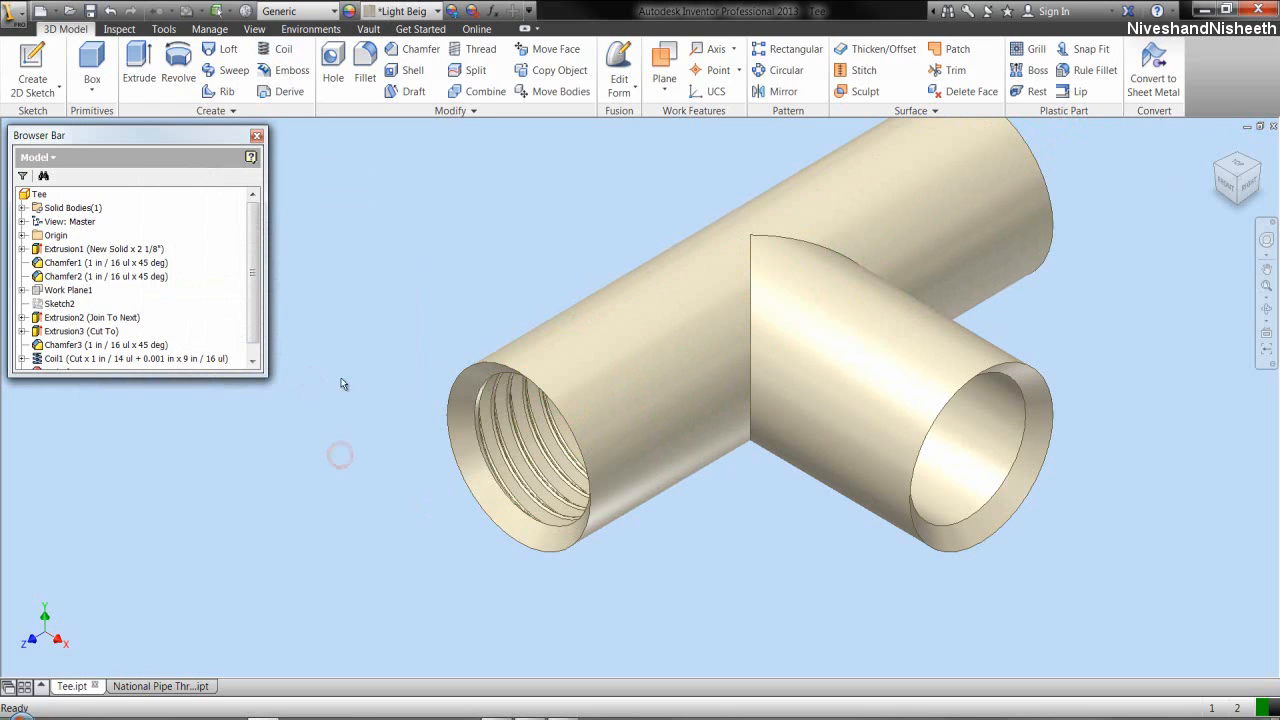
- Mirror the thread coil about the XY Plane onto the opposite end of the main pipe
left_click(340, 293)
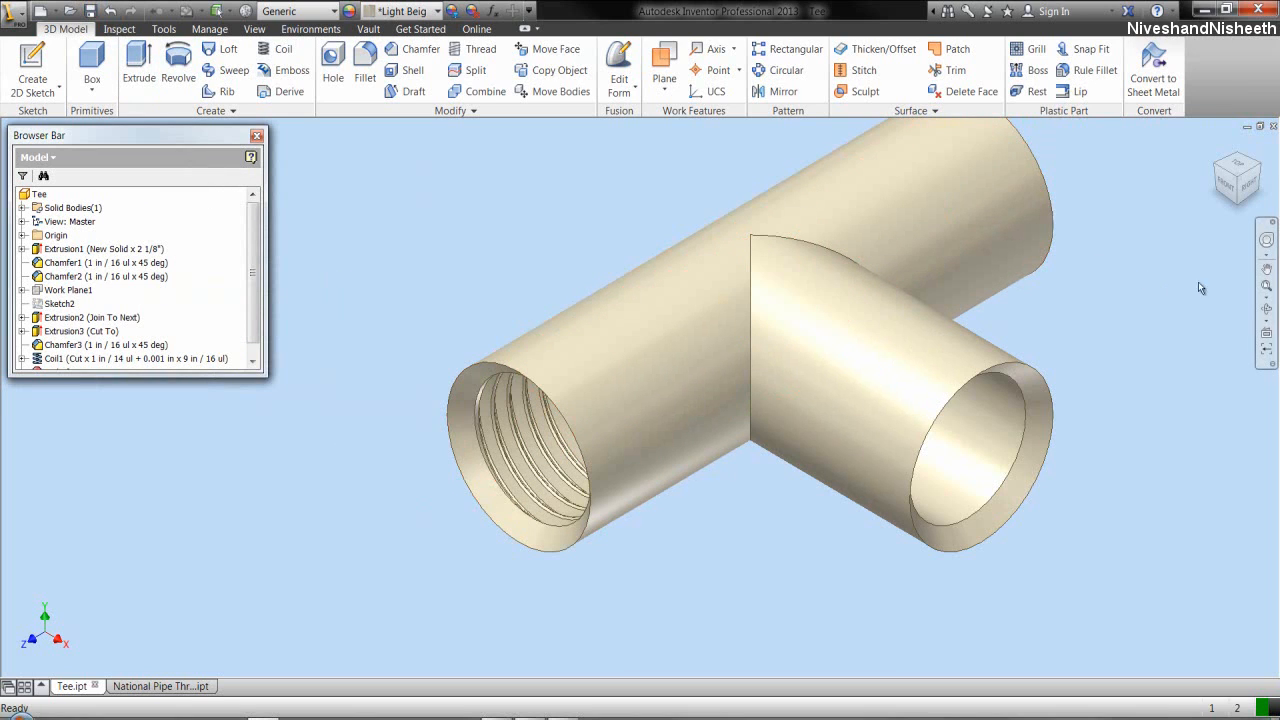
left_click(1265, 288)
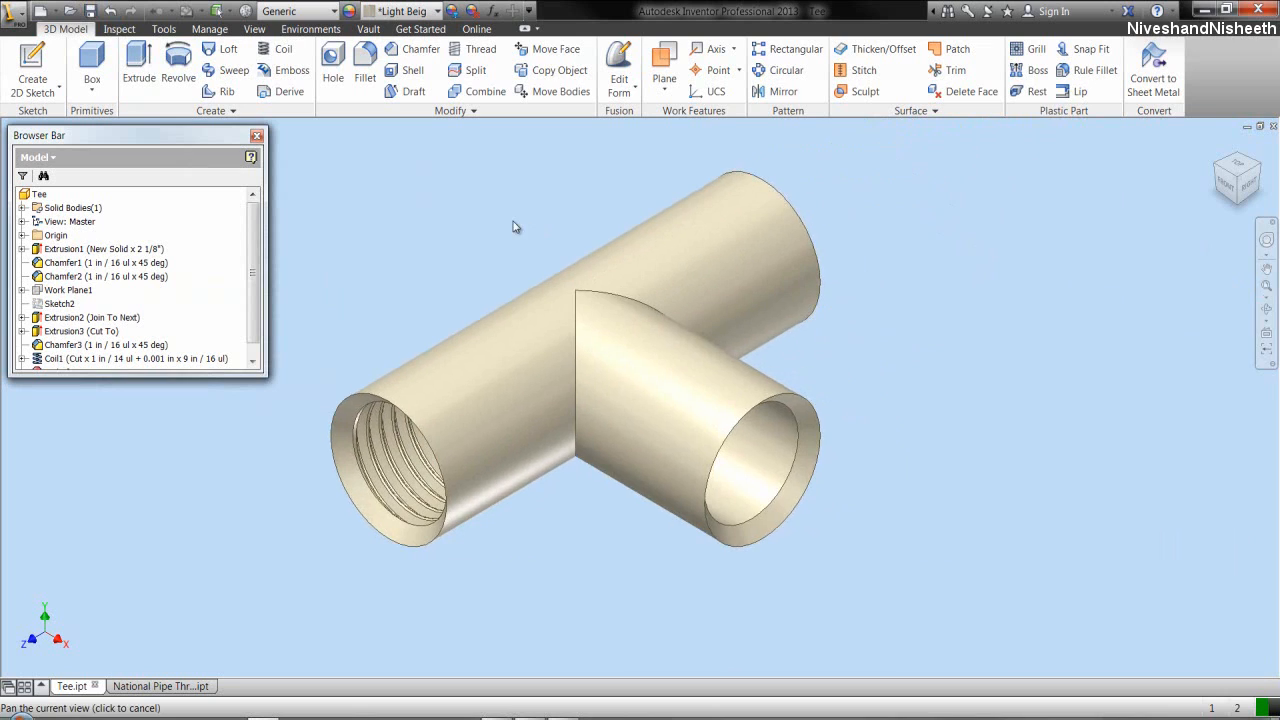
left_click(512, 223)
left_click(252, 323)
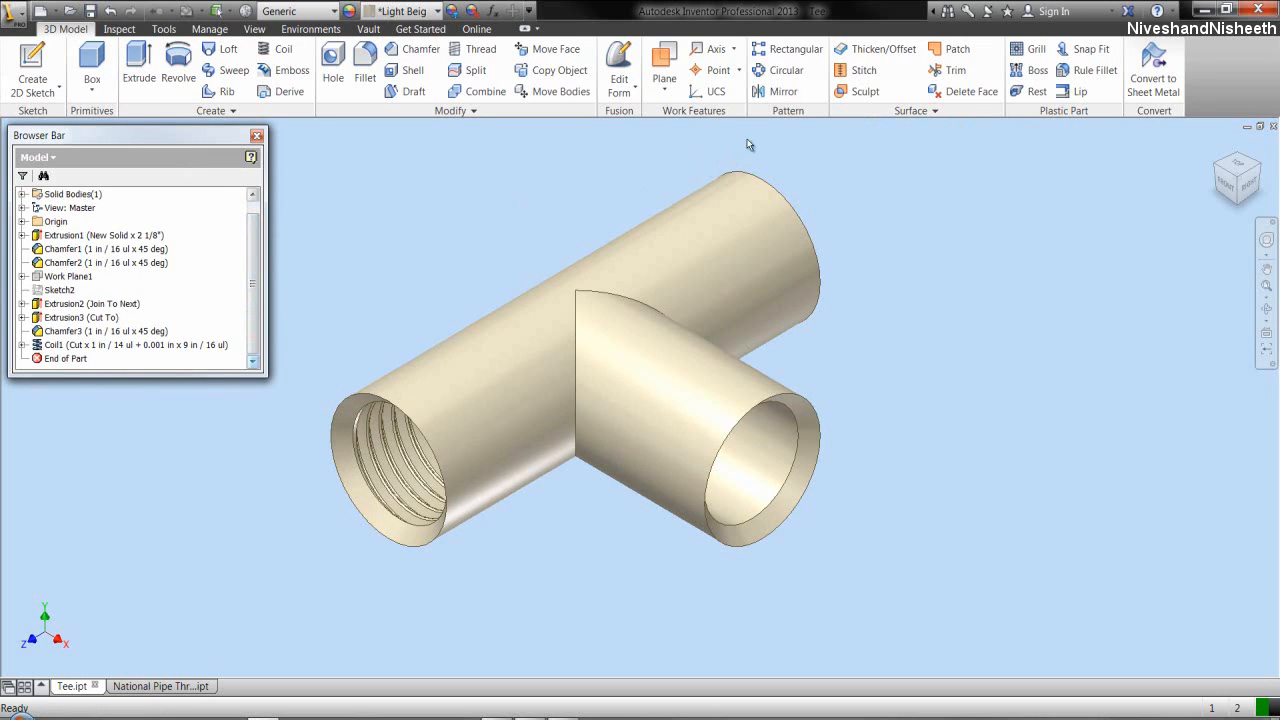
left_click(783, 91)
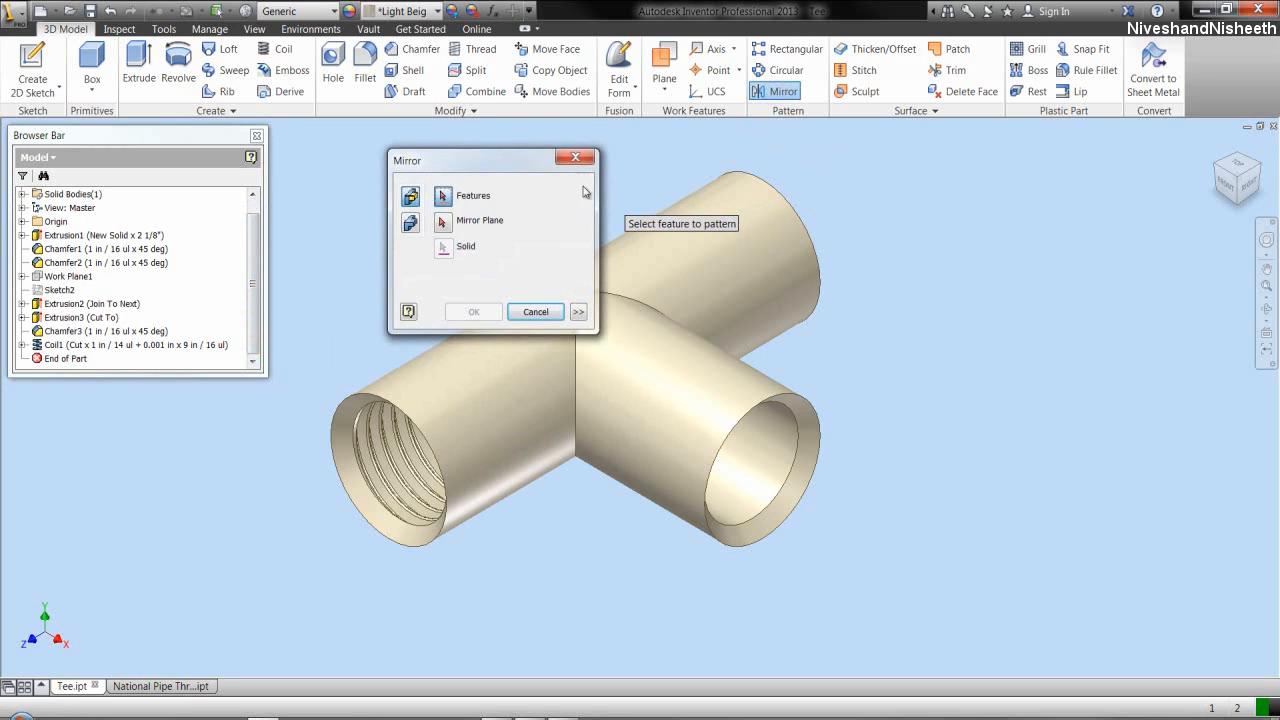
left_click_drag(530, 166, 1042, 284)
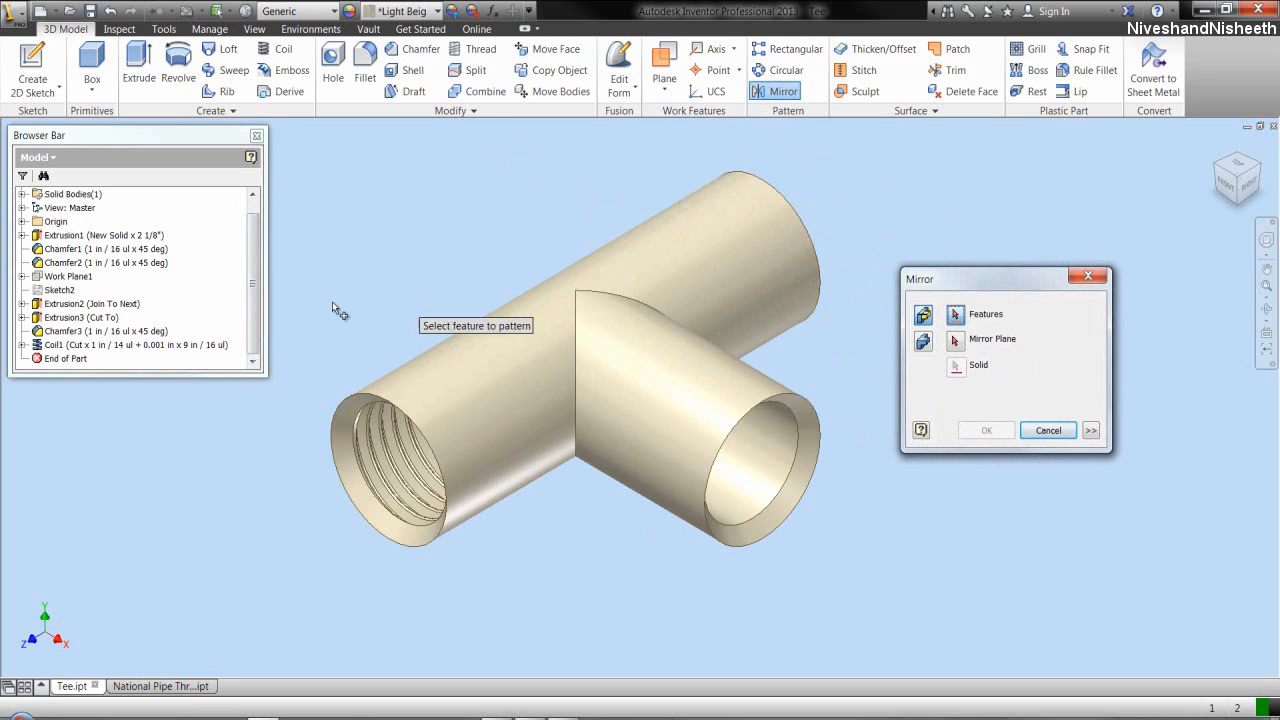
left_click(212, 345)
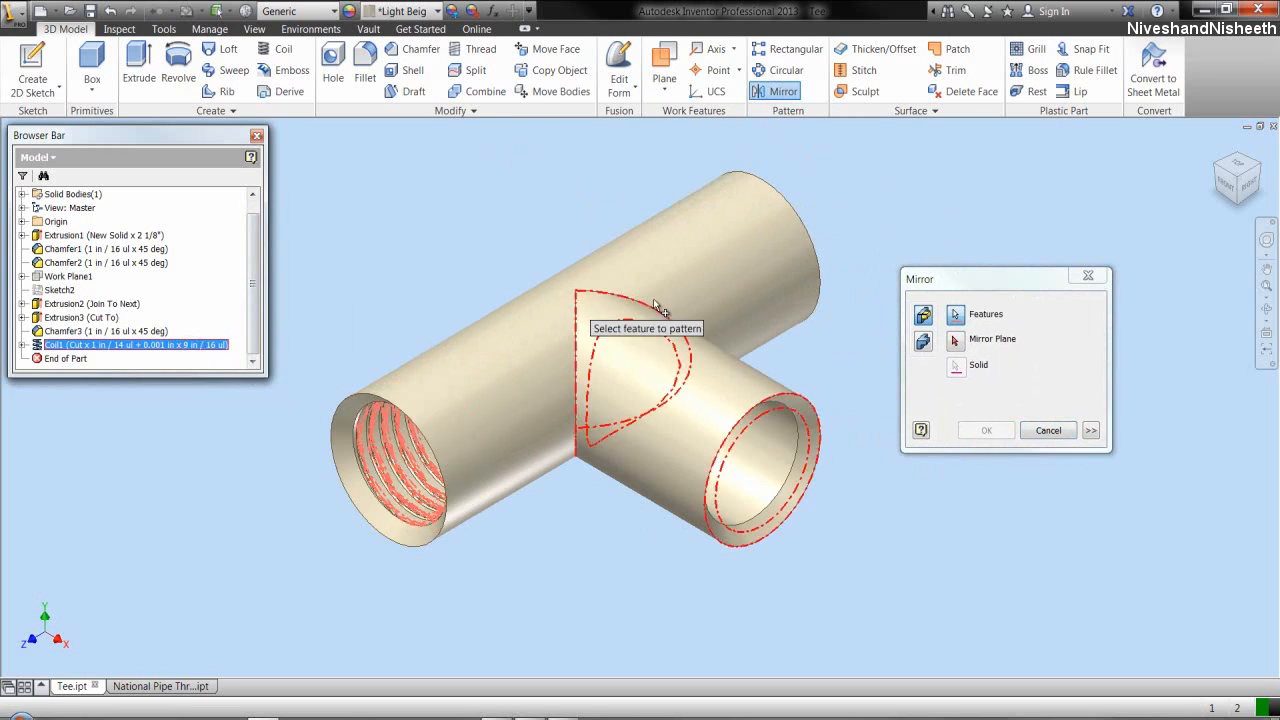
left_click(958, 341)
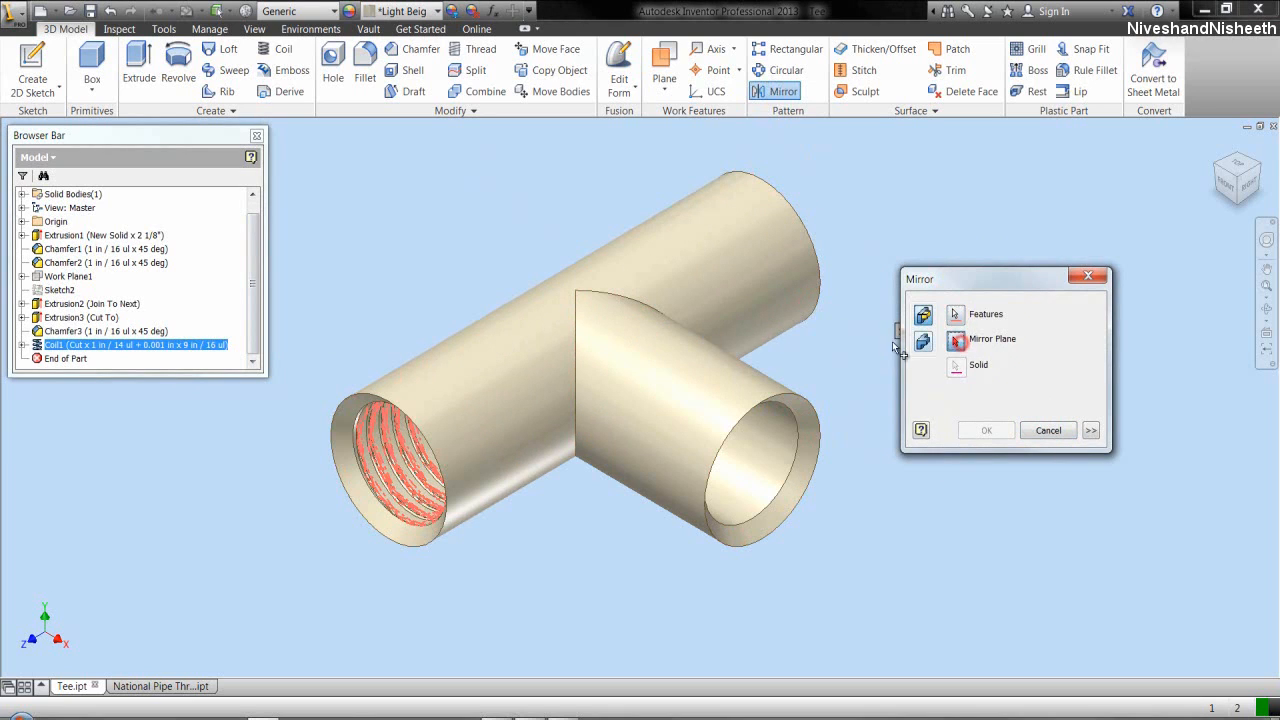
left_click_drag(255, 281, 258, 258)
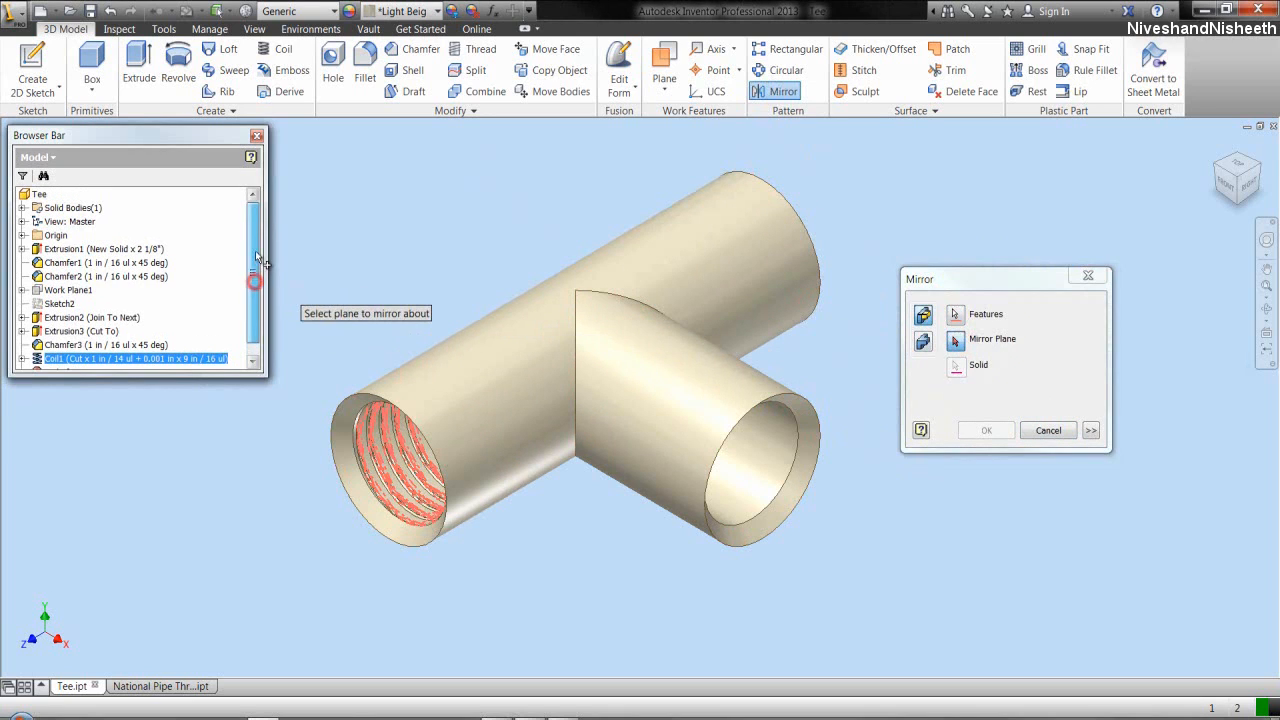
left_click(22, 236)
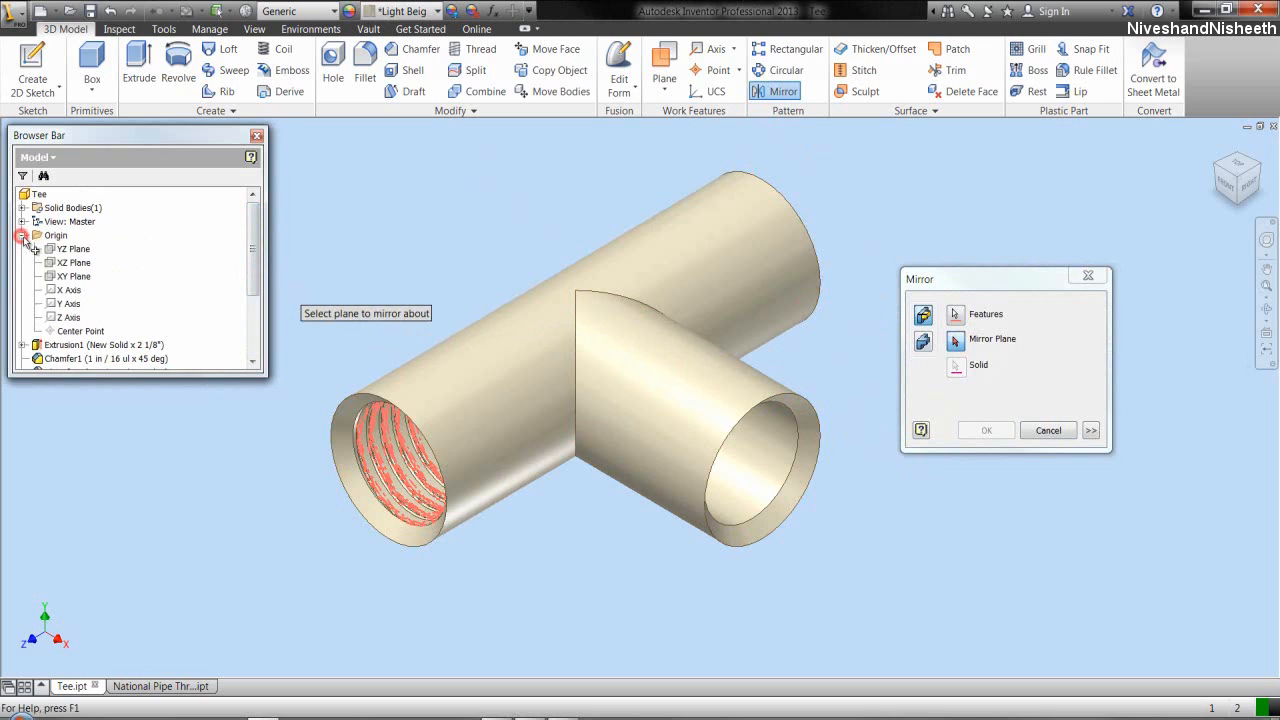
left_click(76, 277)
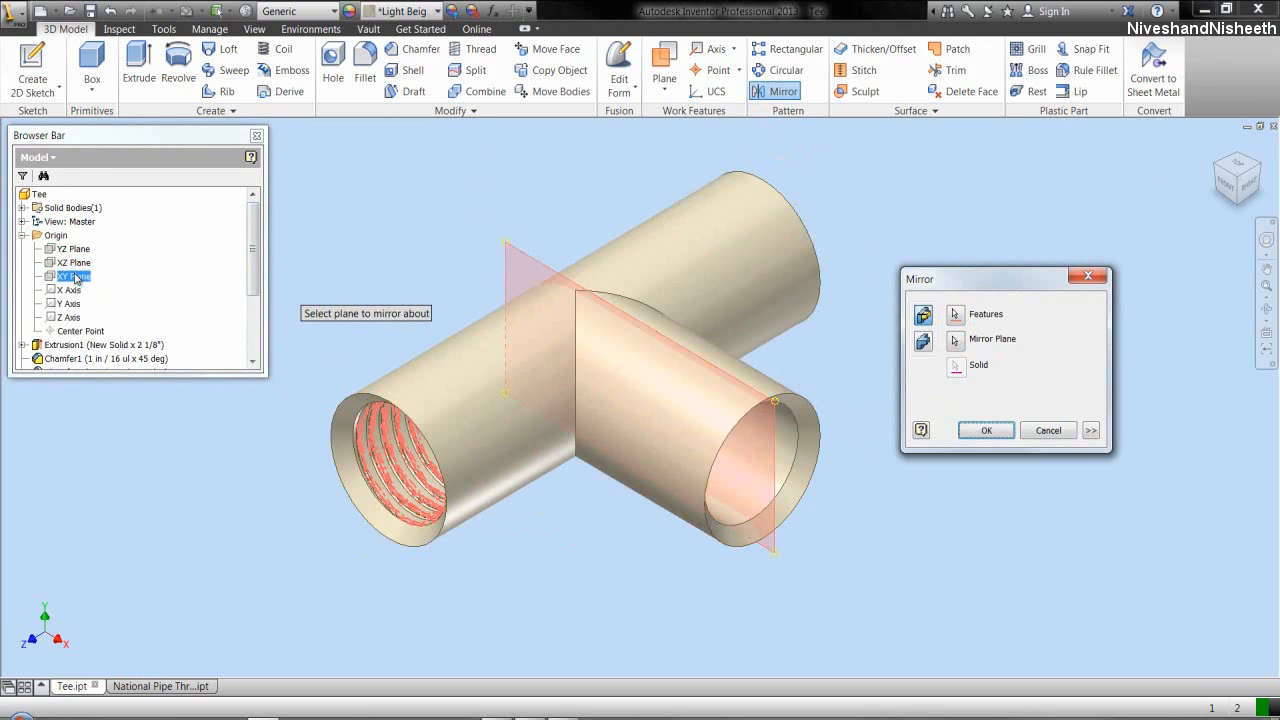
left_click(984, 430)
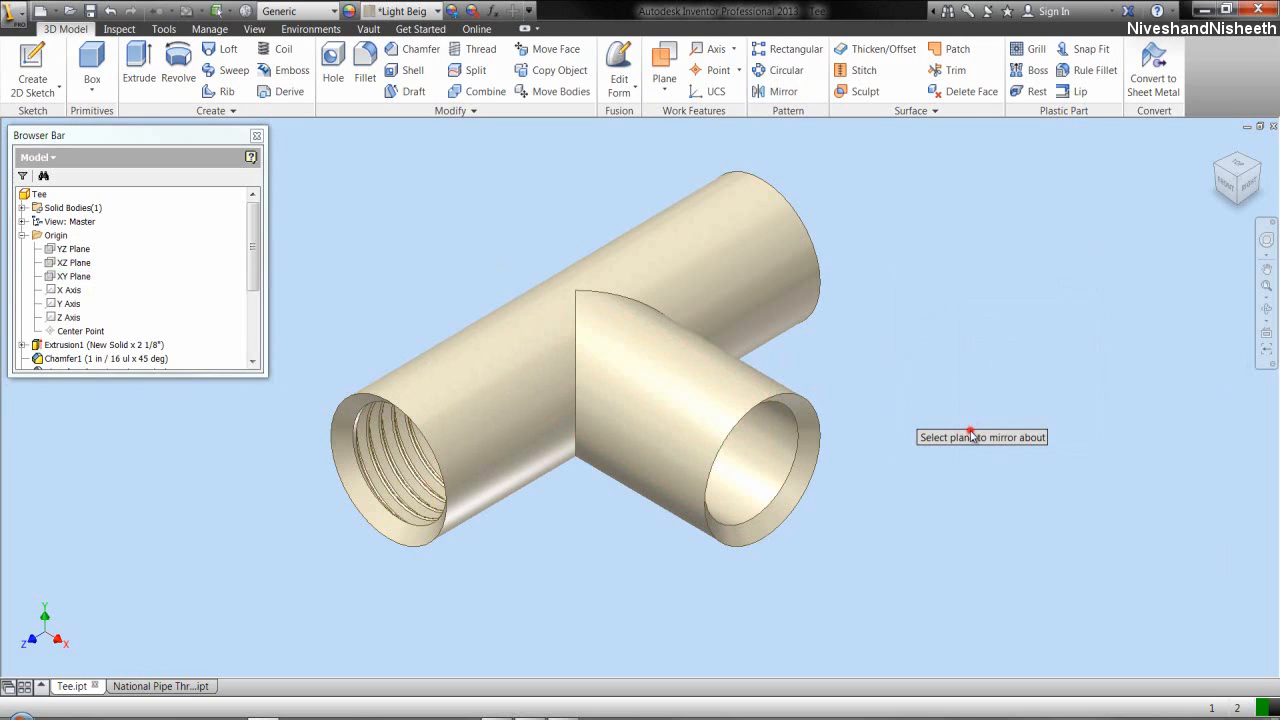
- Inspect the mirrored thread at the far pipe end, and collapse all expanded nodes in the model tree
left_click(1259, 170)
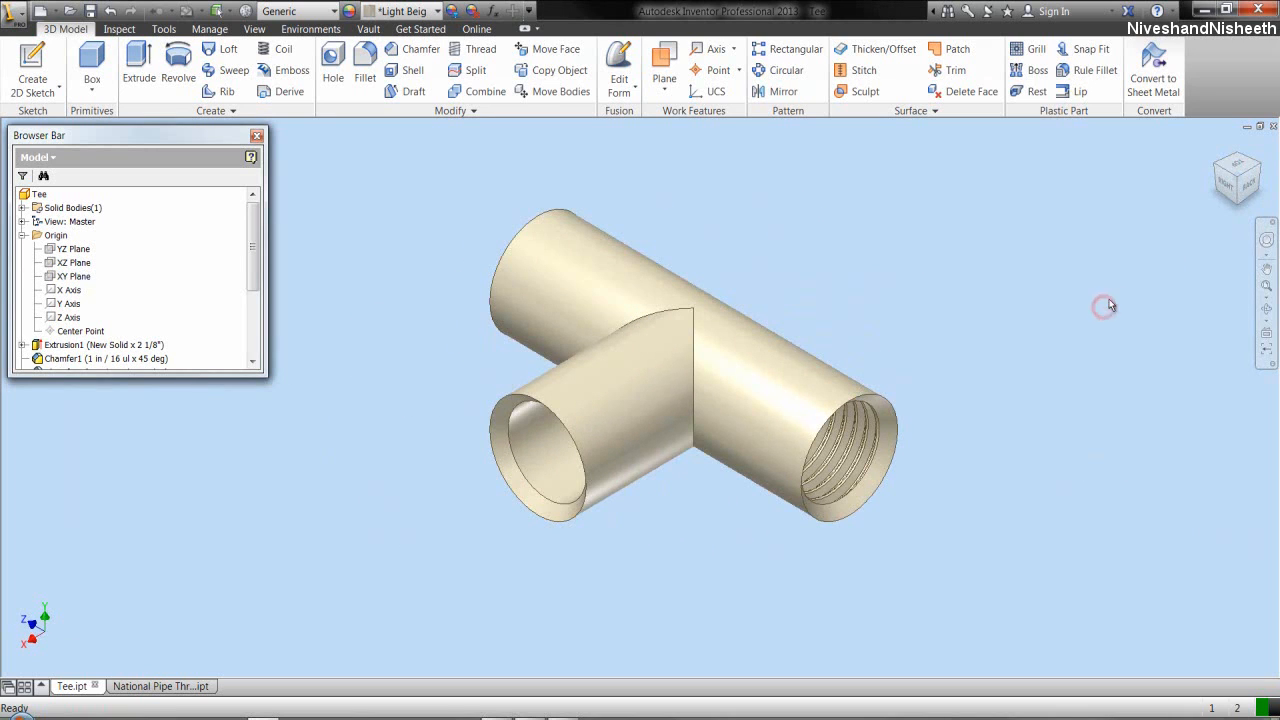
left_click(1218, 168)
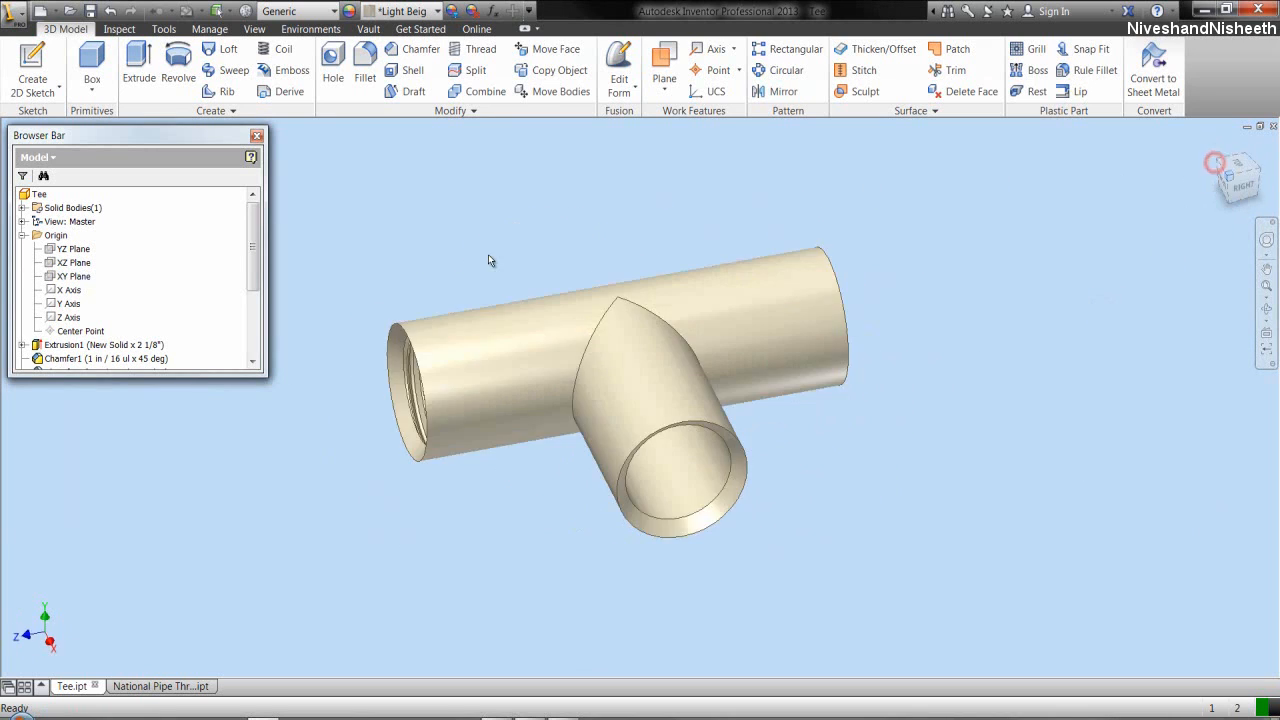
right_click(148, 264)
left_click(166, 401)
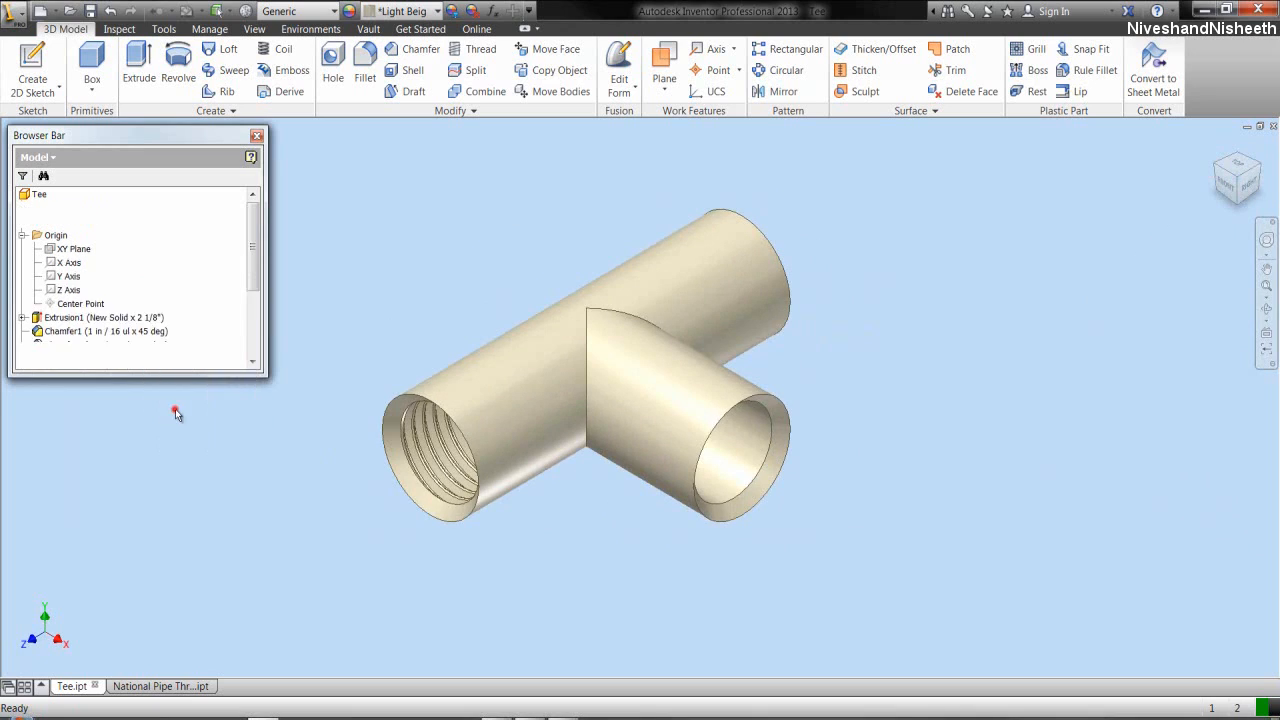
left_click(191, 390)
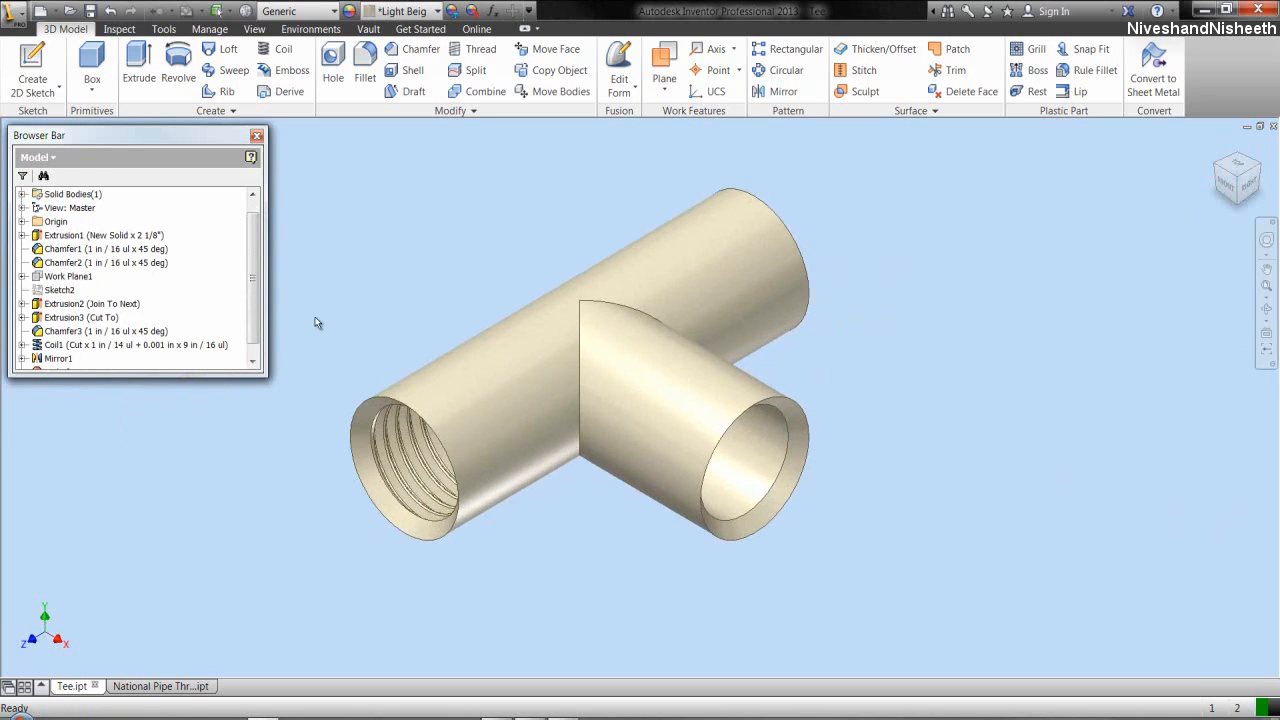
- Create a work axis parallel to the Y Axis through the origin's Center Point
left_click(735, 50)
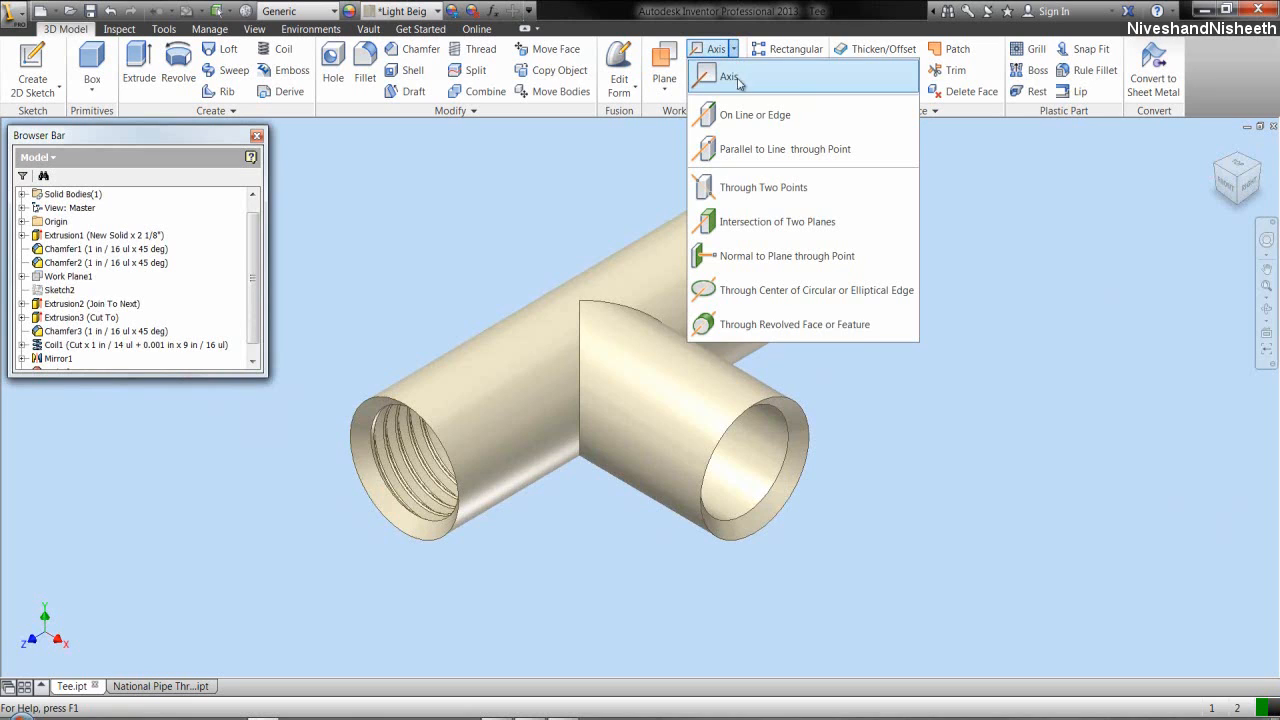
left_click(771, 156)
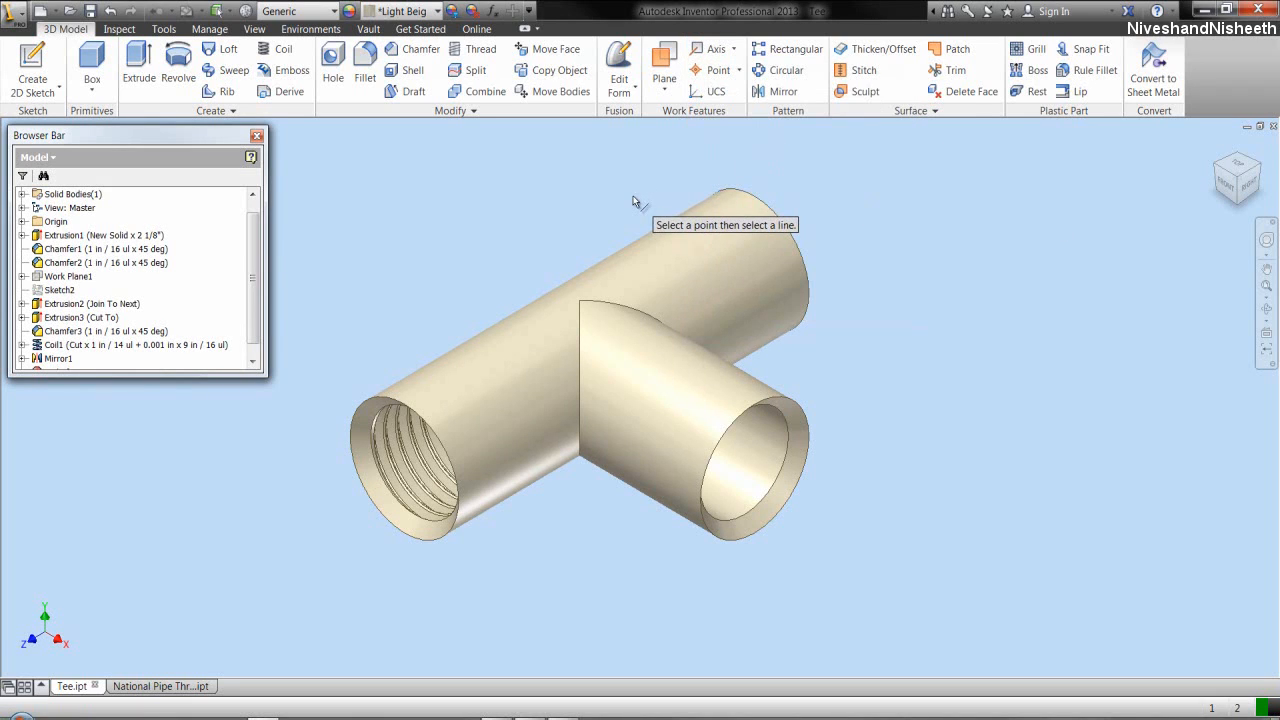
left_click(22, 222)
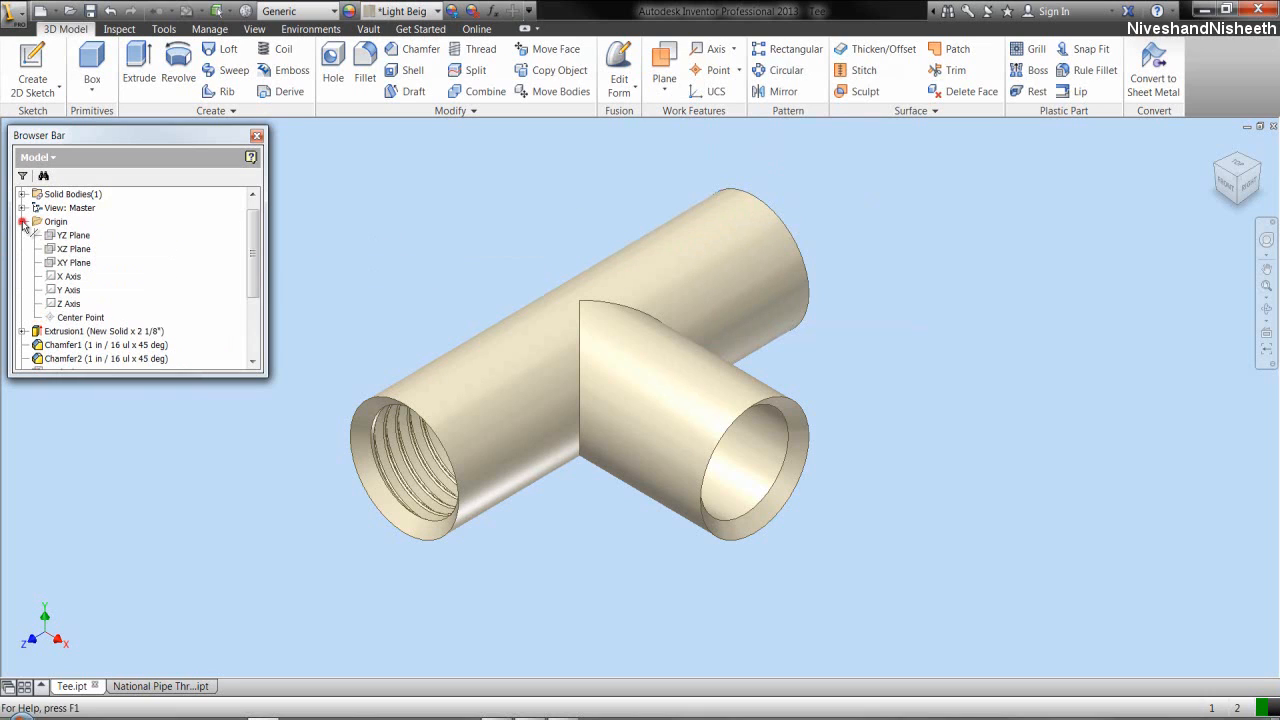
left_click(75, 318)
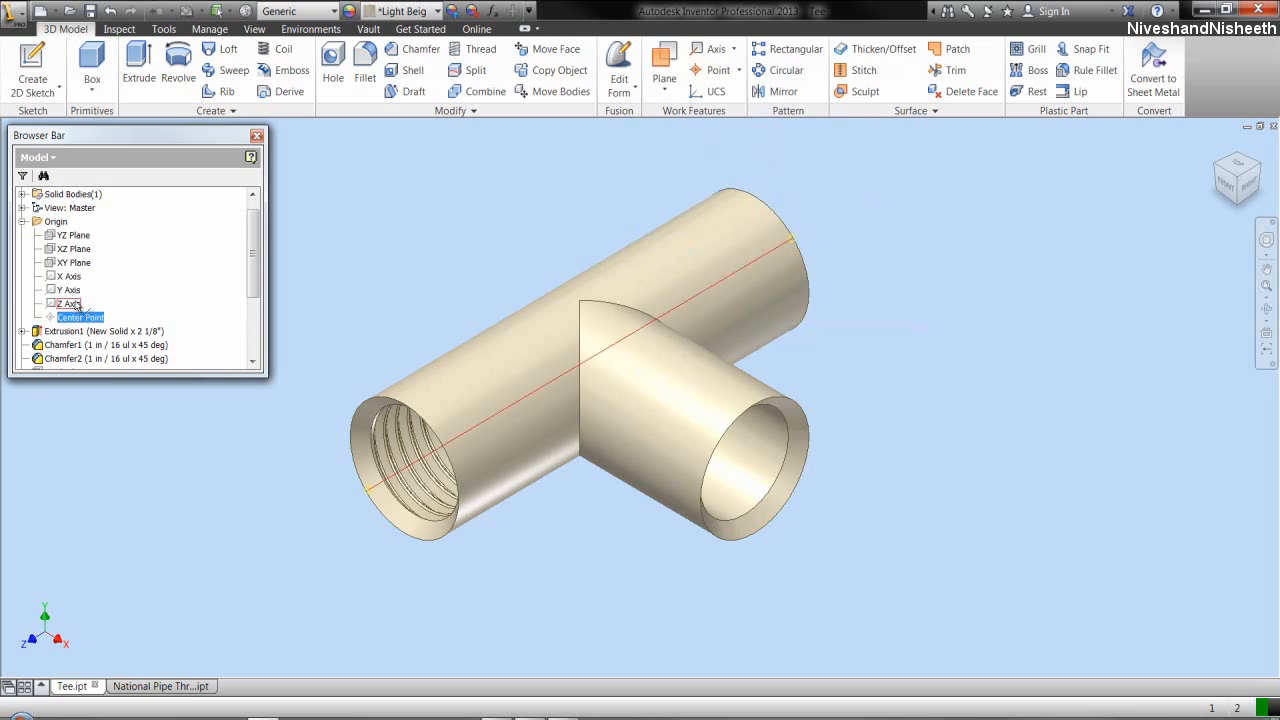
left_click(70, 290)
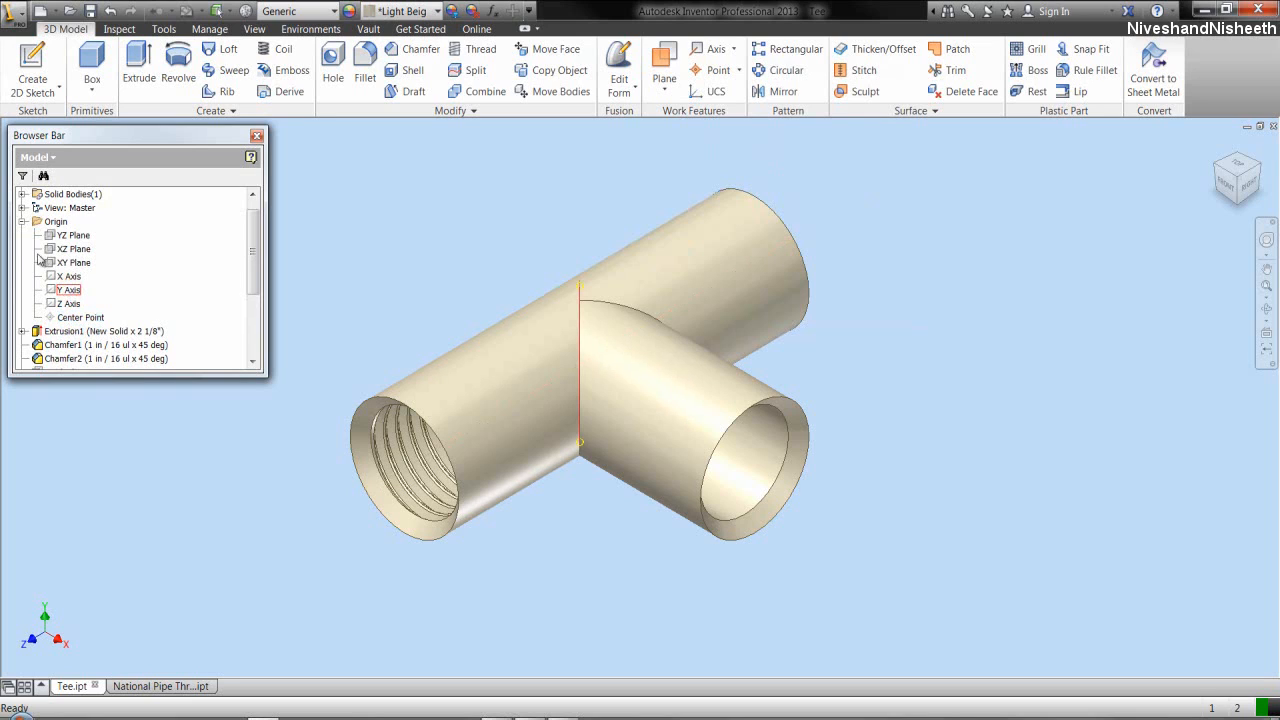
left_click(22, 222)
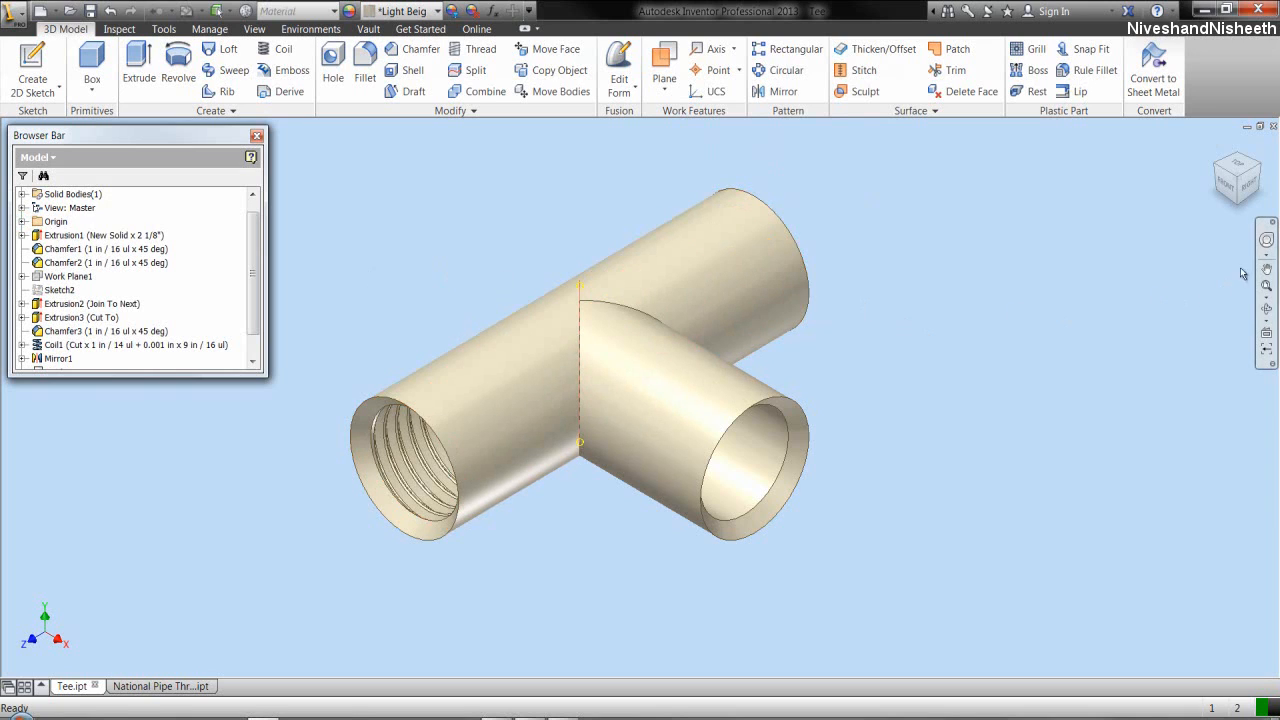
- Set up a Circular Pattern of the thread coil with the vertical work axis as its rotation axis
left_click(1266, 240)
left_click_drag(793, 333, 673, 391)
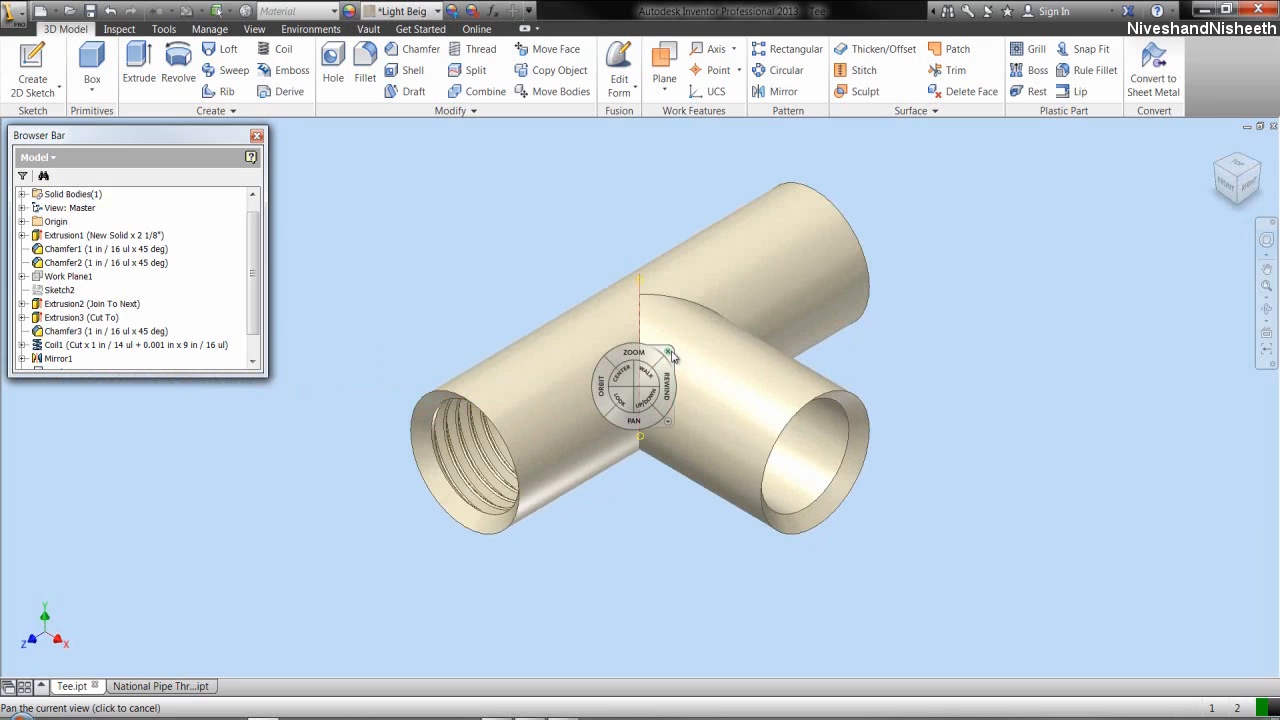
left_click(668, 352)
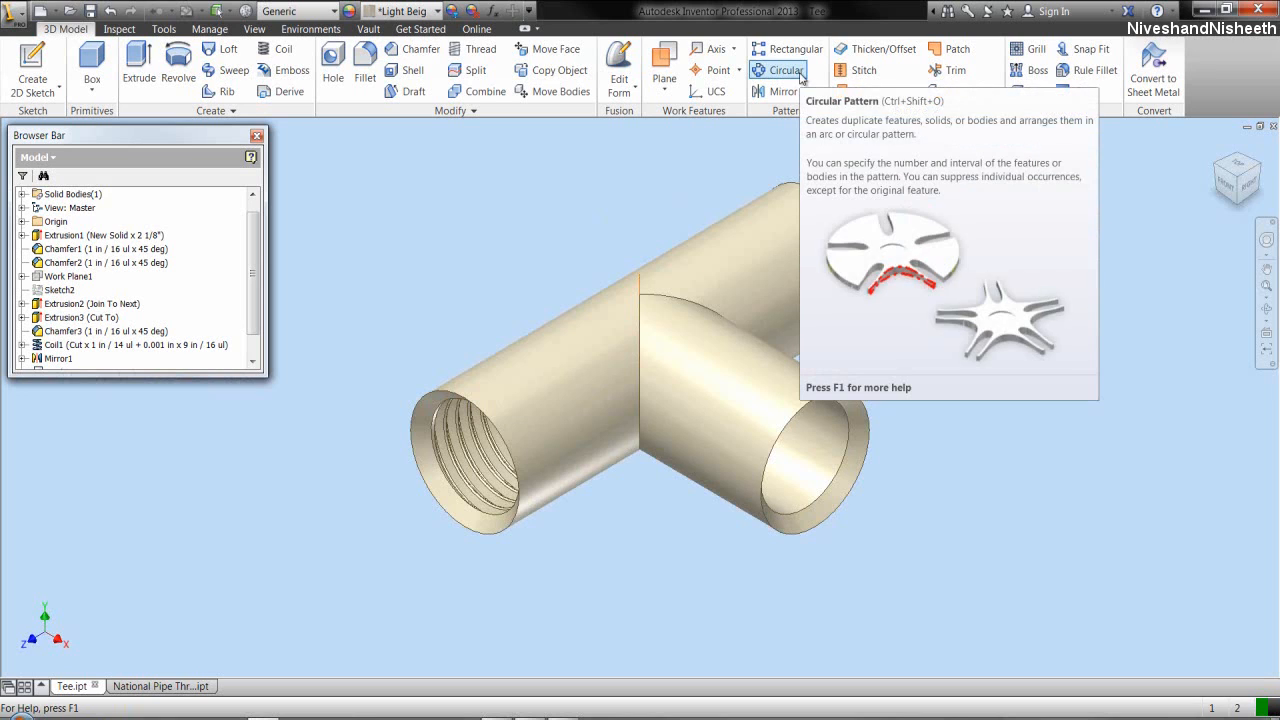
left_click(799, 72)
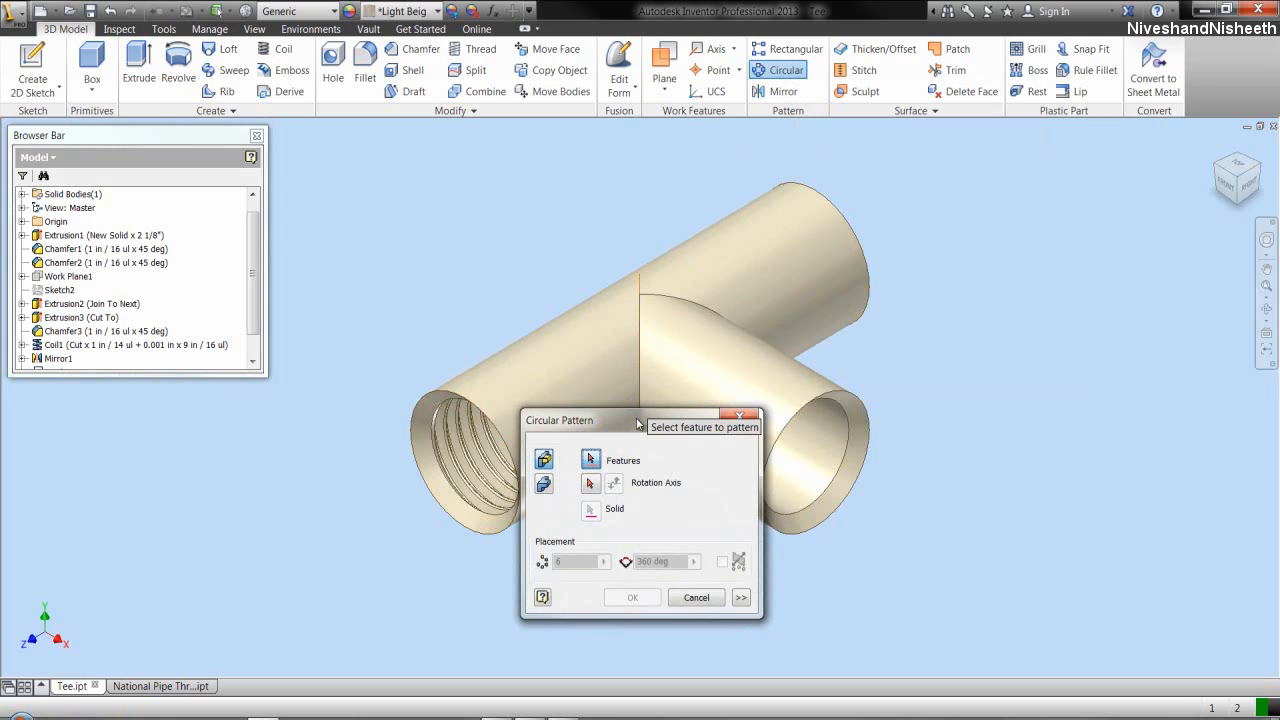
left_click_drag(637, 422, 1038, 278)
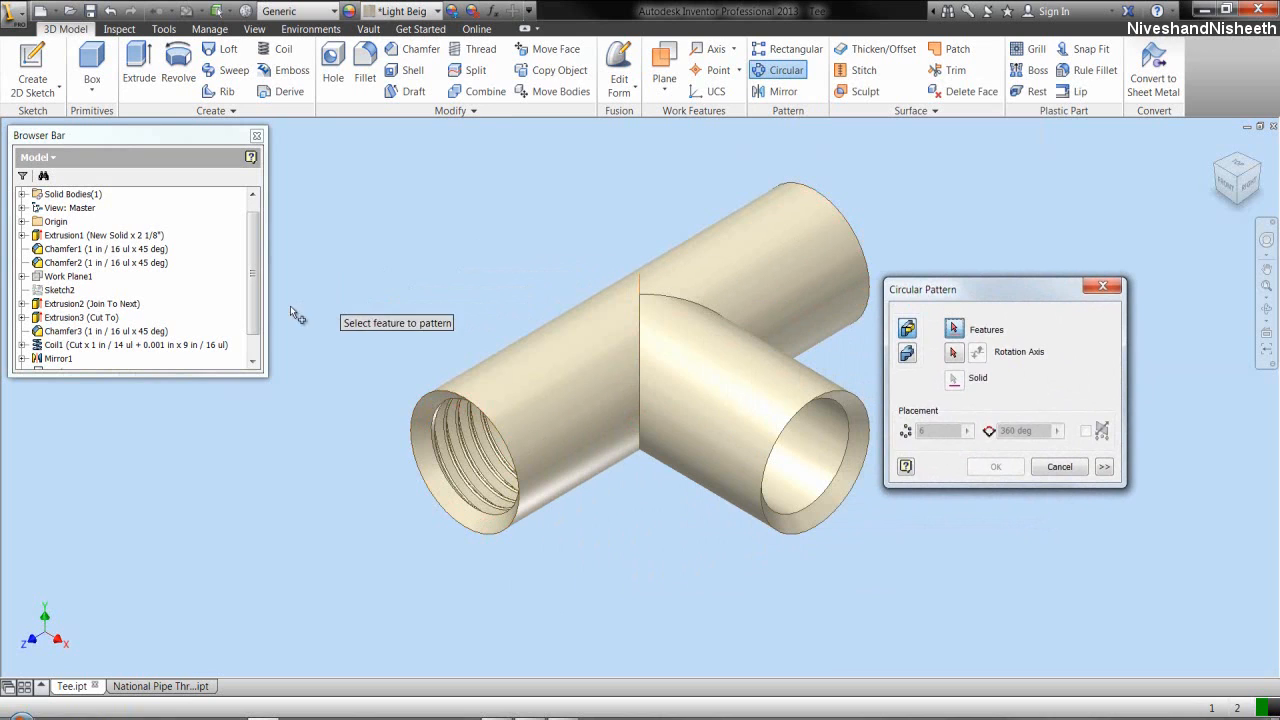
left_click(200, 344)
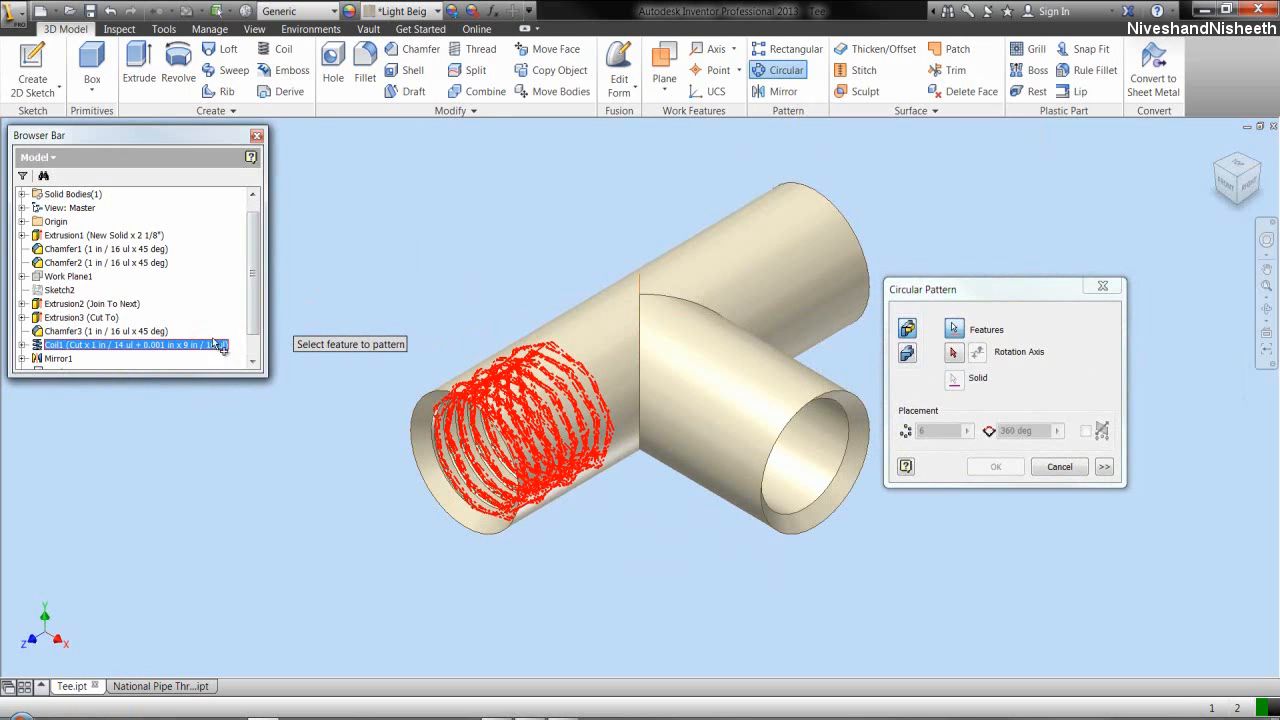
left_click(942, 289)
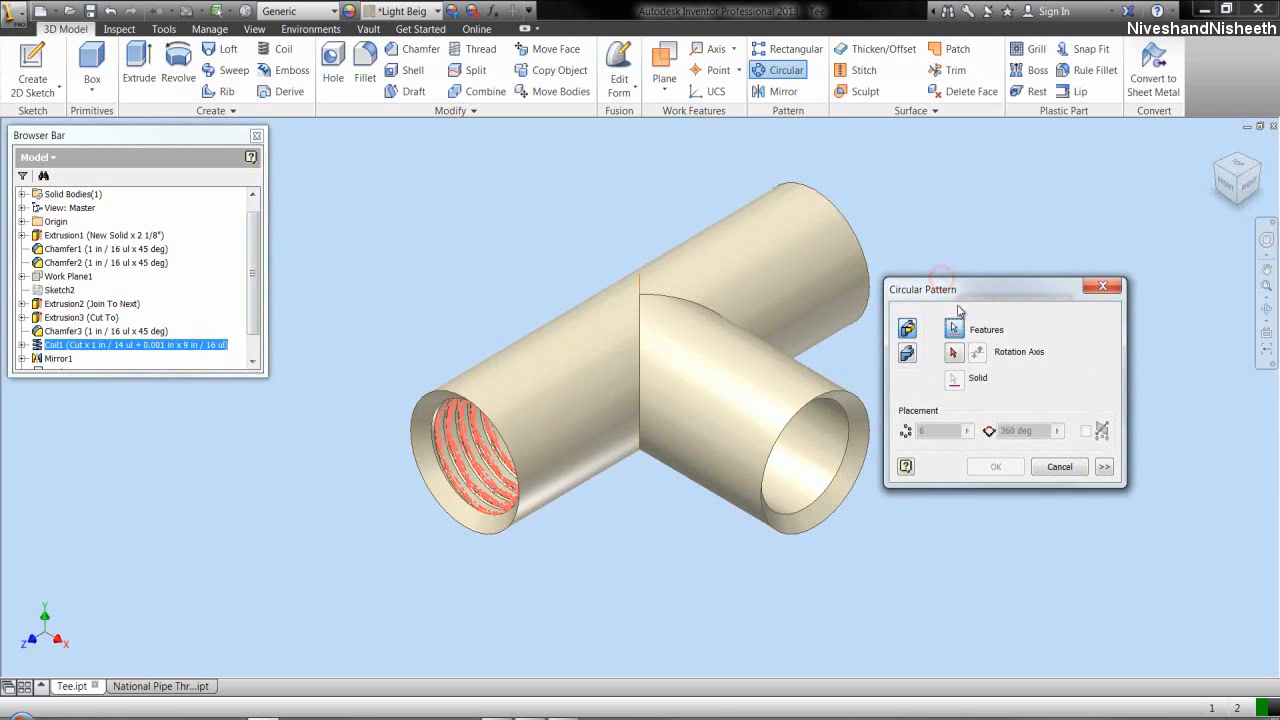
left_click(954, 352)
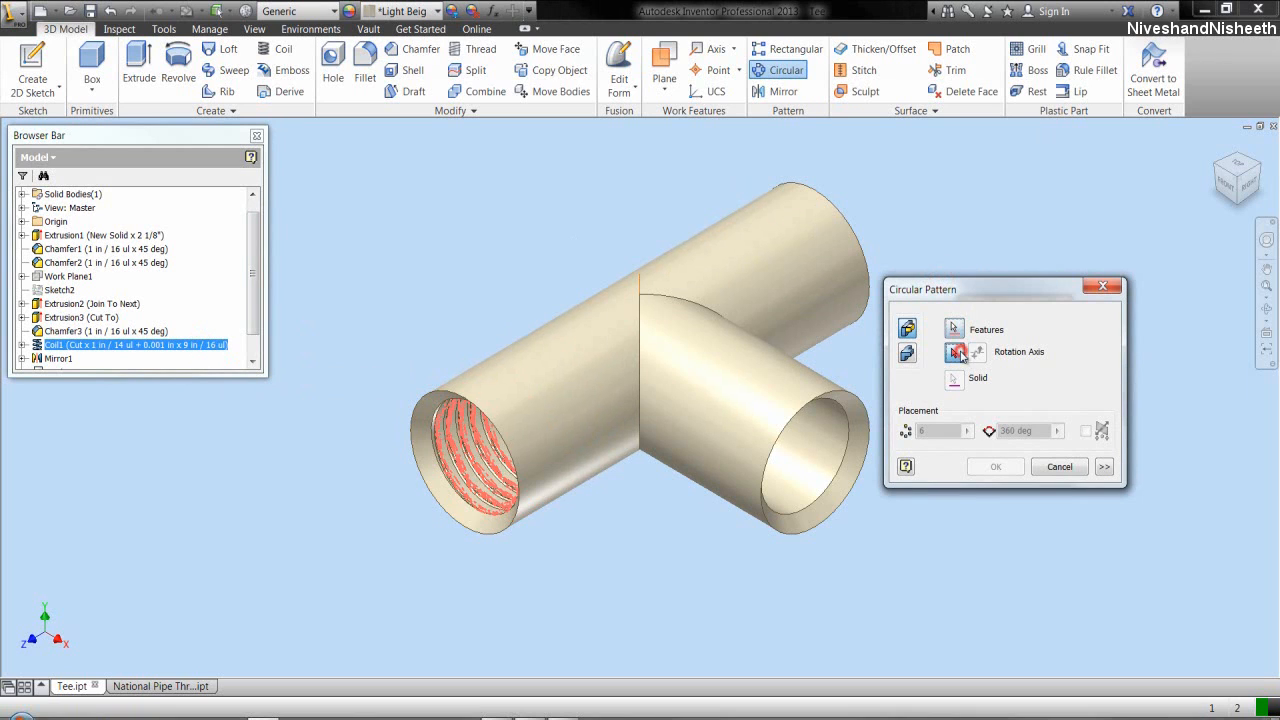
left_click(643, 286)
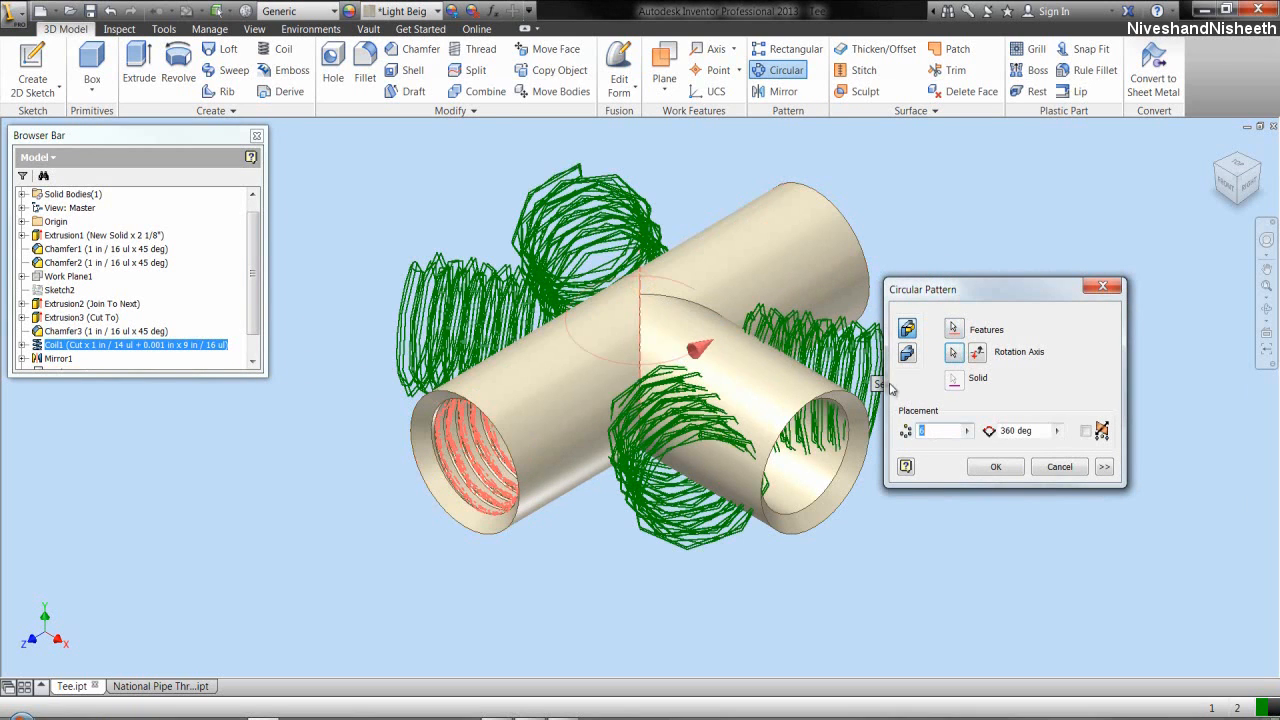
- Set the pattern to 2 occurrences over 90 deg and create the thread in the branch pipe
left_click(930, 430)
type("2")
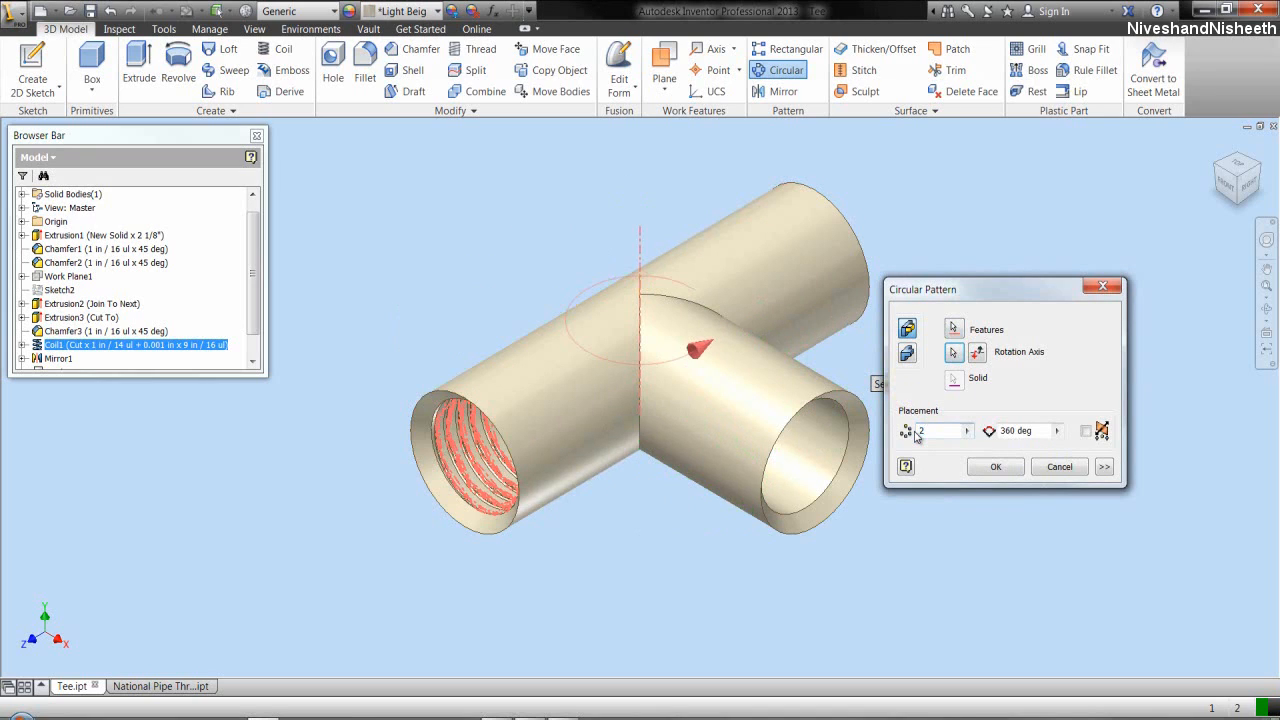
left_click(1012, 433)
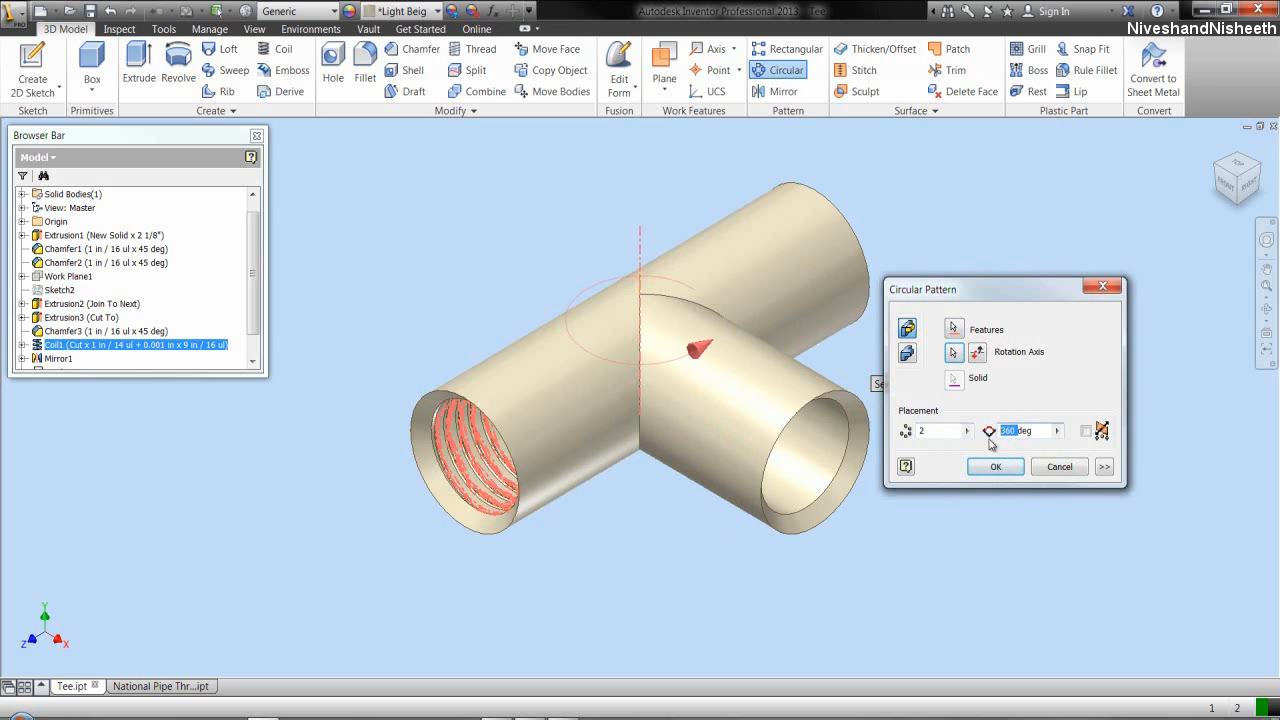
type("90")
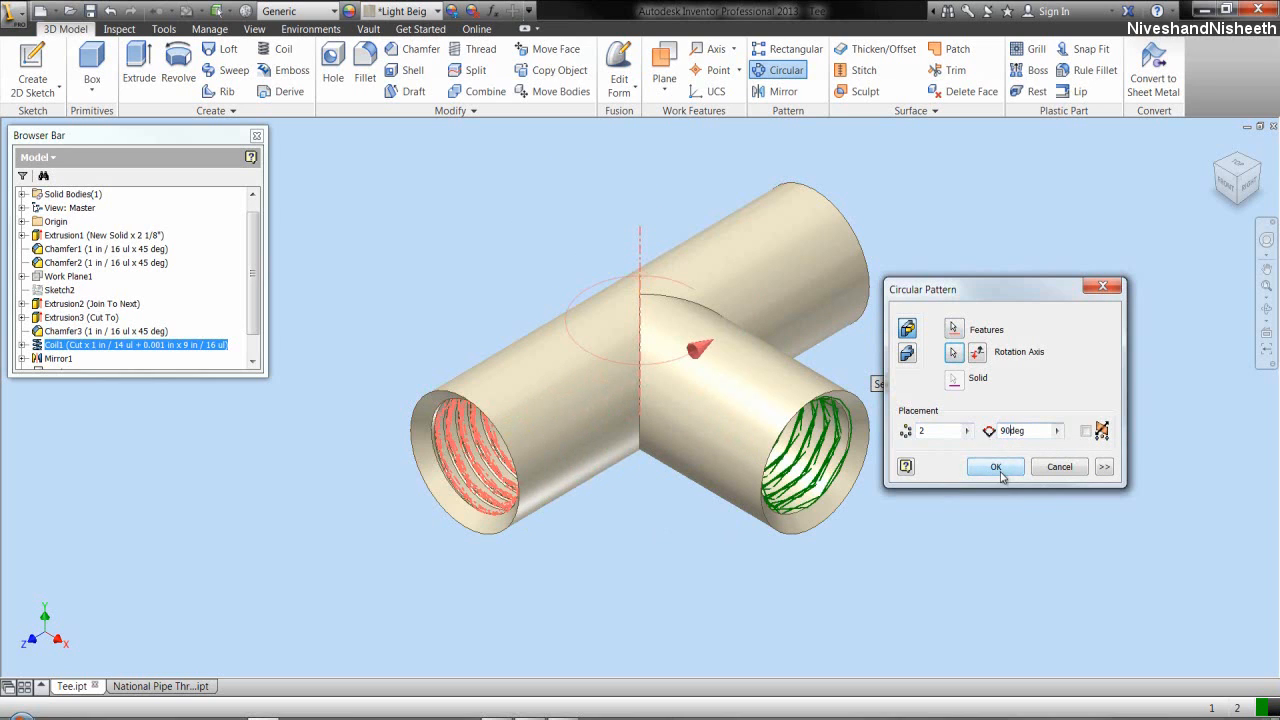
left_click(996, 467)
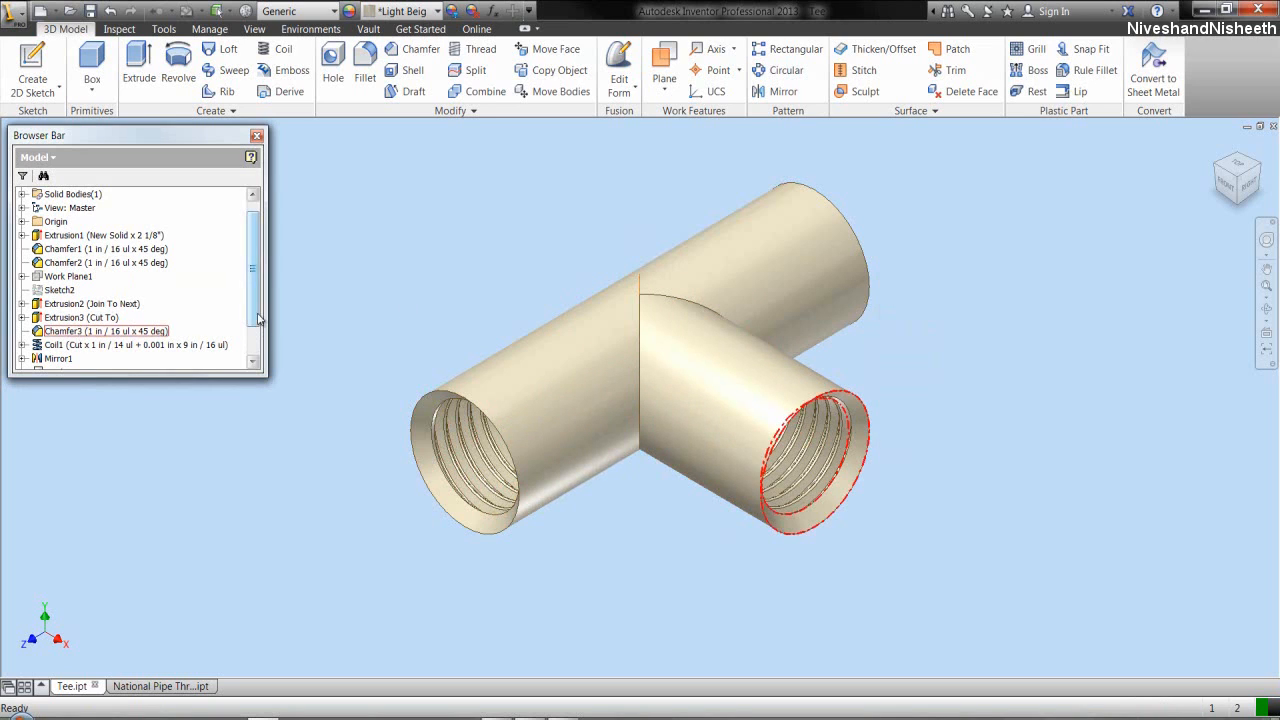
- Turn off the visibility of the work axis used for the circular pattern
scroll(172, 338, "down", 1)
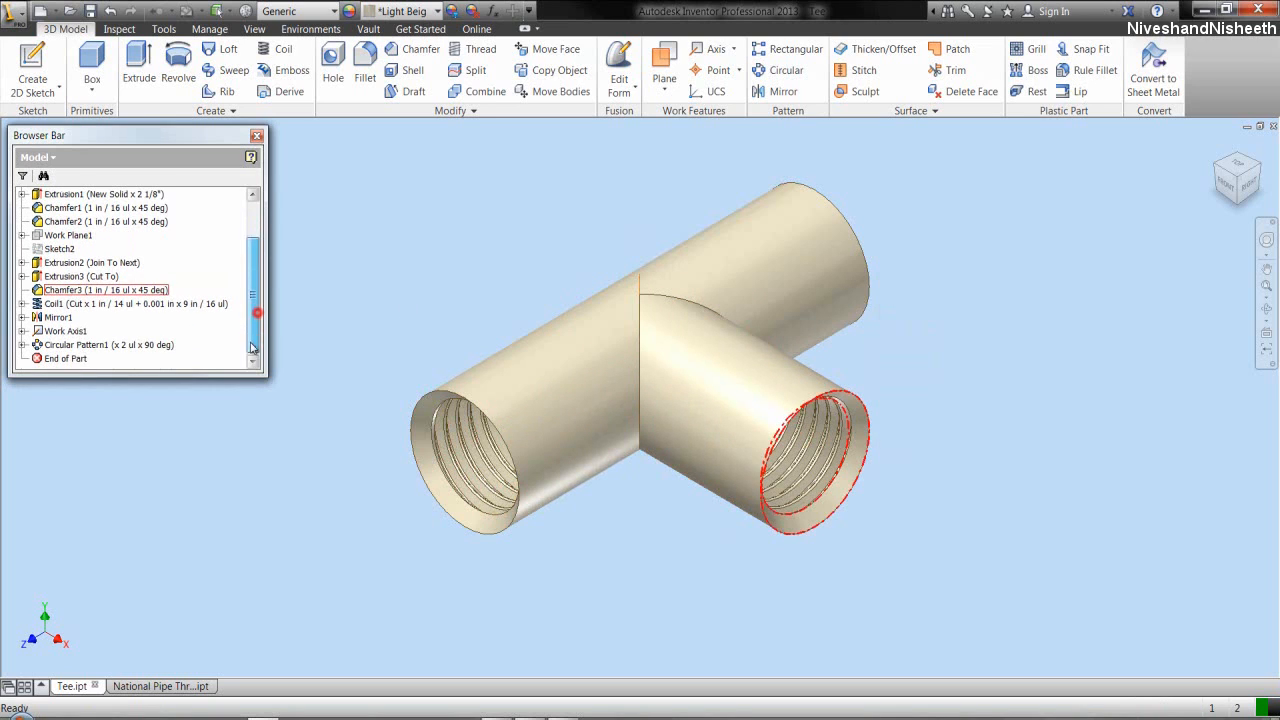
right_click(73, 332)
left_click(118, 421)
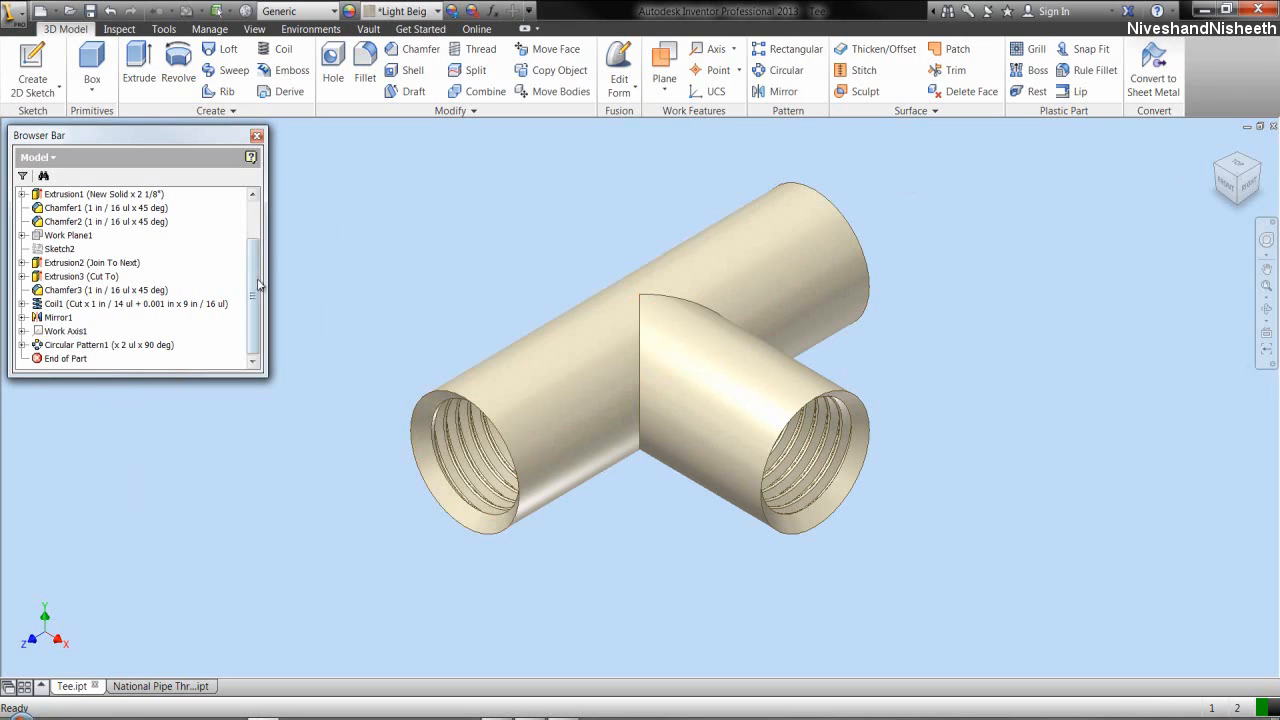
- Create a Section analysis of the tee using the origin's XZ Plane as the cutting plane
left_click_drag(260, 286, 257, 218)
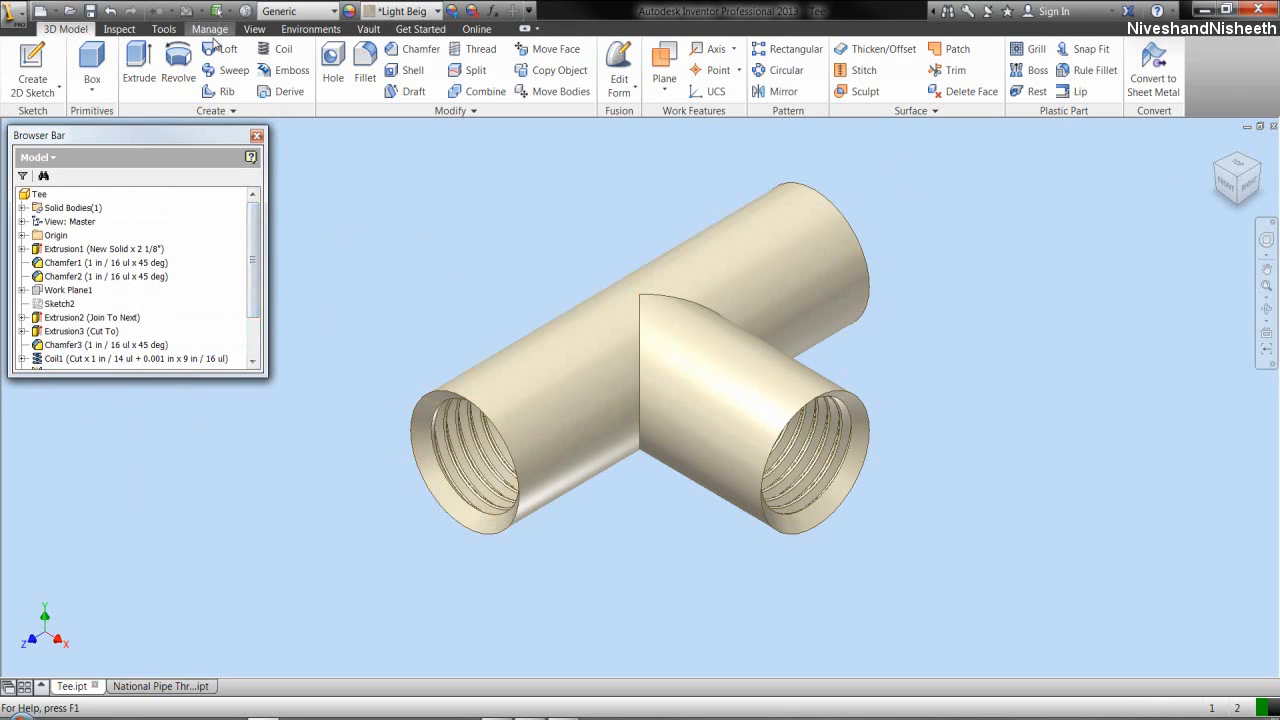
left_click(126, 30)
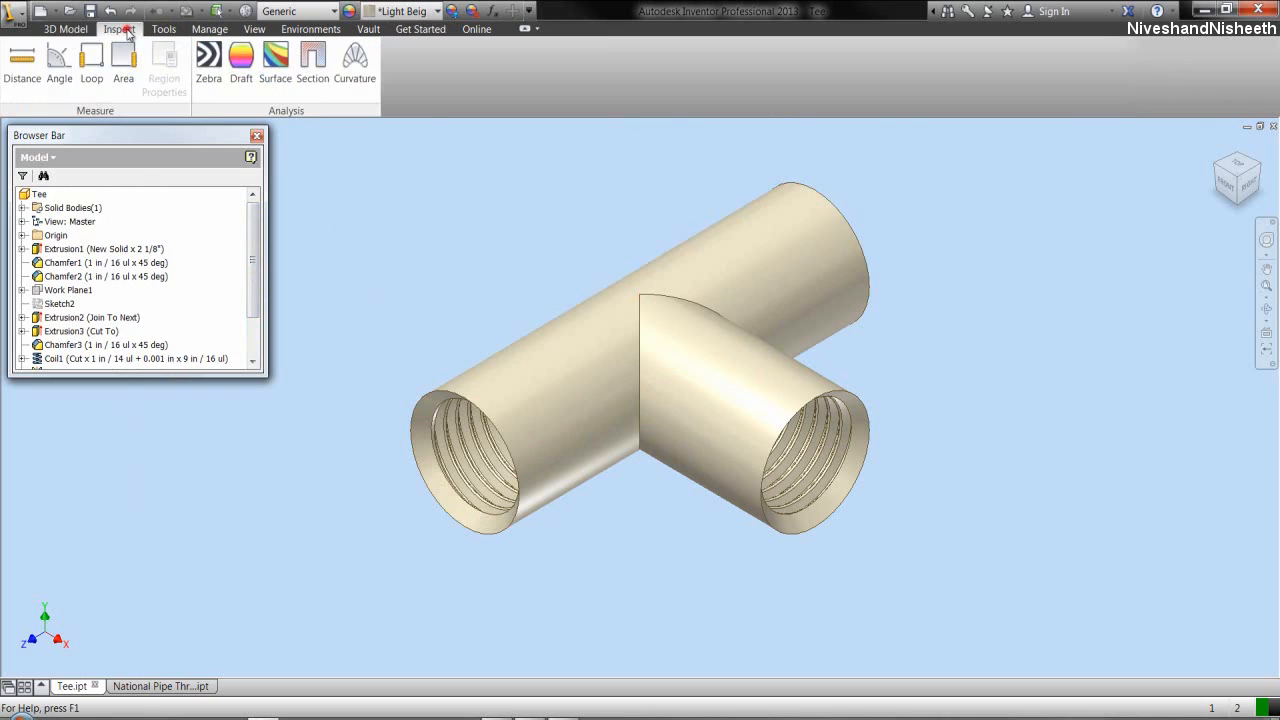
left_click(312, 68)
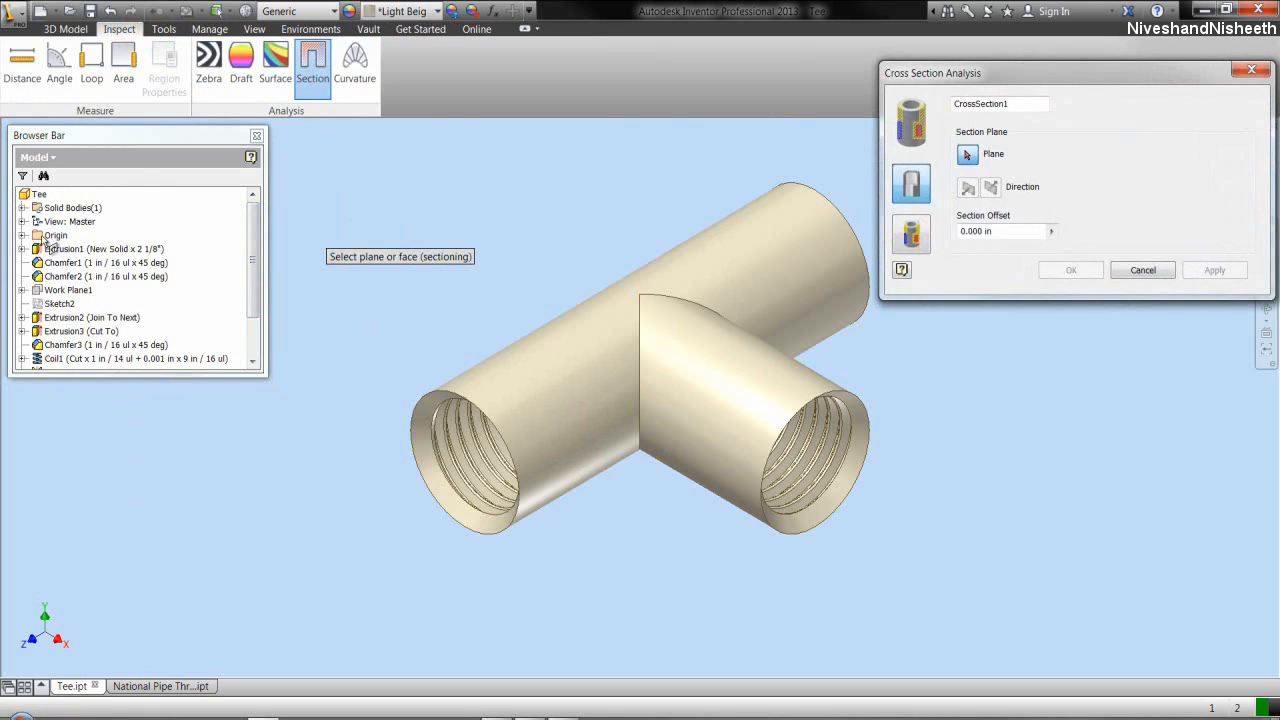
left_click(21, 236)
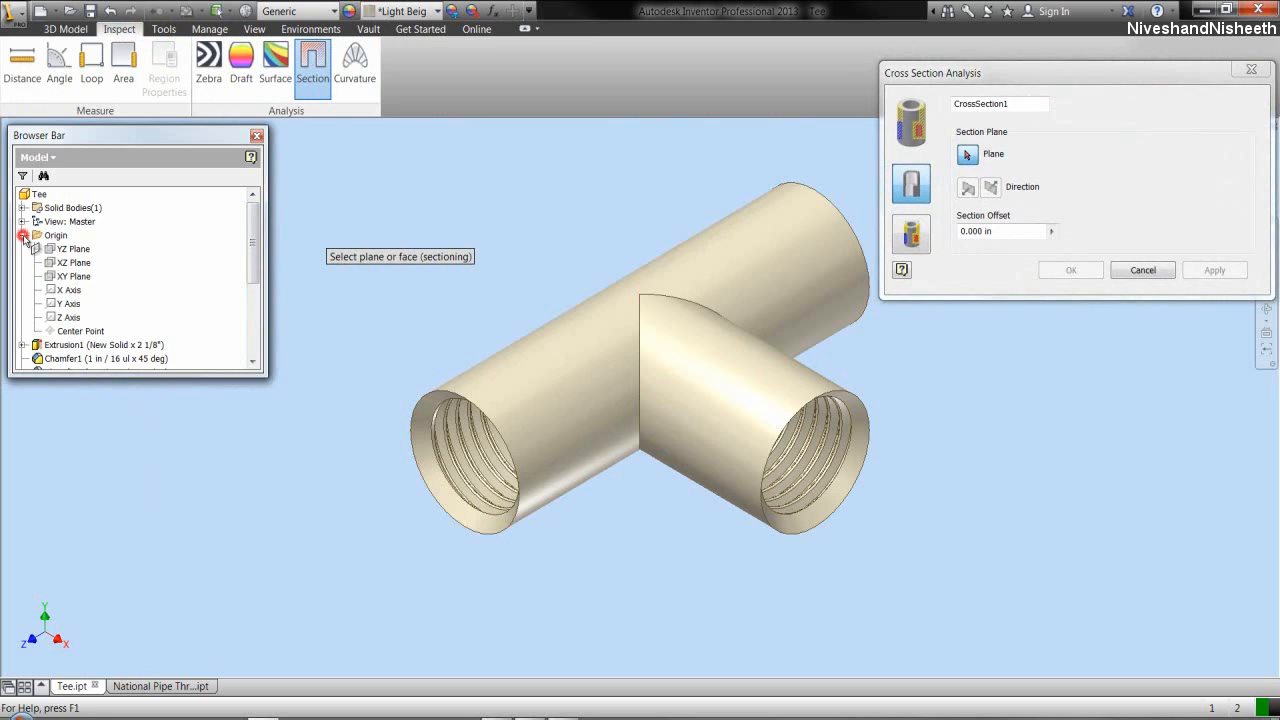
left_click(72, 264)
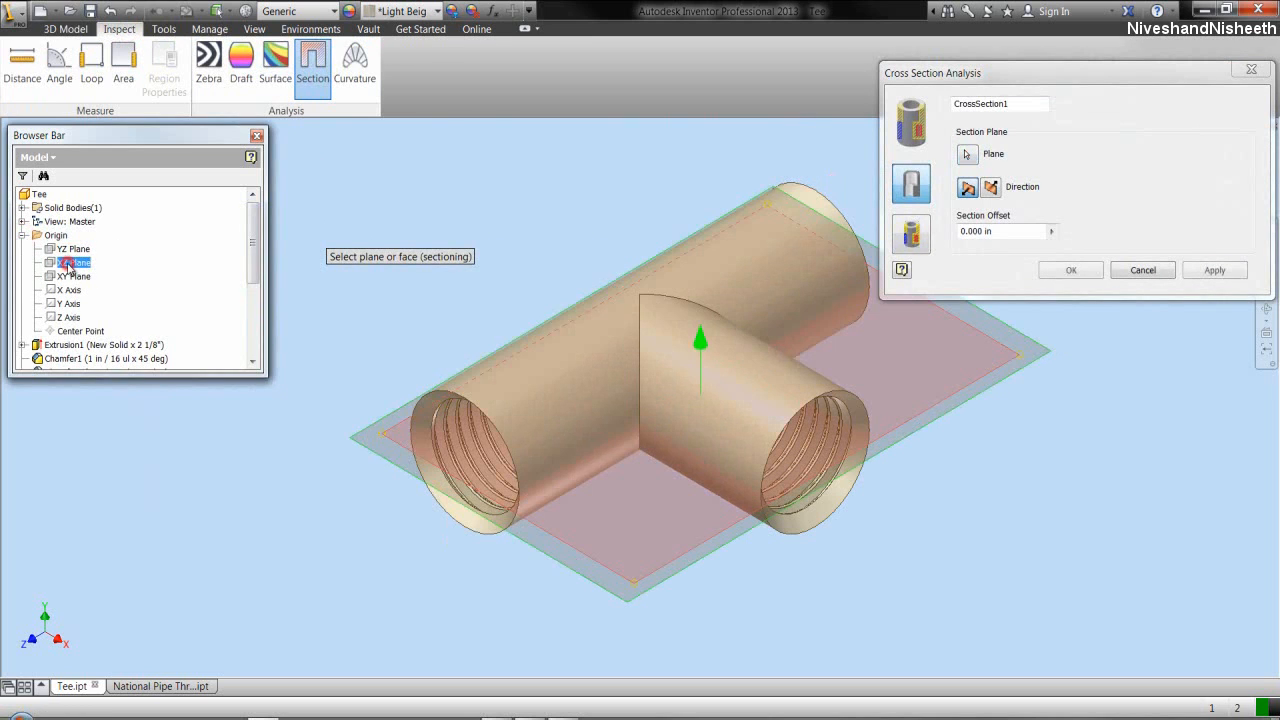
left_click(1050, 271)
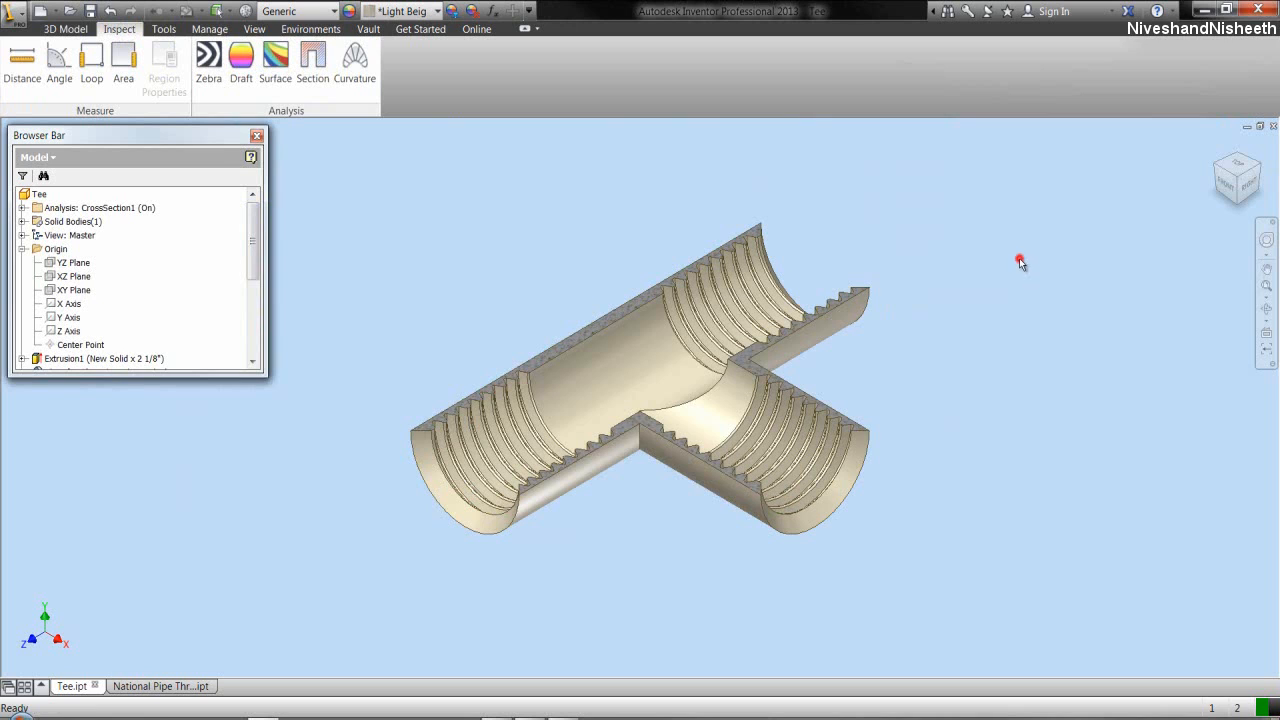
- Examine the threads and the branch junction of the sectioned tee in a rotated top view
left_click(1238, 170)
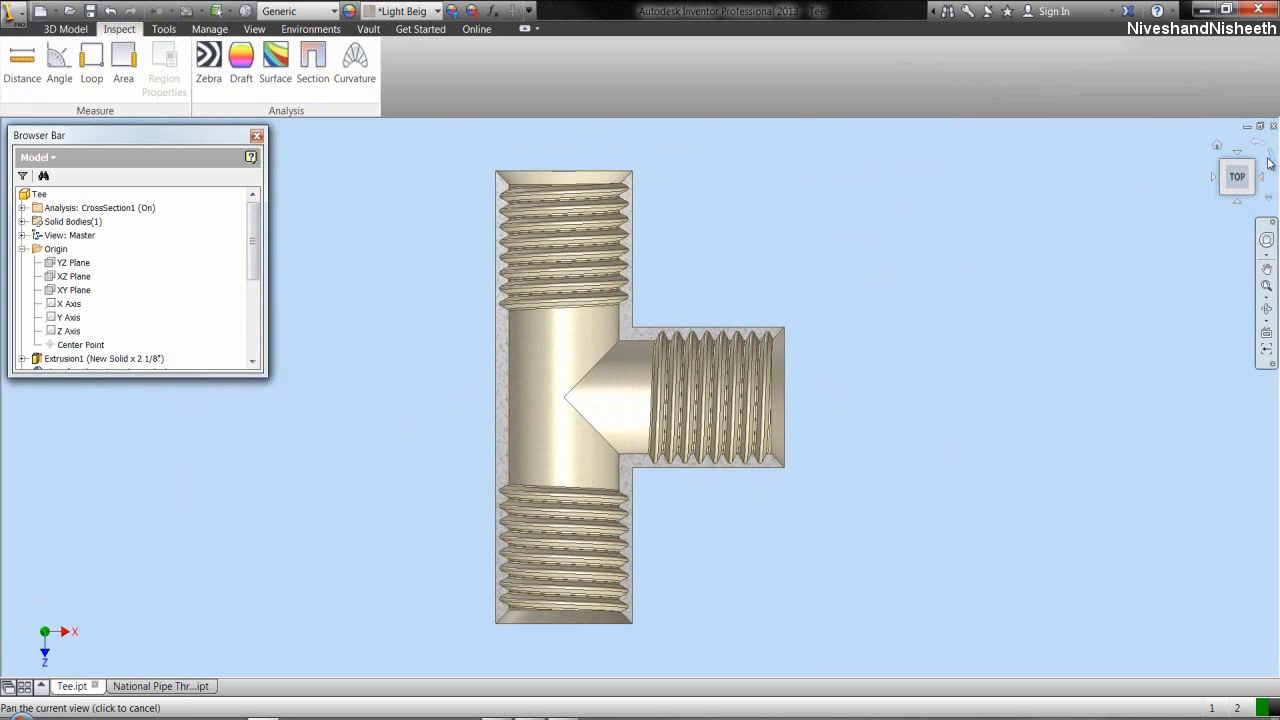
left_click(1269, 162)
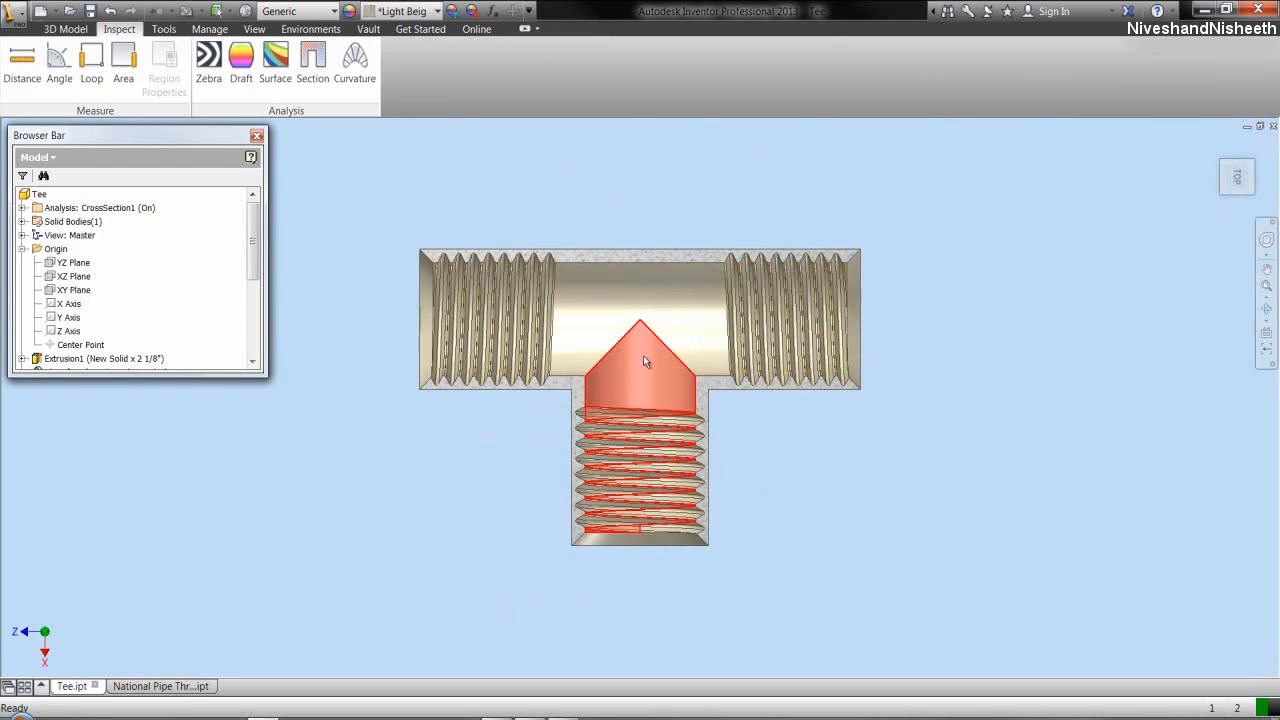
scroll(643, 358, "up", 3)
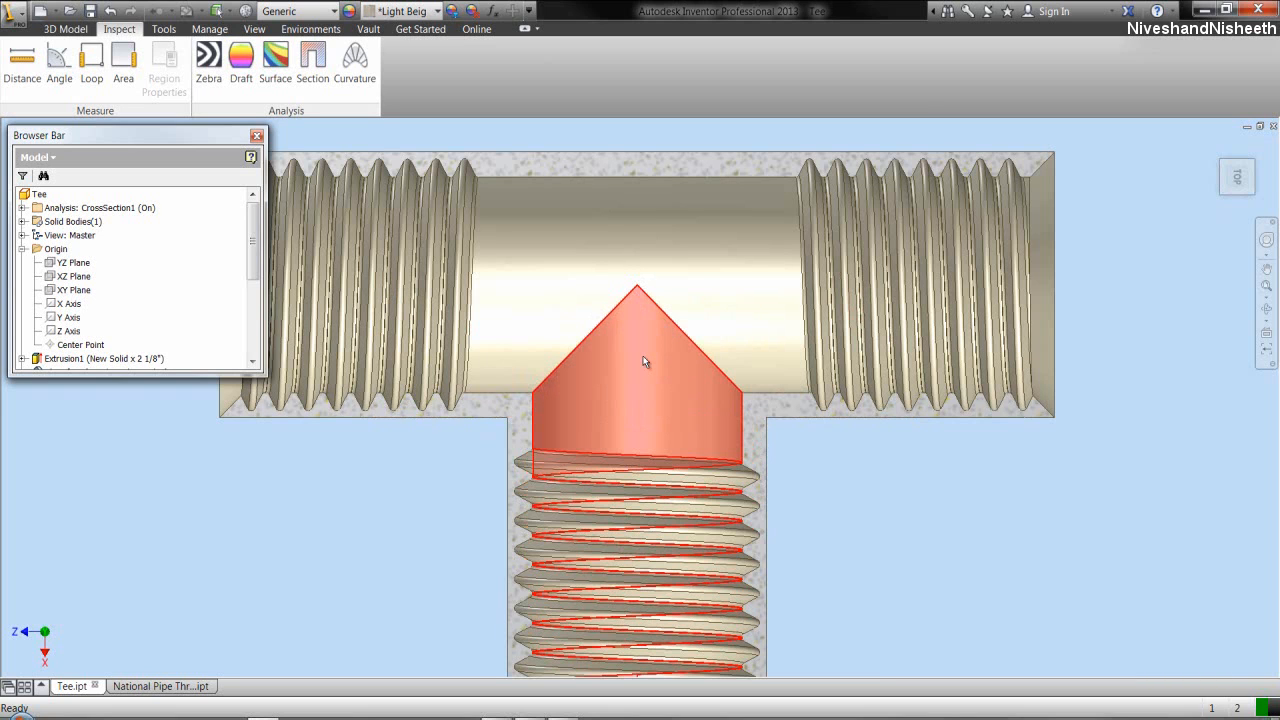
mouse_move(645, 362)
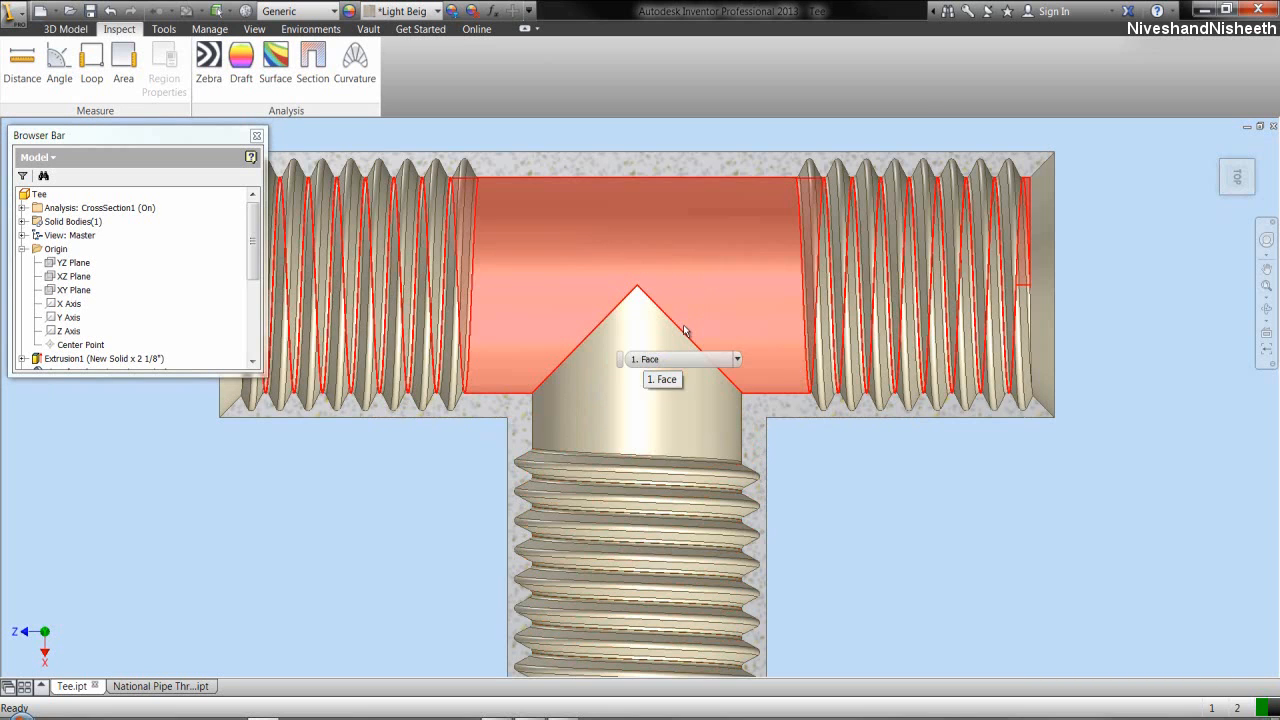
scroll(685, 334, "down", 3)
left_click(823, 466)
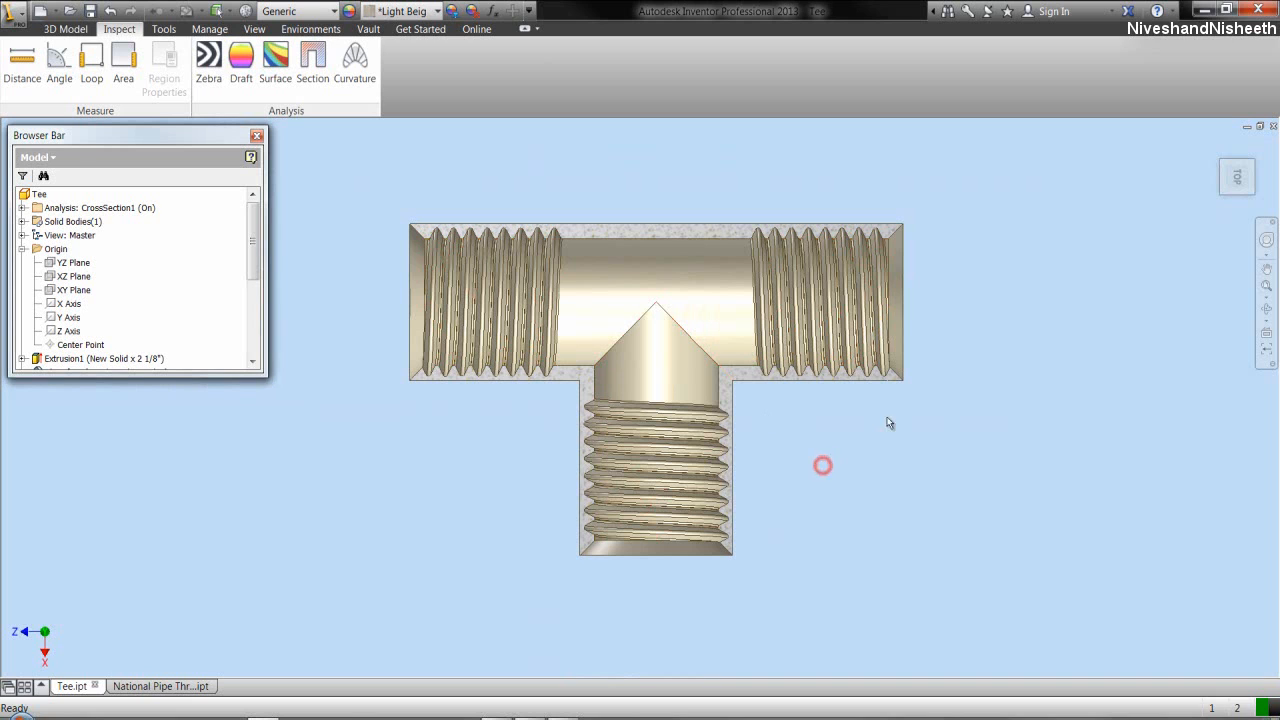
left_click(1217, 146)
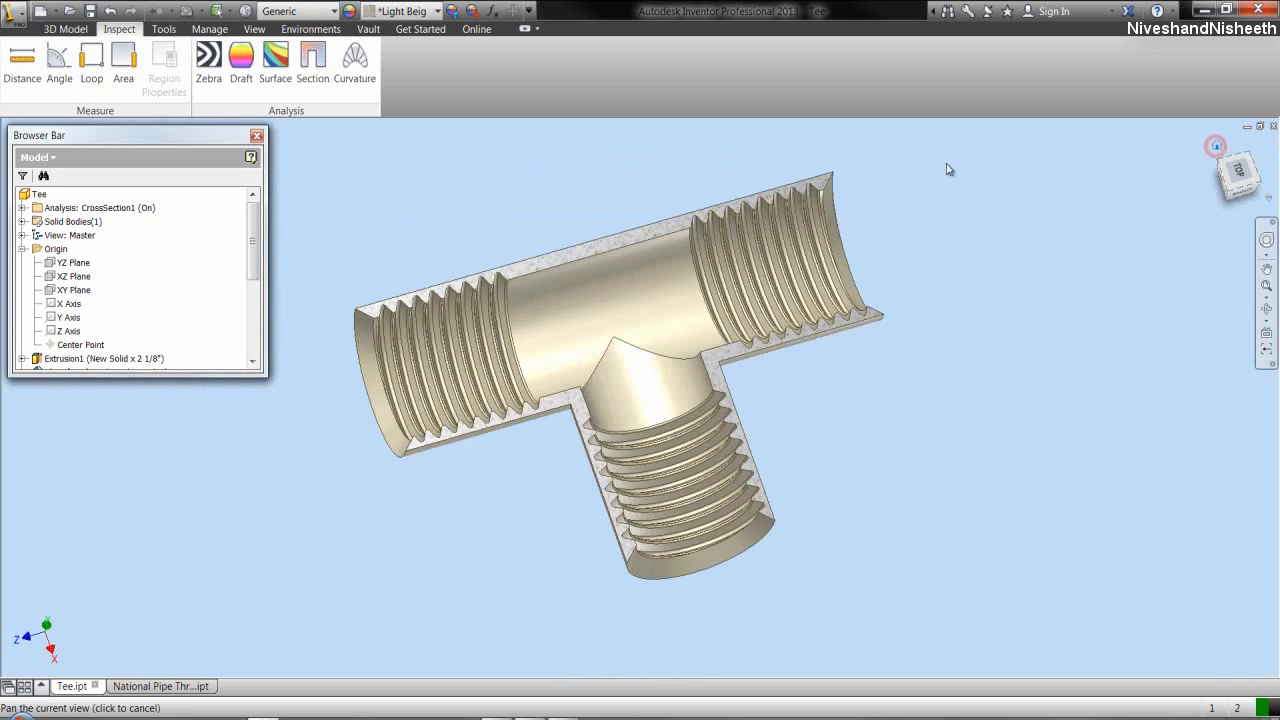
- Turn off the visibility of the tee's cross section analysis
right_click(140, 209)
left_click(160, 233)
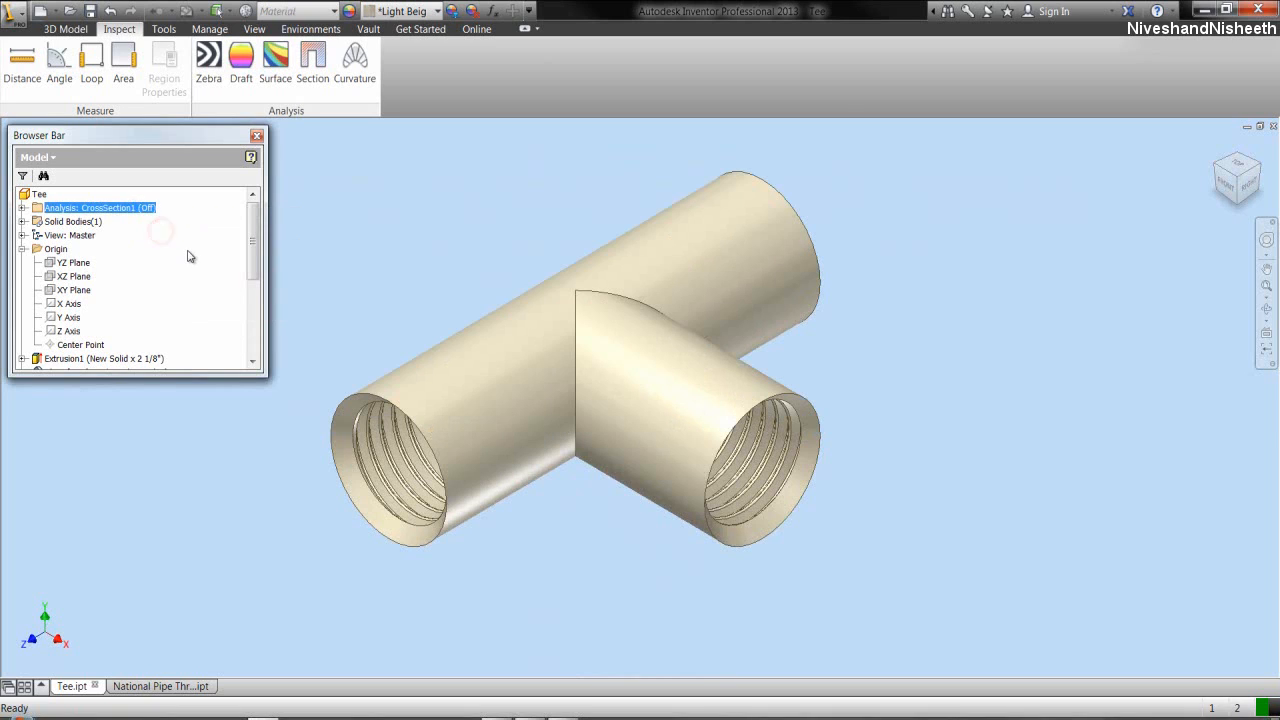
left_click(308, 320)
- Collapse all nodes of the tee's model tree and save the part
right_click(206, 290)
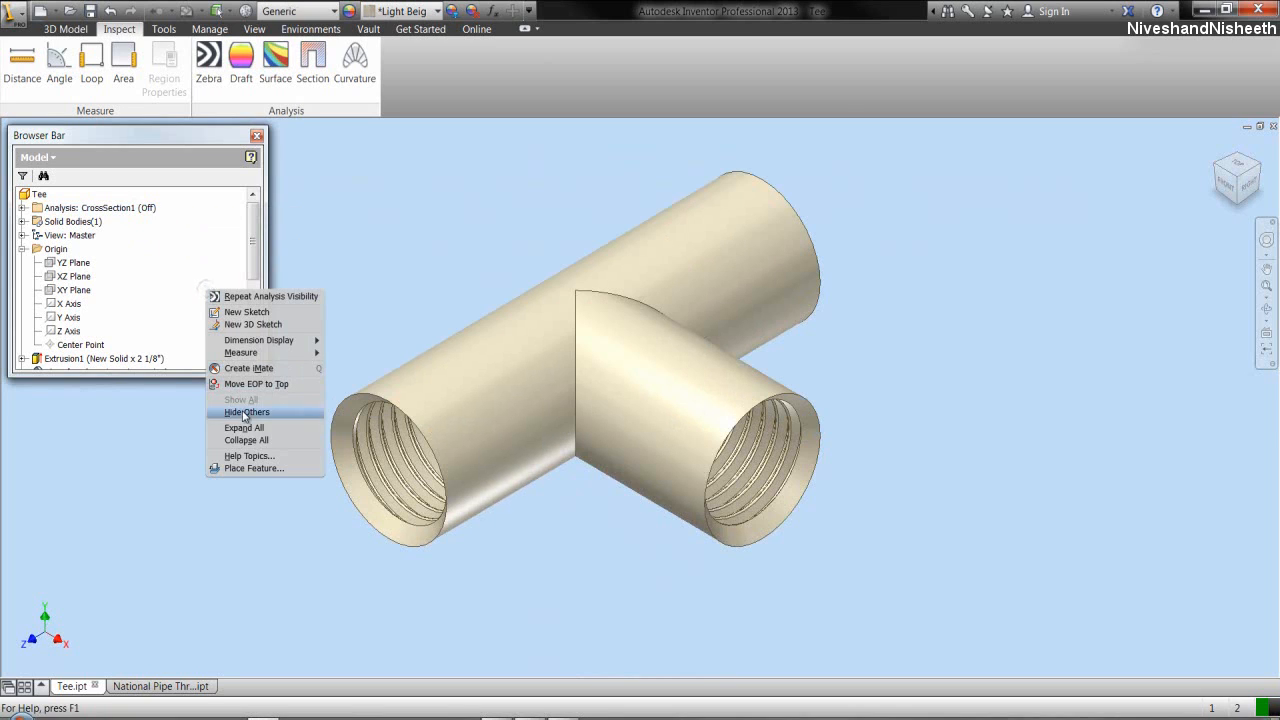
left_click(256, 440)
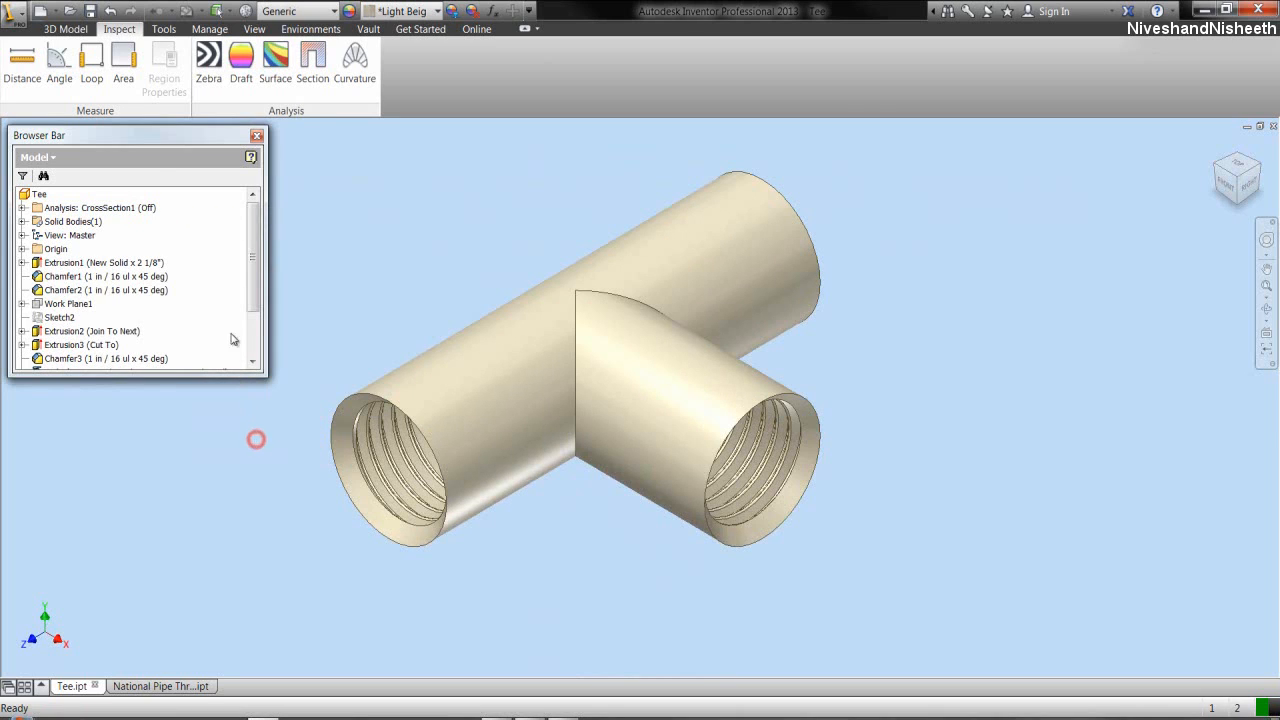
left_click(65, 28)
left_click(89, 12)
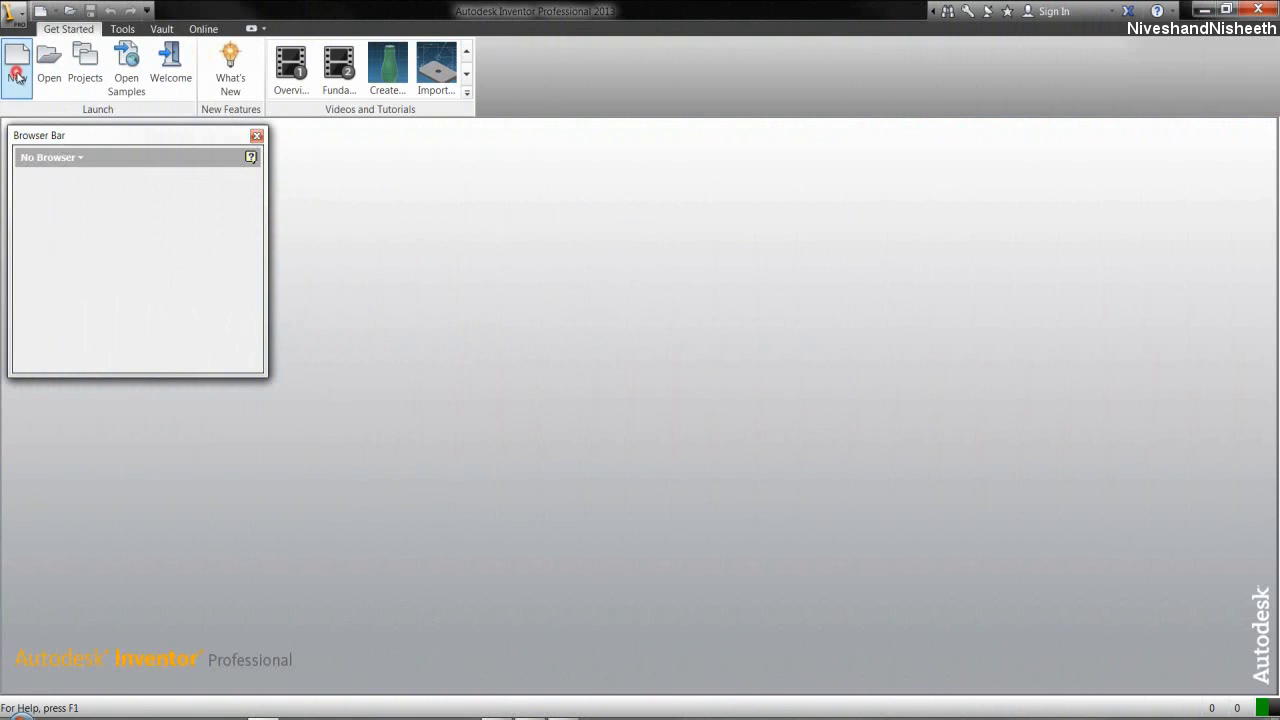
- Create a new part file and show it in the isometric home view
left_click(17, 76)
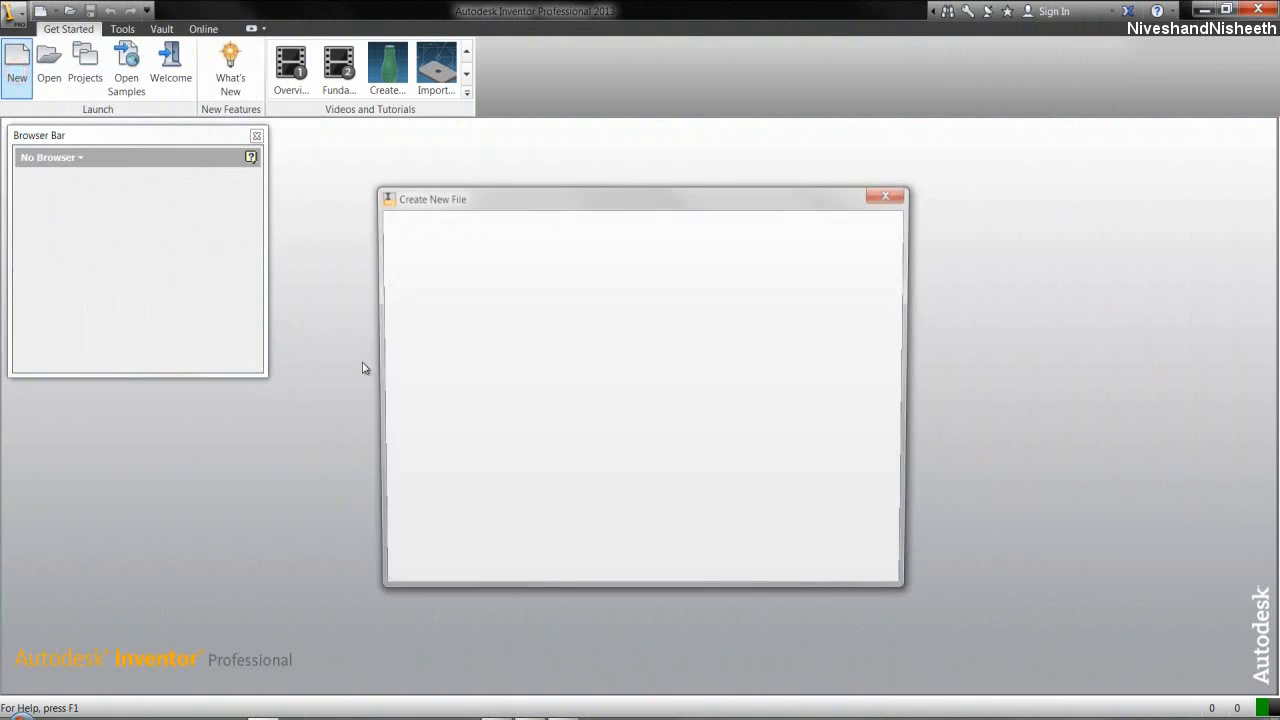
left_click(590, 290)
double_click(590, 290)
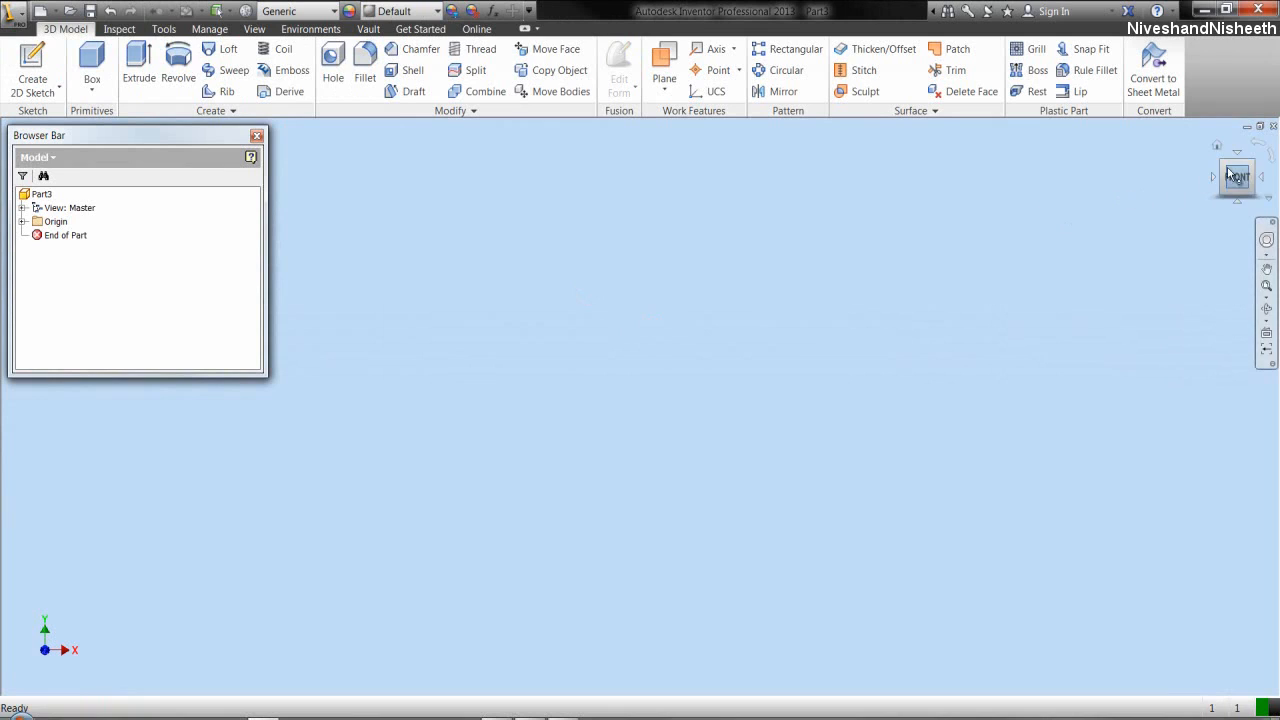
left_click(349, 368)
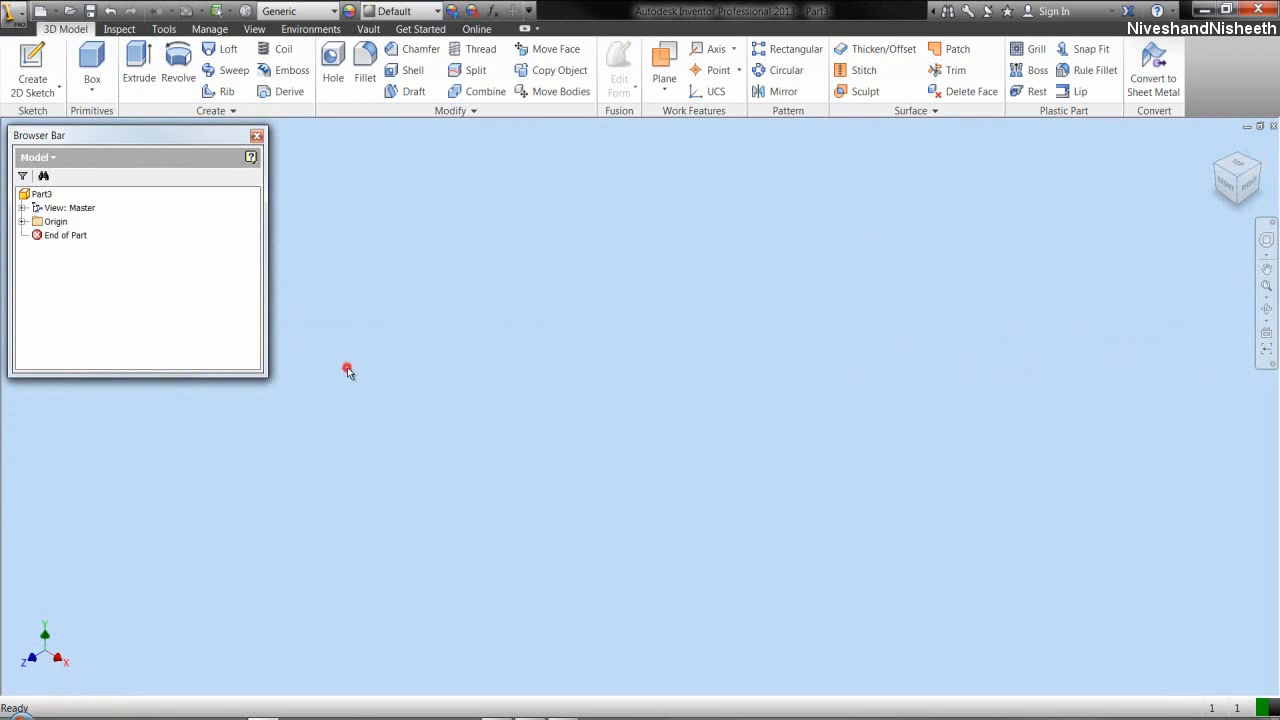
- Start a new 2D sketch on the origin's XZ Plane of the new part
left_click(23, 222)
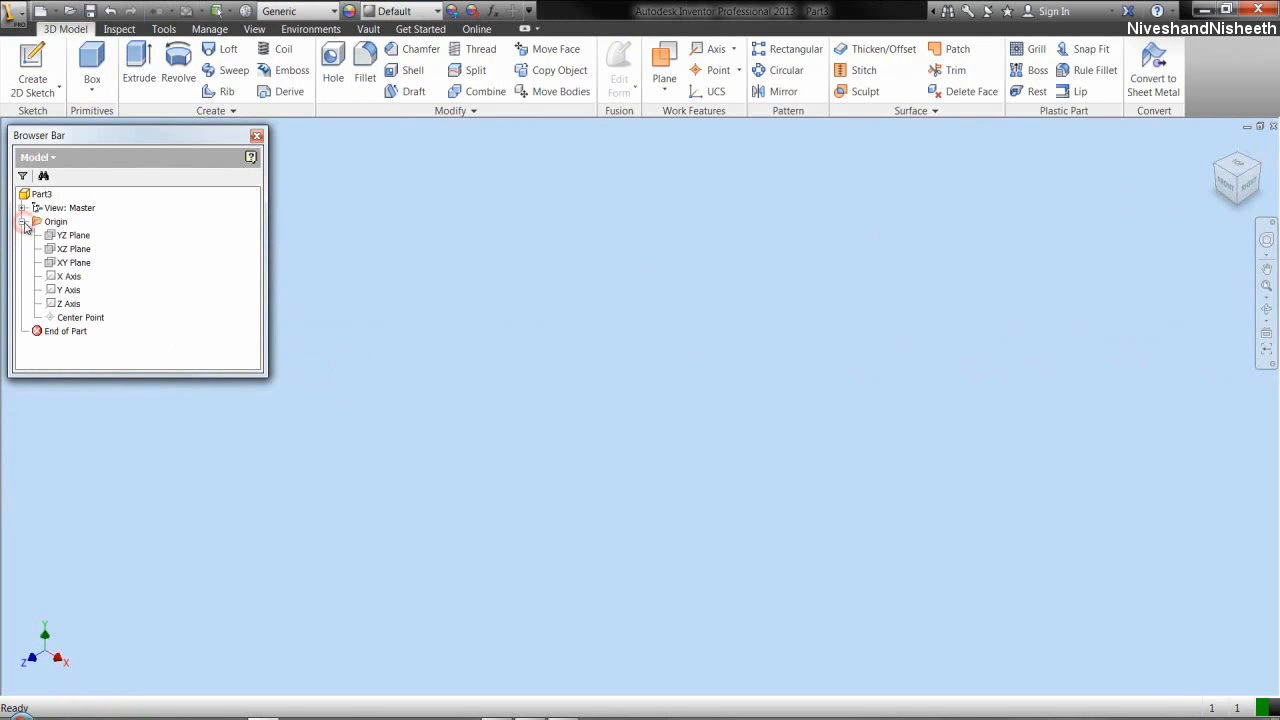
left_click(60, 251)
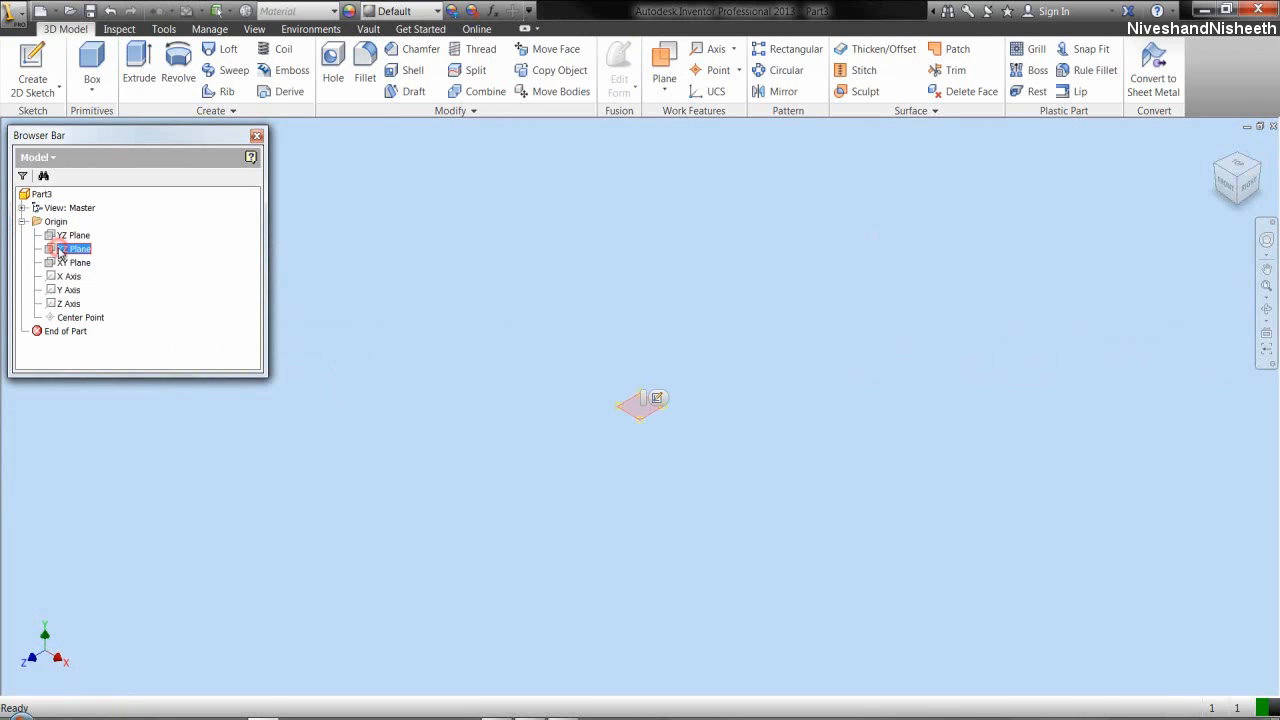
right_click(59, 251)
left_click(96, 286)
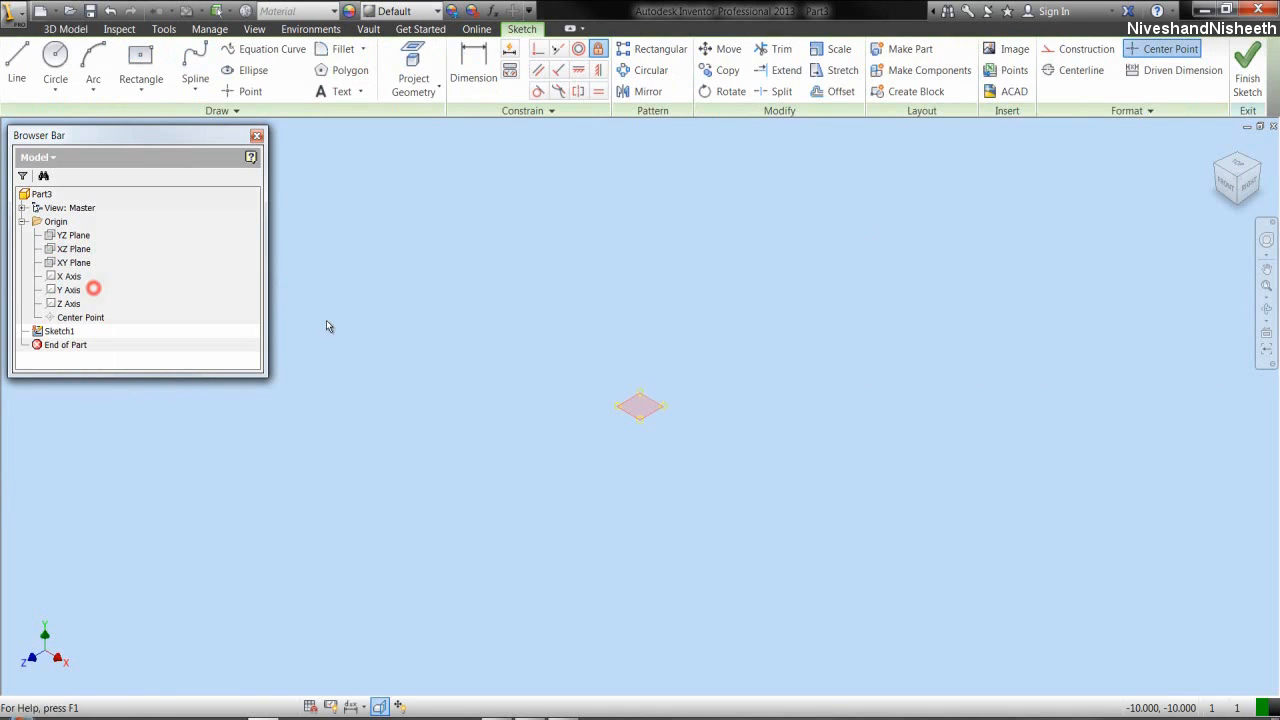
left_click(462, 347)
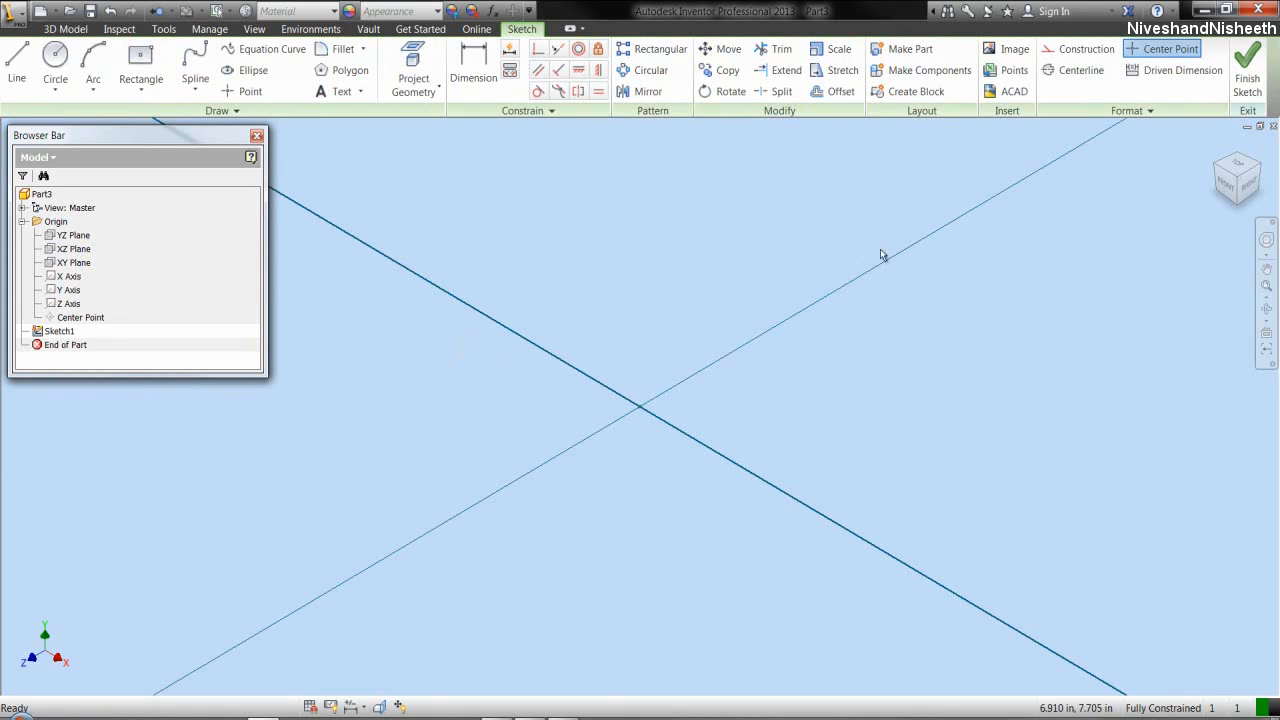
- Draw a 1 in line from the origin along the positive Z direction
left_click(1236, 162)
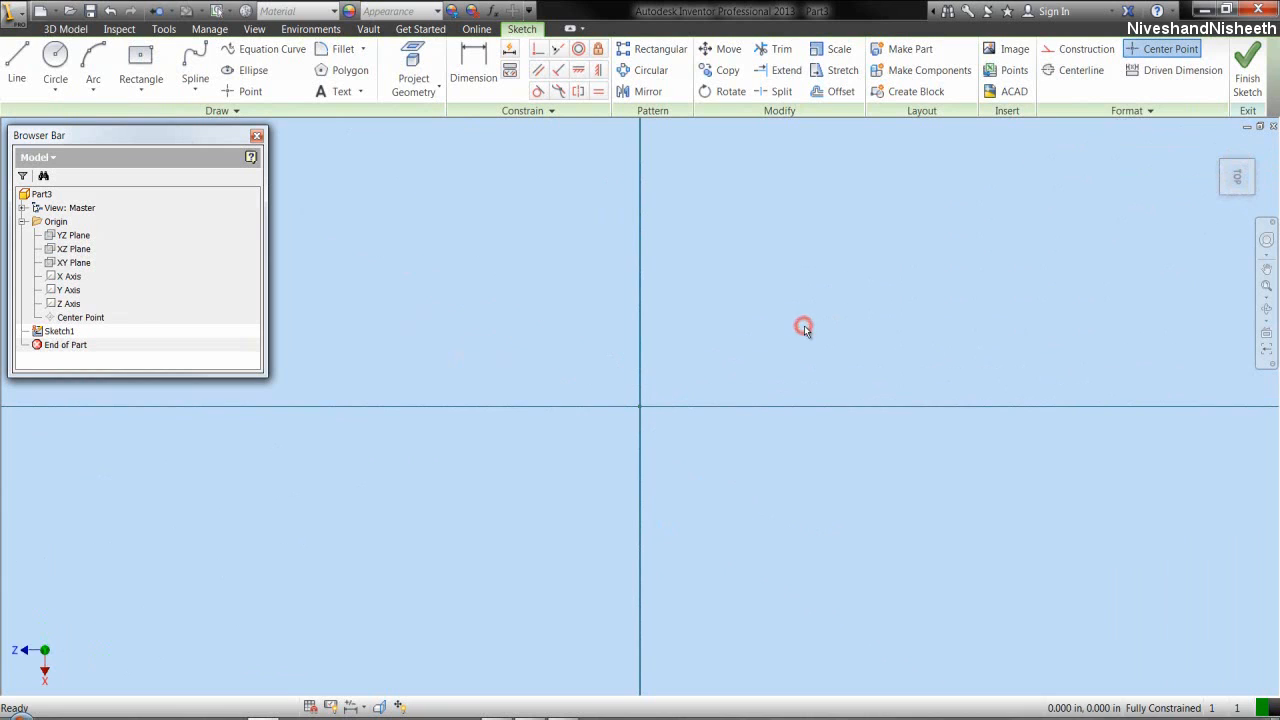
right_click(760, 381)
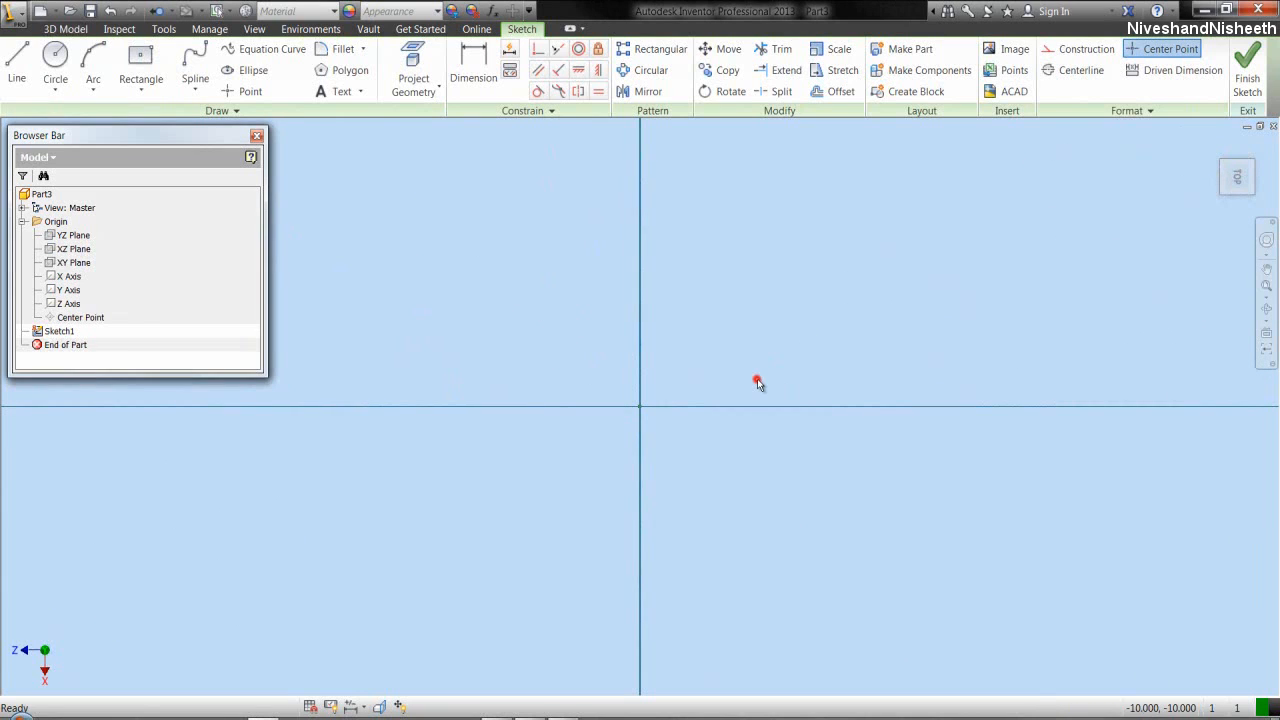
left_click(750, 336)
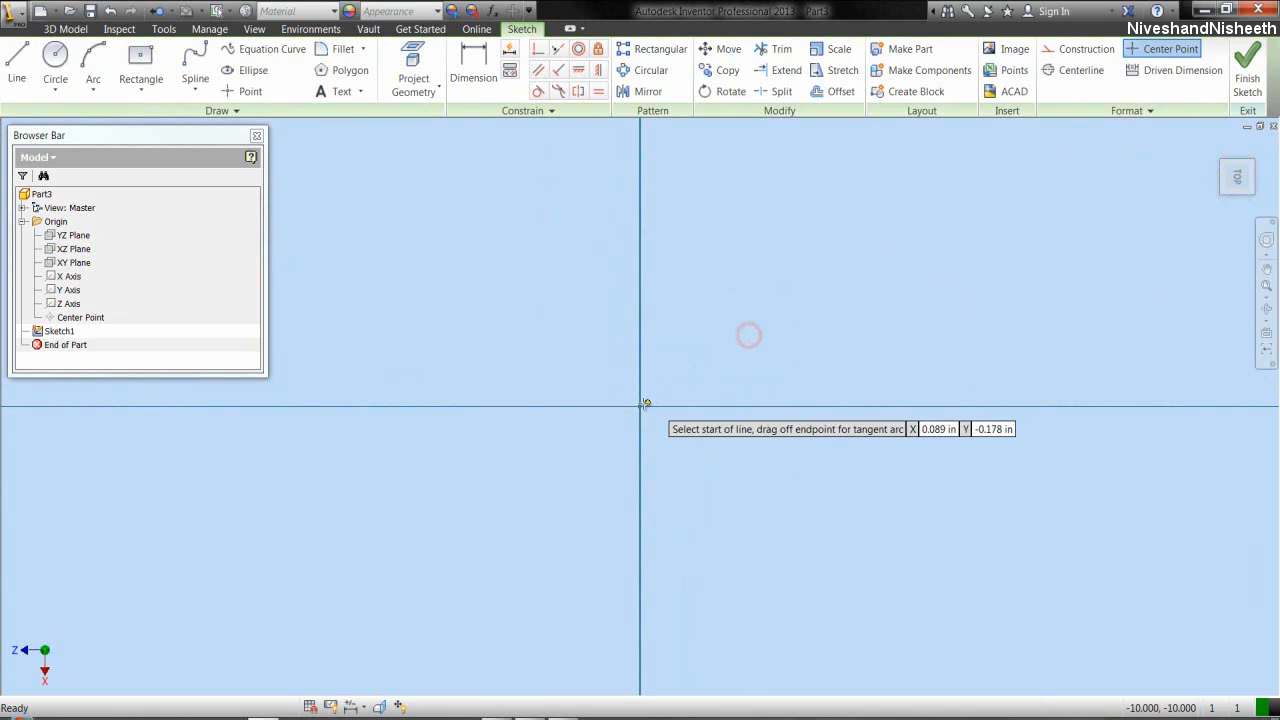
left_click(640, 406)
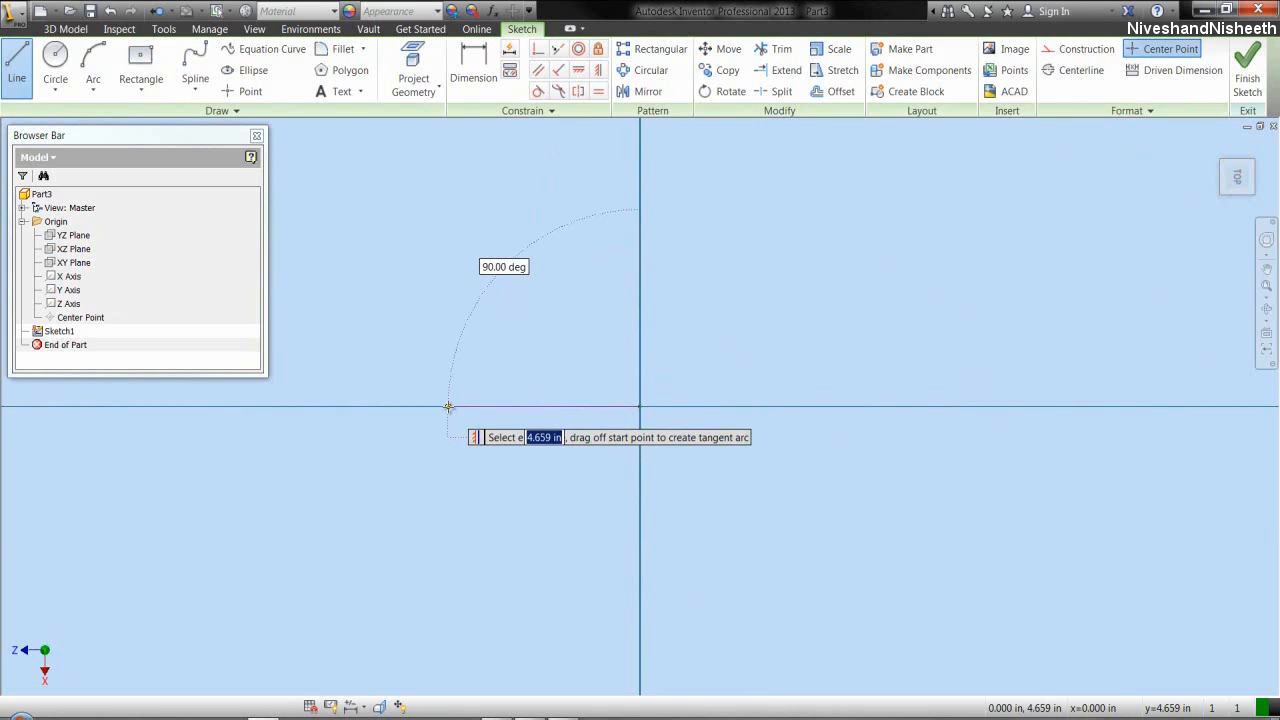
type("1")
key("Return")
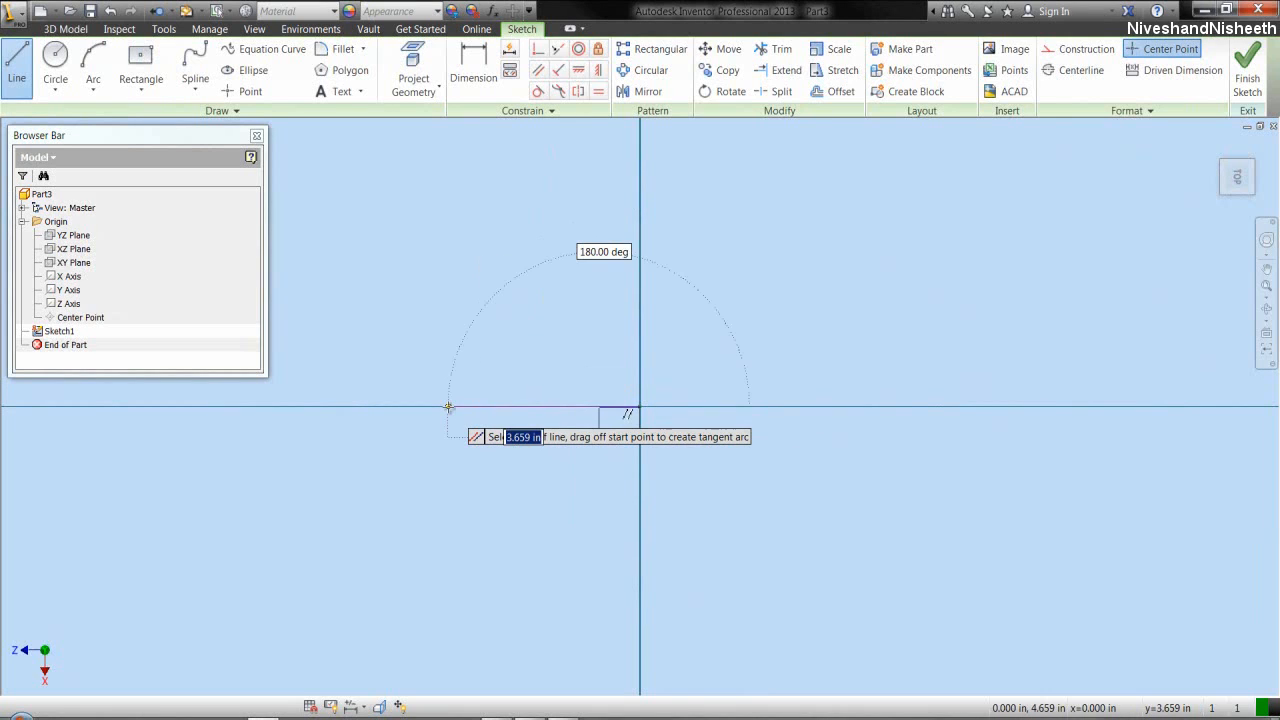
- Draw a second line about 1.79 in long from the origin, perpendicular to the first, along the positive X direction
right_click(540, 468)
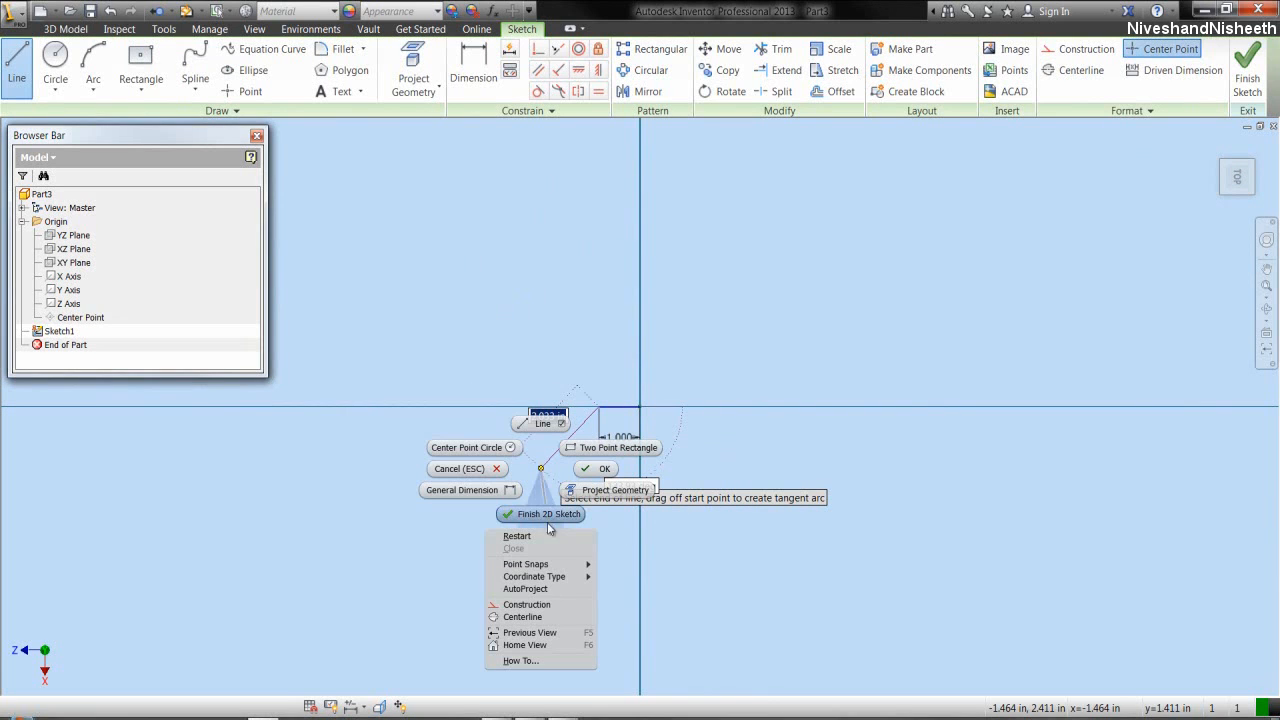
left_click(516, 536)
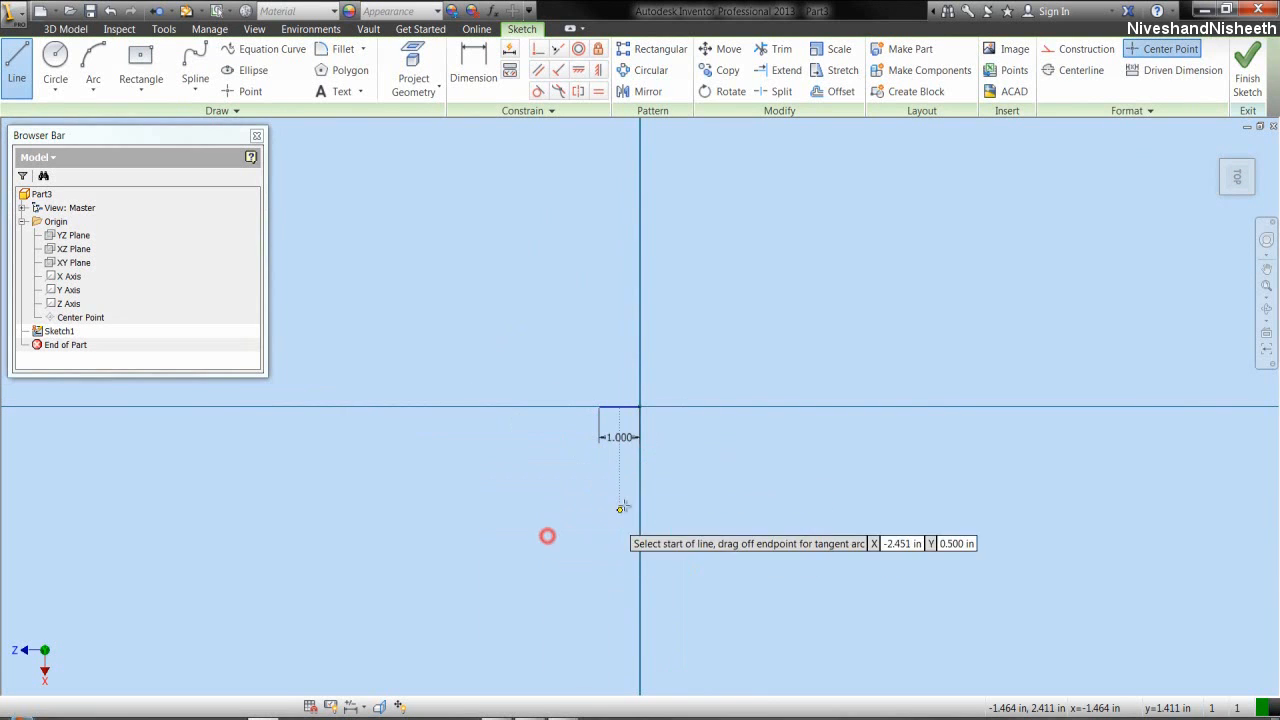
left_click(641, 408)
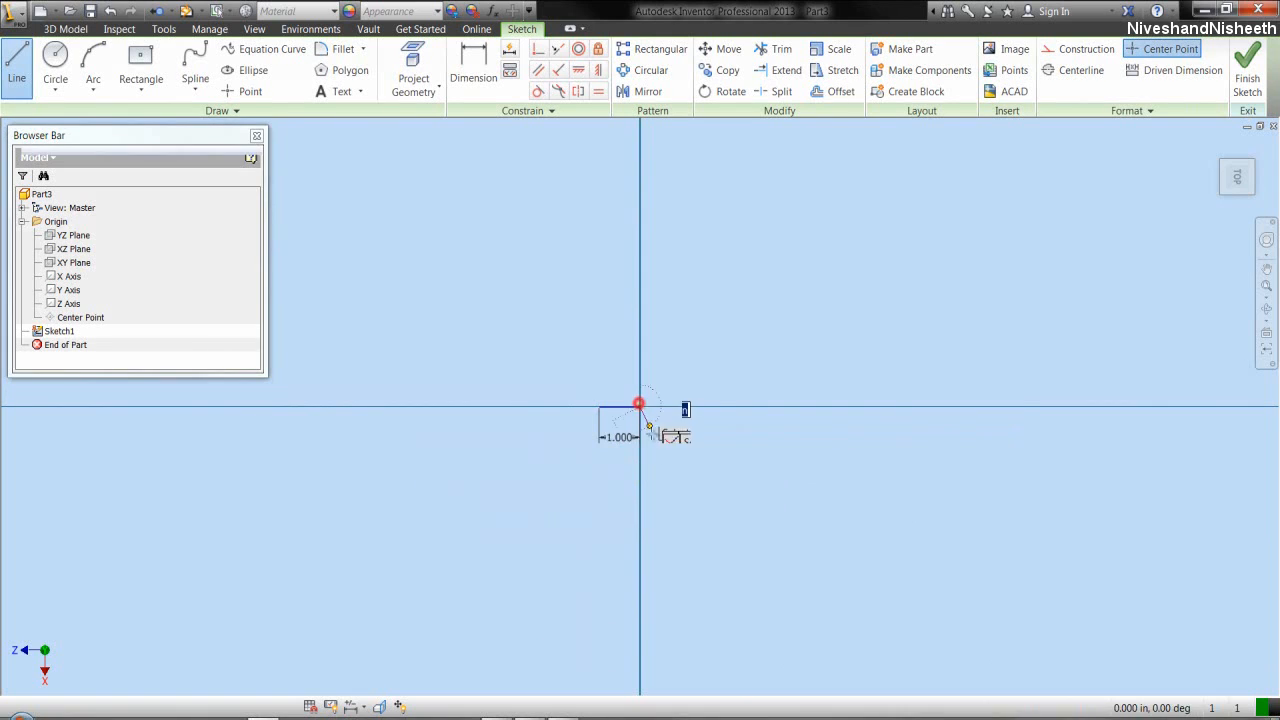
left_click(640, 481)
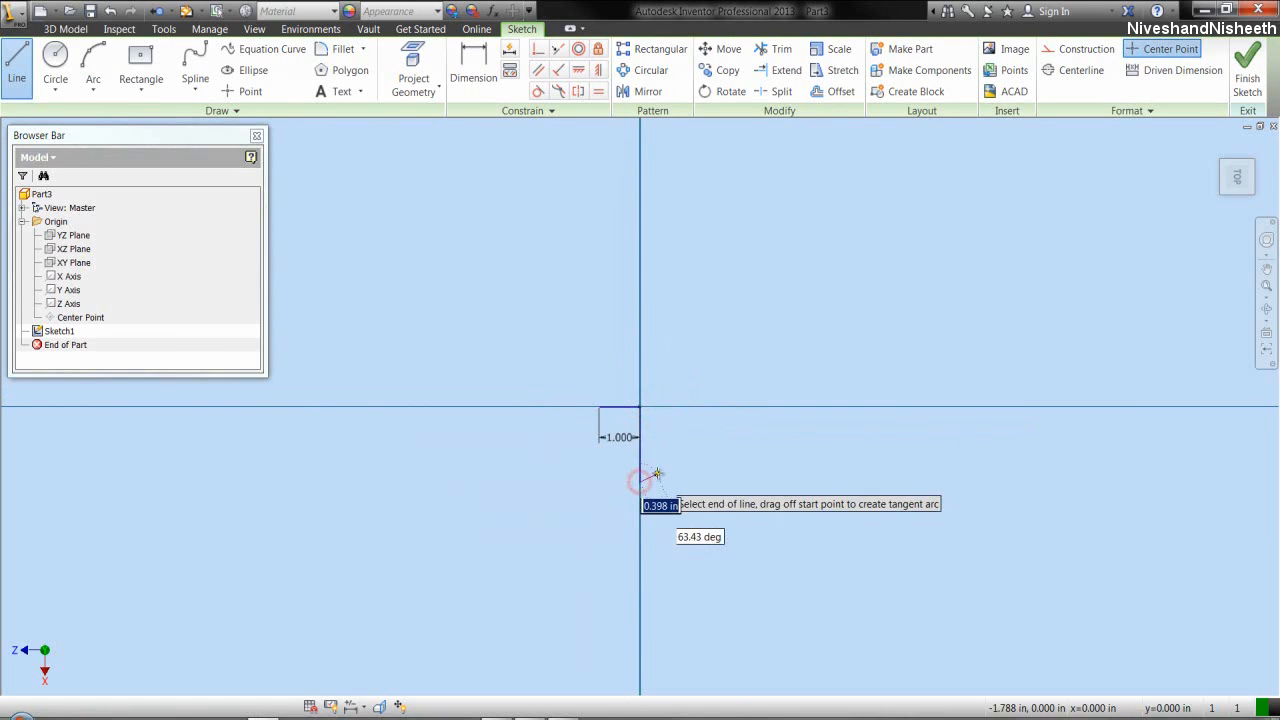
- Dimension the second line along X and set its length equal to the first line's dimension, d0
right_click(656, 473)
left_click(618, 494)
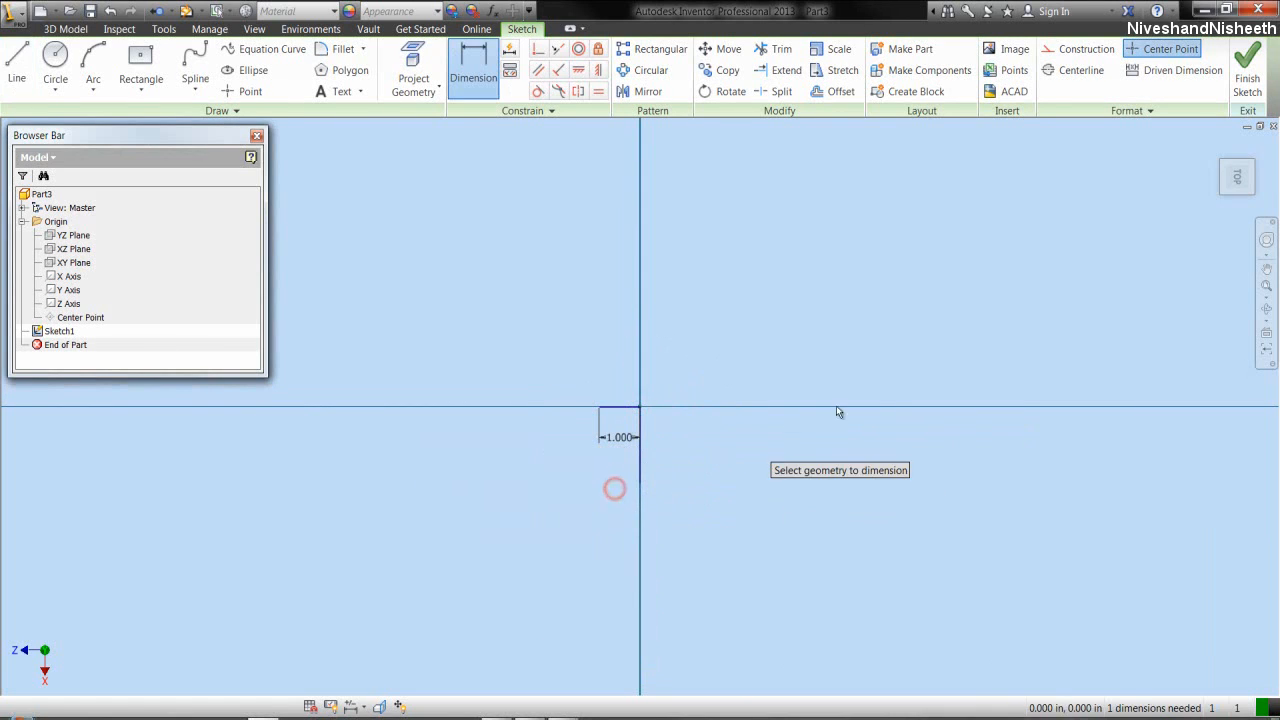
left_click(1264, 287)
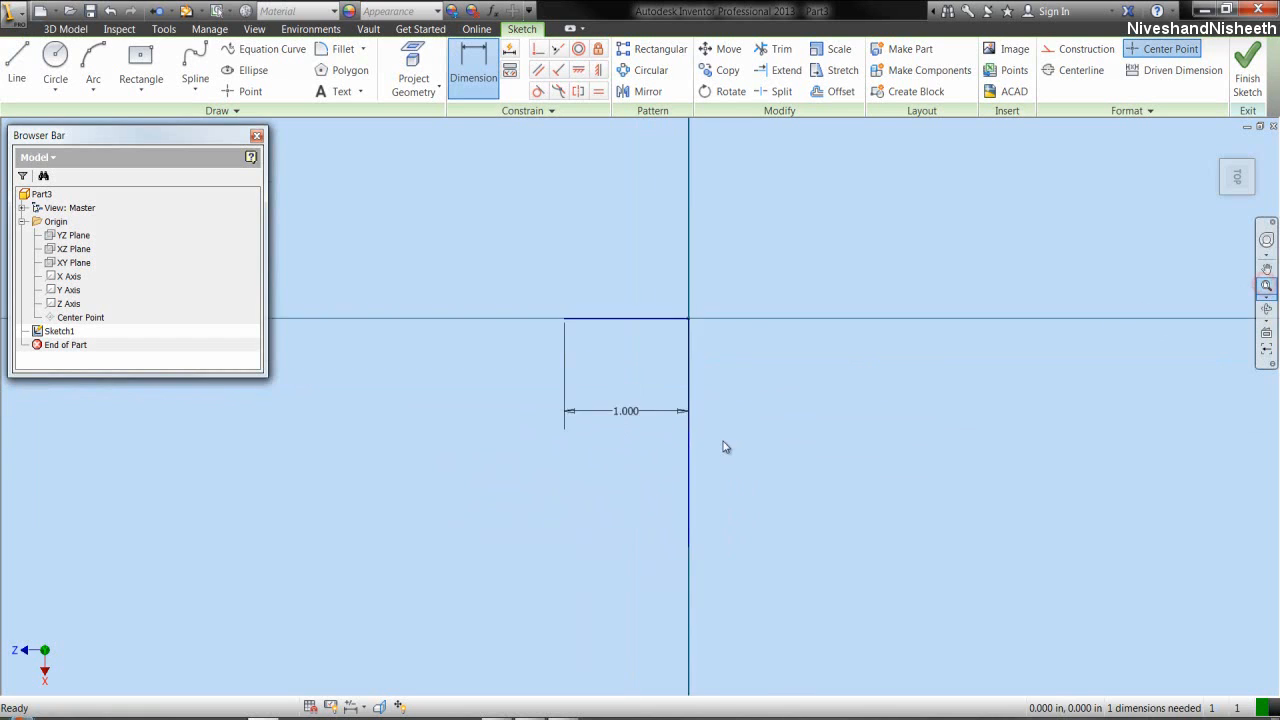
left_click(787, 405)
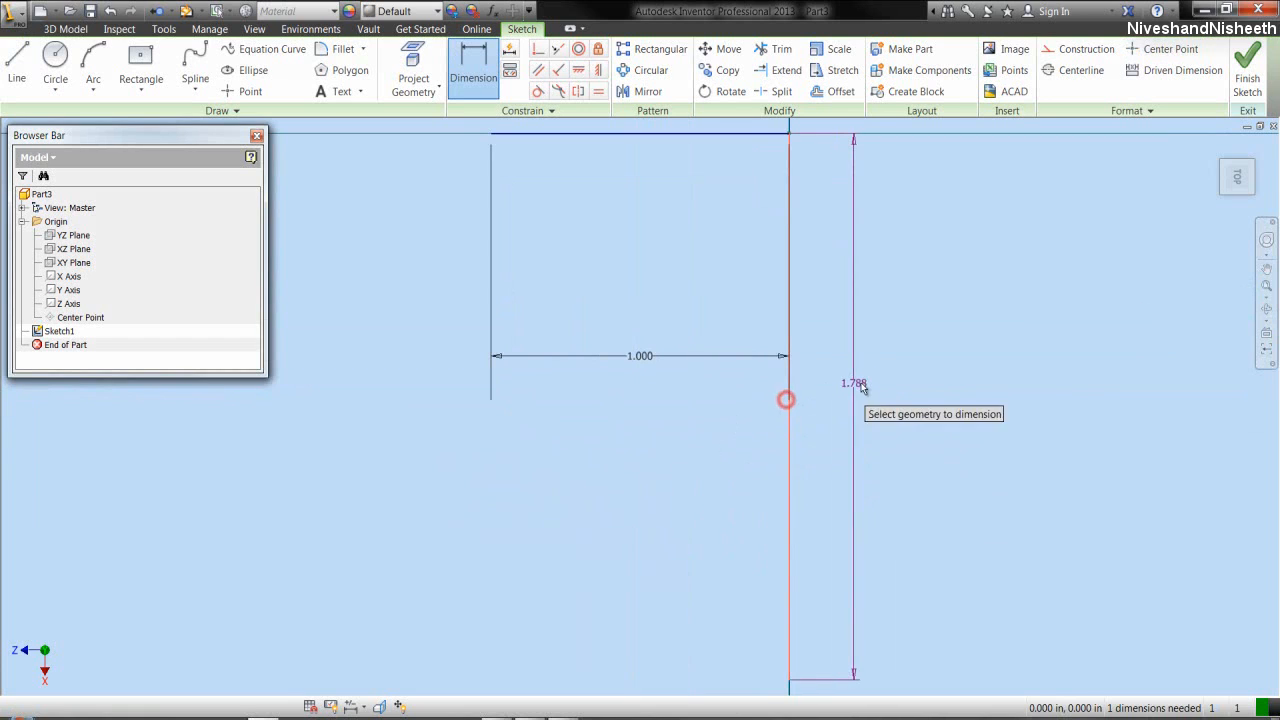
left_click(860, 381)
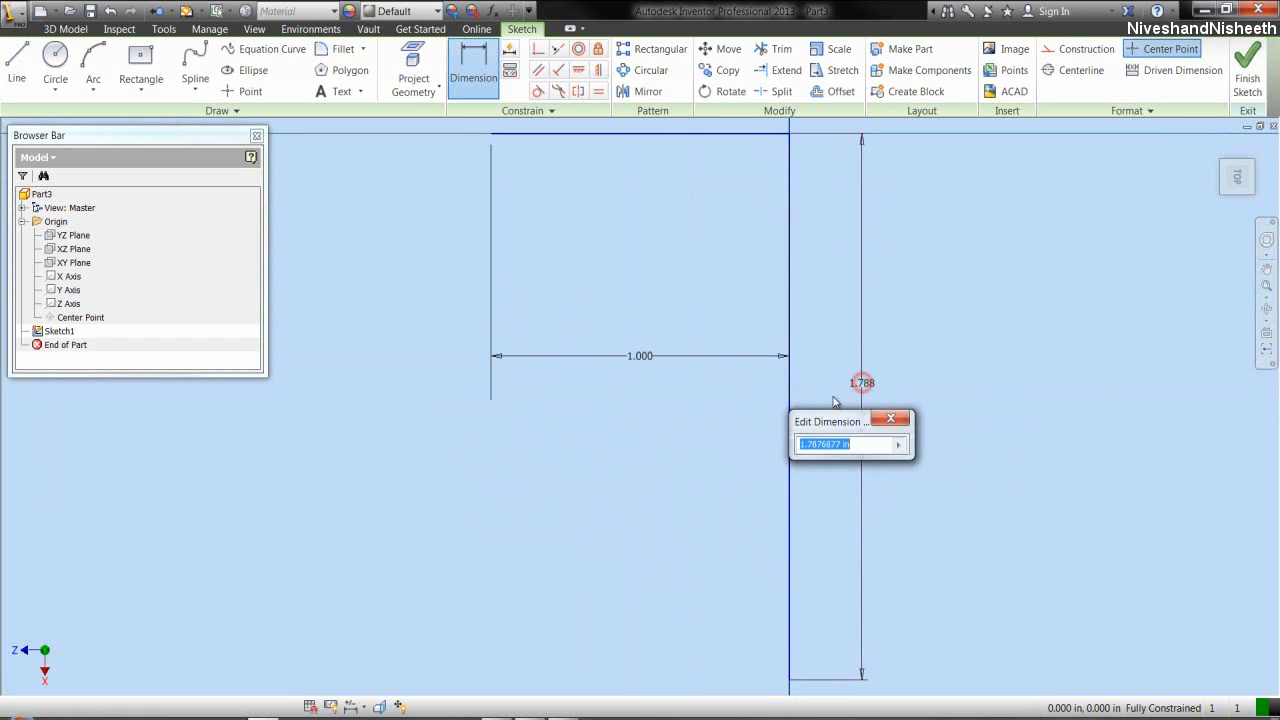
left_click(641, 356)
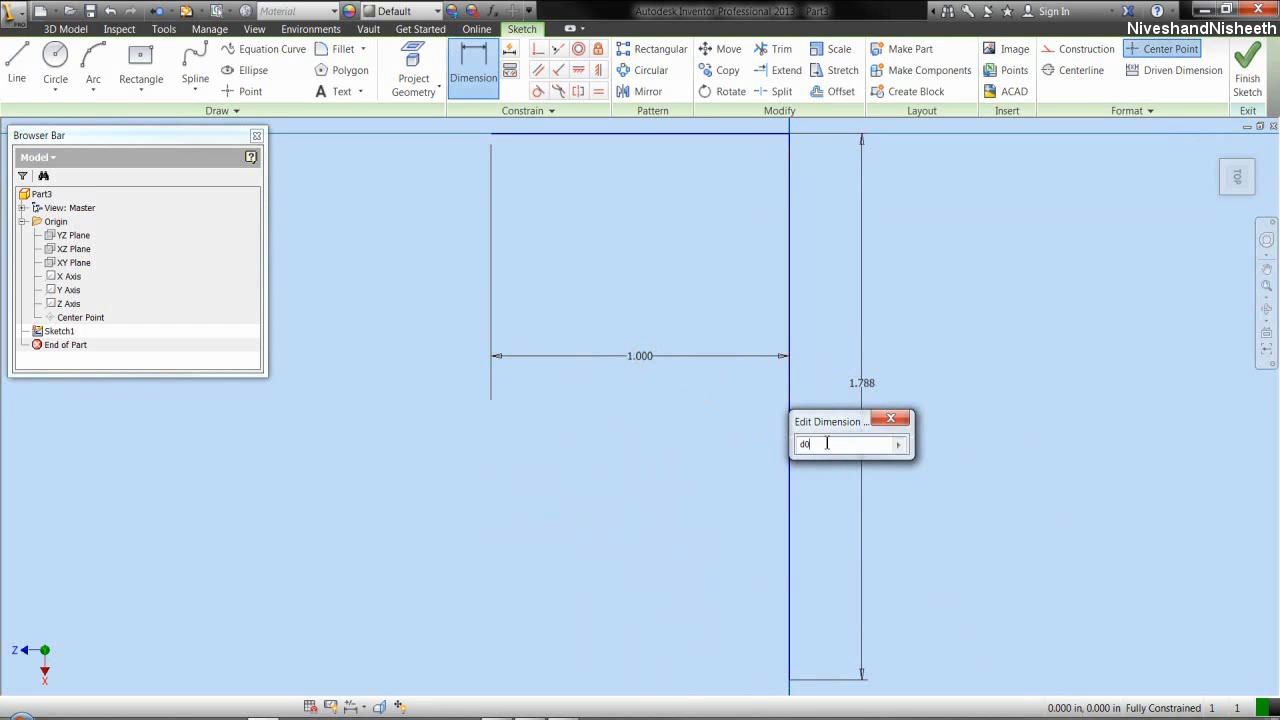
key("Return")
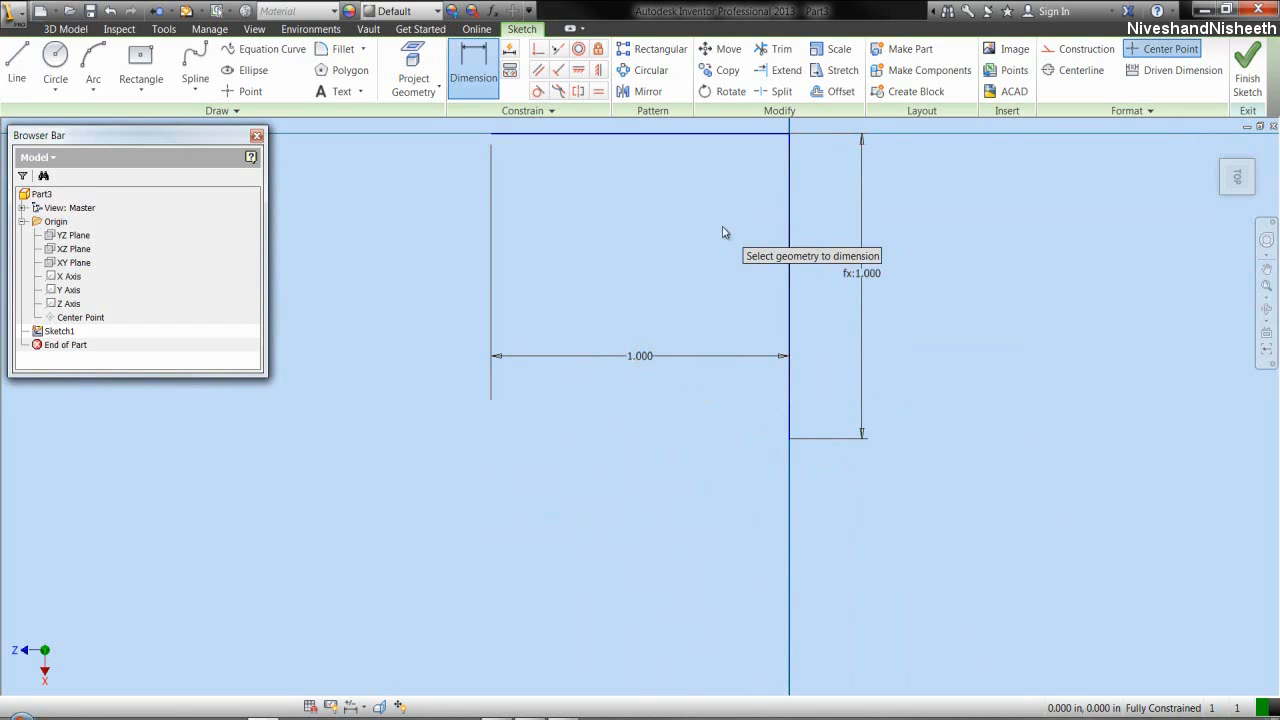
right_click(724, 232)
left_click(766, 226)
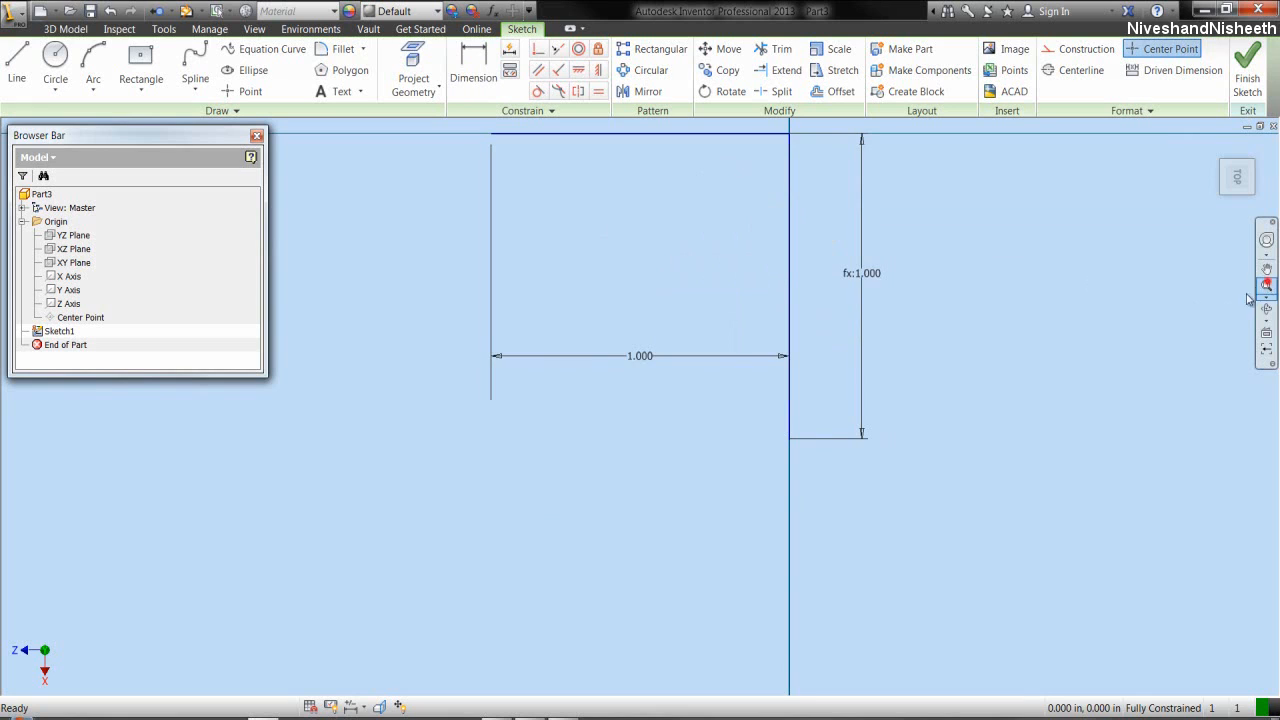
left_click(1004, 300)
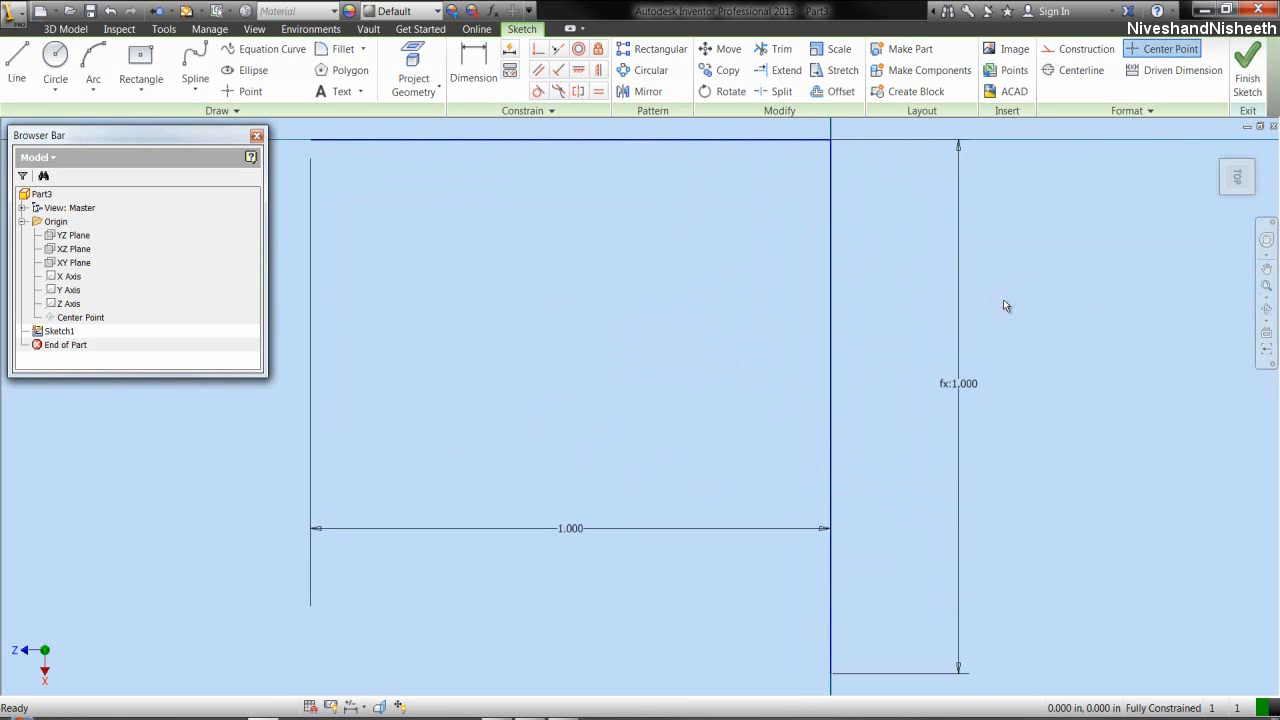
- Finish the sketch, show the part isometrically from the front-right corner, and collapse the whole model tree
left_click(1247, 72)
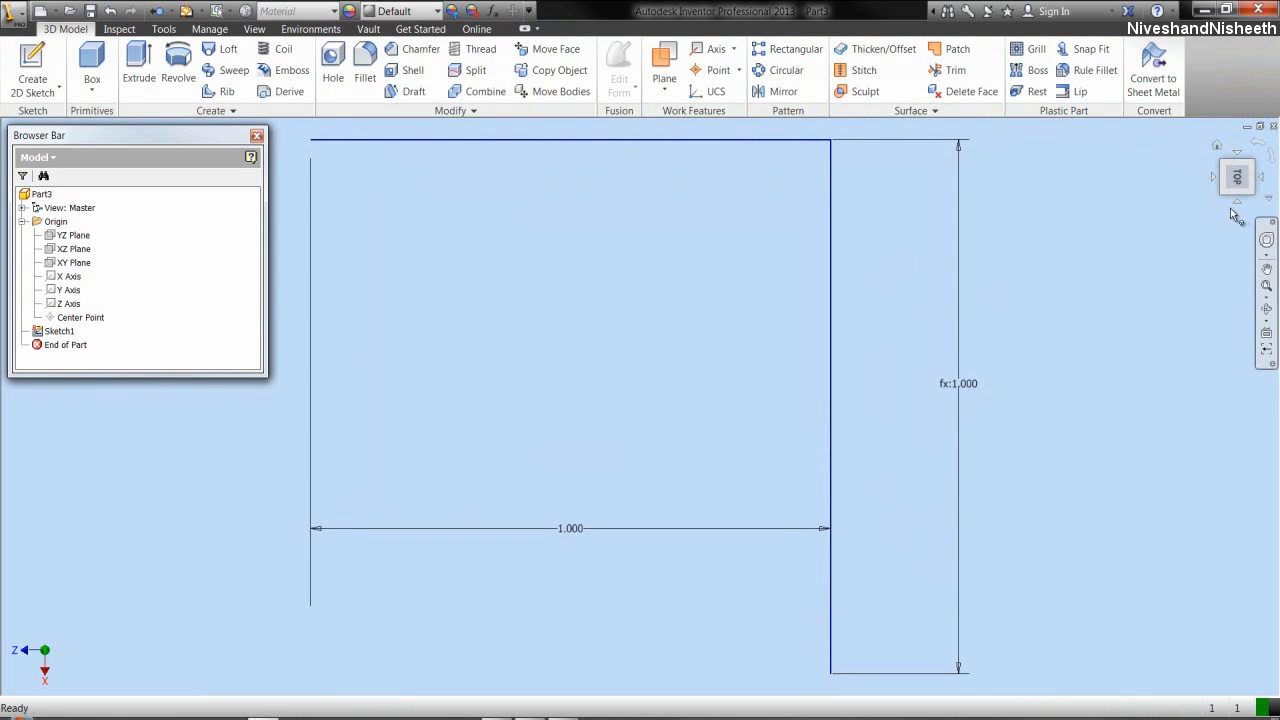
left_click(1238, 205)
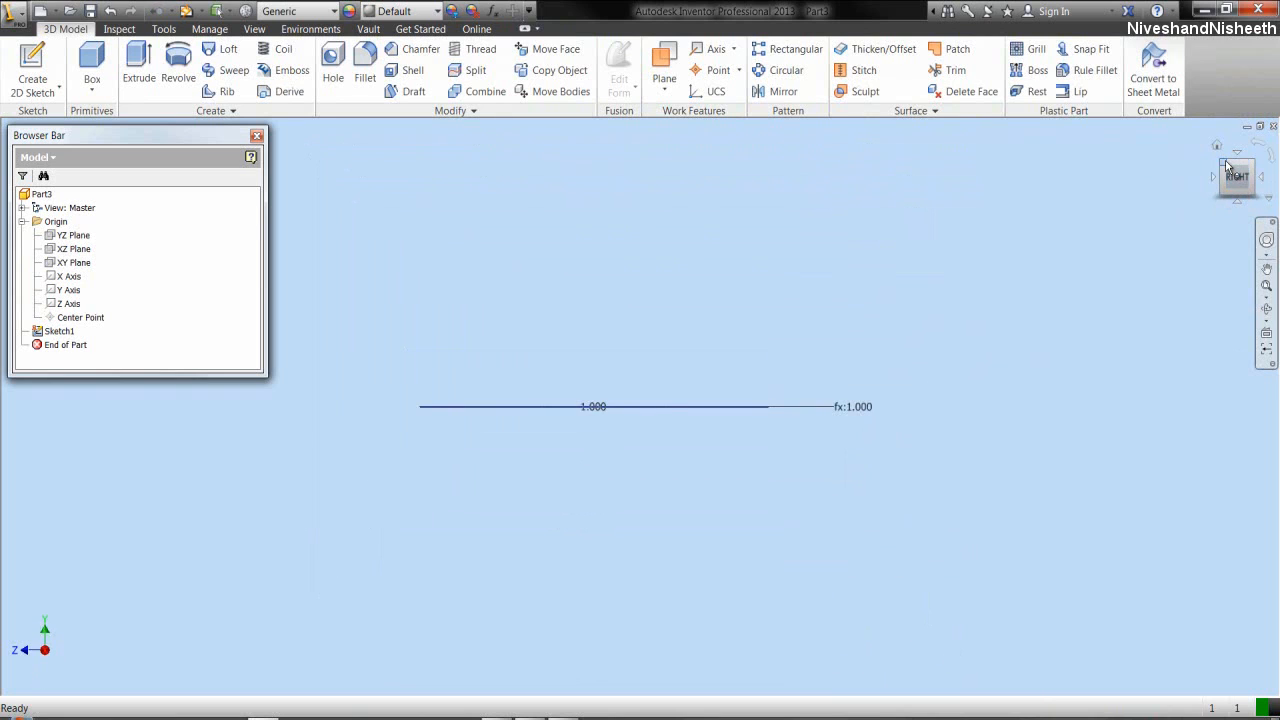
left_click(1228, 165)
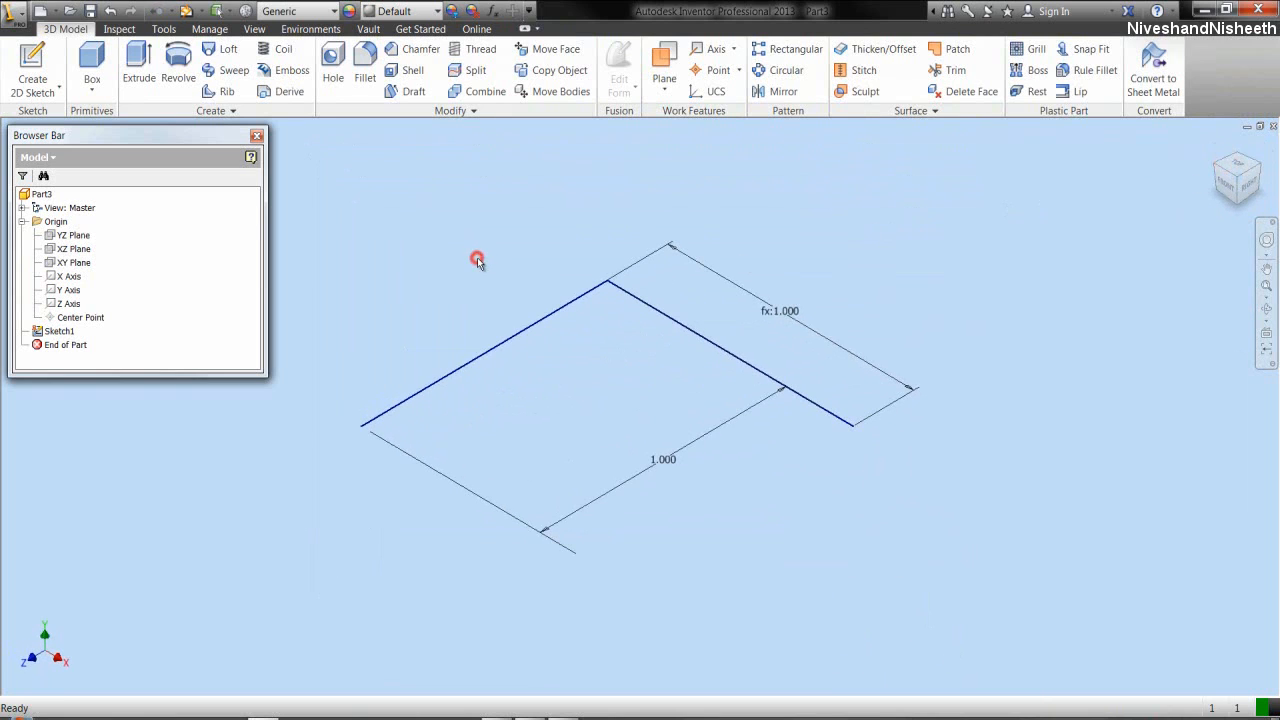
right_click(217, 256)
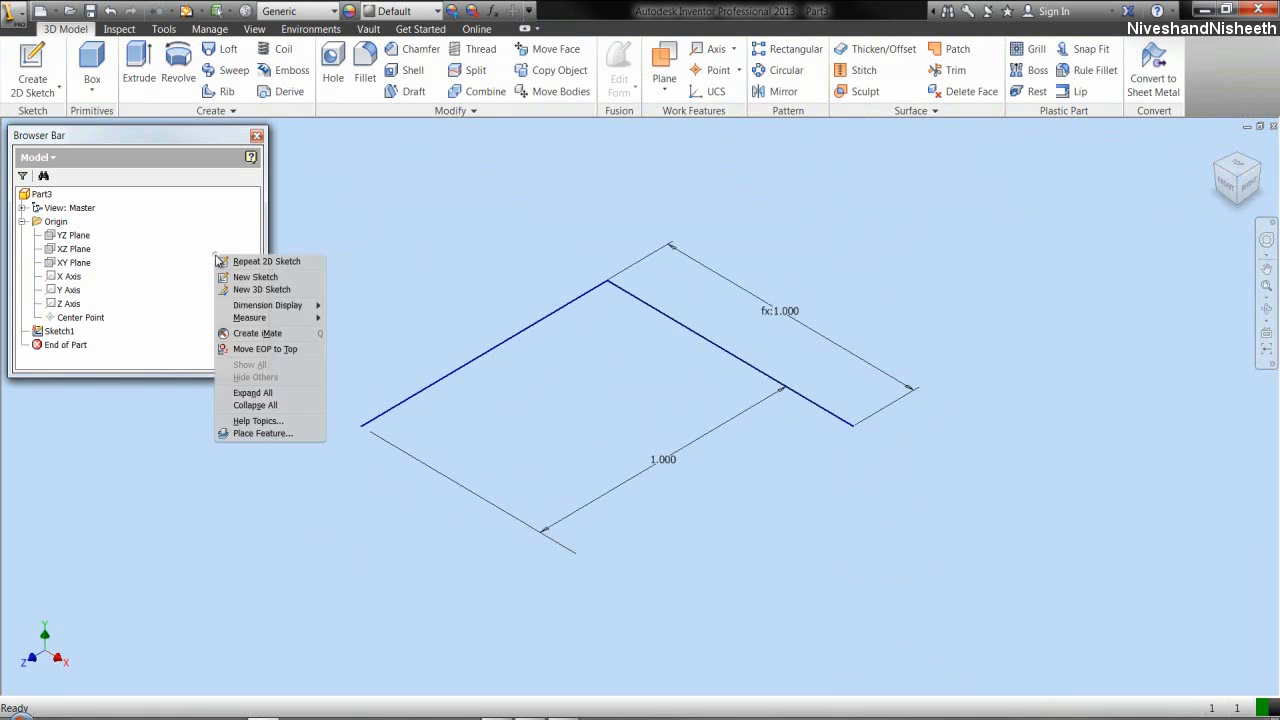
left_click(272, 406)
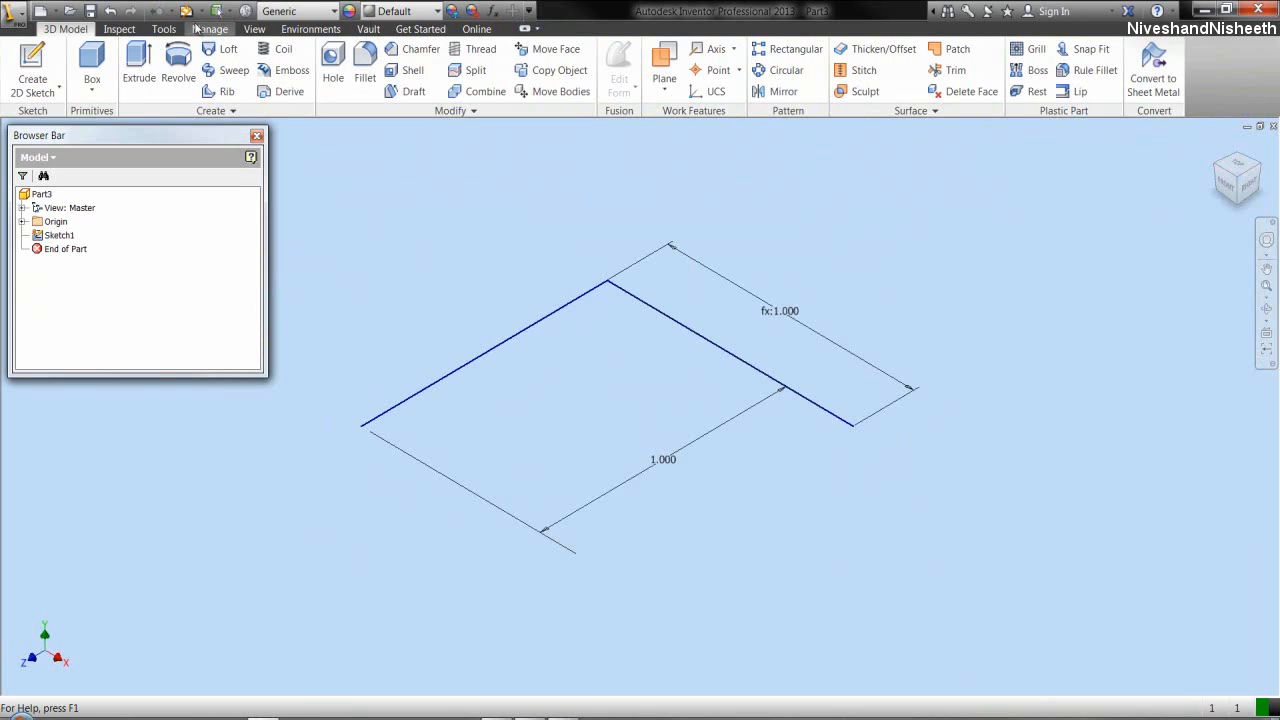
- Save the new part as Three Way Elbow in the Pipe Fittings folder
left_click(89, 11)
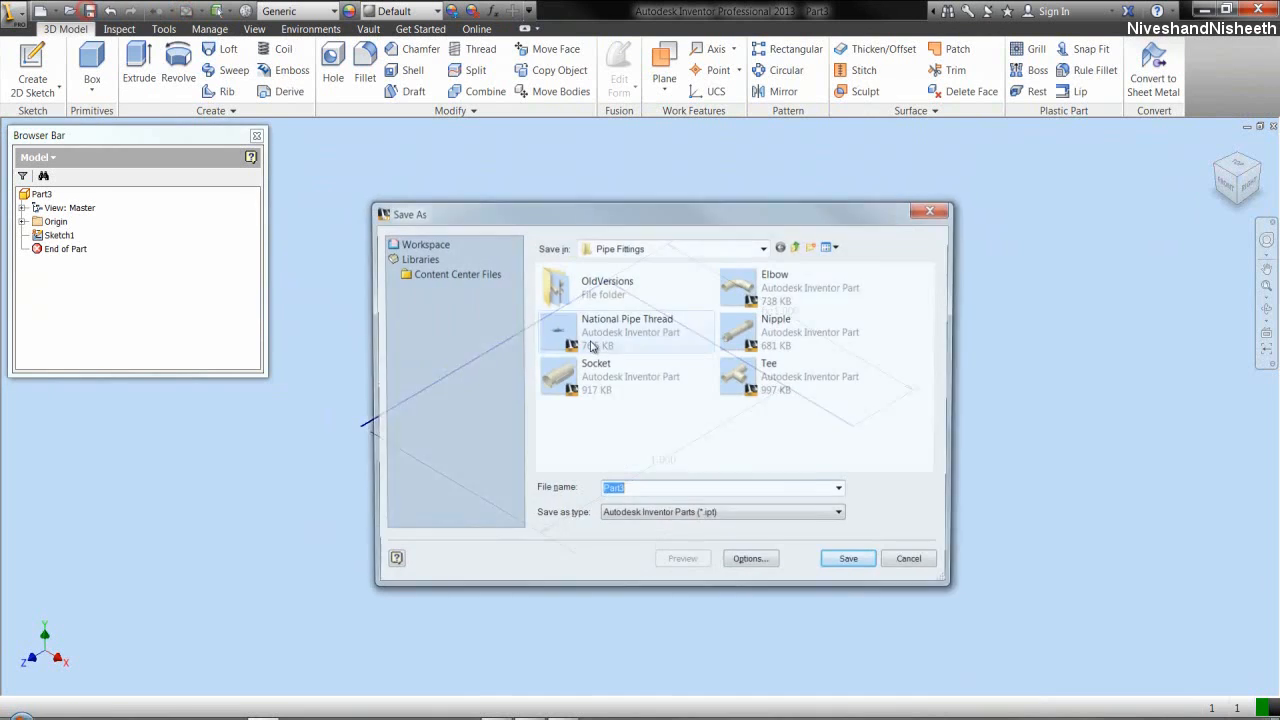
type("Three Way Elbow")
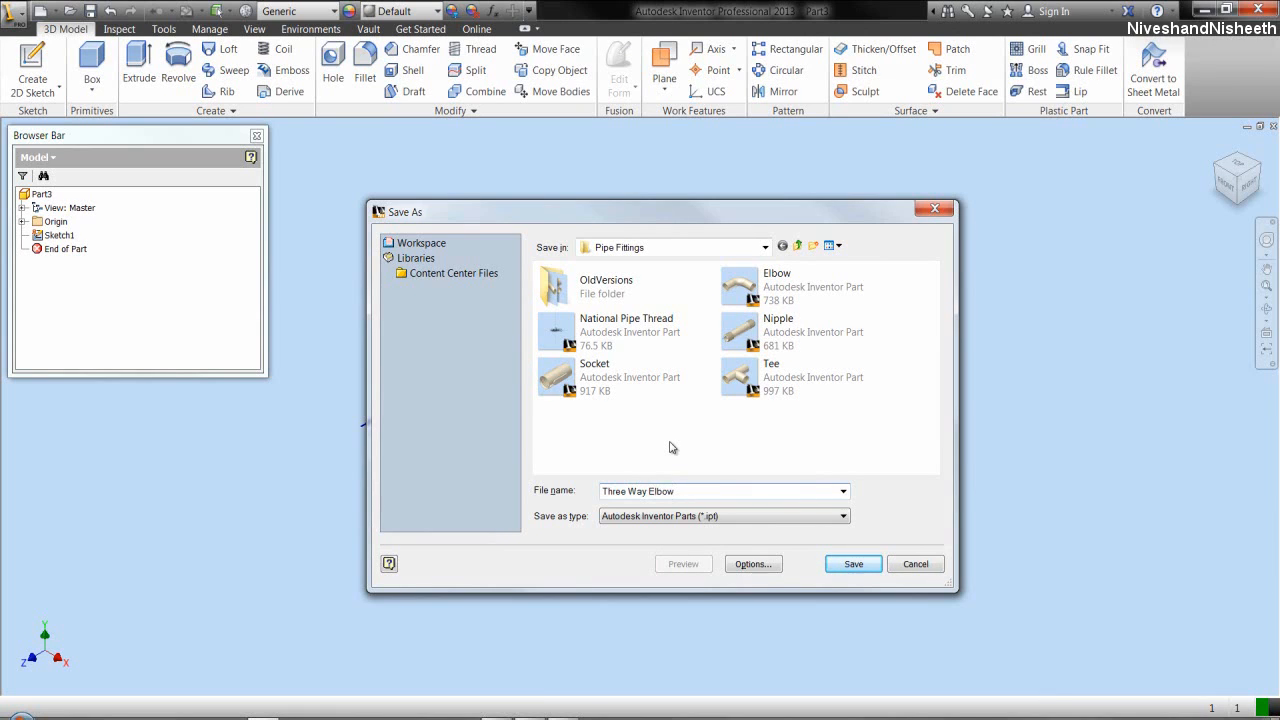
left_click(849, 564)
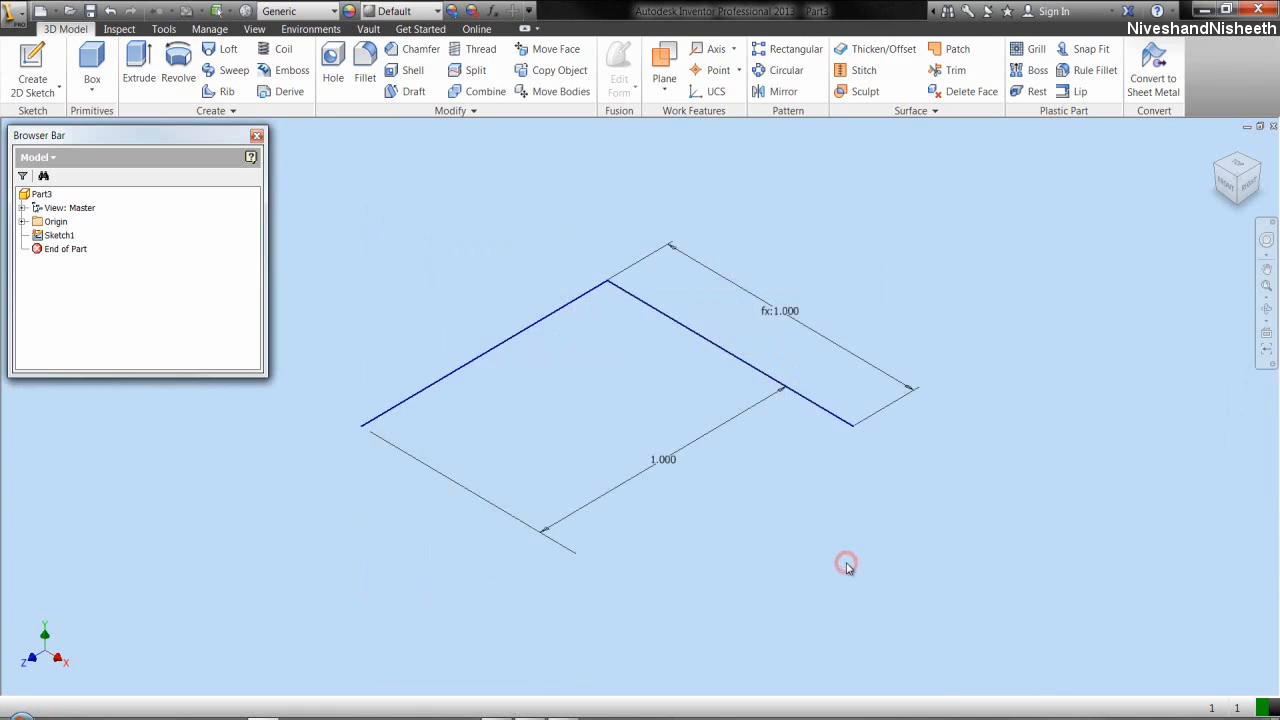
- Create a work plane through the outer end point of the Z-direction line, perpendicular to that line
left_click(664, 85)
left_click(690, 118)
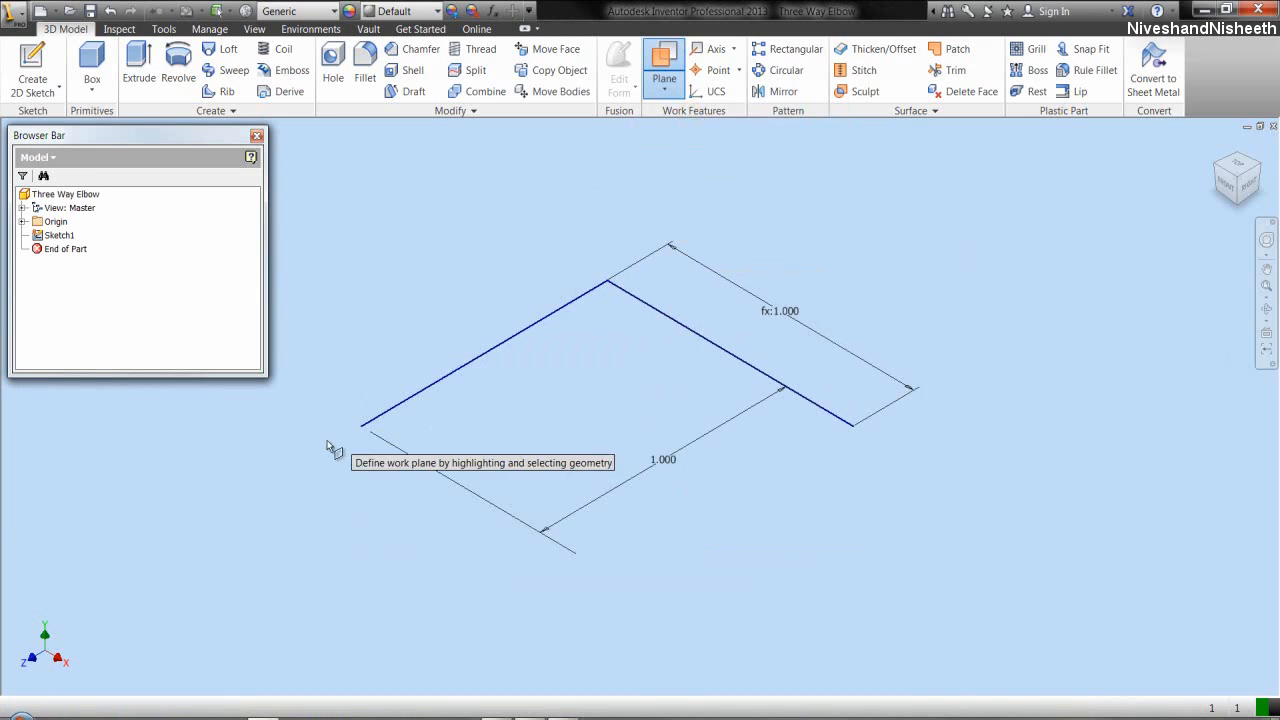
left_click(361, 427)
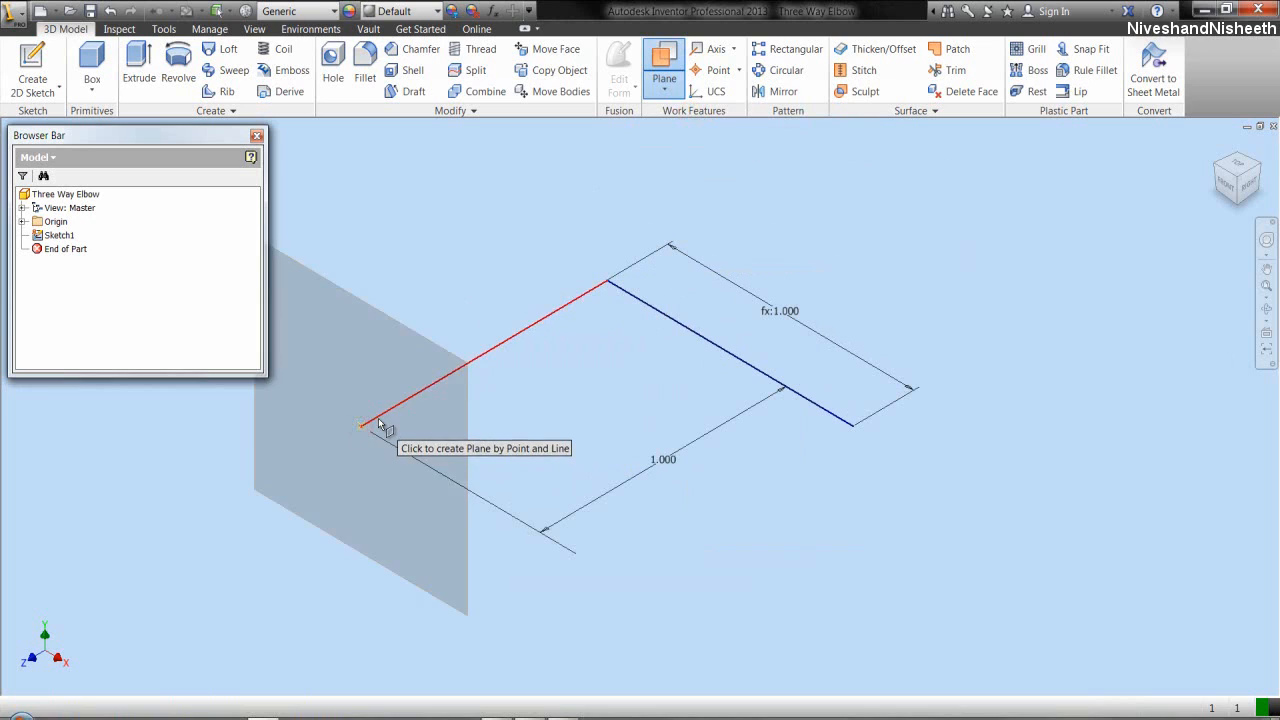
left_click(375, 419)
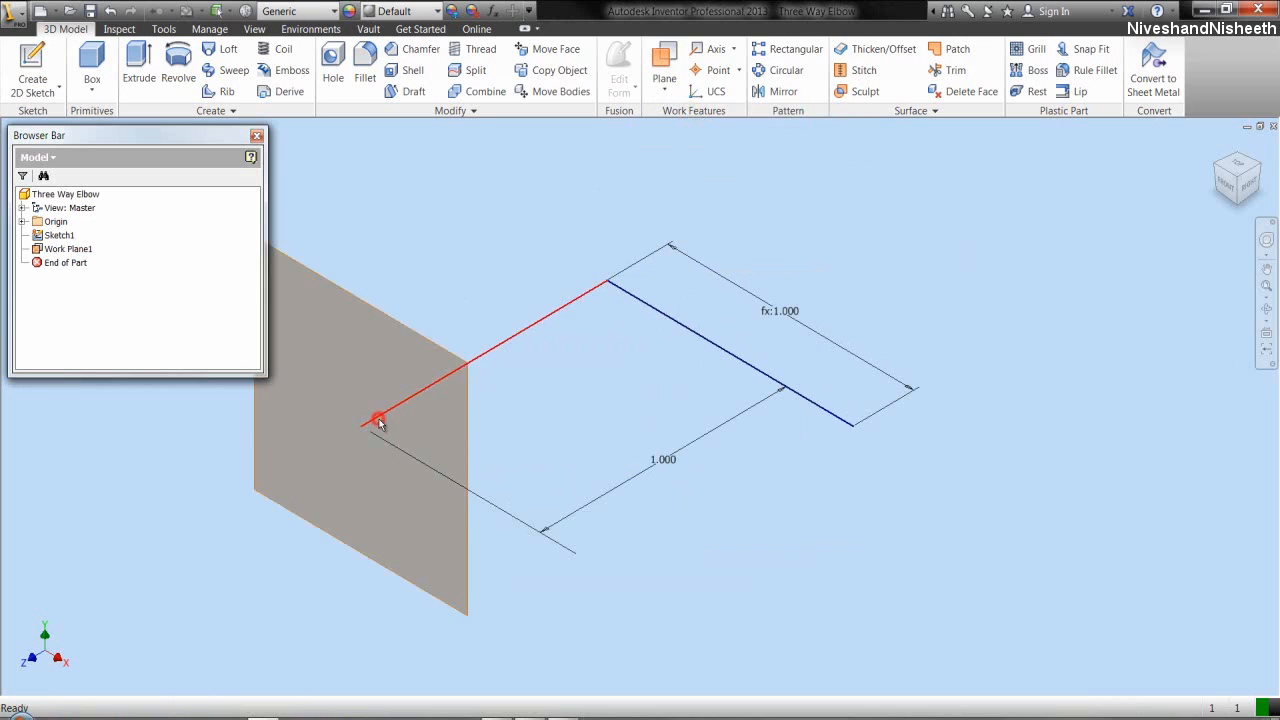
- In a new sketch on the work plane, draw a .65852 in diameter circle centred on the line's end point
left_click(422, 334)
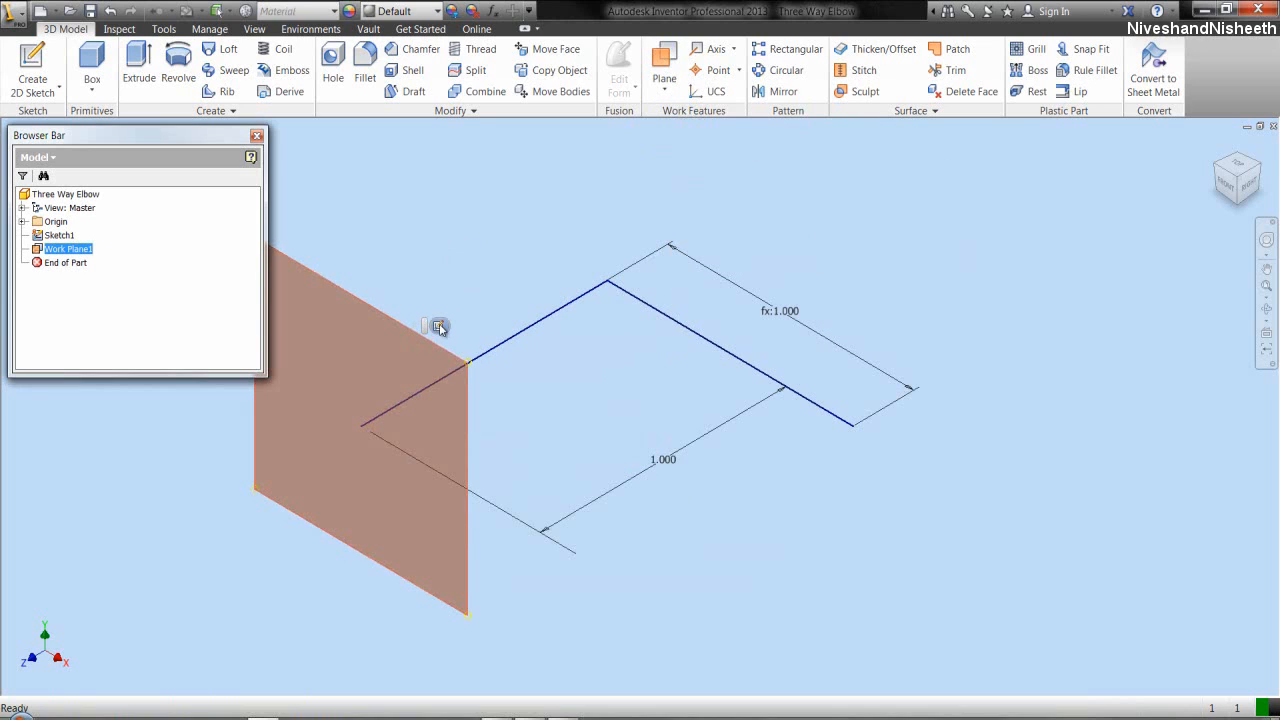
left_click(438, 327)
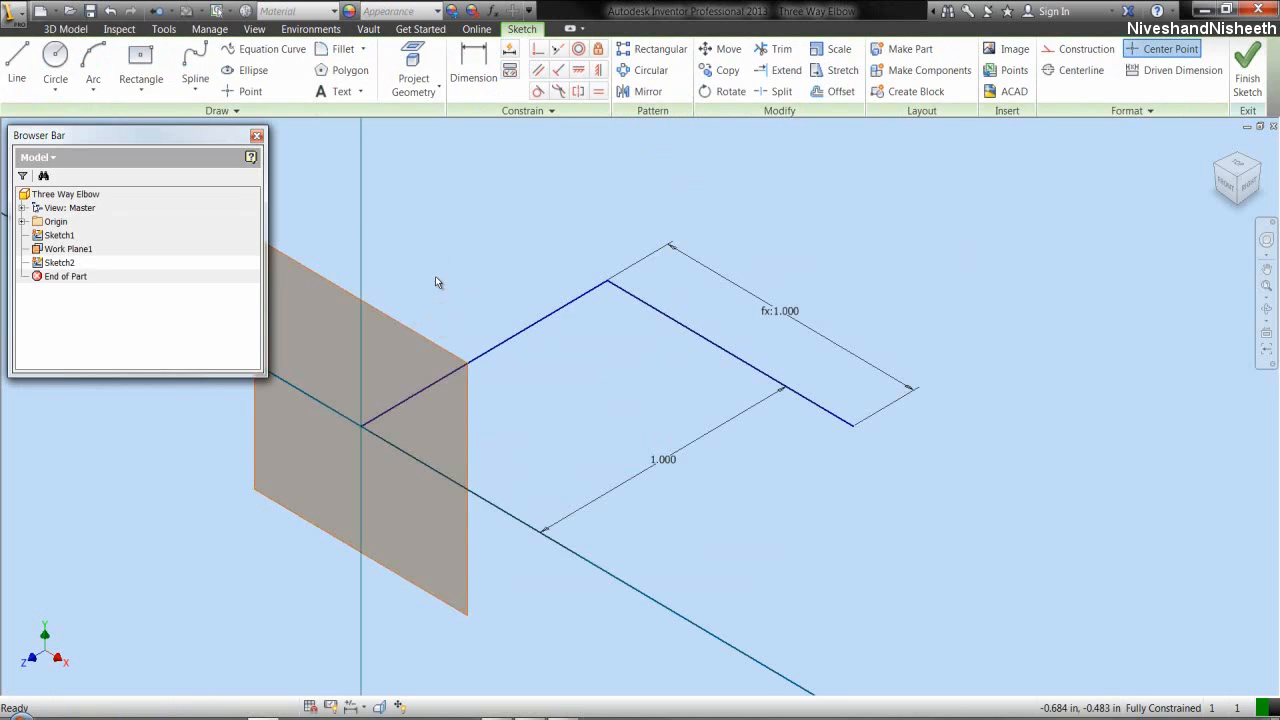
right_click(435, 277)
left_click(406, 250)
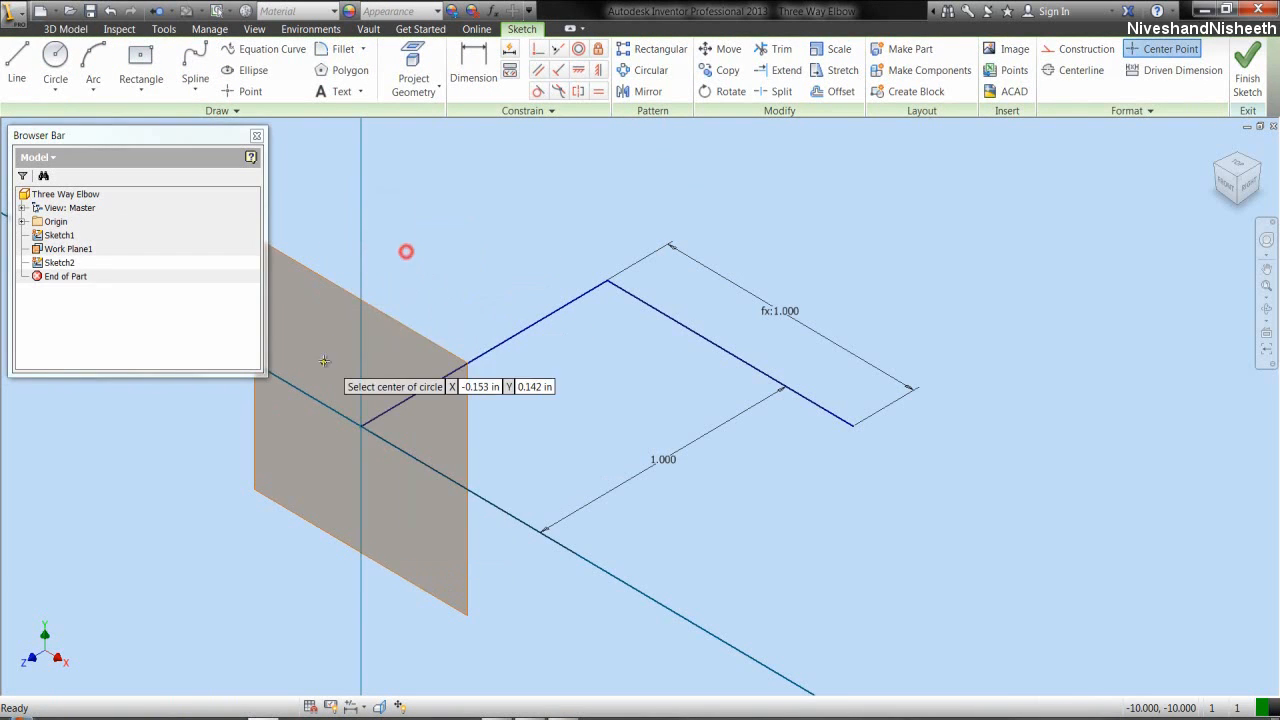
scroll(322, 385, "down", 5)
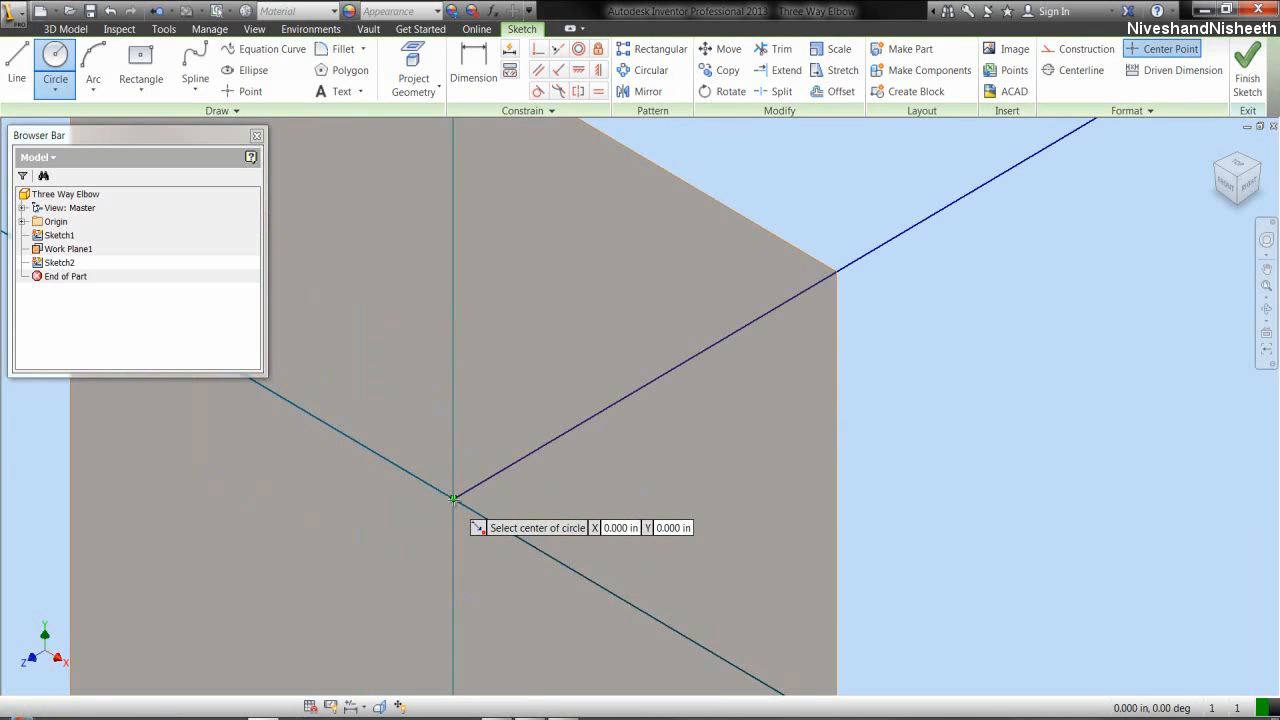
left_click(453, 498)
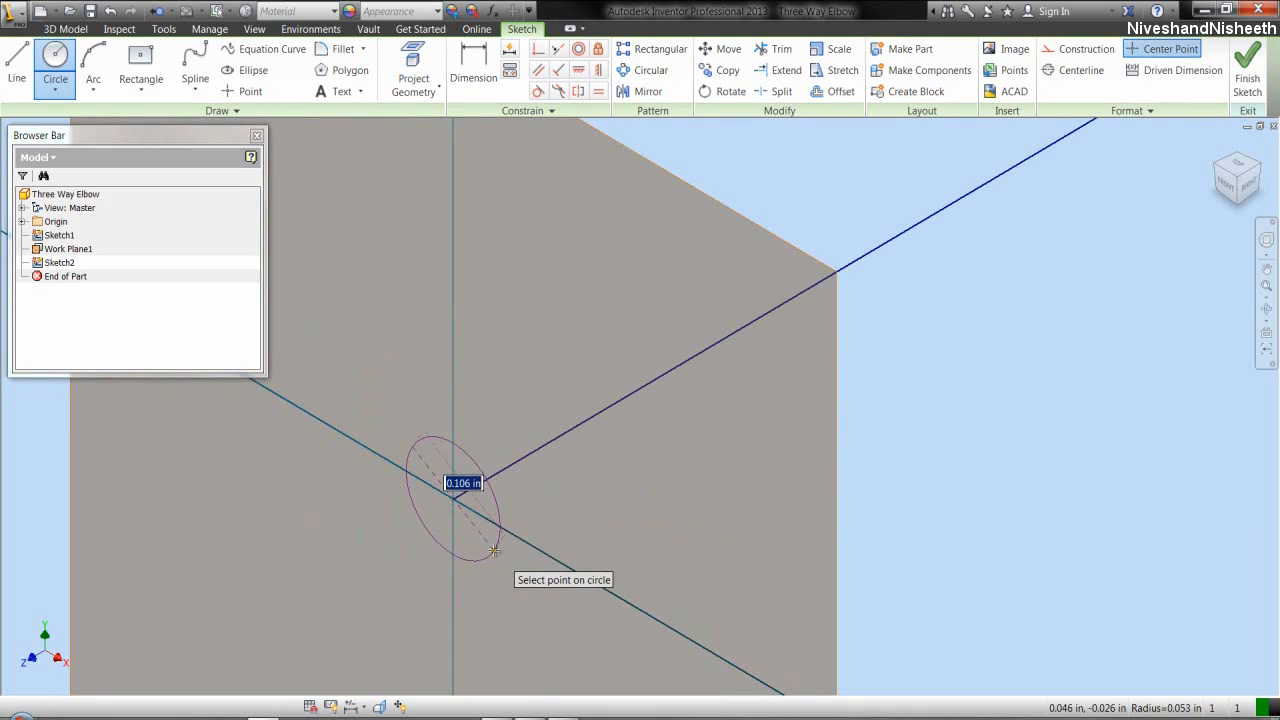
type(".5852")
key("Return")
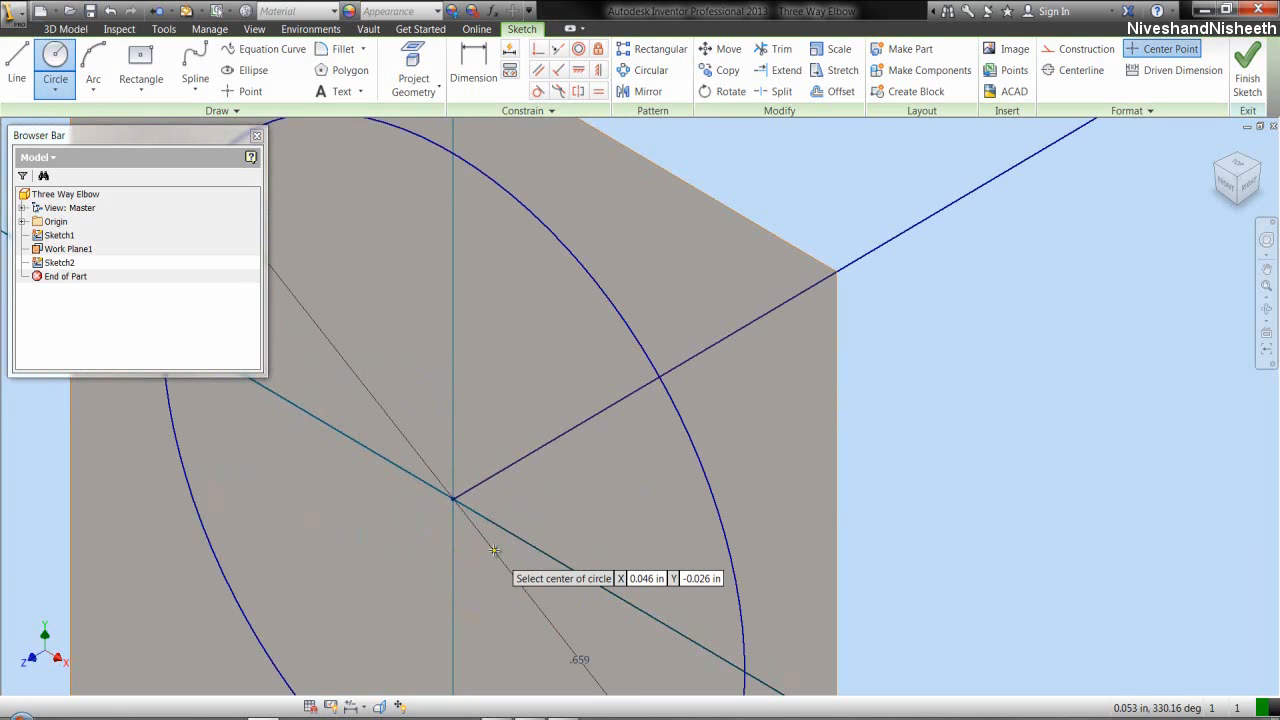
scroll(640, 472, "up", 2)
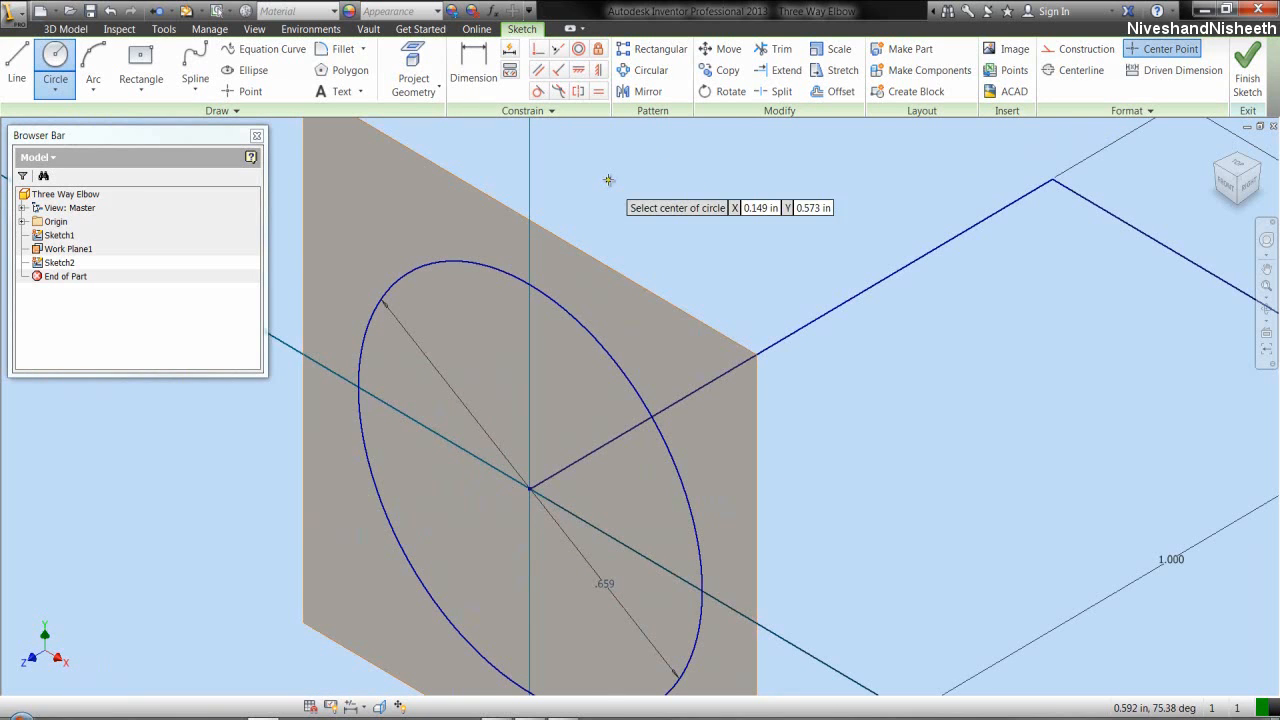
key("Escape")
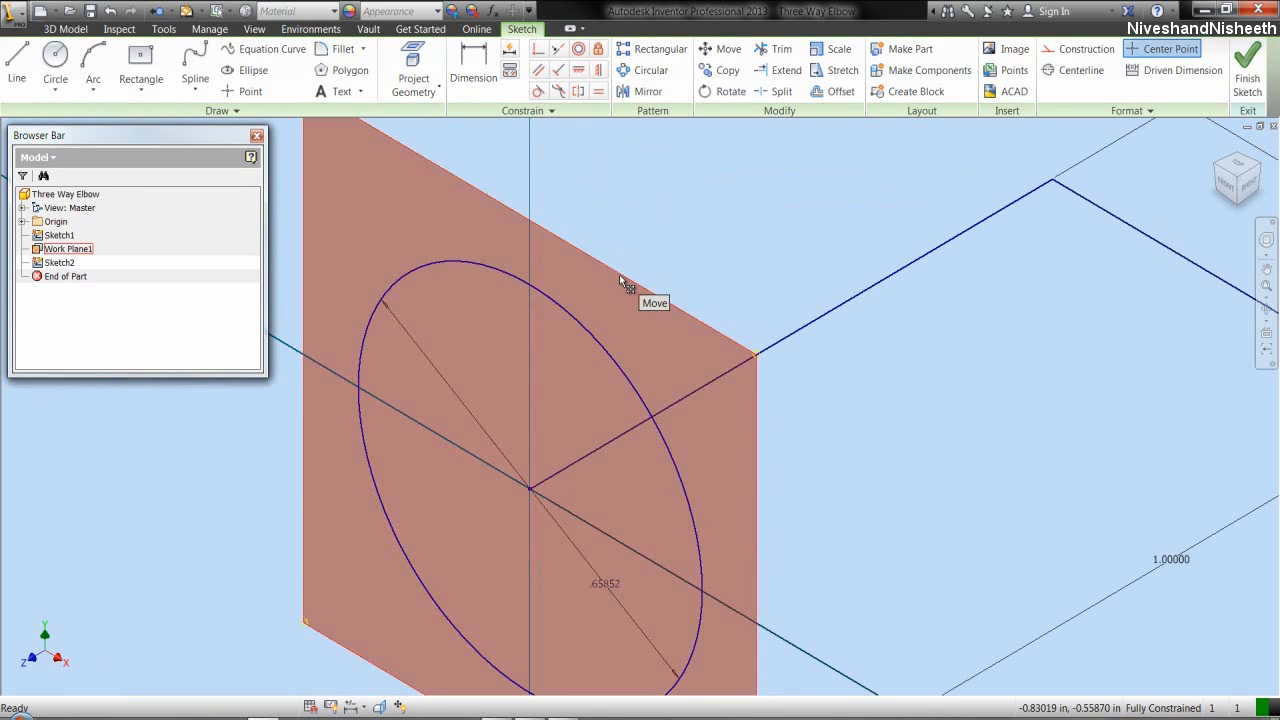
- Hide the work plane around the circle and finish the circle's sketch
right_click(619, 275)
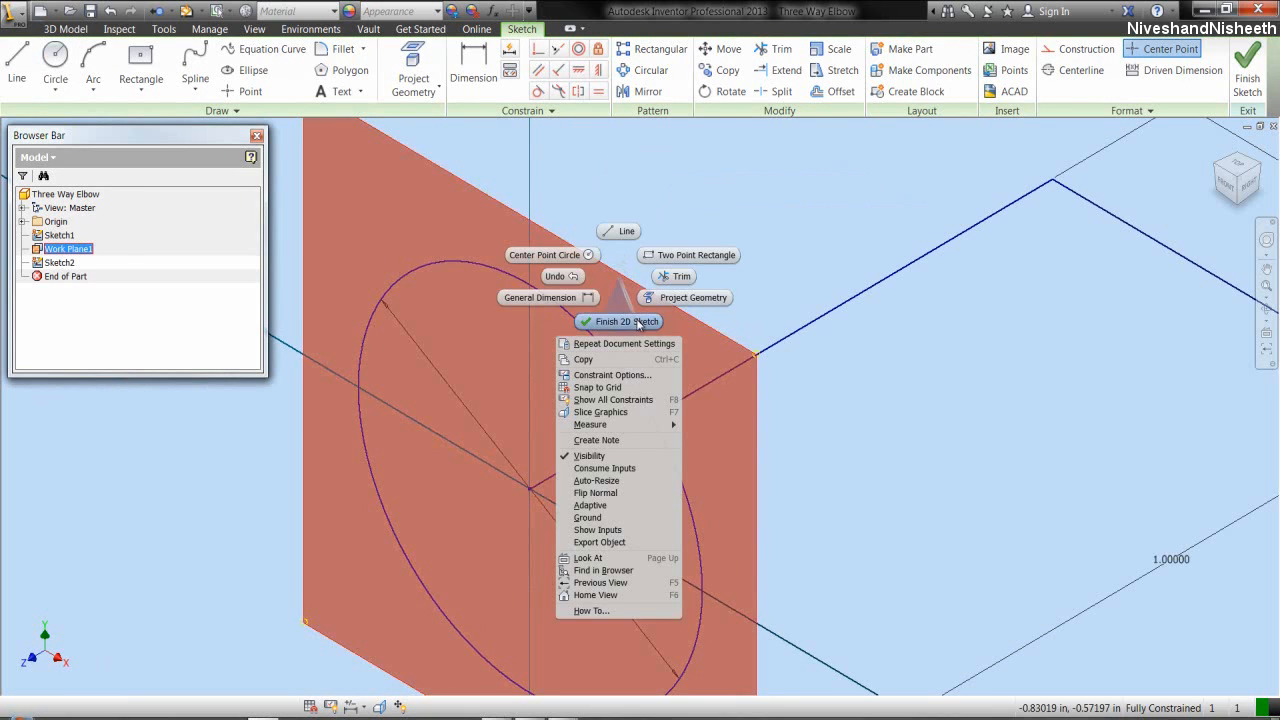
left_click(612, 456)
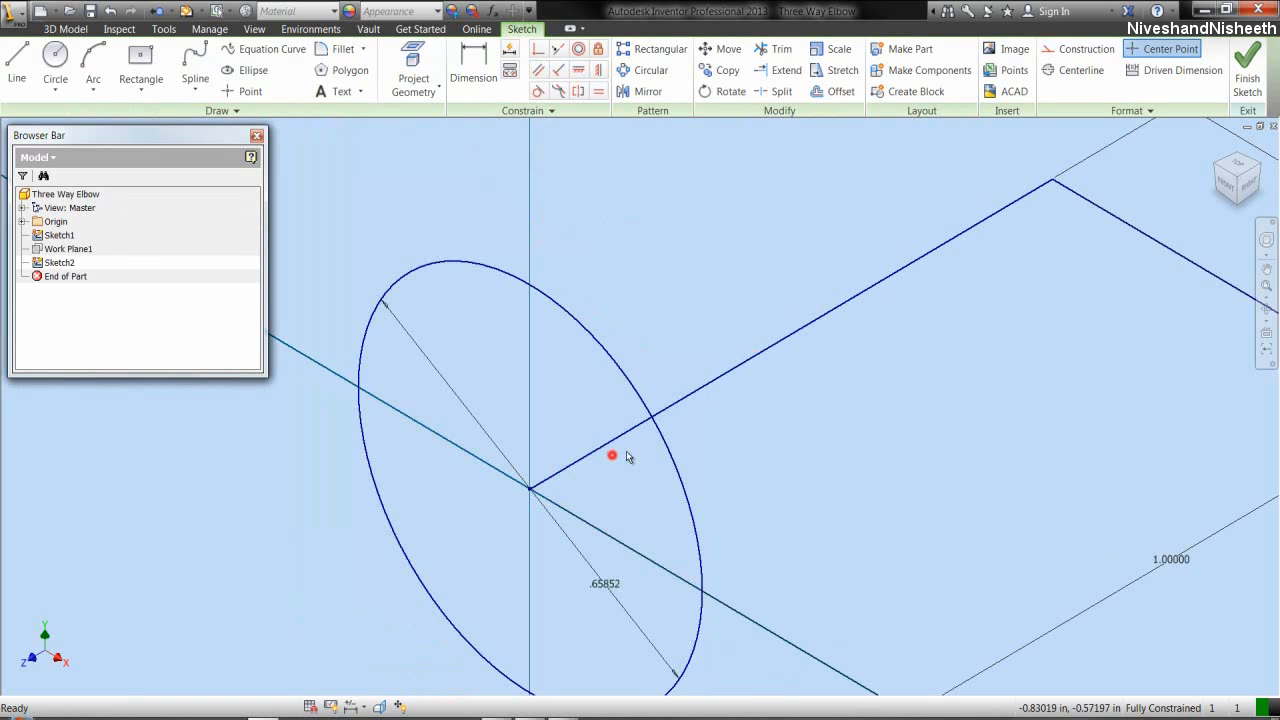
left_click(797, 430)
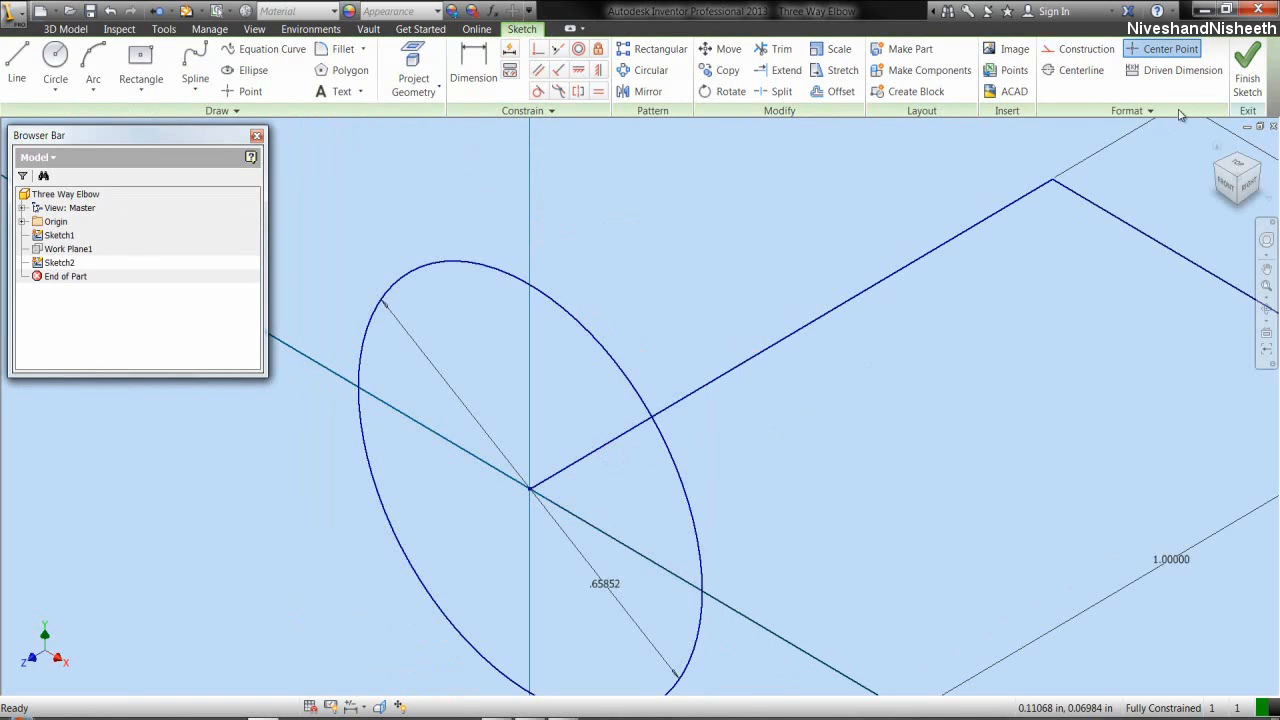
left_click(1247, 62)
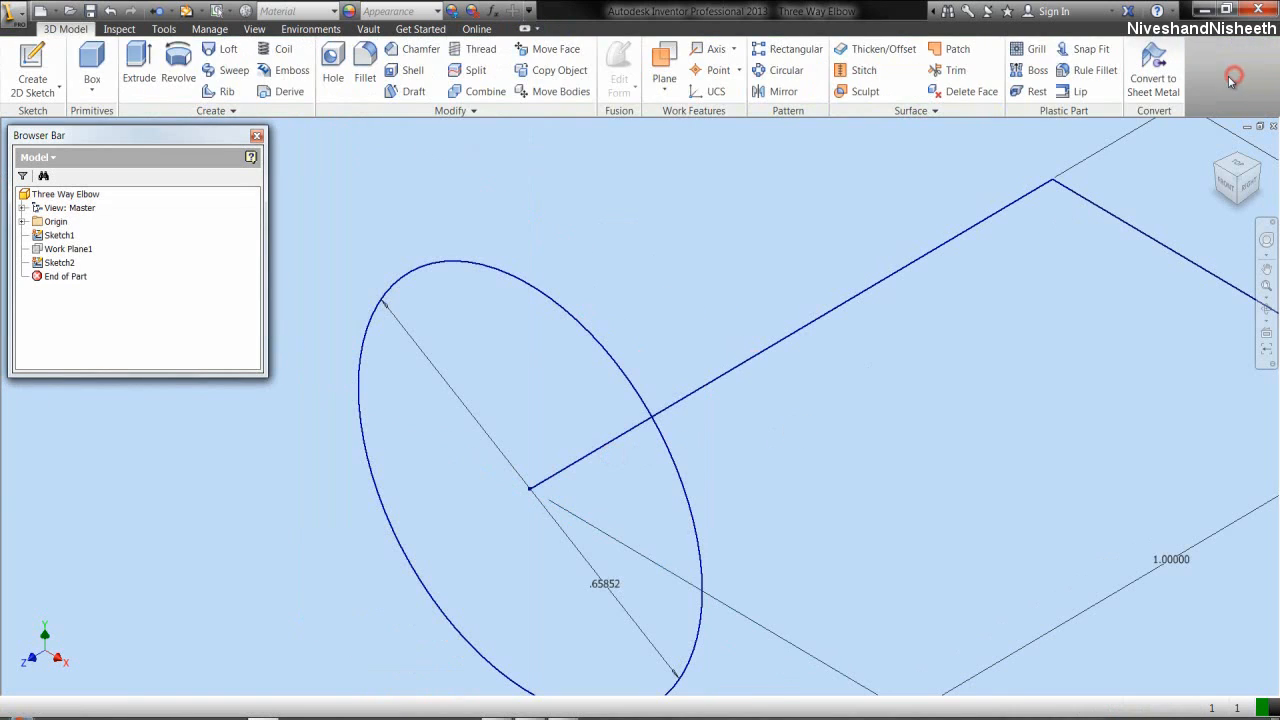
left_click(1266, 286)
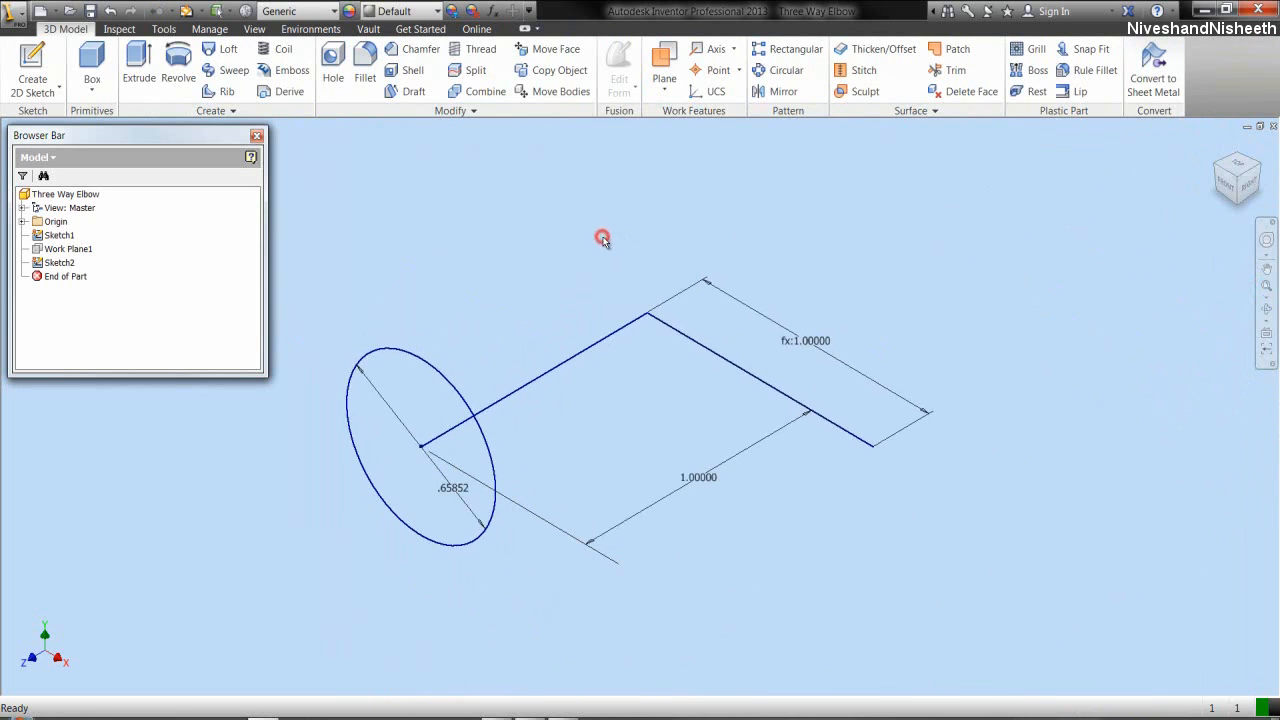
left_click(601, 281)
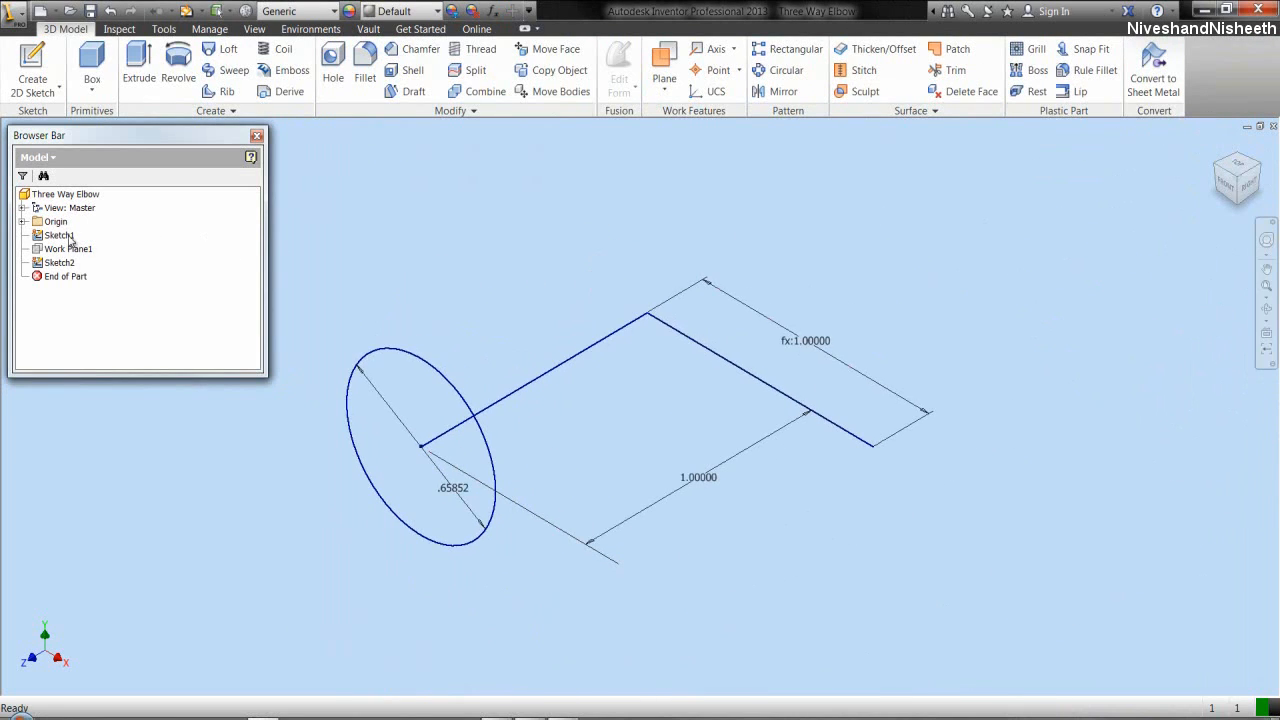
- In a new sketch on the XZ plane, project the Z-direction path line that runs to the circle's centre, and finish the sketch
left_click(22, 222)
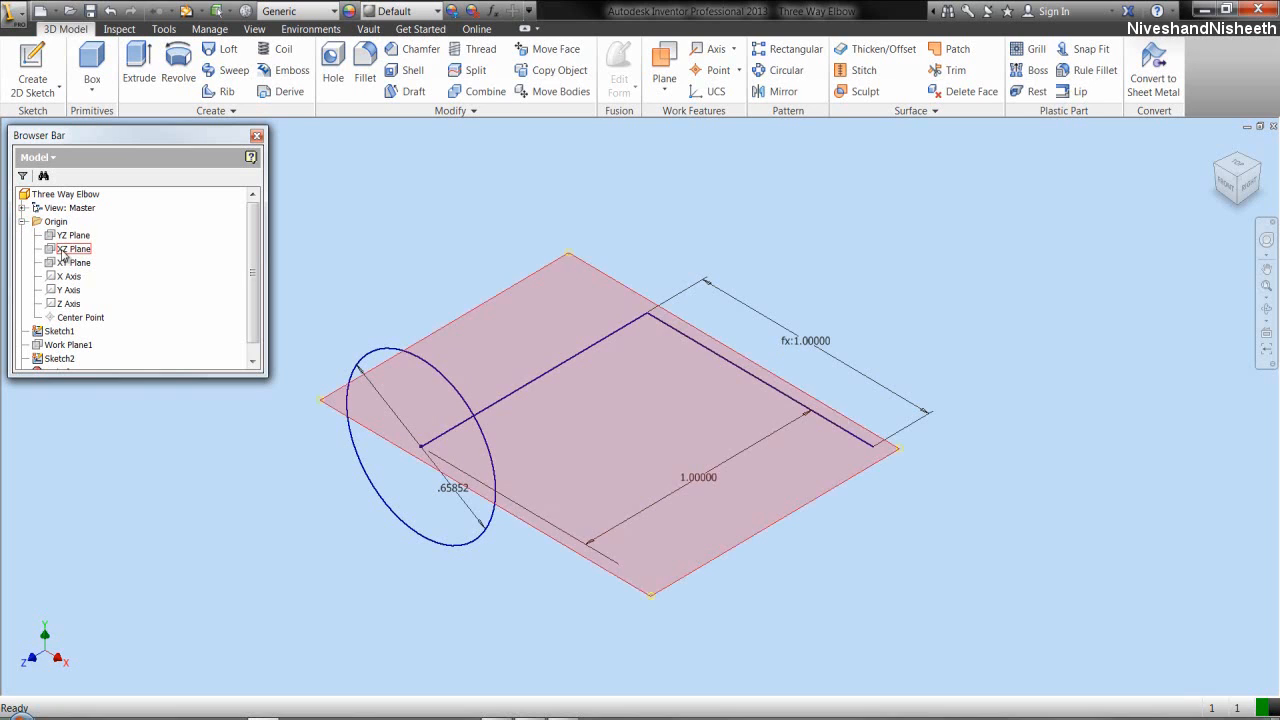
left_click(62, 250)
right_click(62, 253)
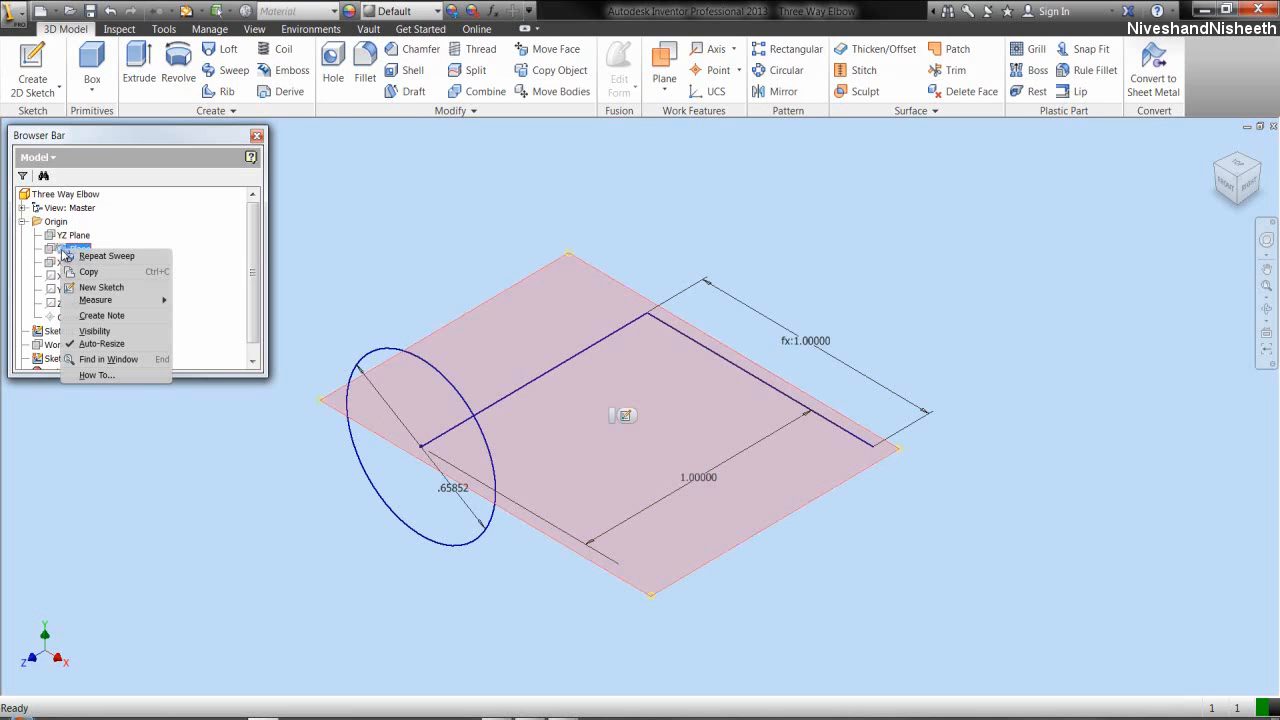
left_click(86, 286)
left_click(456, 275)
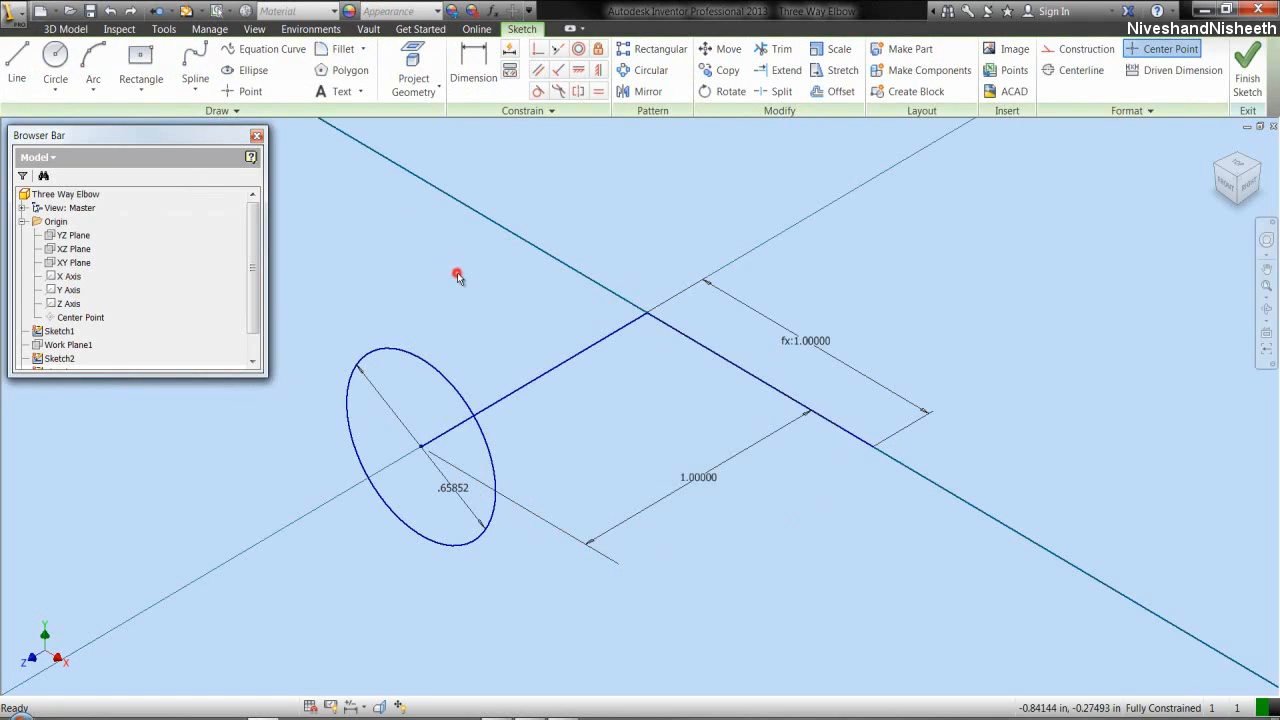
left_click(411, 62)
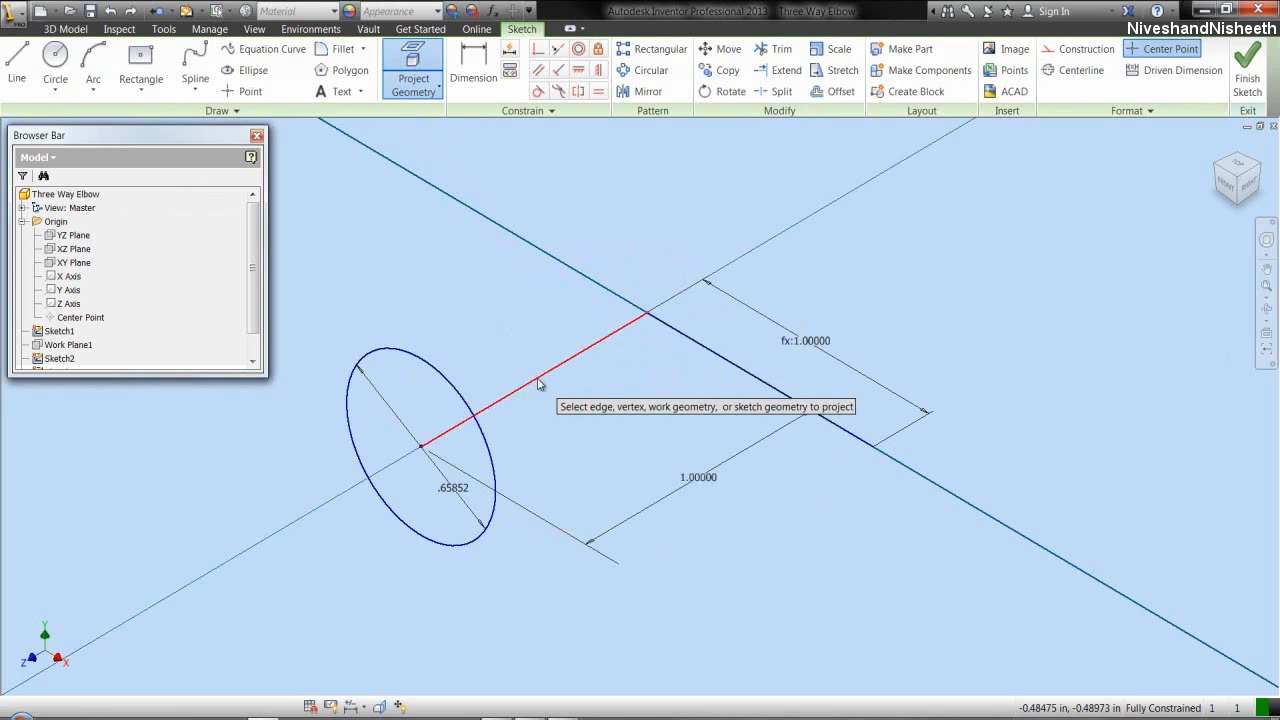
right_click(490, 297)
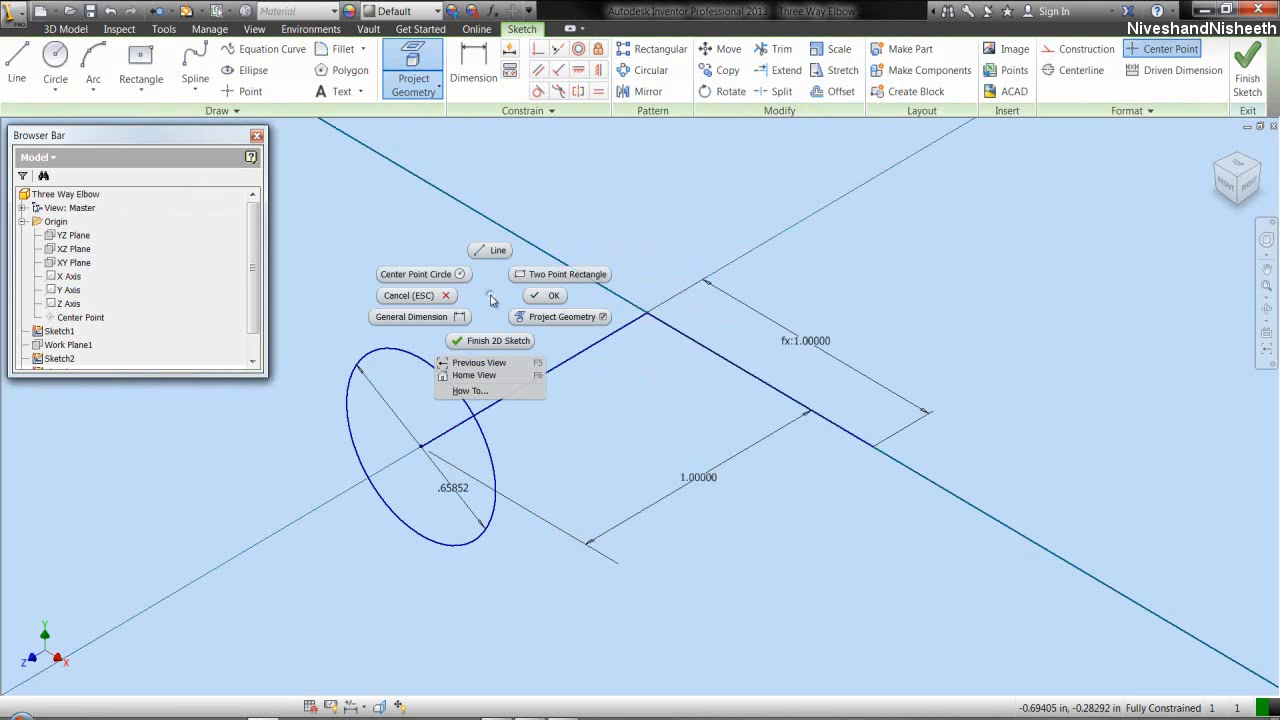
left_click(553, 295)
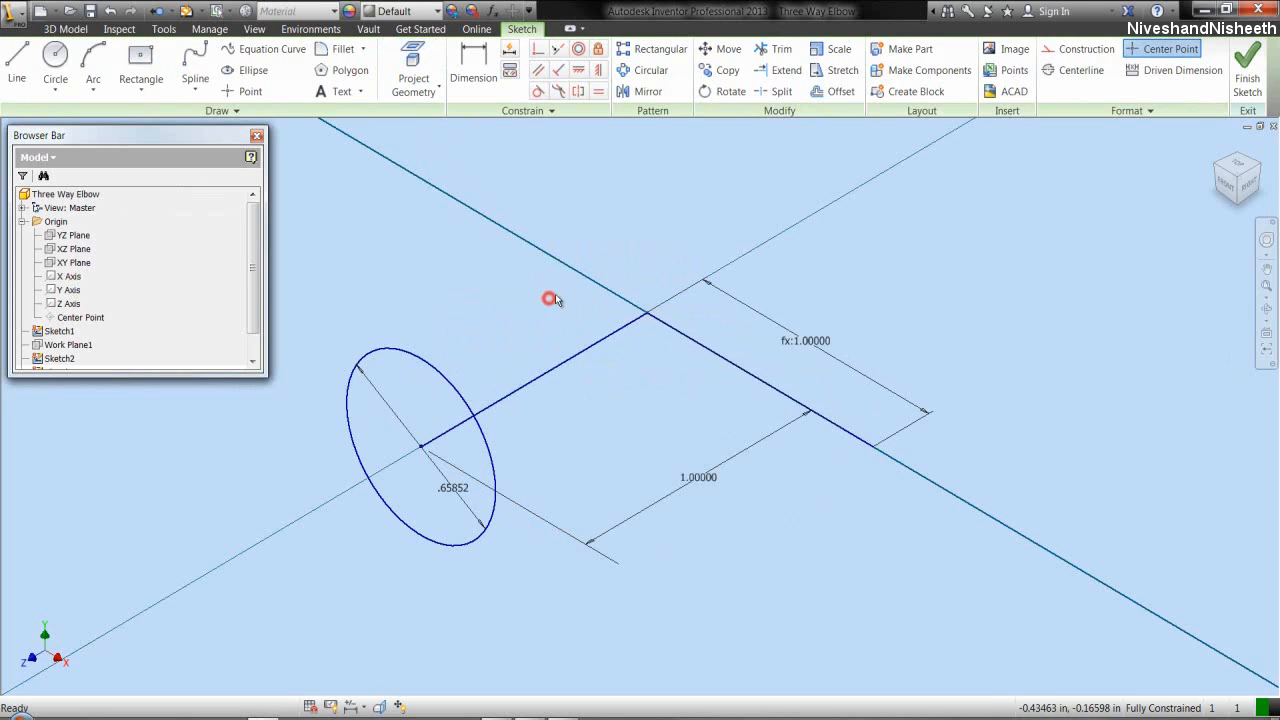
left_click(1247, 78)
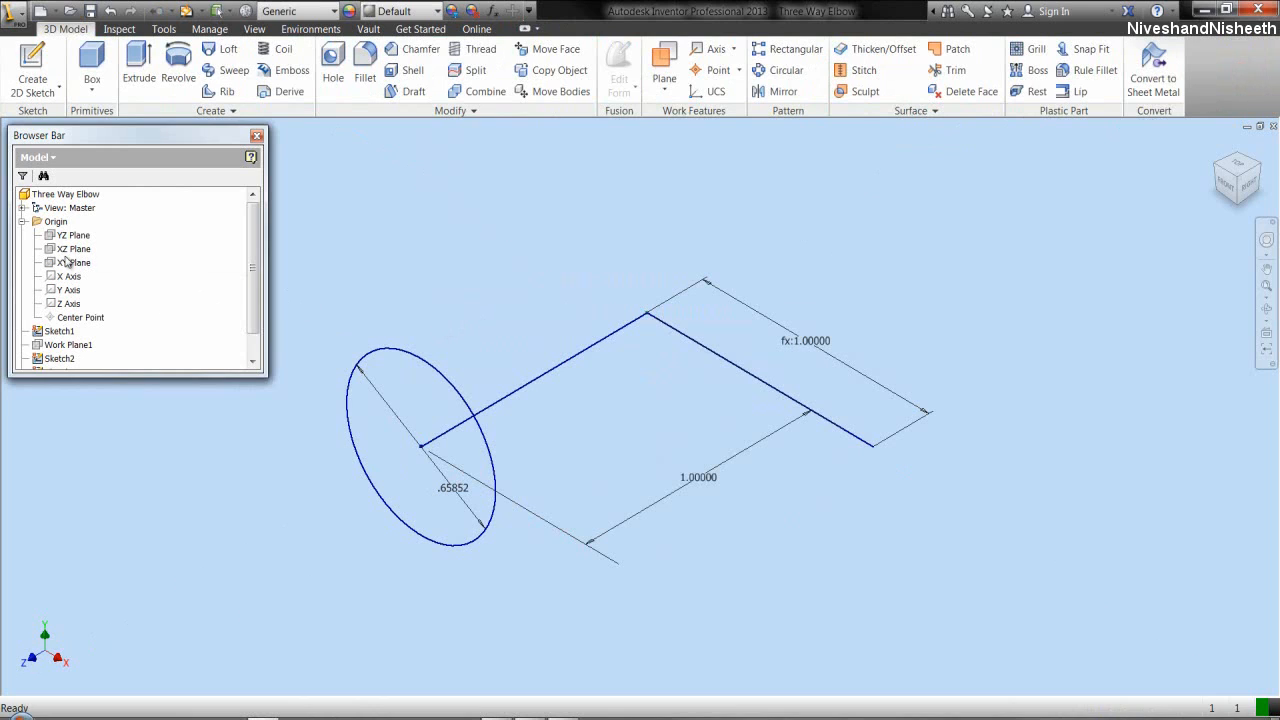
- Hide the original sketch that contains the two 1 in path lines
left_click(23, 221)
left_click(44, 236)
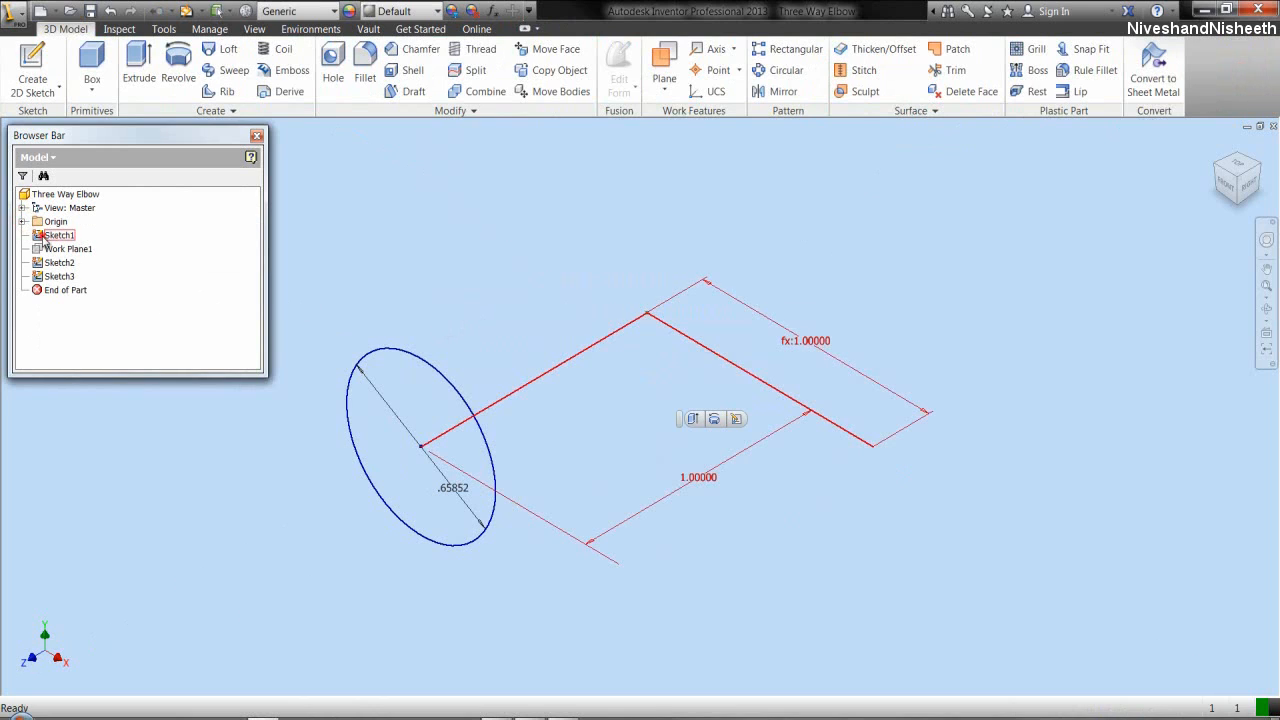
right_click(44, 238)
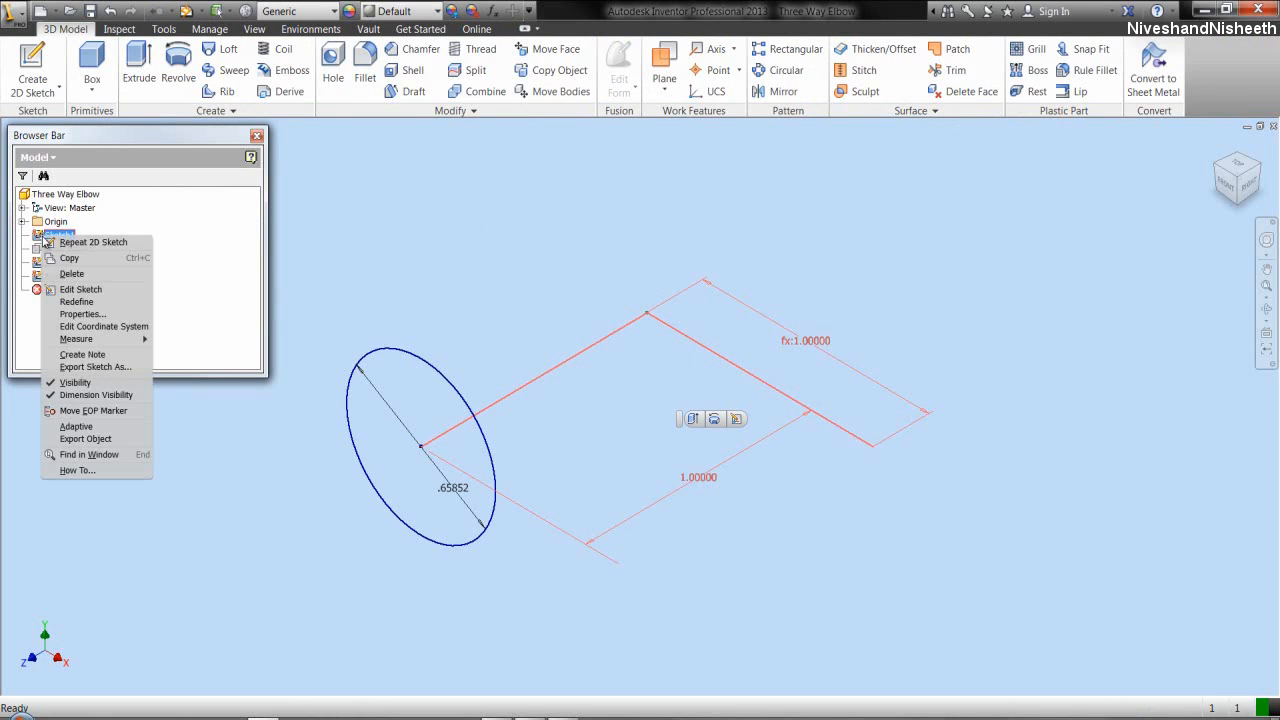
left_click(93, 386)
left_click(393, 260)
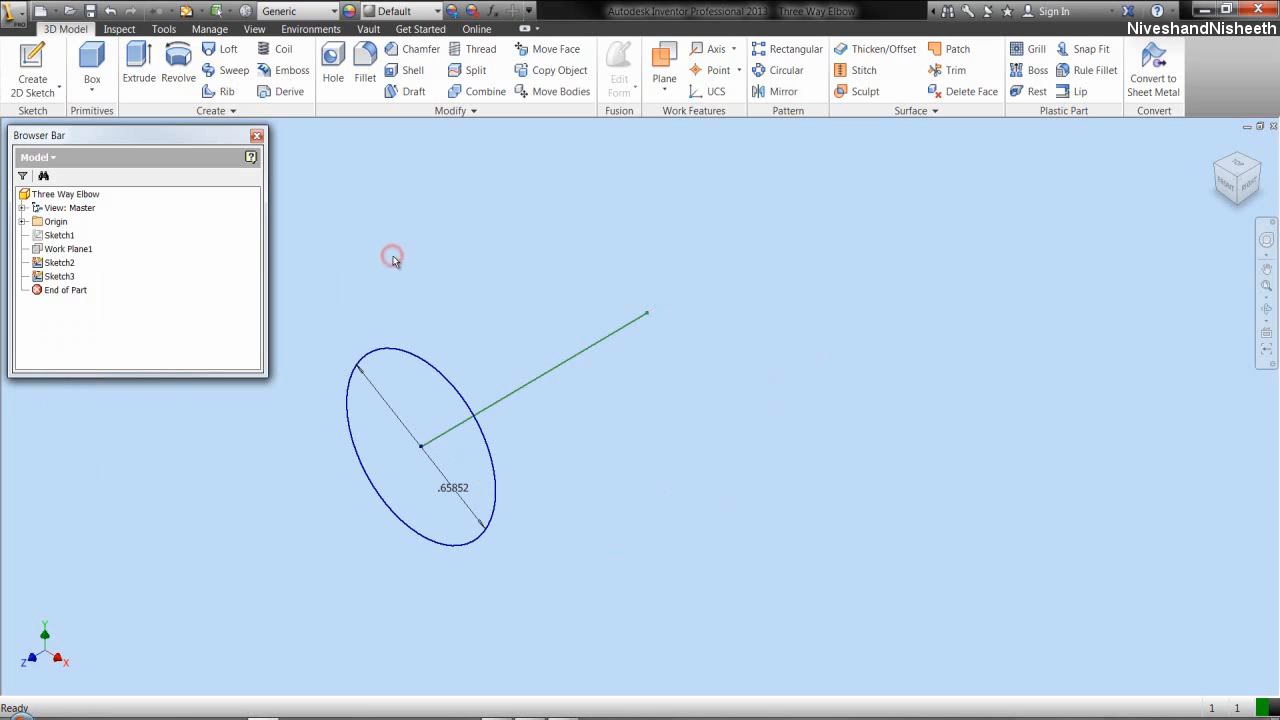
- Sweep the .65852 in circle along the projected line as a solid, with path orientation and 0 taper
left_click(232, 70)
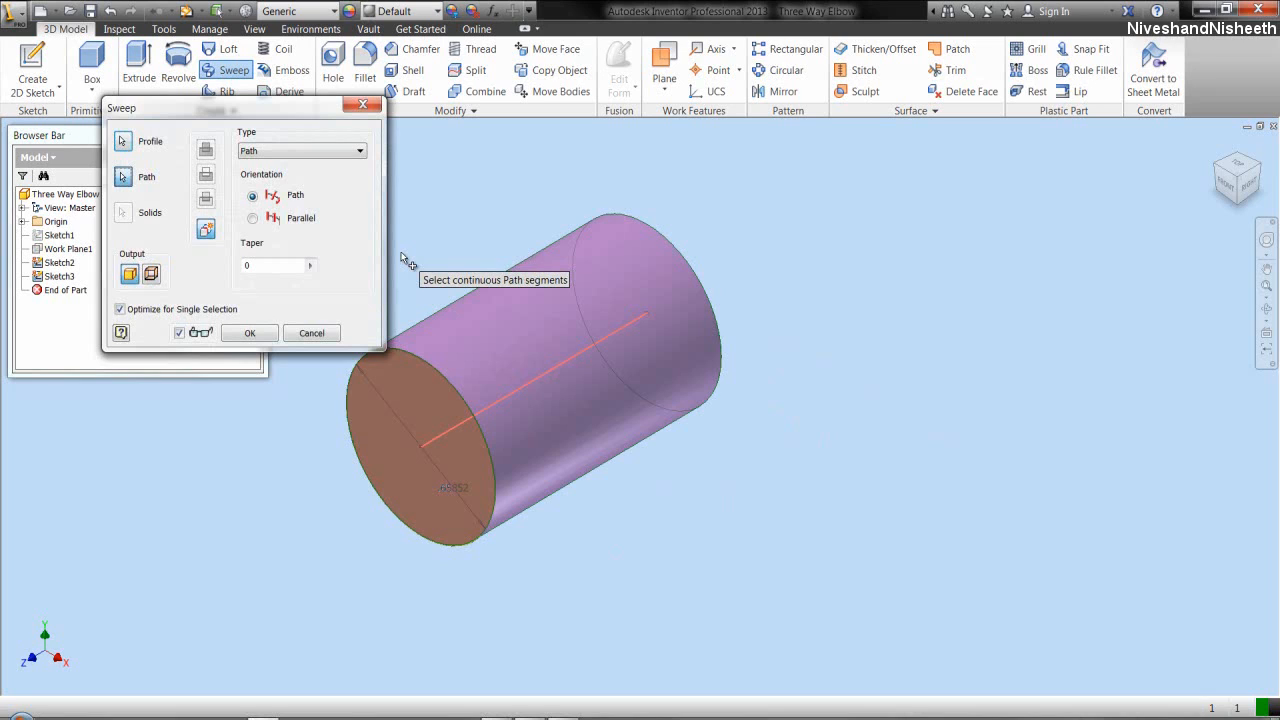
left_click(250, 333)
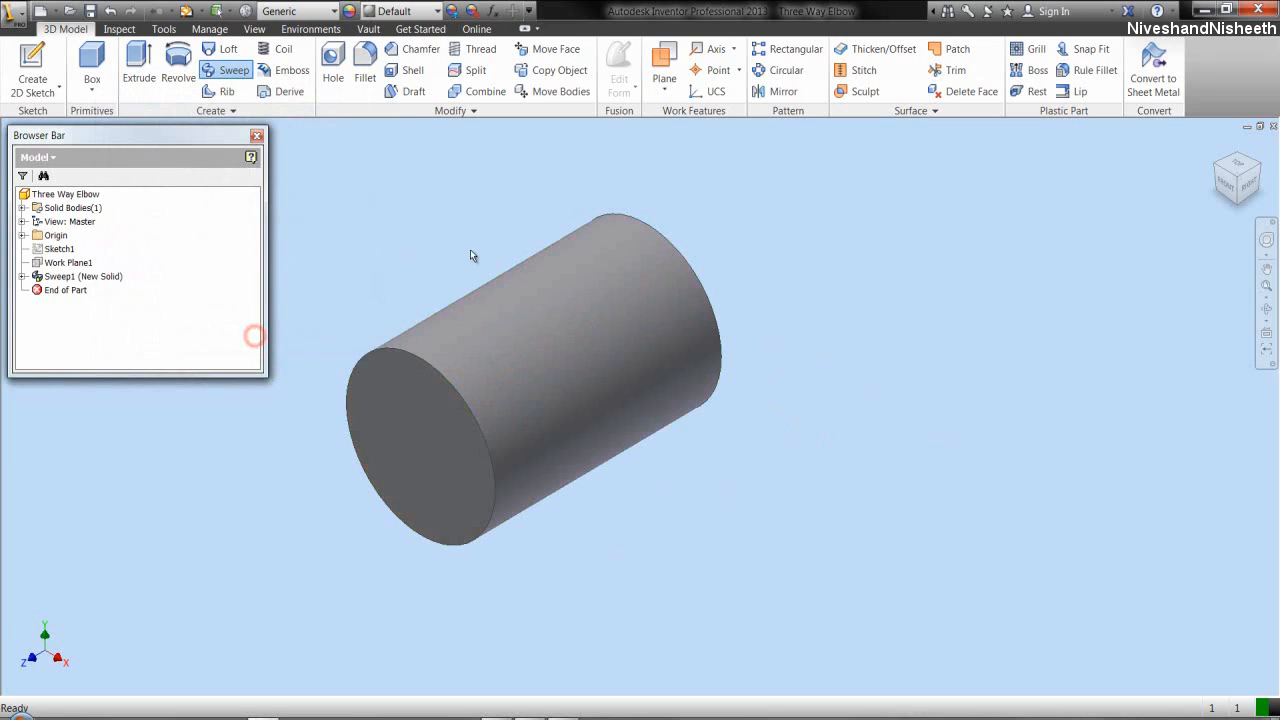
left_click(470, 249)
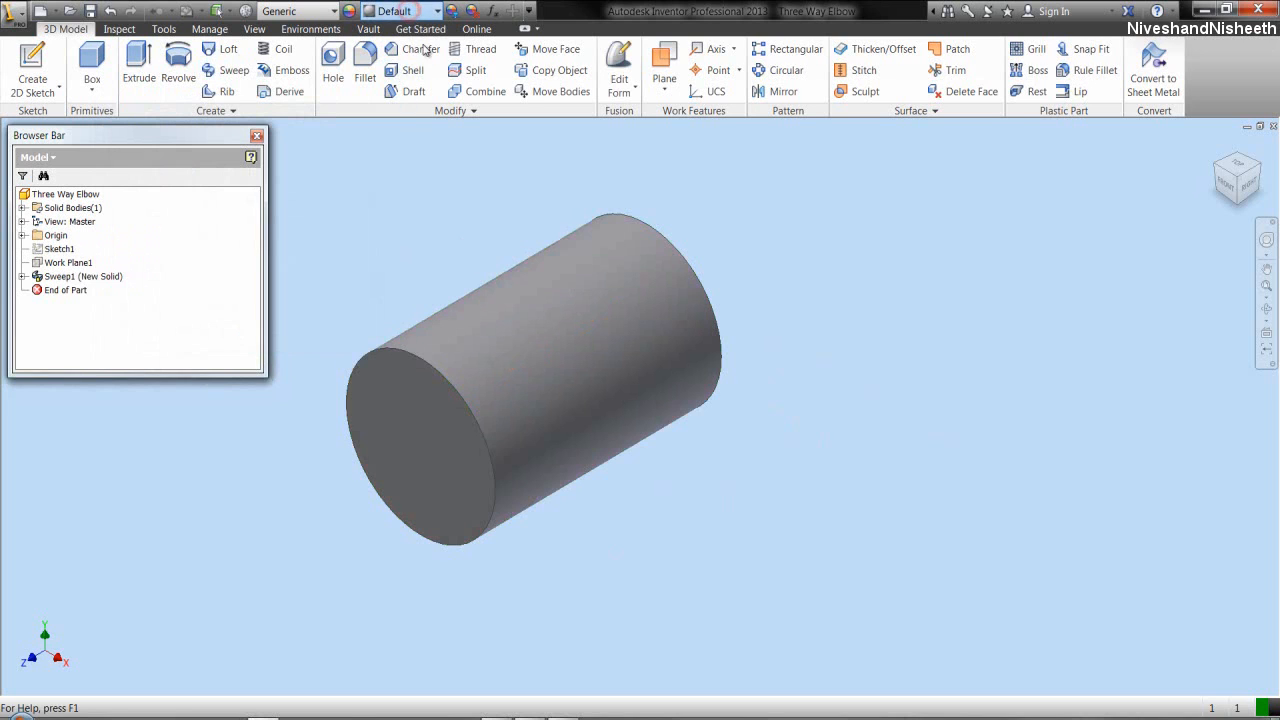
- Browse the Inventor Material Library appearances for a new appearance for the part
left_click(519, 186)
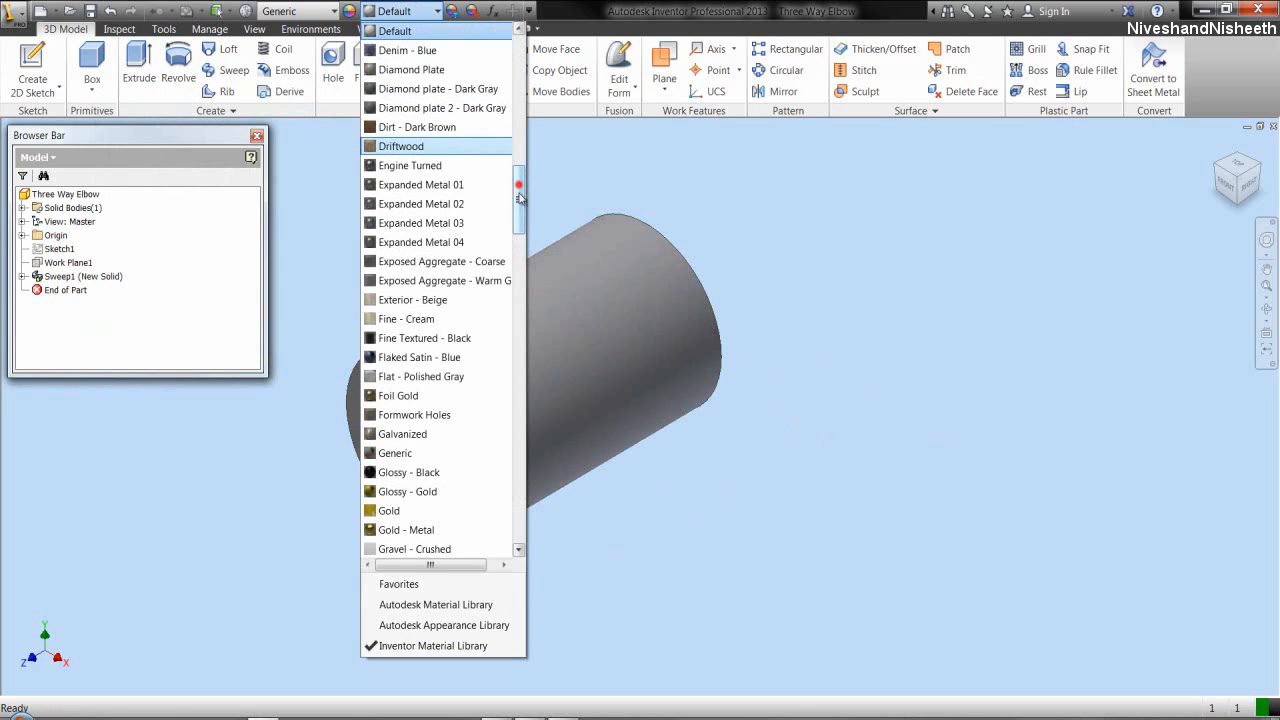
left_click_drag(519, 197, 519, 283)
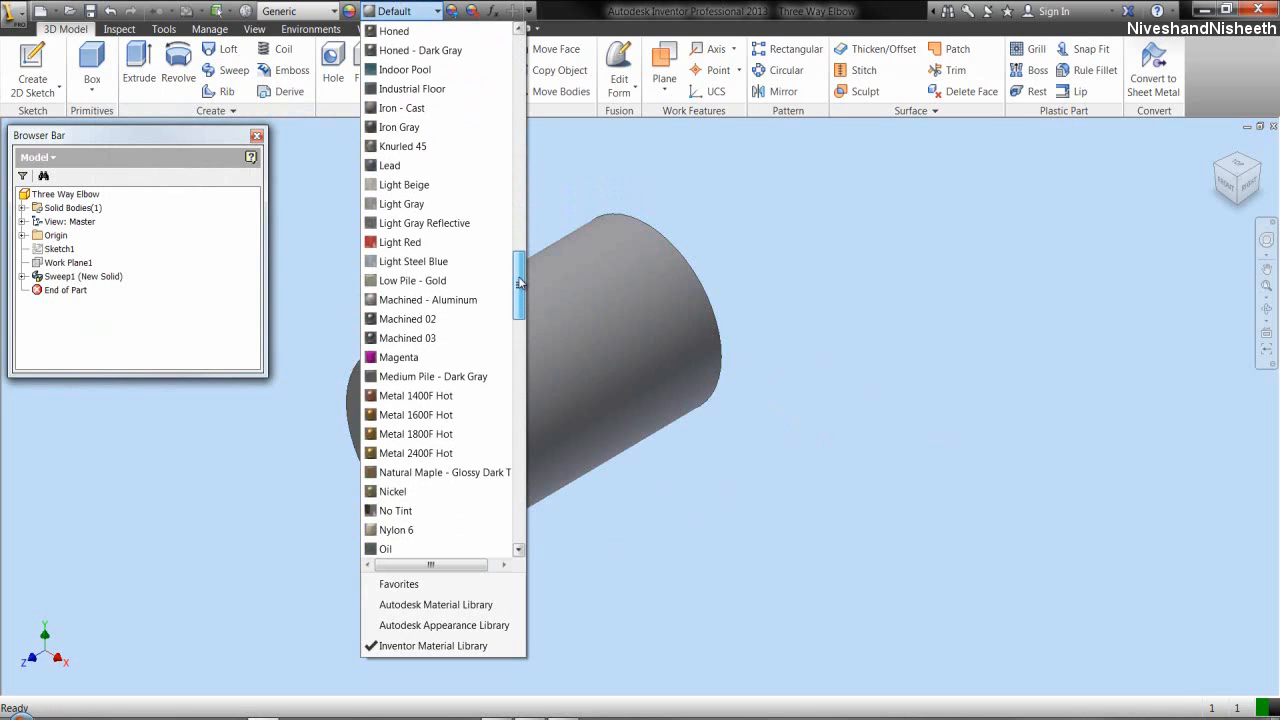
- Apply the Light Beige appearance to the cylinder part
left_click(400, 186)
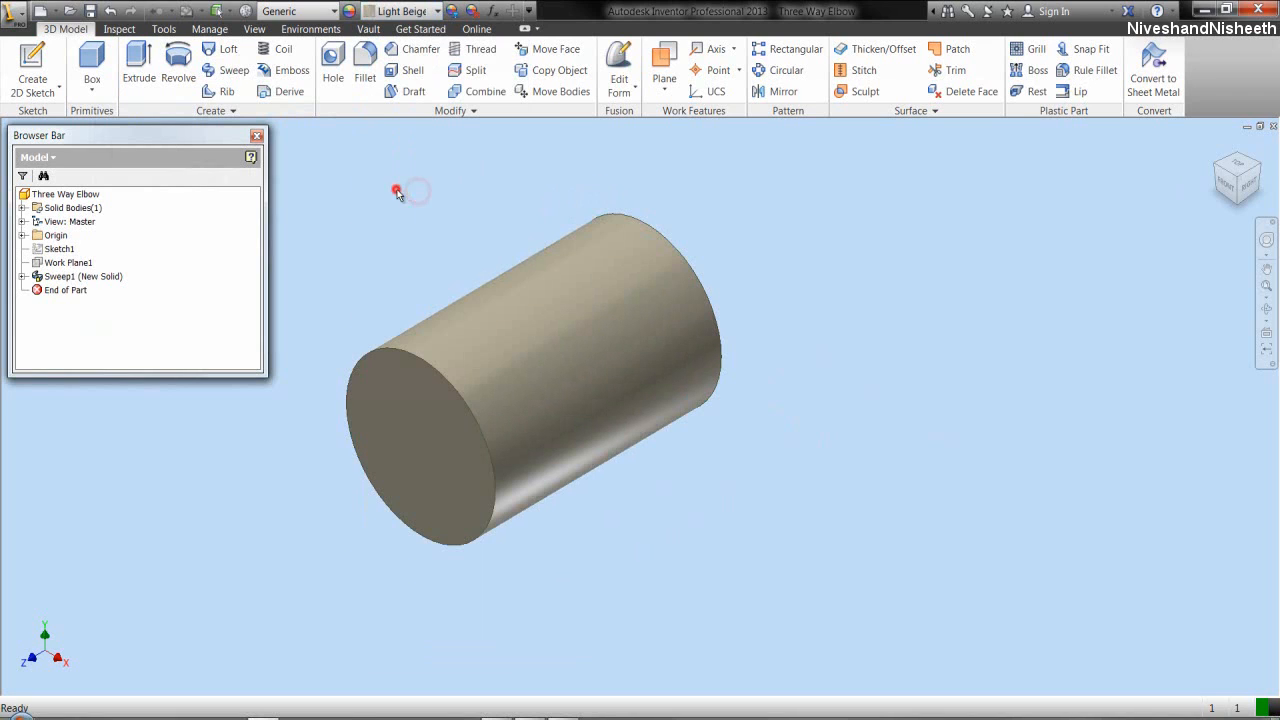
- Import the style definition file Favorite Color.styxml into the lighting styles and activate the Copy of Two Lights-1 style
left_click(256, 29)
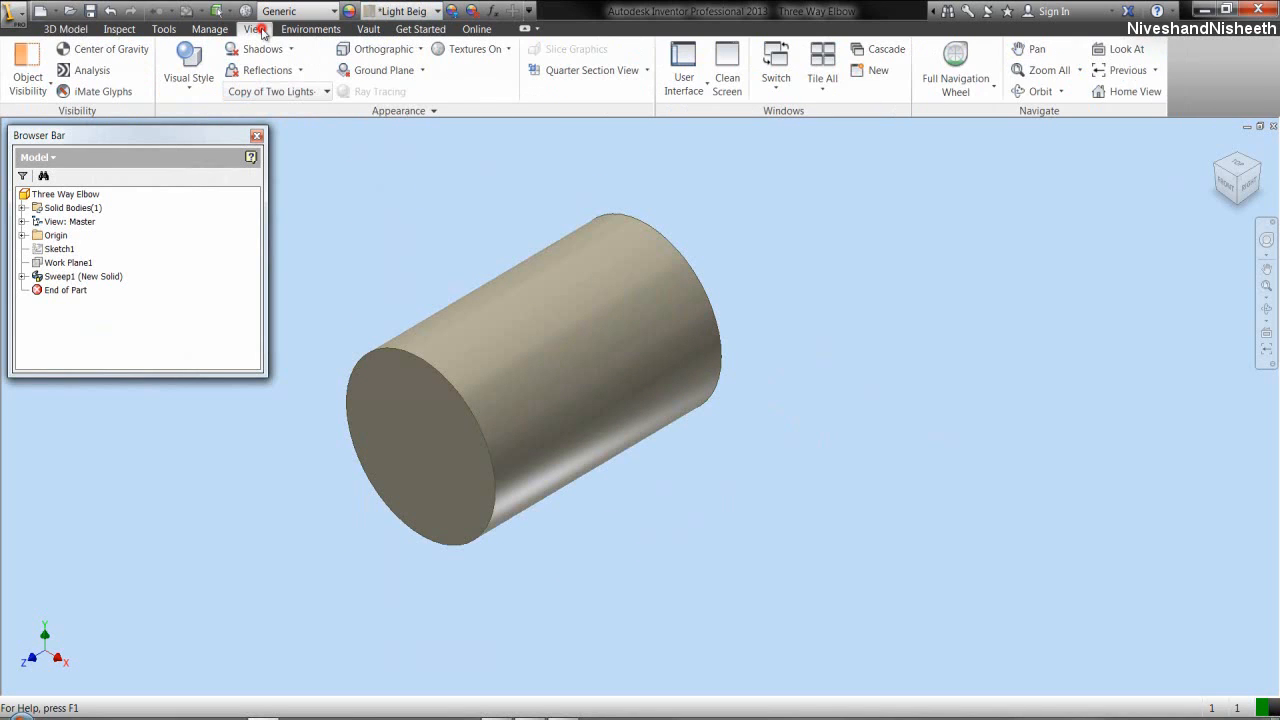
left_click(268, 90)
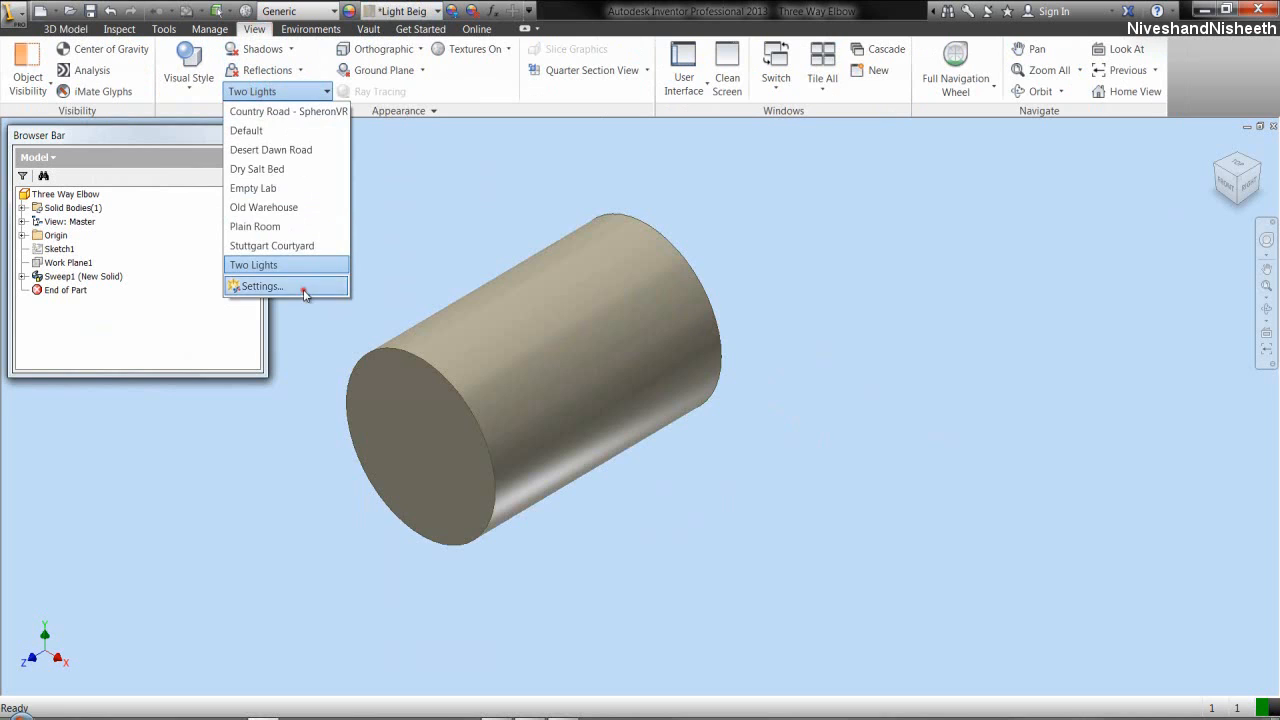
left_click(295, 288)
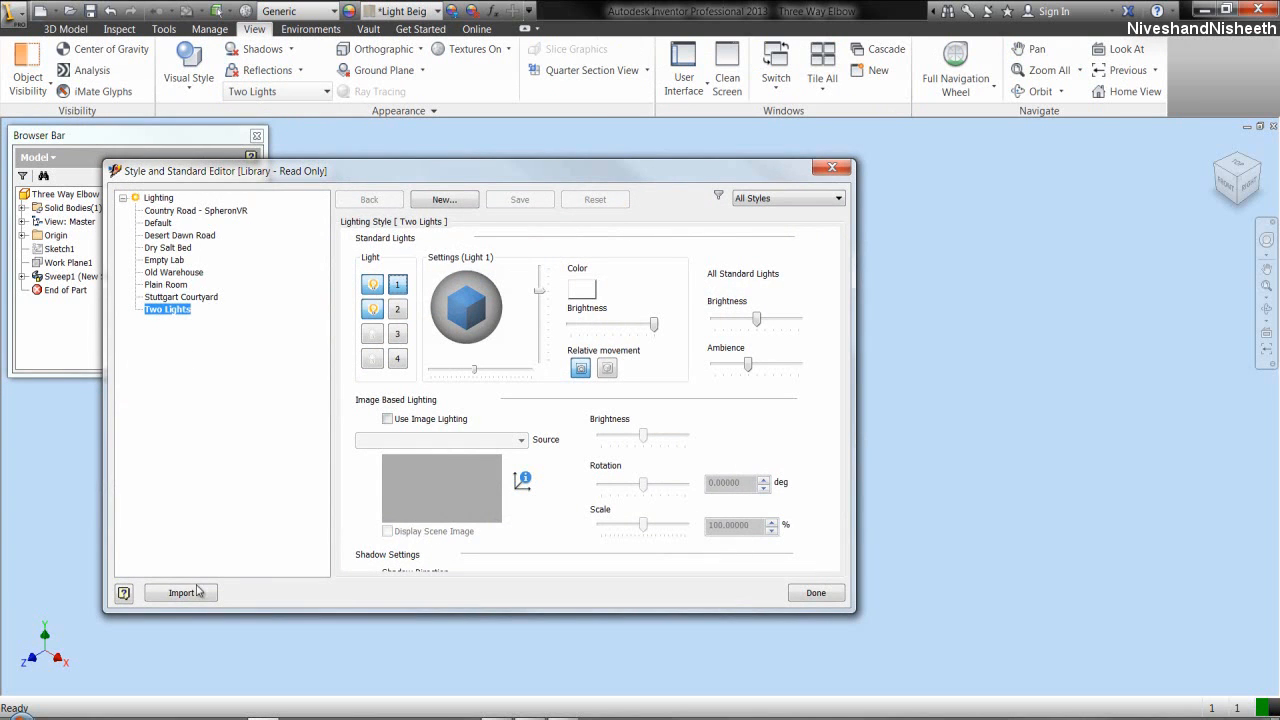
left_click(182, 592)
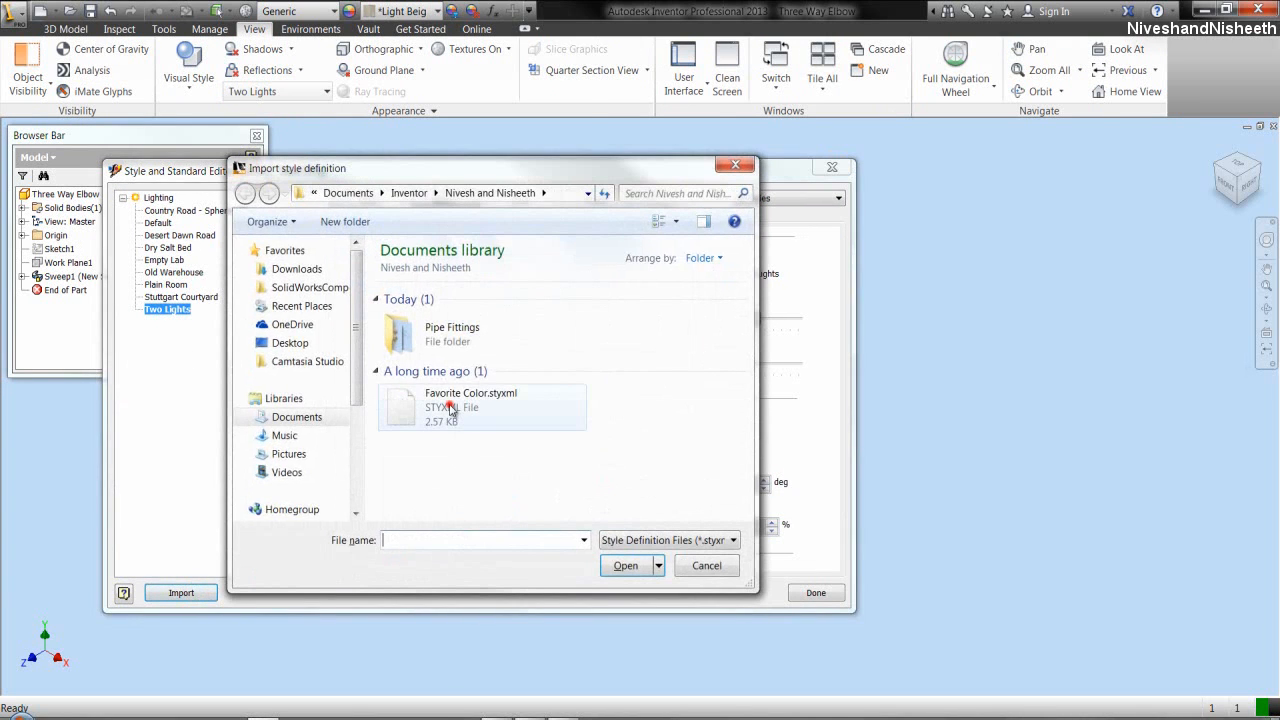
double_click(450, 408)
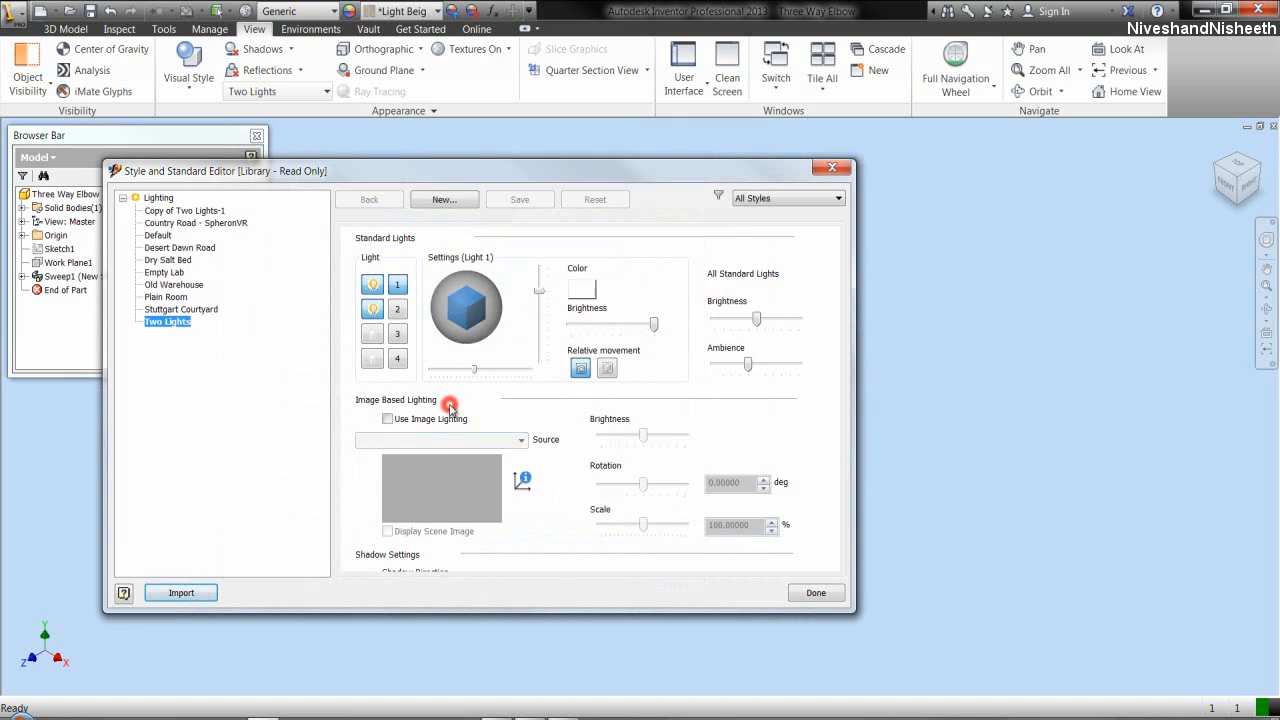
left_click(204, 211)
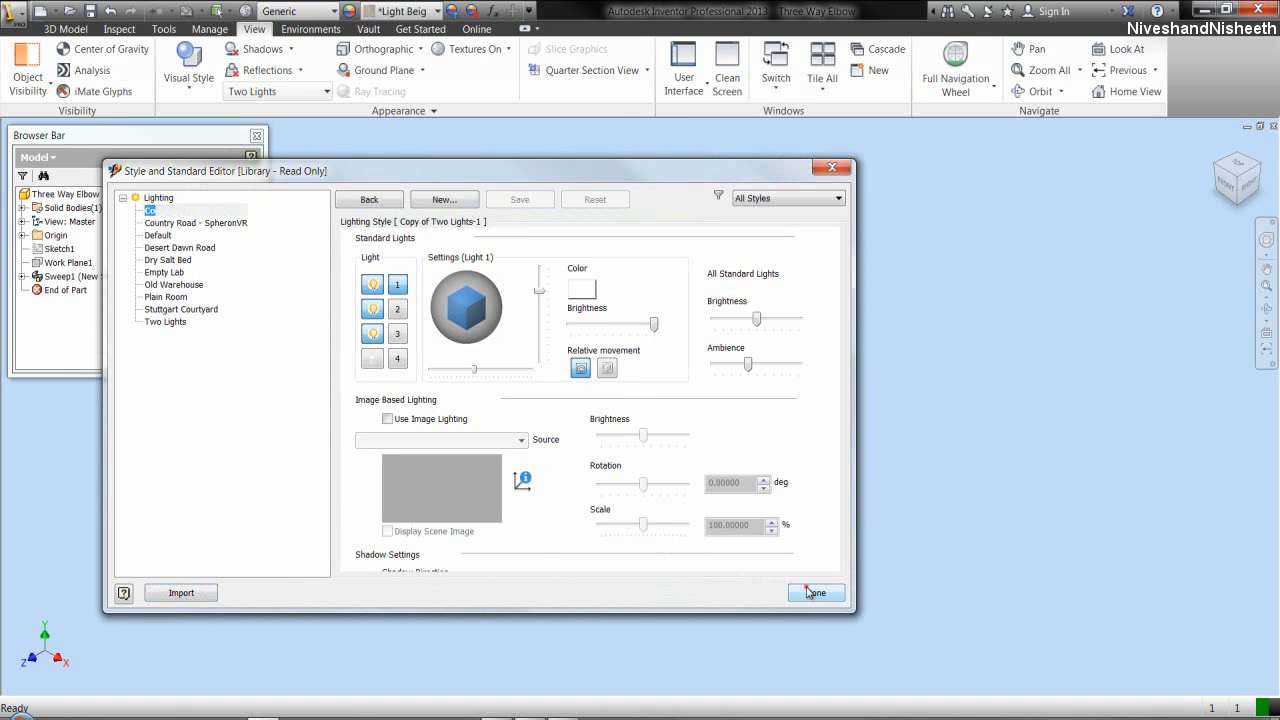
left_click(814, 592)
- Start a new 2D sketch on the origin's YZ Plane
left_click(74, 29)
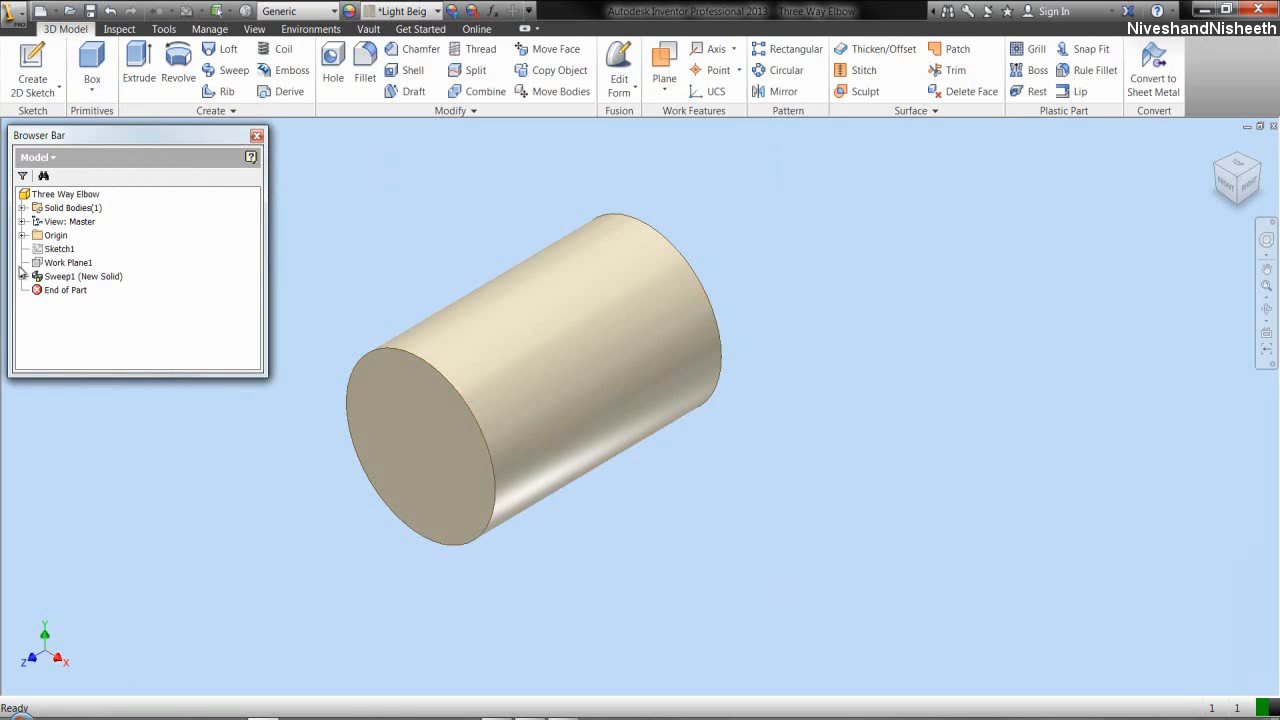
left_click(22, 236)
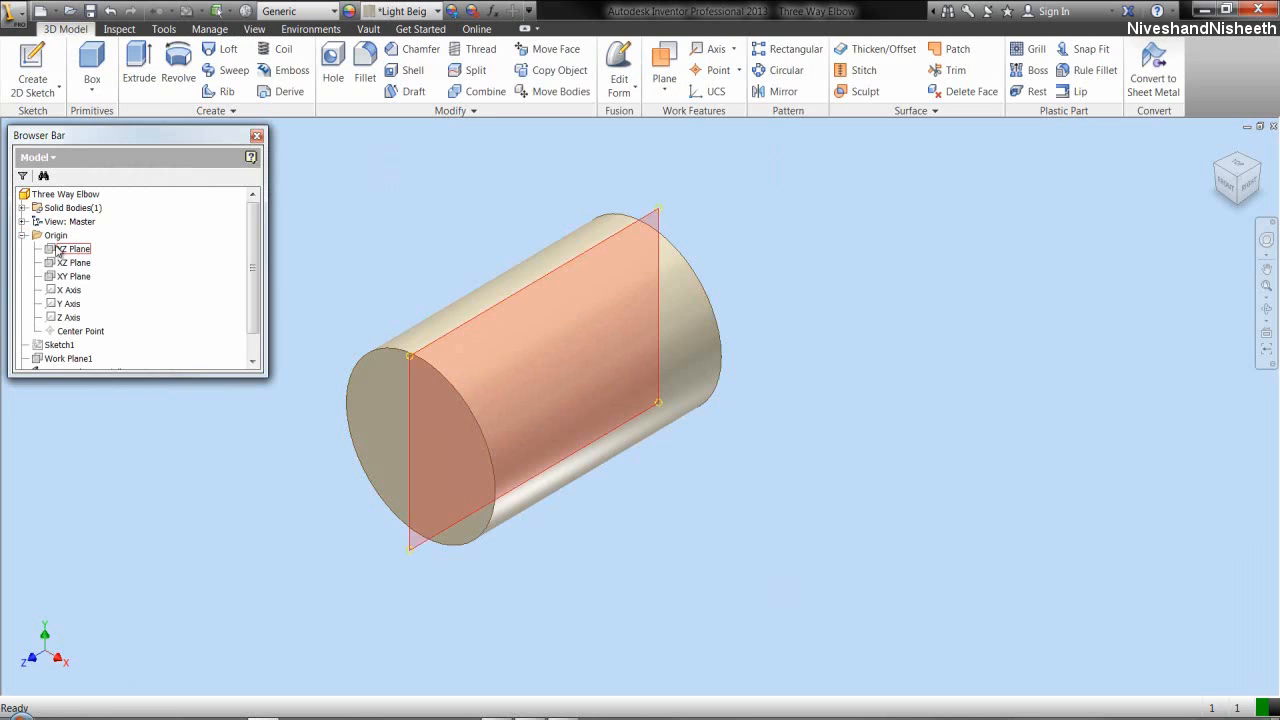
left_click(57, 249)
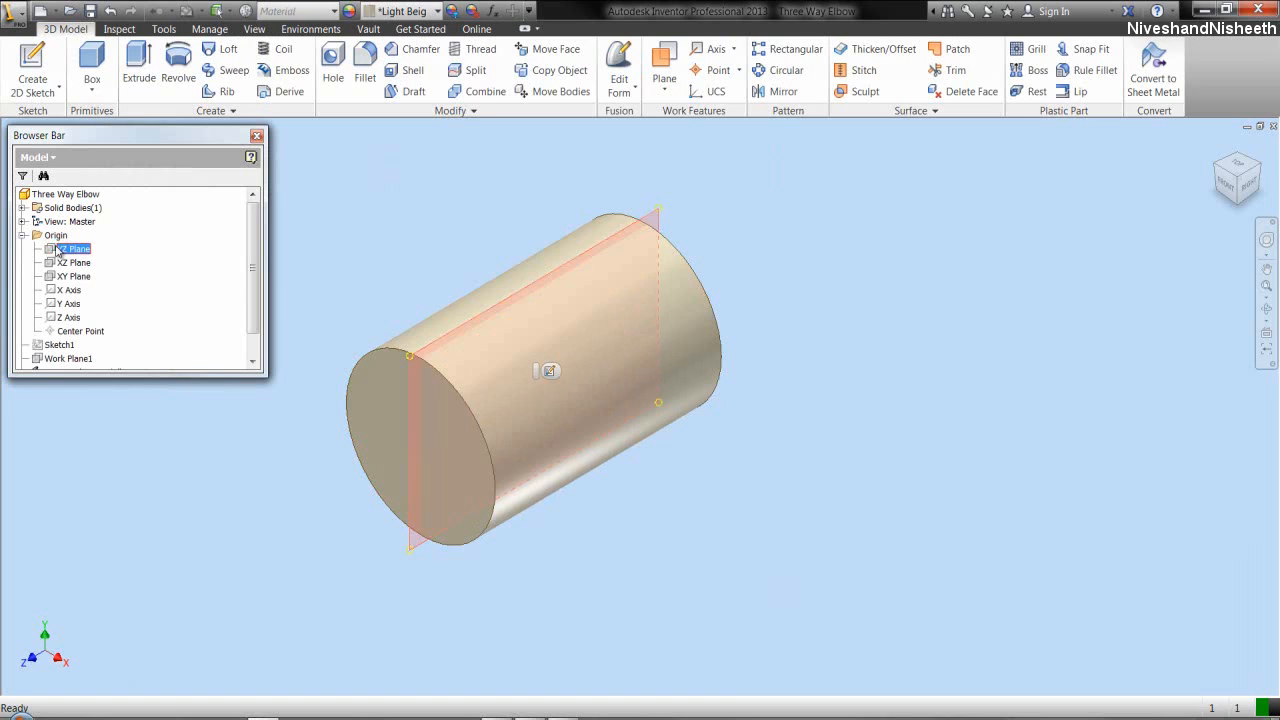
right_click(57, 250)
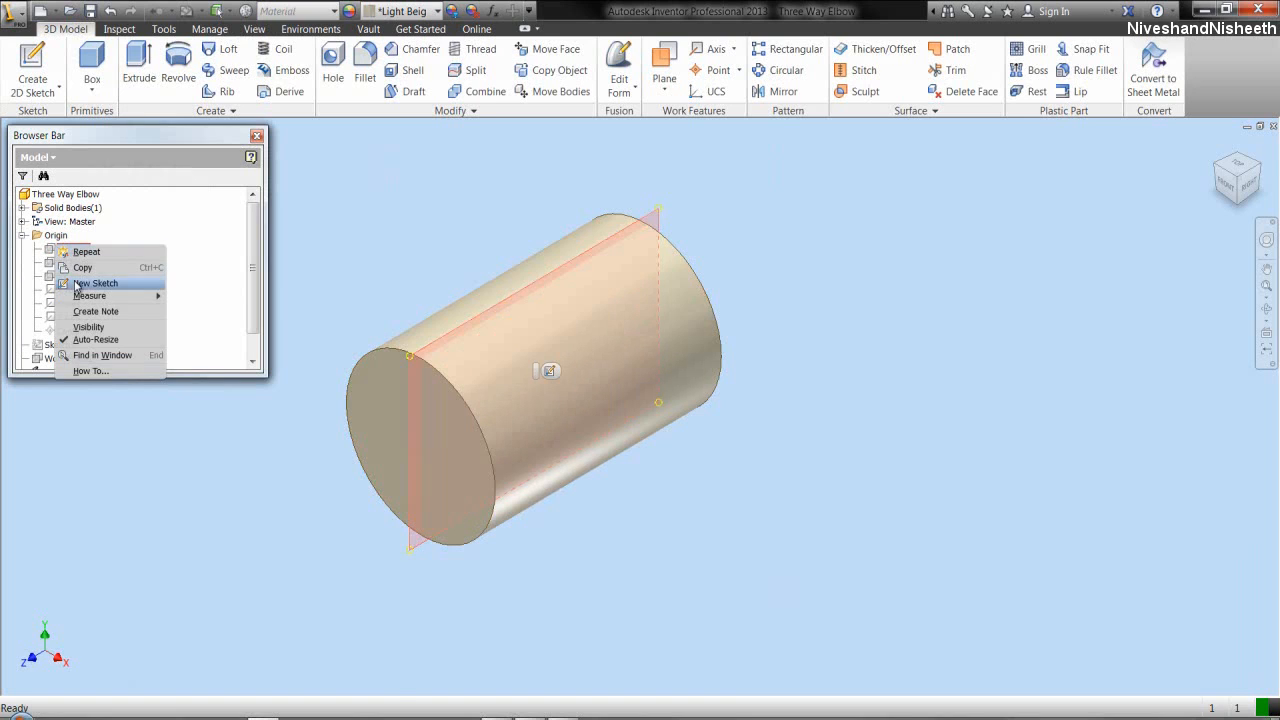
left_click(76, 282)
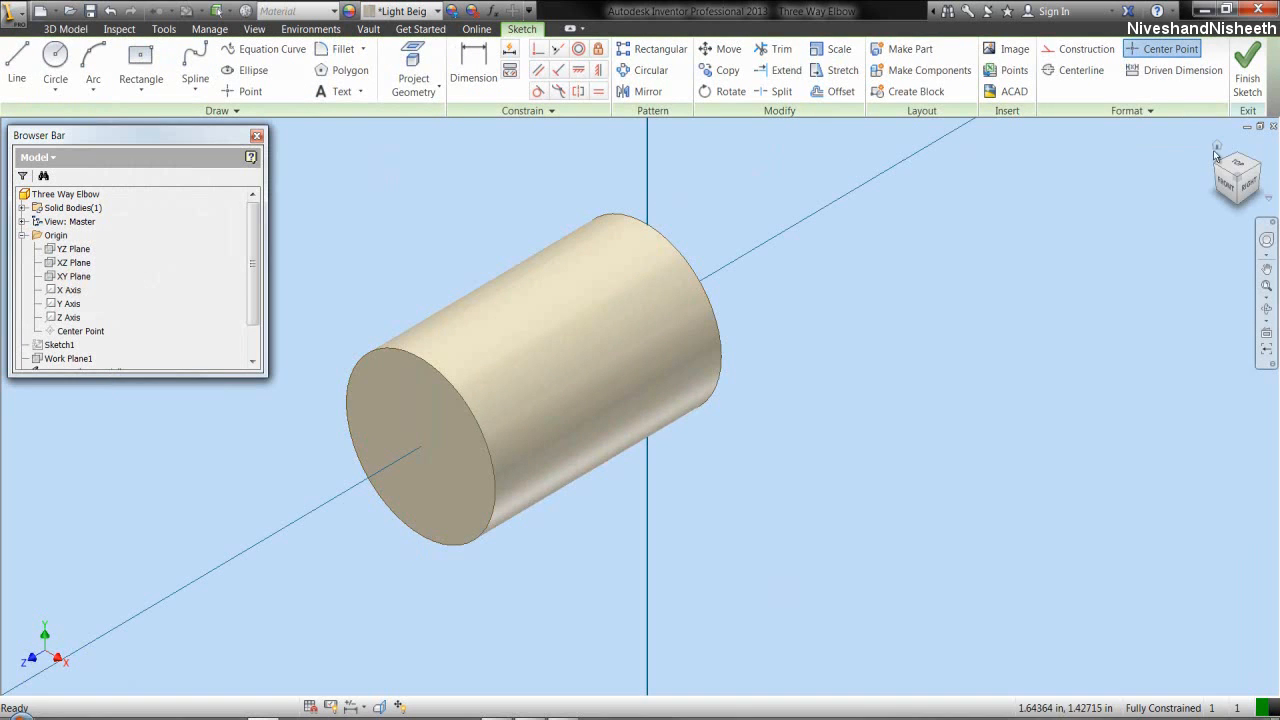
- Draw a 1 in vertical line upward from the centre of the cylinder's end face and finish the sketch
left_click(1237, 160)
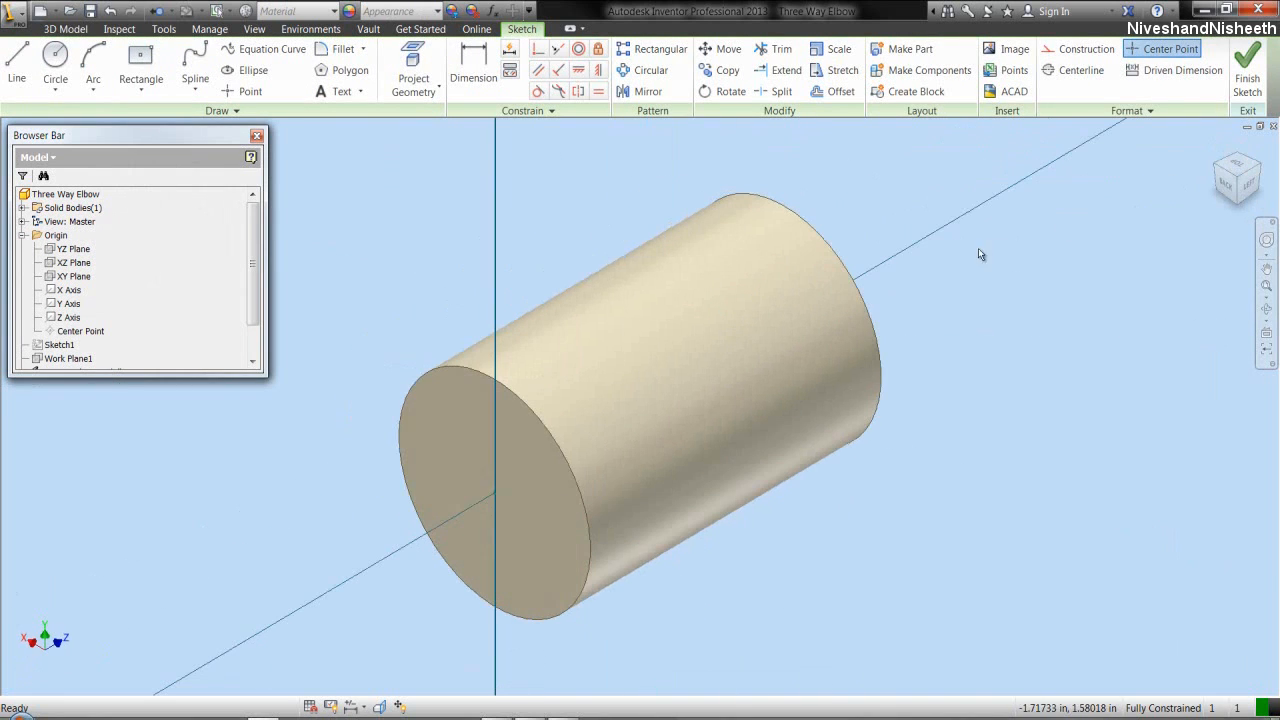
right_click(445, 278)
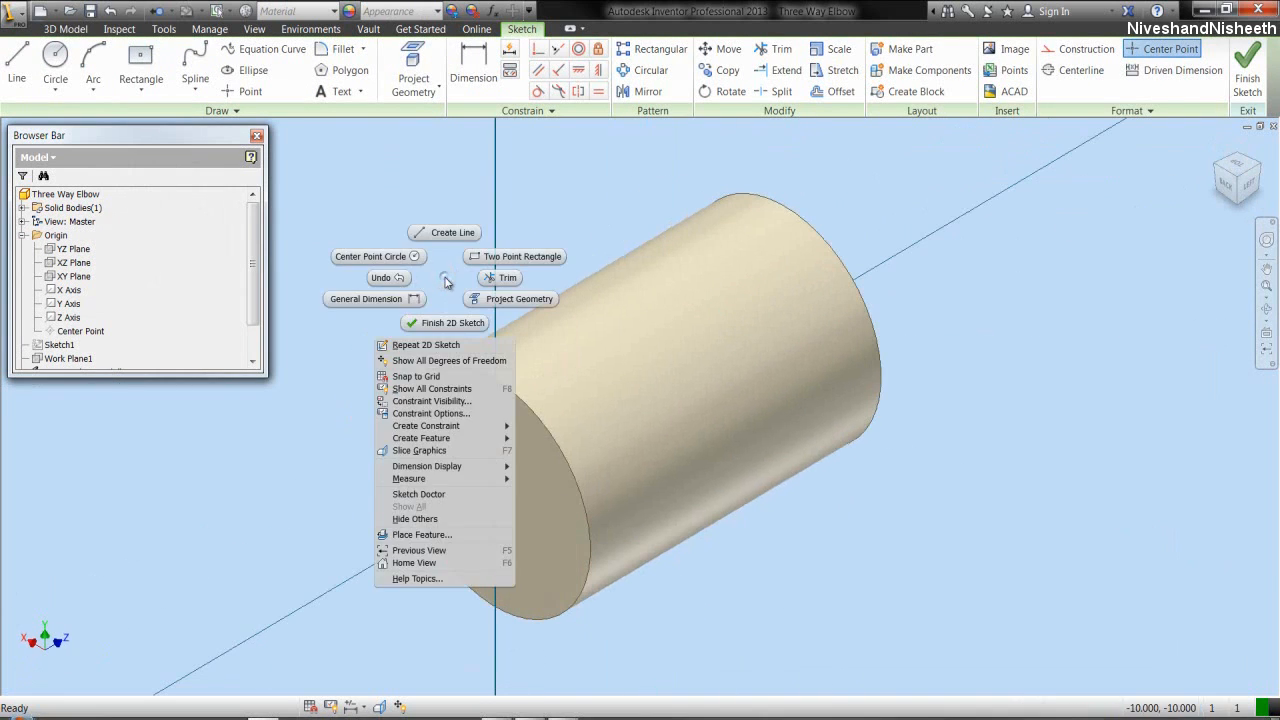
left_click(445, 233)
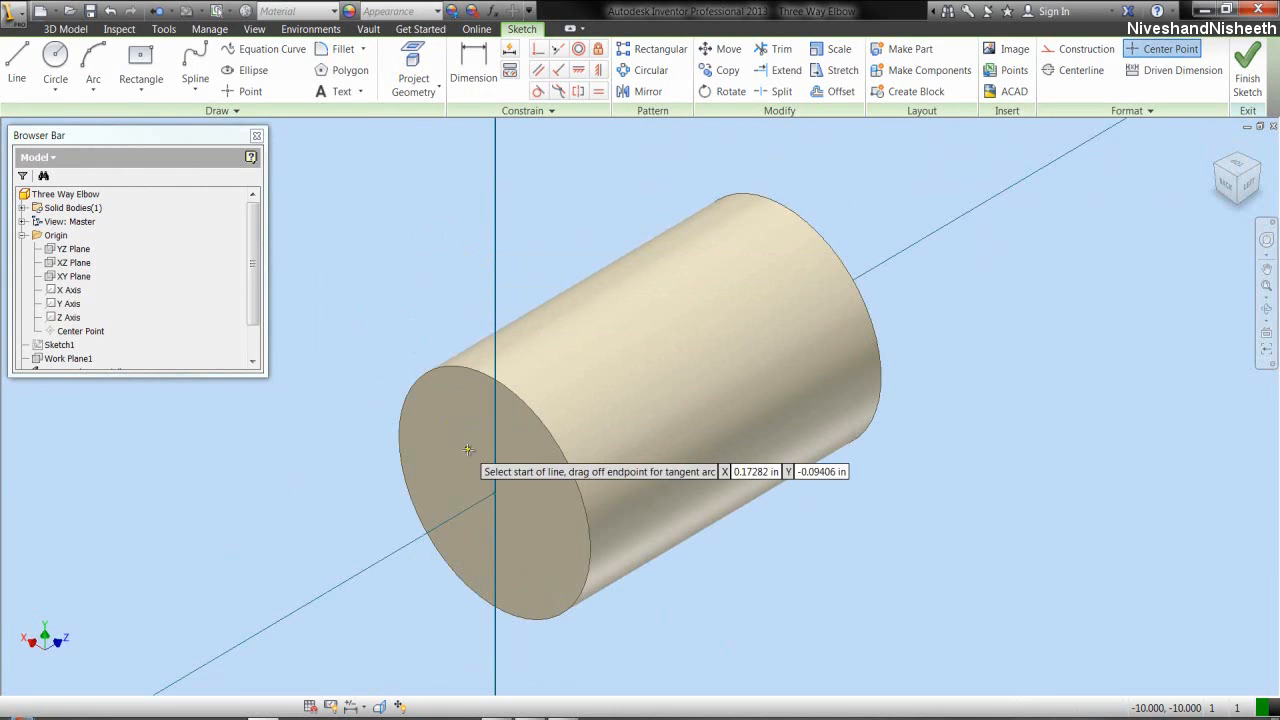
left_click(491, 479)
scroll(492, 478, "down", 3)
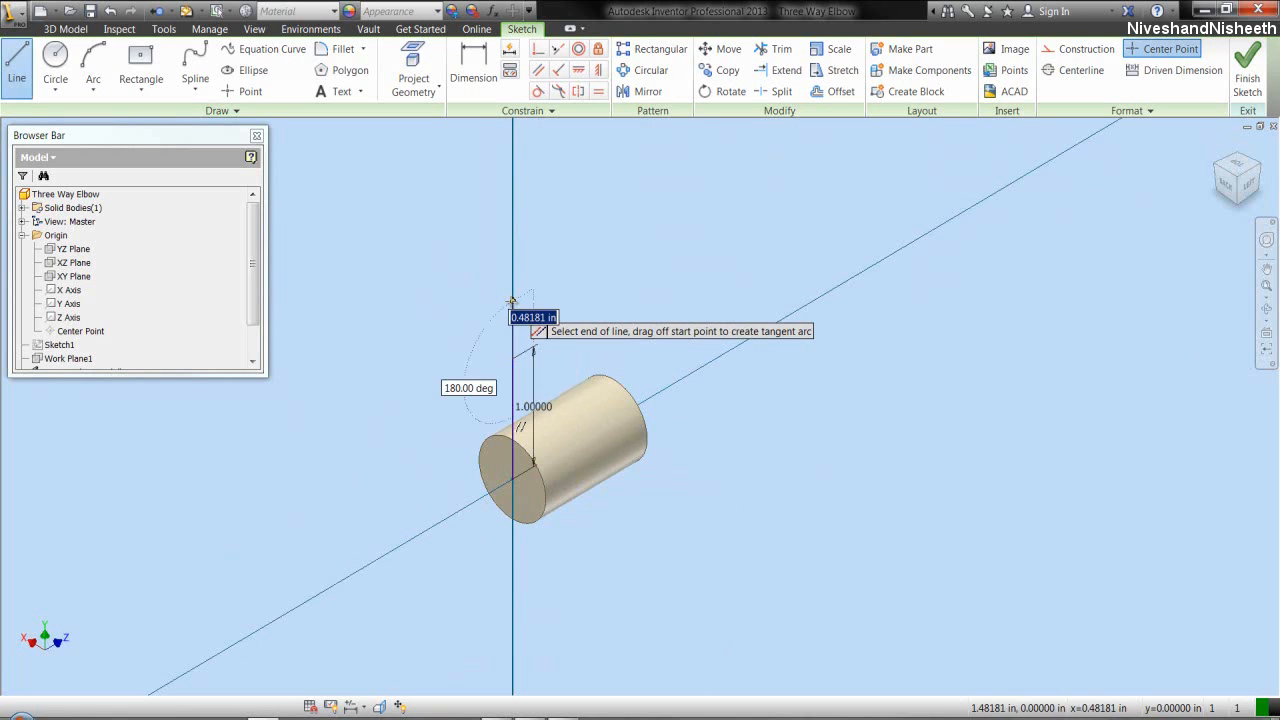
right_click(556, 313)
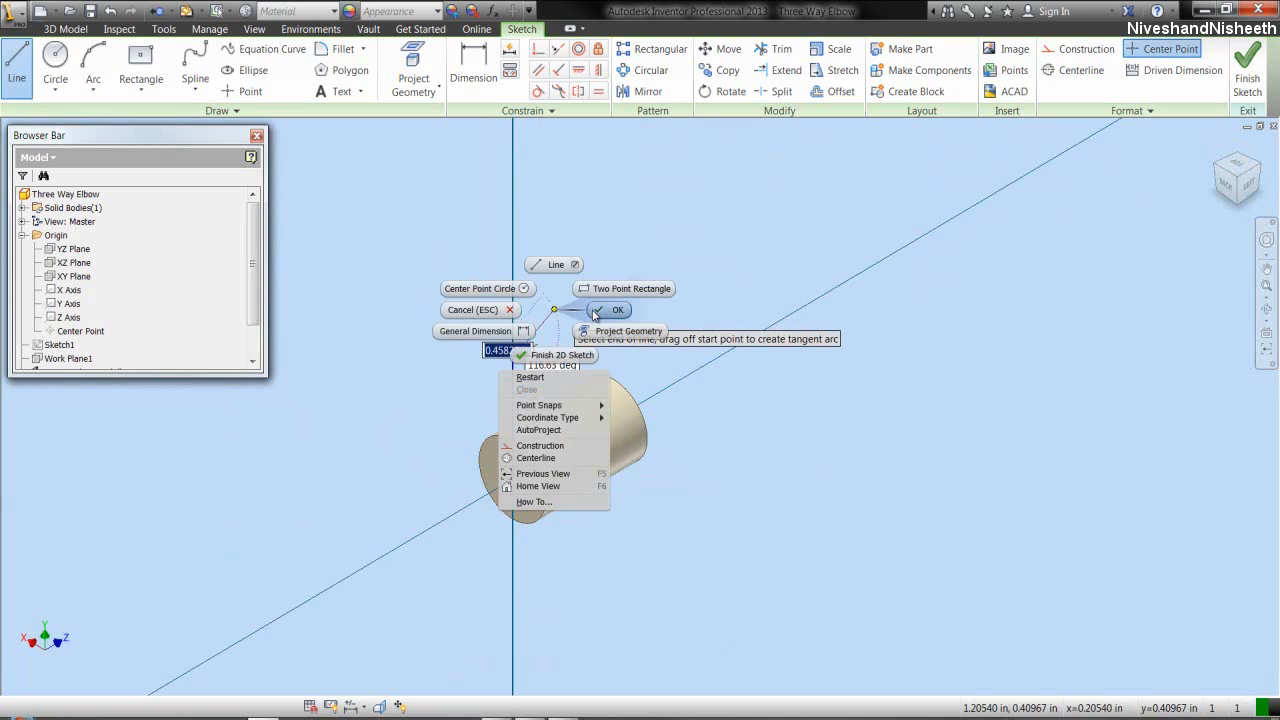
left_click(592, 310)
left_click(1240, 70)
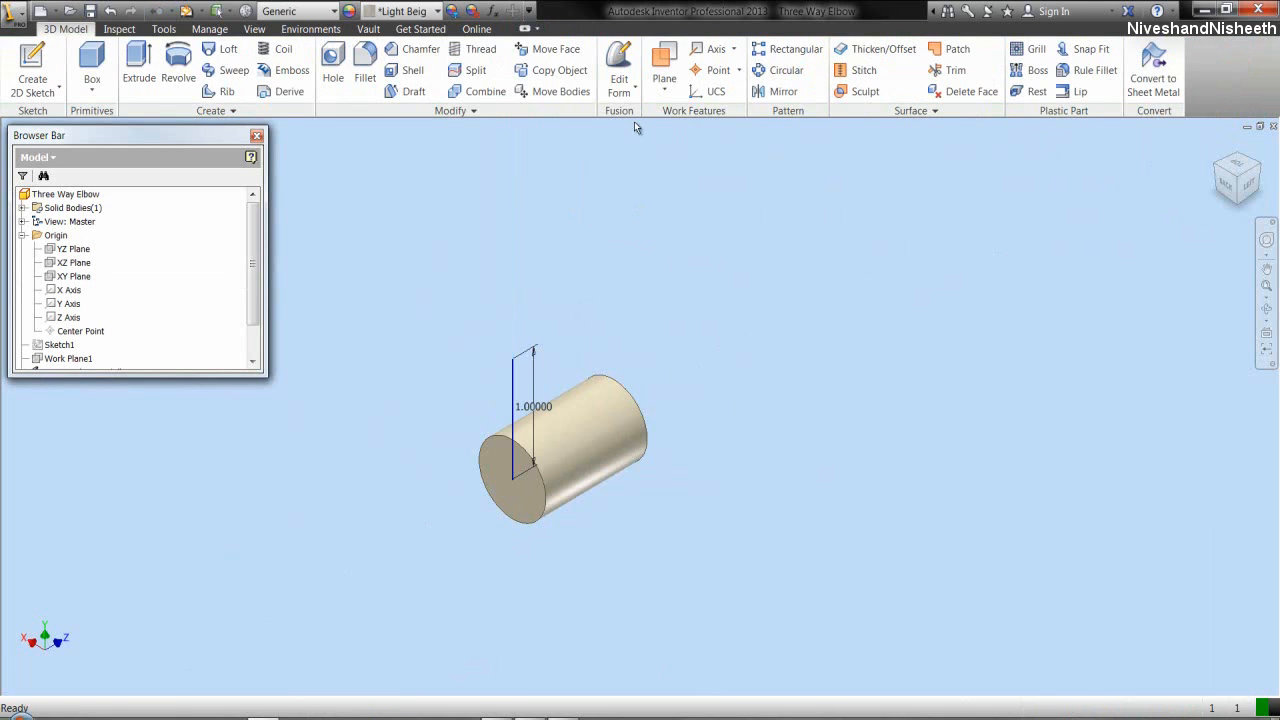
- Create a work plane perpendicular to the vertical line at its upper endpoint and collapse the model tree
left_click(664, 72)
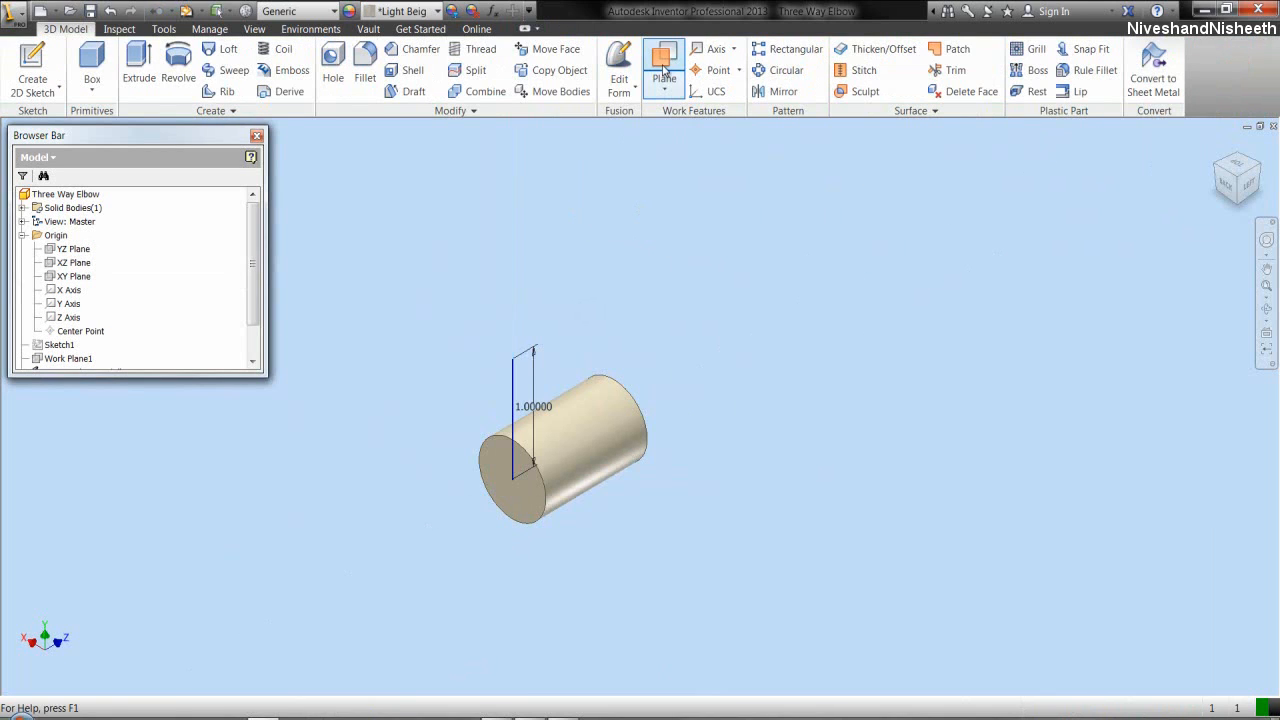
left_click(513, 358)
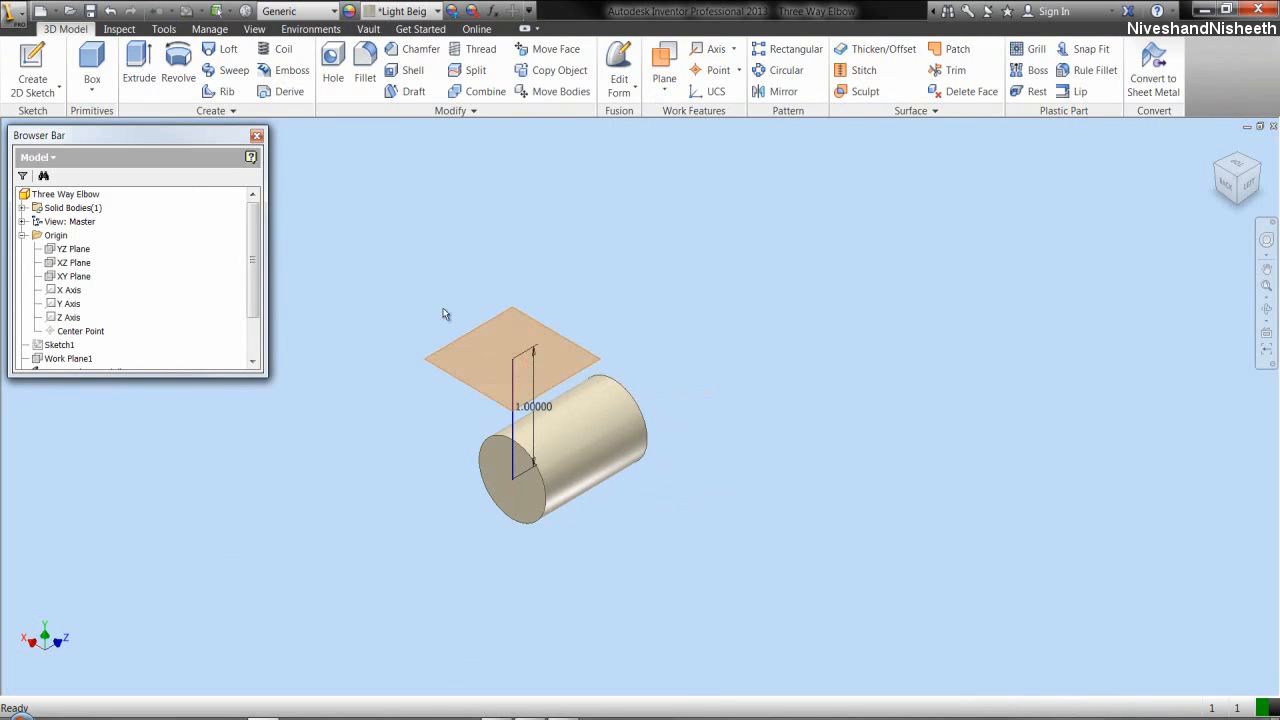
right_click(191, 266)
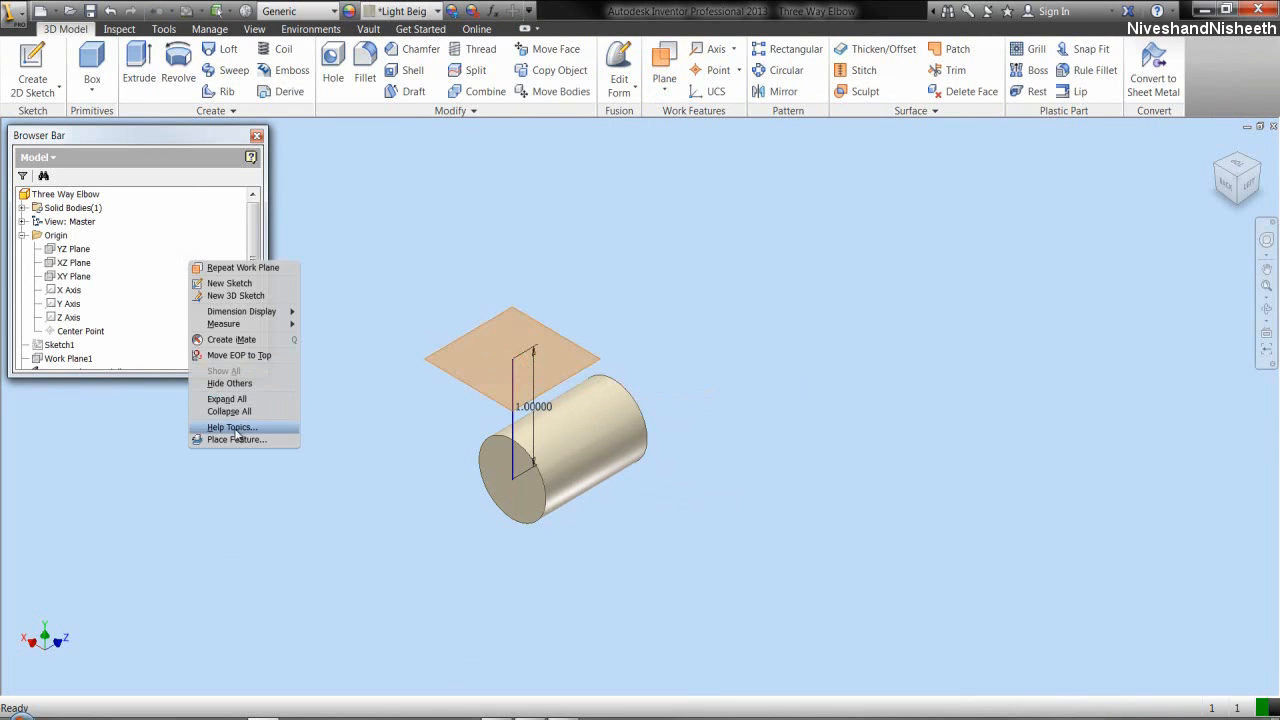
left_click(229, 411)
left_click(356, 322)
scroll(442, 402, "down", 4)
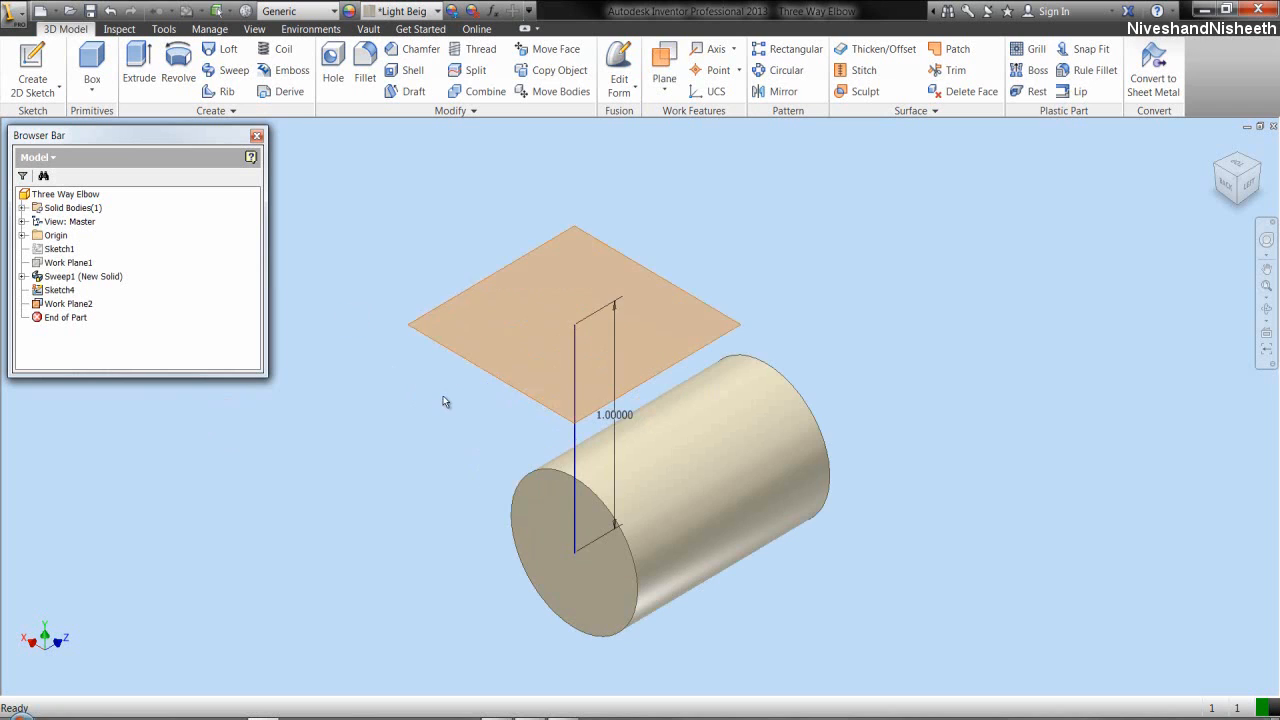
- Start a sketch on the new work plane and draw a circle about 0.67 in in diameter centred on the line's upper endpoint
left_click(438, 301)
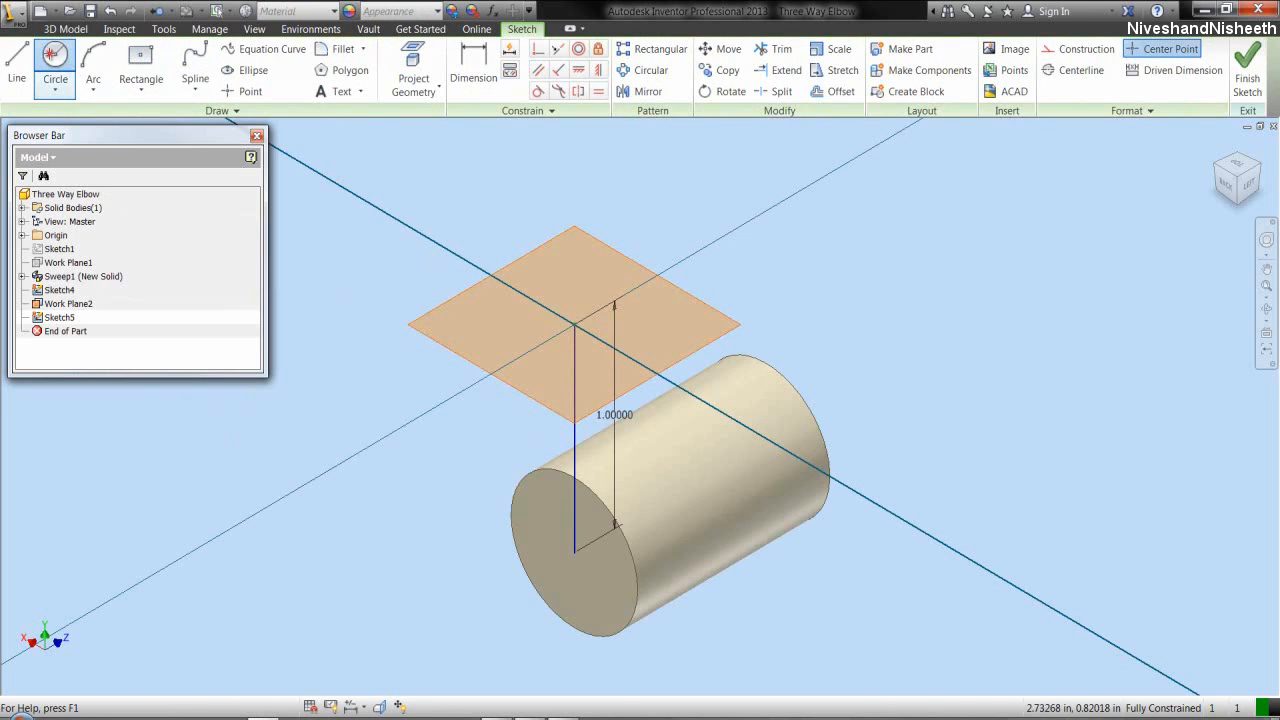
left_click(55, 65)
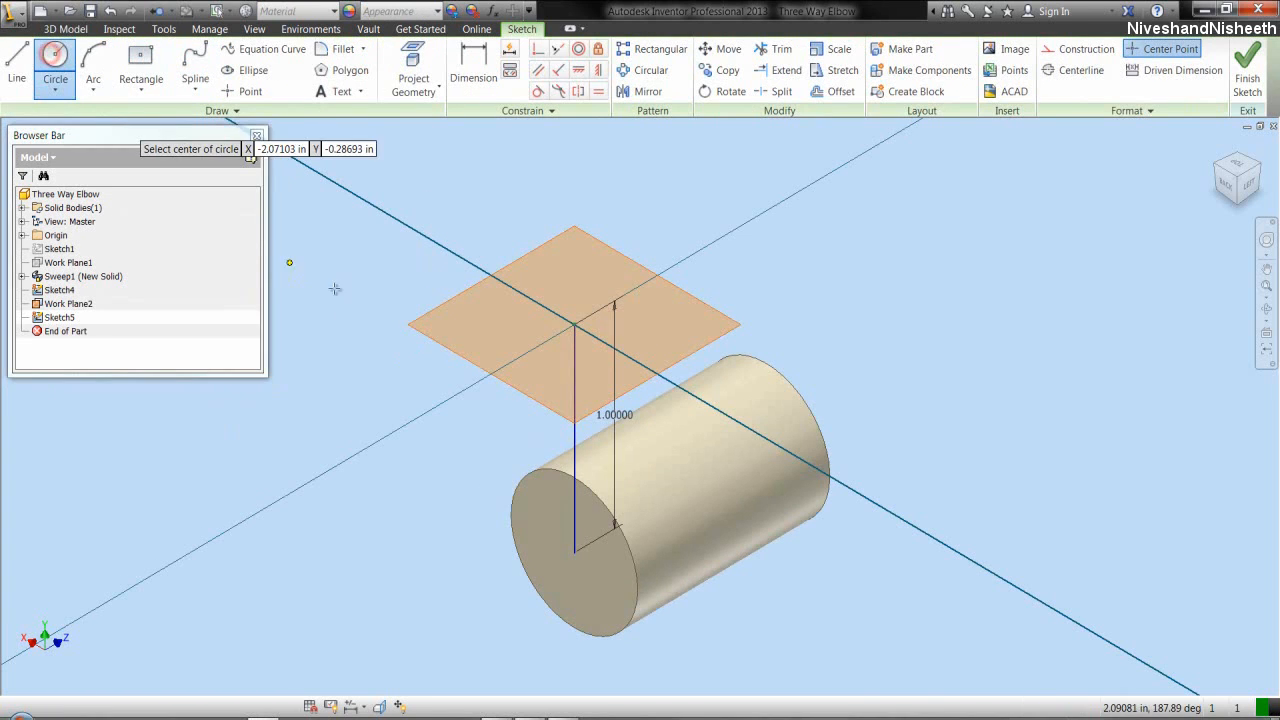
left_click(573, 324)
left_click(560, 271)
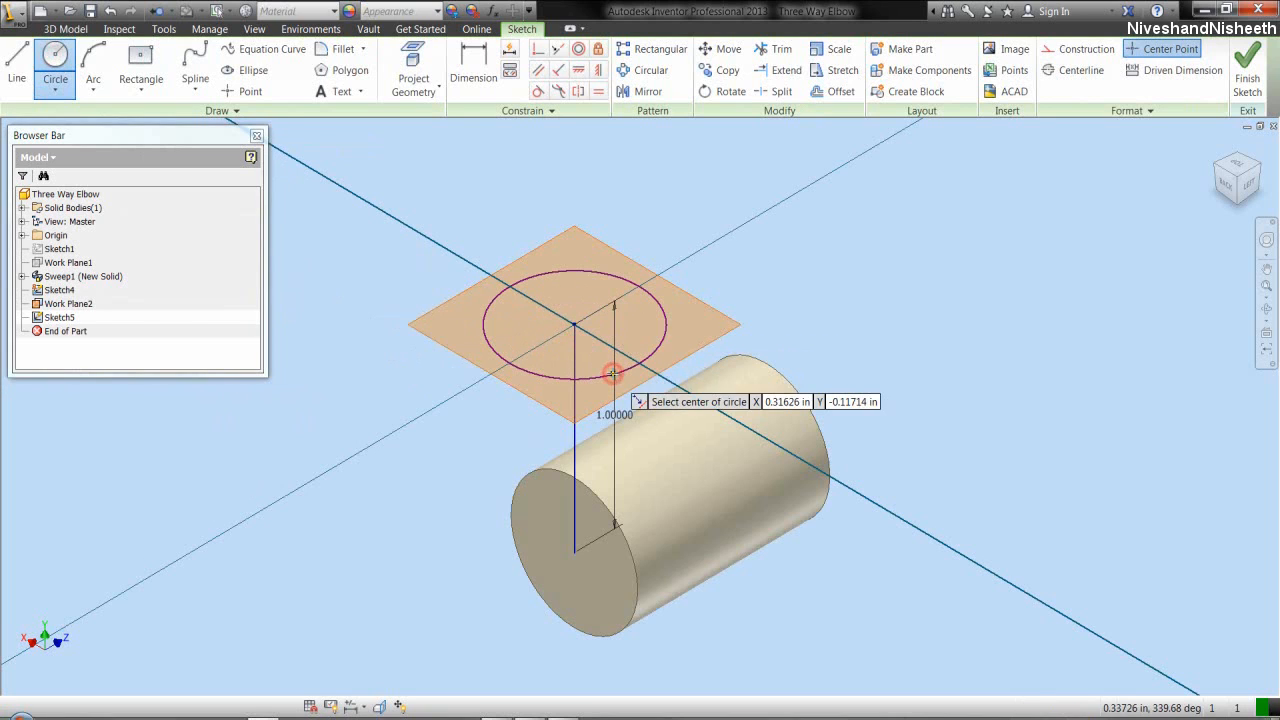
- Dimension the circle's diameter as 0.65852 in, measured from the existing cylinder's circular edge, and finish the sketch
left_click(478, 88)
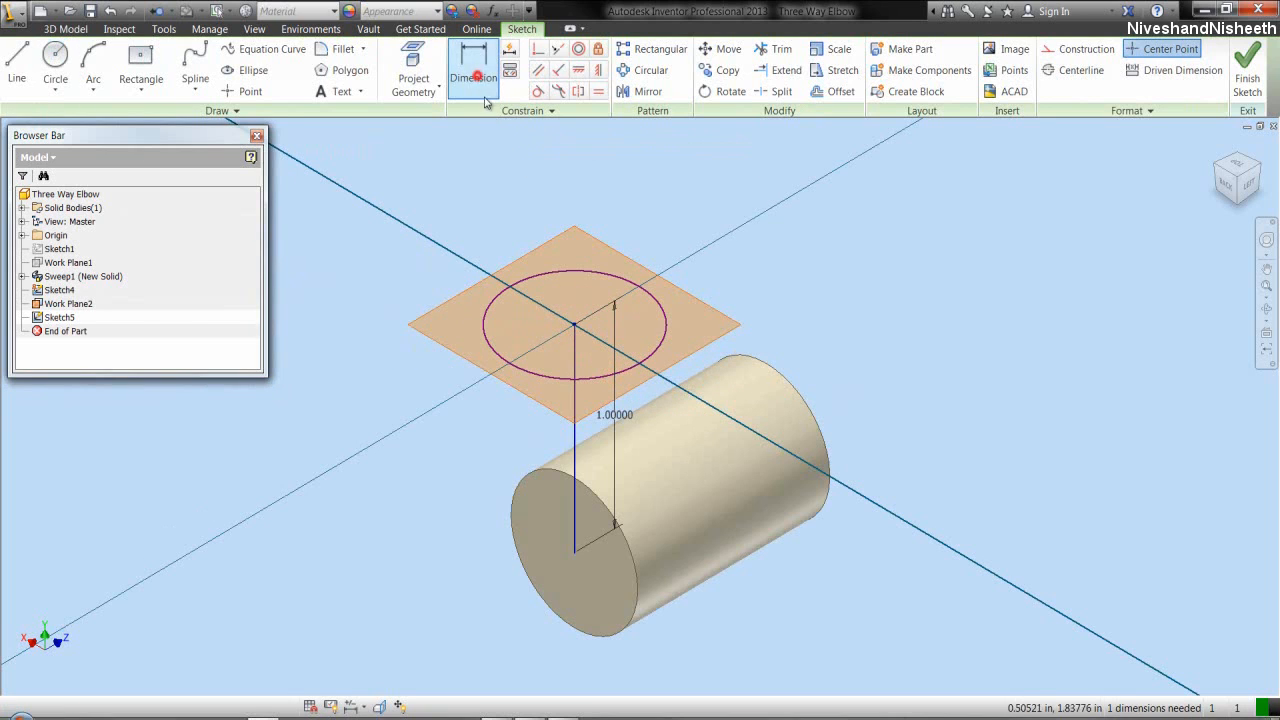
left_click(589, 274)
left_click(644, 238)
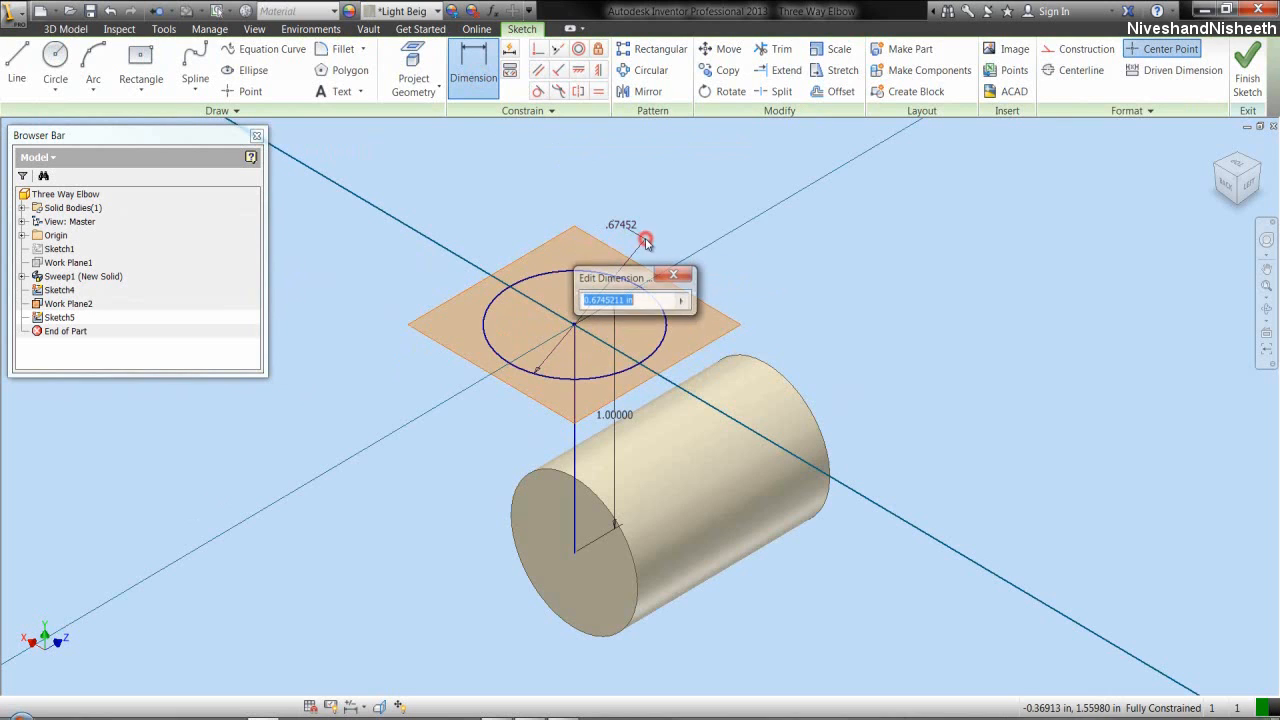
left_click(683, 302)
left_click(728, 304)
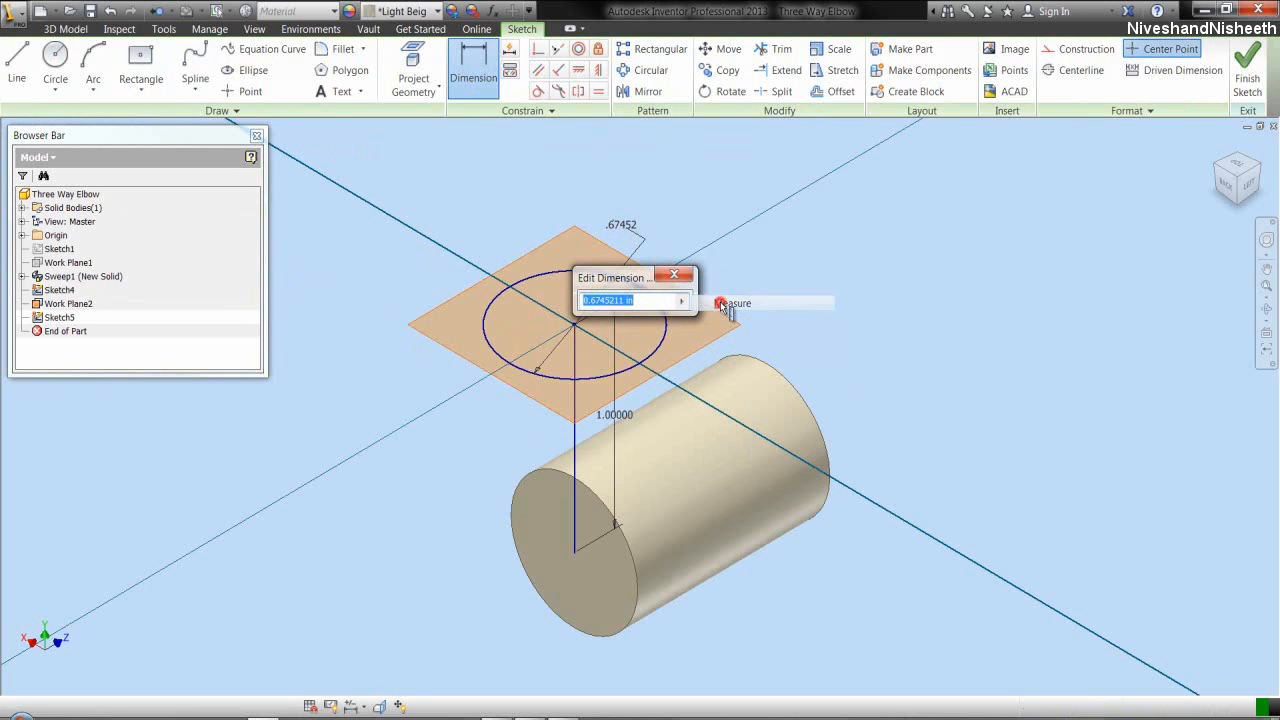
left_click(770, 363)
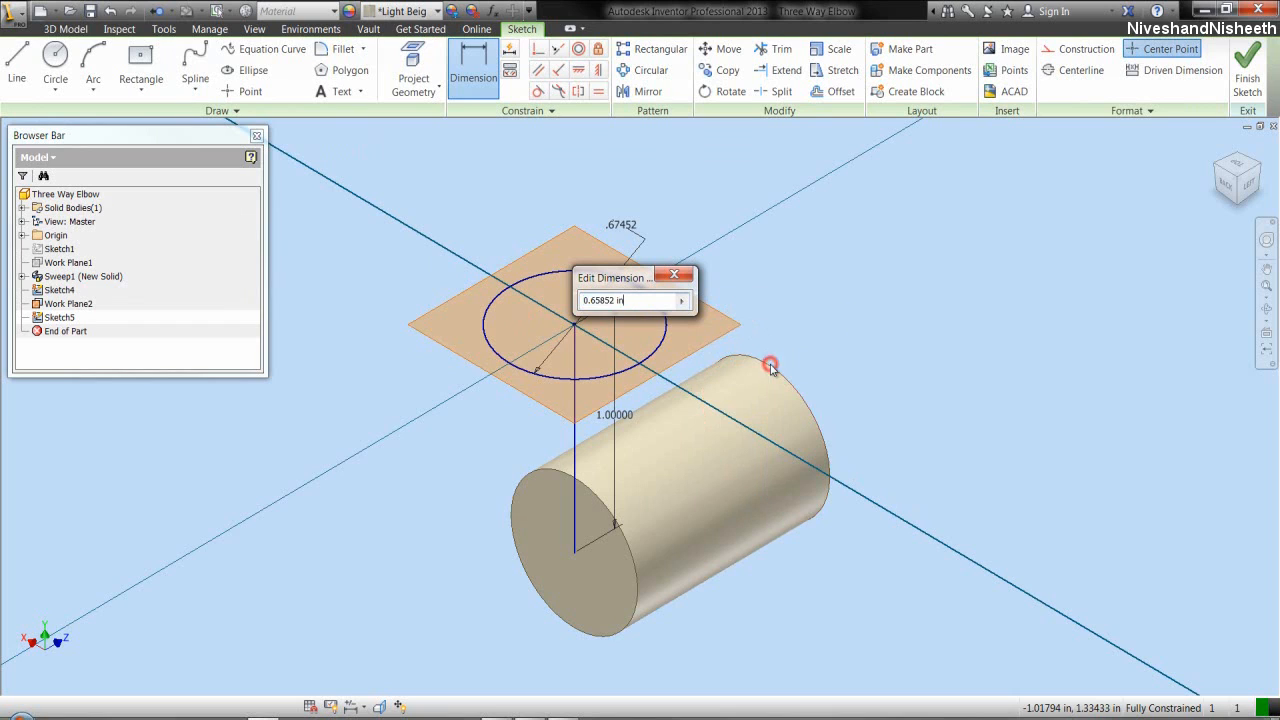
key("Return")
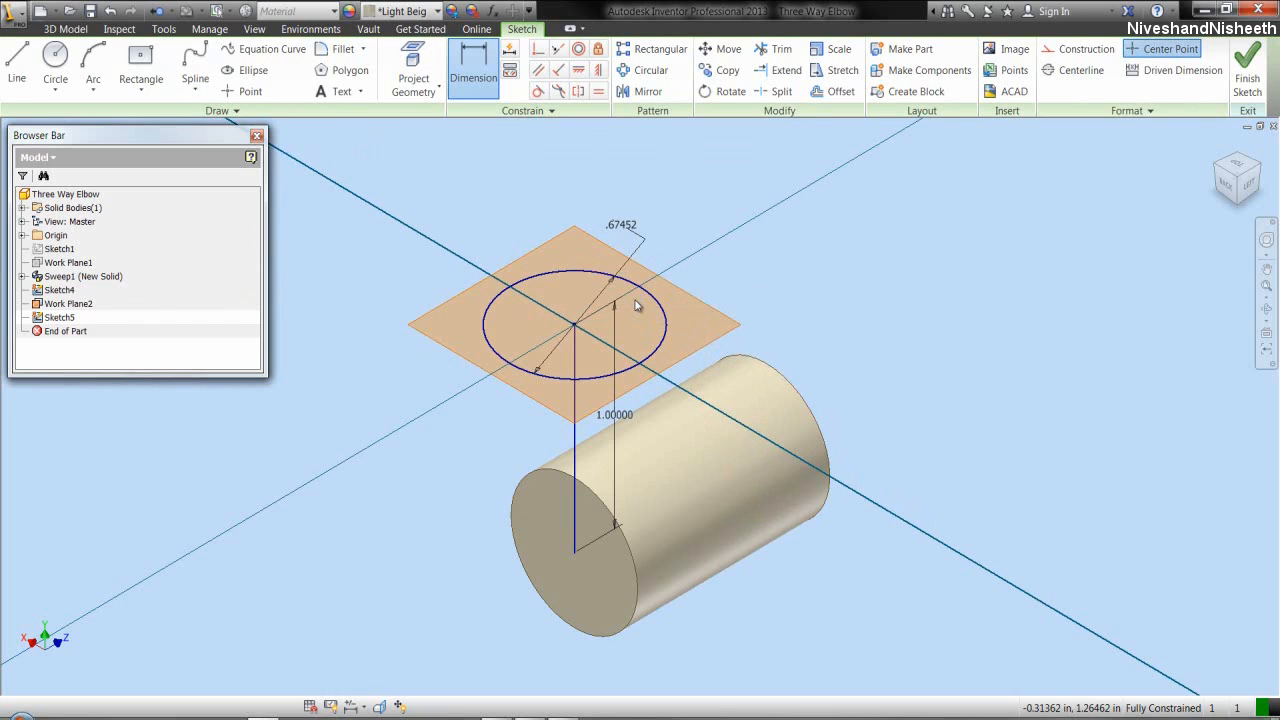
right_click(661, 229)
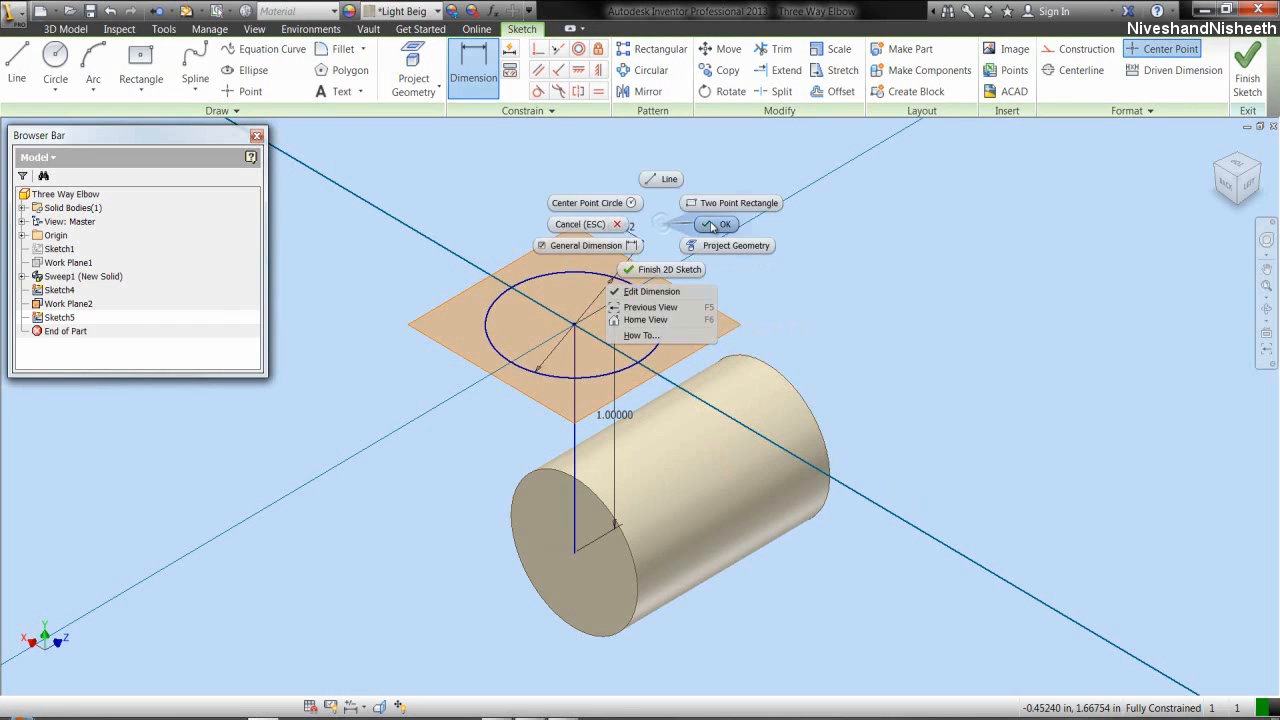
left_click(710, 222)
left_click(1247, 70)
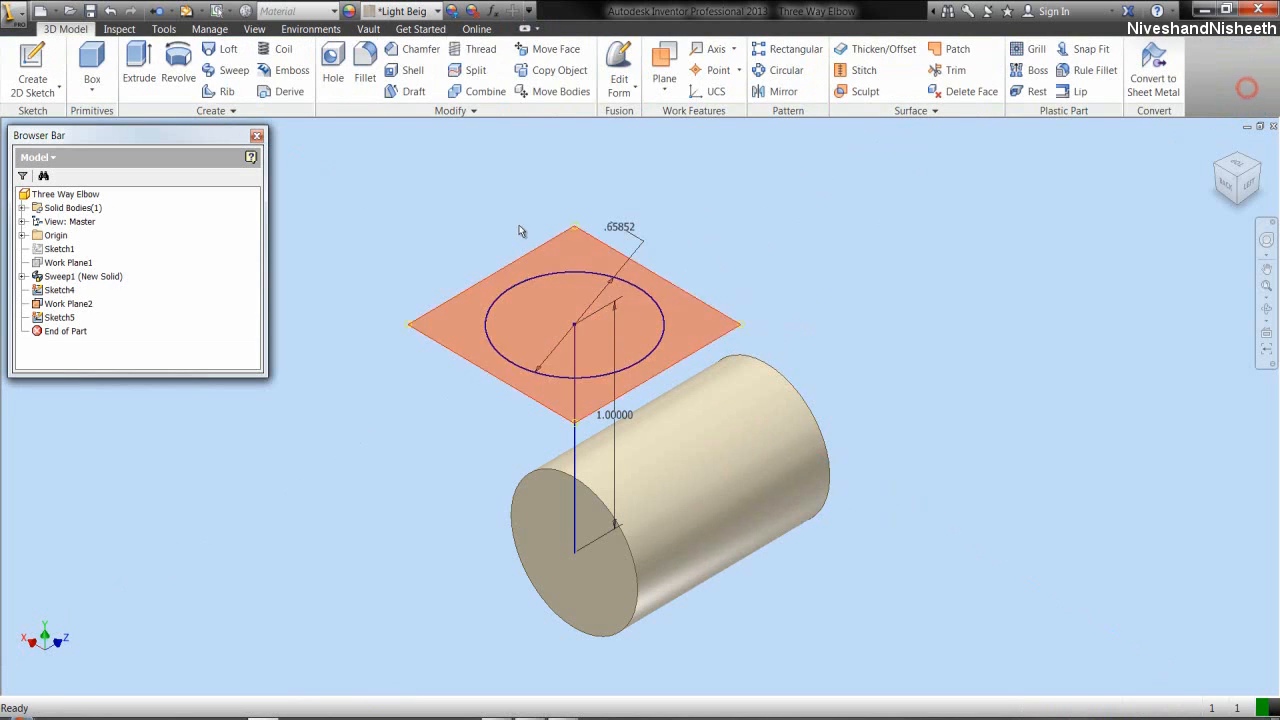
- Sweep the circle along the vertical line as a solid joined to the existing cylinder, with zero taper
left_click(232, 70)
left_click(252, 332)
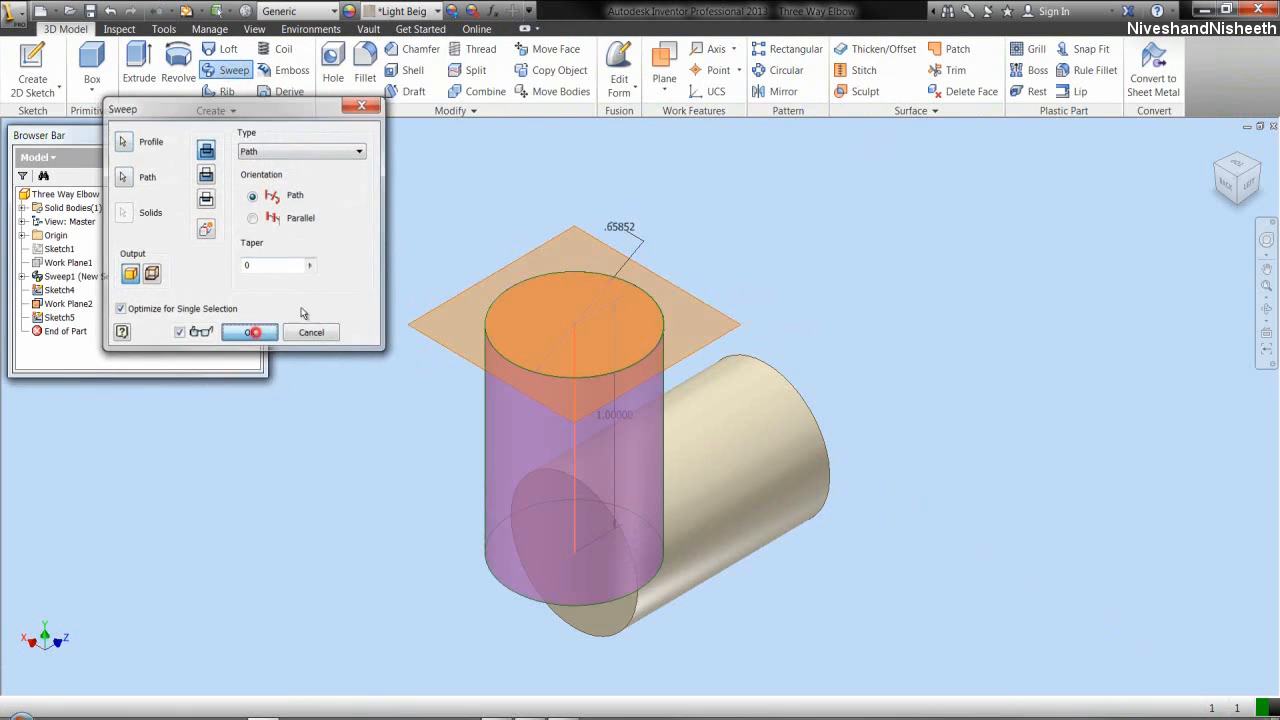
- Return to the home view and hide the work plane at the upper end of the vertical cylinder
left_click(1218, 147)
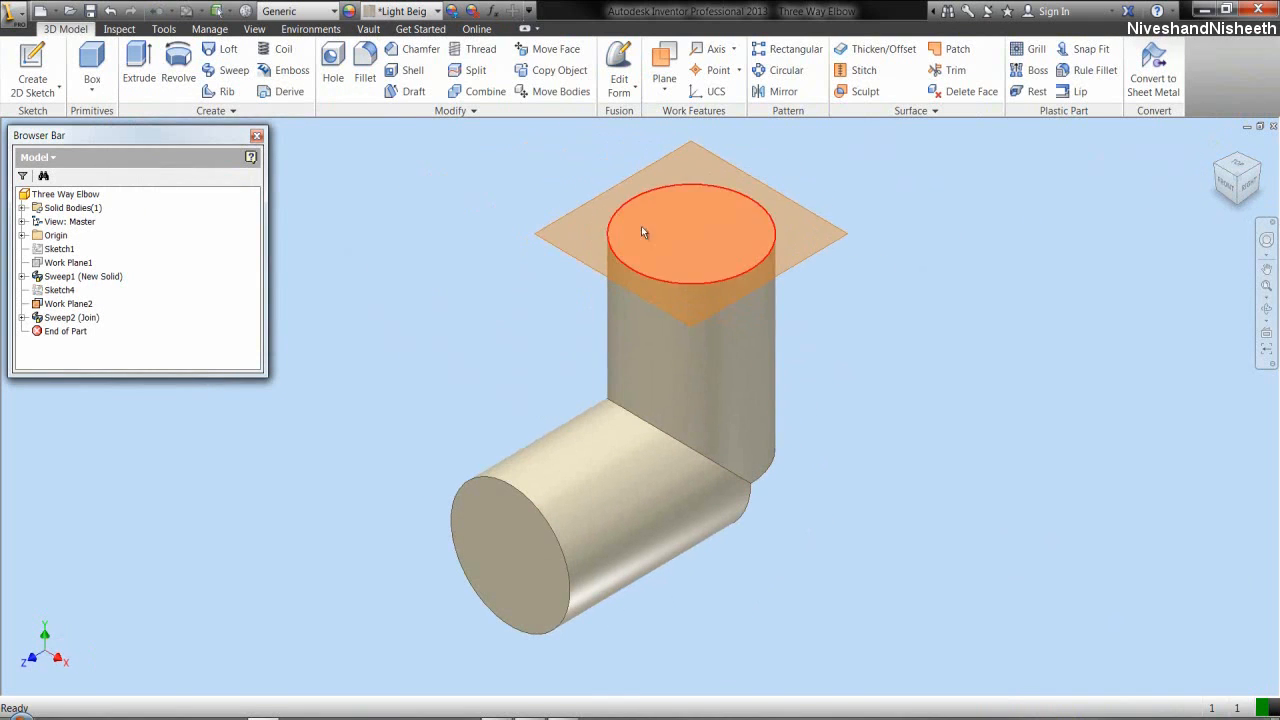
left_click(563, 213)
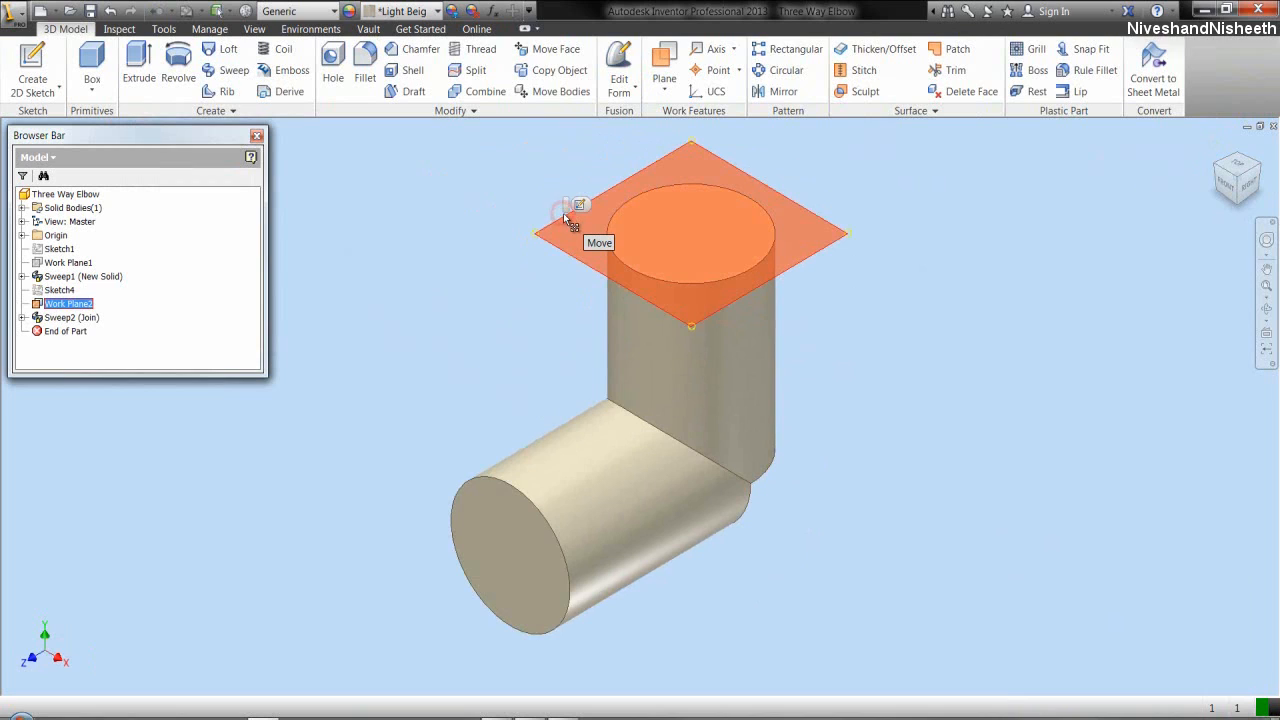
right_click(563, 213)
left_click(564, 248)
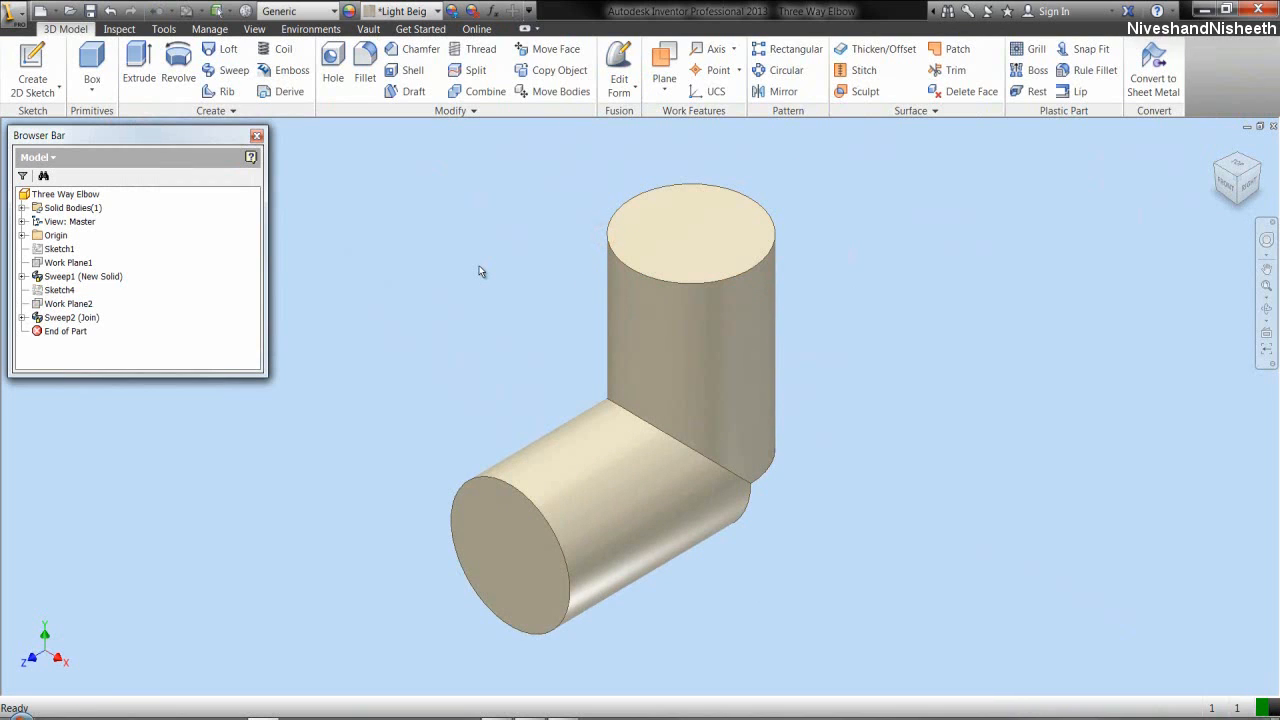
- Start a sketch on the XZ origin plane and make Sketch1 visible
left_click(22, 235)
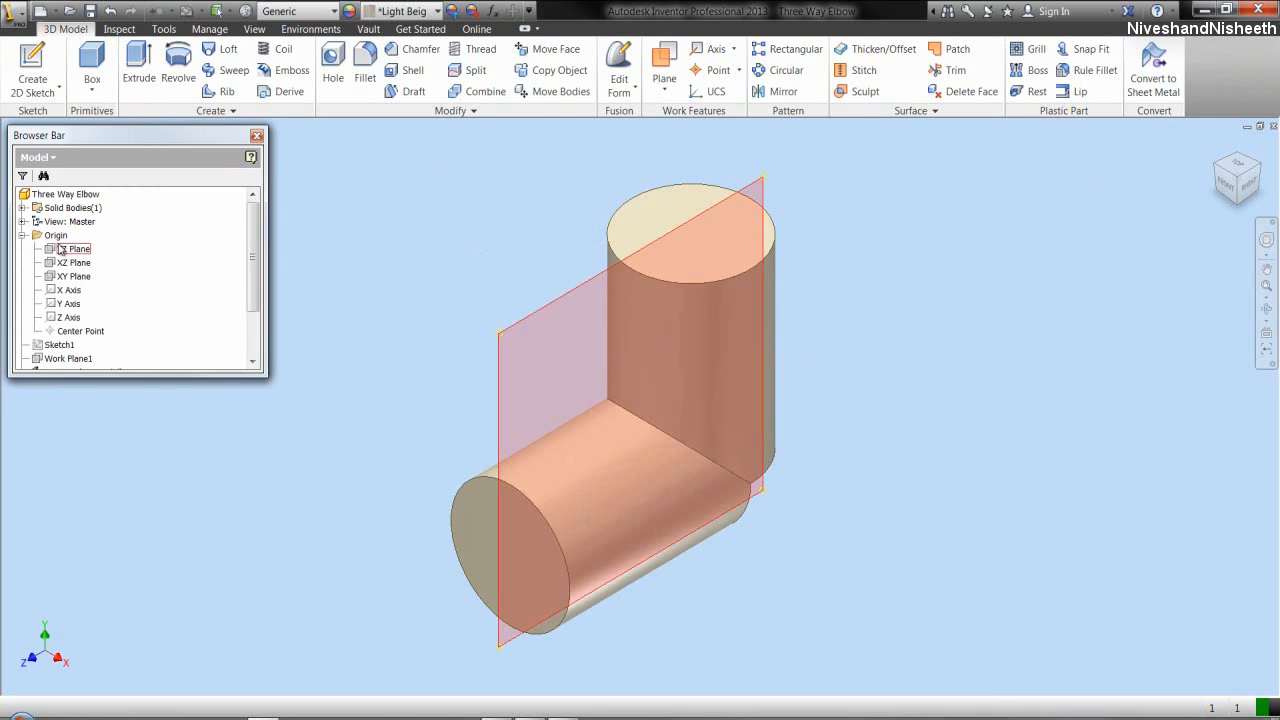
left_click(74, 263)
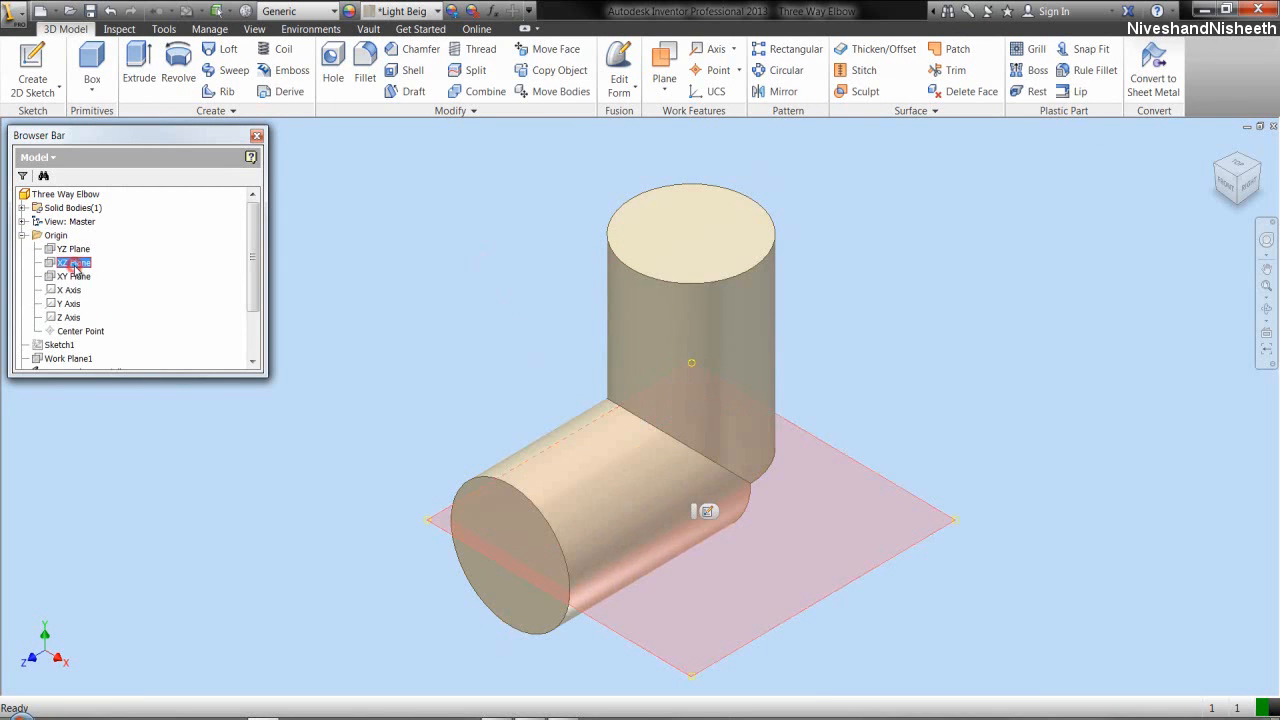
right_click(74, 264)
left_click(113, 303)
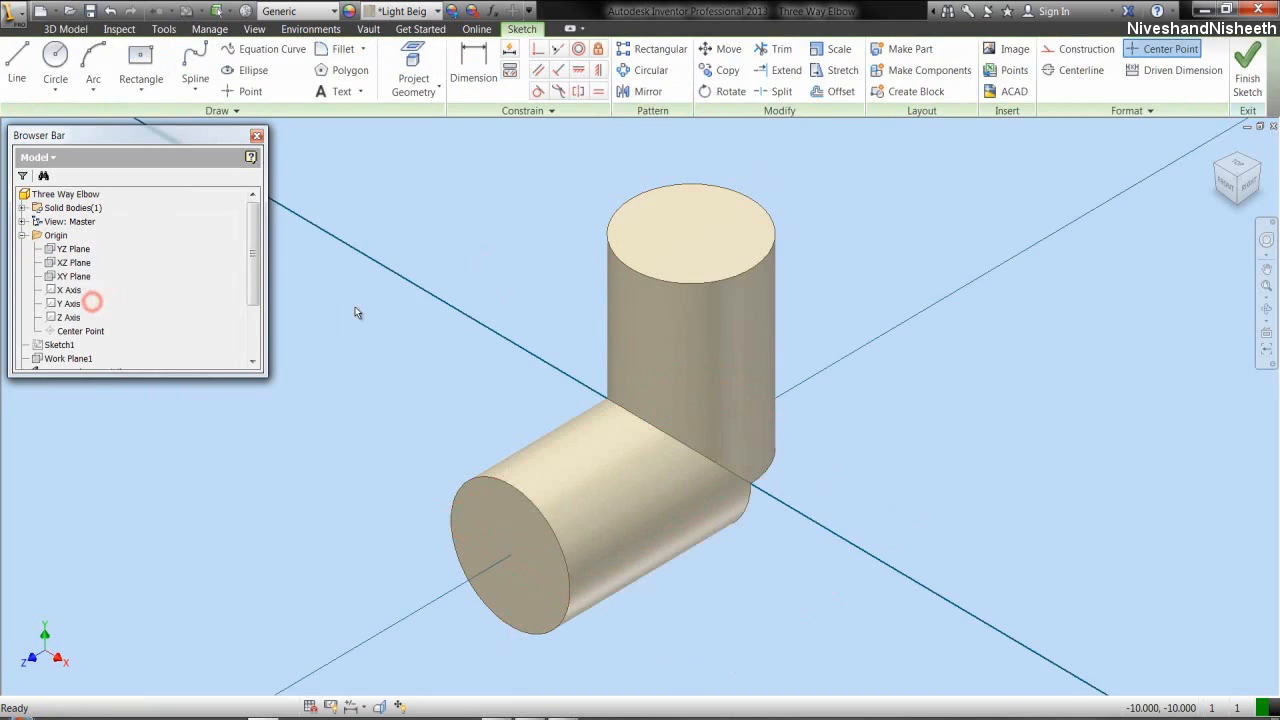
right_click(57, 347)
left_click(108, 481)
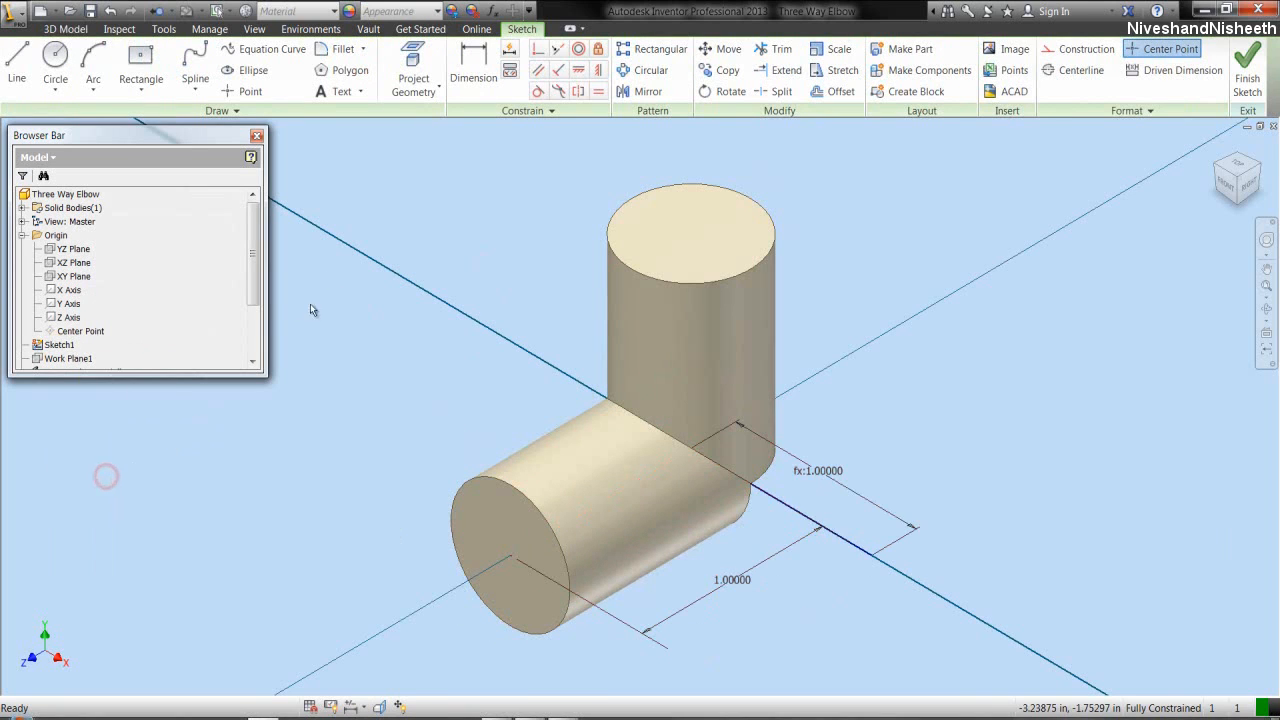
- Project Sketch1's 1 in line that extends away from the cylinder junction into the new sketch and finish the sketch
left_click(413, 68)
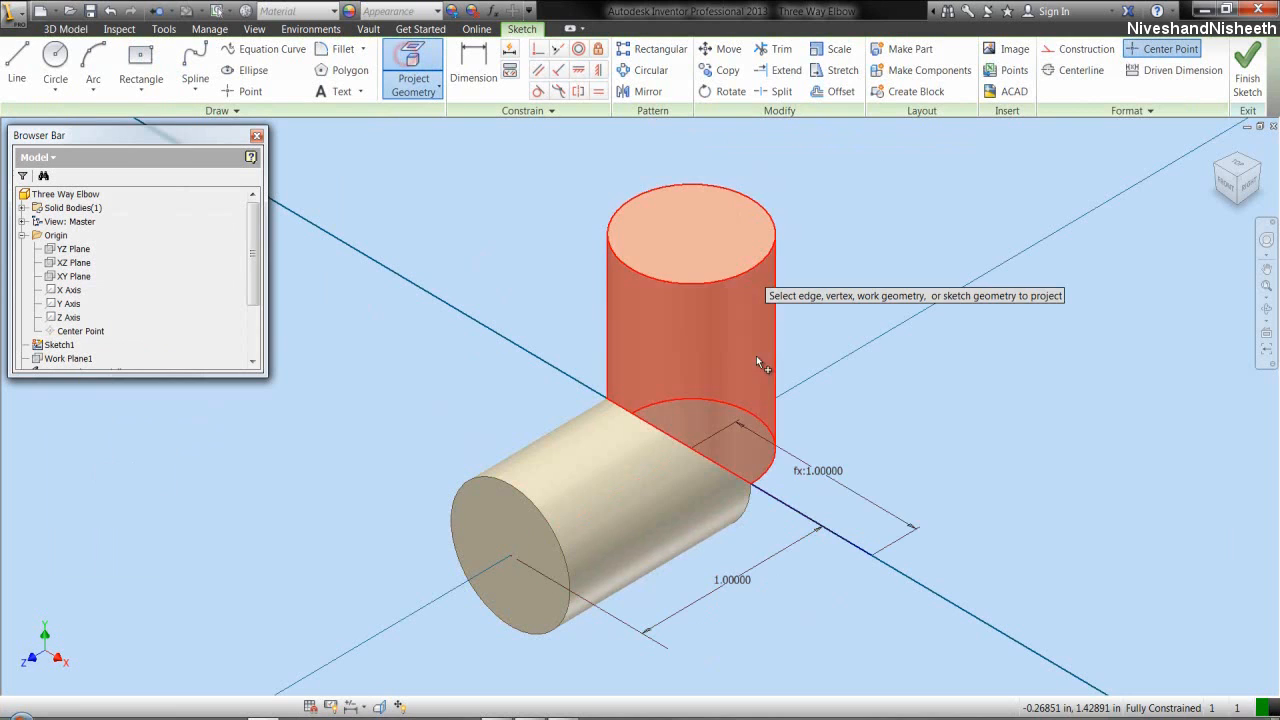
left_click(779, 502)
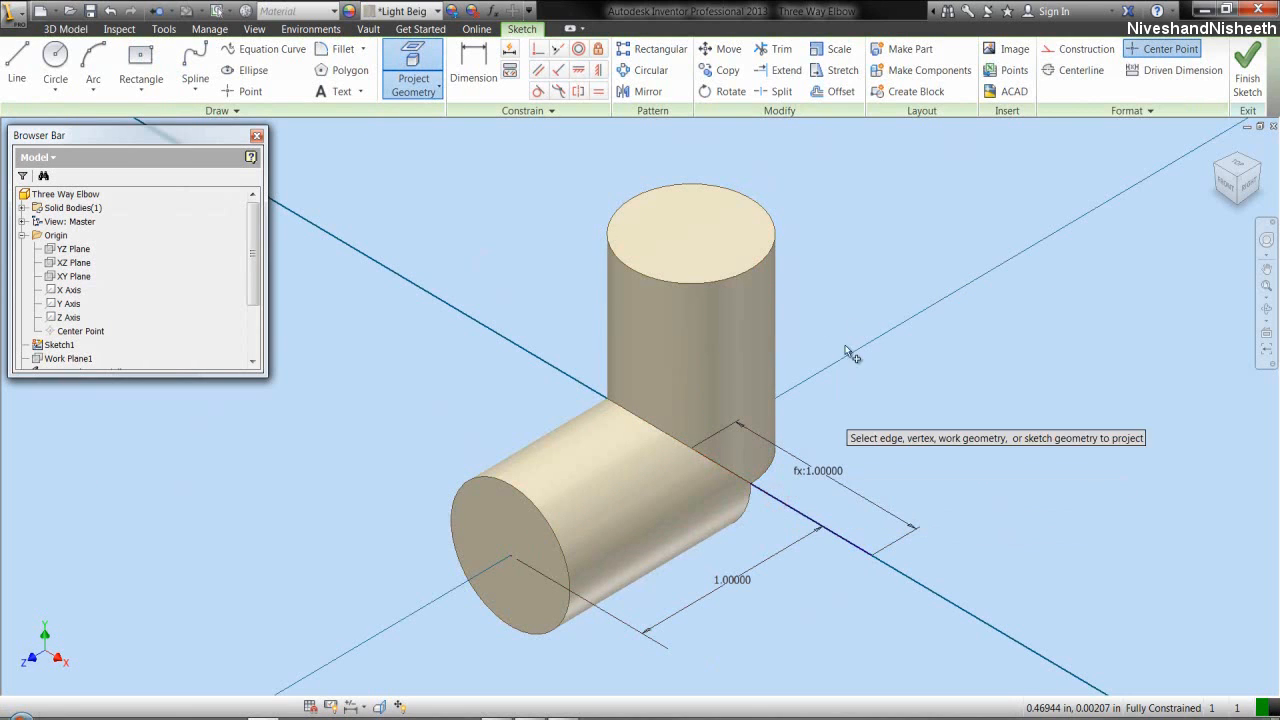
right_click(858, 281)
left_click(917, 281)
left_click(1247, 75)
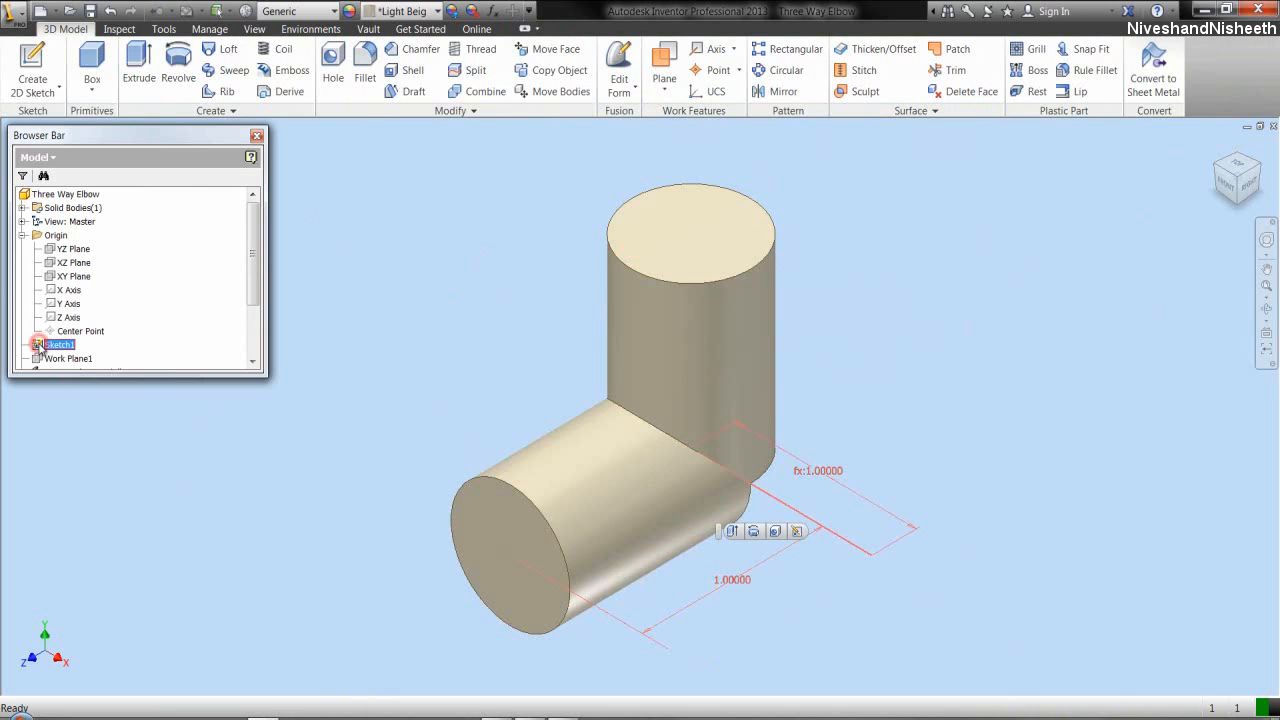
- Hide Sketch1 and collapse the model tree
right_click(40, 345)
left_click(72, 503)
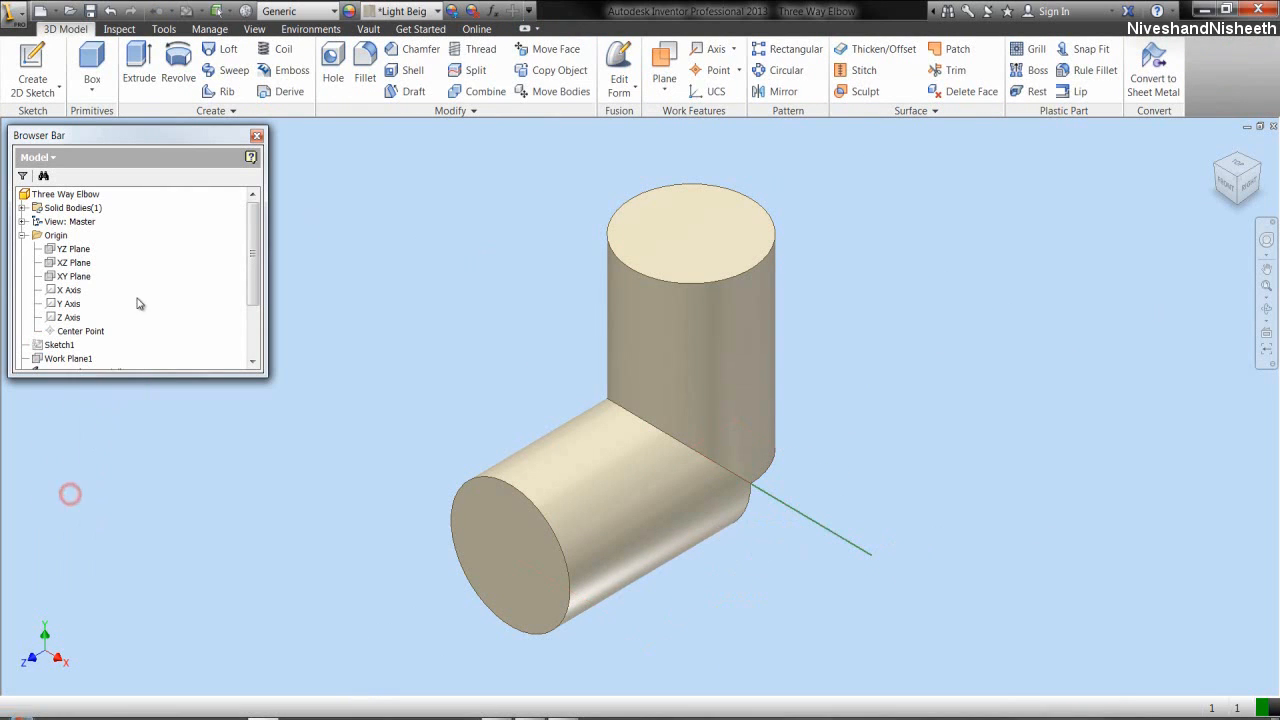
right_click(134, 300)
left_click(178, 448)
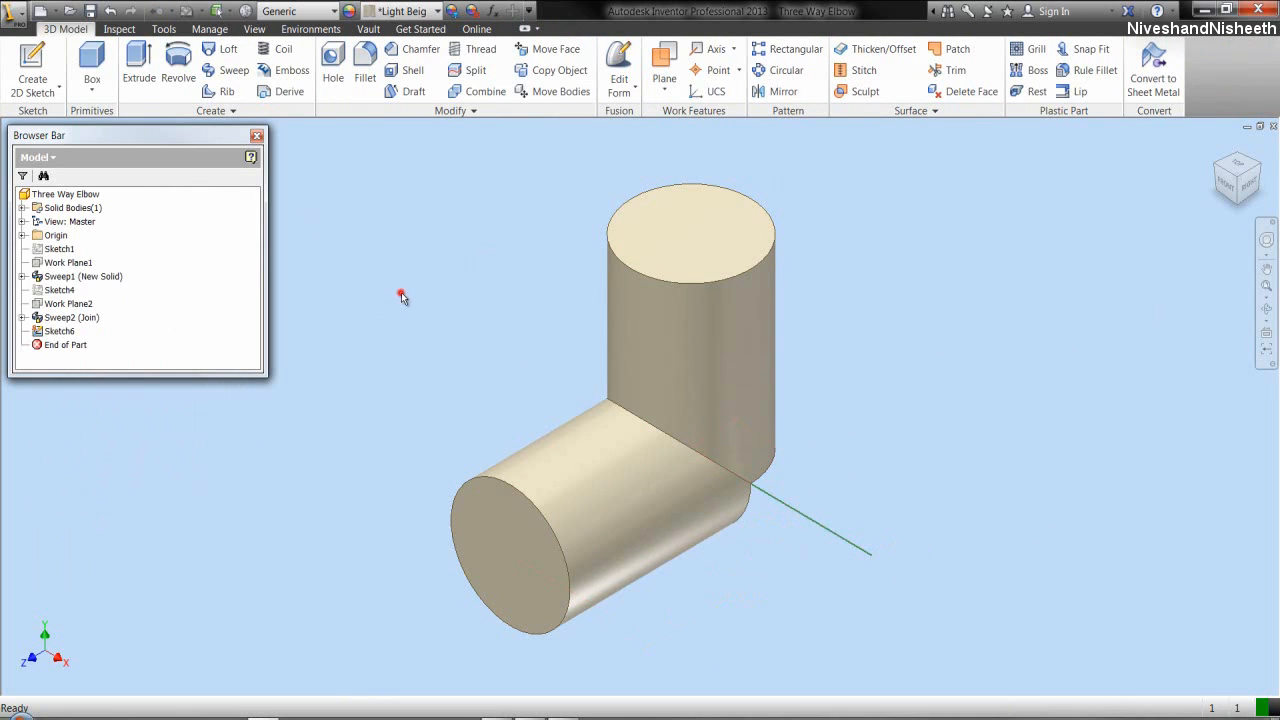
- Create a work plane perpendicular to the projected line at its free endpoint
left_click(664, 82)
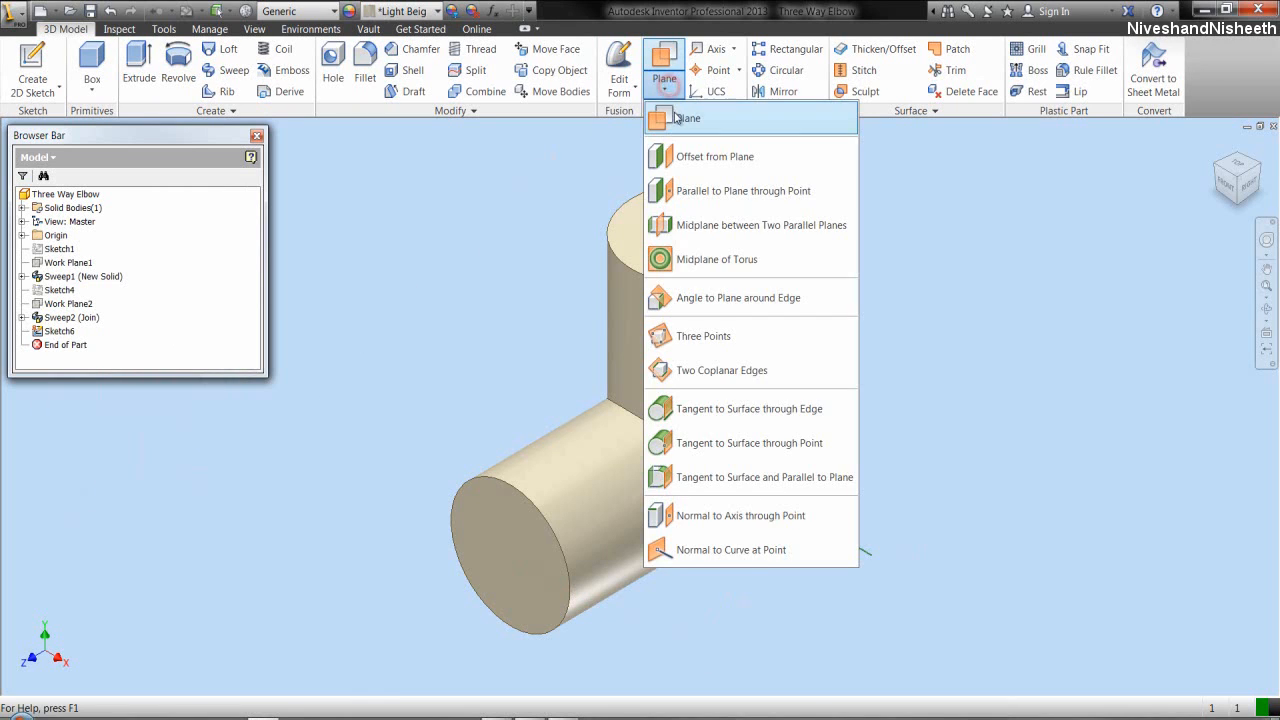
left_click(674, 113)
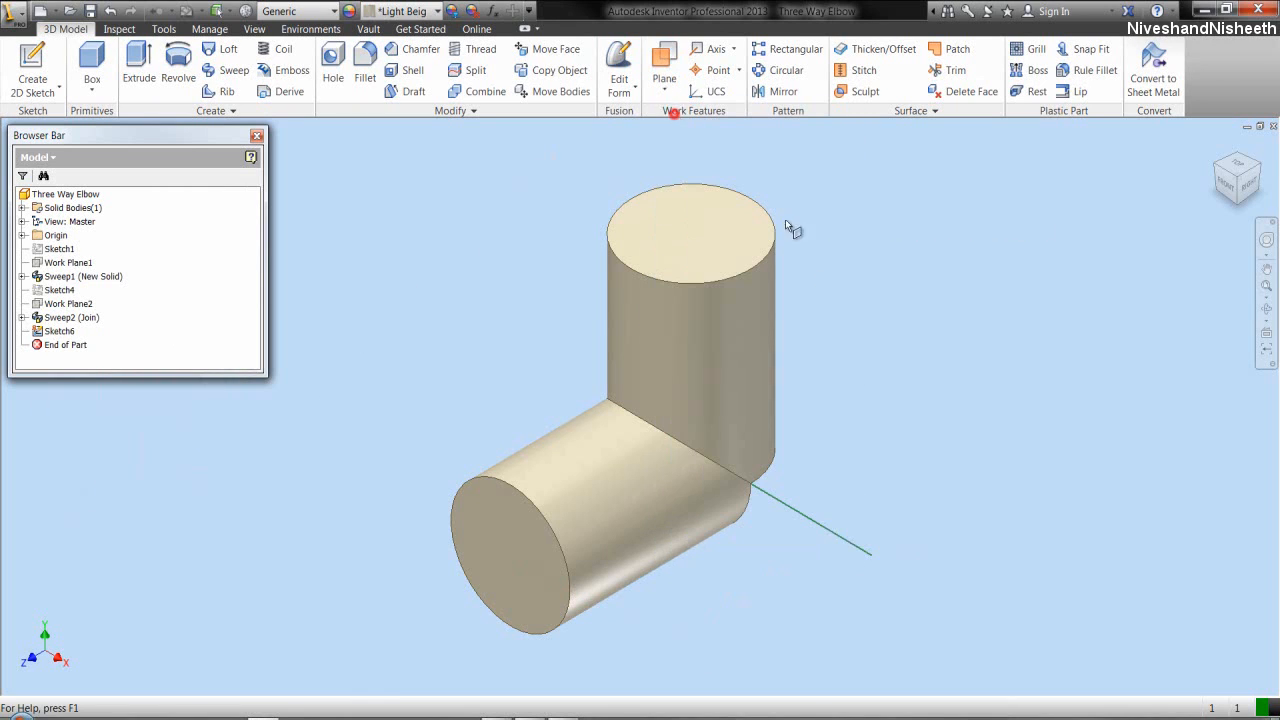
left_click(869, 558)
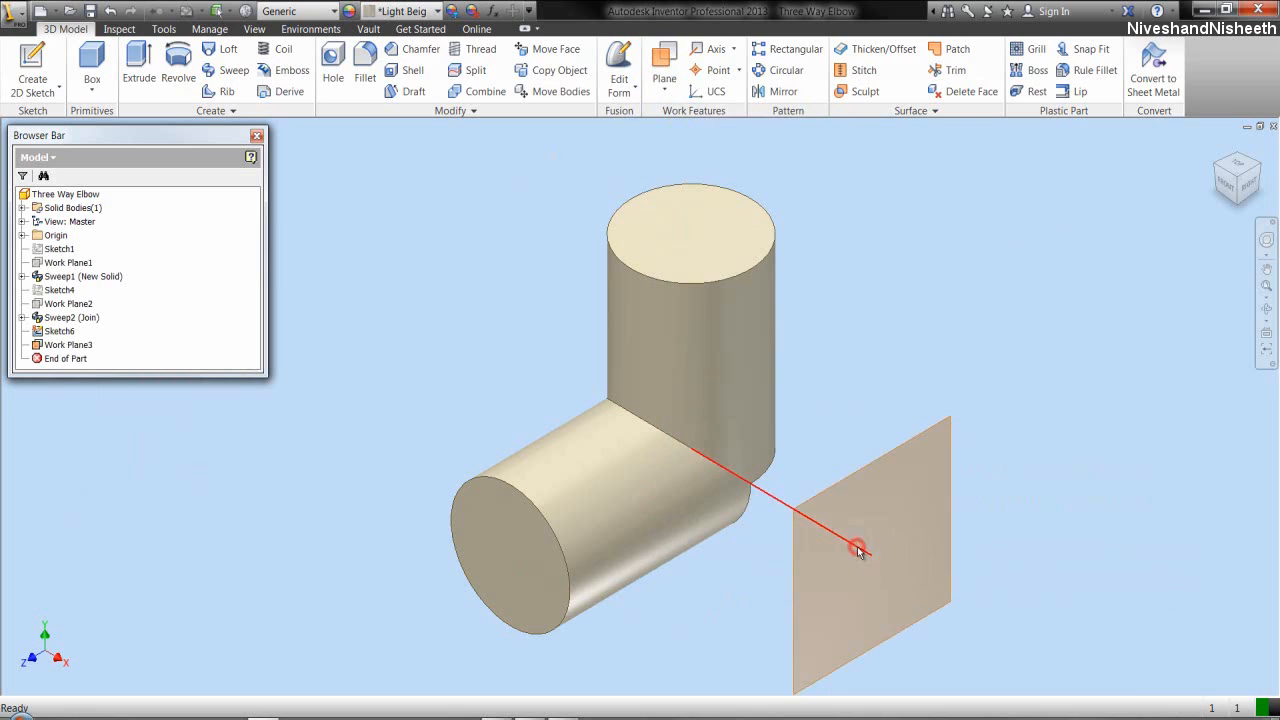
- Start a sketch on the new work plane and draw a circle about 0.54 in in diameter centred on the projected line's endpoint
right_click(873, 373)
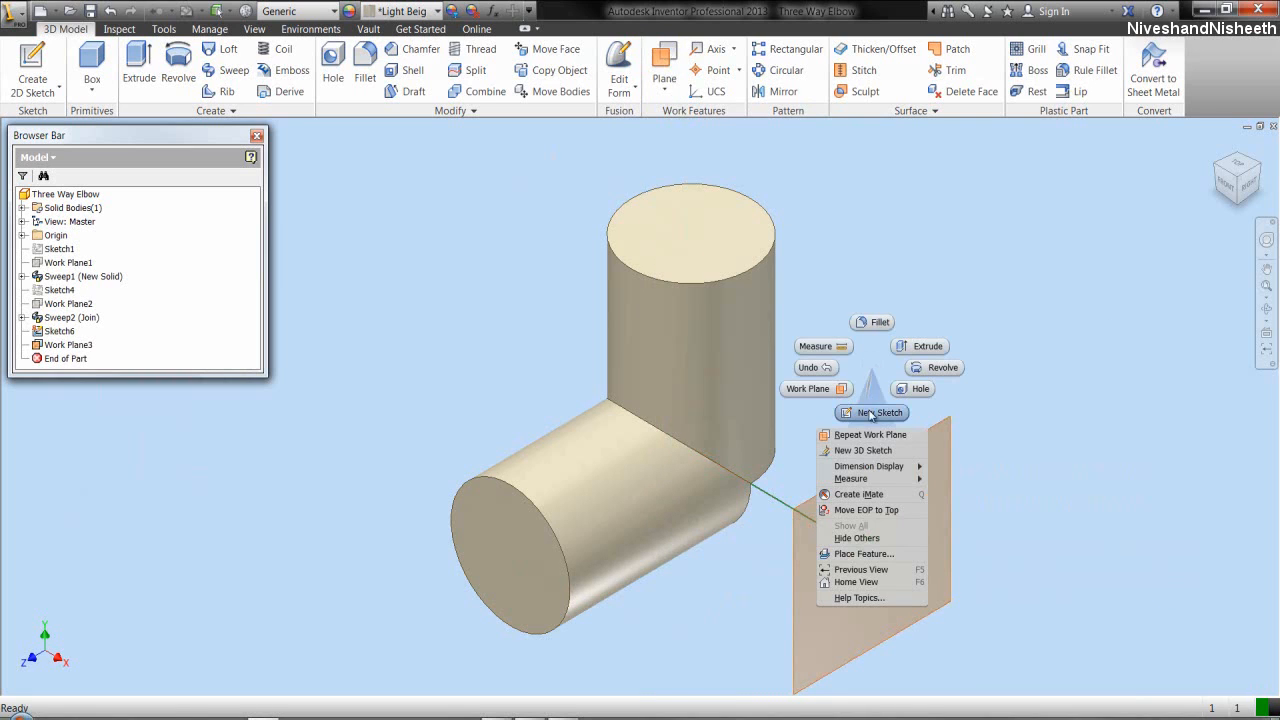
left_click(868, 412)
left_click(908, 443)
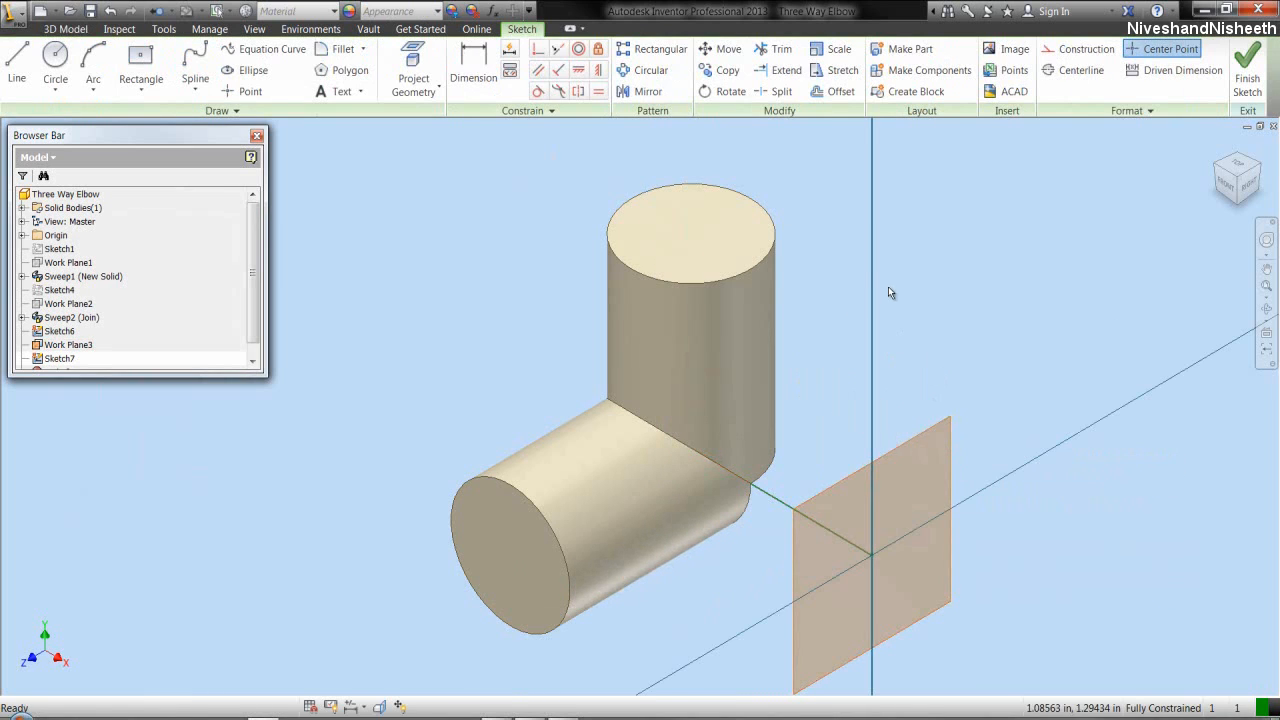
right_click(888, 288)
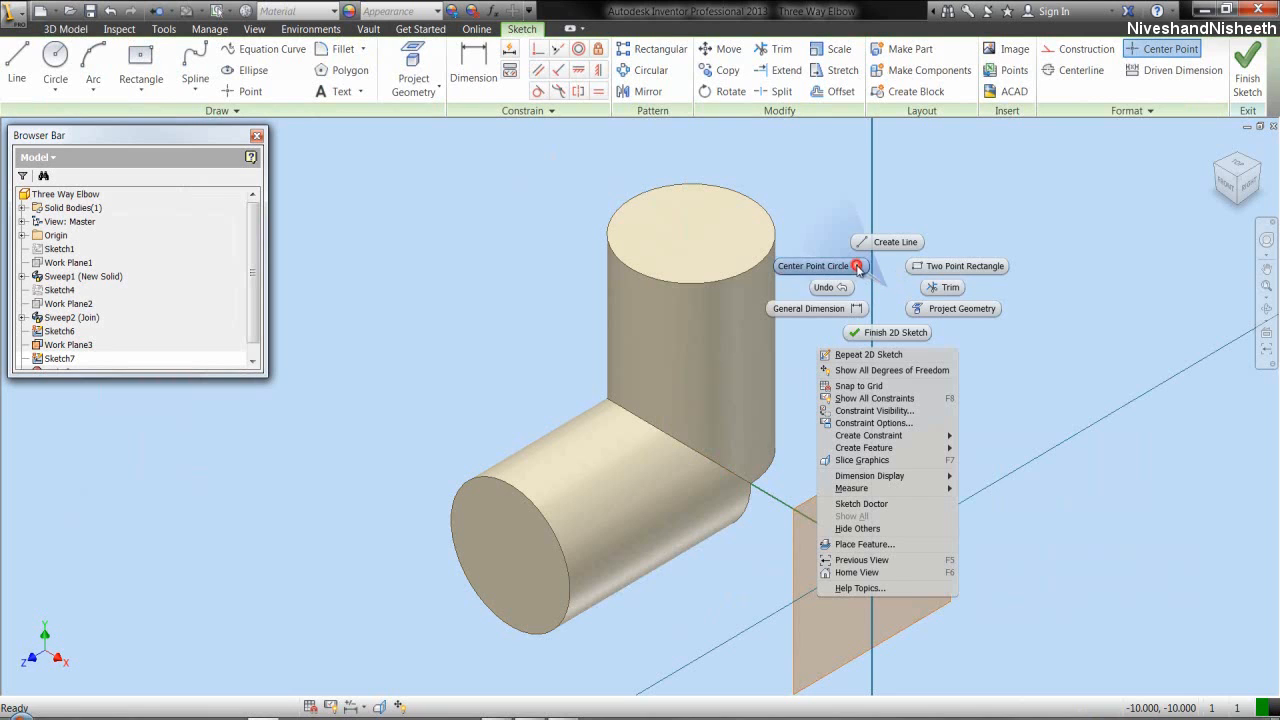
left_click(855, 266)
left_click(872, 553)
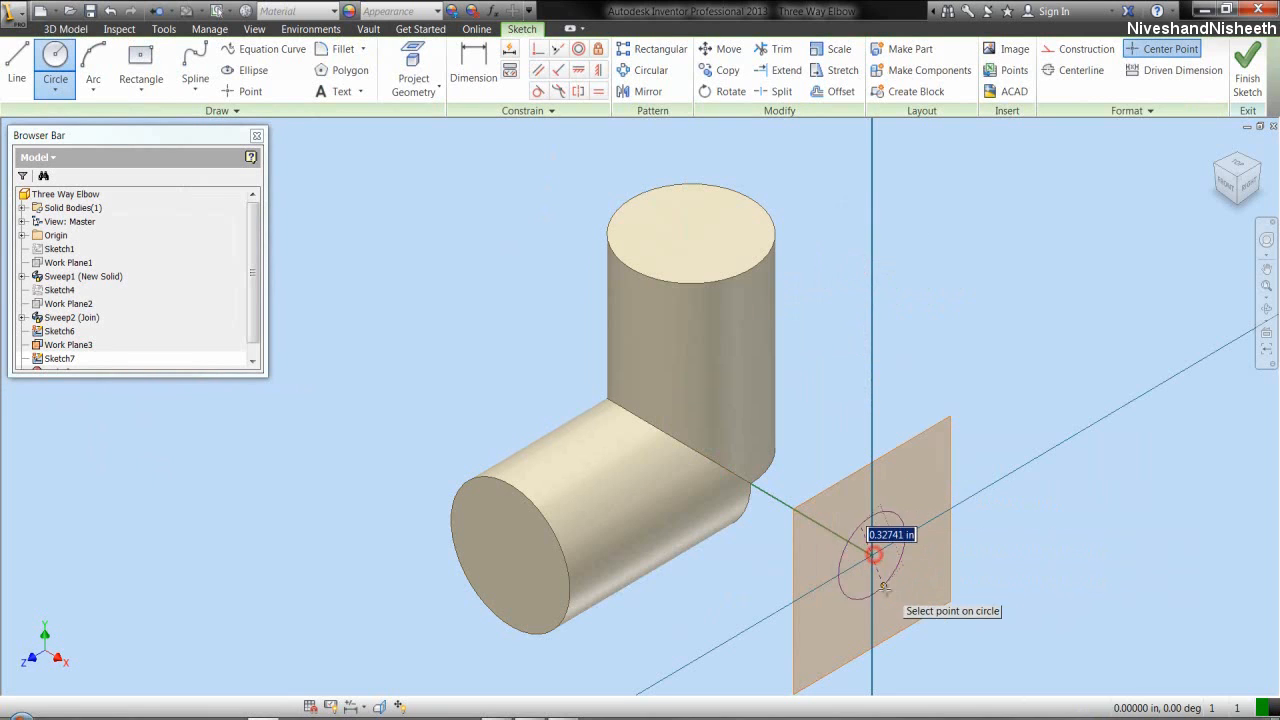
left_click(888, 600)
- Dimension the circle's diameter as 0.65852 in, measured from the vertical cylinder's upper circular edge, and finish the sketch
right_click(910, 395)
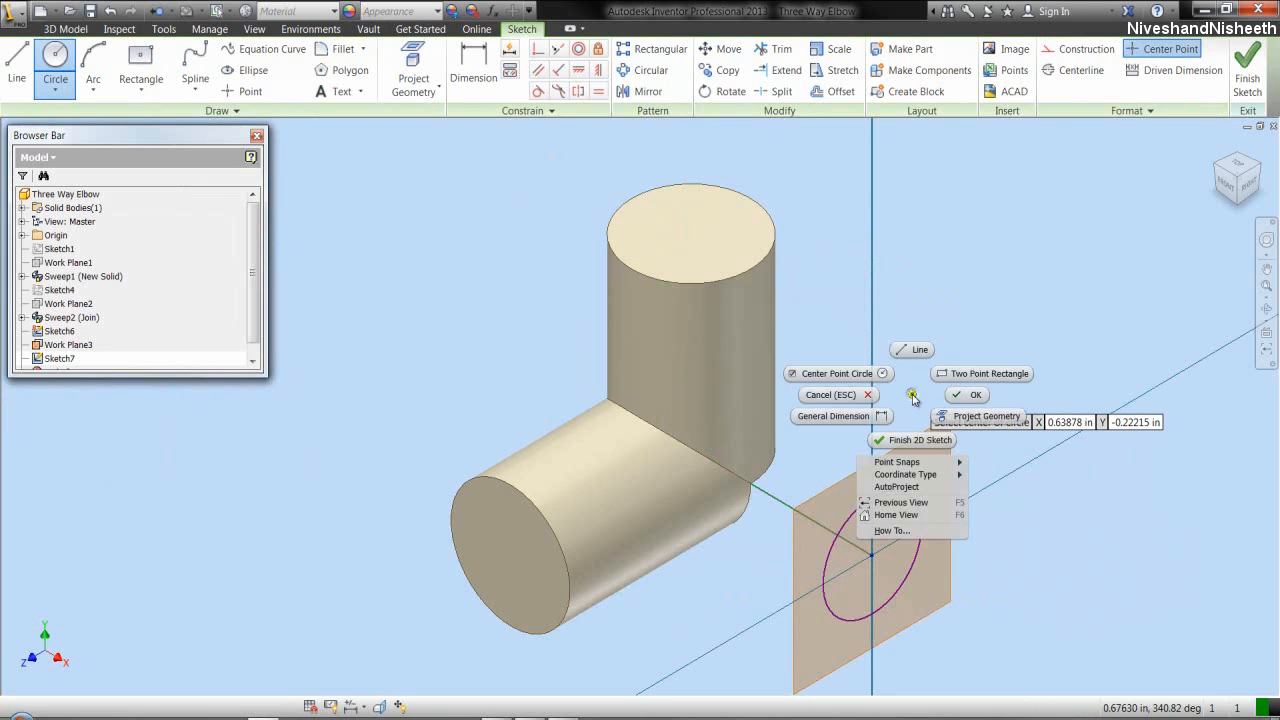
left_click(869, 413)
left_click(902, 490)
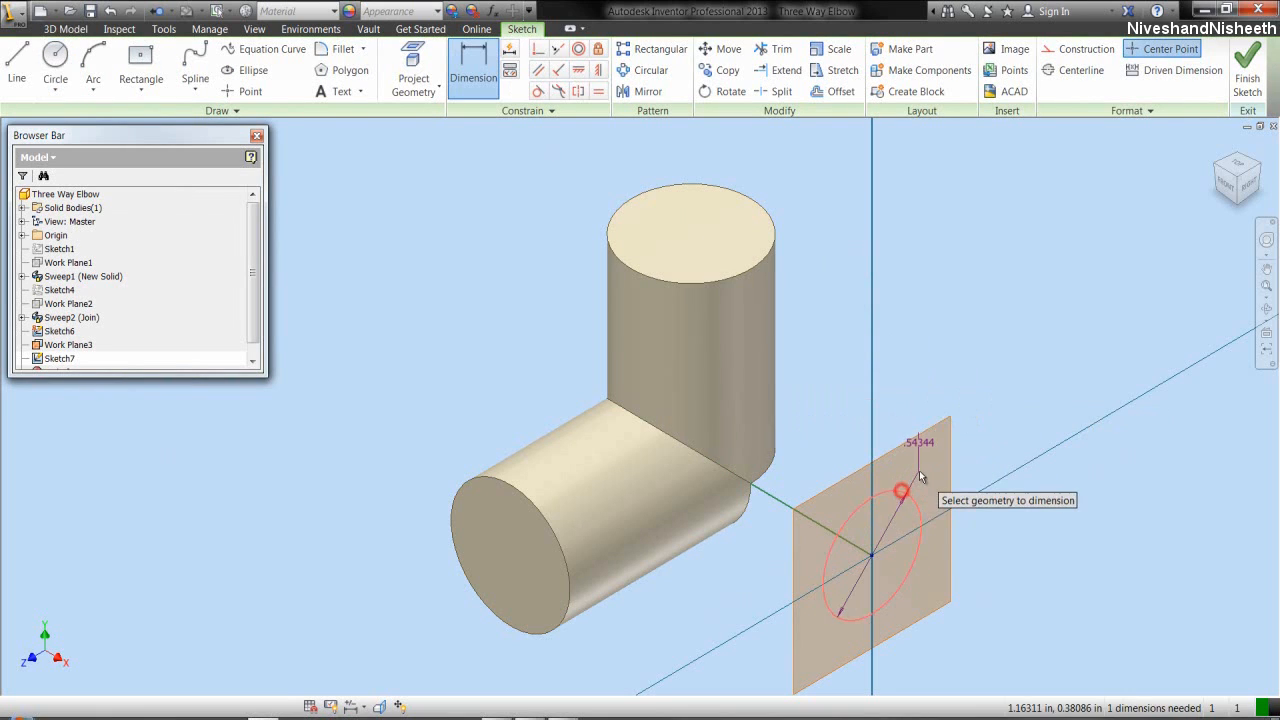
left_click(918, 445)
left_click(955, 534)
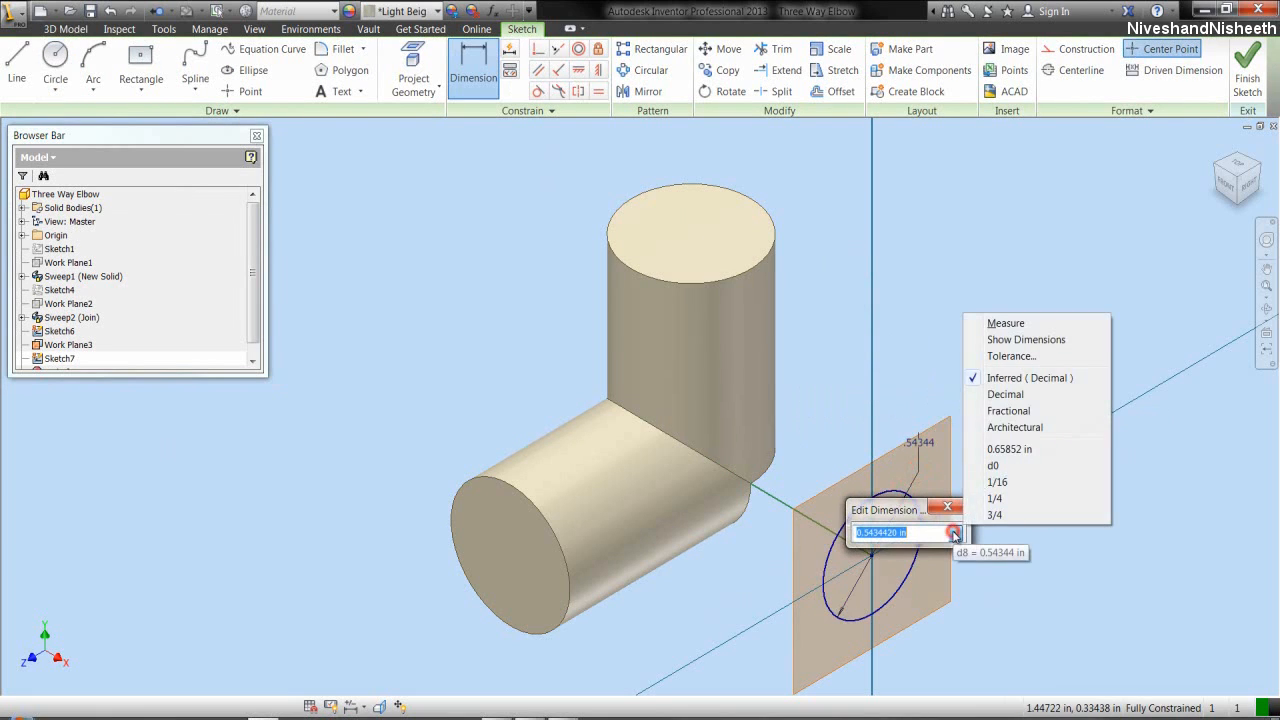
left_click(1003, 324)
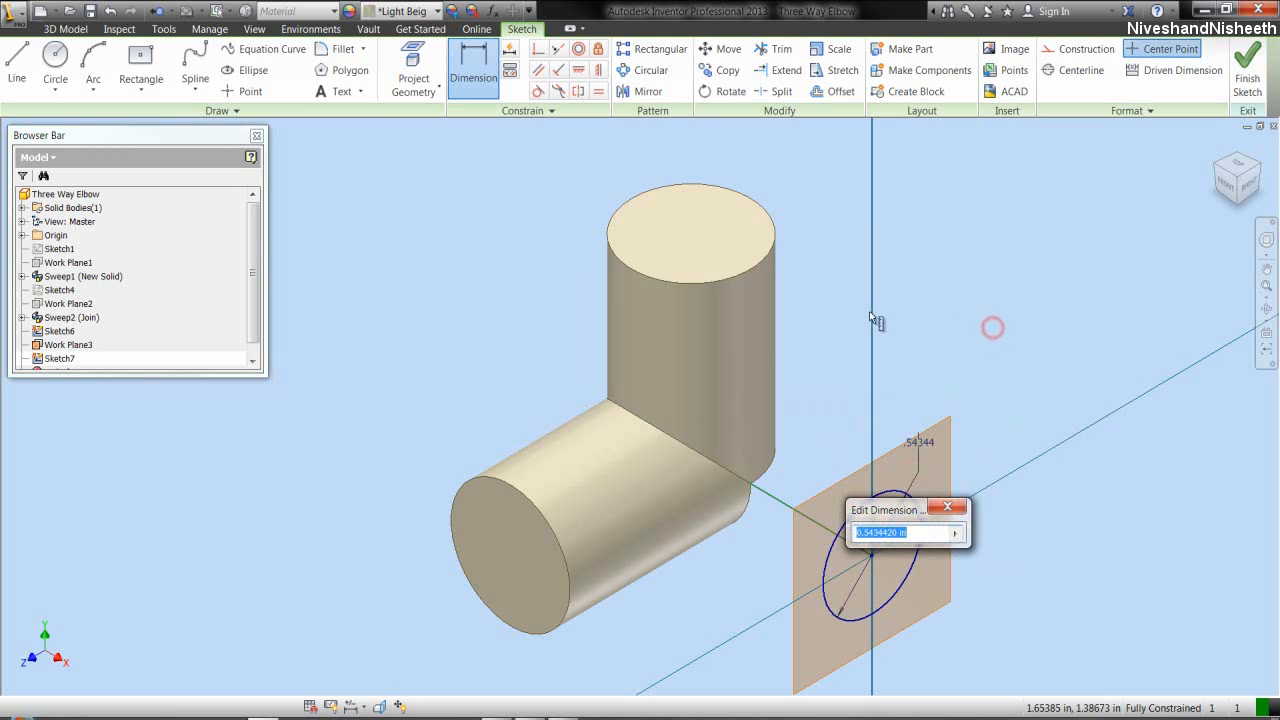
left_click(761, 263)
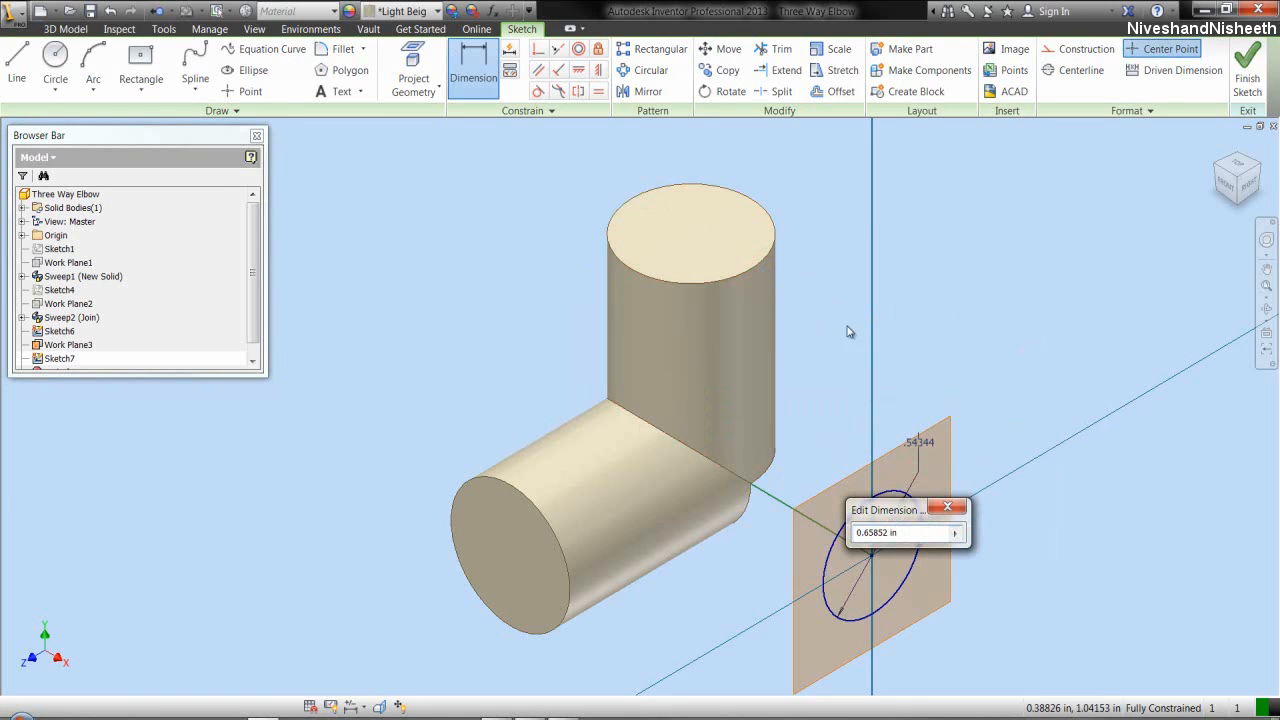
key("Return")
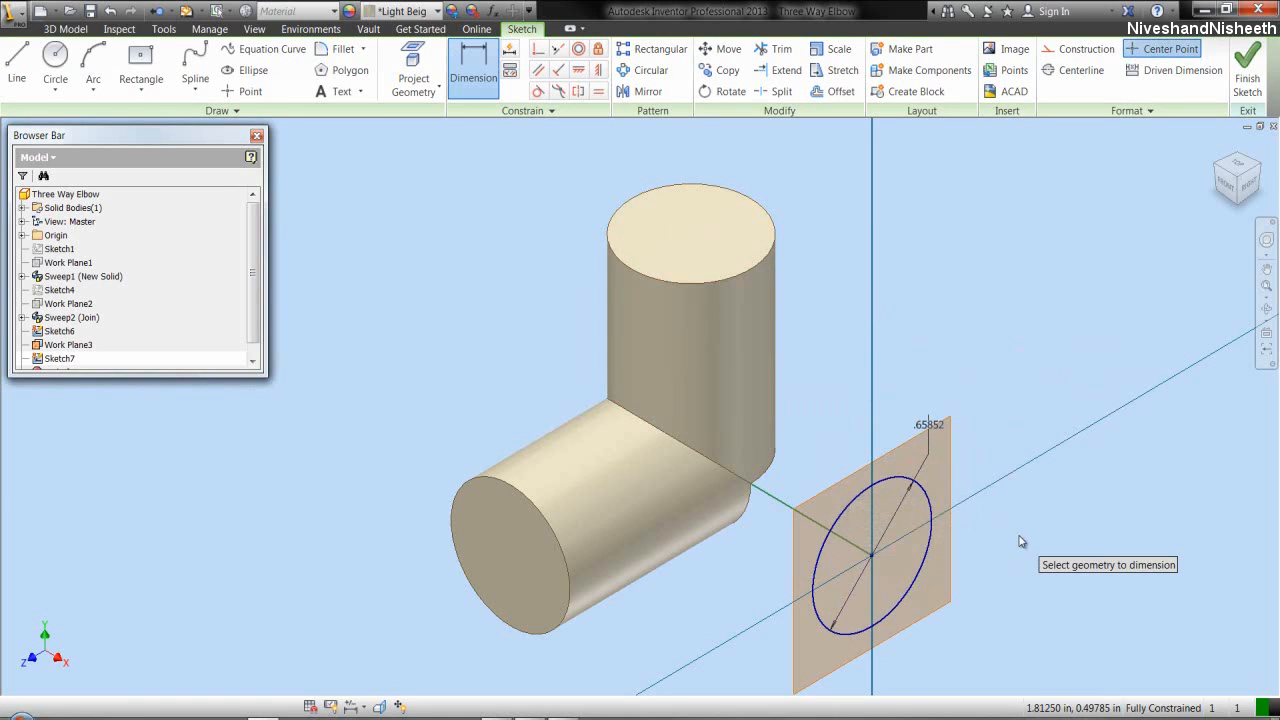
right_click(983, 394)
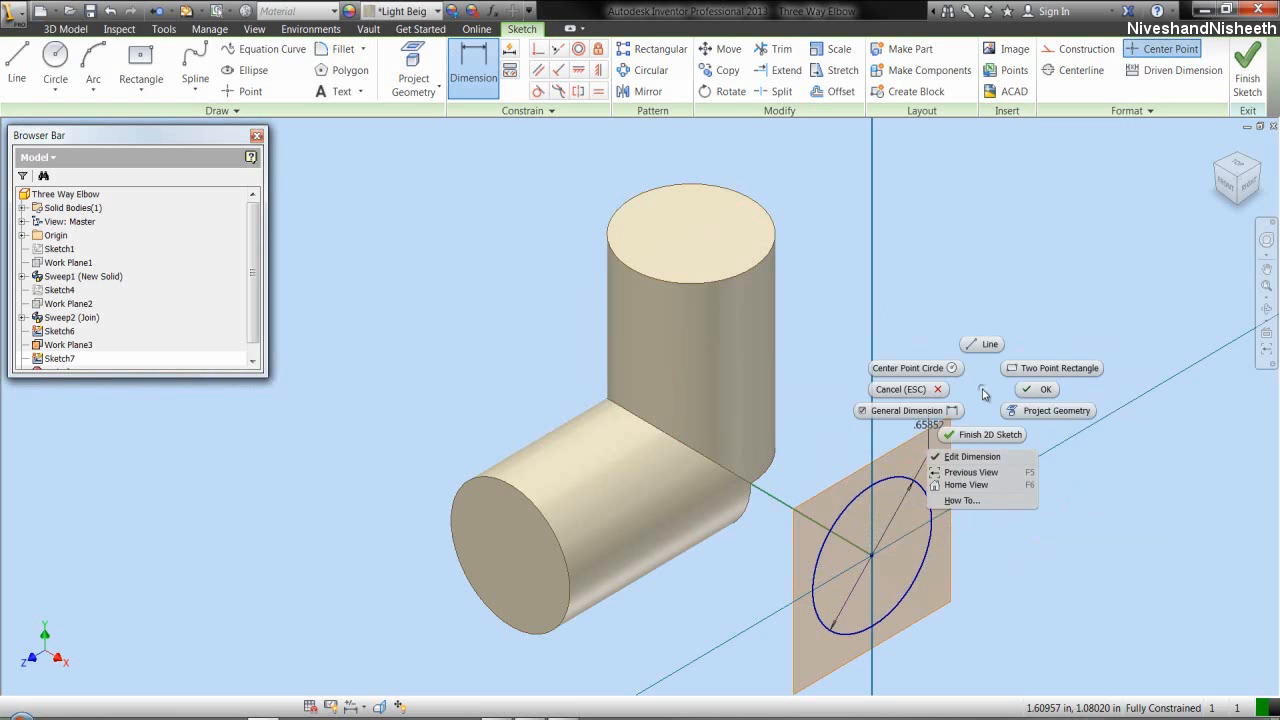
left_click(1036, 391)
left_click(1240, 79)
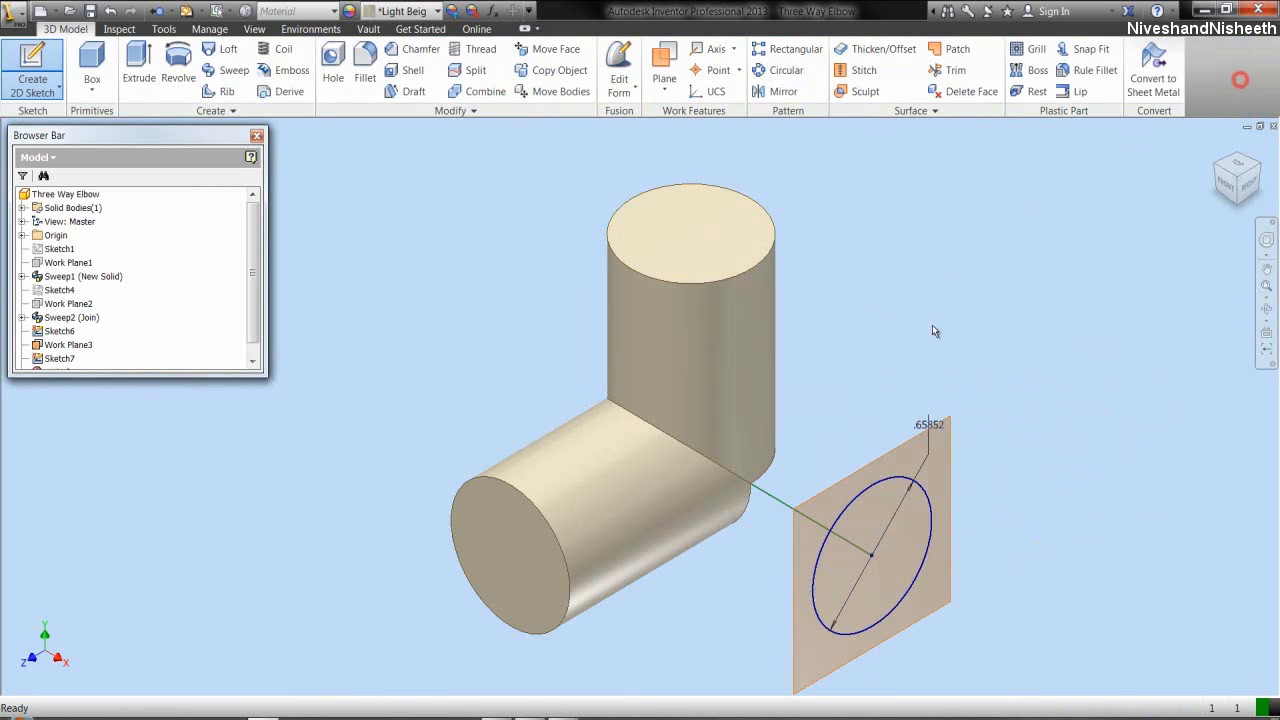
- Hide the circle's work plane and sweep the circle along the projected line as a solid joined to the existing body
left_click(894, 451)
right_click(894, 451)
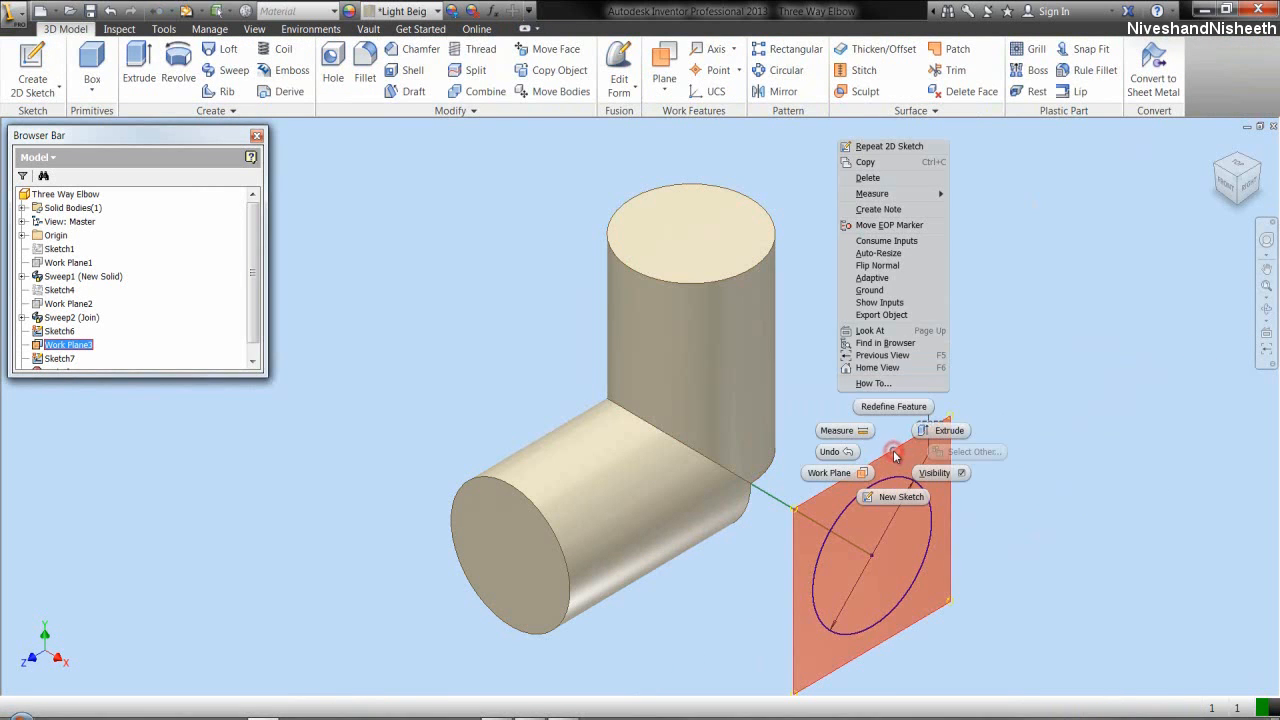
left_click(942, 476)
left_click(233, 70)
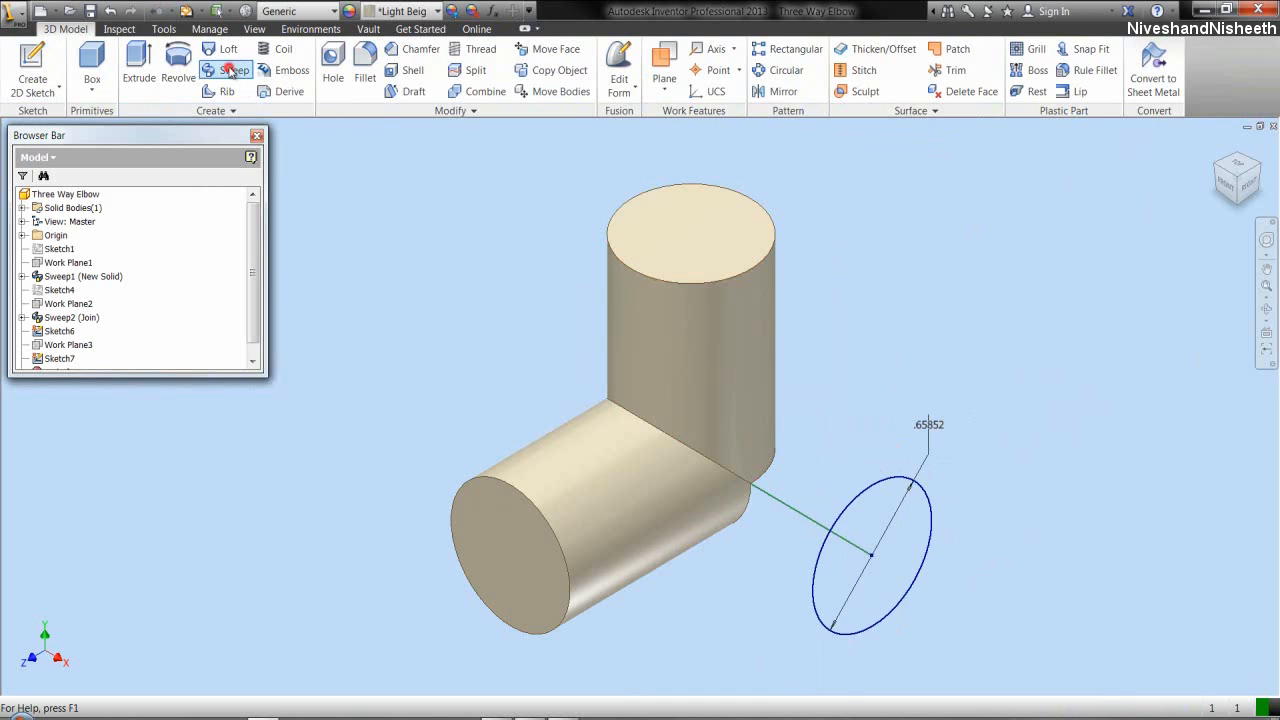
left_click(250, 333)
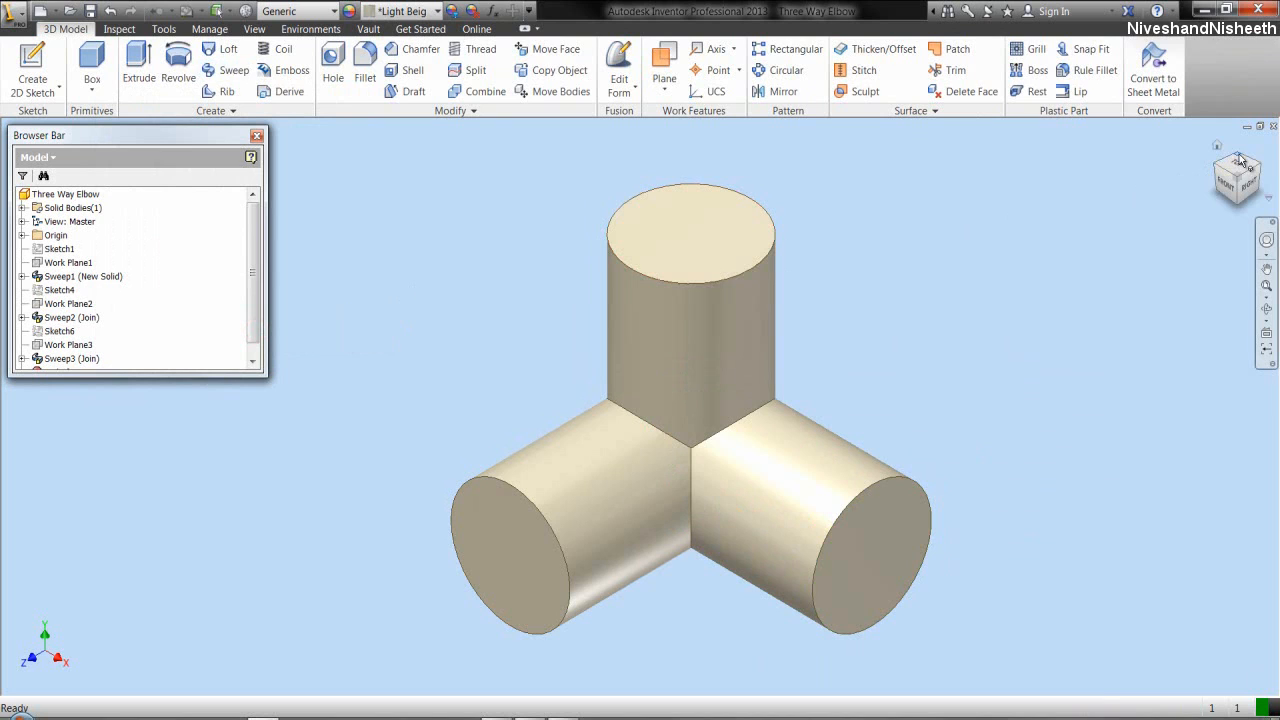
- Start a sketch on the notch's vertical flat face beside the X-direction branch, project its arc and two straight edges, and finish the sketch
left_click_drag(1240, 162, 962, 358)
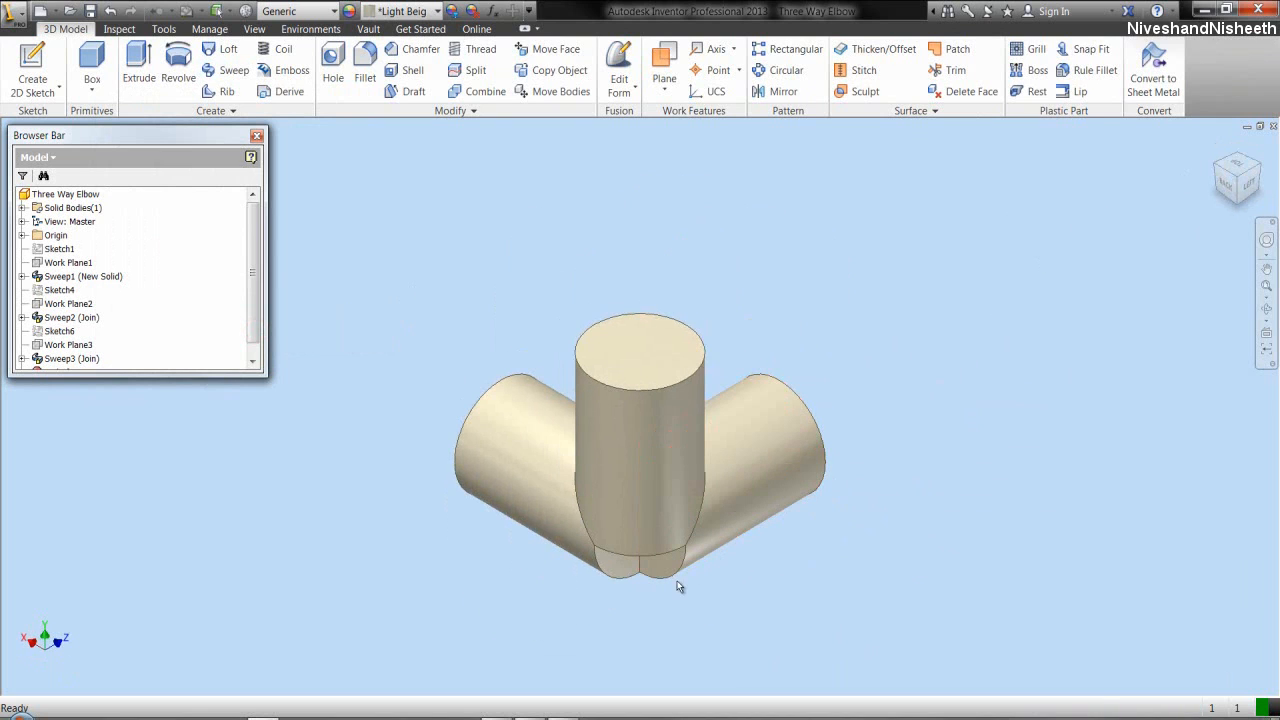
scroll(631, 562, "up", 3)
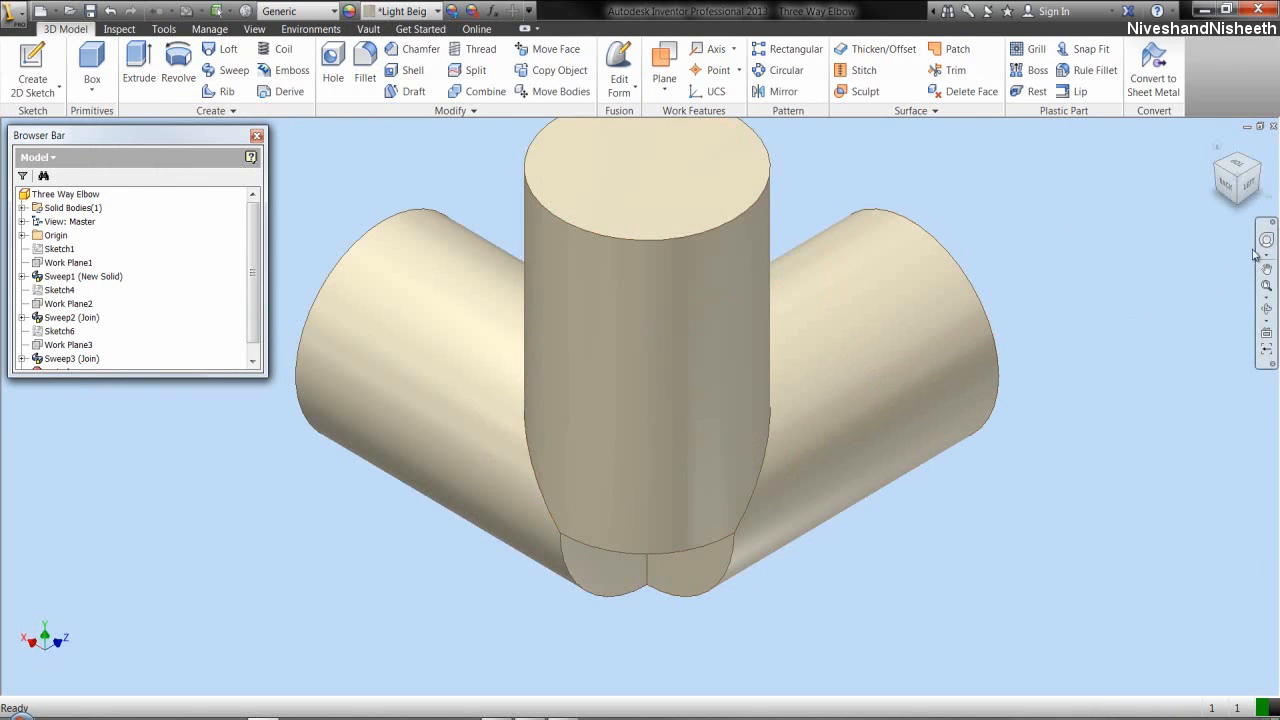
left_click_drag(813, 424, 642, 518)
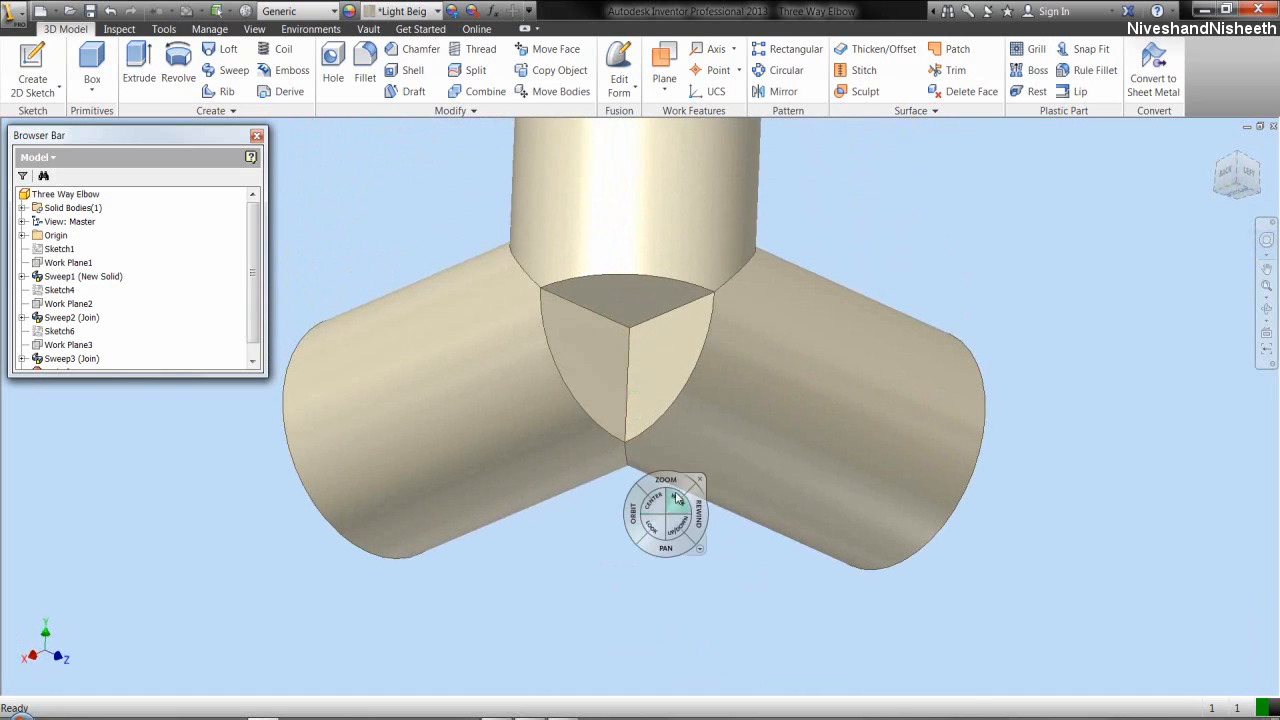
left_click(700, 481)
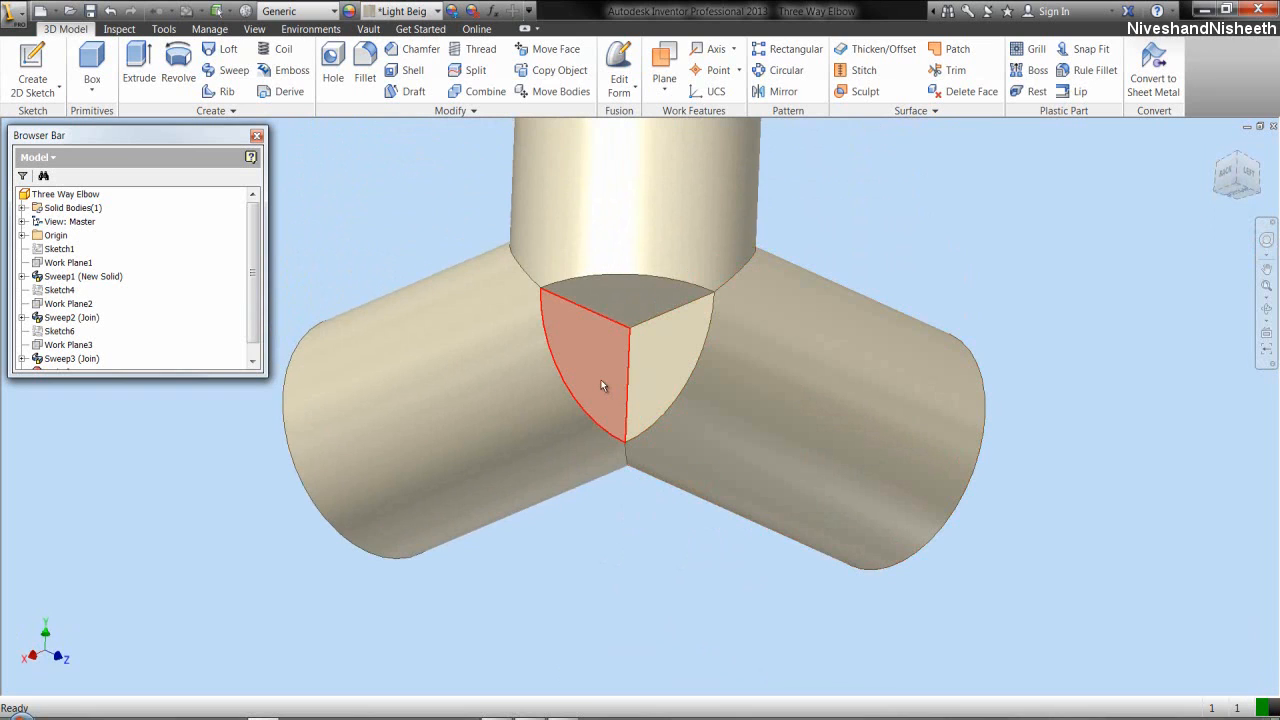
left_click(599, 385)
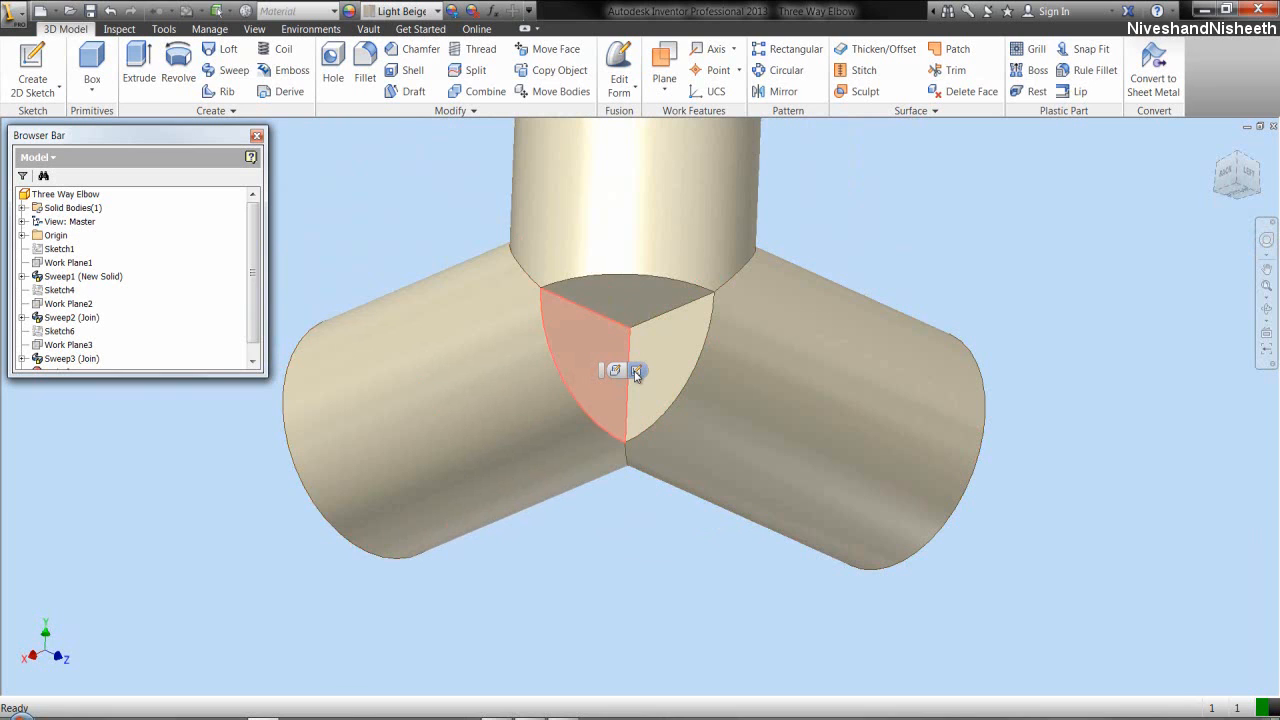
left_click(635, 371)
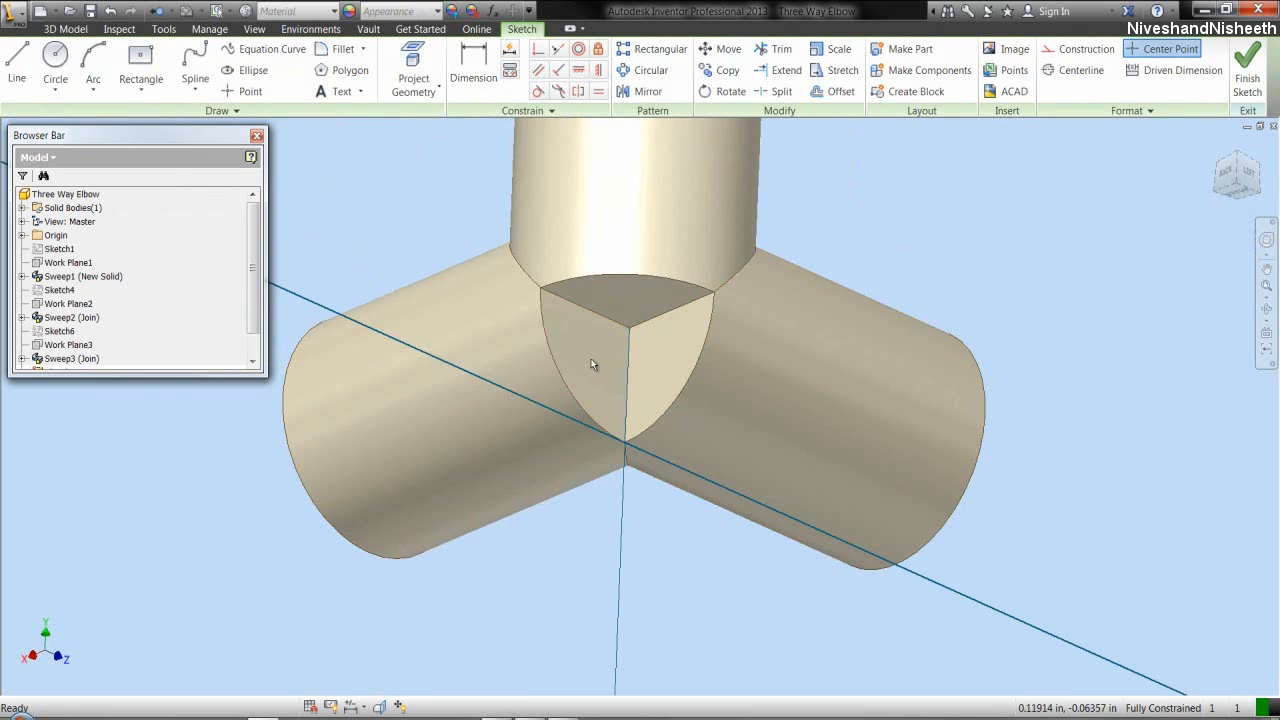
left_click(413, 70)
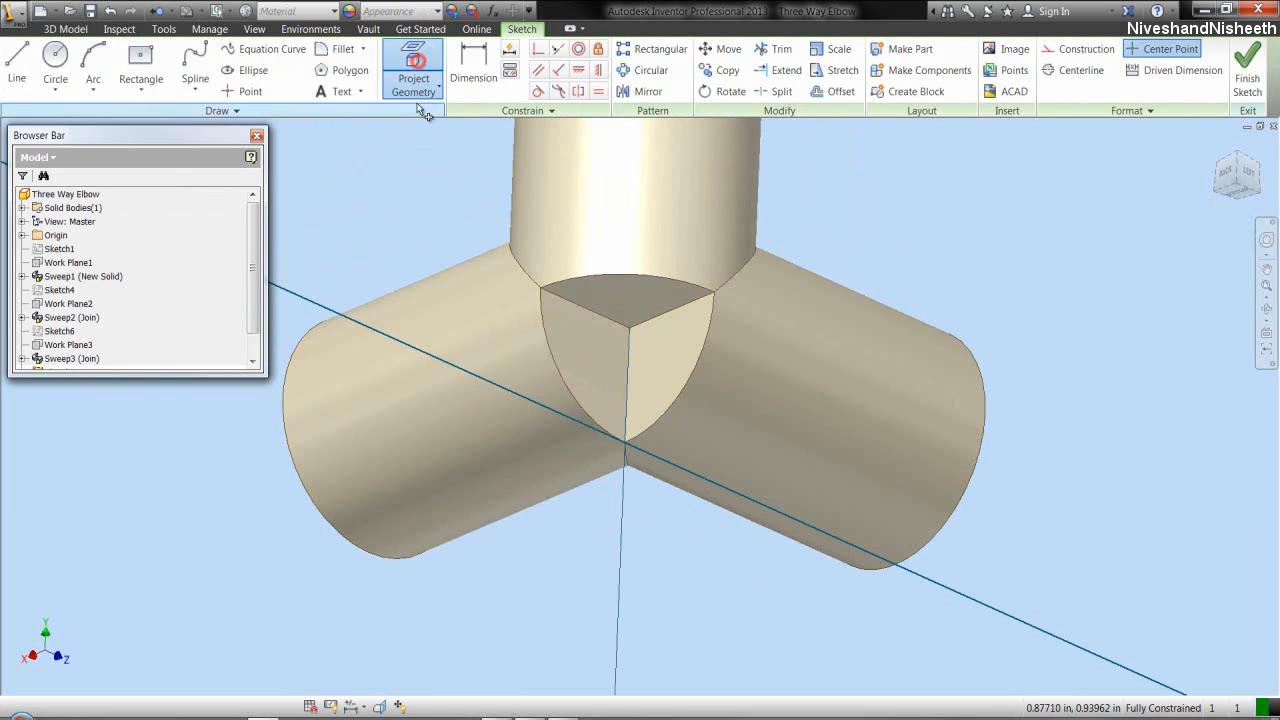
left_click(549, 333)
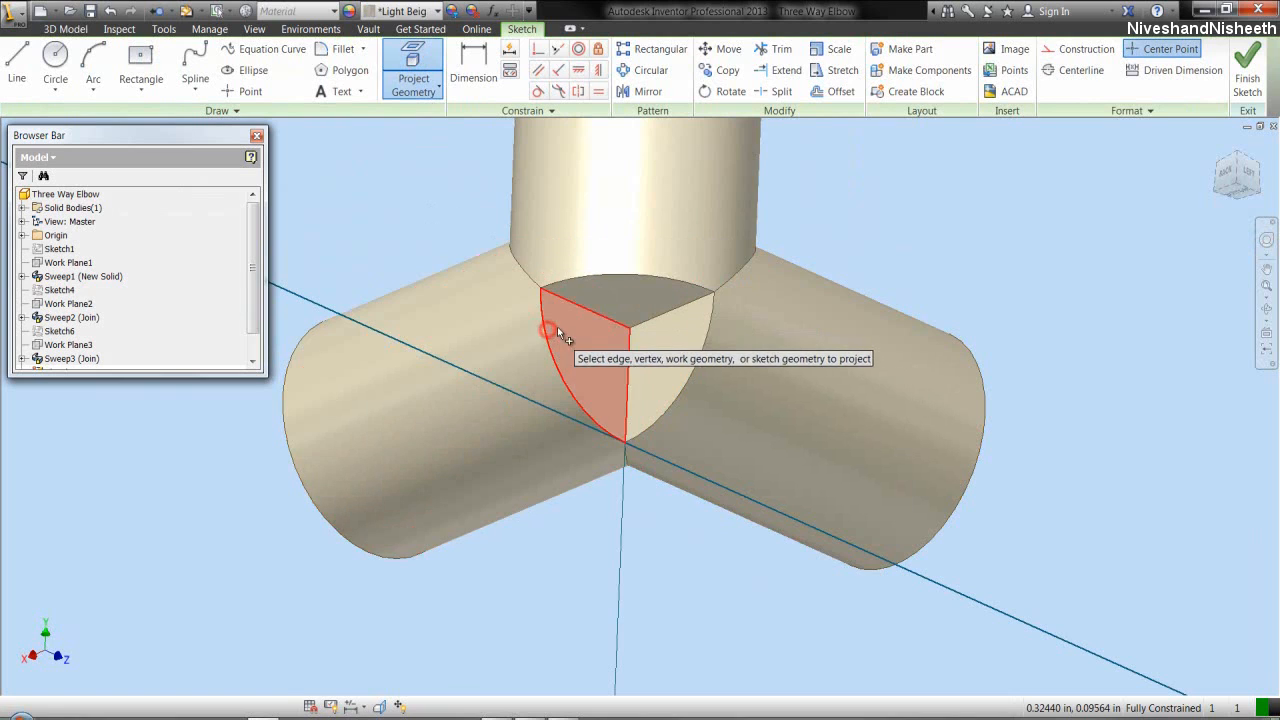
left_click(584, 304)
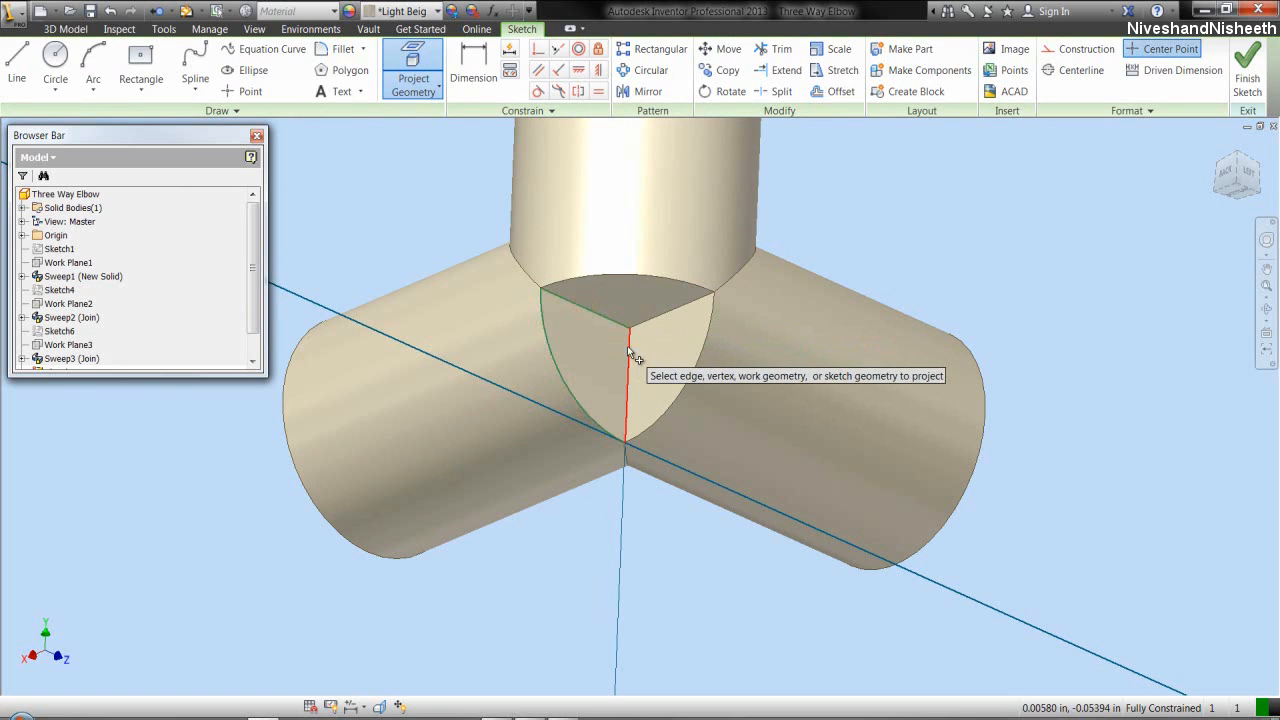
left_click(627, 346)
right_click(827, 242)
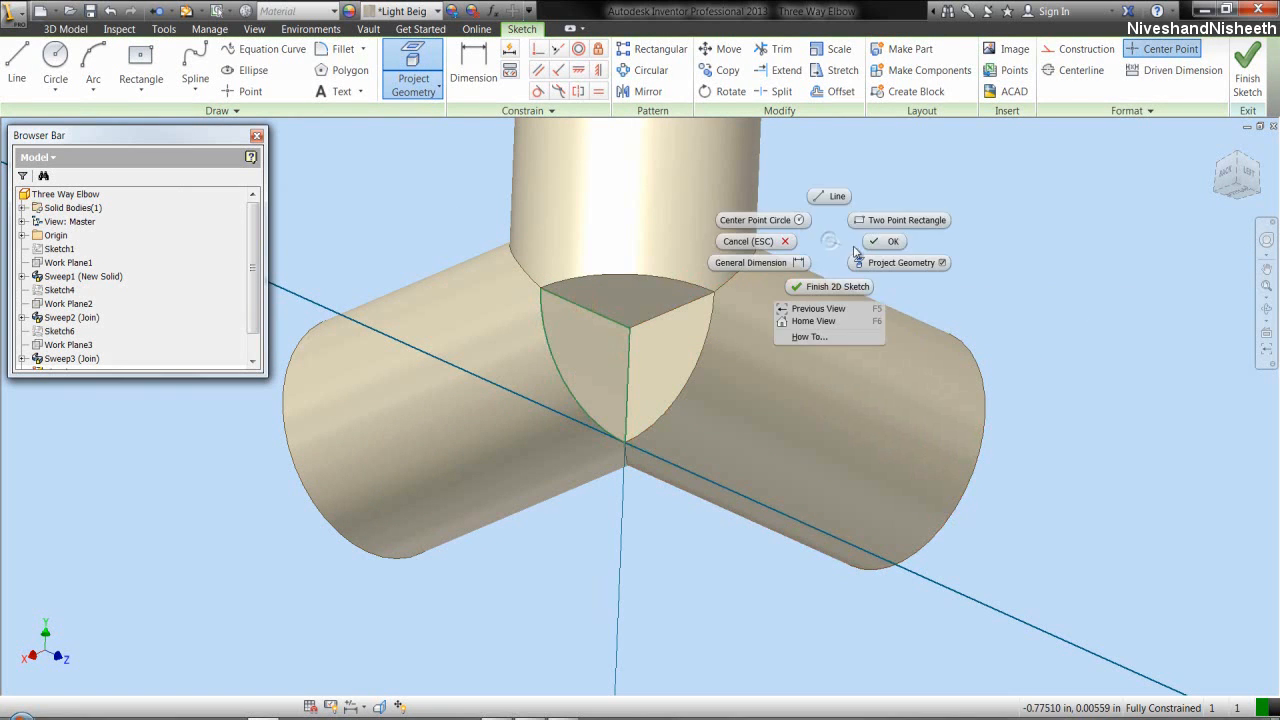
left_click(866, 244)
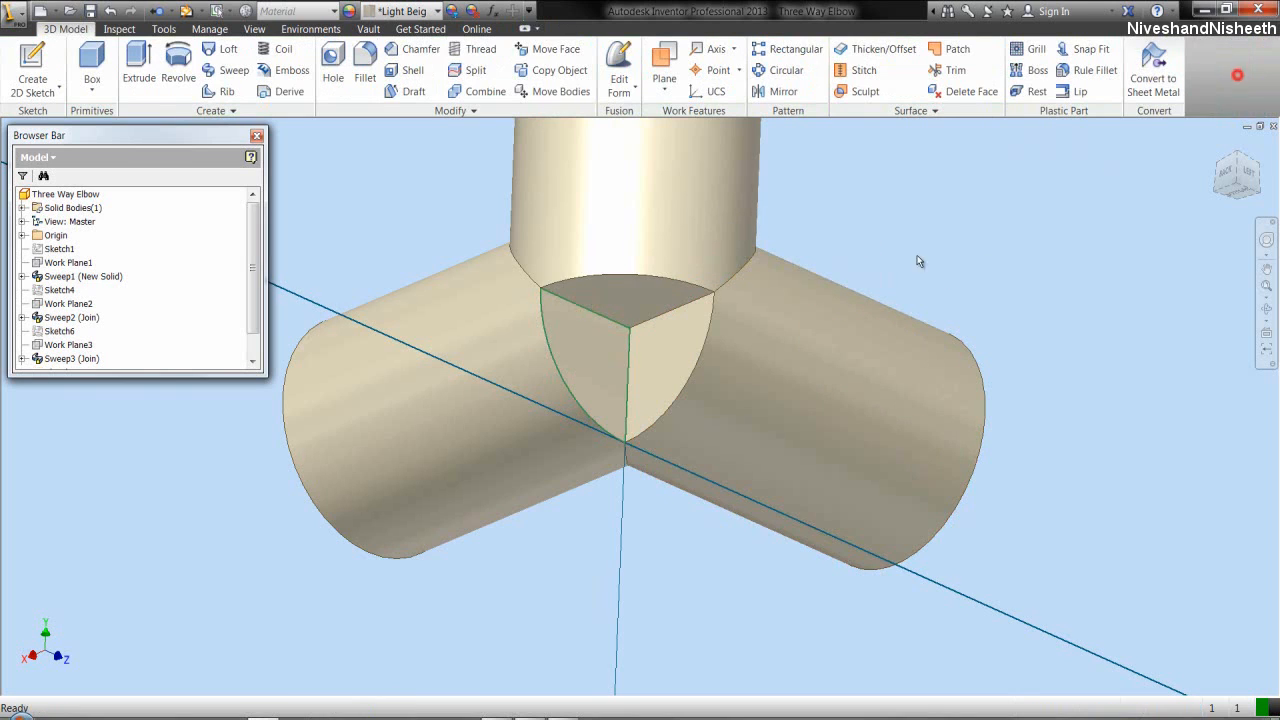
- Start a sketch on the notch's horizontal flat face under the vertical cylinder, project its curved edge, and finish the sketch
left_click(671, 295)
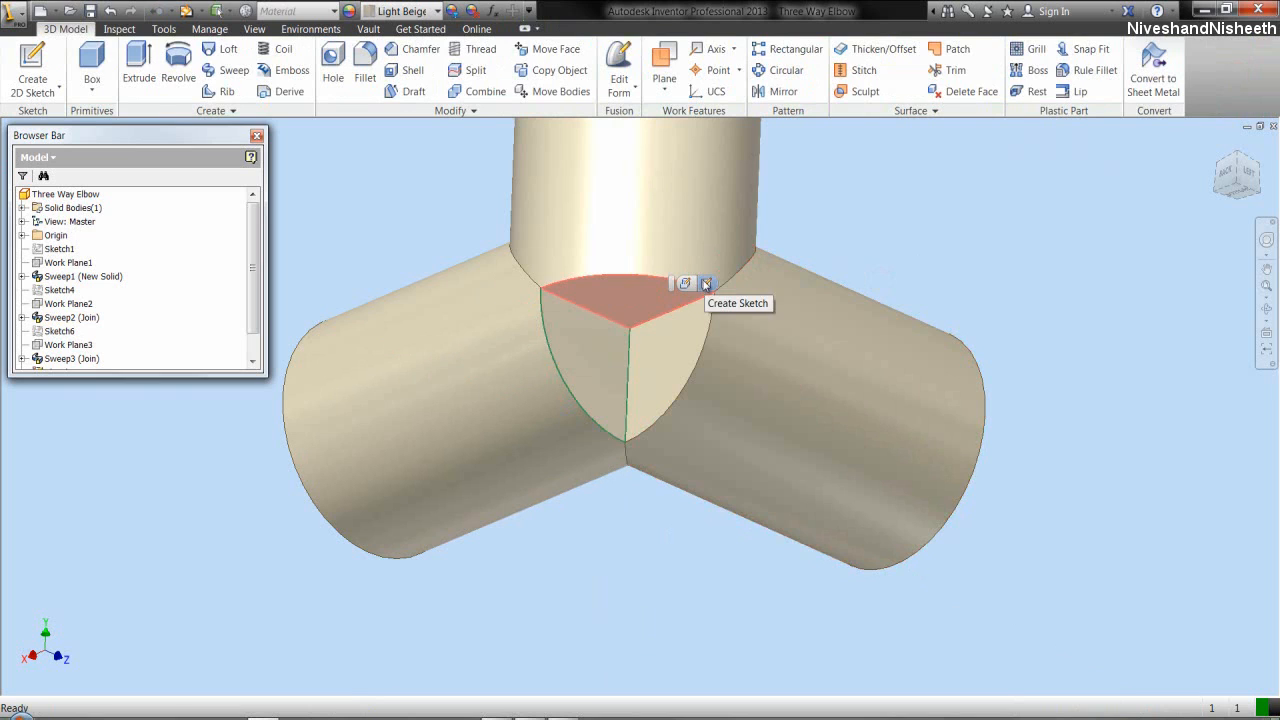
left_click(706, 284)
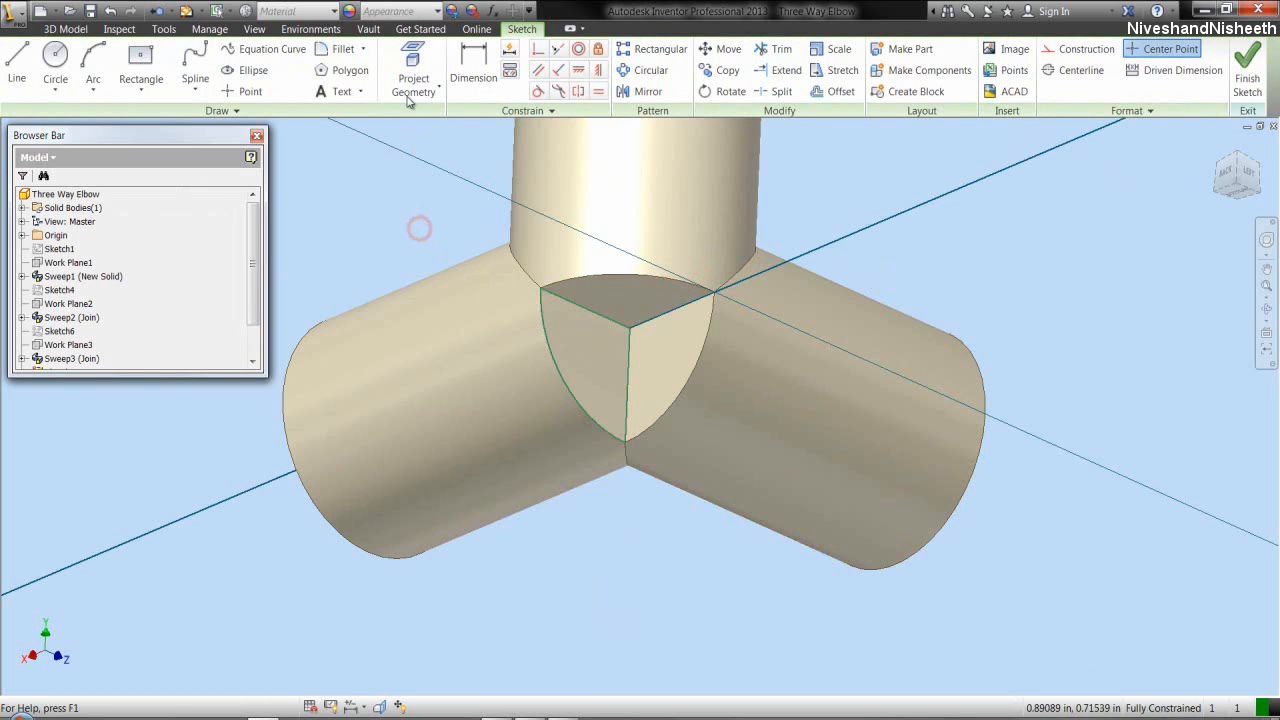
left_click(410, 62)
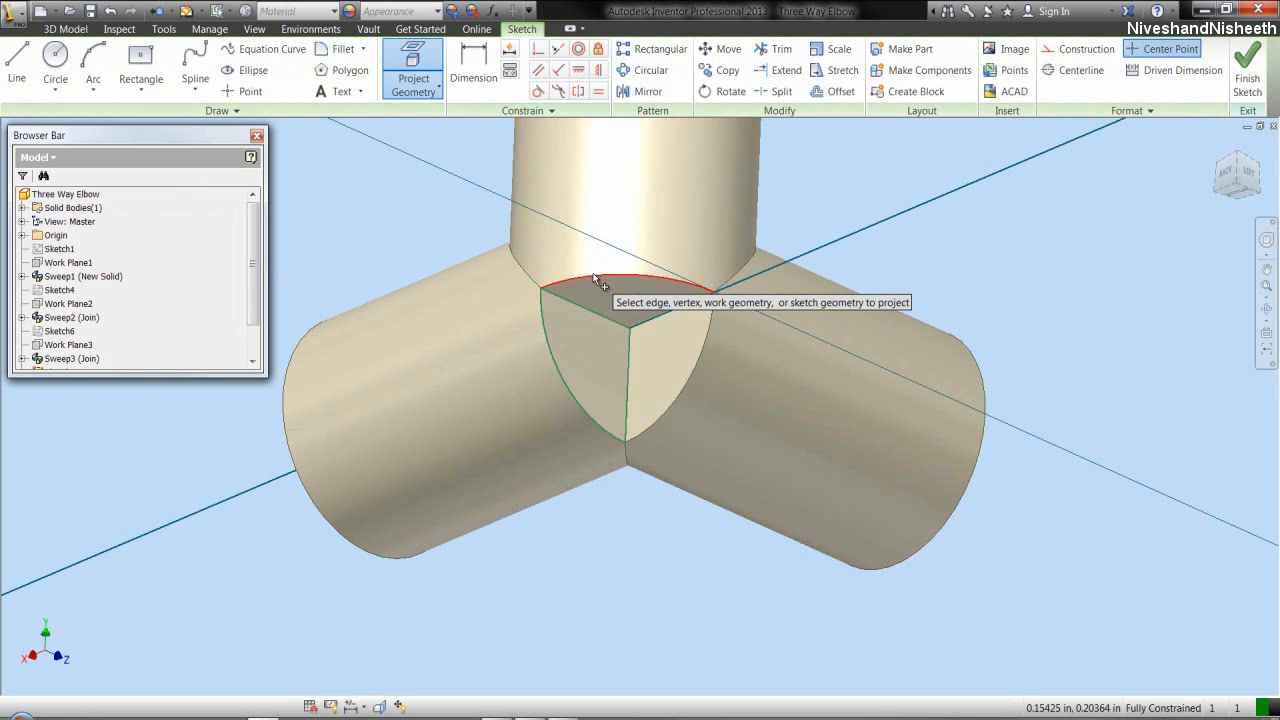
right_click(807, 206)
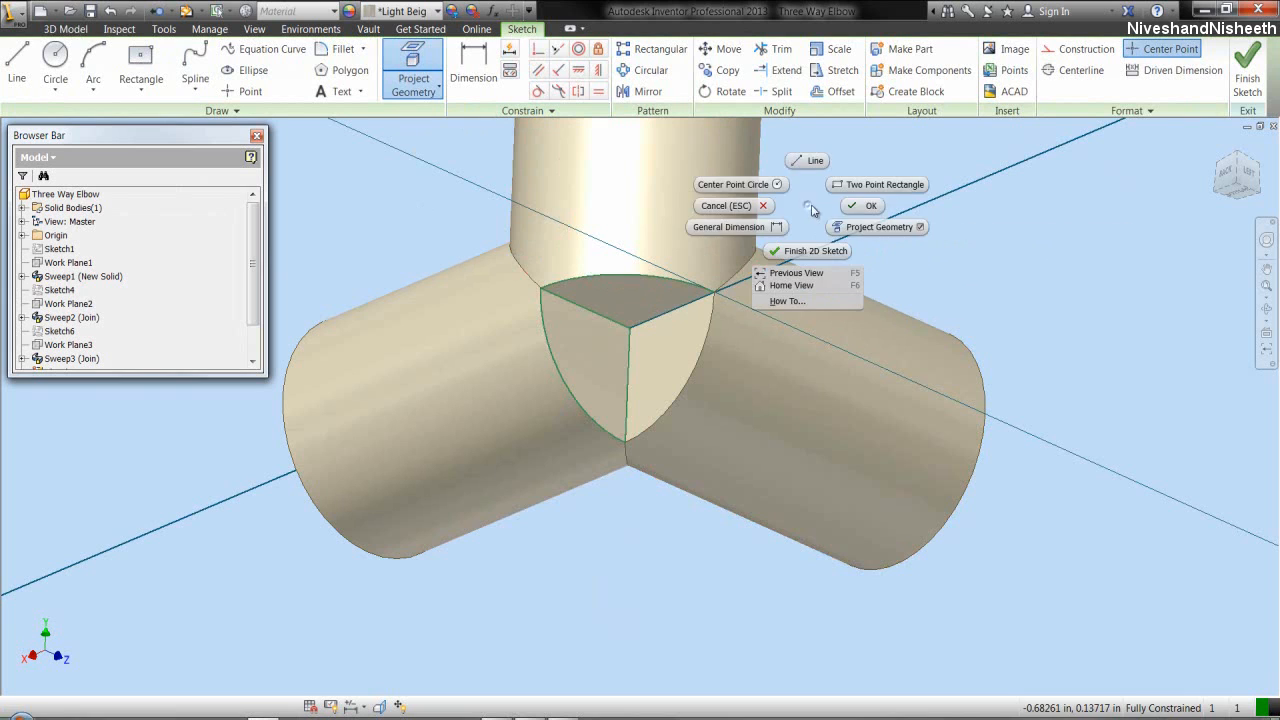
left_click(862, 205)
left_click(1247, 70)
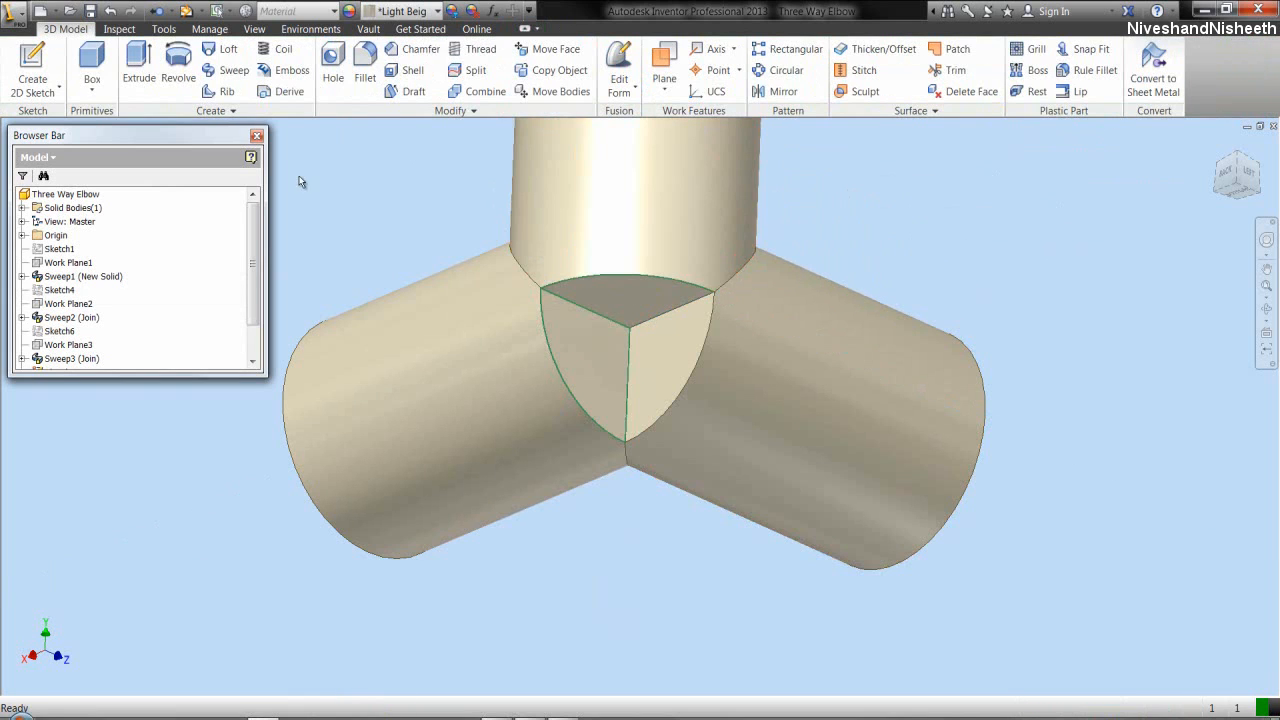
- Sweep the vertical notch-face profile along the projected arc as a joined solid to fill the notch, and return to the home view
left_click(232, 70)
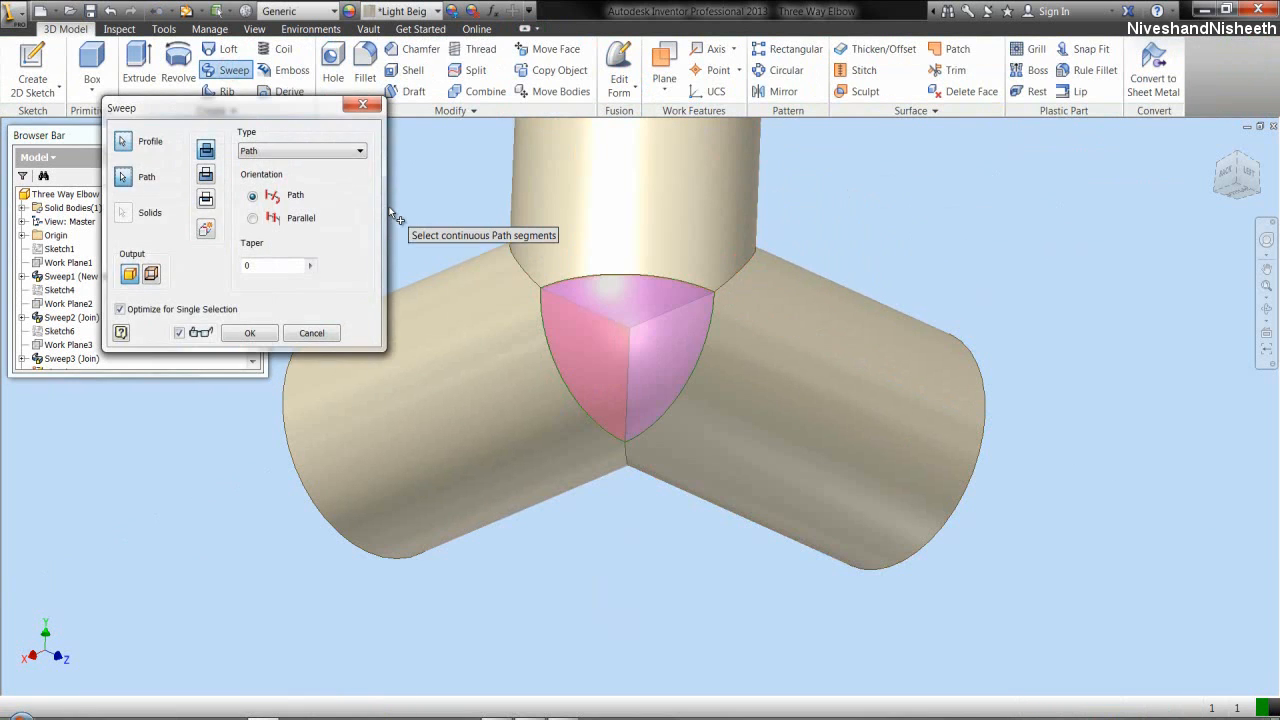
left_click(250, 333)
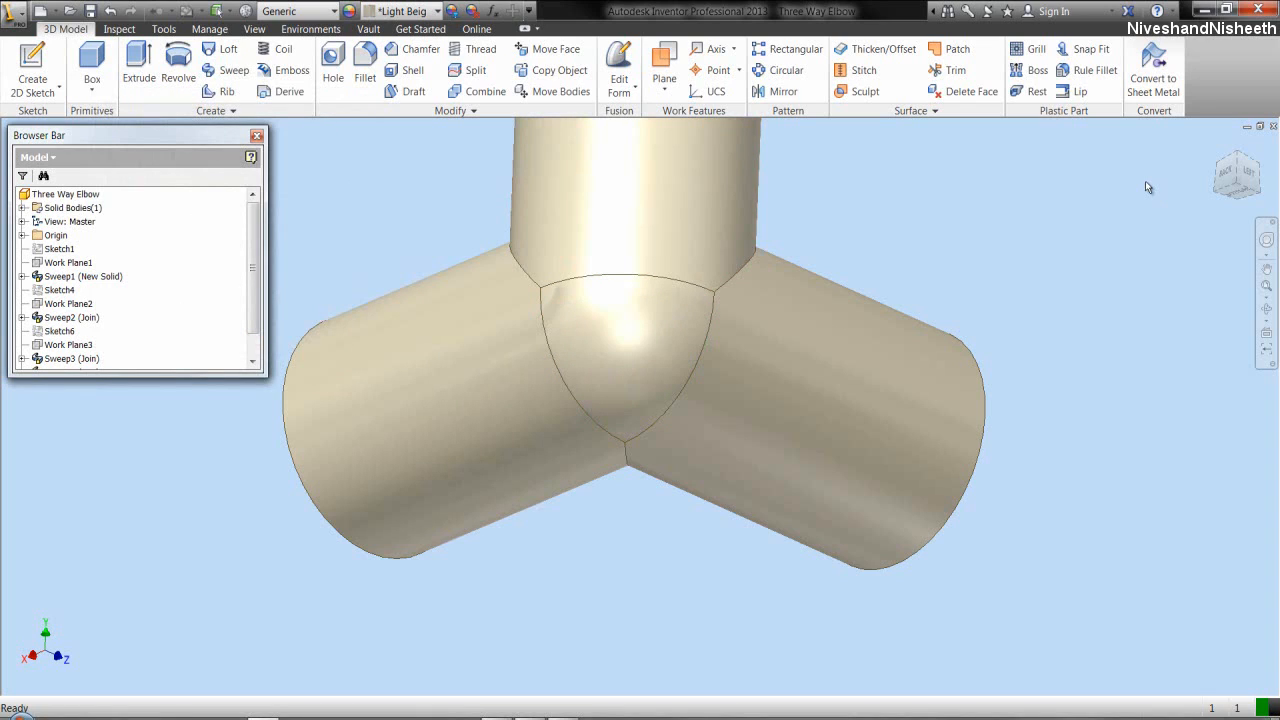
left_click(1221, 145)
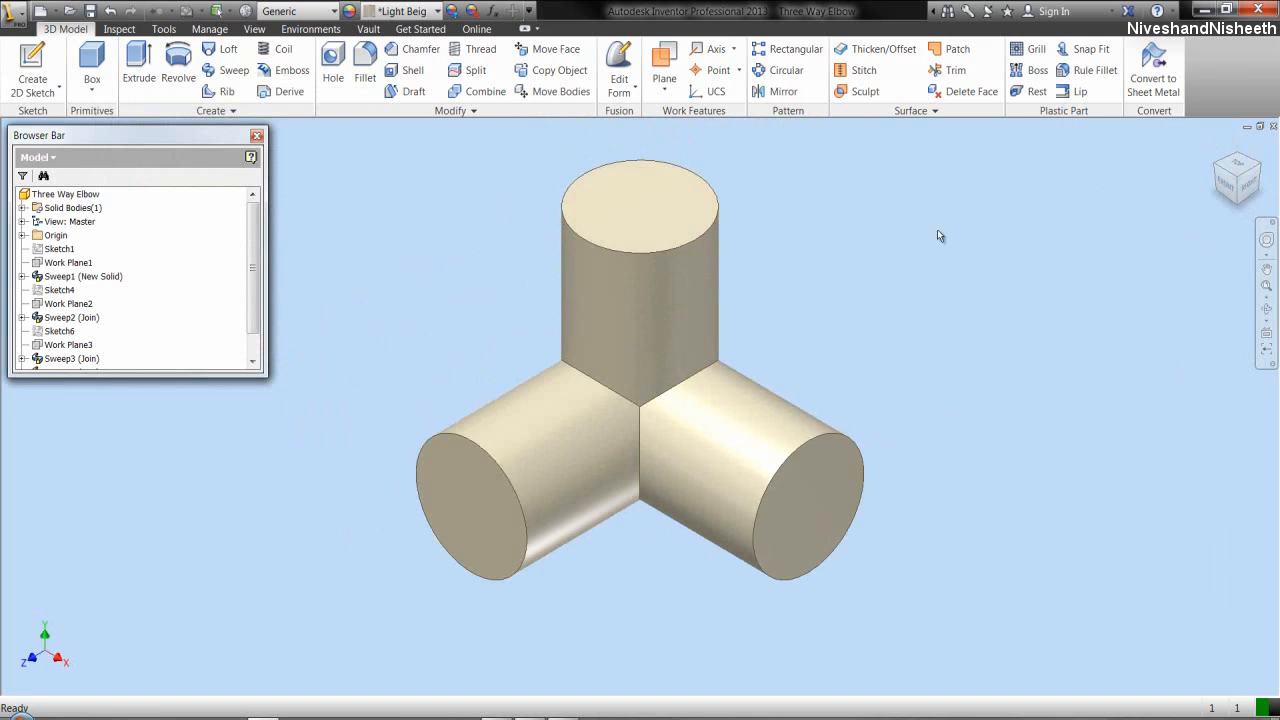
- Collapse all nodes of the model tree and save the part
right_click(195, 241)
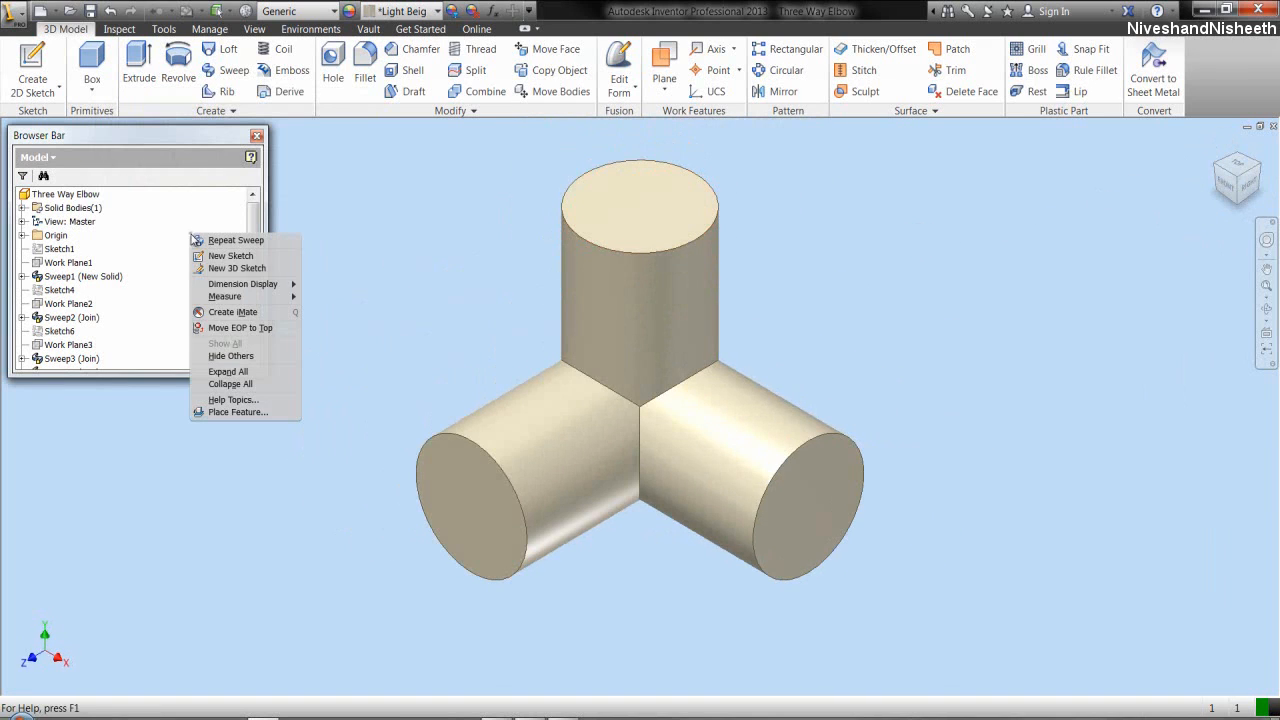
left_click(229, 381)
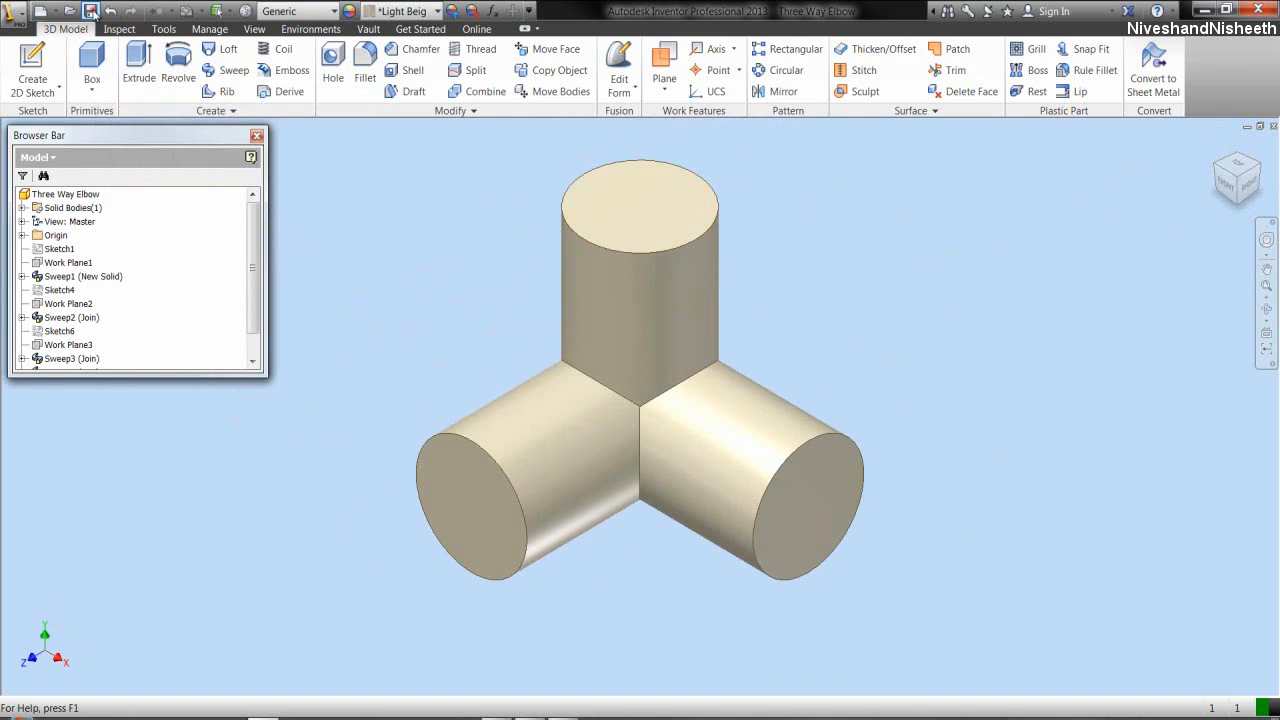
left_click(90, 11)
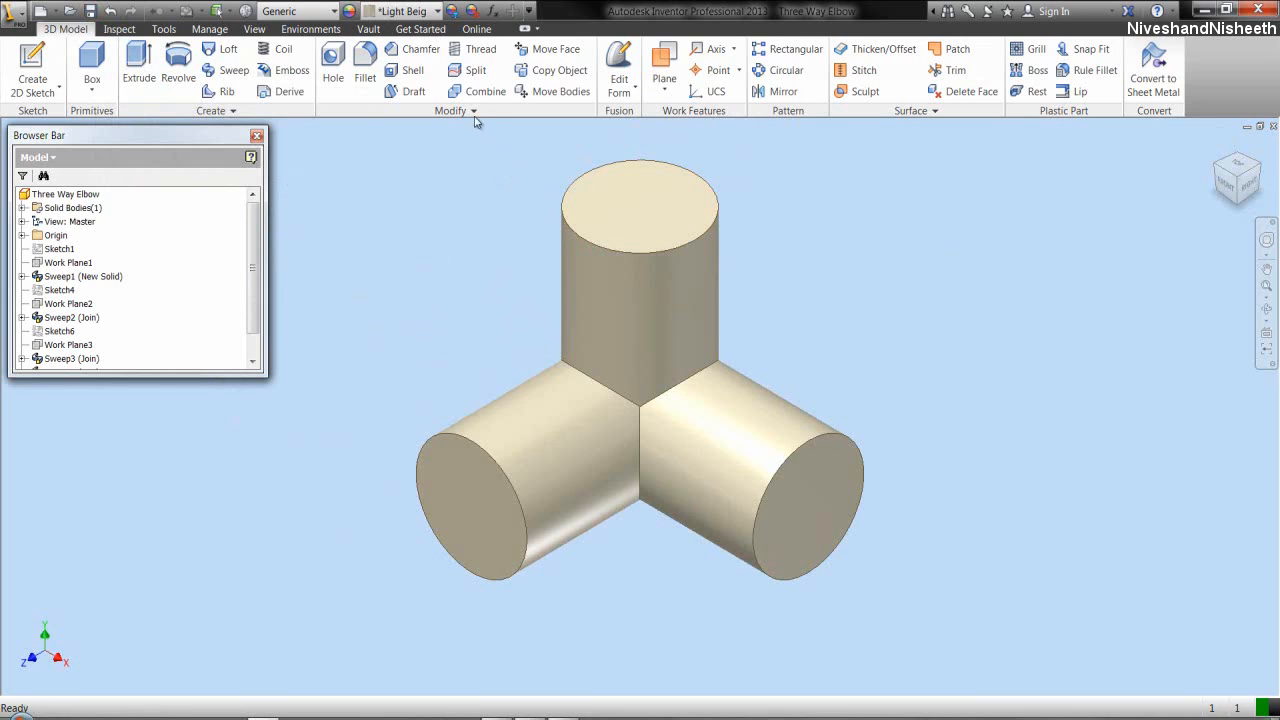
- Shell the body inward with a 1/16 in wall thickness, removing the three circular end faces of the branches
left_click(412, 77)
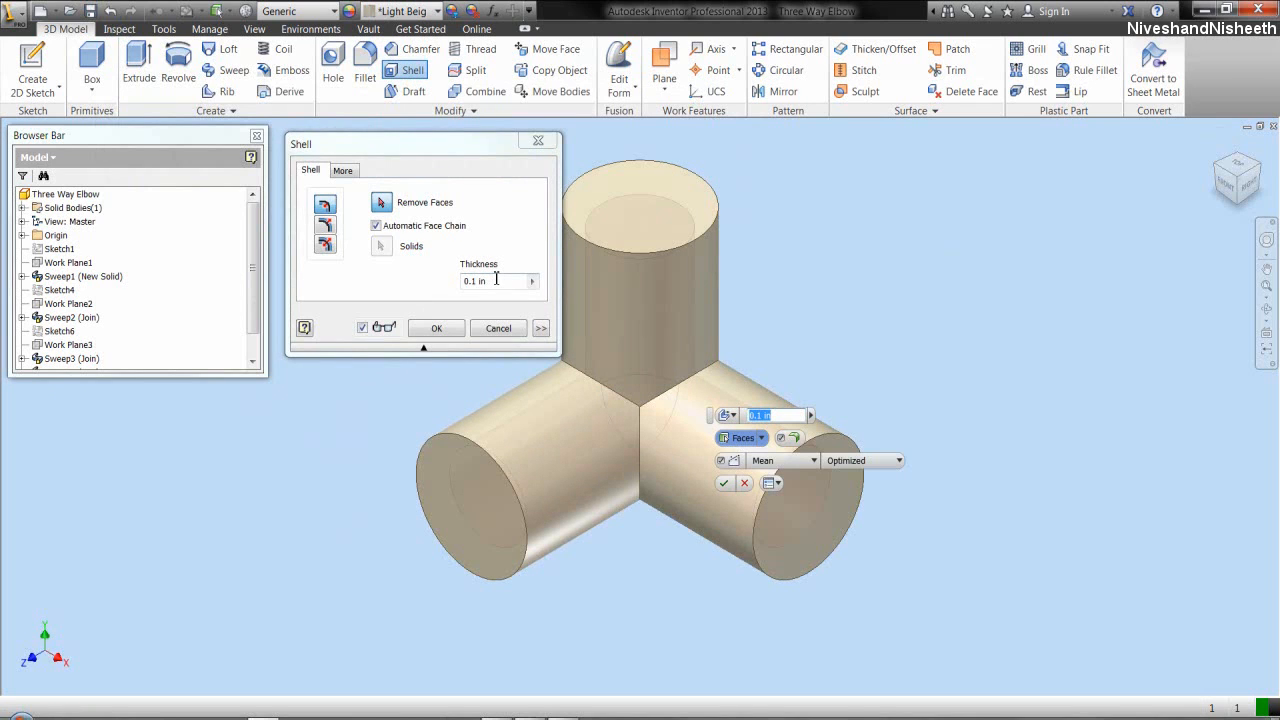
left_click_drag(496, 279, 461, 287)
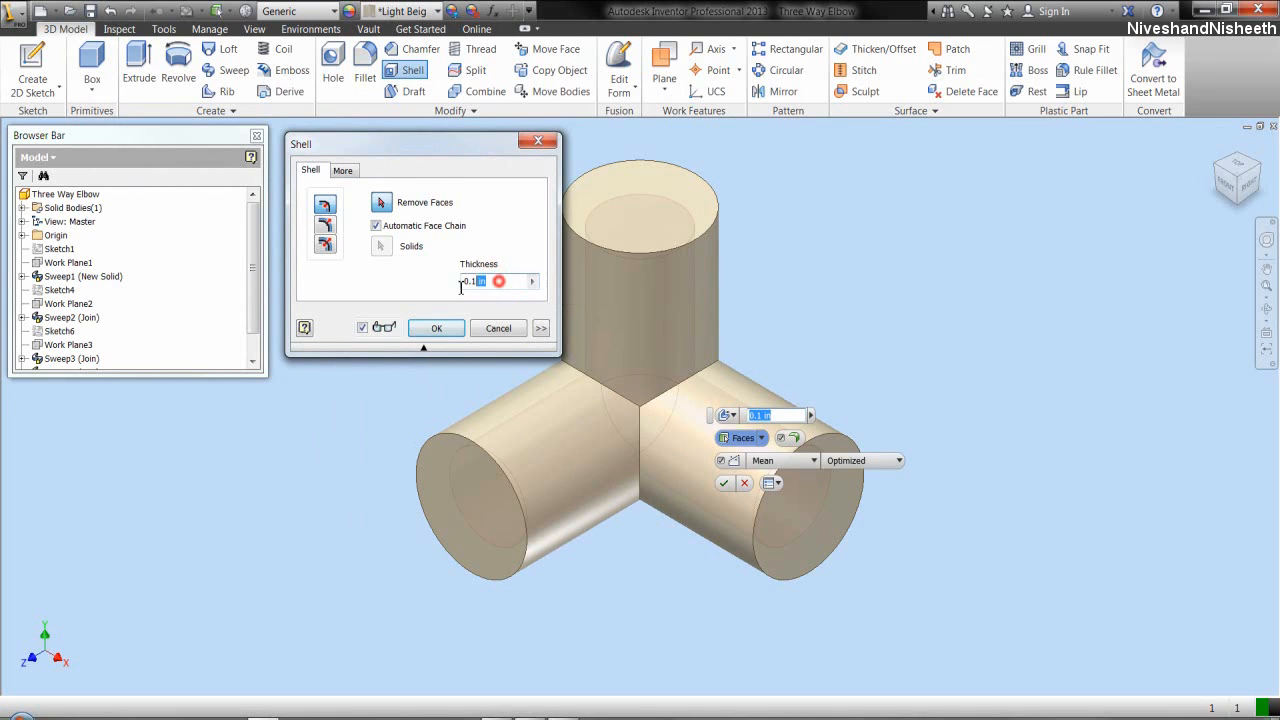
type("1/16")
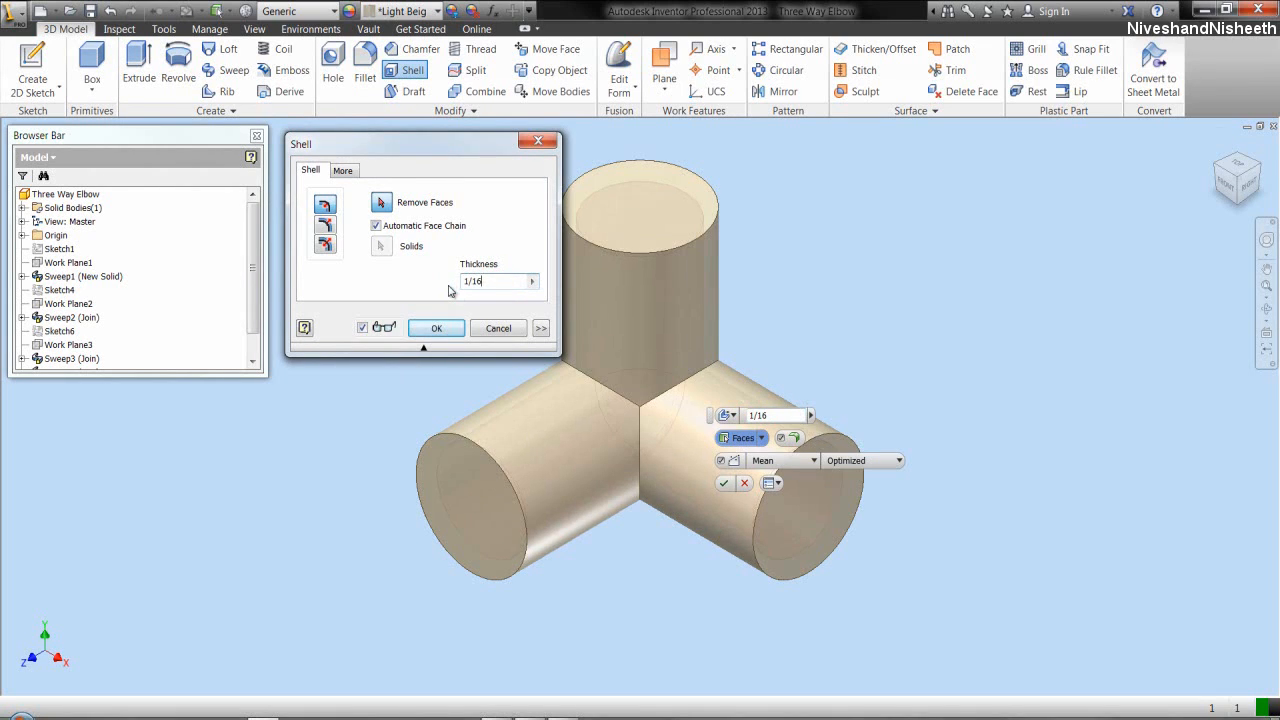
left_click(447, 485)
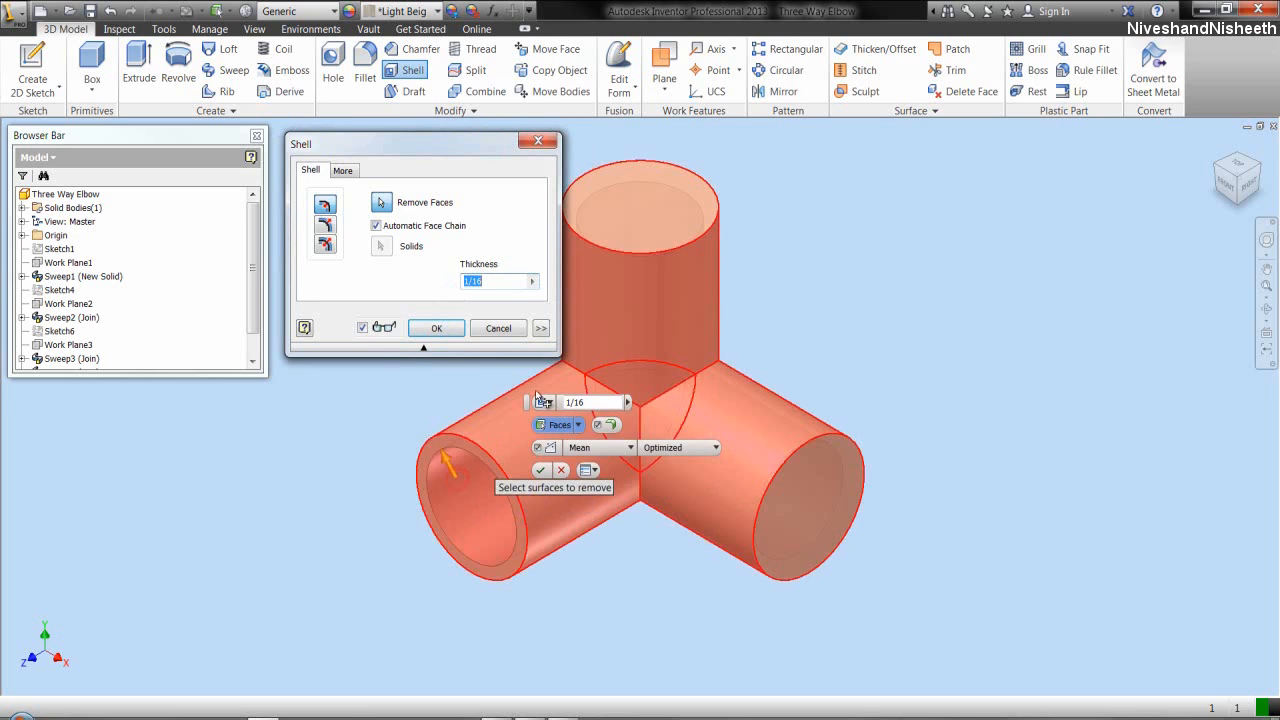
left_click(653, 213)
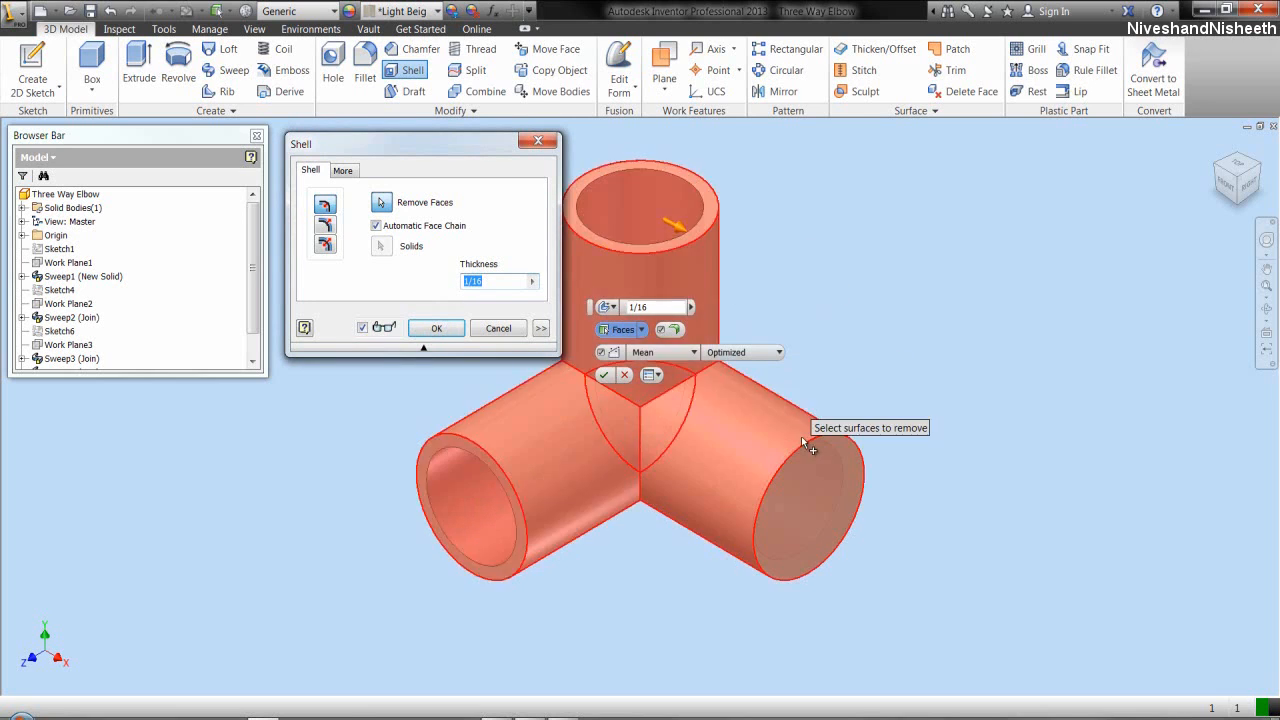
left_click(818, 491)
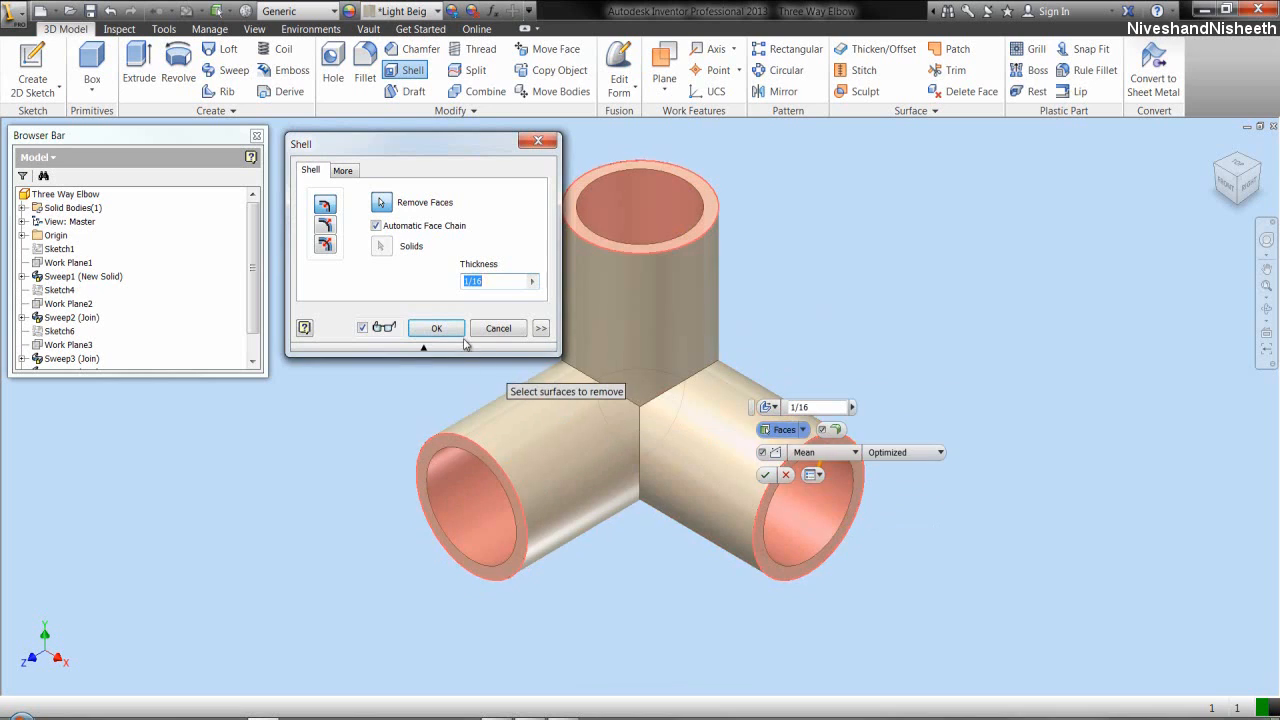
left_click(437, 329)
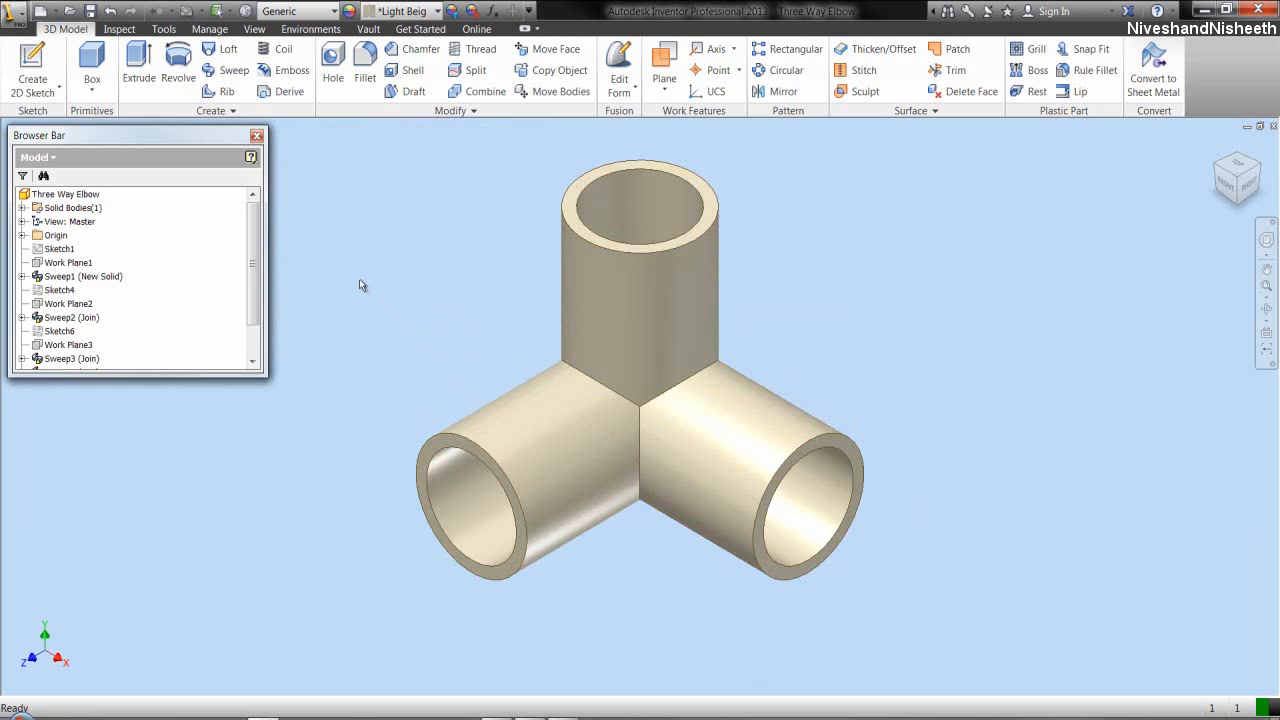
- Chamfer the inner edge of the front-left branch opening from its end face, with a 1/16 in distance and 45 deg angle
left_click(432, 55)
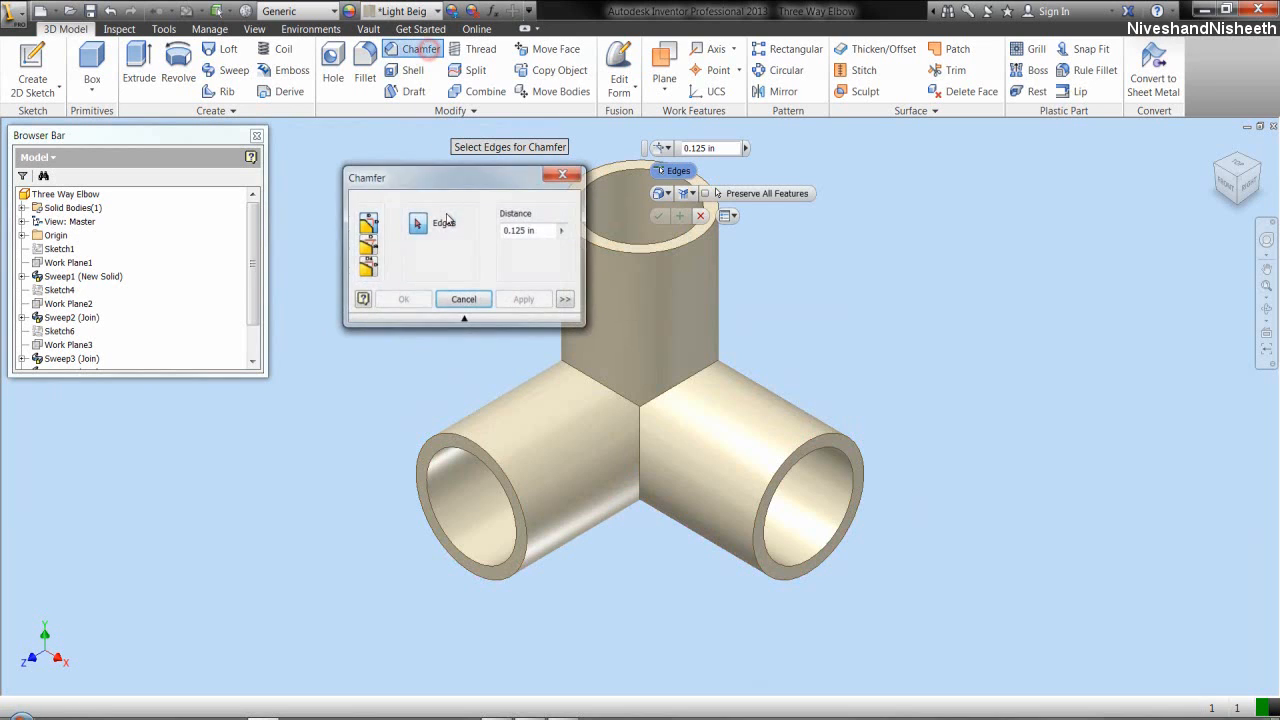
left_click_drag(455, 188, 366, 208)
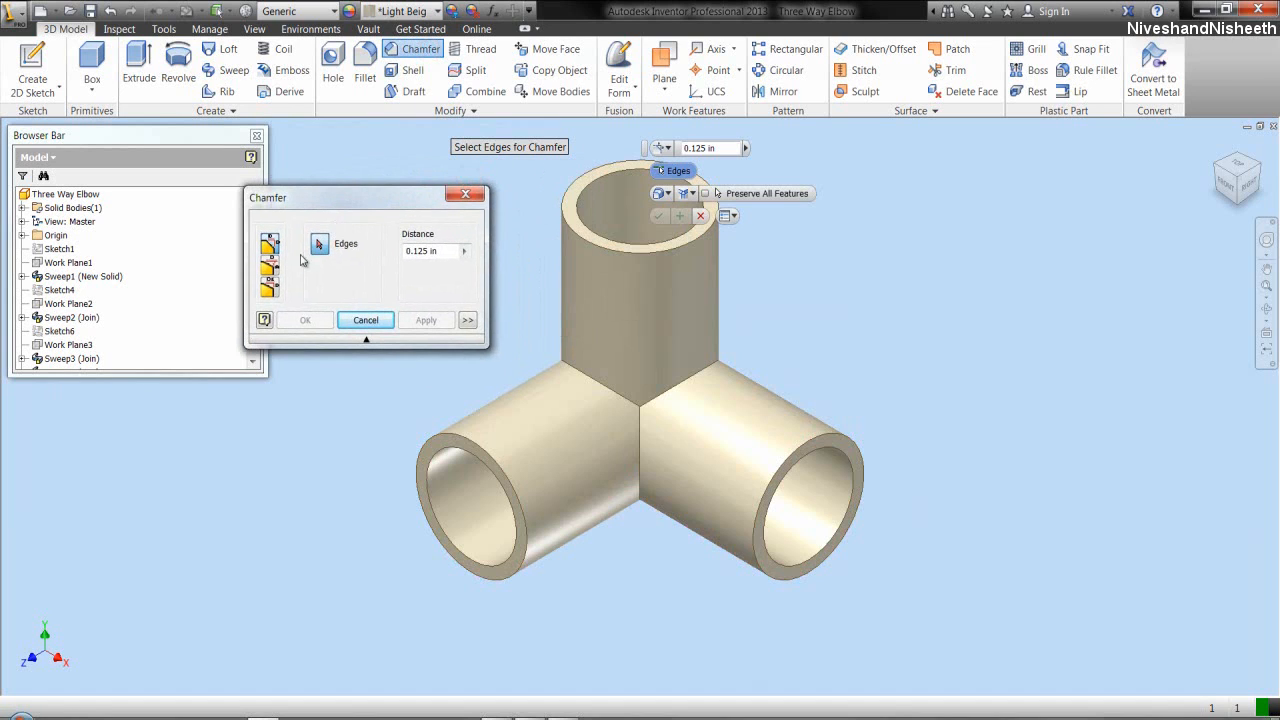
left_click(270, 266)
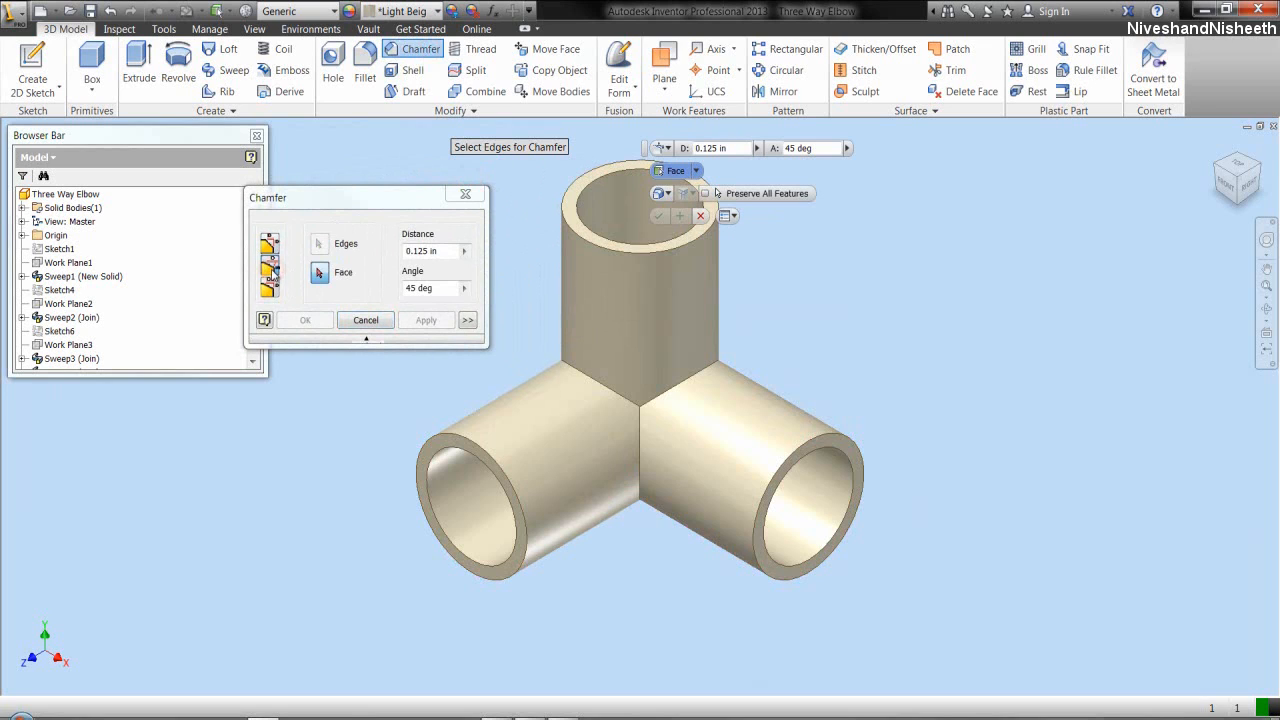
left_click(445, 455)
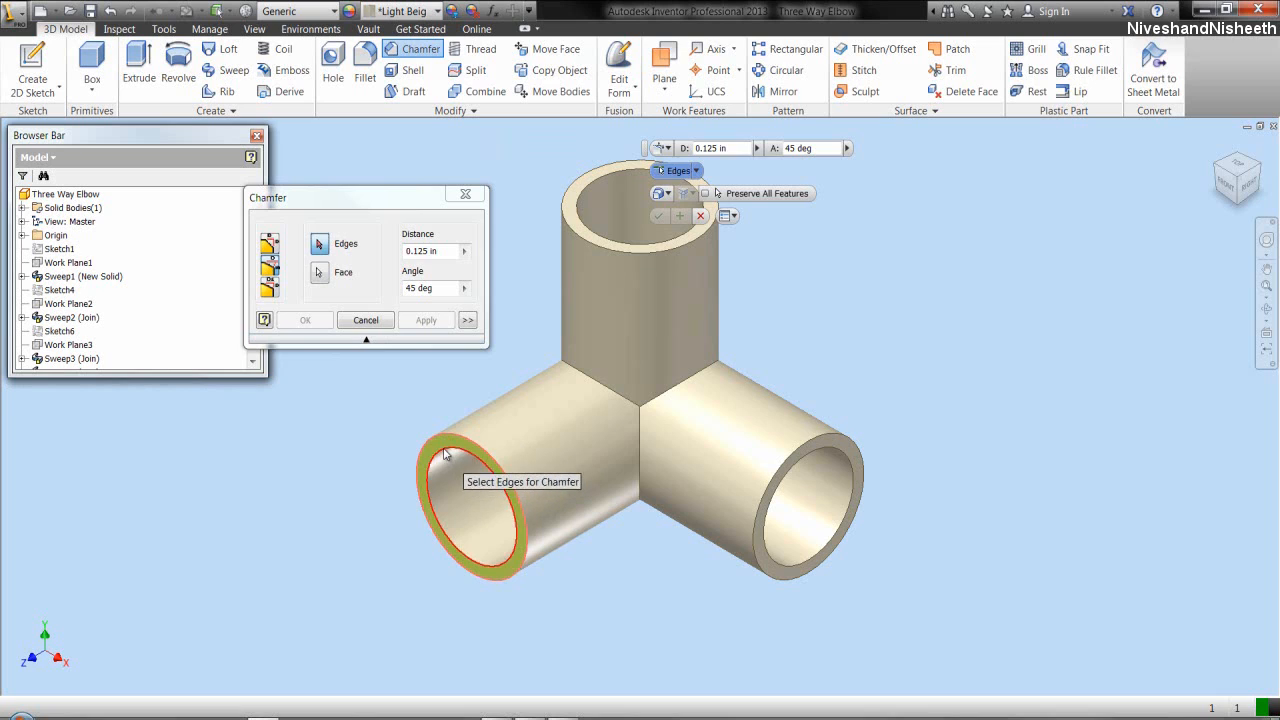
left_click(445, 455)
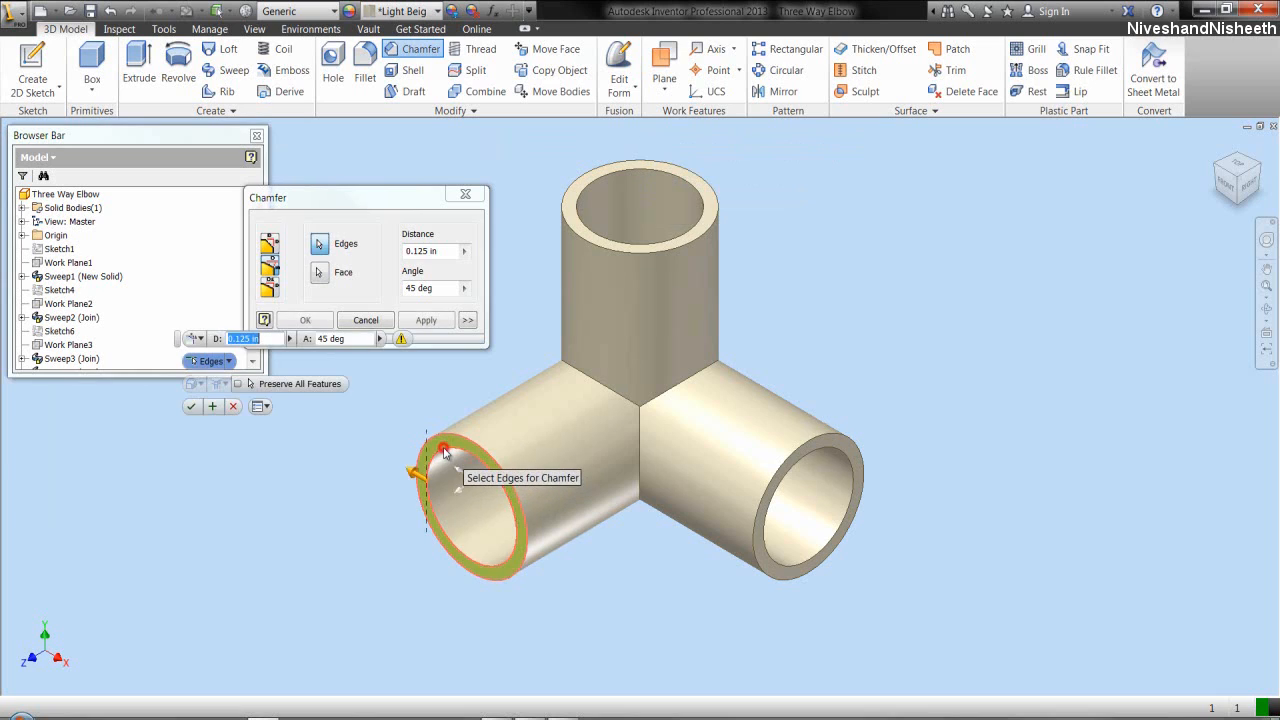
left_click(442, 252)
type("1")
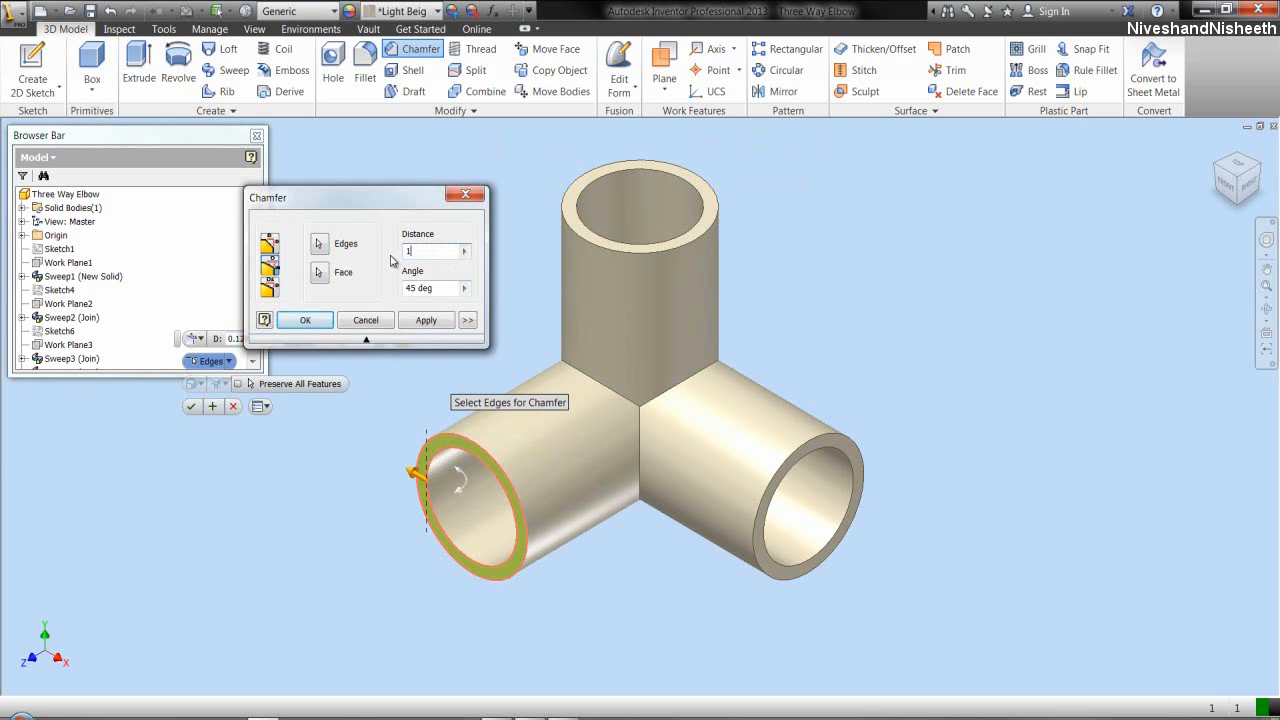
type("/16")
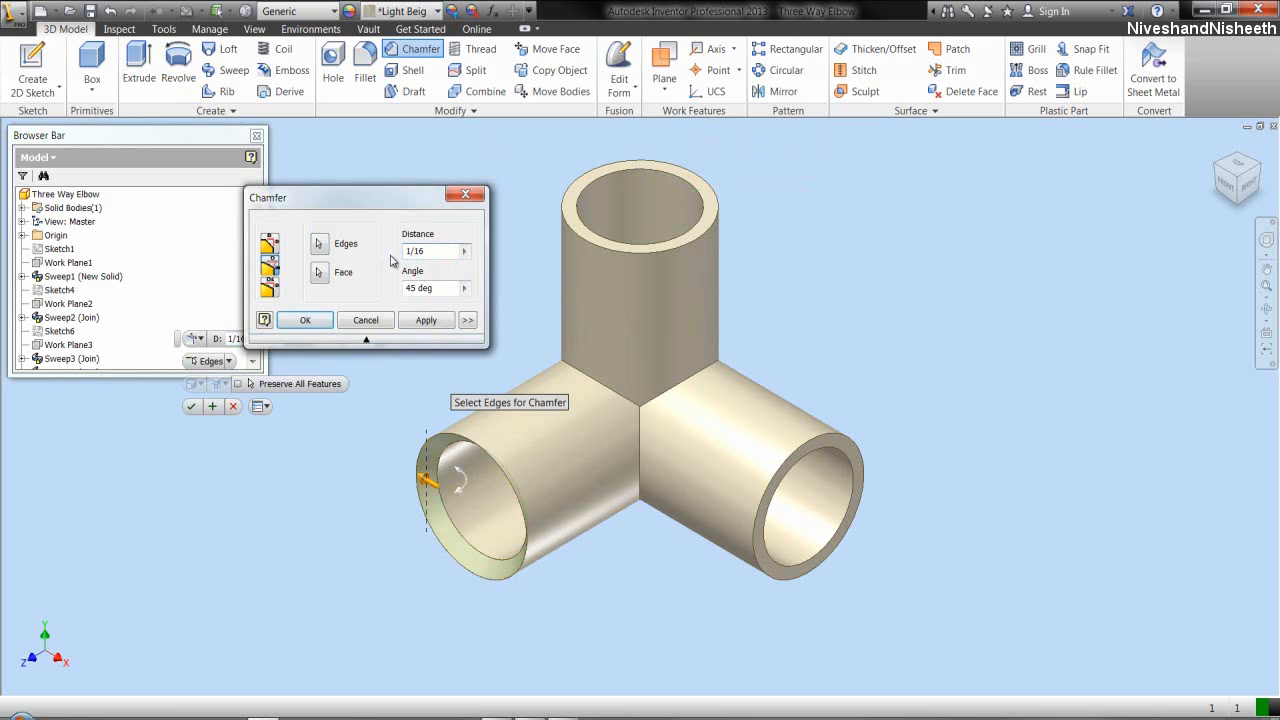
left_click(426, 320)
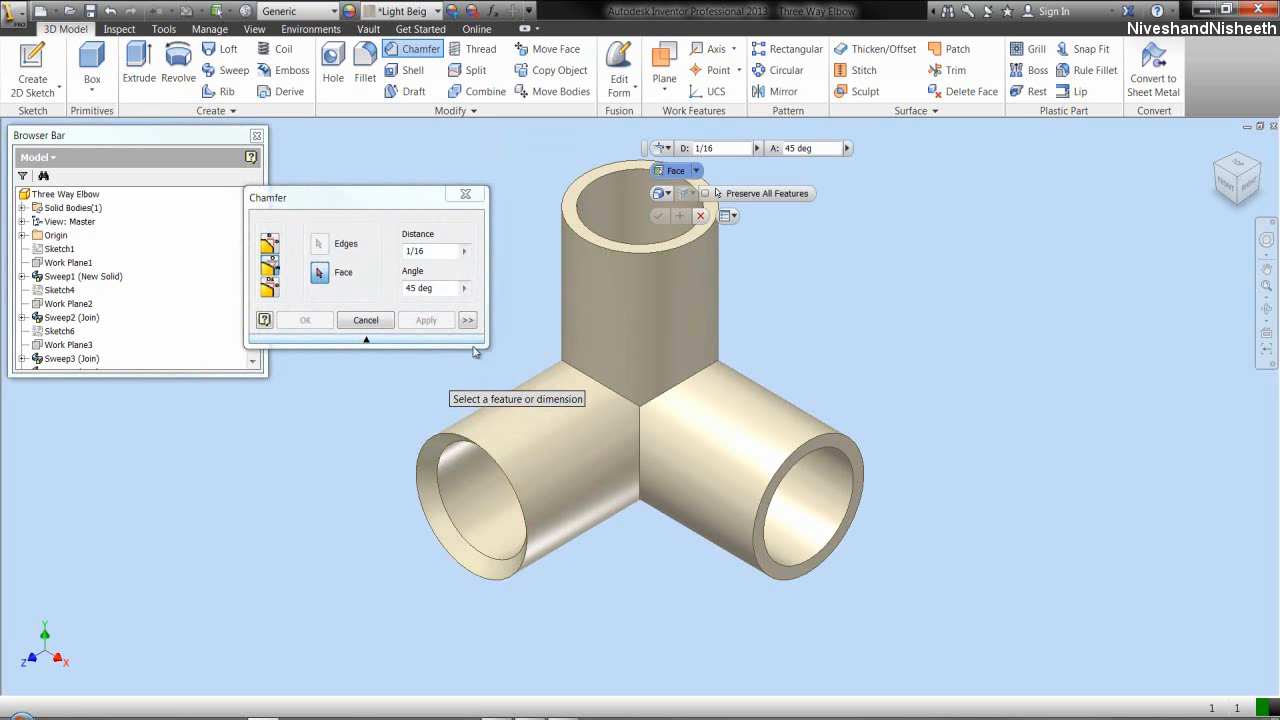
- Chamfer the inner edges of the front-right and vertical branch openings from their end faces, using 1/16 in at 45 deg
left_click(838, 452)
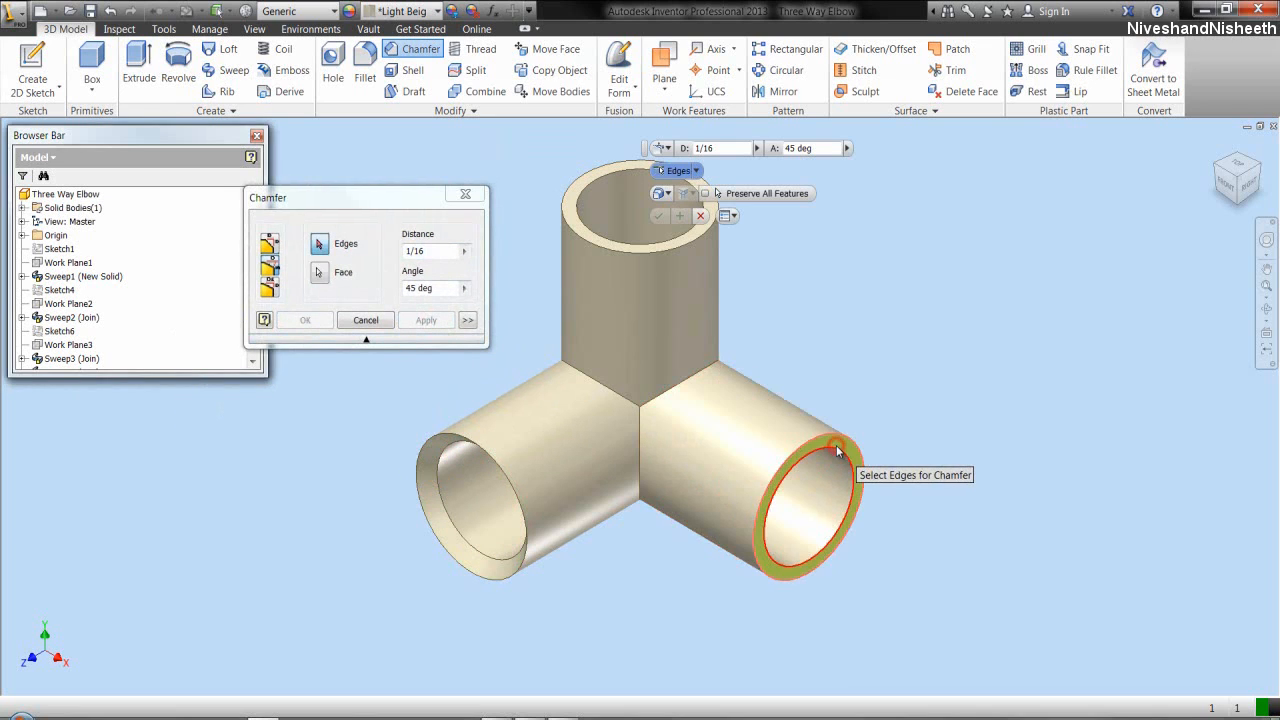
left_click(826, 449)
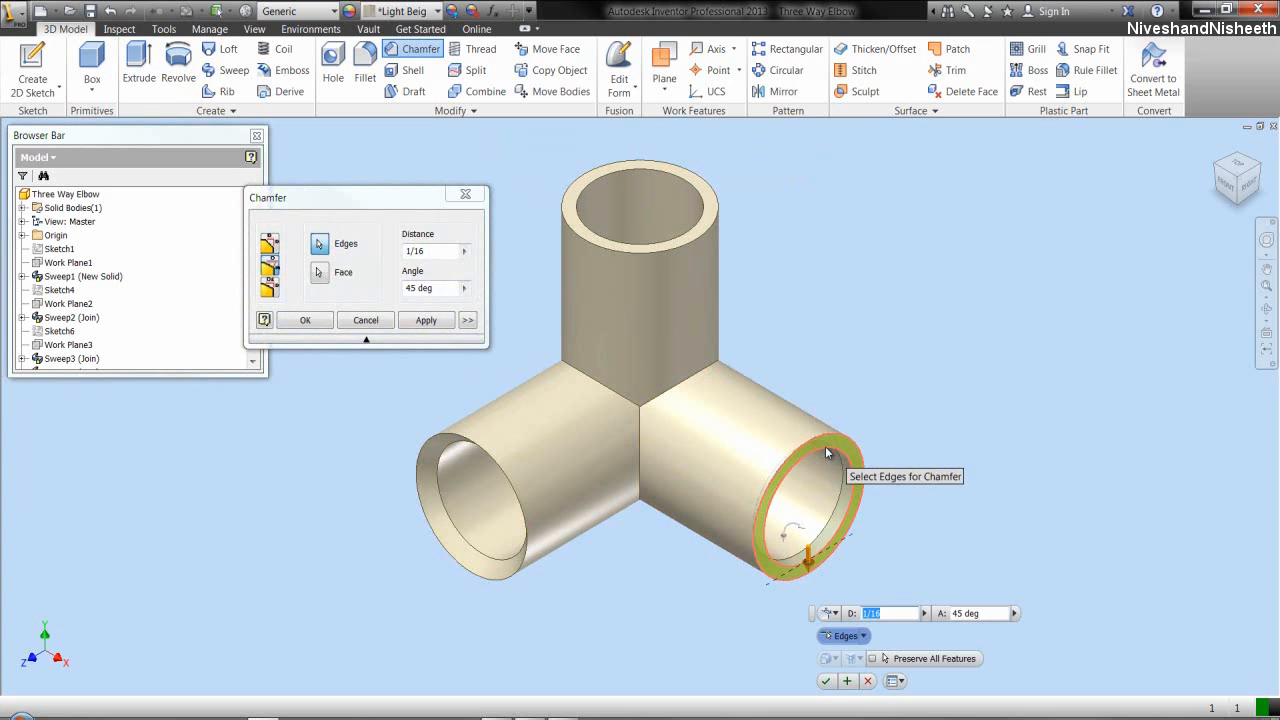
left_click(430, 320)
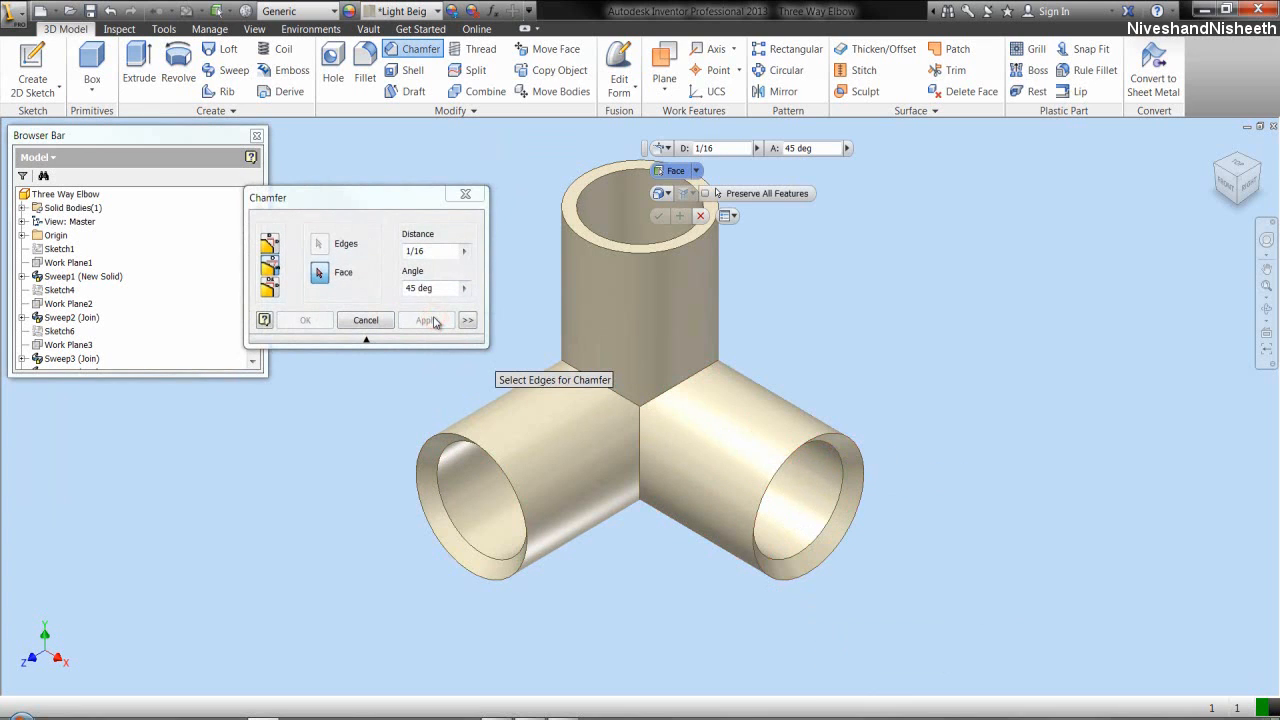
left_click(576, 210)
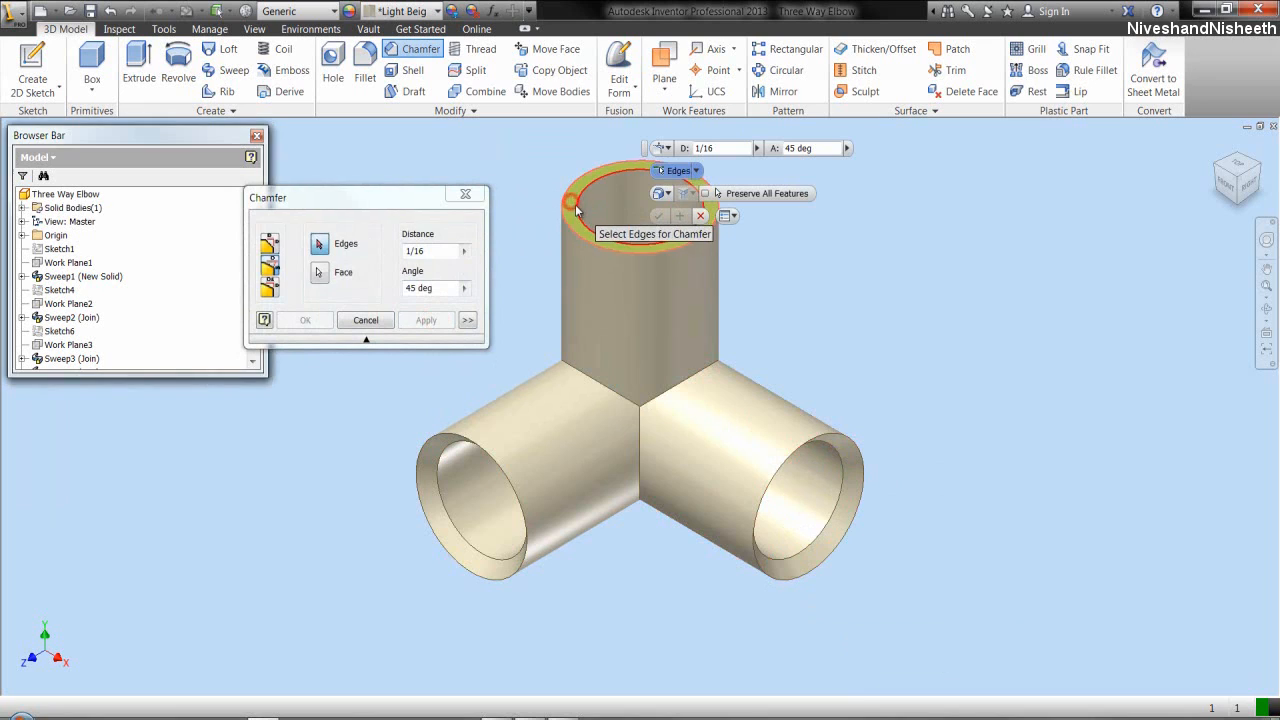
left_click(576, 210)
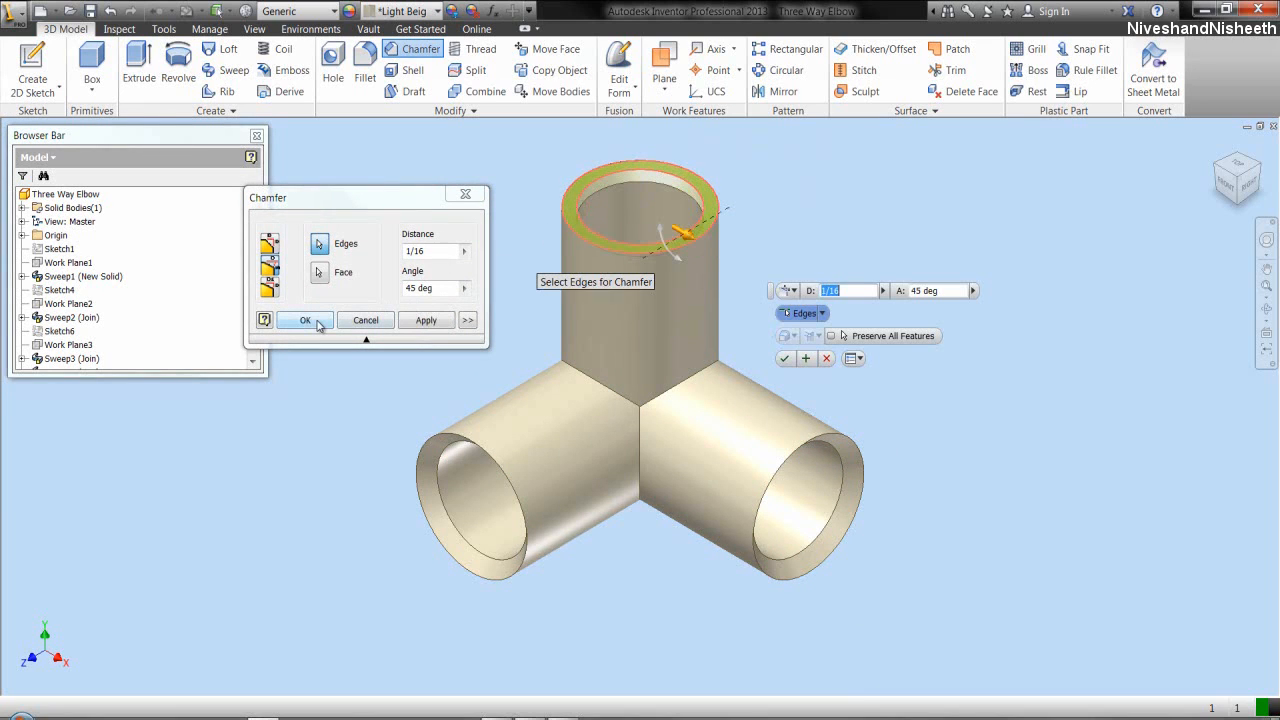
left_click(317, 322)
left_click(423, 246)
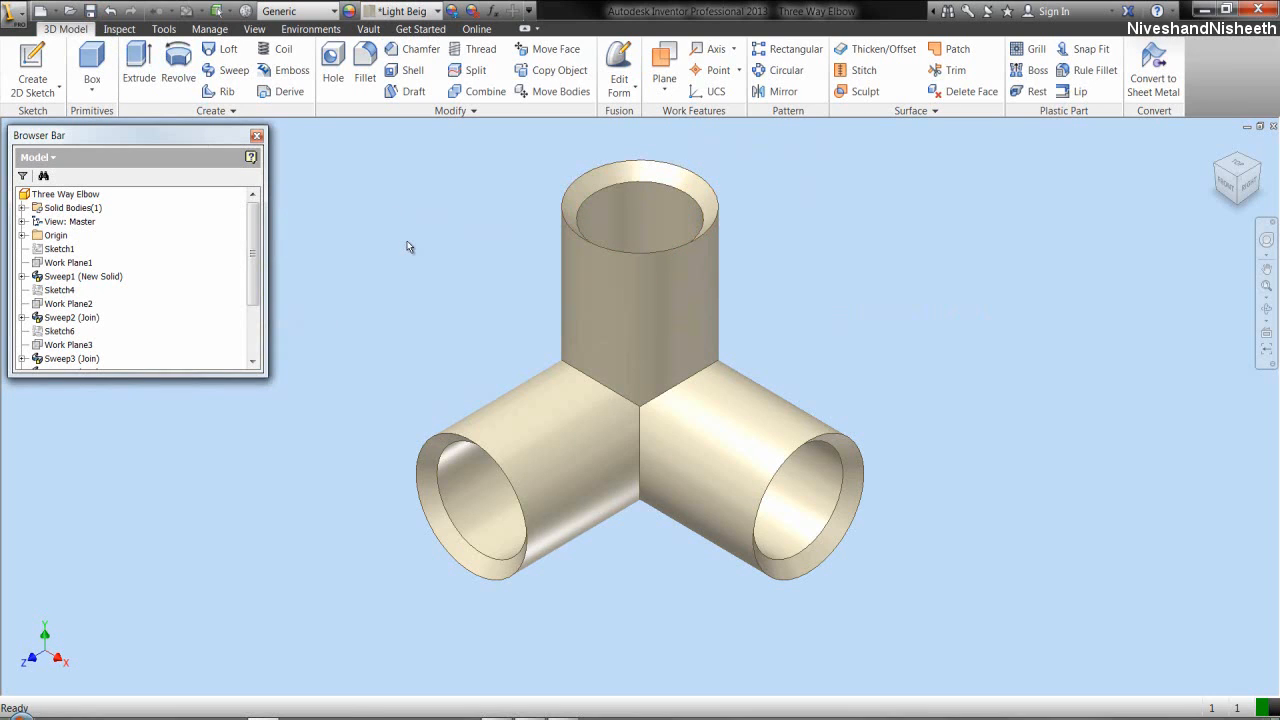
- Start a sketch on the origin YZ plane, slice the graphics at the sketch plane, and orient to the Right view
left_click(489, 222)
left_click(22, 235)
left_click(60, 249)
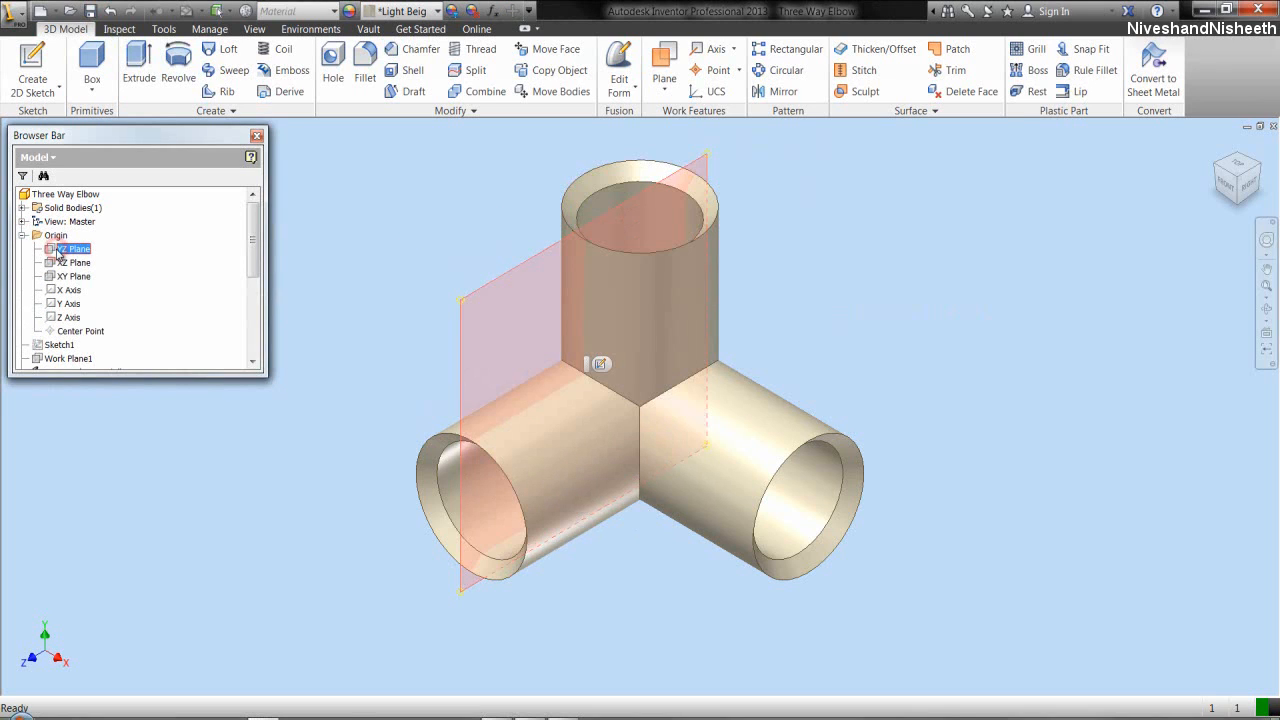
right_click(58, 253)
left_click(68, 284)
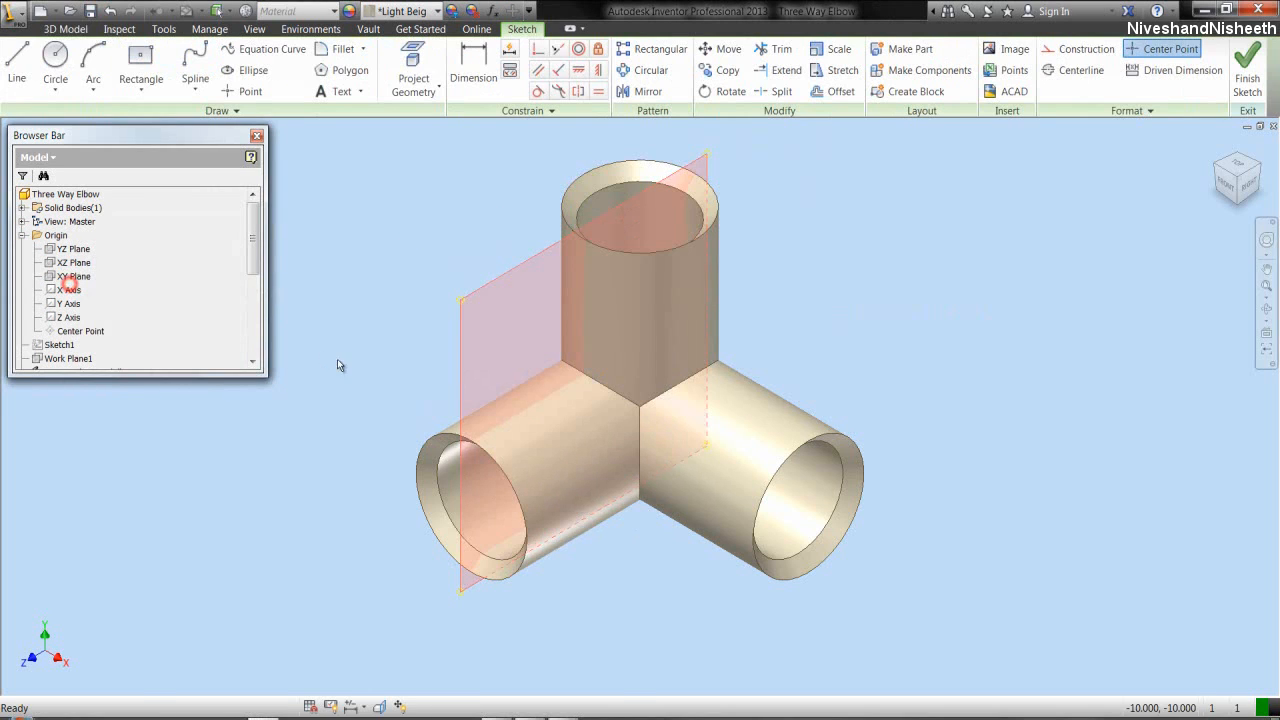
left_click(347, 361)
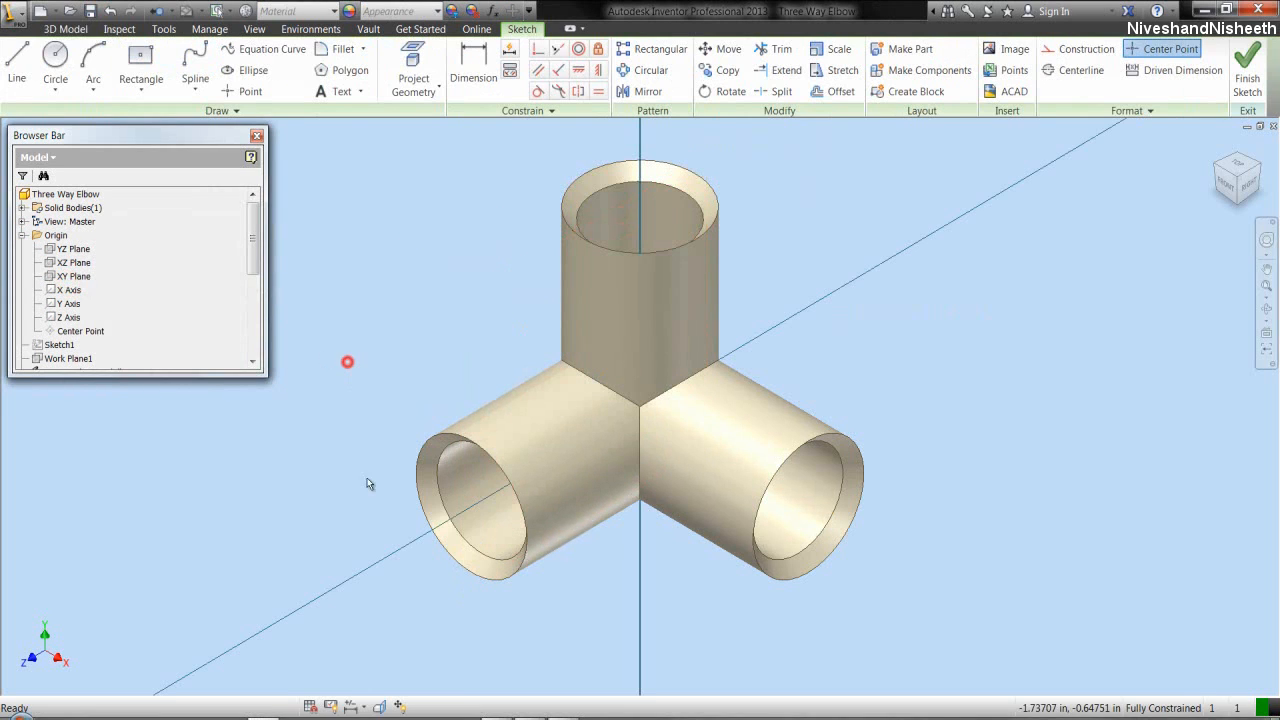
left_click(380, 705)
left_click(407, 350)
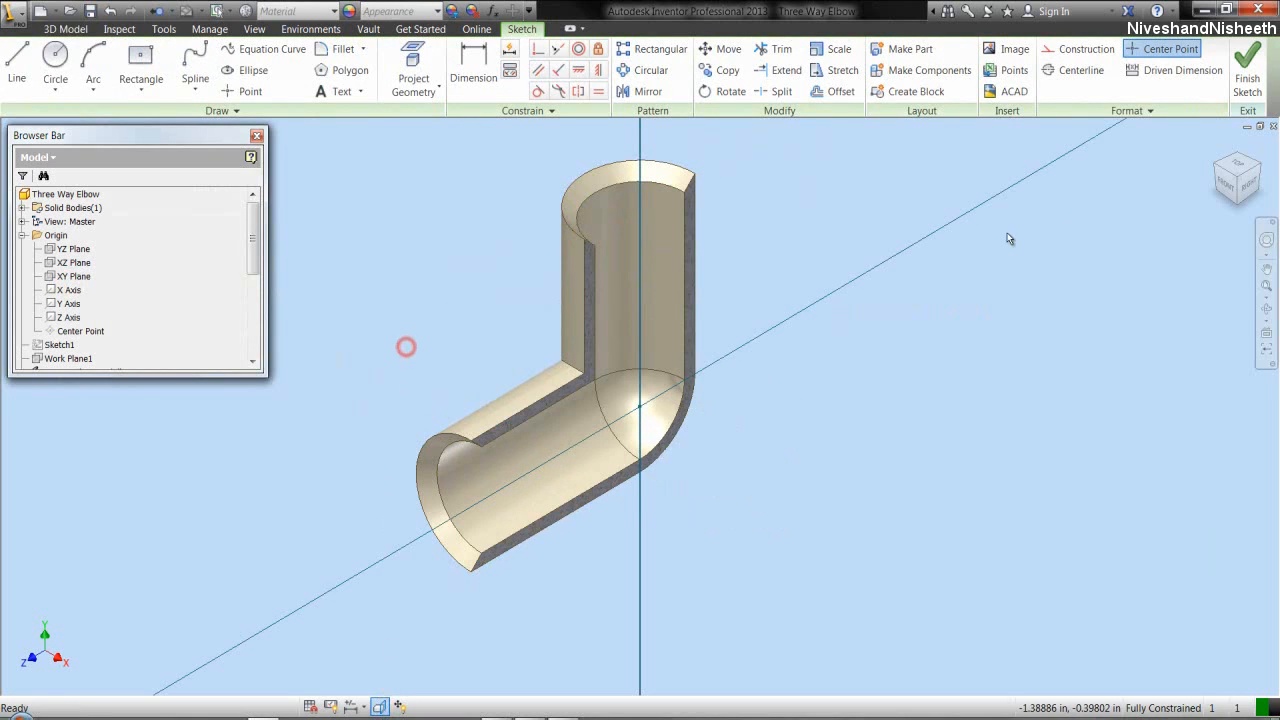
left_click(1244, 184)
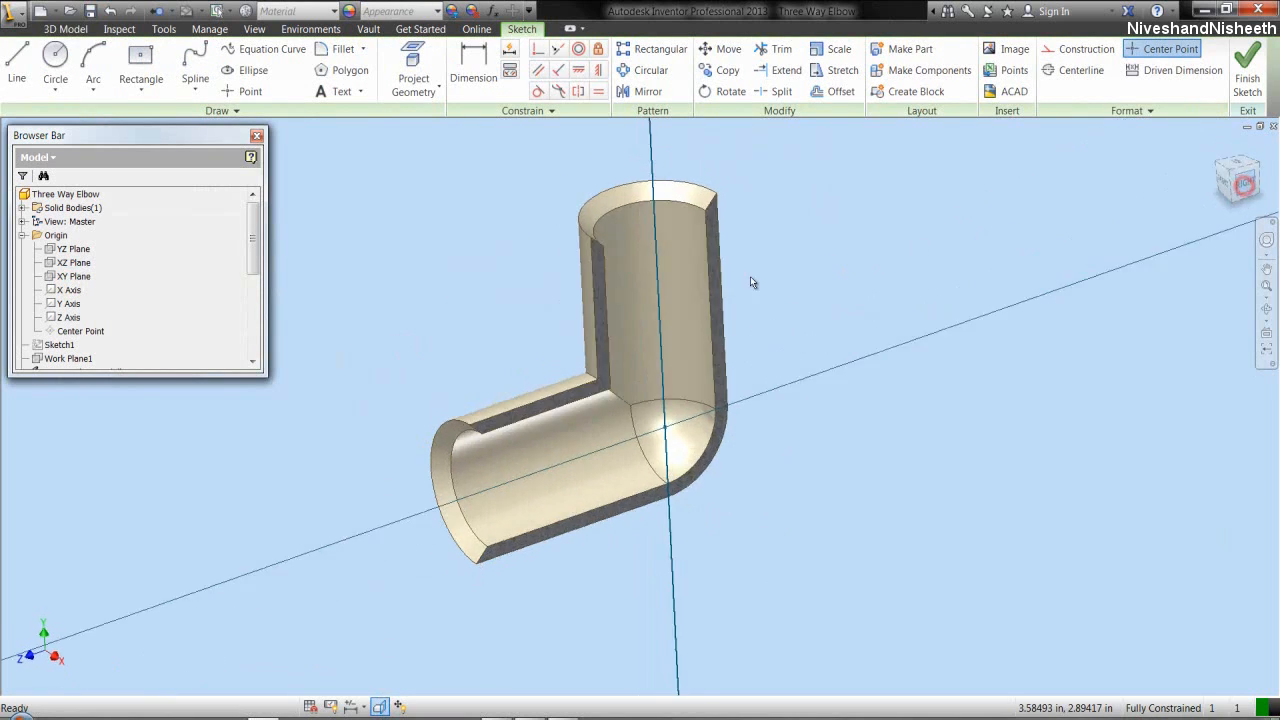
- Project the cut edges of the sliced elbow into the sketch and convert them to construction geometry
left_click(504, 242)
left_click(430, 88)
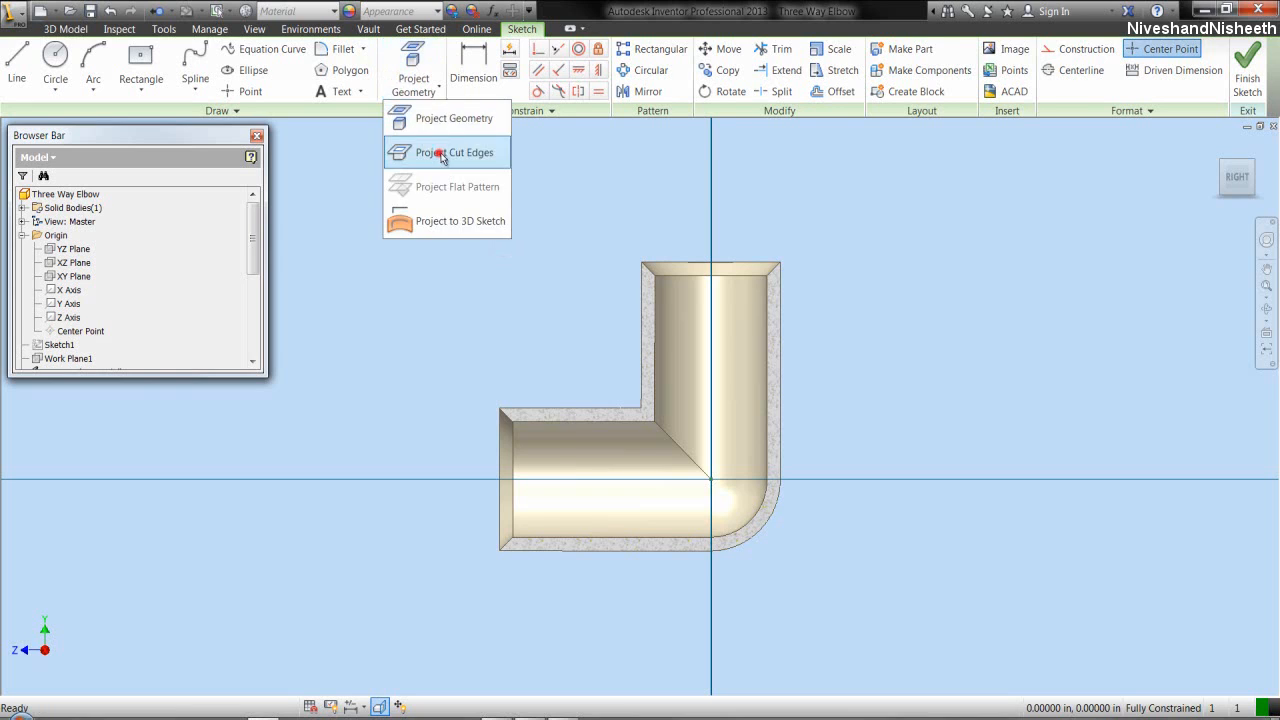
left_click(440, 152)
mouse_move(442, 208)
left_mouse_down()
mouse_move(845, 532)
mouse_move(876, 596)
left_mouse_up()
left_click(1087, 48)
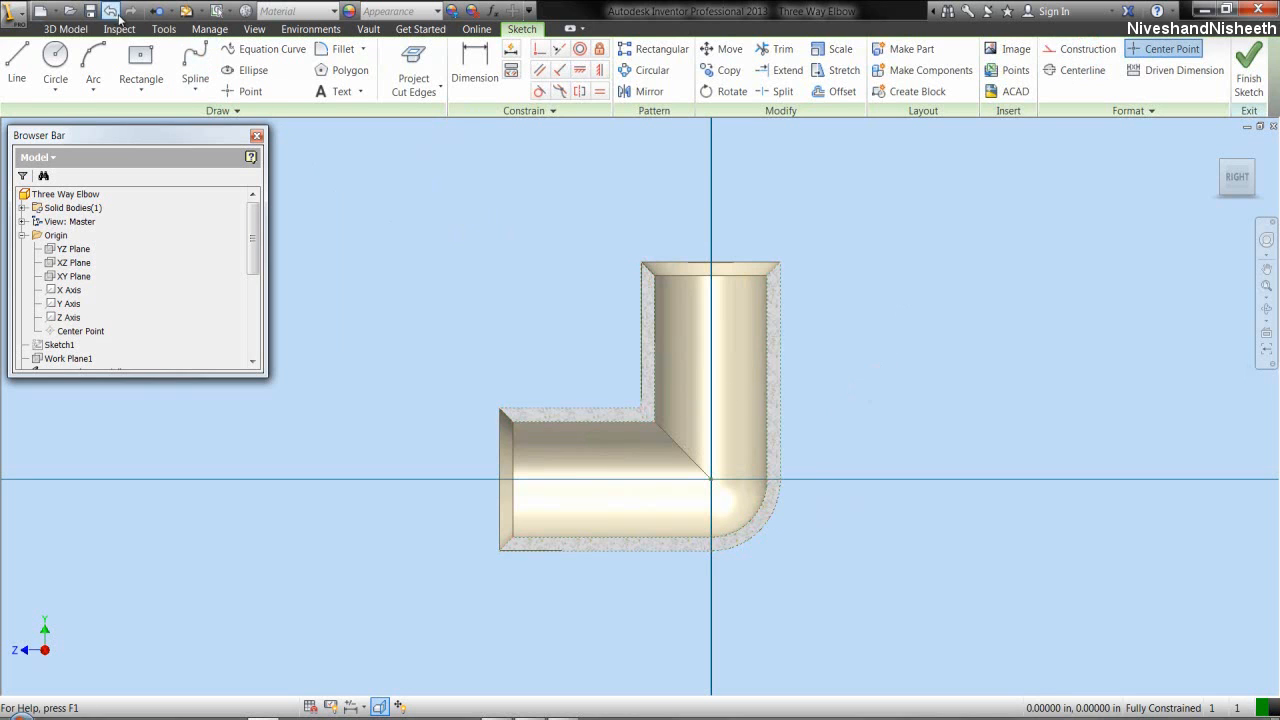
- Open the National Pipe Thread part and edit its thread profile sketch
left_click(67, 11)
double_click(634, 309)
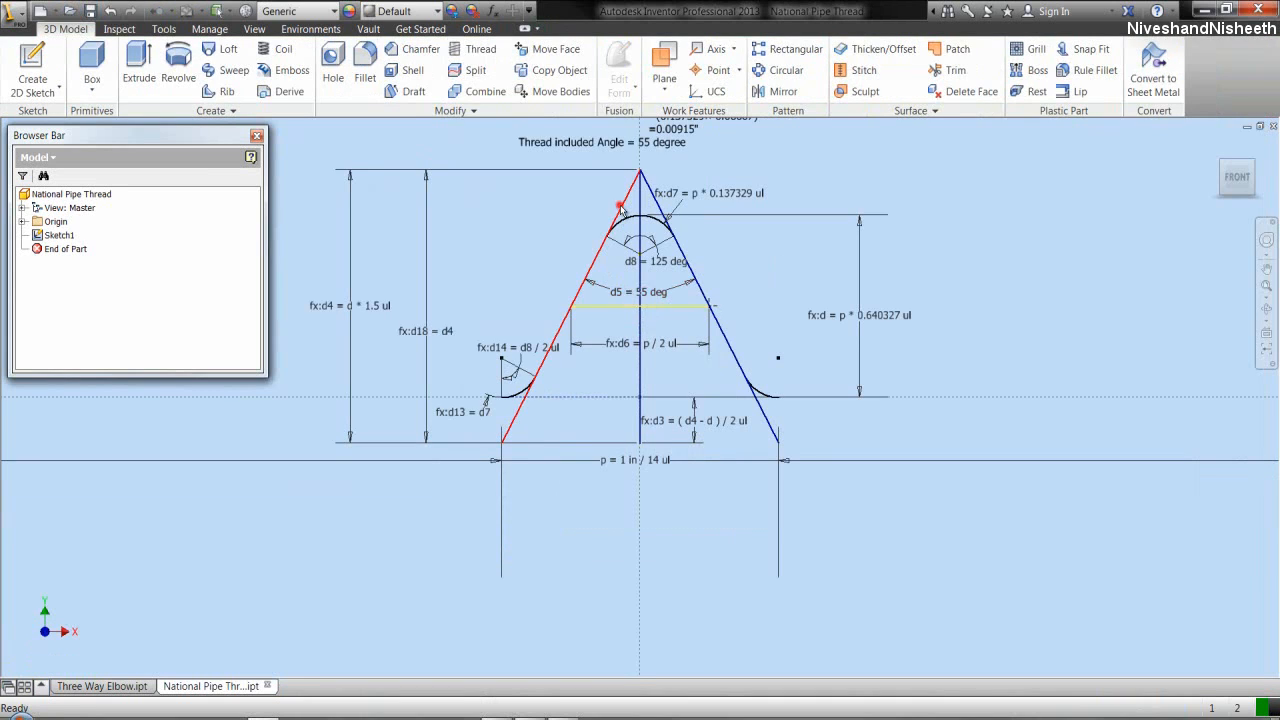
left_click(620, 210)
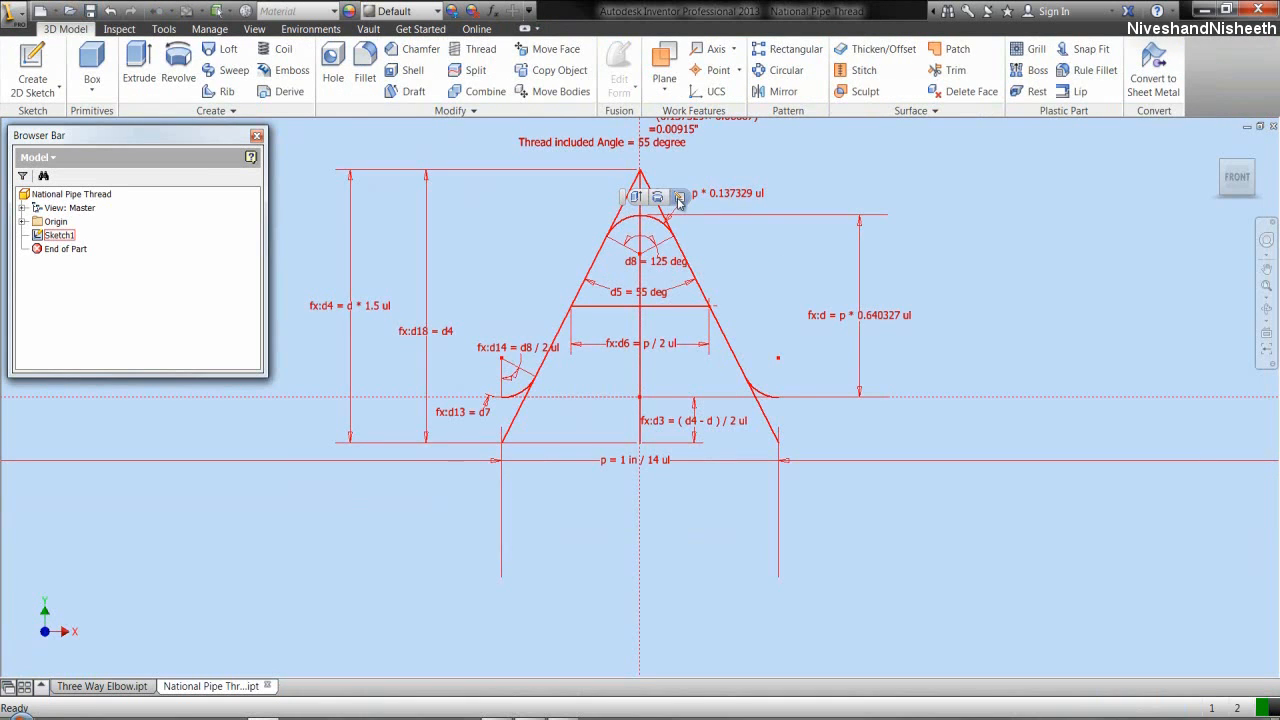
left_click(678, 198)
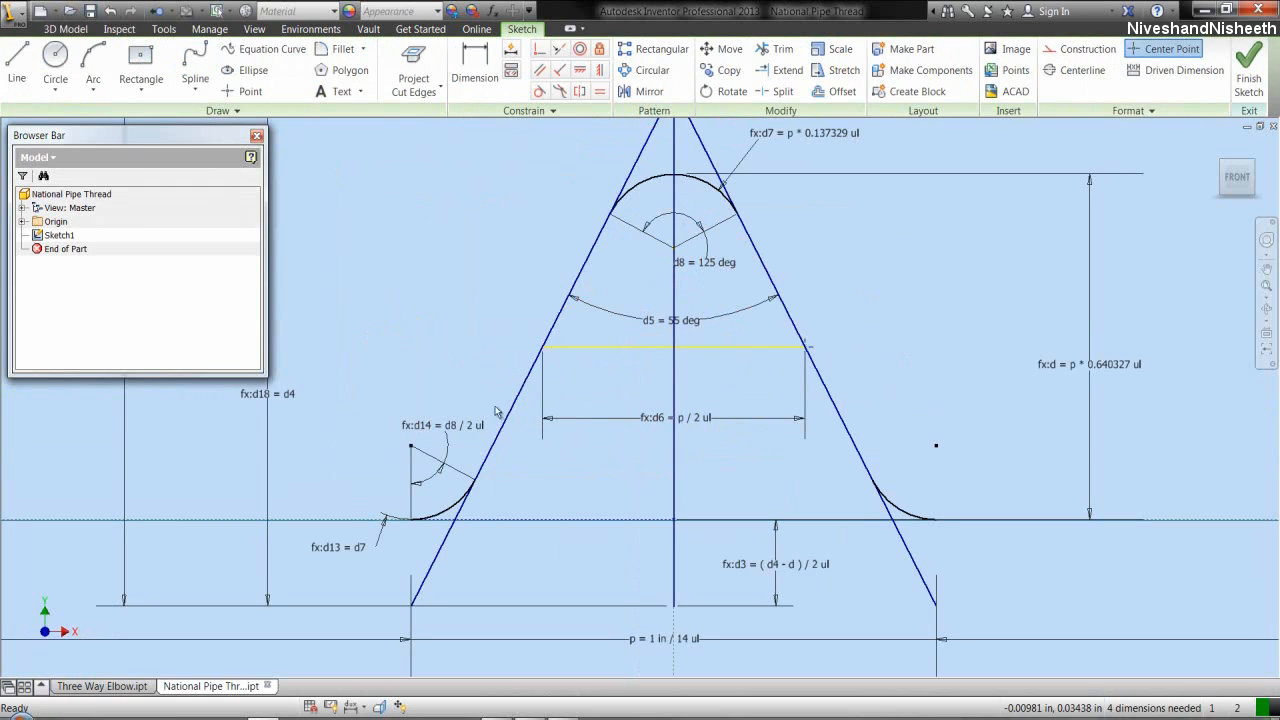
- Copy the crest arc and the two root arcs of the thread profile
left_click(461, 507)
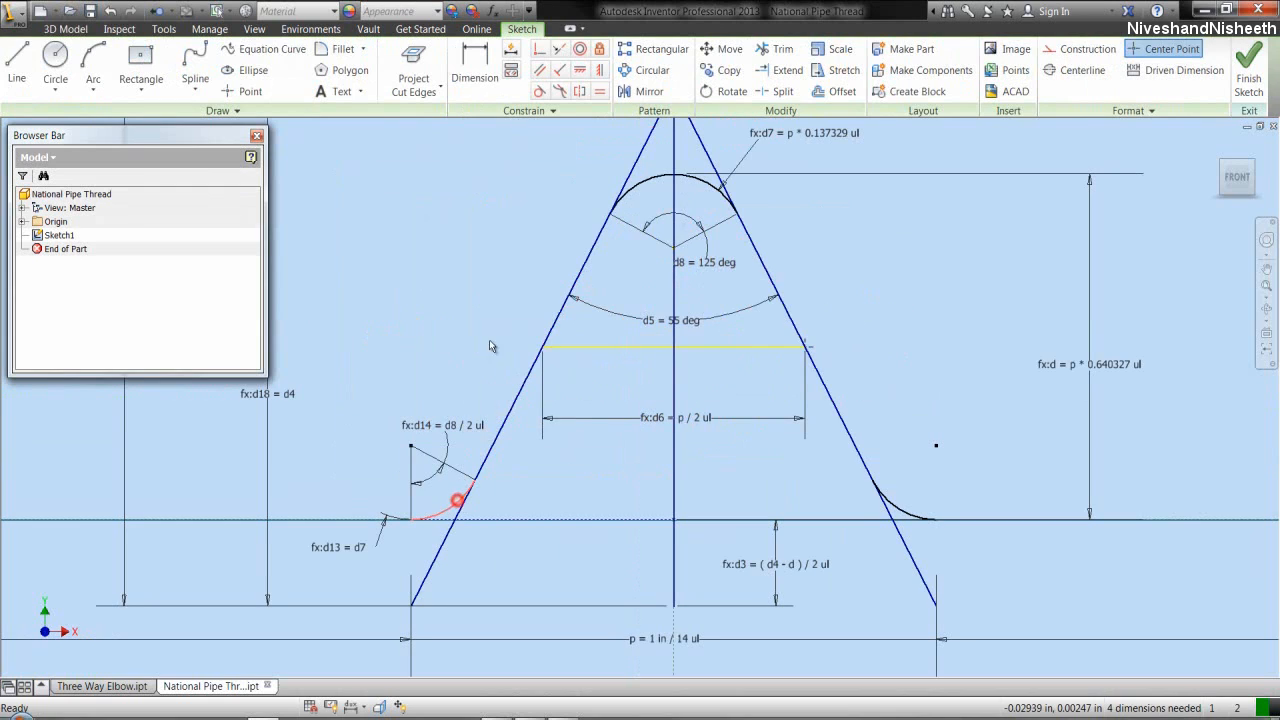
left_click(646, 179, "ctrl")
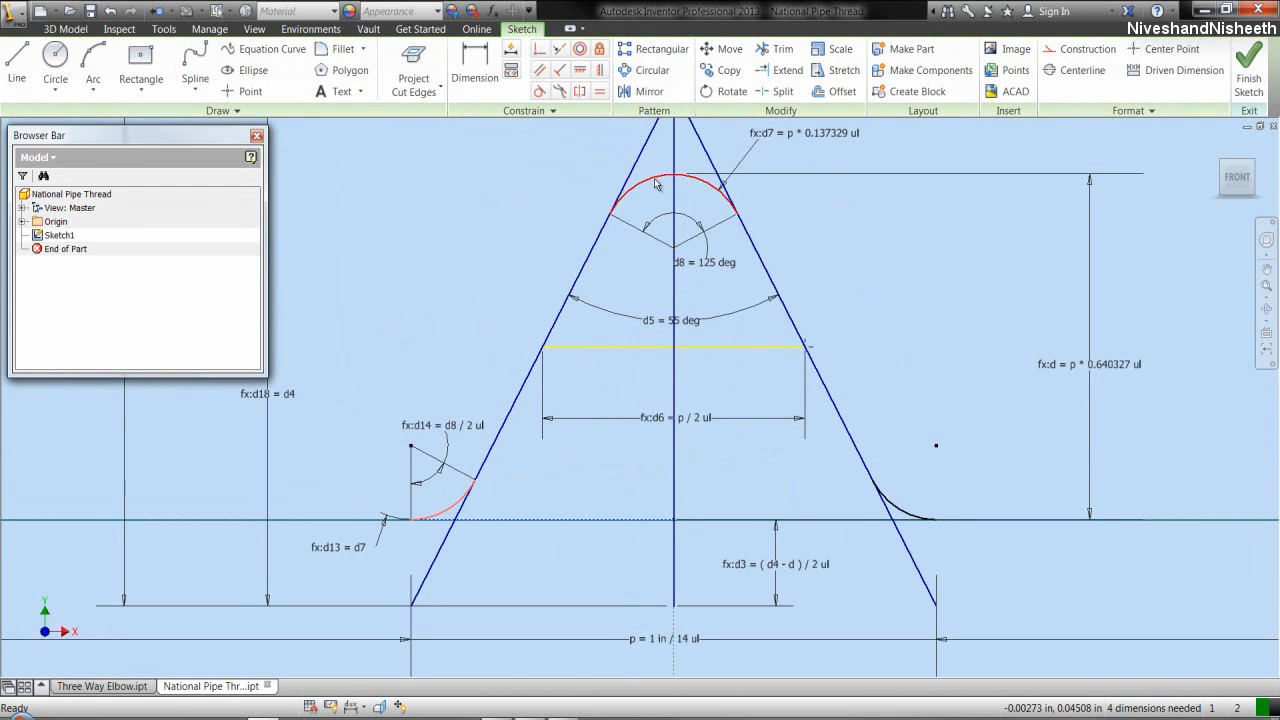
left_click(901, 515, "ctrl")
right_click(901, 517)
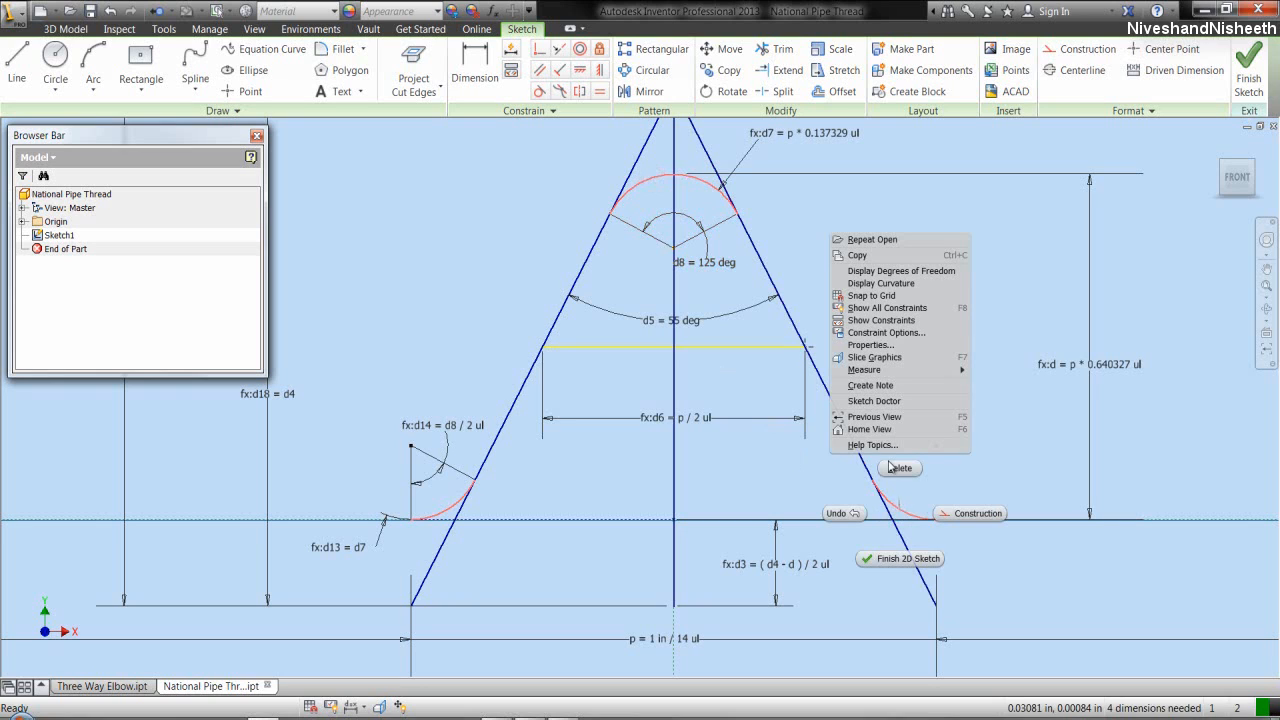
left_click(862, 252)
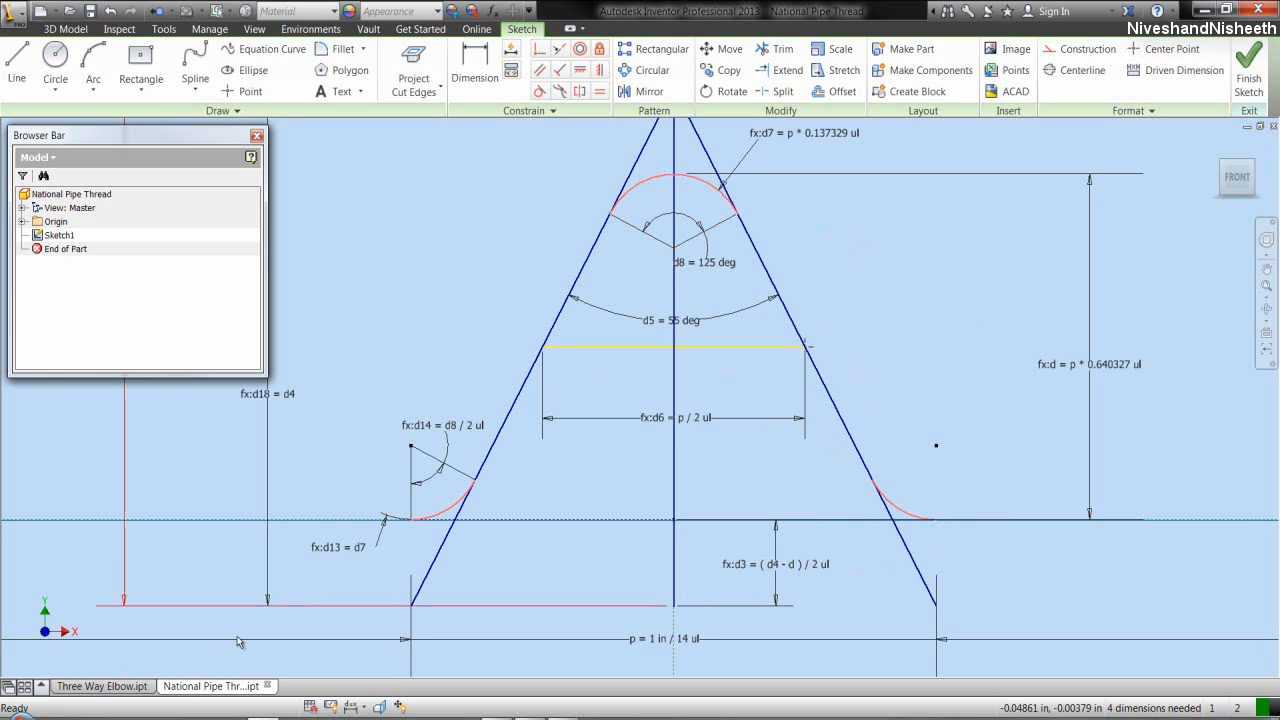
- Switch back to the Three Way Elbow part and paste the copied thread arcs into its open sketch
left_click(146, 686)
right_click(407, 305)
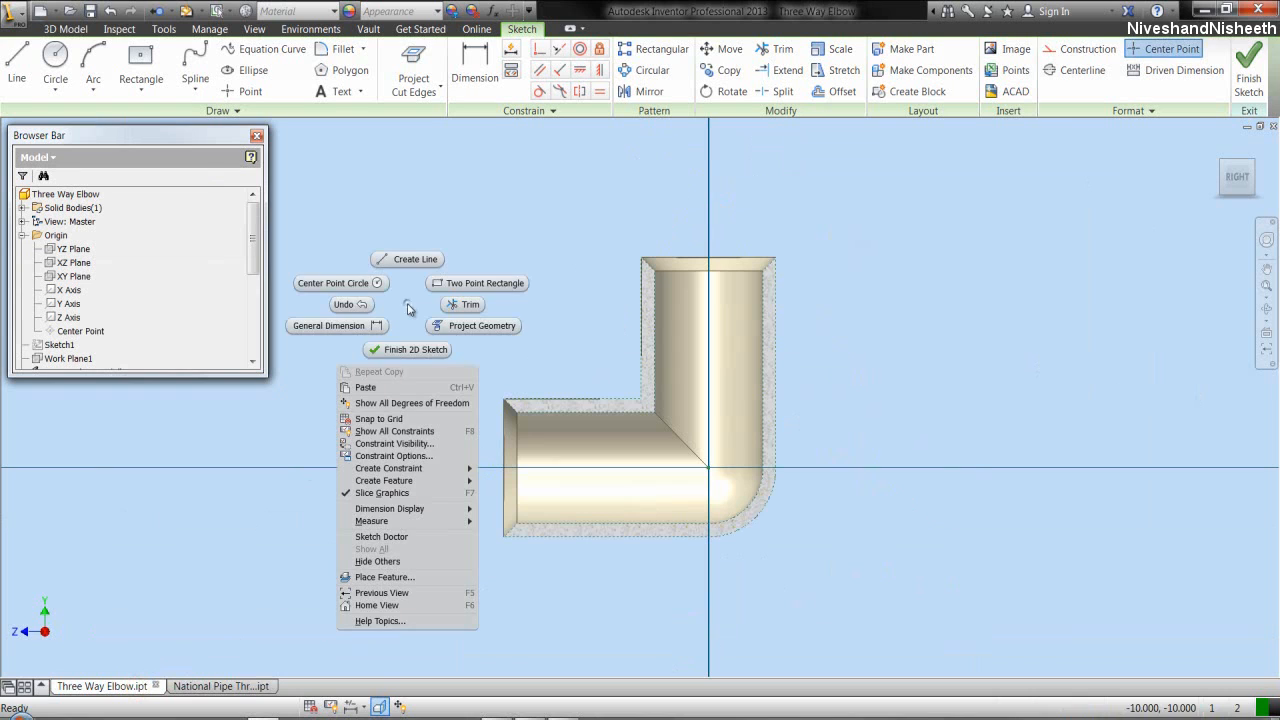
left_click(392, 387)
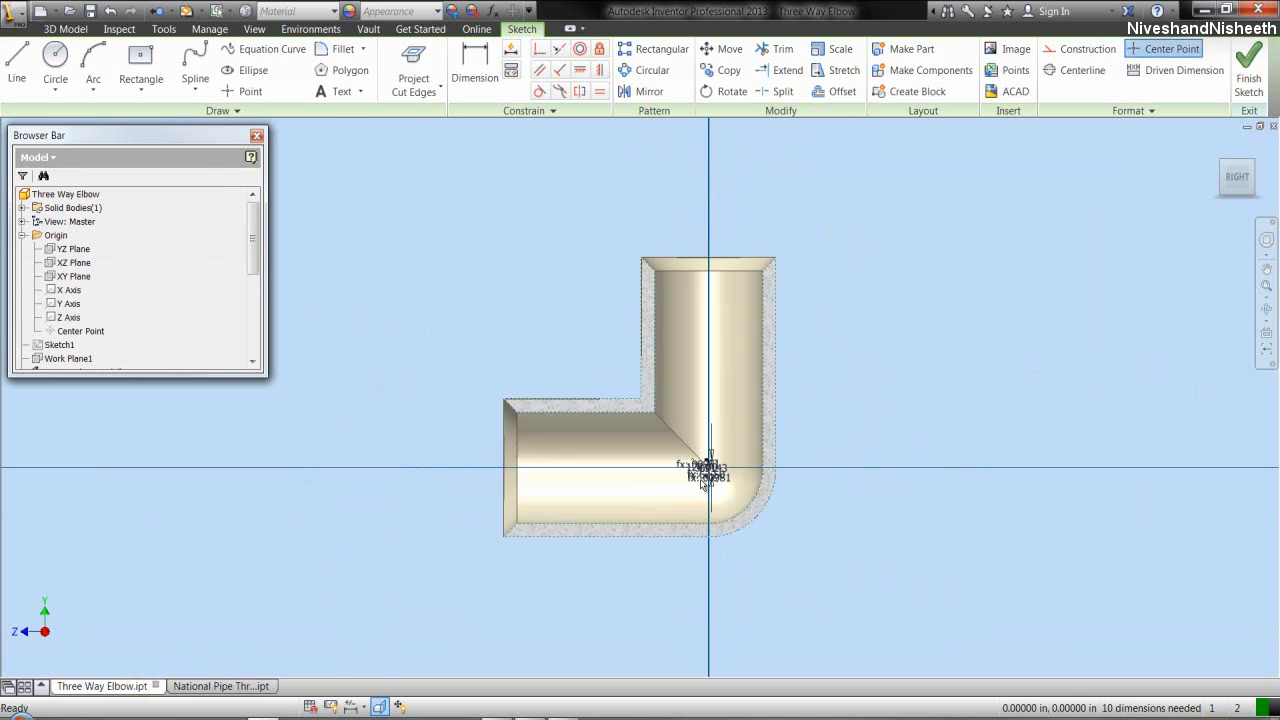
- Delete the pitch, radius and angle dimensions that were pasted along with the thread arcs
scroll(705, 482, "up", 6)
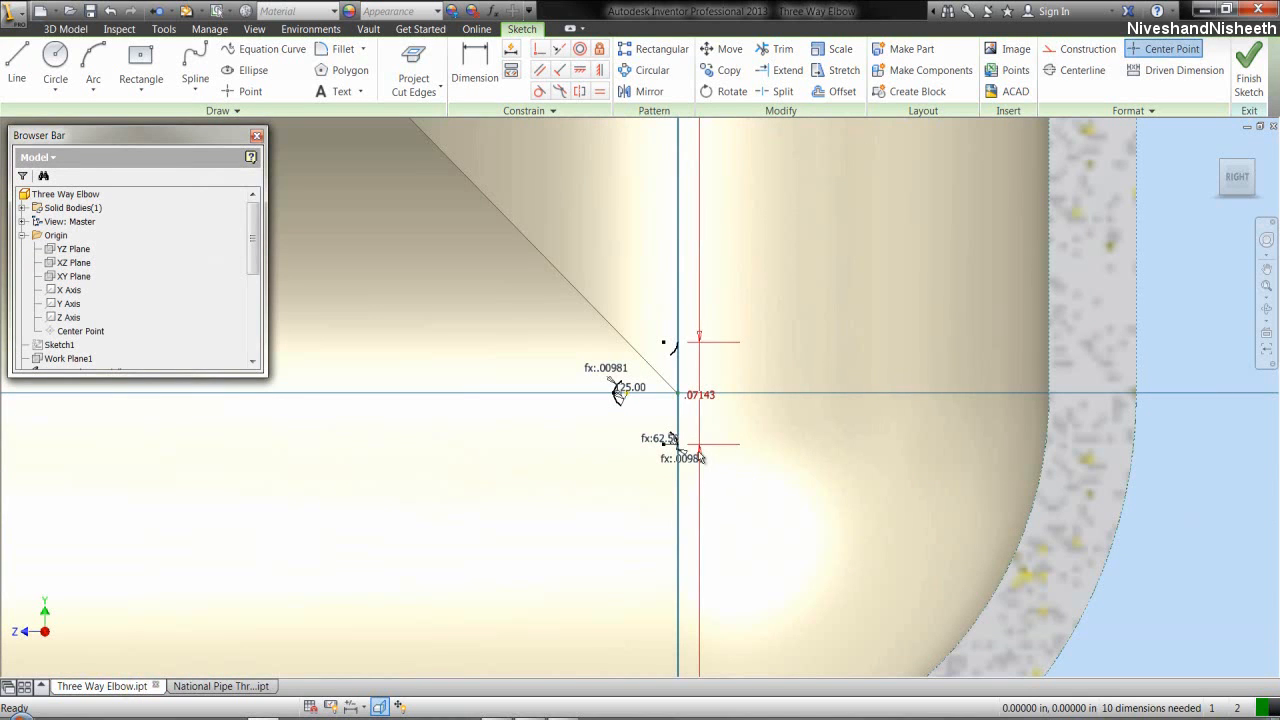
left_click(698, 451)
key("Delete")
left_click(668, 440)
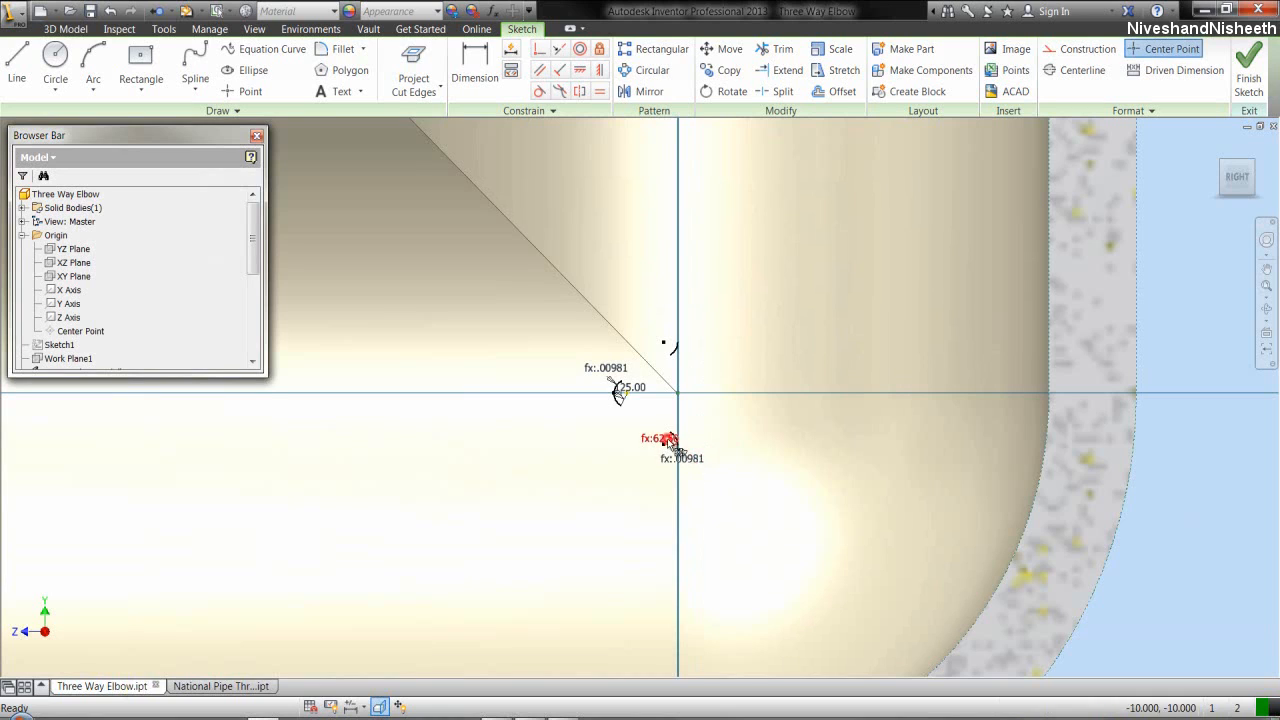
key("Delete")
left_click(692, 460)
key("Delete")
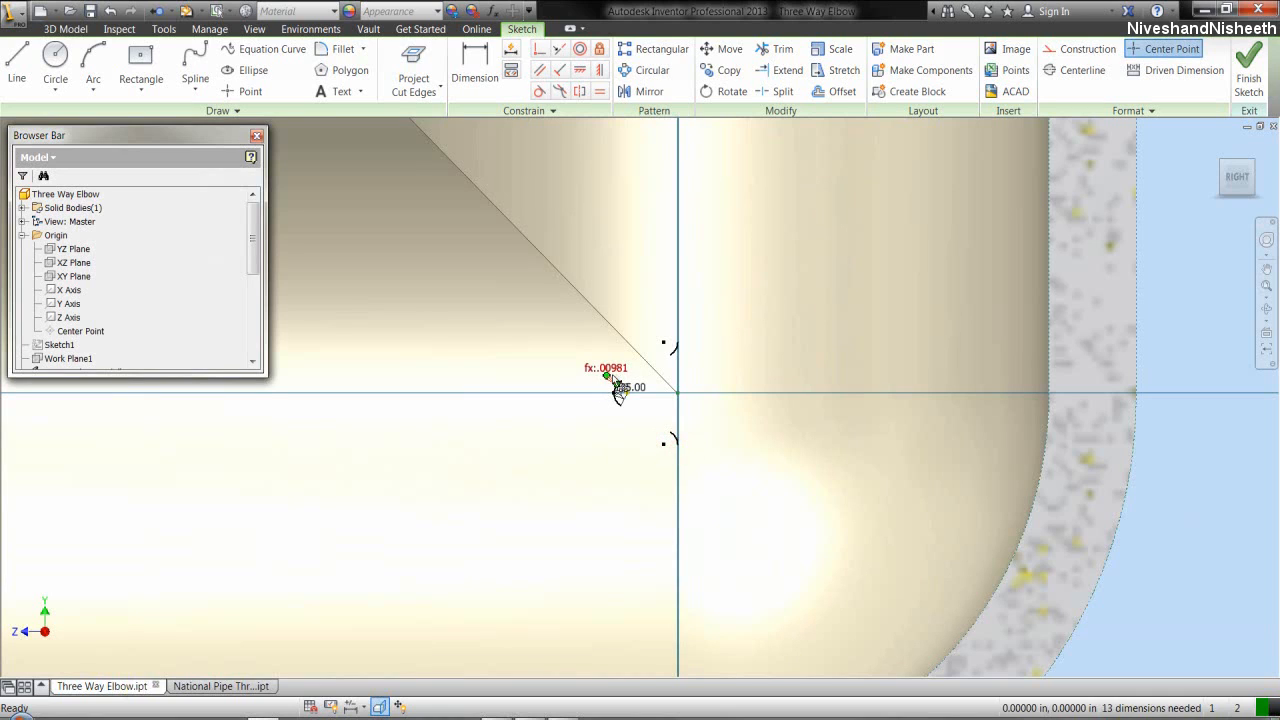
left_click(617, 384)
key("Delete")
- Close the thread profile by joining the crest arc to both root arcs with flank lines and adding a straight base line between the root arcs
key("l")
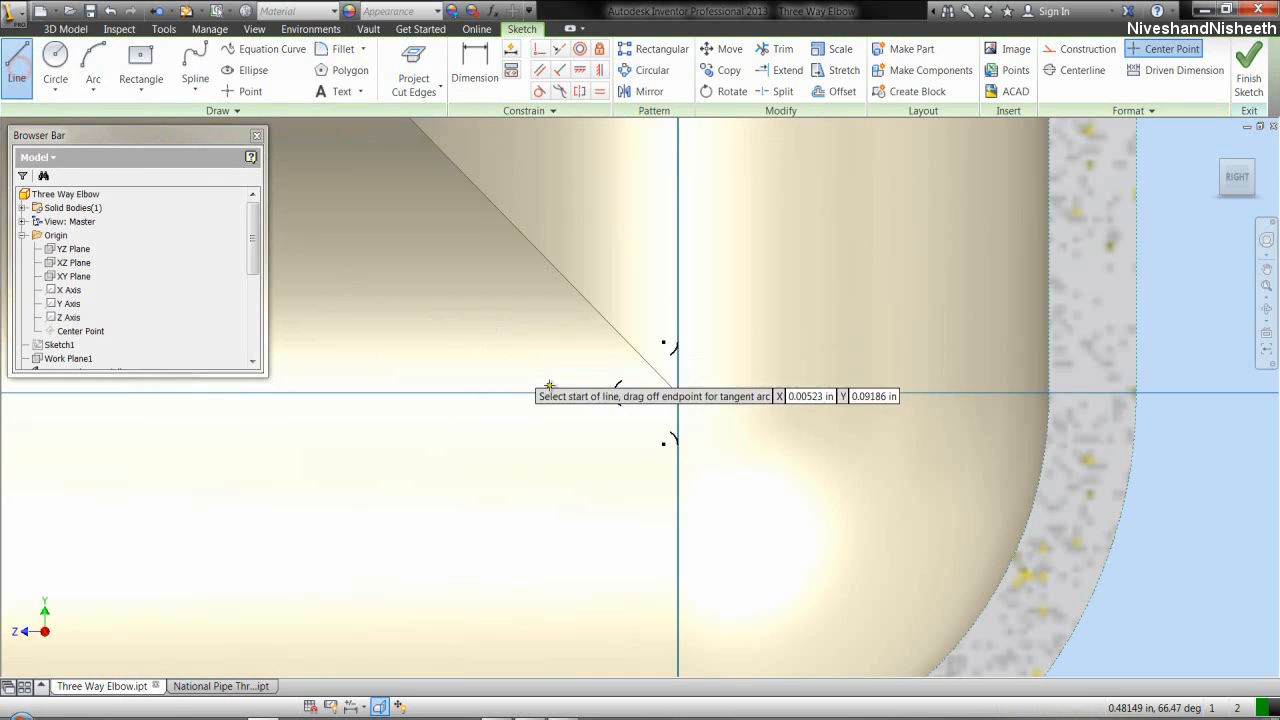
scroll(652, 397, "down", 2)
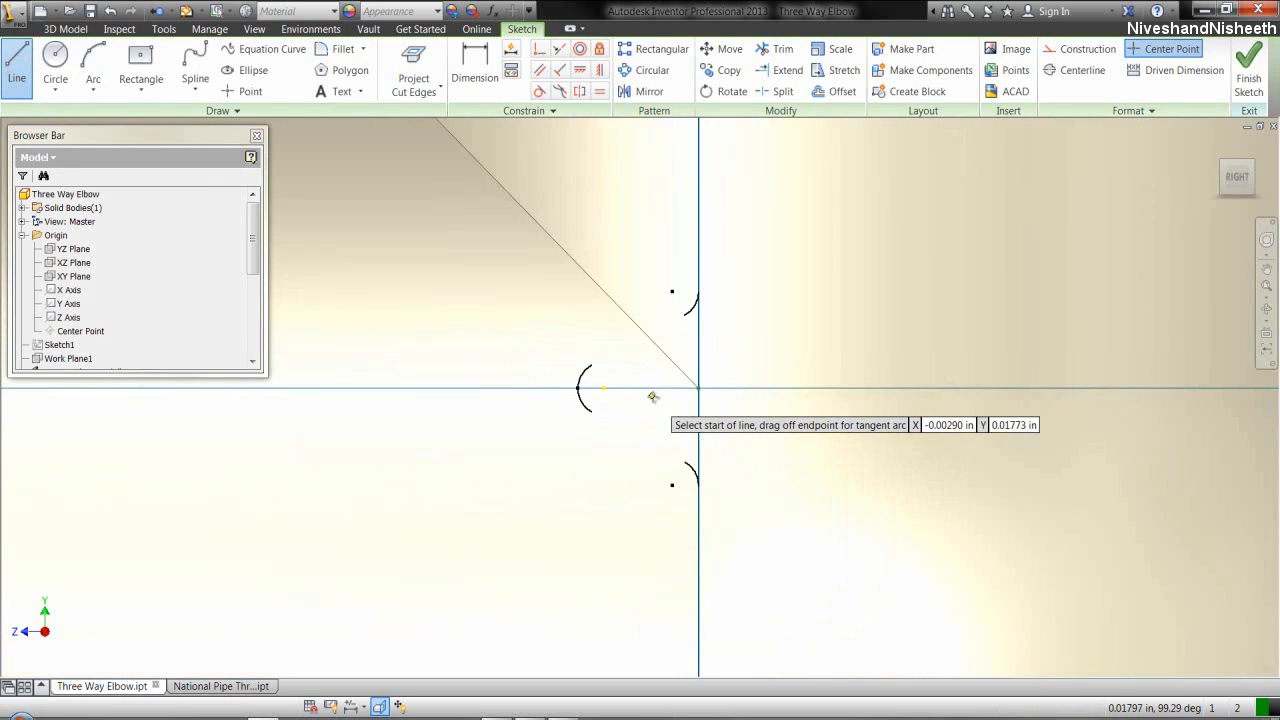
left_click(592, 364)
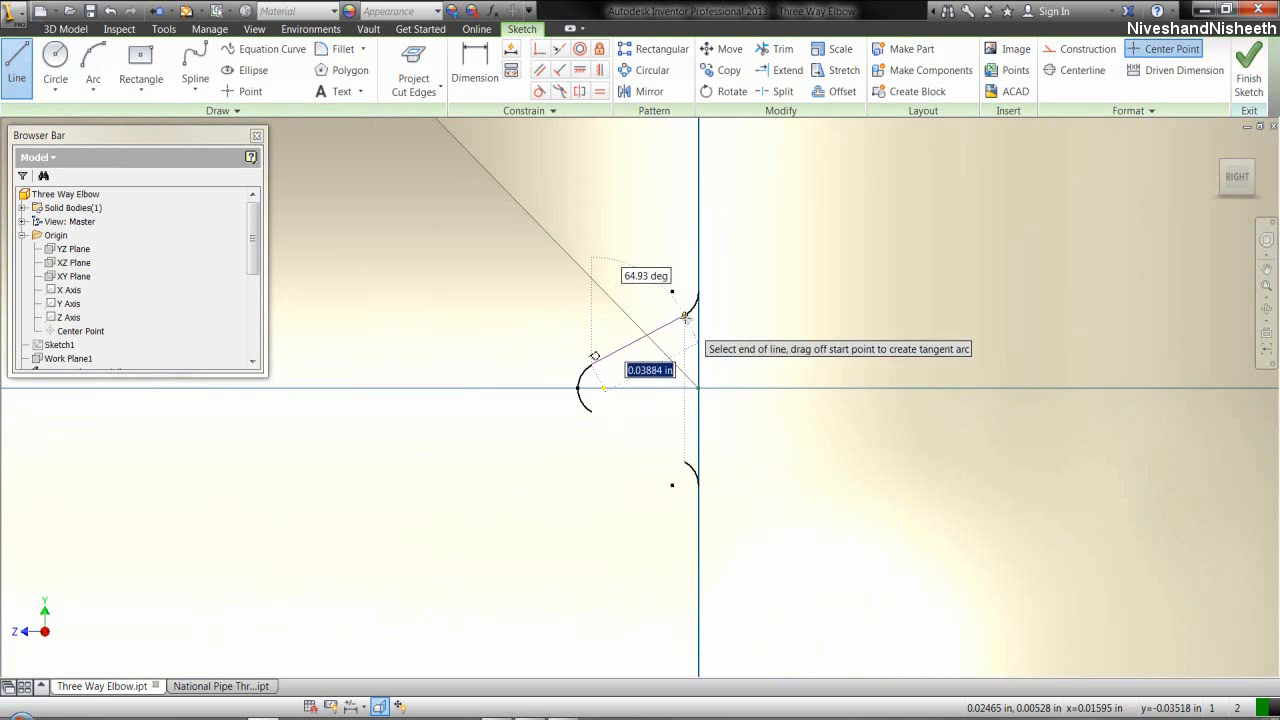
left_click(685, 316)
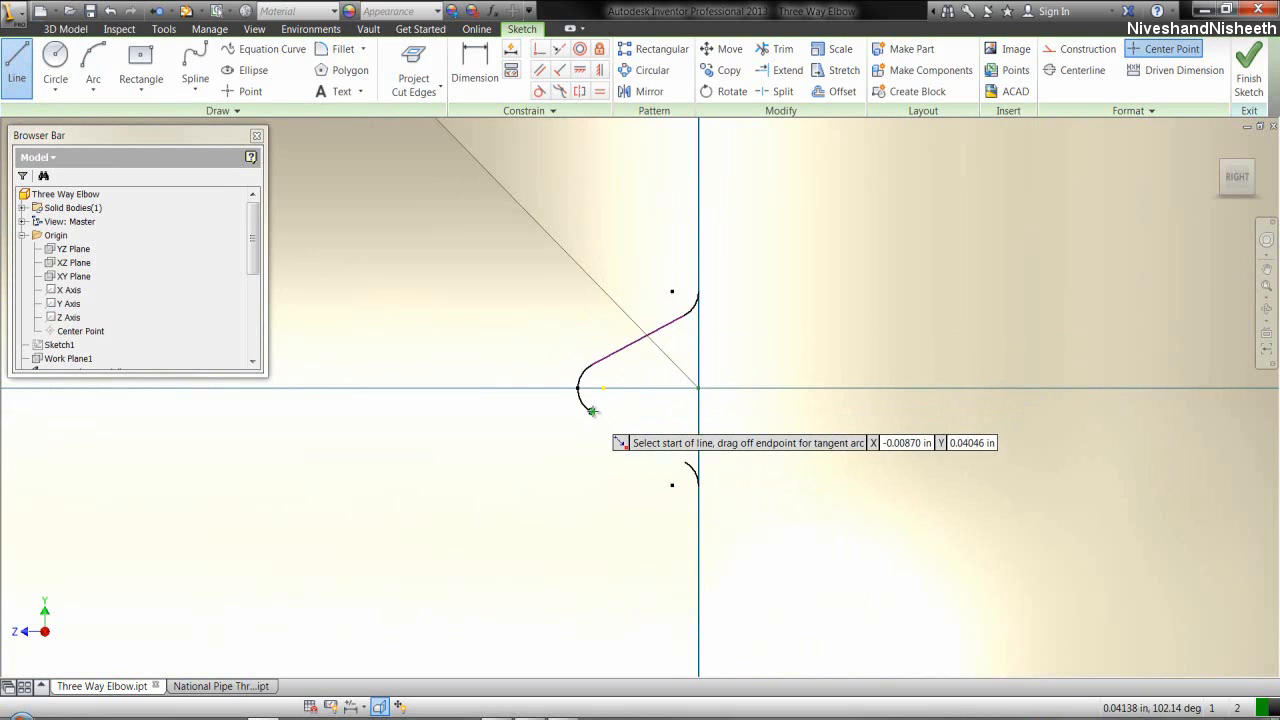
left_click(592, 411)
left_click(686, 463)
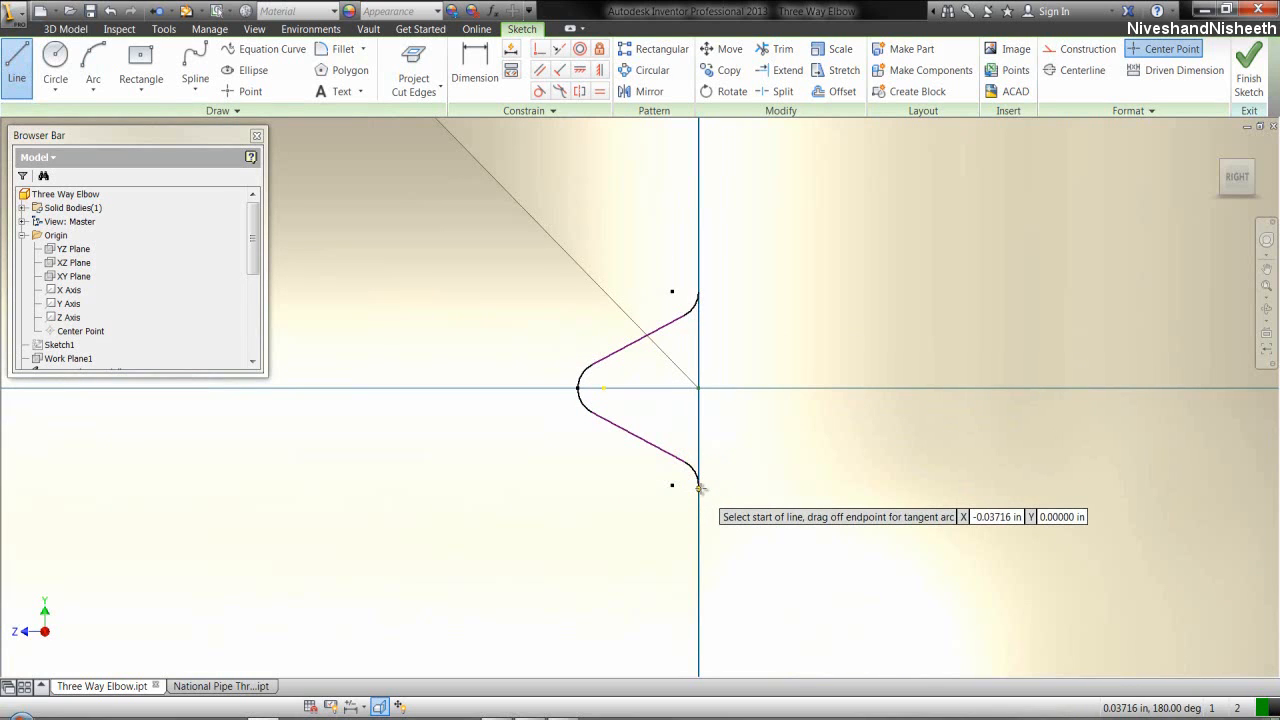
left_click(698, 477)
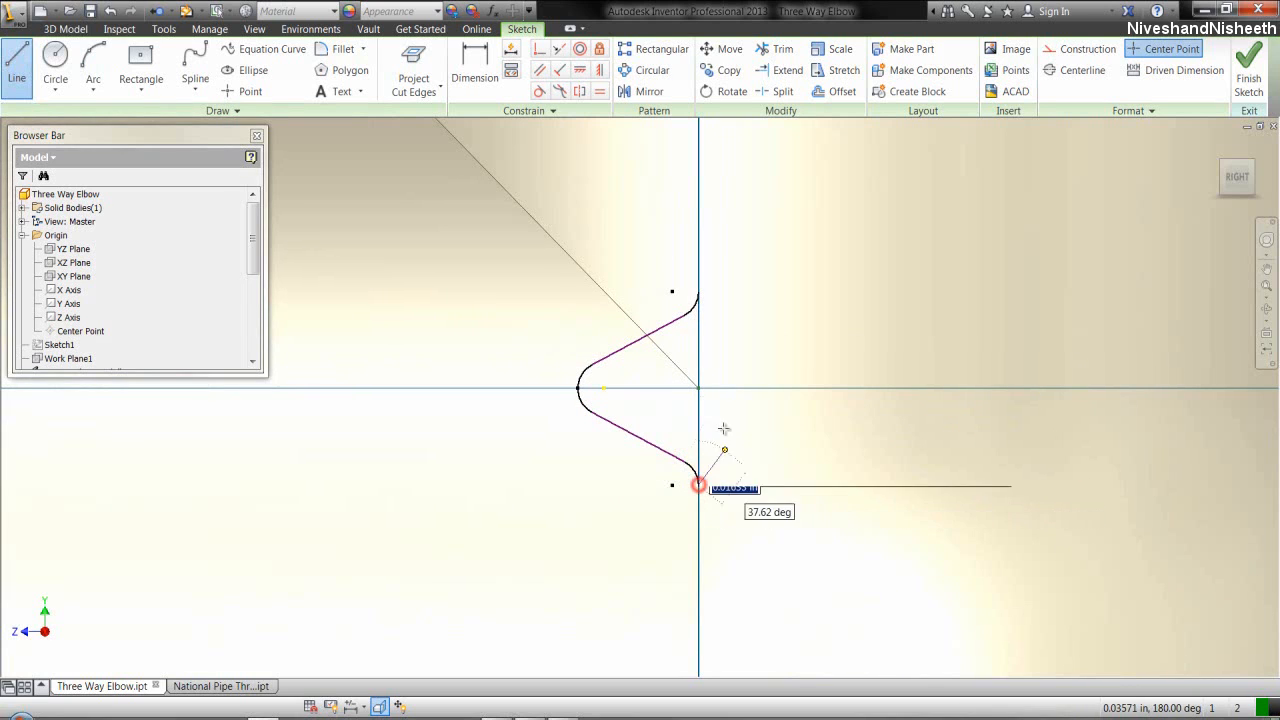
left_click(698, 292)
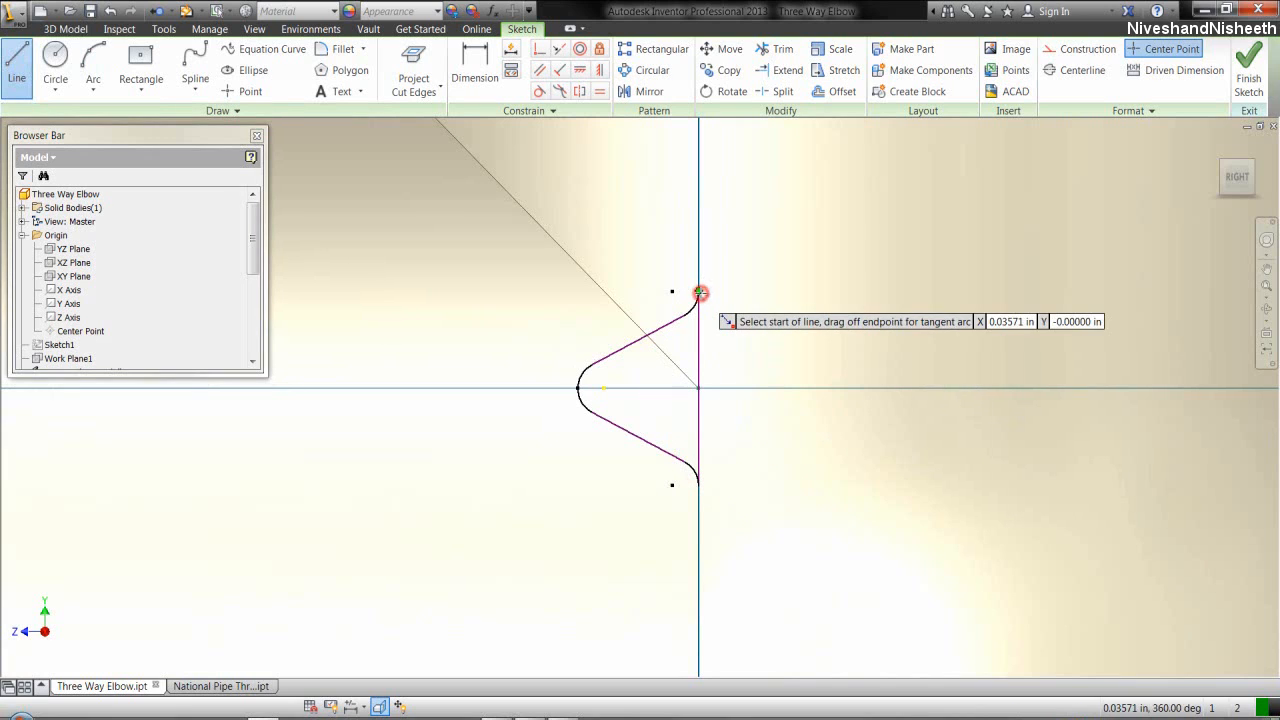
right_click(723, 313)
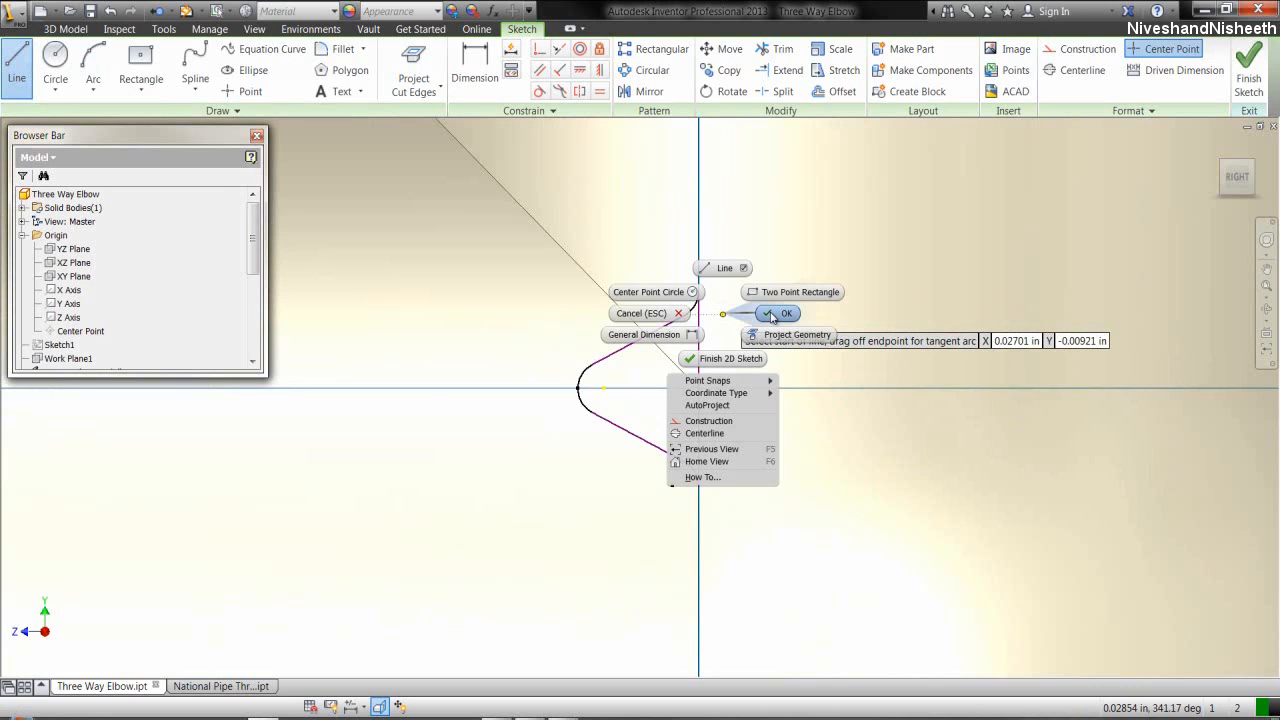
left_click(771, 315)
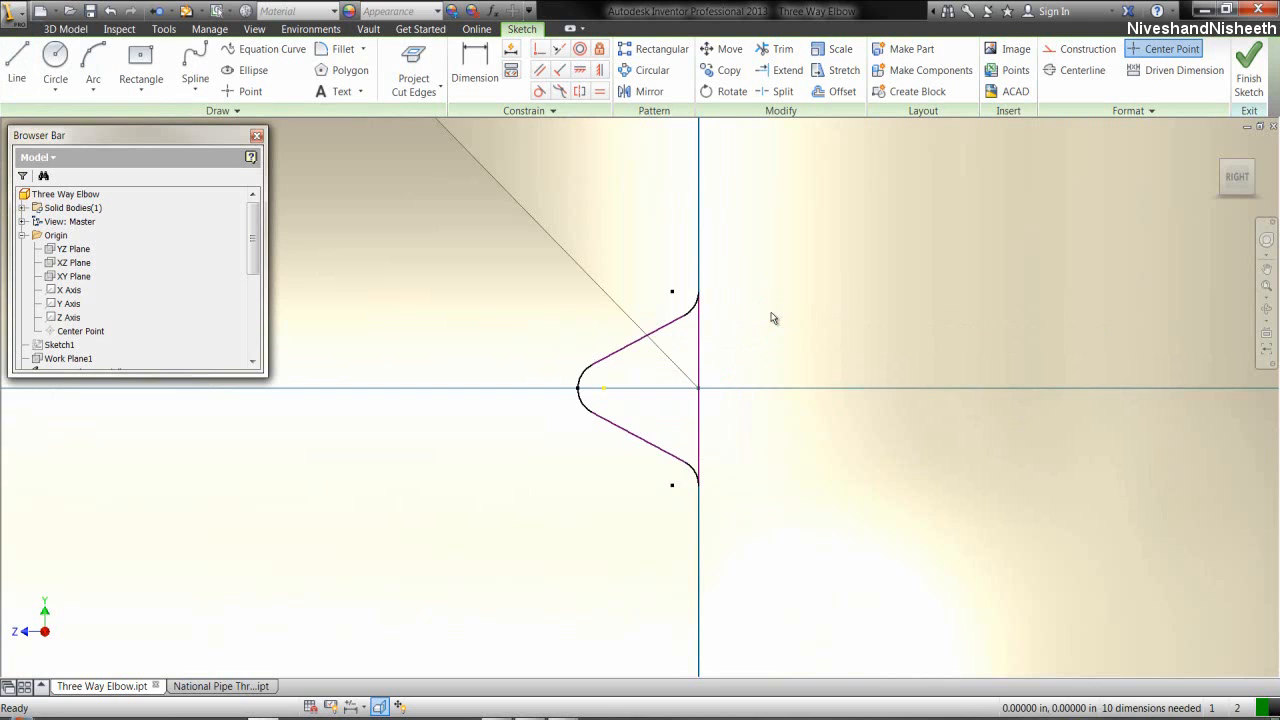
- Rotate the entire thread profile about the midpoint of its base line so the crest points upward and the base is horizontal
left_click(727, 92)
mouse_move(538, 239)
left_mouse_down()
mouse_move(737, 409)
mouse_move(774, 524)
left_mouse_up()
right_click(790, 445)
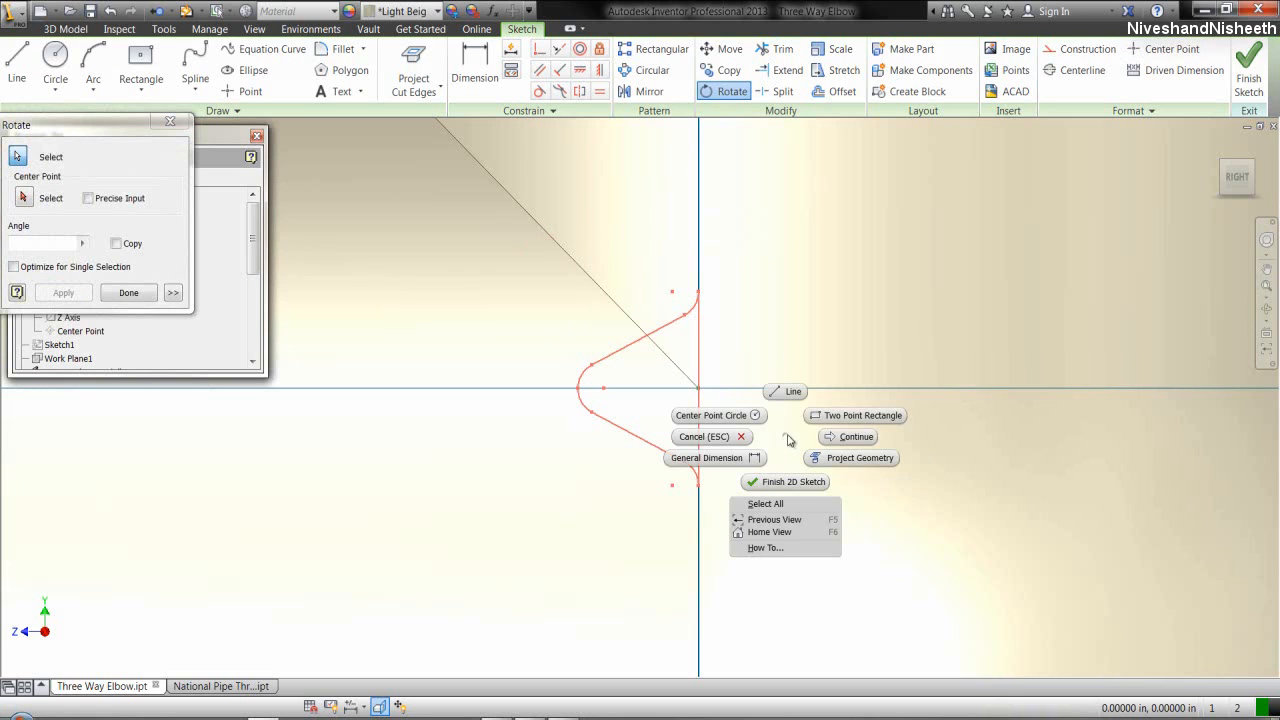
left_click(854, 437)
right_click(729, 415)
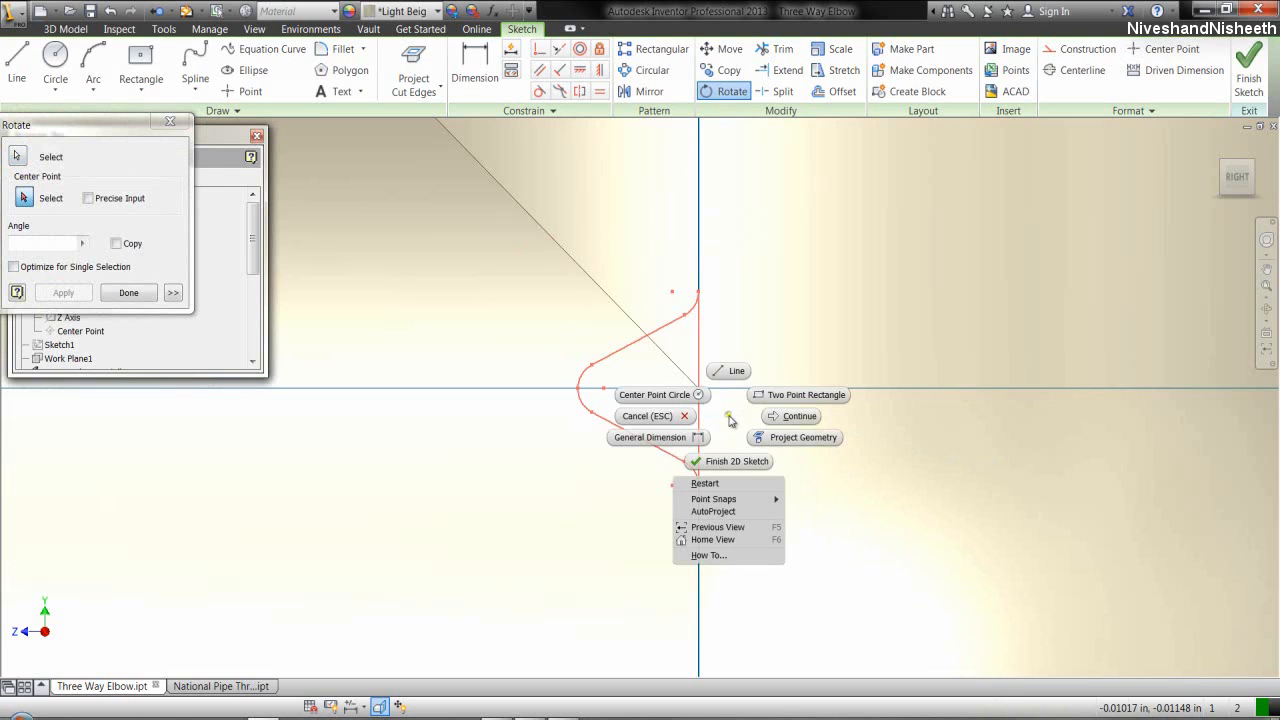
mouse_move(769, 502)
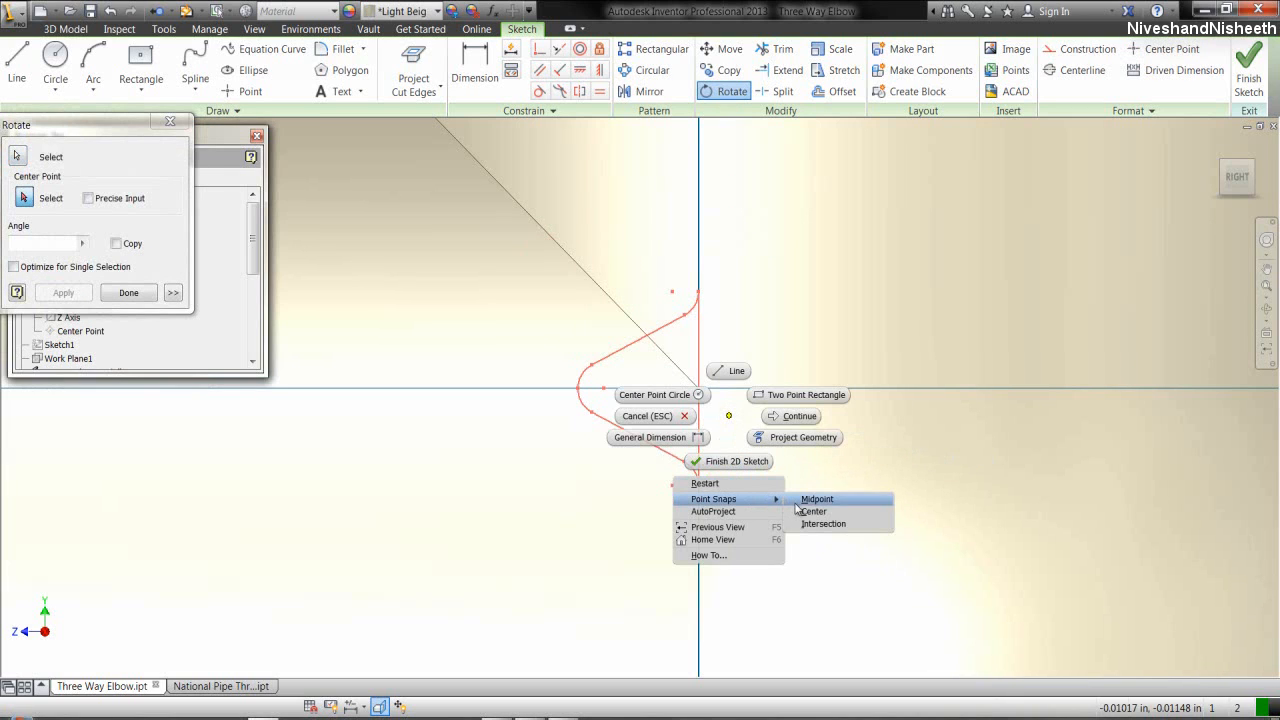
left_click(817, 499)
left_click(699, 389)
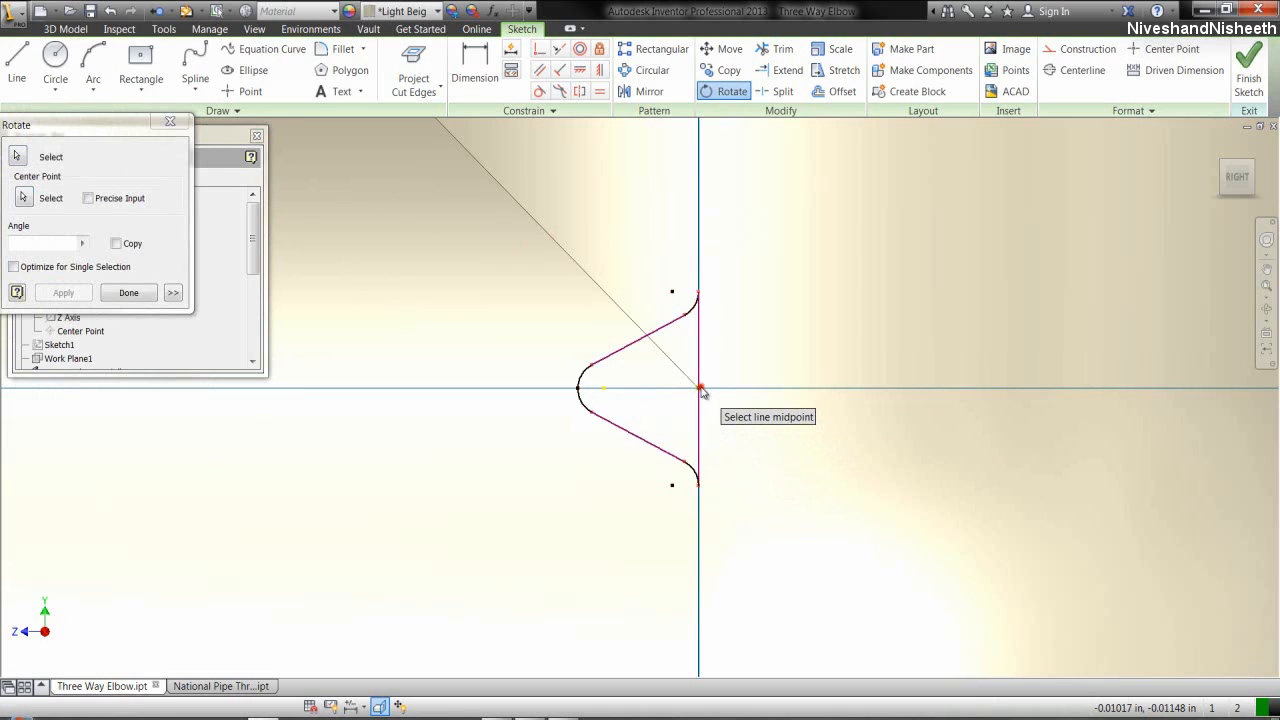
left_click(578, 398)
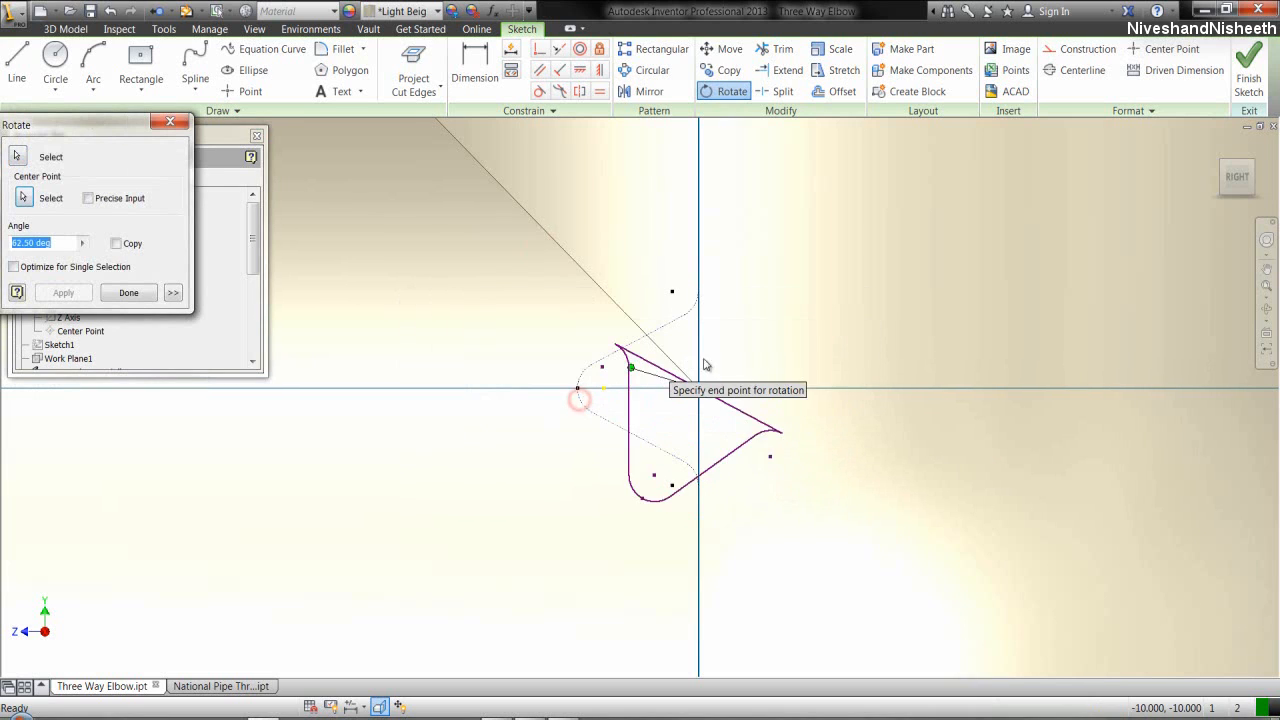
left_click(793, 388)
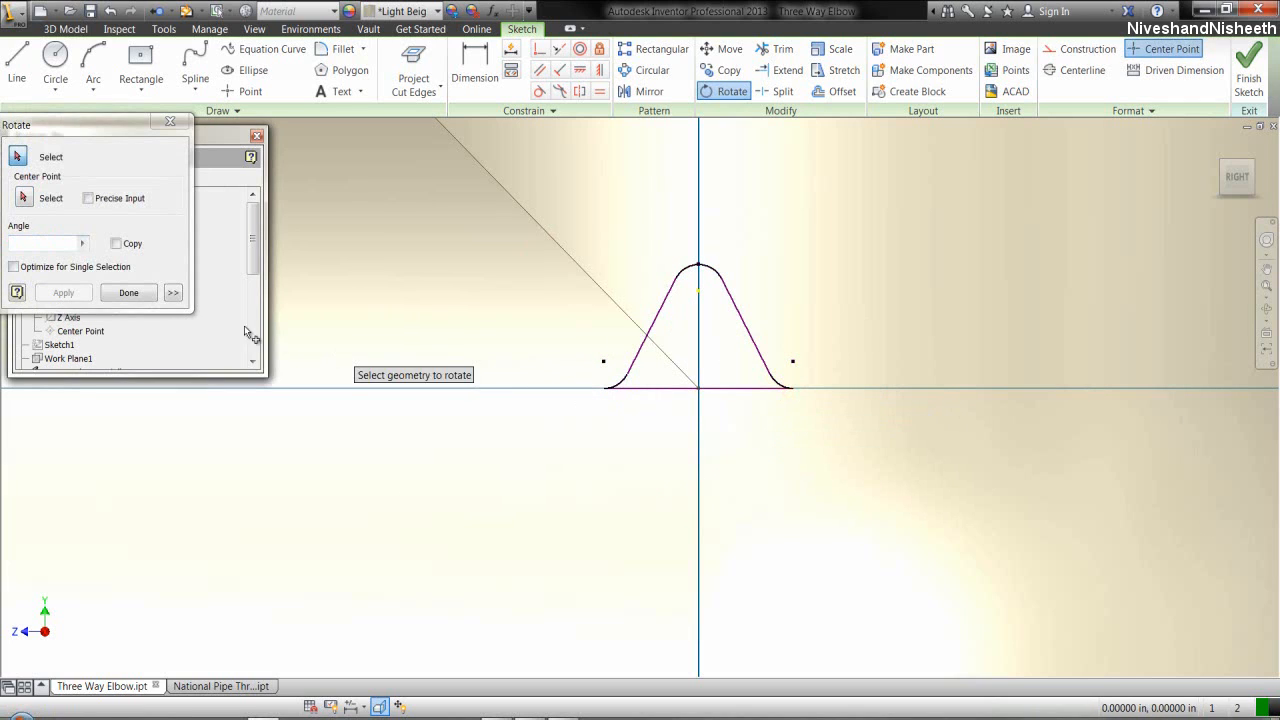
left_click(146, 292)
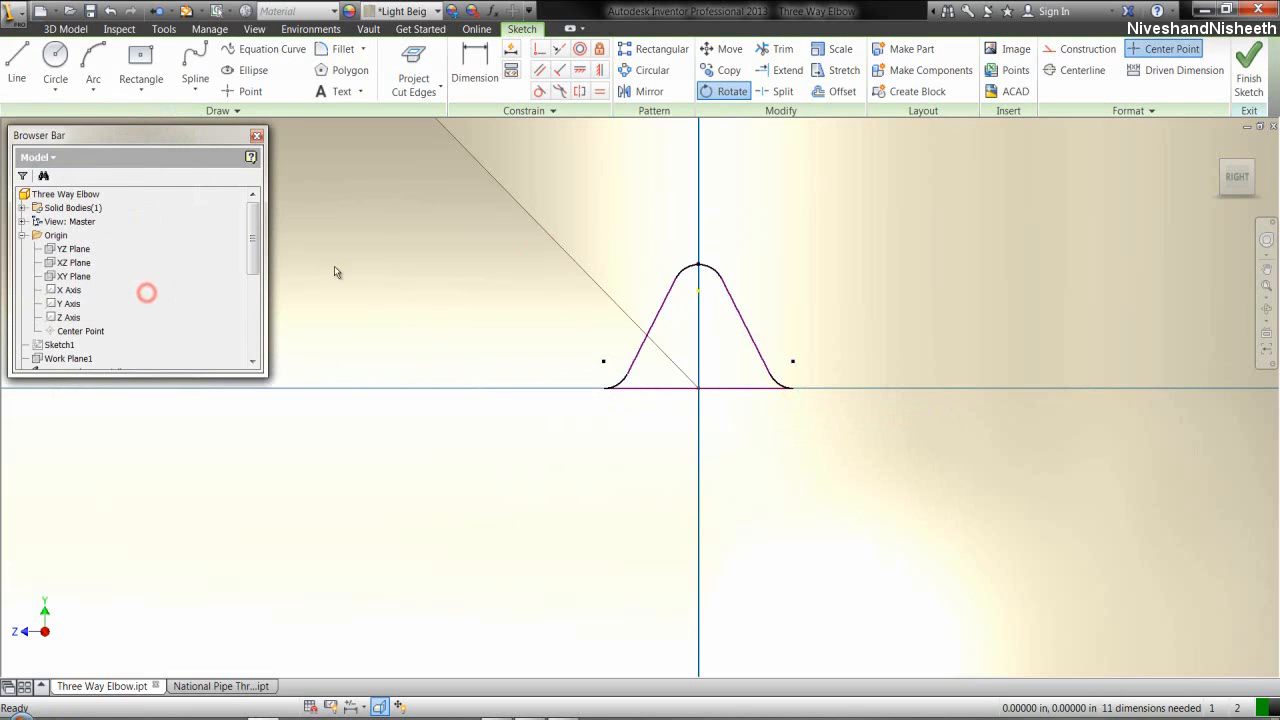
- Move the thread profile by its base line's midpoint to the upper corner where the horizontal branch's chamfer meets the bore
left_click(721, 49)
left_click_drag(593, 228, 801, 414)
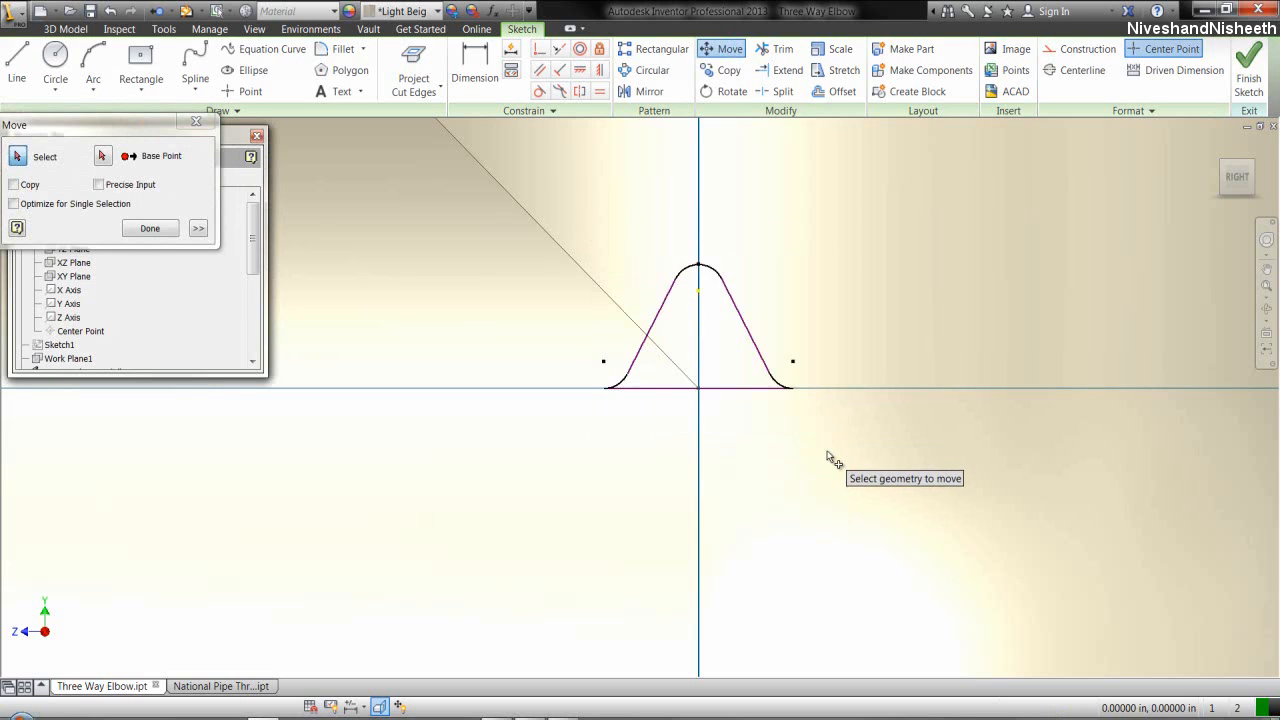
right_click(826, 451)
left_click(872, 451)
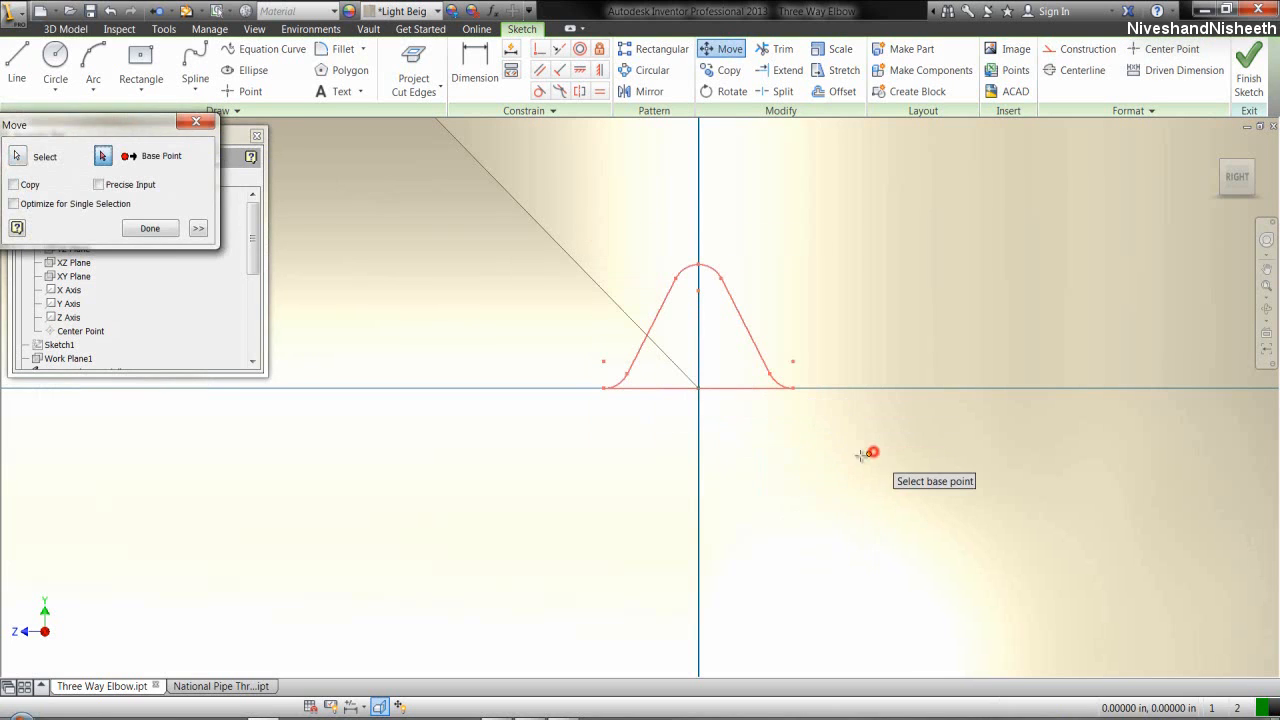
right_click(786, 423)
mouse_move(830, 510)
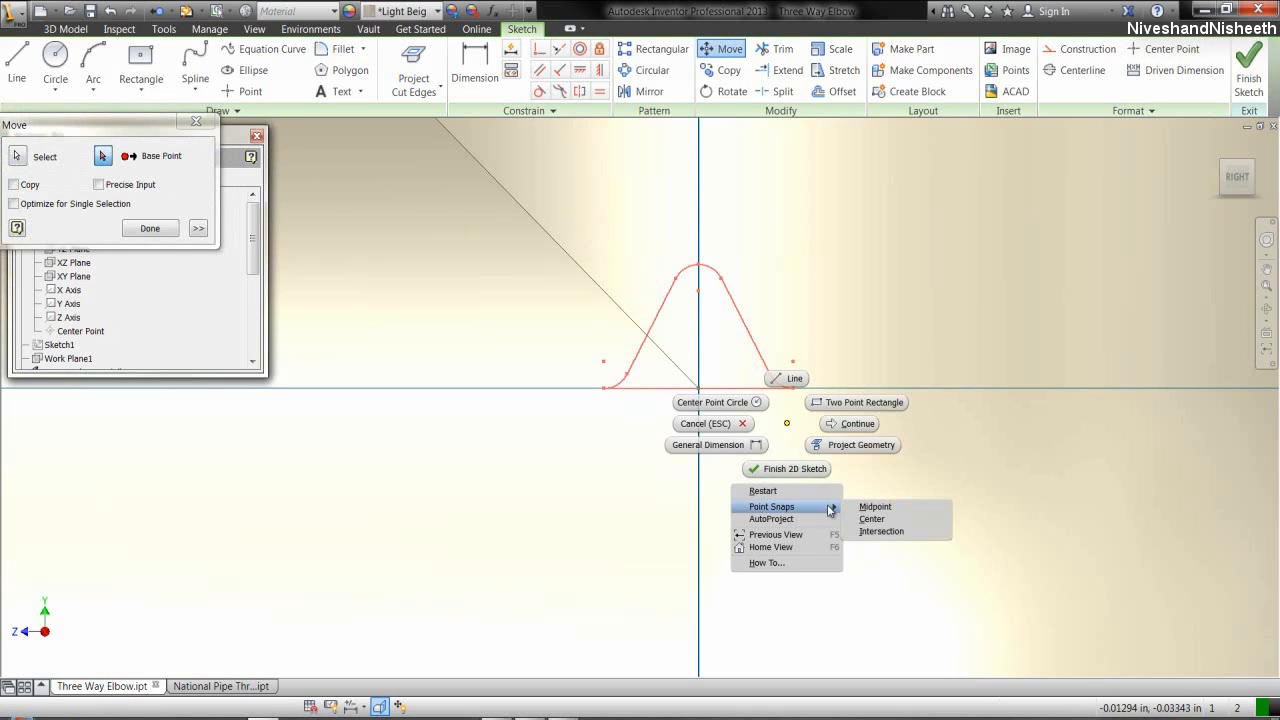
left_click(886, 504)
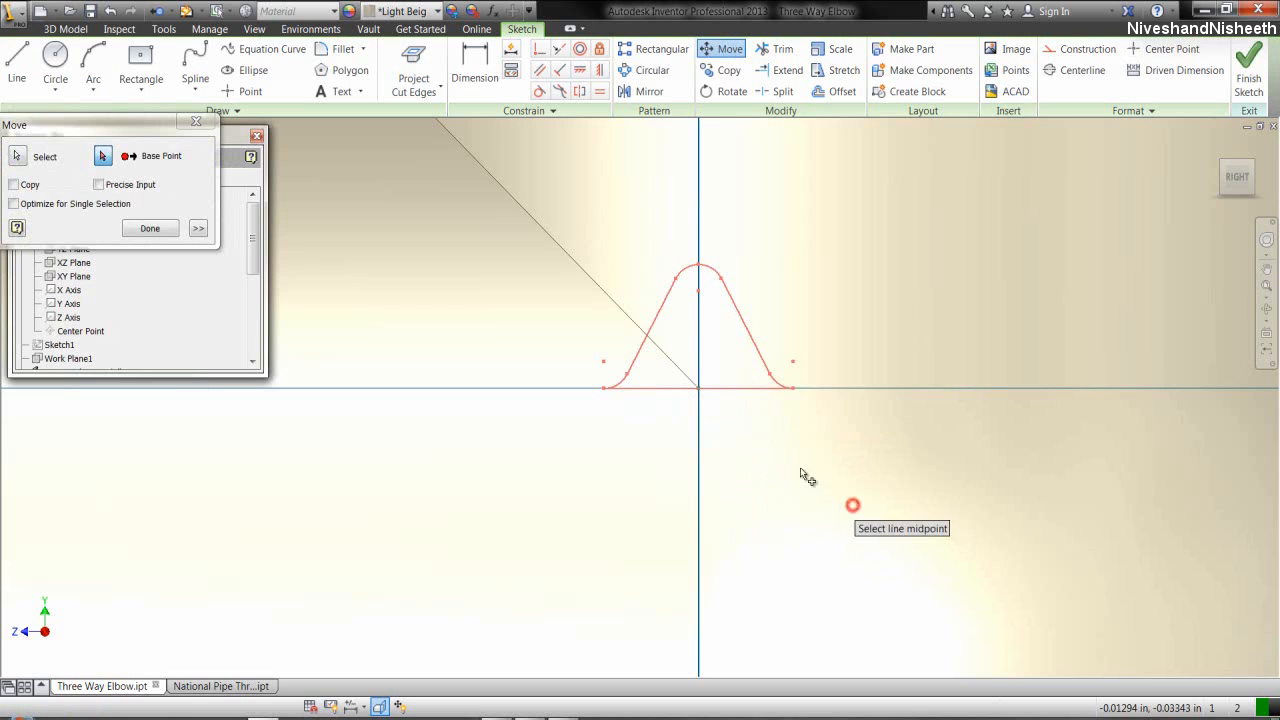
left_click(698, 387)
scroll(737, 440, "down", 10)
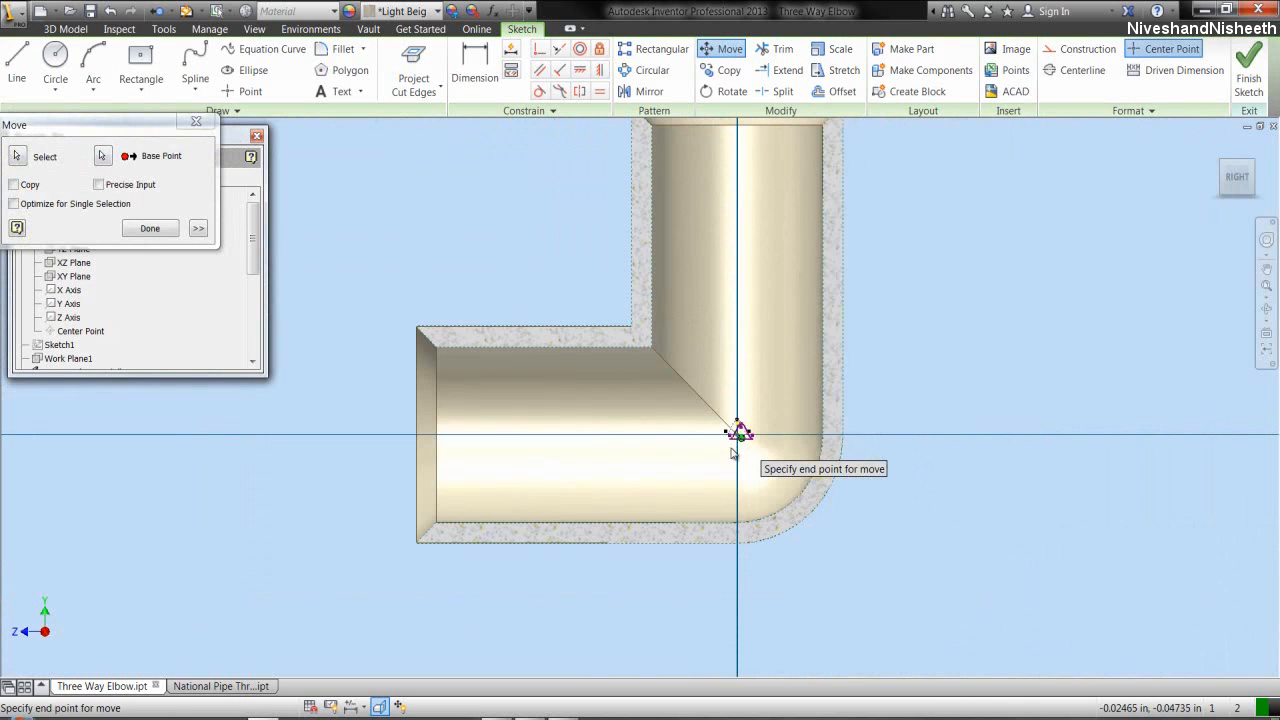
scroll(443, 360, "up", 6)
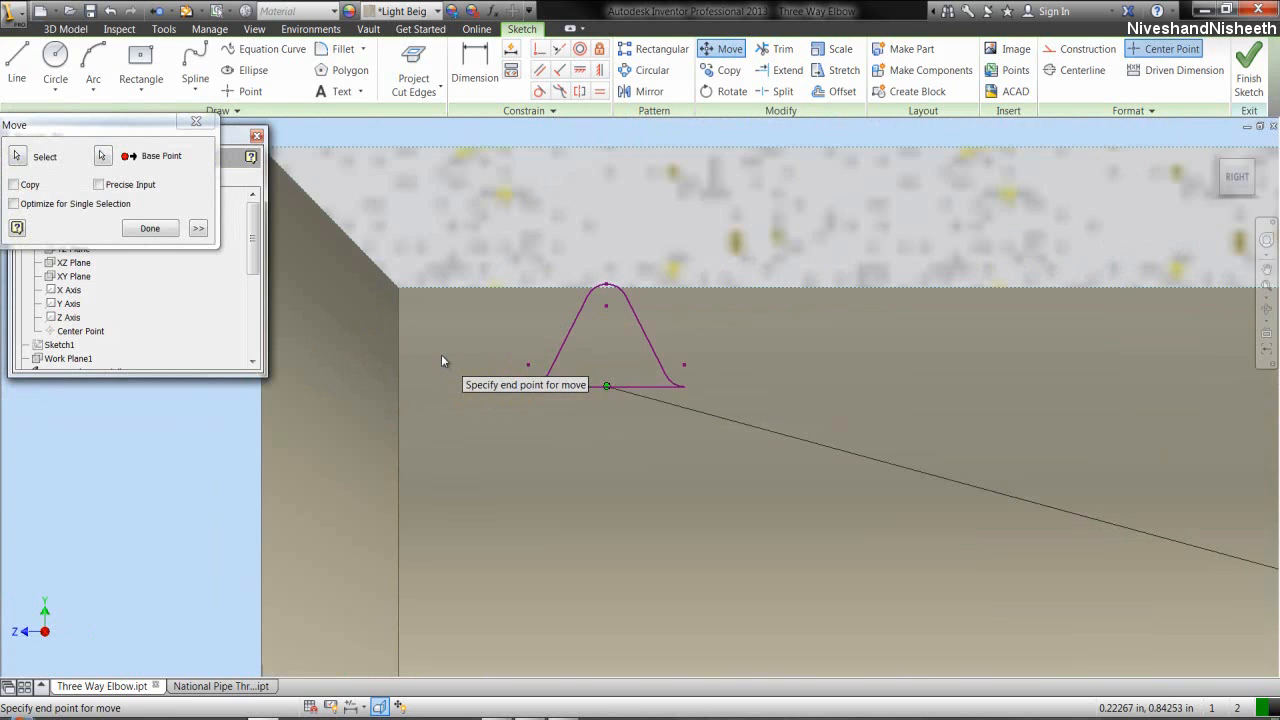
left_click(398, 287)
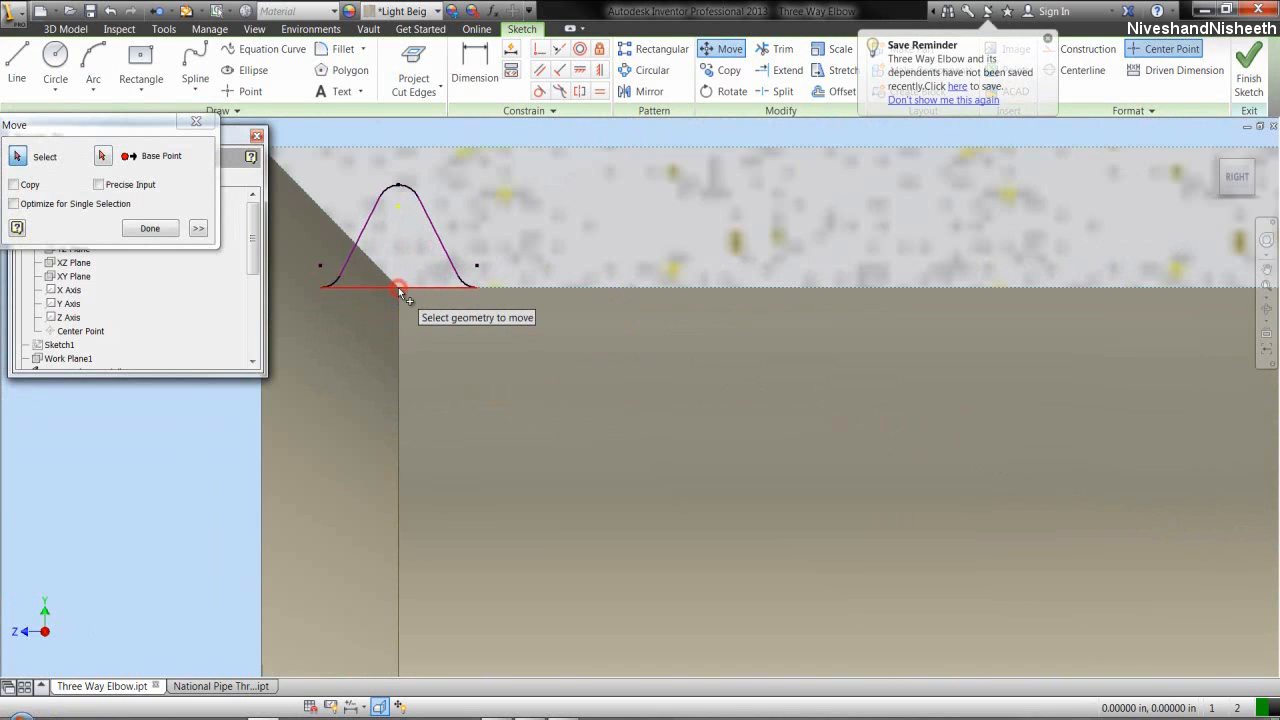
left_click(152, 229)
- Fix all geometry of the thread profile in place with the Fix constraint
scroll(461, 340, "down", 3)
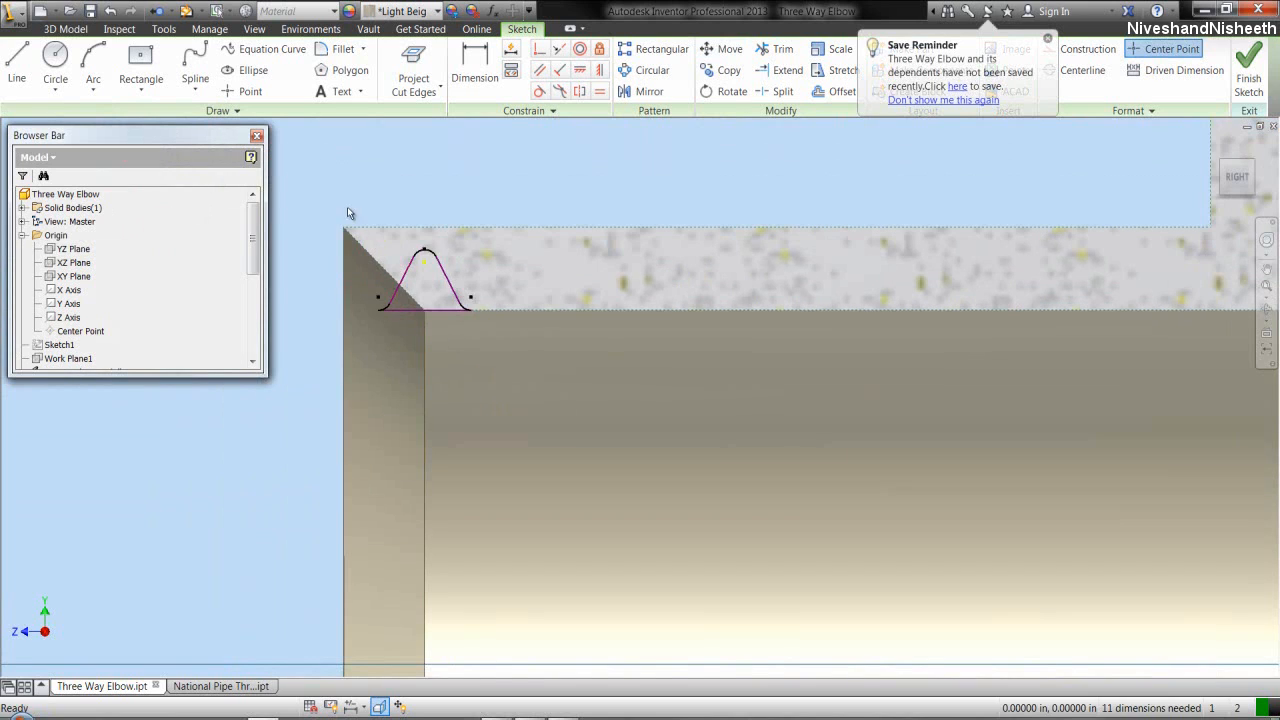
left_click_drag(336, 191, 512, 364)
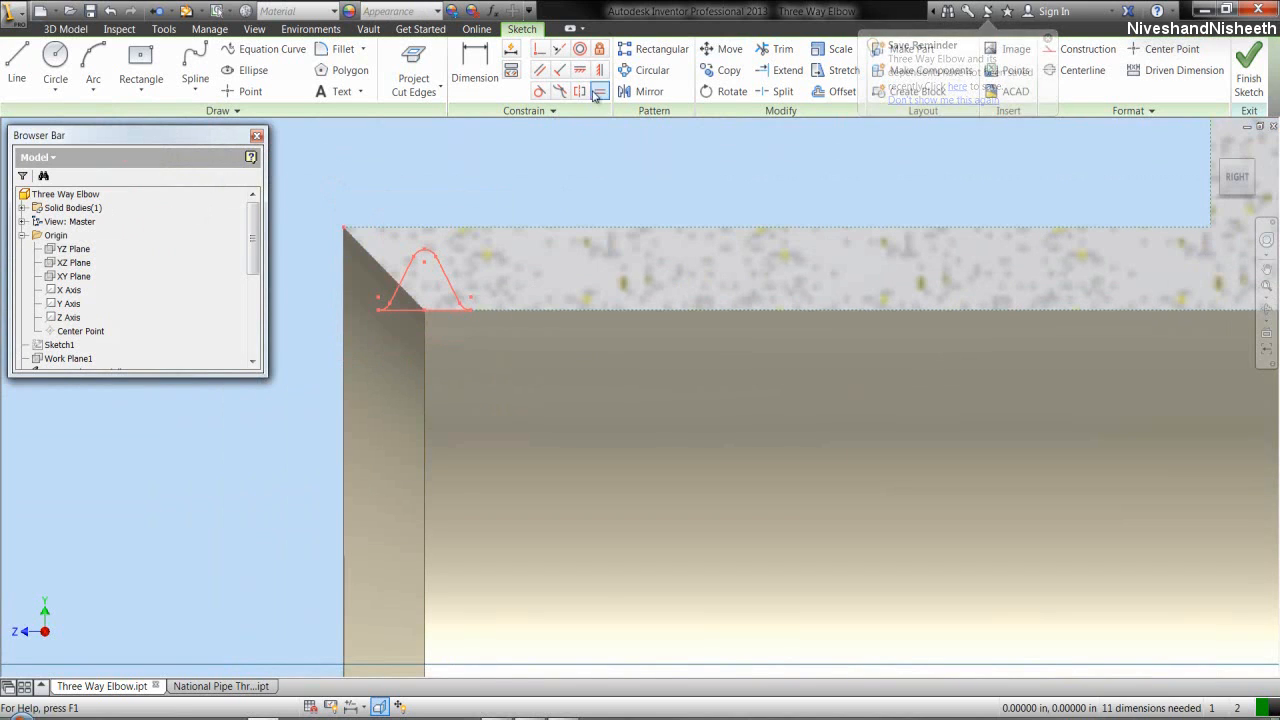
left_click(599, 49)
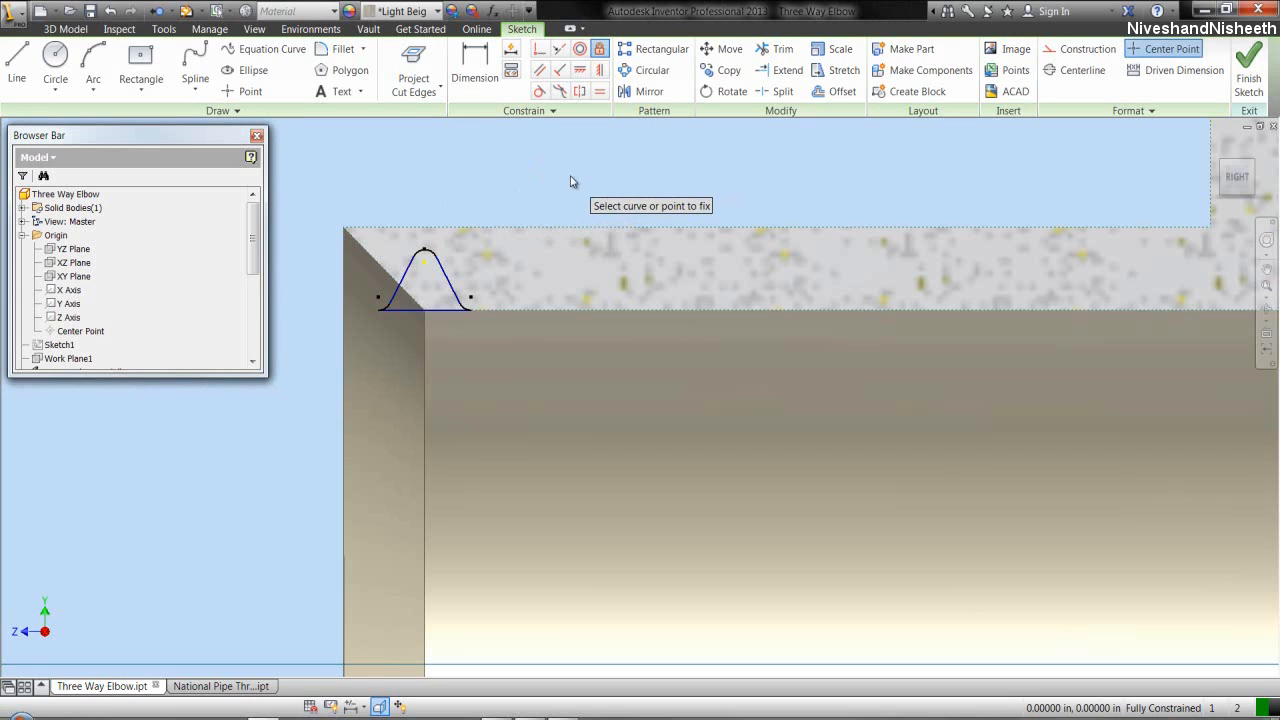
- Project the origin's Z Axis into the thread sketch and finish the sketch
scroll(570, 181, "down", 5)
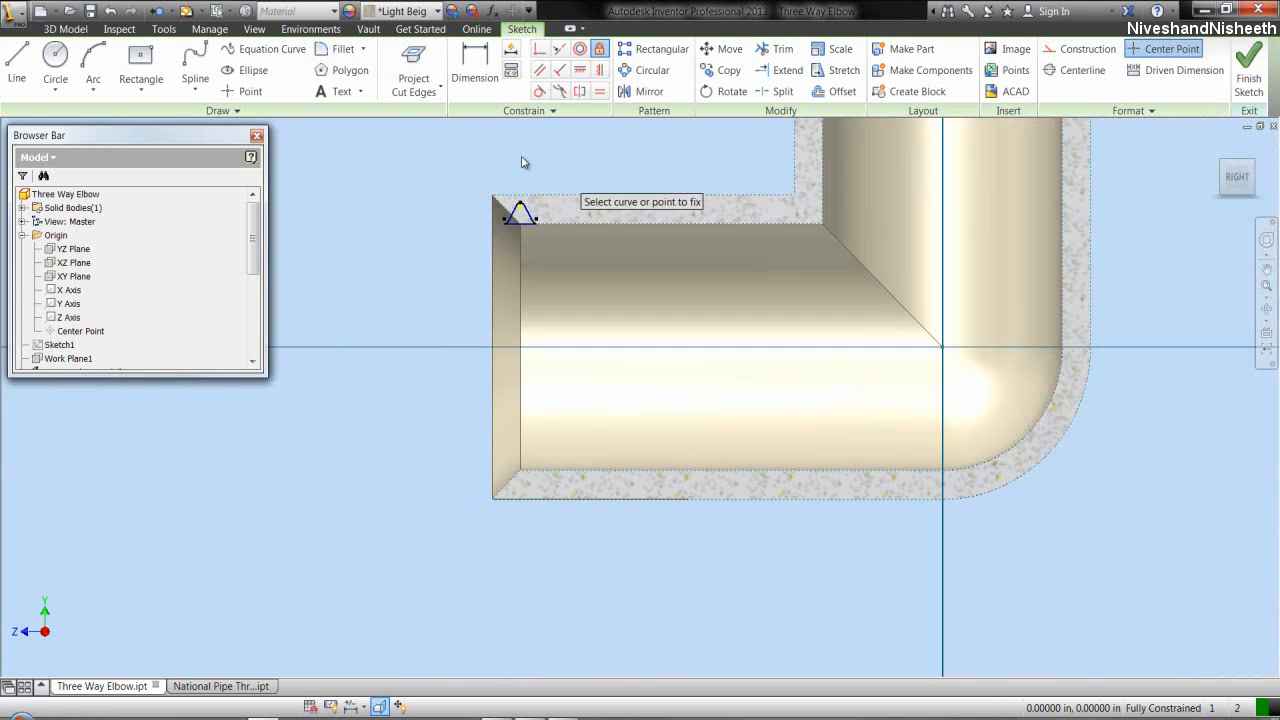
left_click(438, 92)
left_click(452, 119)
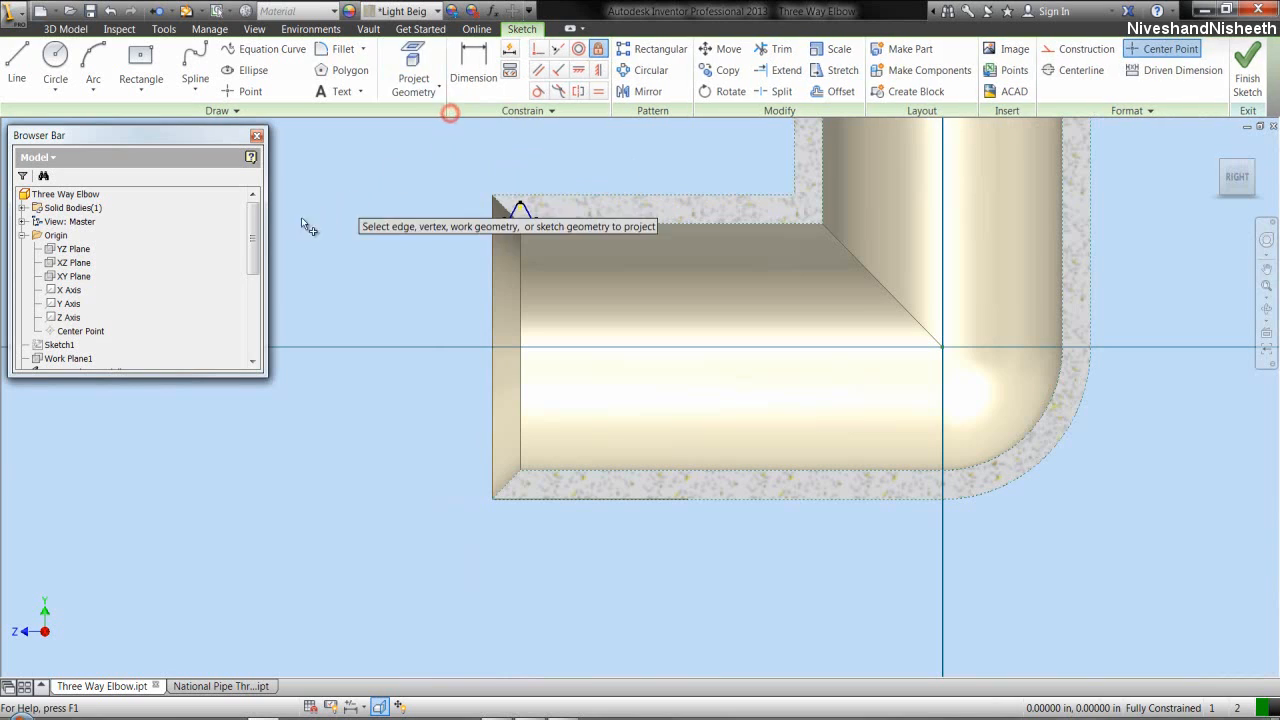
left_click(74, 319)
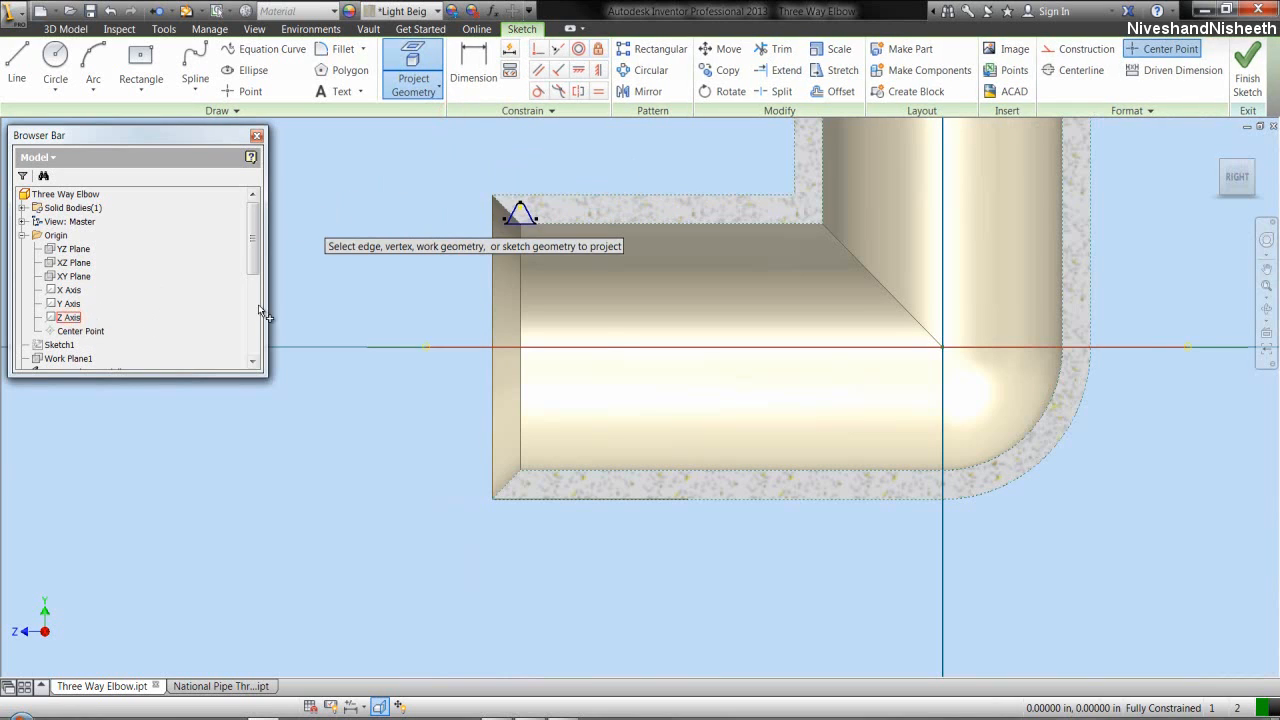
right_click(292, 312)
left_click(349, 309)
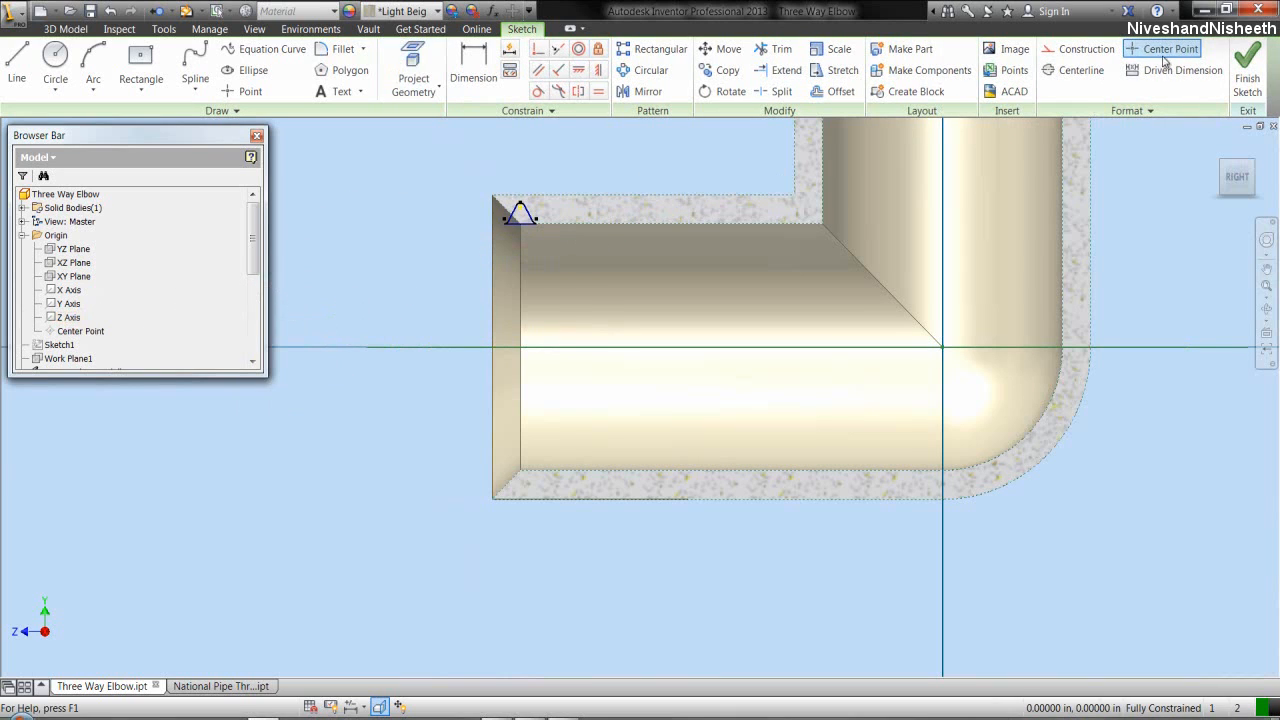
left_click(1247, 70)
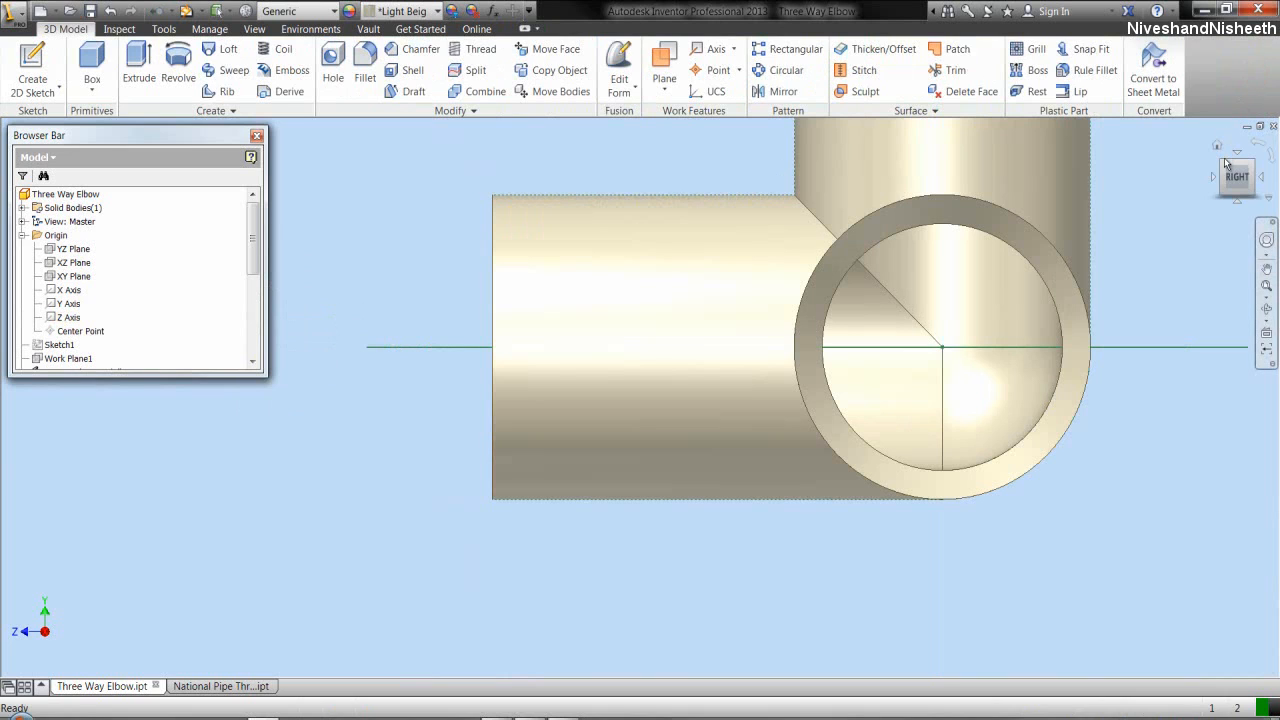
- Return the model to an isometric view and collapse all nodes of the model tree
left_click(1223, 167)
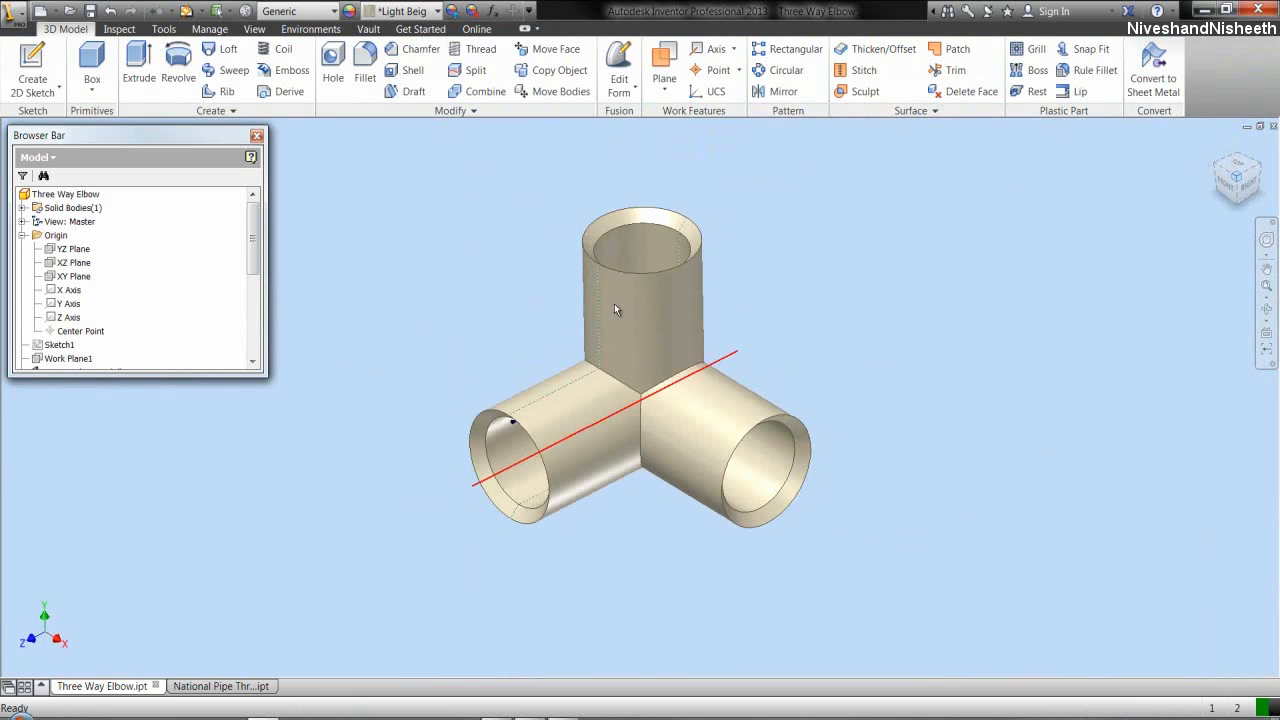
left_click(501, 316)
right_click(196, 271)
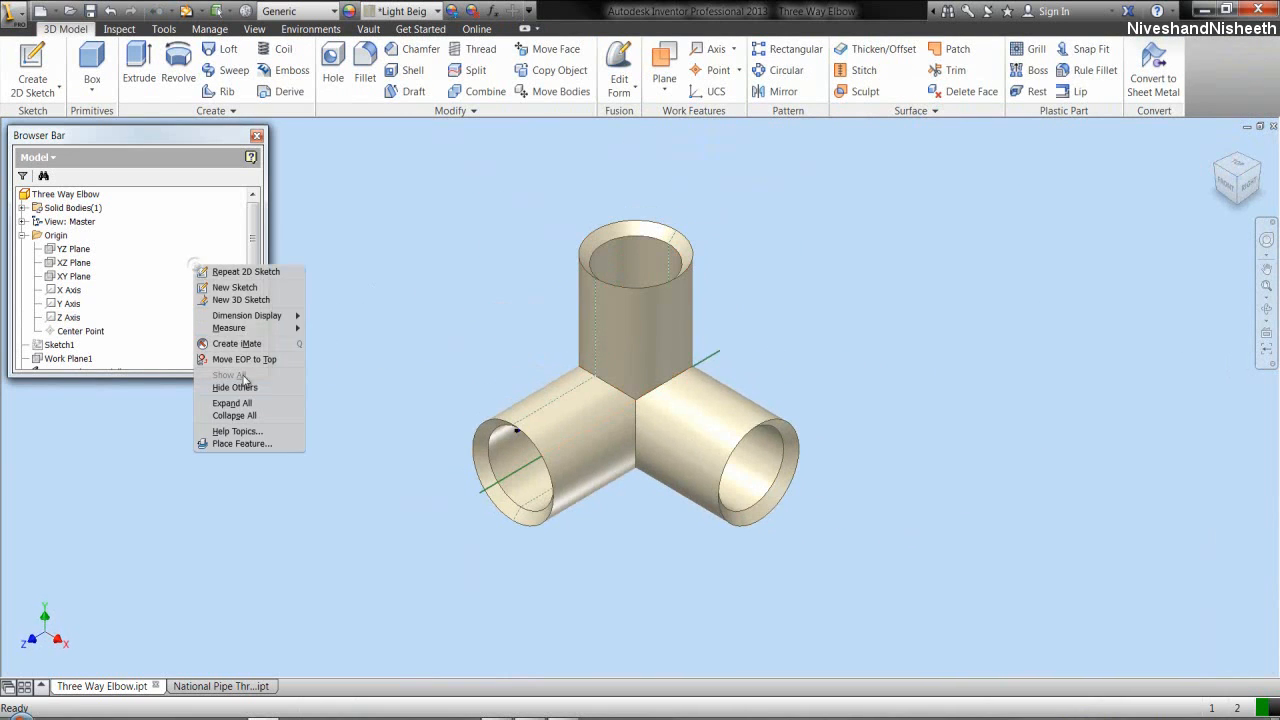
left_click(258, 416)
- Set up a Coil cut of the thread profile around the projected Z axis, with the axis direction reversed into the branch
left_click(275, 49)
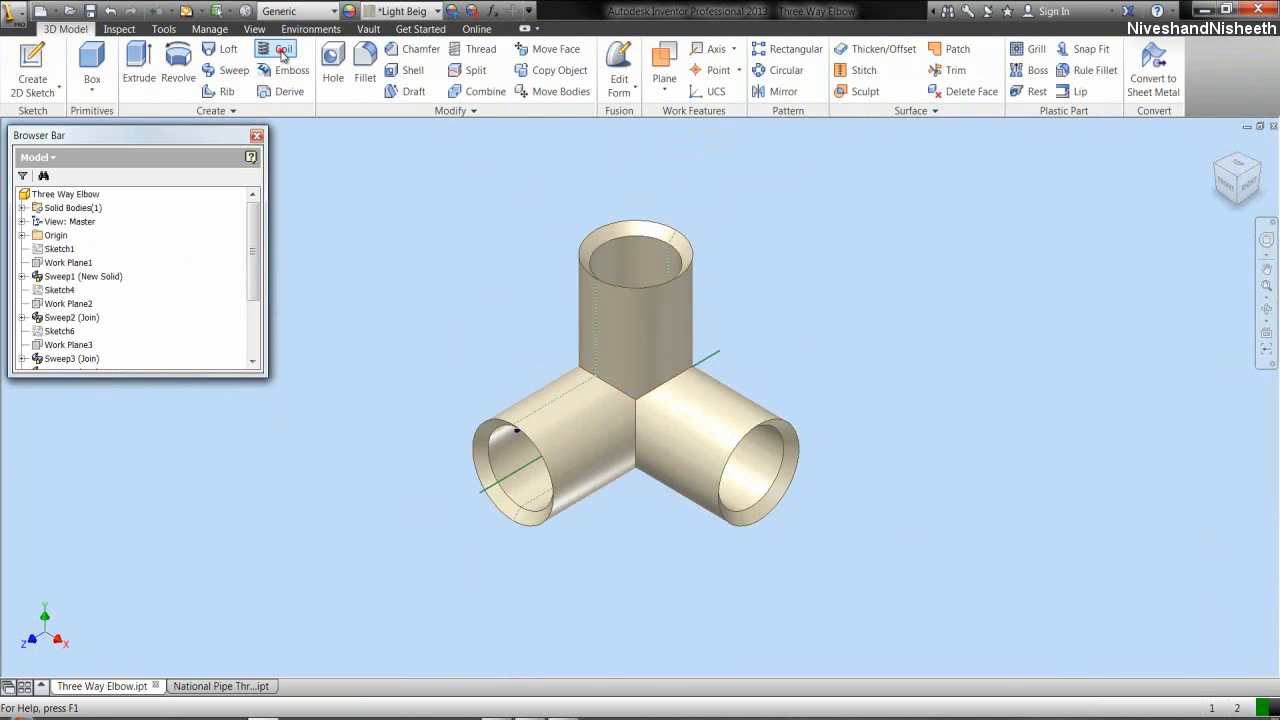
scroll(499, 459, "up", 5)
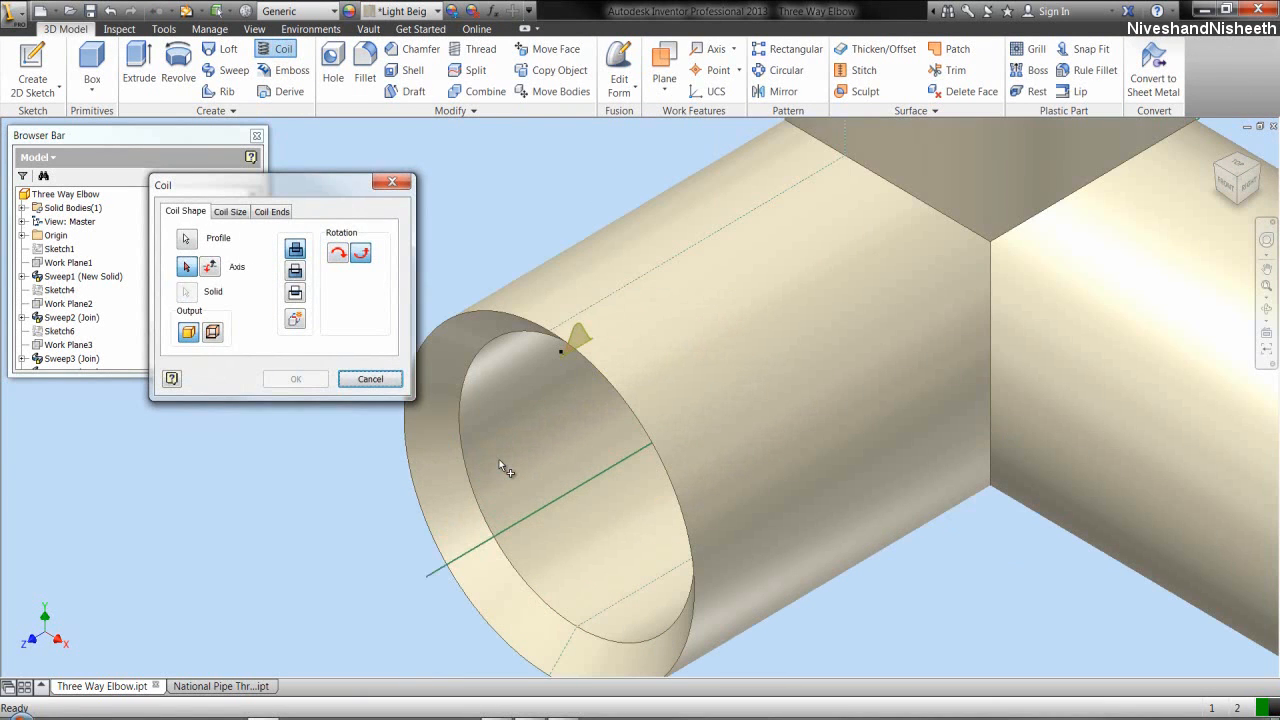
left_click(543, 503)
scroll(537, 473, "down", 3)
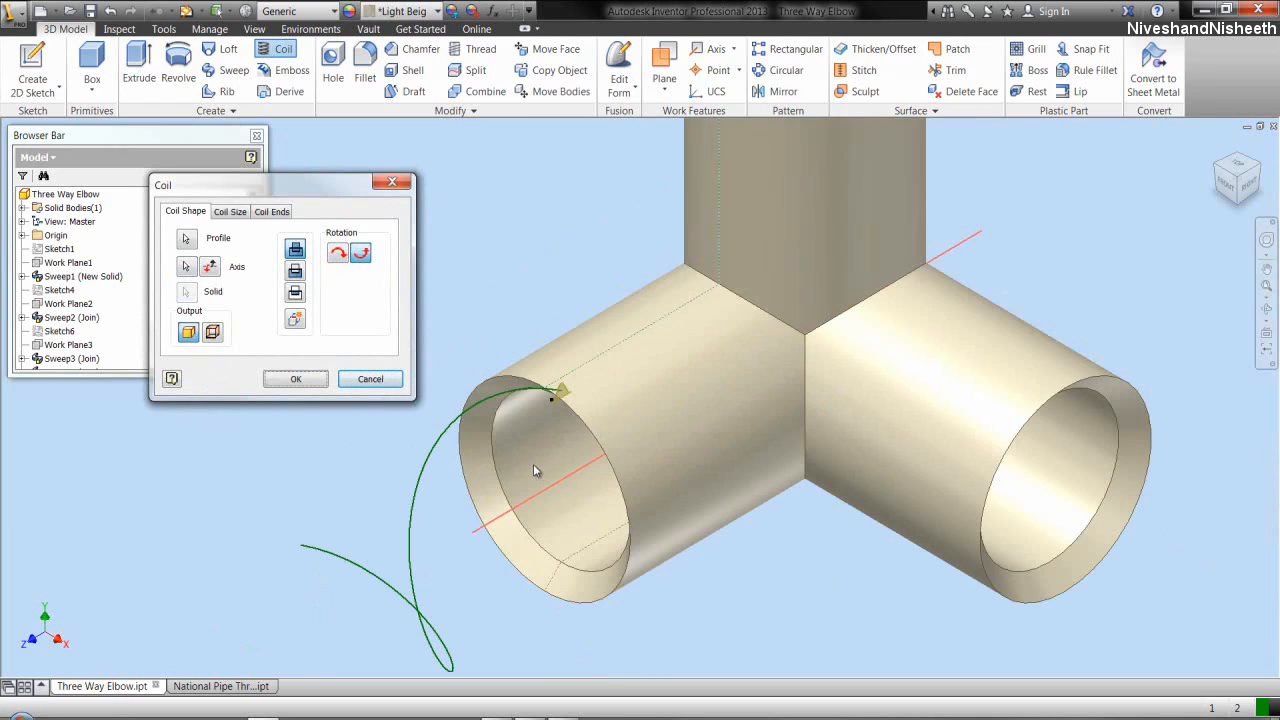
left_click(296, 272)
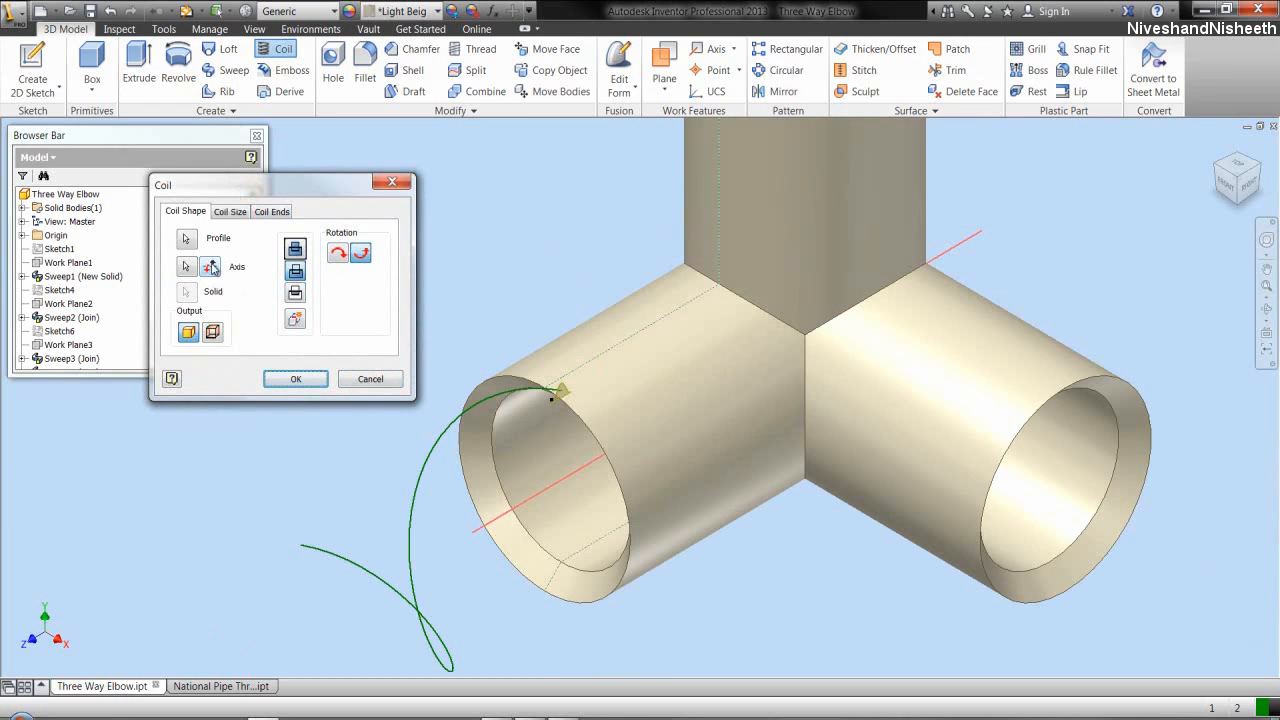
left_click(212, 267)
- Define the coil by Pitch and Height with pitch 1/14+.001 and height 9/16, and create the thread cut
left_click(228, 212)
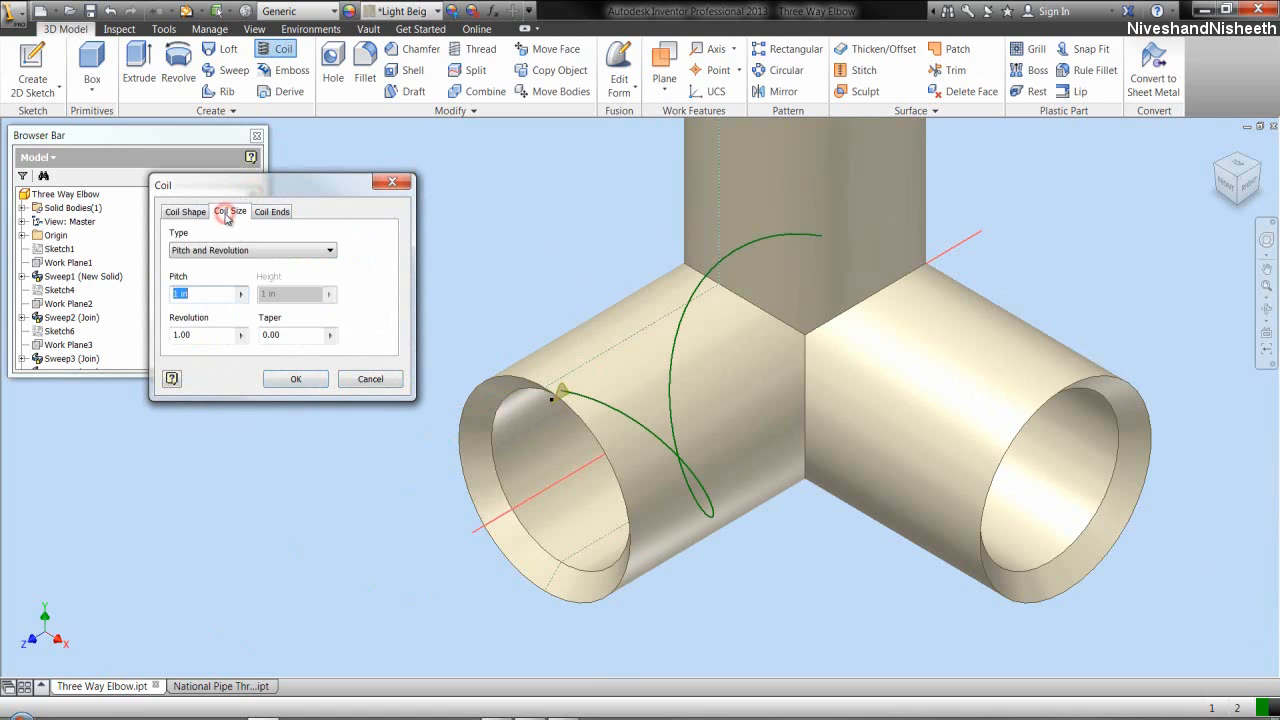
left_click(243, 253)
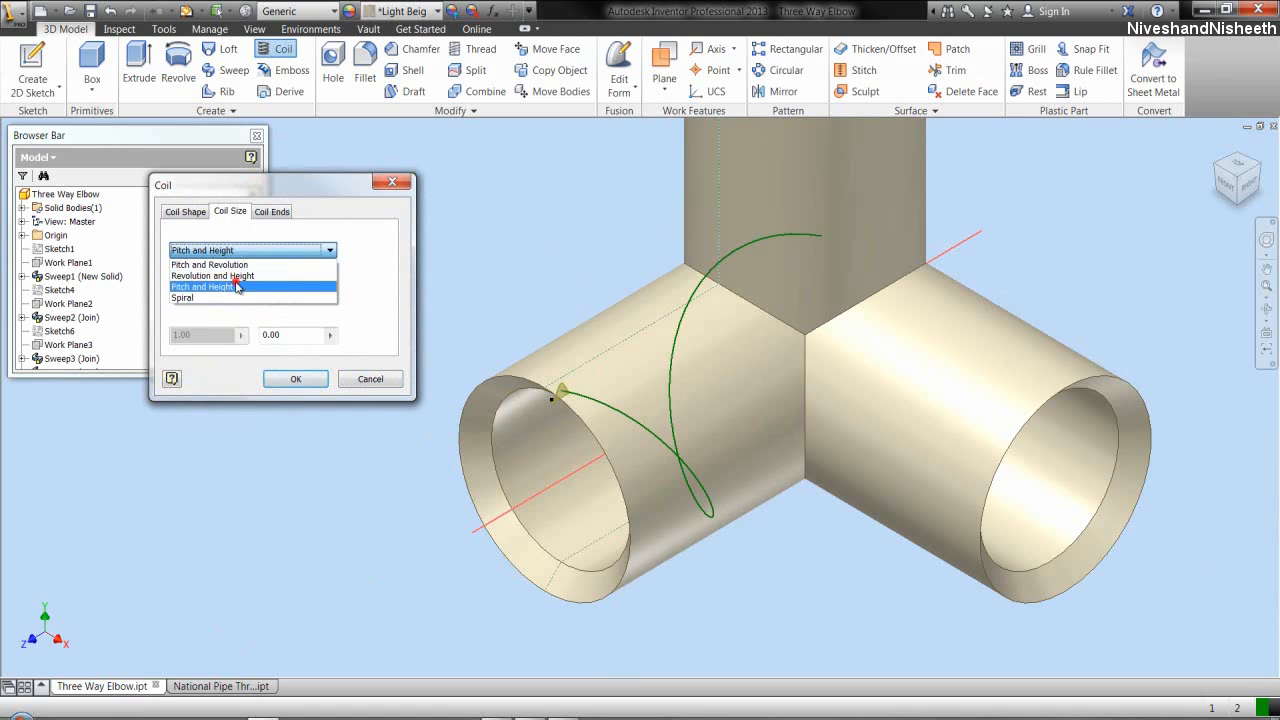
left_click(222, 287)
left_click_drag(210, 294, 170, 308)
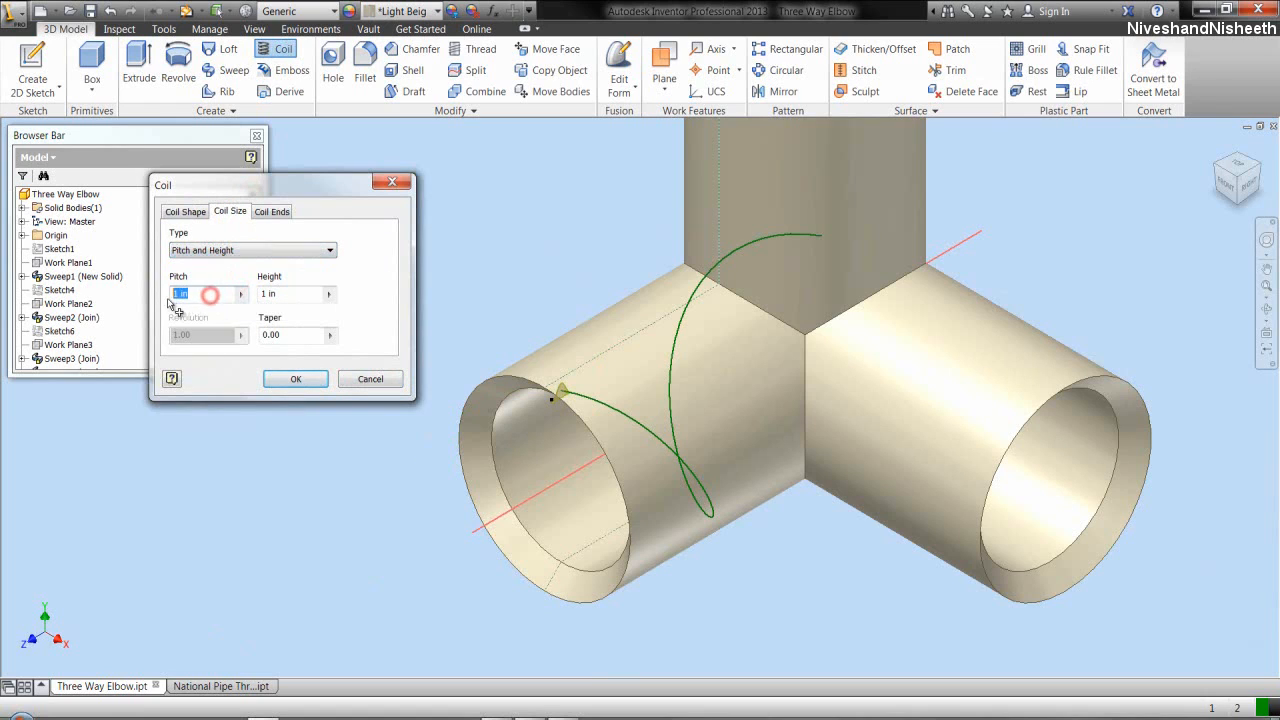
type("1/14")
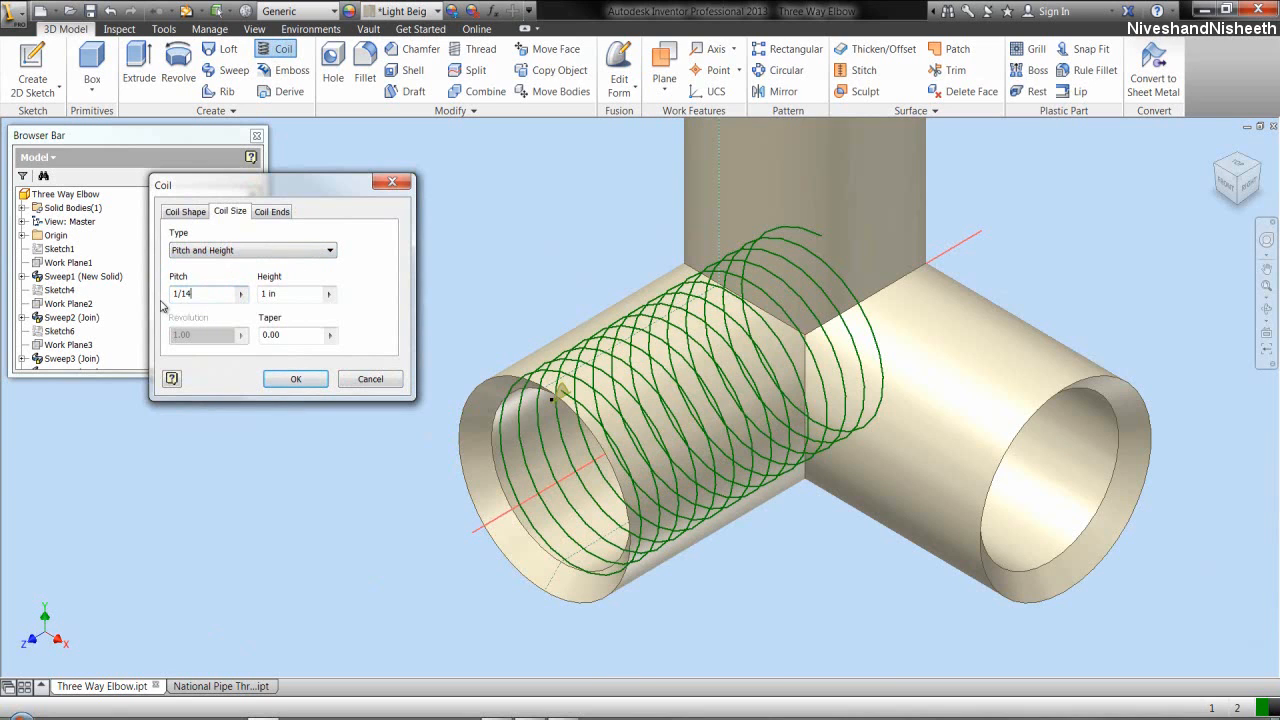
type("+.001")
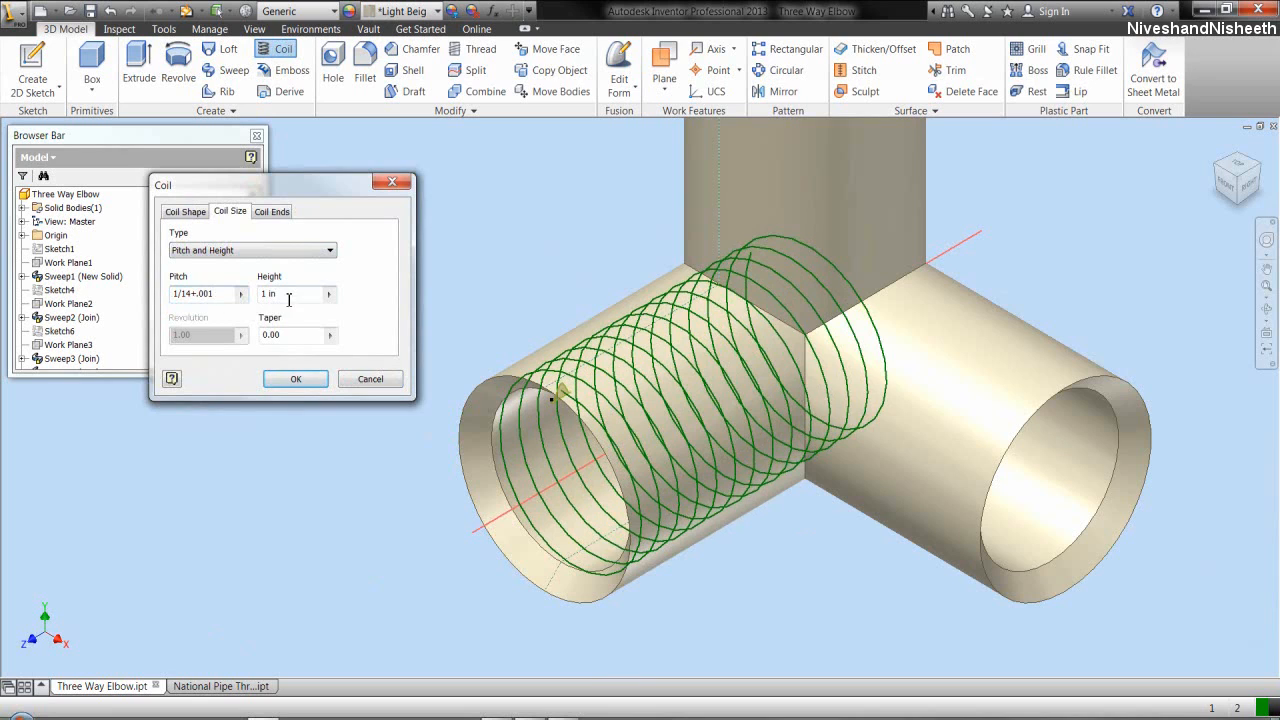
left_click_drag(288, 296, 257, 300)
type("8")
type("/16")
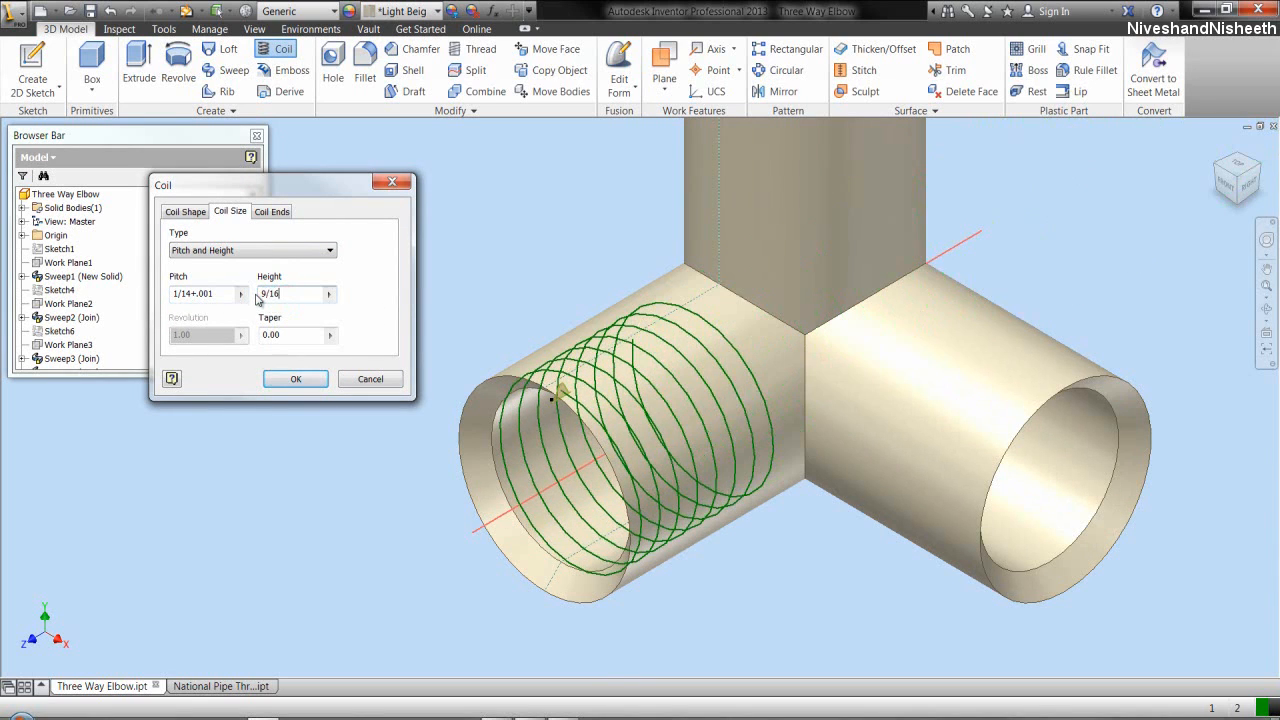
left_click(303, 380)
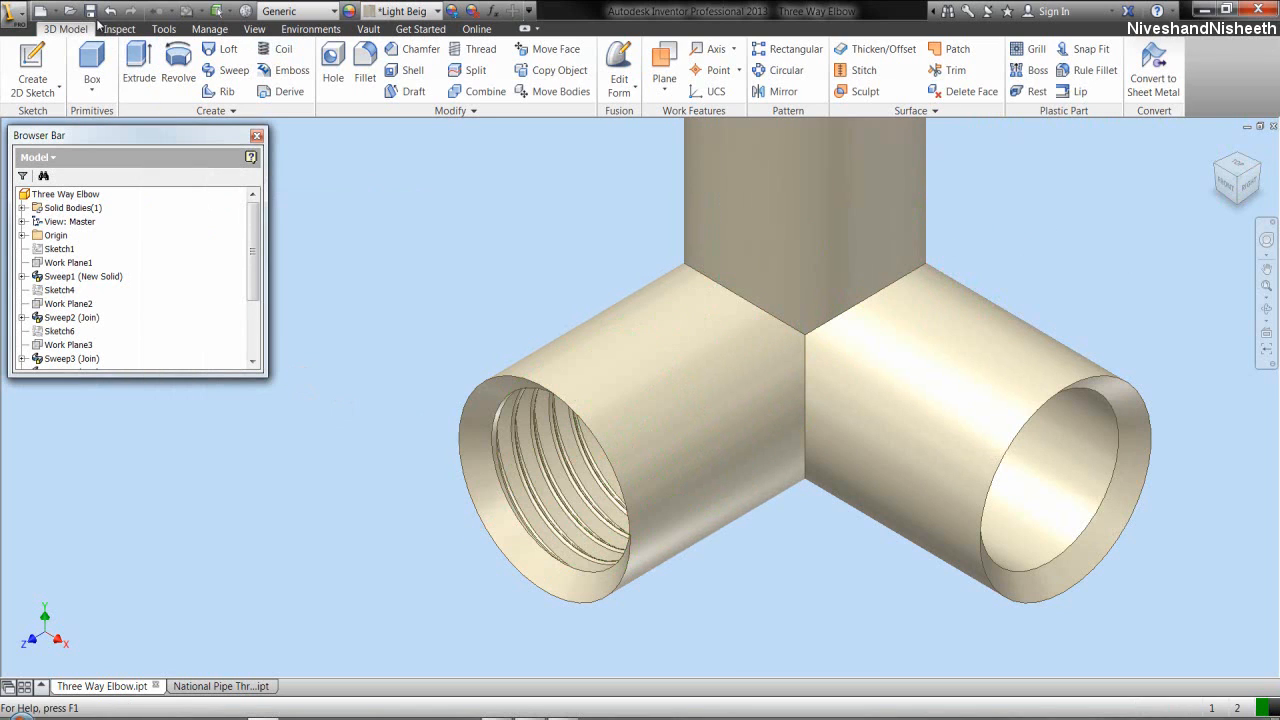
- Create a work axis through the center of the vertical branch from its cylindrical face
scroll(416, 446, "down", 3)
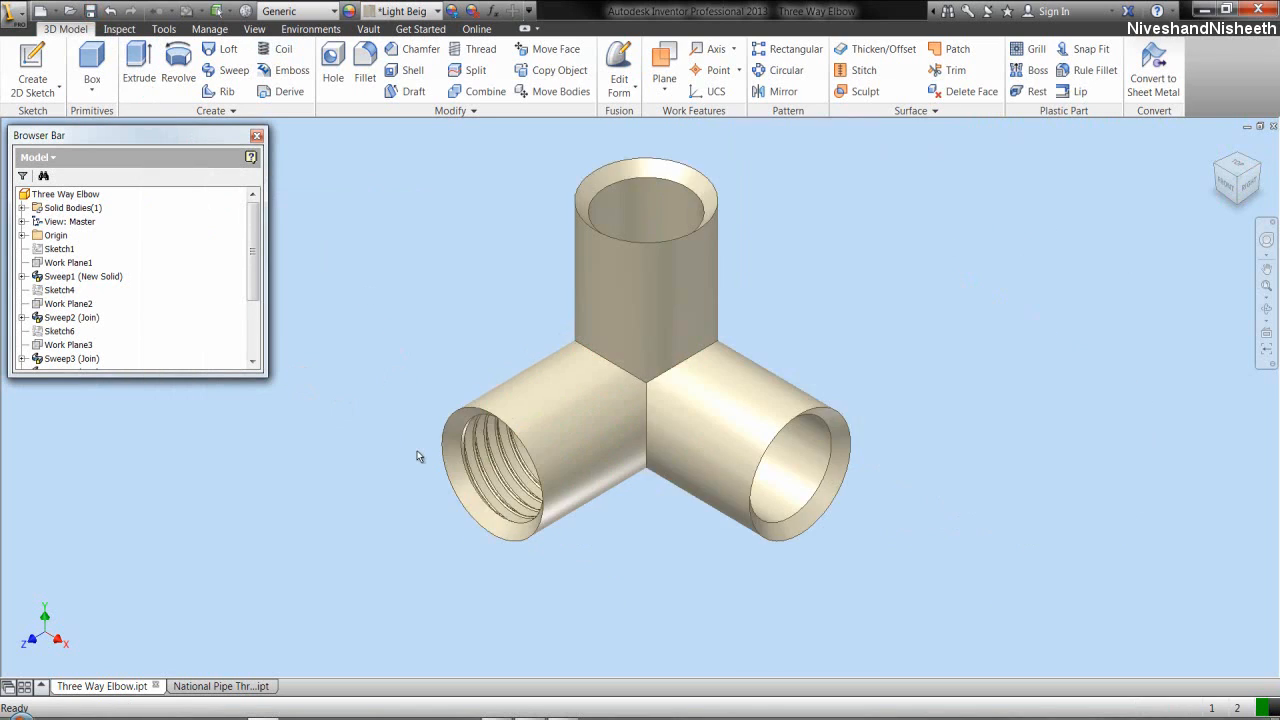
left_click(383, 354)
left_click(443, 356)
left_click(712, 48)
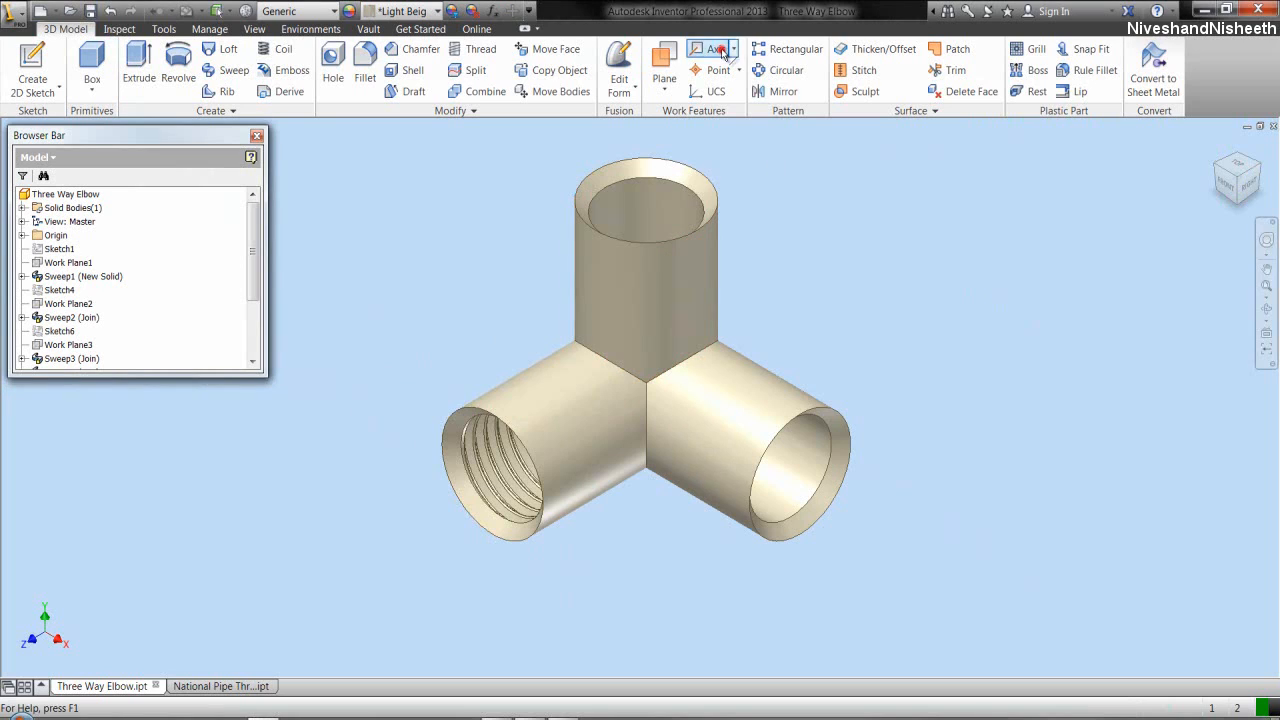
left_click(685, 270)
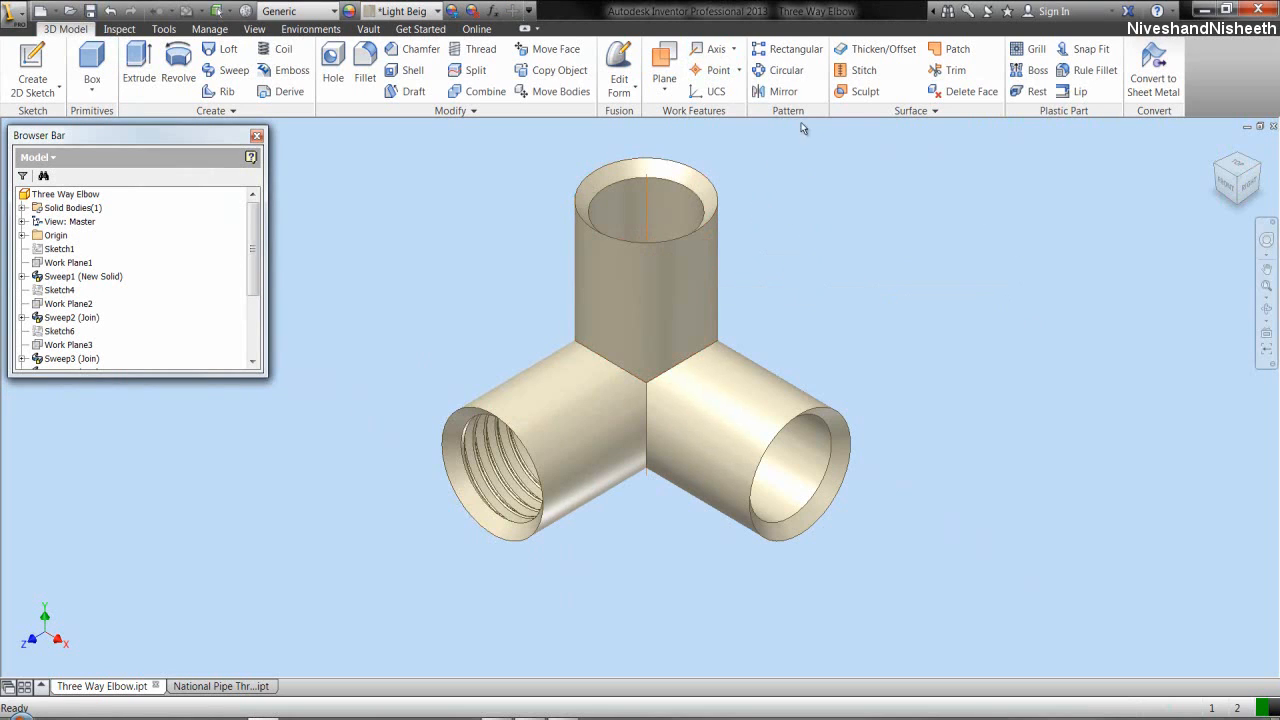
- Circular-pattern the thread coil about the vertical branch's work axis with 2 occurrences at -90 deg
left_click(786, 70)
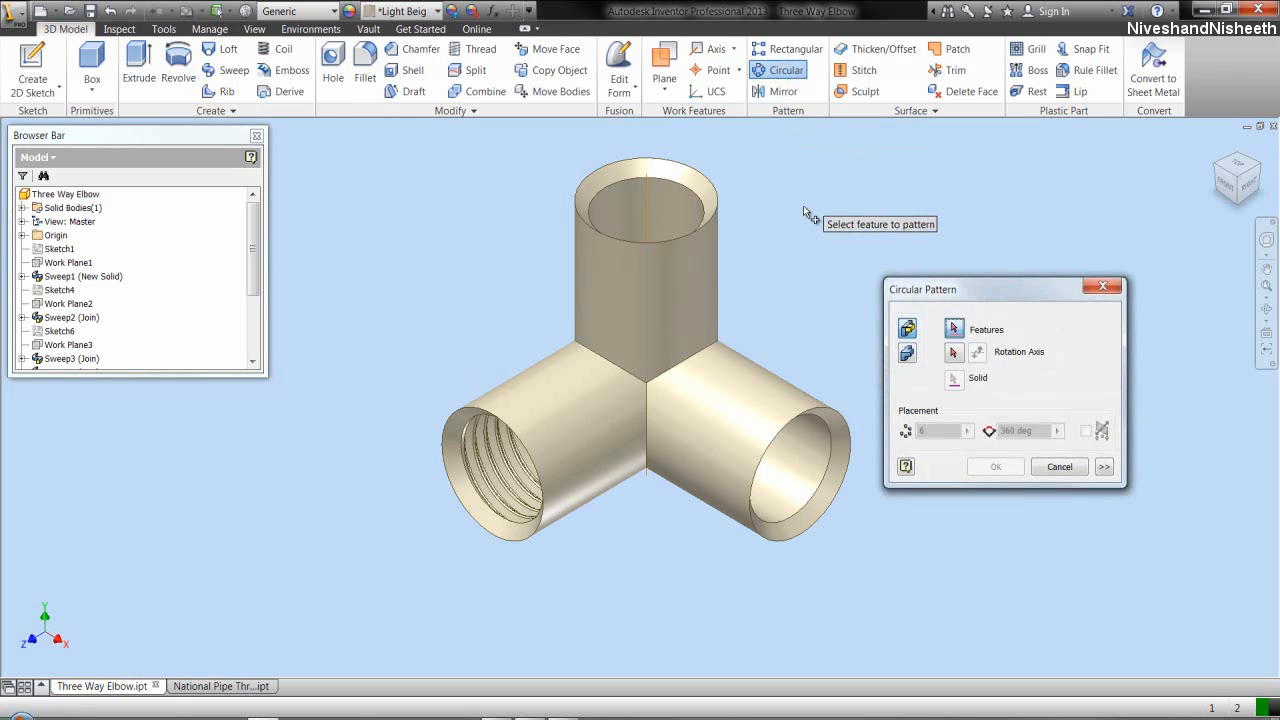
left_click_drag(251, 285, 255, 370)
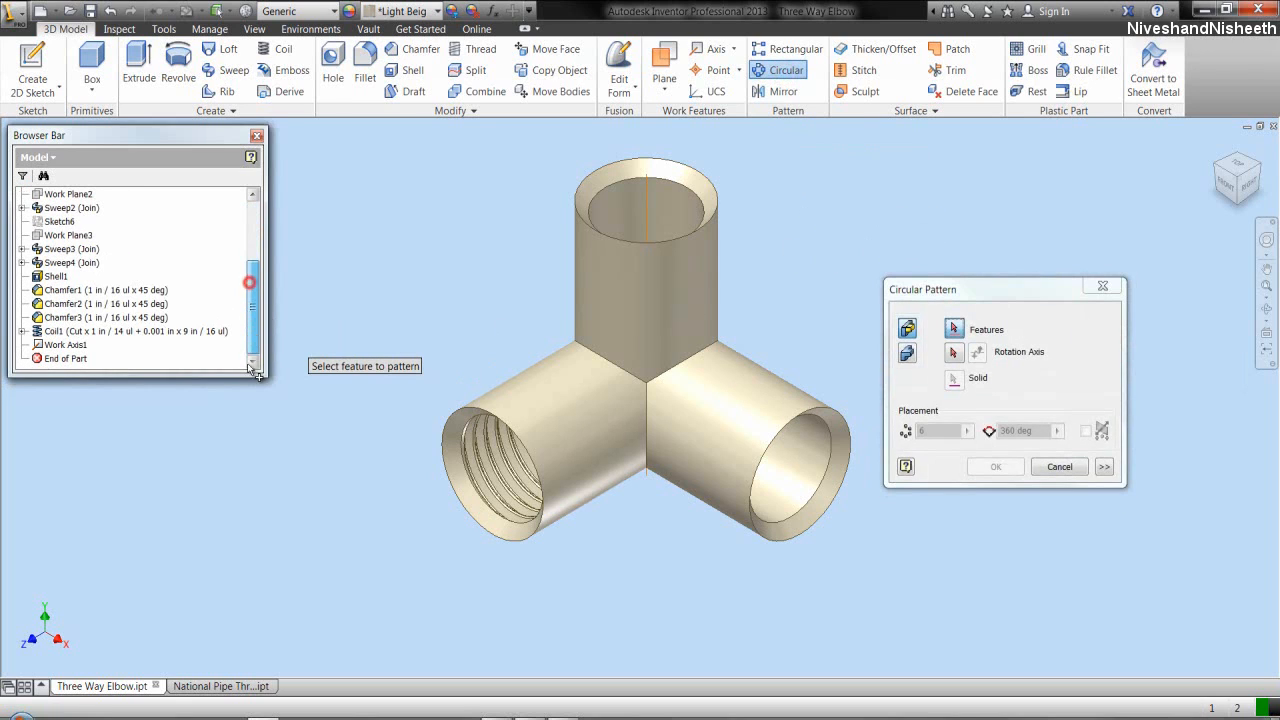
left_click(172, 333)
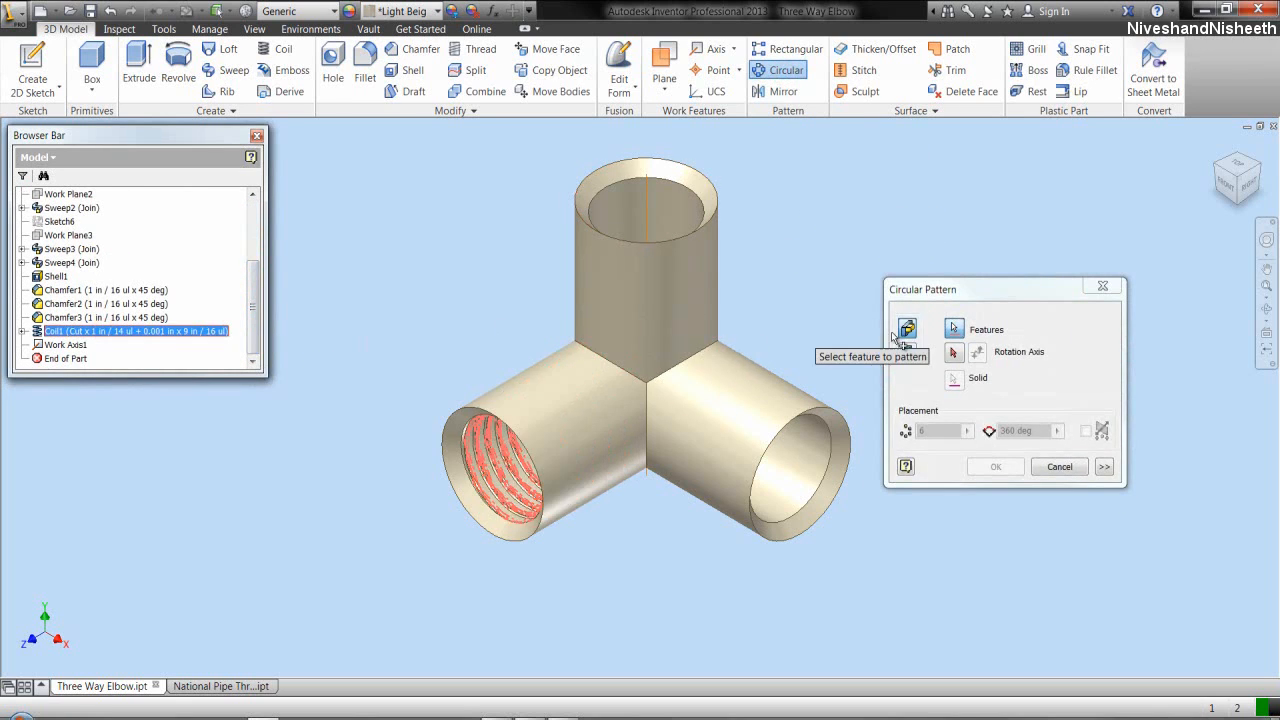
left_click(1003, 288)
left_click(954, 352)
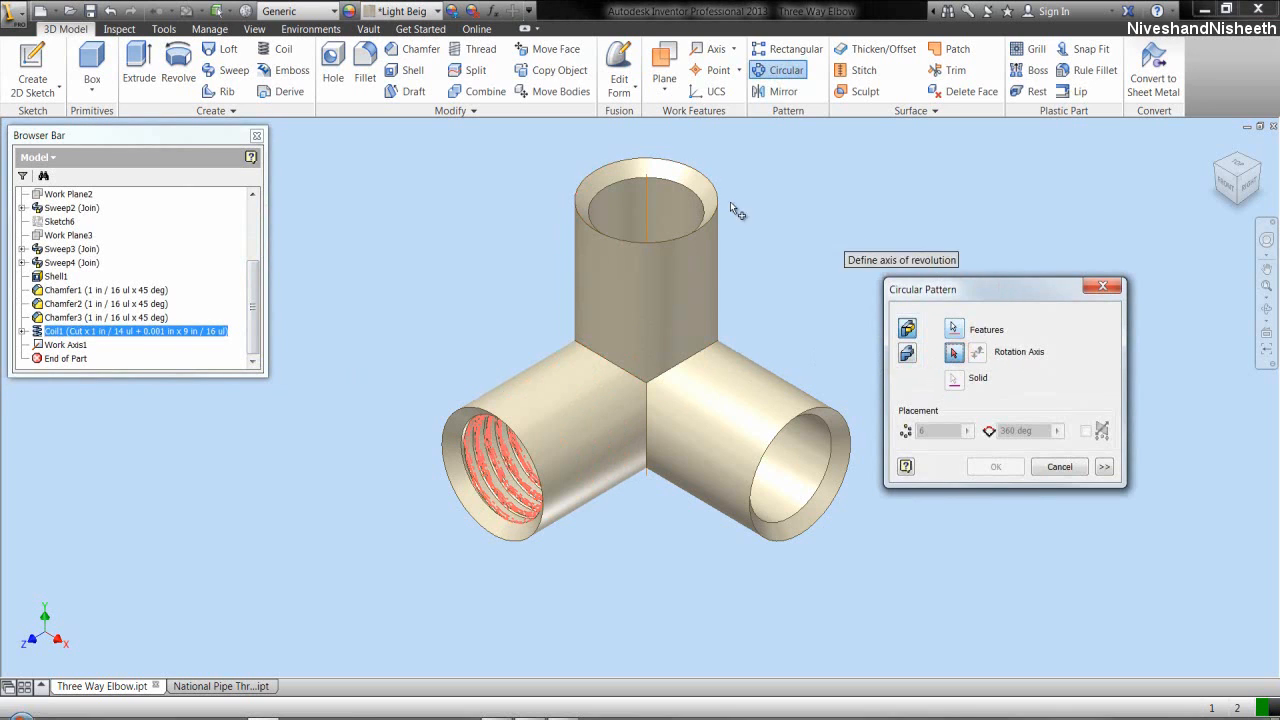
left_click(648, 210)
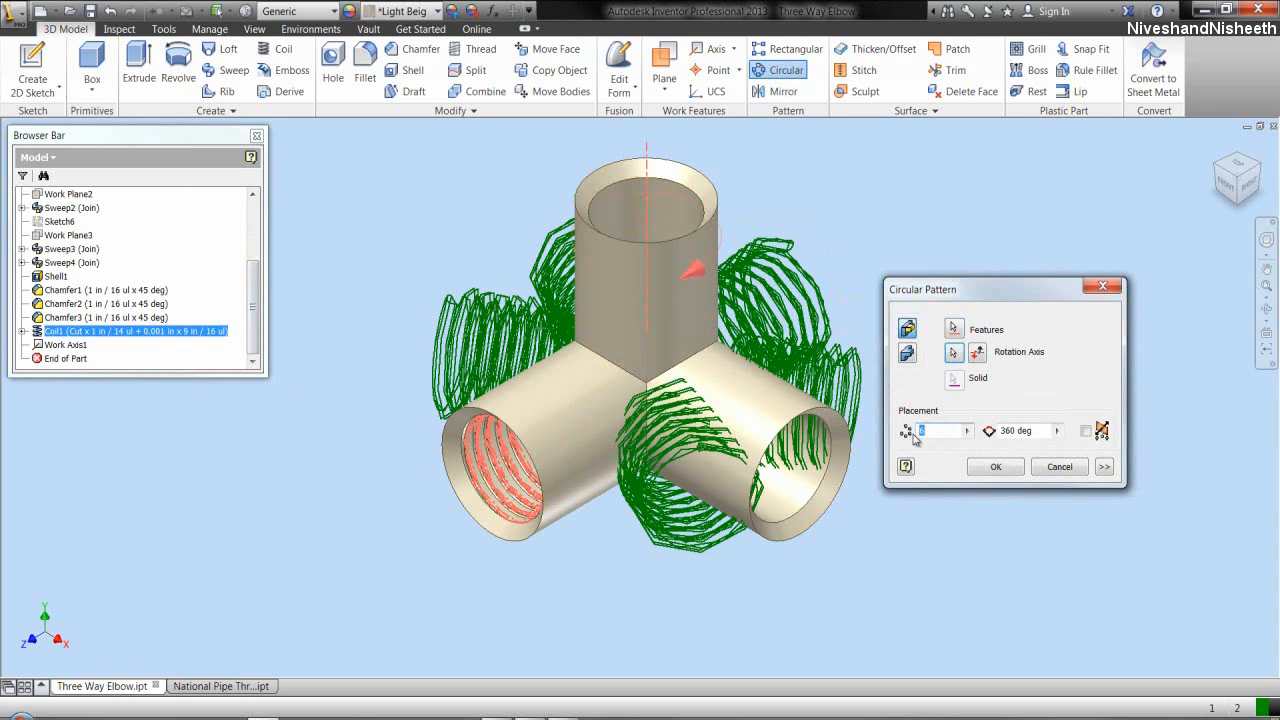
type("2")
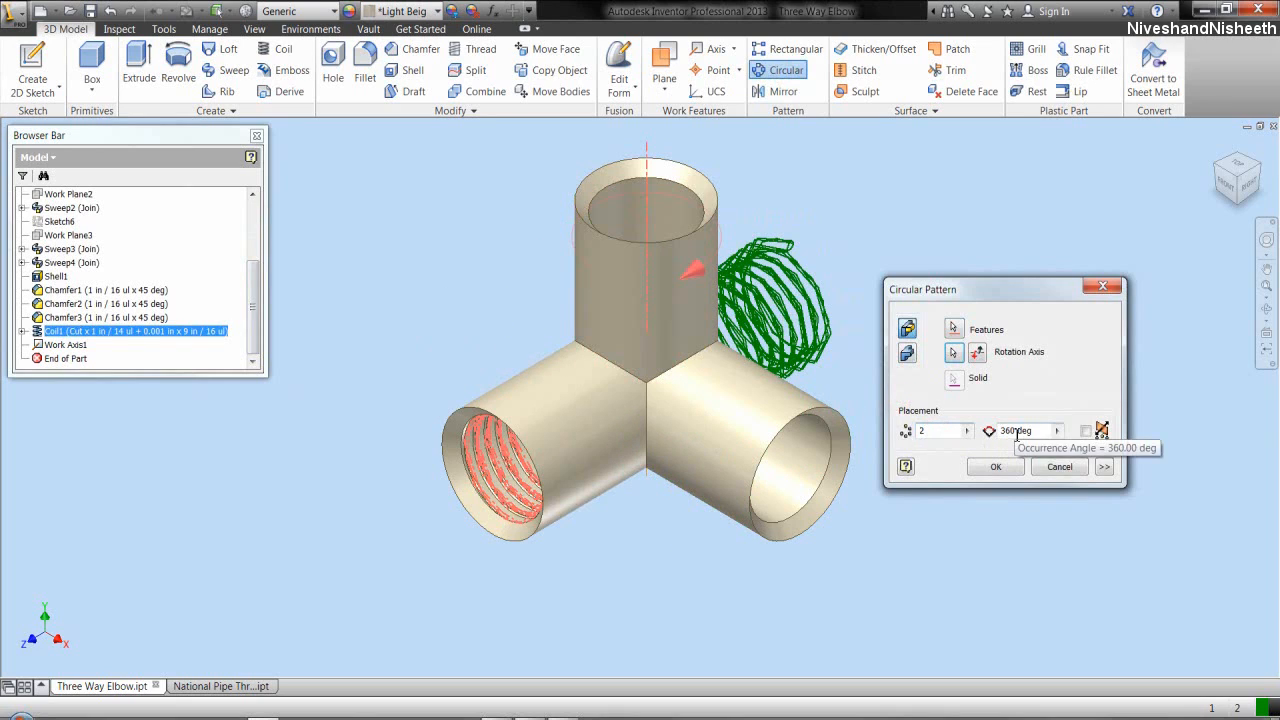
double_click(1014, 433)
type("90")
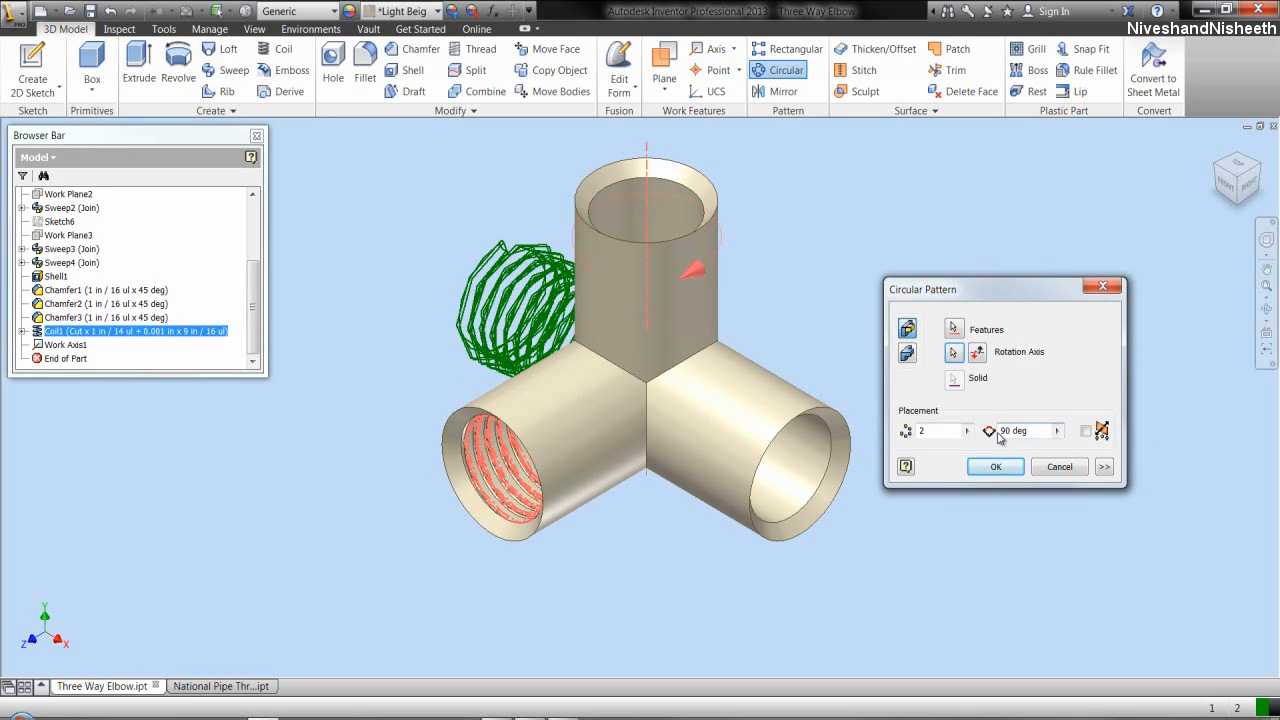
type("-")
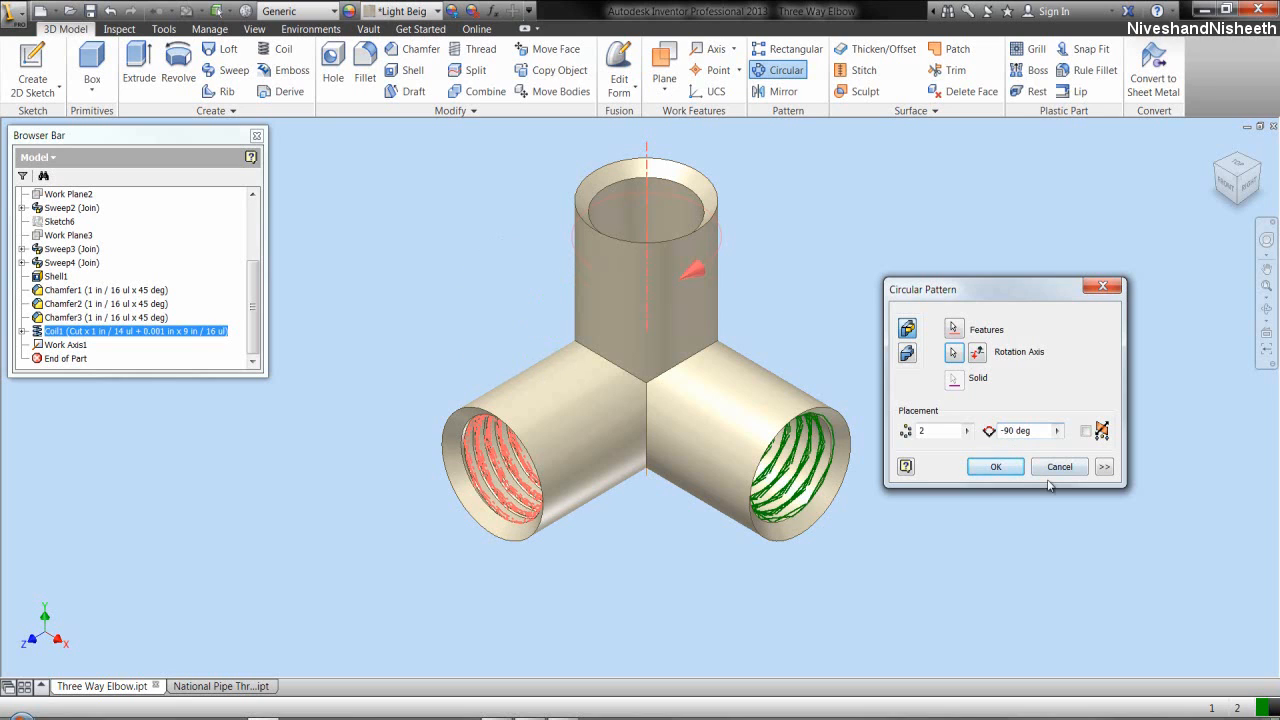
left_click(996, 466)
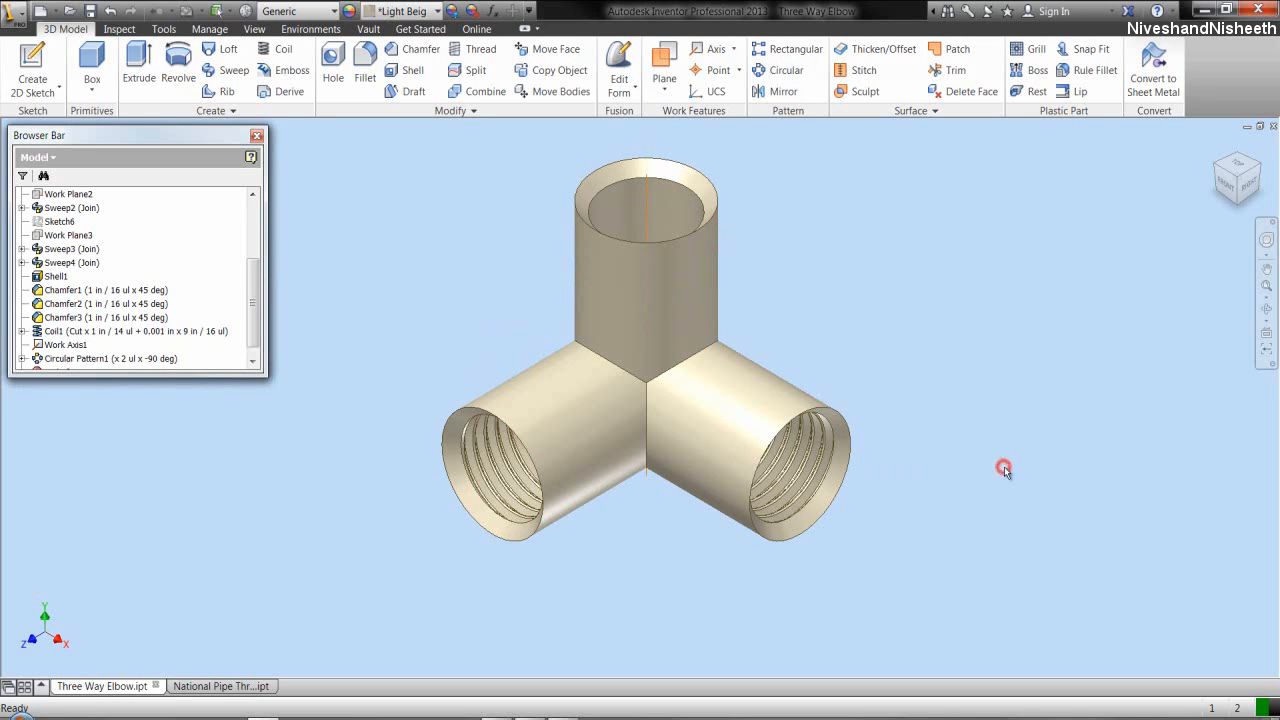
- Collapse the model tree and create a work axis through the horizontal branch that holds the patterned thread
right_click(169, 220)
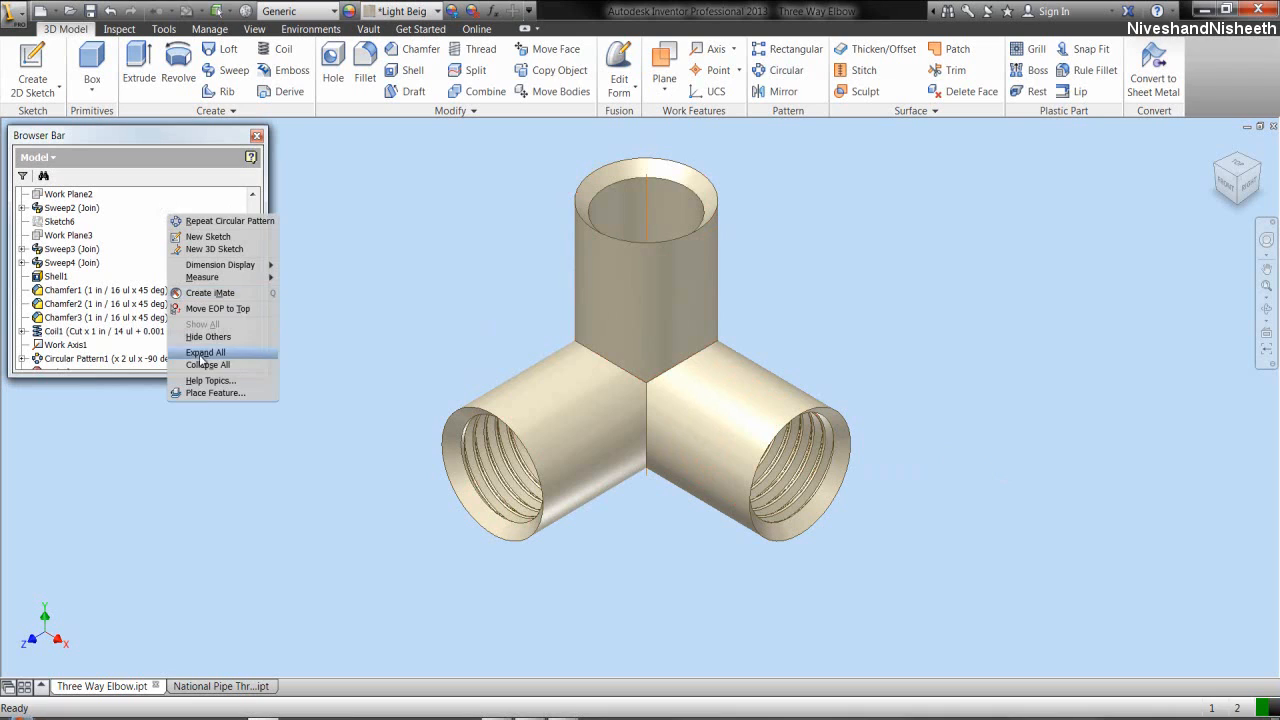
left_click(200, 366)
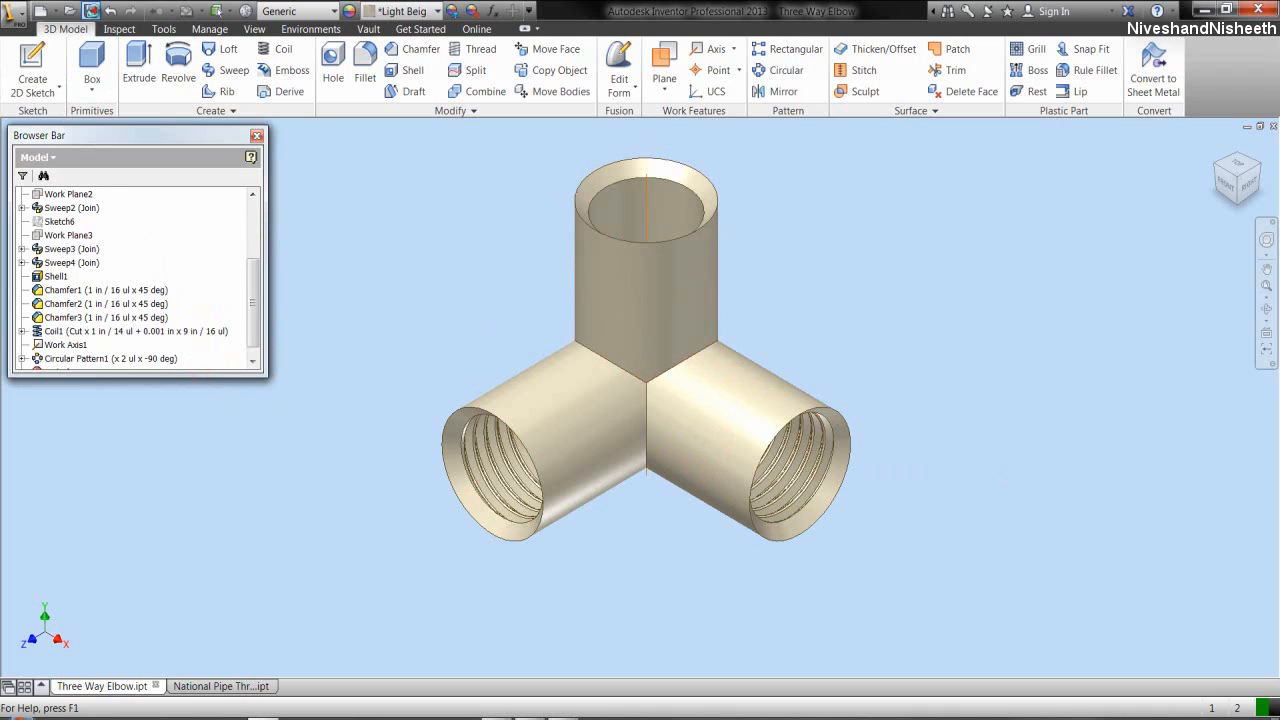
left_click(396, 296)
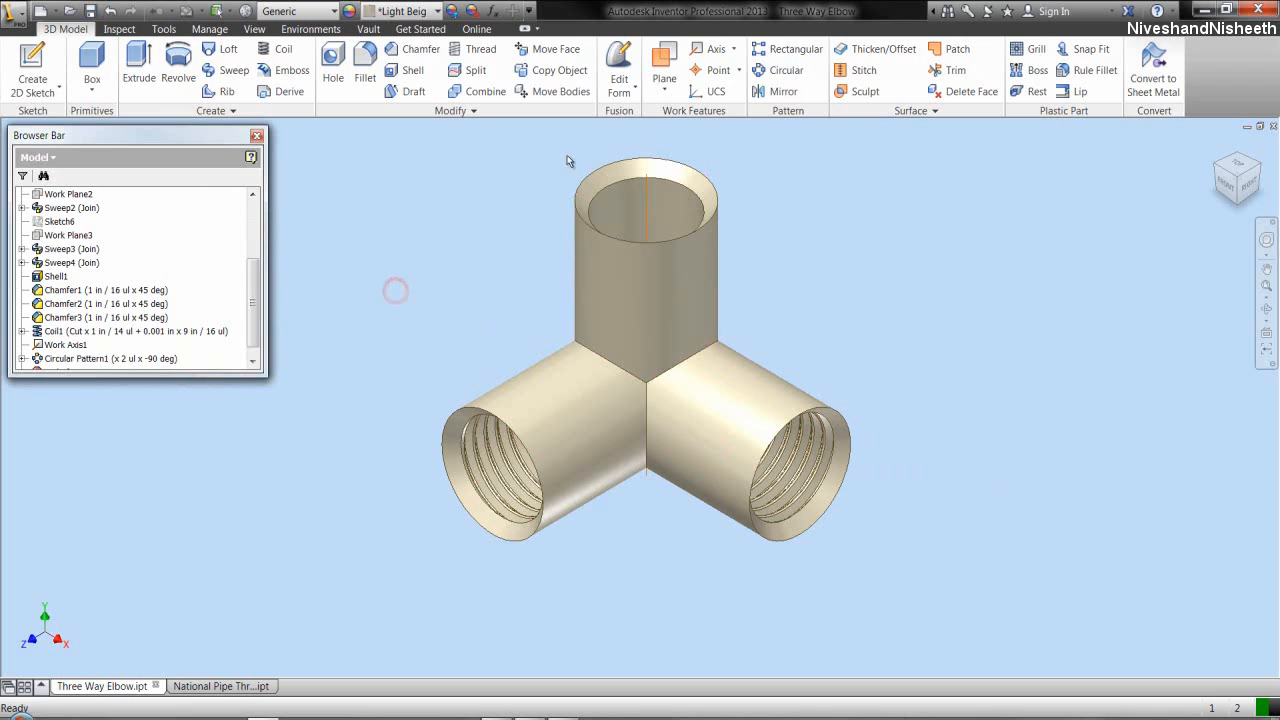
left_click(708, 52)
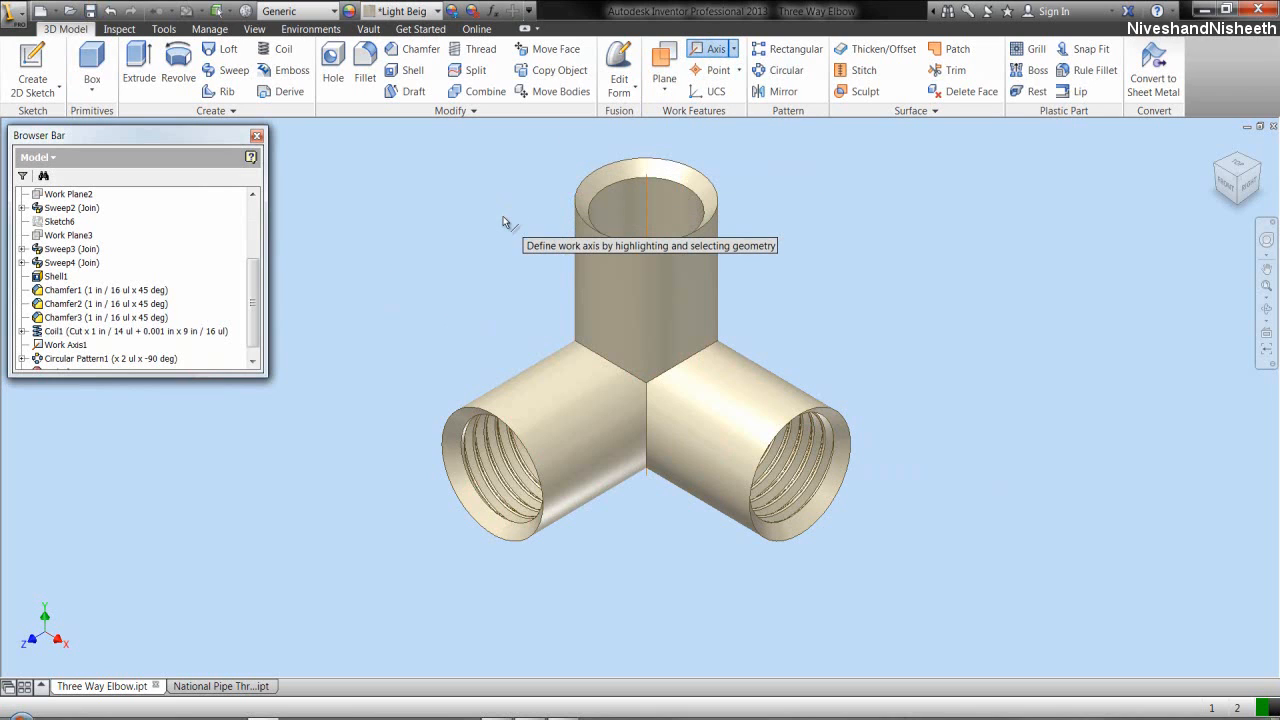
left_click(716, 435)
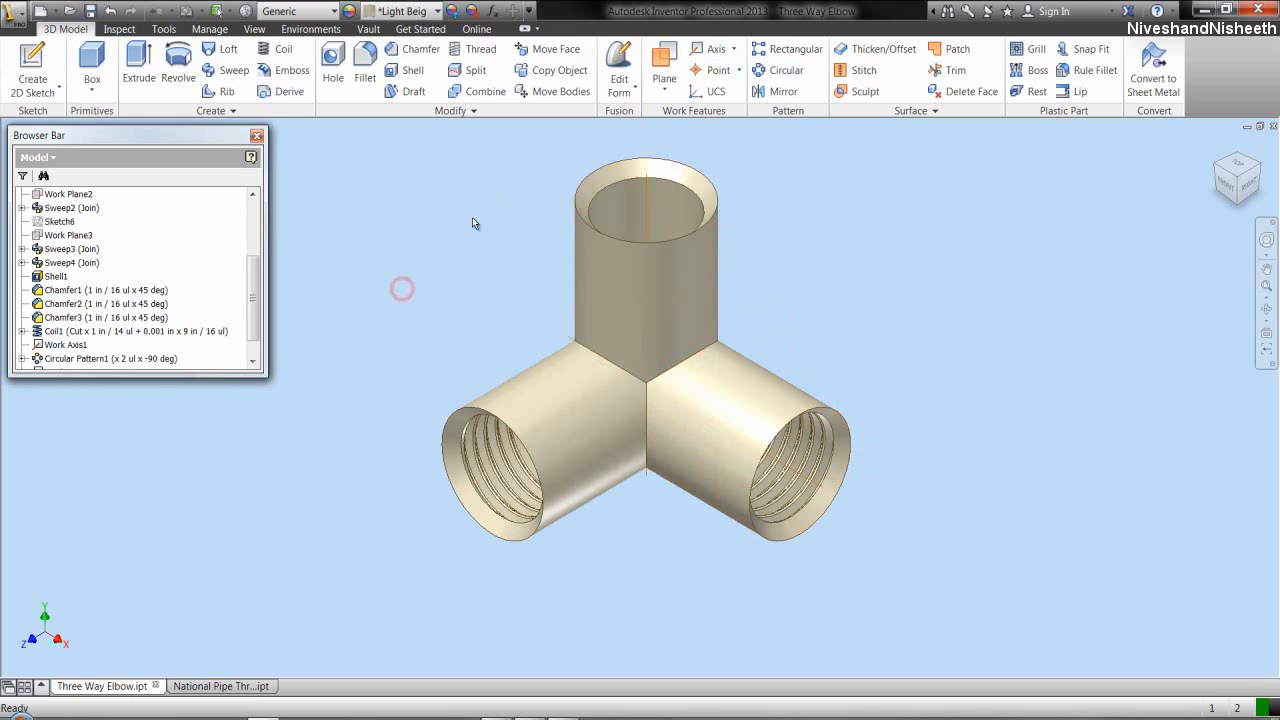
- Circular-pattern the original thread coil about the second horizontal branch's work axis with 2 occurrences at 90 deg
left_click(786, 70)
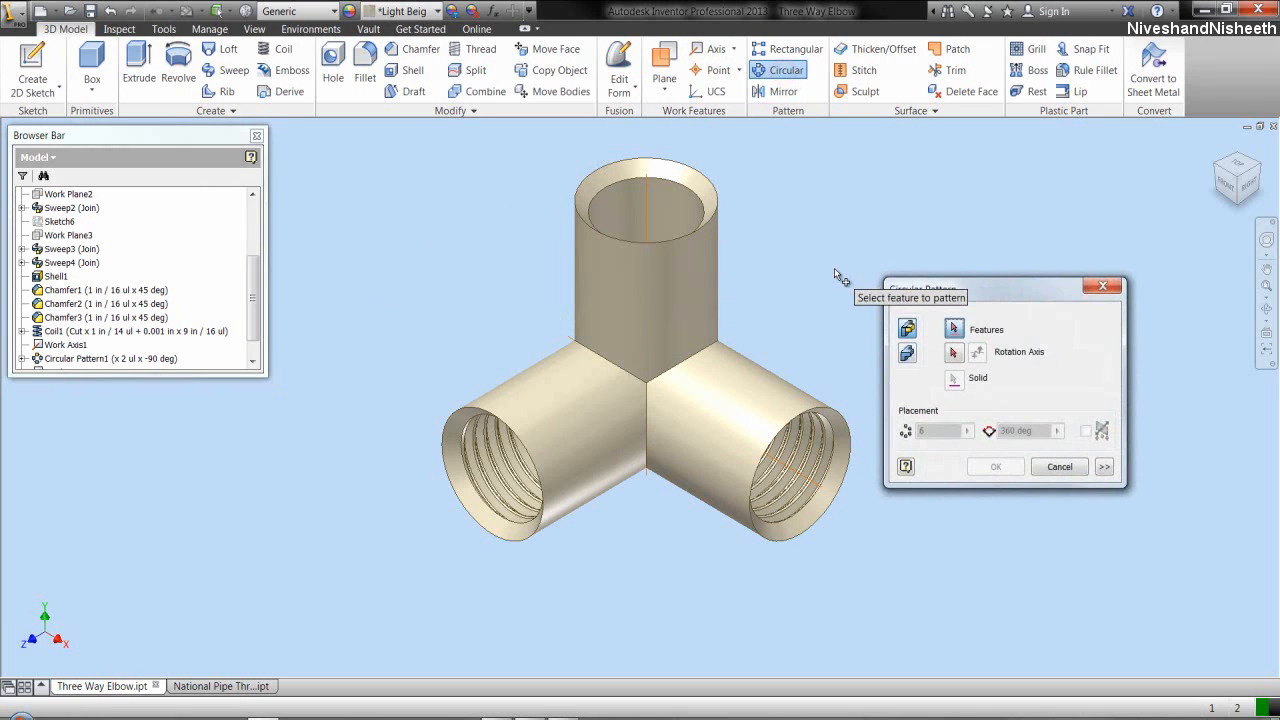
scroll(254, 300, "down", 1)
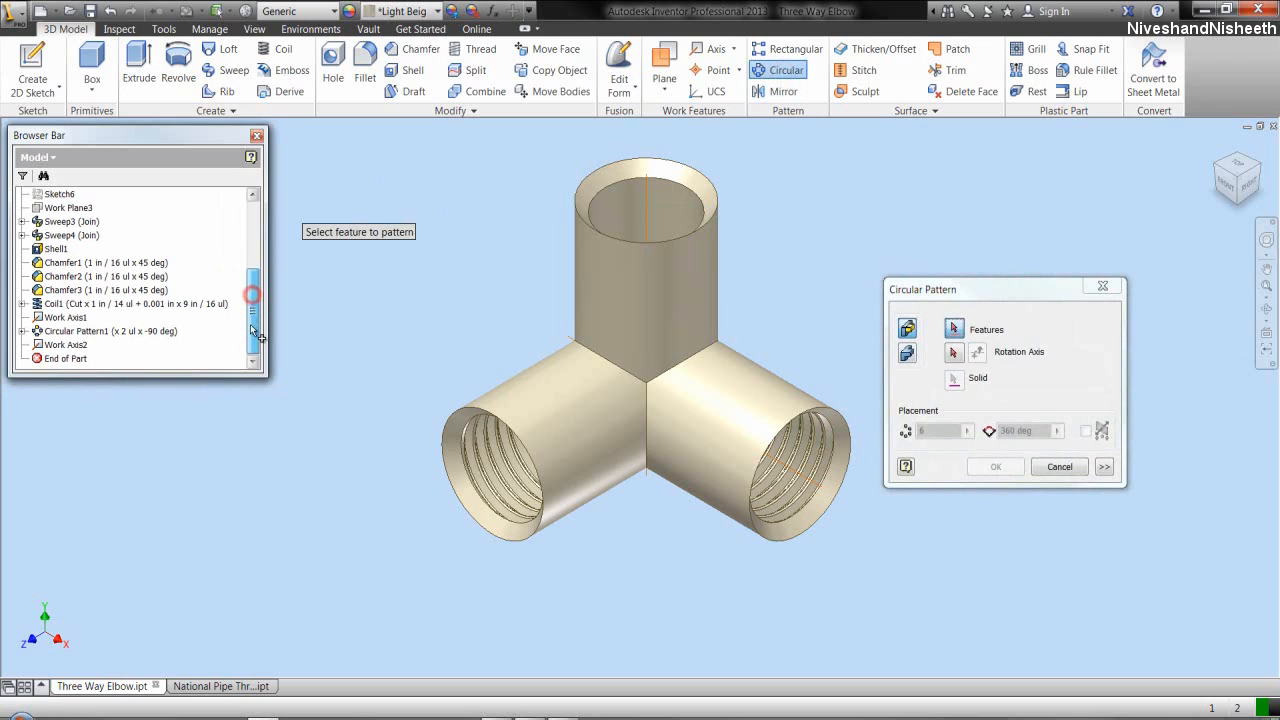
left_click(192, 309)
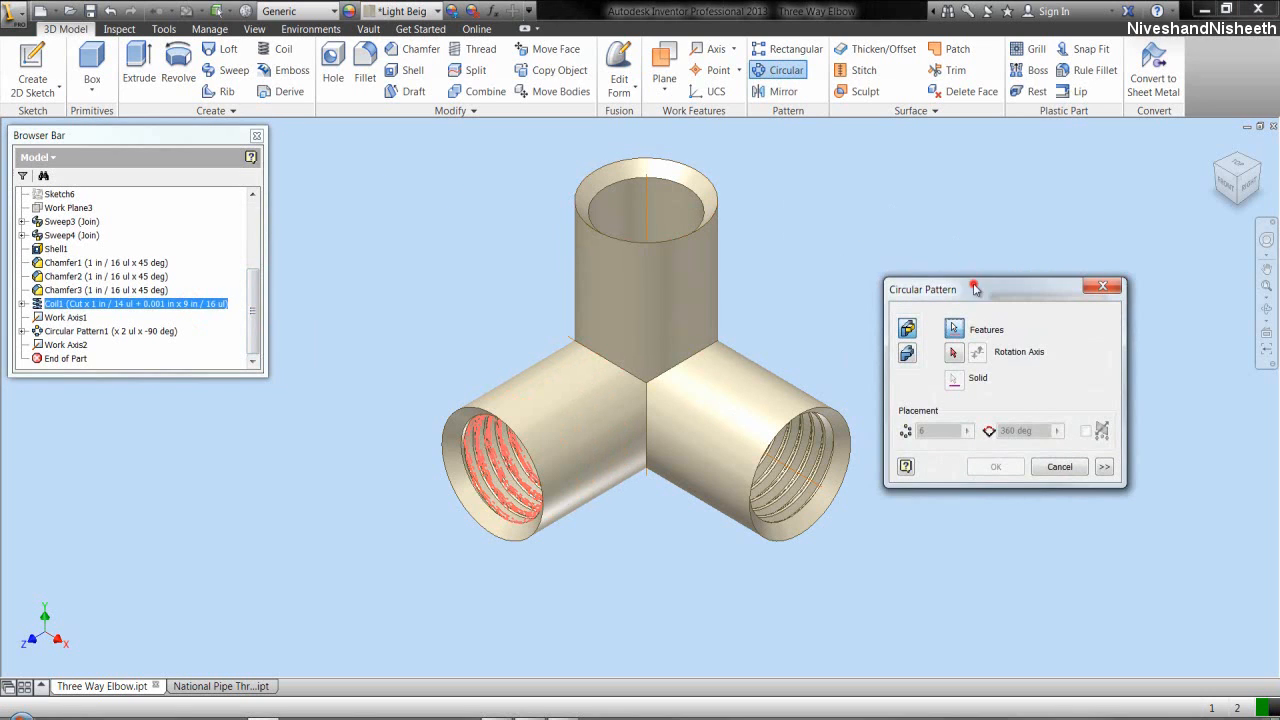
left_click(953, 352)
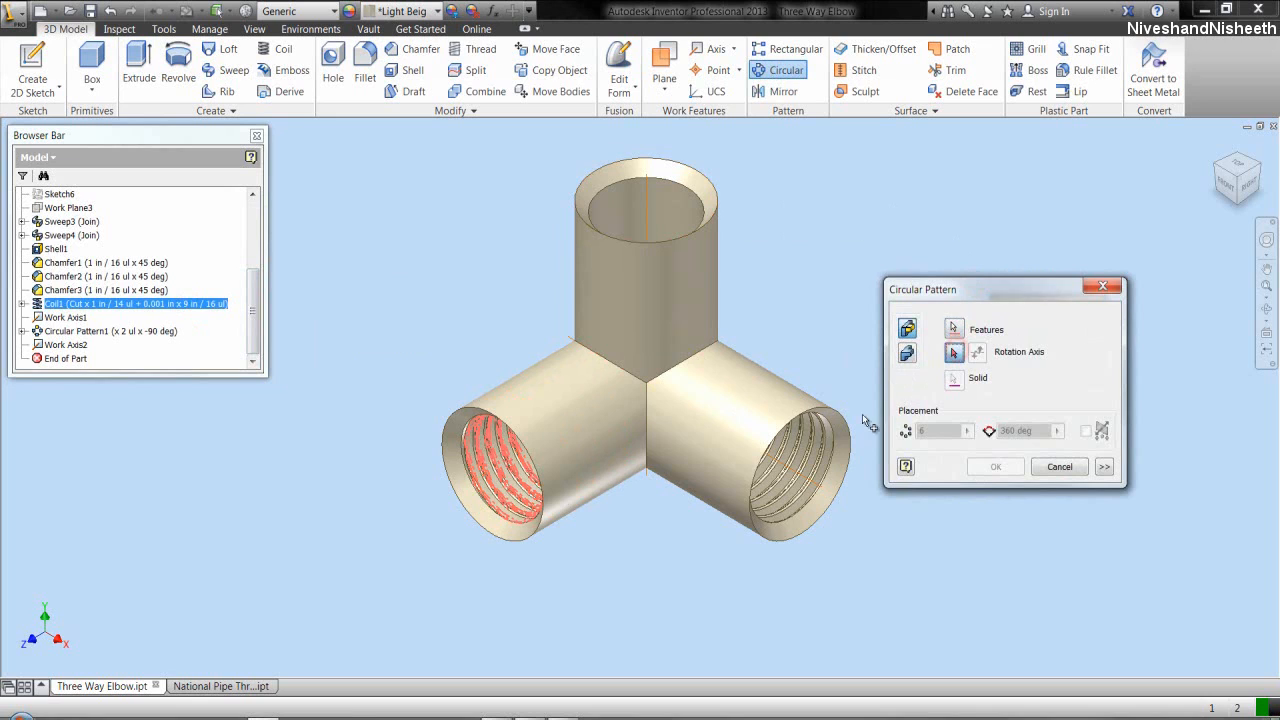
left_click(810, 482)
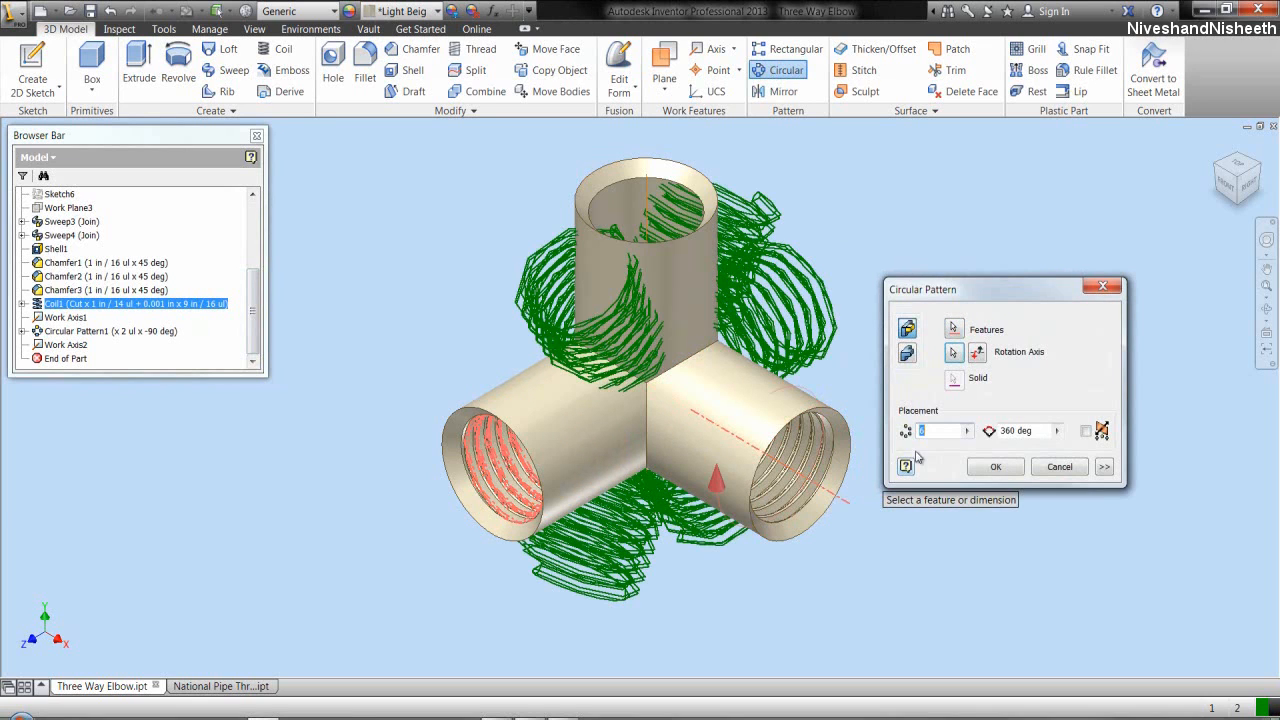
type("2")
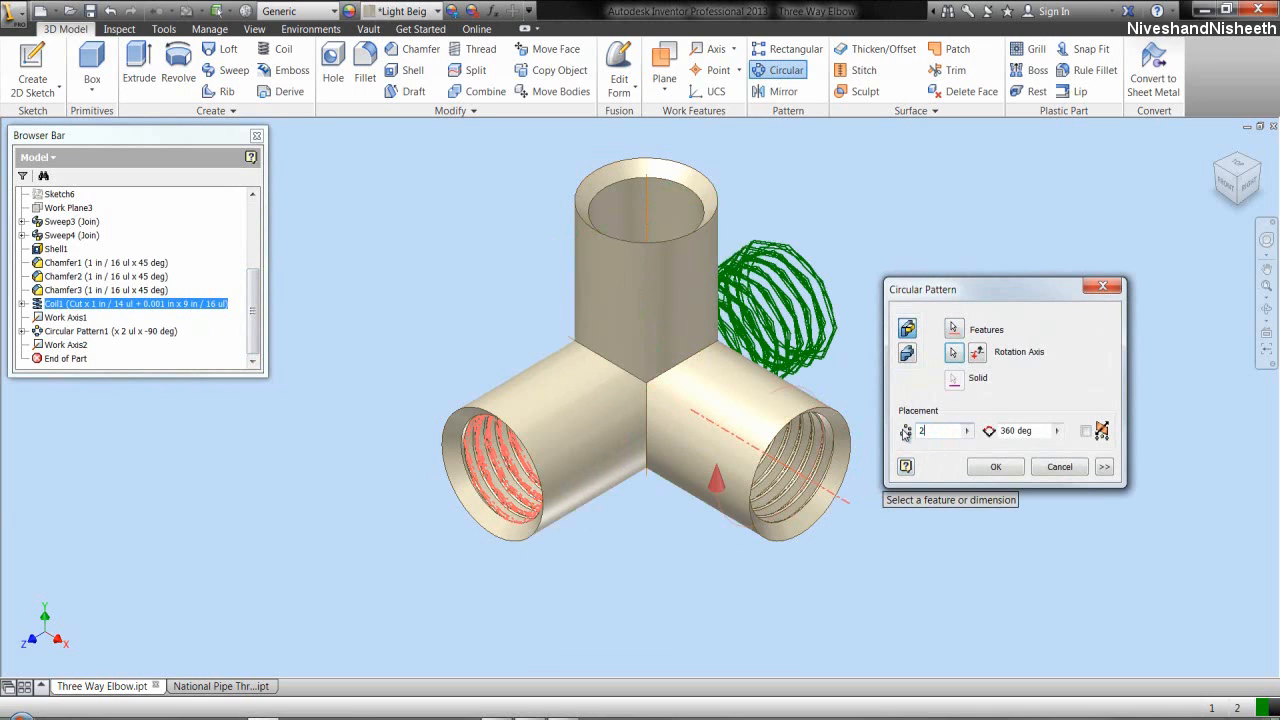
double_click(1010, 431)
type("90")
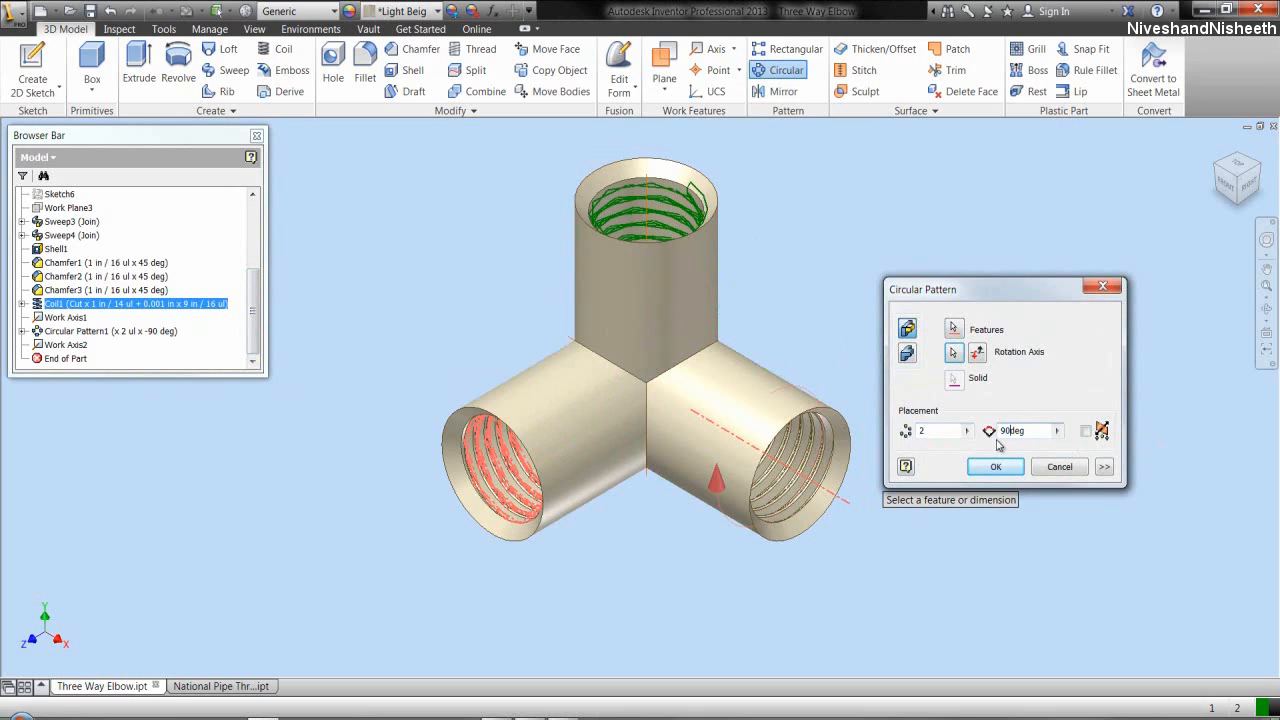
left_click(996, 466)
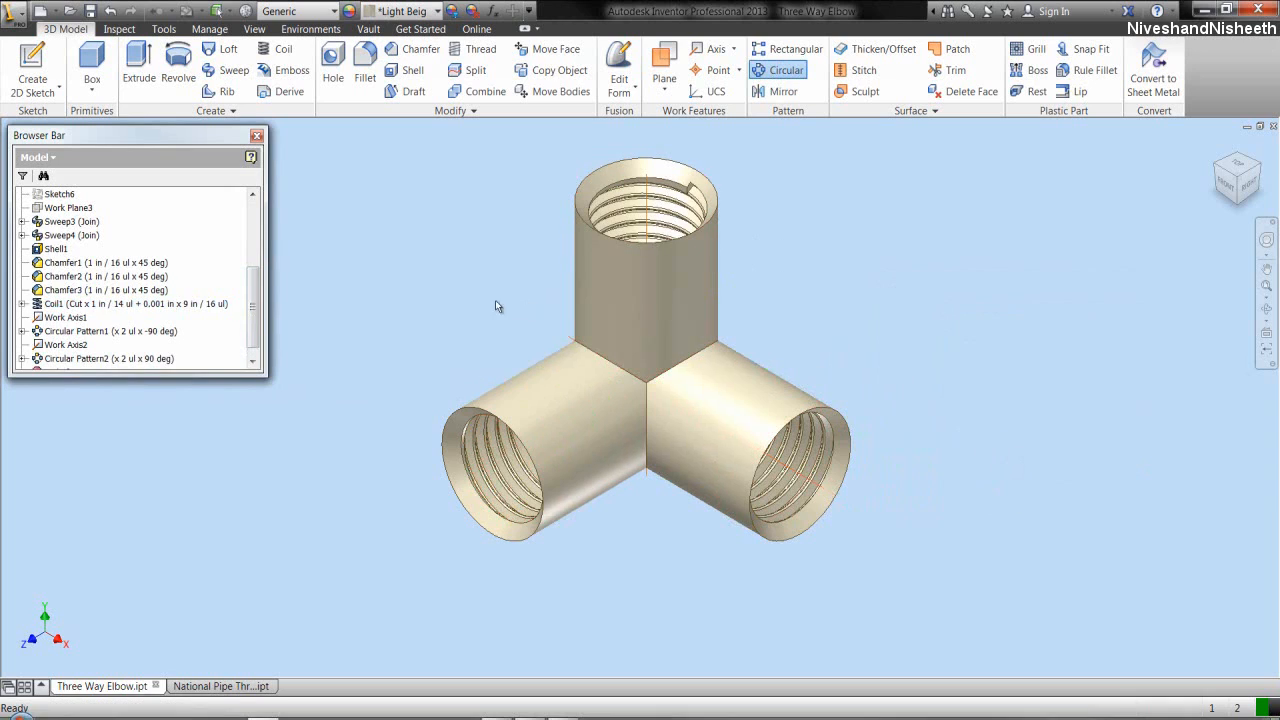
- Hide both work axes used for the thread patterns
left_click(65, 344)
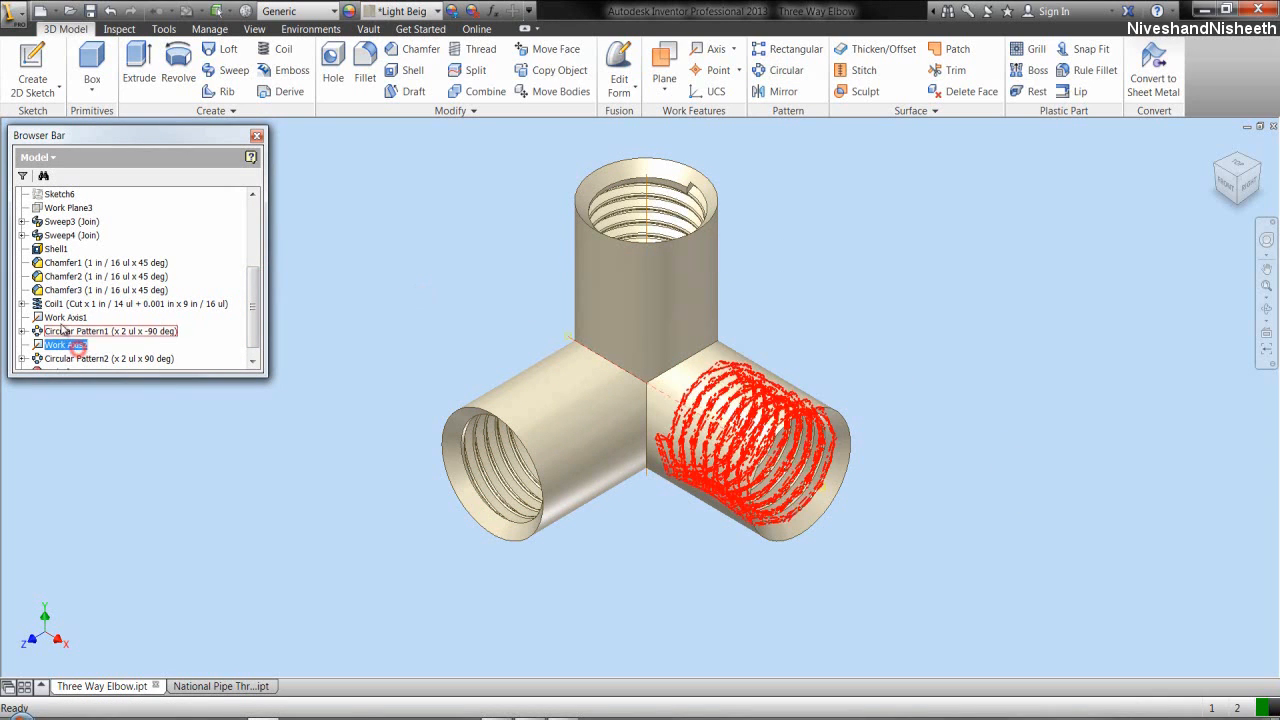
left_click(58, 318, "ctrl")
right_click(58, 320)
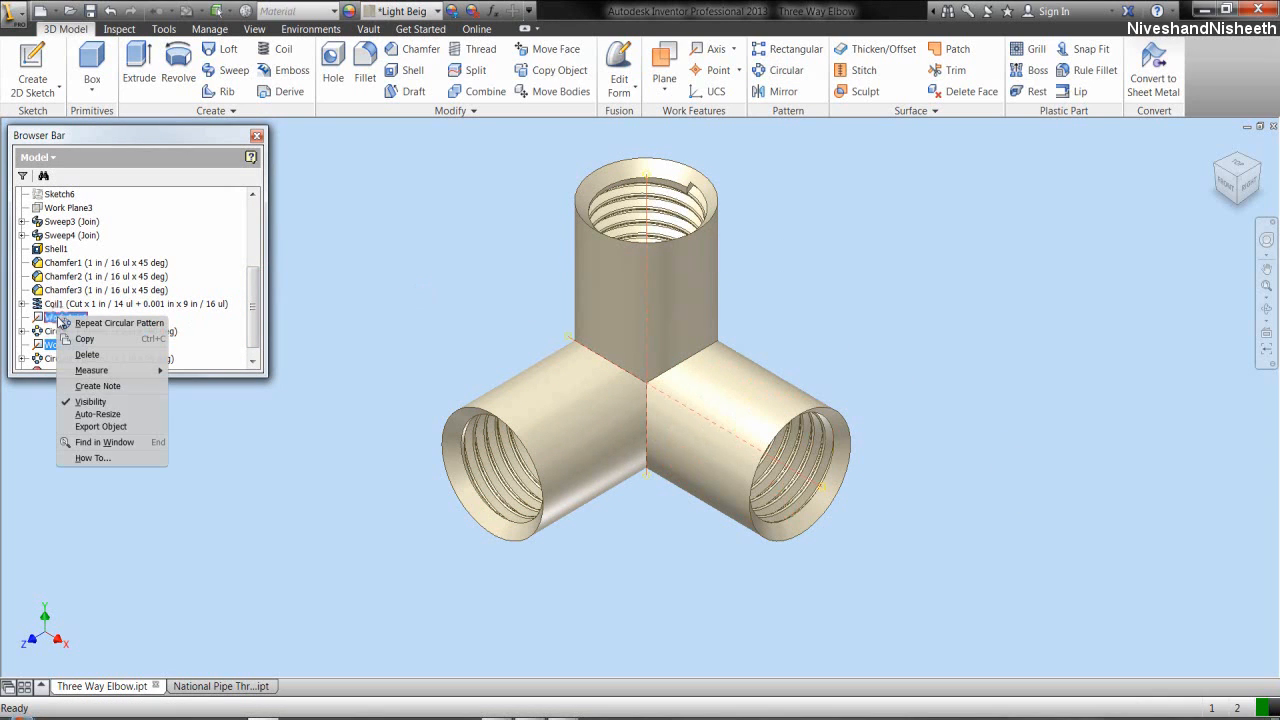
left_click(77, 403)
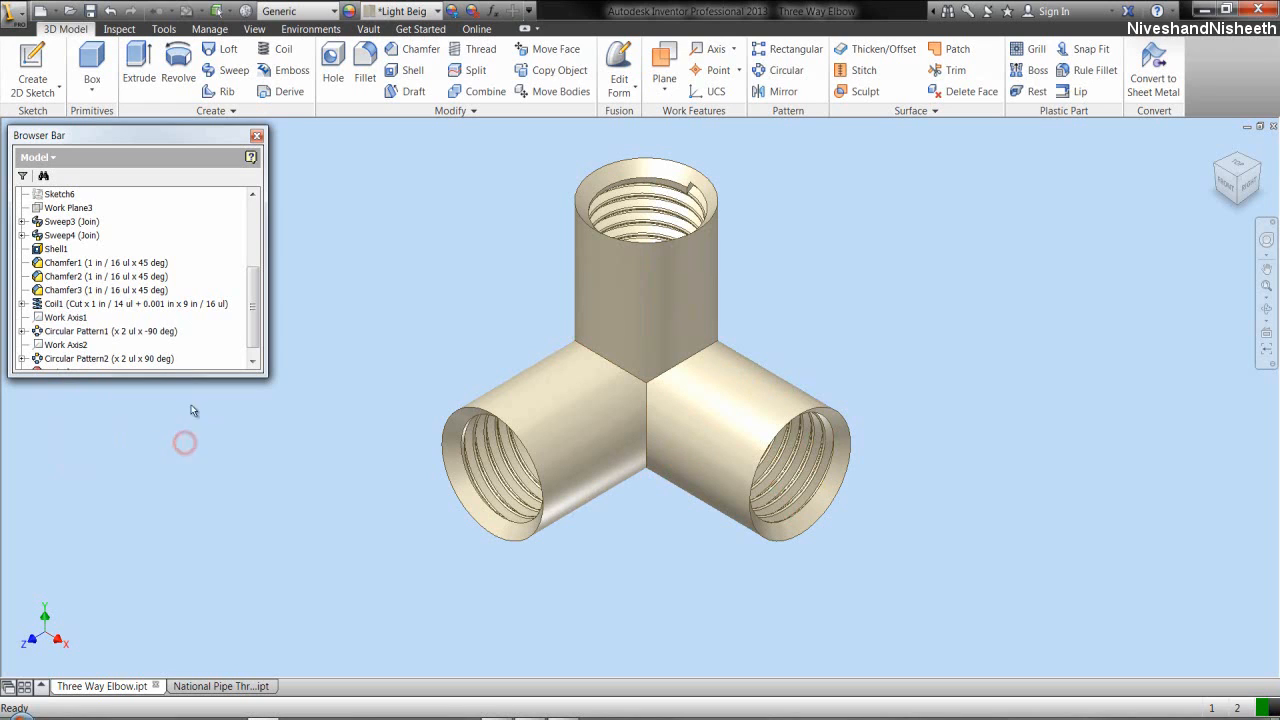
- Return to the start of the model tree and save the finished three-way elbow part
left_click(251, 298)
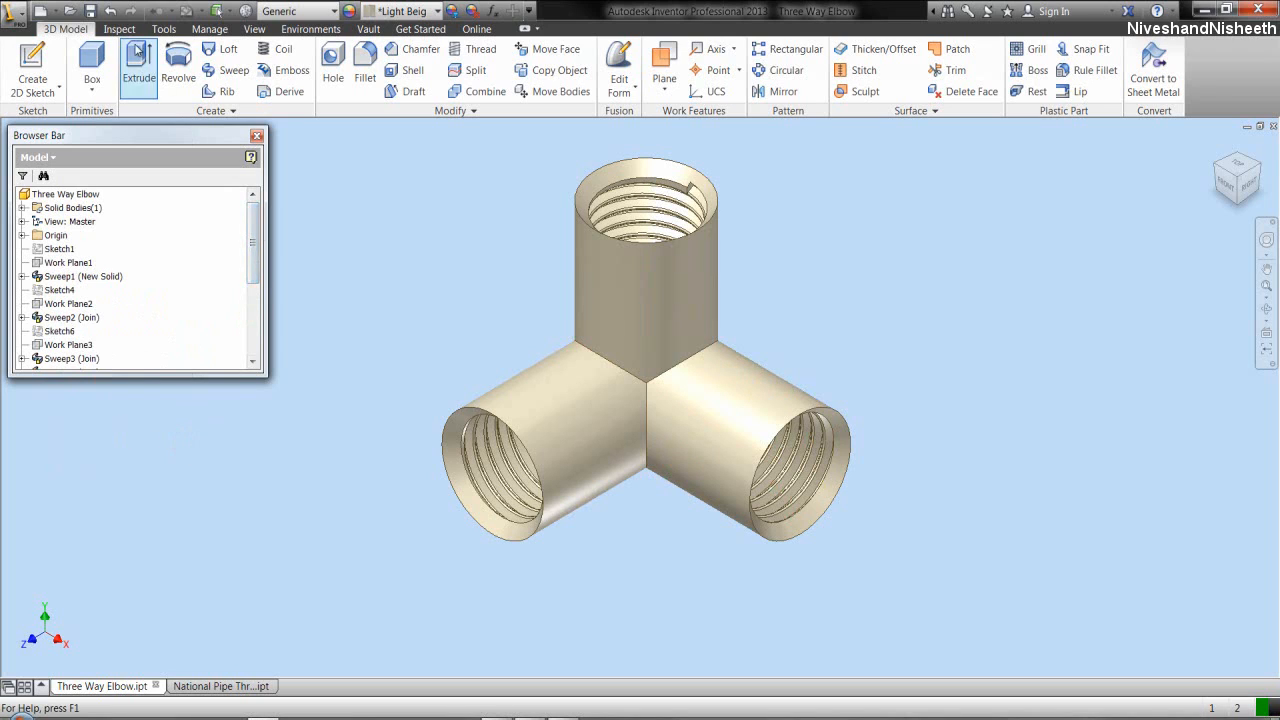
left_click(89, 11)
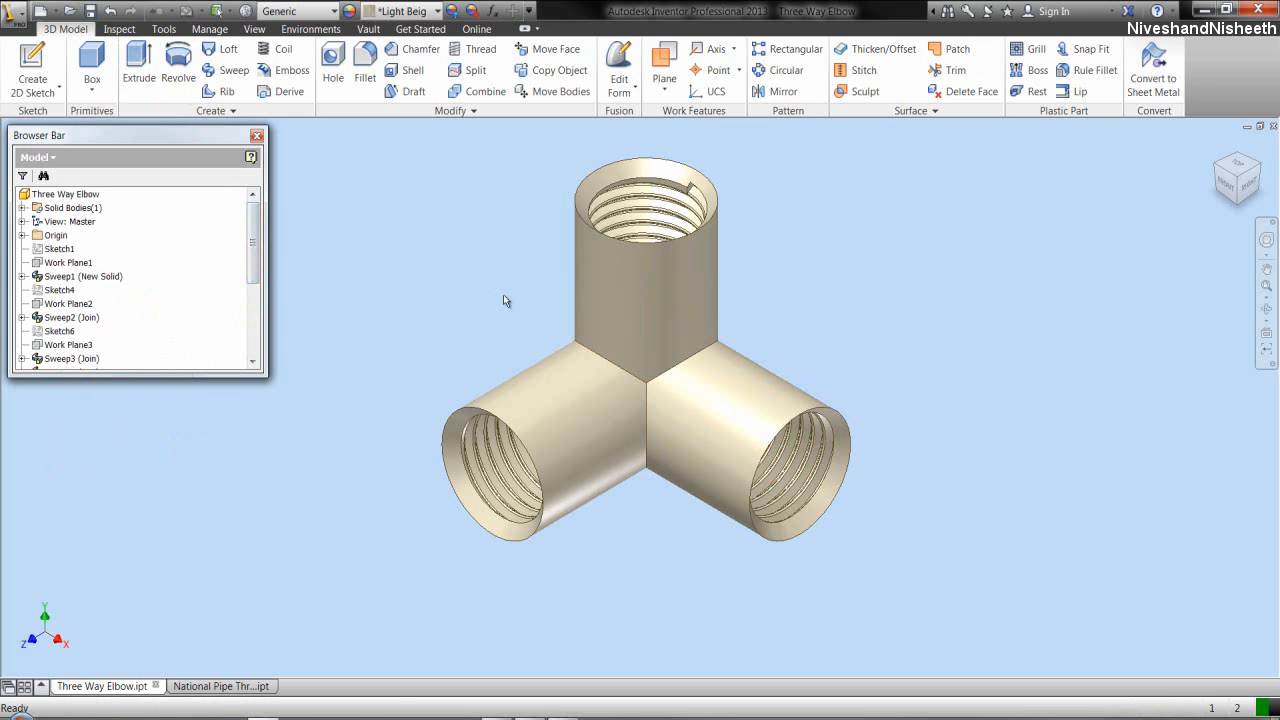
left_click(511, 325)
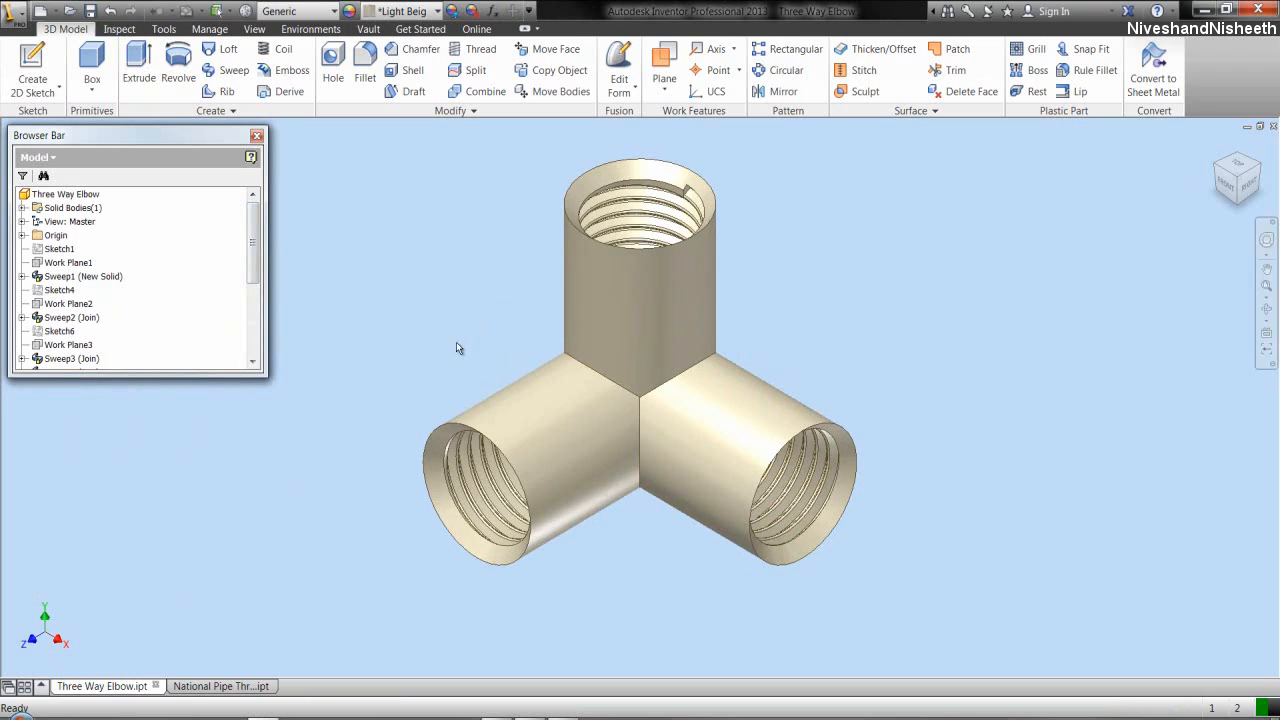
left_click(475, 305)
- Close the open Three Way Elbow and National Pipe Thread part files
key("ctrl+Tab")
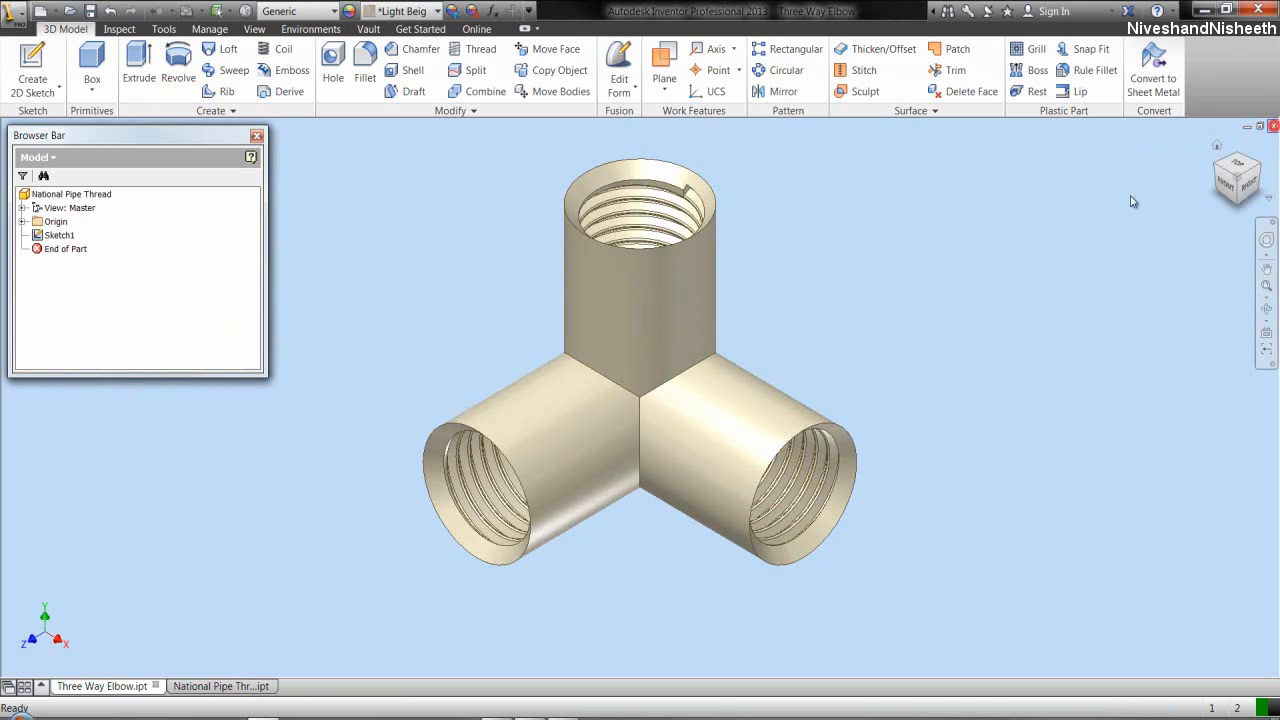
left_click(923, 276)
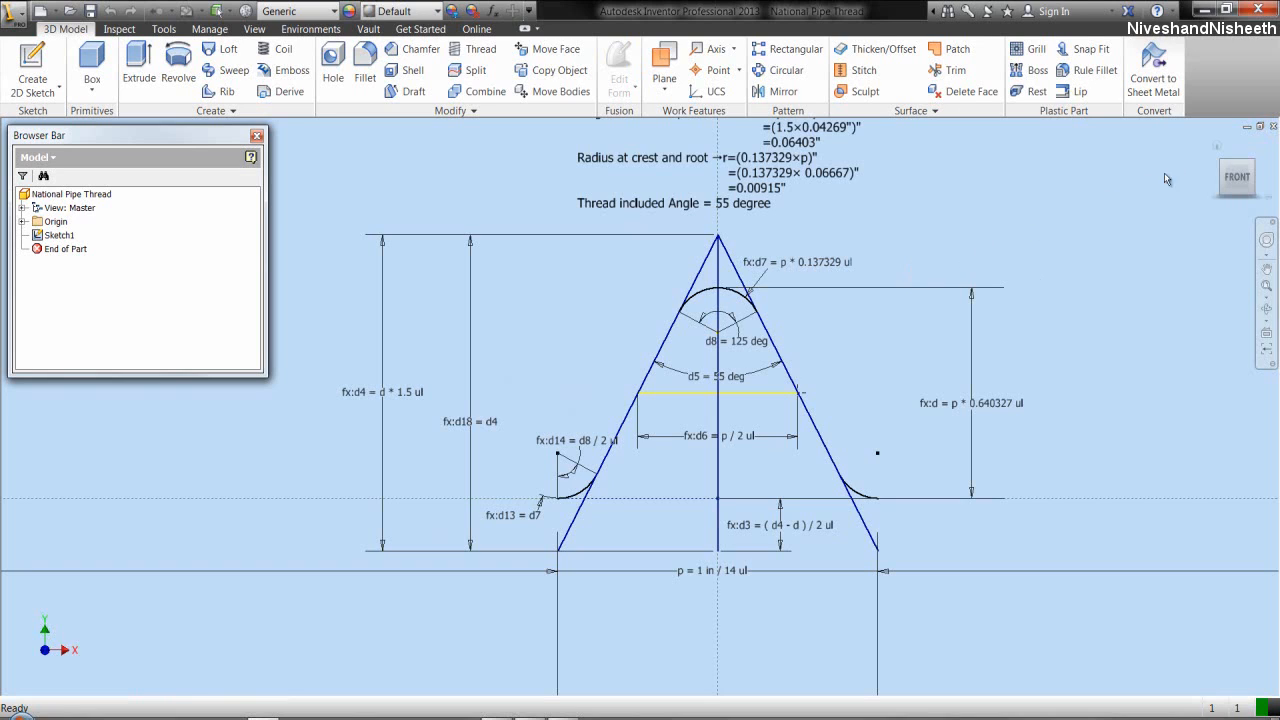
left_click(1274, 126)
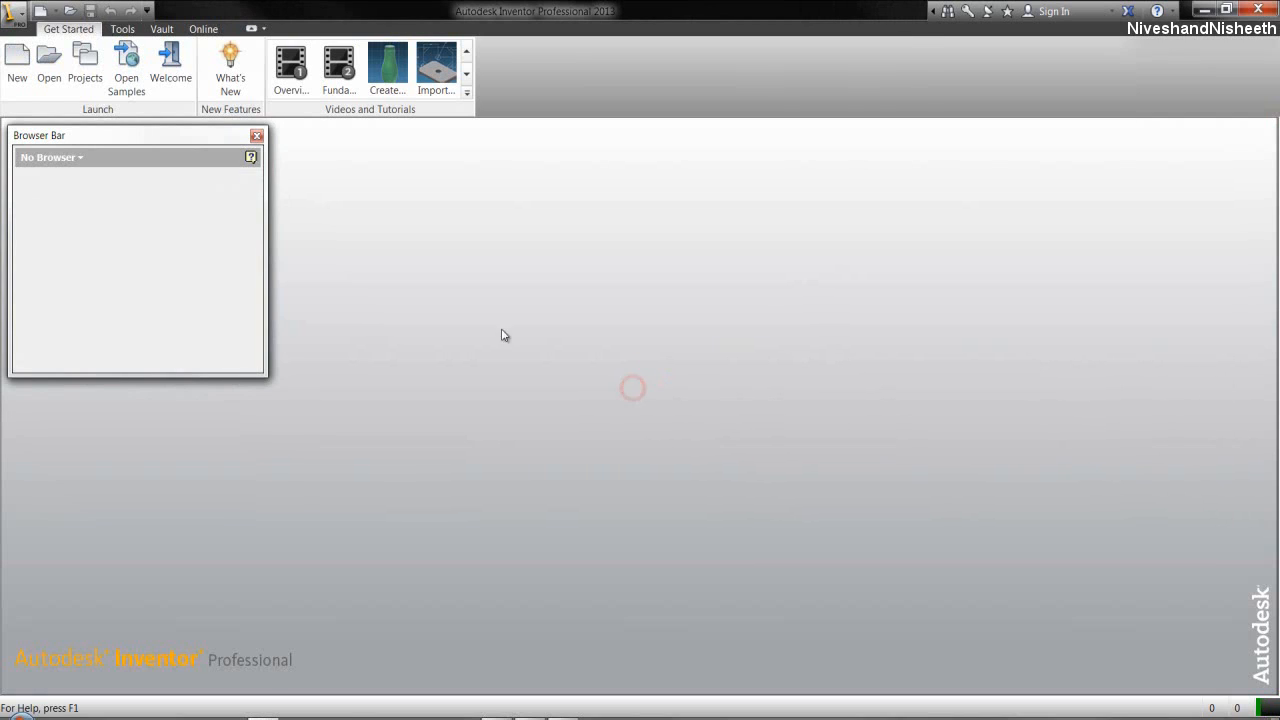
- Create a new assembly from the English Standard (in).iam template
left_click(17, 62)
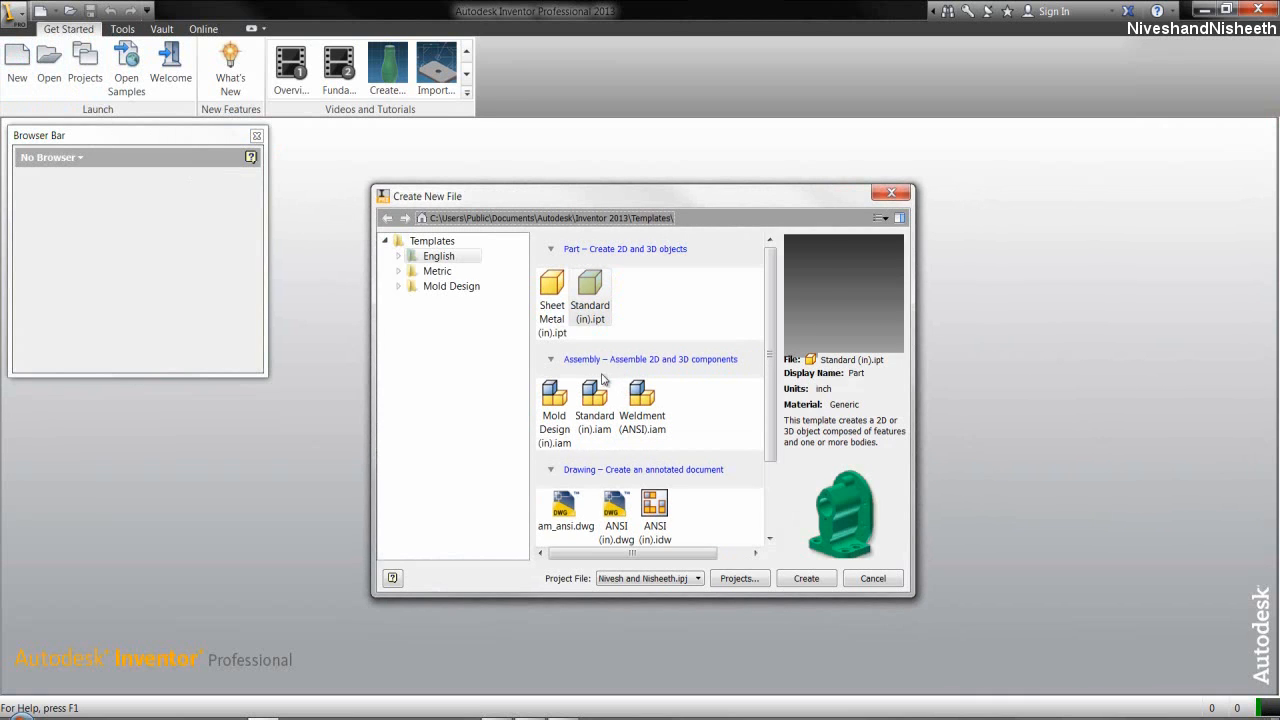
left_click(597, 403)
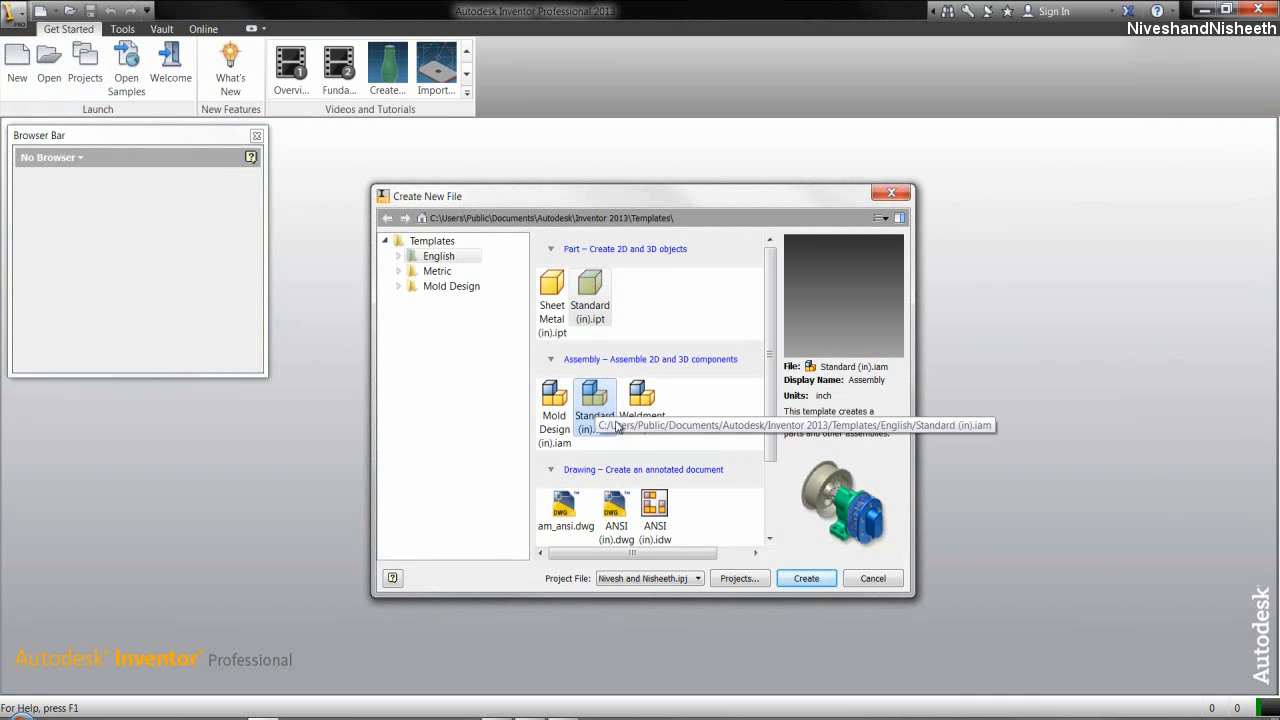
left_click(805, 578)
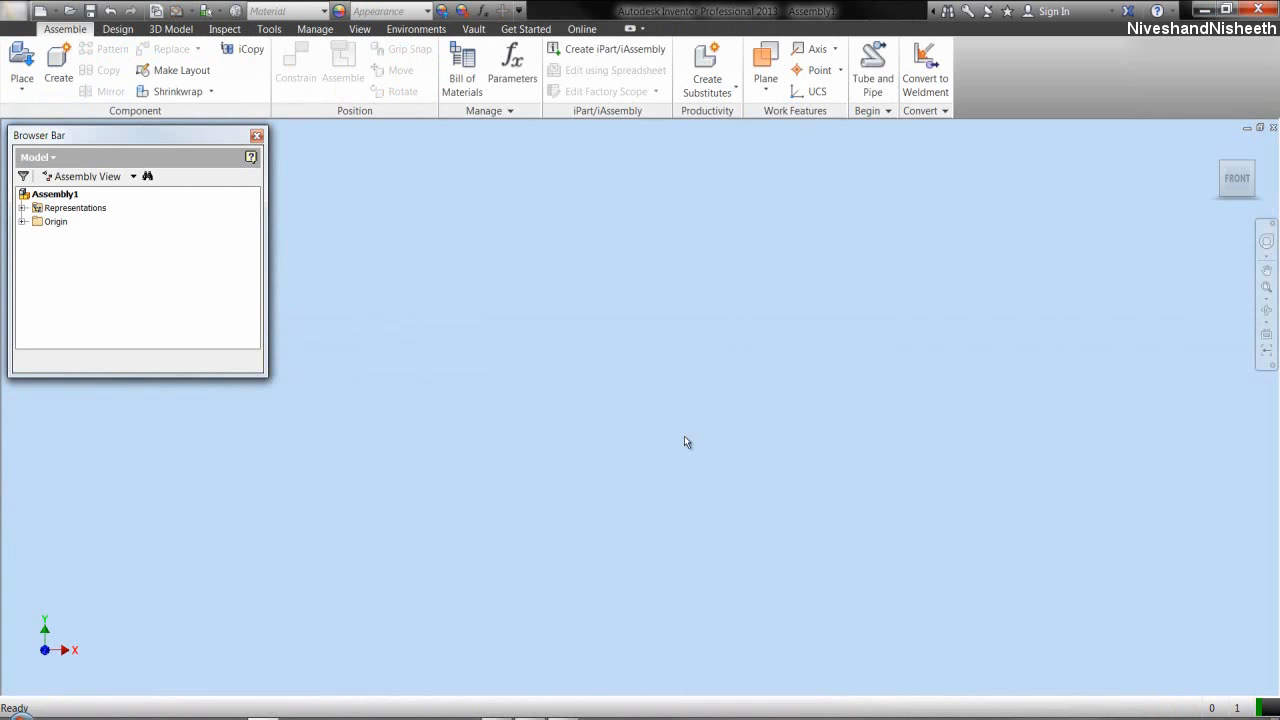
left_click(666, 380)
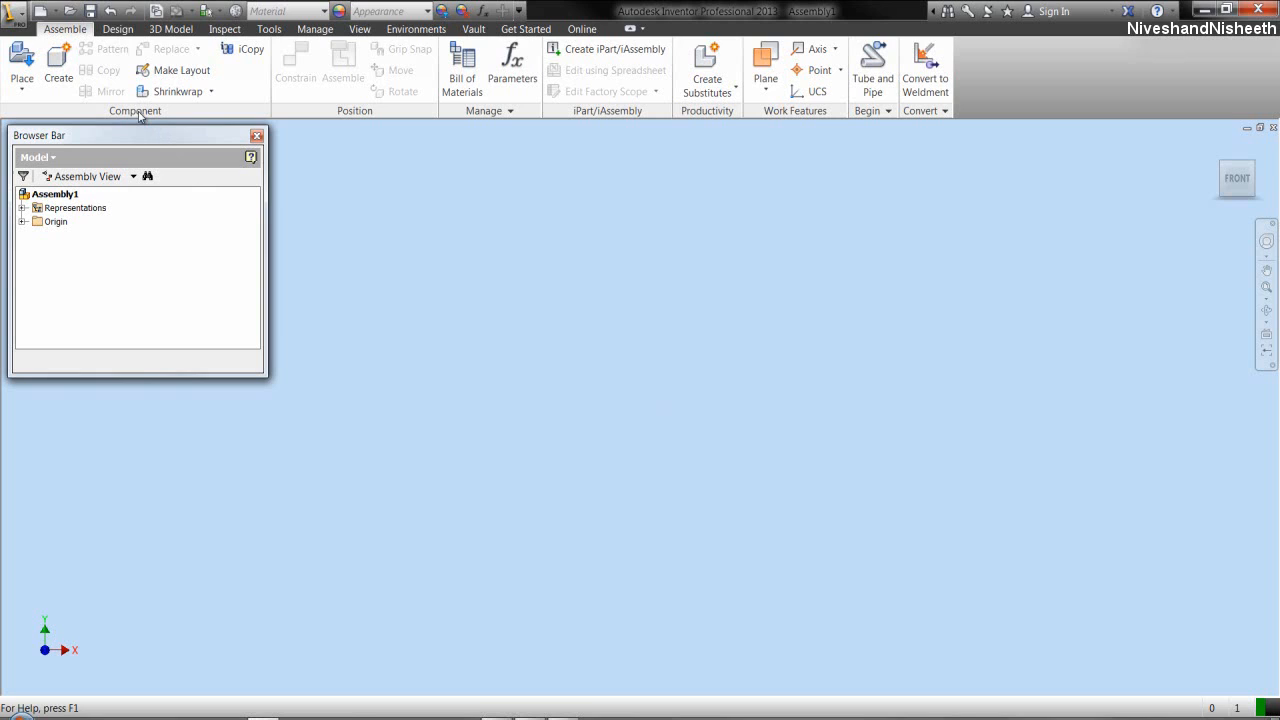
- Place one instance of the Nipple part from the Pipe Fittings folder into the assembly
left_click(20, 62)
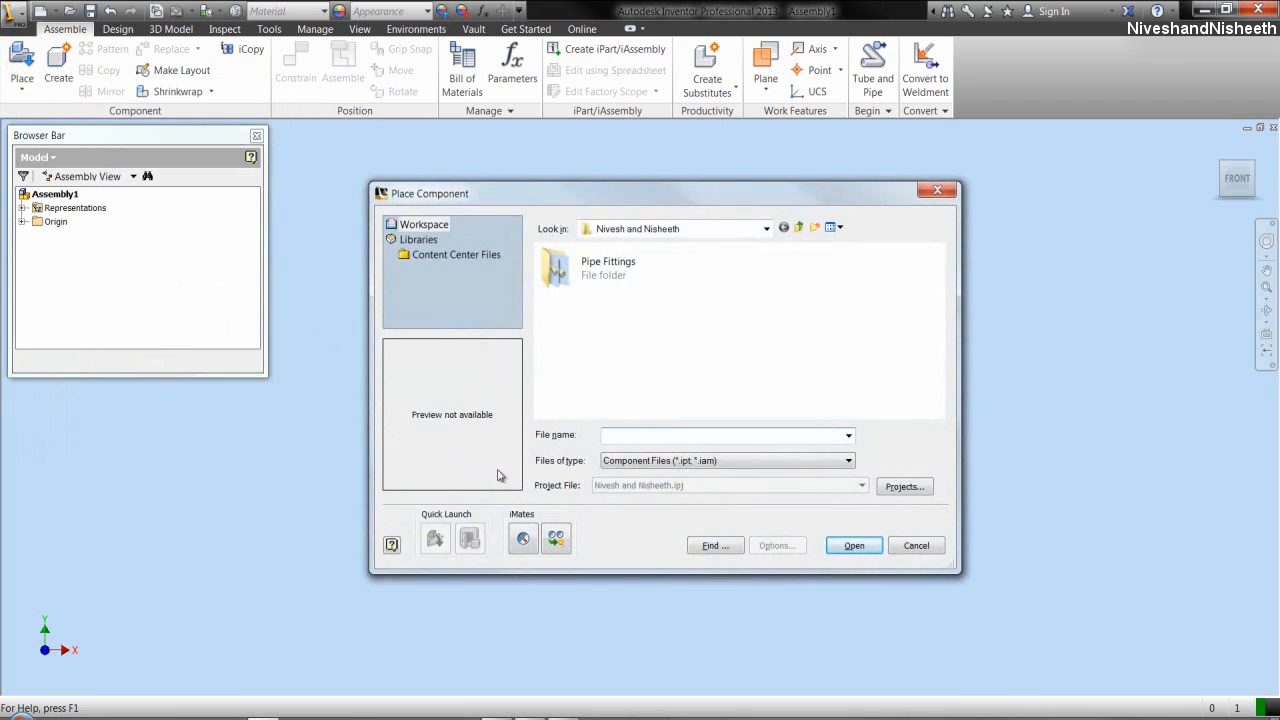
double_click(605, 268)
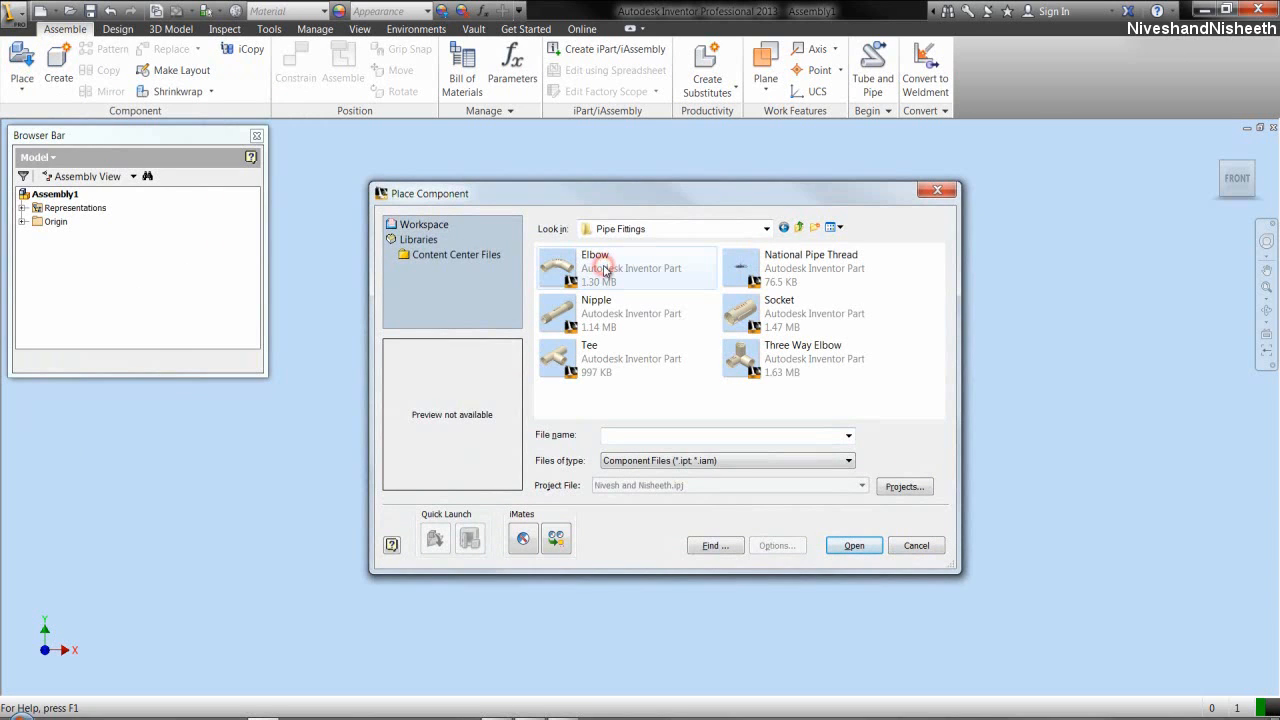
left_click(644, 318)
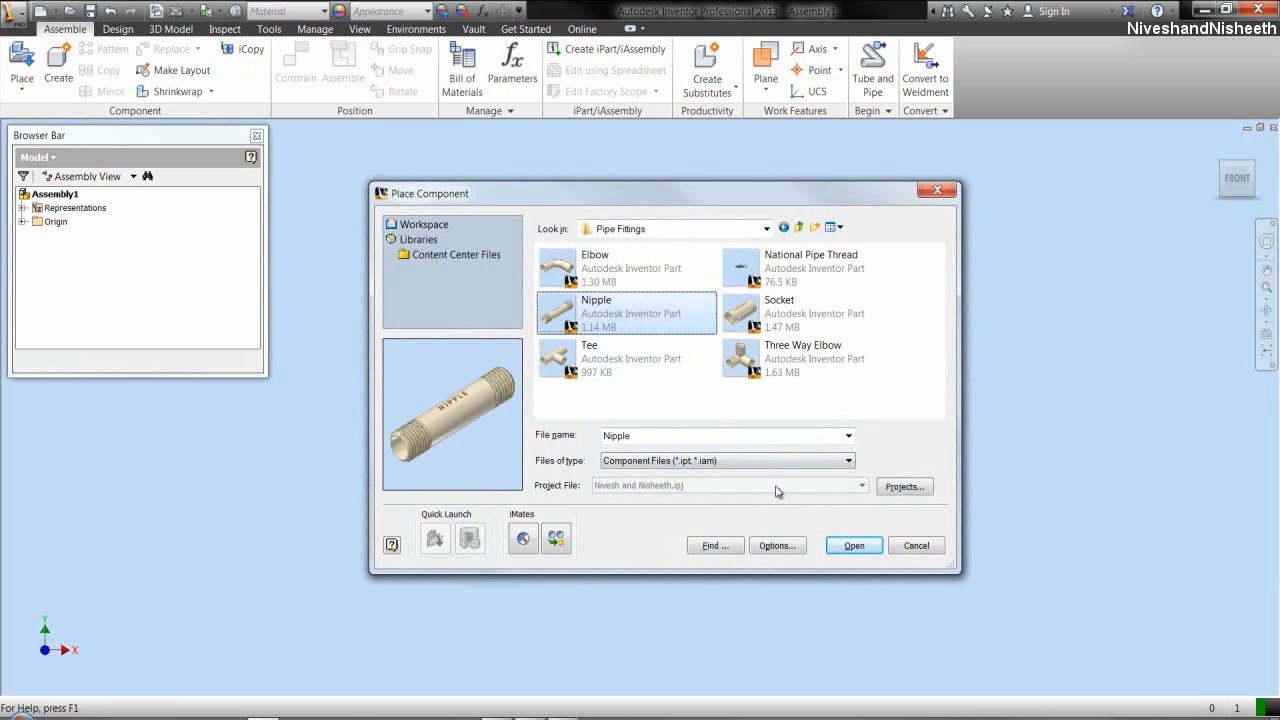
left_click(852, 545)
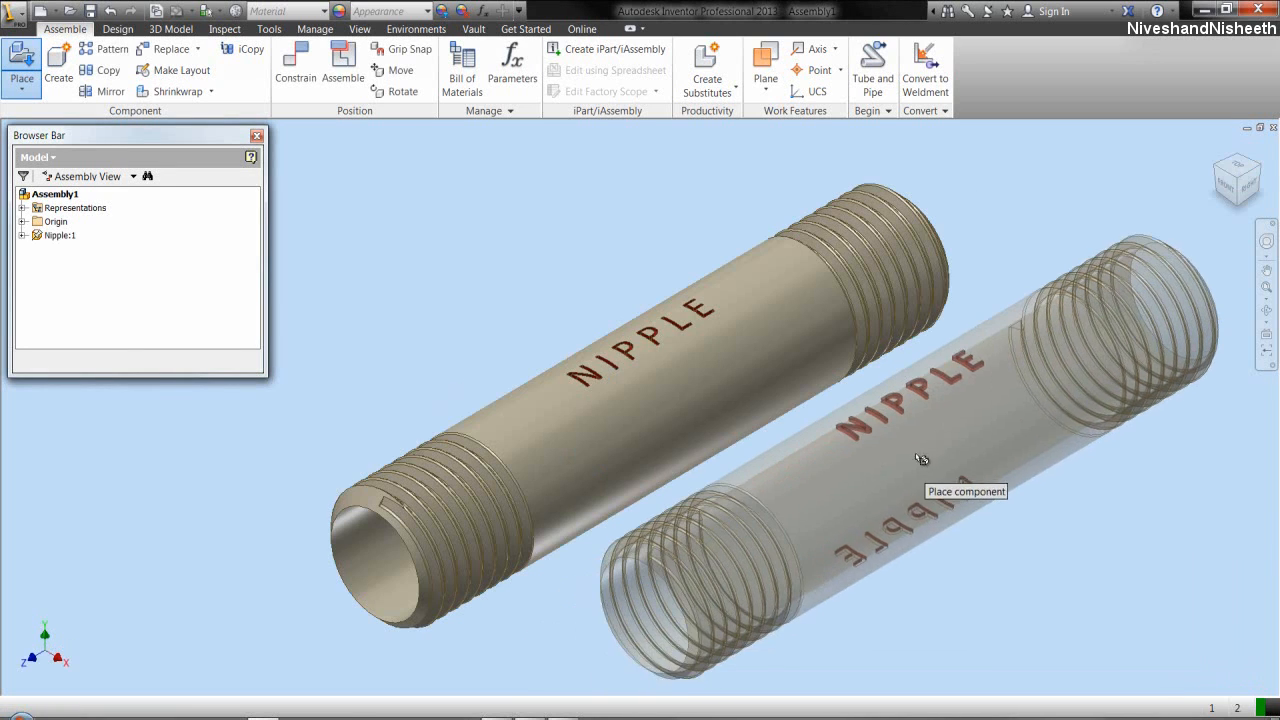
right_click(921, 456)
left_click(967, 452)
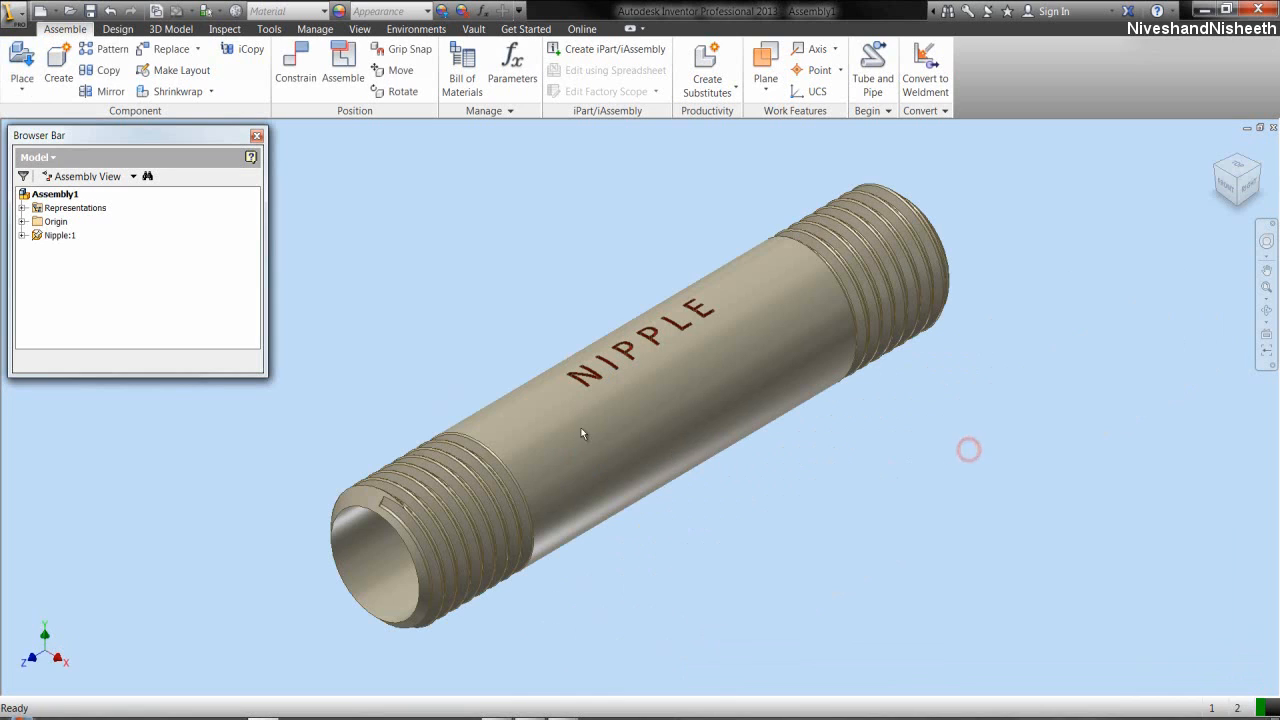
- Import the Favorite Color.styxml style definition and make its Copy of Two Lights-1 lighting style active
left_click(360, 29)
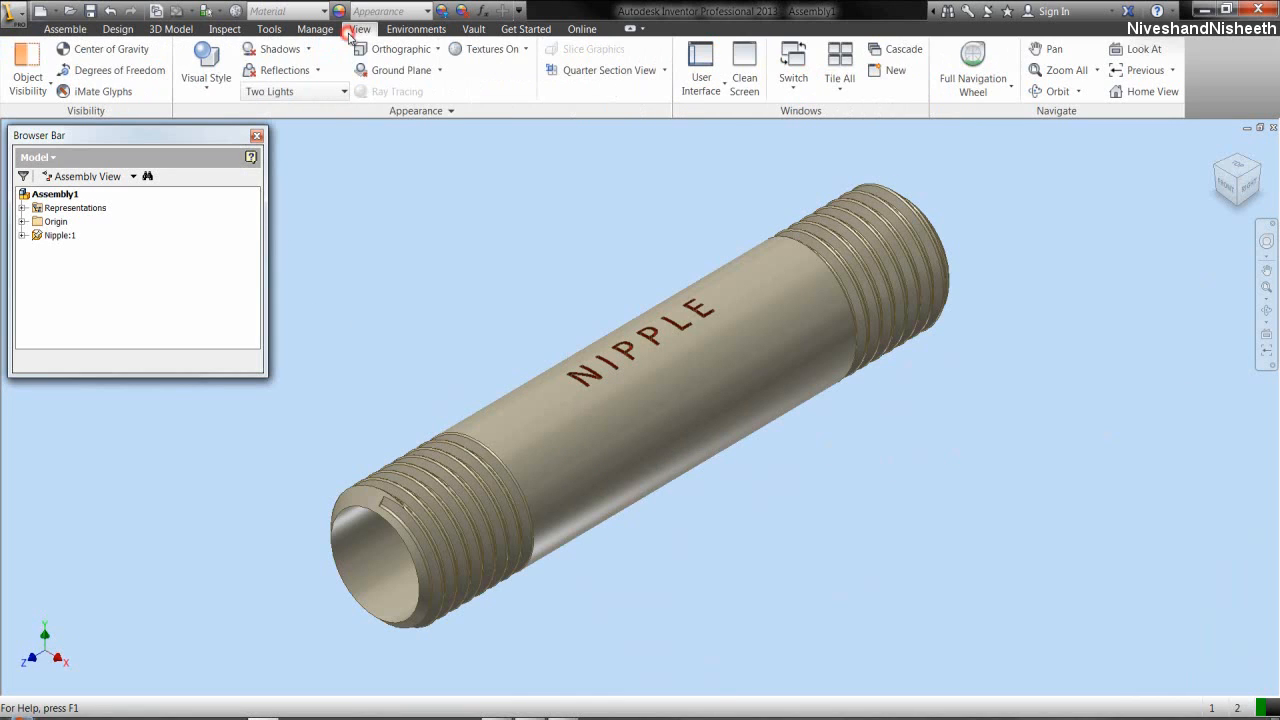
left_click(280, 92)
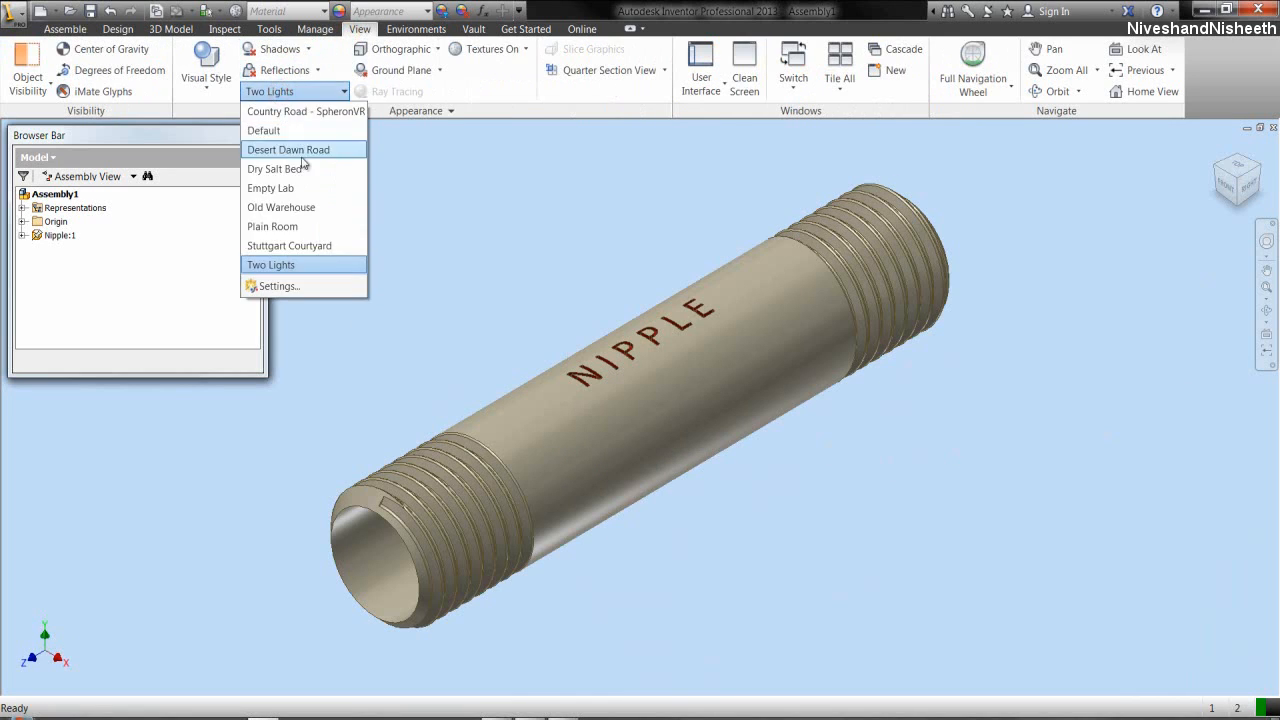
left_click(323, 289)
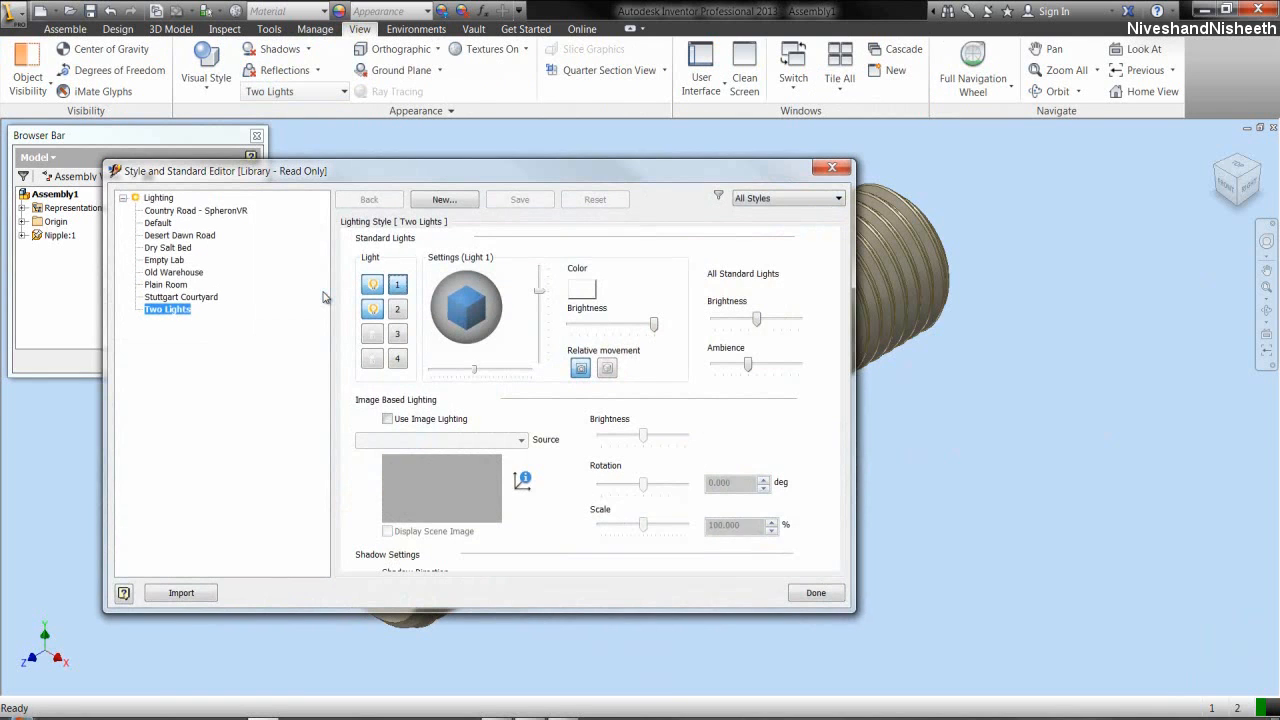
left_click(193, 594)
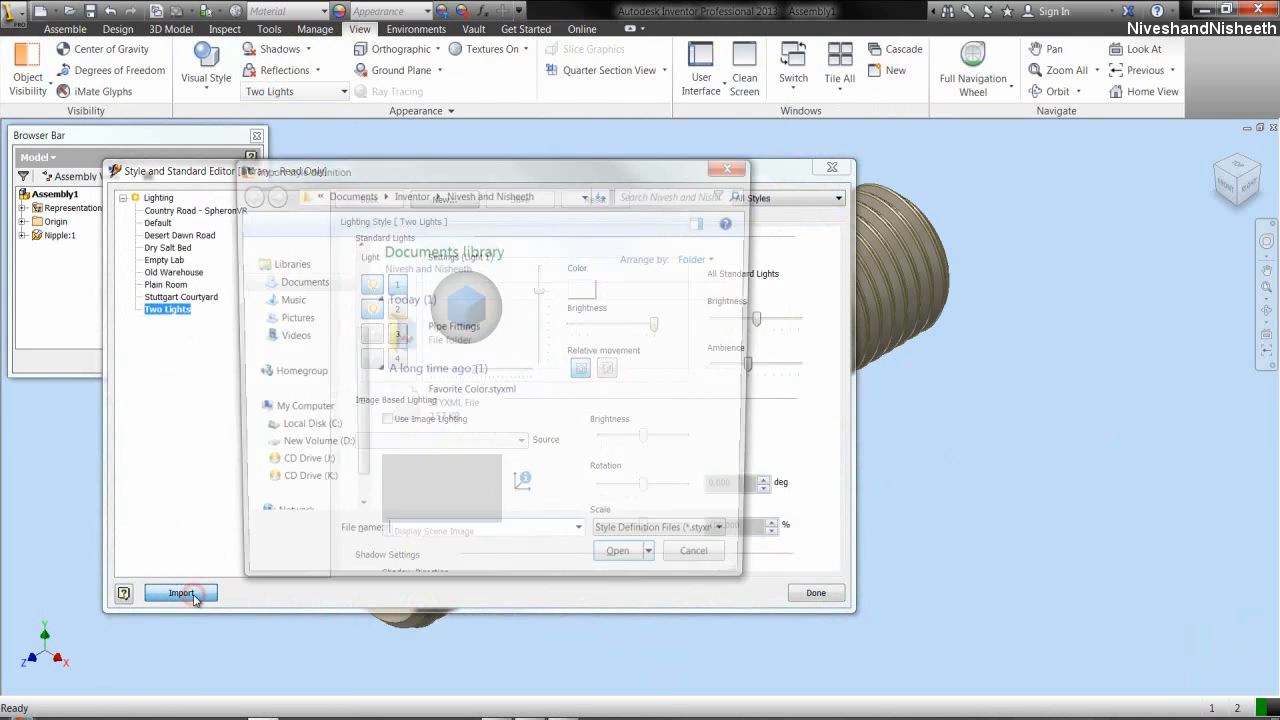
double_click(465, 410)
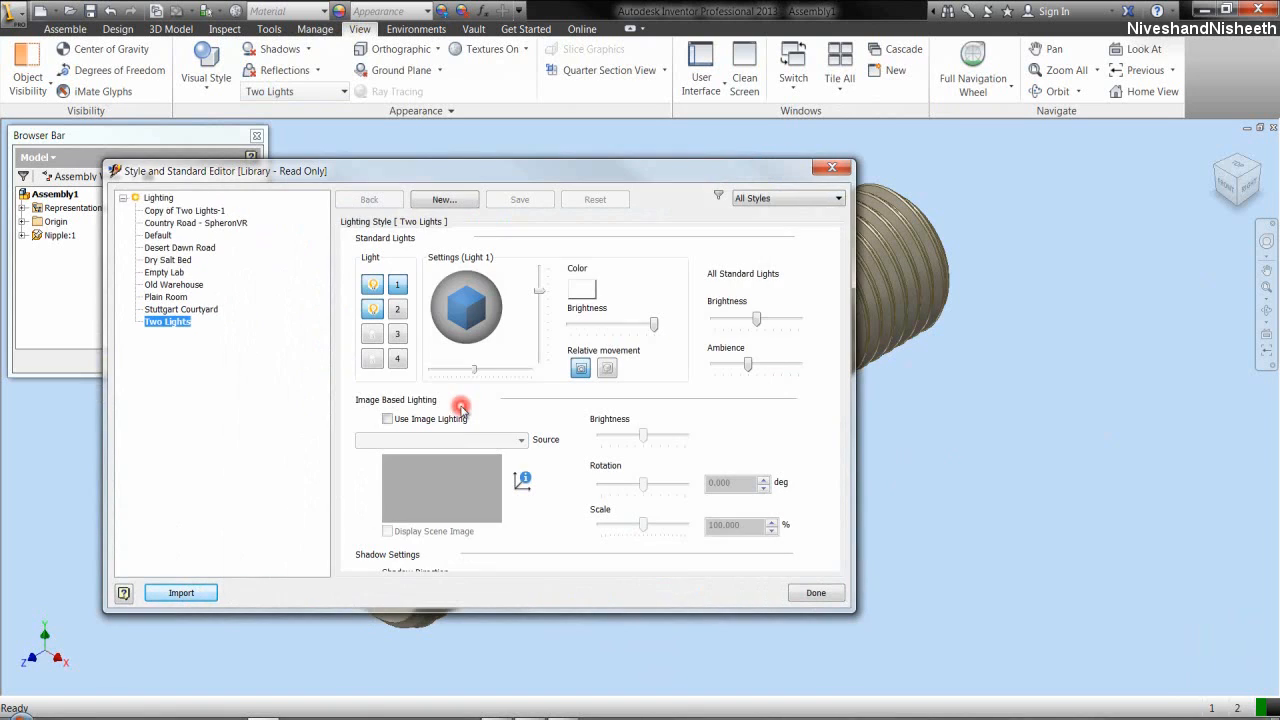
left_click(190, 211)
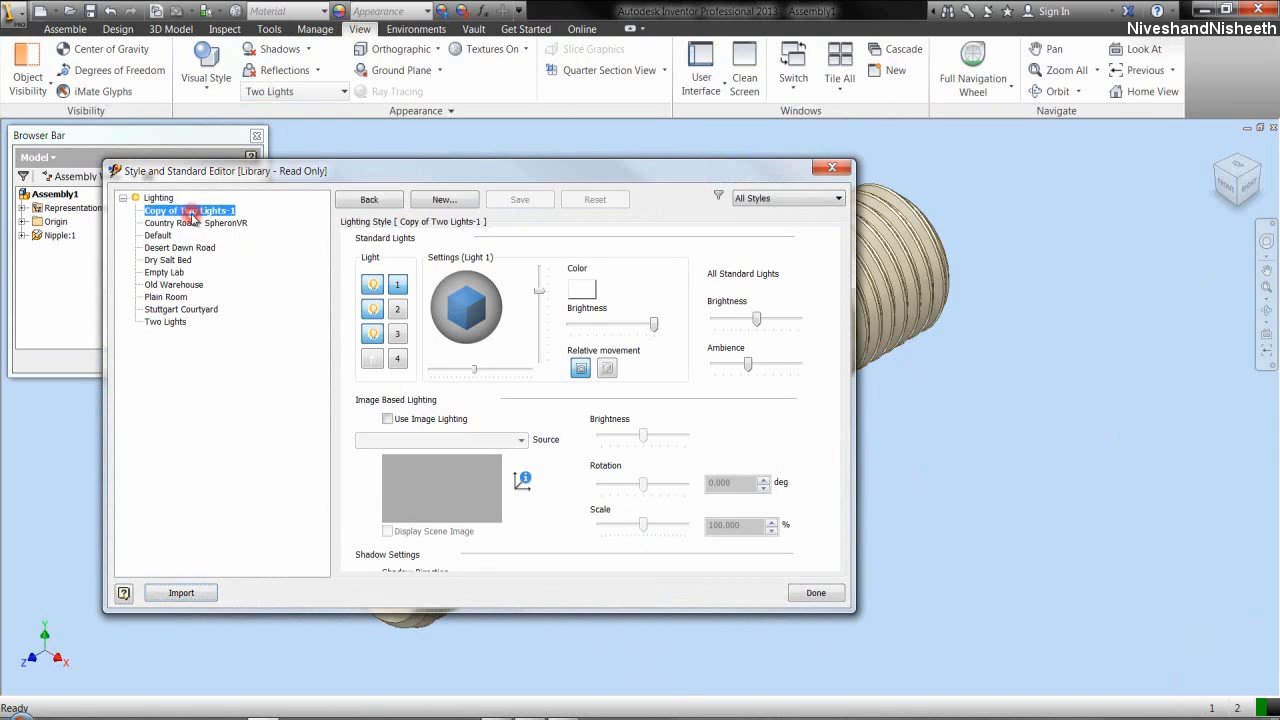
left_click(798, 592)
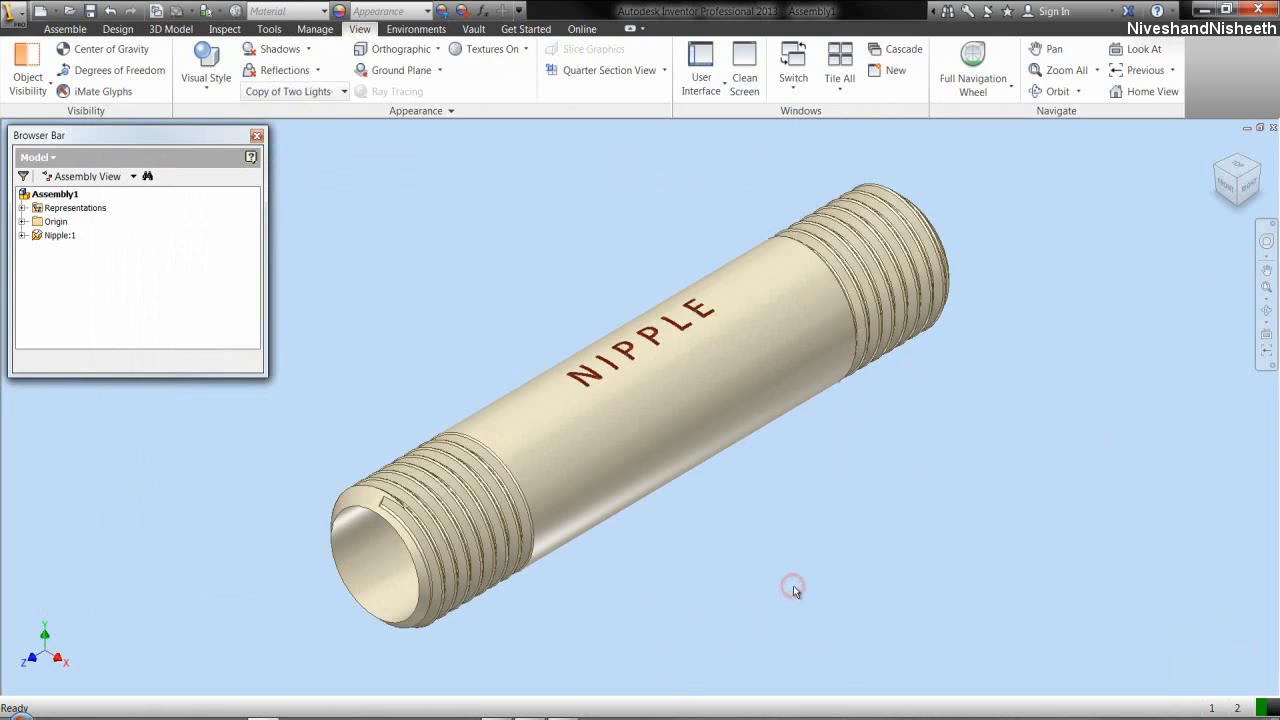
- Save the assembly as Pipe Fittings in the Pipe Fittings folder
left_click(68, 29)
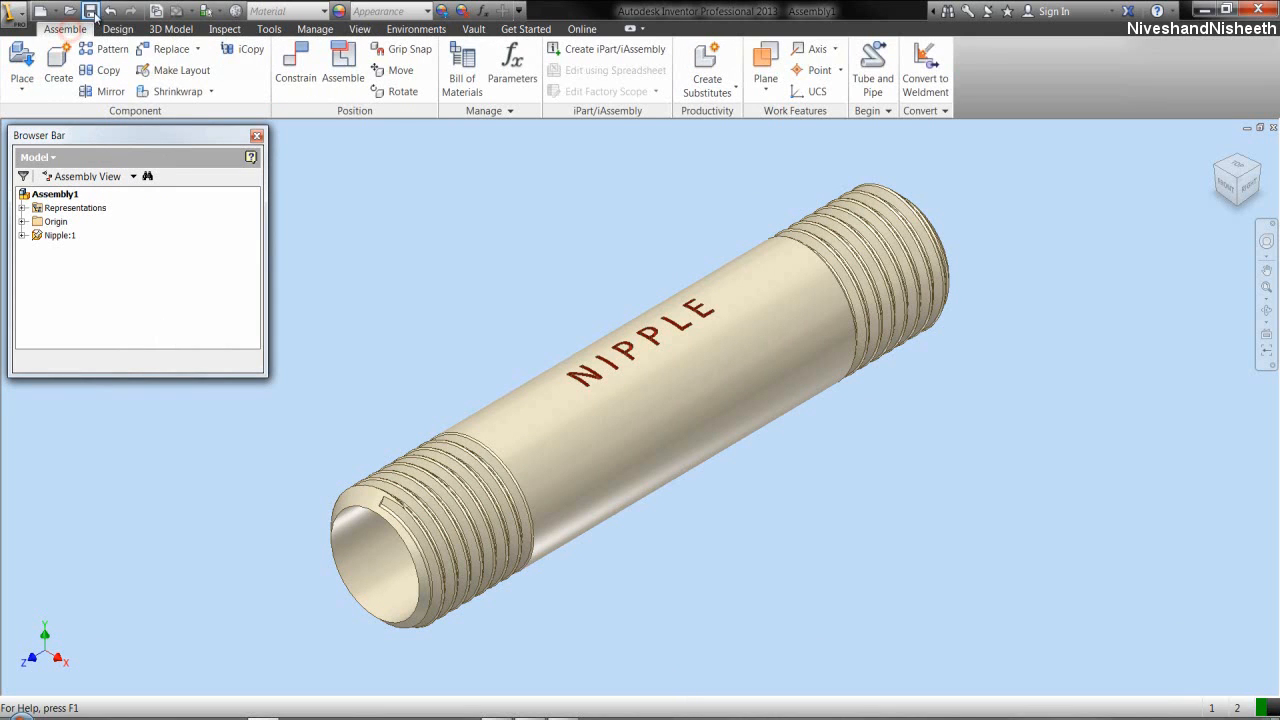
left_click(90, 11)
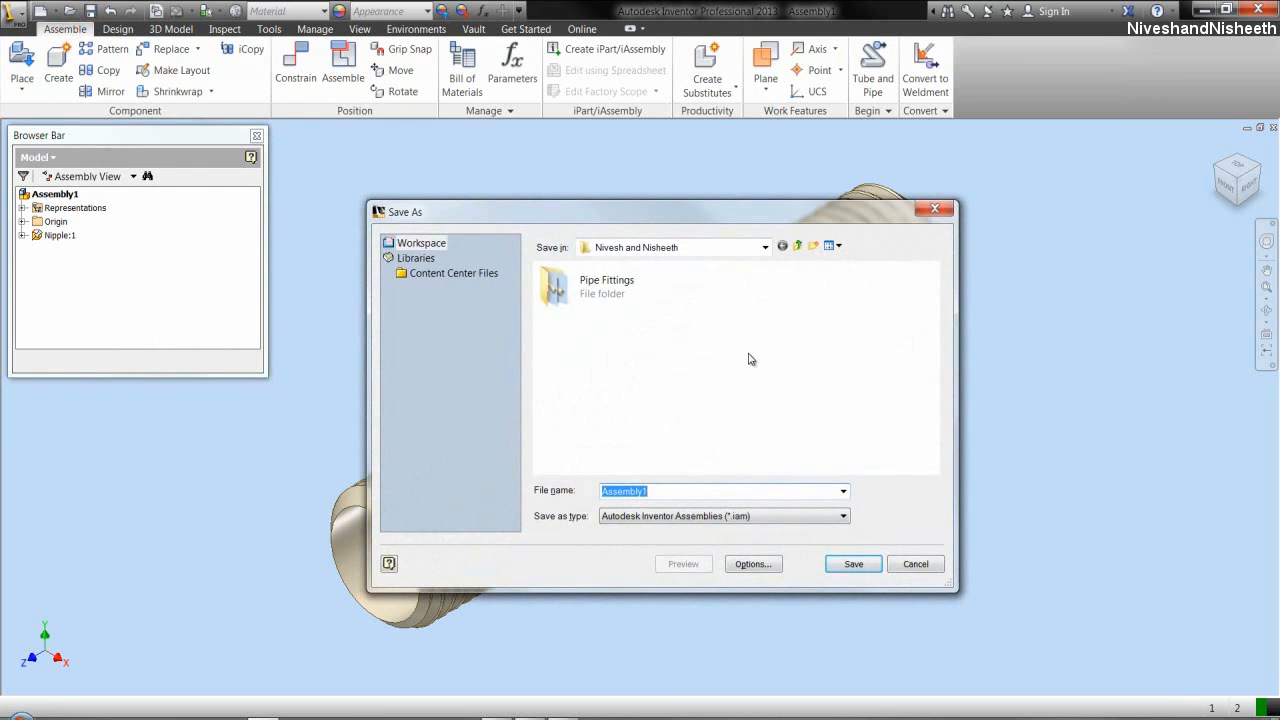
double_click(628, 300)
double_click(675, 494)
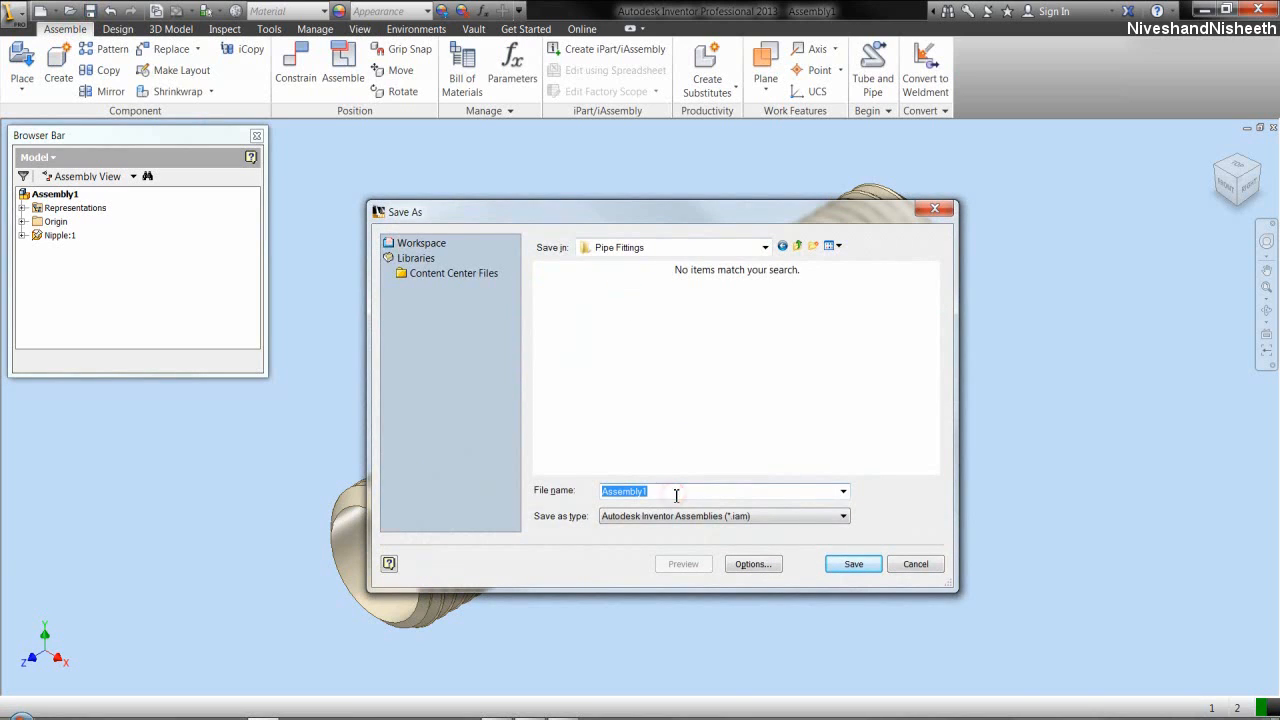
type("Pipe Fittings")
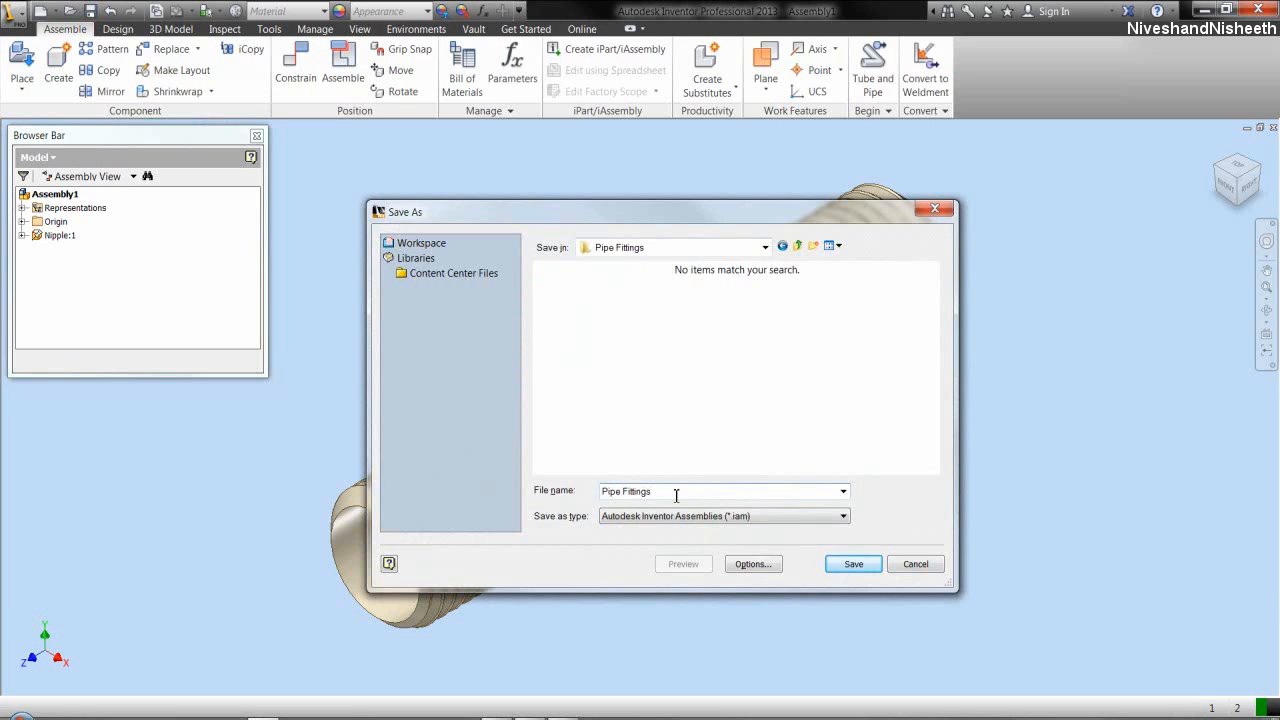
left_click(834, 567)
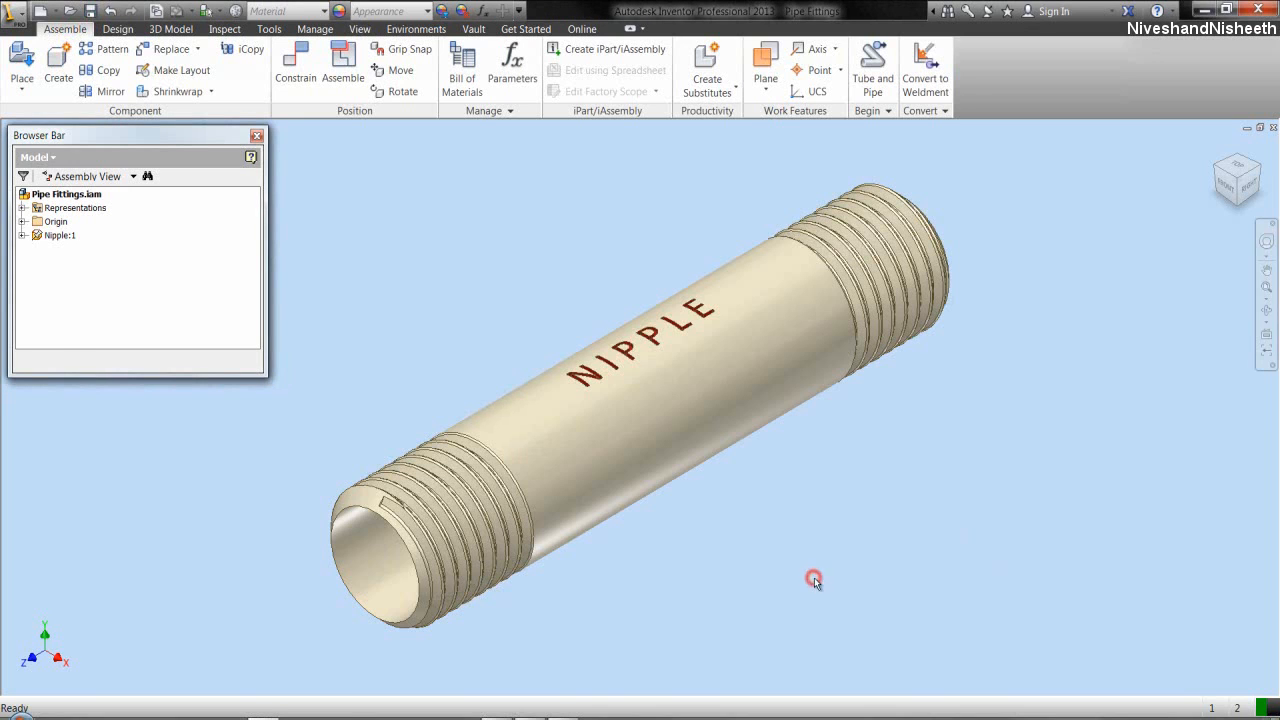
- Place one instance of the Socket part in the assembly, in front of the nipple
right_click(600, 278)
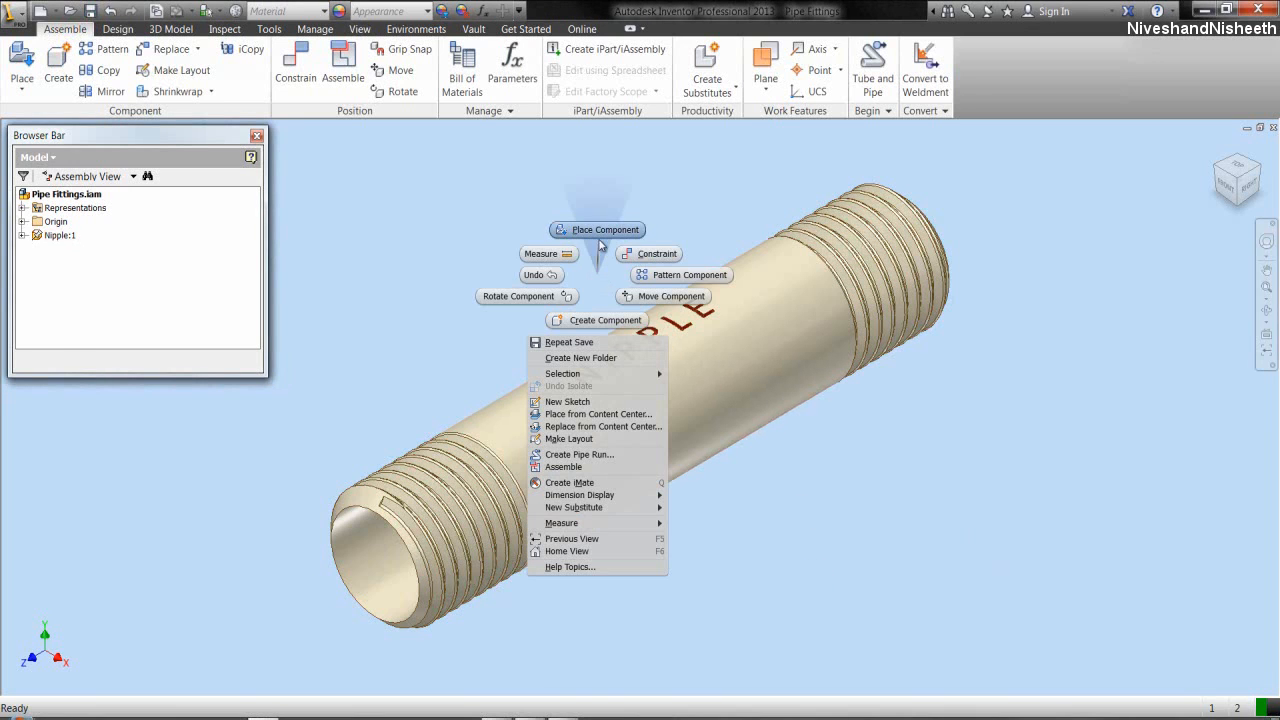
left_click(600, 231)
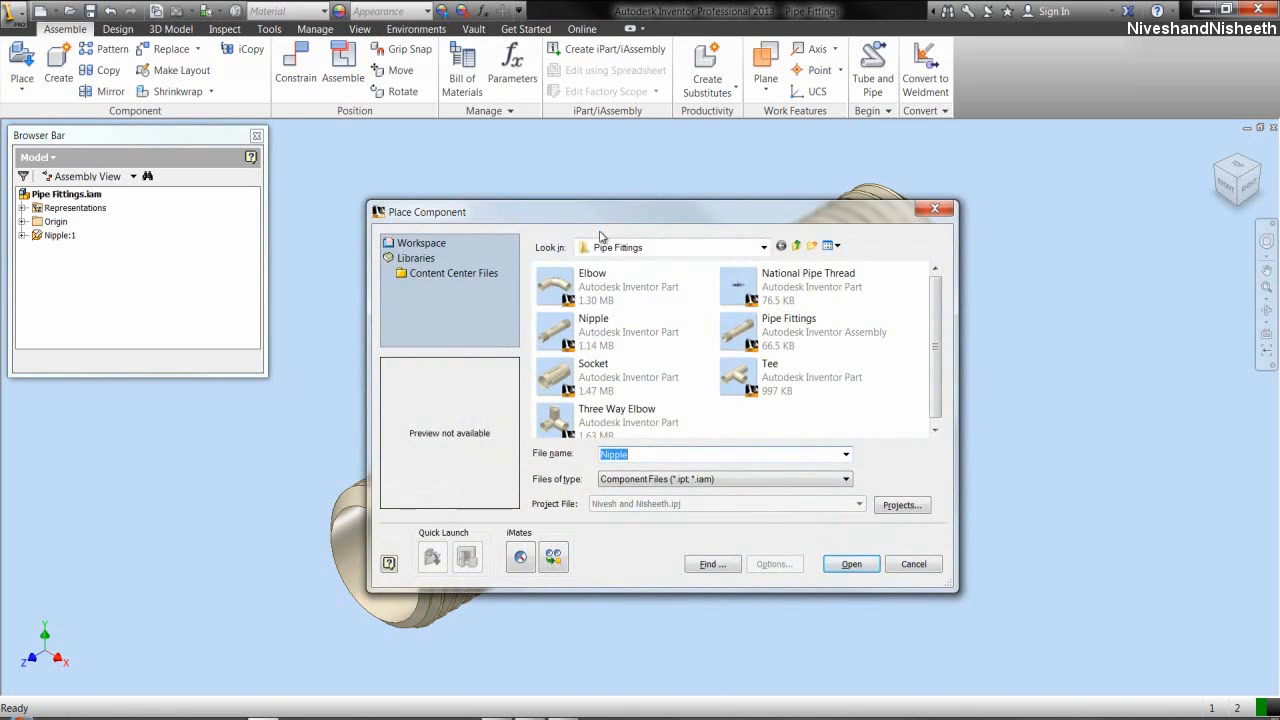
double_click(622, 372)
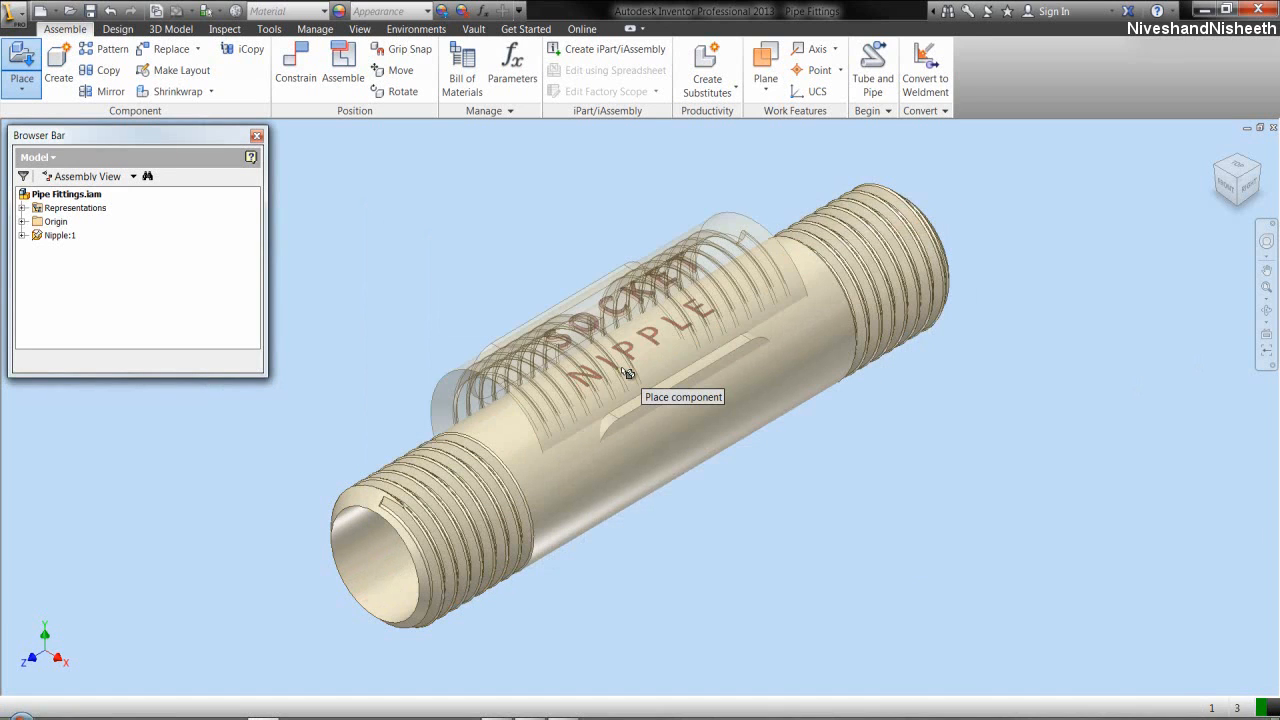
scroll(628, 372, "down", 5)
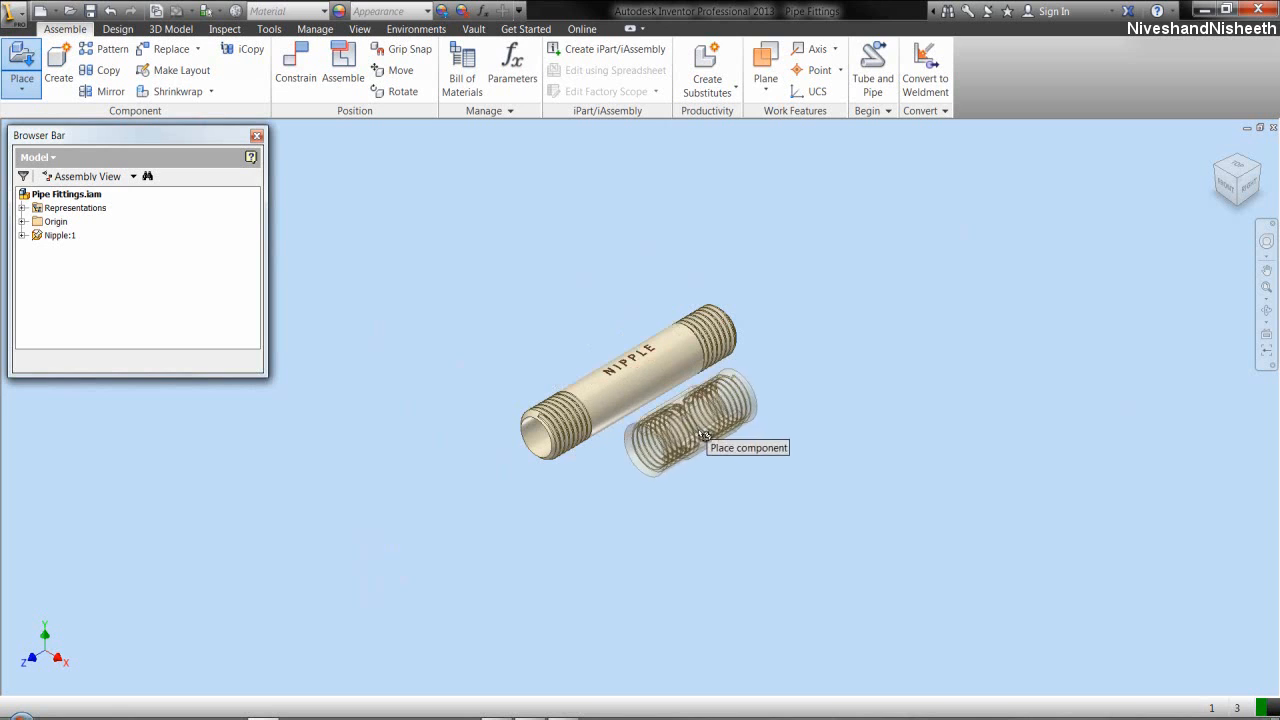
left_click(720, 460)
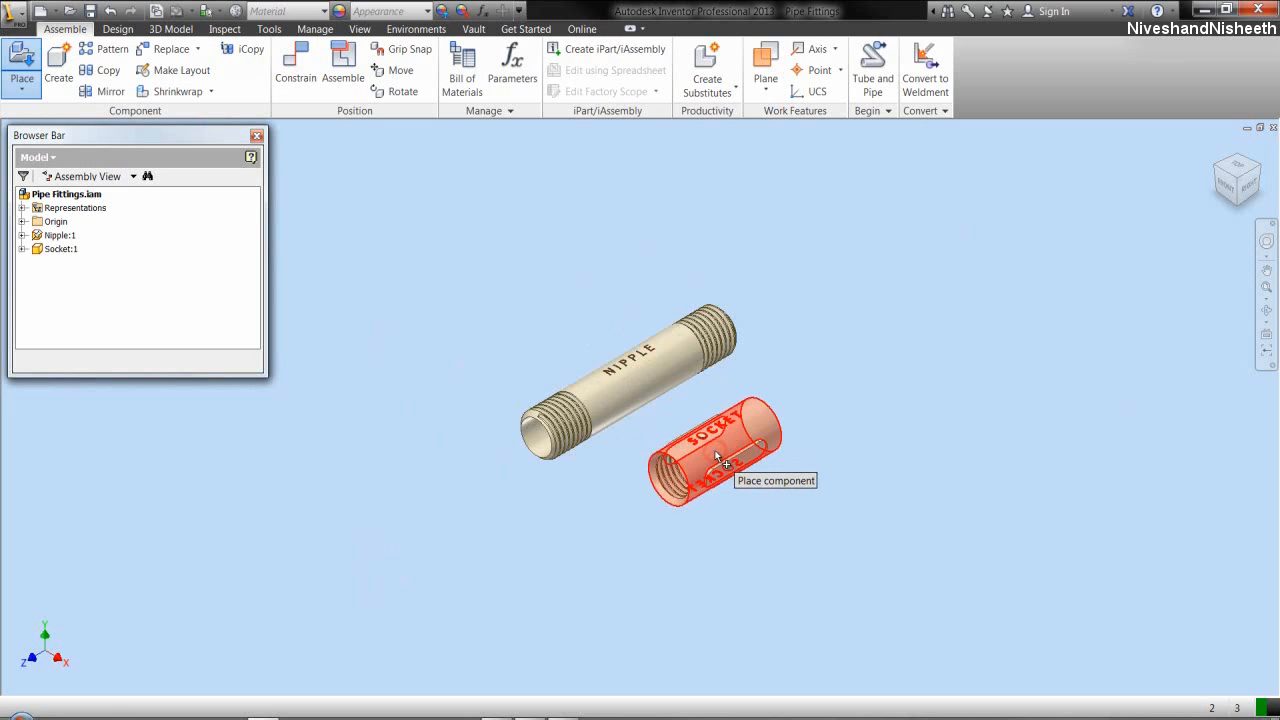
scroll(725, 410, "up", 3)
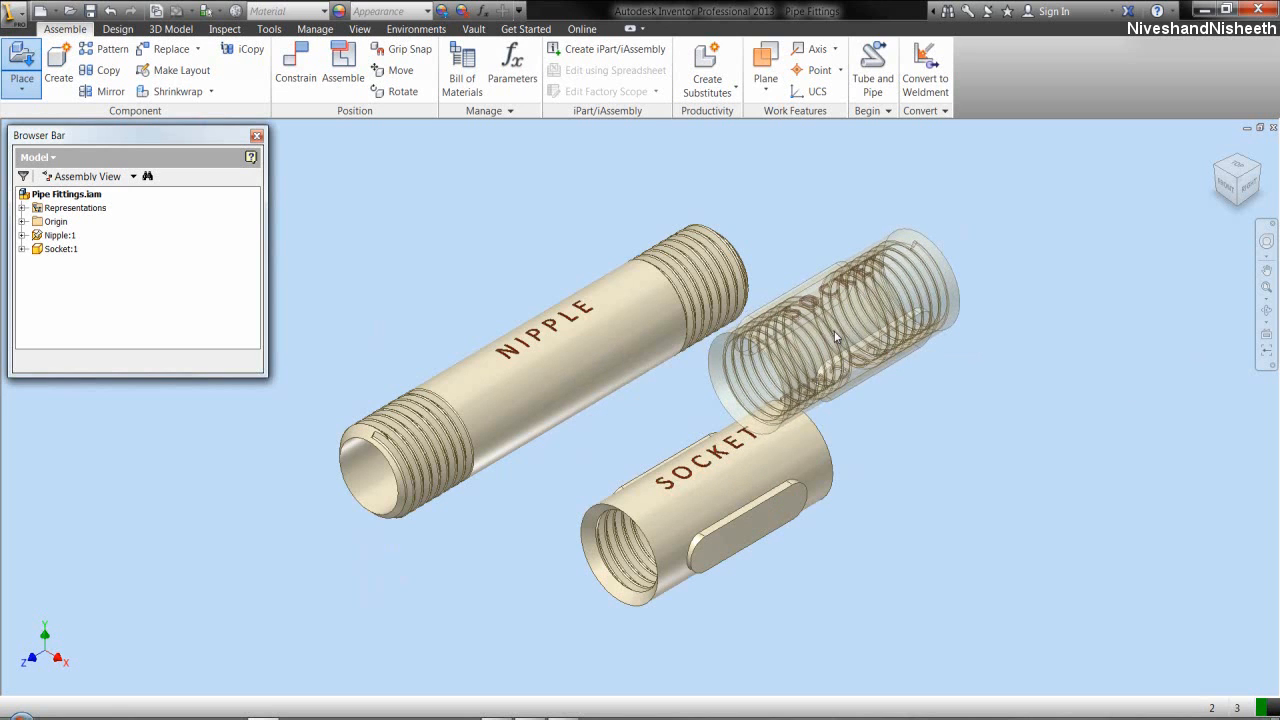
right_click(862, 328)
left_click(875, 333)
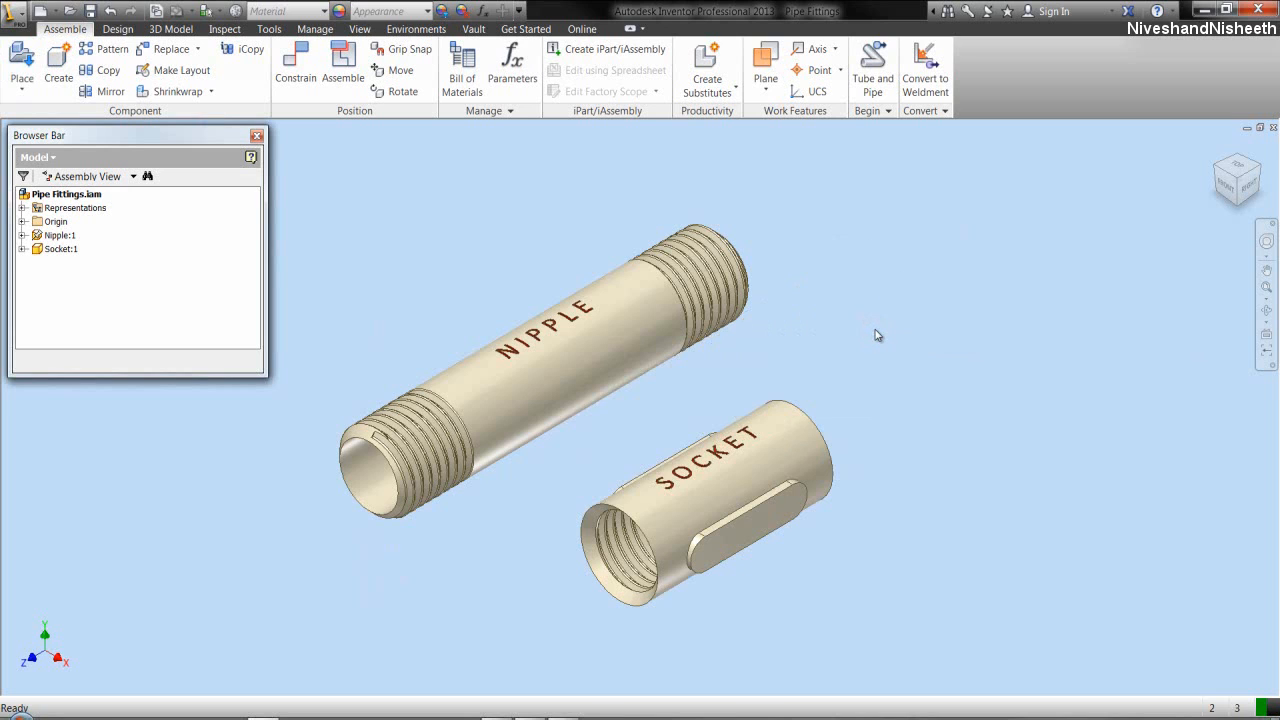
- Place one instance of the Elbow part in the assembly, behind the nipple
right_click(875, 333)
left_click(872, 285)
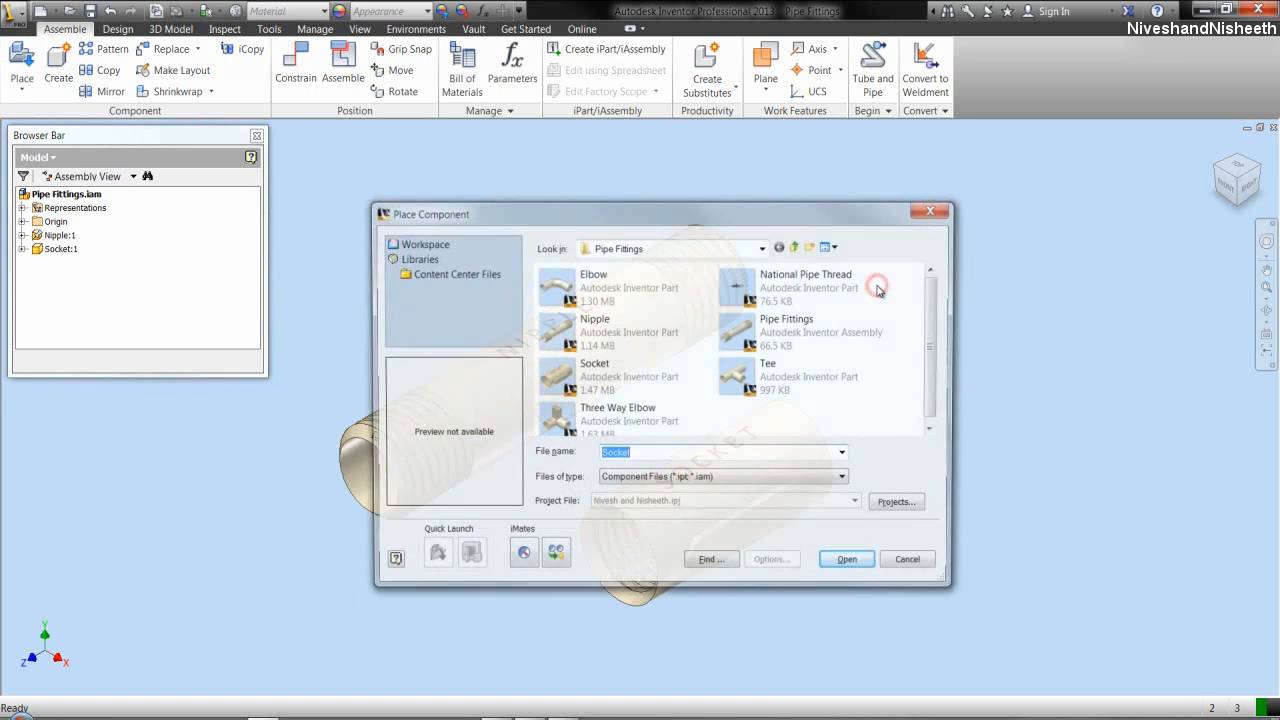
double_click(650, 292)
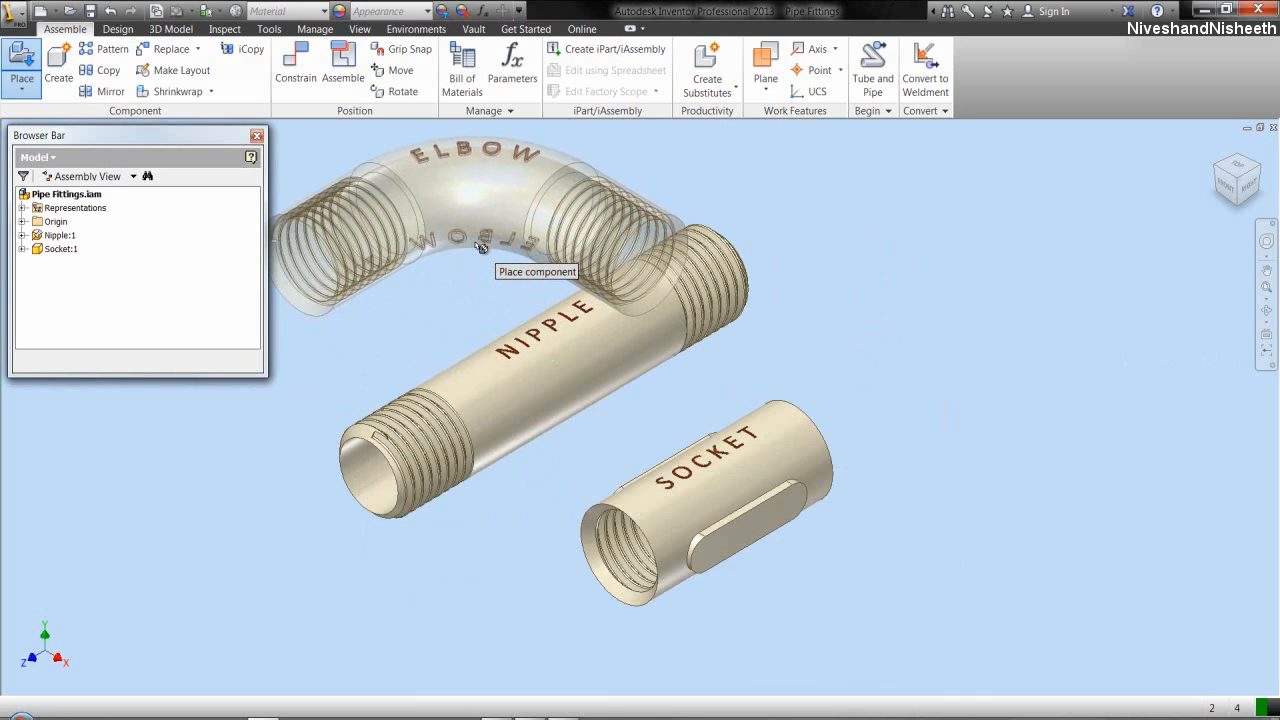
left_click(535, 291)
right_click(850, 330)
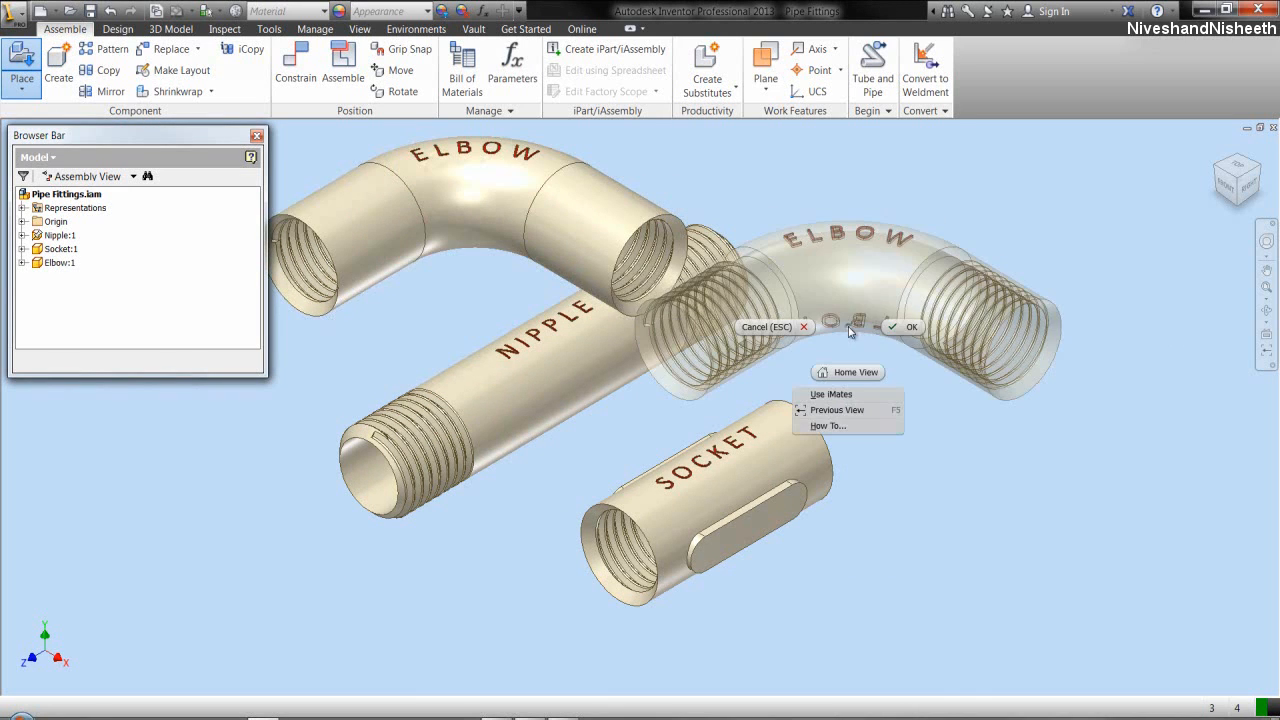
left_click(887, 326)
- Move the elbow away from the nipple so the two parts no longer overlap
left_click(1266, 287)
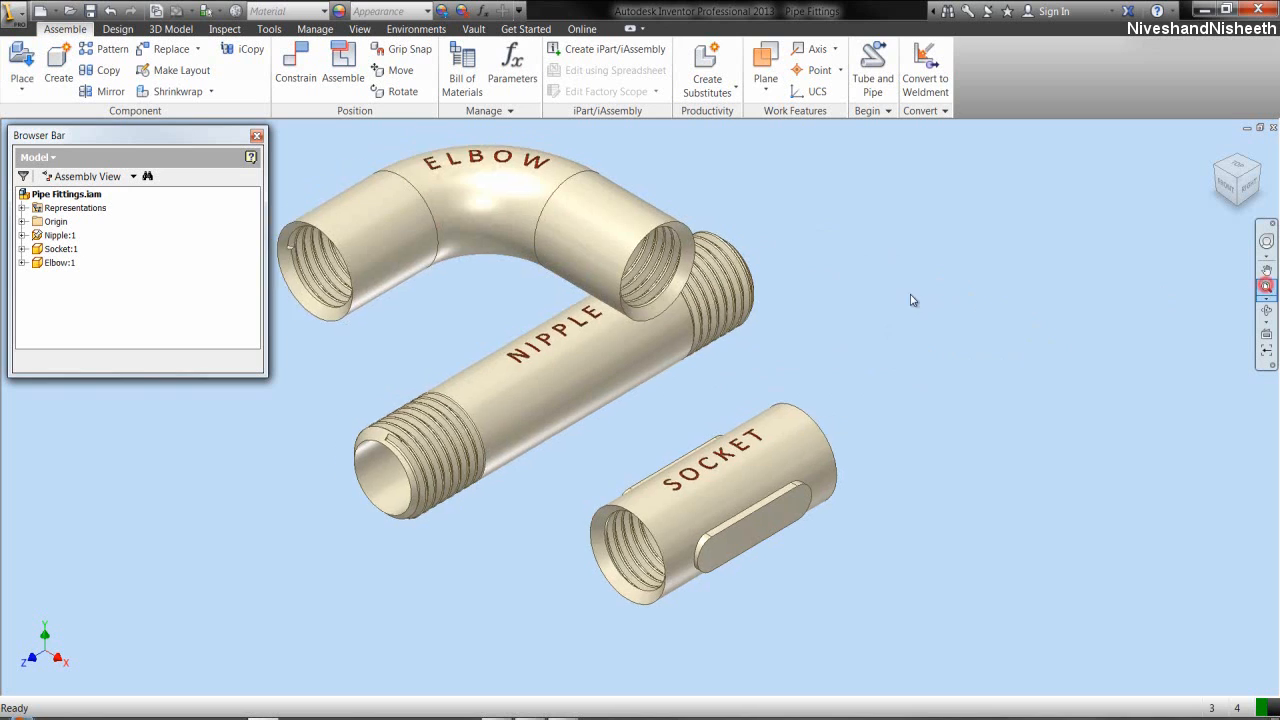
left_click_drag(695, 294, 612, 264)
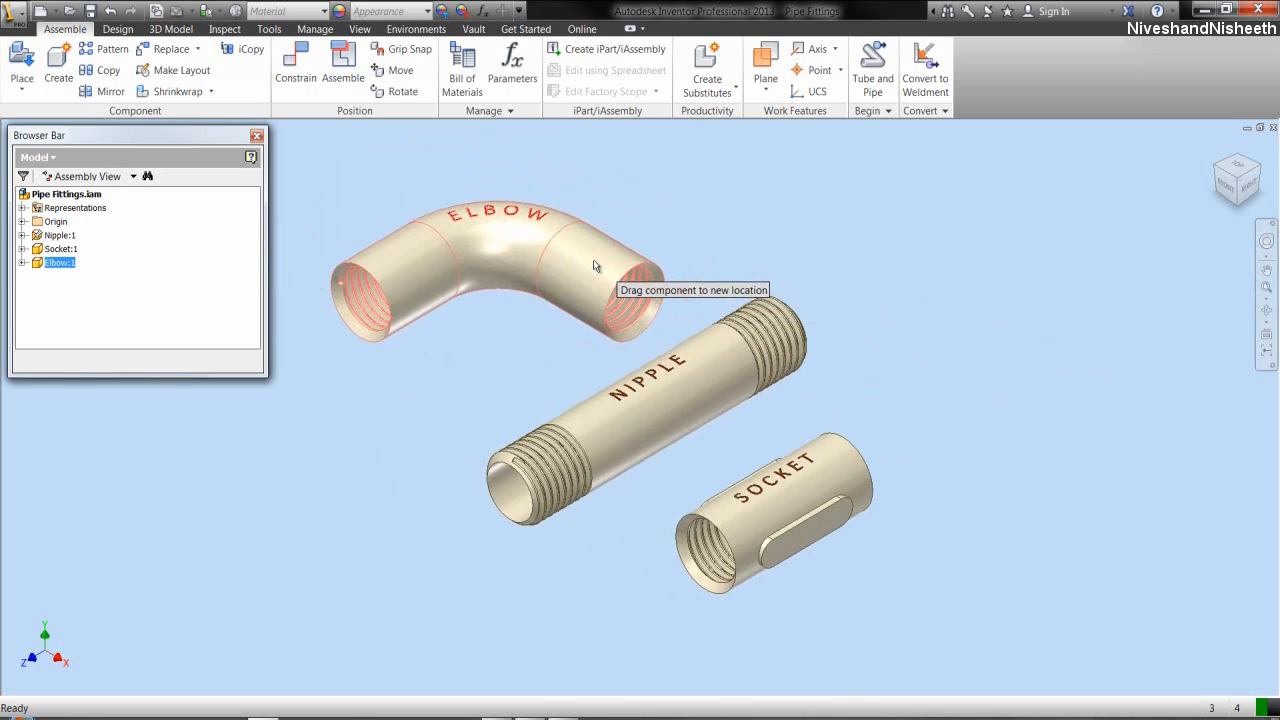
left_click(732, 264)
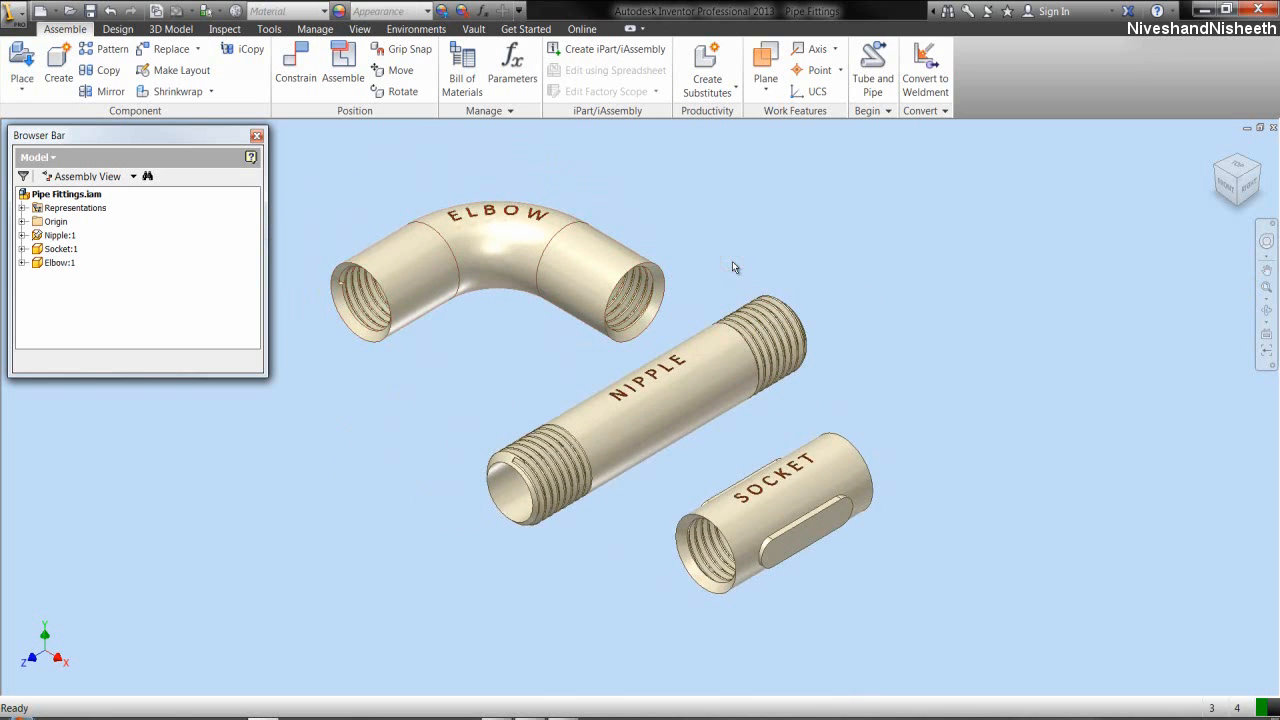
left_click_drag(482, 257, 389, 222)
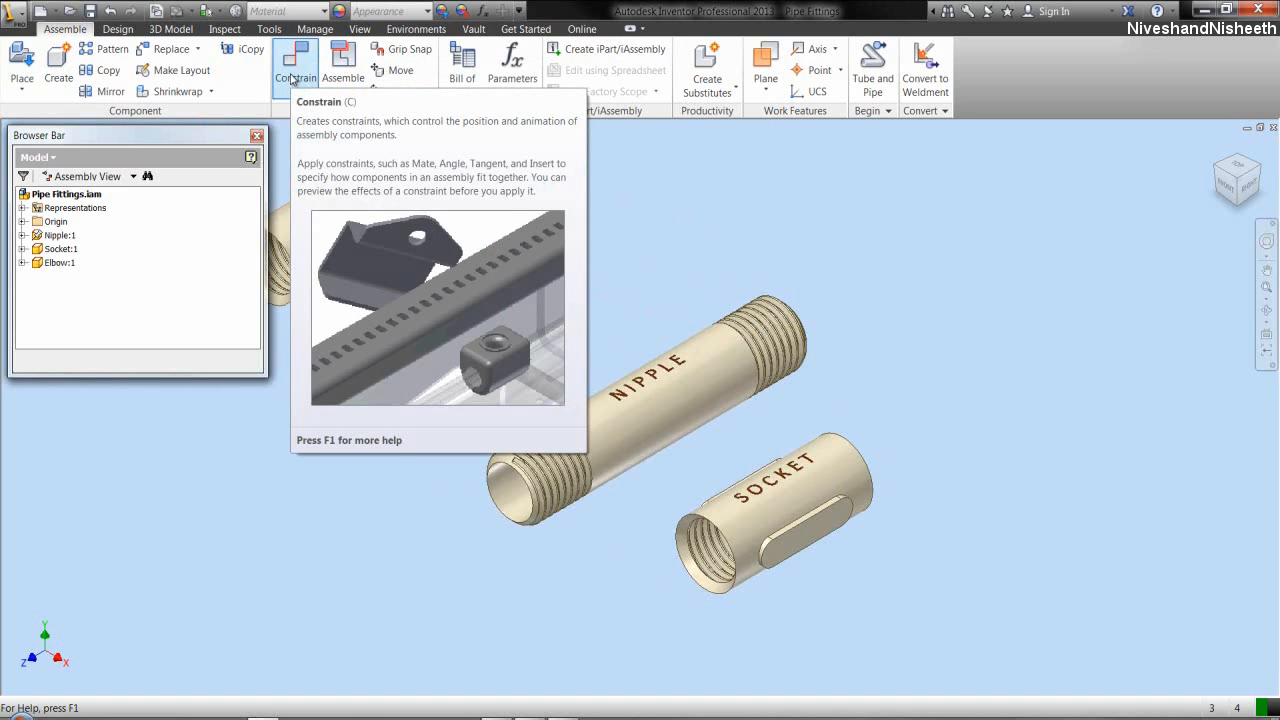
- Constrain the socket's XZ plane flush with the assembly's XZ origin plane at 0.000 in offset
left_click(293, 80)
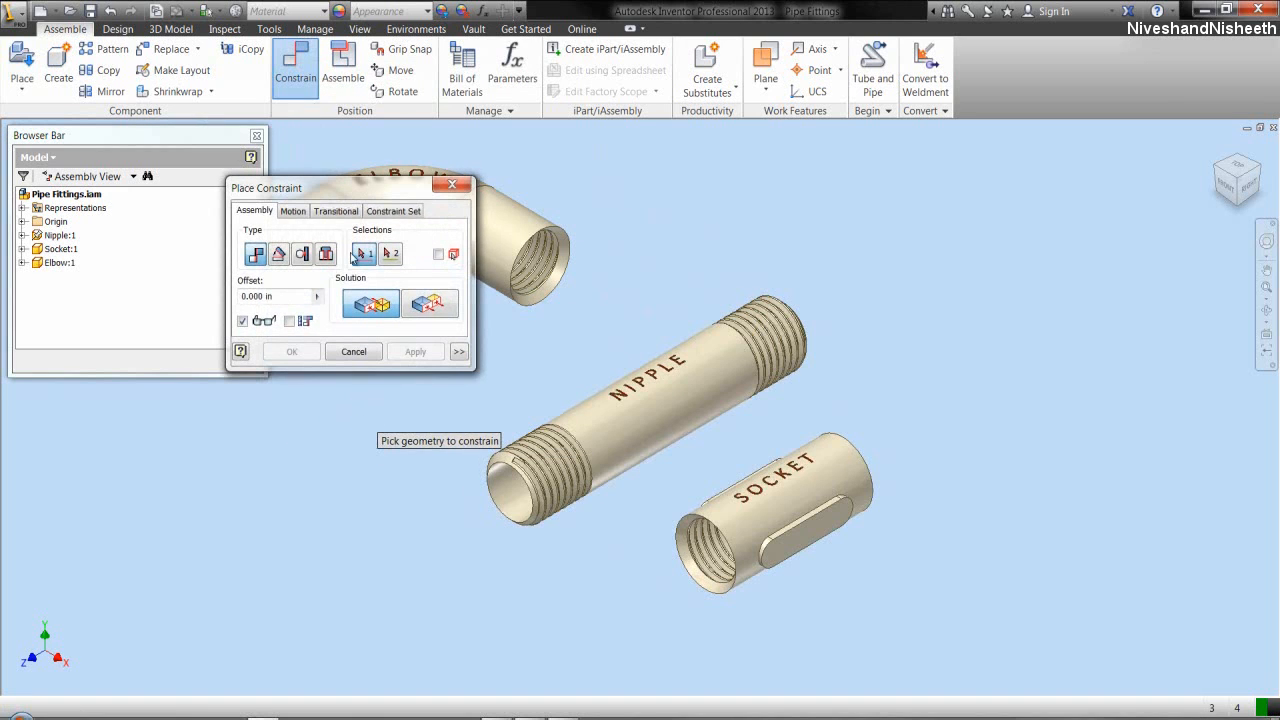
left_click_drag(366, 193, 991, 164)
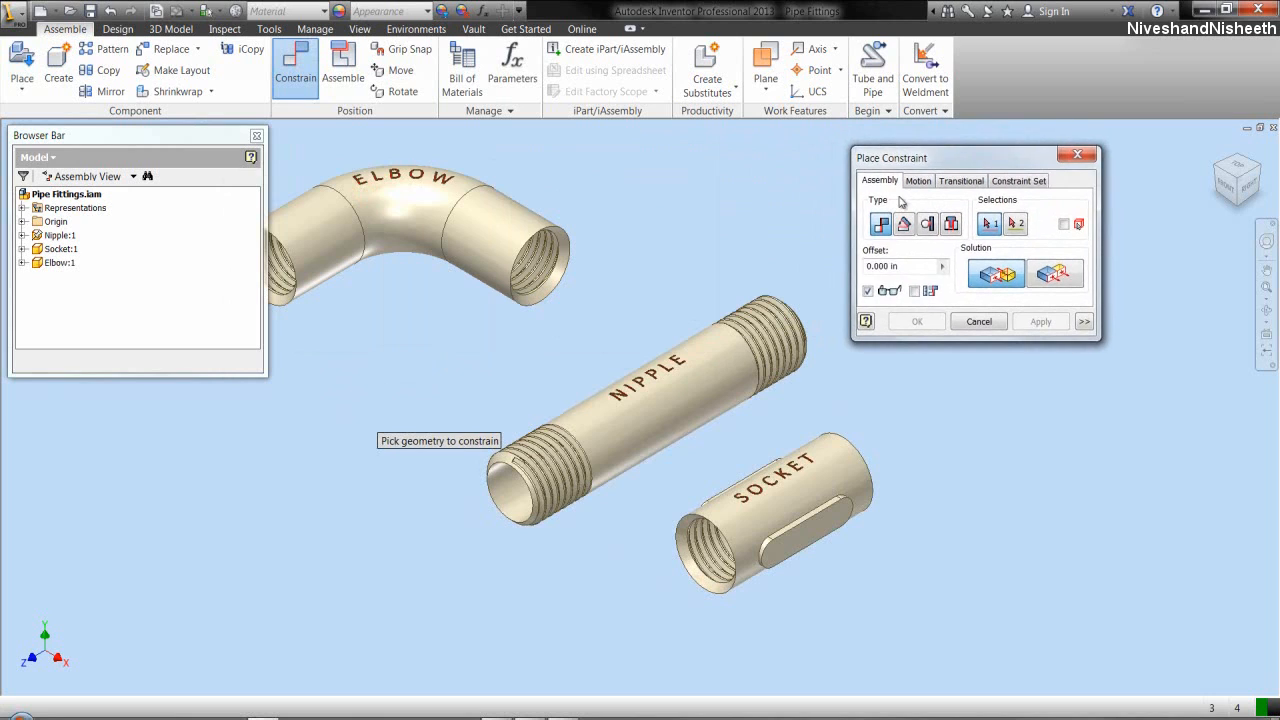
left_click(22, 221)
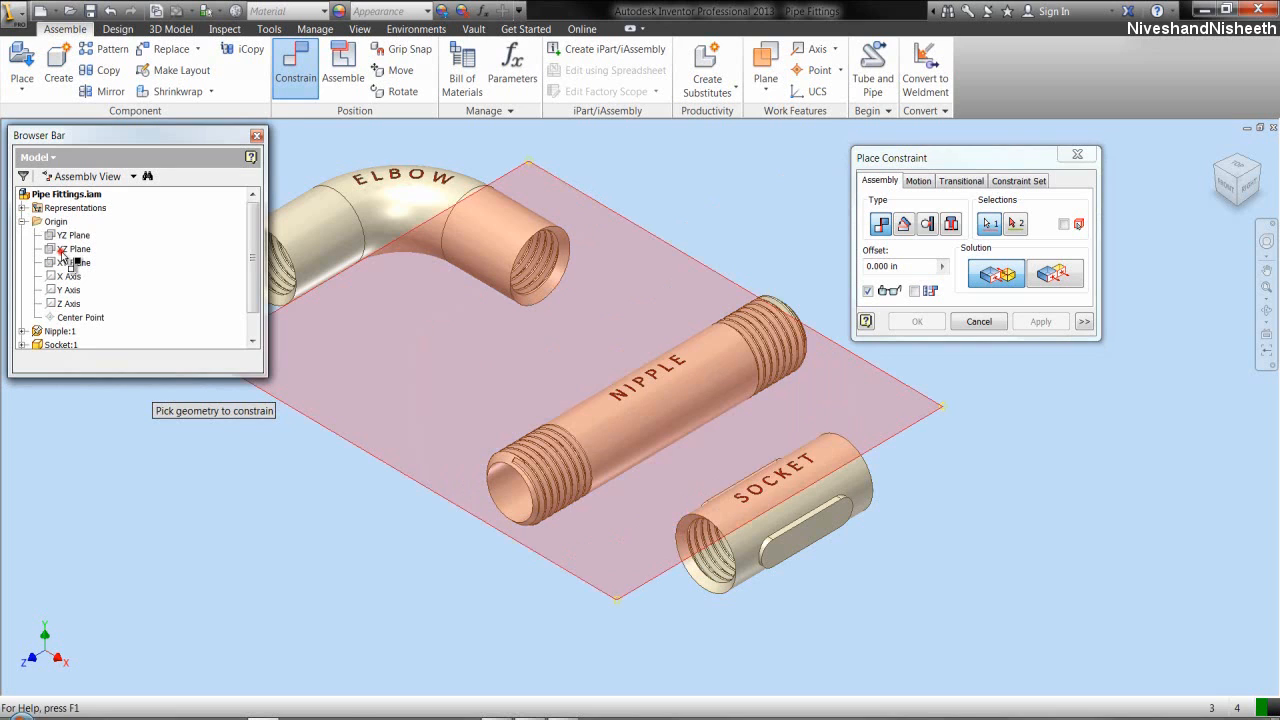
left_click(61, 250)
left_click_drag(248, 284, 257, 323)
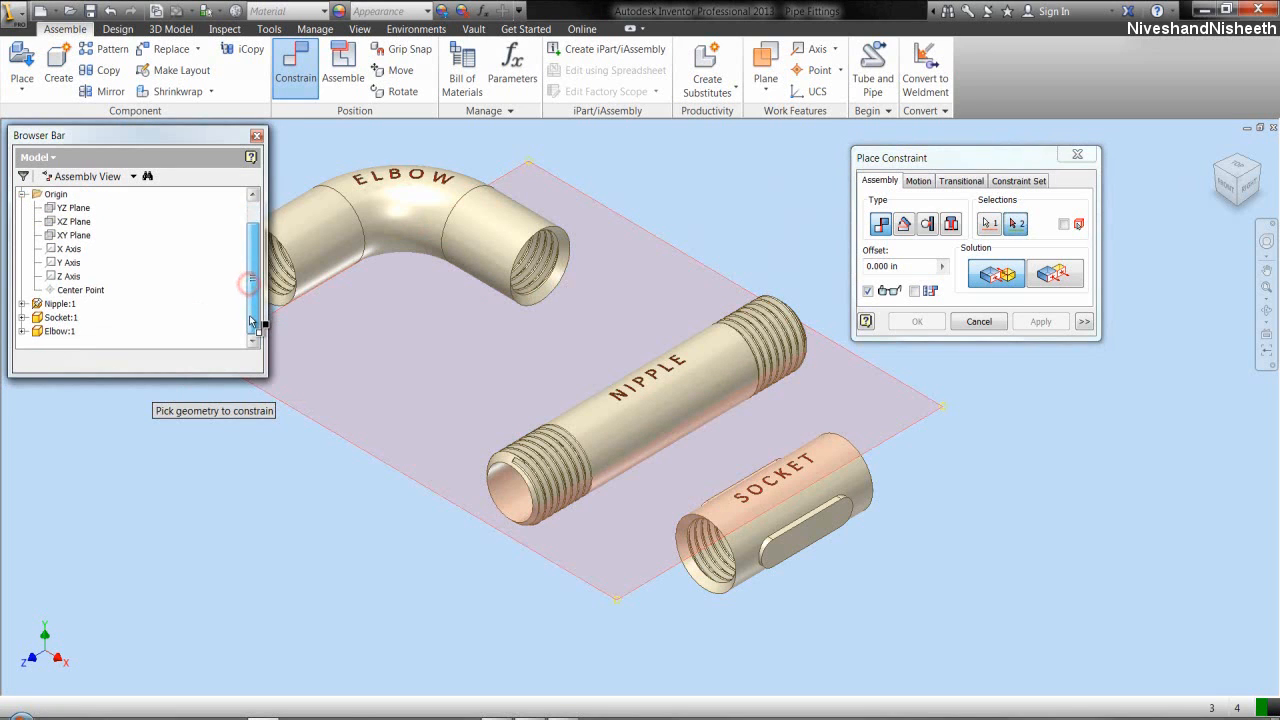
left_click(22, 317)
left_click(35, 290)
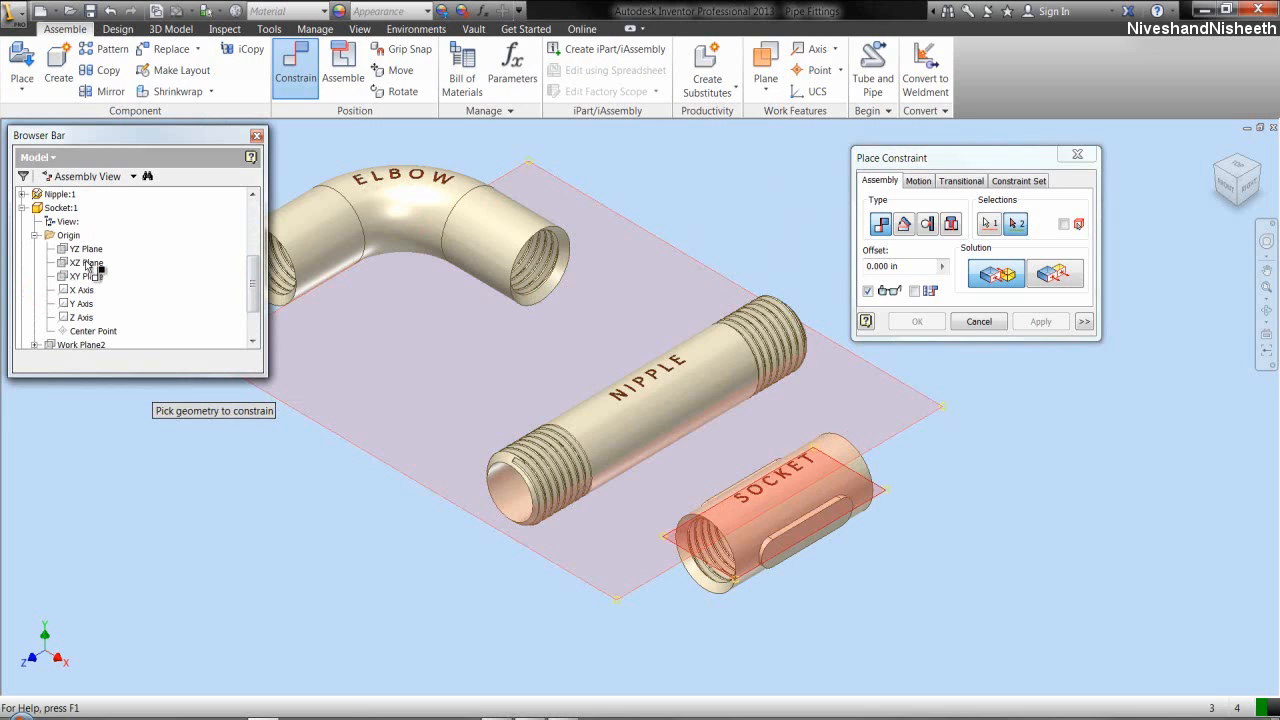
left_click(88, 263)
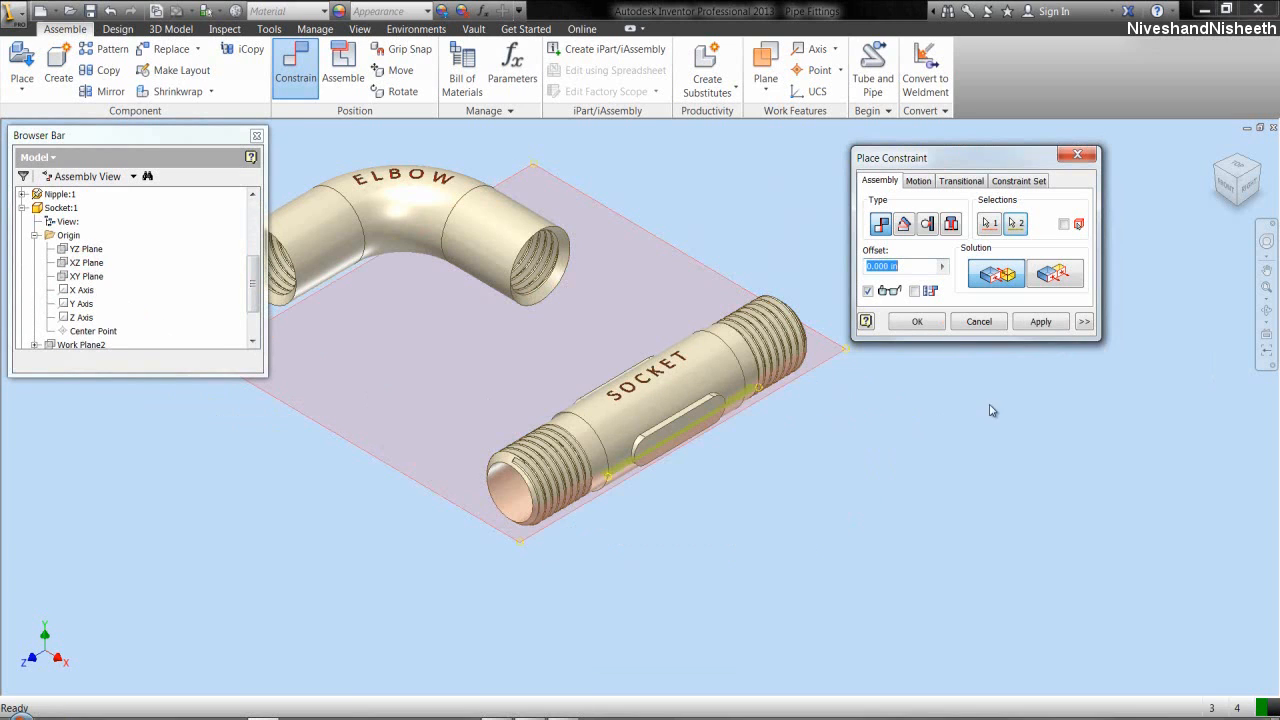
left_click(1073, 283)
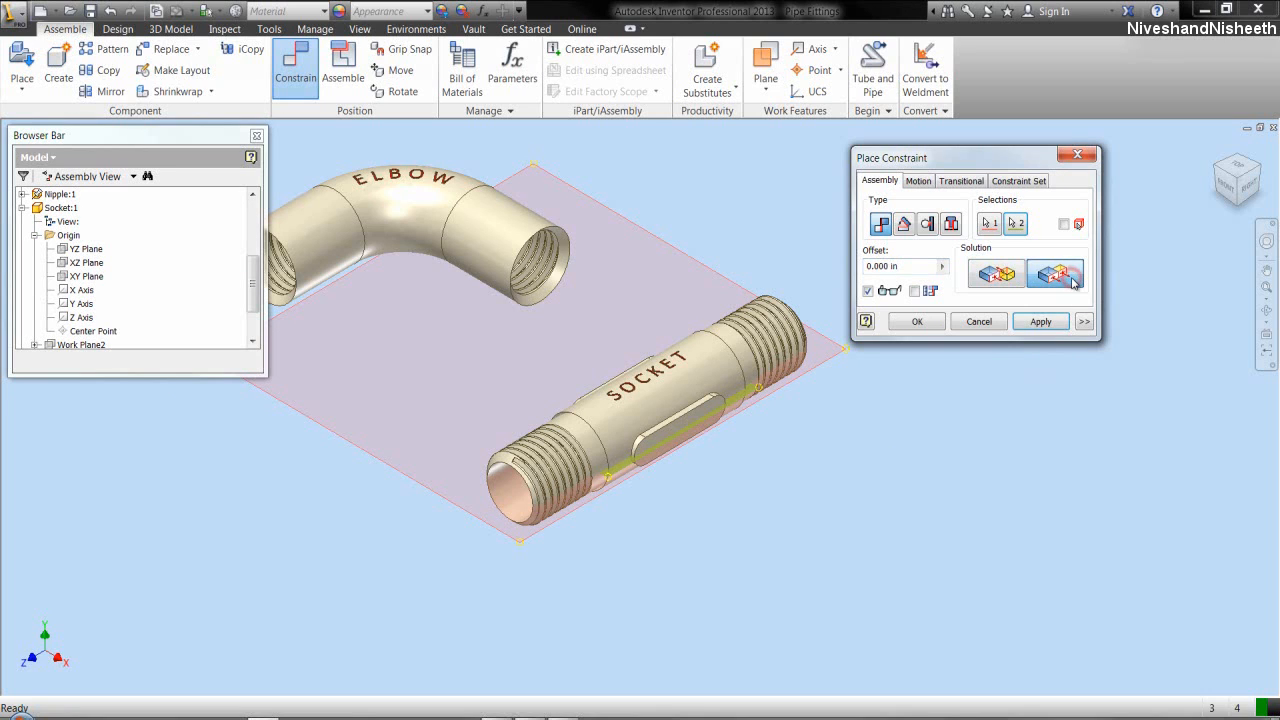
left_click(1040, 321)
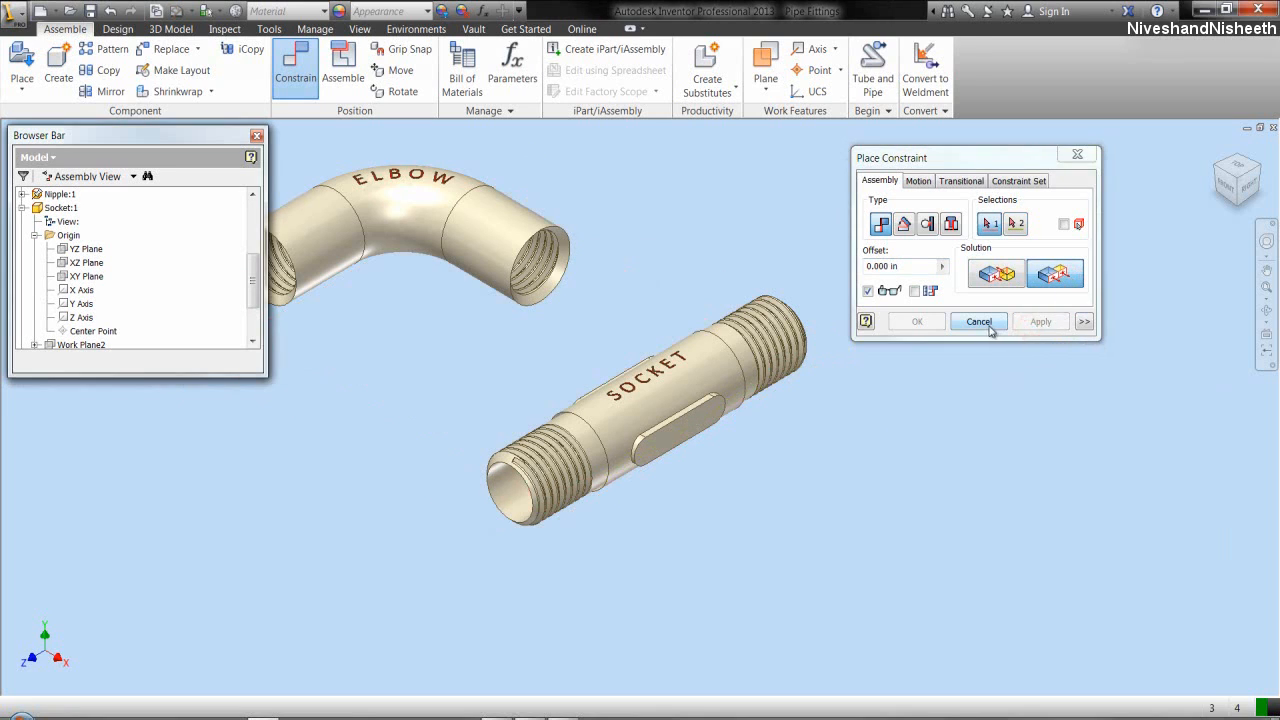
left_click(979, 321)
- Pull the socket out from around the nipple into free space and collapse the whole model tree
left_click_drag(636, 422, 768, 520)
left_click(922, 376)
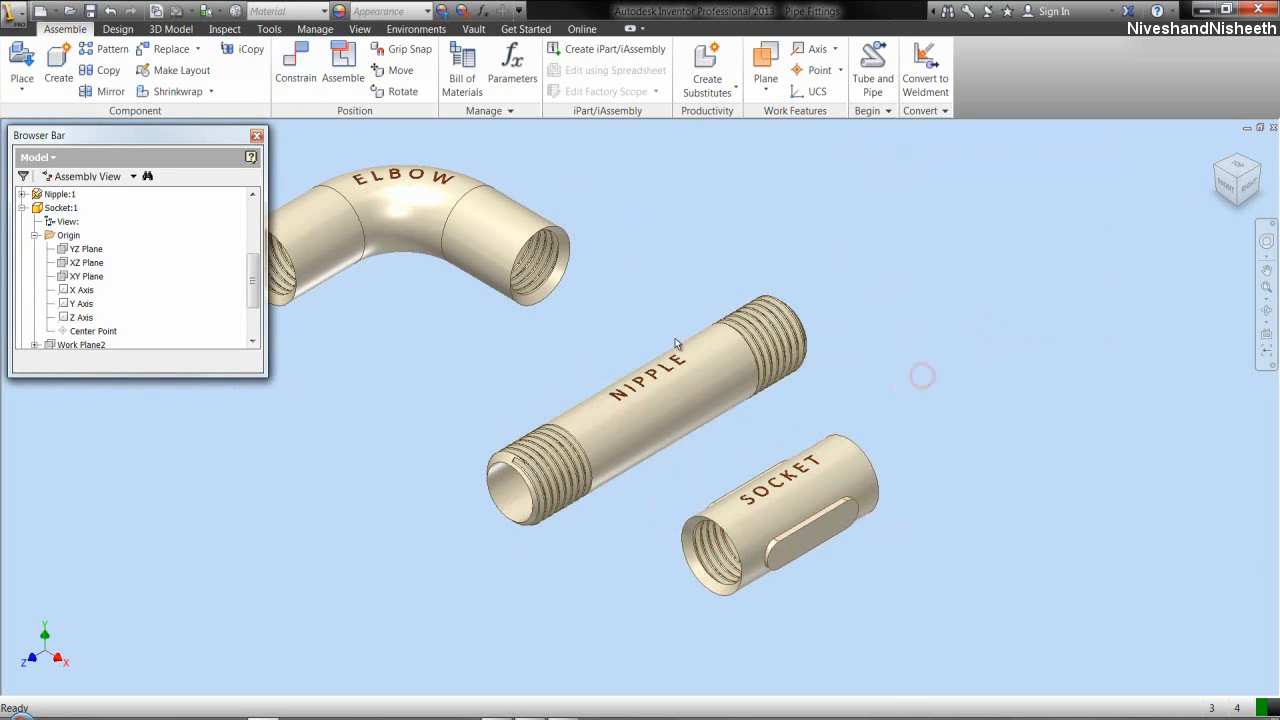
right_click(176, 290)
left_click(234, 553)
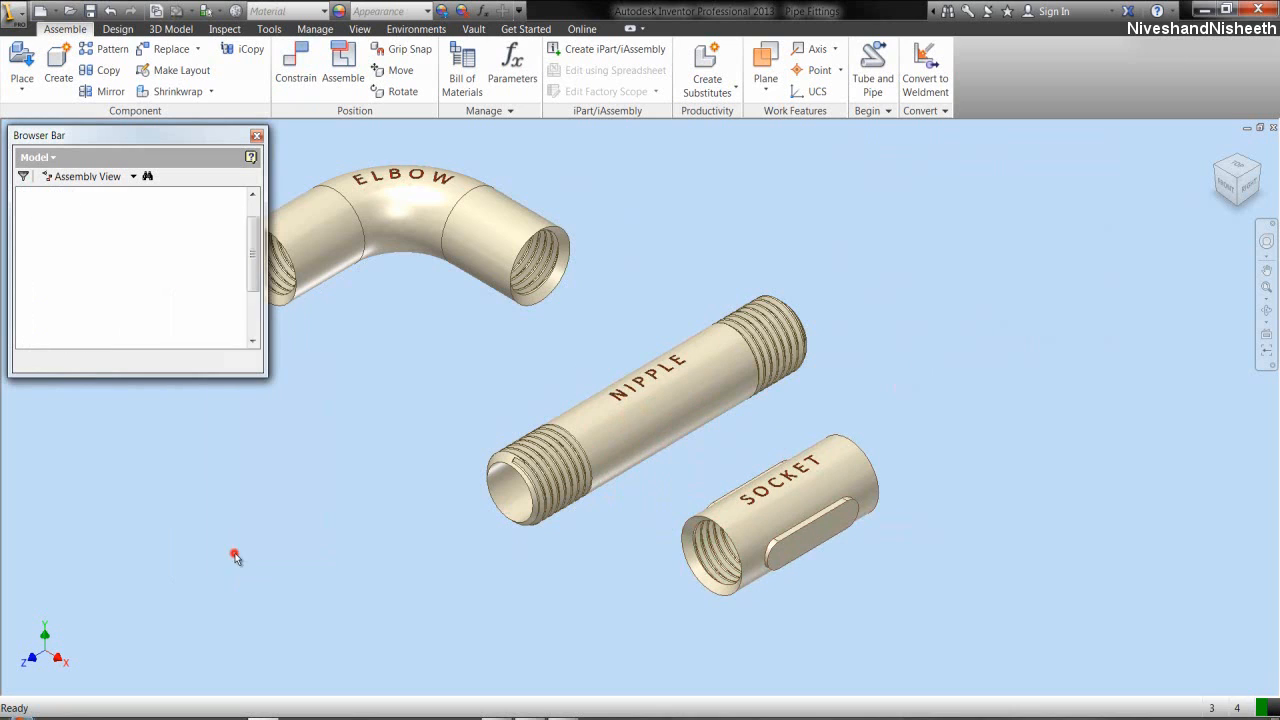
left_click(368, 418)
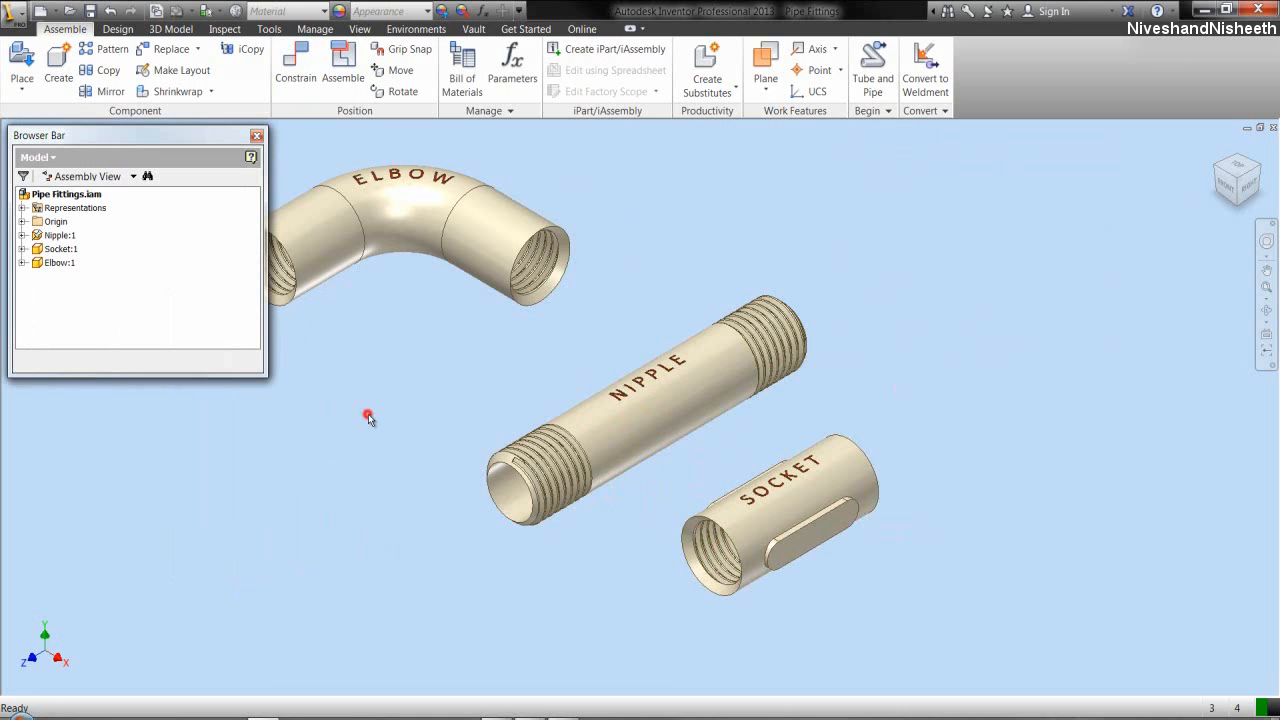
- Constrain the elbow's XZ plane flush with the assembly's XZ origin plane at 0.000 in offset
left_click(1268, 287)
left_click(654, 257)
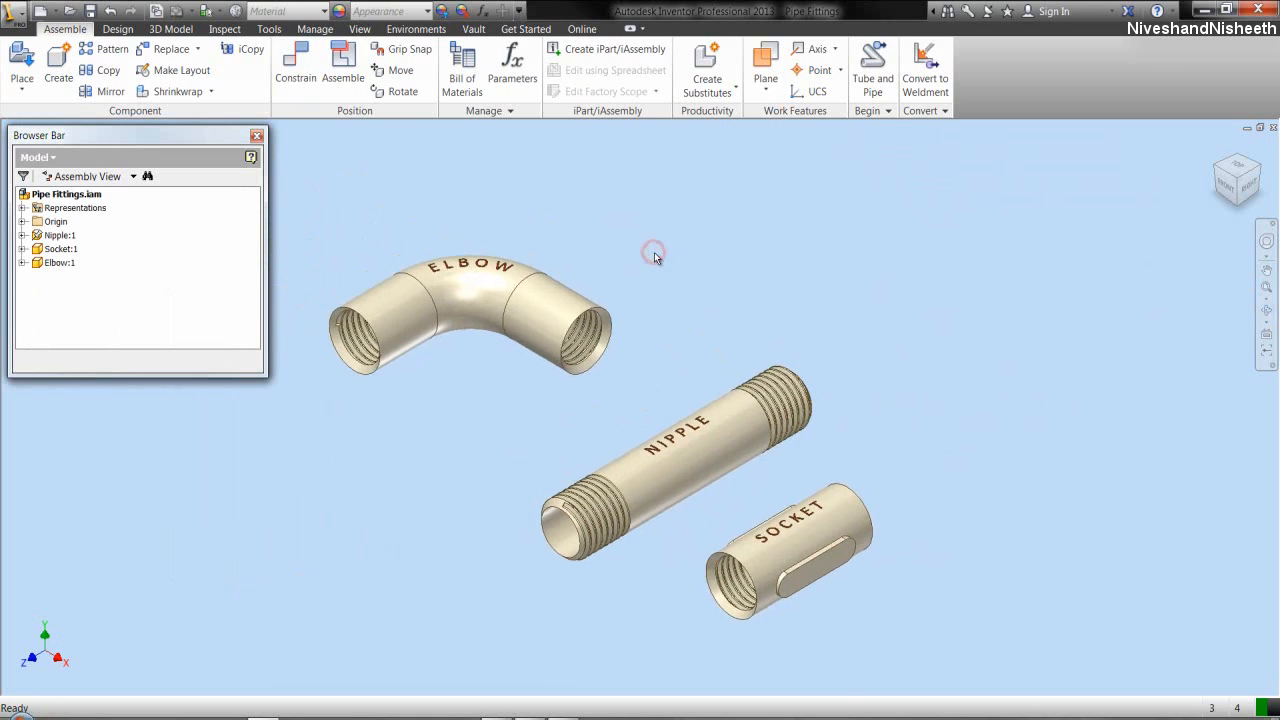
left_click(298, 68)
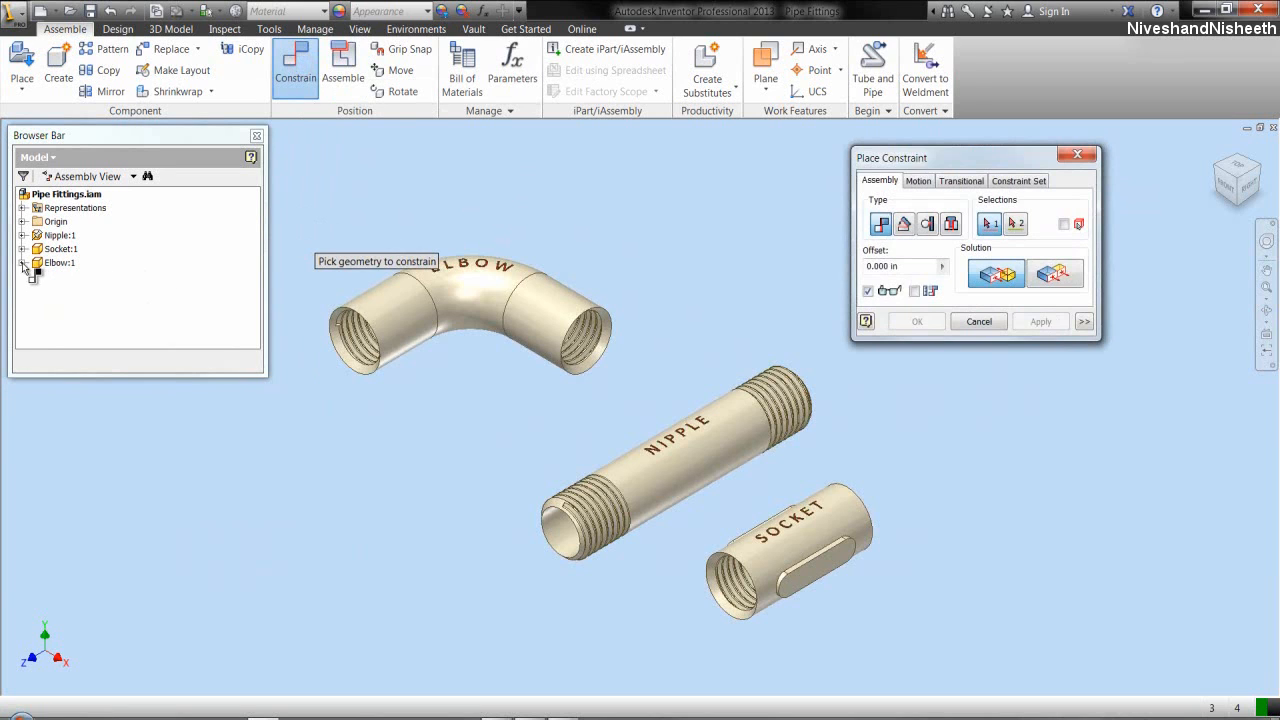
left_click(22, 262)
left_click(35, 262)
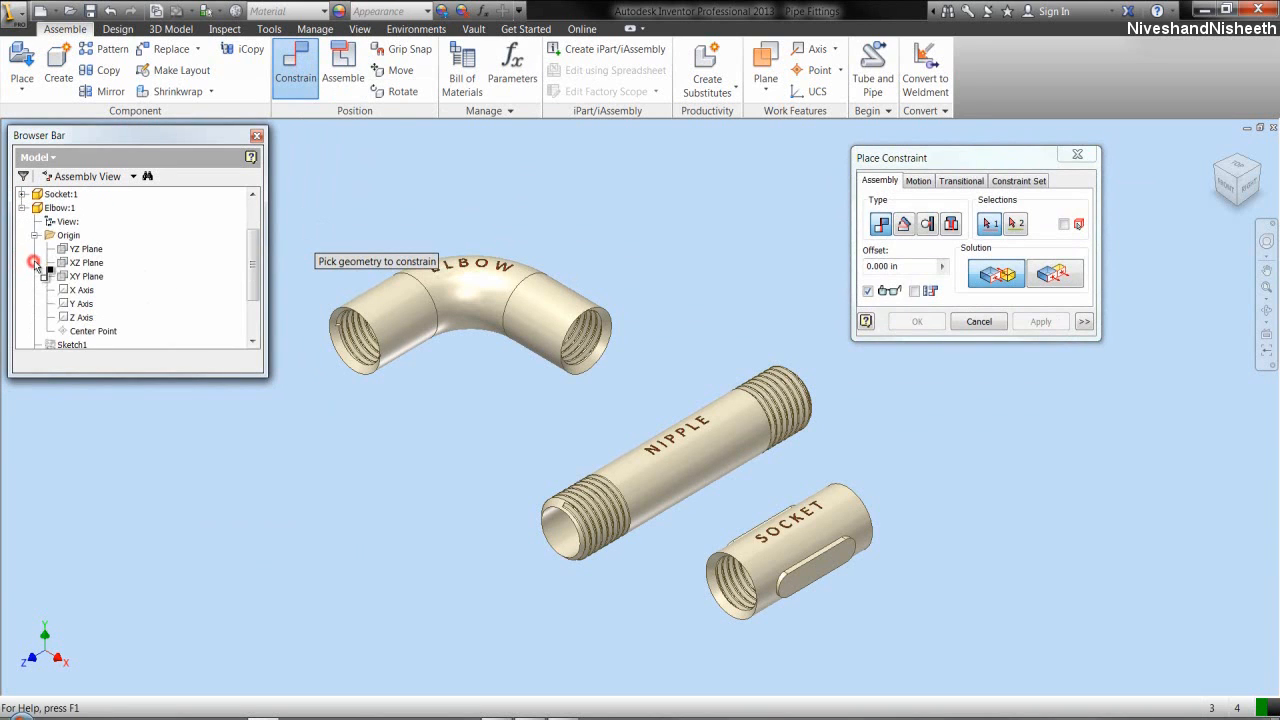
left_click(88, 263)
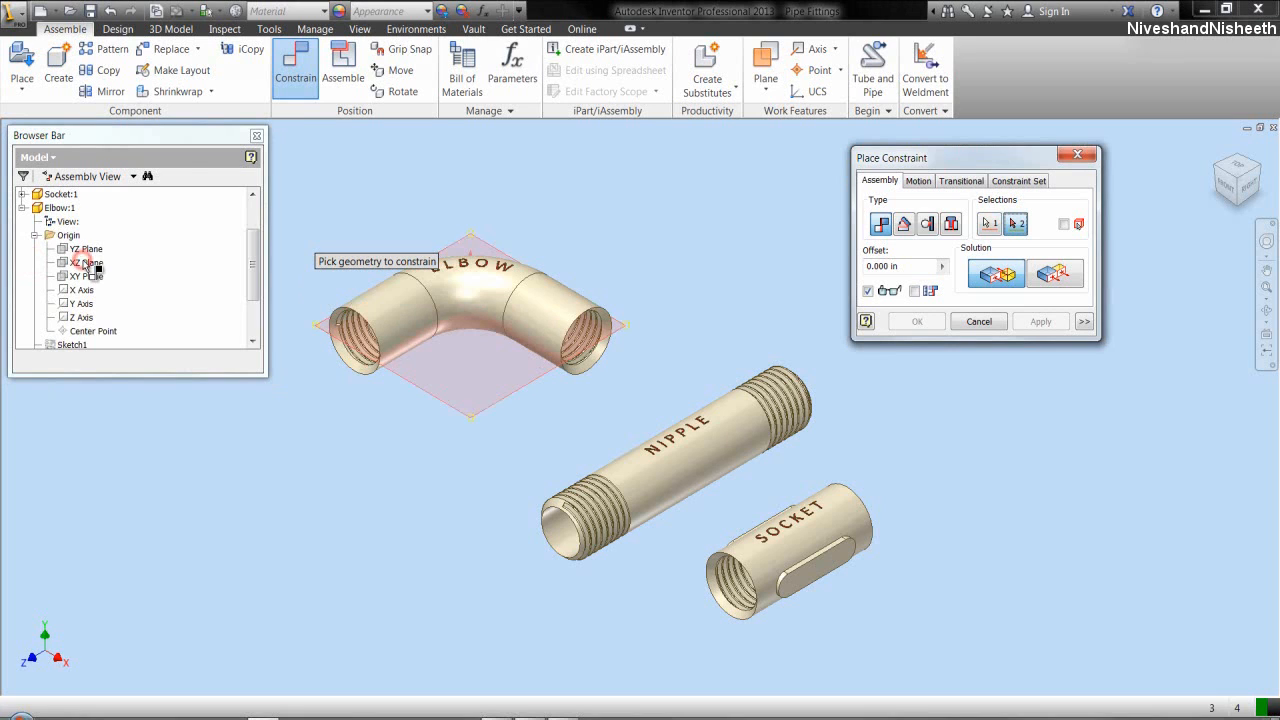
left_click(36, 237)
left_click(22, 235)
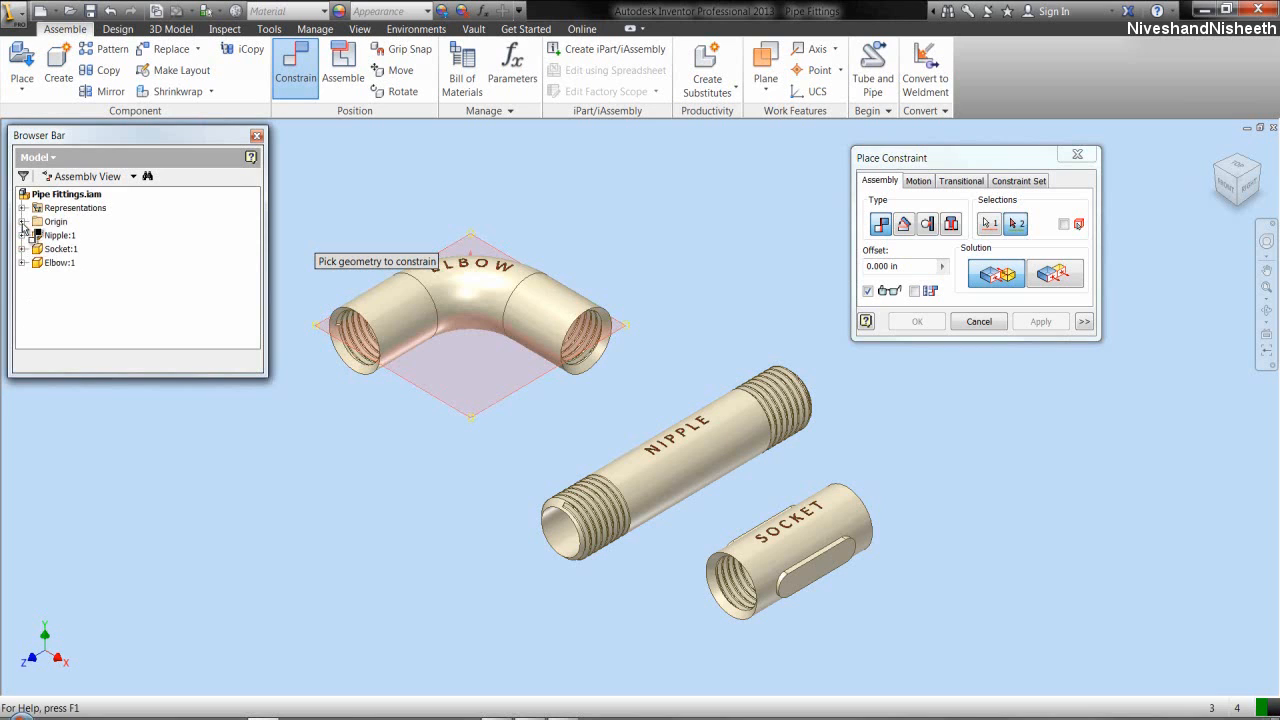
left_click(22, 222)
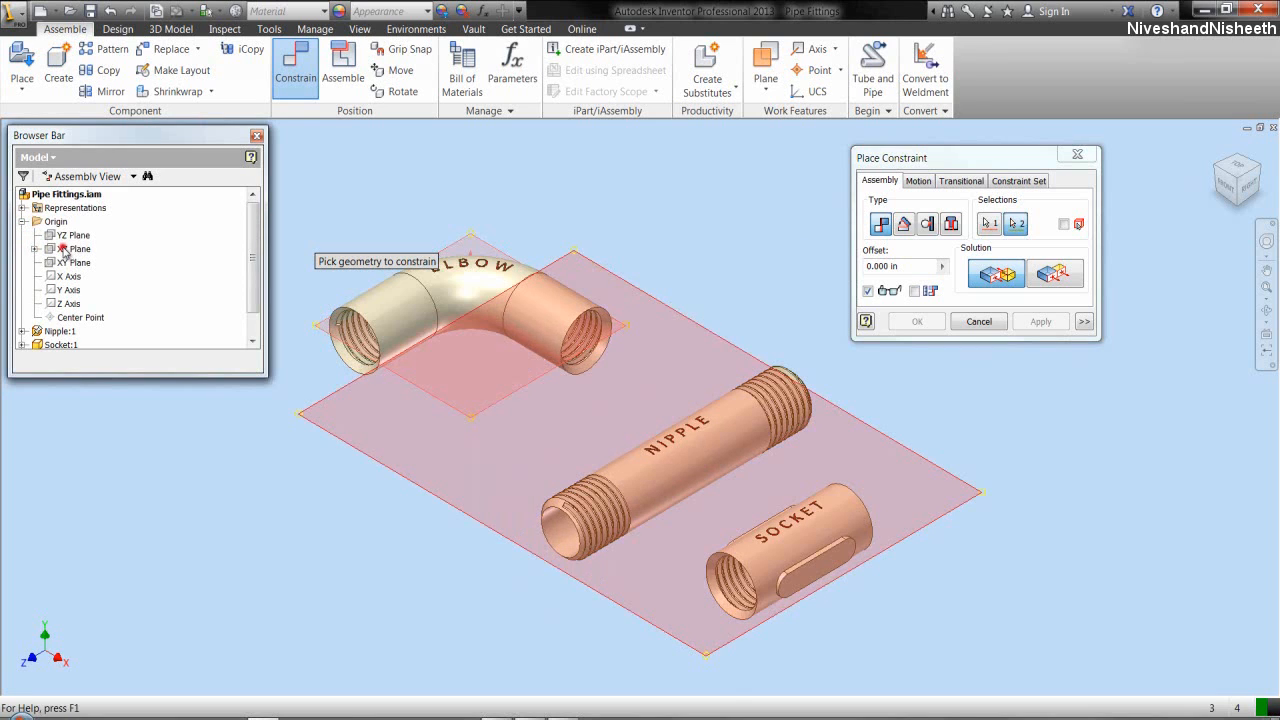
left_click(63, 250)
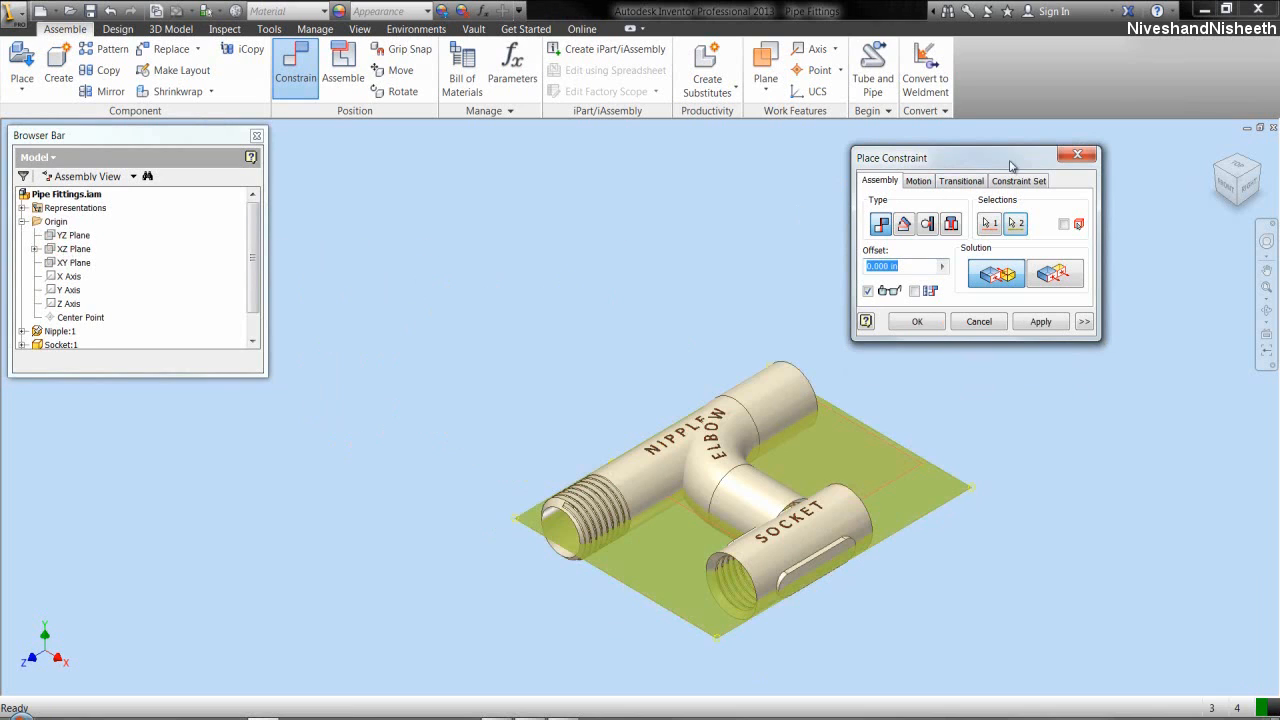
left_click(1063, 276)
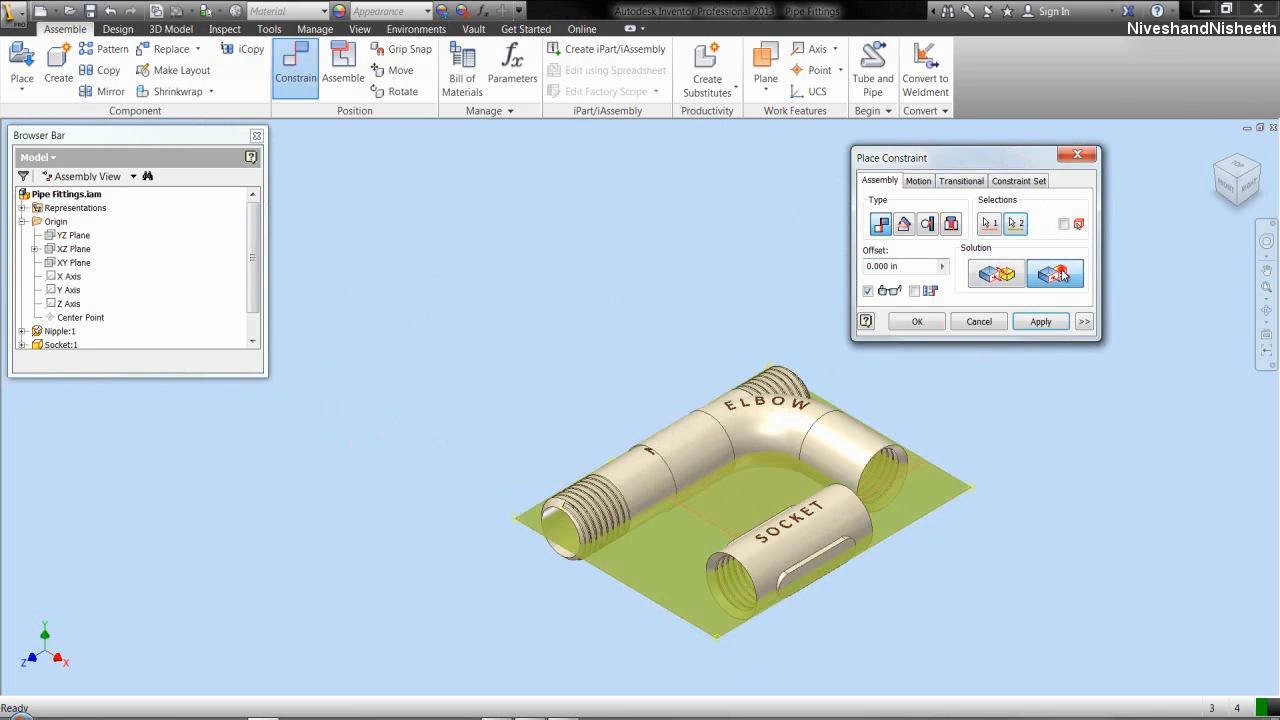
left_click(917, 321)
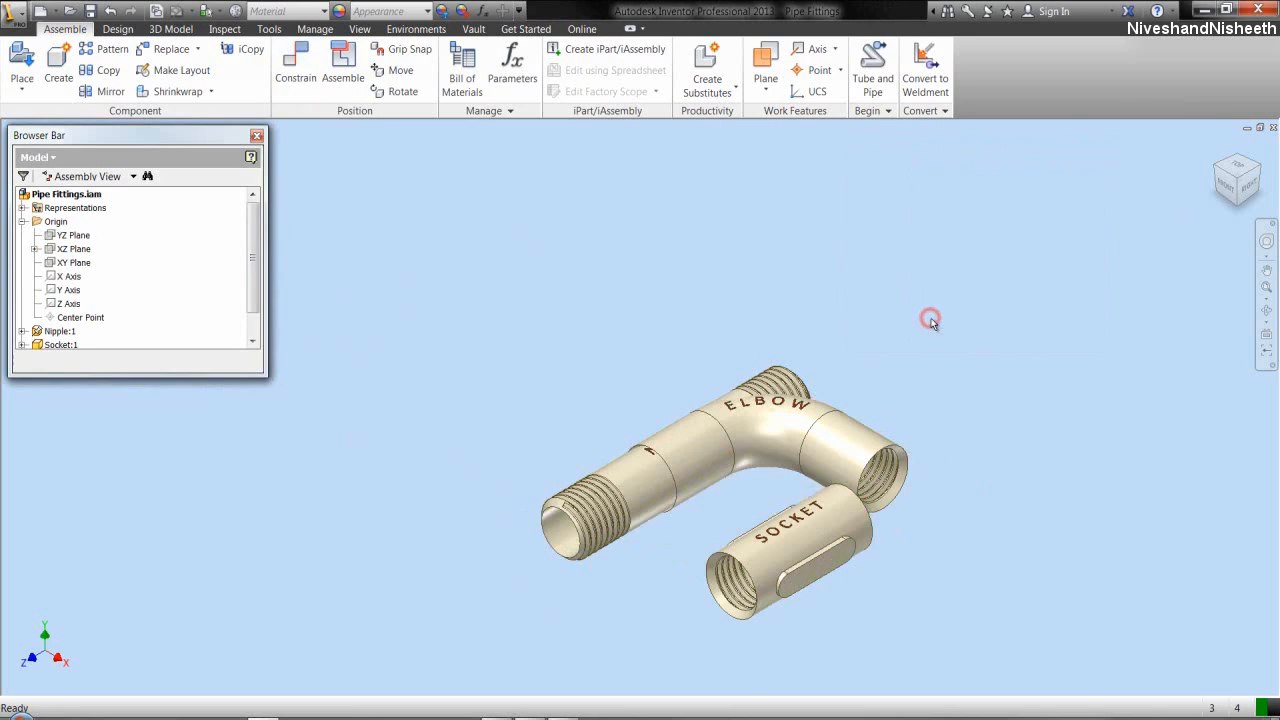
- Move the elbow off the nipple into the free space behind it and collapse the whole model tree
right_click(146, 256)
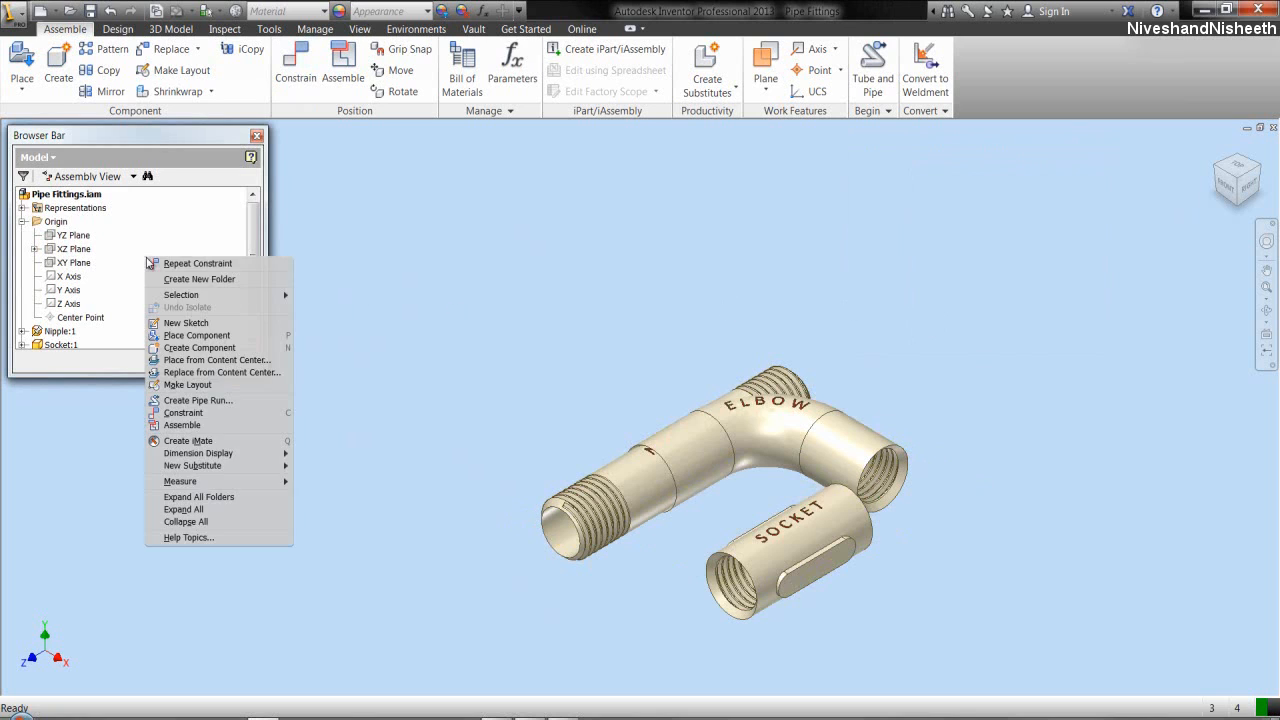
left_click(212, 514)
left_click_drag(755, 437, 543, 311)
left_click(808, 242)
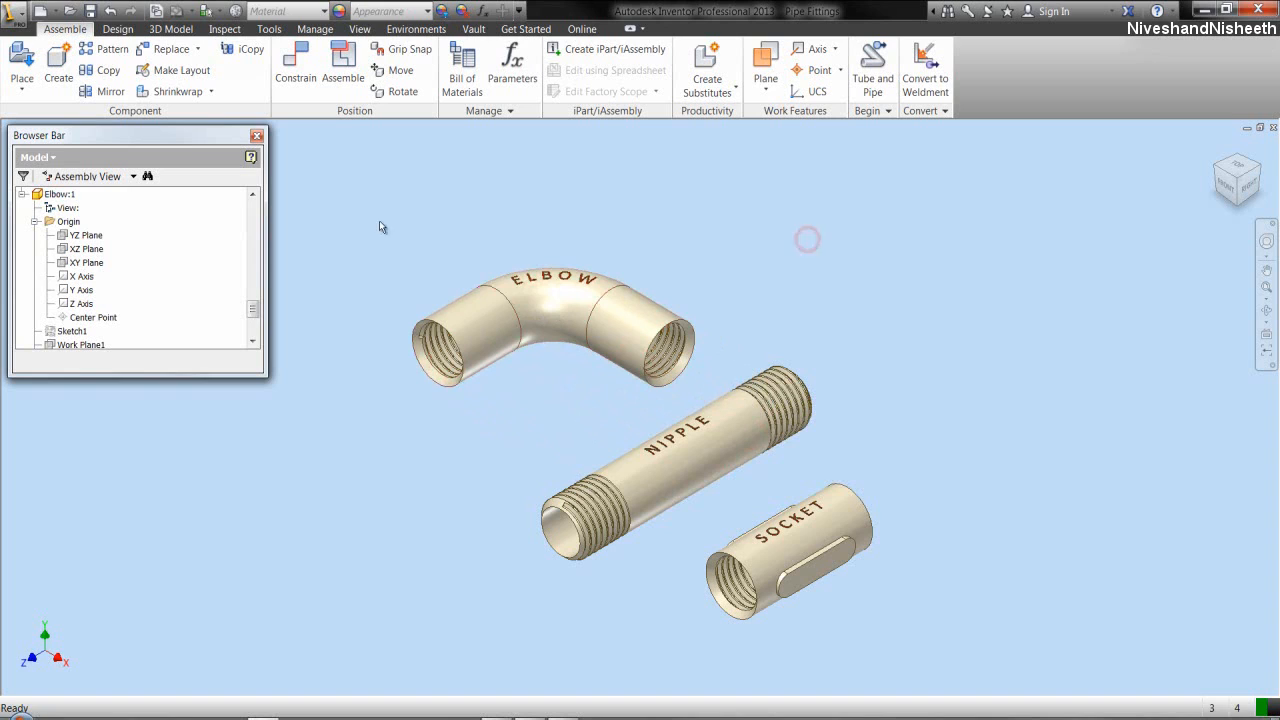
right_click(175, 215)
left_click(233, 479)
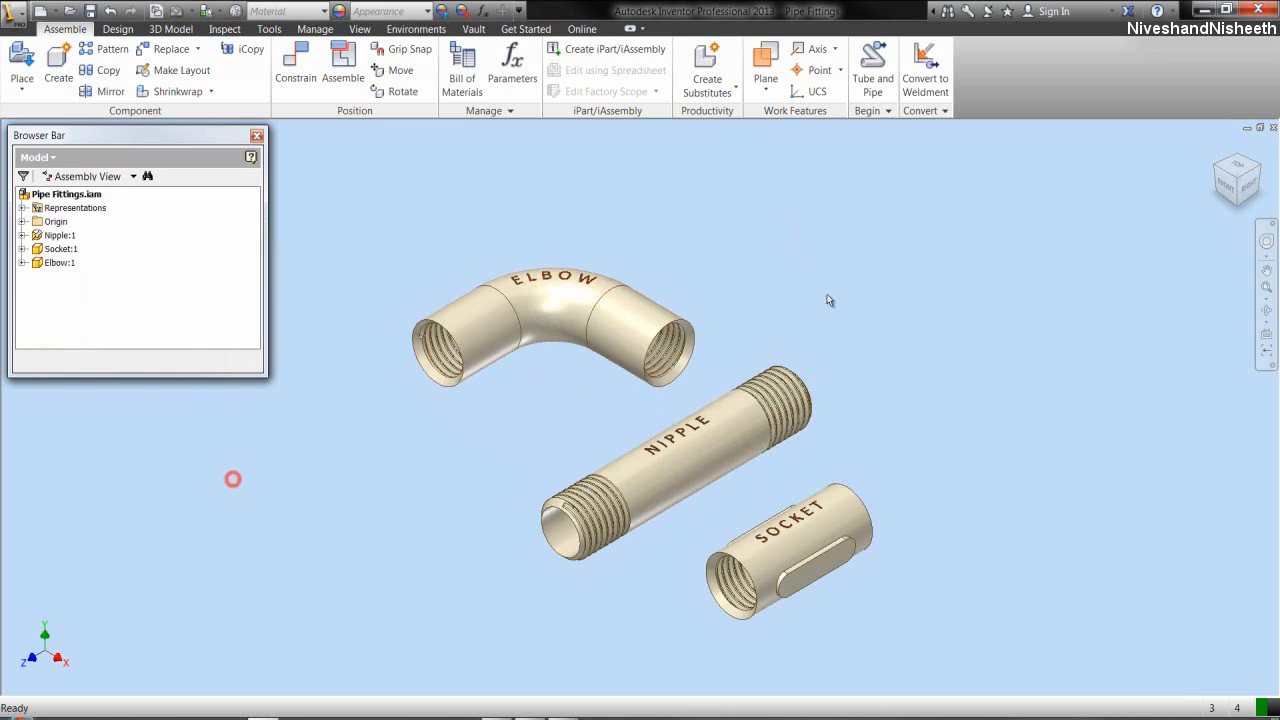
- Examine the fittings' alignment in the right side view and return to the previous view
left_click(1250, 190)
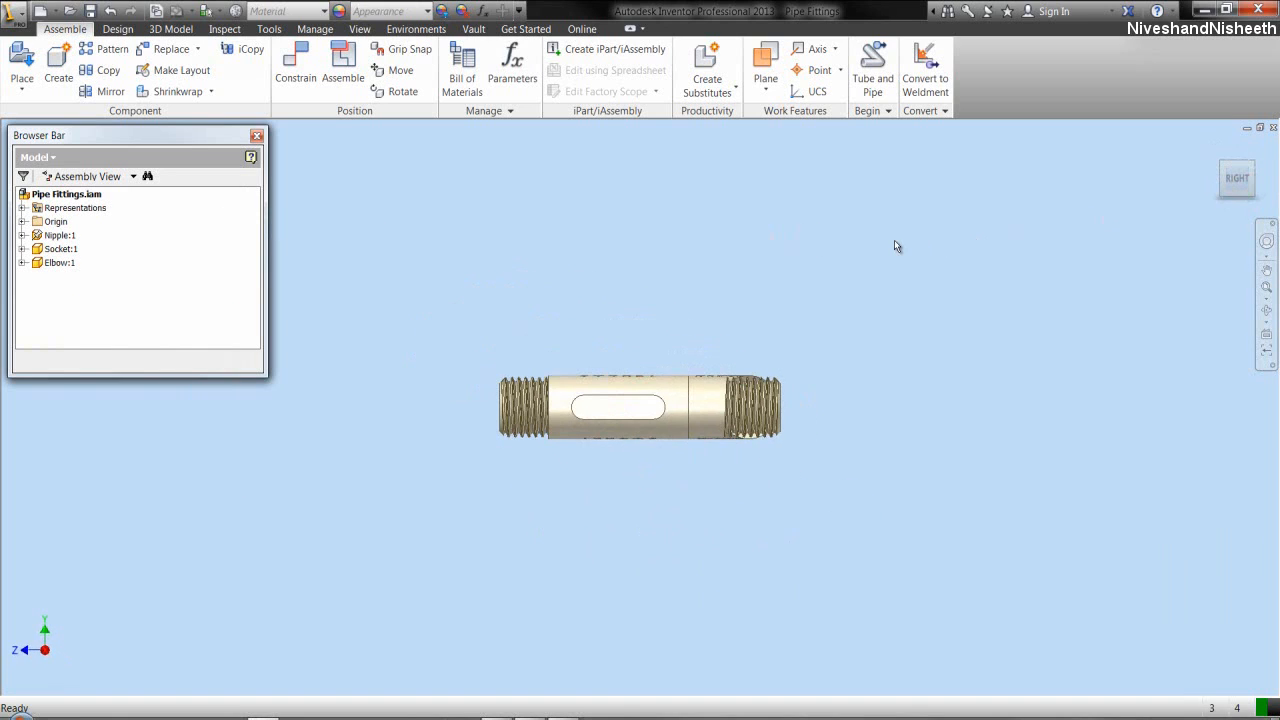
right_click(896, 246)
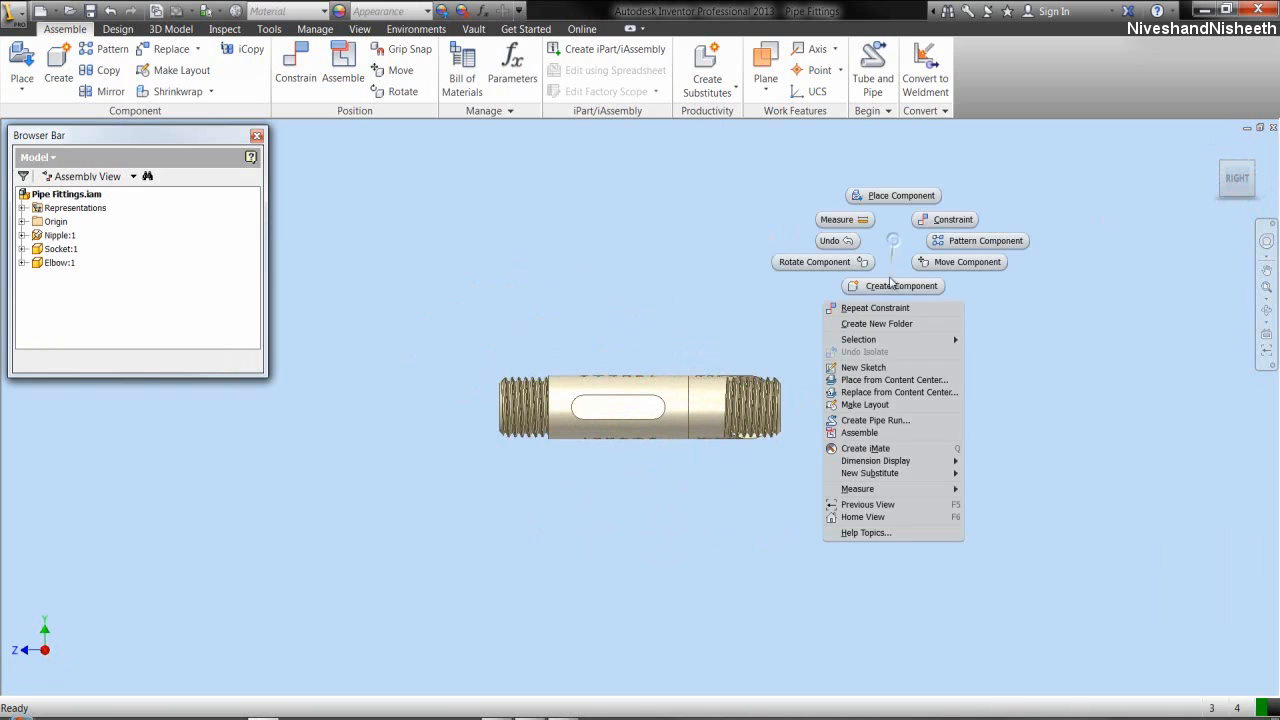
left_click(900, 504)
left_click(740, 229)
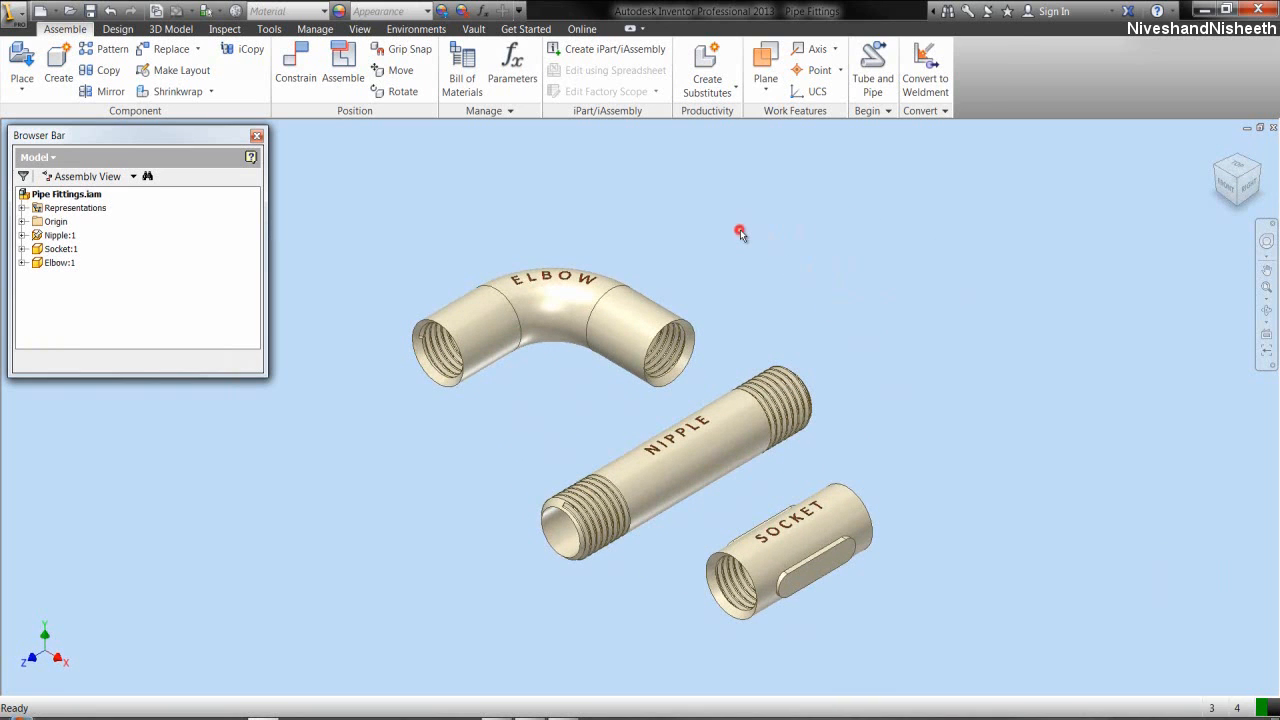
- Place one instance of the Tee part in the free space beside the elbow and nipple
right_click(437, 247)
left_click(436, 204)
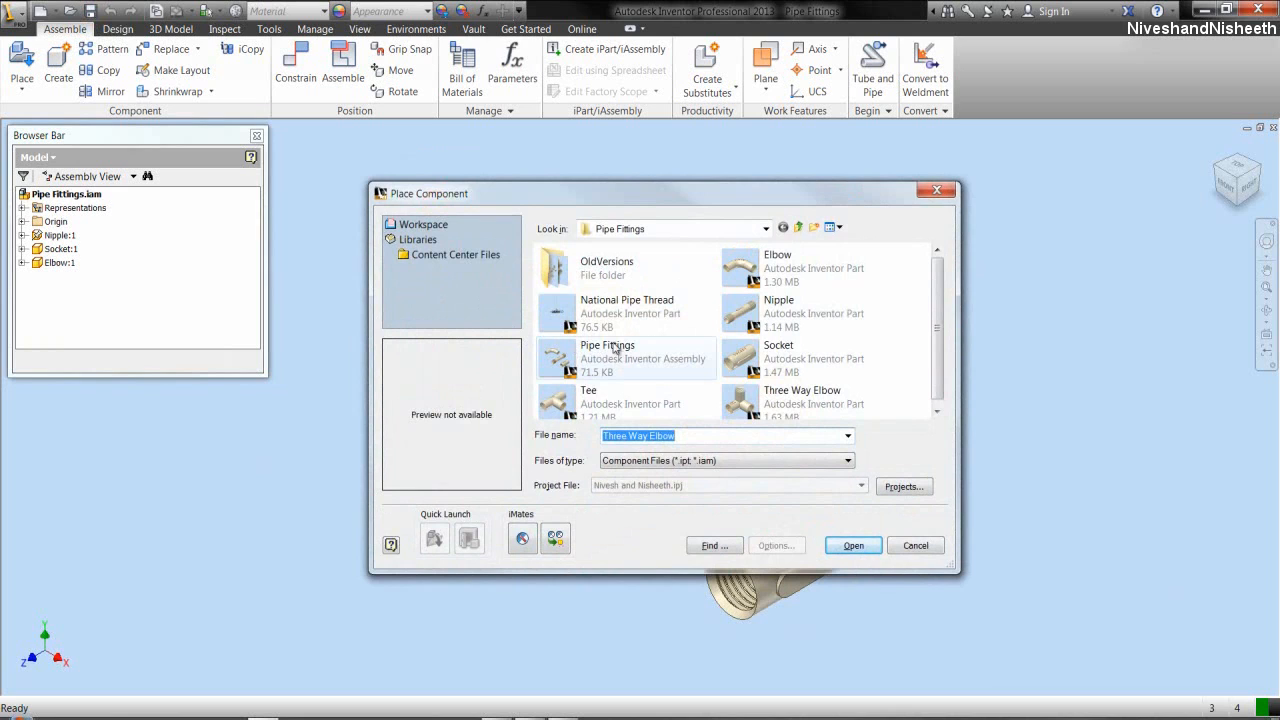
left_click(736, 308)
key("t")
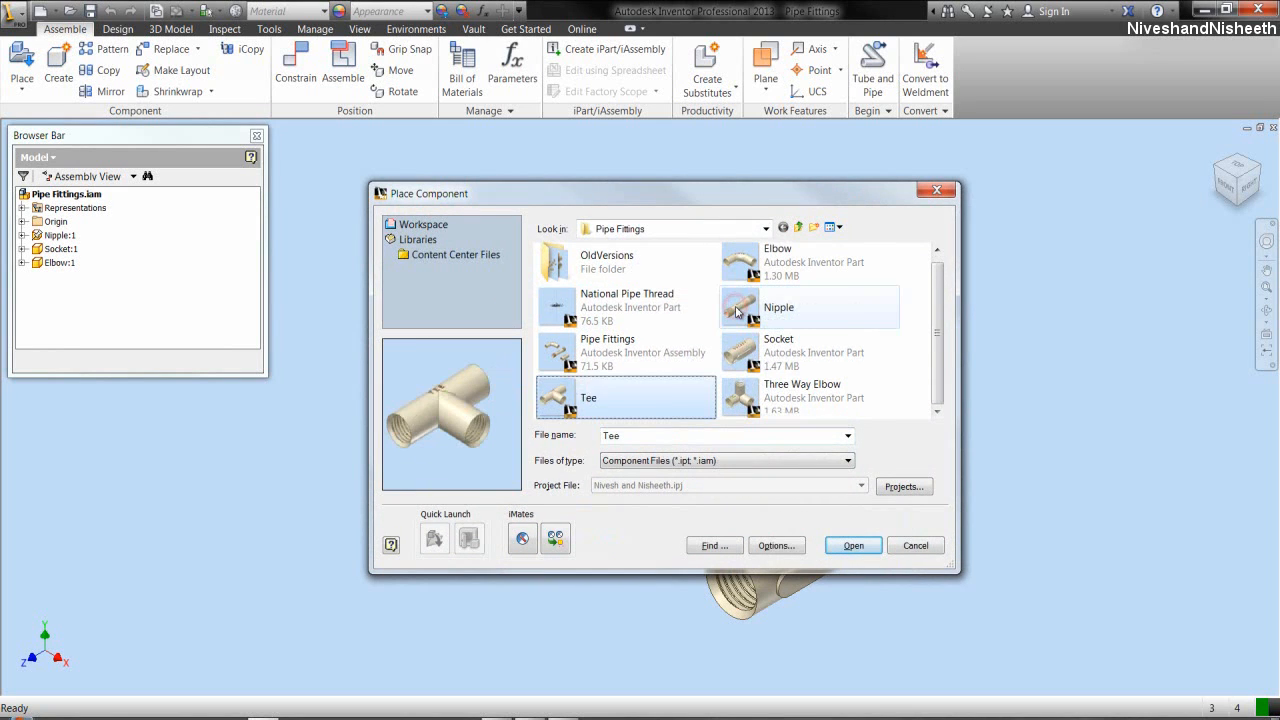
double_click(628, 393)
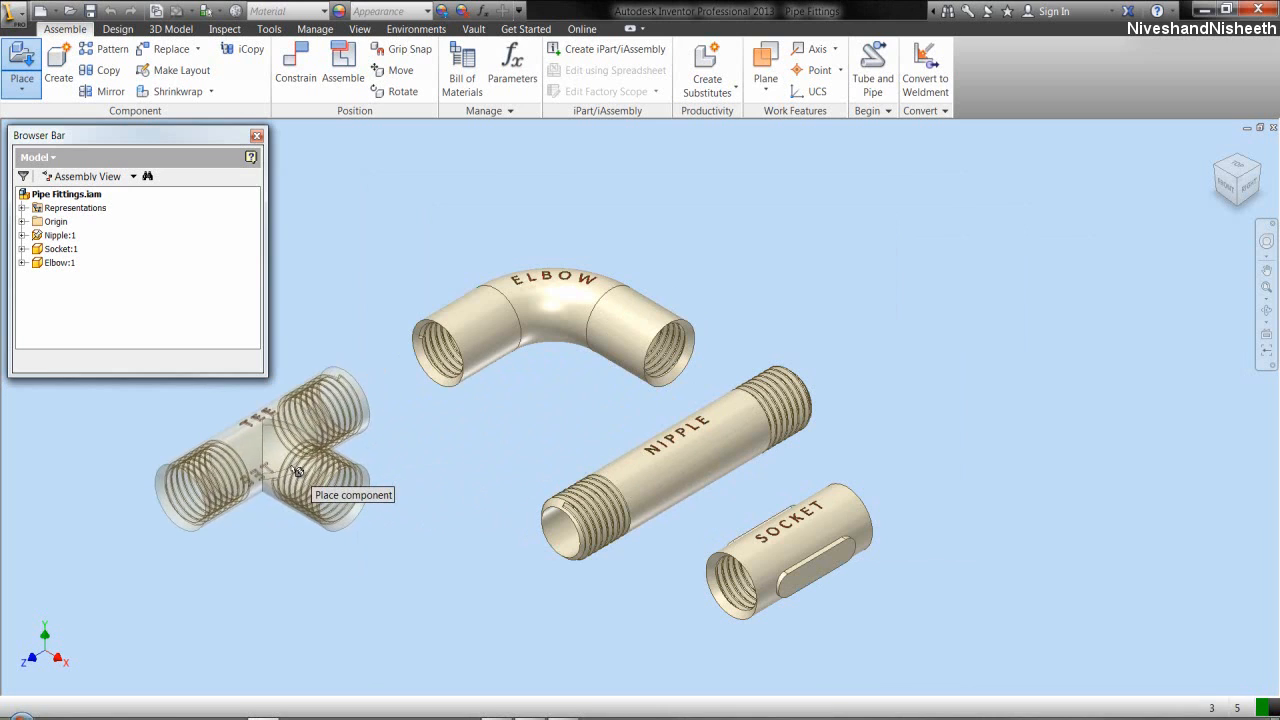
left_click(297, 471)
right_click(428, 478)
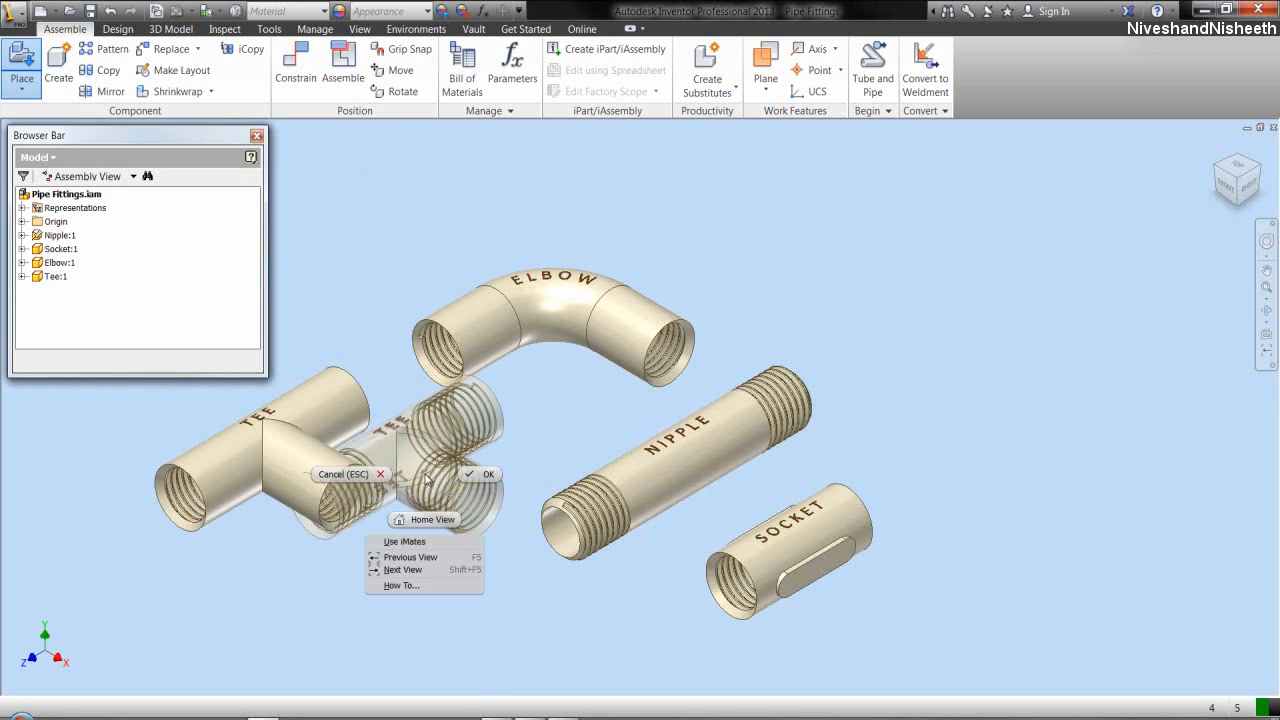
left_click(468, 479)
- Place one instance of the Three Way Elbow part behind the nipple and save the assembly
right_click(469, 478)
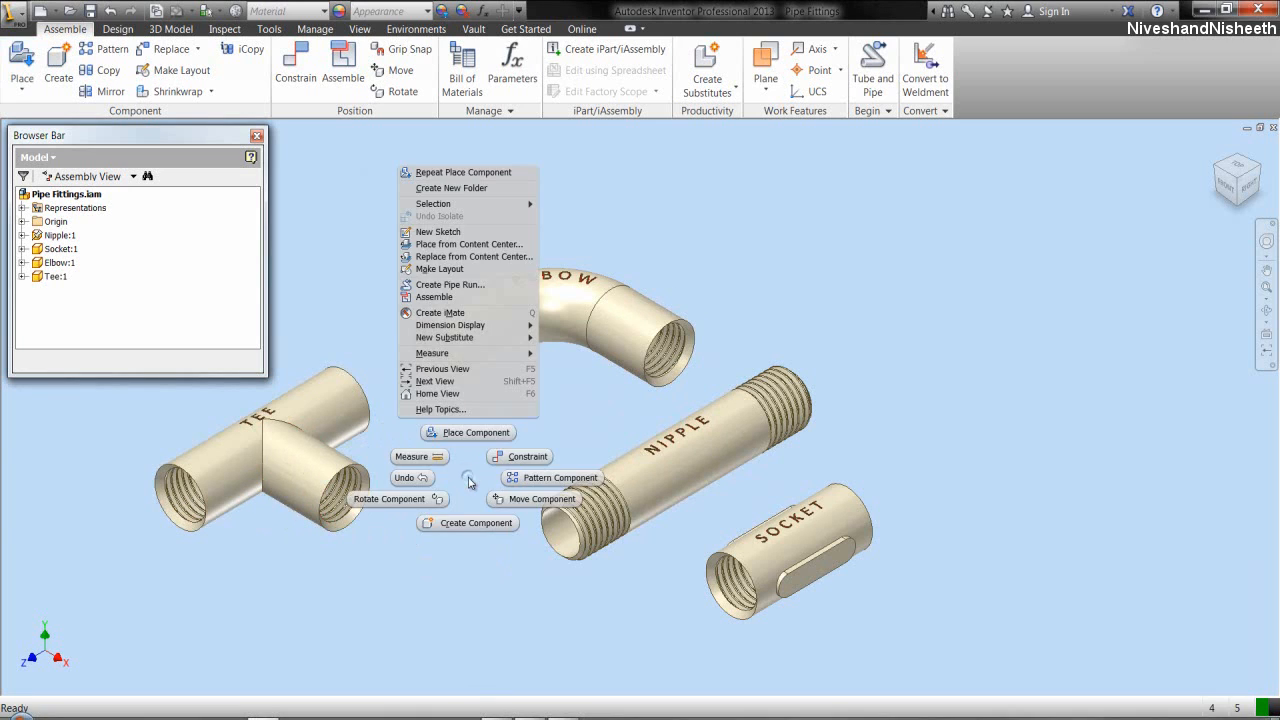
left_click(463, 173)
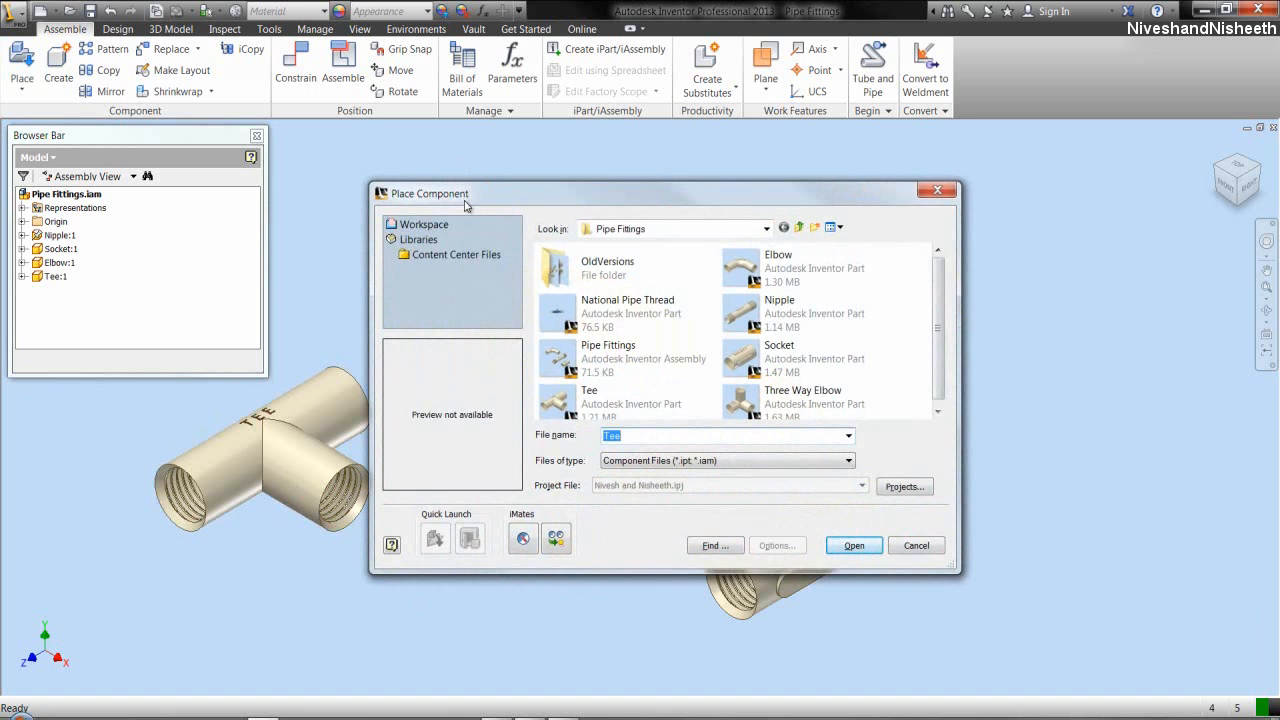
double_click(741, 400)
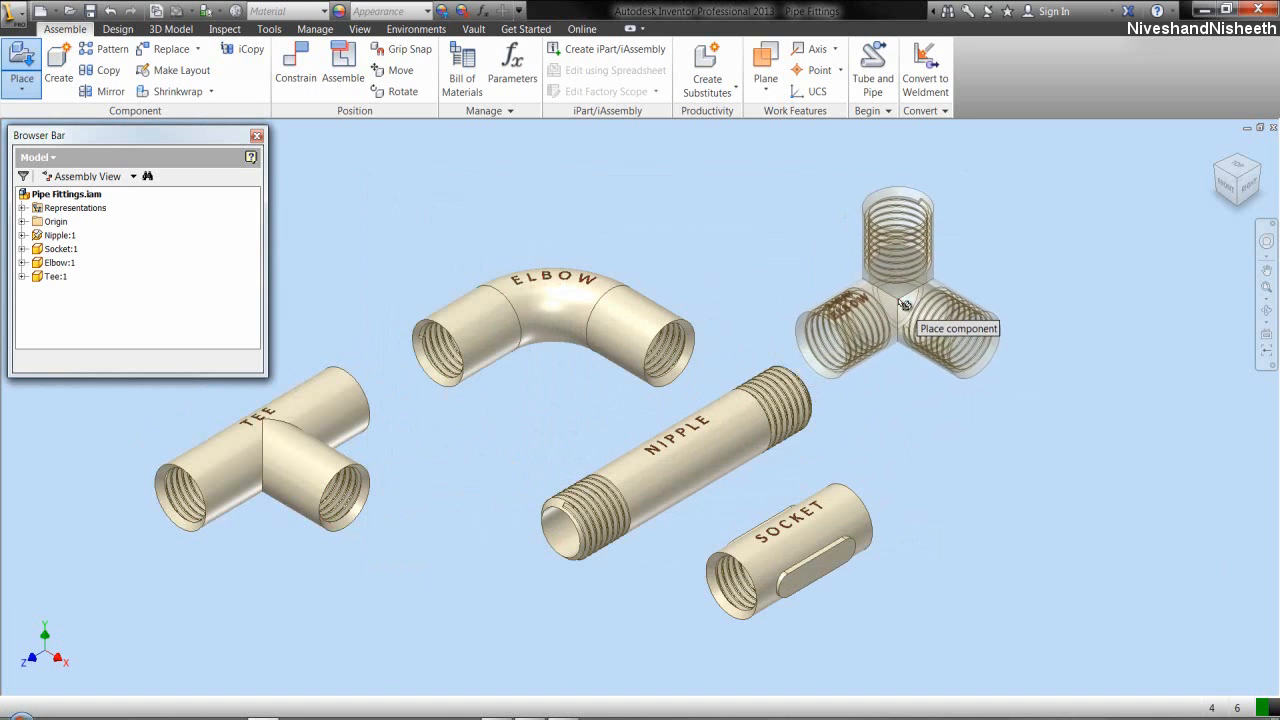
left_click(898, 300)
right_click(900, 305)
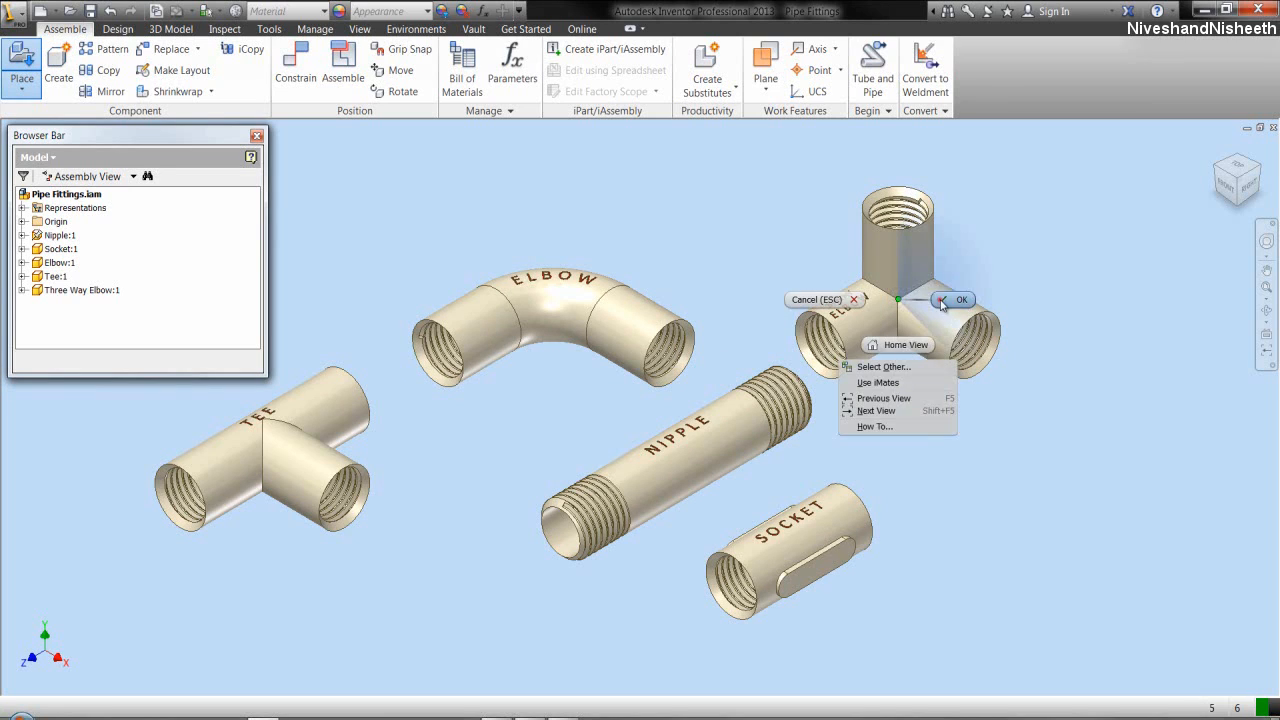
left_click(884, 318)
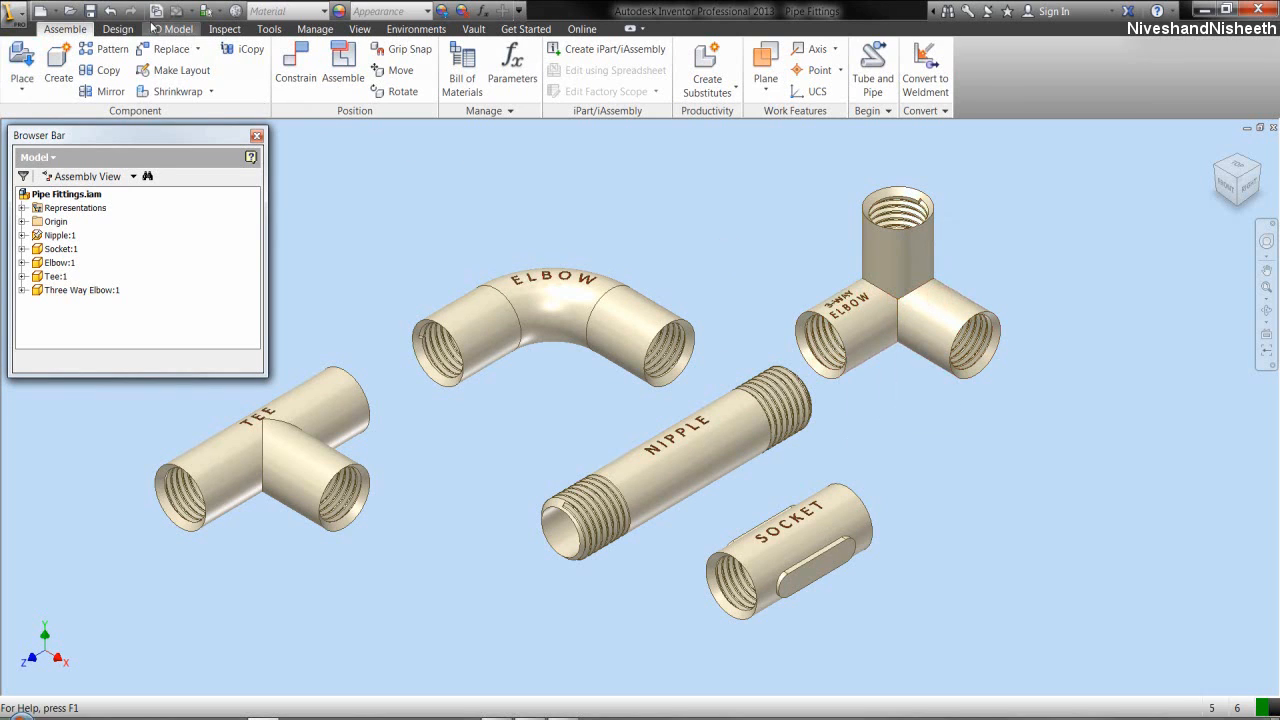
left_click(90, 11)
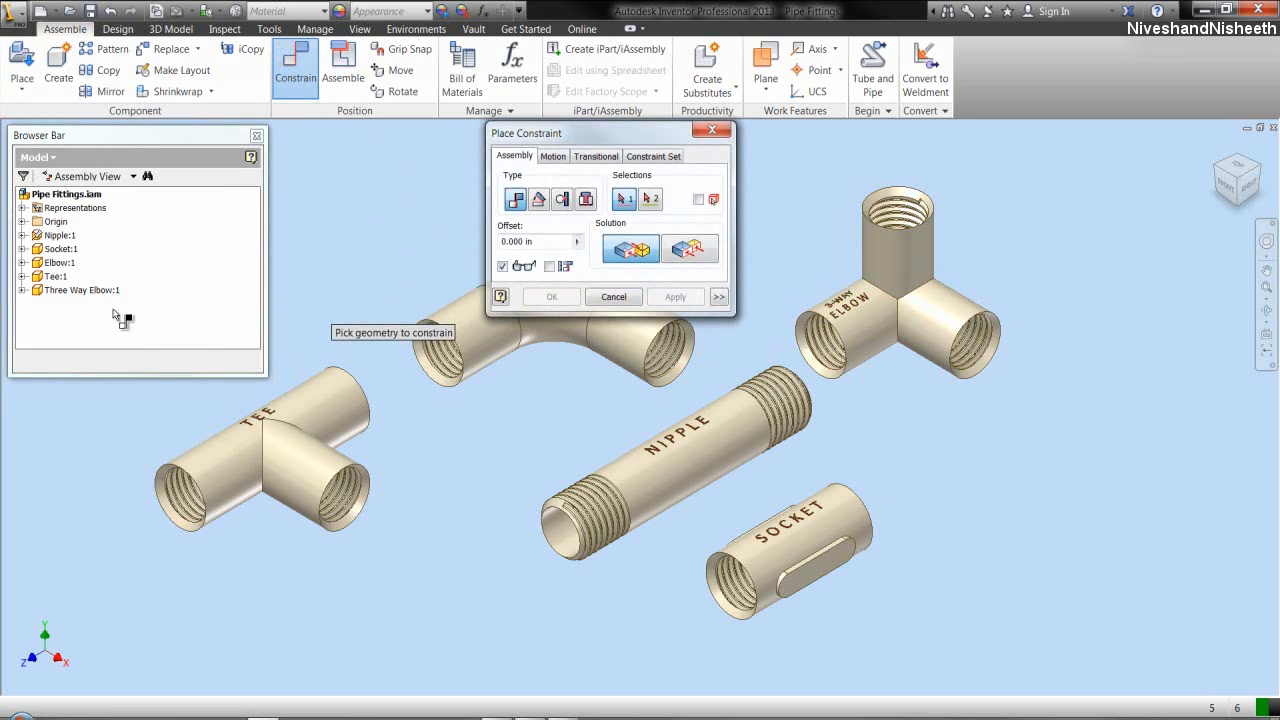
- Constrain the tee's XZ plane flush with the assembly's XZ origin plane at 0.000 in offset
left_click(22, 276)
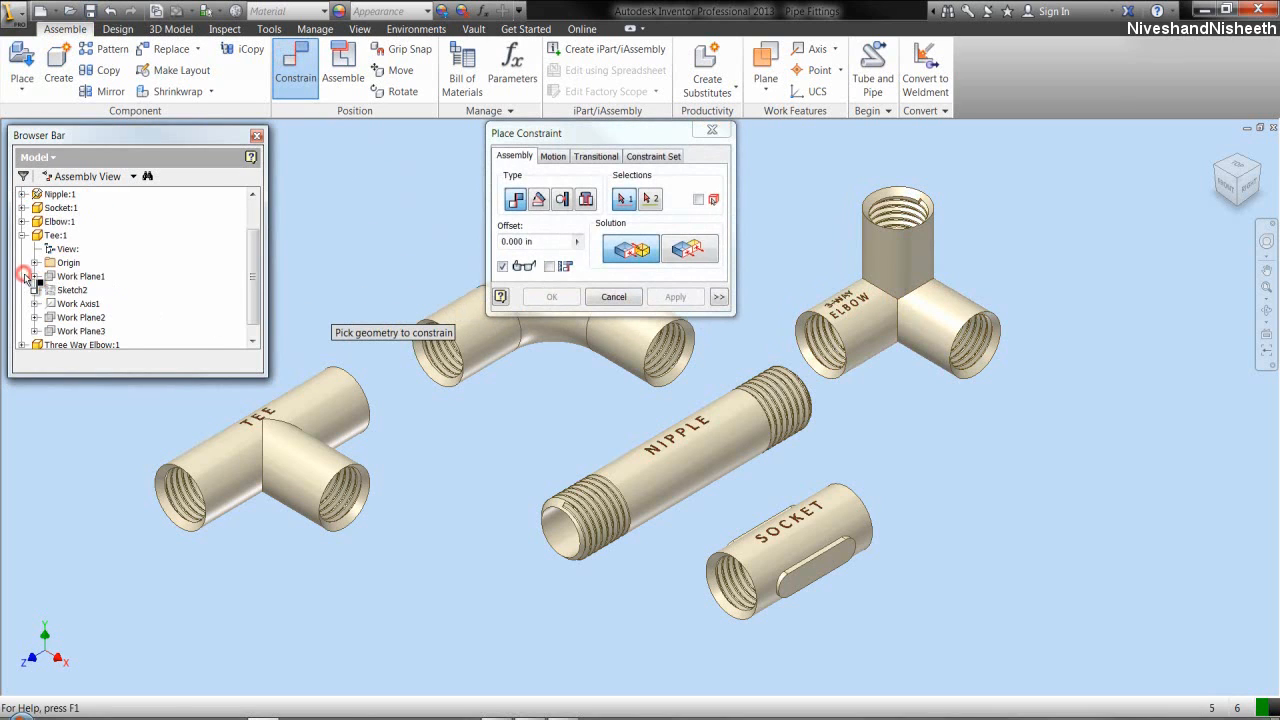
left_click(35, 263)
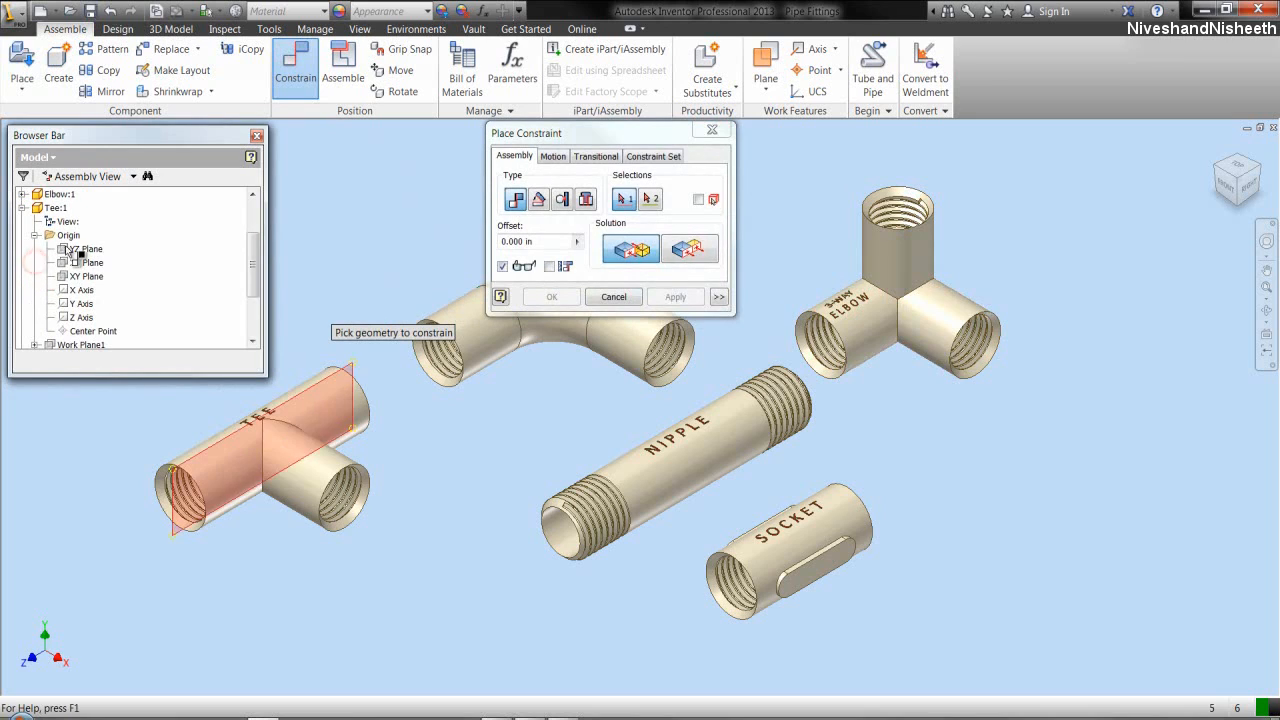
left_click(84, 264)
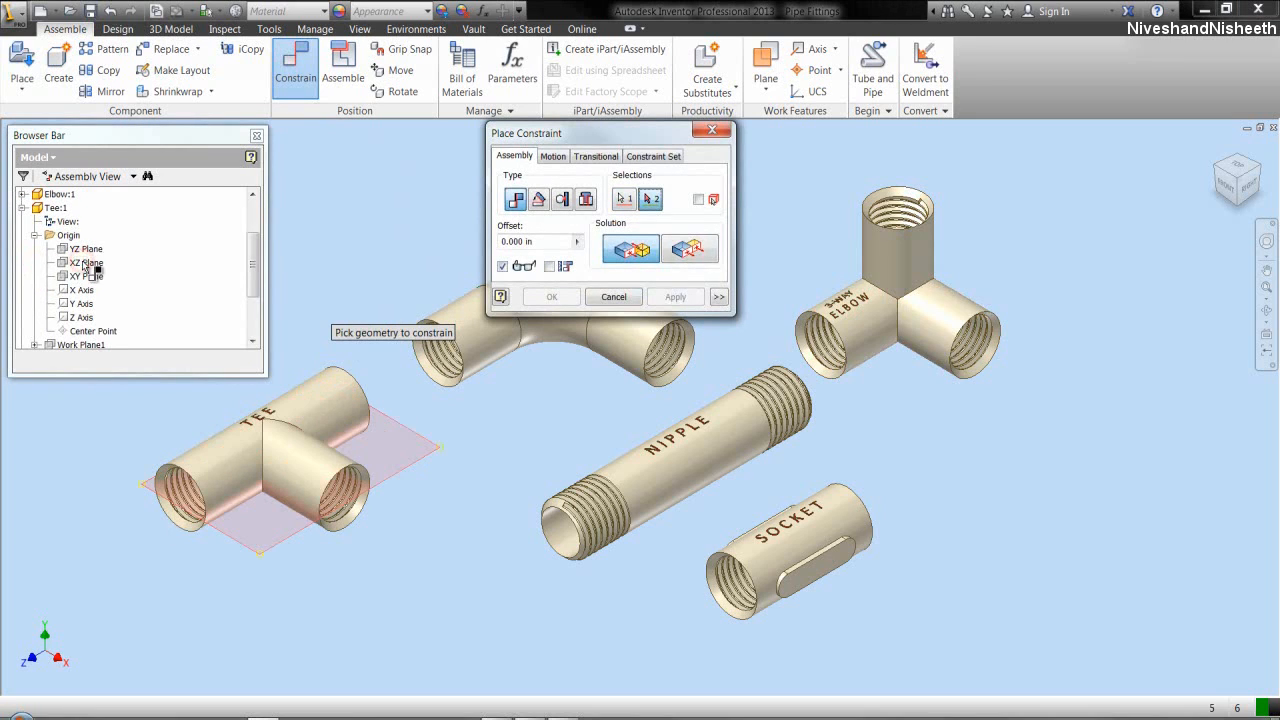
left_click(35, 236)
left_click(23, 222)
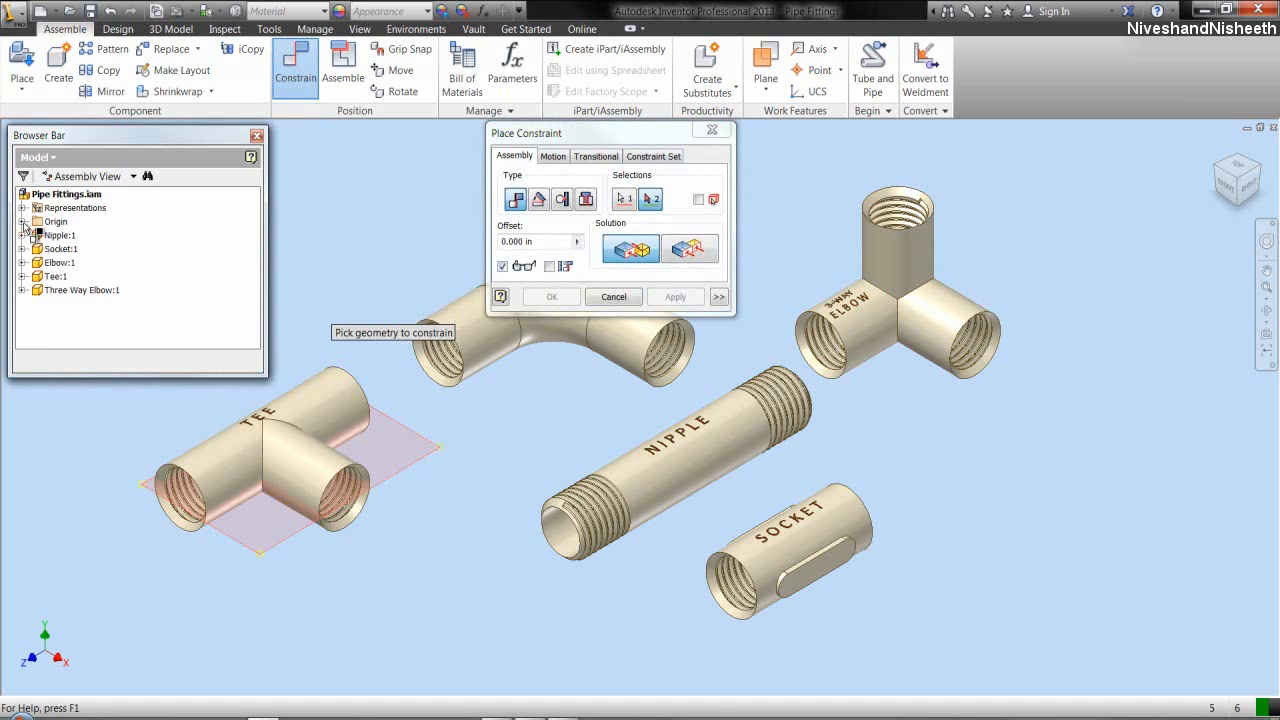
left_click(22, 221)
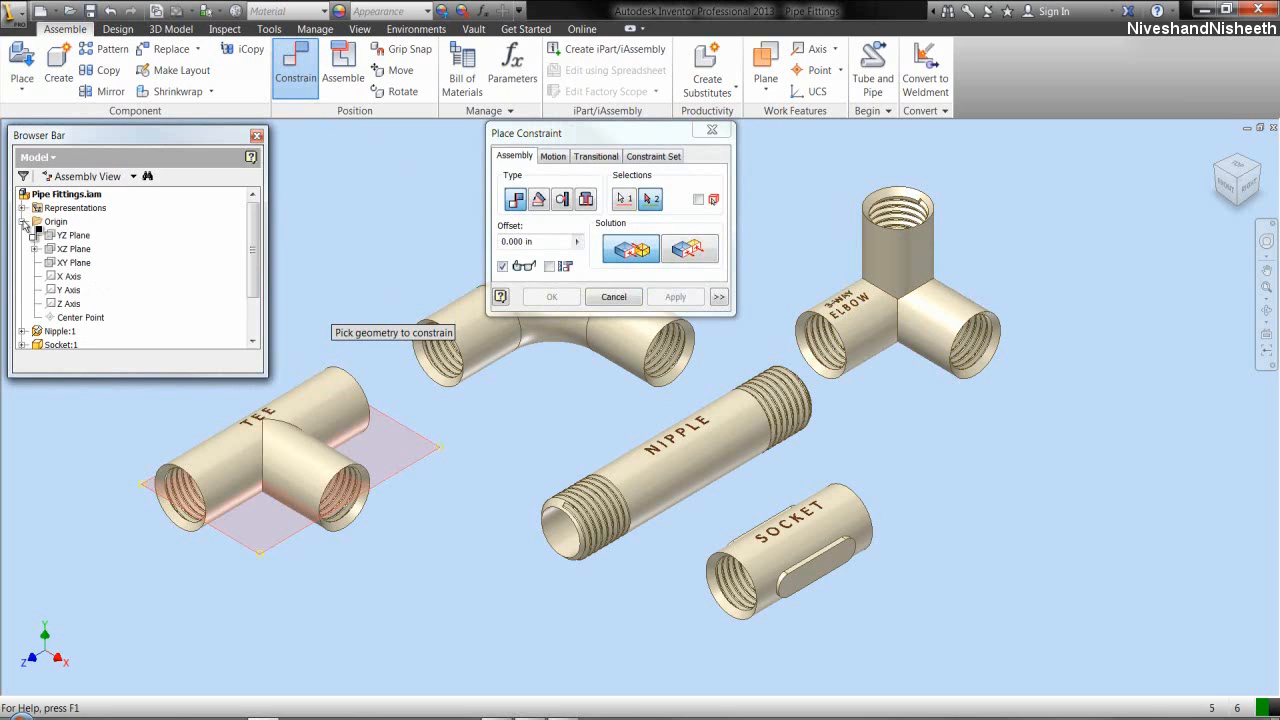
left_click(63, 249)
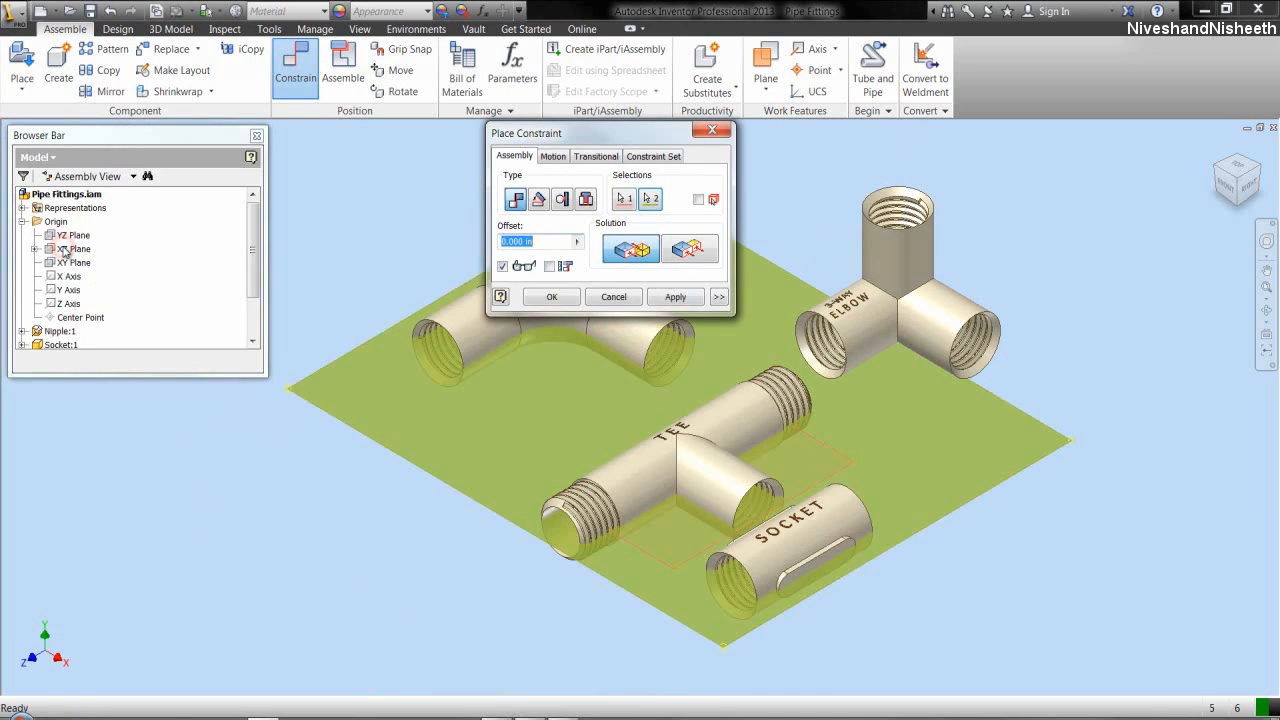
left_click(704, 250)
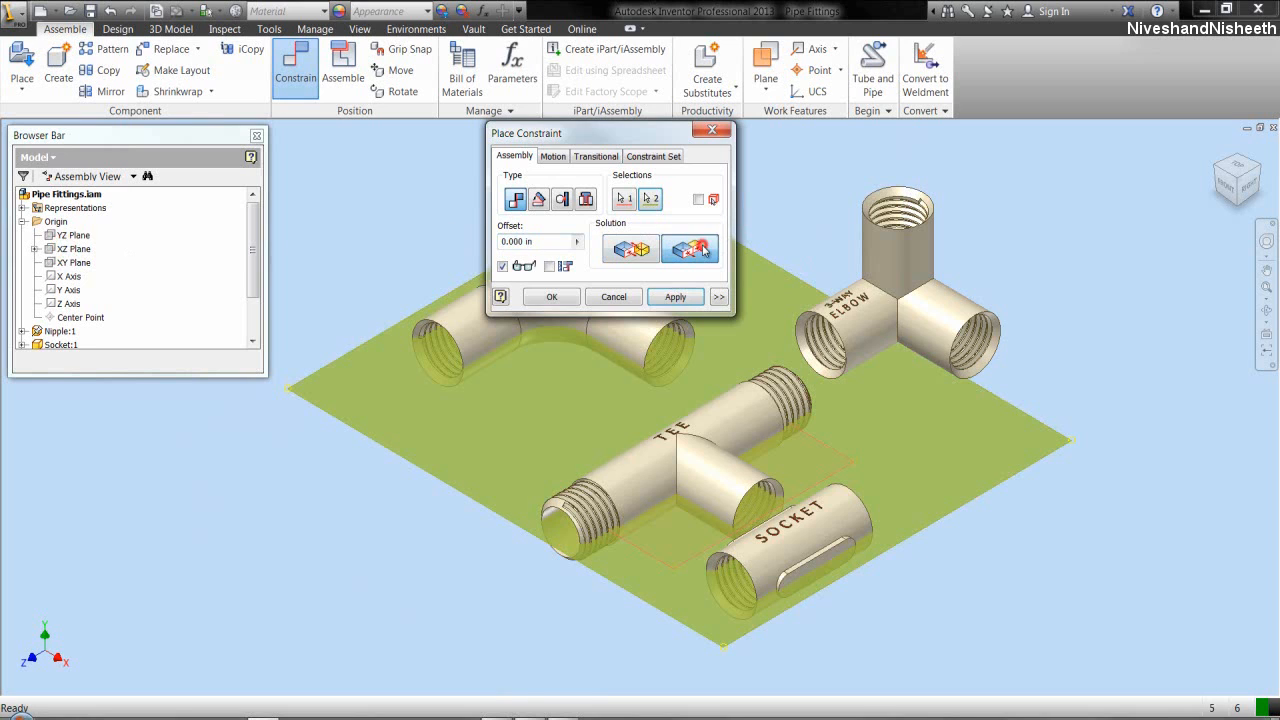
left_click(573, 296)
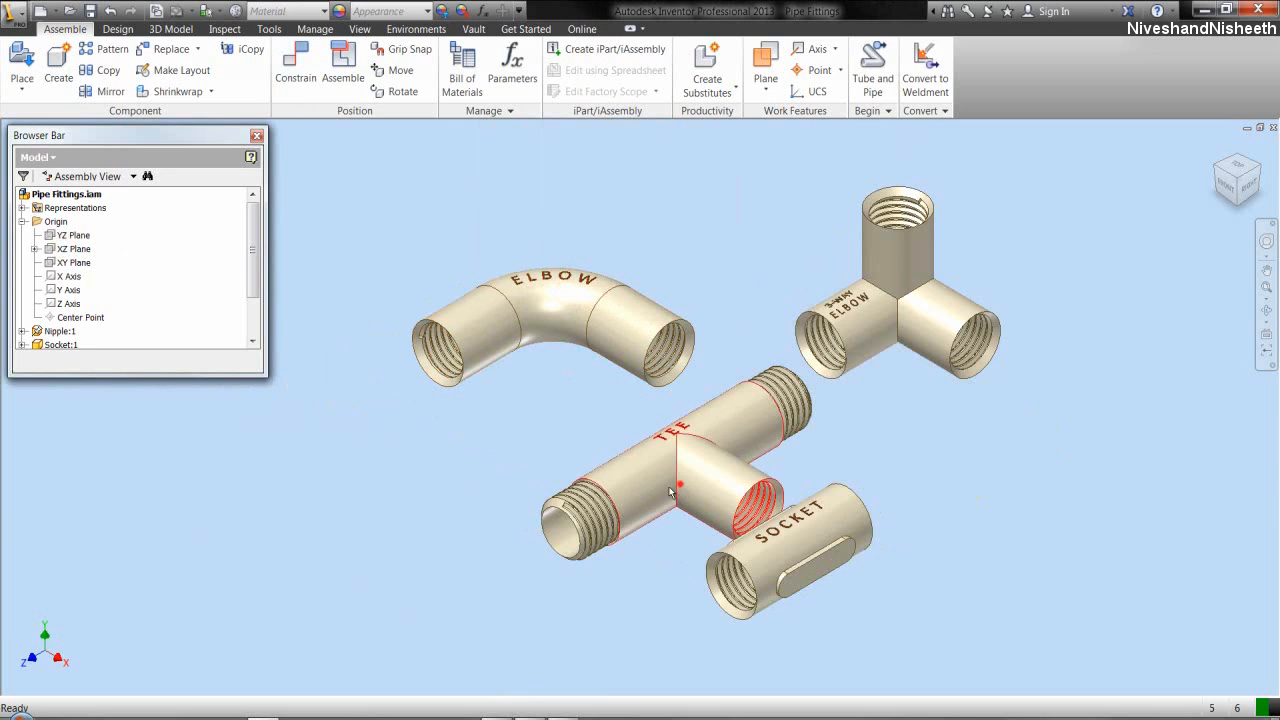
- Pull the tee off the nipple into the free space in front of the elbow and collapse the whole model tree
left_click_drag(670, 490, 337, 515)
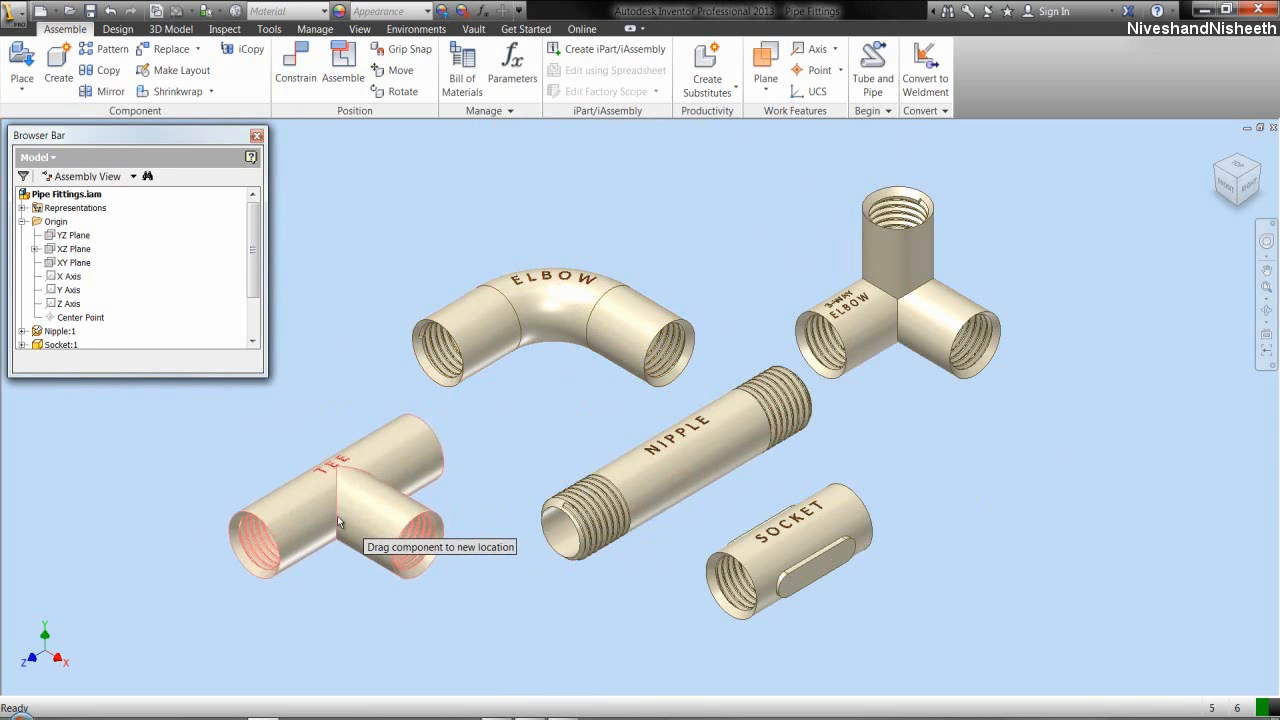
right_click(160, 279)
left_click(213, 540)
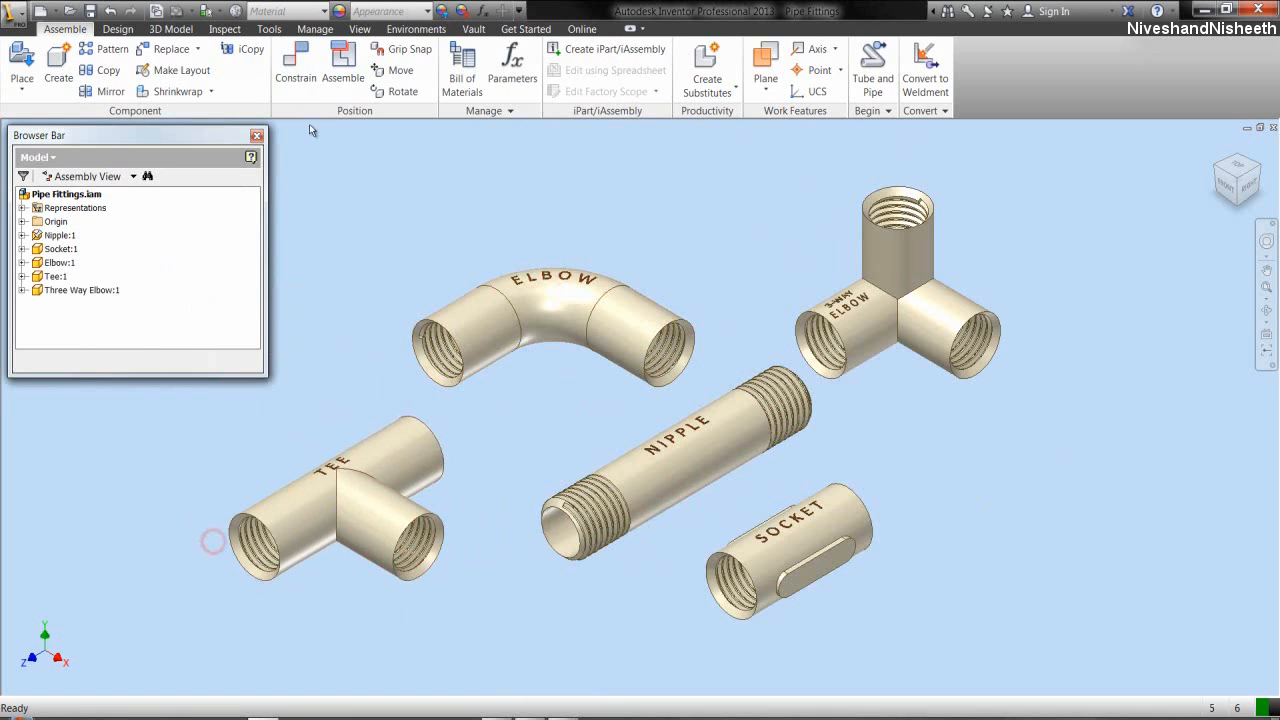
- Constrain the three-way elbow's XZ plane flush with the assembly's XZ origin plane at 0.000 in offset
left_click(295, 68)
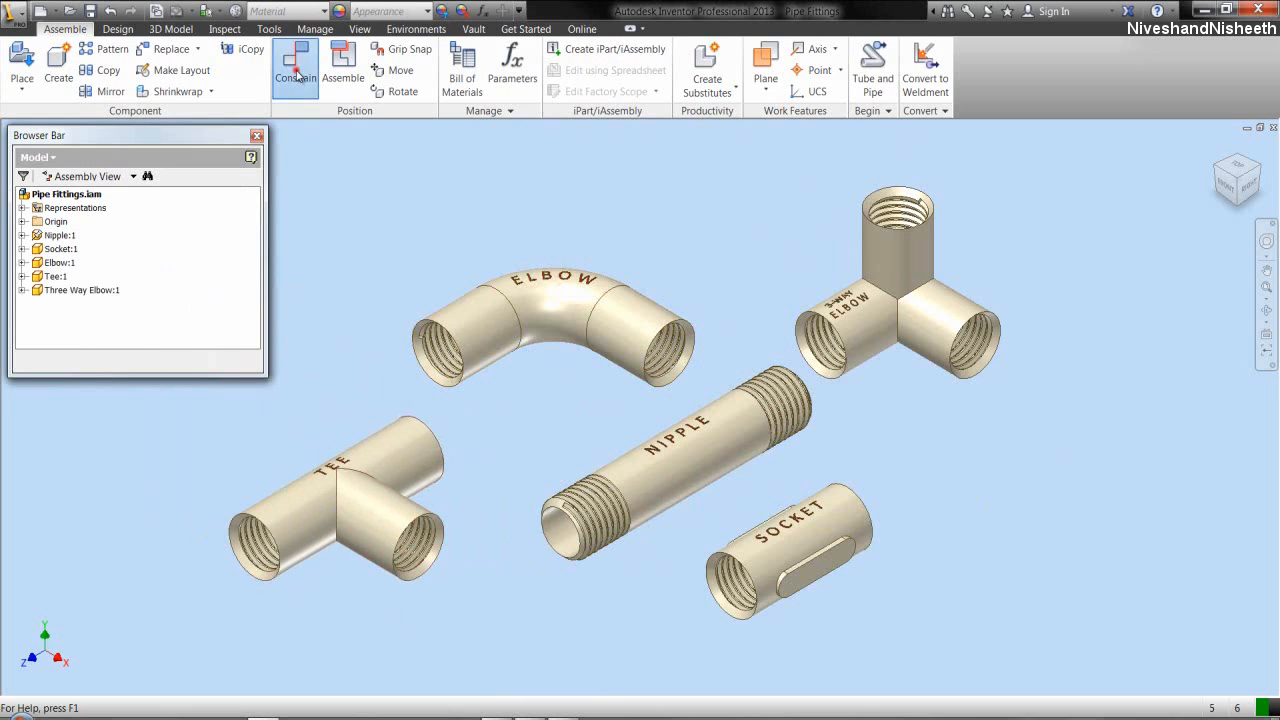
left_click(22, 290)
left_click(36, 221)
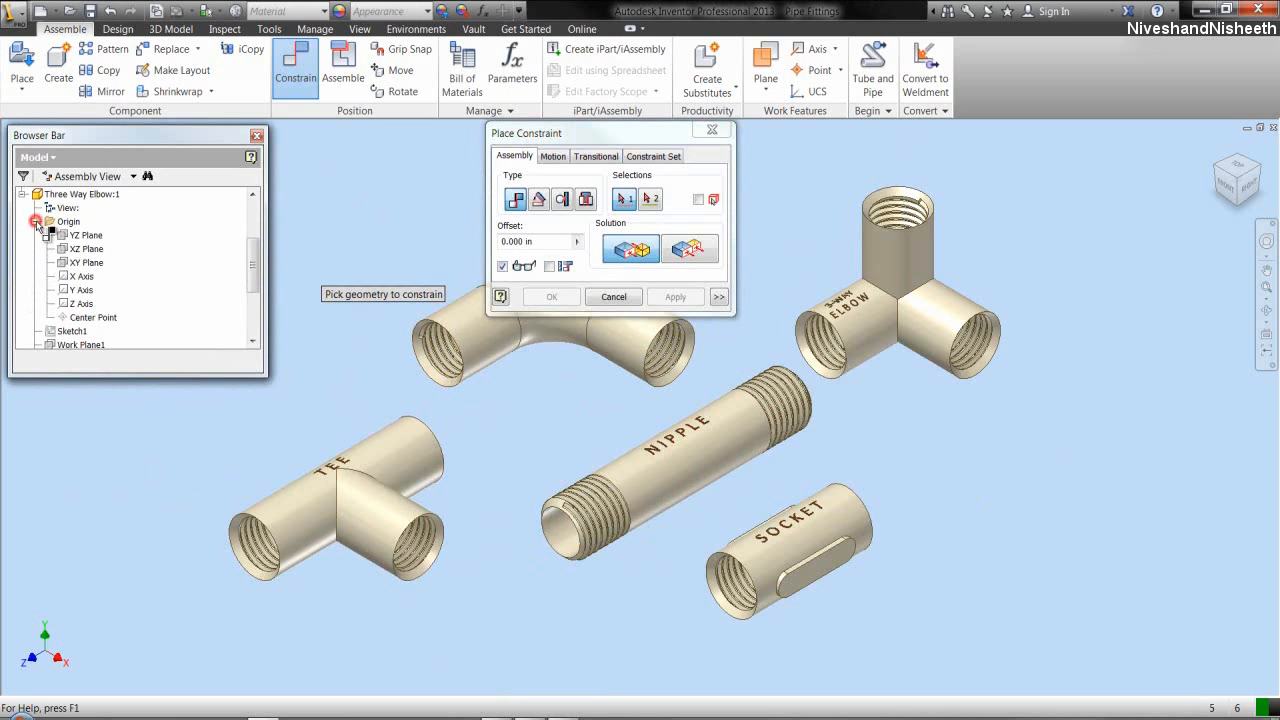
left_click(84, 250)
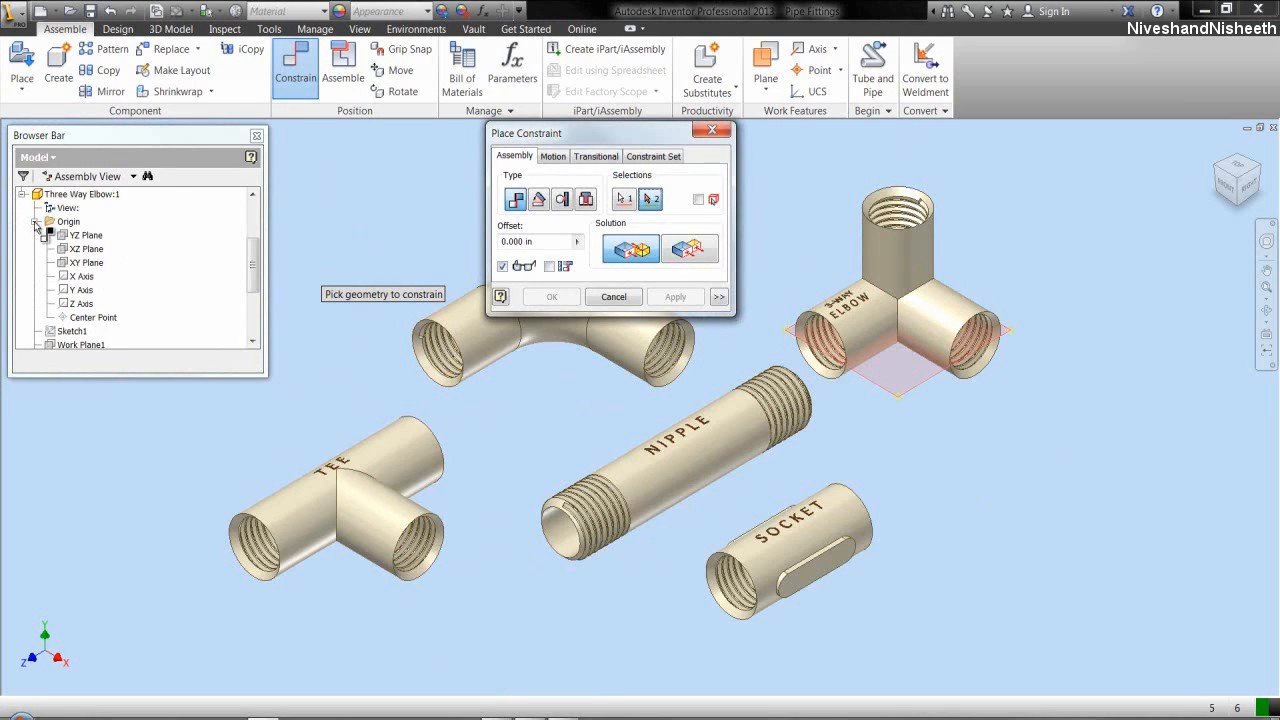
left_click(36, 222)
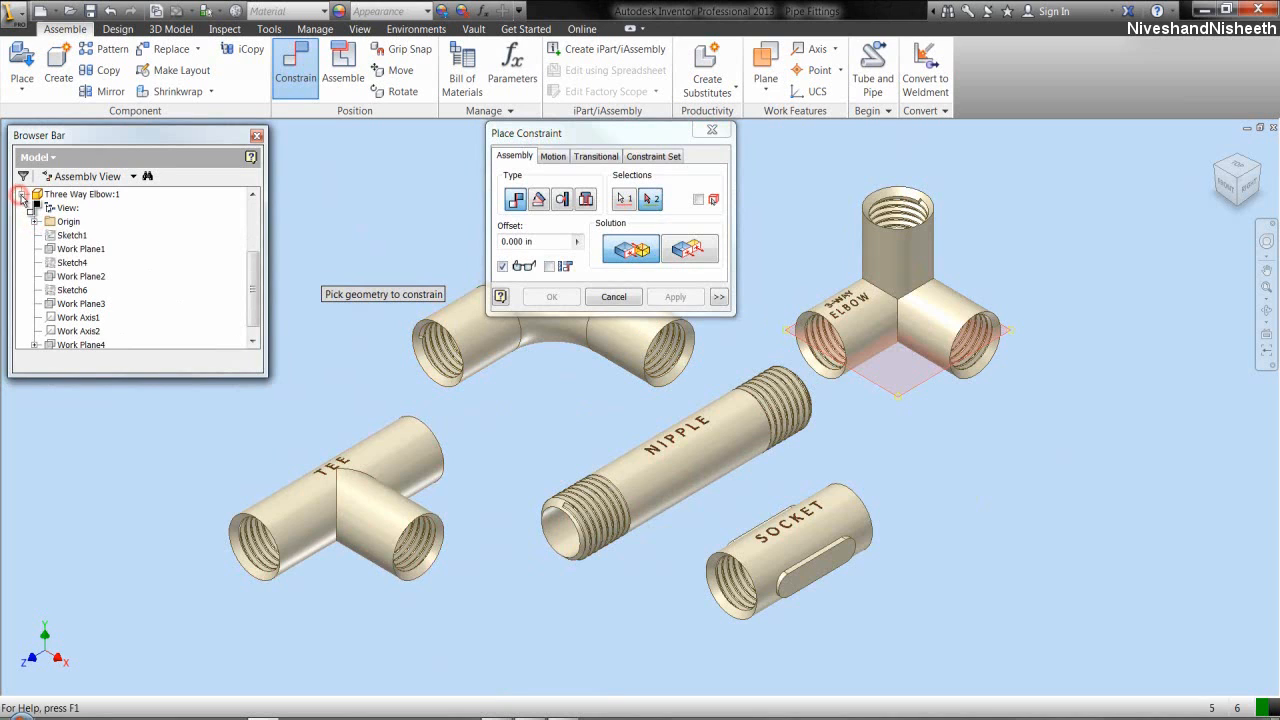
left_click(22, 194)
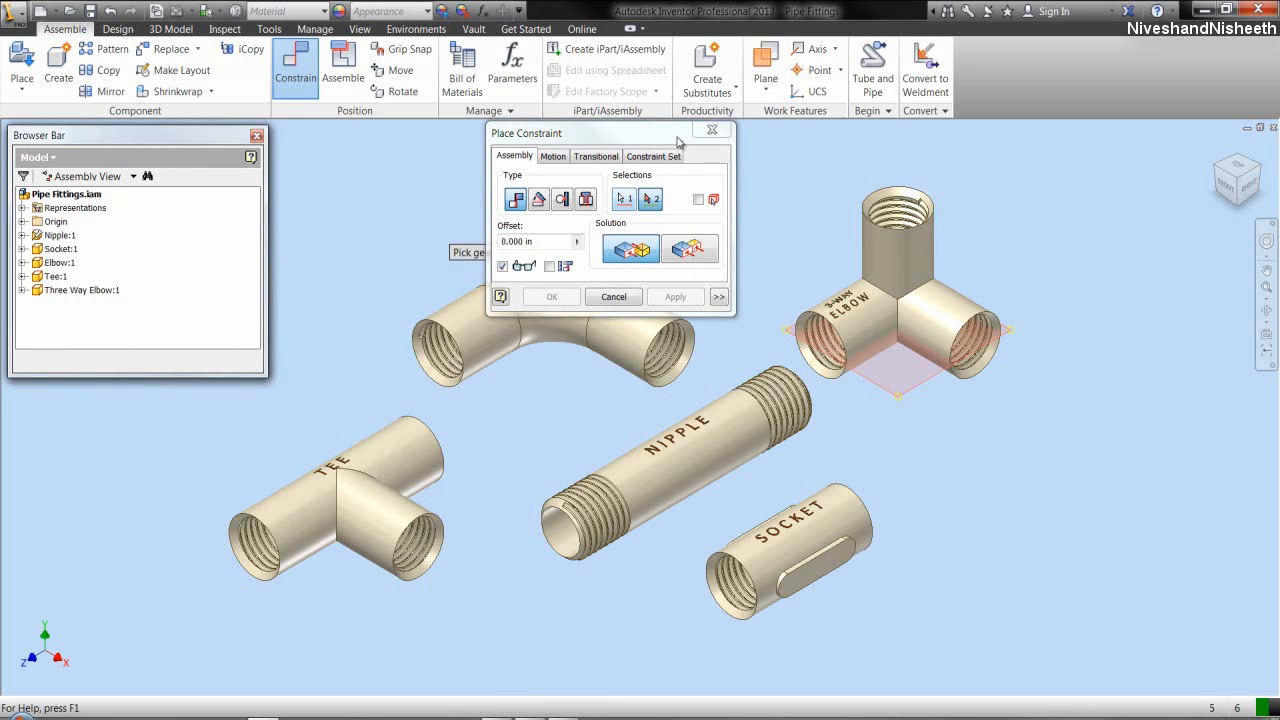
left_click(702, 250)
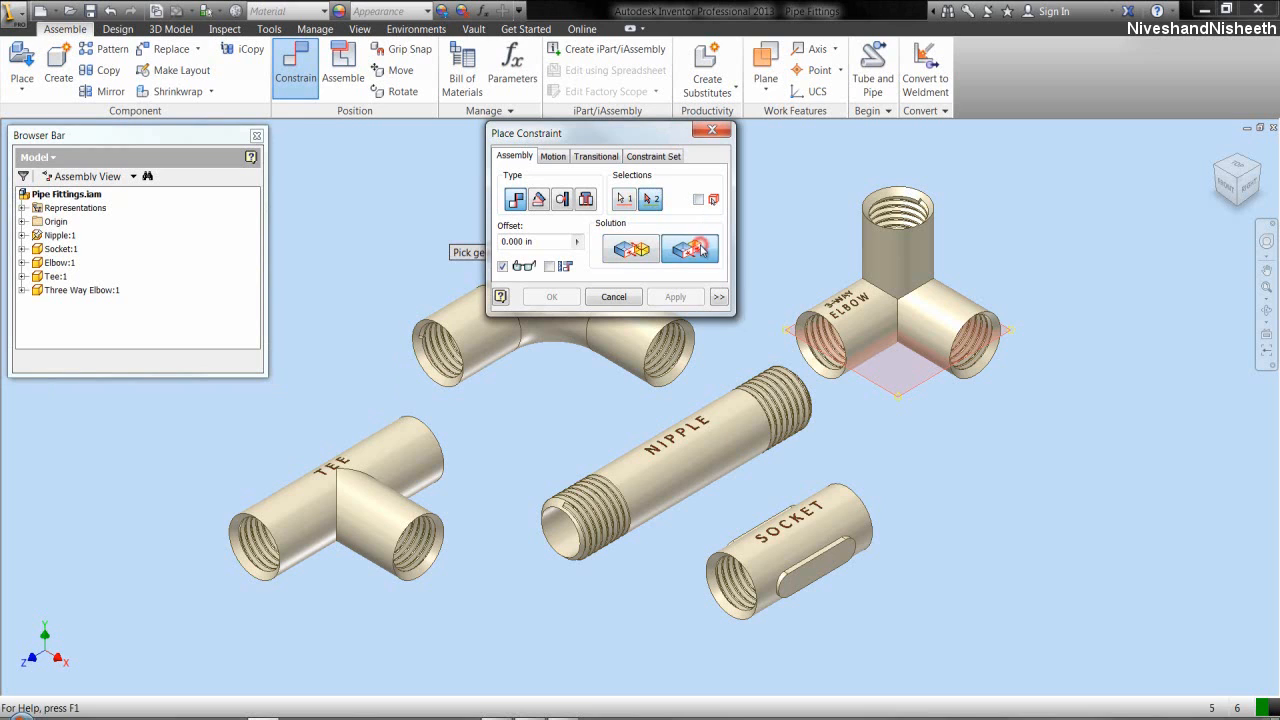
left_click(22, 221)
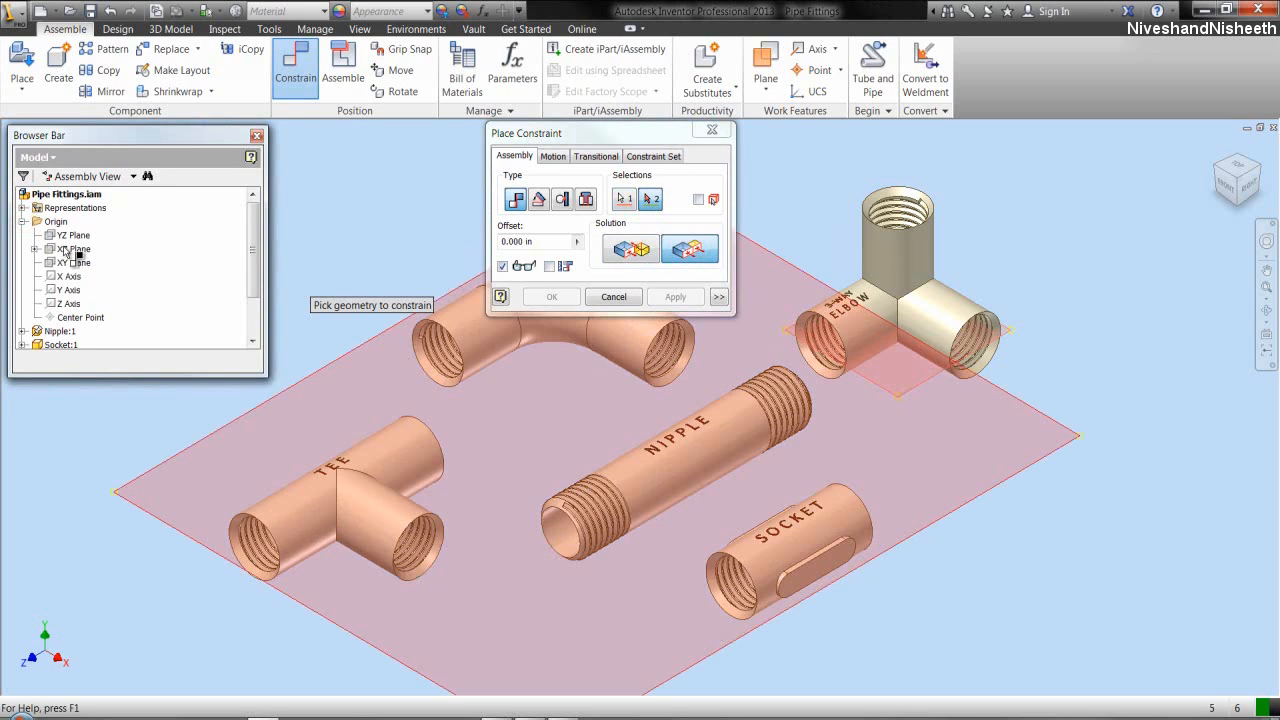
left_click(64, 250)
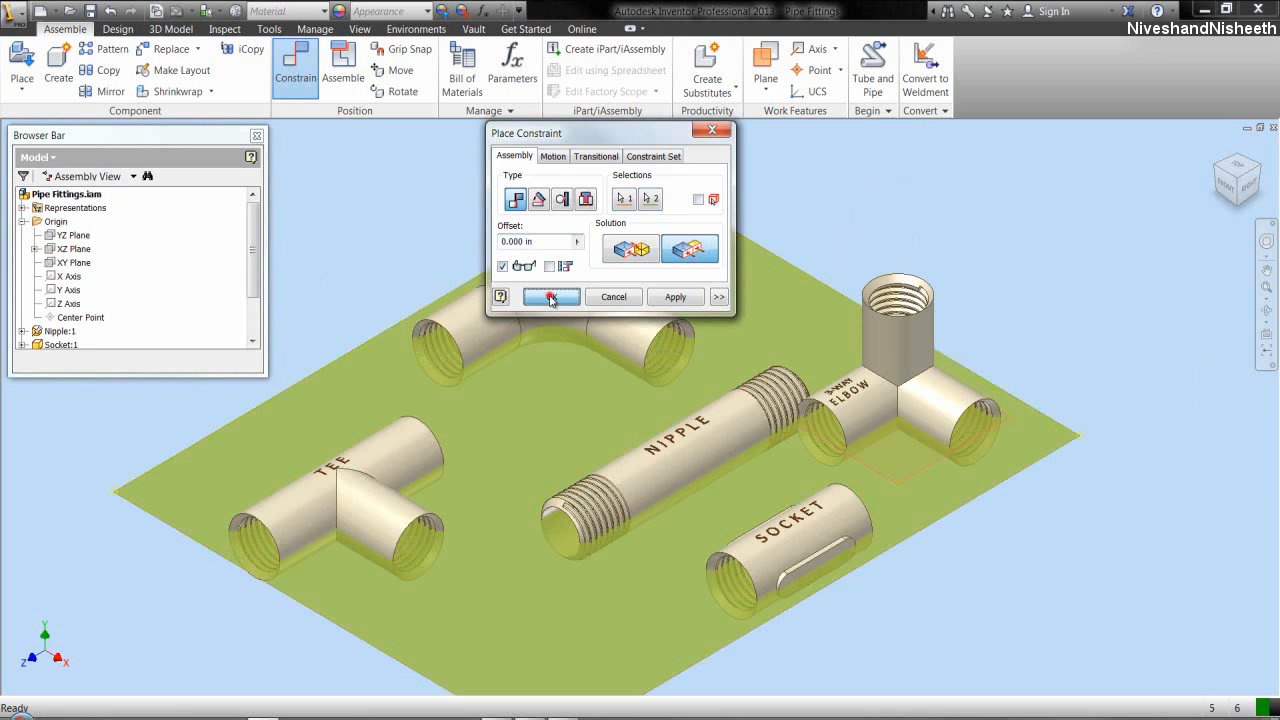
left_click(551, 296)
- Collapse the whole model tree and pull the three-way elbow away from the nipple into the free space behind it
right_click(180, 251)
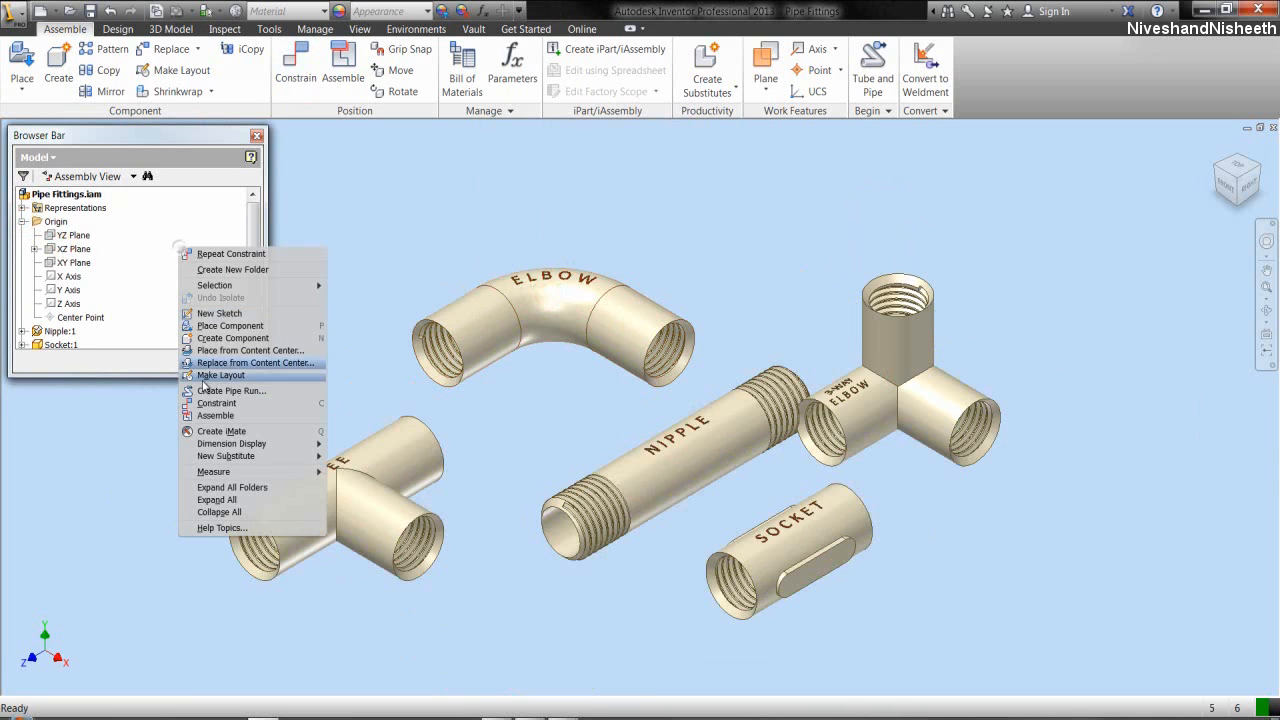
left_click(229, 514)
left_click(381, 219)
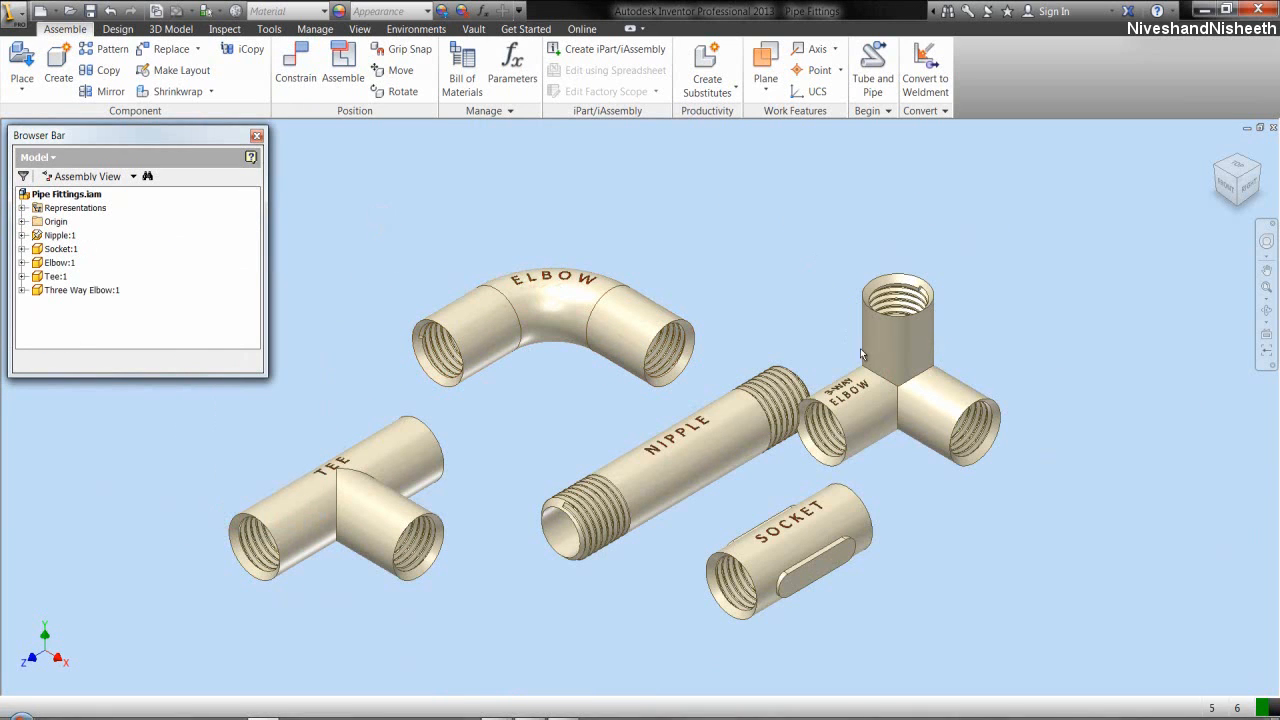
left_click_drag(860, 355, 937, 300)
left_click(751, 245)
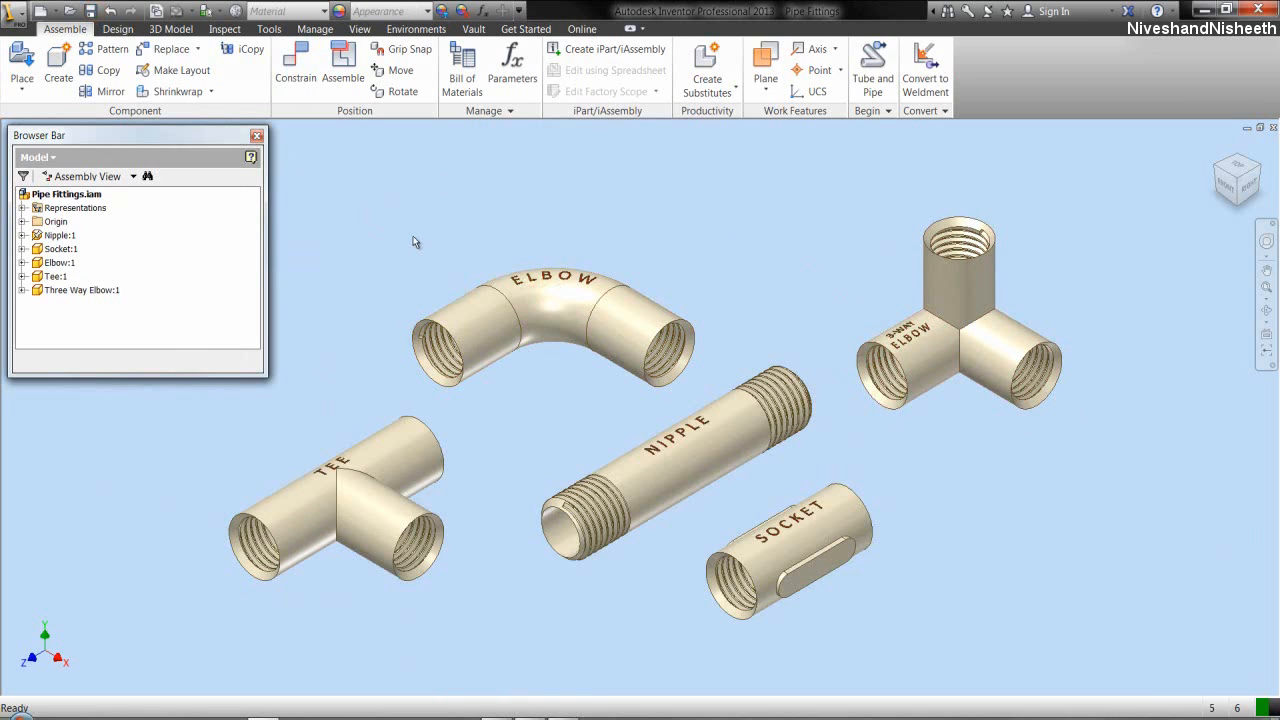
- Switch to Clean Screen mode and zoom in until the five fittings fill the window
left_click(359, 29)
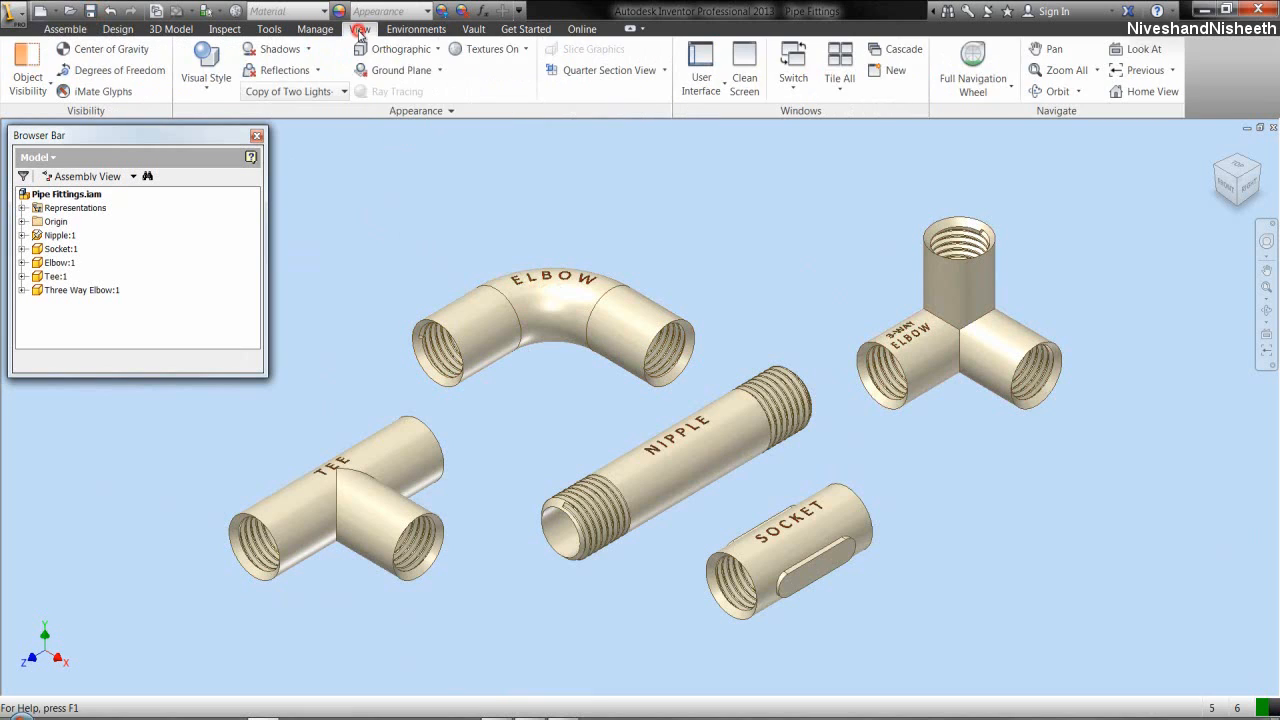
left_click(748, 80)
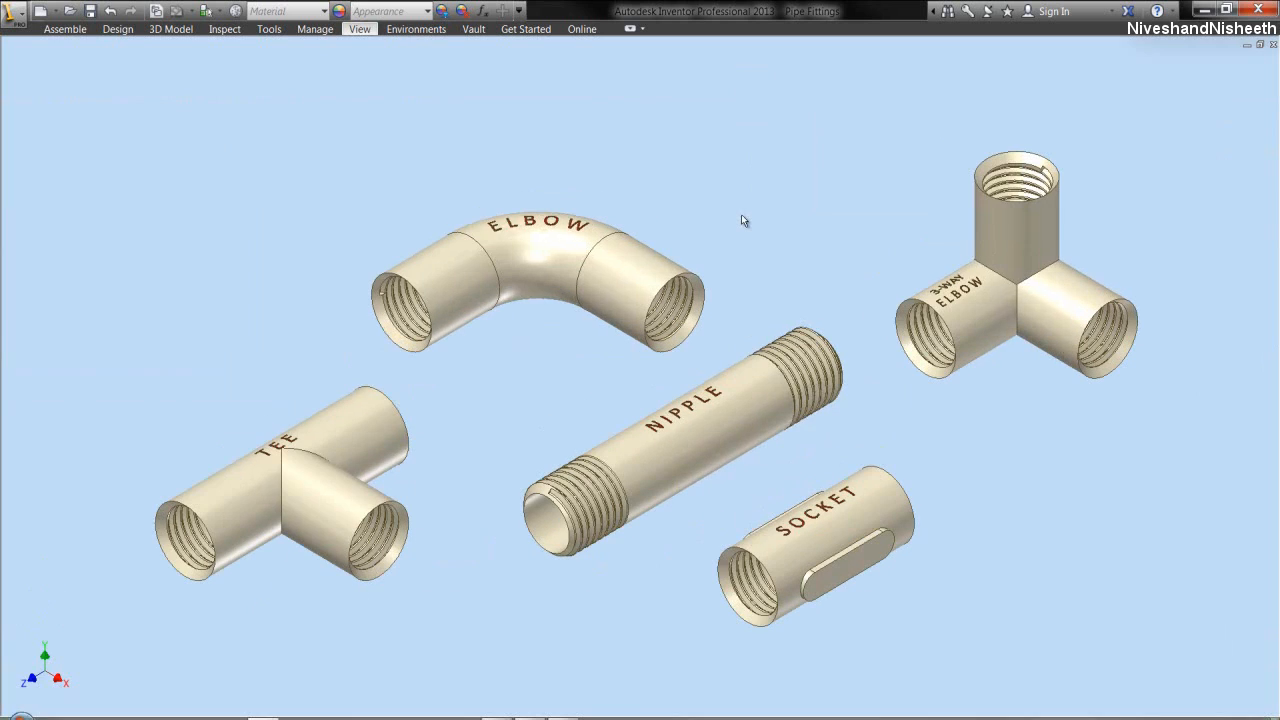
left_click(741, 218)
left_click(1266, 186)
right_click(741, 218)
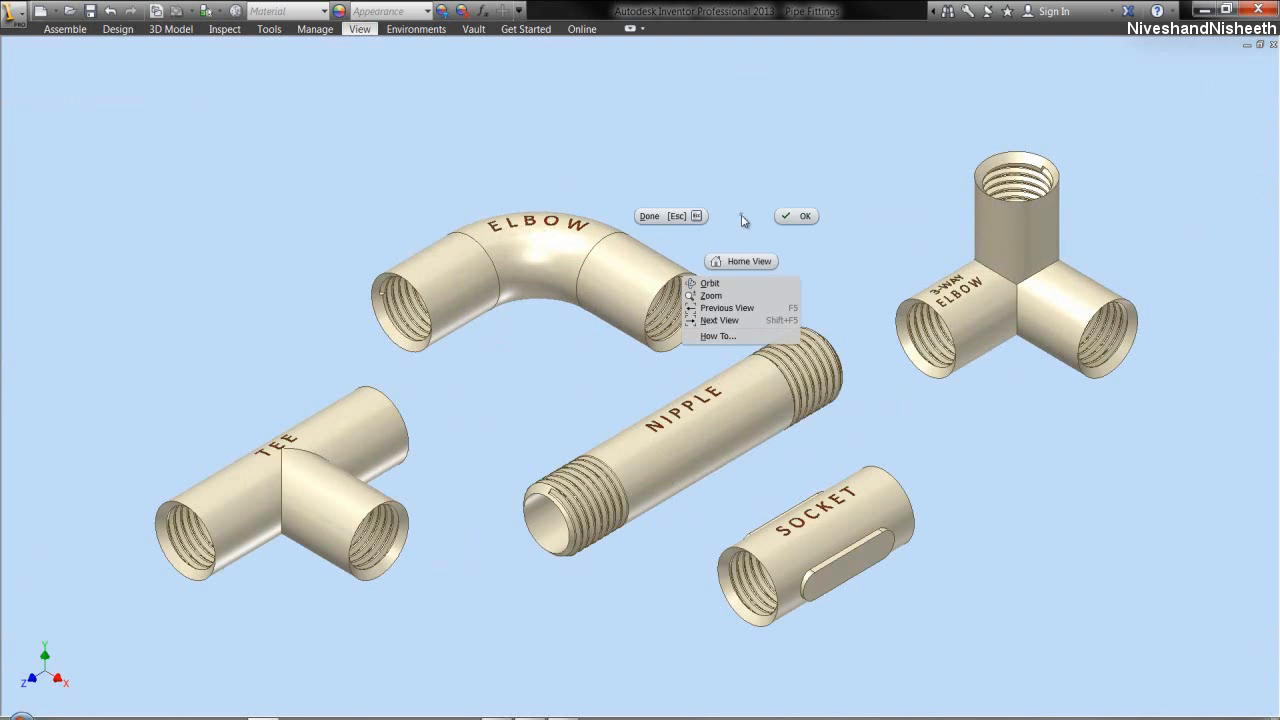
left_click(731, 299)
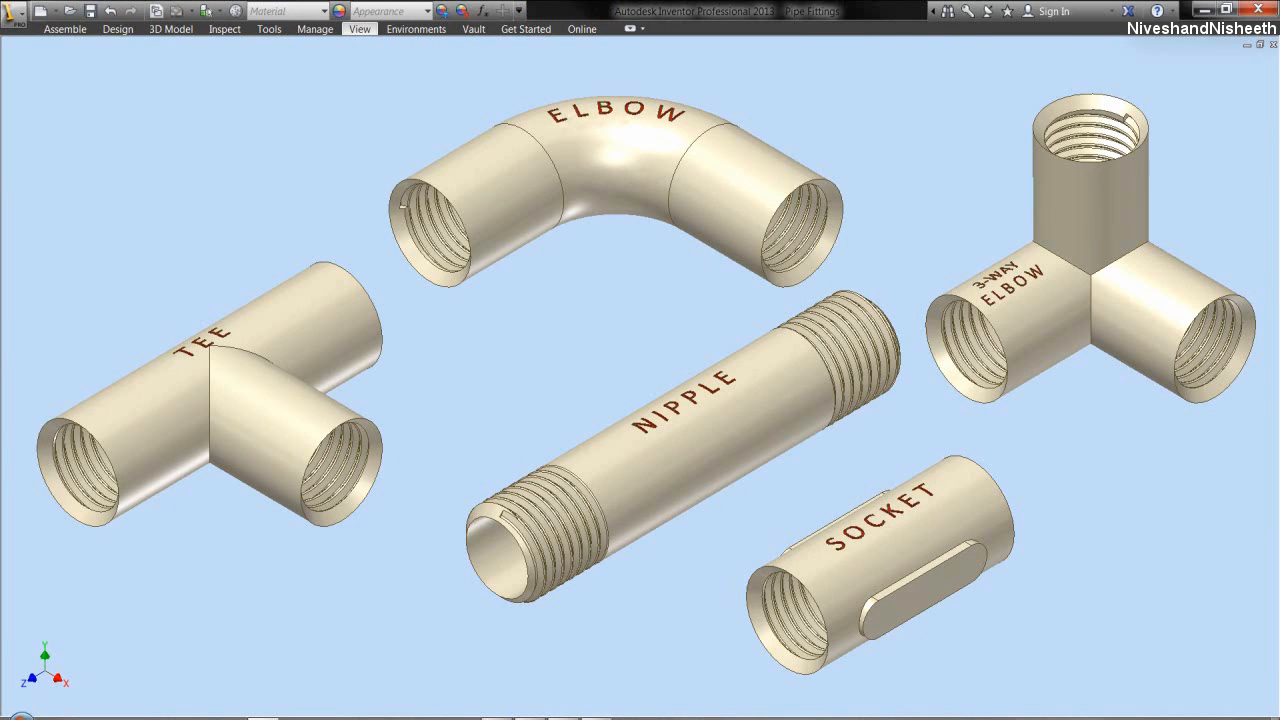
left_click(867, 209)
- Turn off Clean Screen mode and bring back the assembly tools
left_click(361, 33)
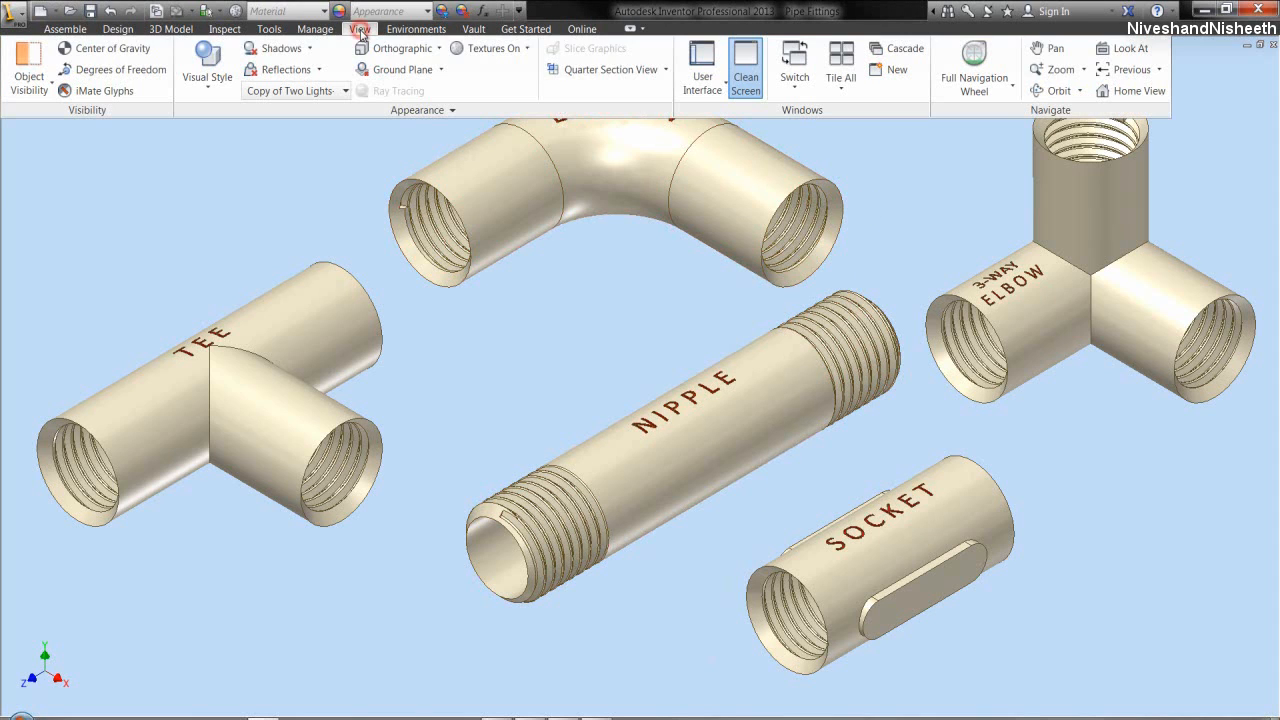
left_click(746, 82)
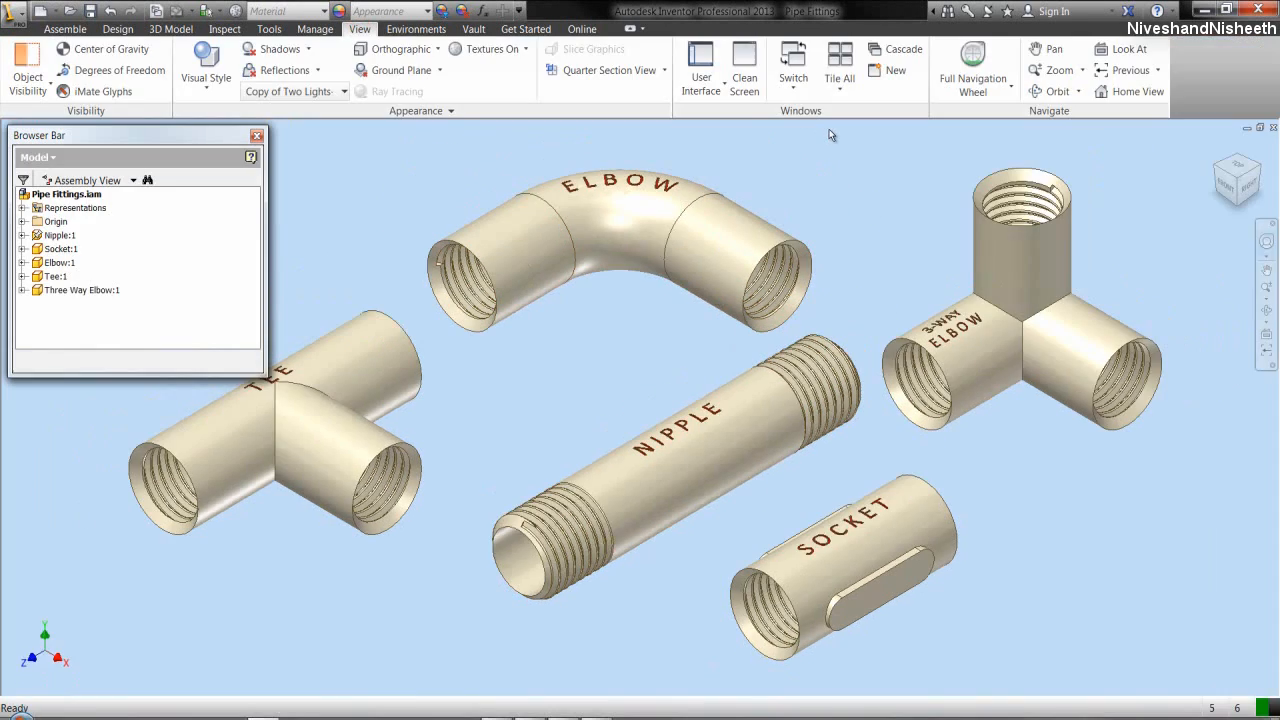
left_click(62, 29)
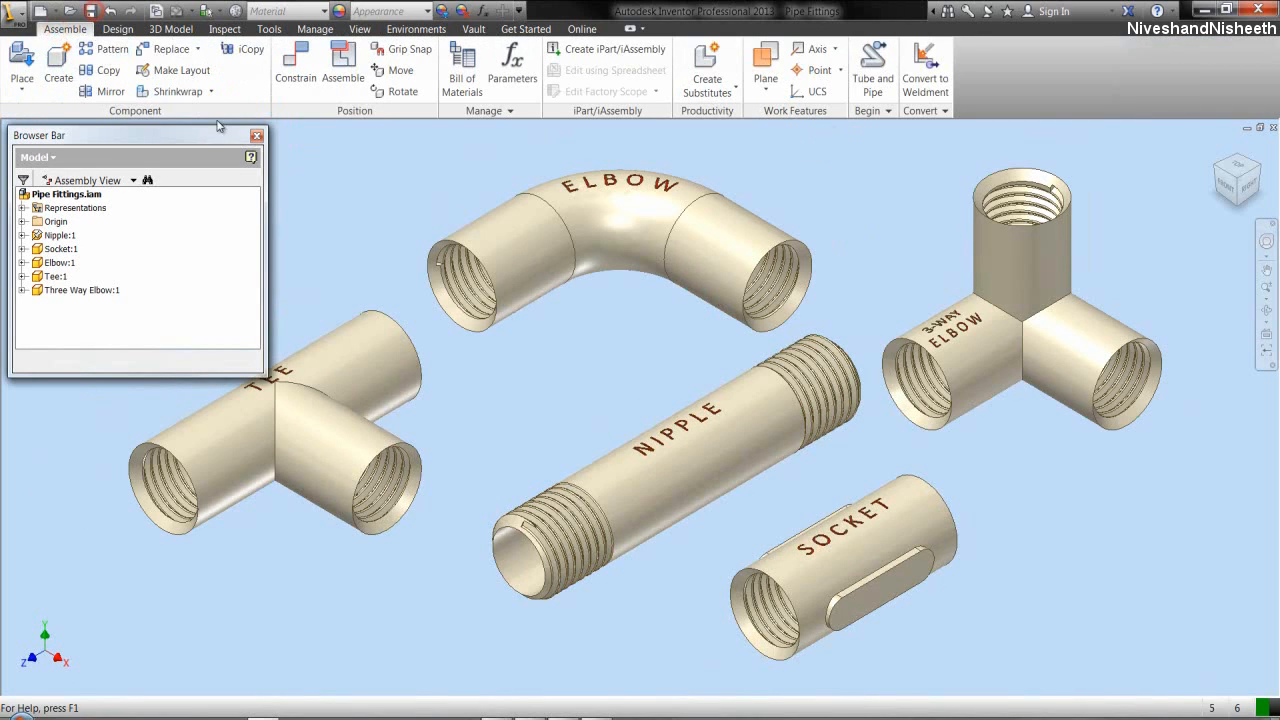